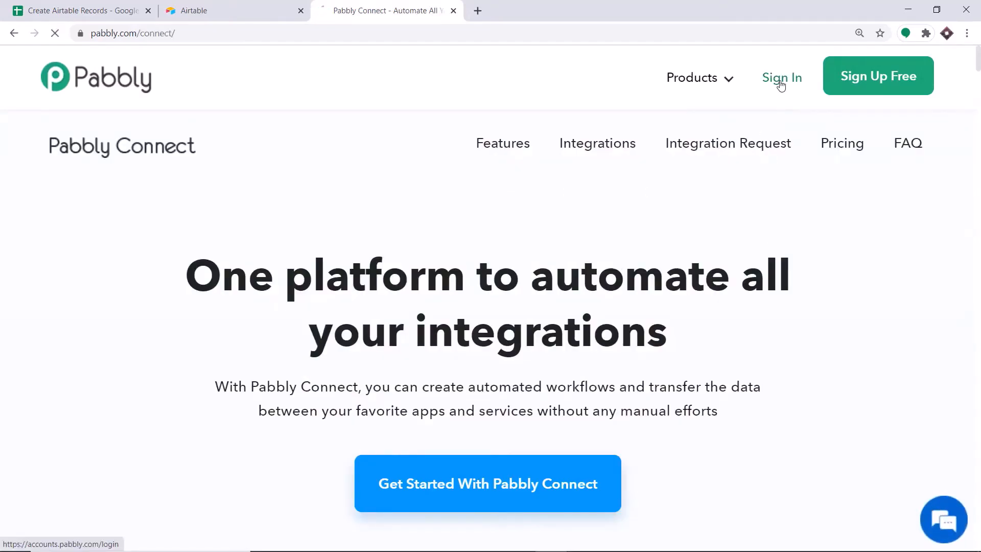
Go to Sign In on the Pabbly Connect homepage
click(780, 79)
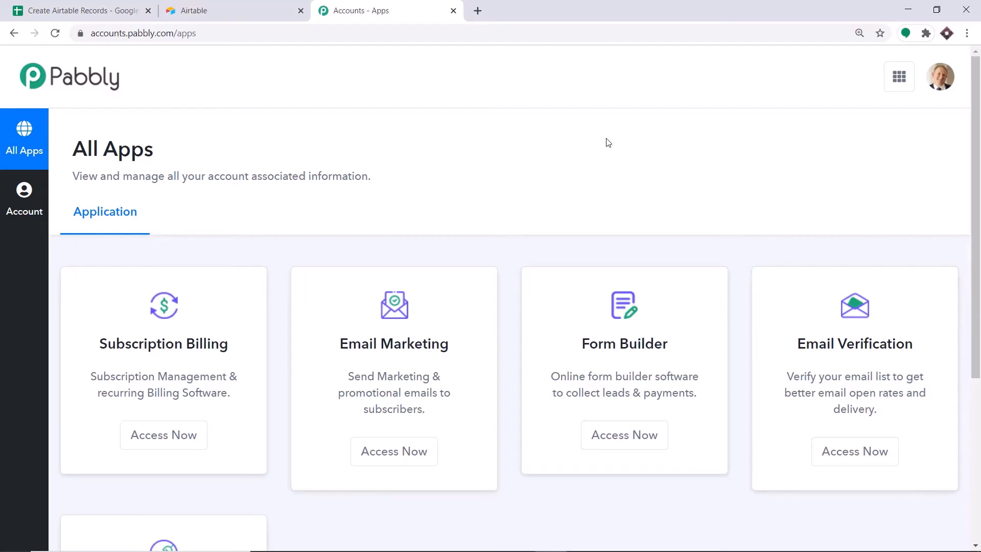
Open the Connect app from the All Apps page and start a new workflow
scroll(606, 153, down, 5)
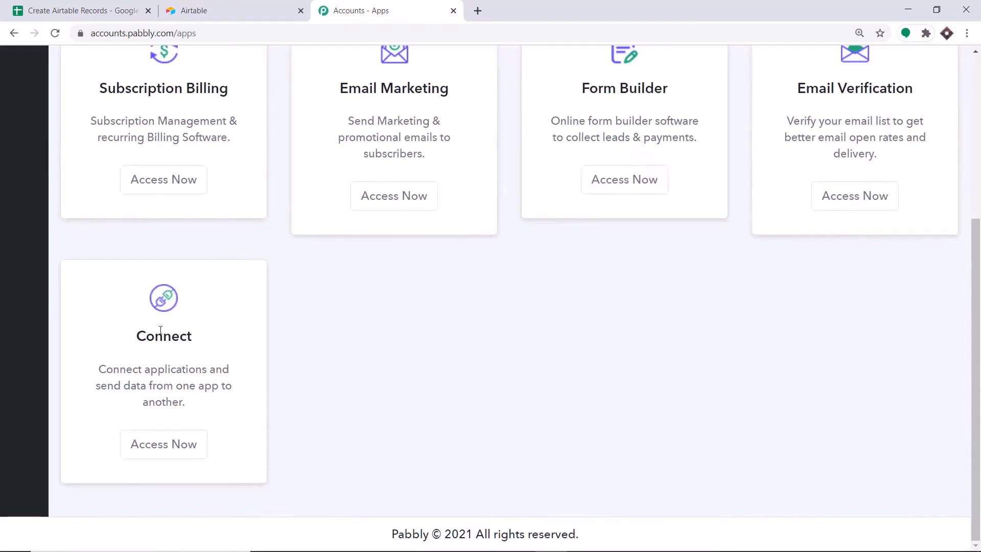
click(154, 449)
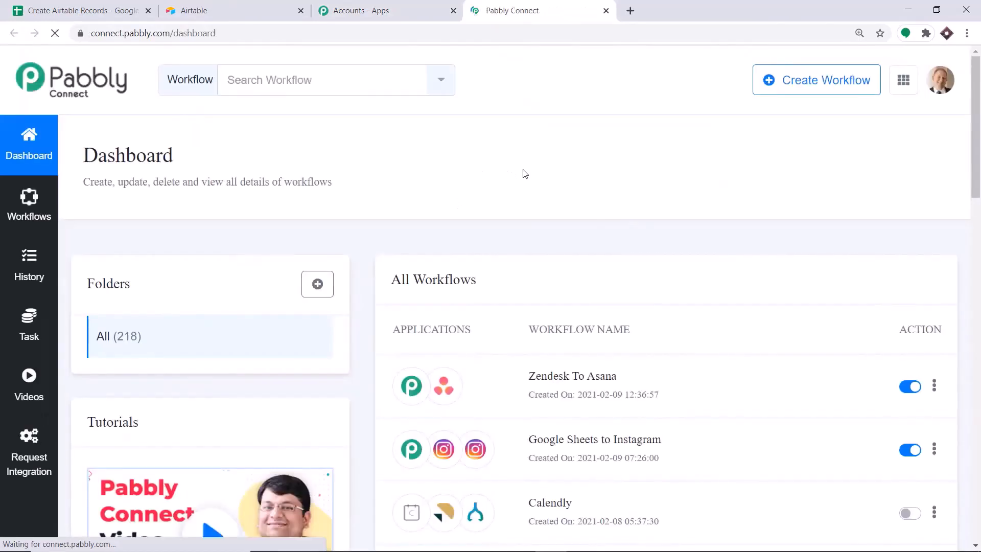
click(797, 91)
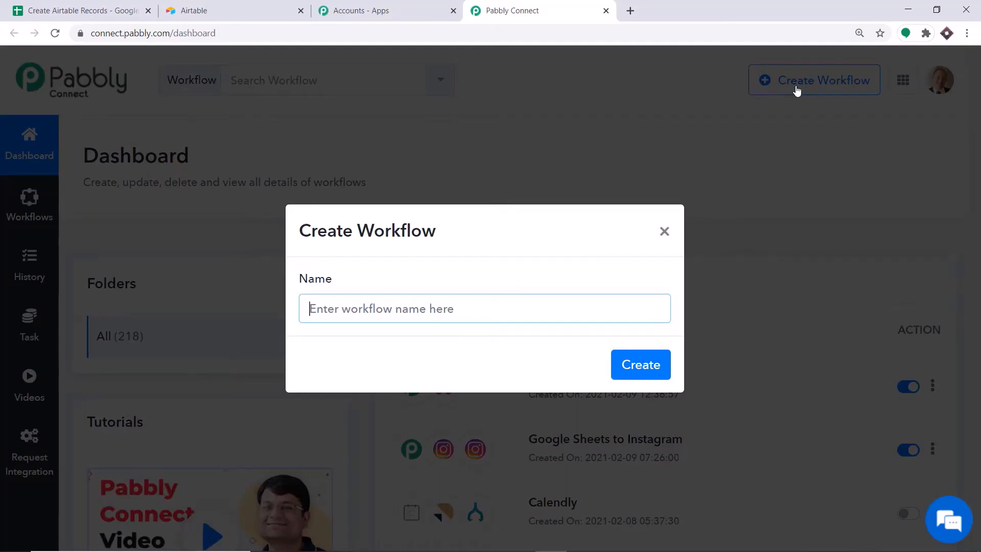
Name the workflow 'Google Sheets To Airtable' and create it
text(G)
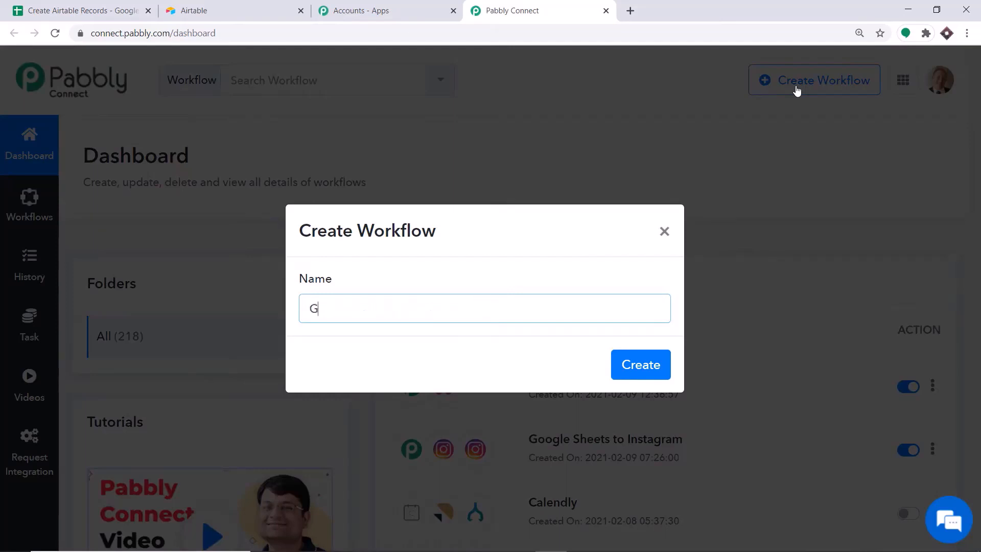
text(oogle Sheets To Airtable)
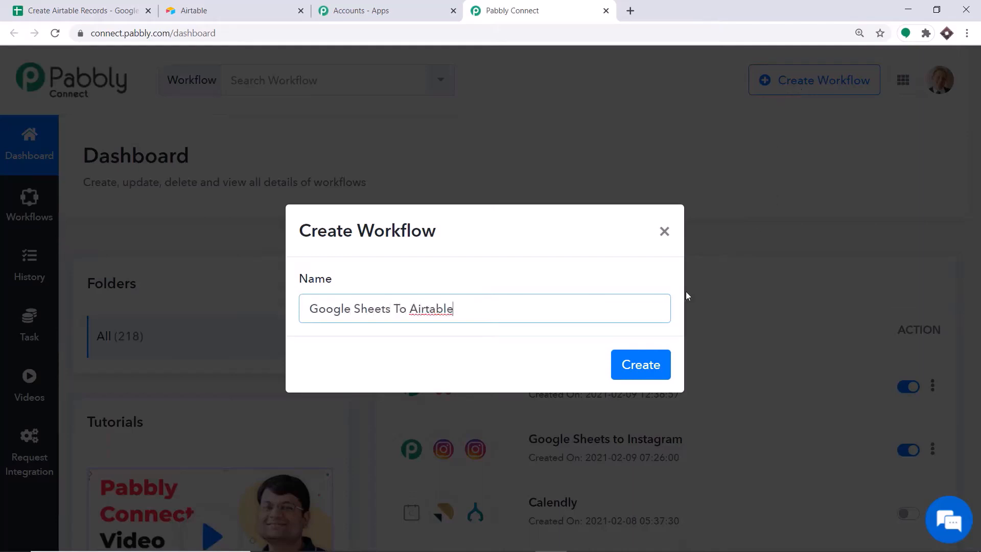
click(637, 373)
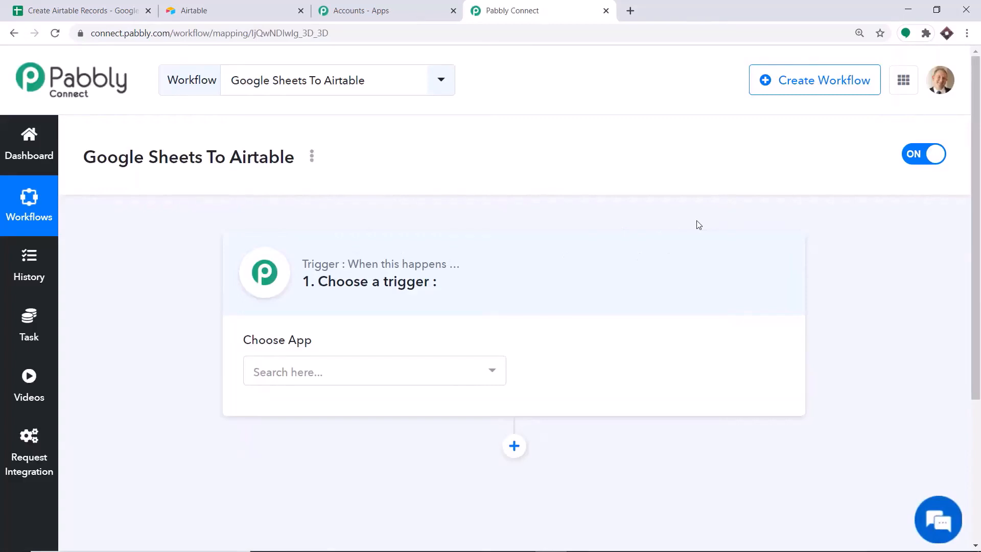
Set the trigger app to Google Sheets with the New Spreadsheet Row event
click(425, 374)
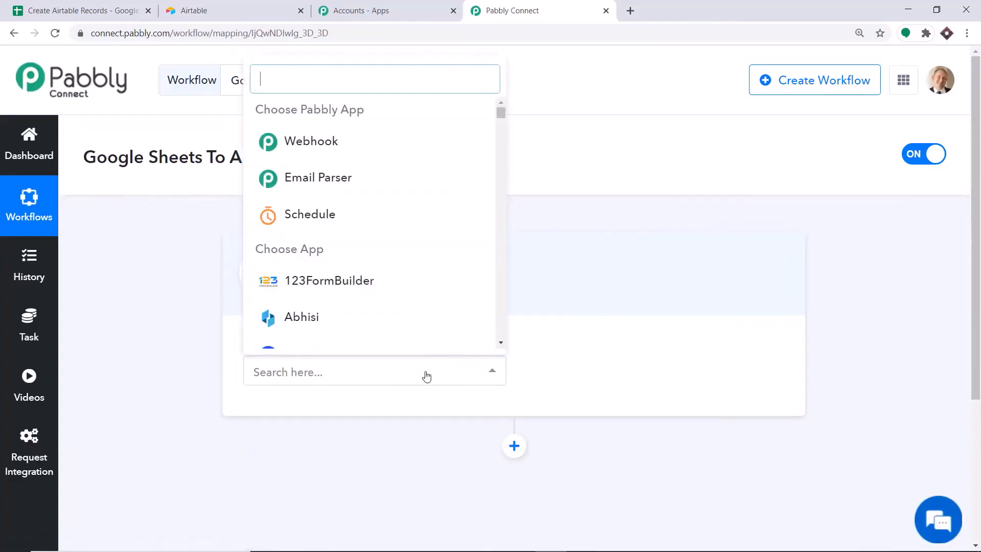
text(goo)
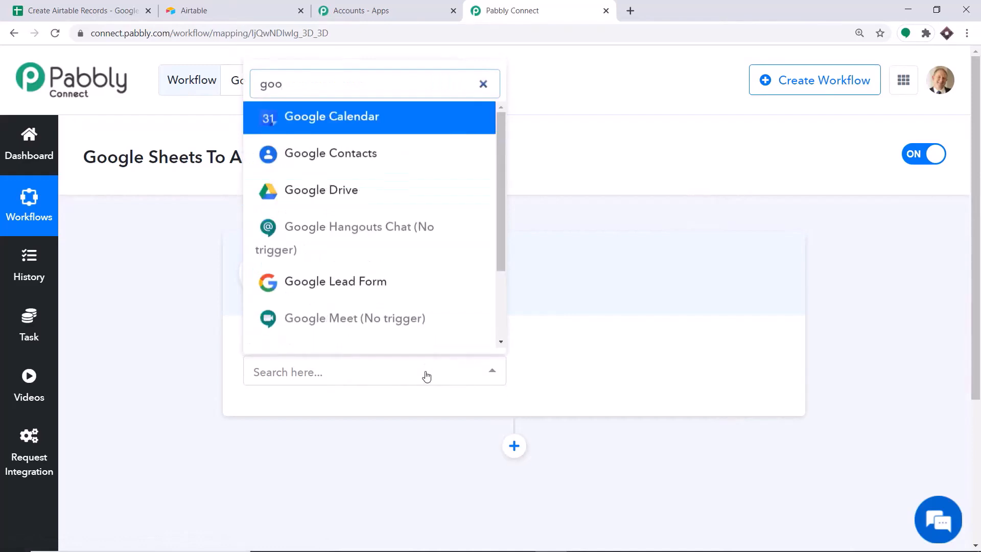
text(gle s)
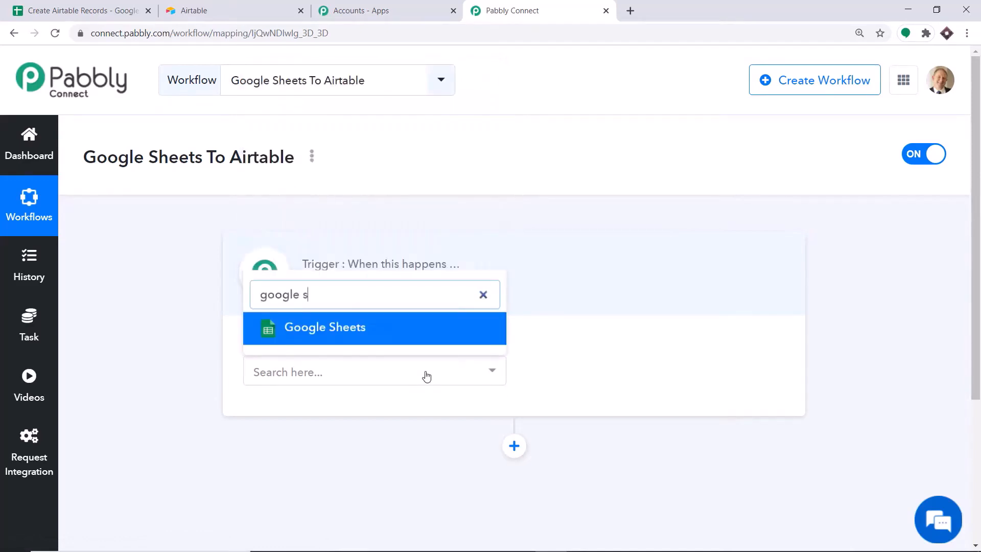
text(hee)
click(396, 329)
click(615, 379)
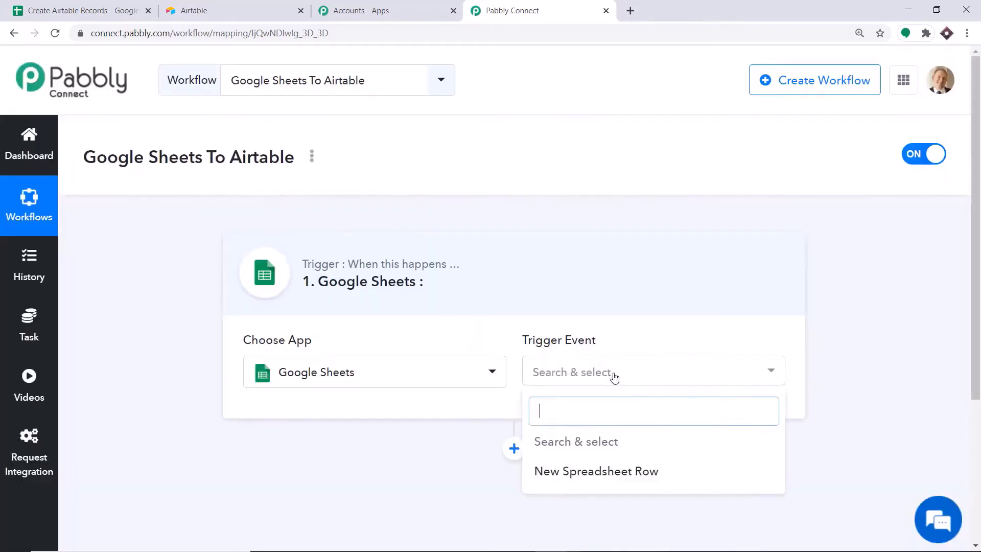
click(567, 472)
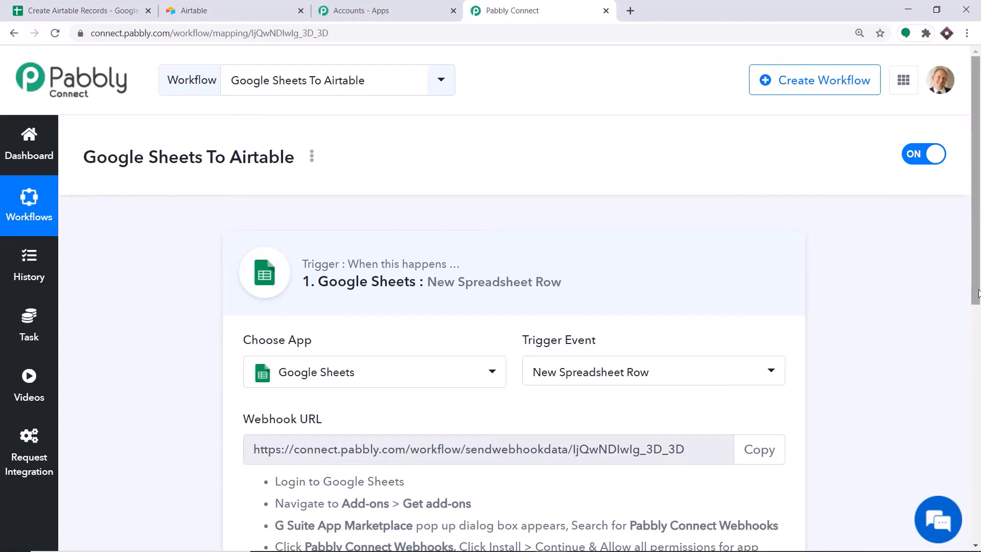
scroll(978, 294, down, 5)
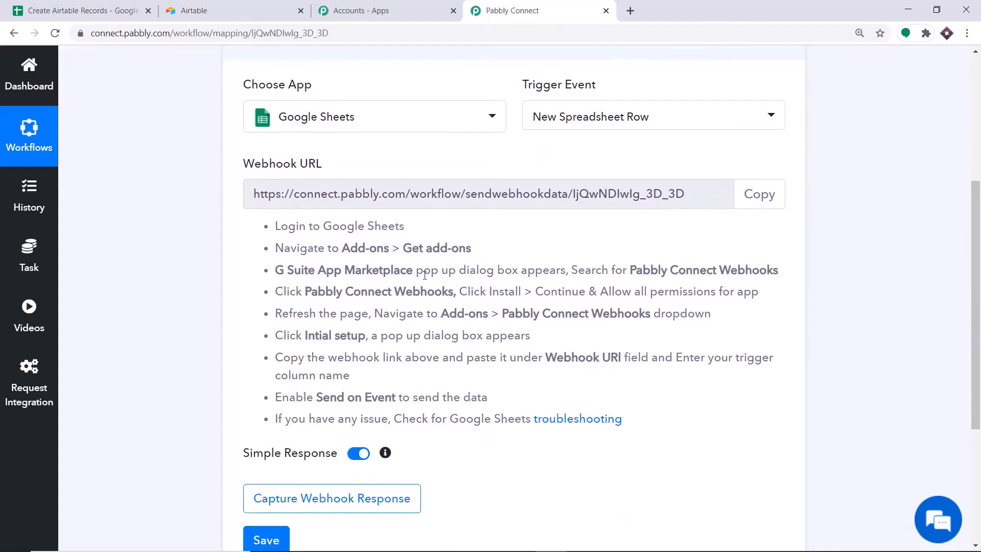
Watch the Cheese Pizza video linked in cell C2 of Create Airtable Records, then return to the sheet
click(62, 11)
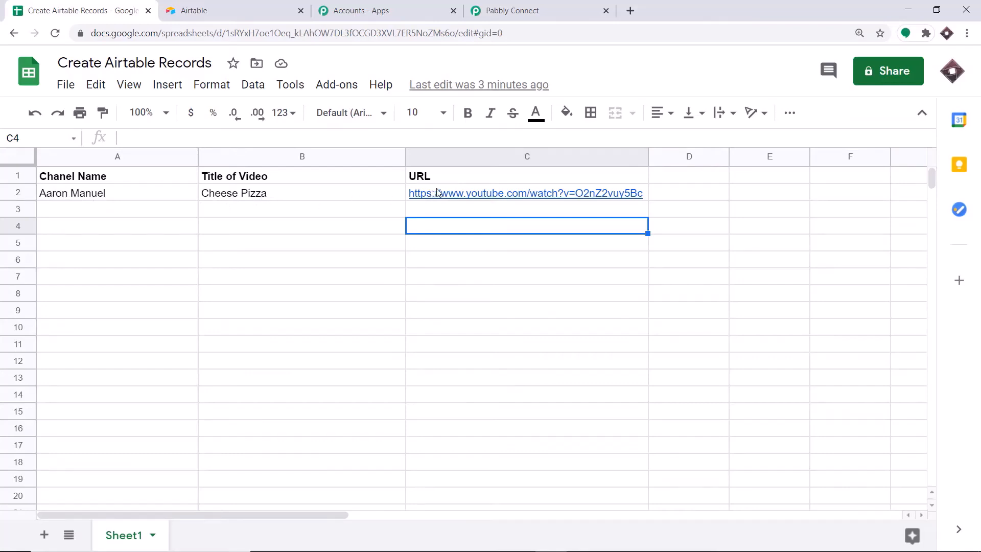
mouse_move(453, 194)
click(483, 224)
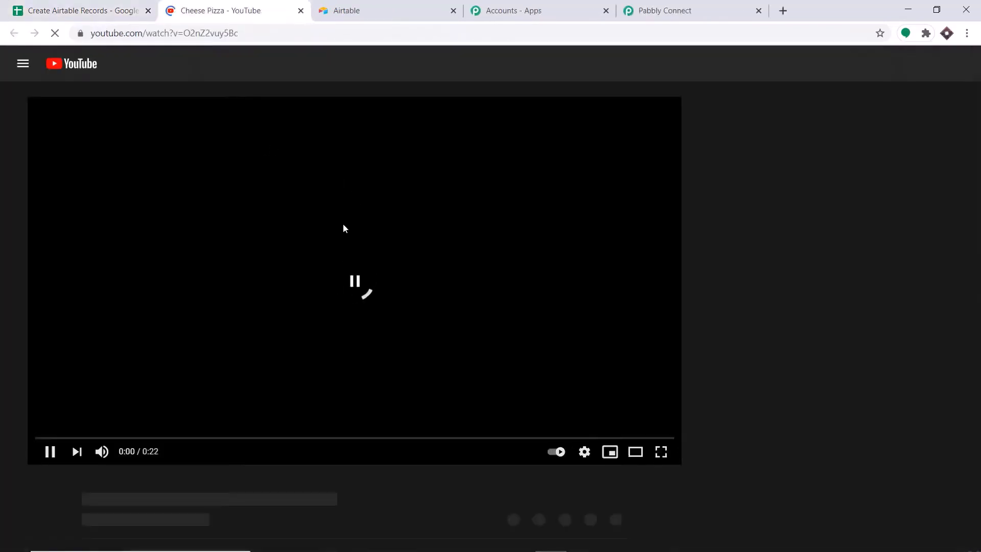
scroll(69, 303, down, 5)
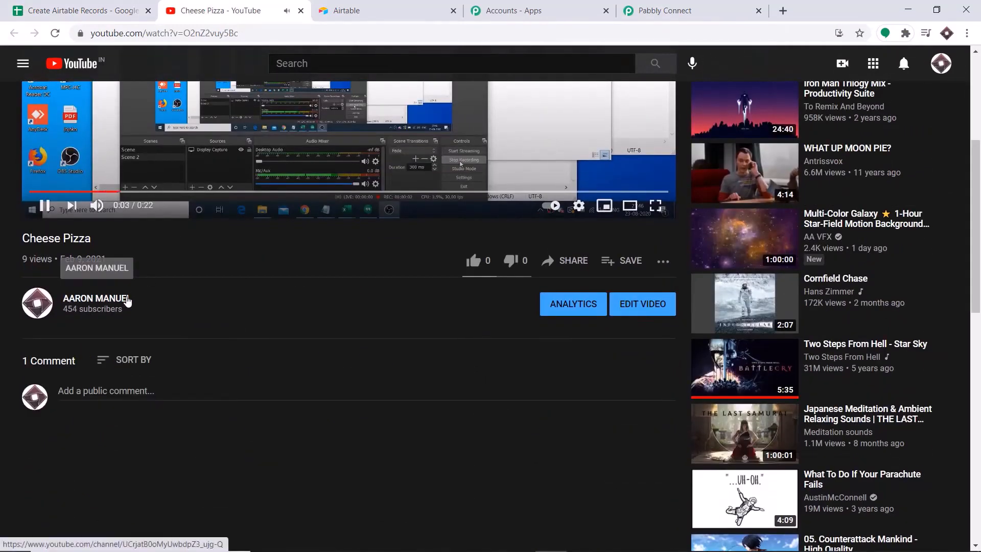
scroll(51, 301, up, 1)
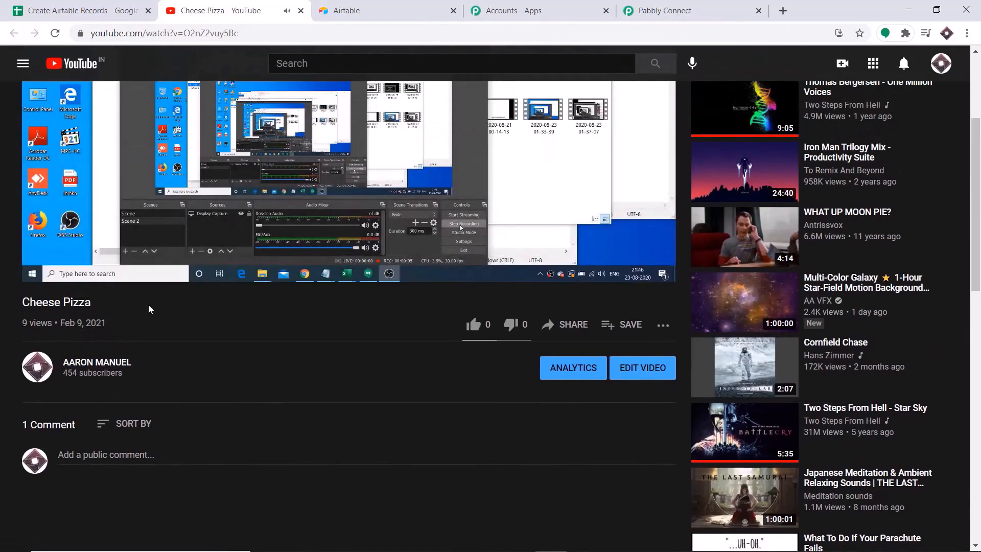
scroll(1, 300, up, 3)
scroll(199, 180, up, 1)
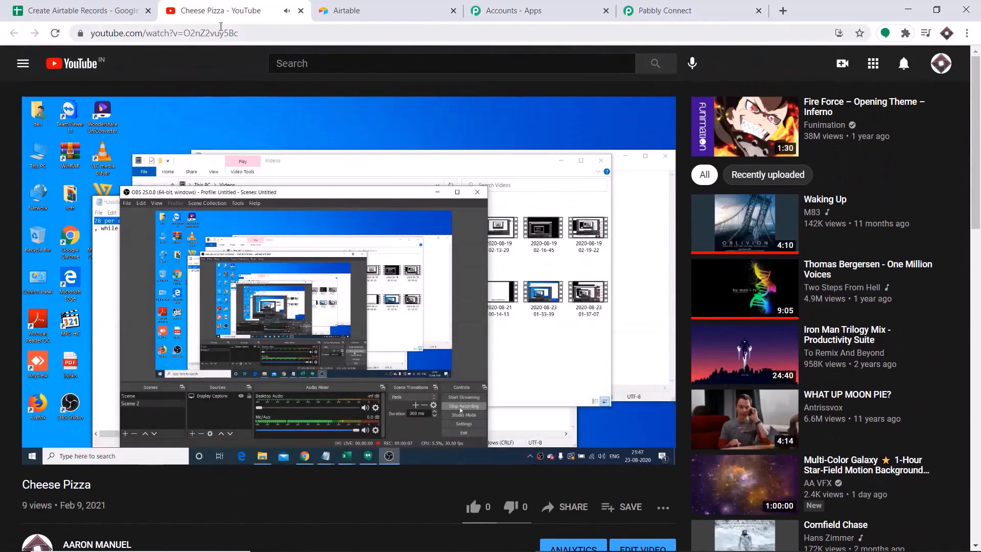
click(61, 7)
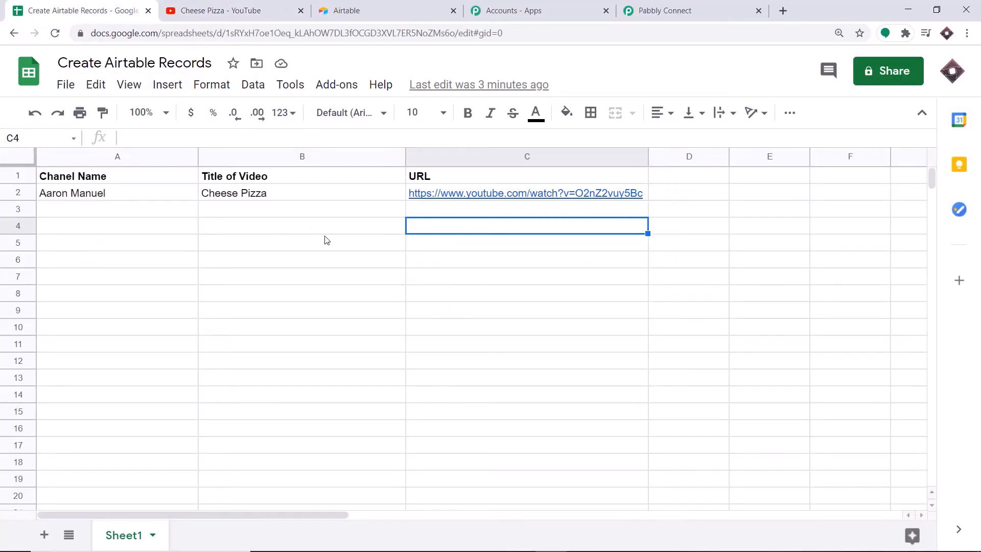
click(331, 87)
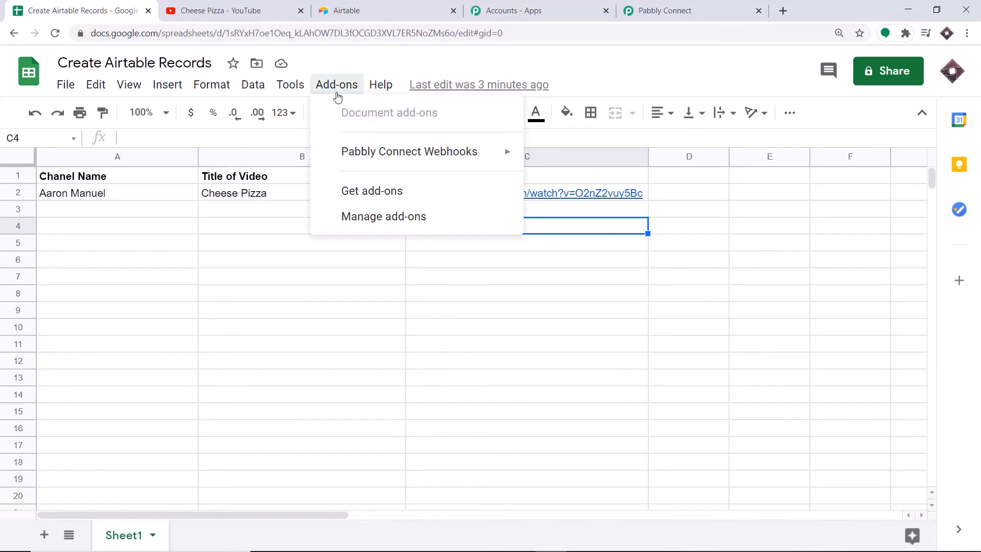
mouse_move(342, 154)
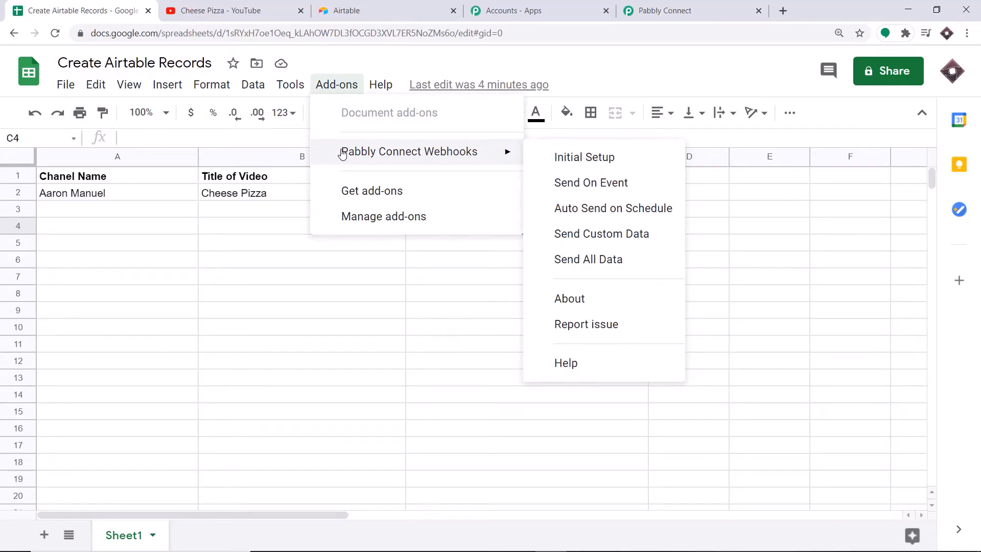
click(350, 192)
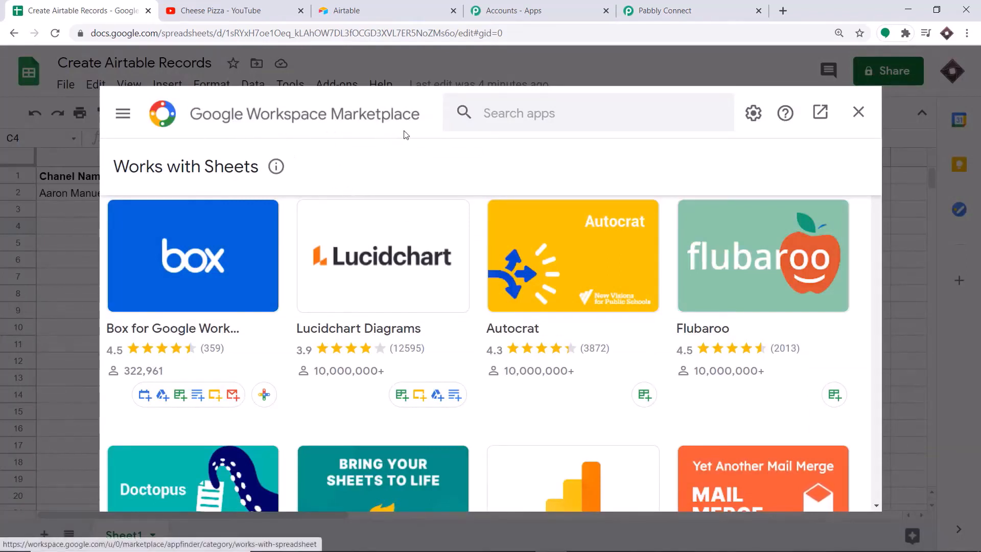
click(496, 113)
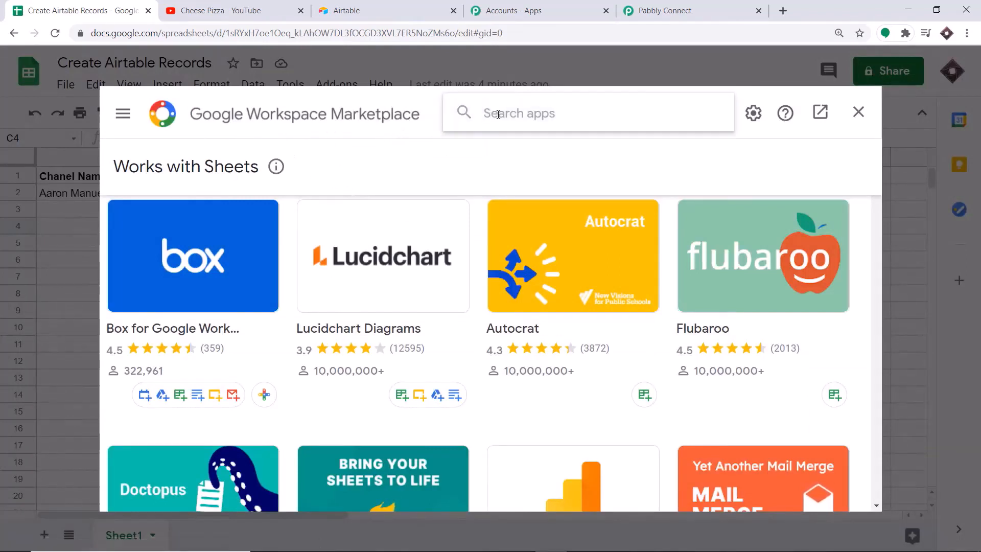
text(pabb)
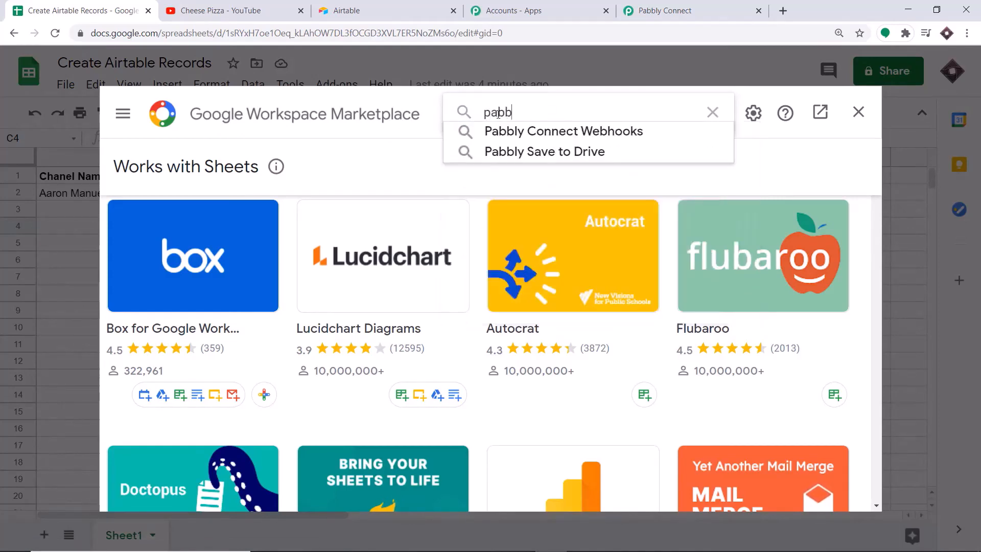
click(573, 137)
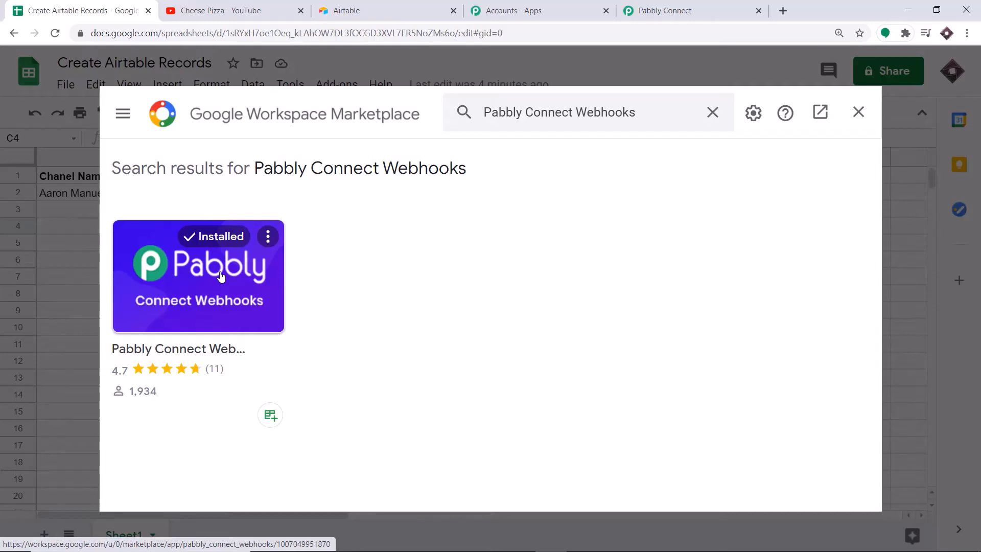
click(859, 113)
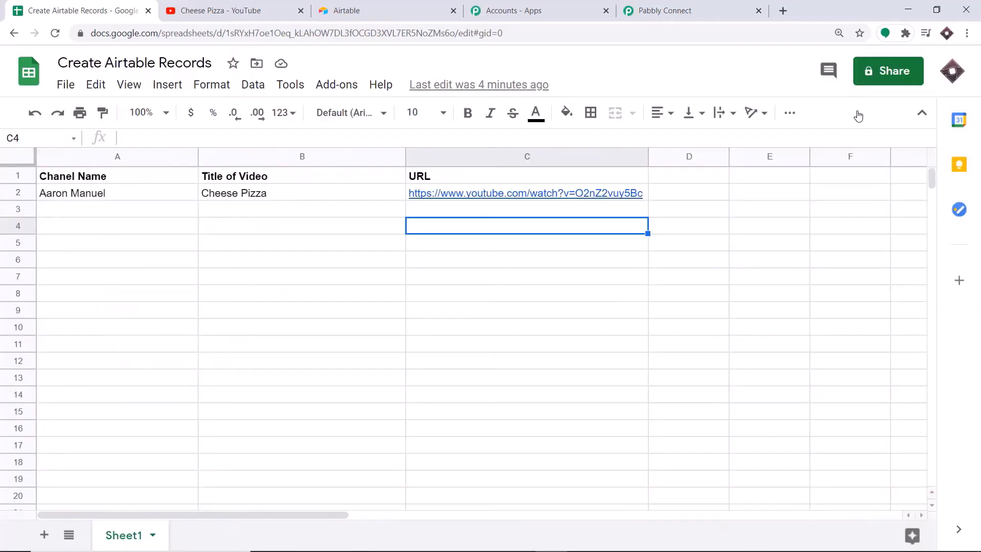
click(331, 85)
Start the Pabbly Connect Webhooks initial setup and copy the workflow's webhook URL
mouse_move(348, 161)
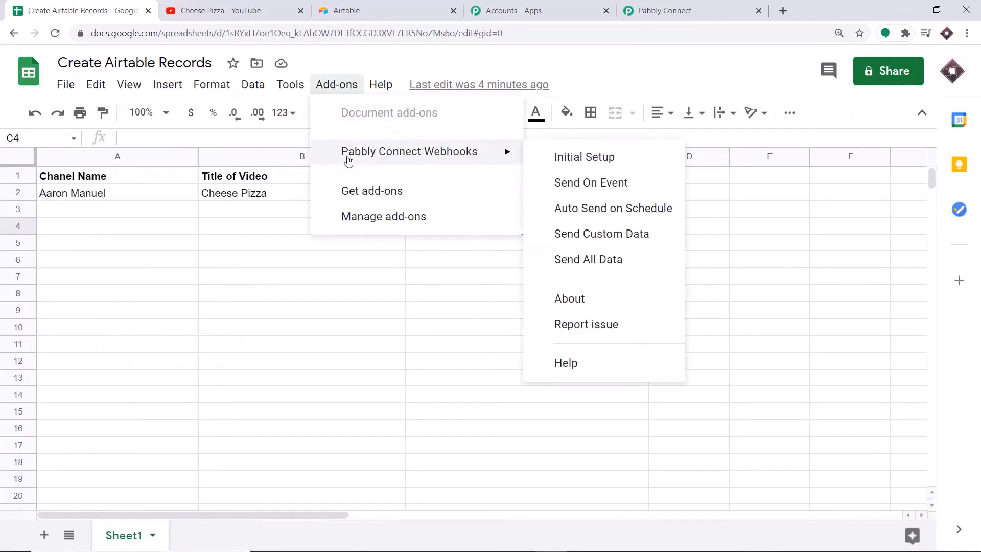
click(564, 159)
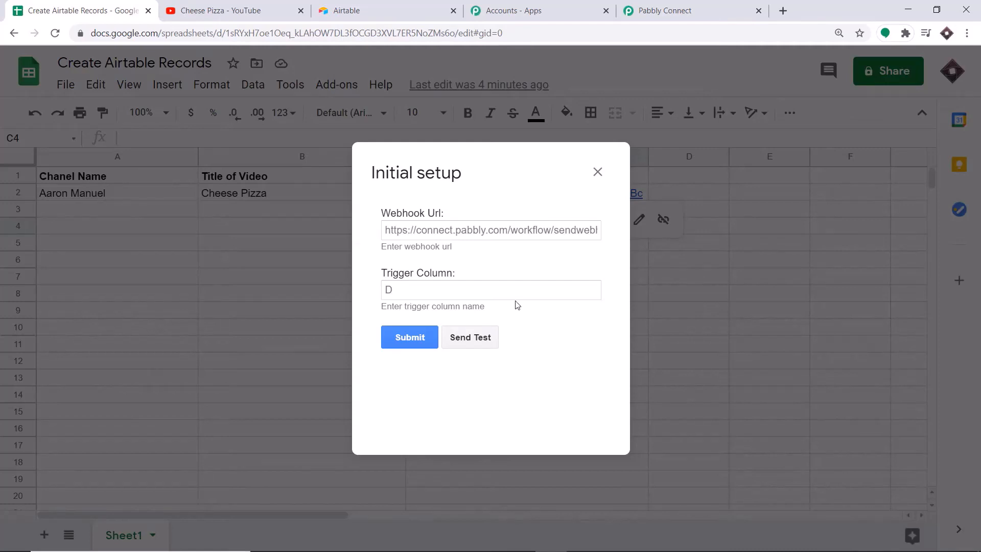
click(665, 8)
click(755, 193)
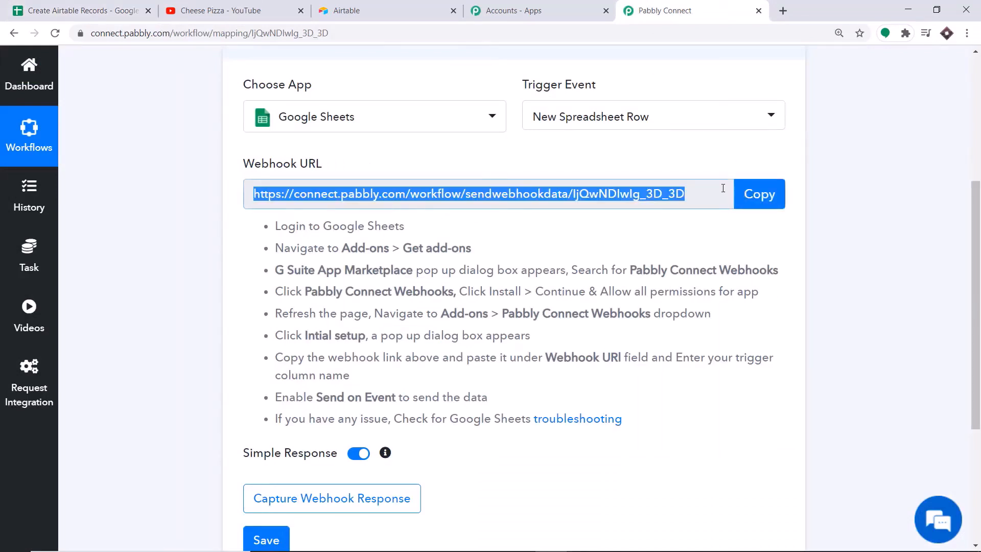
click(46, 4)
Paste the webhook URL into the setup and set the trigger column to C
click(401, 231)
right_click(401, 236)
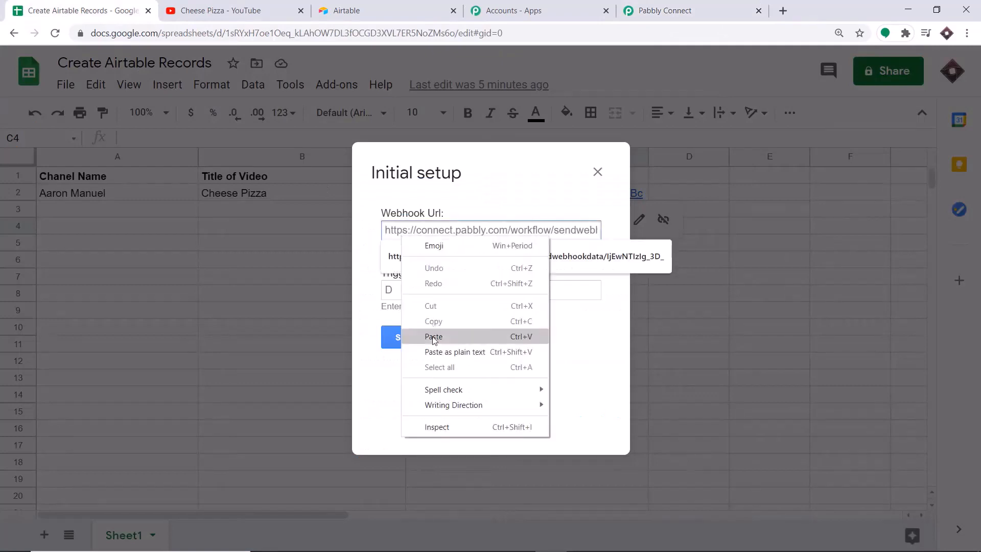
click(434, 337)
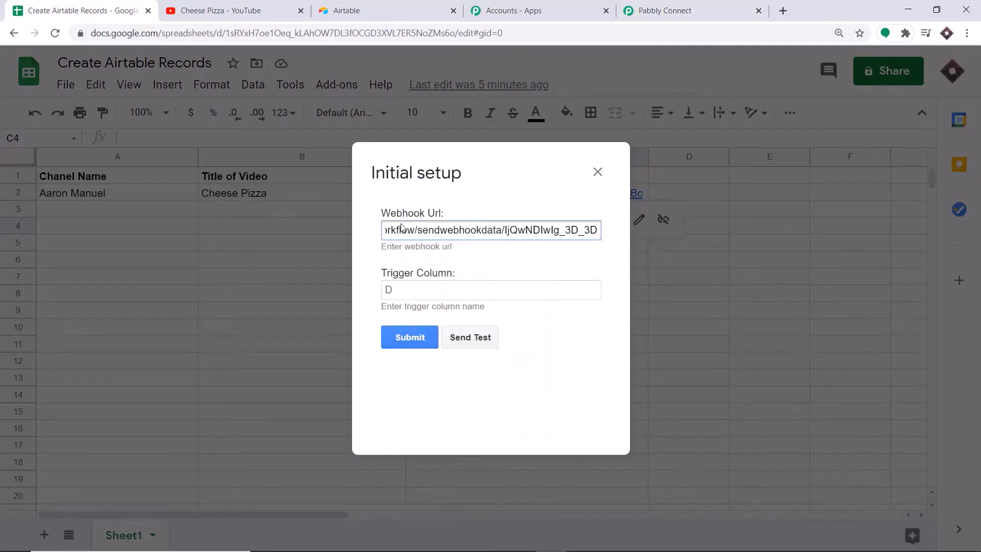
click(425, 286)
text(C)
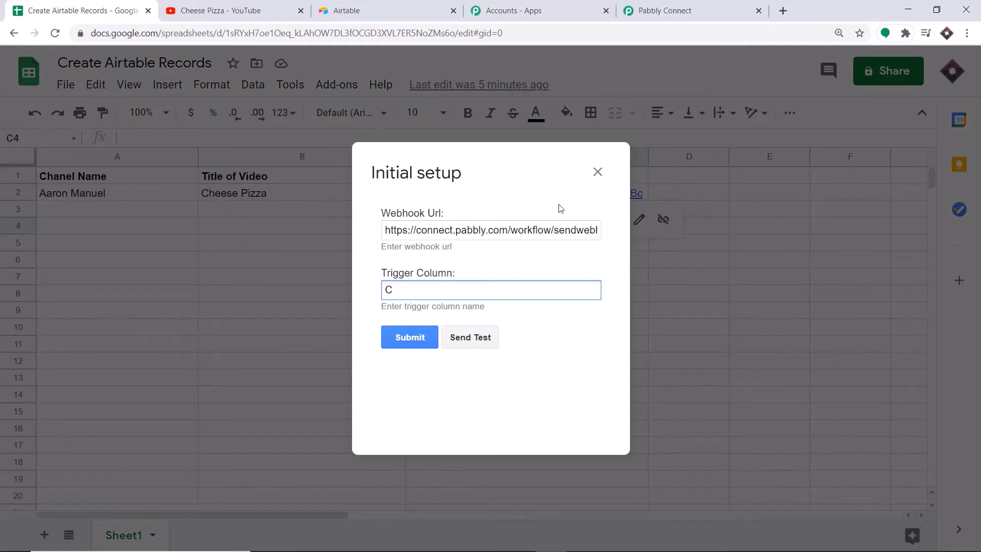
click(480, 259)
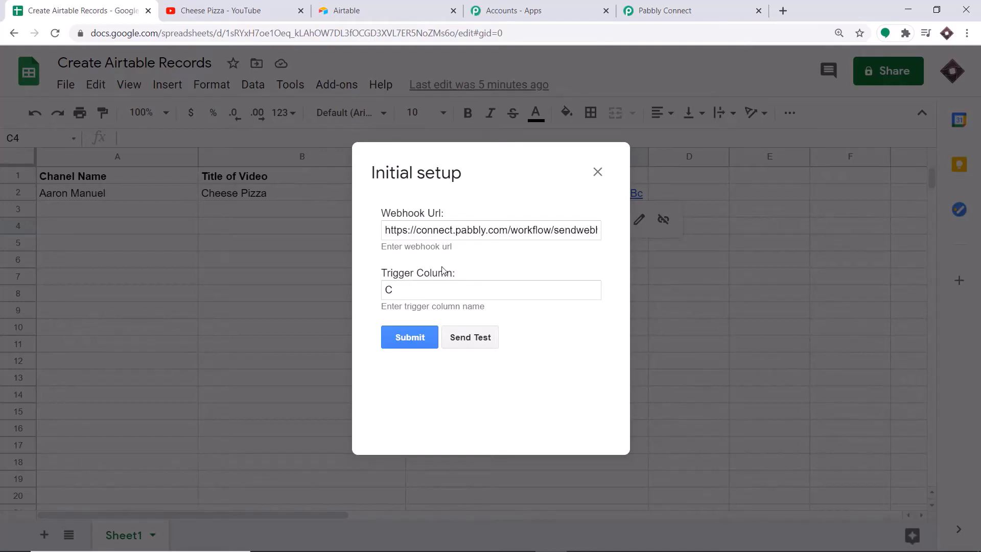
click(684, 9)
Capture the webhook response by sending a test row from the sheet's setup dialog
scroll(614, 115, down, 3)
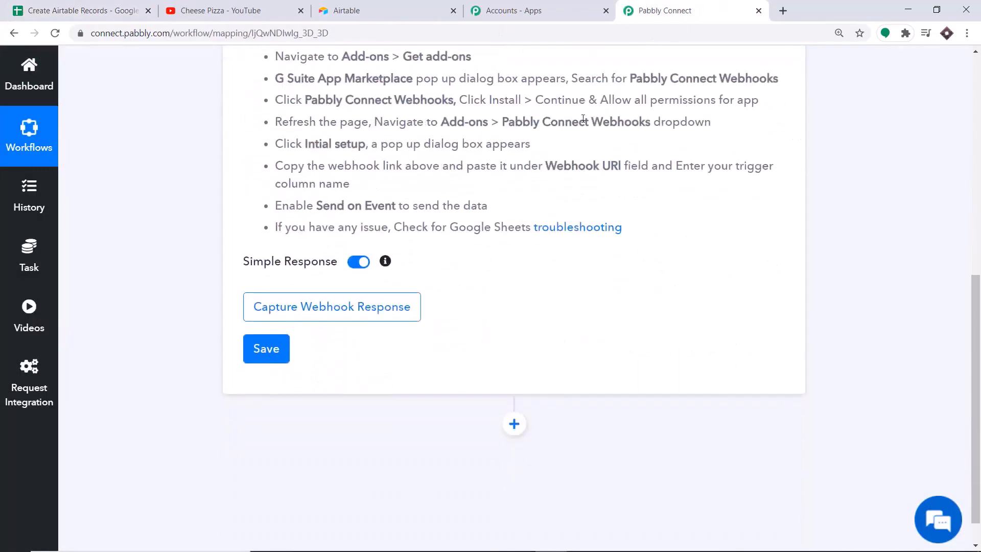
click(334, 314)
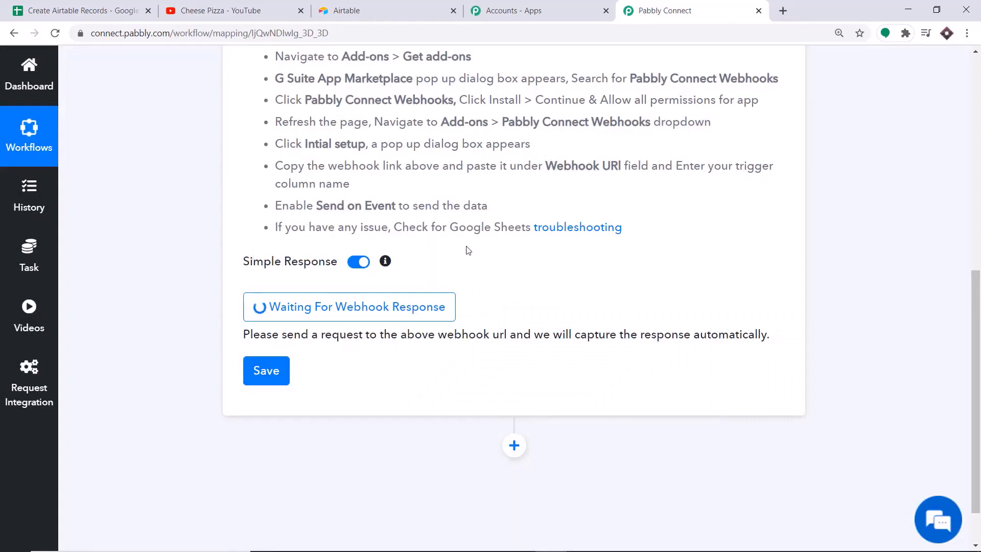
click(82, 10)
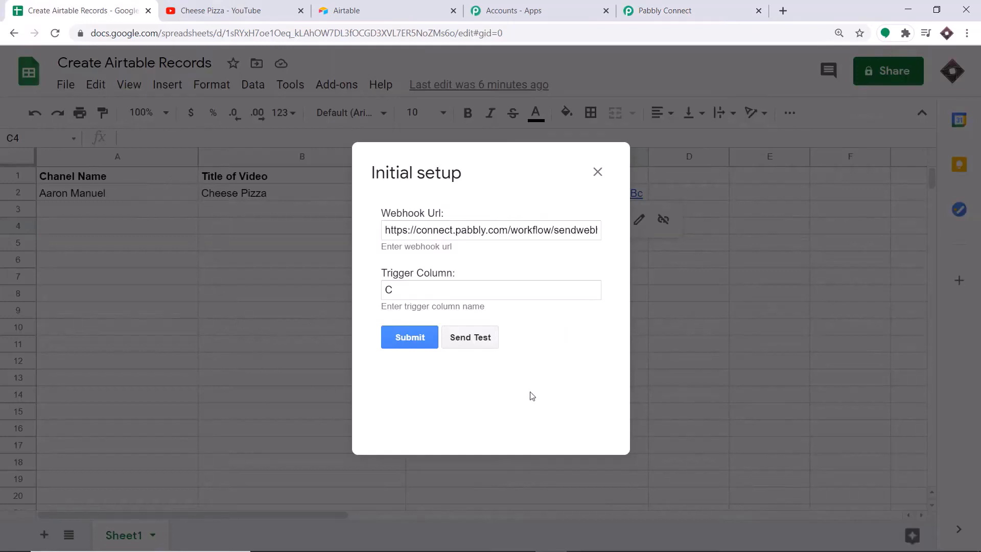
click(468, 341)
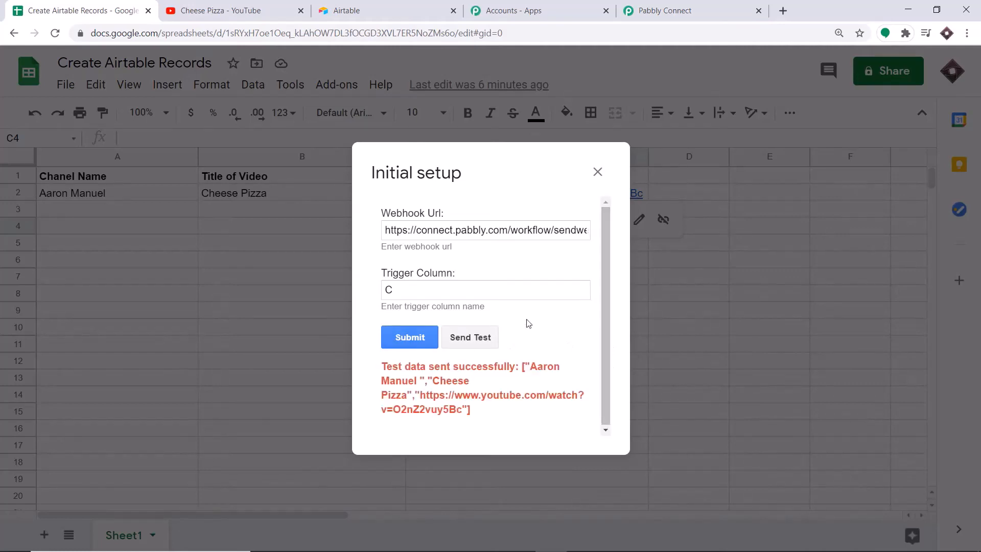
click(639, 4)
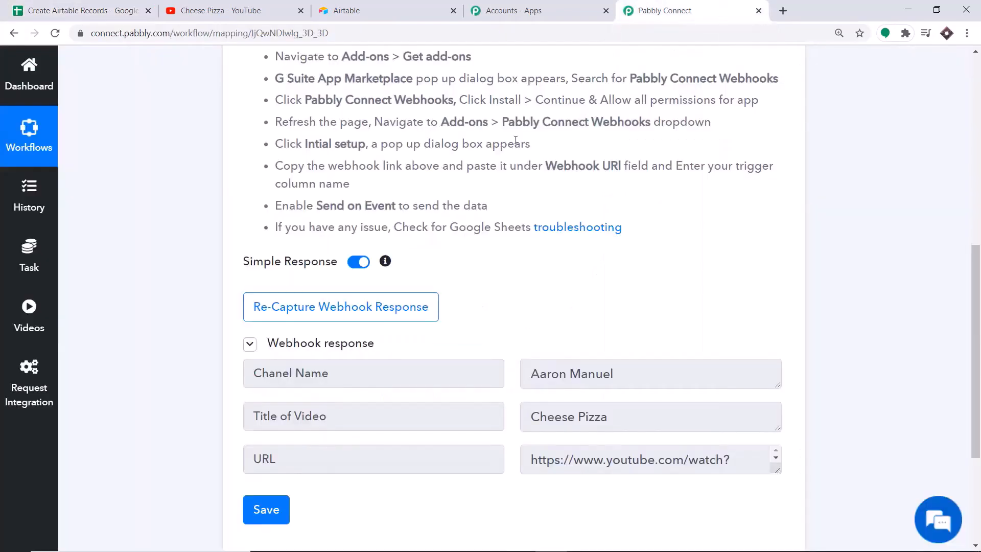
scroll(469, 228, down, 2)
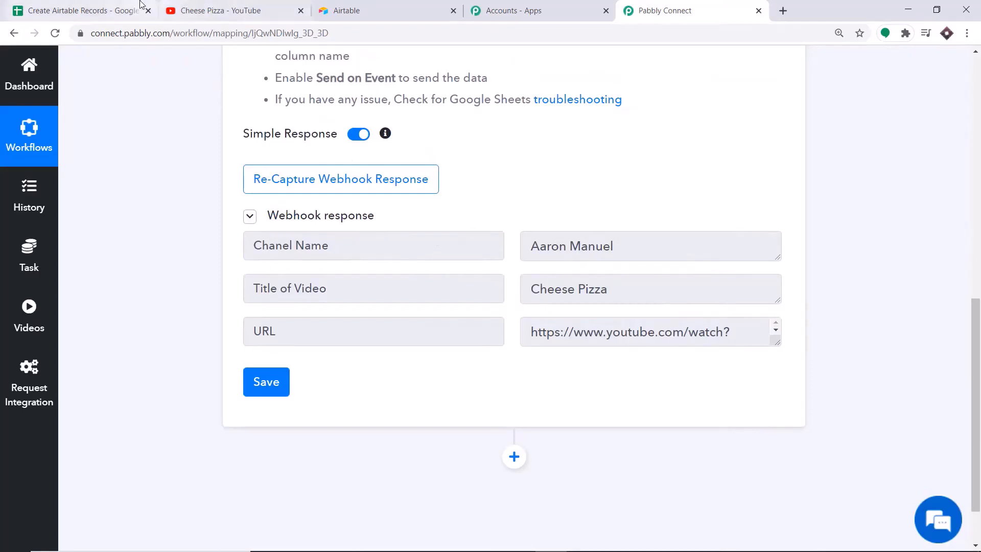
click(81, 10)
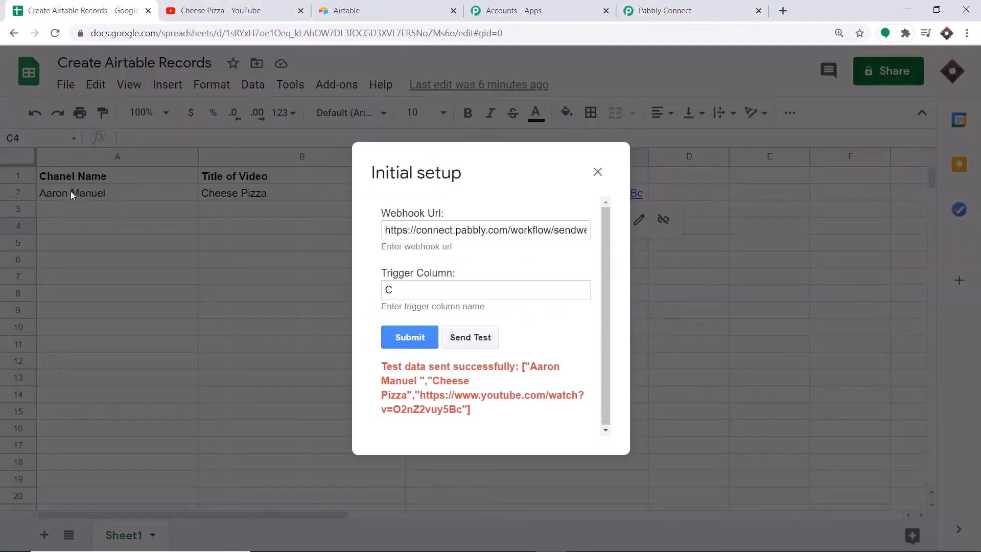
click(664, 10)
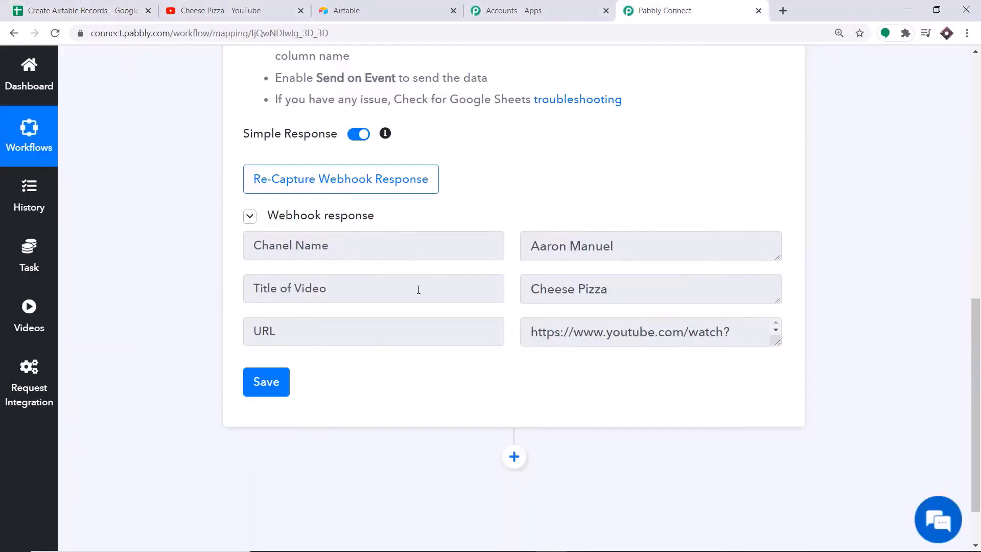
click(111, 4)
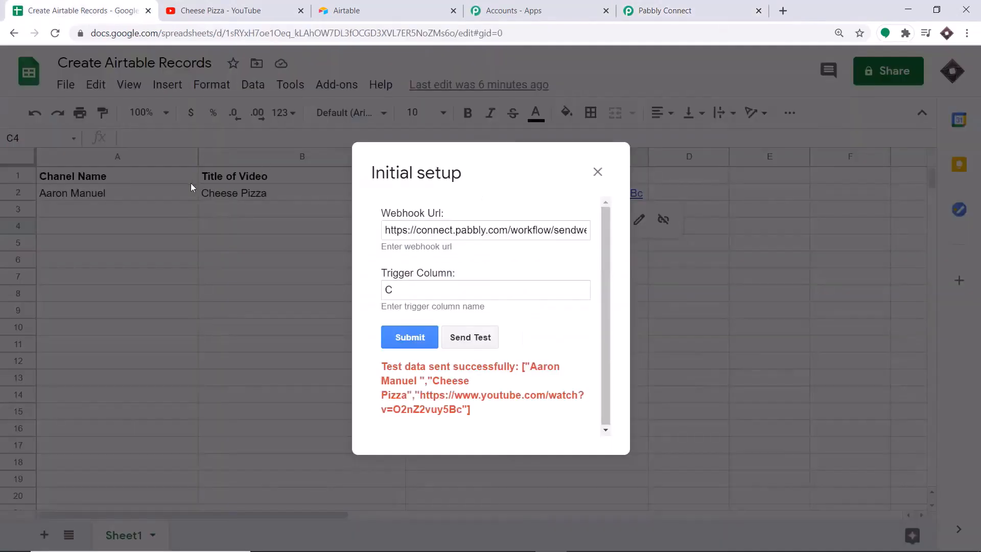
click(665, 10)
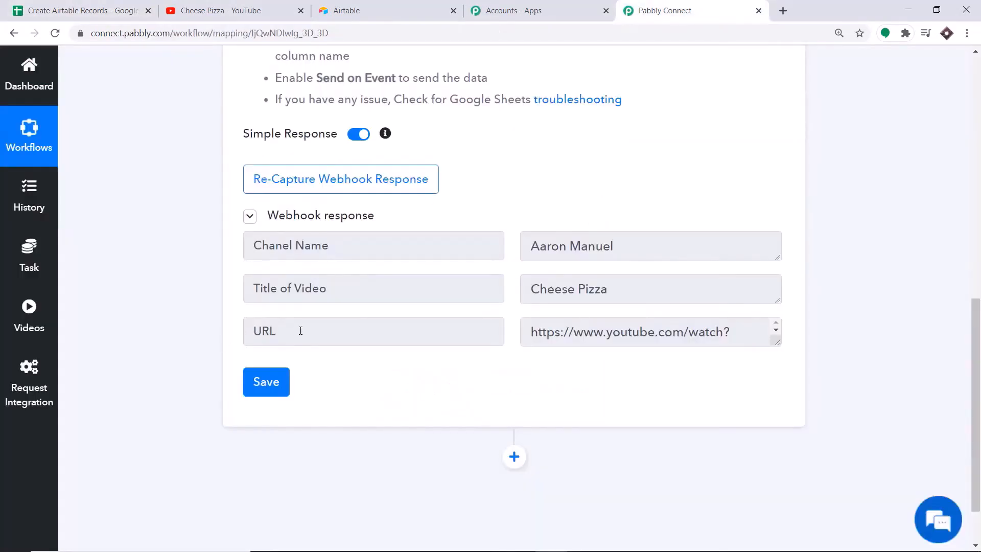
Verify the captured URL by opening the Cheese Pizza video in a new tab
click(772, 334)
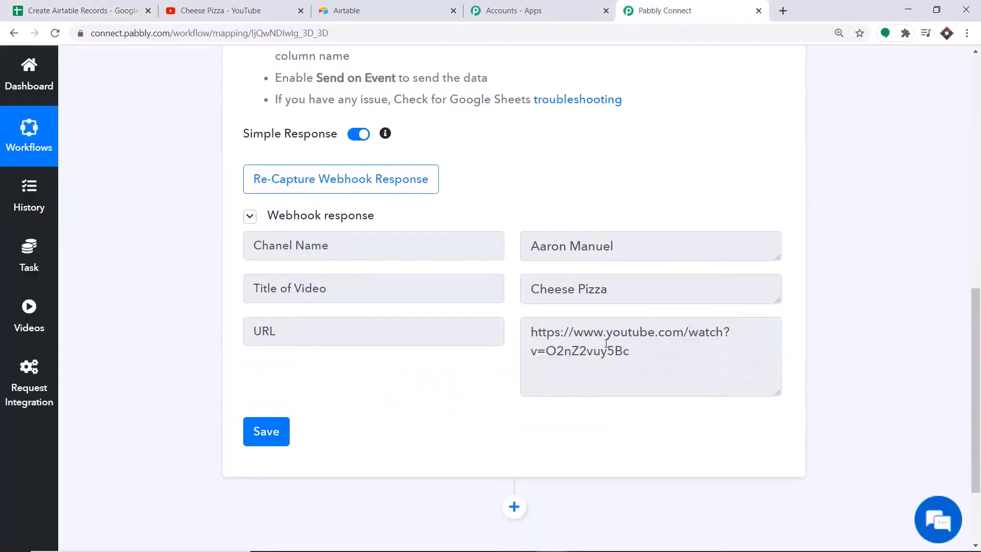
drag(626, 350, 531, 331)
right_click(551, 335)
click(571, 342)
click(783, 11)
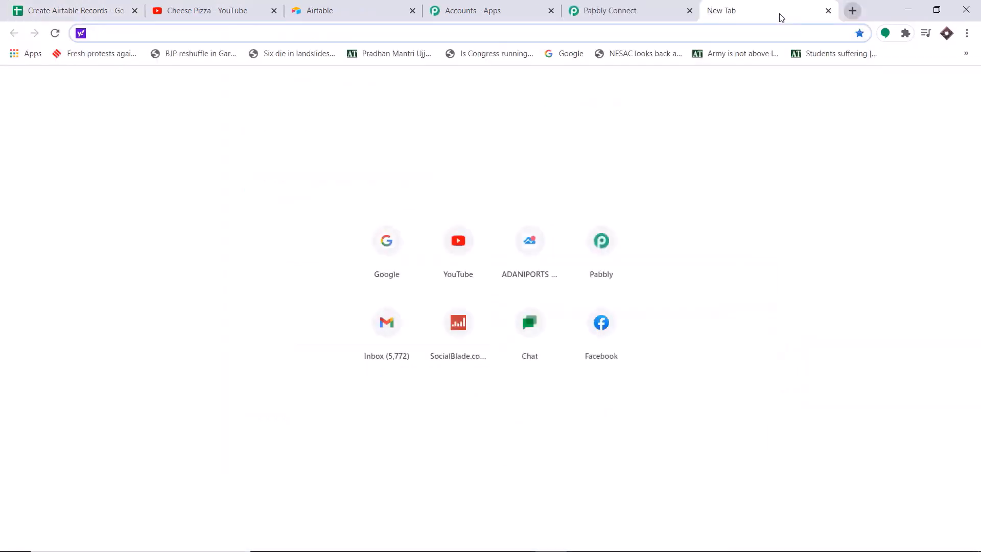
key(ctrl+v)
key(Return)
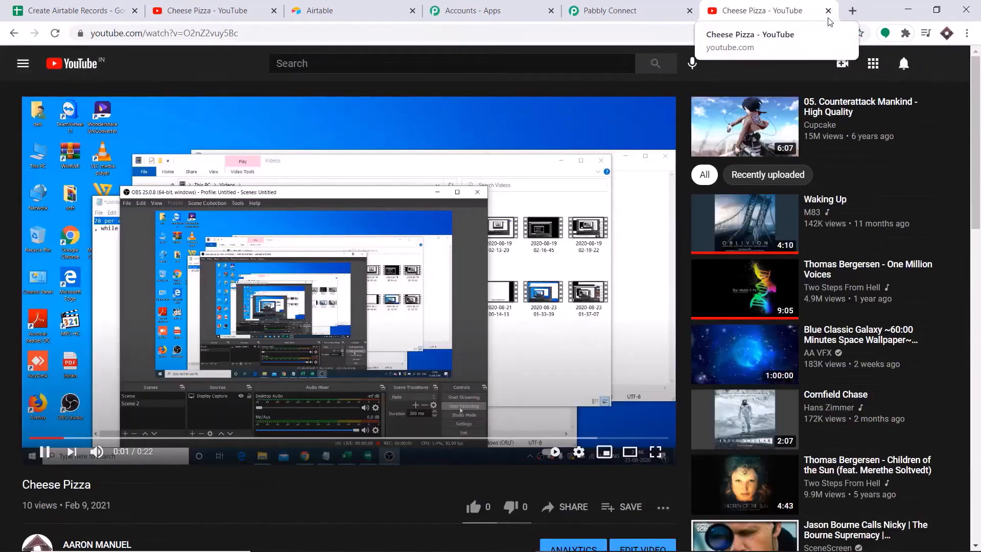
click(828, 10)
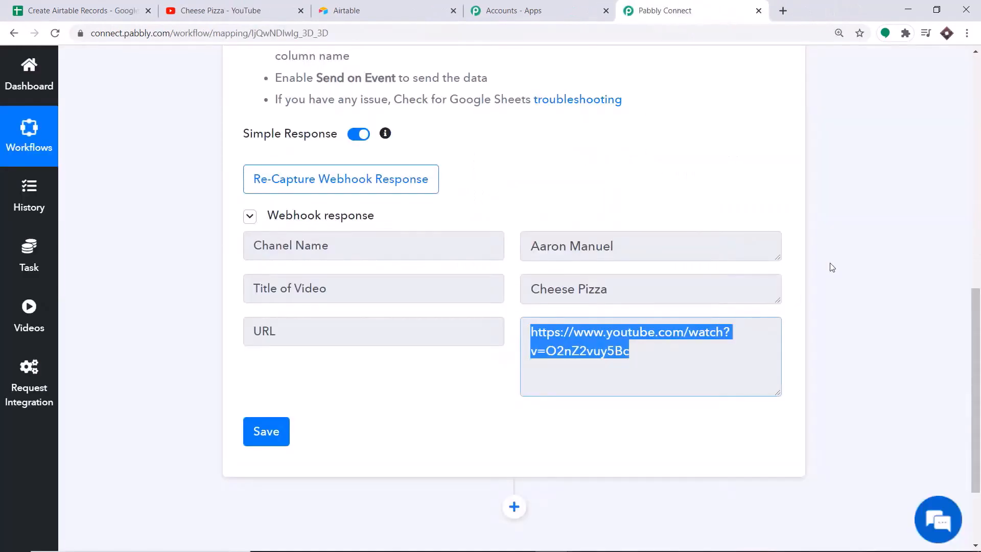
scroll(829, 263, down, 3)
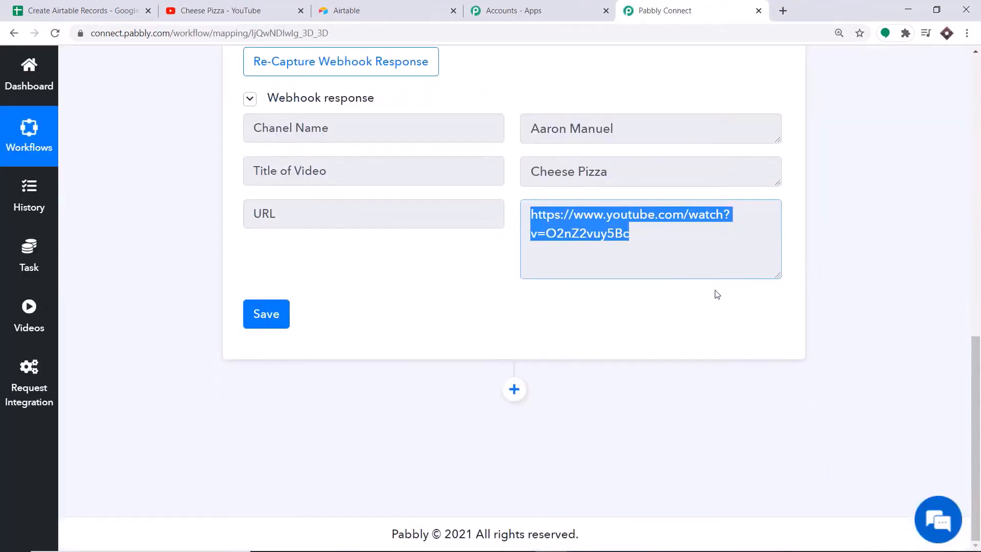
click(514, 389)
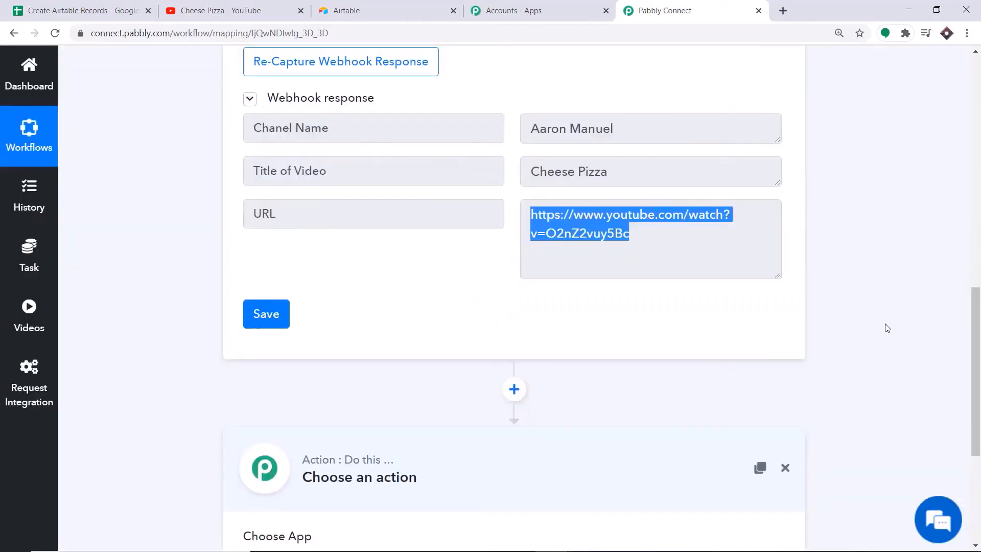
Add an Airtable action step with the Create Record action event
drag(978, 448, 979, 532)
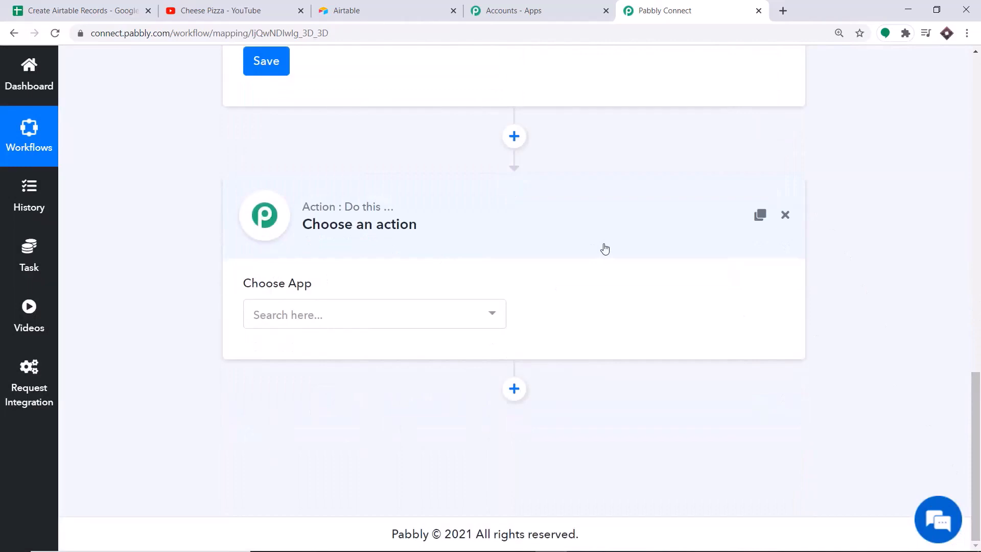
click(347, 327)
text(A)
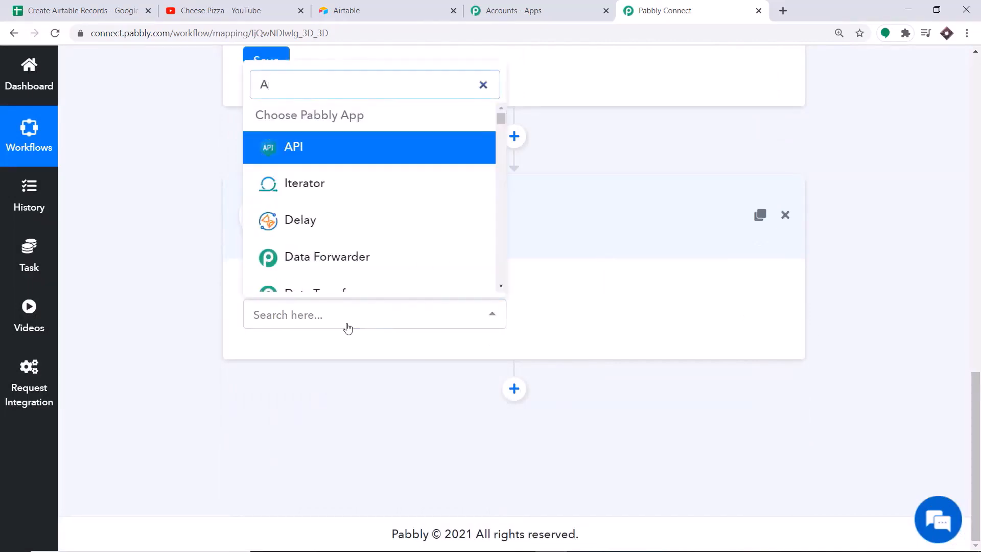
text(IRTA)
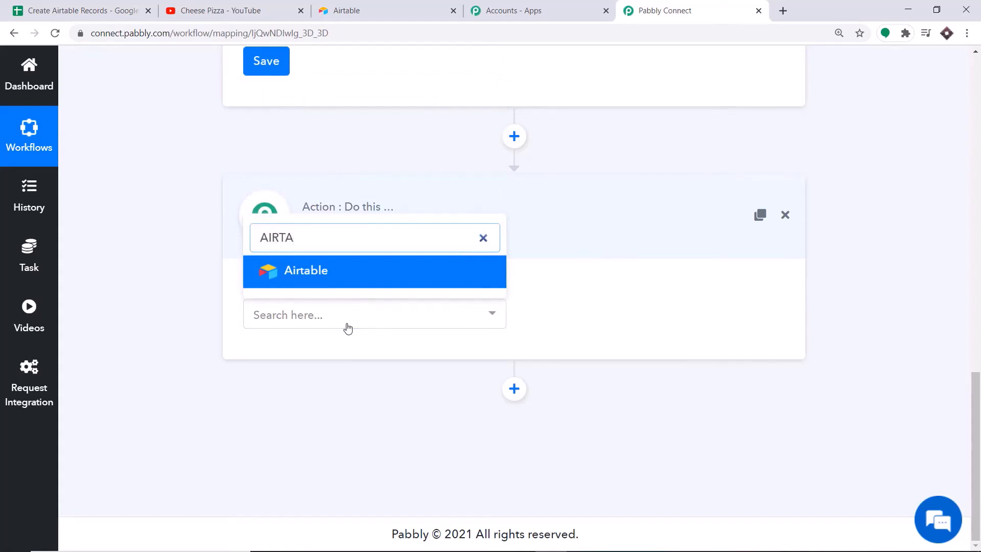
click(335, 273)
click(633, 313)
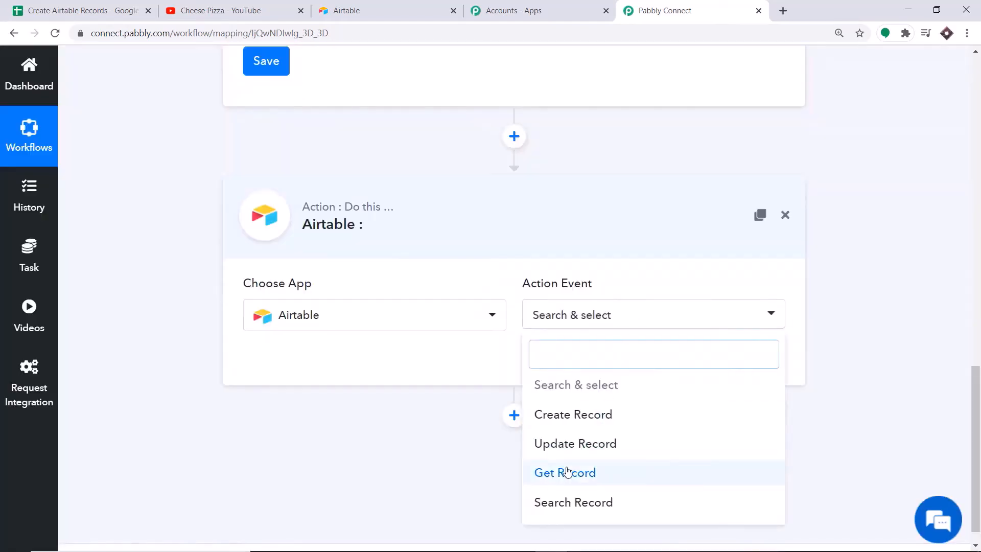
click(578, 423)
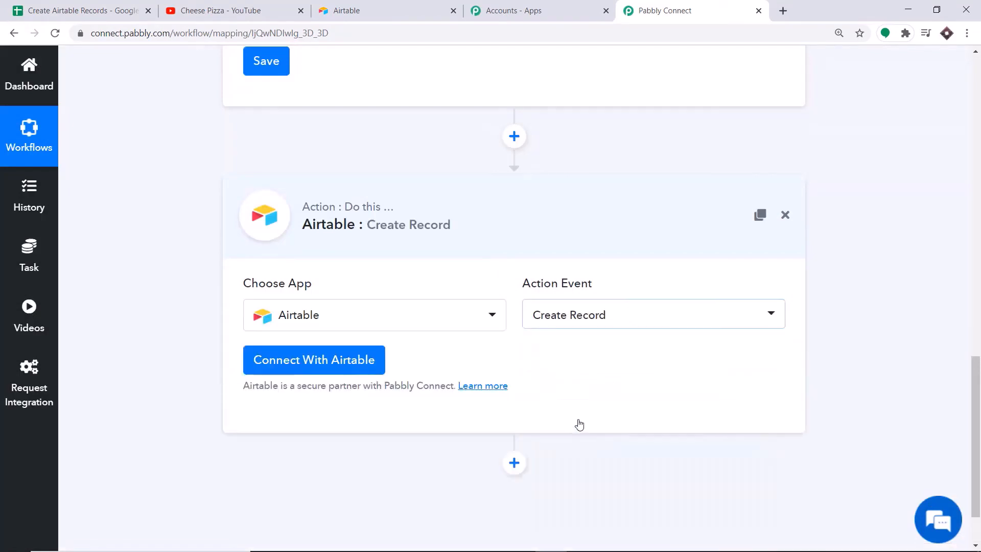
click(607, 319)
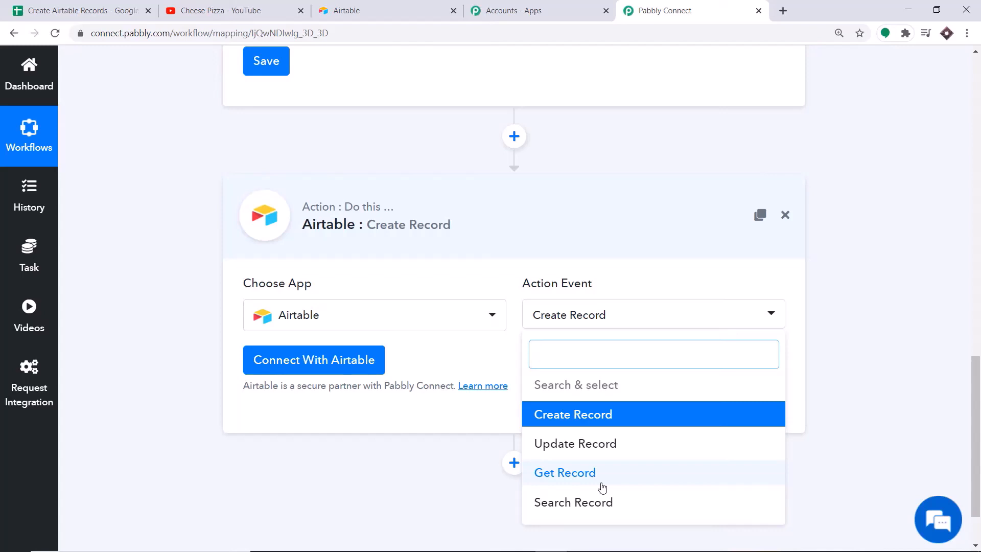
click(462, 352)
click(256, 352)
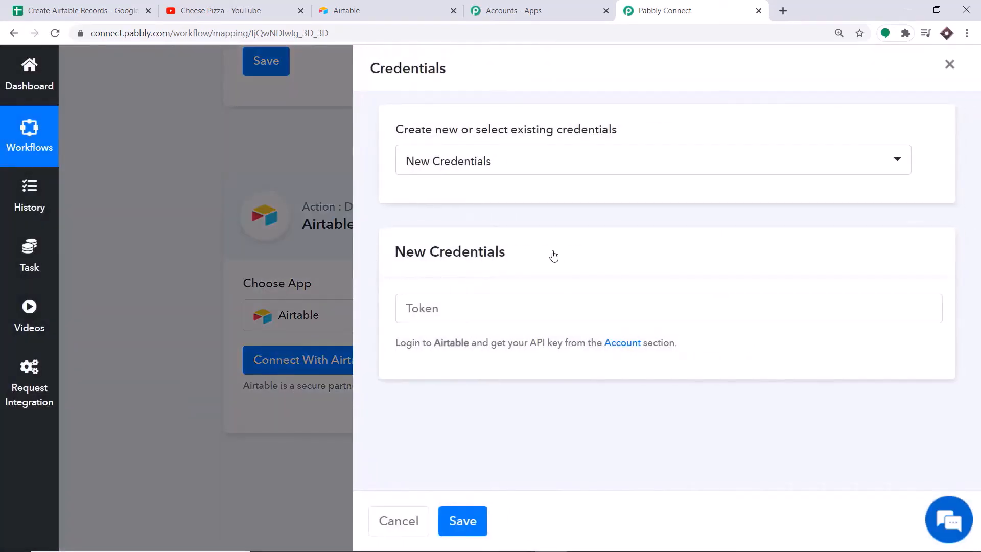
Copy the API key from the Airtable account overview page
click(426, 305)
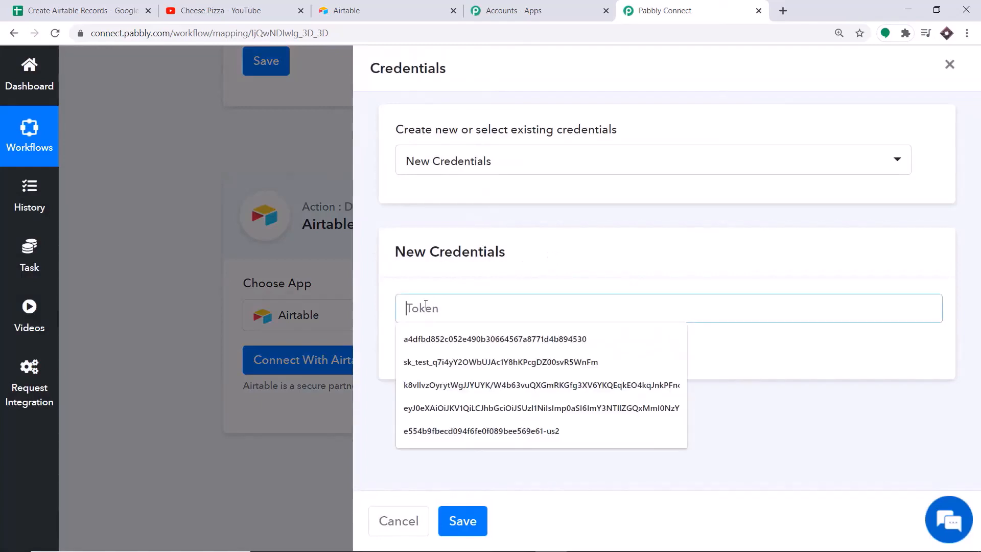
click(364, 11)
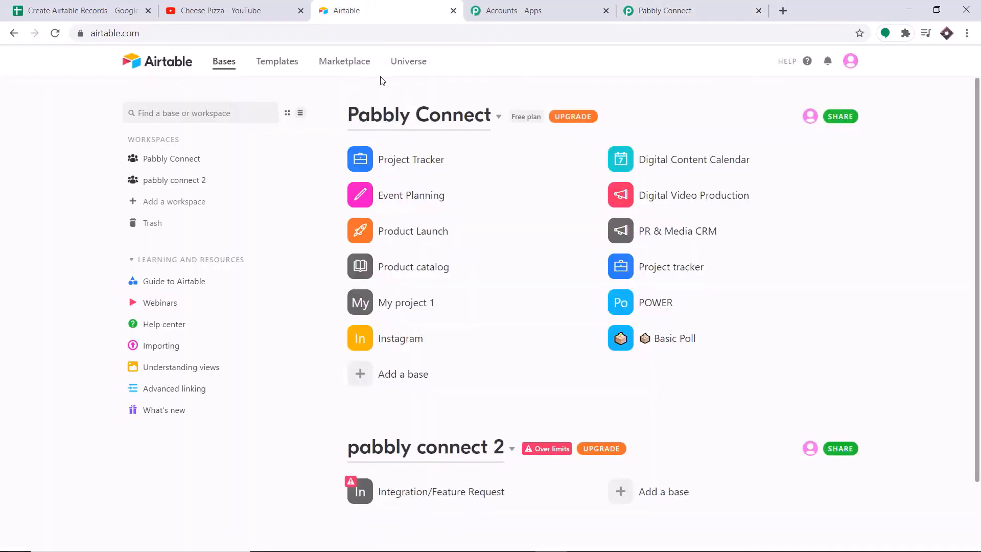
click(848, 63)
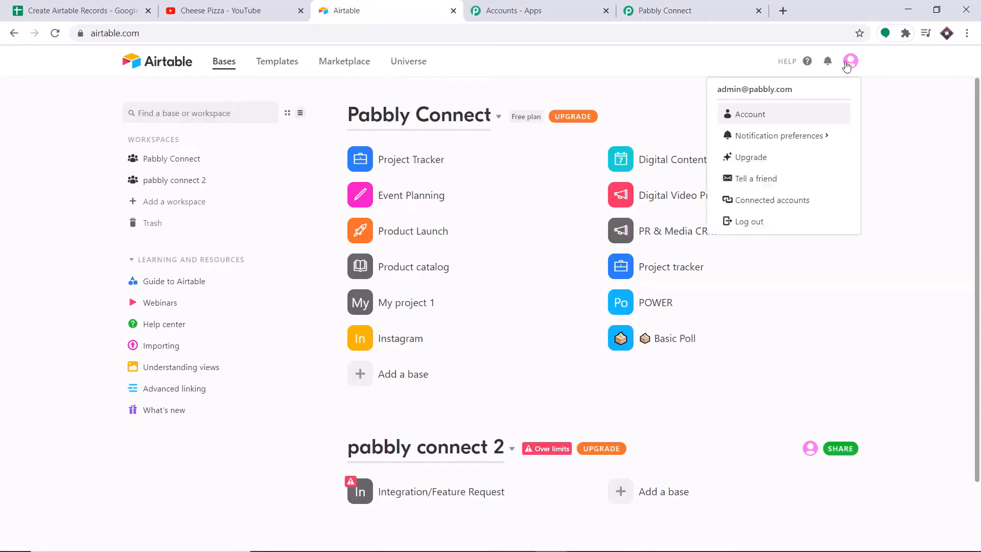
click(743, 118)
scroll(532, 168, down, 4)
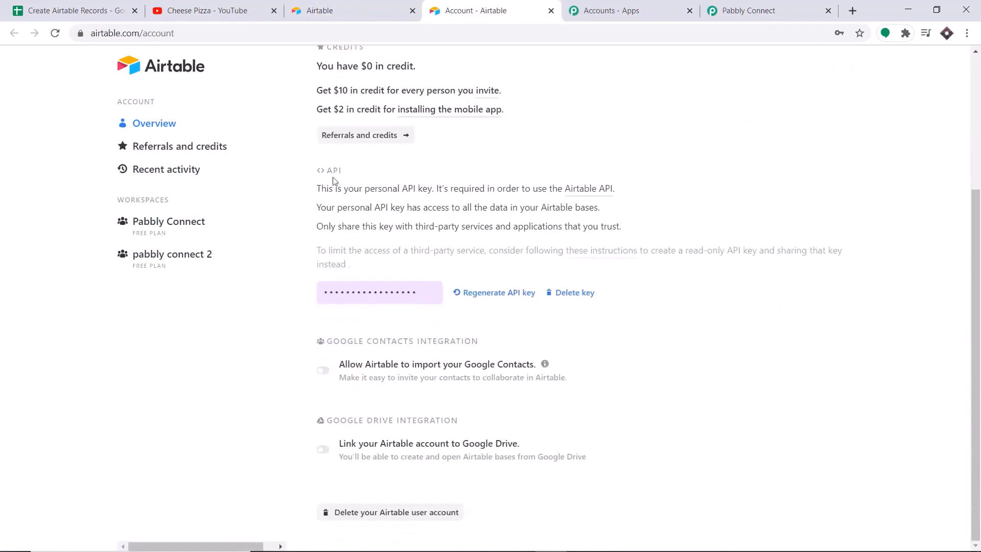
click(362, 293)
right_click(362, 293)
click(398, 302)
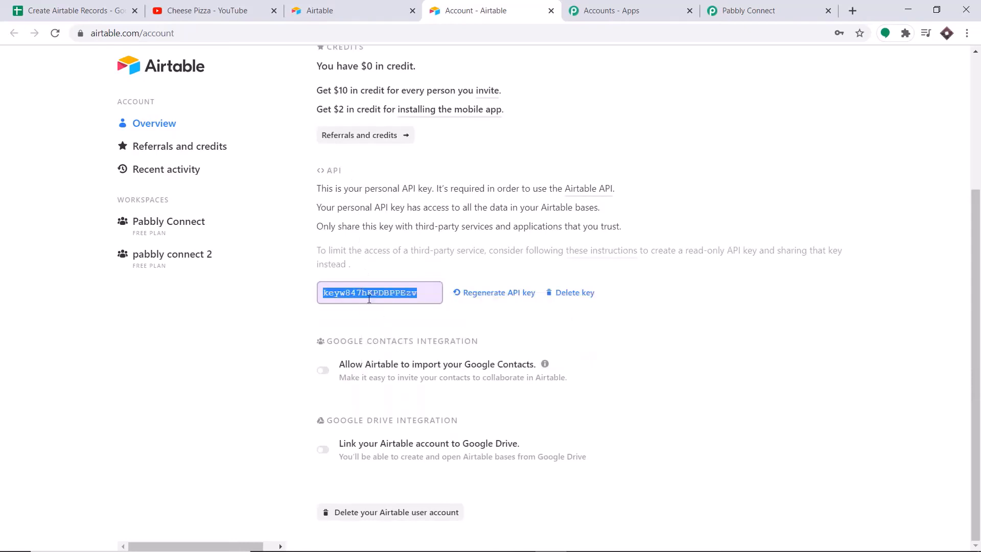
Paste the API key into the Pabbly Token field and save the credentials
click(751, 11)
click(444, 309)
right_click(443, 309)
click(474, 409)
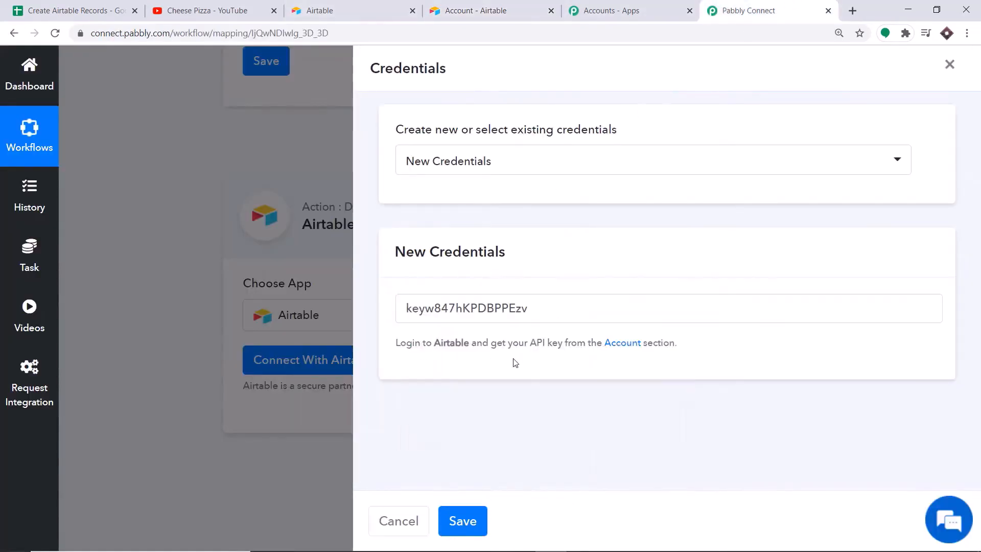
click(475, 527)
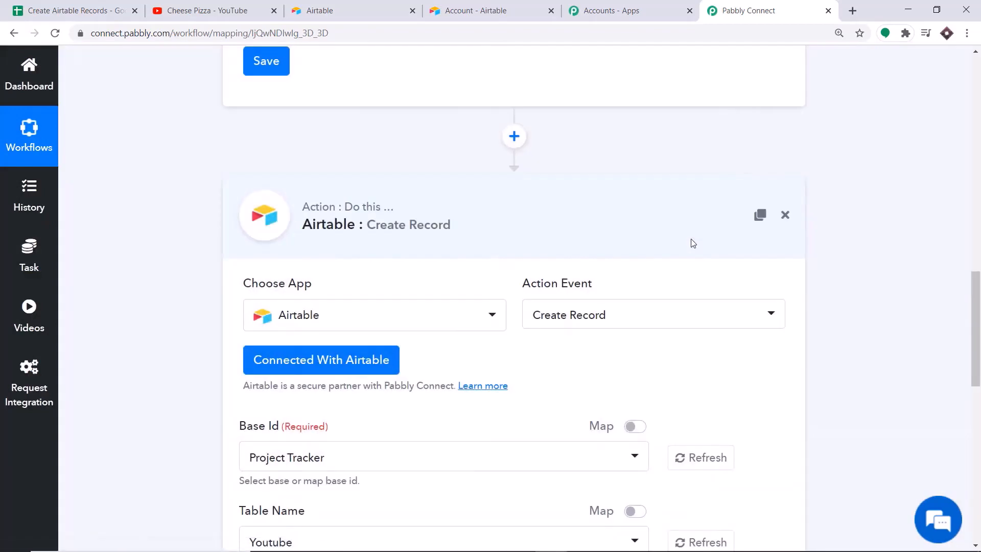
Scroll to the Base Id (Project Tracker) and Table Name (Youtube) fields of the Airtable action
drag(977, 303, 965, 343)
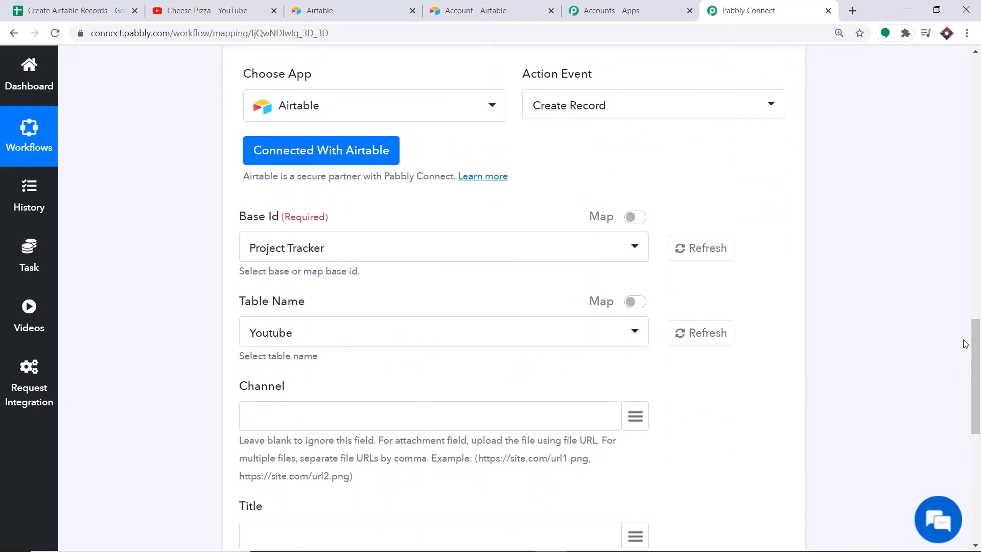
scroll(811, 270, up, 1)
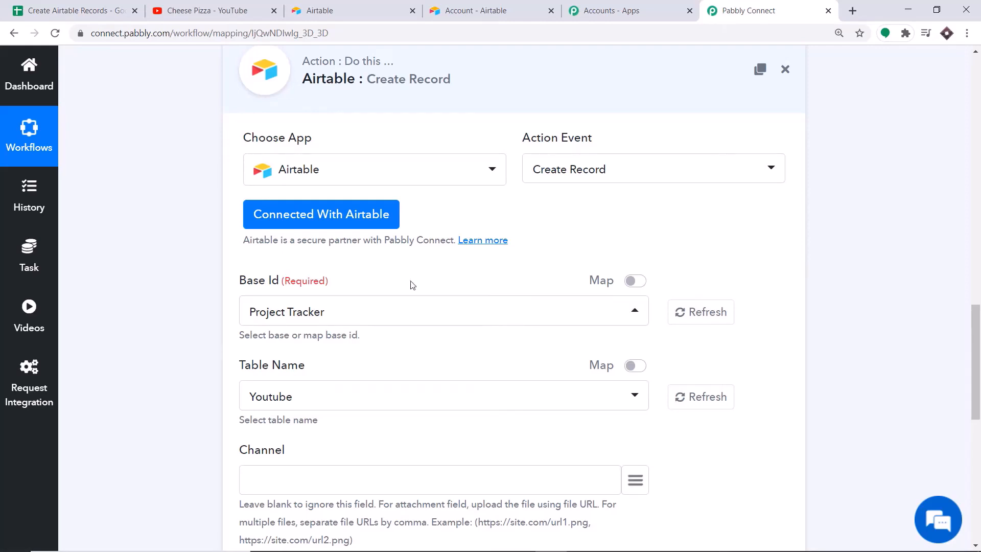
Compare the workflow's Base Id list against the bases shown in Airtable
click(302, 314)
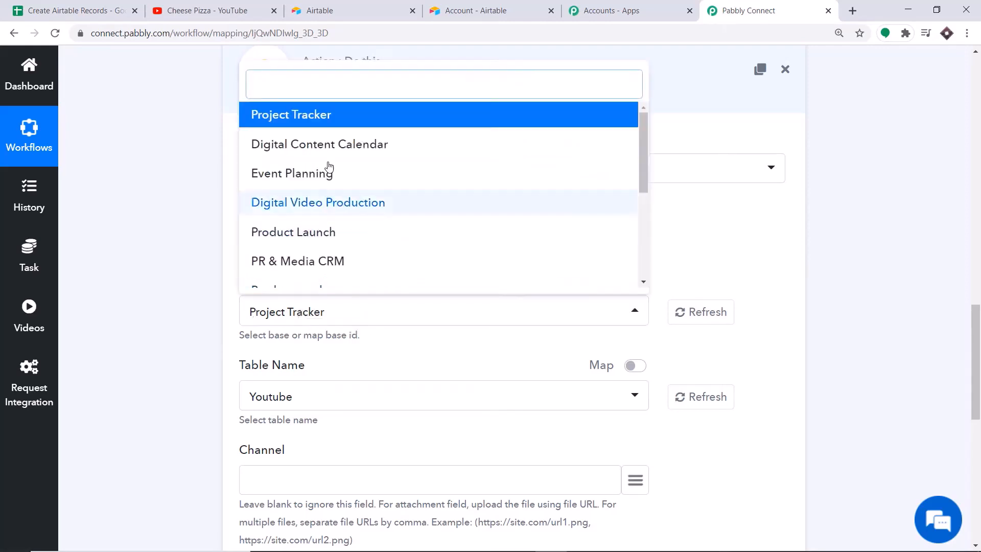
scroll(348, 235, down, 2)
scroll(337, 250, down, 1)
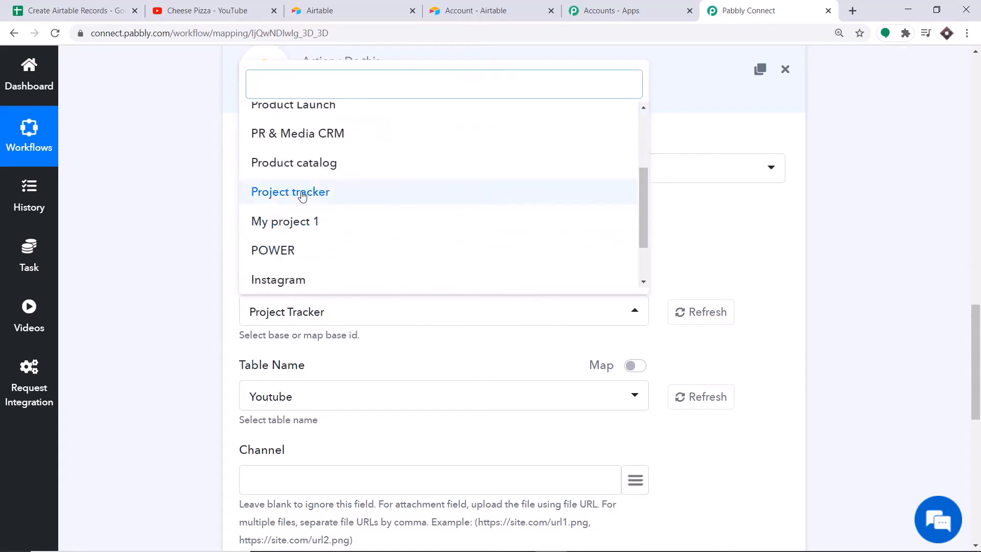
scroll(307, 140, up, 2)
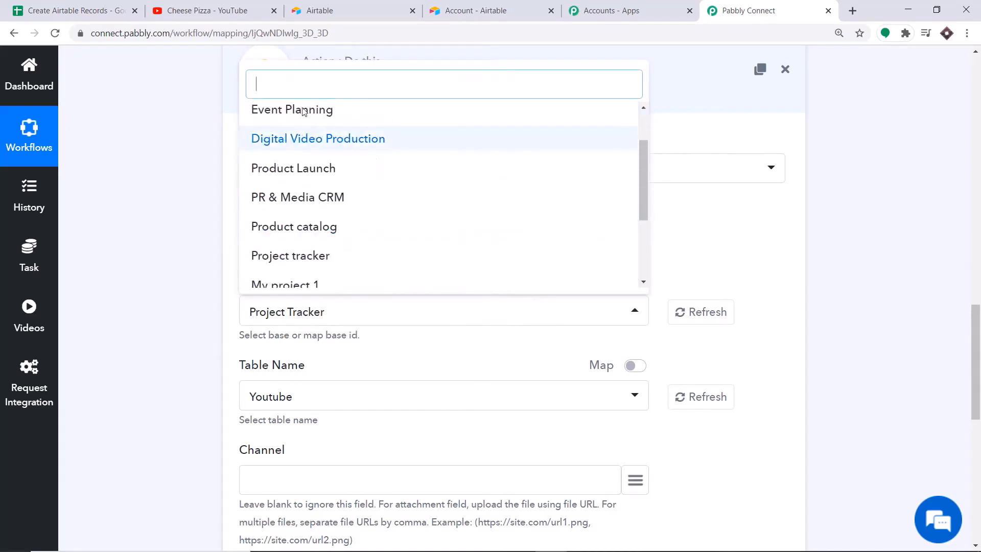
click(310, 5)
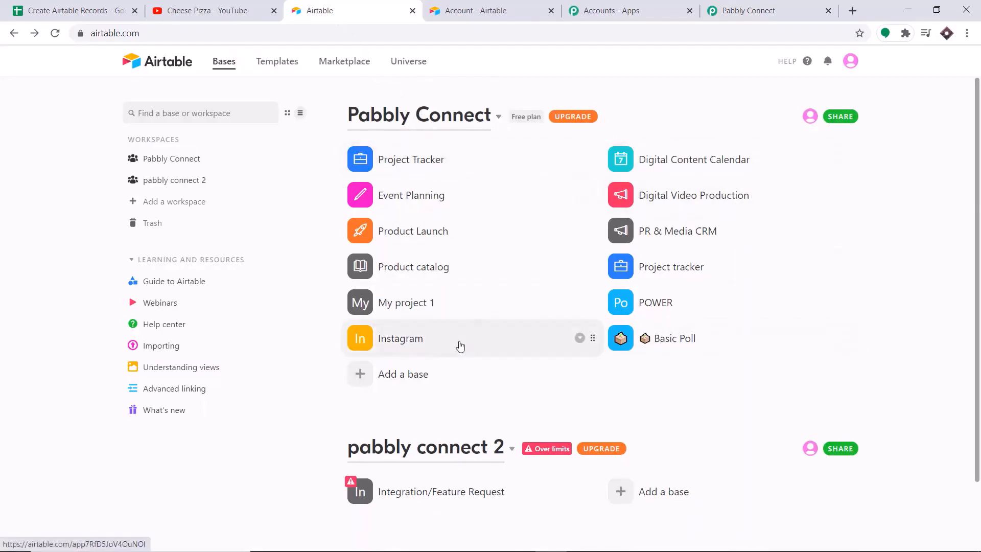
click(726, 11)
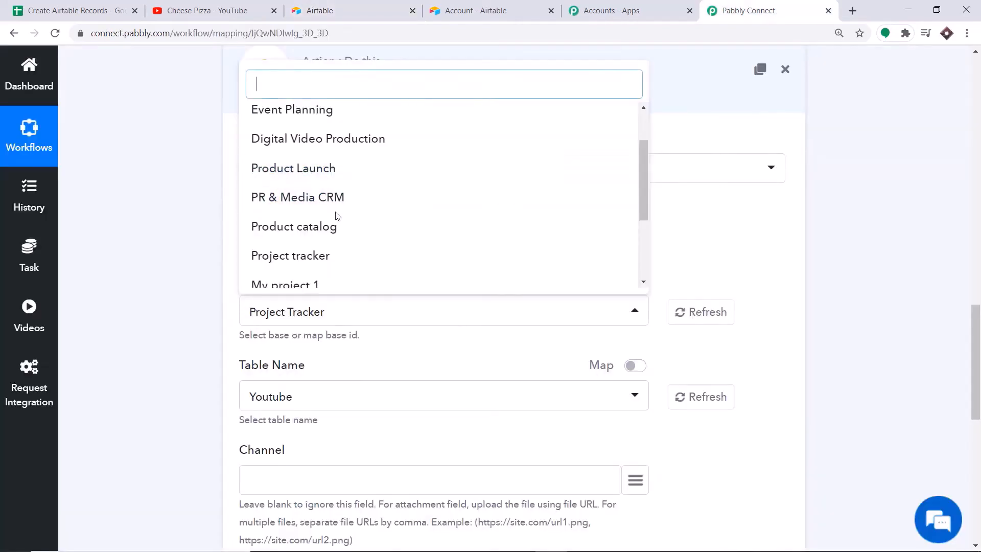
click(403, 4)
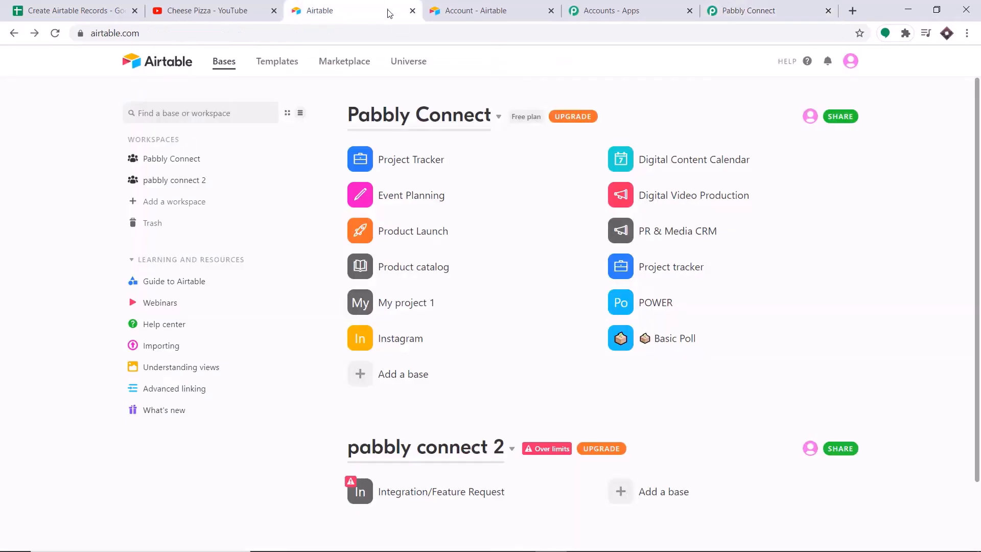
click(727, 7)
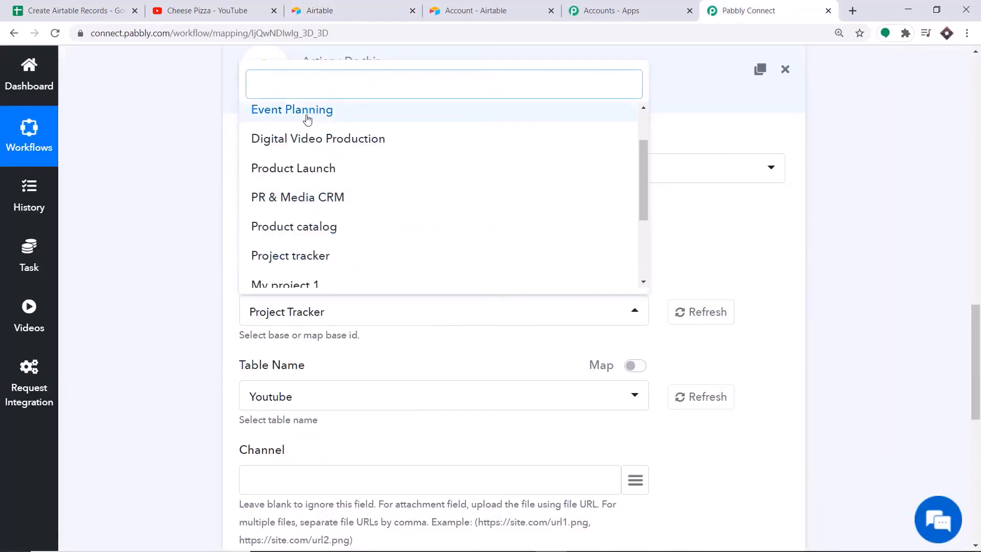
click(327, 5)
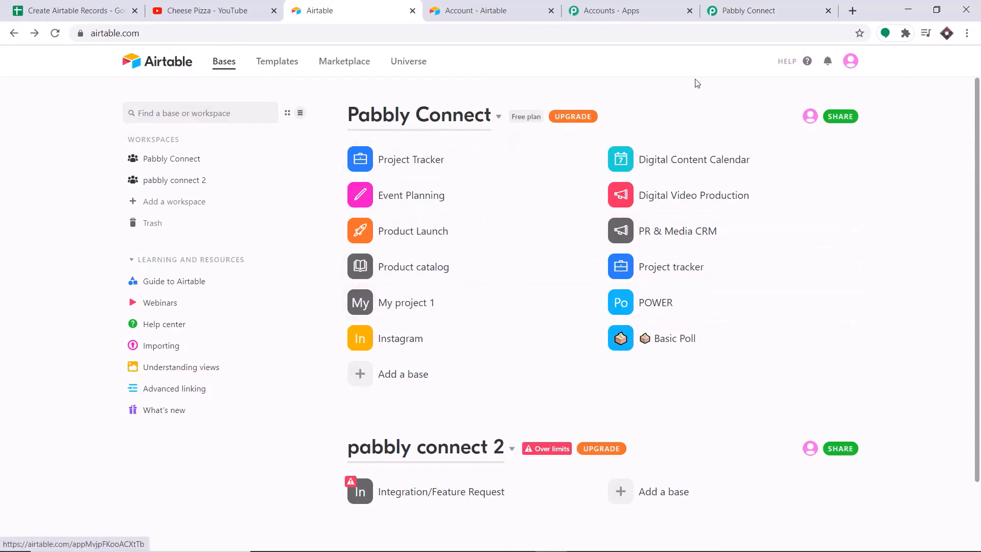
click(715, 11)
click(322, 11)
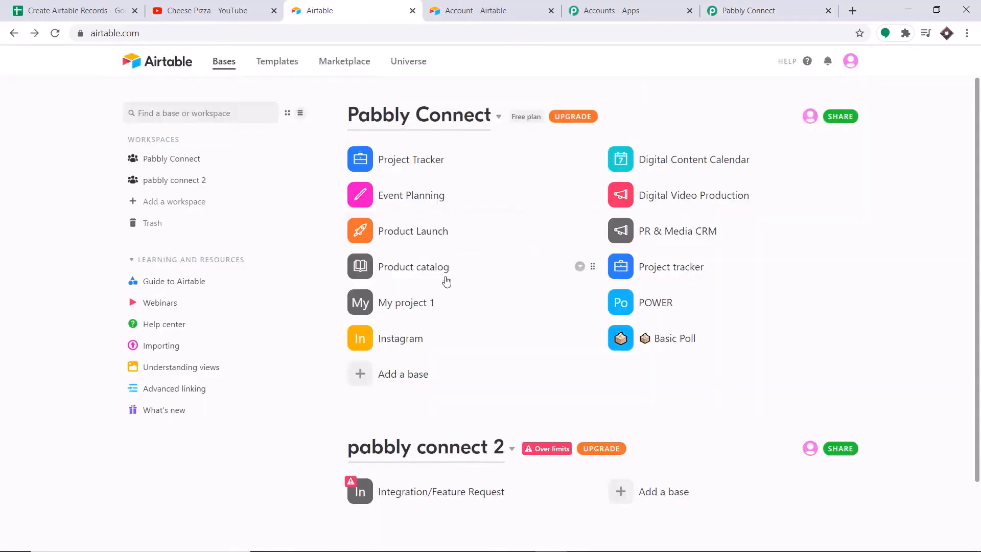
Create a new blank Airtable base from scratch
click(387, 381)
click(391, 438)
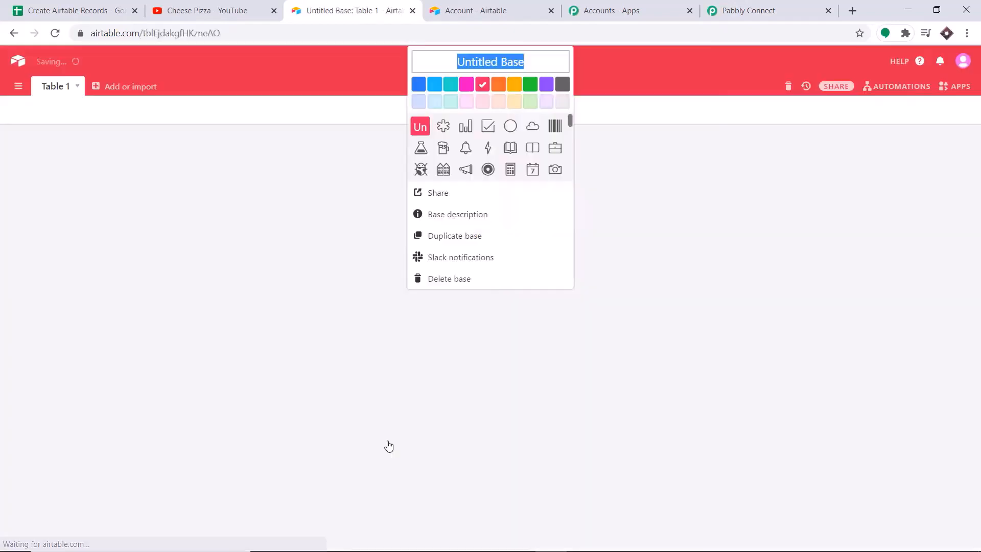
click(482, 62)
Rename the Untitled Base to 'From Google Sheets'
drag(525, 62, 439, 63)
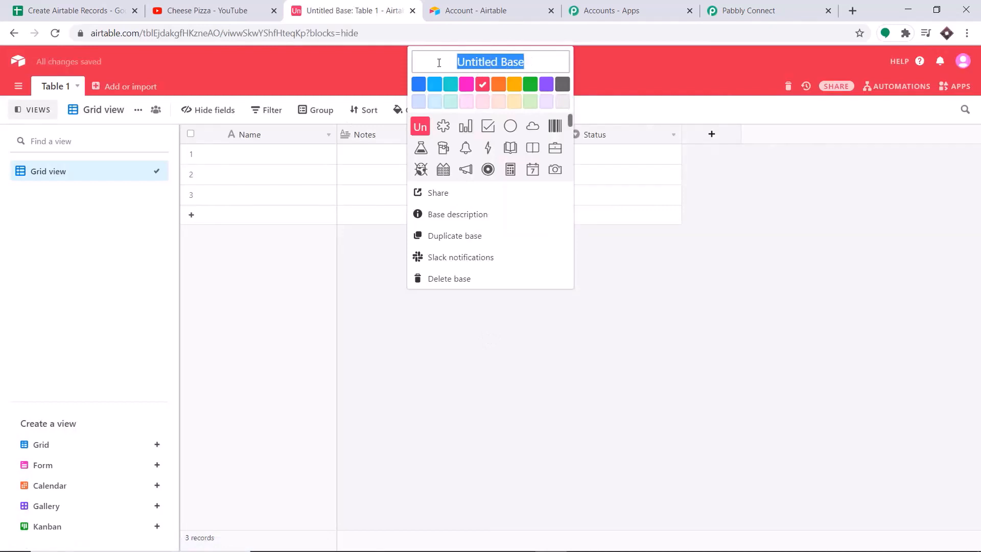
key(BackSpace)
text(F)
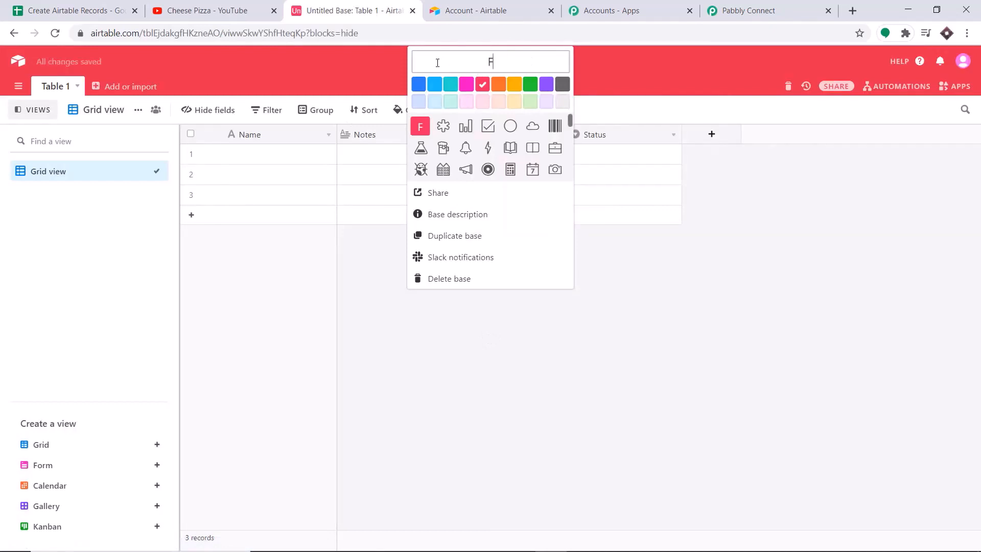
text(rom Goo)
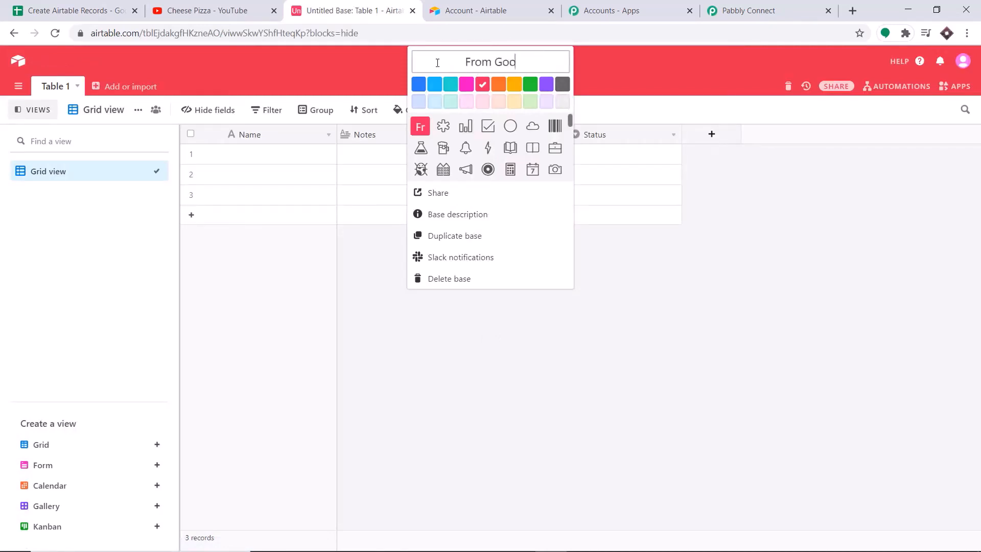
text(gle Sheets)
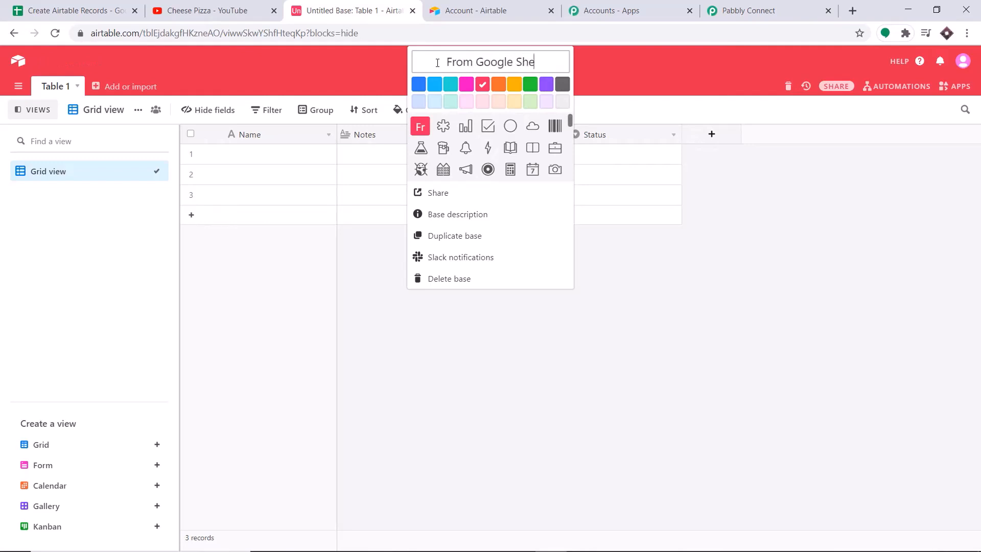
click(676, 251)
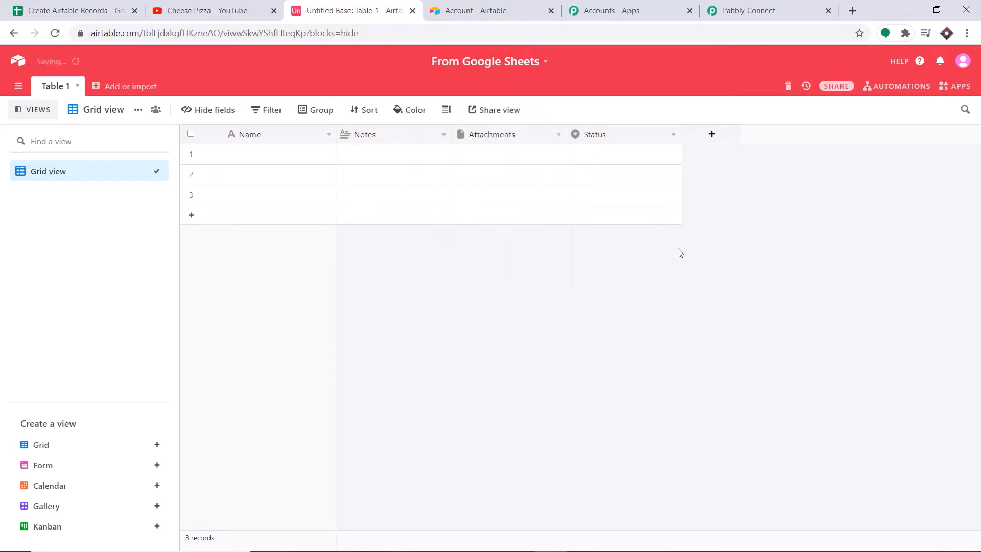
Delete the Status field from Table 1
click(674, 135)
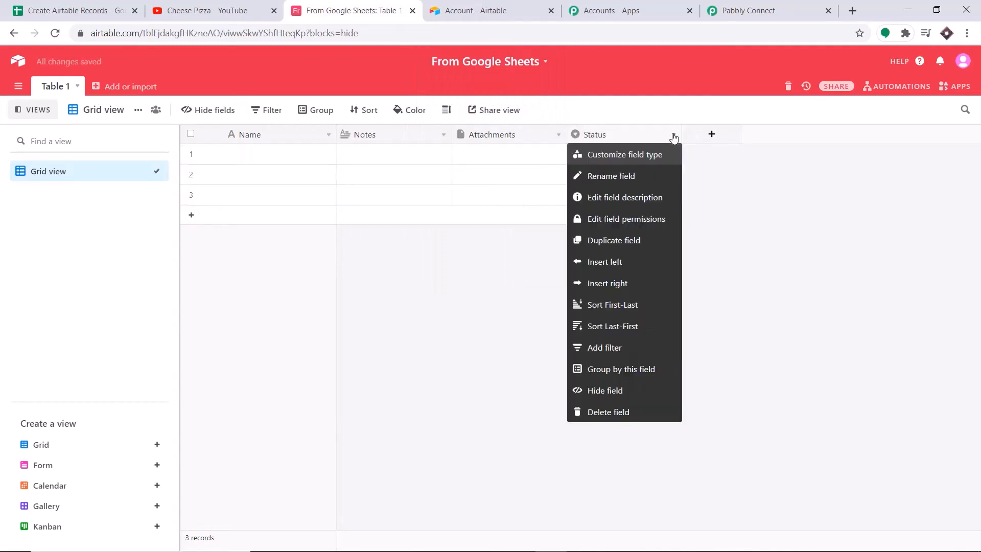
click(625, 412)
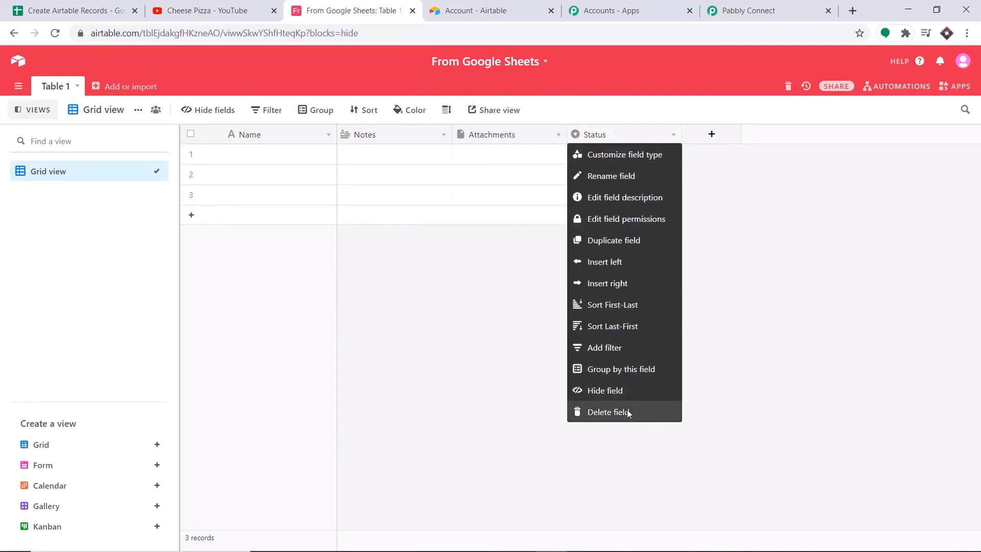
click(246, 135)
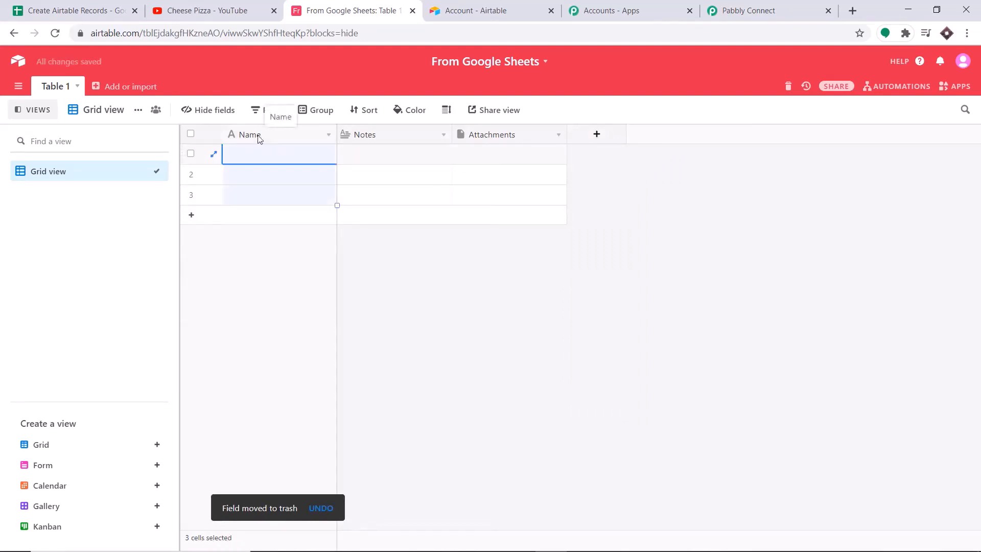
Rename the Name field to Channel Name and the Notes field to Title
right_click(259, 137)
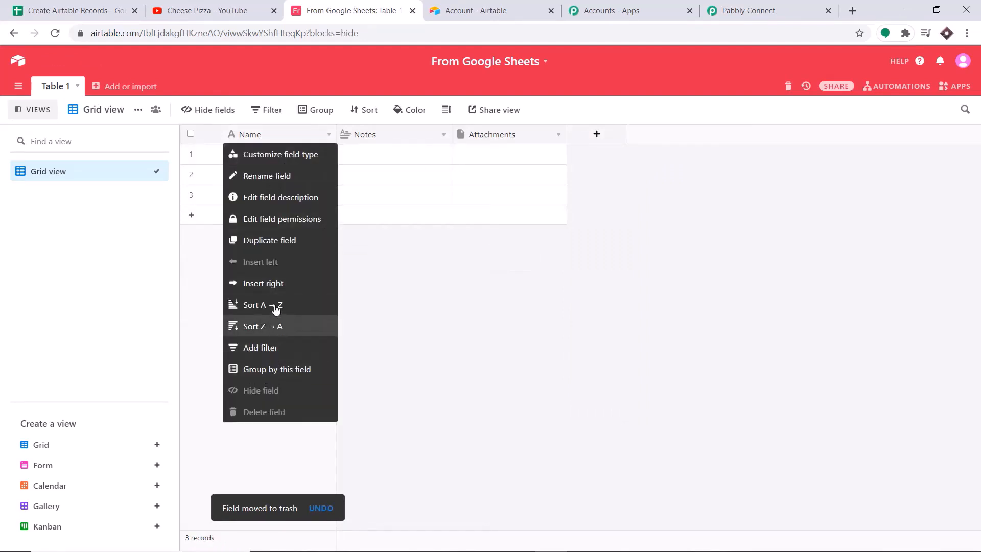
click(271, 176)
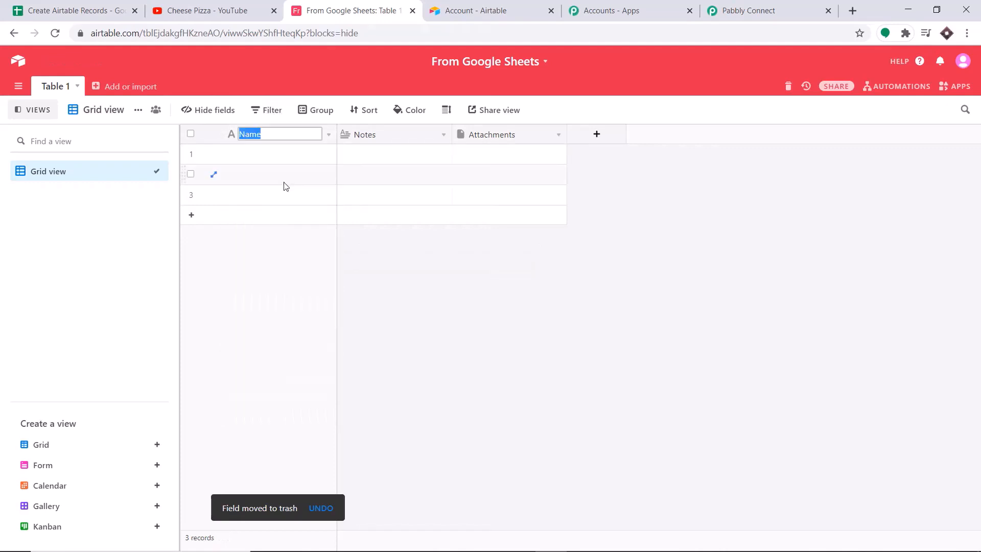
key(BackSpace)
text(Channel)
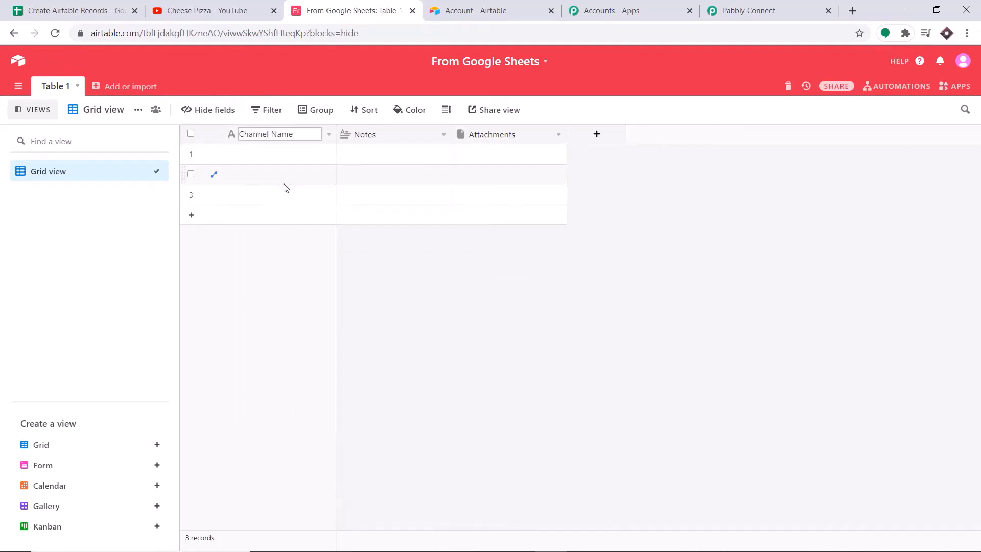
click(382, 137)
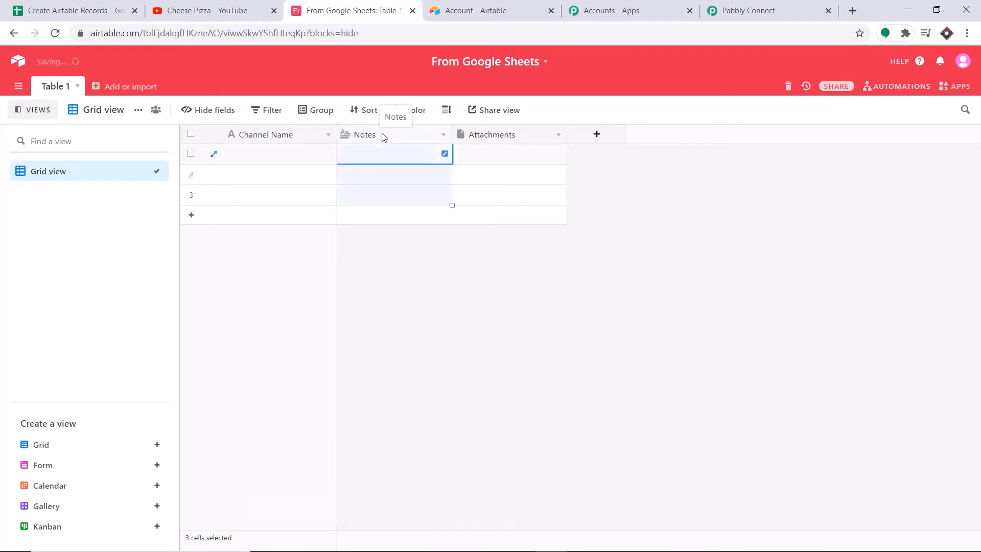
right_click(399, 137)
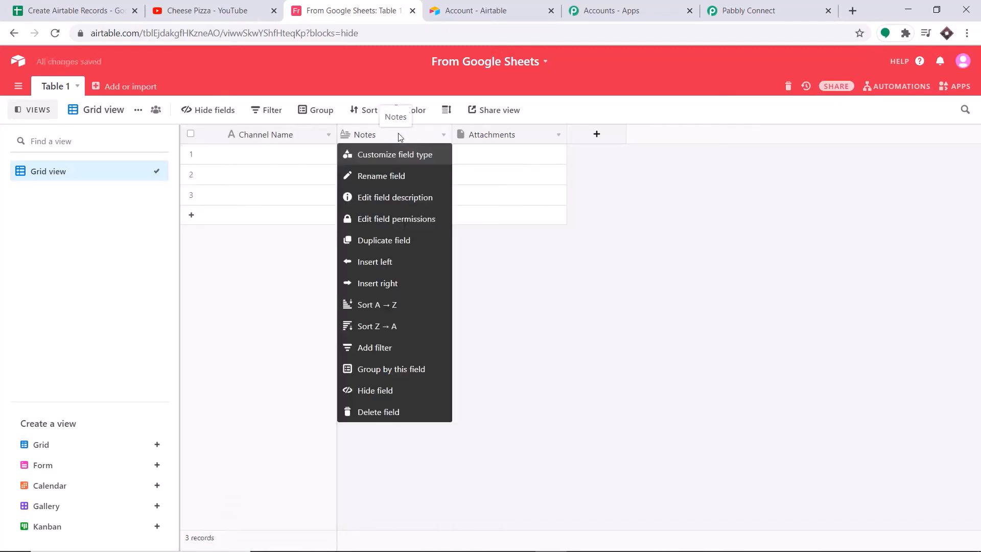
click(382, 179)
key(BackSpace)
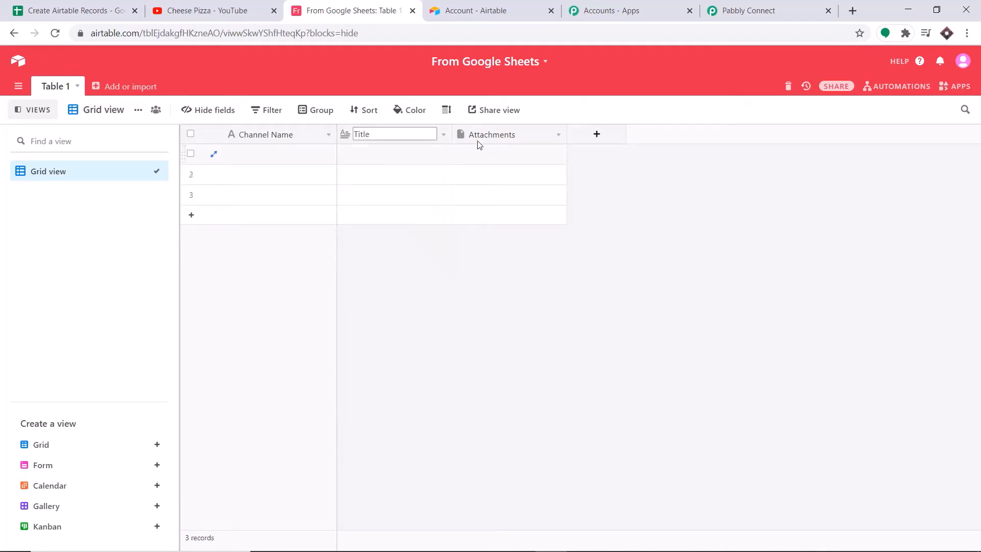
click(499, 136)
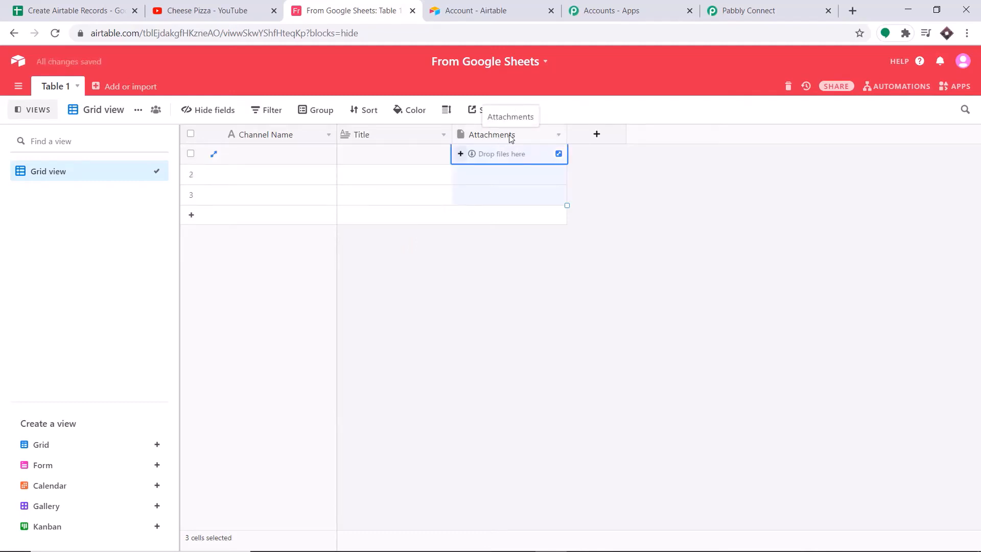
Rename the Attachments field to URL
right_click(519, 134)
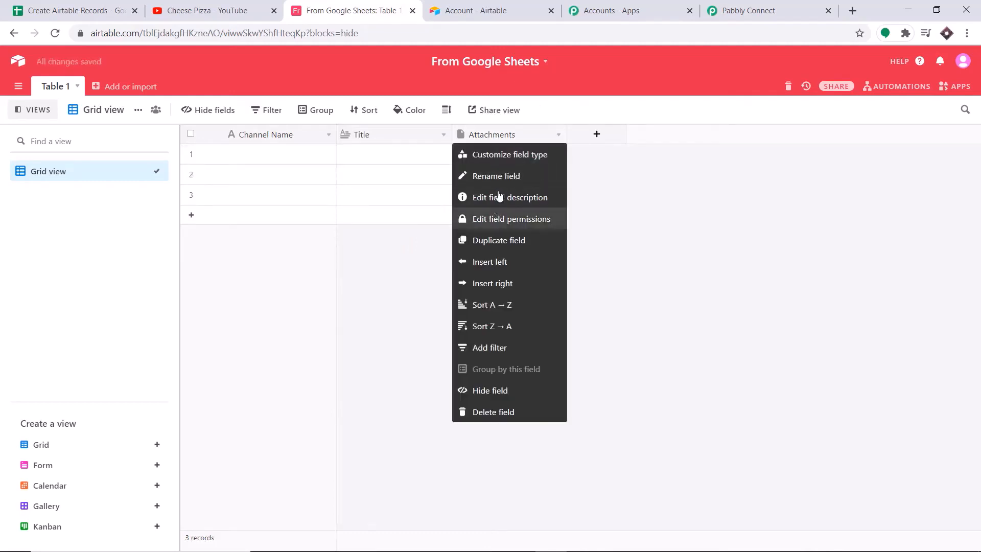
click(502, 175)
key(BackSpace)
text(URL)
key(Return)
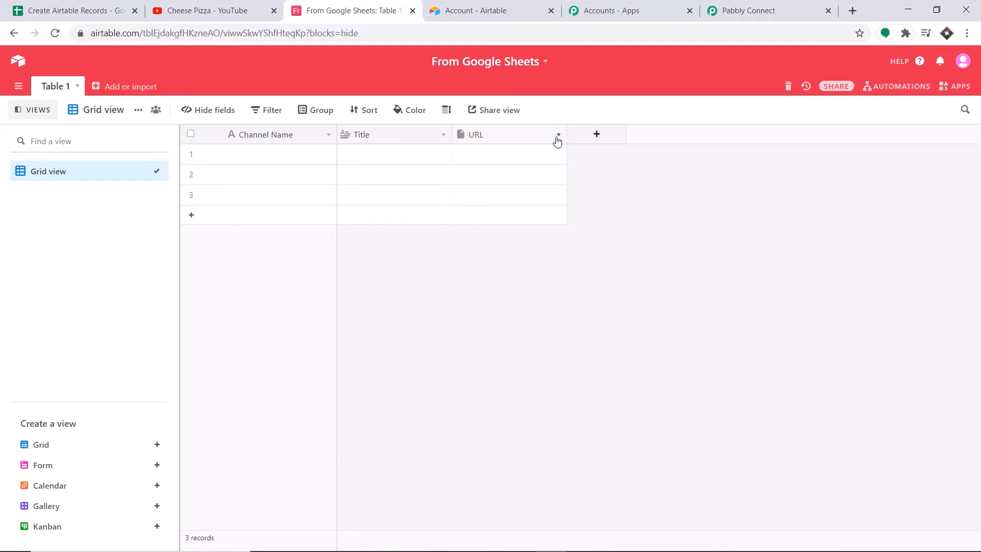
click(558, 135)
Change the URL field's type from Attachment to URL and save it
click(510, 156)
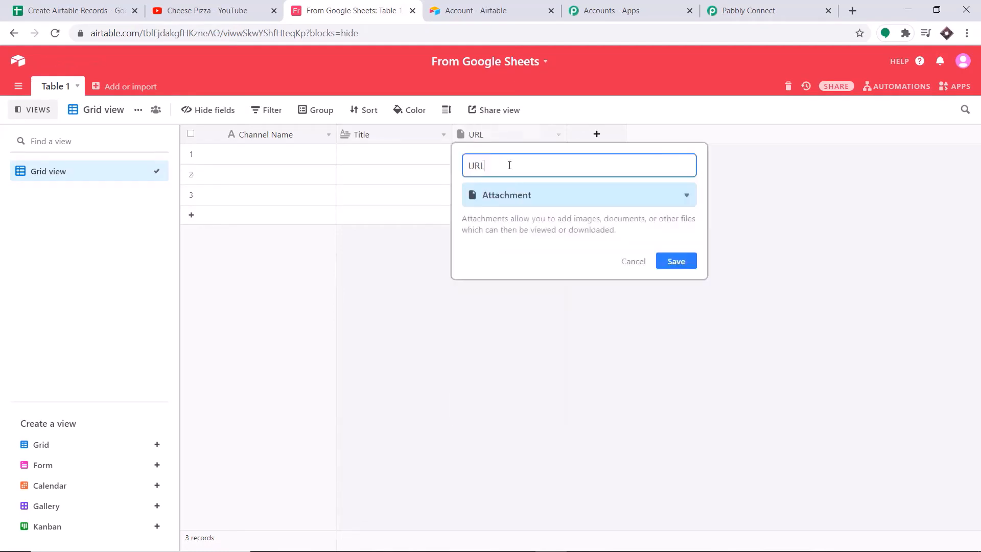
click(505, 198)
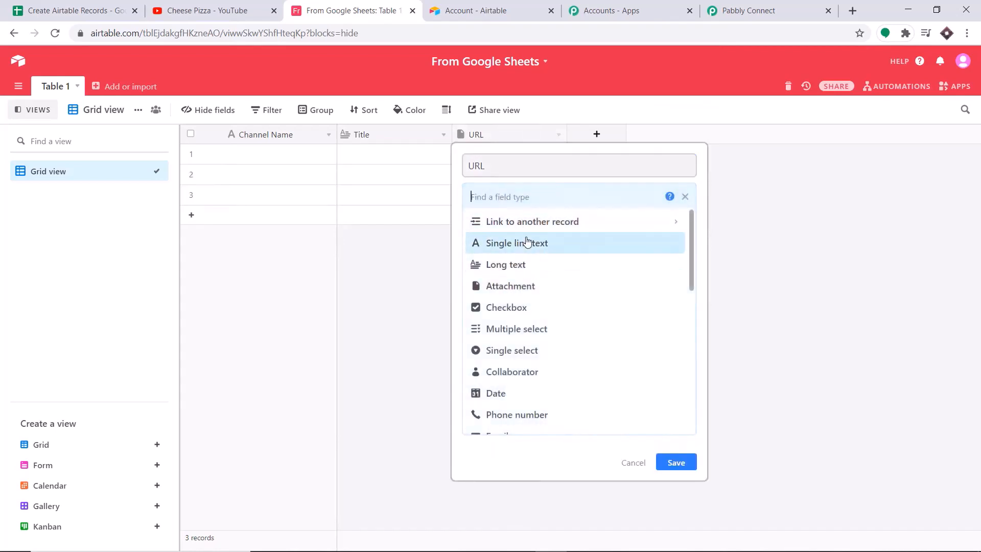
scroll(517, 322, down, 3)
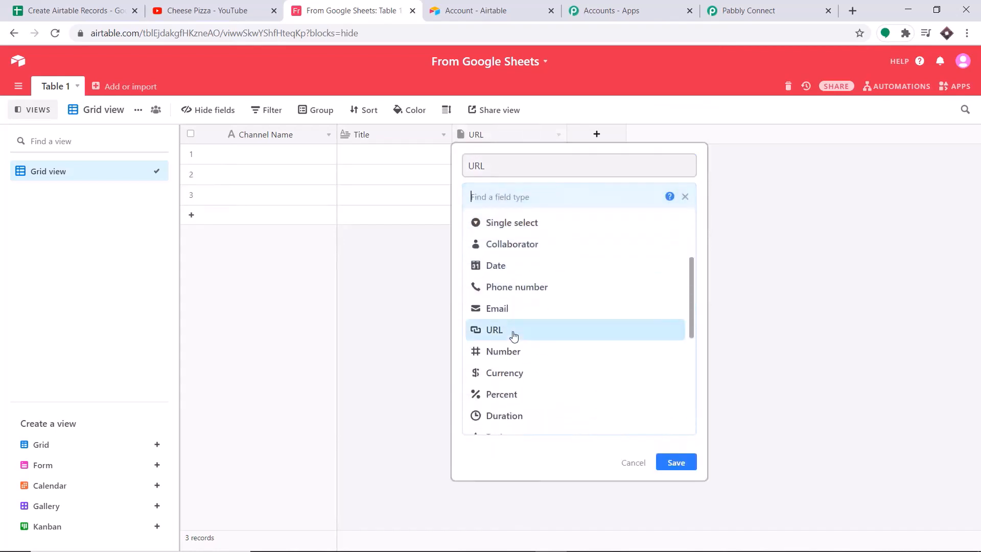
click(513, 332)
click(674, 249)
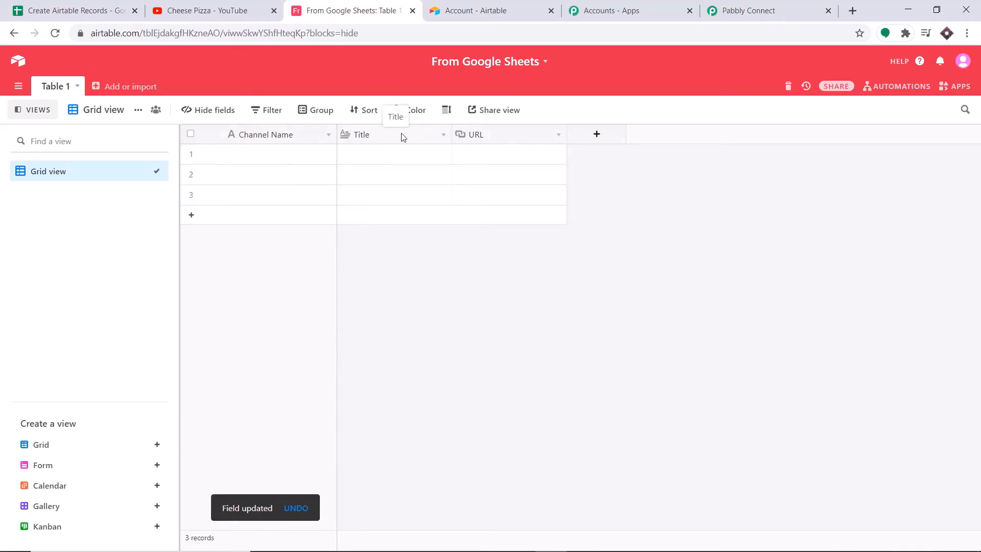
Refresh the Airtable bases and select the From Google Sheets base with Table 1
click(763, 12)
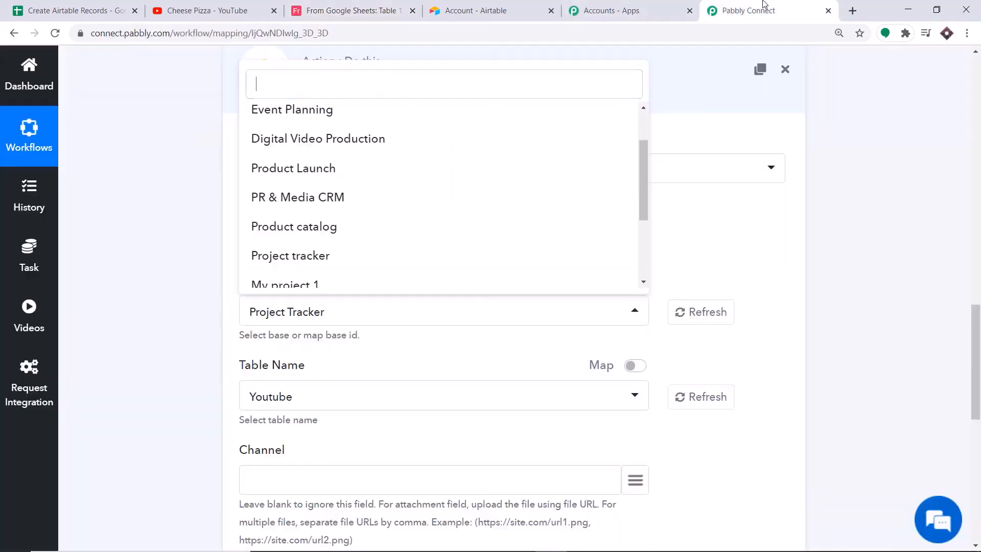
click(790, 236)
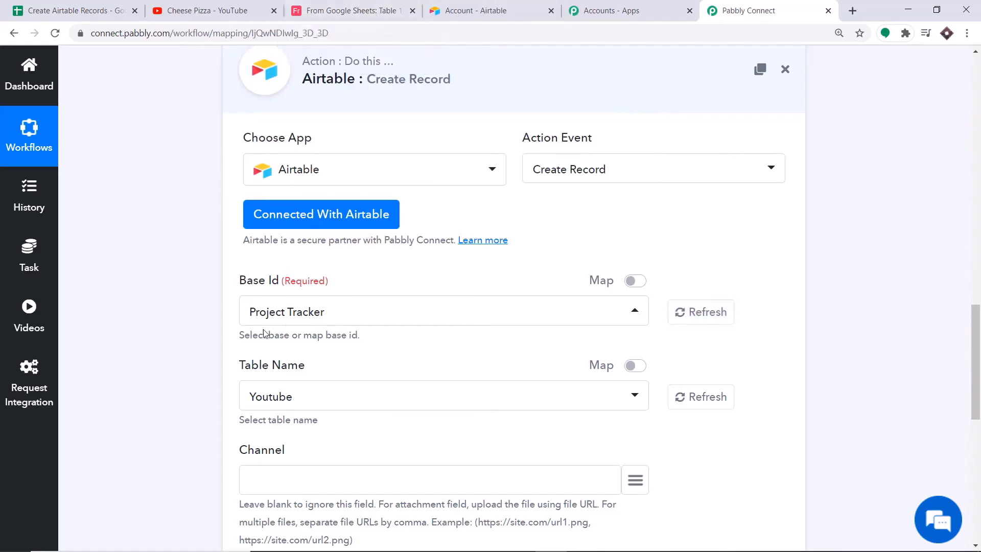
click(713, 320)
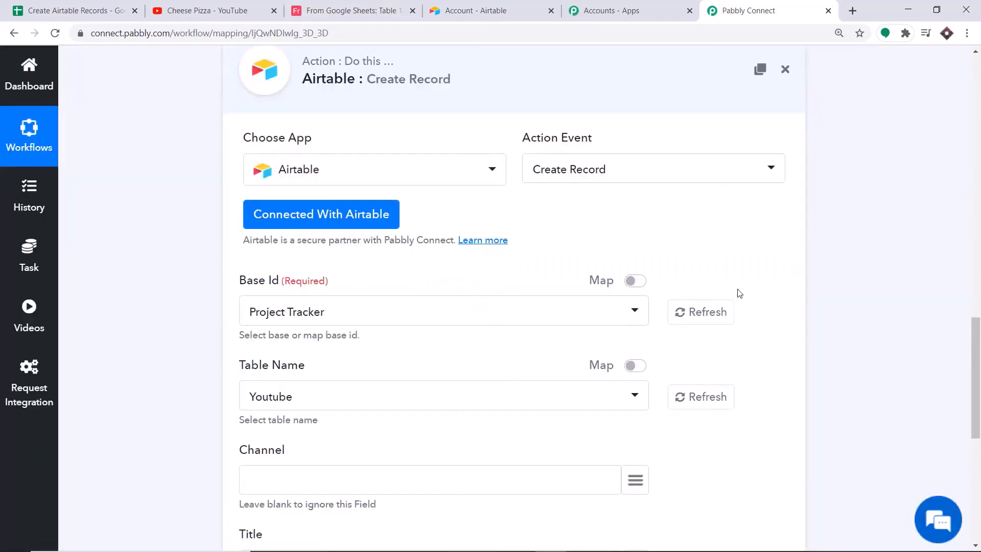
click(406, 313)
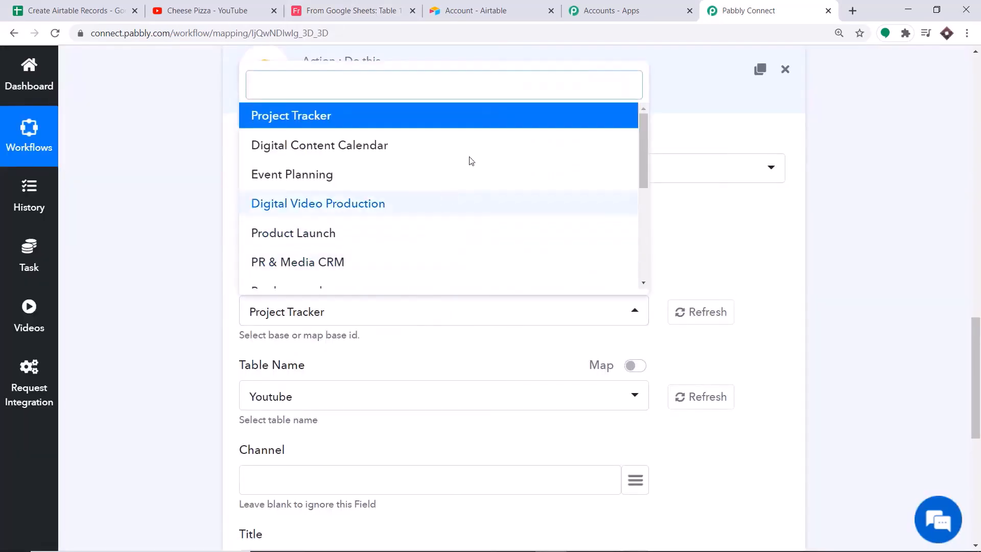
scroll(468, 167, down, 5)
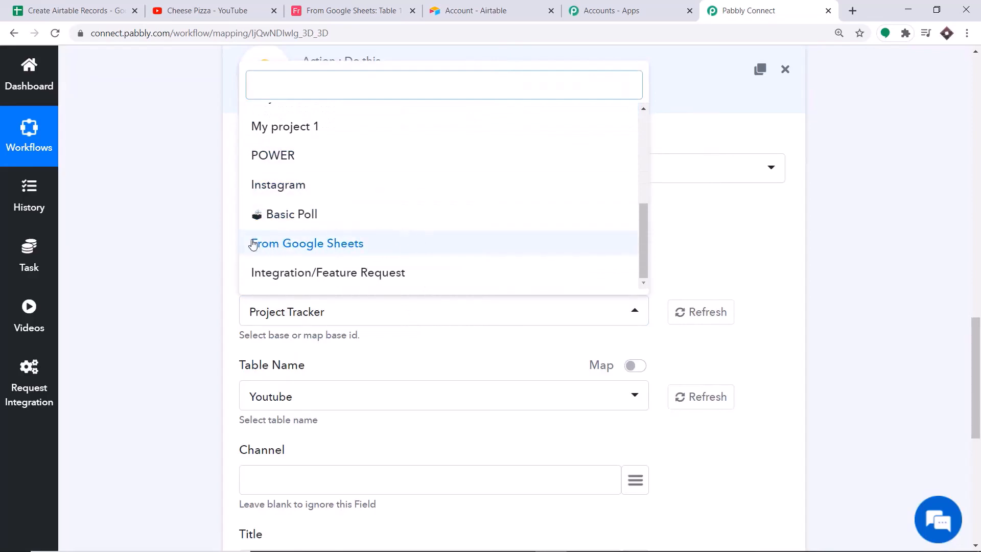
click(296, 245)
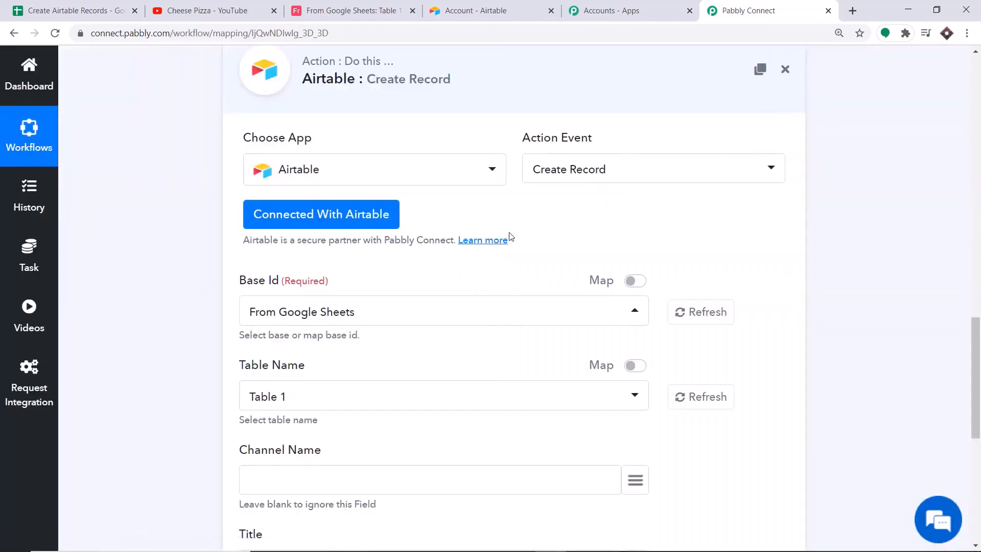
scroll(515, 235, down, 2)
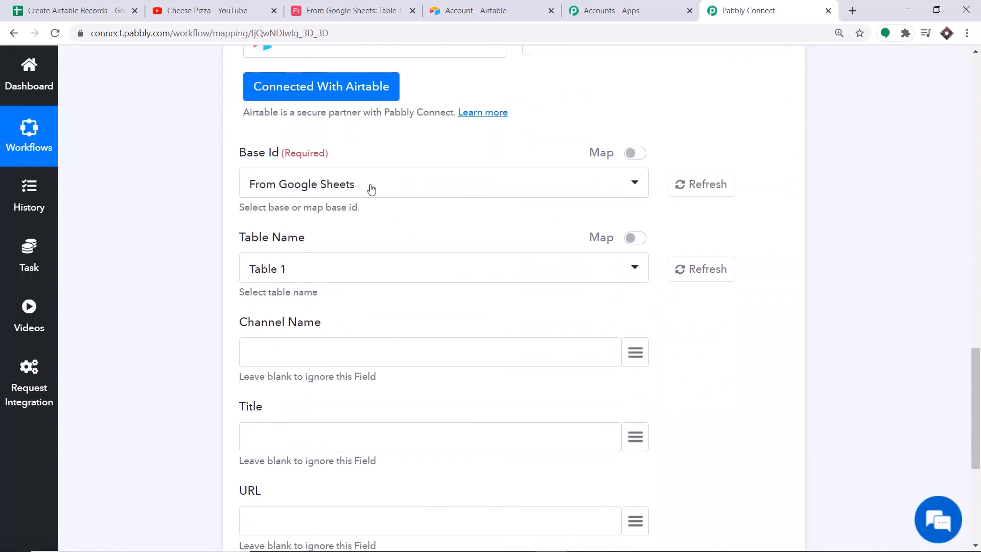
scroll(430, 170, down, 1)
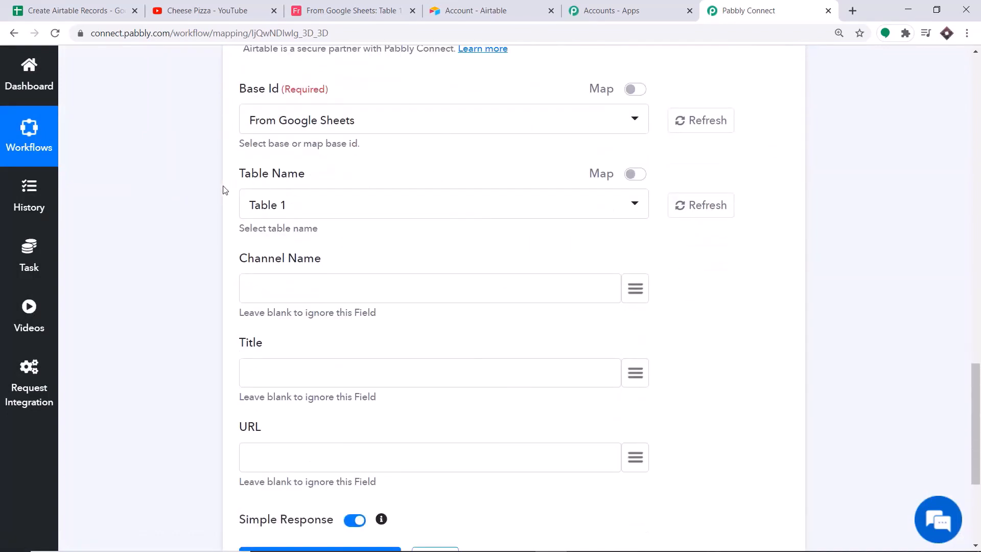
click(309, 209)
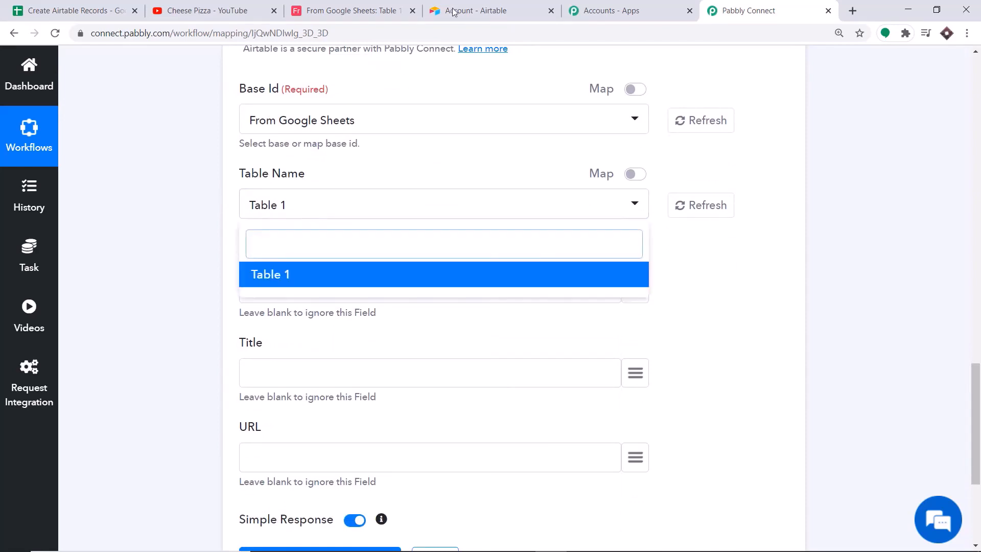
click(356, 6)
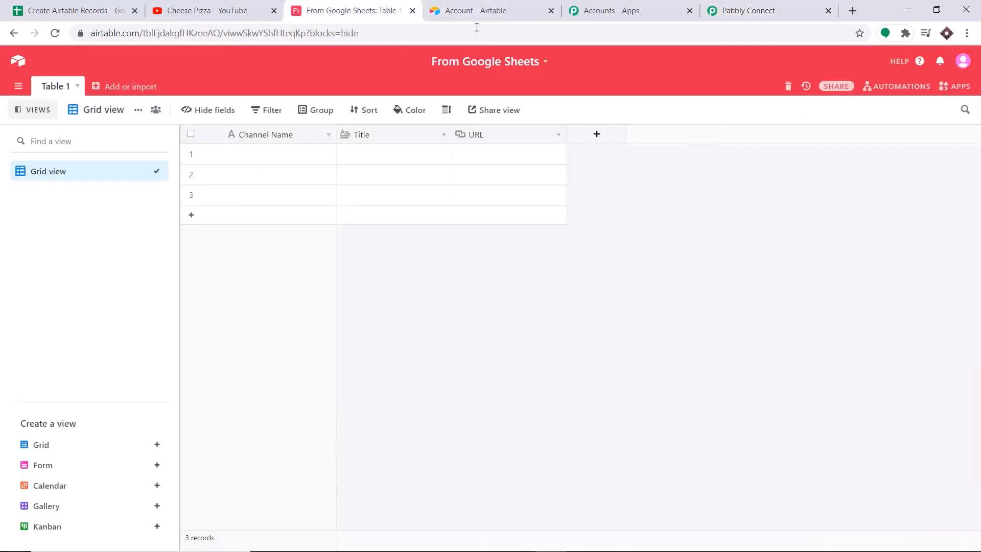
click(753, 7)
click(261, 274)
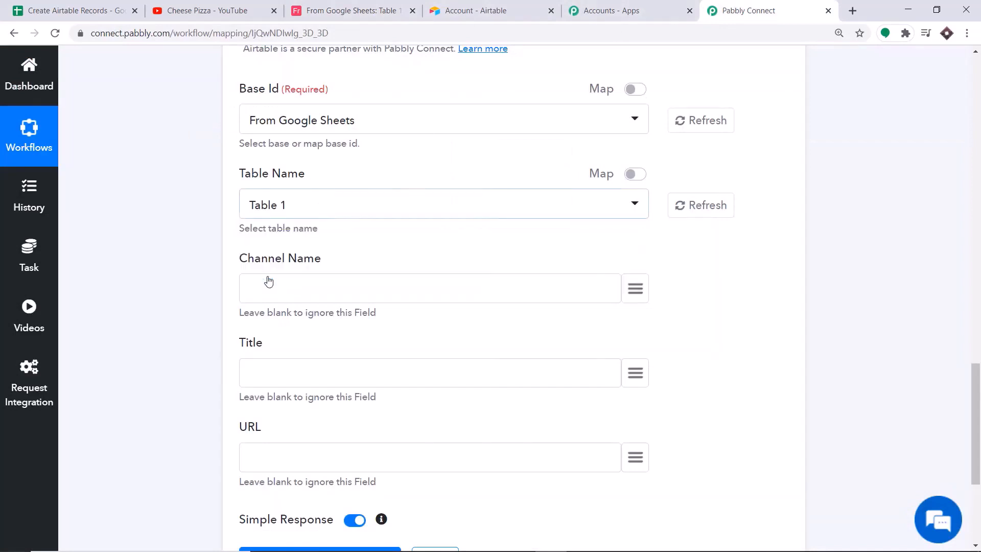
scroll(273, 280, down, 3)
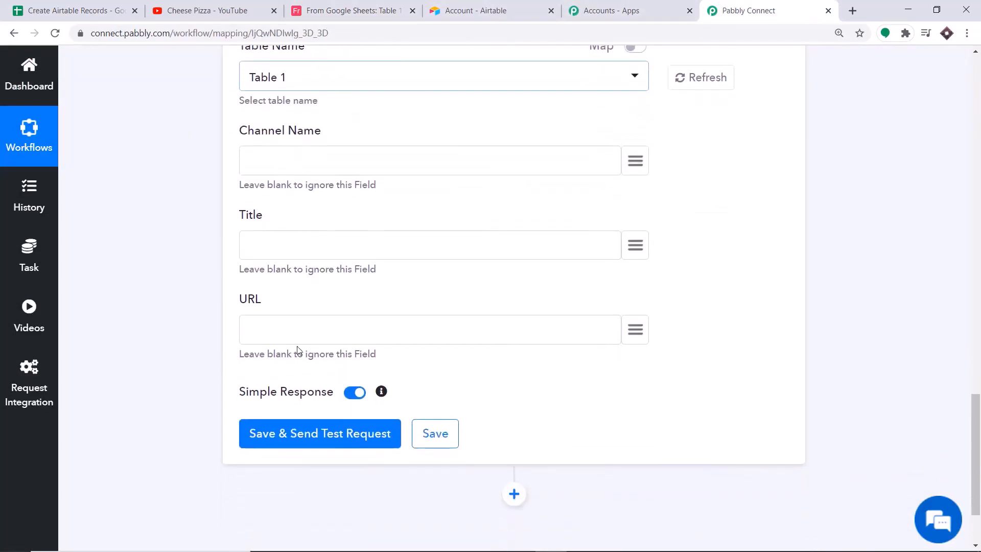
click(386, 6)
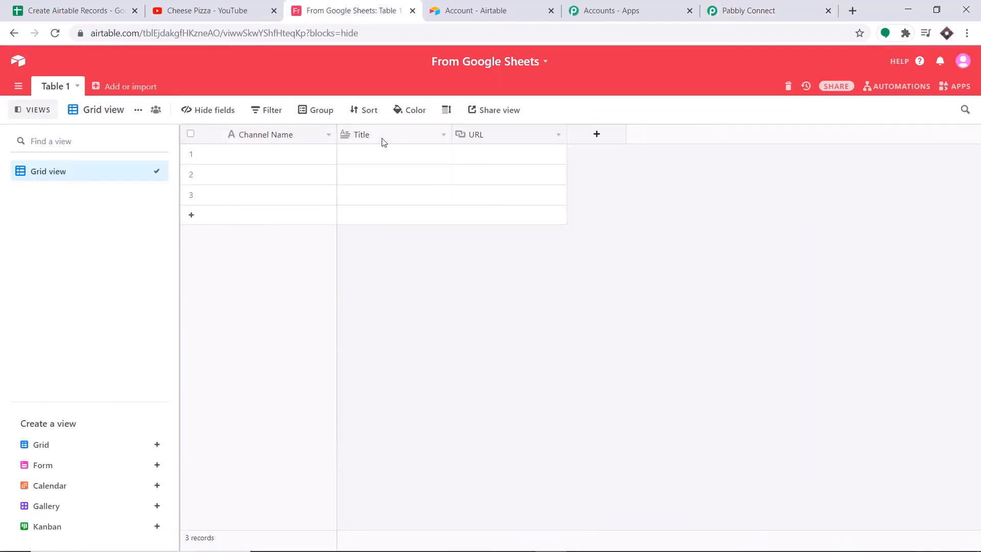
click(758, 4)
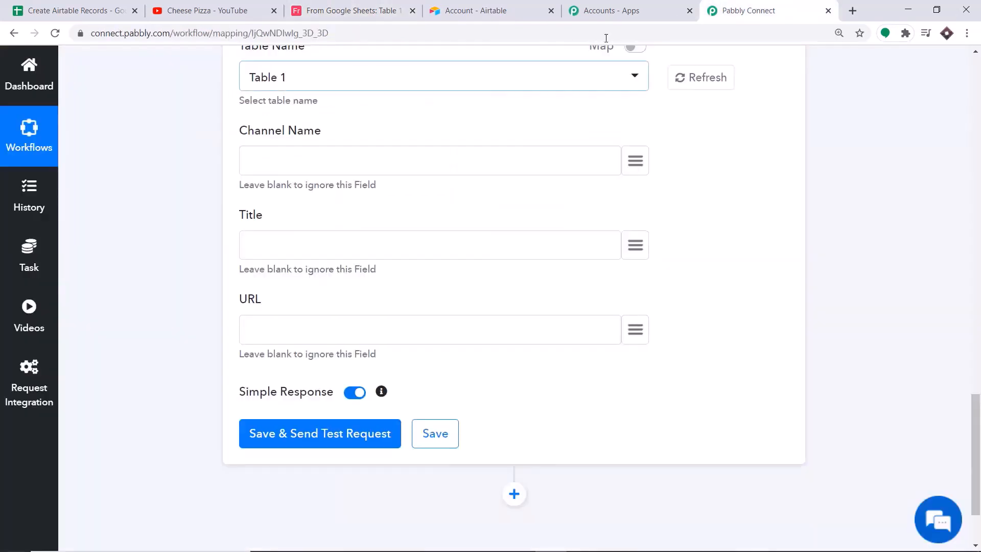
scroll(291, 174, up, 1)
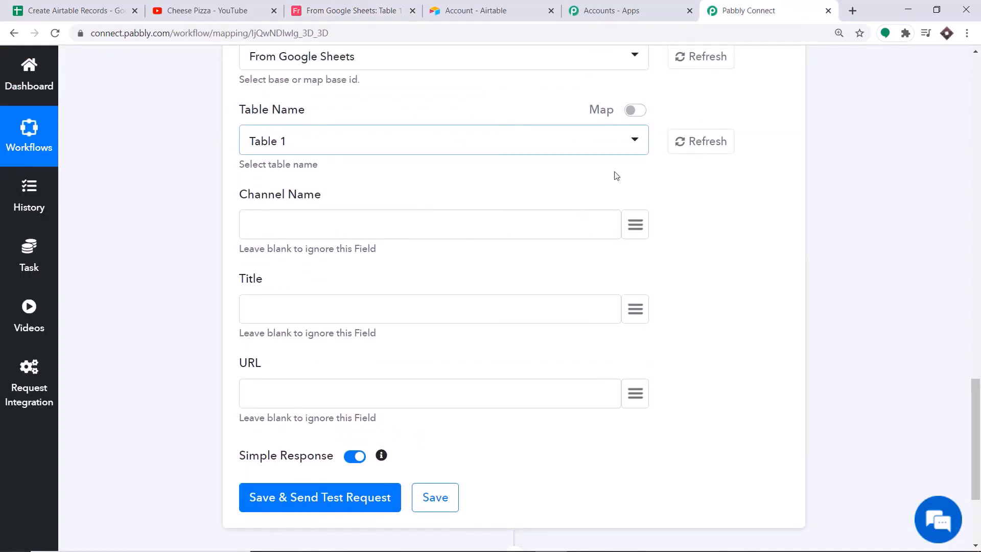
Map Chanel Name, Title of Video and URL into the Airtable fields, then save and send a test request
click(637, 227)
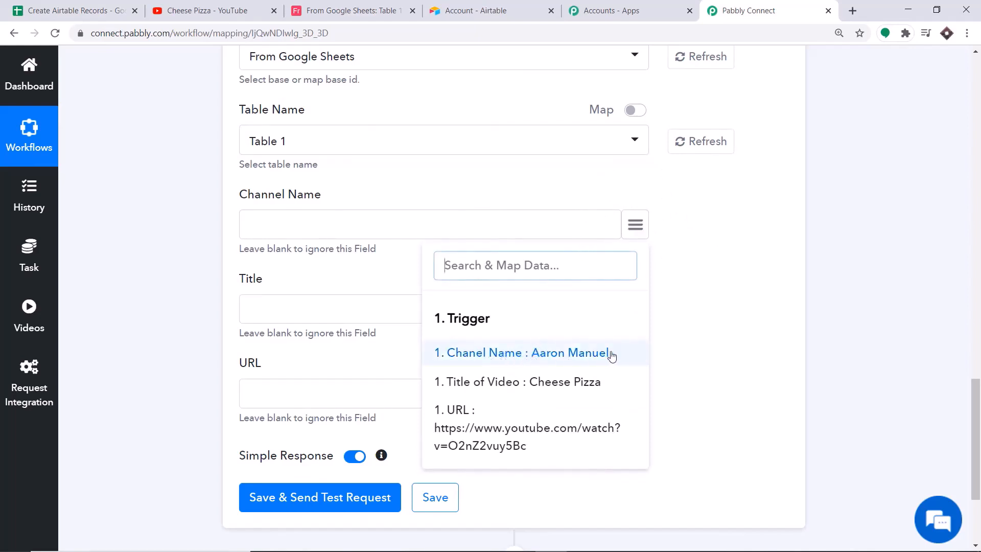
click(536, 360)
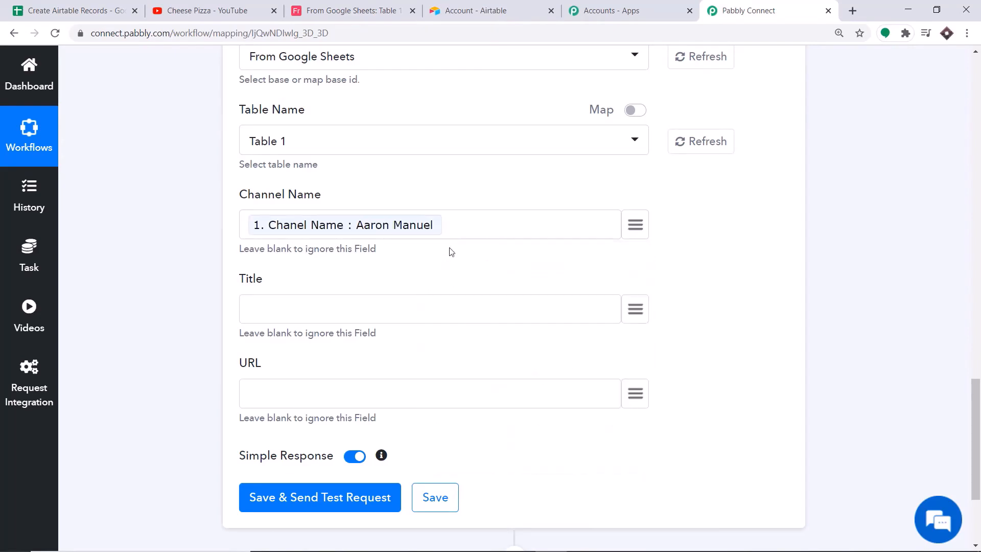
scroll(451, 251, down, 3)
click(636, 182)
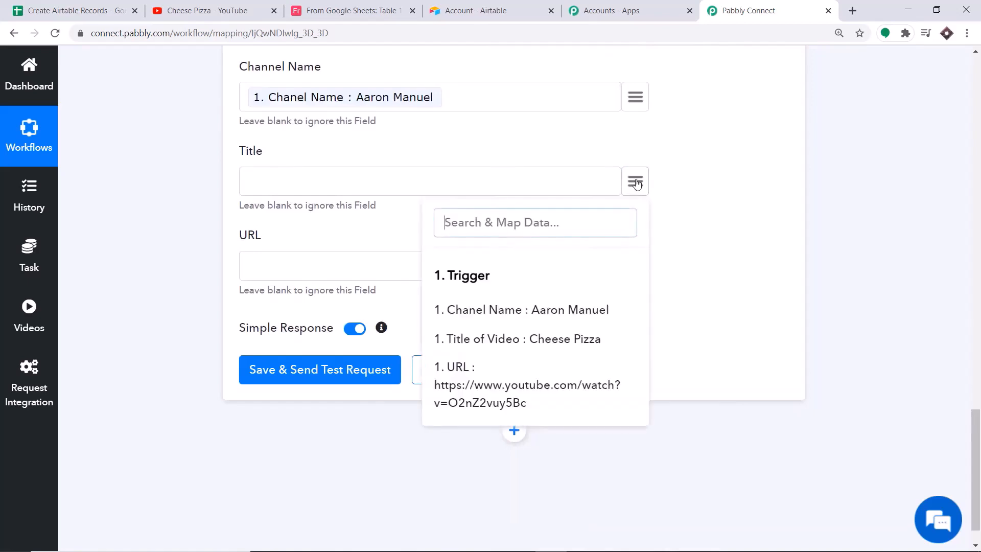
click(529, 341)
click(635, 266)
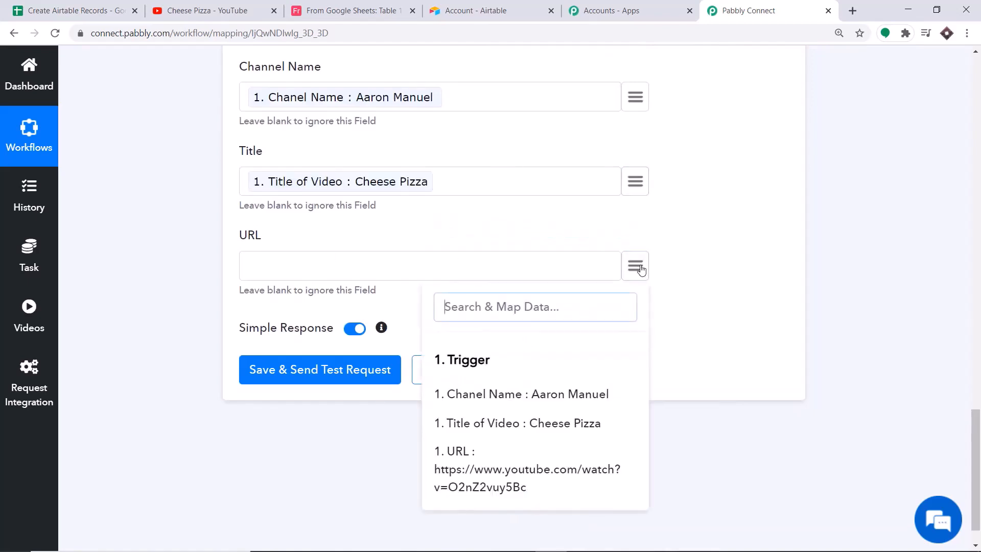
click(527, 476)
scroll(539, 435, up, 8)
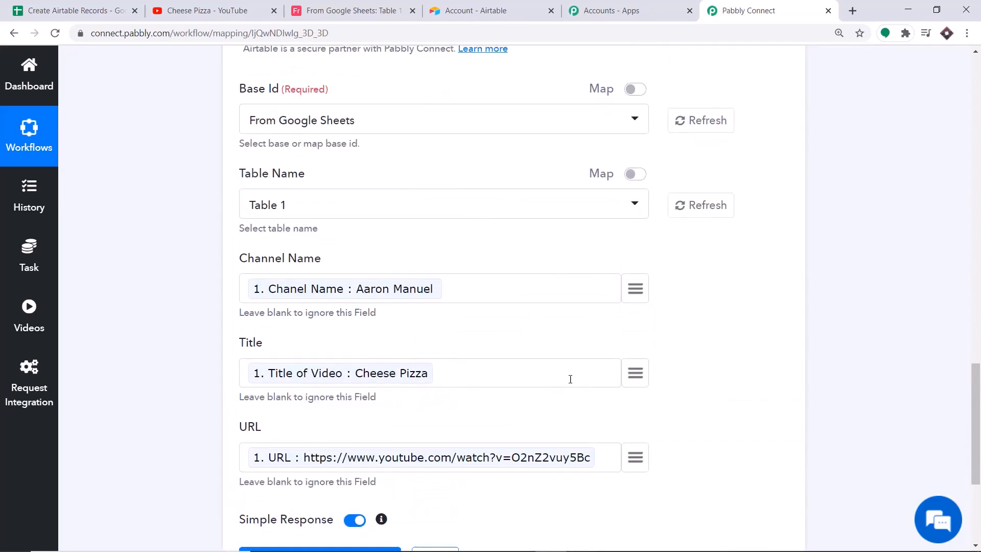
scroll(478, 314, down, 1)
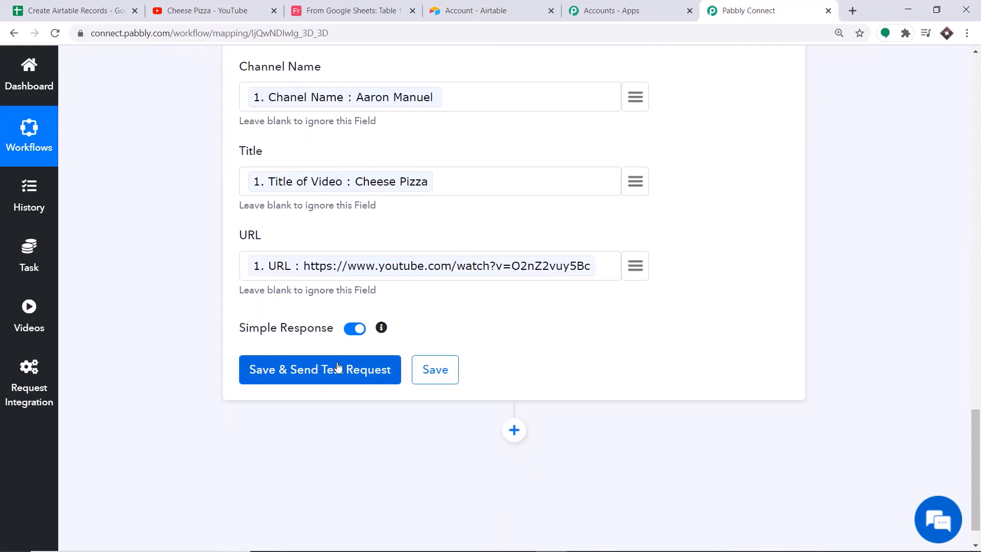
scroll(327, 352, up, 5)
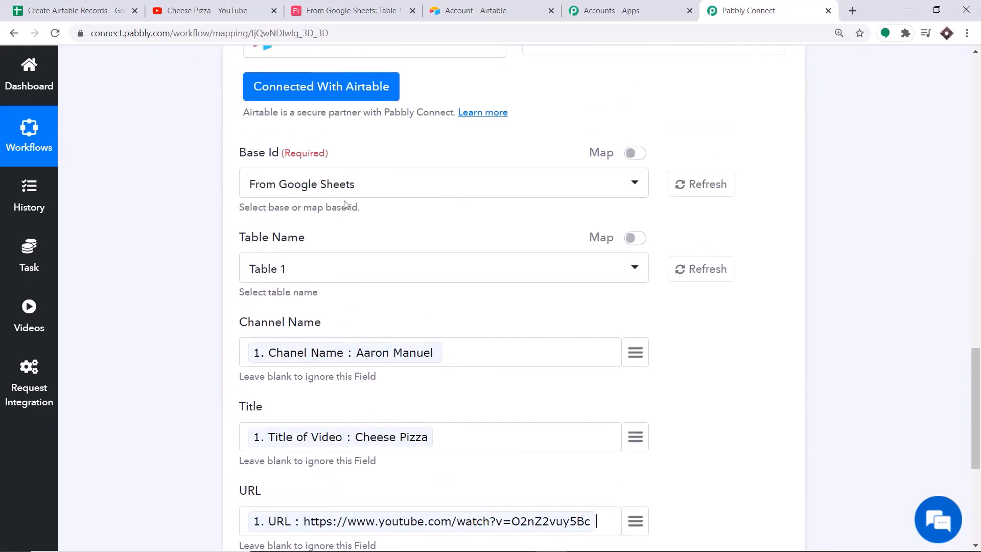
scroll(346, 205, down, 5)
click(305, 370)
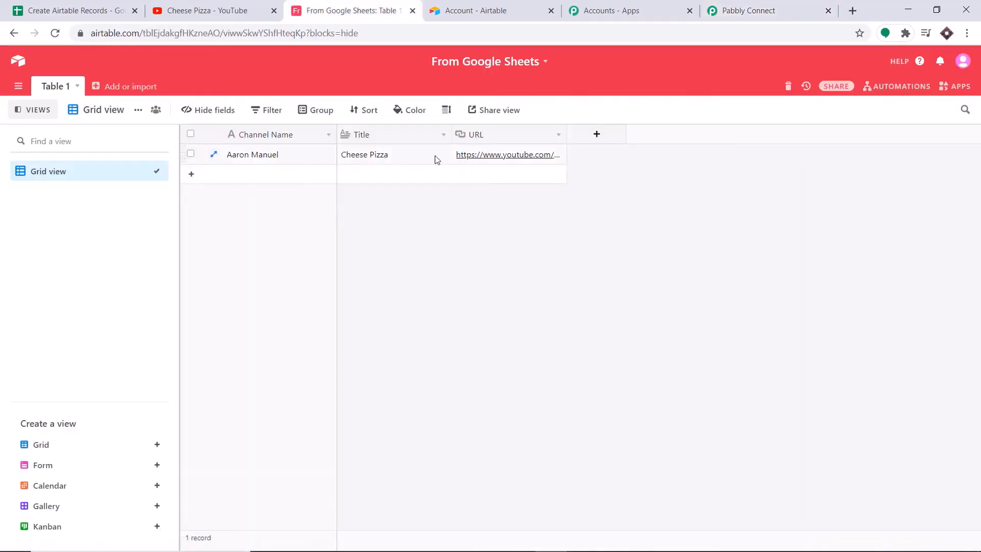
Open the Cheese Pizza record's URL from Airtable, close the video, and return to Pabbly Connect
click(488, 157)
click(489, 159)
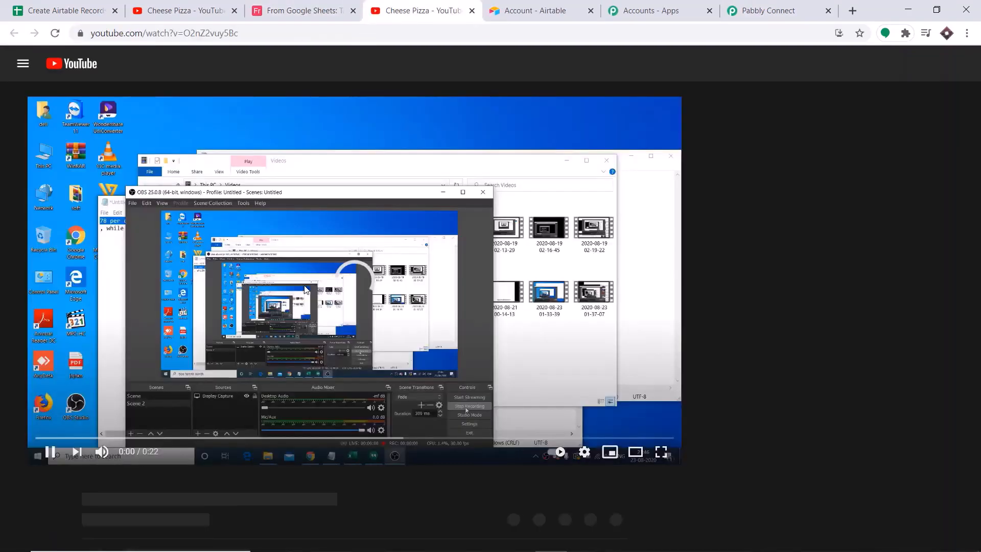
click(472, 10)
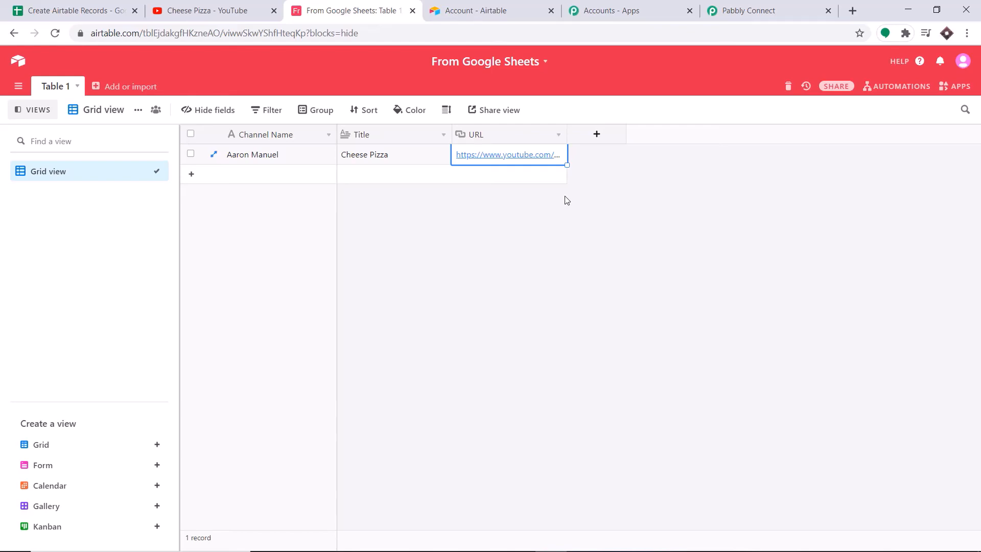
click(746, 7)
Collapse the Airtable Create Record action and the Google Sheets New Spreadsheet Row trigger
scroll(973, 271, up, 9)
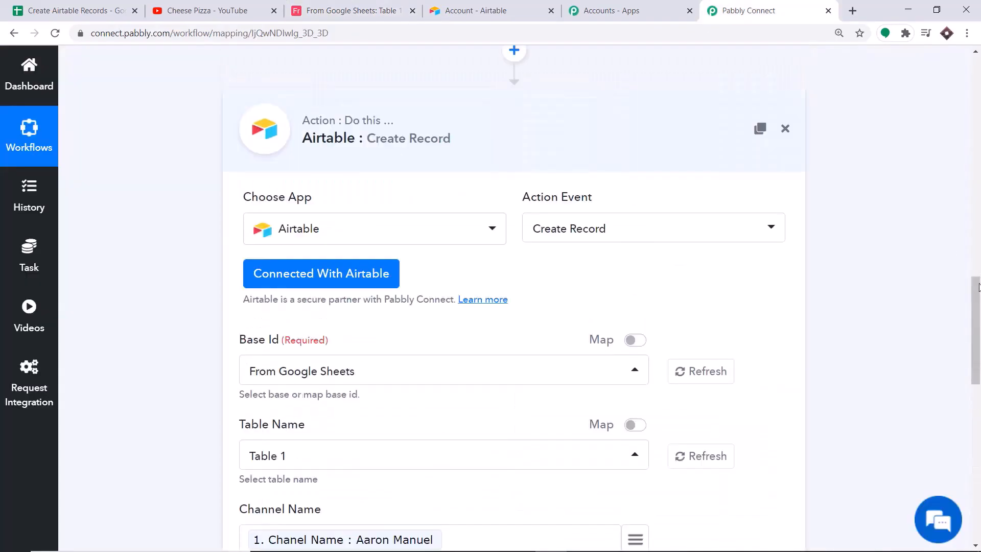
click(515, 118)
scroll(979, 286, up, 9)
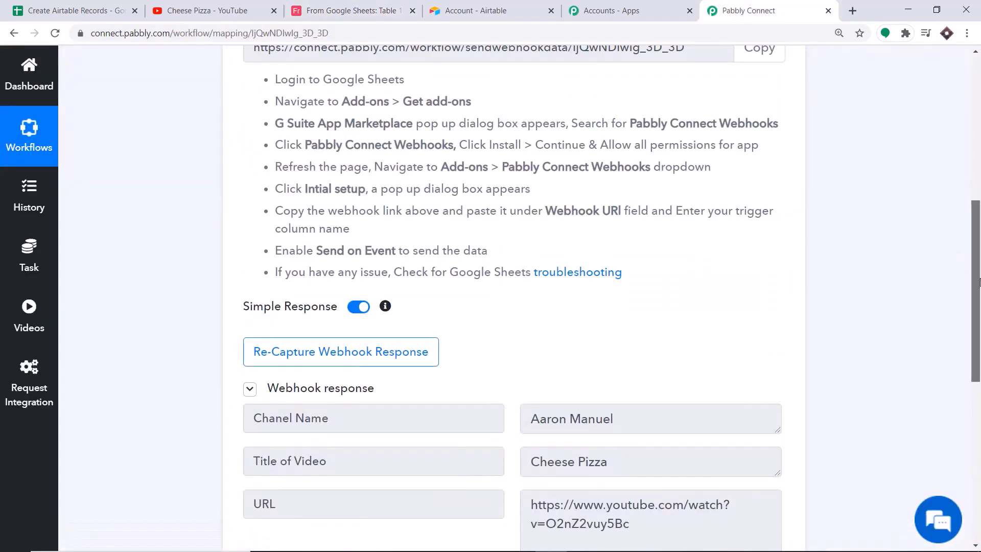
scroll(979, 287, up, 6)
click(403, 153)
drag(978, 215, 978, 225)
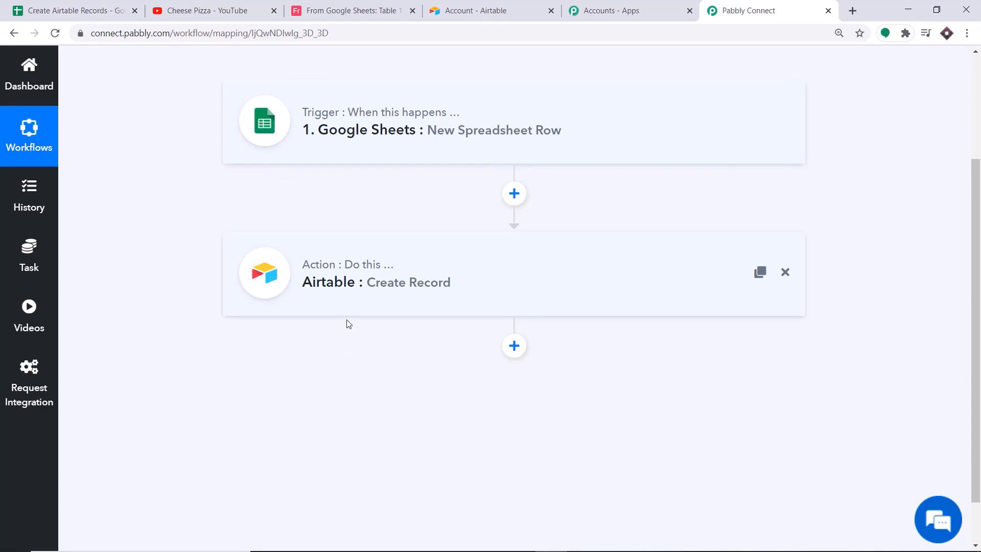
In the Create Airtable Records sheet, dismiss the setup dialog and enable Pabbly Connect Webhooks' Send On Event
click(86, 6)
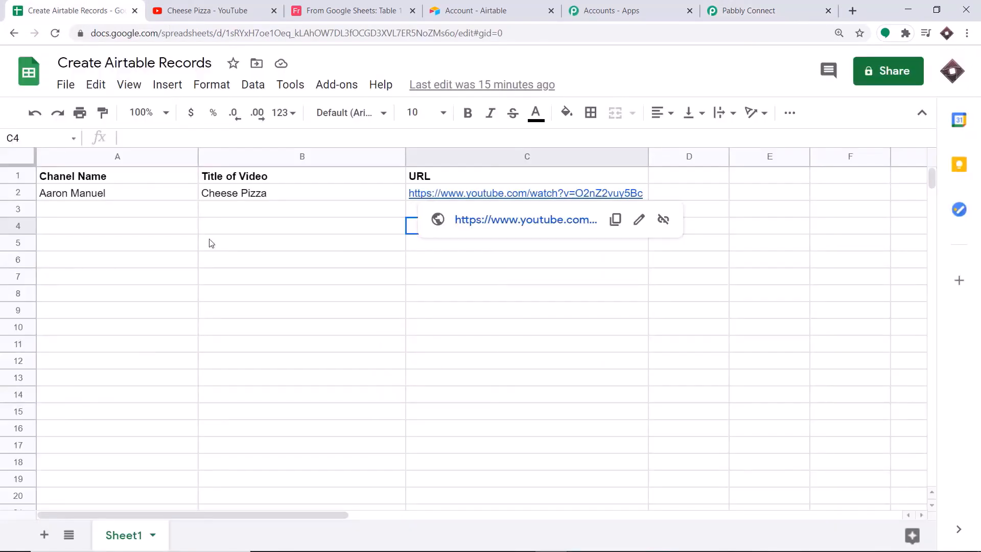
click(209, 243)
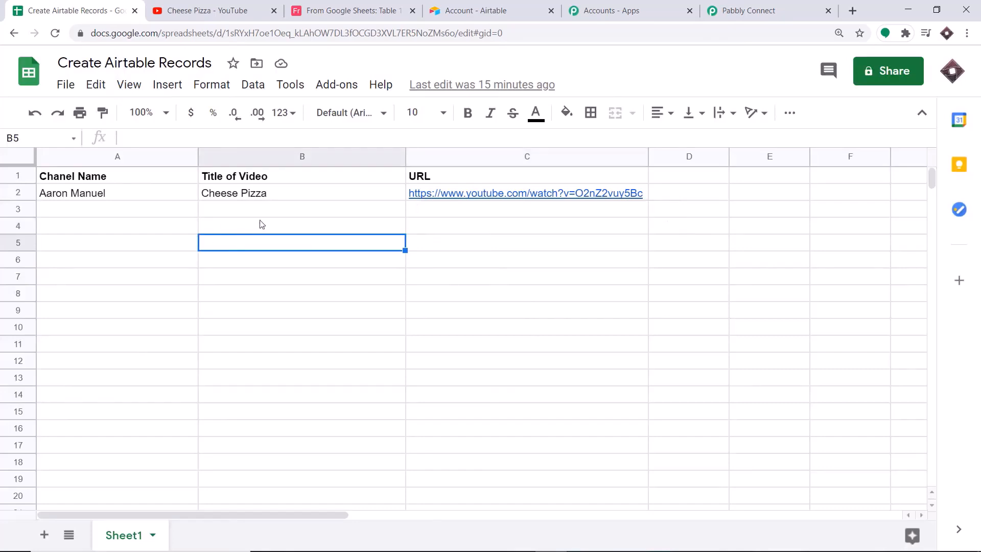
click(337, 85)
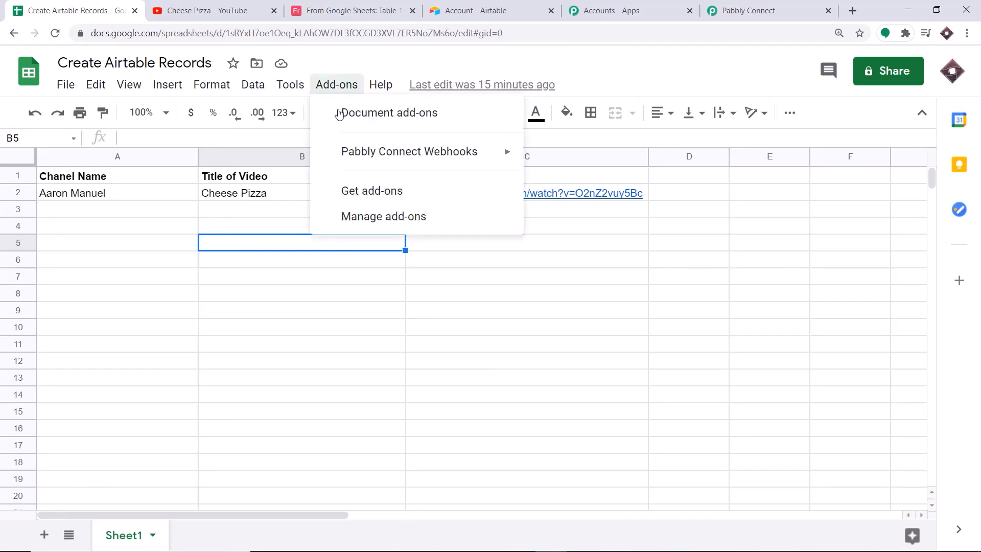
mouse_move(351, 159)
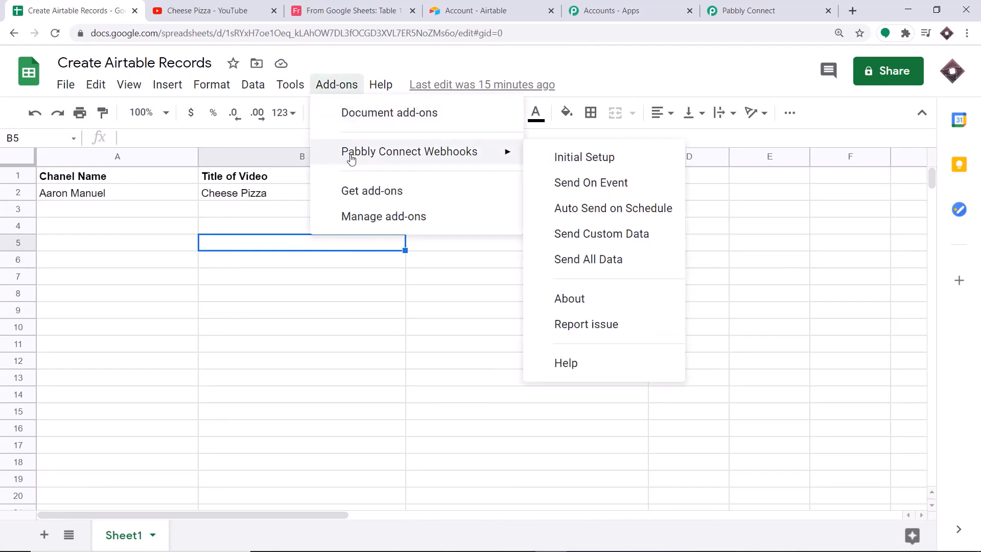
click(584, 184)
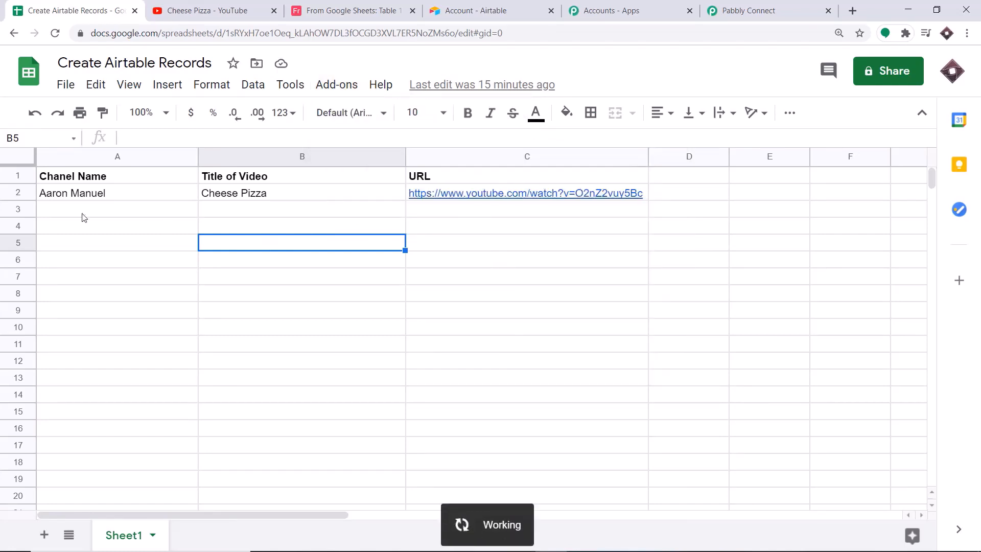
Enter the channel name in cell A3
click(64, 214)
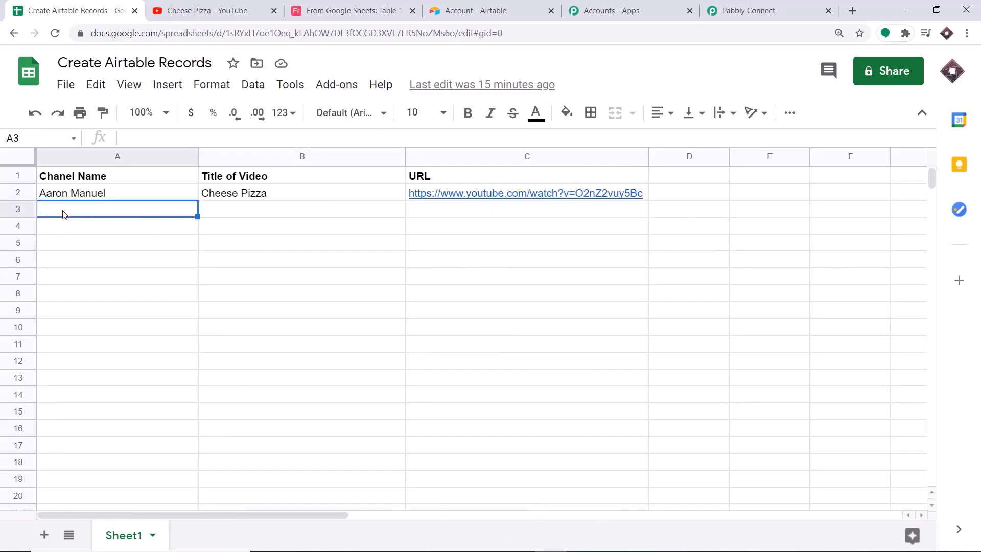
text(Aaro)
click(235, 213)
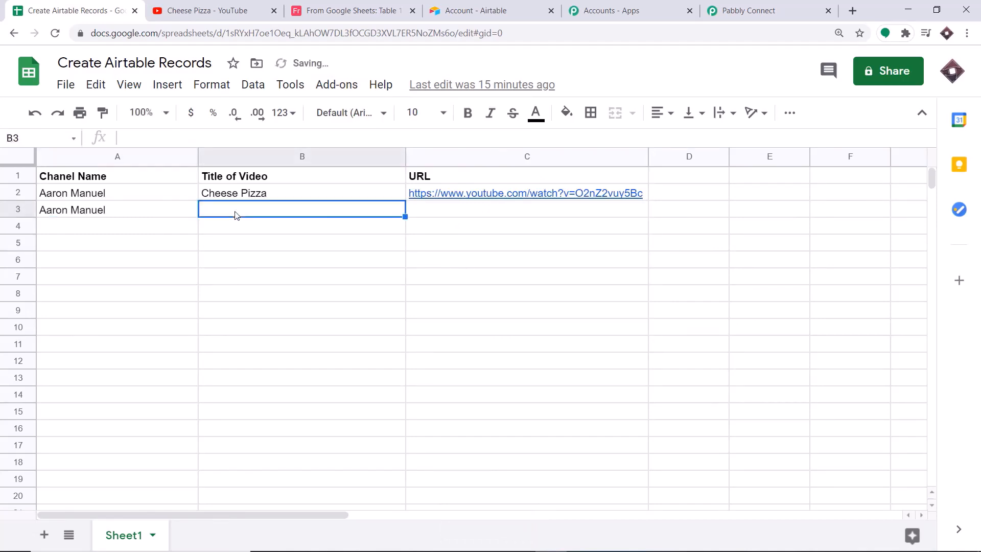
Find the Noodles video on the channel and paste its title into B3
click(235, 9)
scroll(348, 281, down, 3)
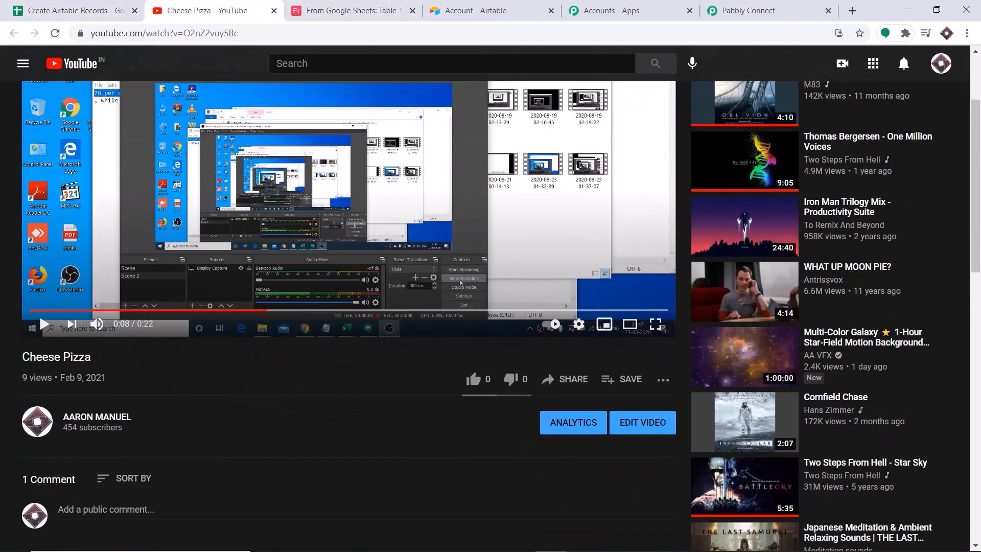
click(83, 416)
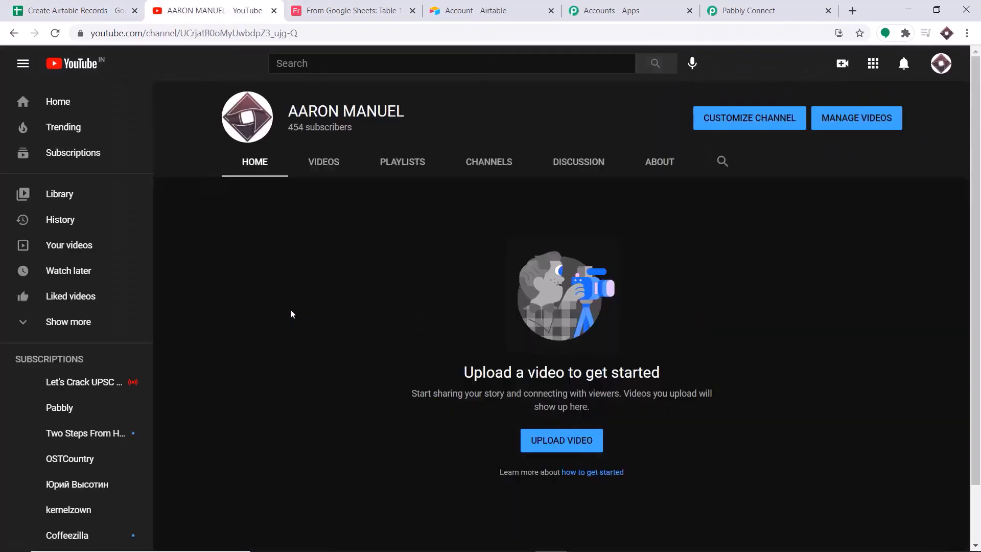
click(327, 168)
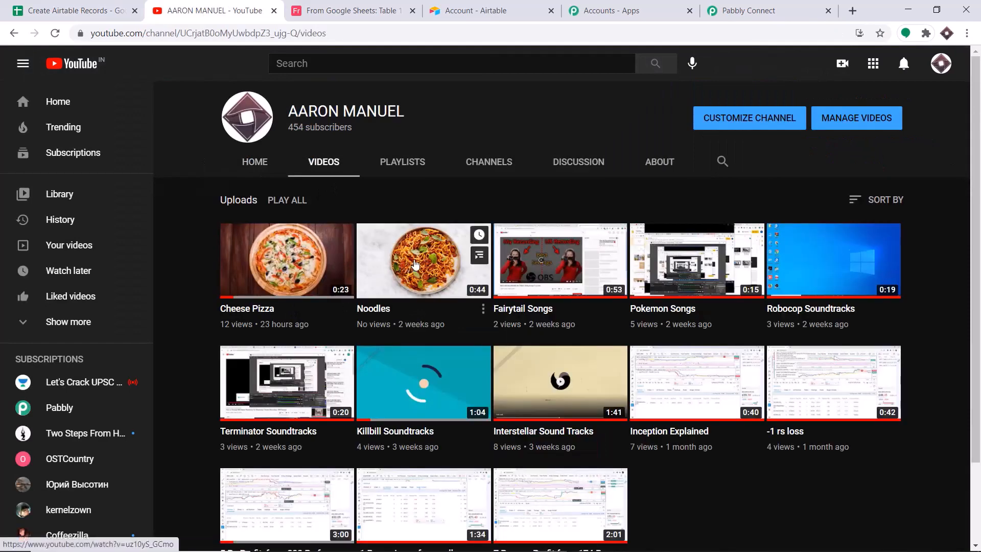
click(415, 264)
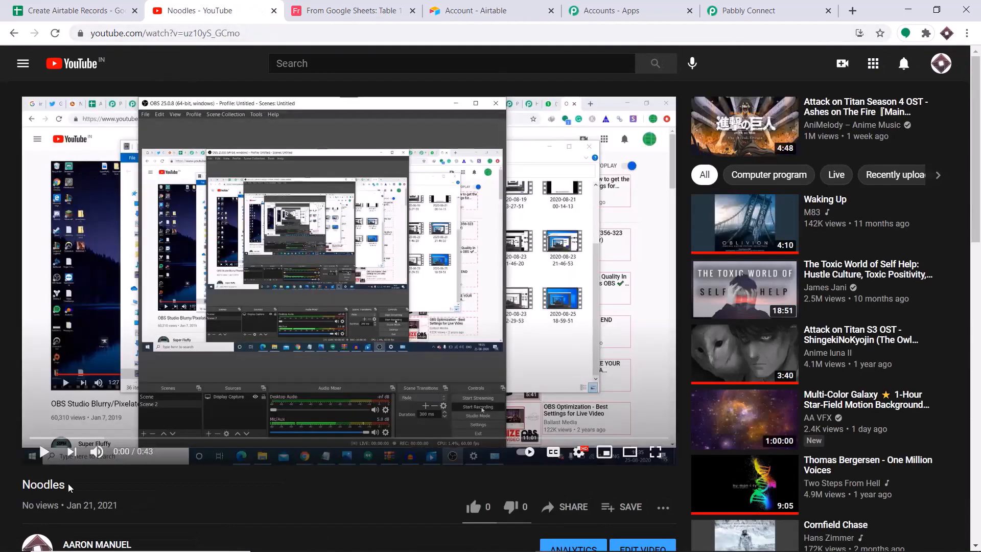
drag(67, 486, 28, 485)
right_click(28, 485)
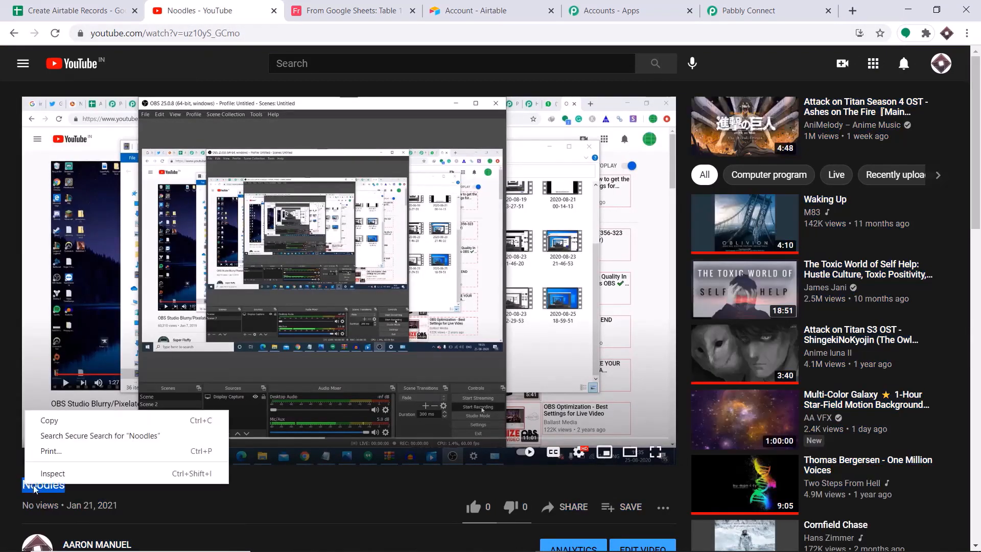
click(50, 420)
click(72, 11)
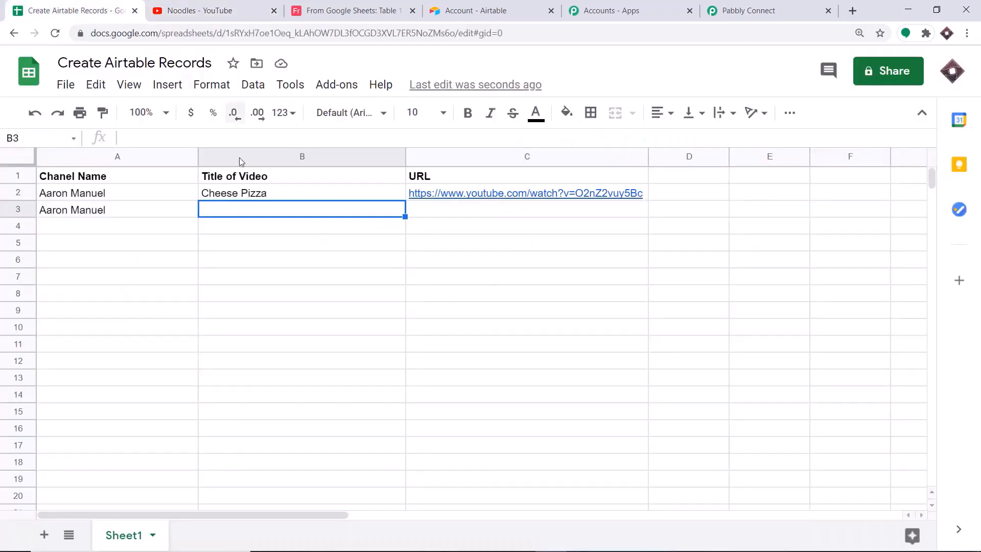
right_click(212, 216)
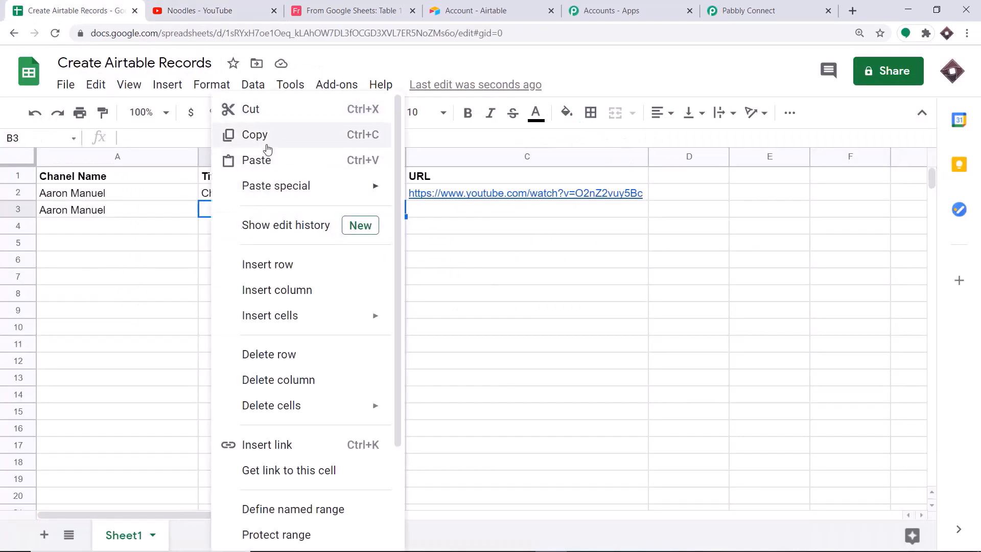
click(258, 159)
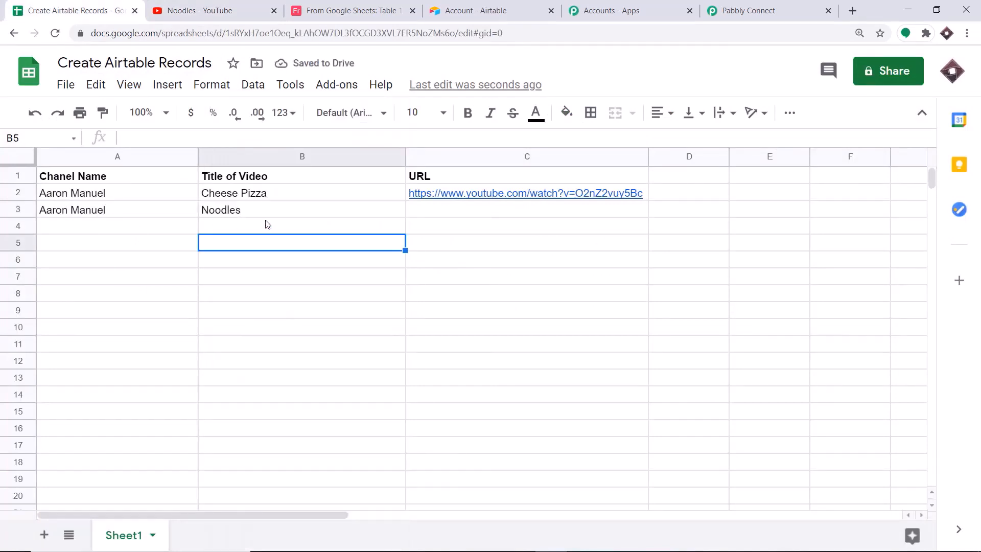
Copy the Noodles video's URL and paste it as a link into C3
click(246, 8)
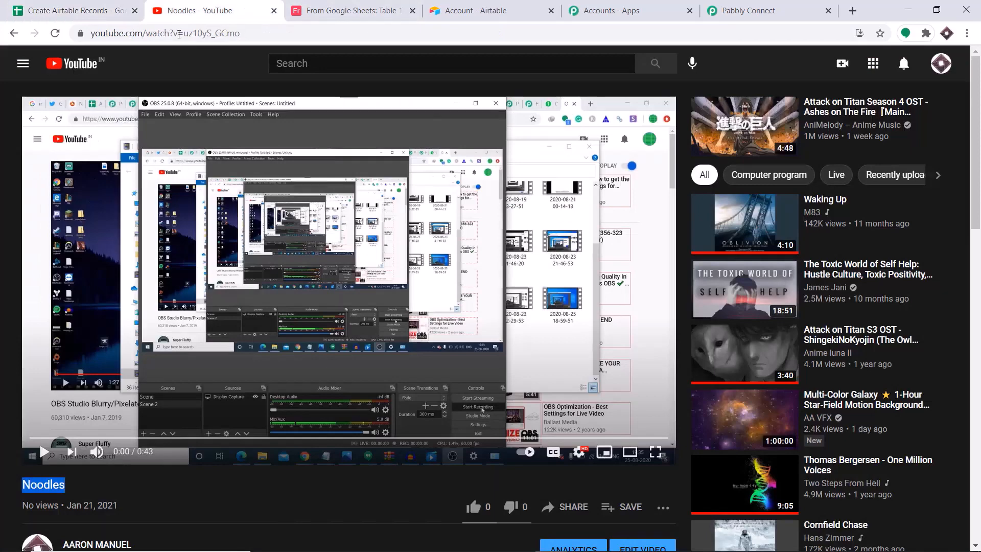
click(165, 33)
right_click(165, 34)
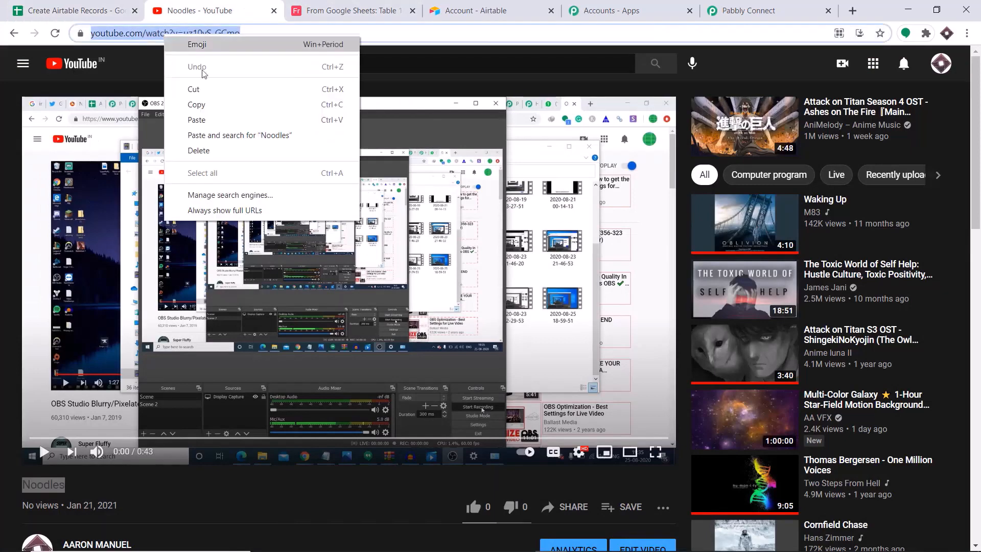
click(213, 103)
click(71, 10)
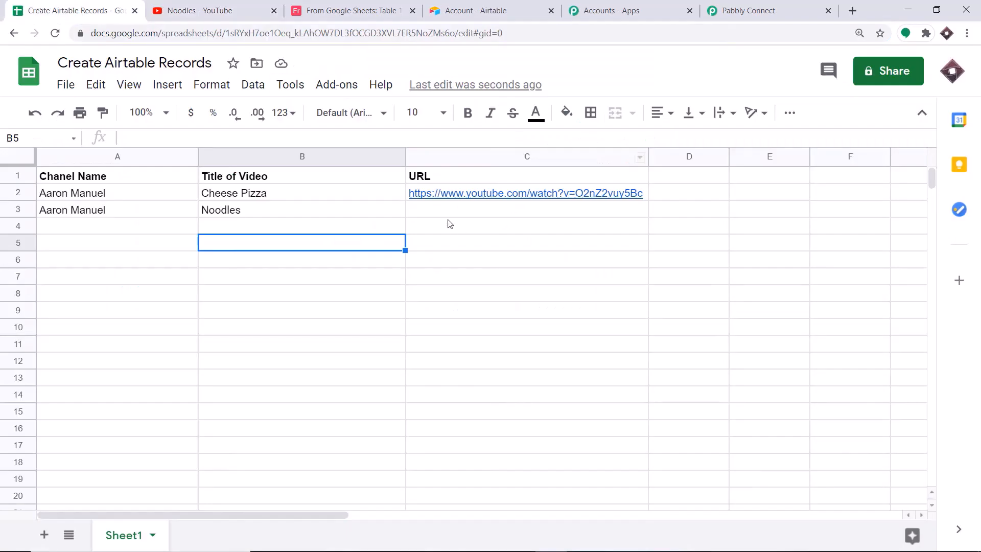
click(440, 209)
right_click(185, 135)
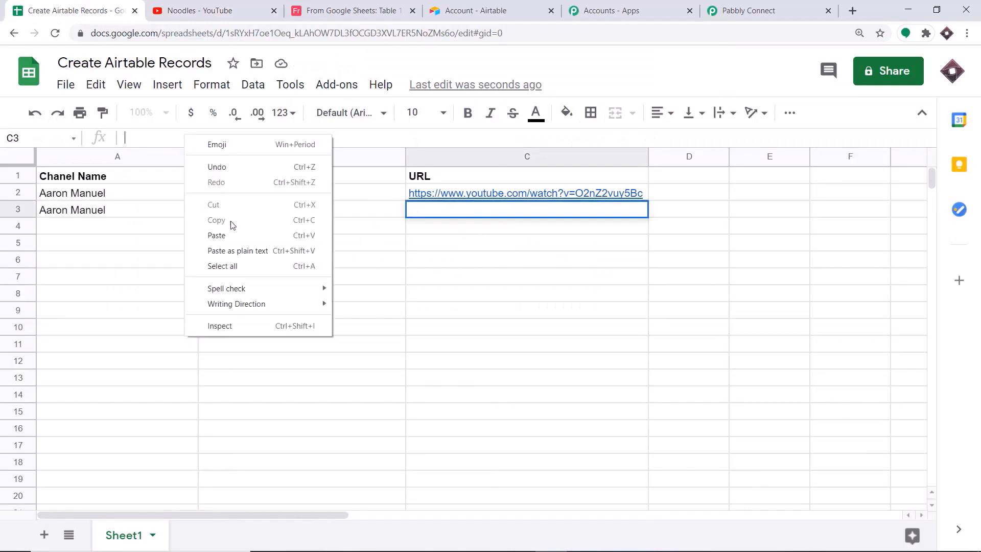
click(230, 235)
click(615, 283)
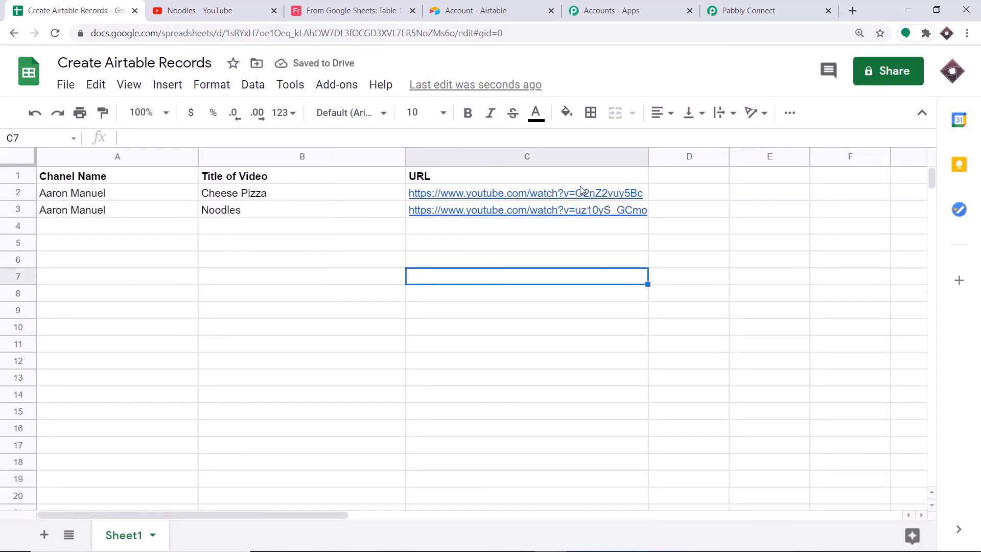
mouse_move(530, 220)
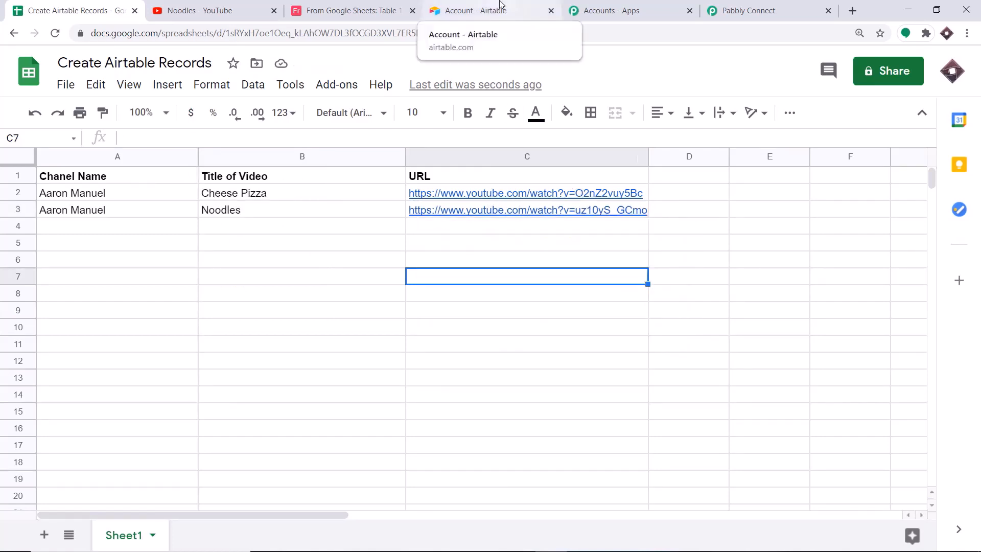
Check Airtable's second row holds the Noodles record, open its YouTube link, and pause the video
click(353, 11)
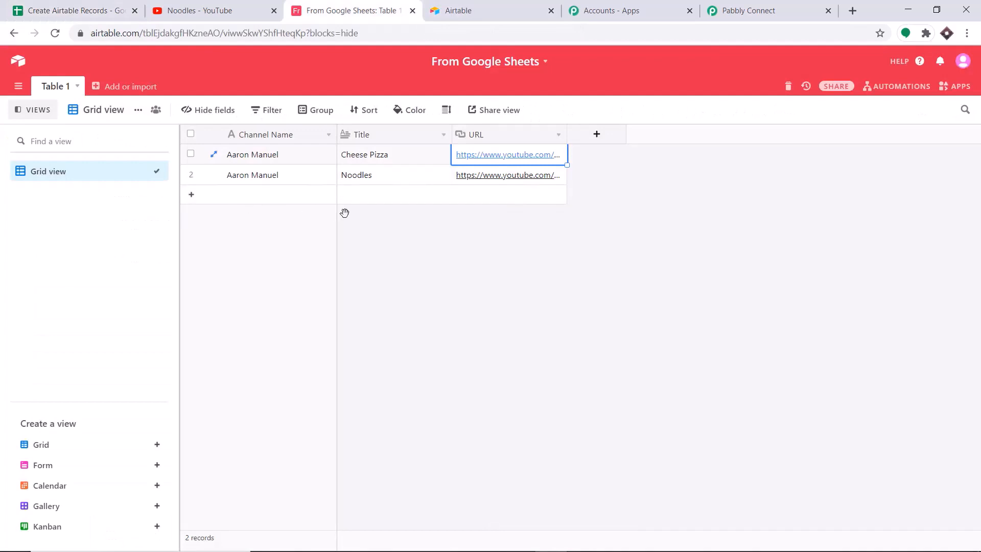
click(474, 288)
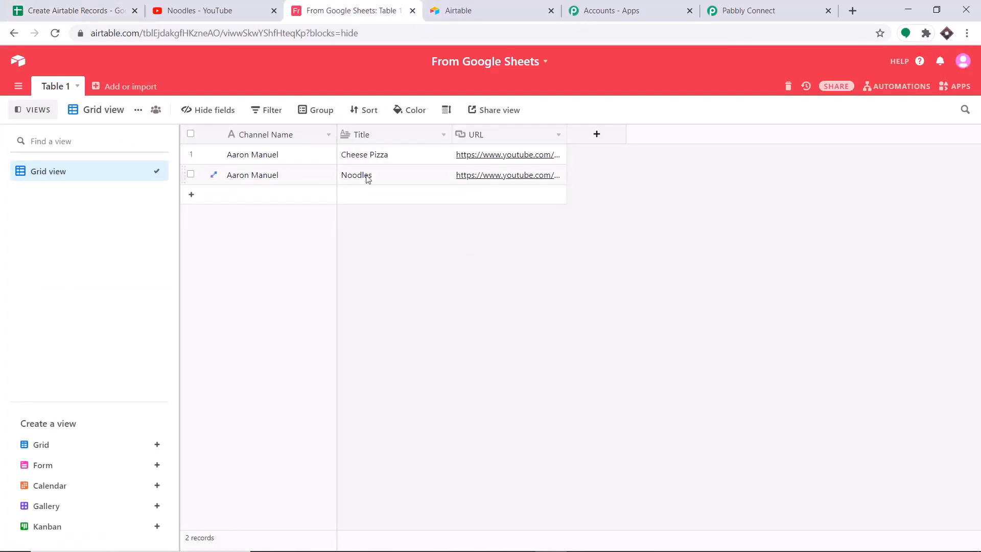
click(489, 179)
click(492, 176)
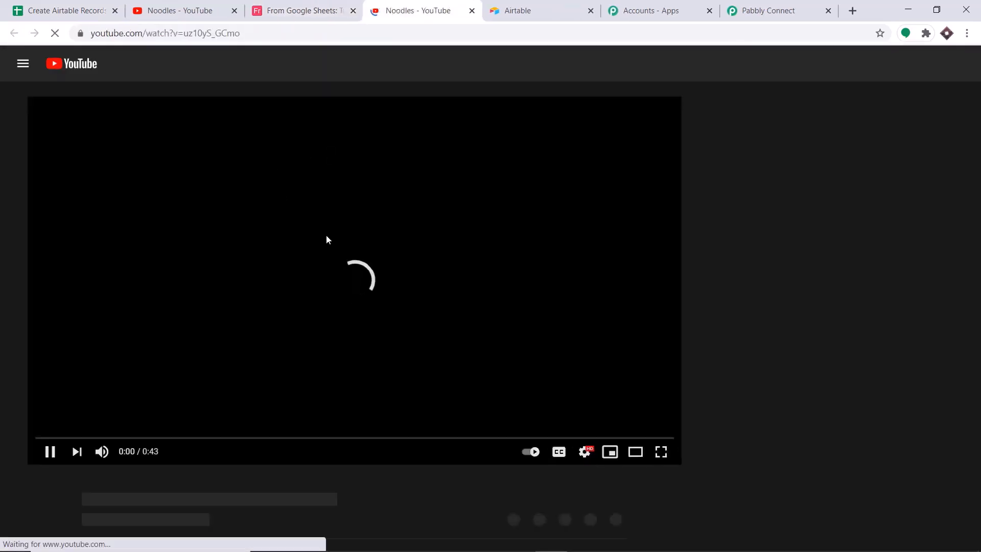
click(369, 125)
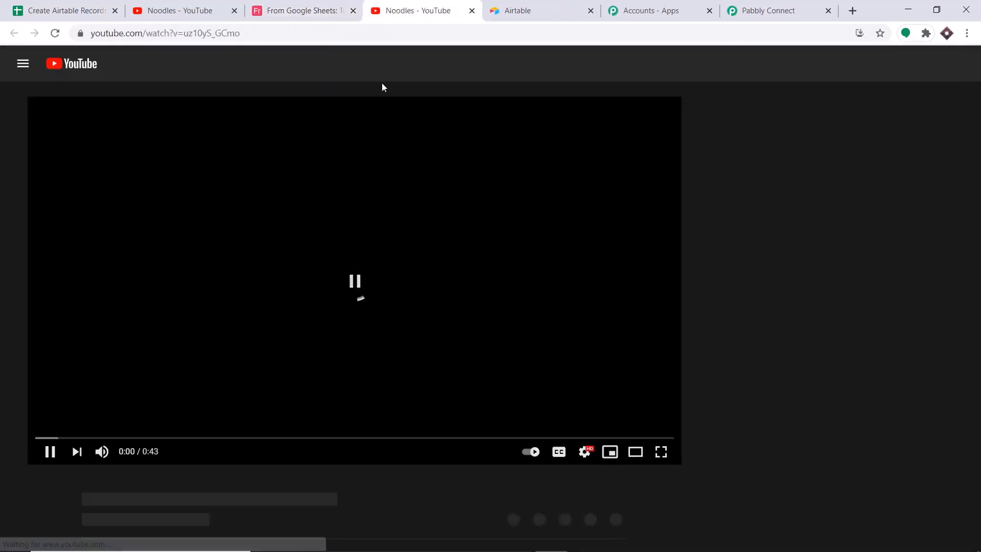
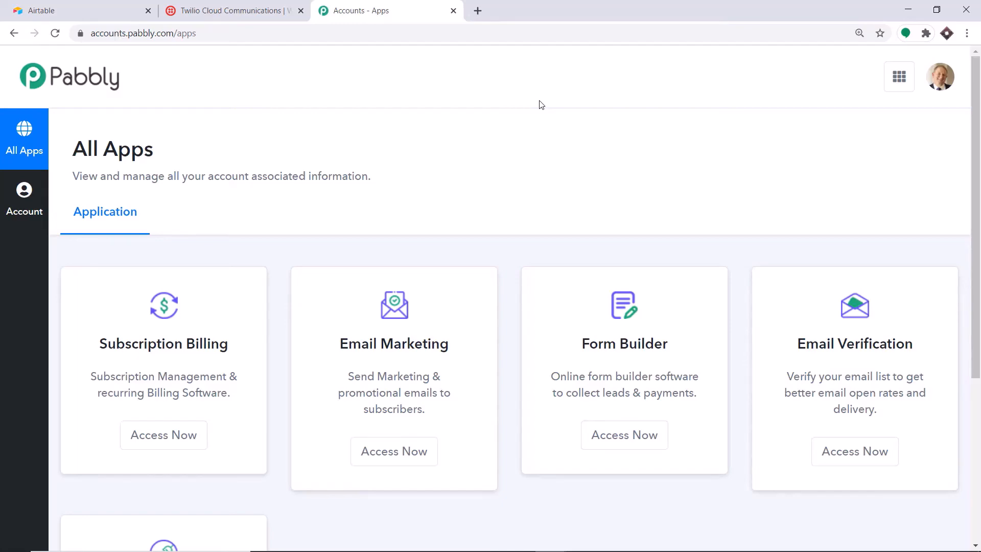
Open the Connect app from the All Apps page in a new tab
scroll(511, 164, down, 5)
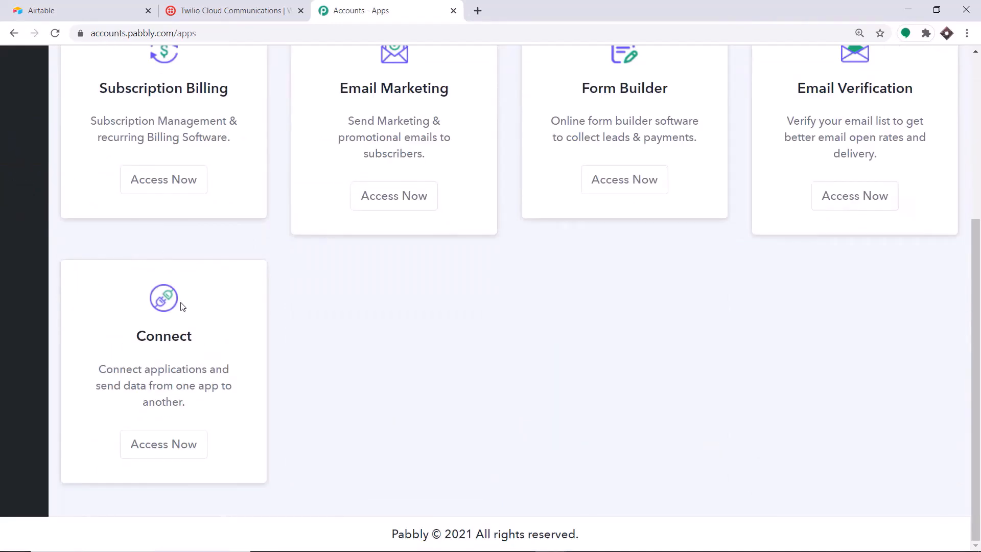
click(180, 446)
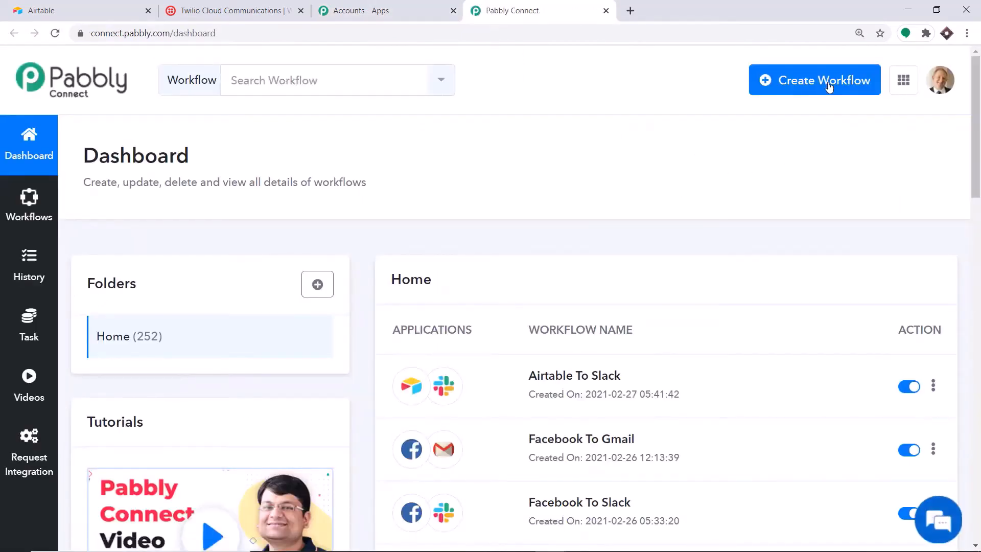
Create a new workflow named 'Airtable To Twilio'
click(829, 87)
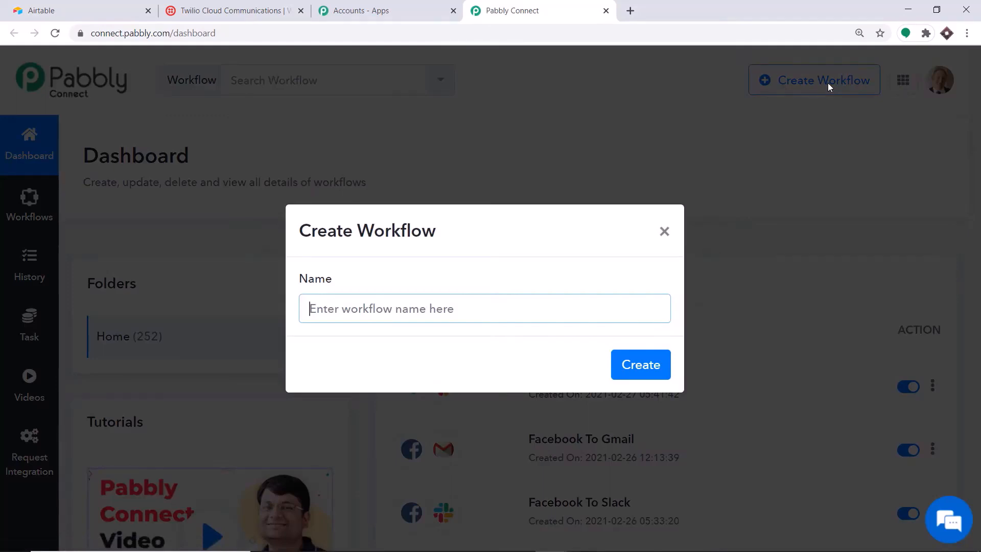
text(Airt)
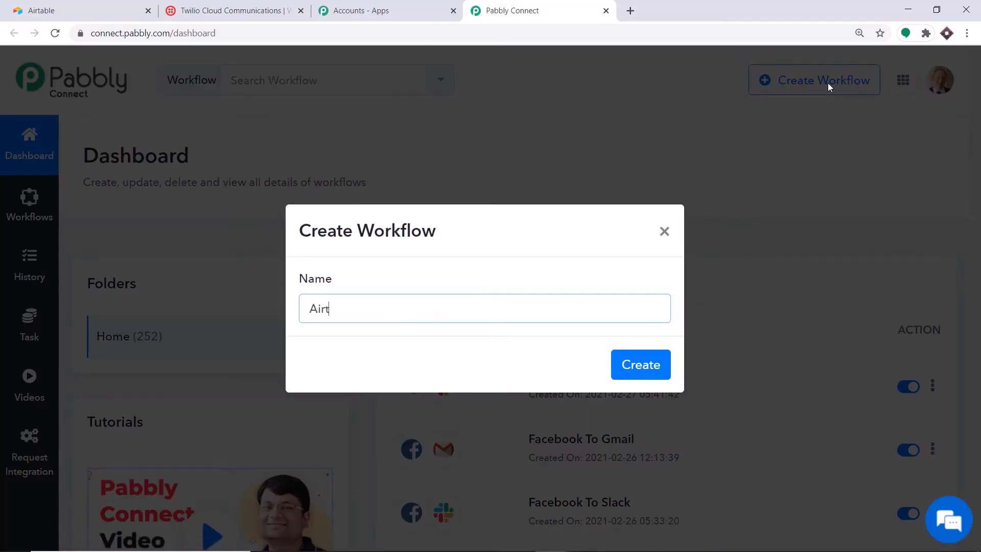
text(able To Twilio)
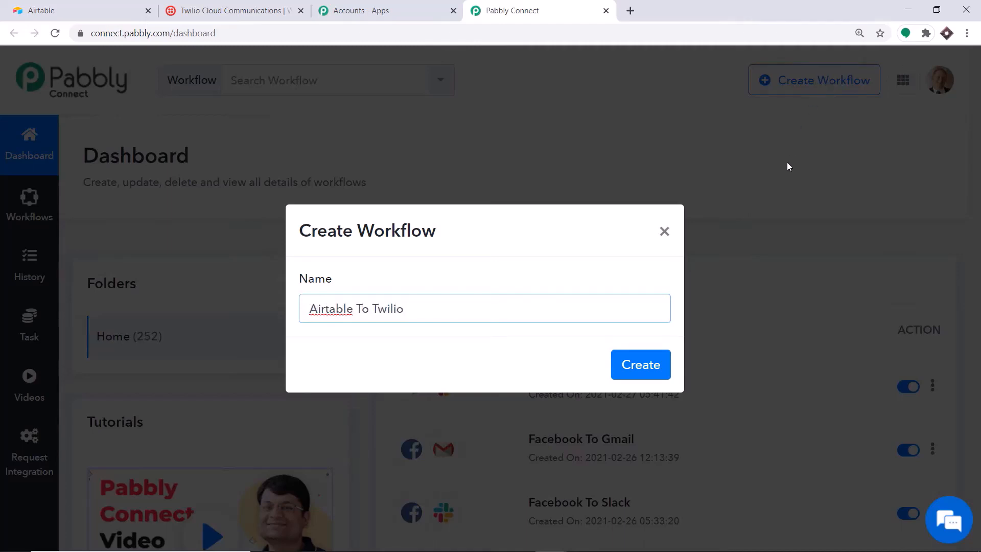
click(655, 363)
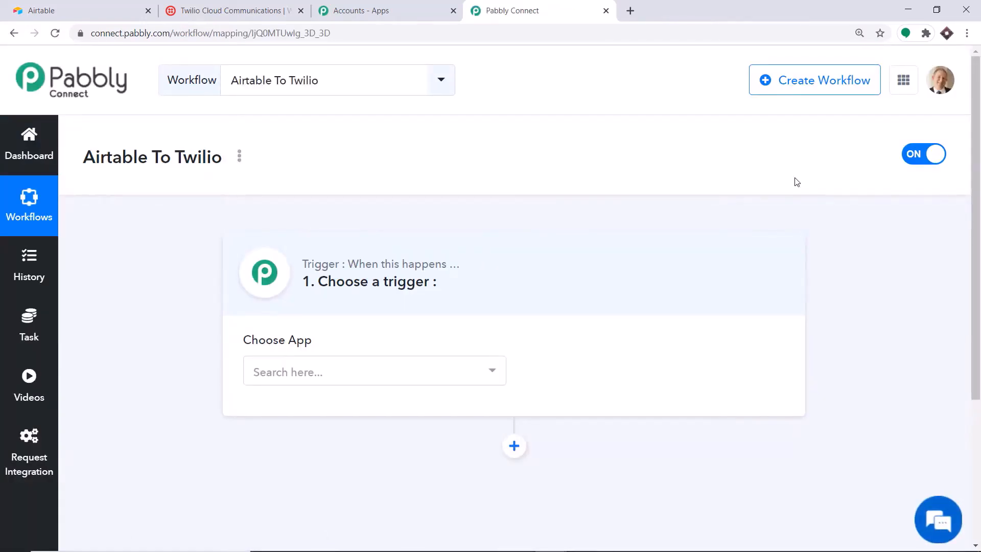
Set the trigger to Airtable with the New Record event and start connecting an Airtable account
click(454, 377)
text(airt)
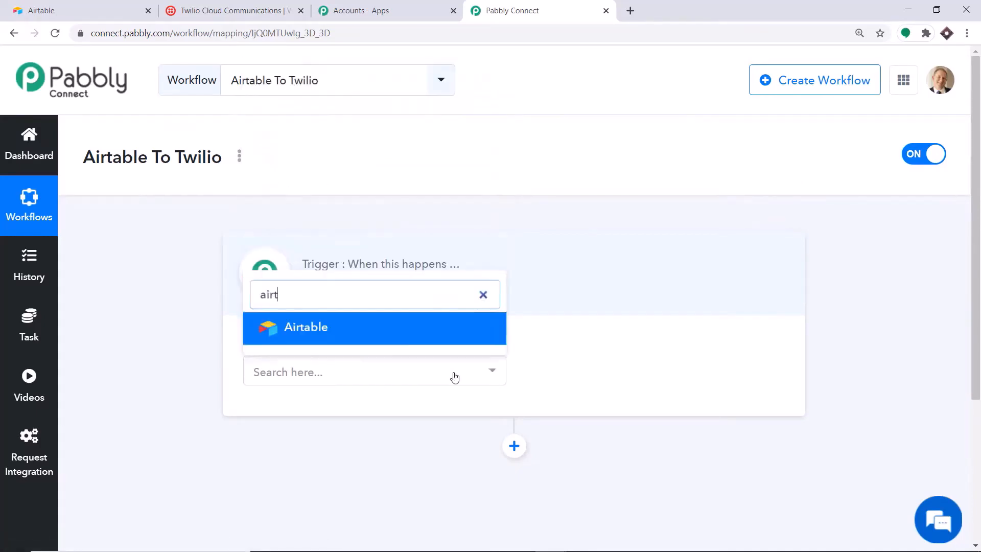
click(330, 335)
click(562, 372)
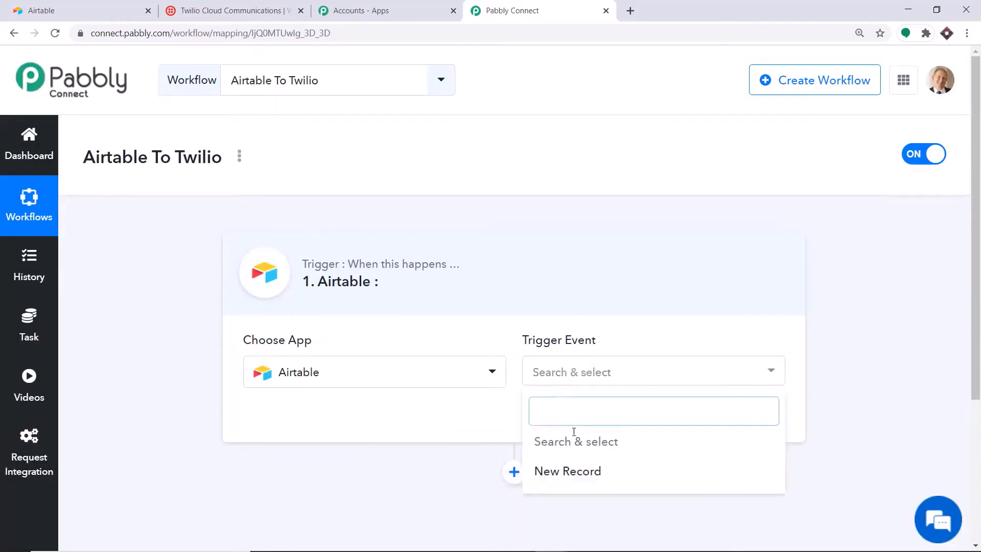
click(571, 473)
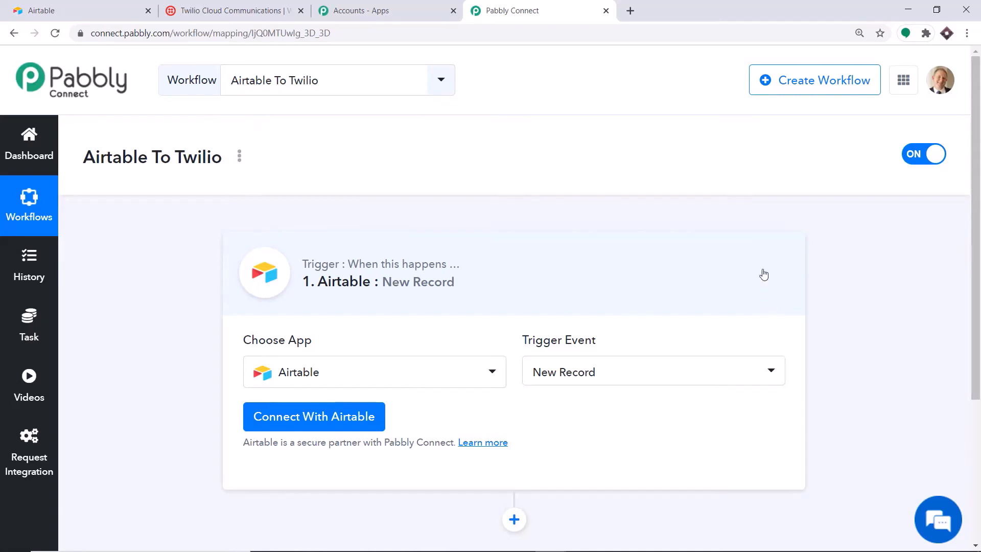
click(284, 422)
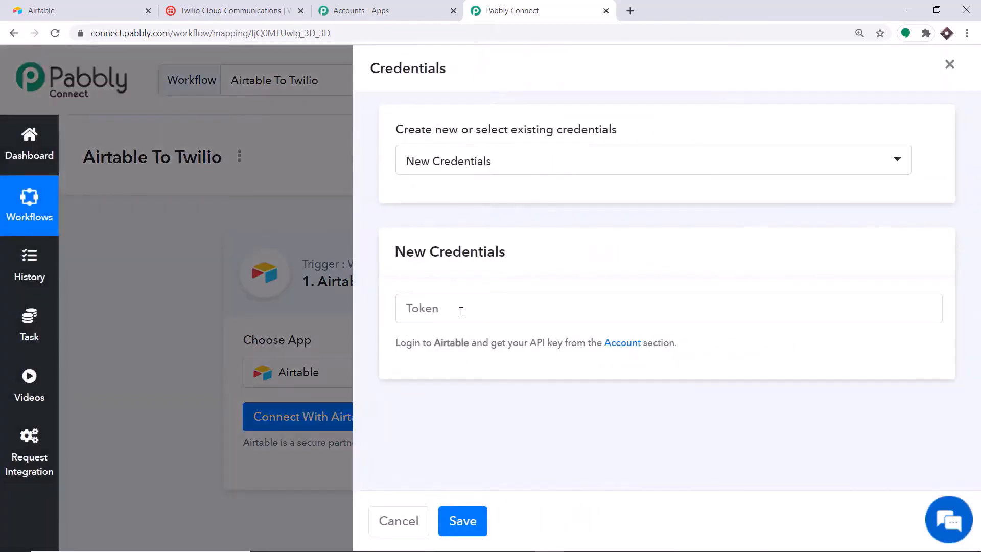
click(115, 7)
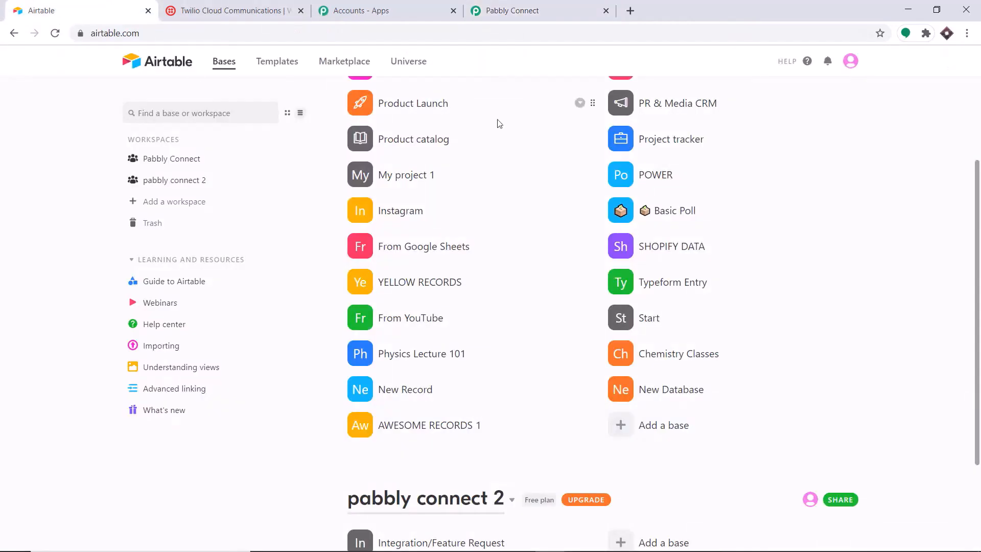
click(848, 67)
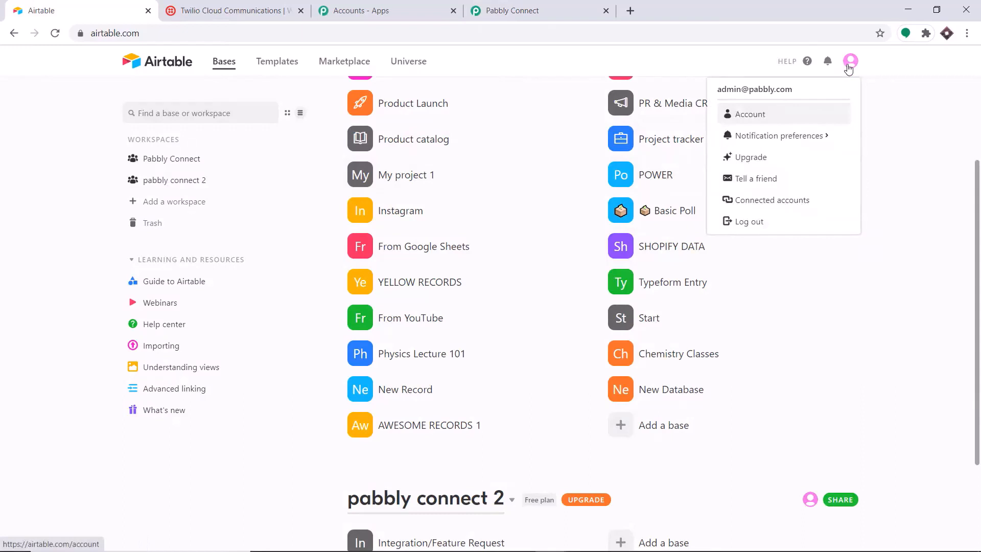
click(764, 115)
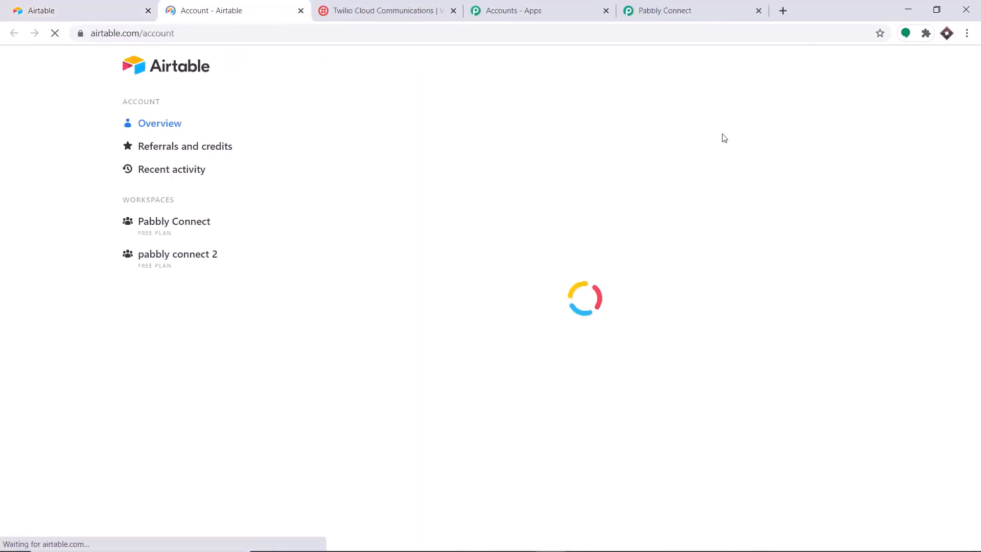
scroll(554, 168, down, 4)
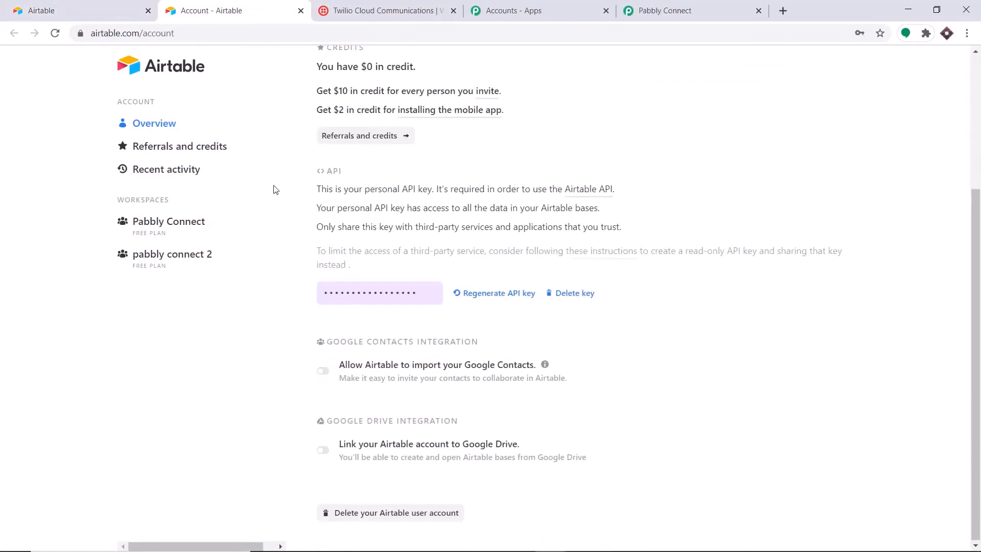
click(381, 290)
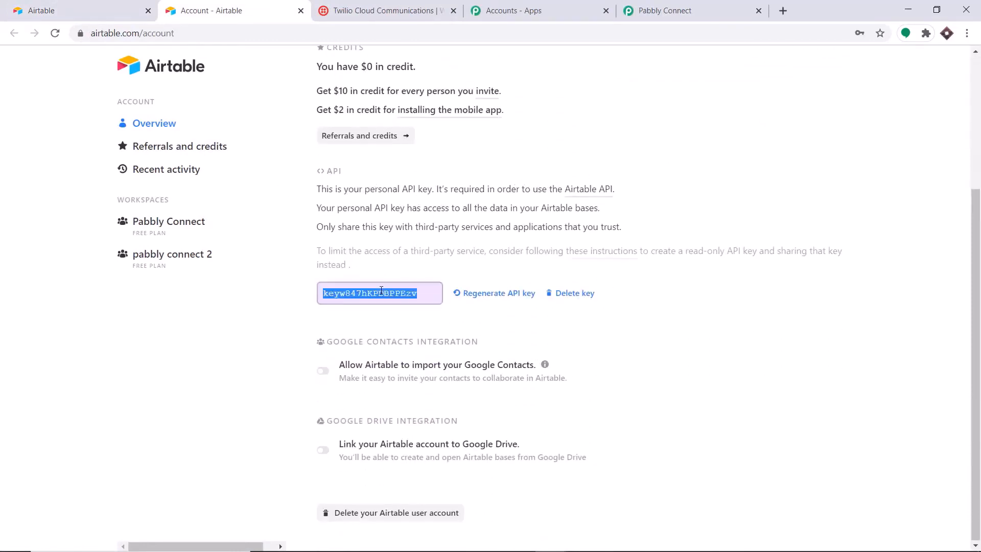
right_click(382, 290)
click(393, 302)
click(702, 10)
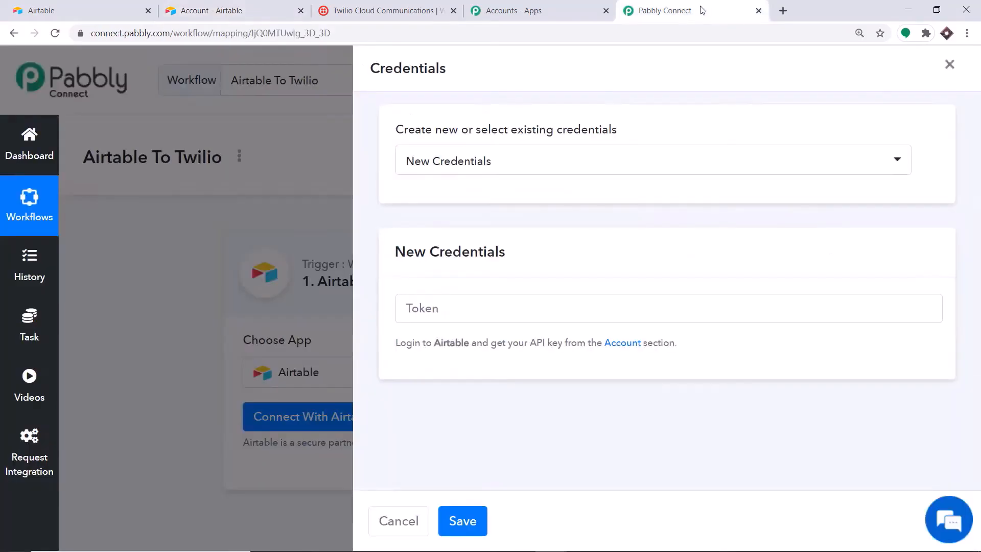
Paste the API key into the Token field and save the Airtable connection
click(407, 319)
right_click(410, 319)
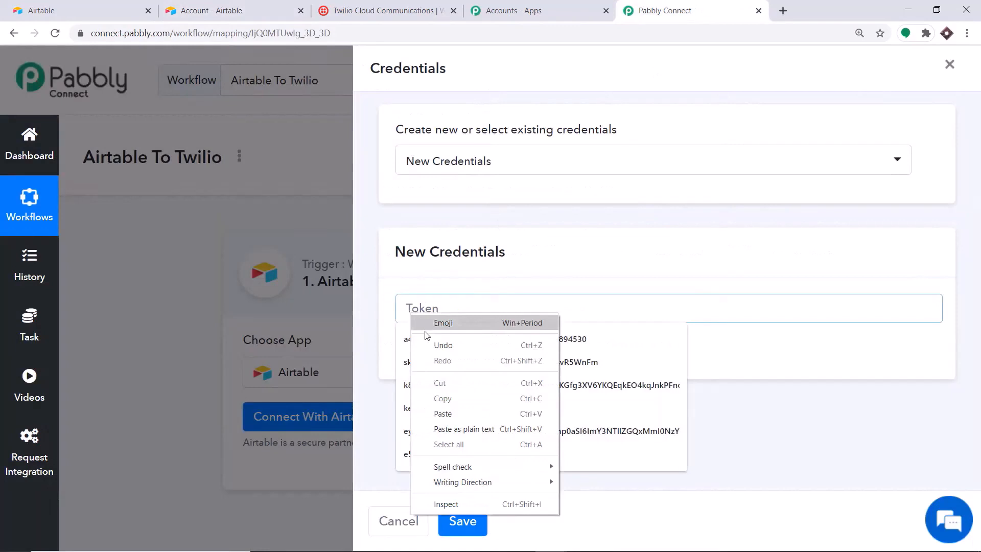
click(440, 412)
click(508, 248)
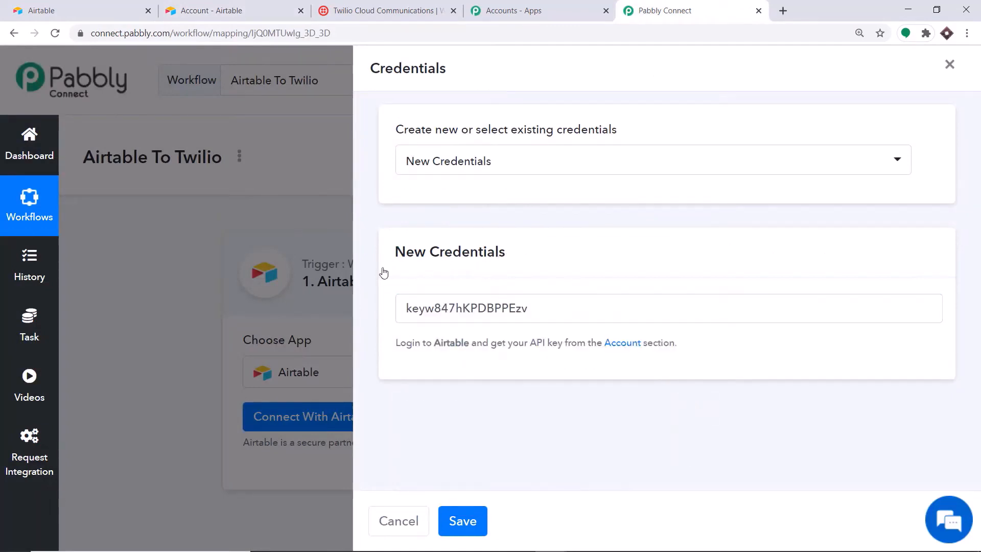
click(474, 526)
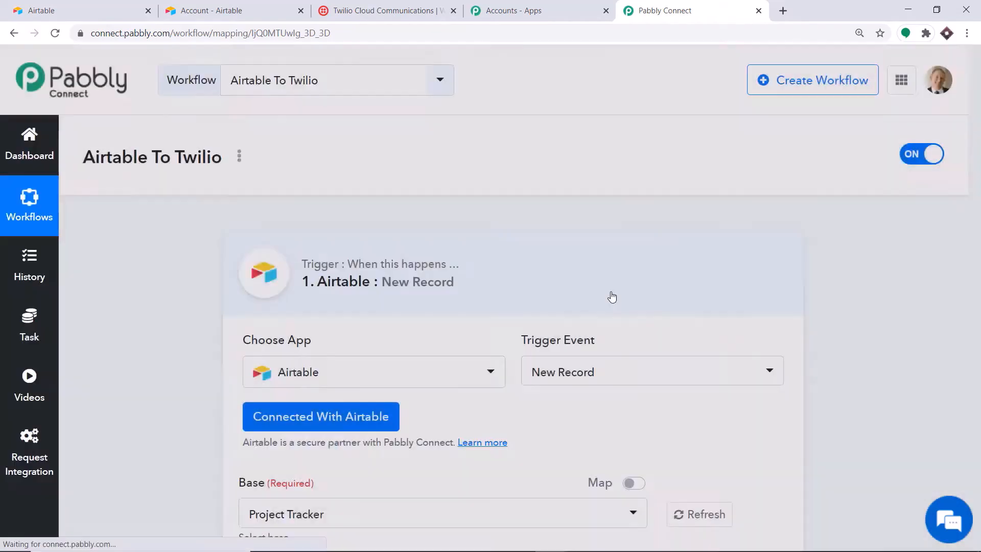
Open the Base dropdown and compare it against the bases list in Airtable
scroll(741, 332, down, 6)
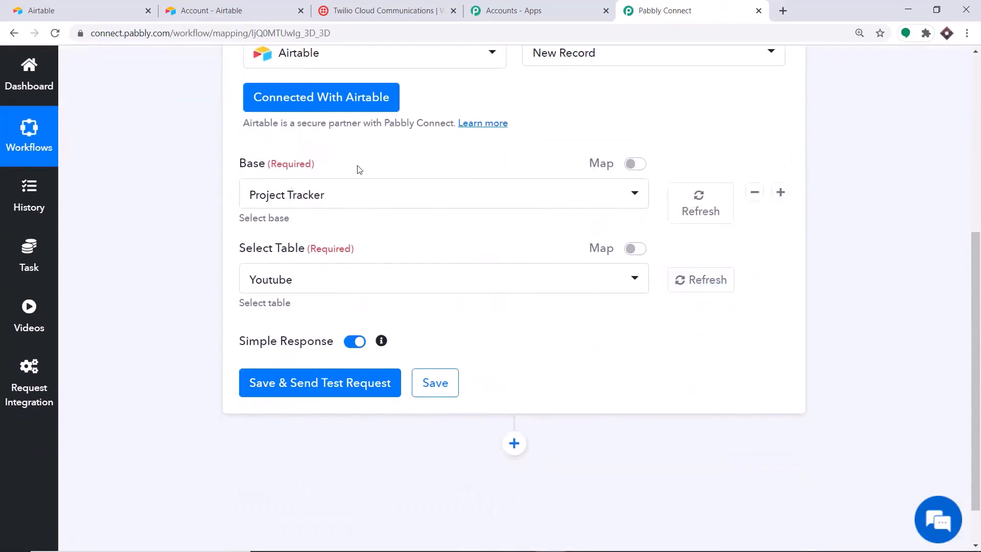
click(344, 202)
scroll(337, 354, down, 10)
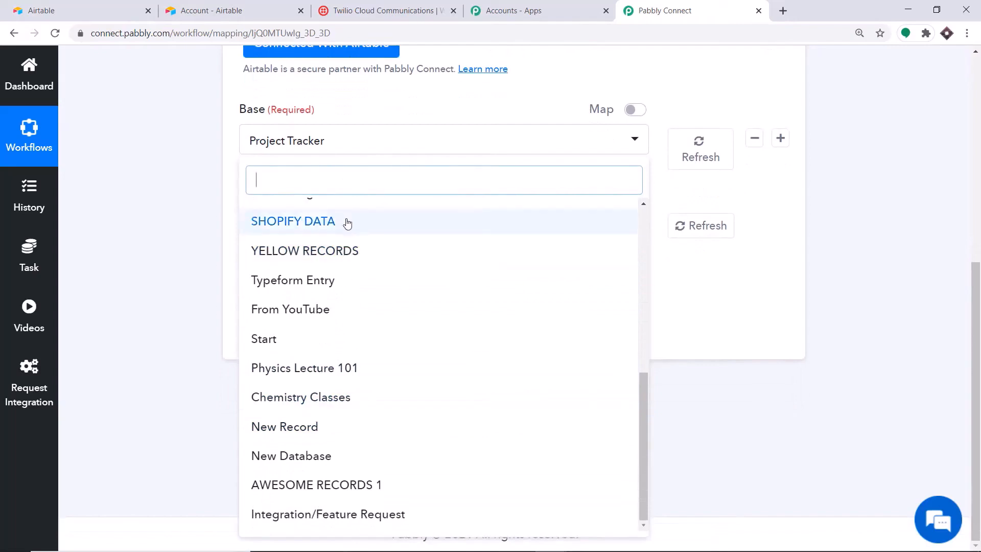
click(62, 10)
scroll(449, 191, up, 3)
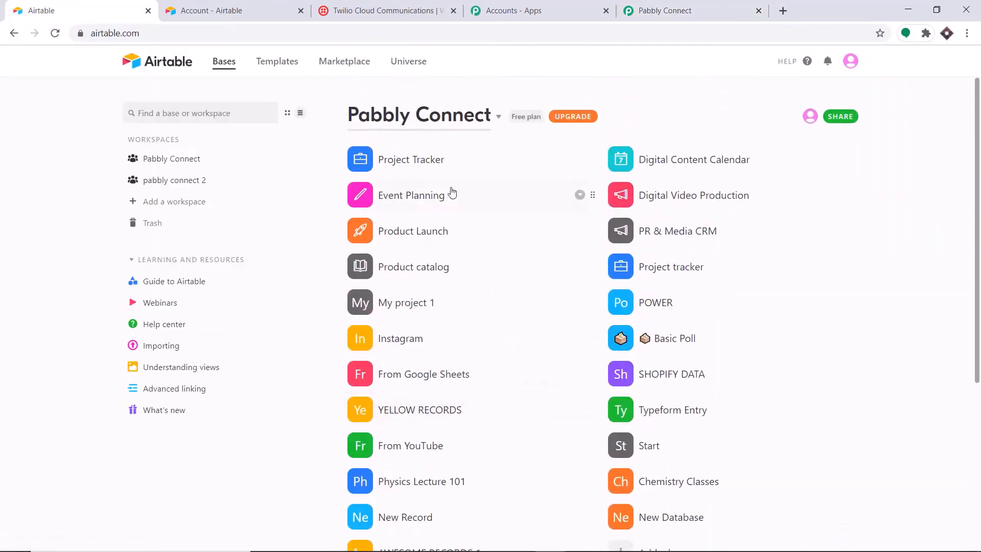
scroll(449, 469, down, 3)
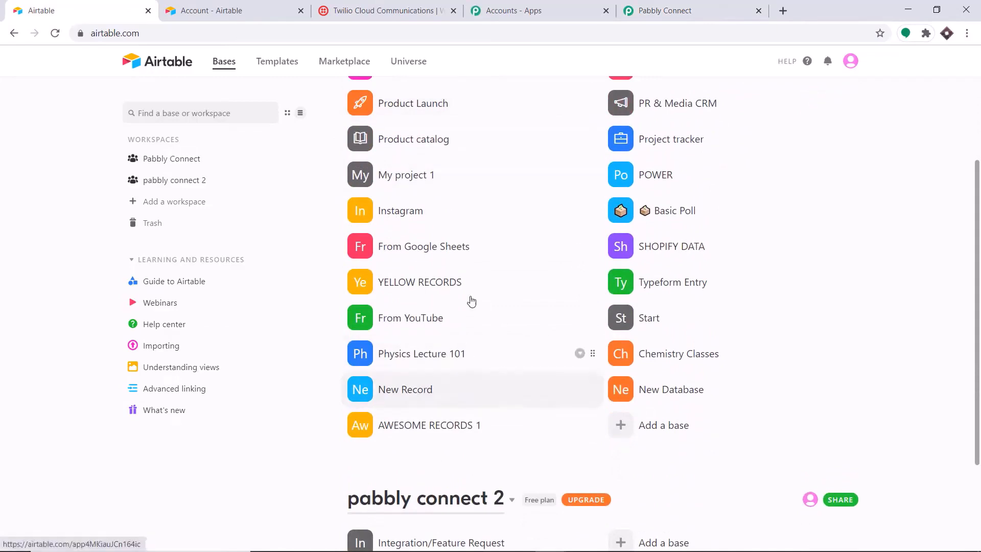
click(664, 10)
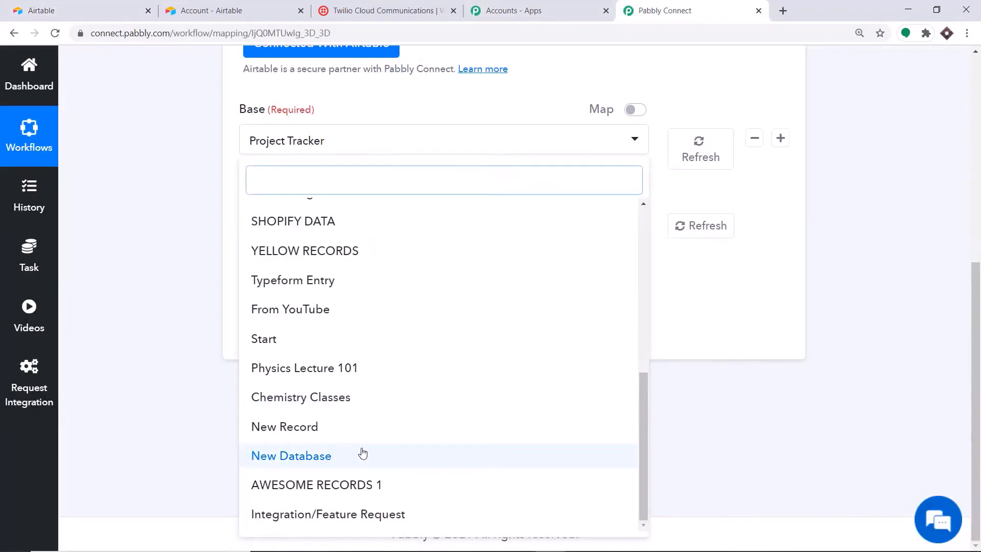
click(76, 11)
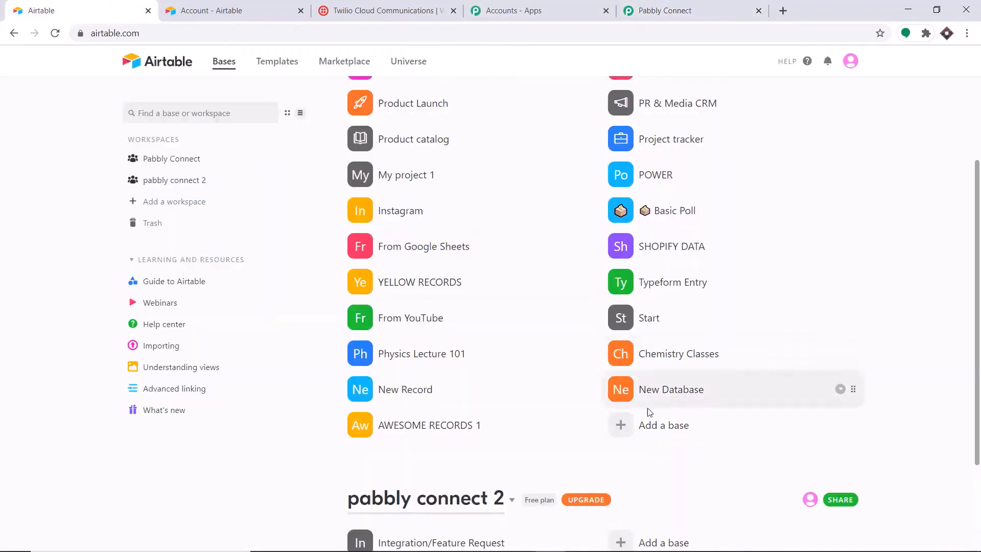
Create a new base from scratch named 'SMS NOTIFICATION AFTER RECORDS'
click(649, 431)
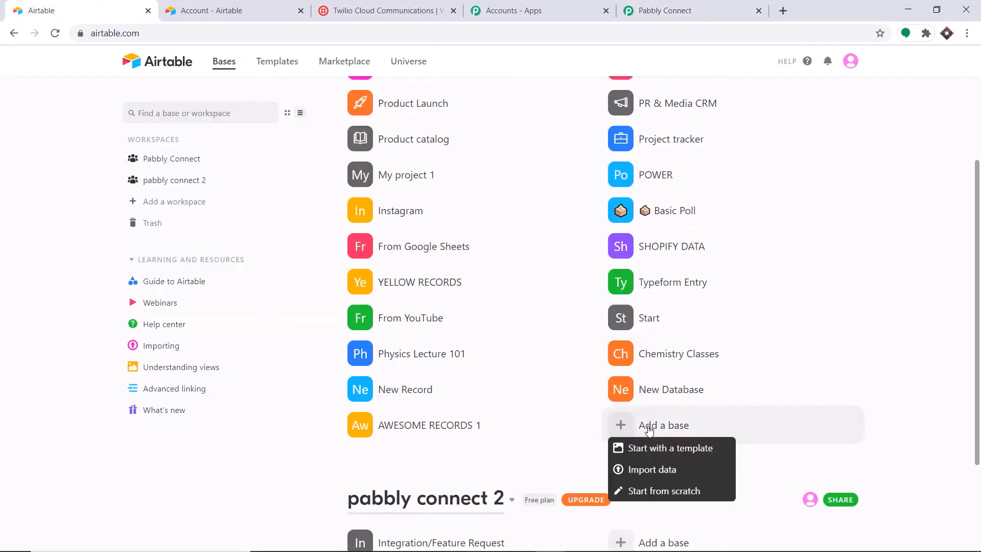
click(660, 488)
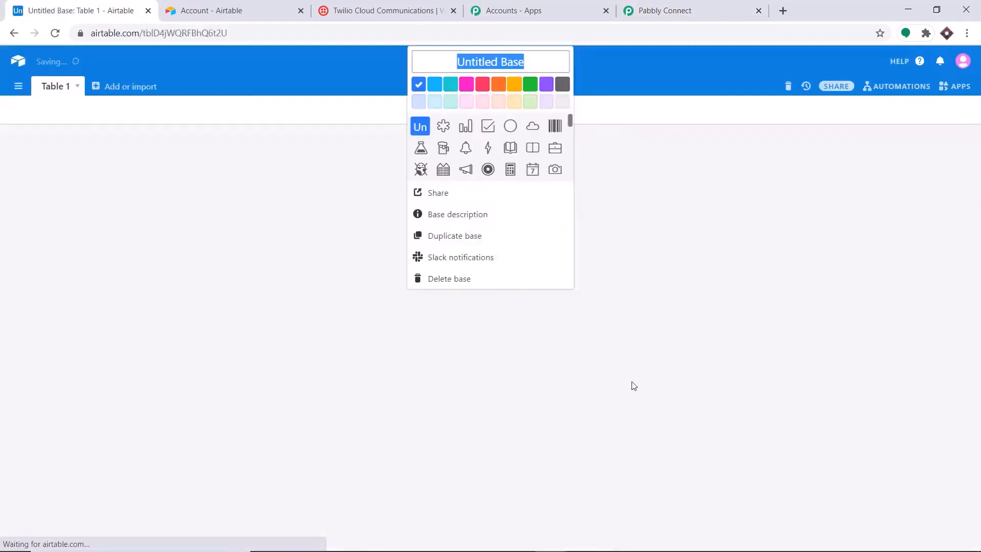
key(BackSpace)
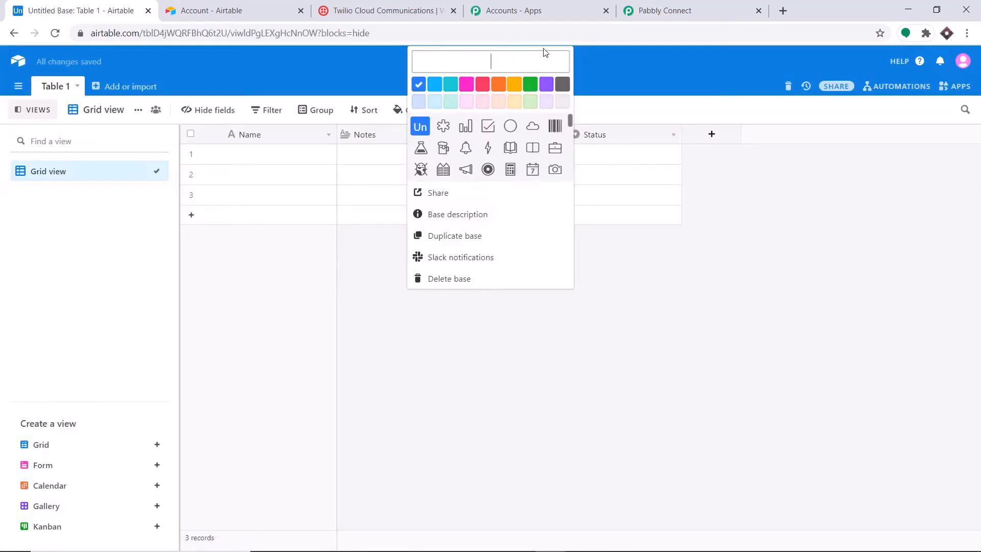
text(SMS NO)
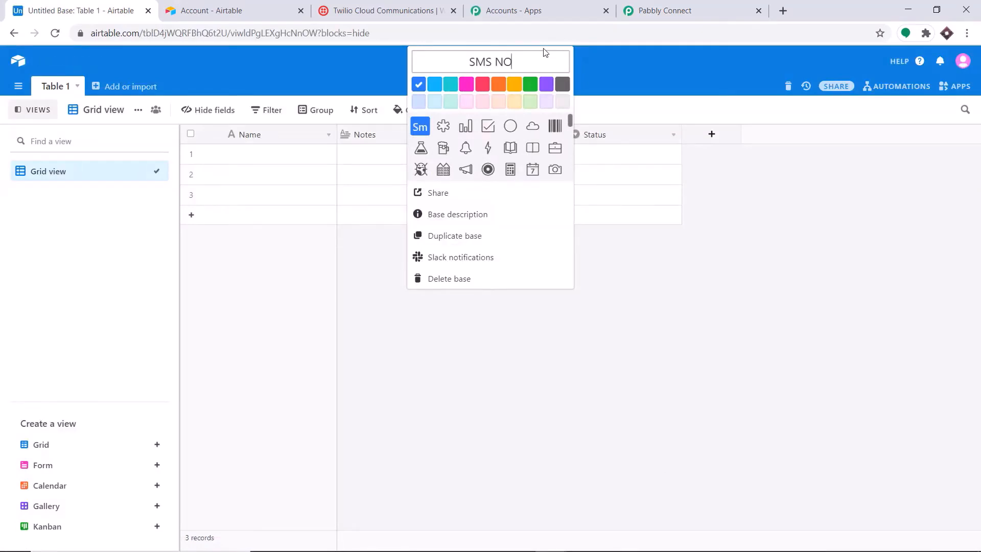
text(TIFICATIOM)
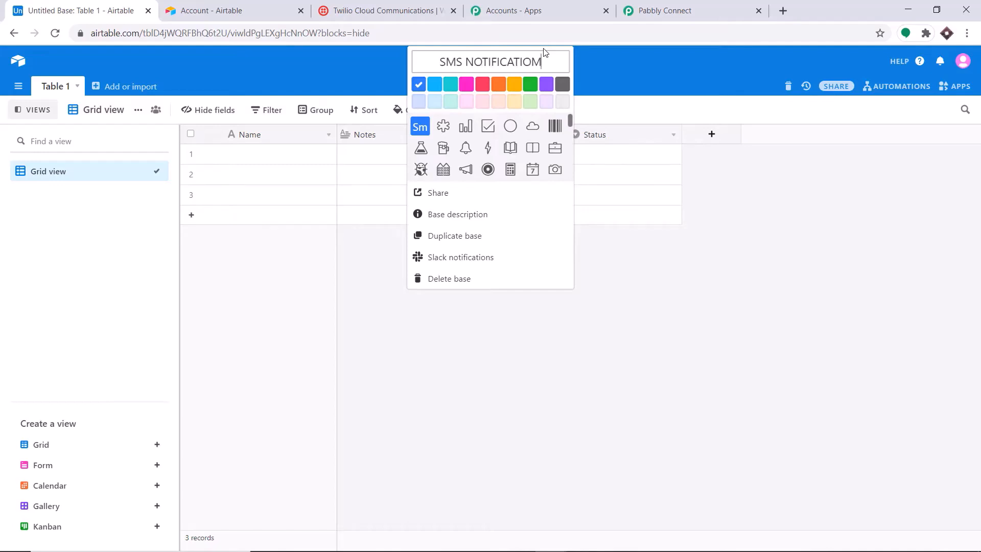
key(BackSpace)
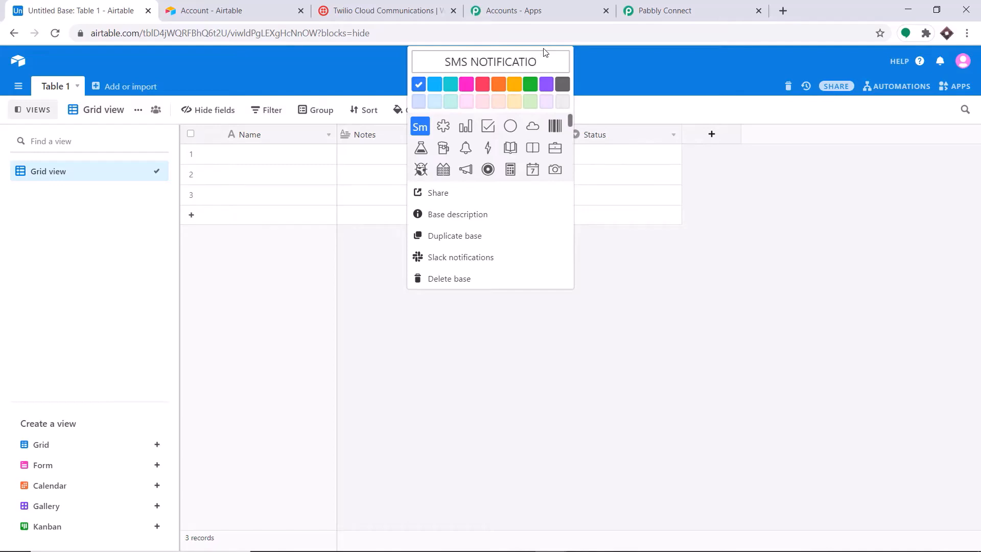
text(N AFTE)
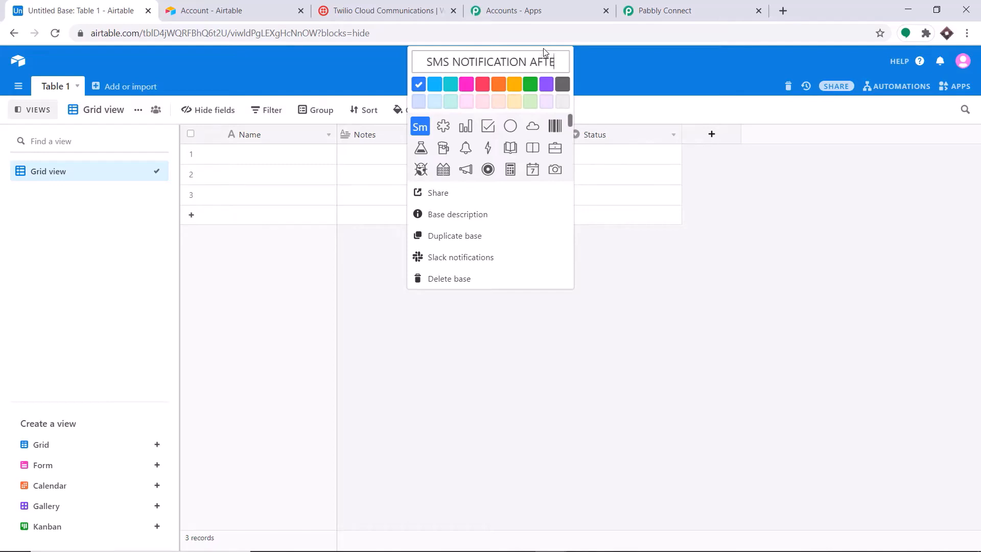
text(R RECORDS)
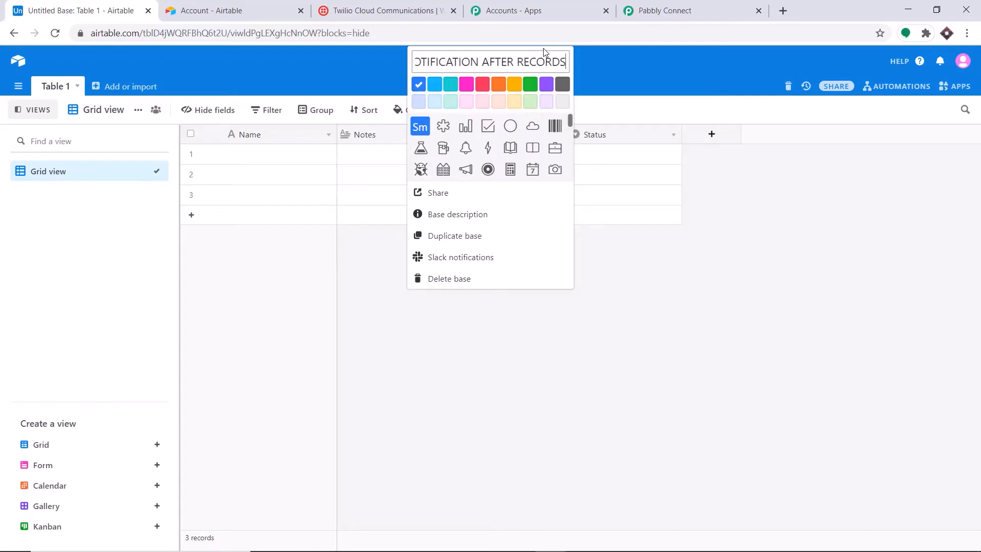
key(Return)
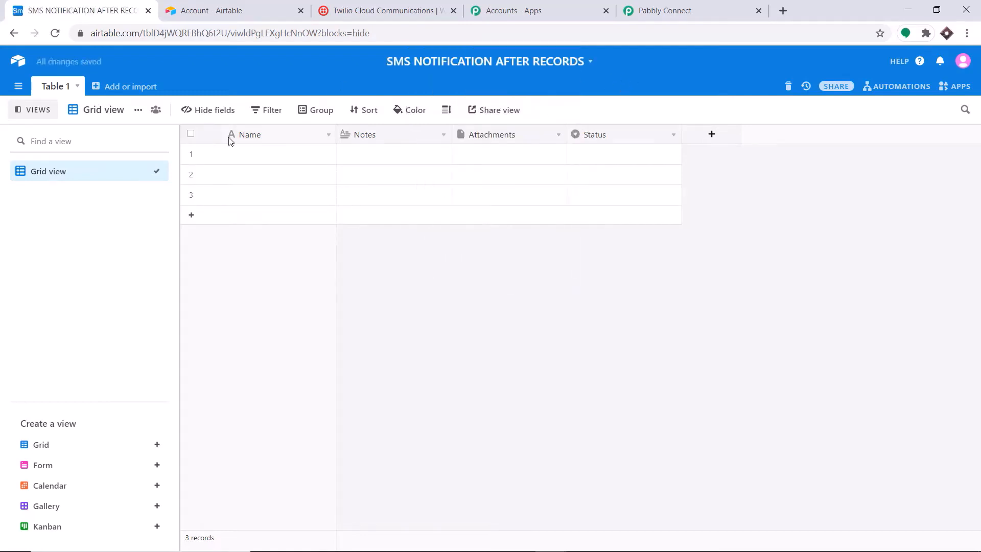
Rename the Notes field to LAST NAME
click(443, 135)
click(416, 177)
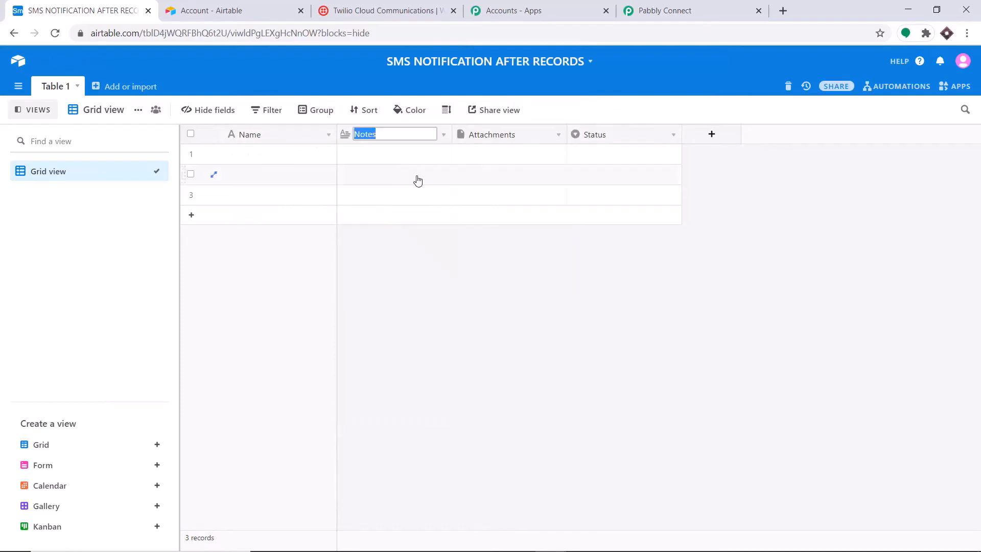
key(BackSpace)
text(LAST NAME)
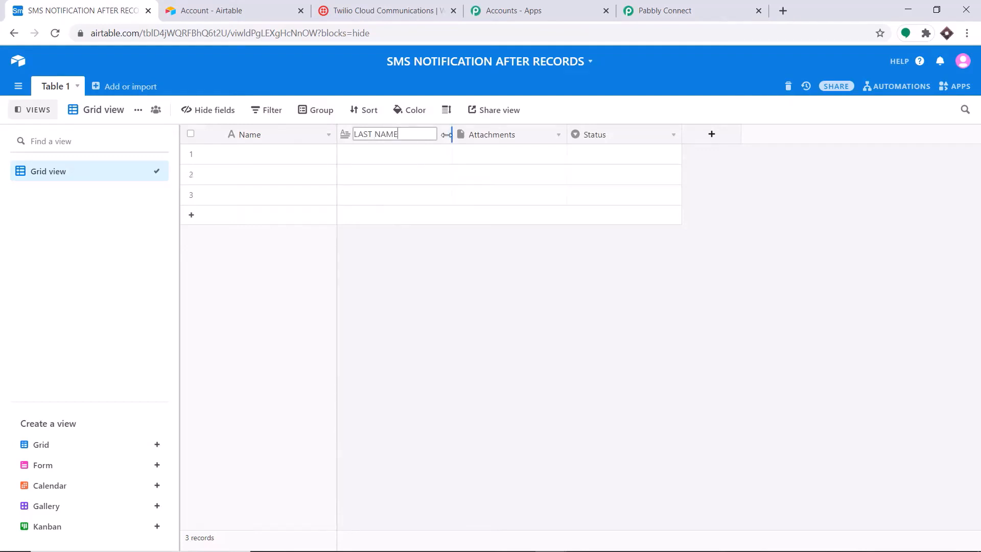
click(443, 134)
click(405, 154)
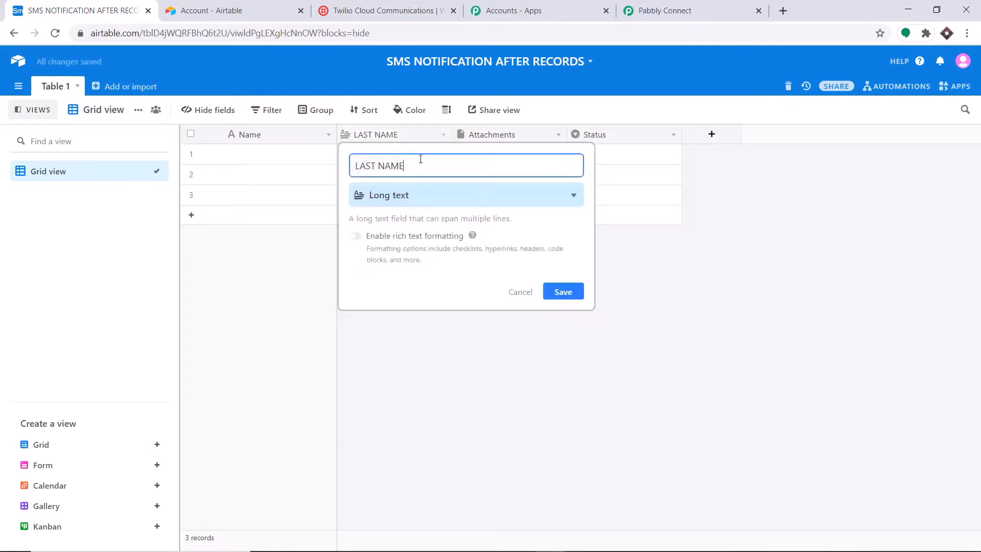
click(532, 139)
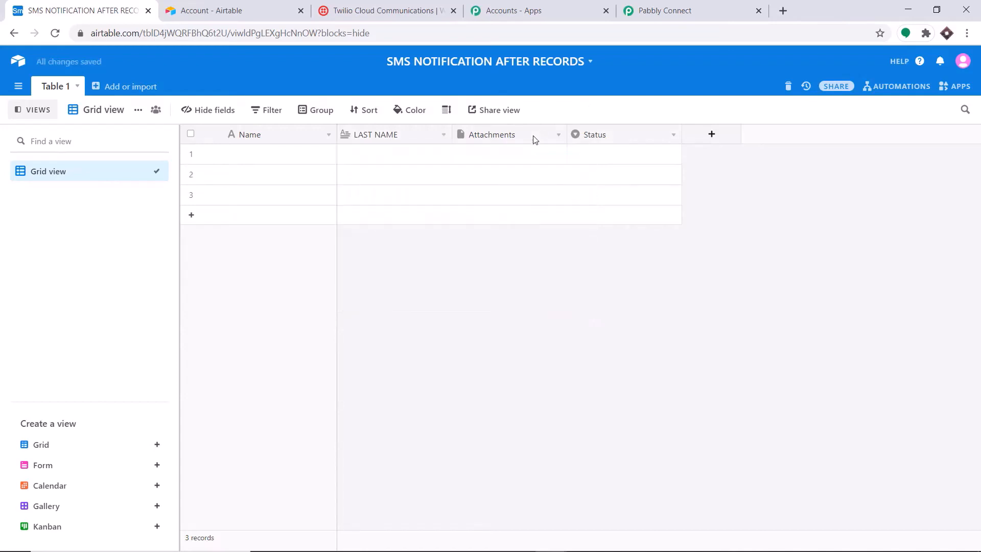
Turn the Attachments field into a single line text field named AGE
click(532, 139)
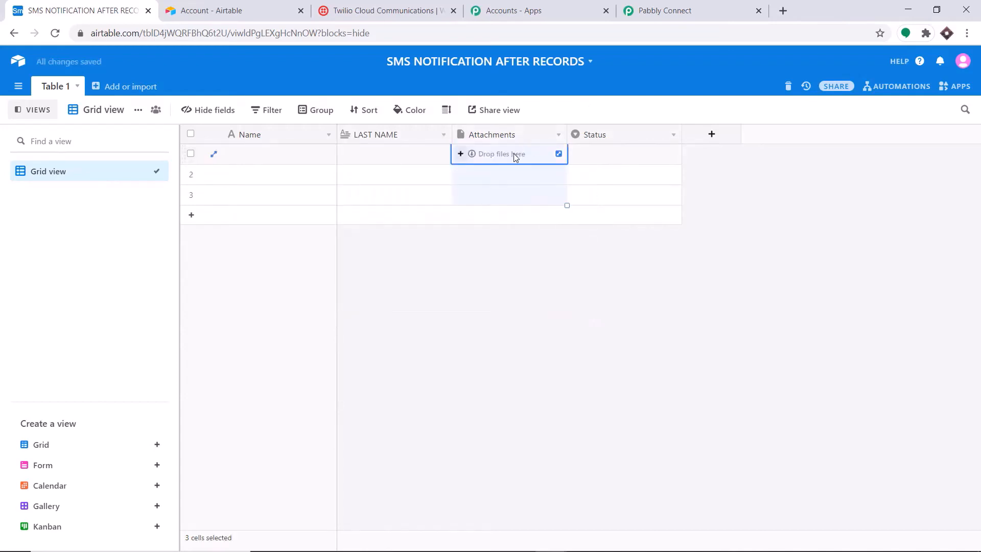
click(558, 136)
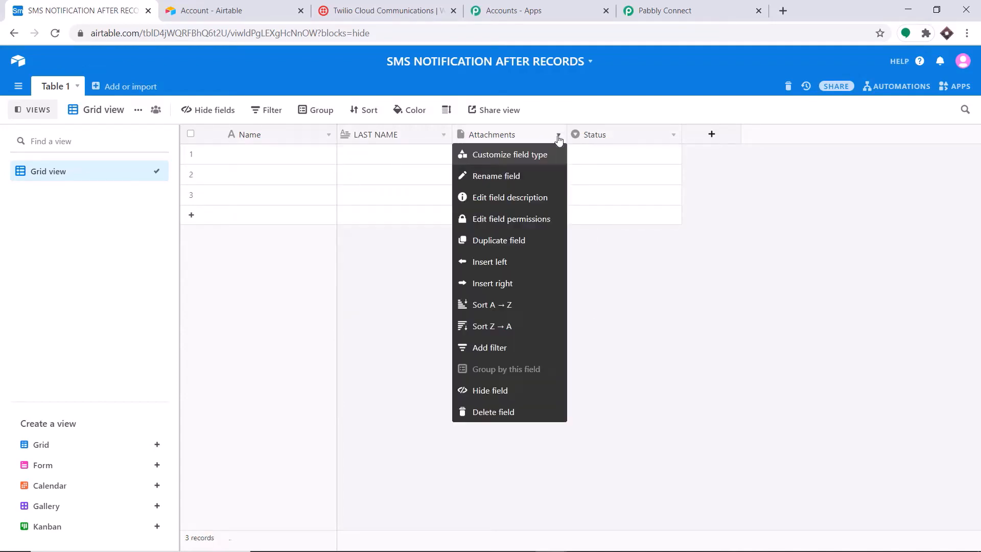
click(517, 155)
key(BackSpace)
key(BackSpace)
key(BackSpace)
key(BackSpace)
key(BackSpace)
key(BackSpace)
key(BackSpace)
key(BackSpace)
key(BackSpace)
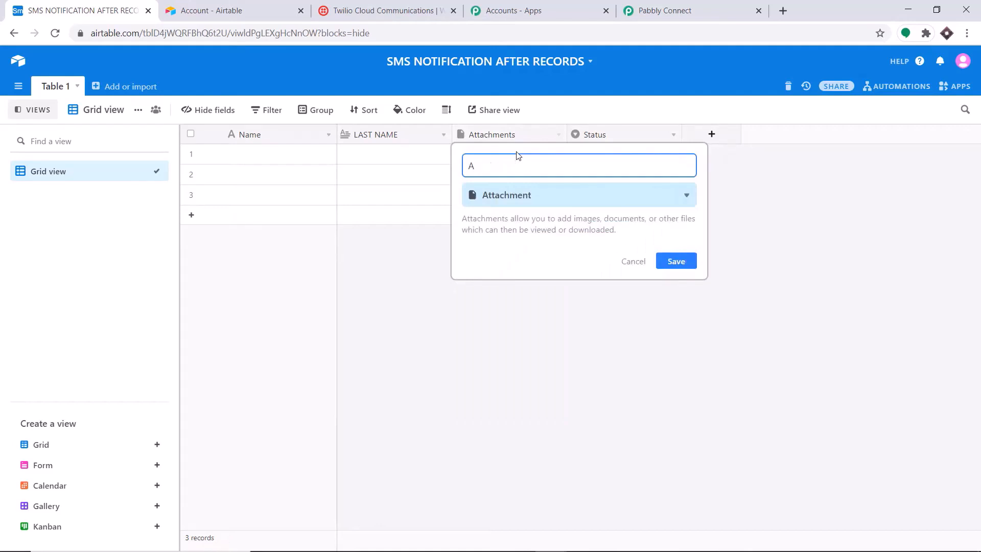
text(GE)
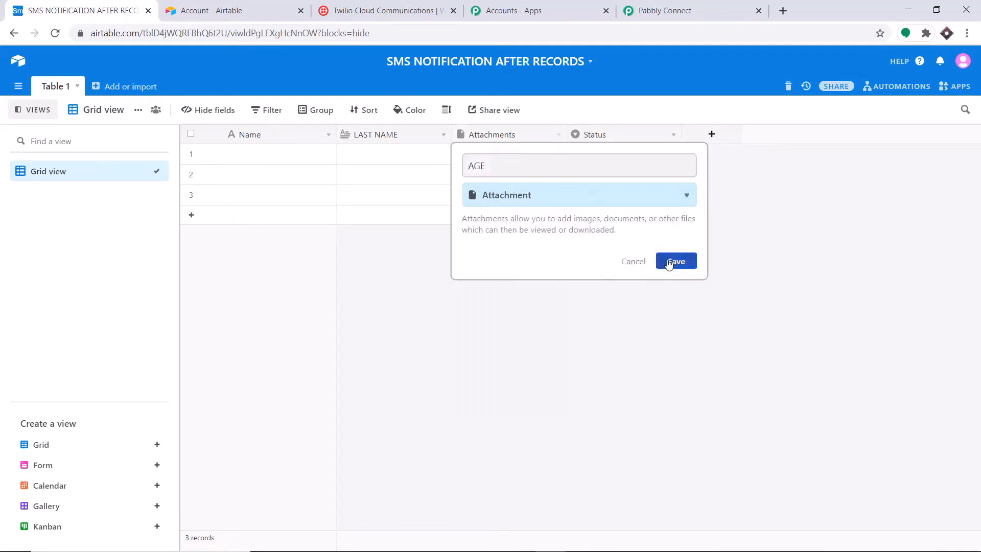
click(554, 206)
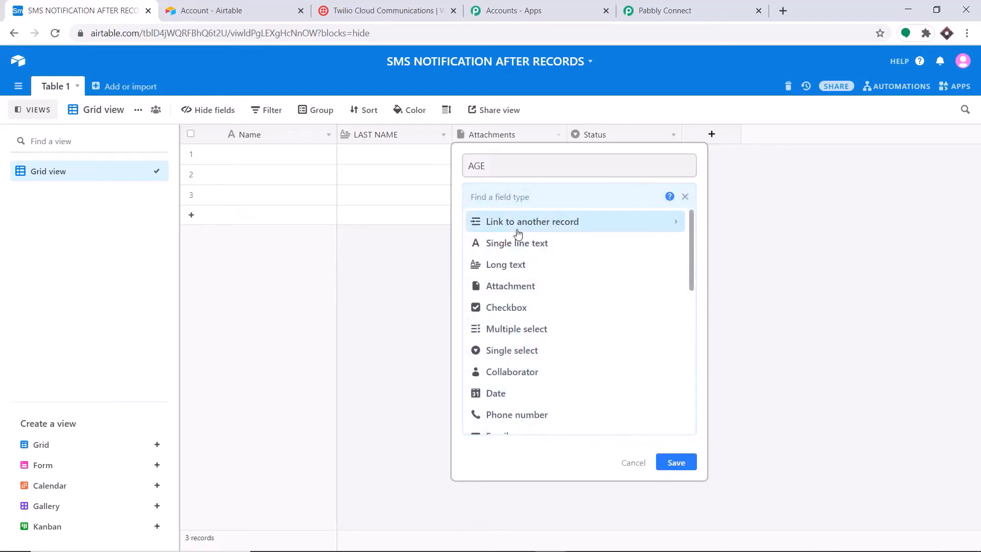
click(520, 235)
click(676, 295)
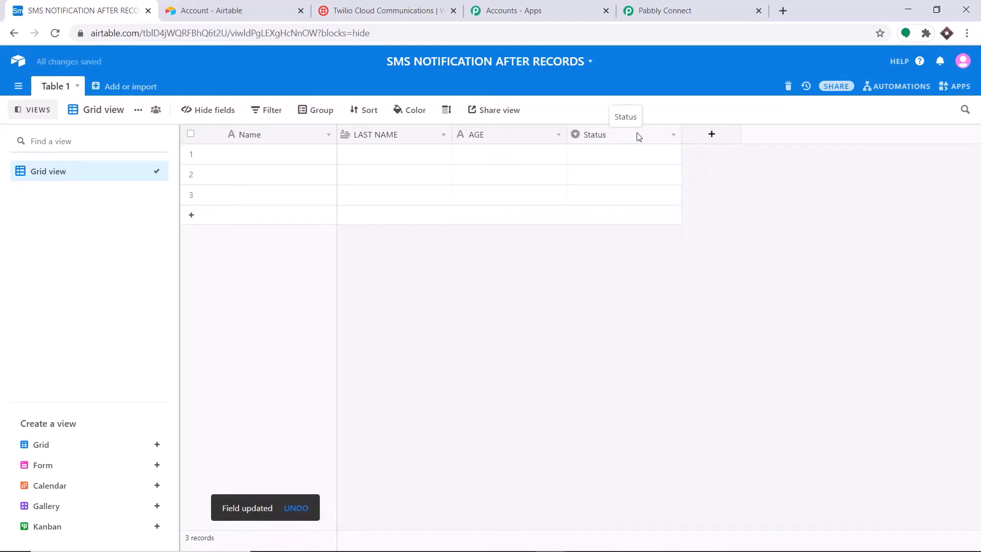
Turn the Status field into a single line text field named PHONE NUMBER
click(639, 136)
click(670, 137)
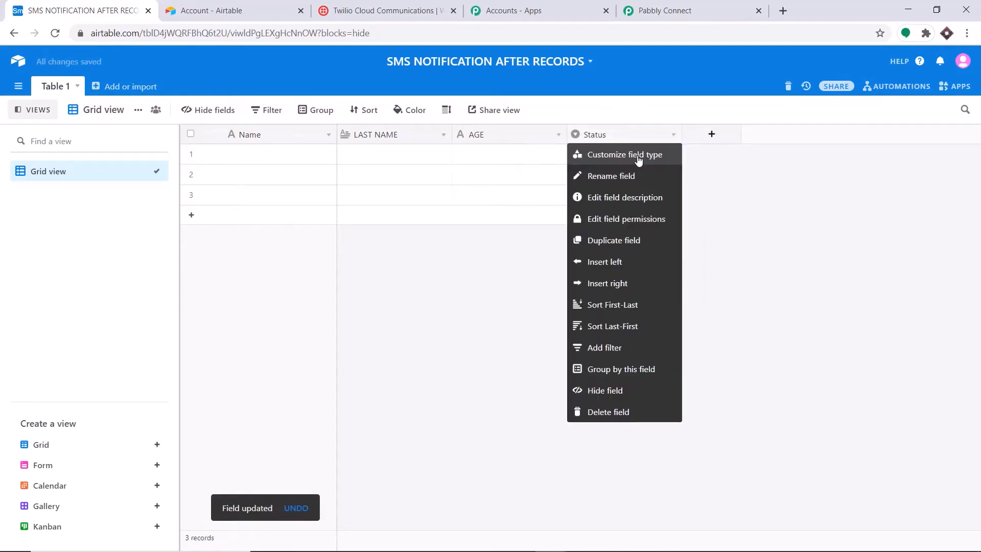
click(637, 155)
key(BackSpace)
key(BackSpace)
key(BackSpace)
key(BackSpace)
key(BackSpace)
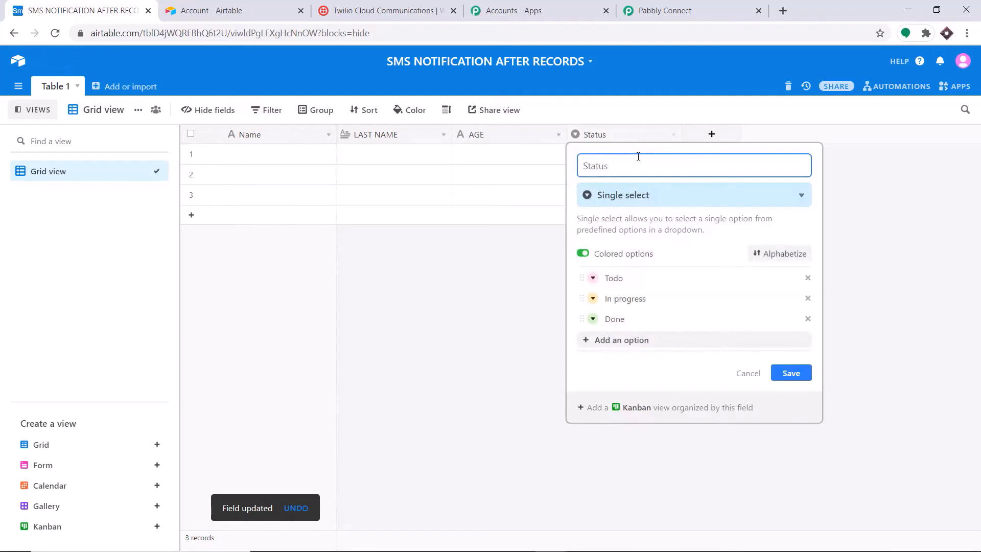
text(PHONE)
text(NUMBER)
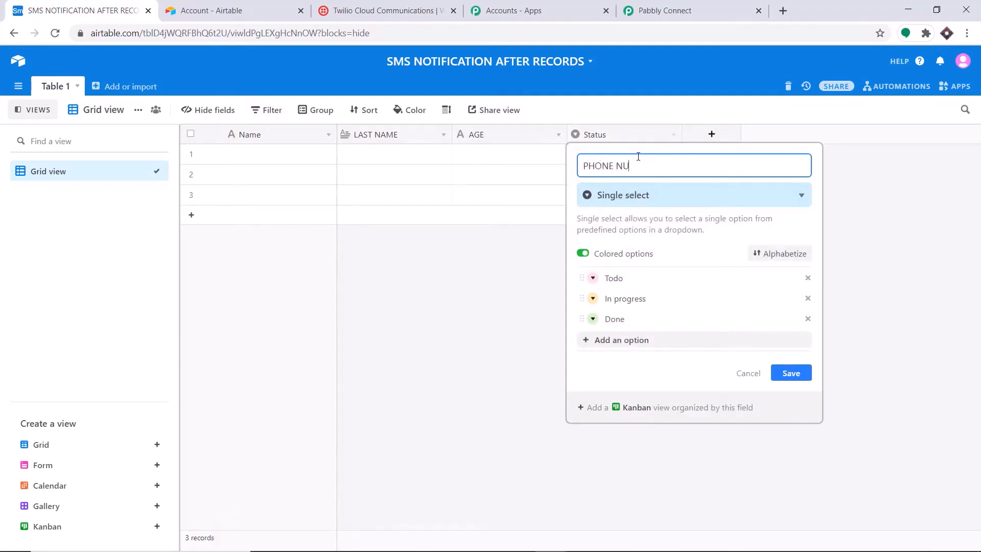
click(640, 195)
click(629, 242)
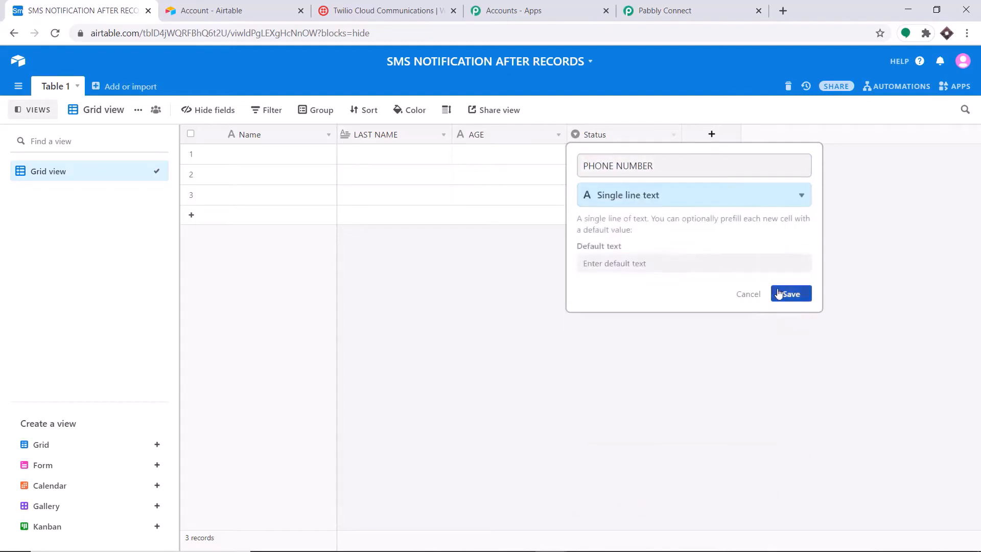
click(789, 293)
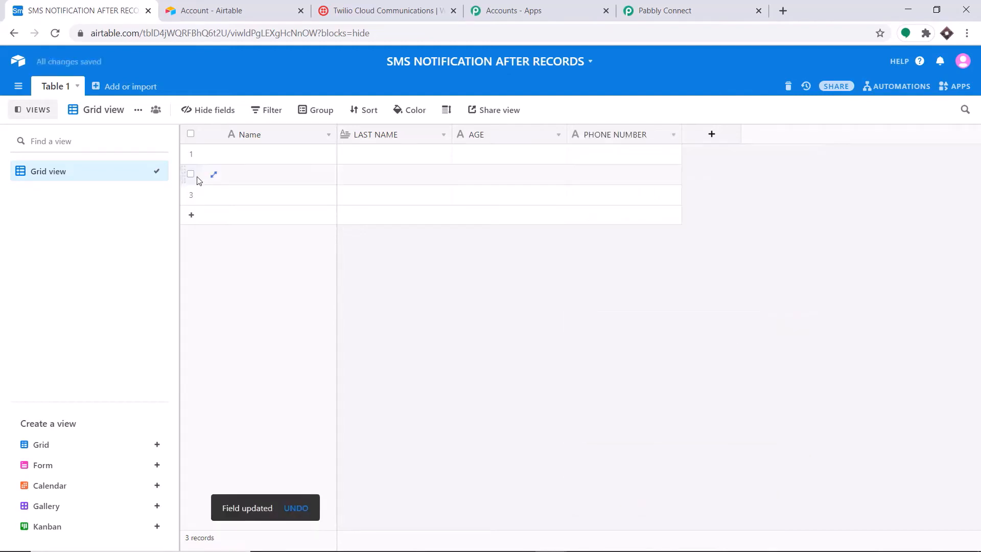
Delete records 2 and 3, leaving a single empty row
click(191, 174)
click(191, 194)
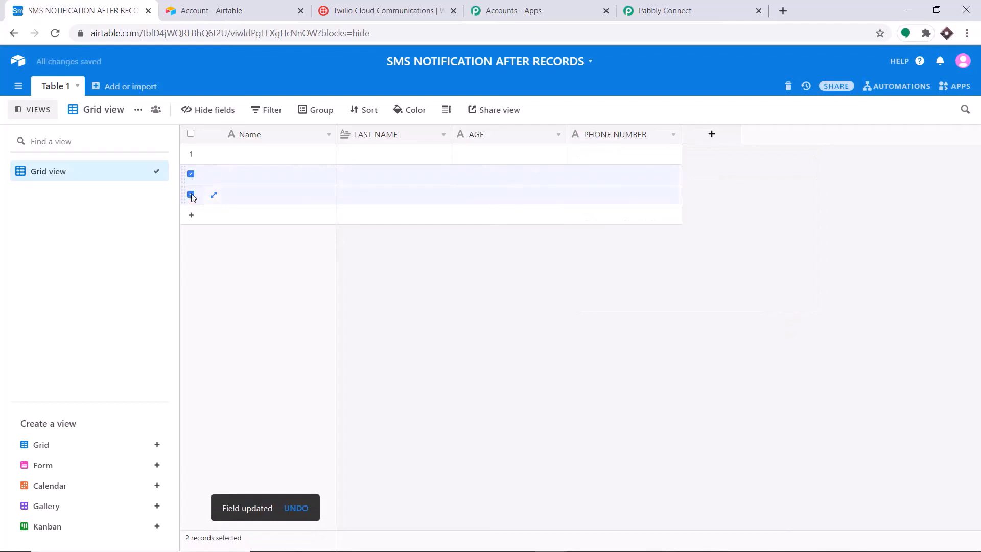
right_click(239, 198)
click(274, 226)
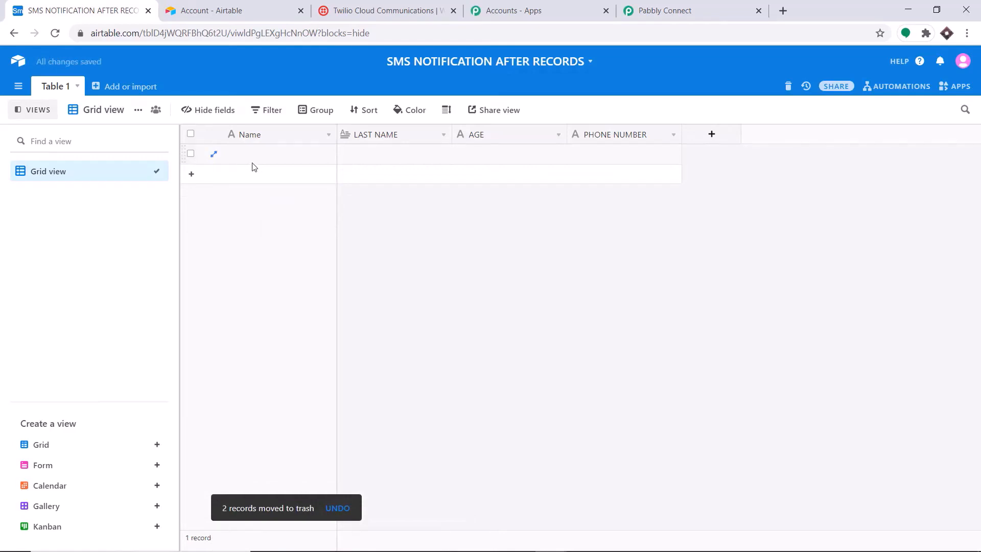
Refresh the Base list and select SMS NOTIFICATION AFTER RECORDS for the trigger
click(697, 7)
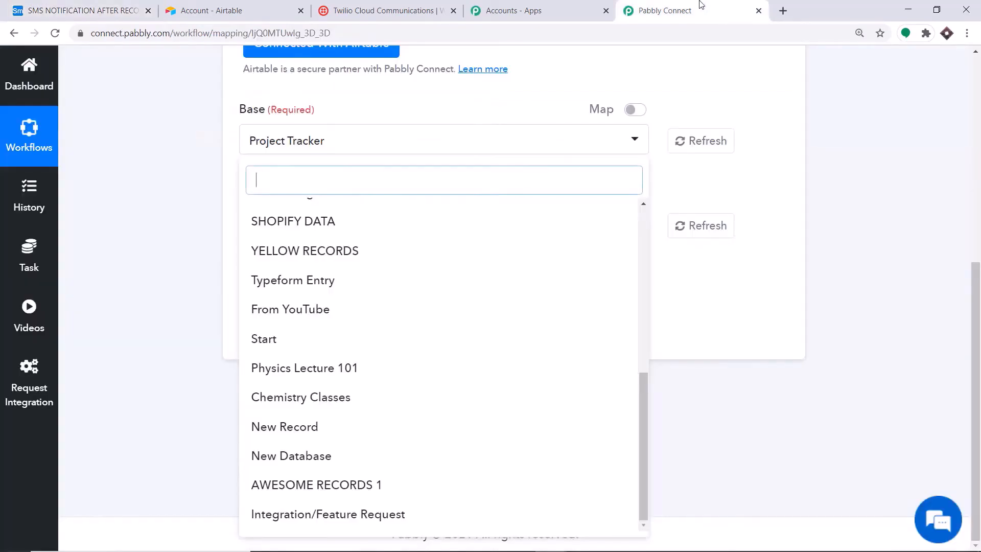
click(713, 156)
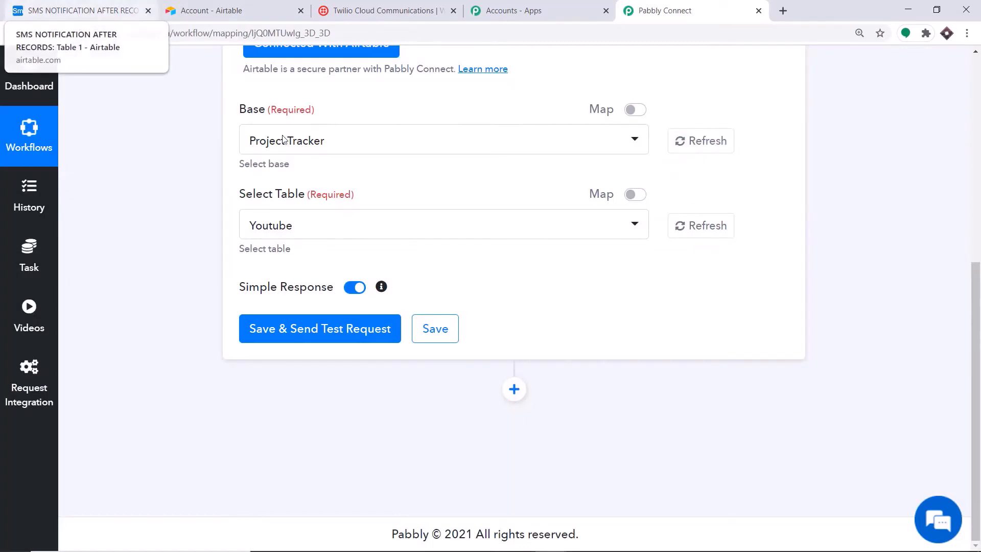
click(350, 153)
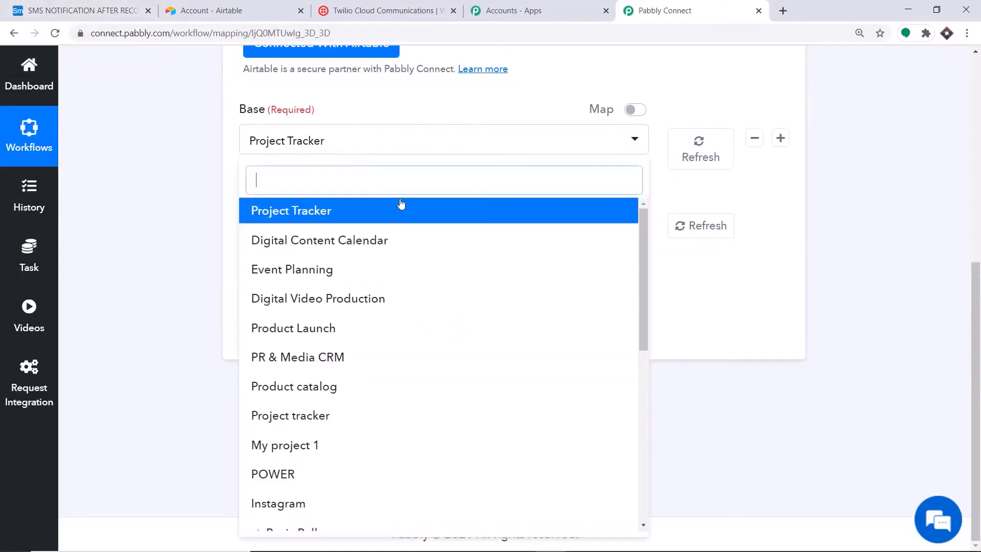
scroll(400, 278, down, 3)
scroll(401, 276, down, 5)
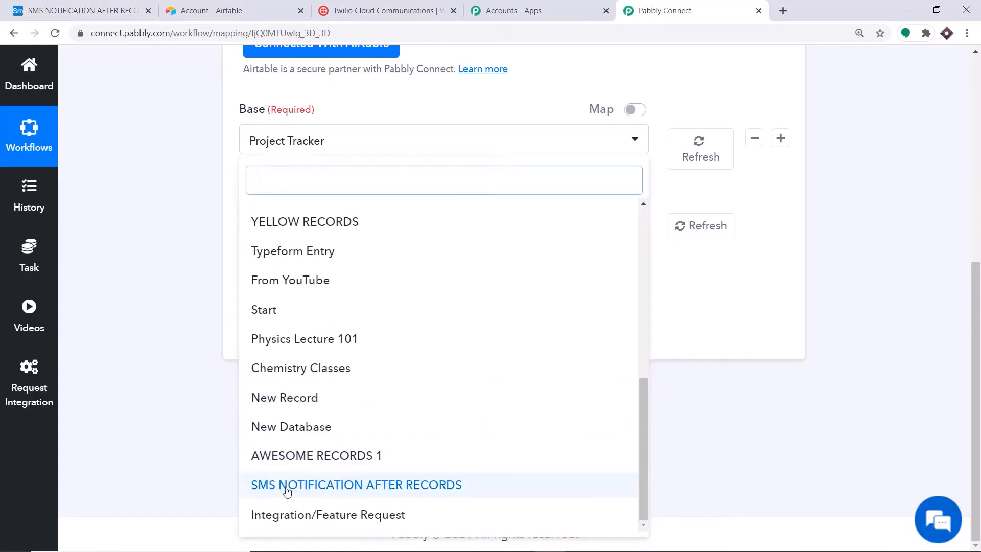
click(409, 496)
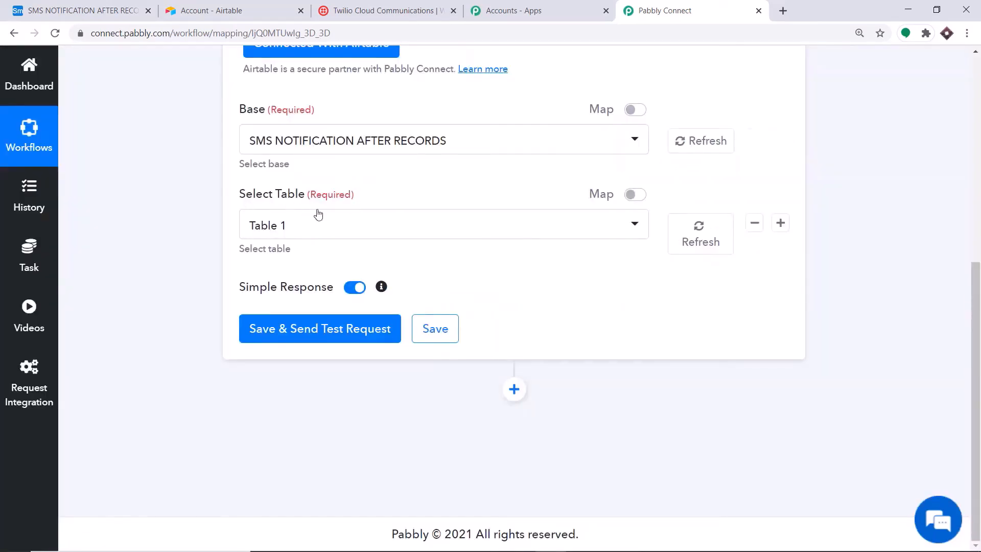
Choose Table 1 as the trigger table and send a test request
click(281, 229)
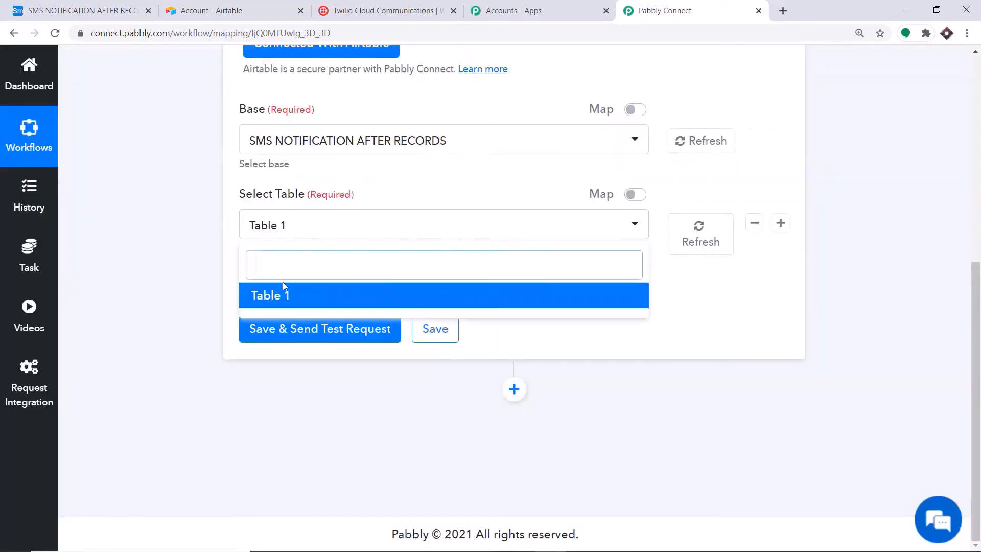
click(82, 10)
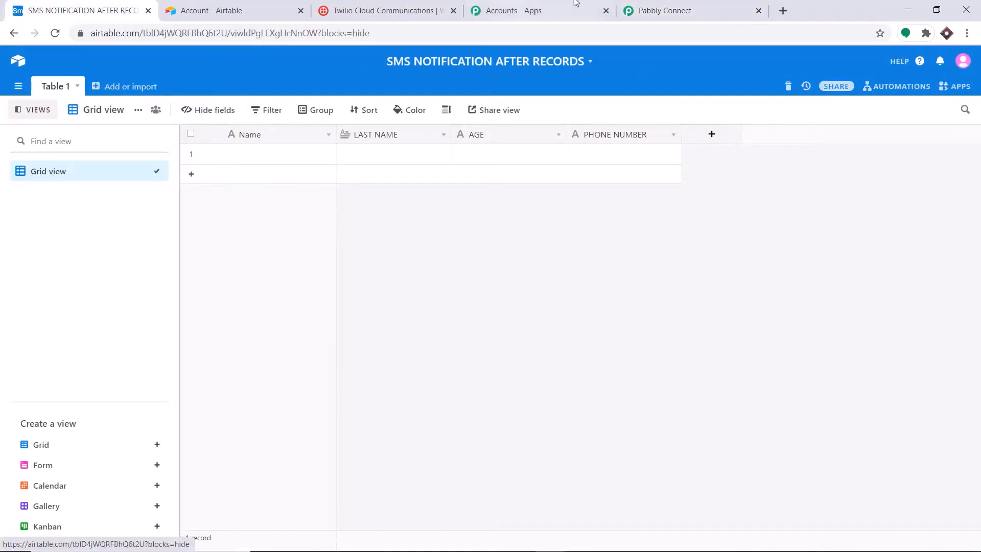
click(667, 10)
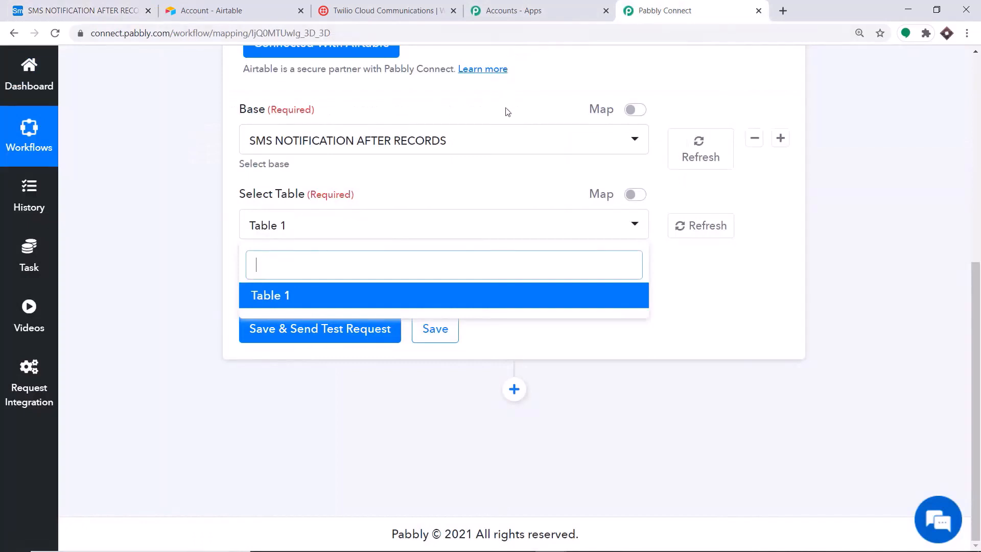
click(463, 98)
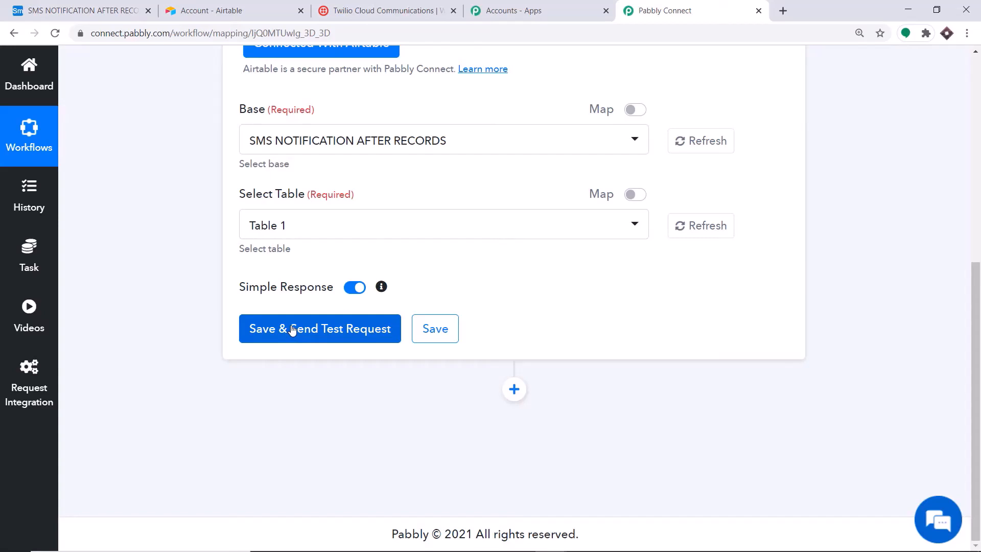
click(87, 8)
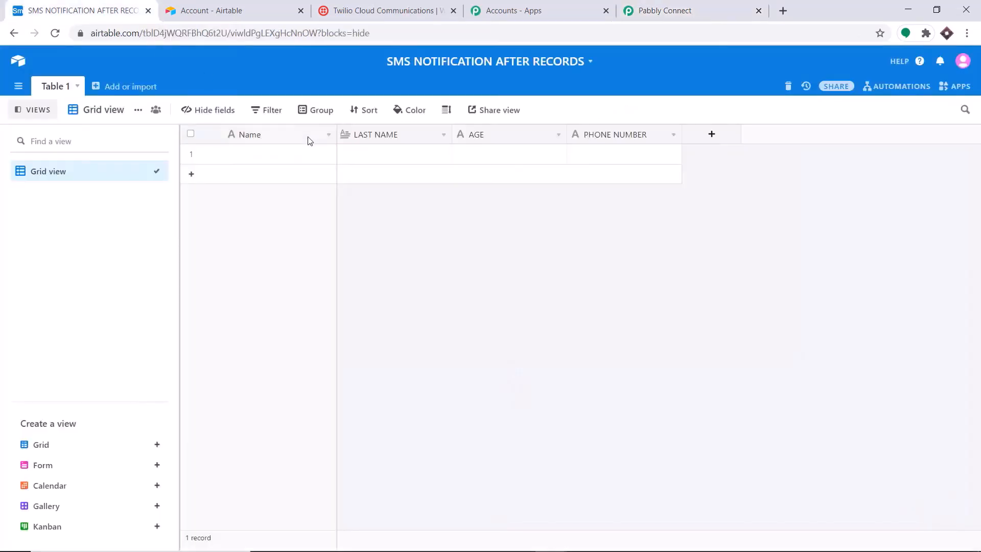
click(659, 8)
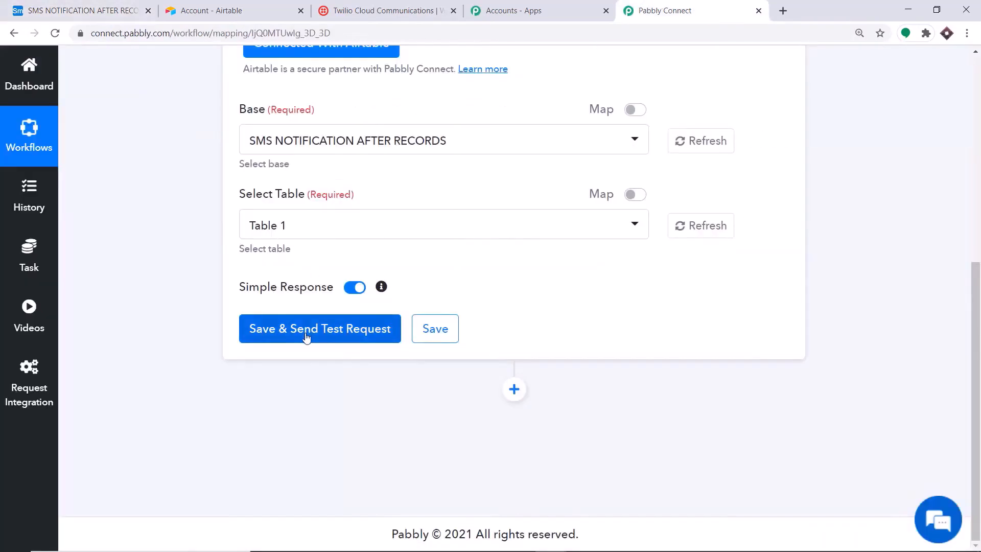
click(321, 328)
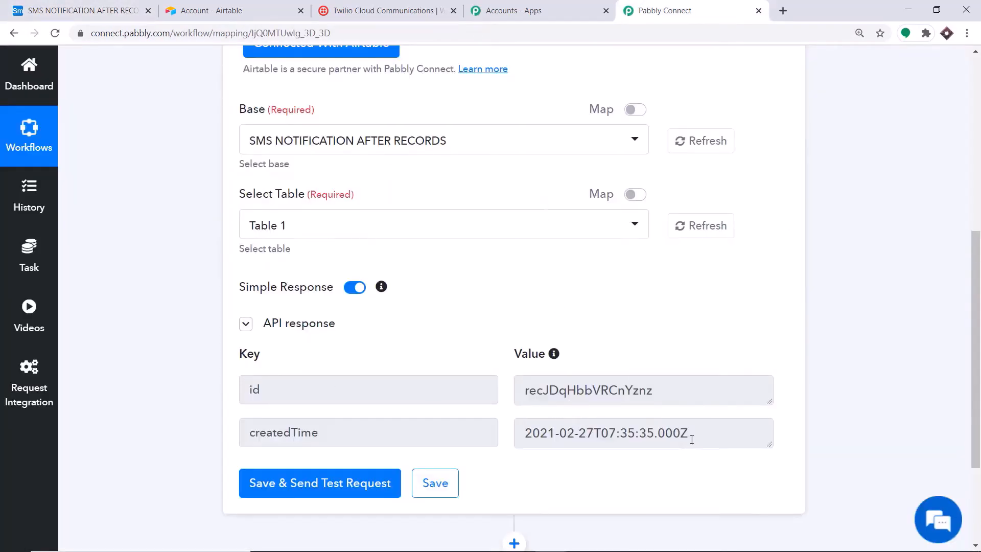
click(77, 10)
Enter the contact's first name, last name, AGE 60 and phone number in row 1
click(259, 165)
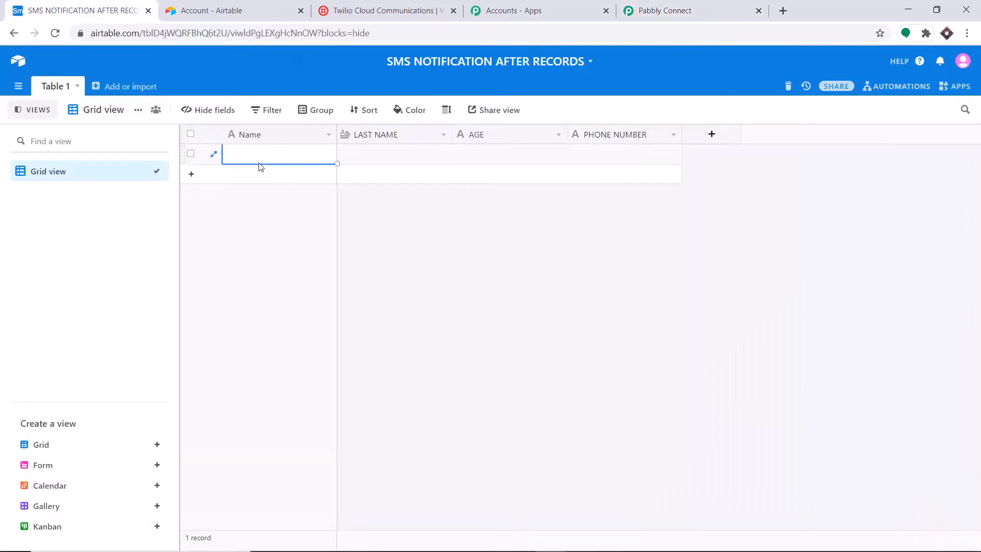
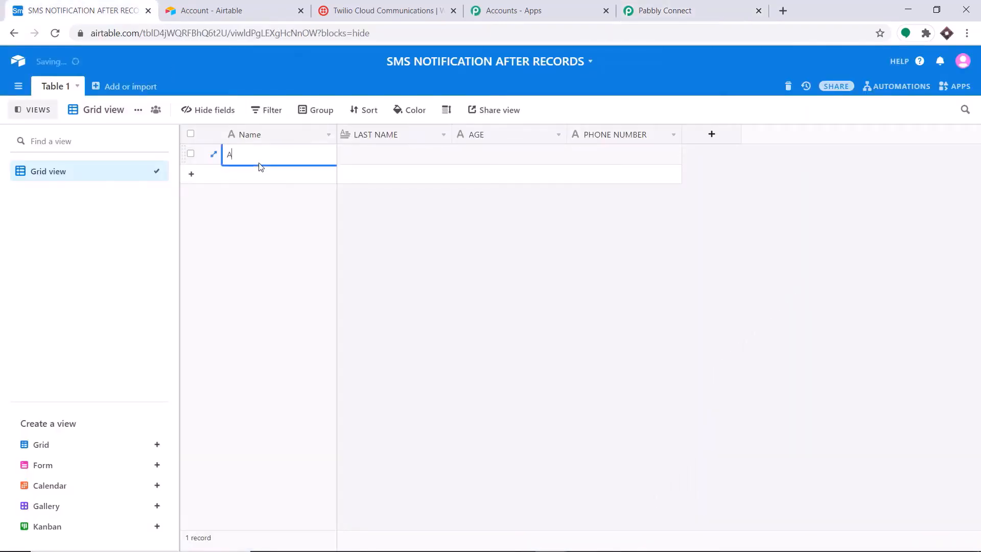
click(388, 155)
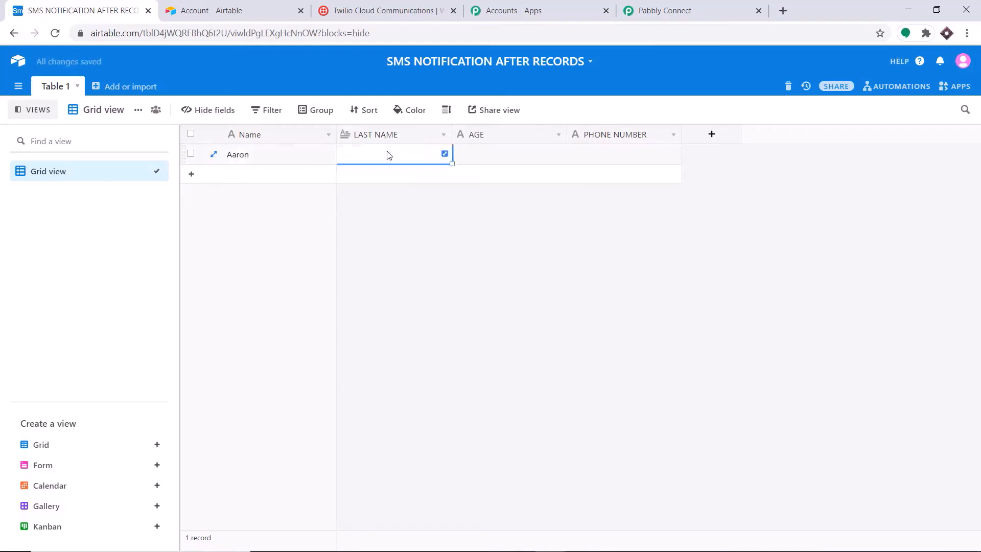
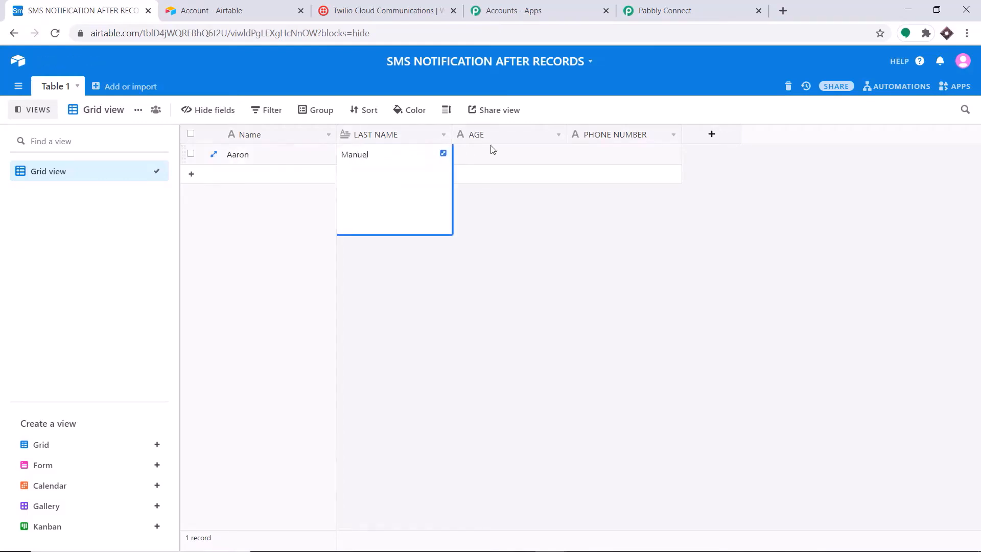
click(496, 152)
text(3)
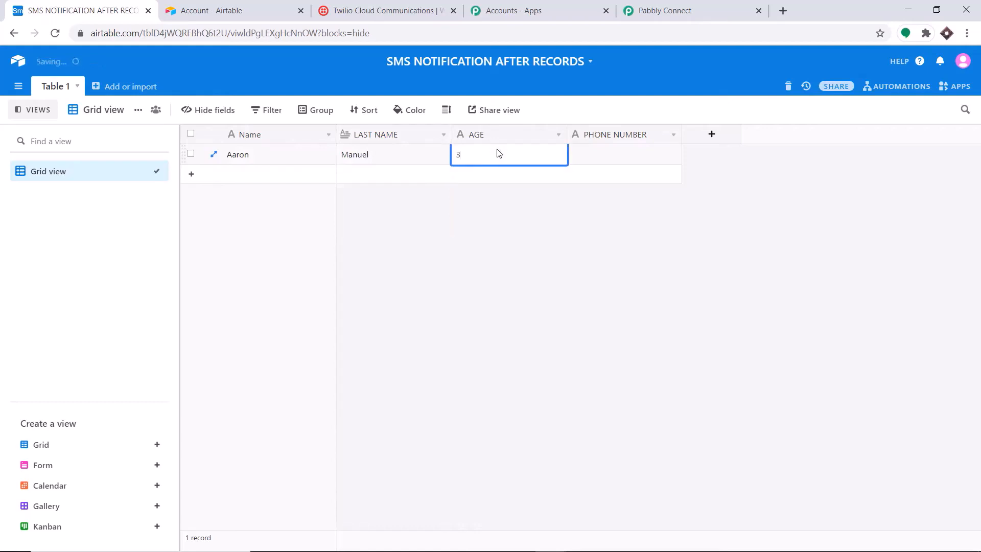
key(BackSpace)
text(60)
click(601, 159)
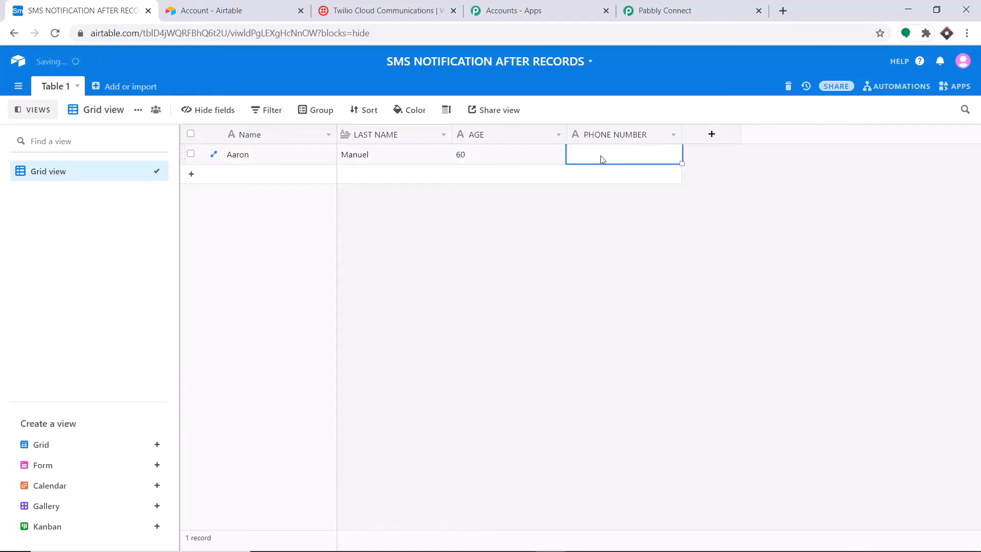
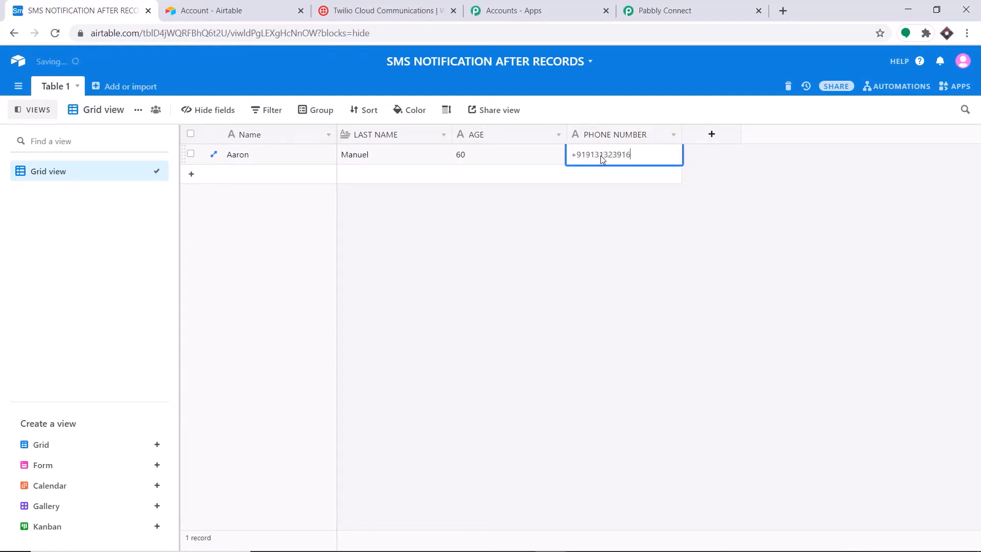
click(623, 280)
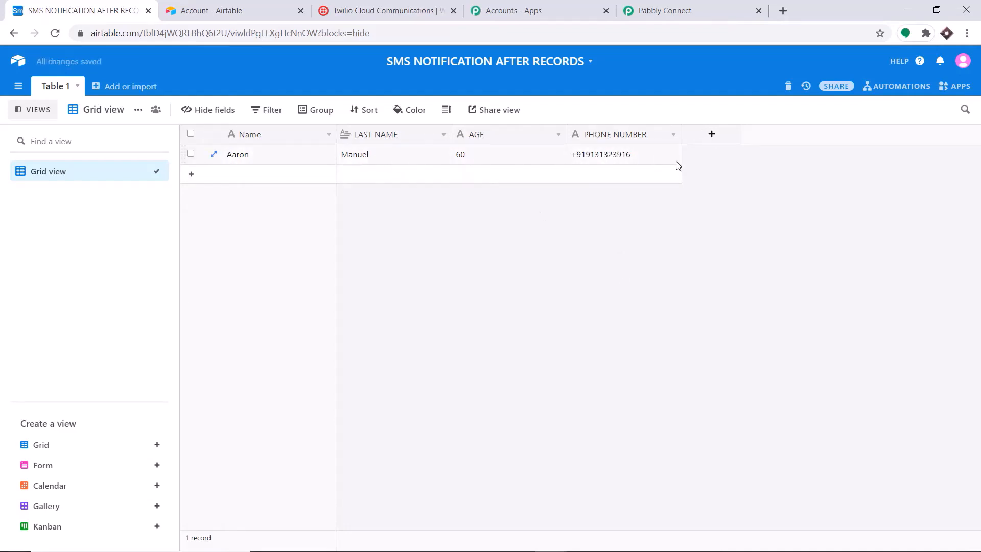
click(664, 11)
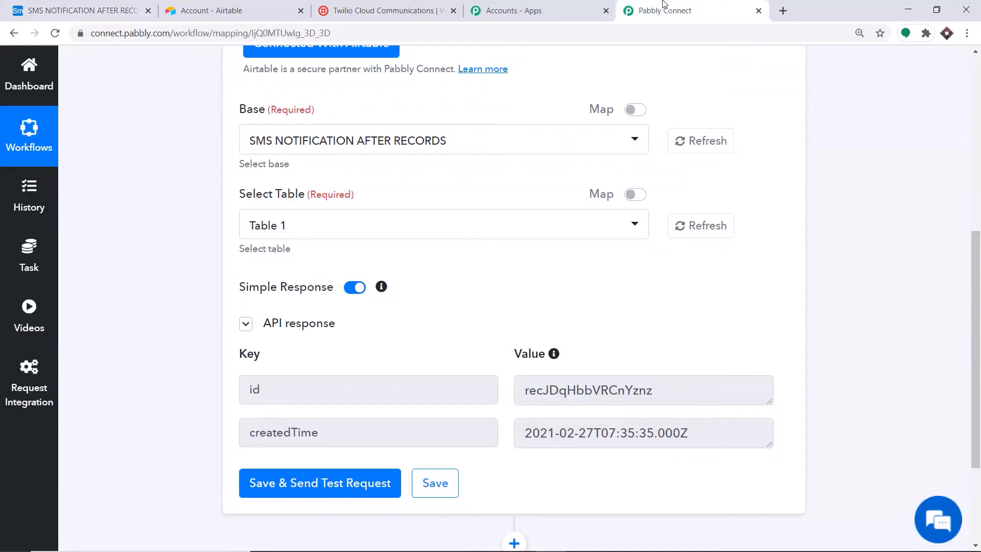
Resend the test request to fetch the new record's name, age and phone, then add an action step
click(277, 488)
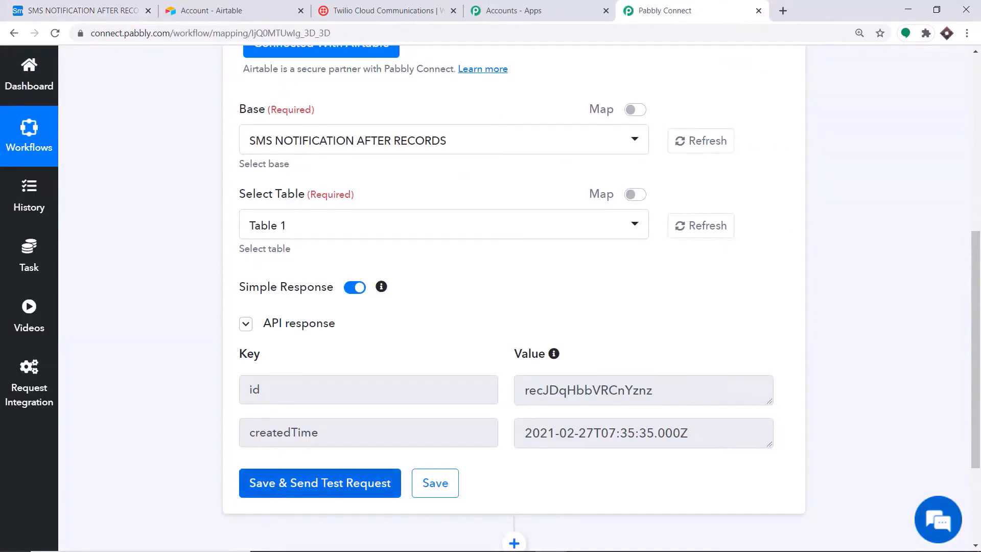
click(128, 9)
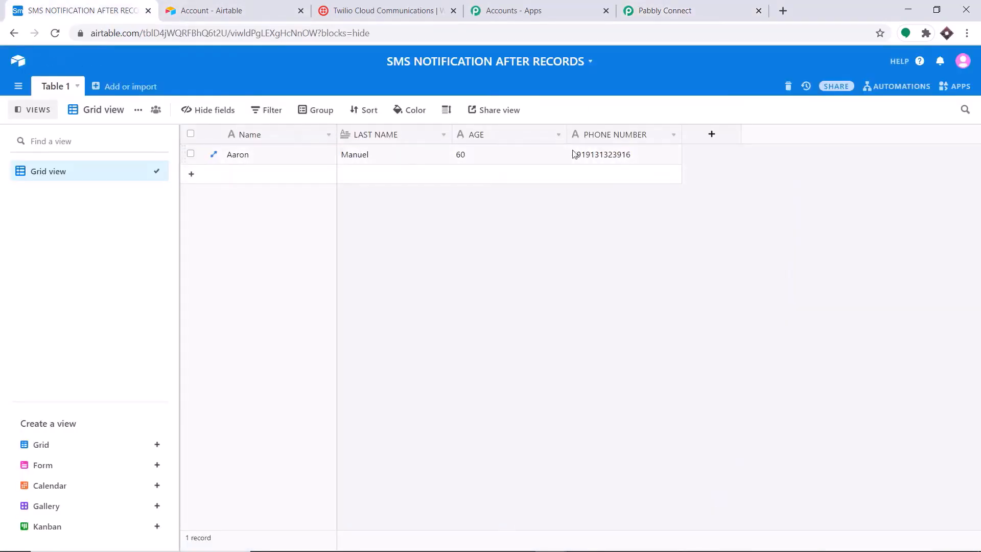
click(665, 10)
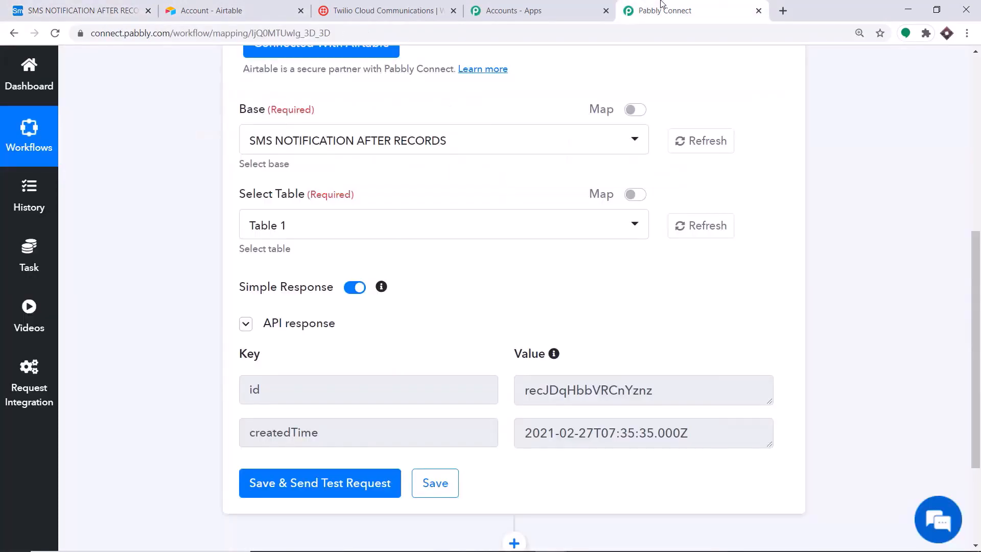
click(281, 484)
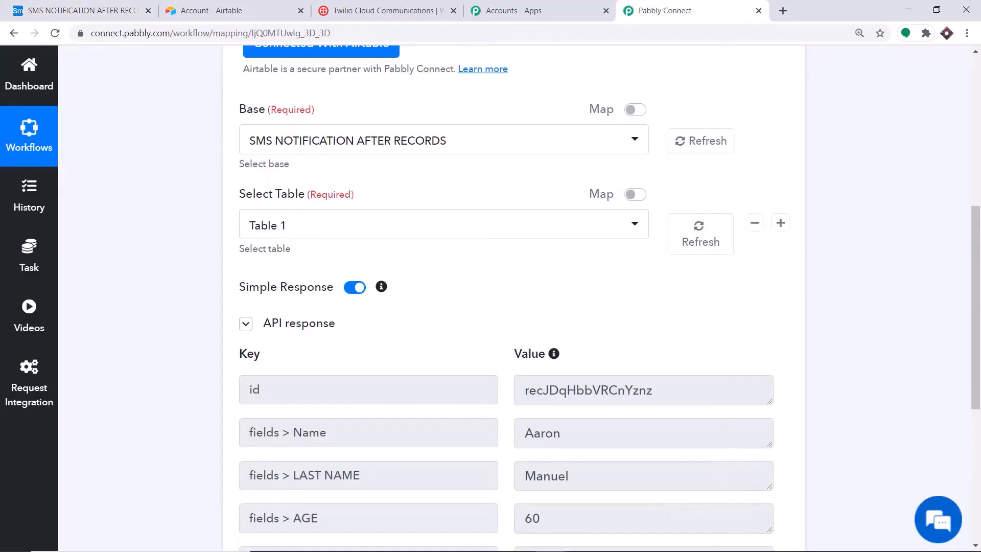
scroll(716, 220, down, 5)
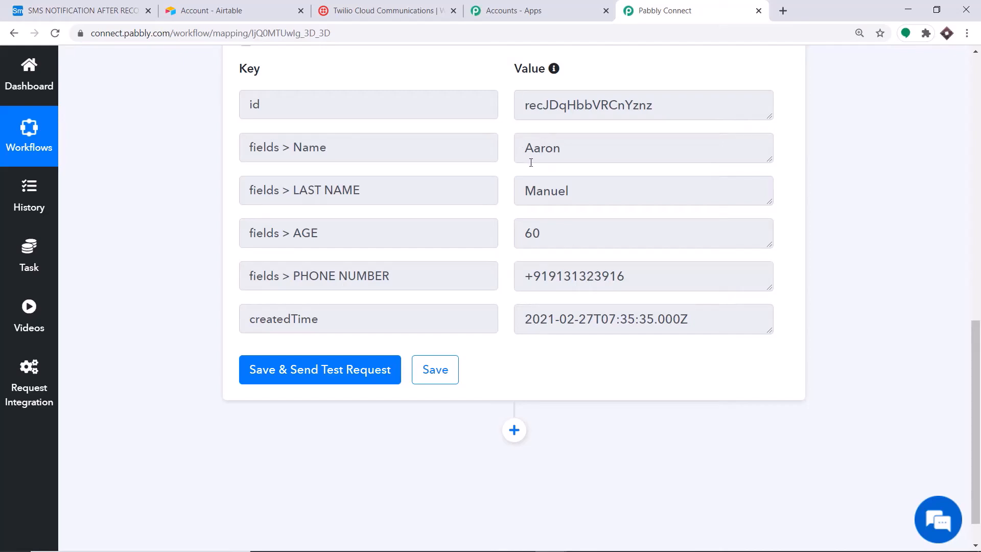
scroll(536, 166, down, 2)
click(514, 389)
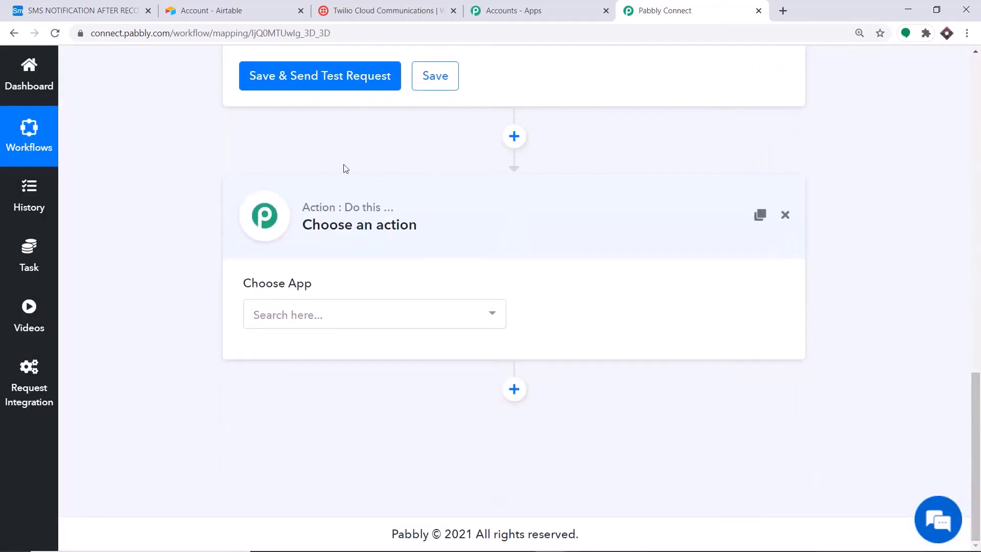
Add a Twilio action with the Send SMS Message event and start connecting a Twilio account
click(338, 313)
text(twilio)
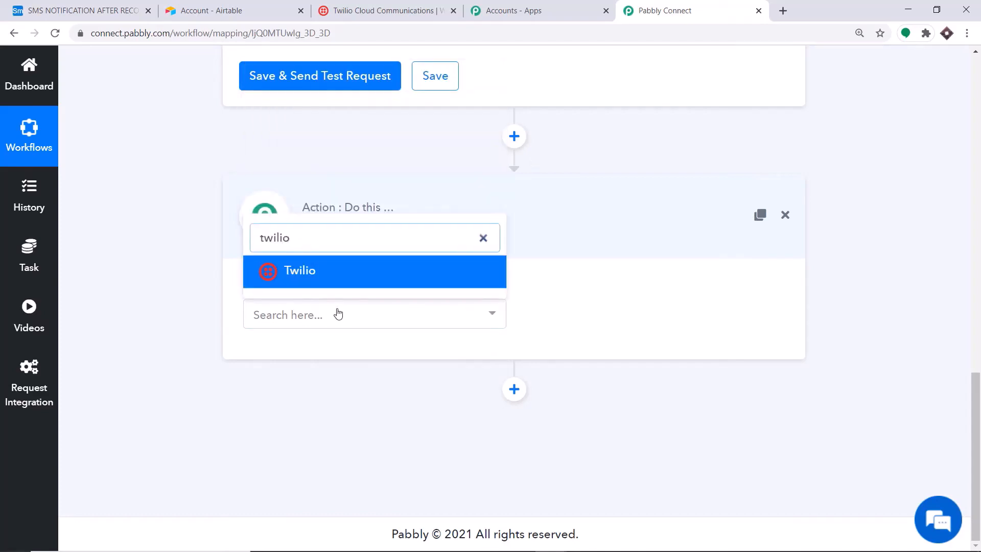
click(343, 276)
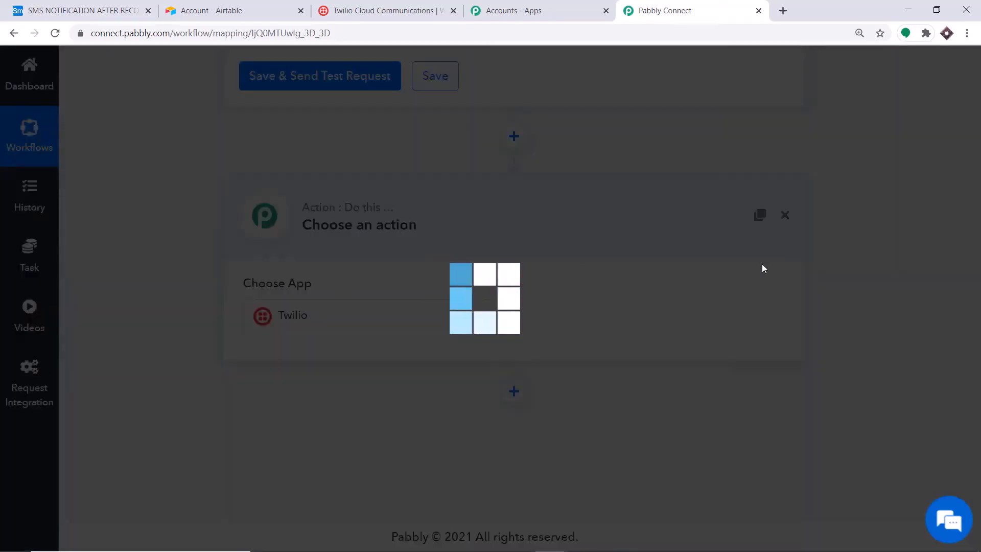
click(594, 313)
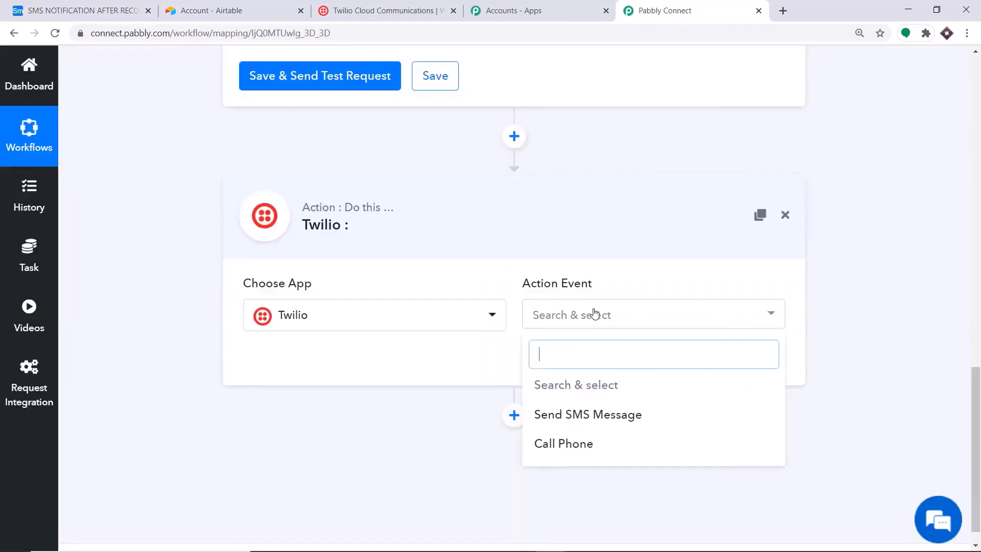
click(563, 420)
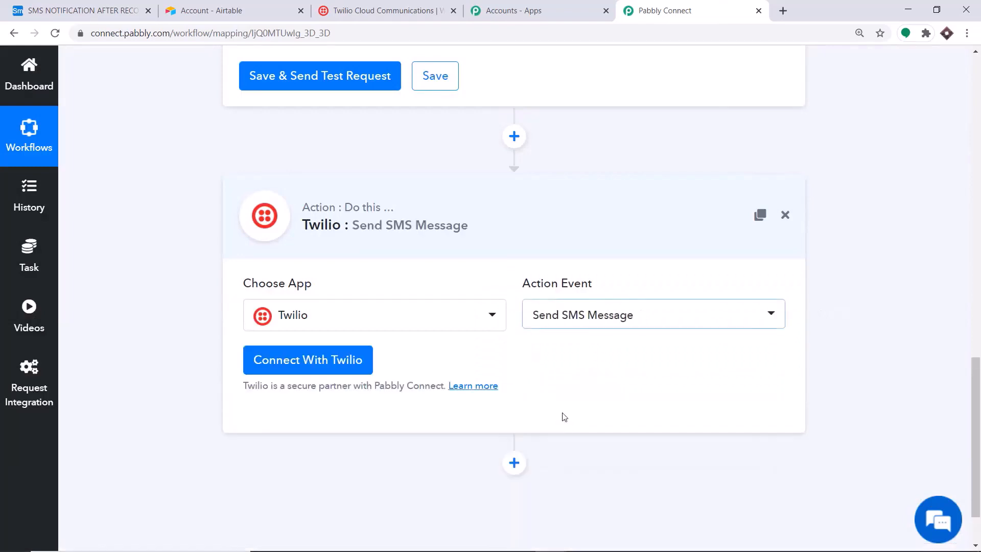
click(589, 318)
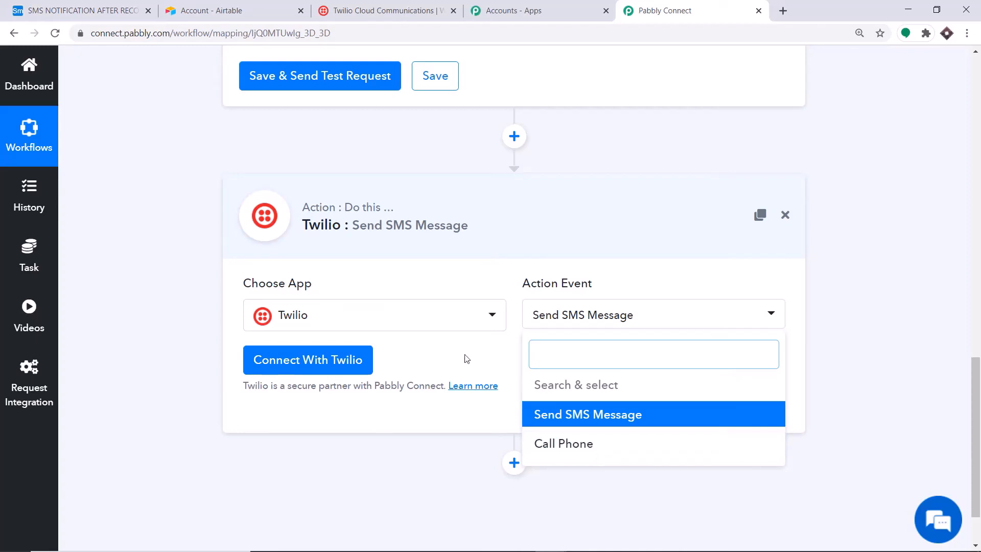
click(284, 359)
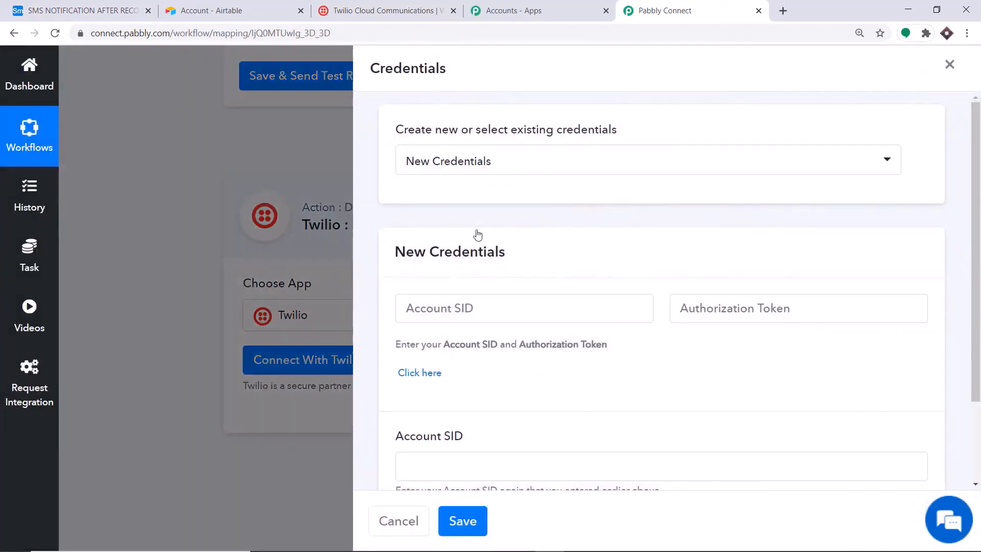
Scroll to the empty New Credentials fields, then switch to the Twilio Console
scroll(466, 235, down, 4)
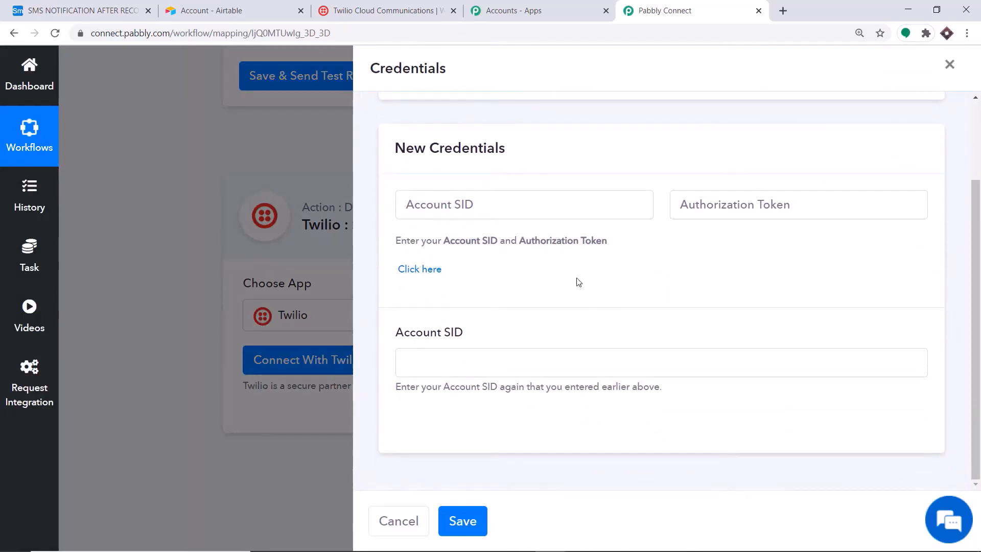
click(351, 8)
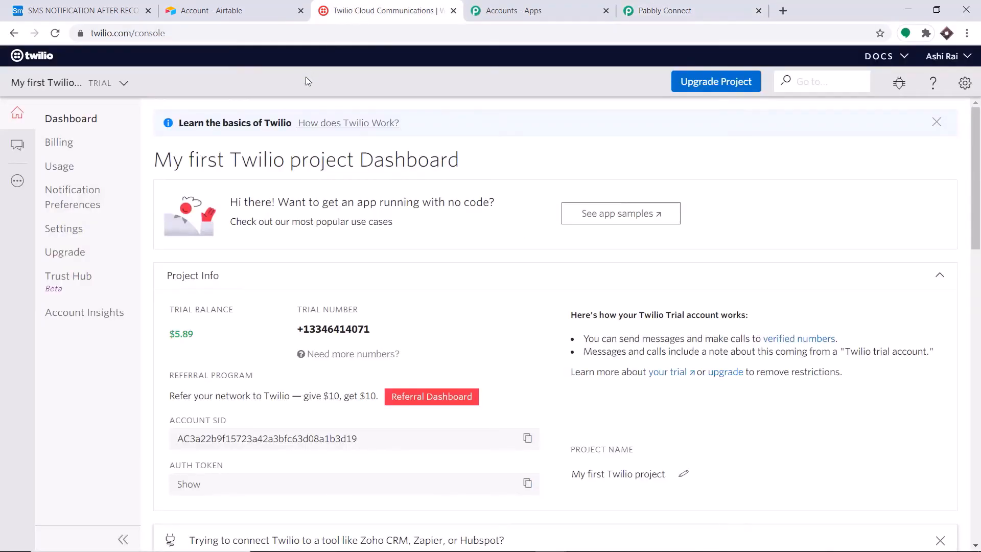
Copy the live Account SID from the Twilio project's general settings
click(966, 83)
click(904, 112)
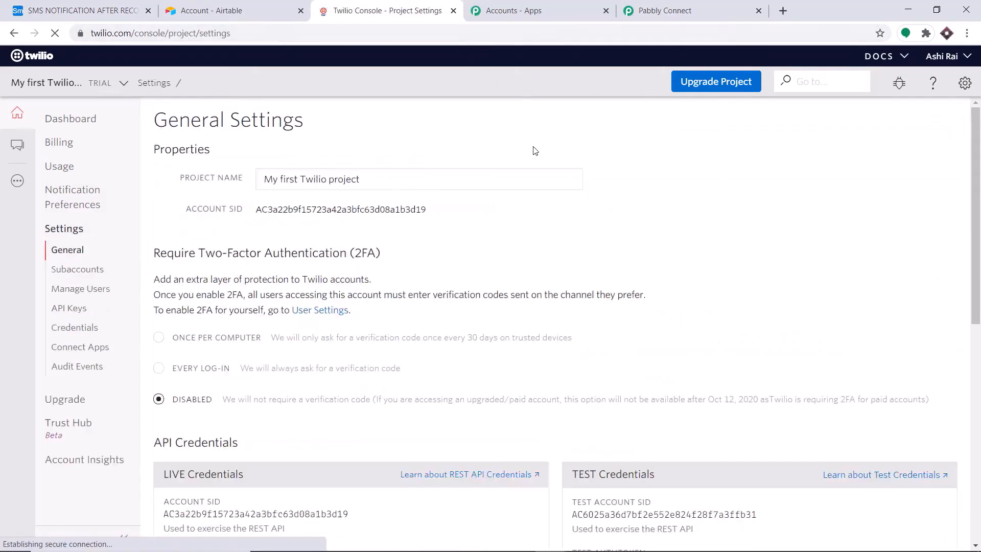
scroll(535, 151, down, 6)
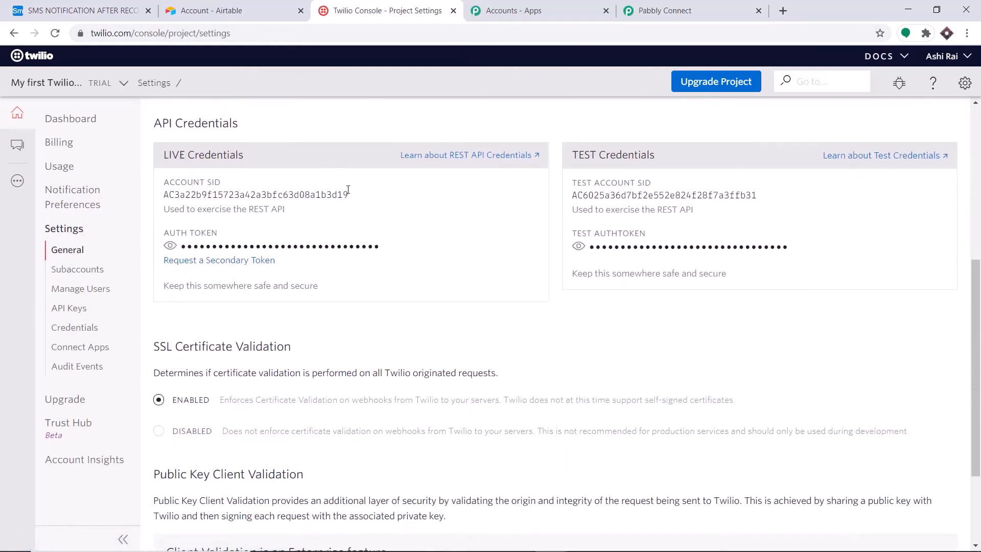
drag(348, 192, 162, 205)
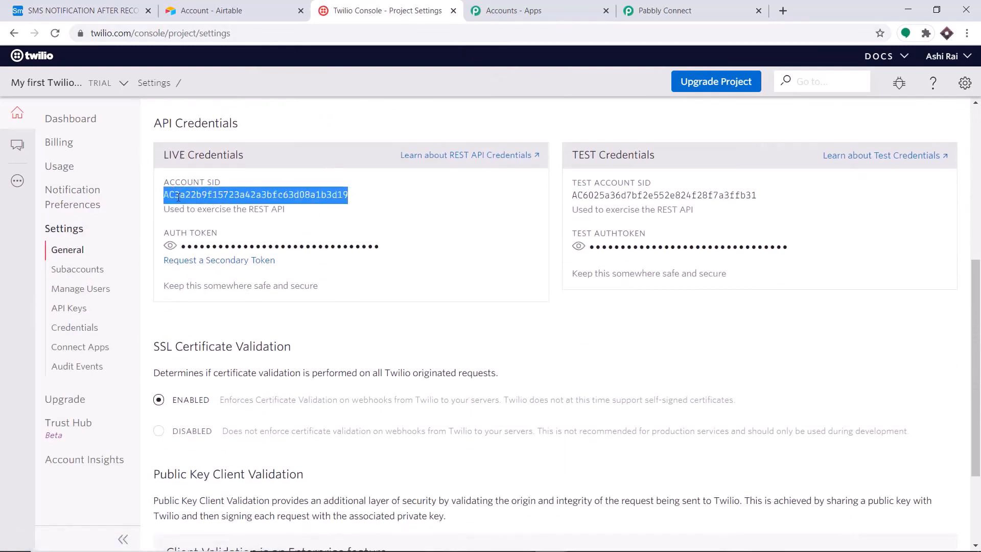
right_click(177, 198)
click(219, 210)
Paste the Account SID into both SID fields of the Pabbly Connect credentials form
click(664, 10)
click(442, 206)
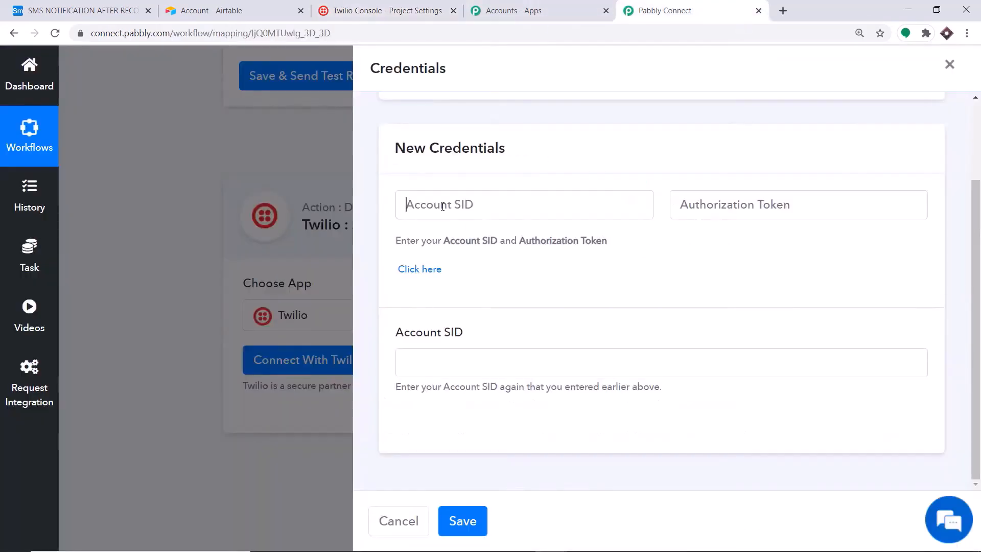
right_click(442, 206)
click(475, 309)
click(545, 154)
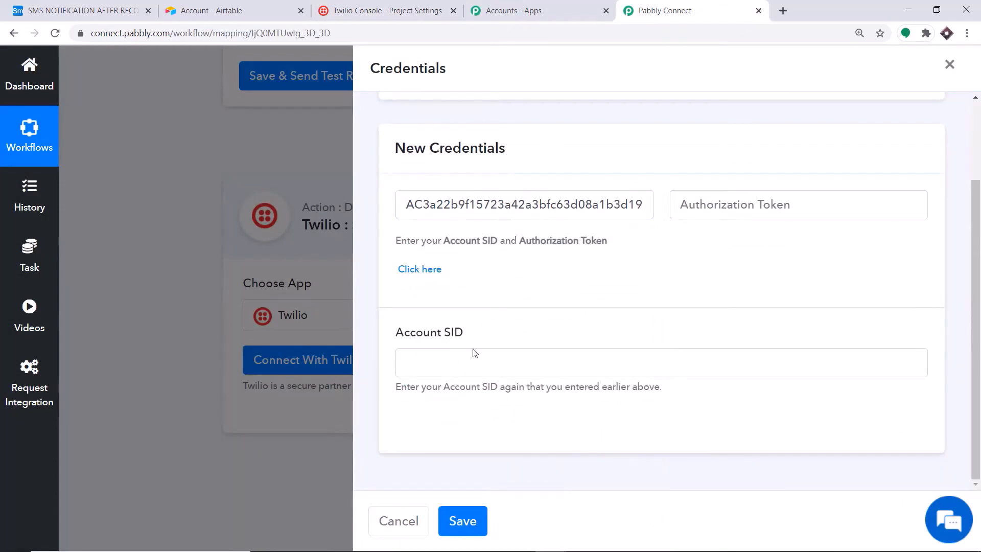
click(409, 362)
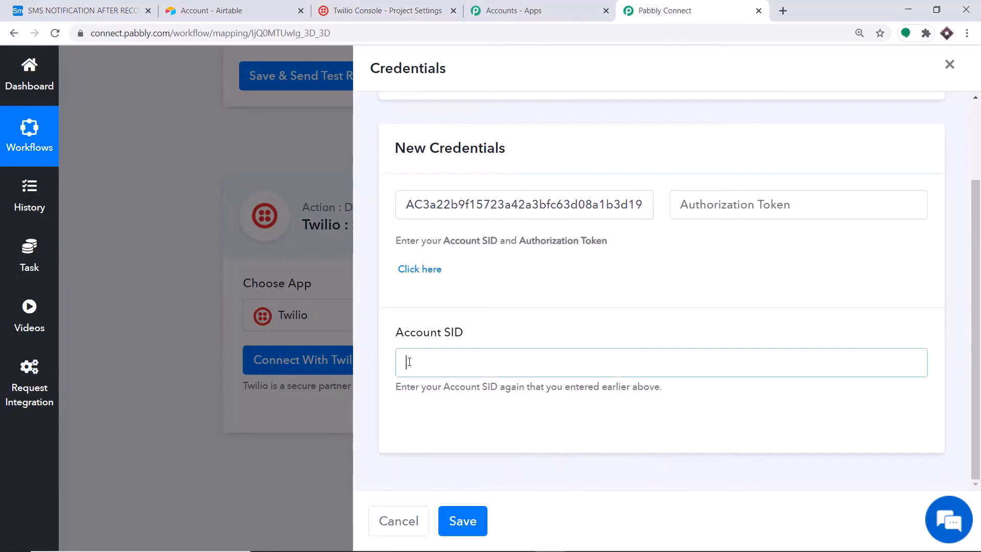
right_click(409, 362)
click(458, 259)
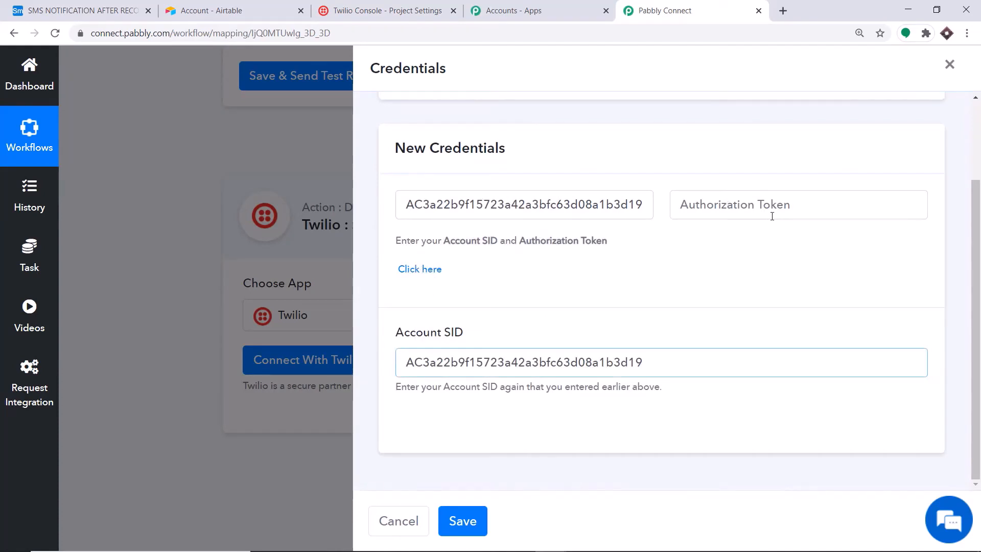
Reveal and copy the live Auth Token in Twilio, then return to Pabbly Connect
click(376, 10)
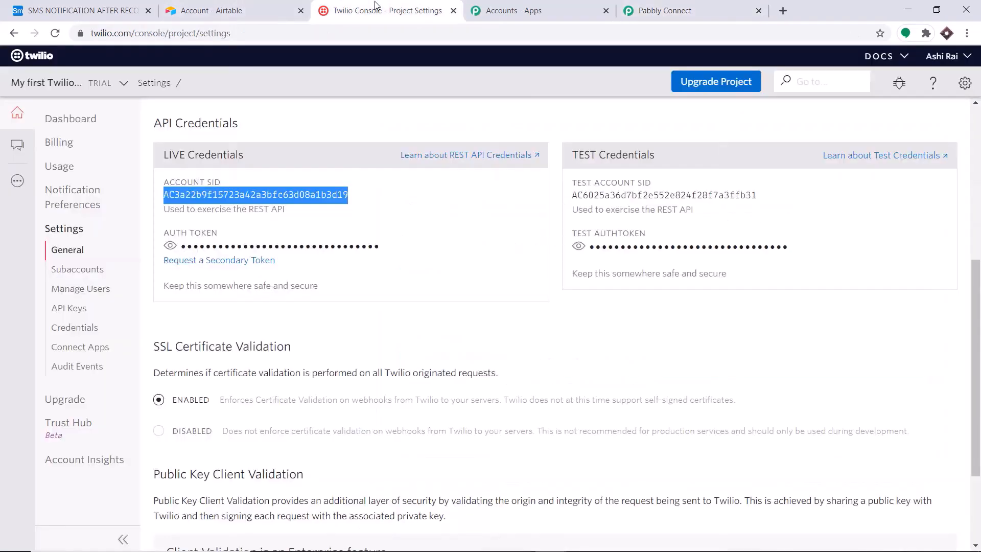
click(170, 246)
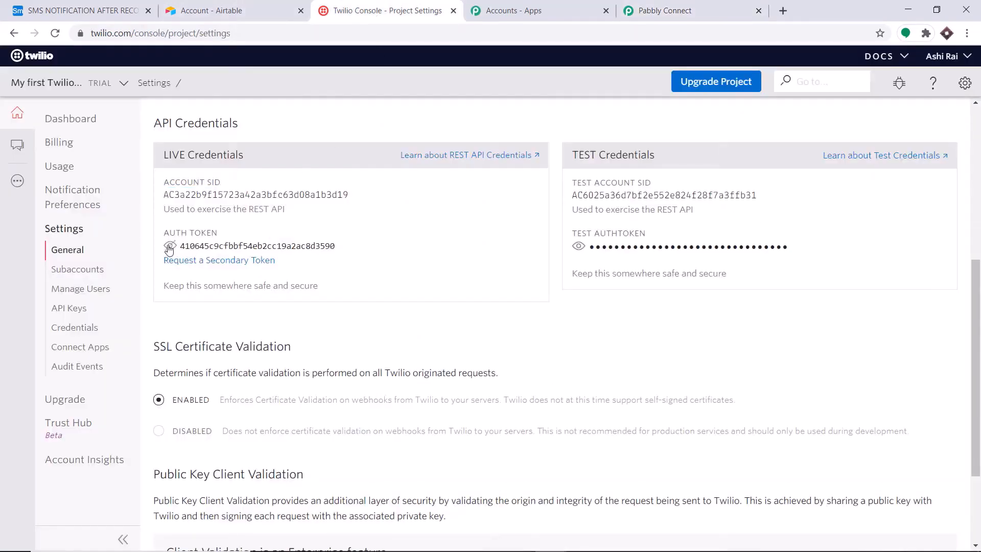
drag(337, 250, 181, 249)
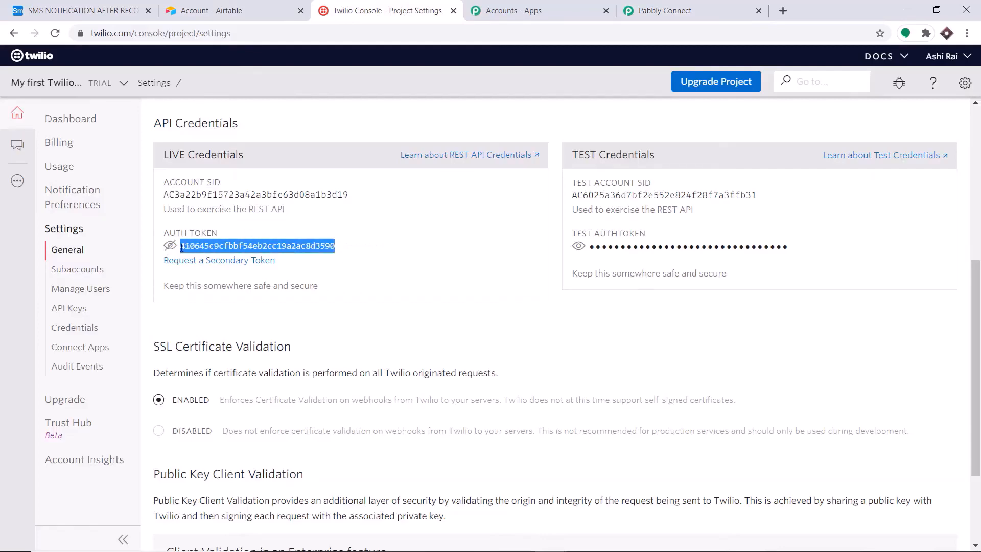
right_click(181, 249)
click(191, 256)
click(675, 10)
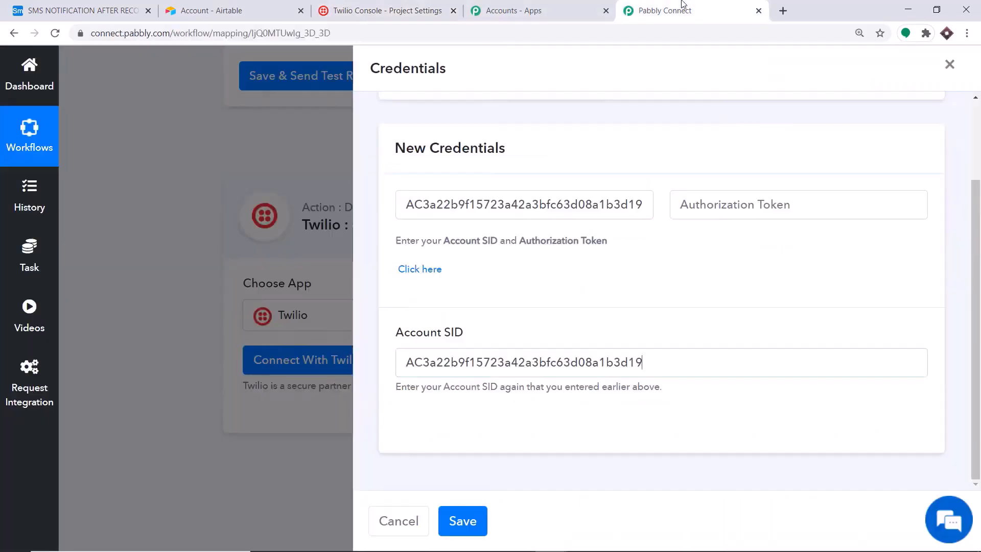
Paste the auth token into Authorization Token and save the Twilio credentials
click(694, 204)
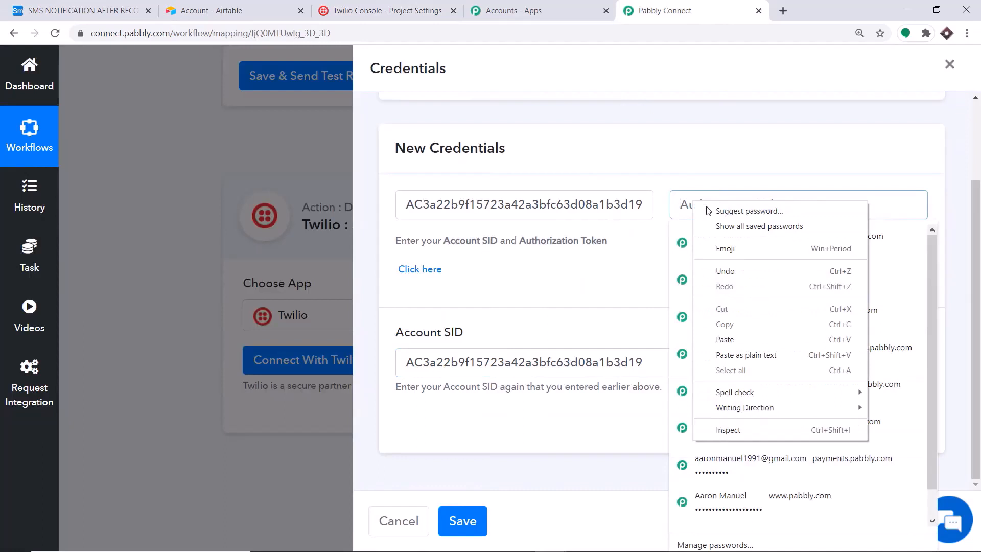
click(725, 339)
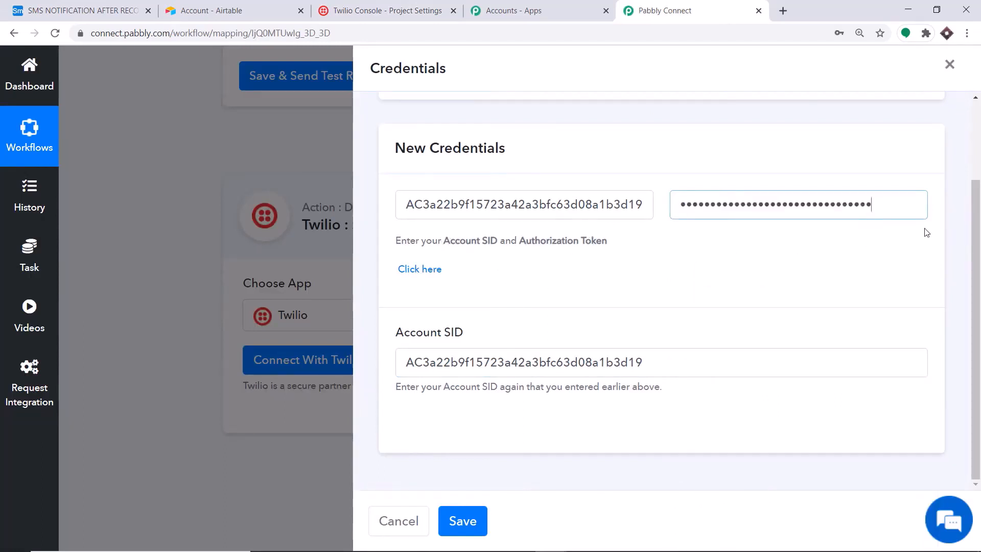
click(466, 527)
scroll(641, 259, down, 5)
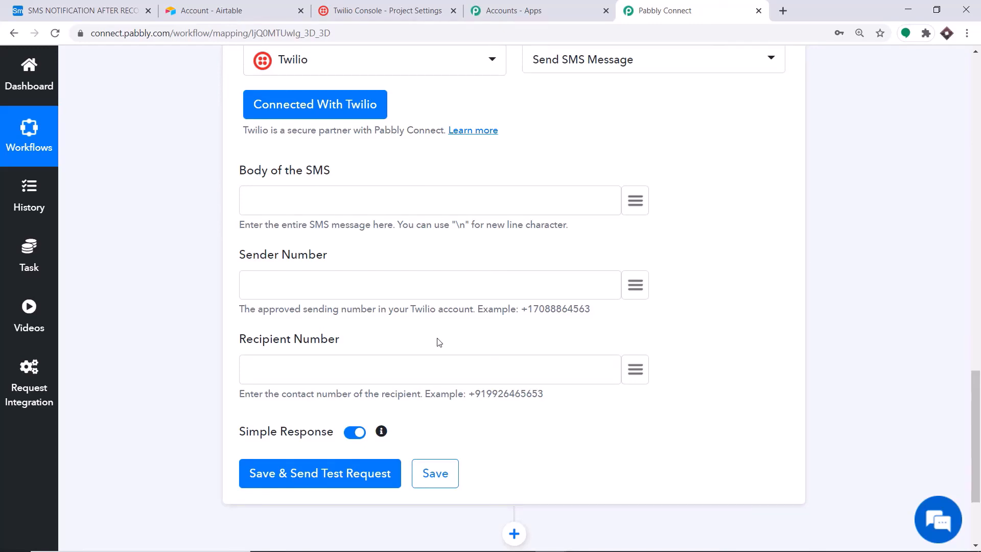
Start the SMS body with 'Thank You Mr/Ms' followed by the mapped Name and LAST NAME
click(262, 201)
text(You Mr/Ms)
click(635, 200)
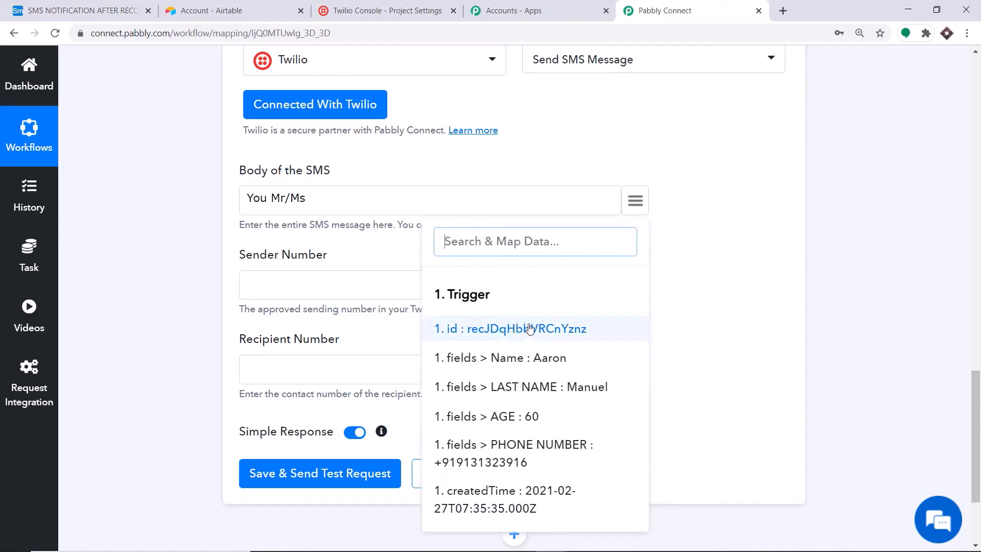
click(522, 368)
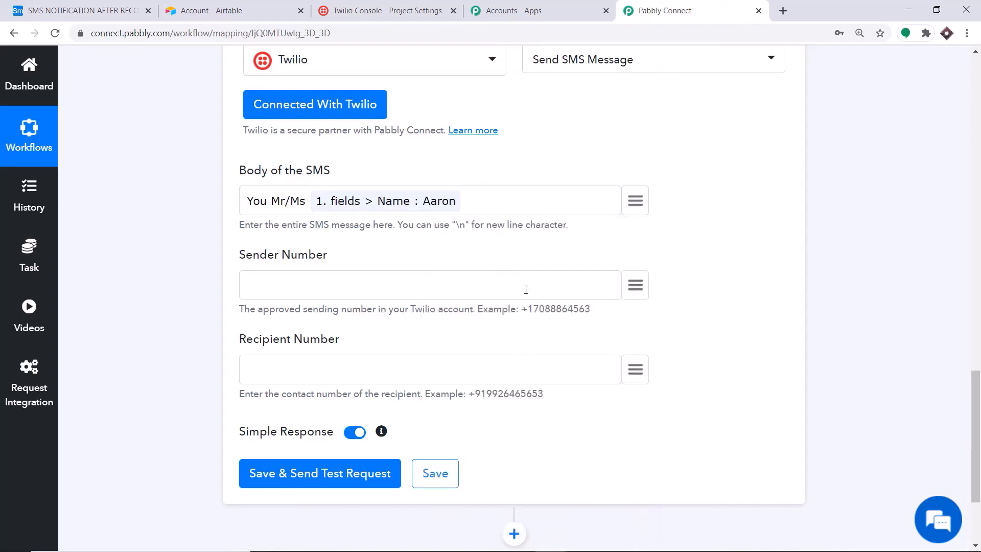
click(635, 201)
click(549, 397)
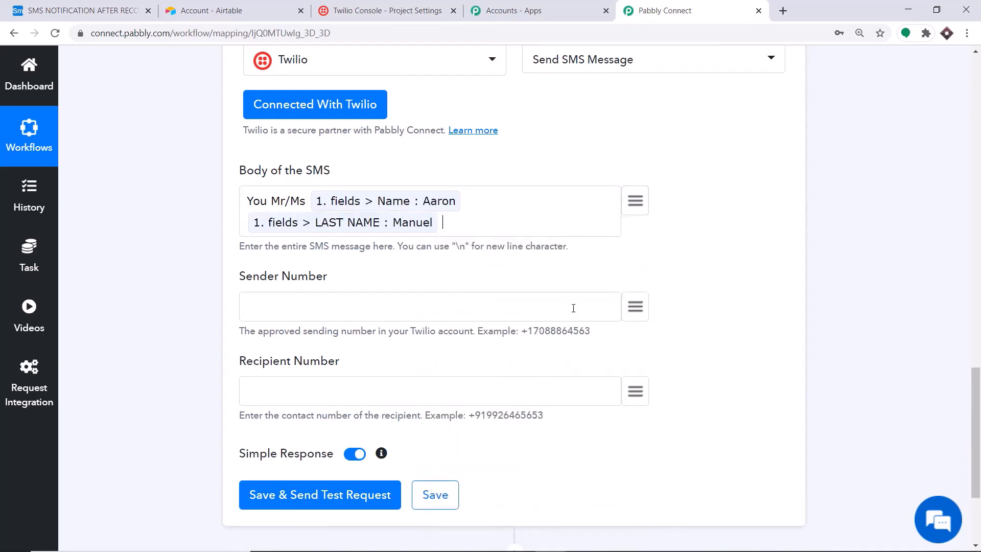
Continue the body with 'of age', the mapped AGE, and 'has been added as a record in my database'
text(has bee)
key(BackSpace)
key(BackSpace)
key(BackSpace)
key(BackSpace)
key(BackSpace)
key(BackSpace)
key(BackSpace)
text(of age)
click(636, 201)
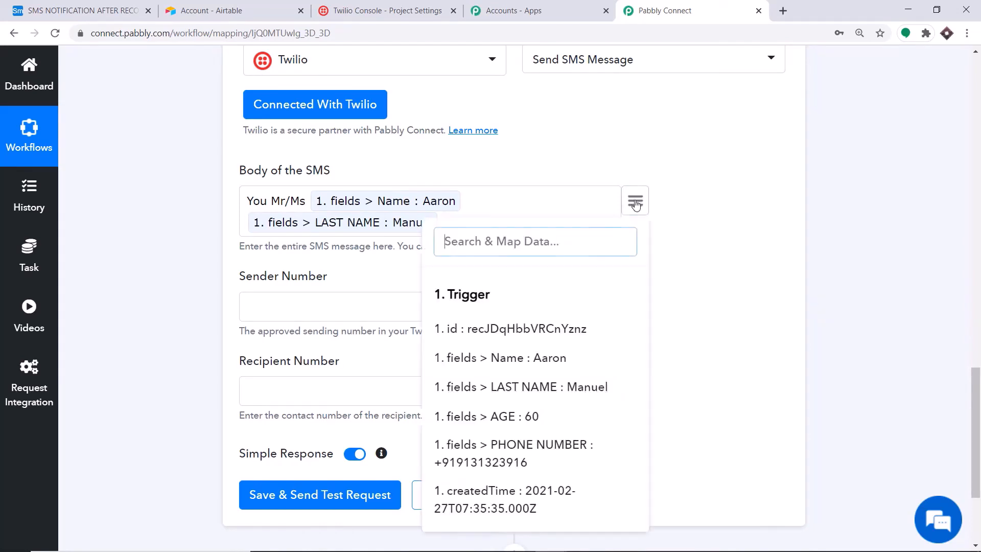
click(545, 424)
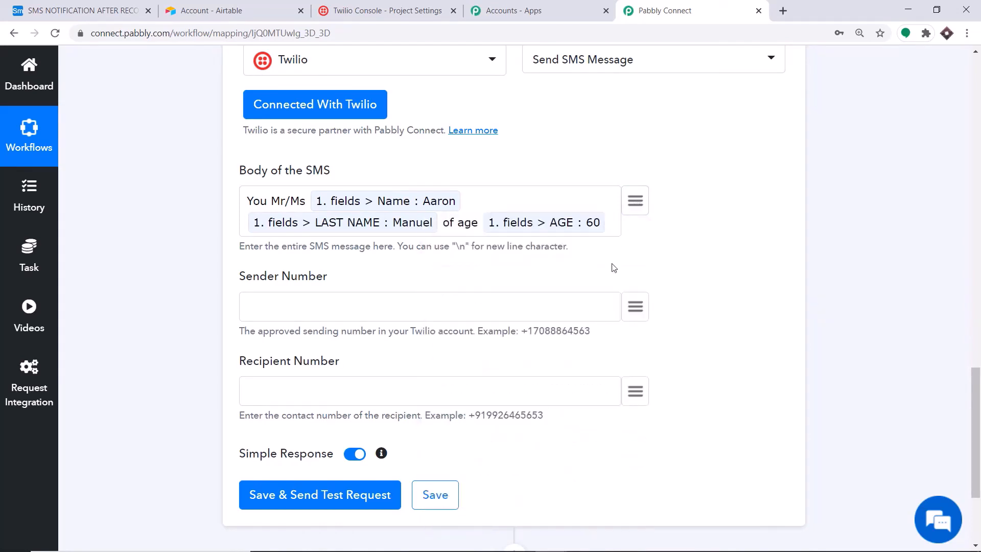
text(has been)
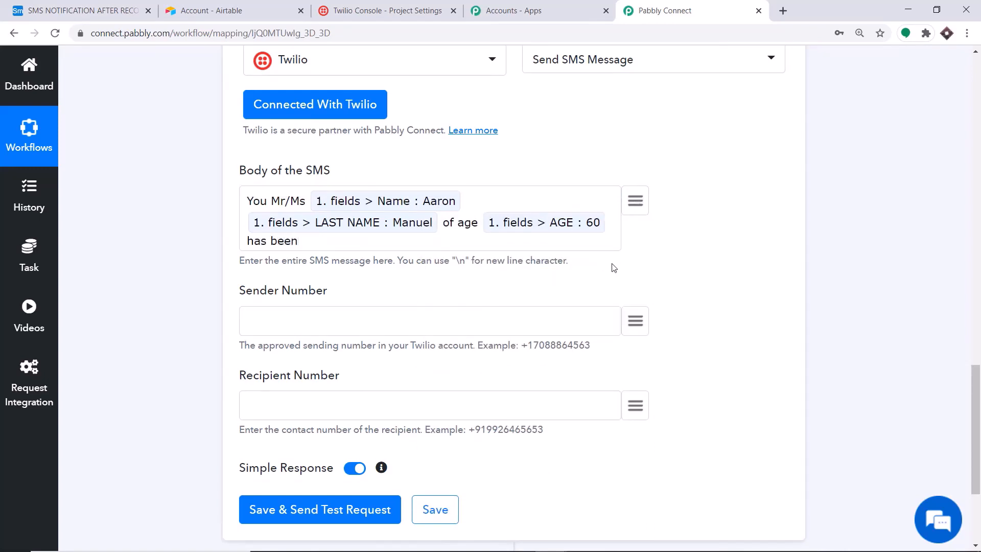
text( added as a record in )
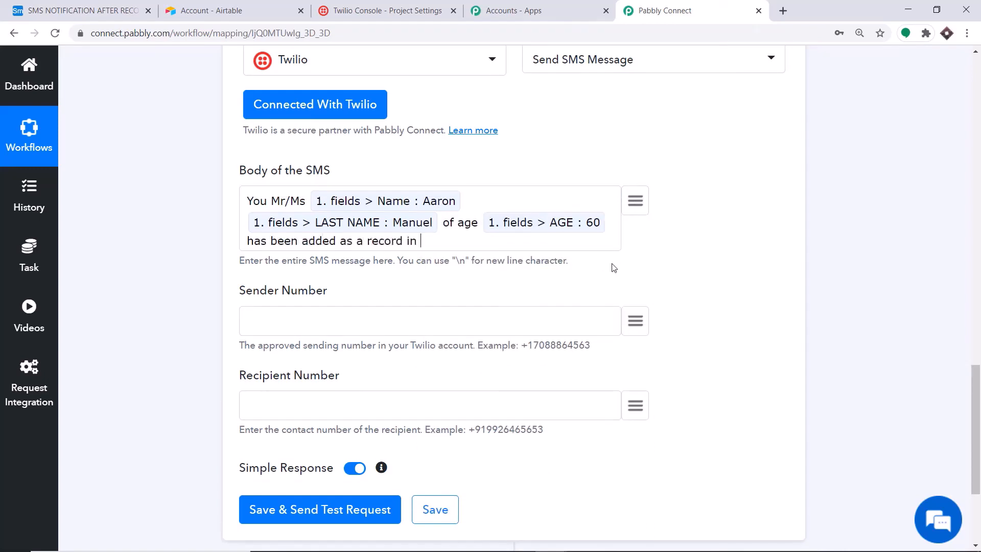
text(my database)
scroll(301, 286, down, 1)
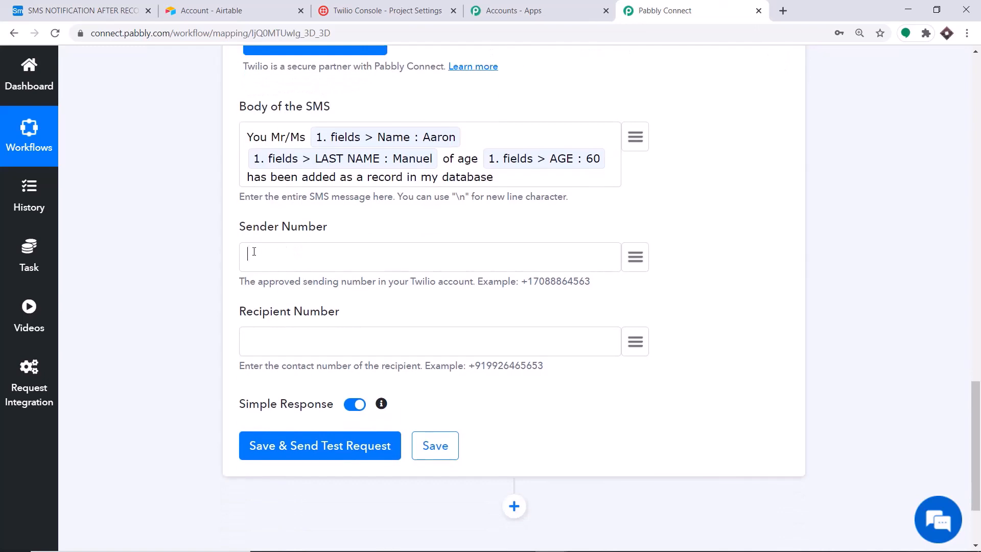
Paste the Twilio number as Sender Number and map Recipient Number to PHONE NUMBER
key(ctrl+v)
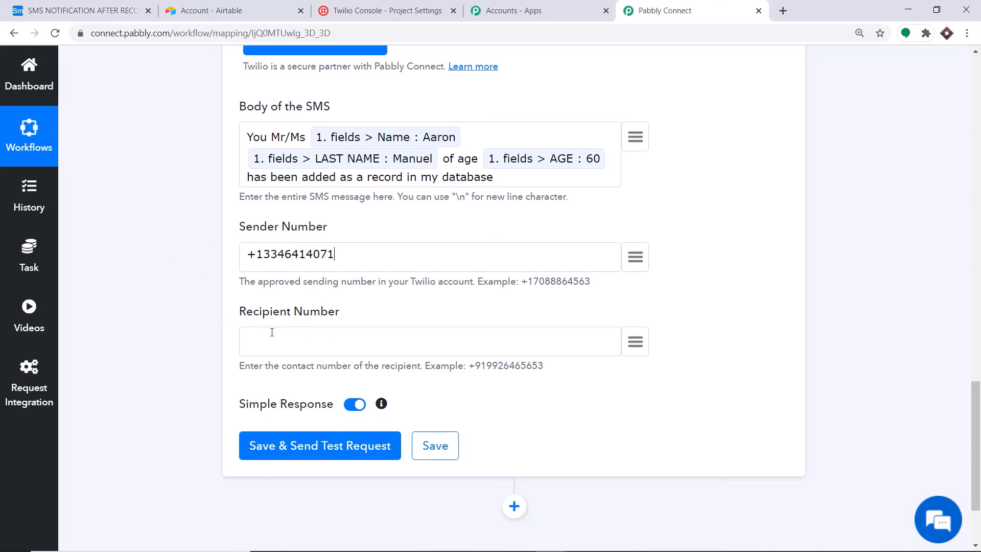
click(635, 342)
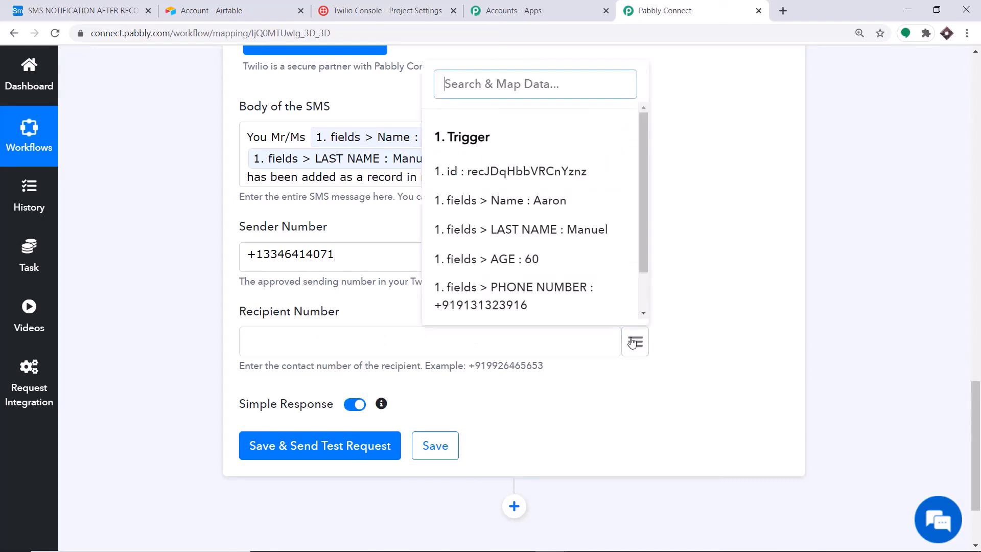
click(542, 310)
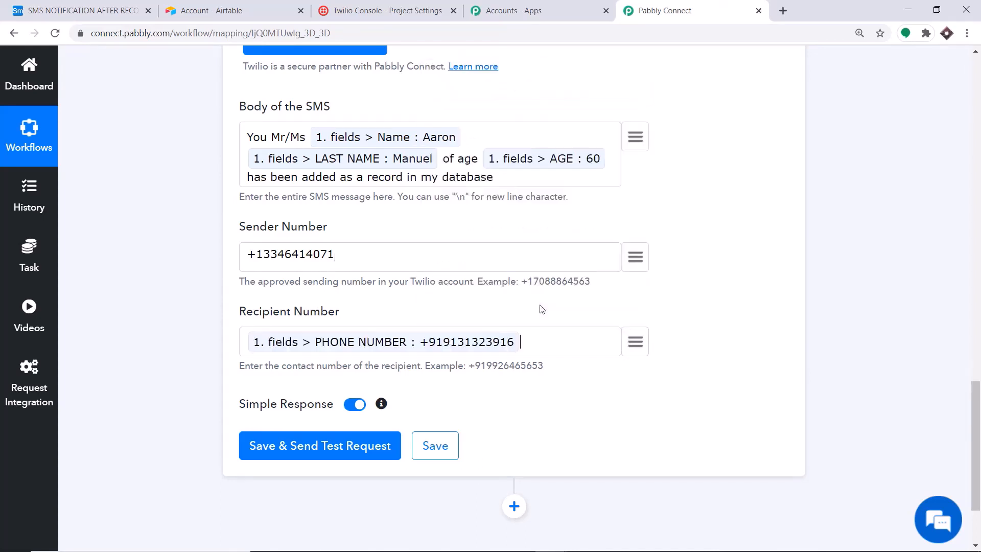
scroll(424, 212, down, 2)
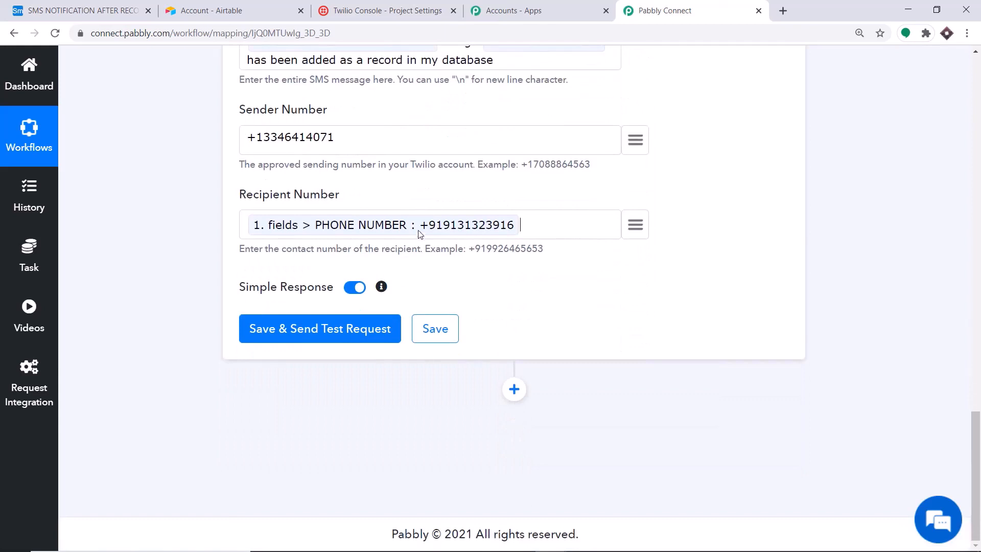
Save the Twilio step, send a test SMS, and review the API response
click(319, 337)
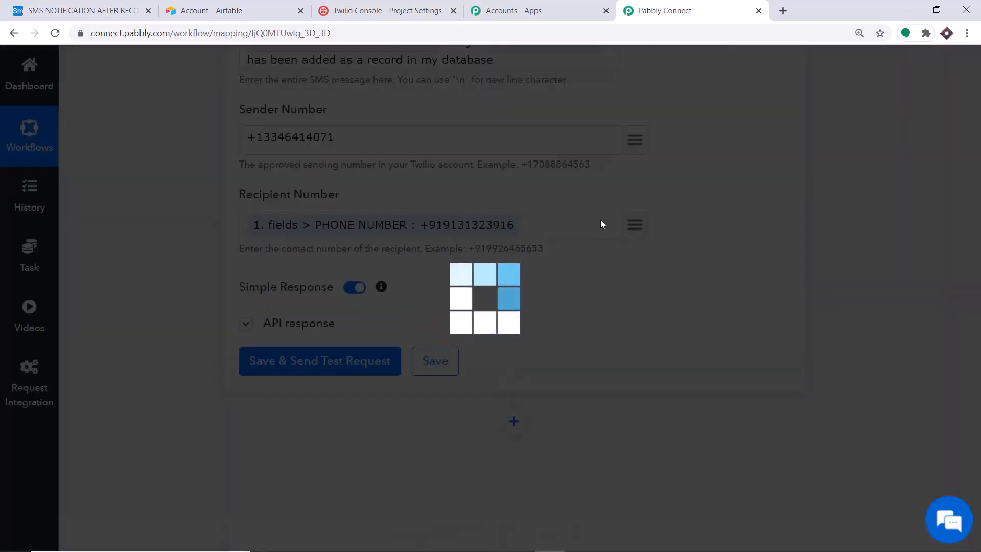
scroll(601, 224, down, 6)
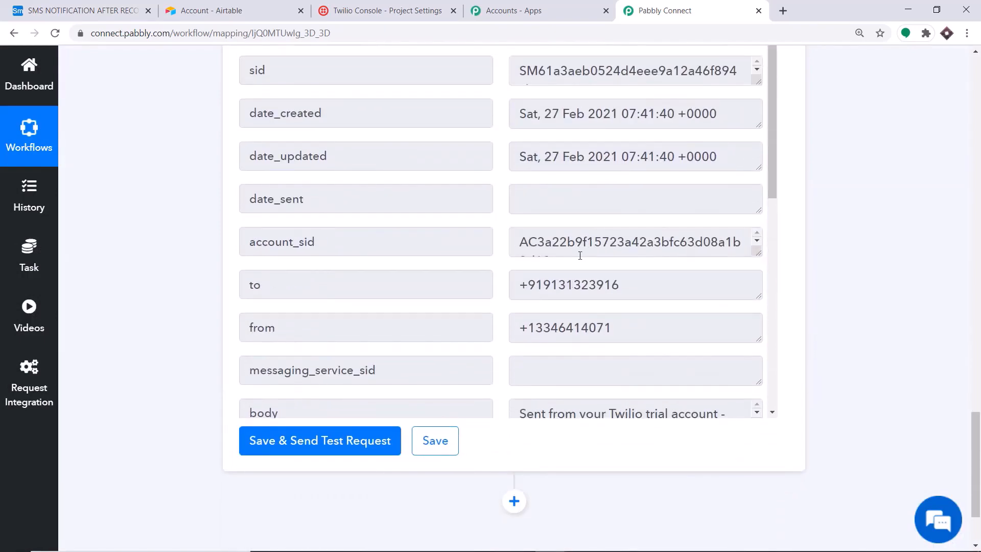
scroll(600, 237, up, 8)
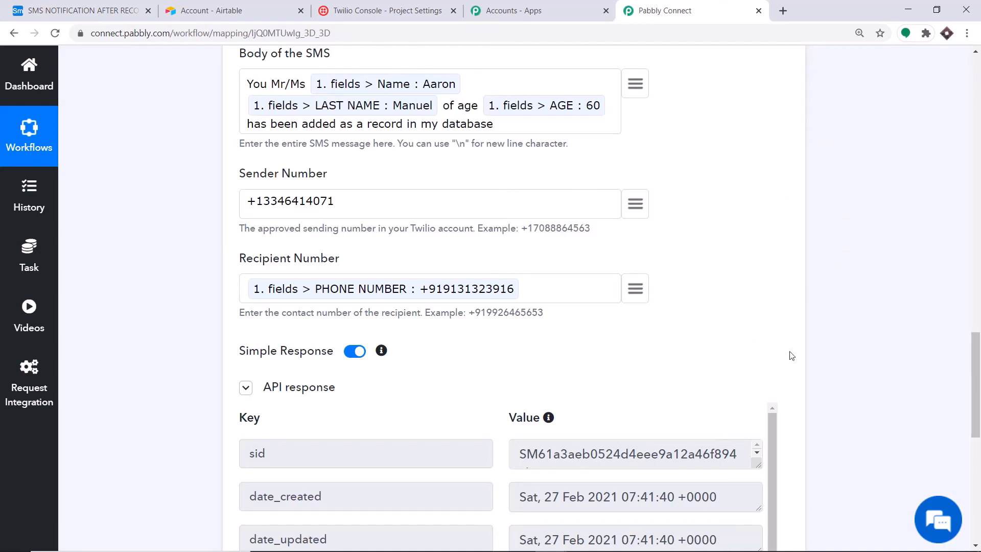
scroll(664, 312, up, 9)
Collapse the Twilio and Airtable steps to show the whole workflow
click(361, 302)
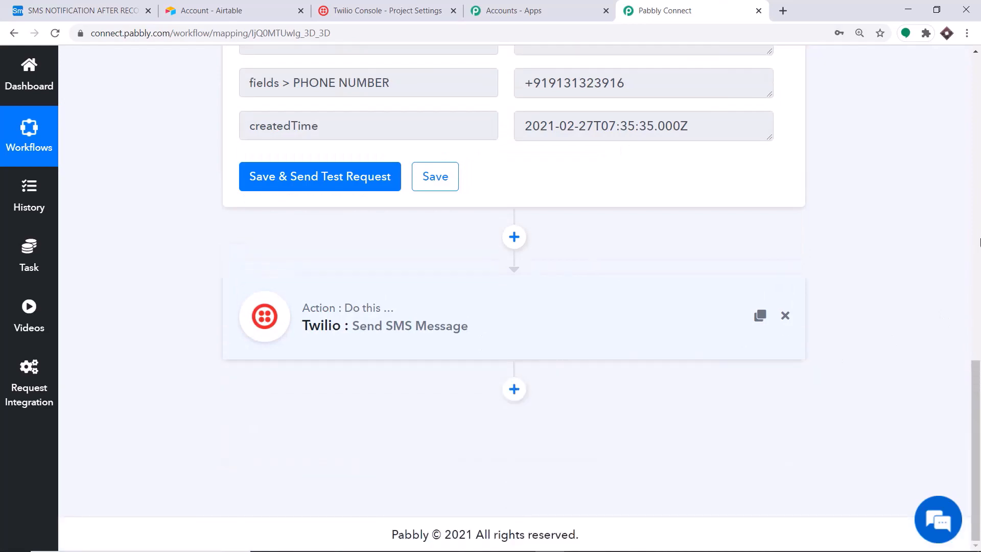
scroll(478, 147, up, 14)
click(479, 147)
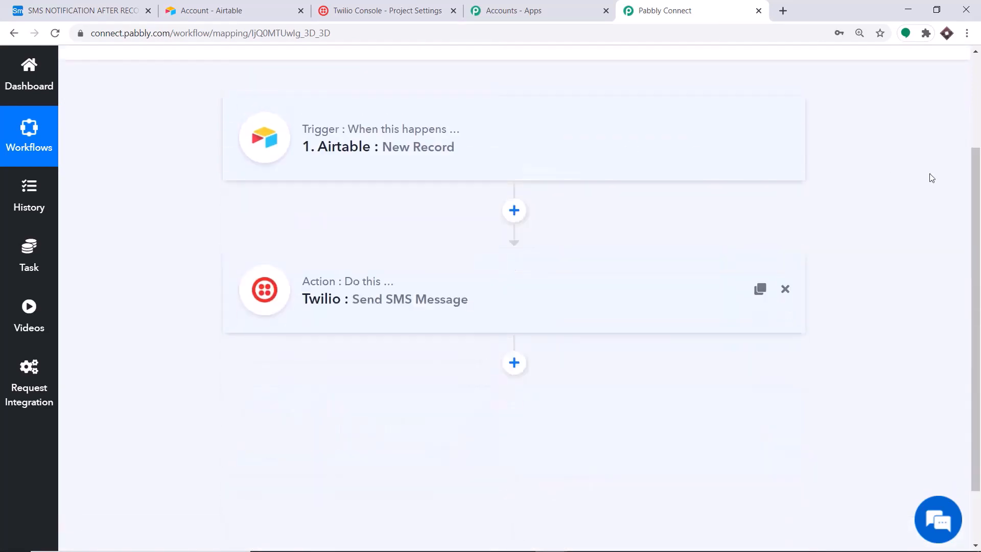
scroll(979, 181, up, 1)
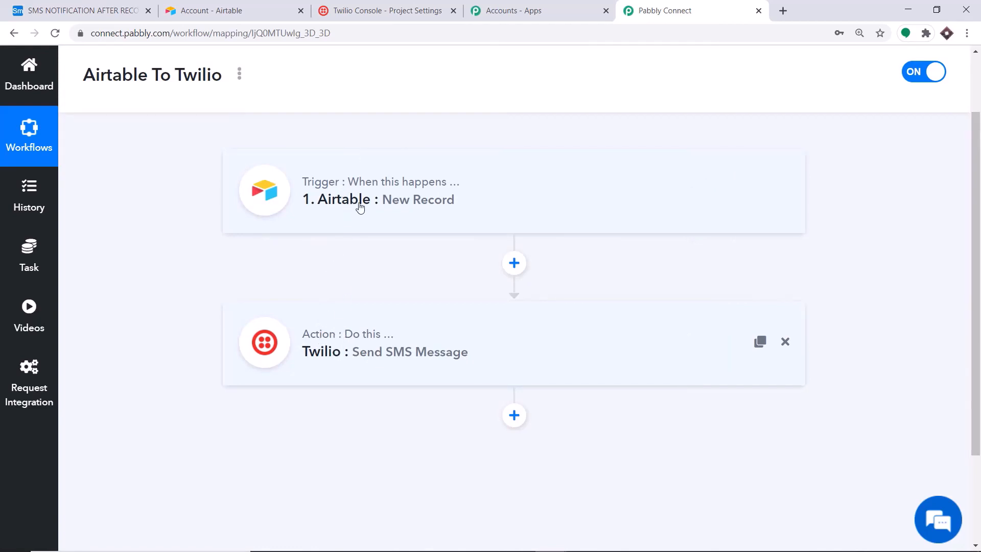
Add a new Airtable record with a first and last name and AGE 34, starting its phone number
click(88, 10)
click(240, 178)
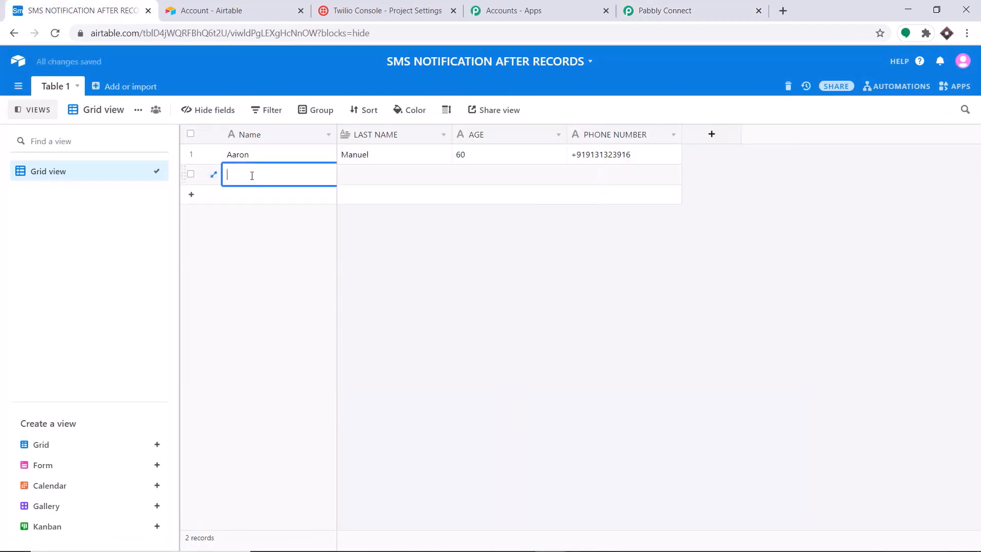
click(364, 177)
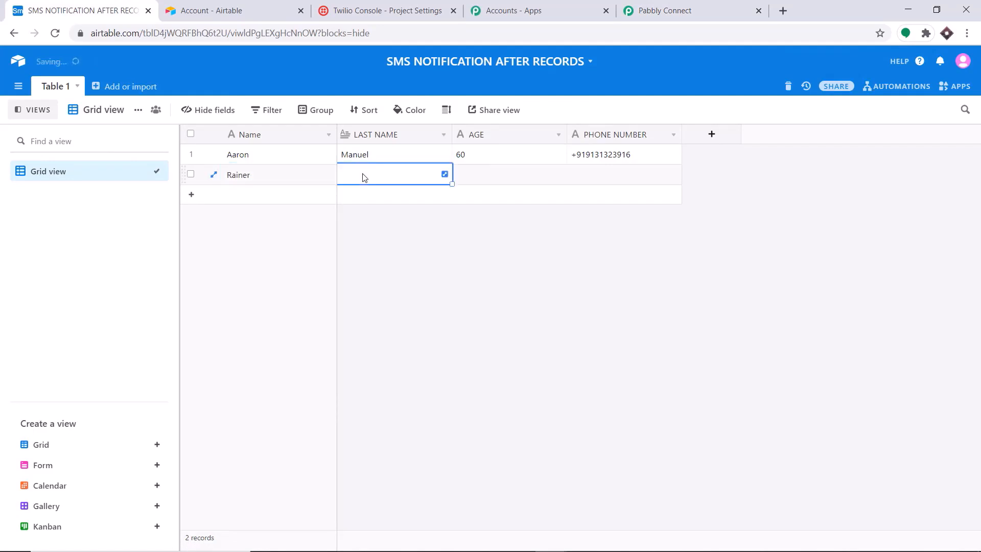
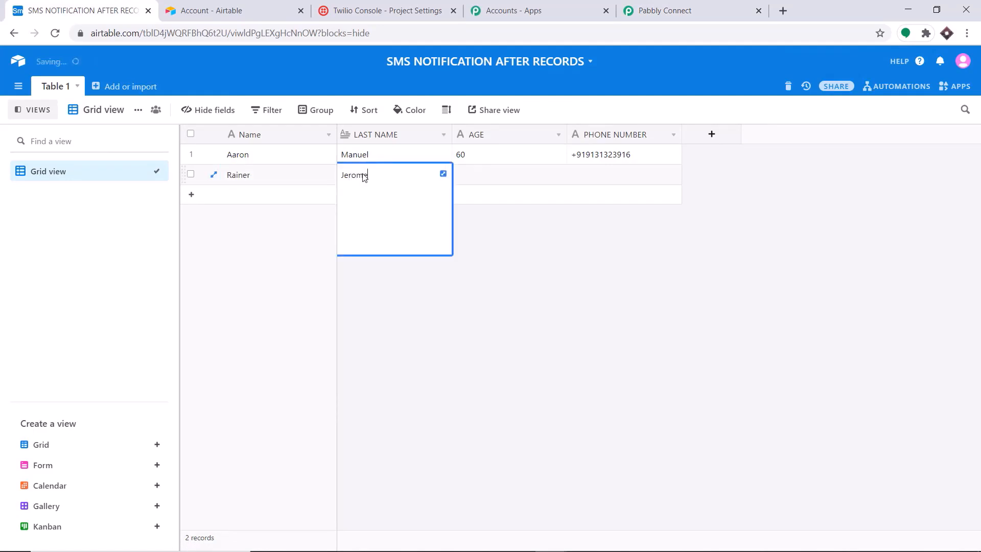
click(465, 181)
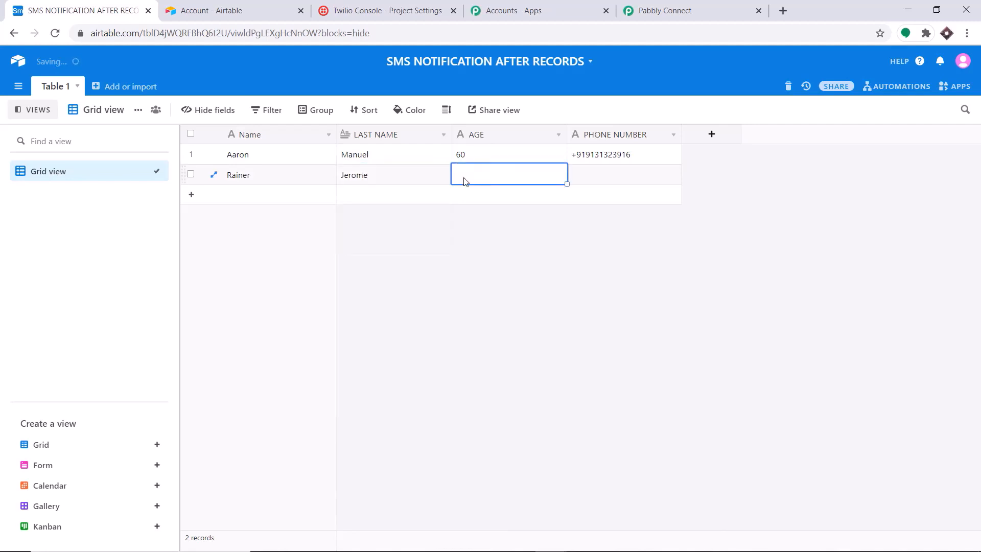
text(34)
click(585, 184)
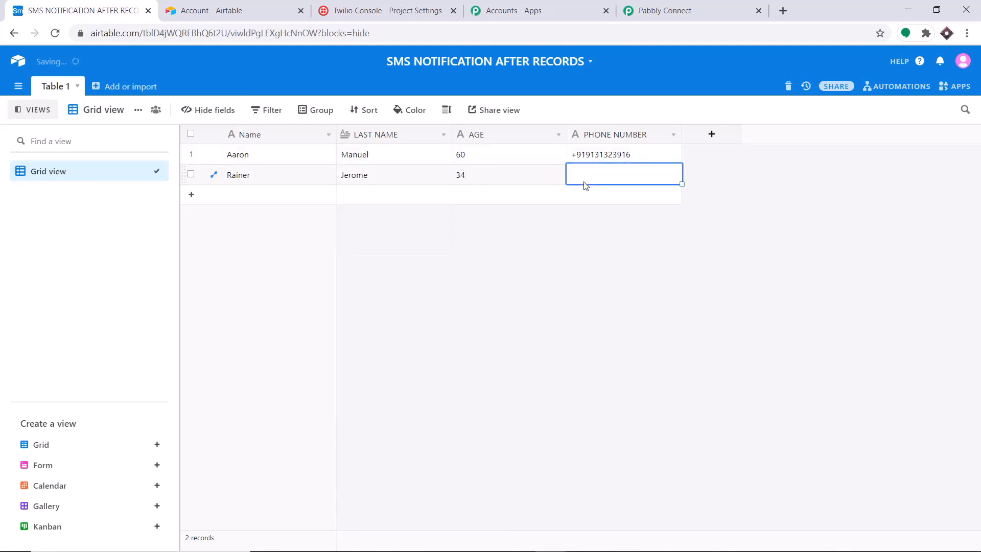
text(+)
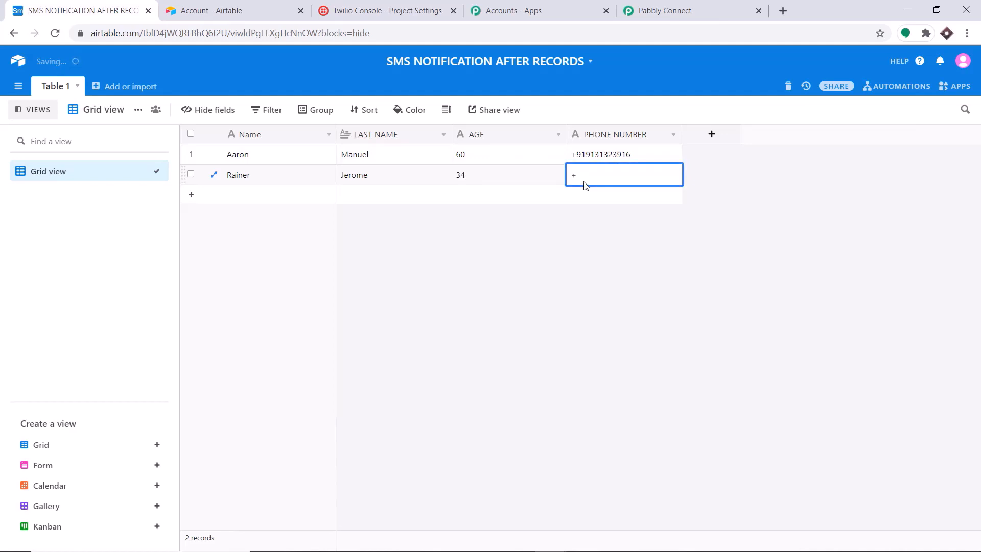
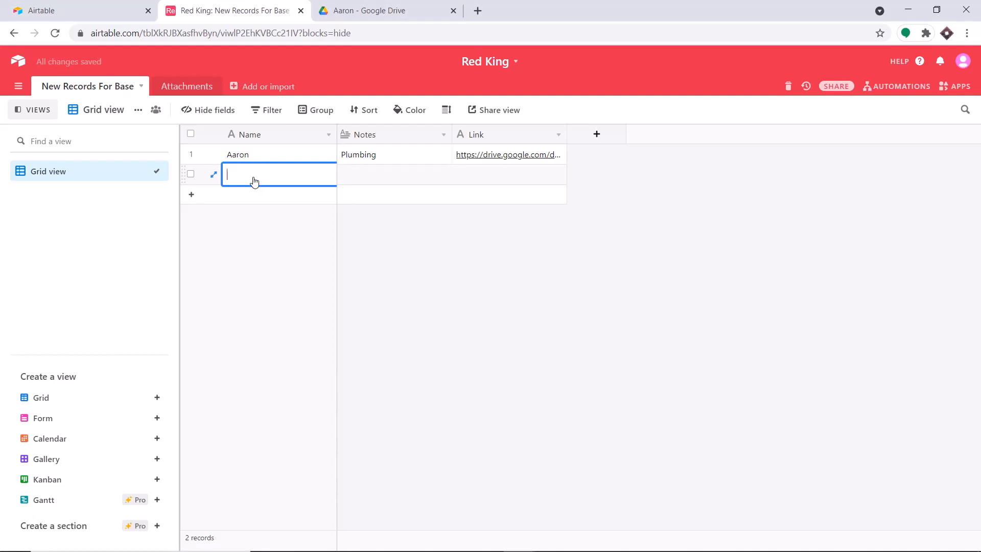
Enter a name and the note 'Cooking' in the new Airtable record and save it
text(John)
click(372, 176)
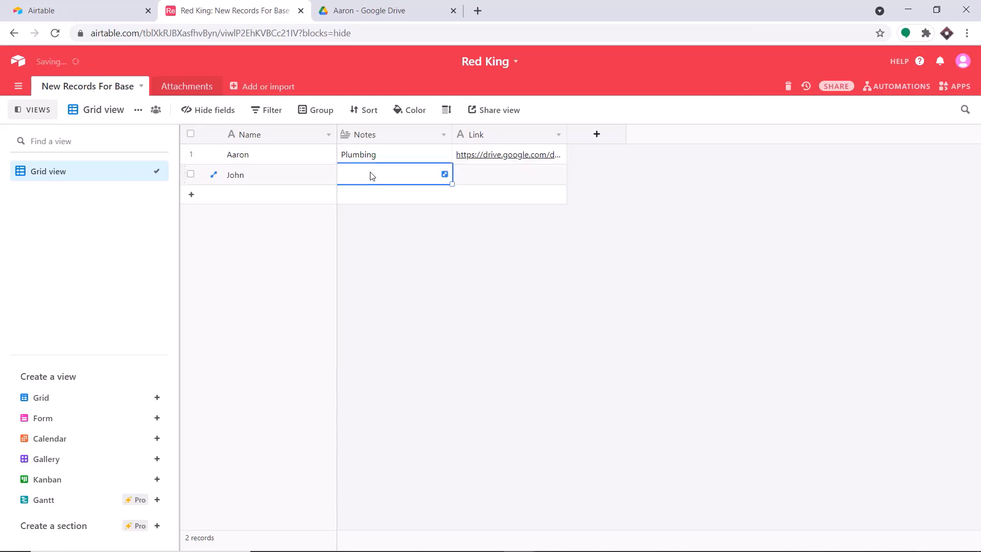
text(Cooking)
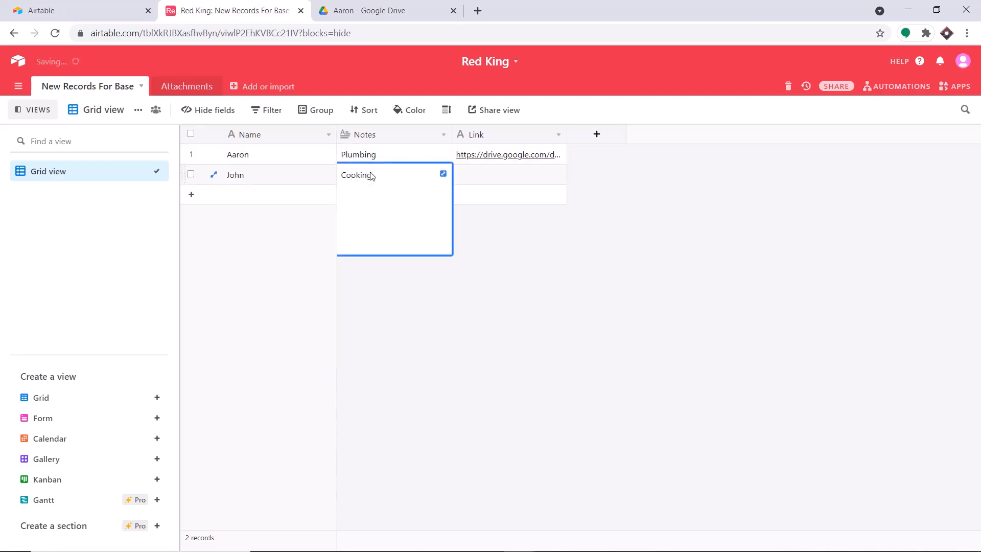
click(454, 327)
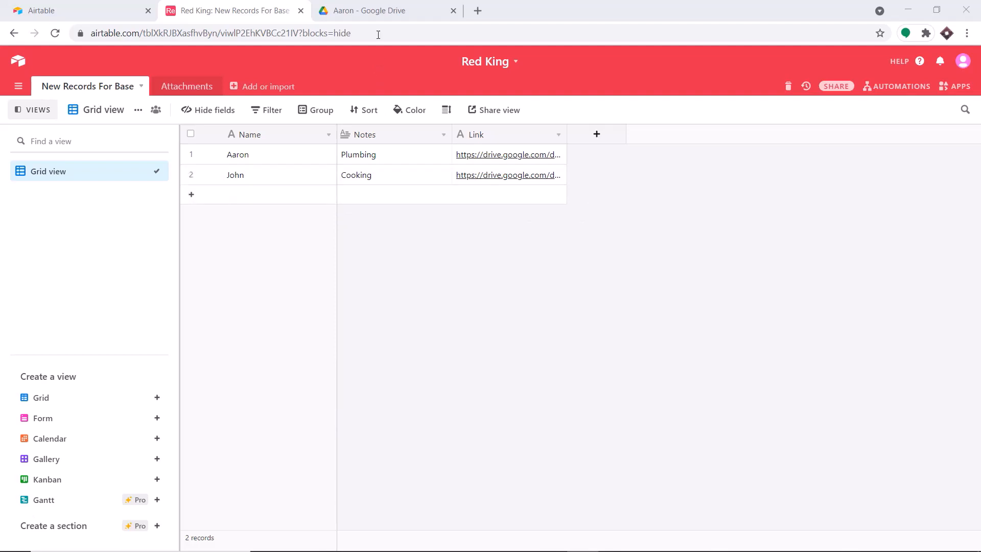
Compare the Airtable base against the empty Google Drive folder, then open a blank browser tab
click(379, 11)
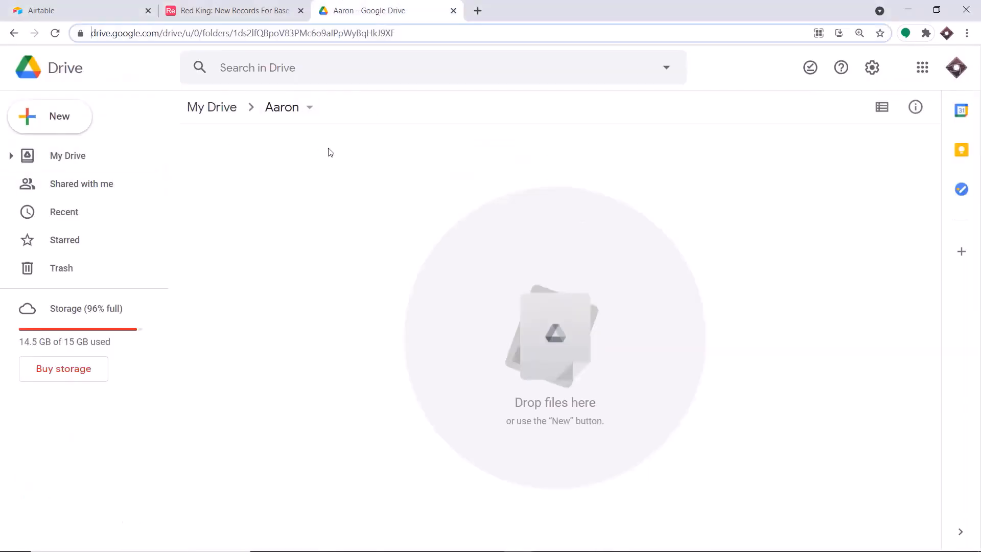
click(268, 11)
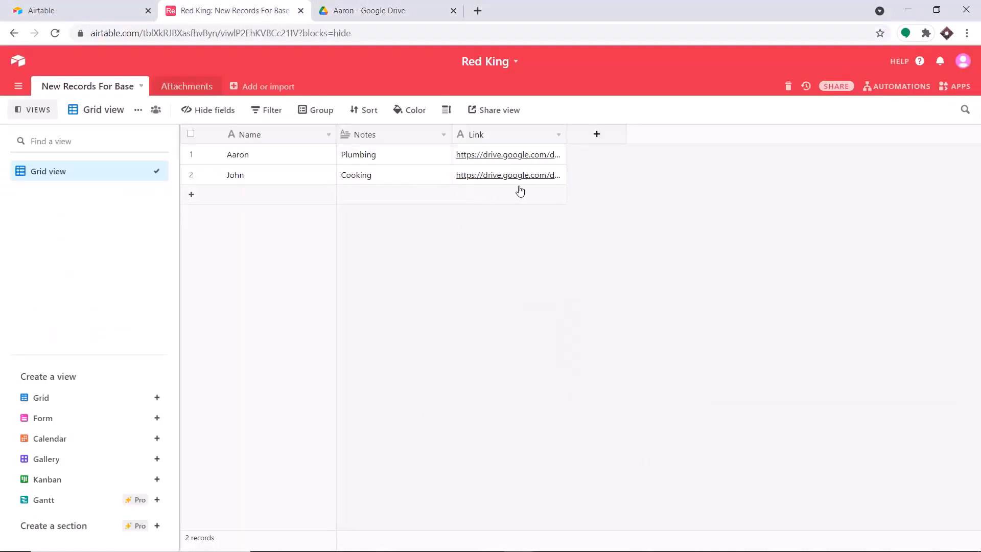
click(407, 5)
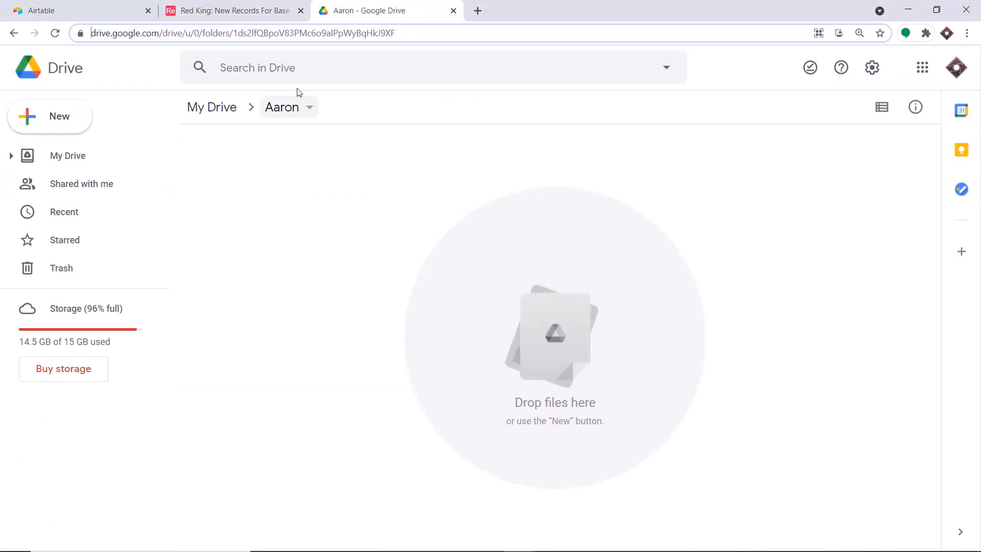
click(265, 6)
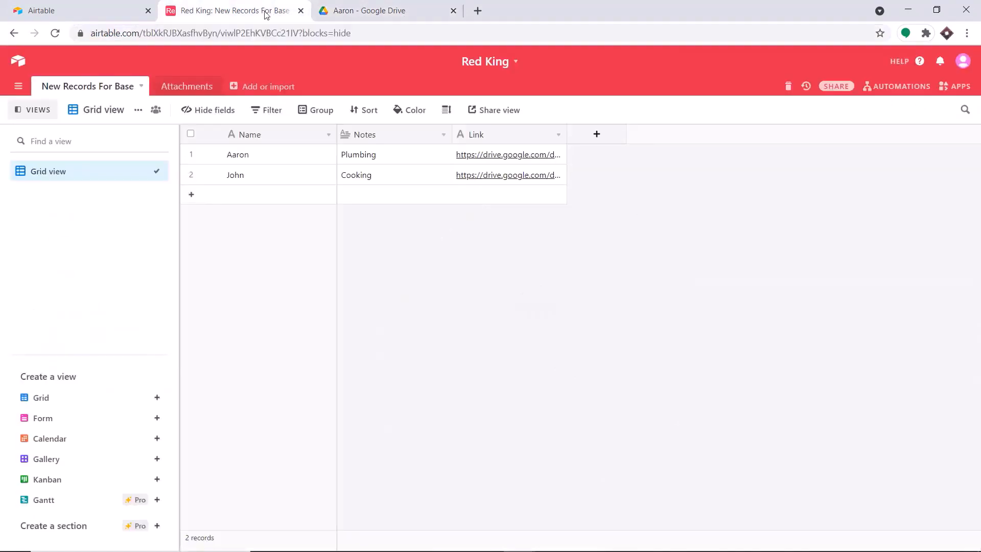
click(478, 11)
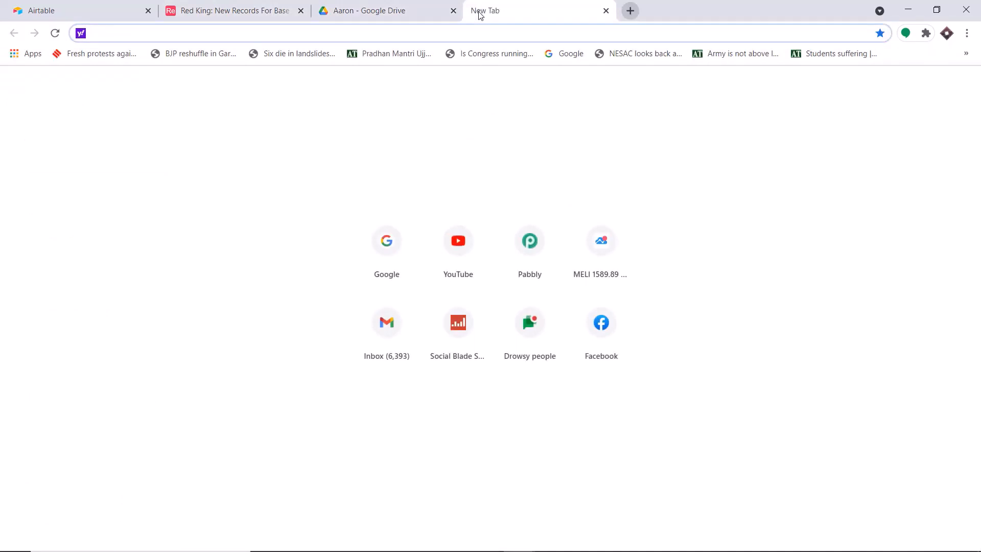
Go to pabbly.com, sign in, and open Pabbly Connect from the All Apps page
text(pabbly.com)
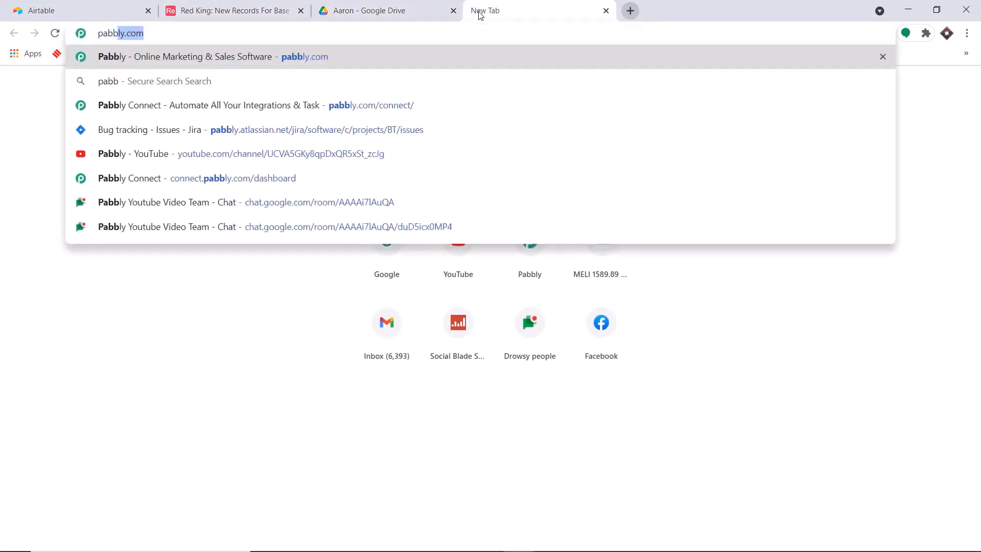
key(Return)
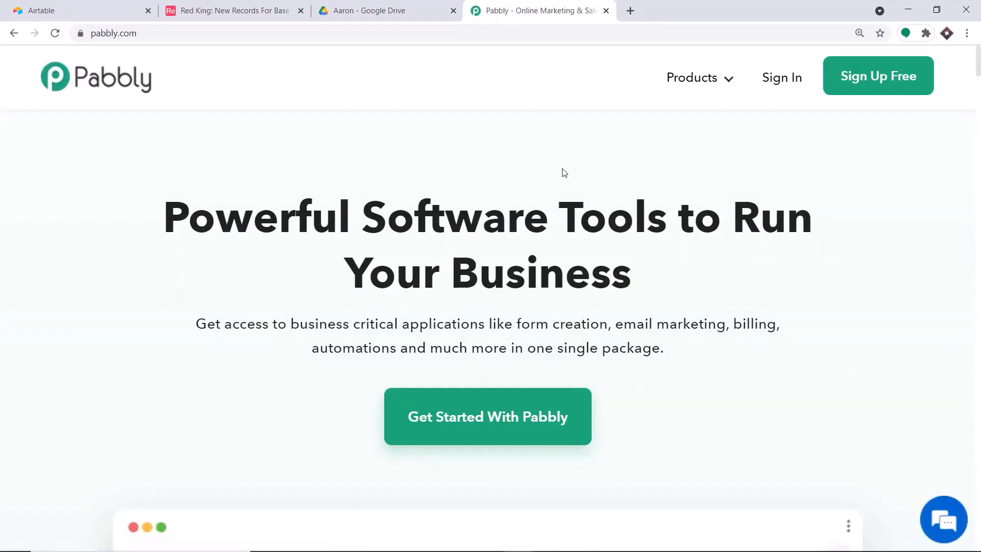
click(786, 83)
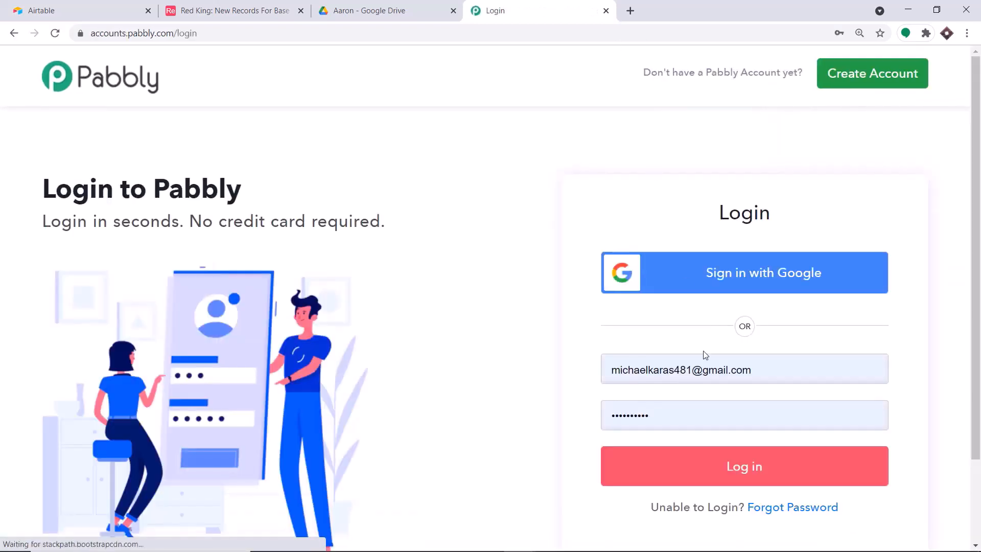
click(740, 466)
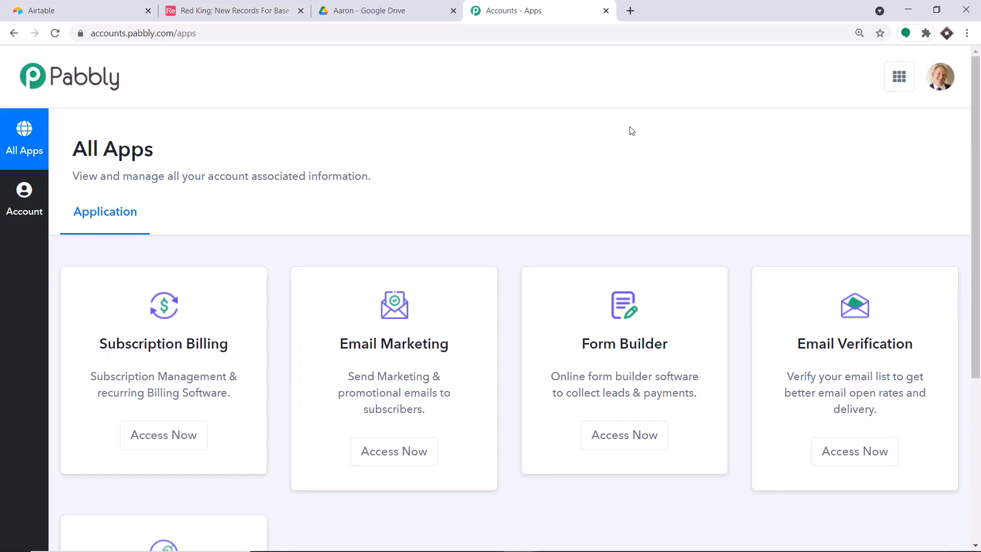
scroll(631, 131, down, 5)
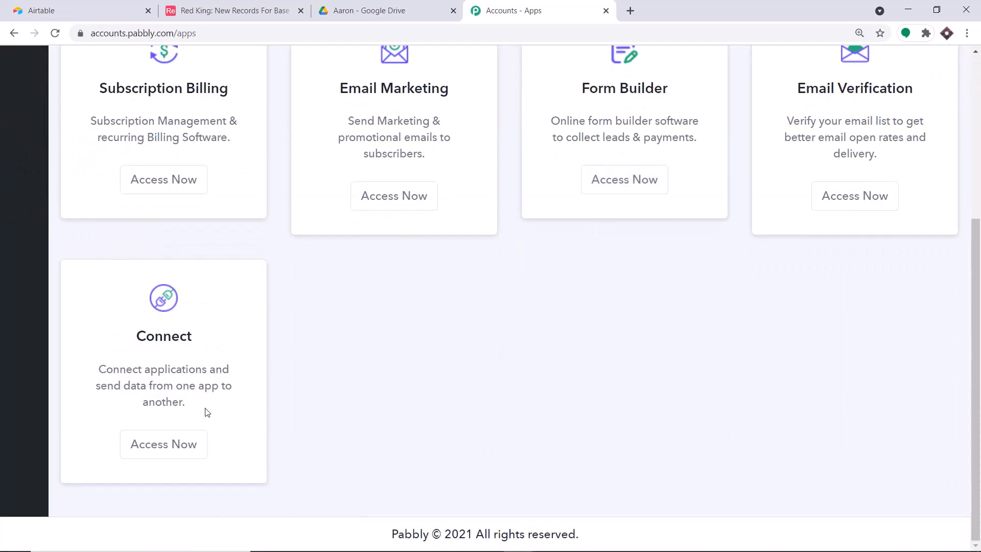
click(176, 446)
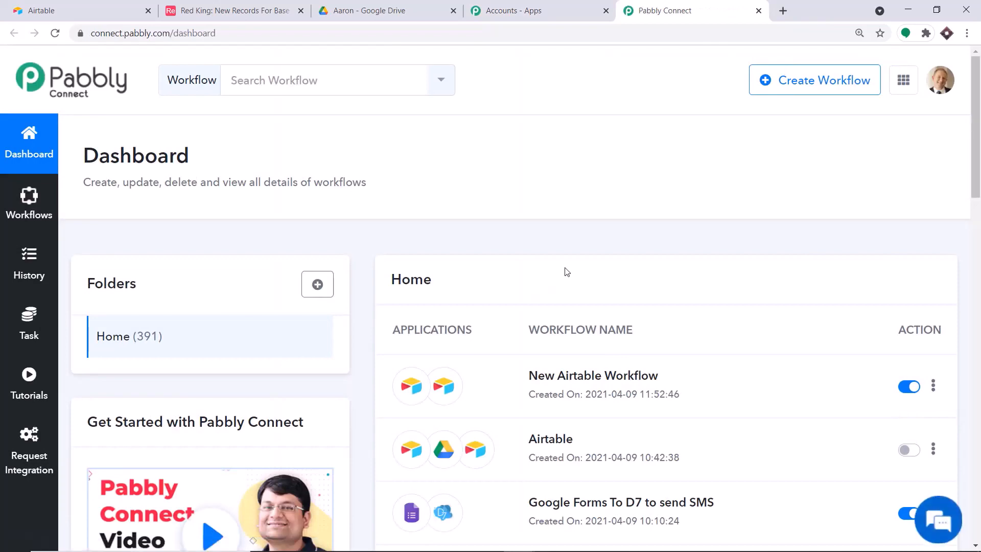
Turn off New Airtable Workflow and create a workflow named 'Airtable To Google Drive To Airtable'
click(909, 387)
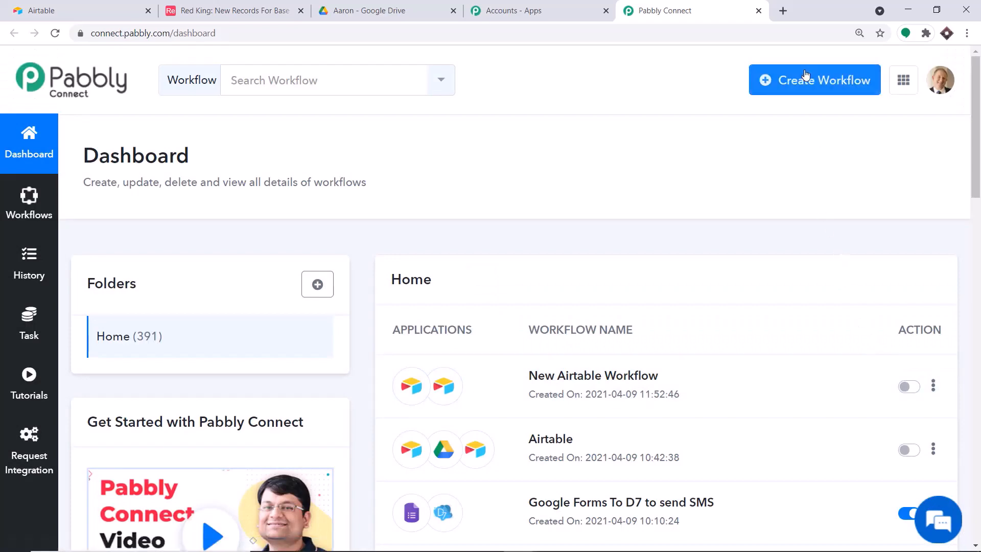
click(842, 82)
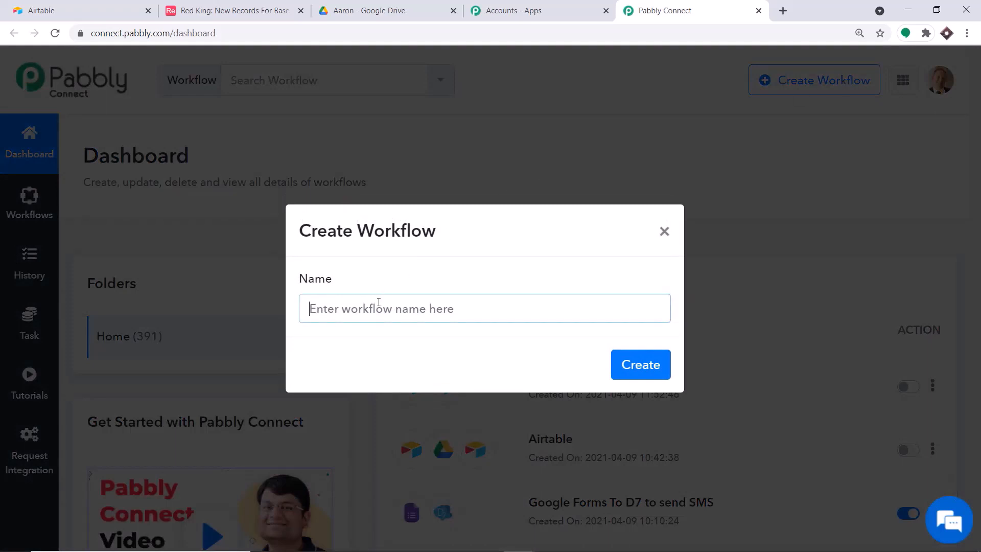
click(374, 312)
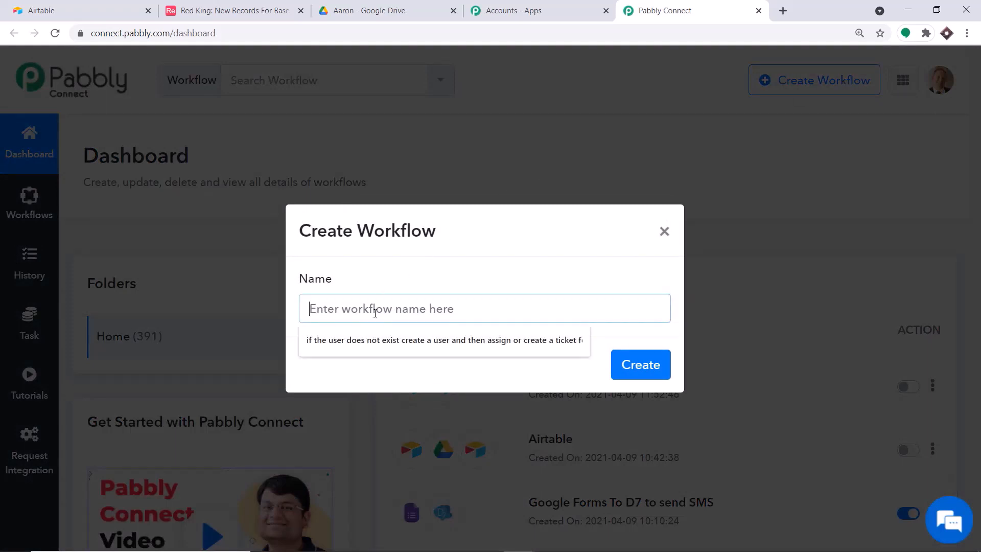
text(G)
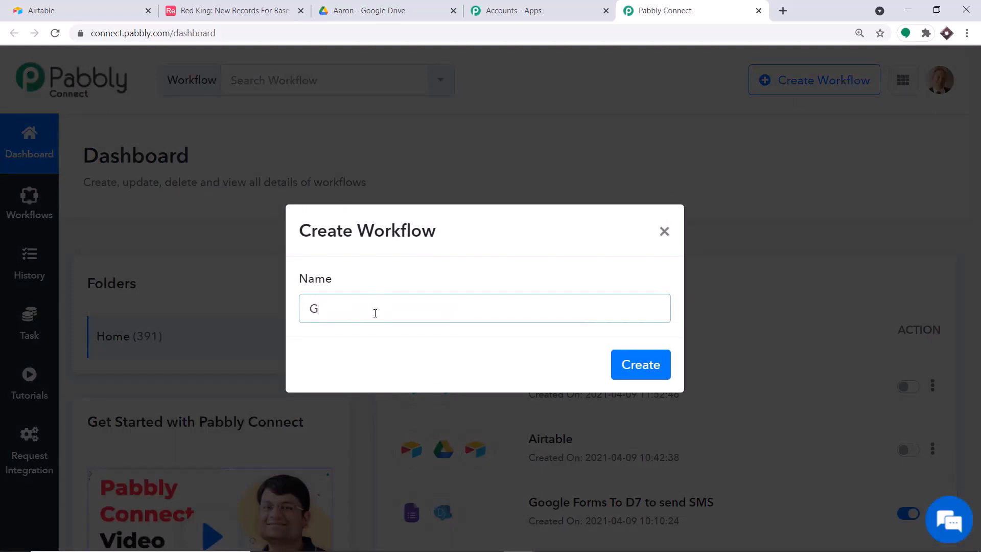
key(BackSpace)
text(Airtable To Google D)
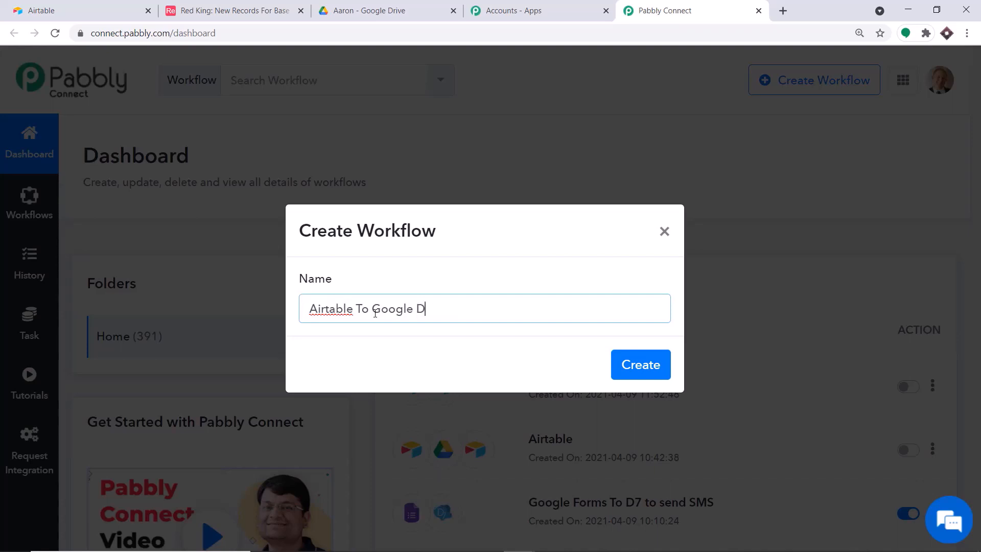
text(rive To Airtable)
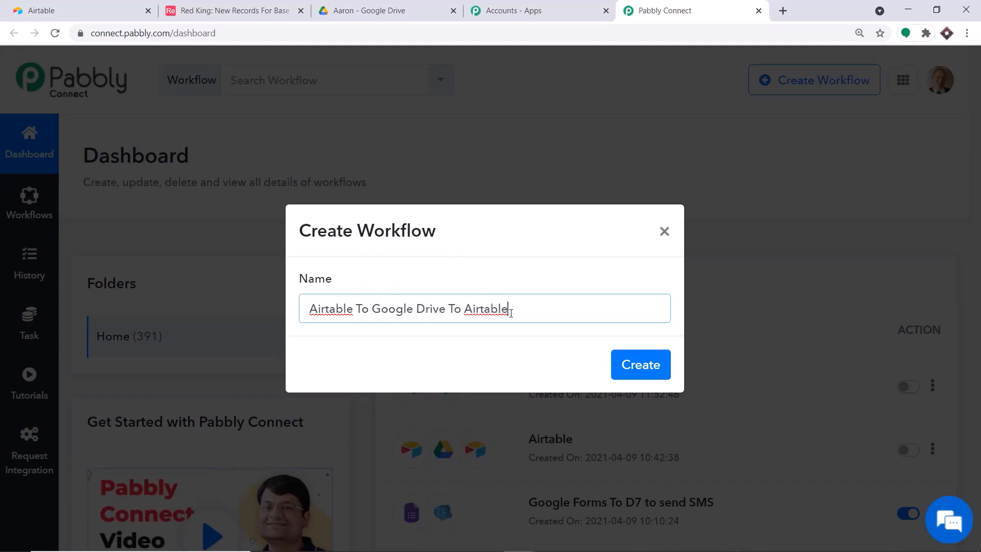
click(635, 365)
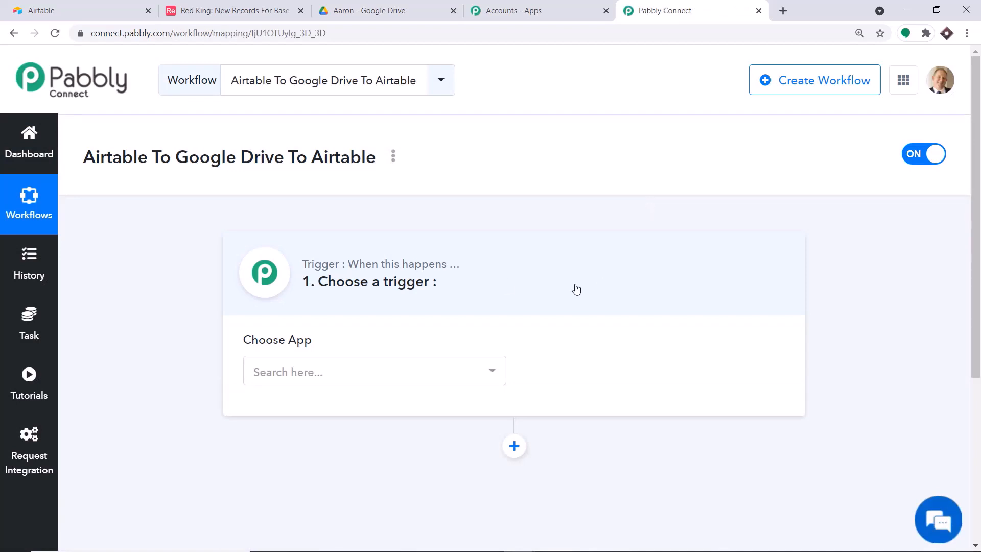
Set the workflow trigger to Airtable's New Record event
click(374, 377)
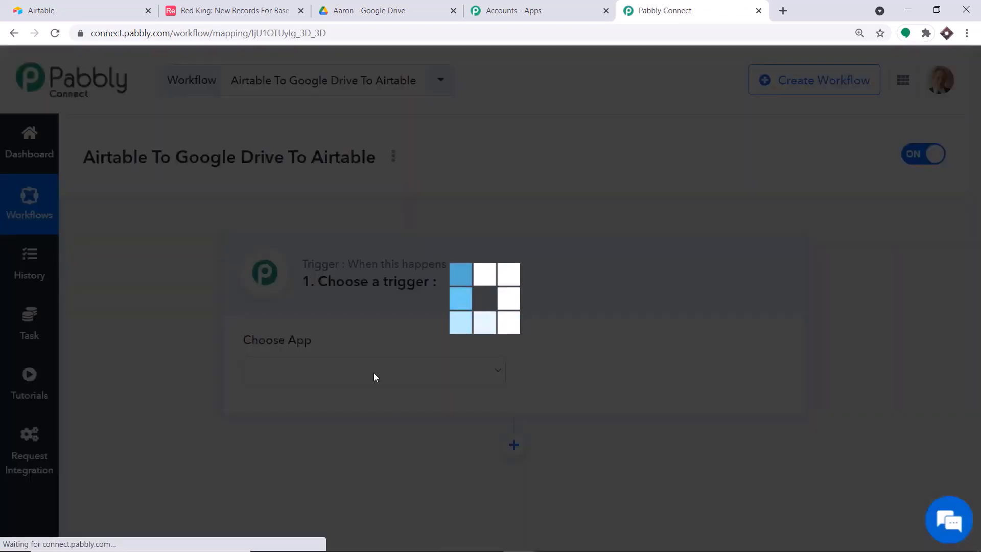
text(airtab)
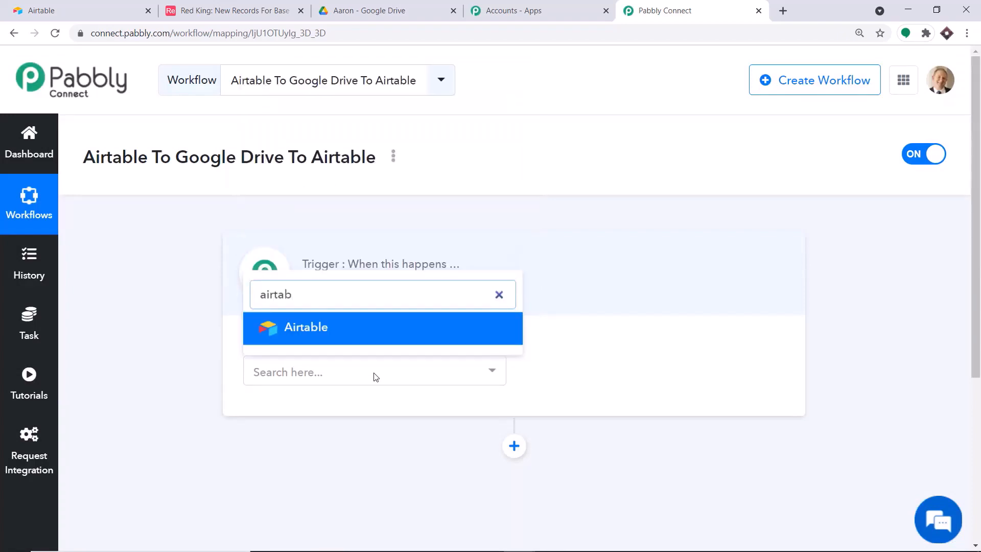
click(351, 327)
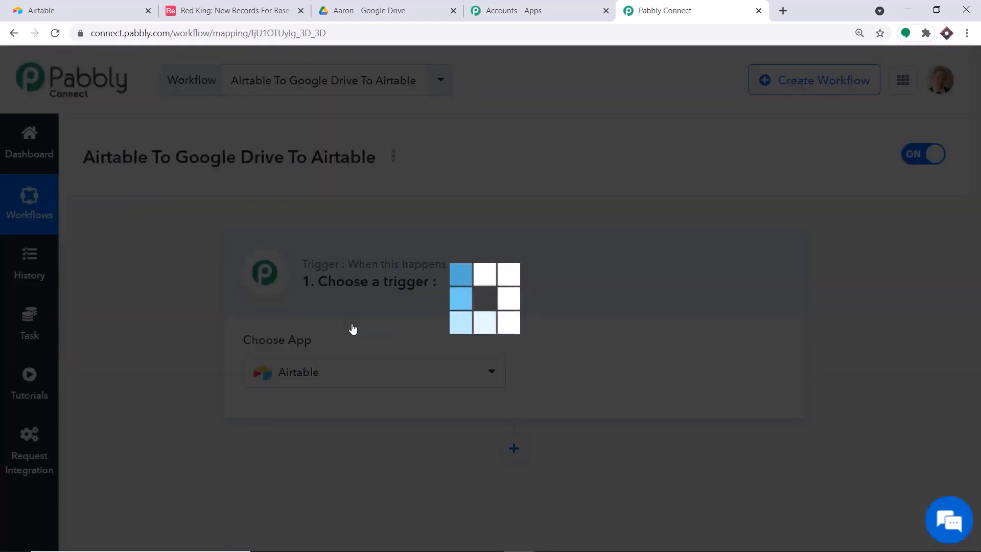
click(597, 376)
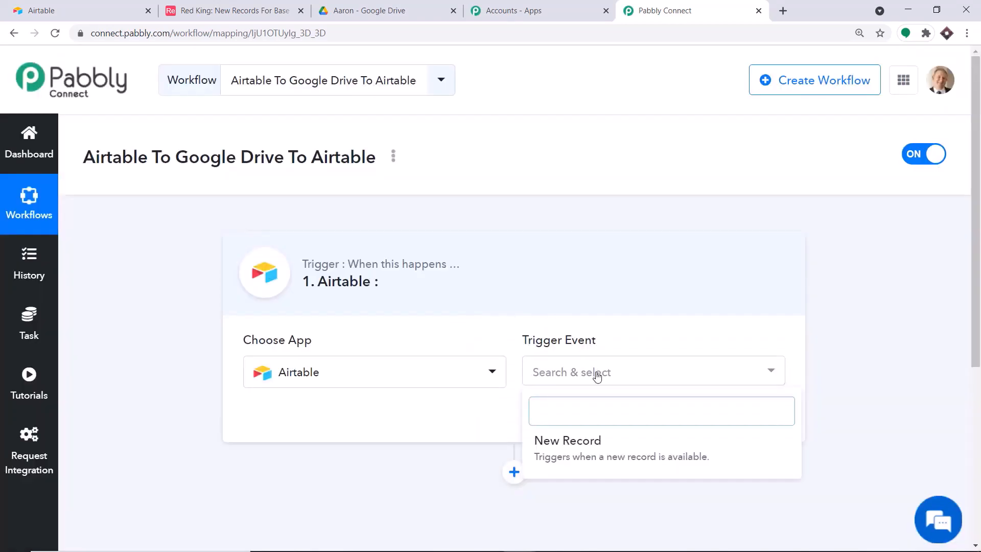
click(572, 440)
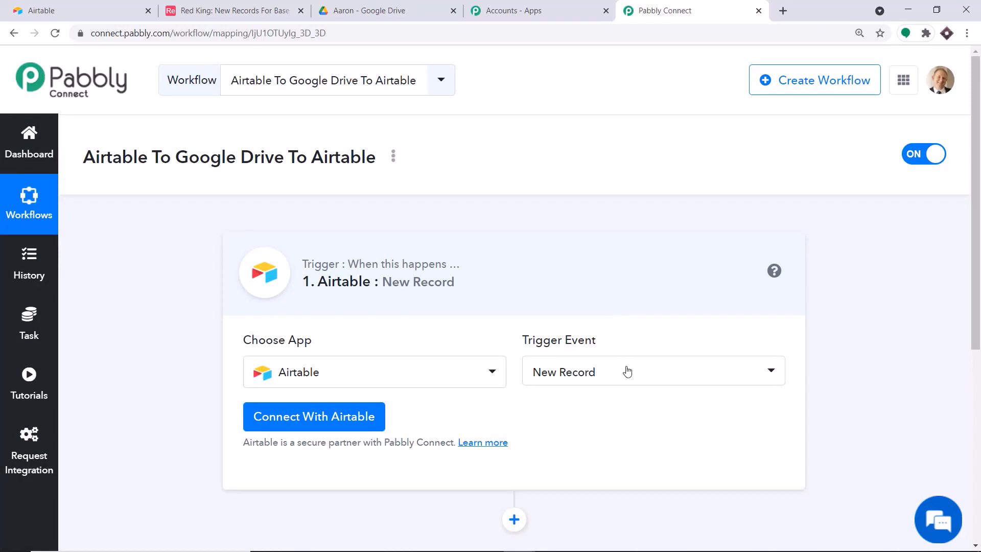
Start a new Airtable credential connection with the empty Token field ready for input
click(628, 382)
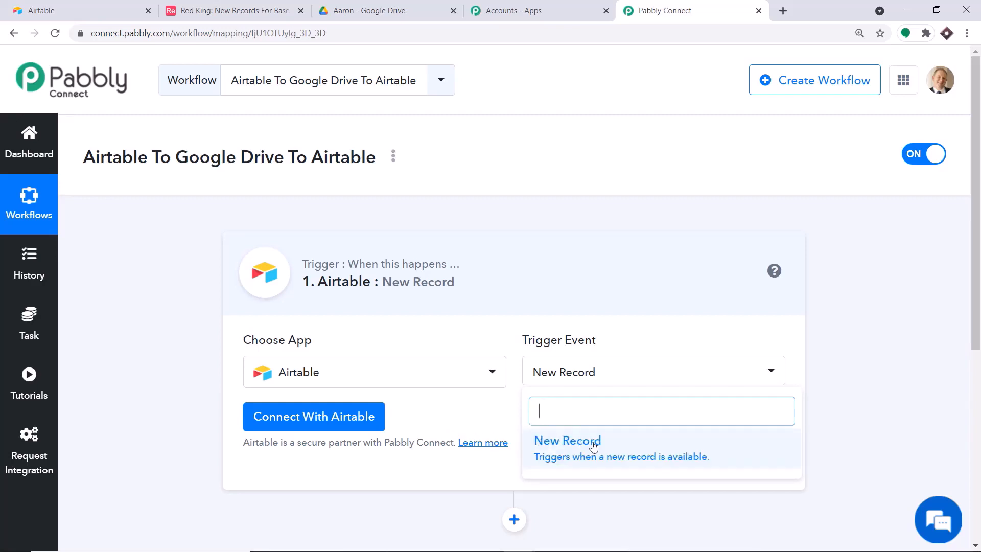
click(460, 411)
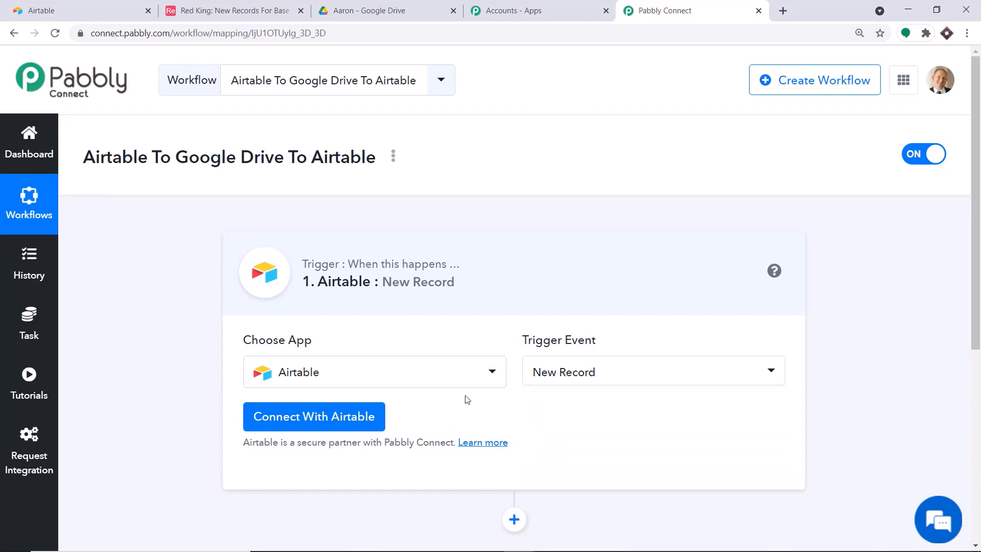
click(261, 417)
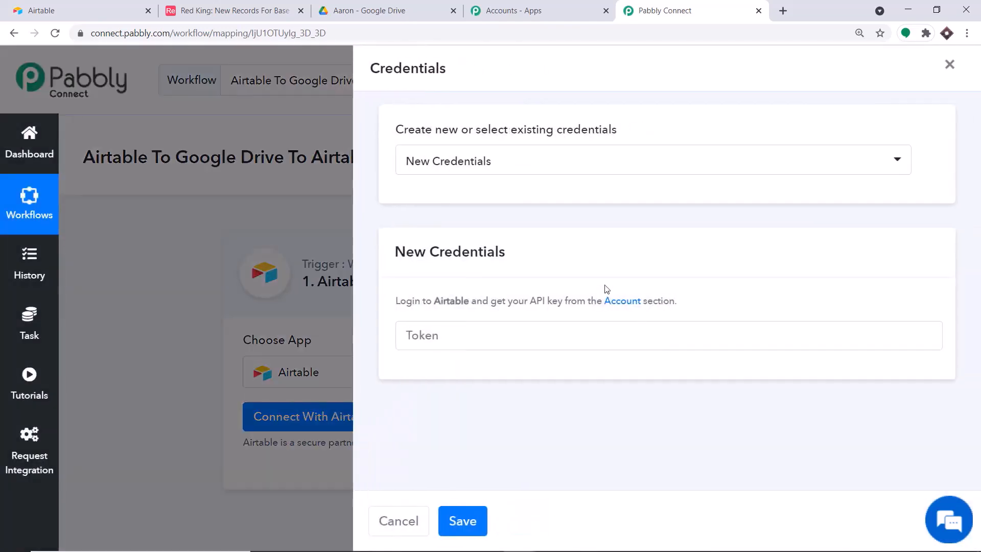
click(431, 337)
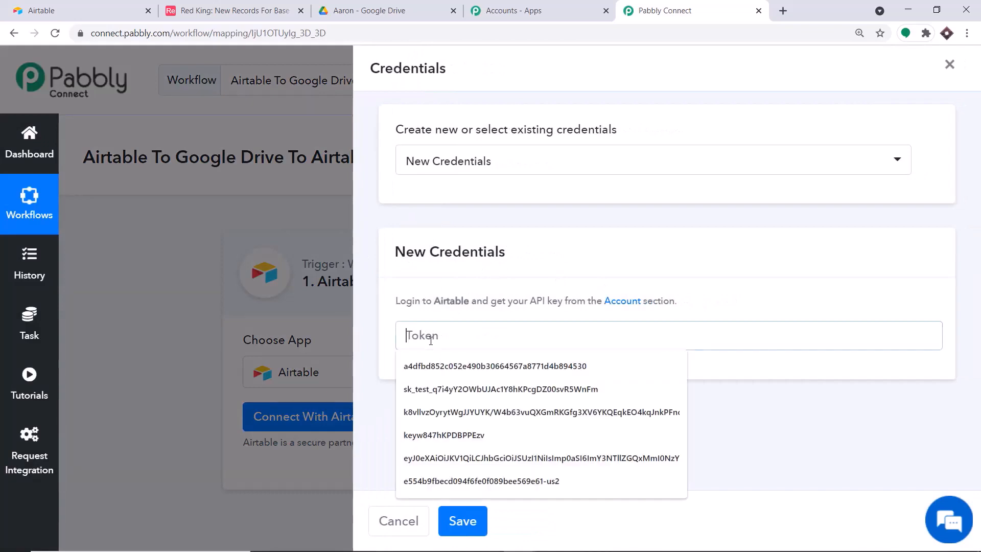
Copy the personal API key from the Airtable account page and return to Pabbly Connect
click(86, 6)
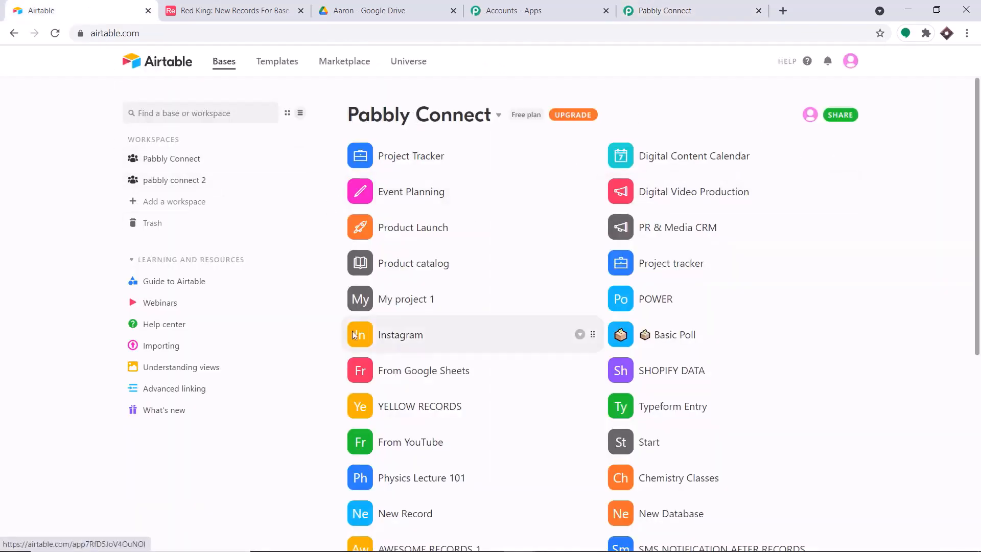
click(851, 63)
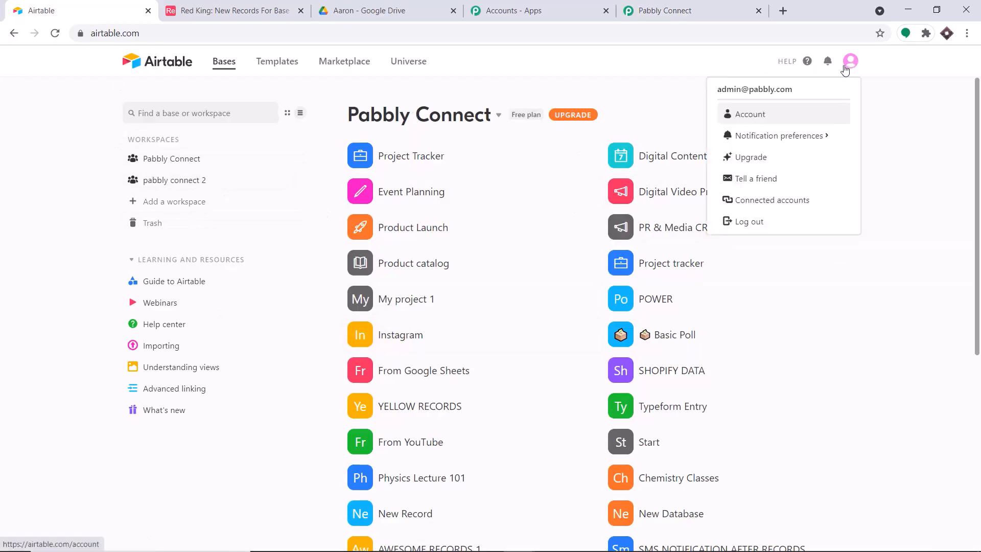
click(756, 118)
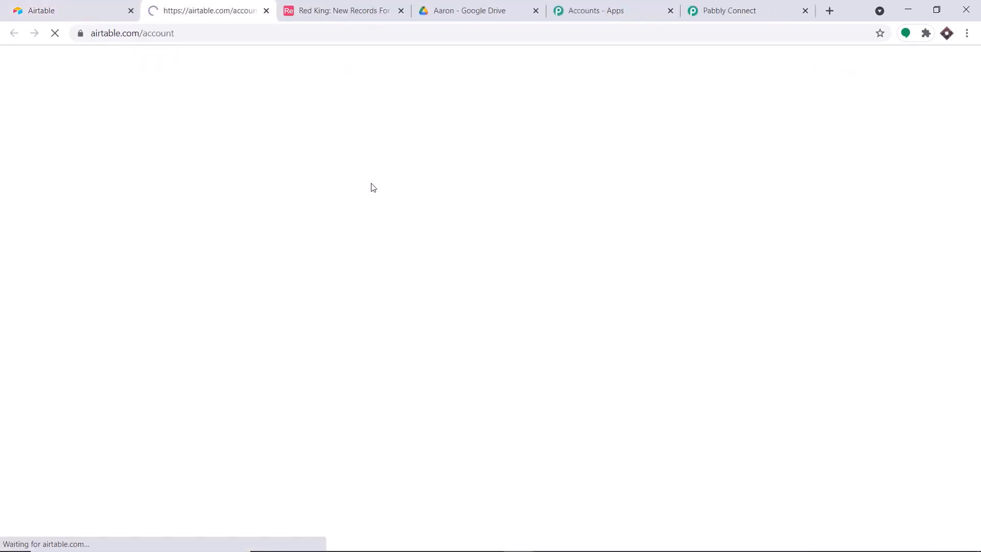
scroll(374, 240, down, 4)
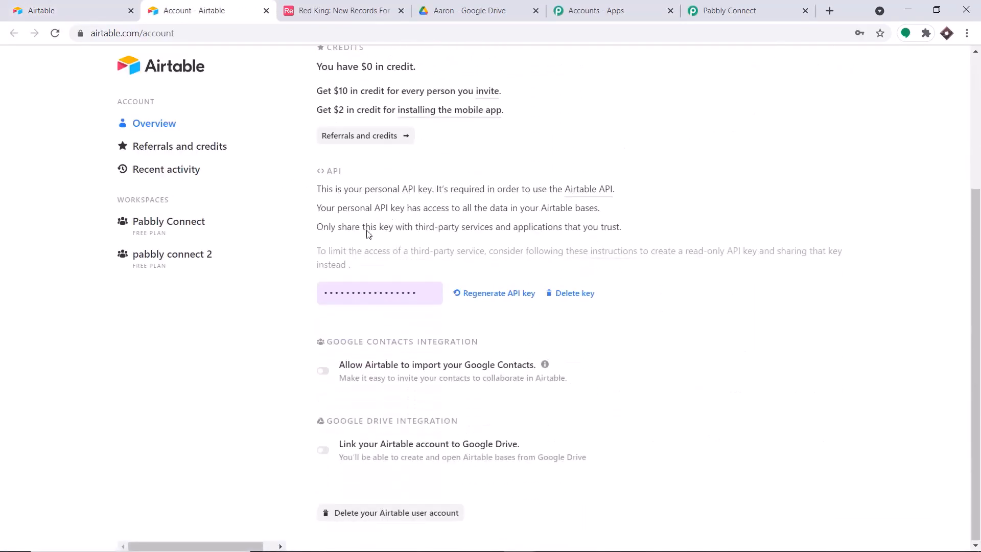
click(372, 291)
right_click(373, 291)
click(386, 300)
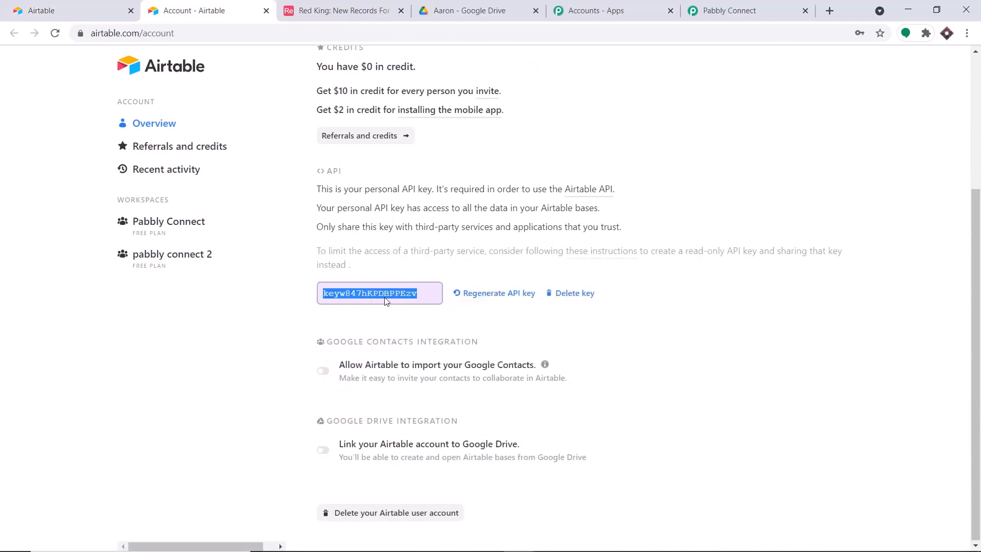
click(687, 9)
Paste the API key into the Token field and save the Airtable connection
click(437, 335)
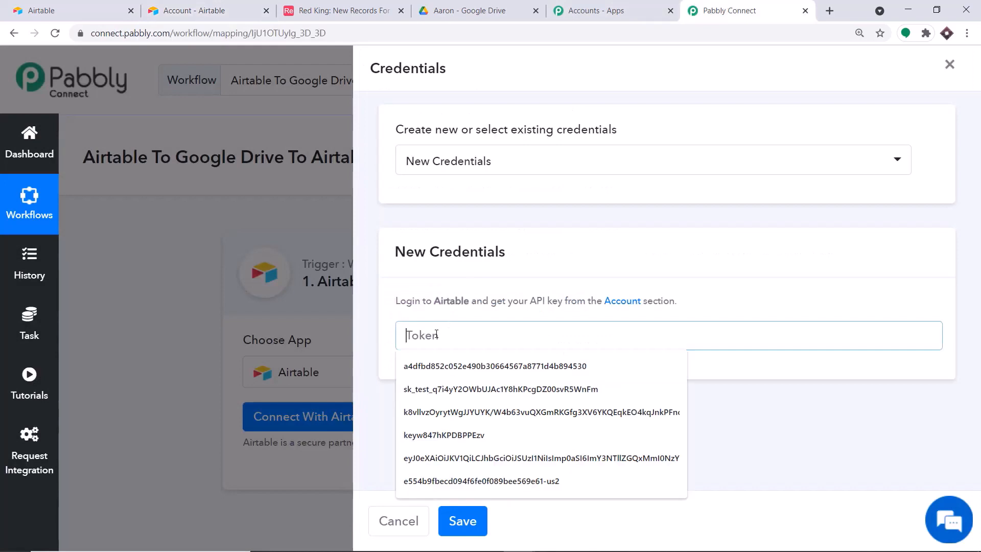
right_click(437, 336)
click(487, 432)
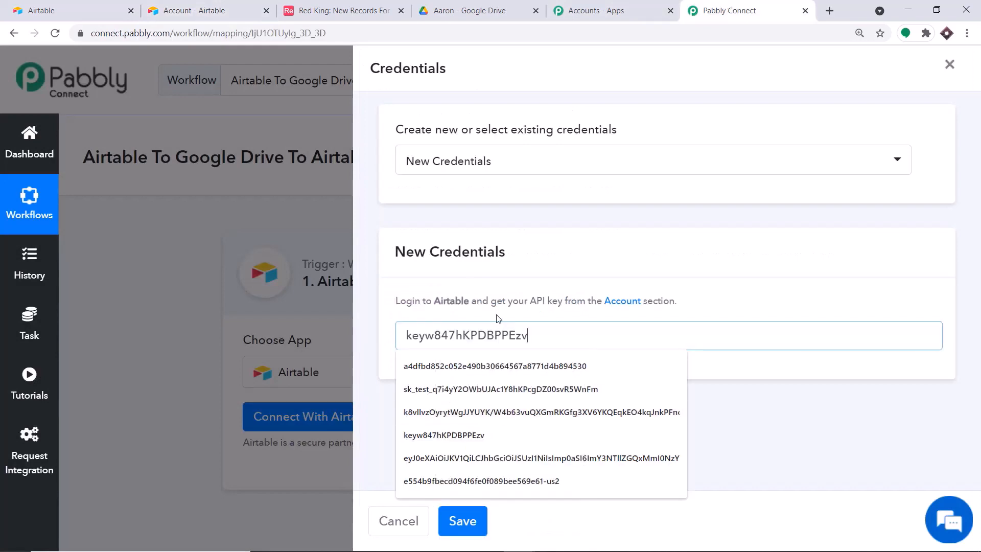
click(509, 267)
click(462, 521)
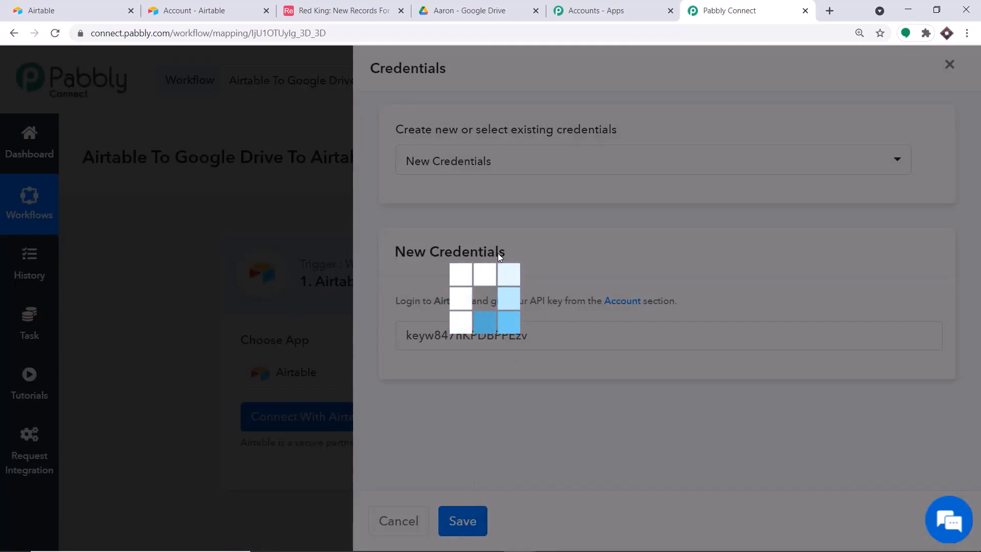
scroll(500, 257, down, 4)
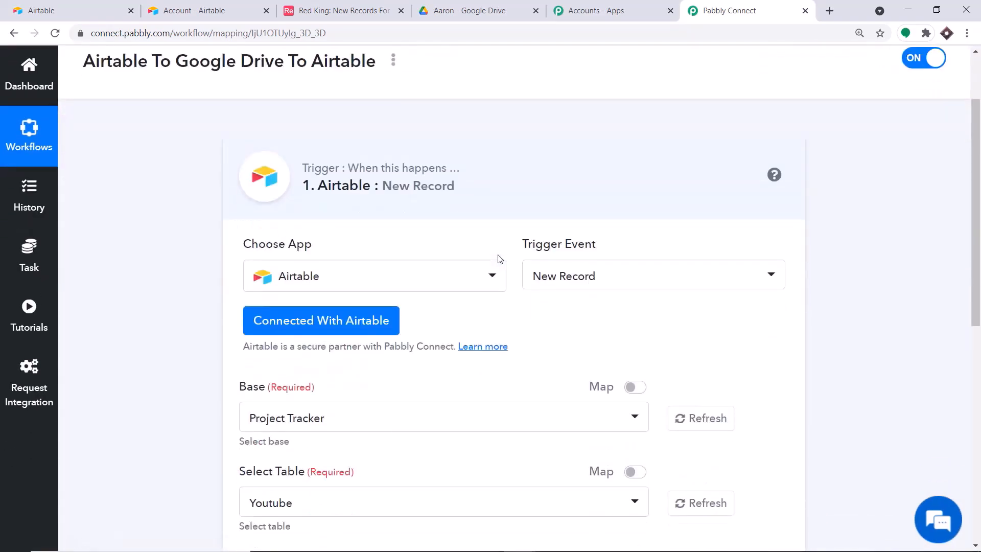
scroll(385, 308, down, 1)
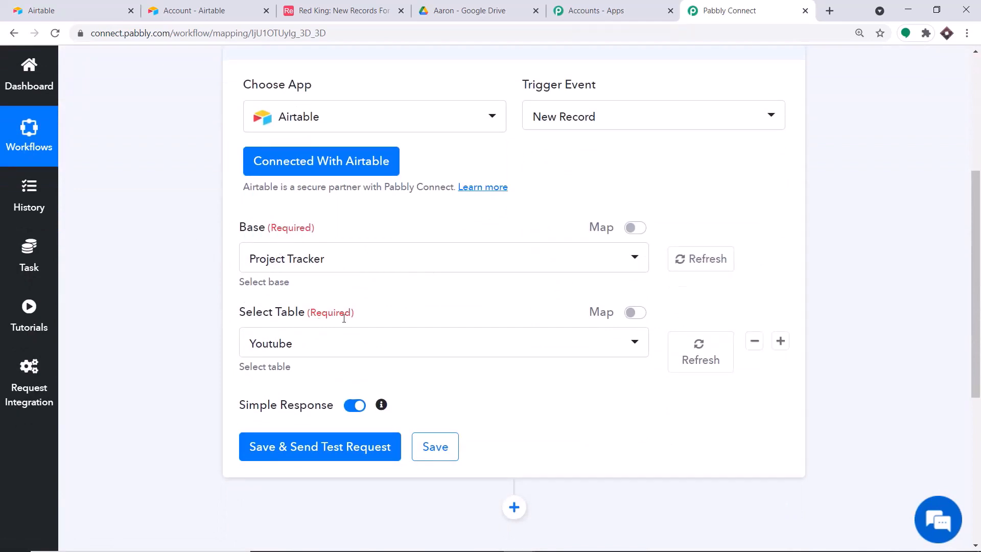
Browse the Base dropdown against Airtable's bases list, keeping Project Tracker as the trigger base
click(309, 256)
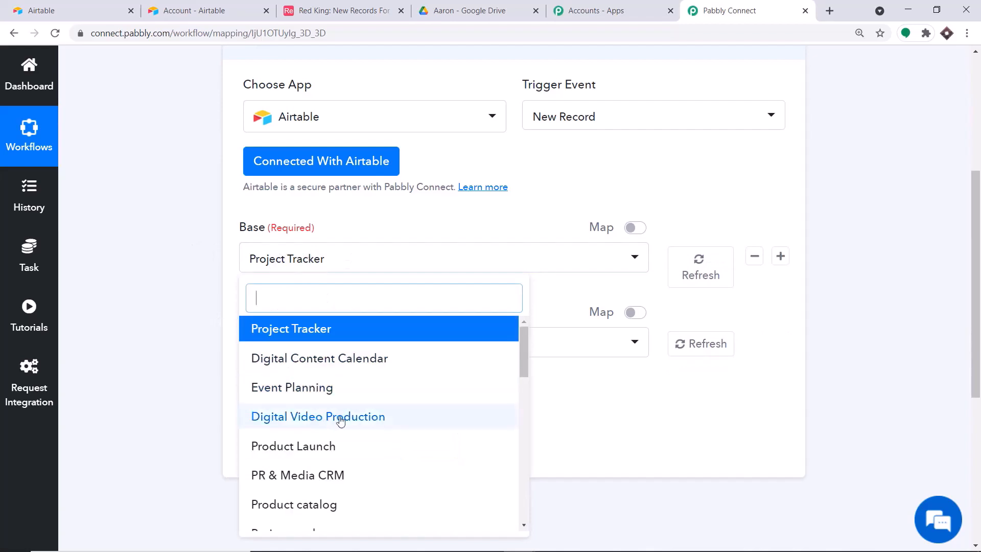
scroll(341, 420, down, 15)
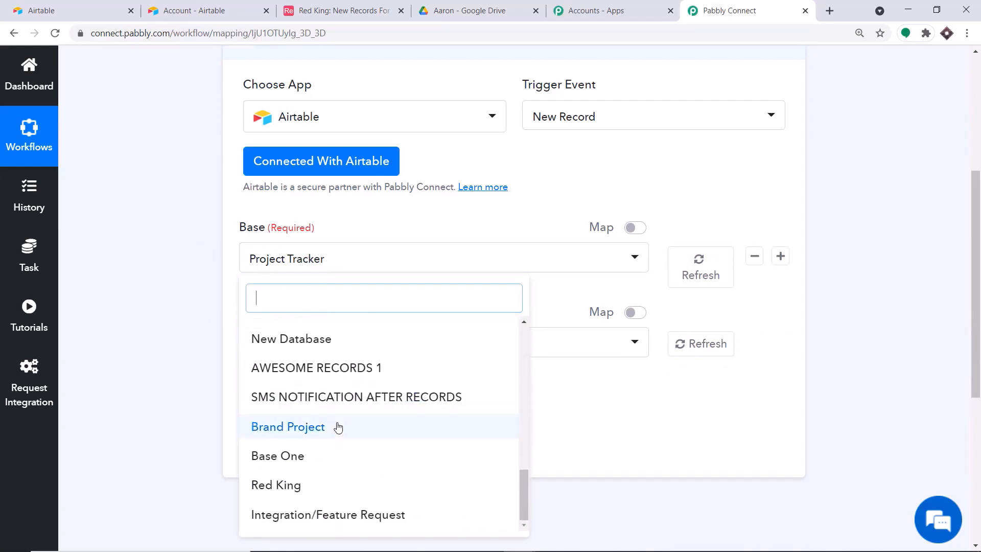
click(71, 10)
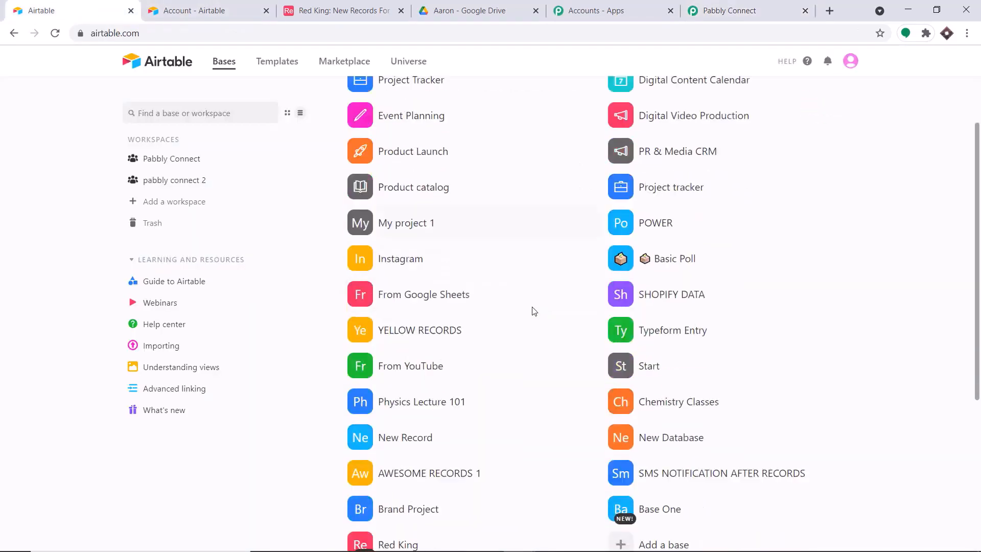
scroll(534, 310, down, 2)
scroll(458, 138, up, 4)
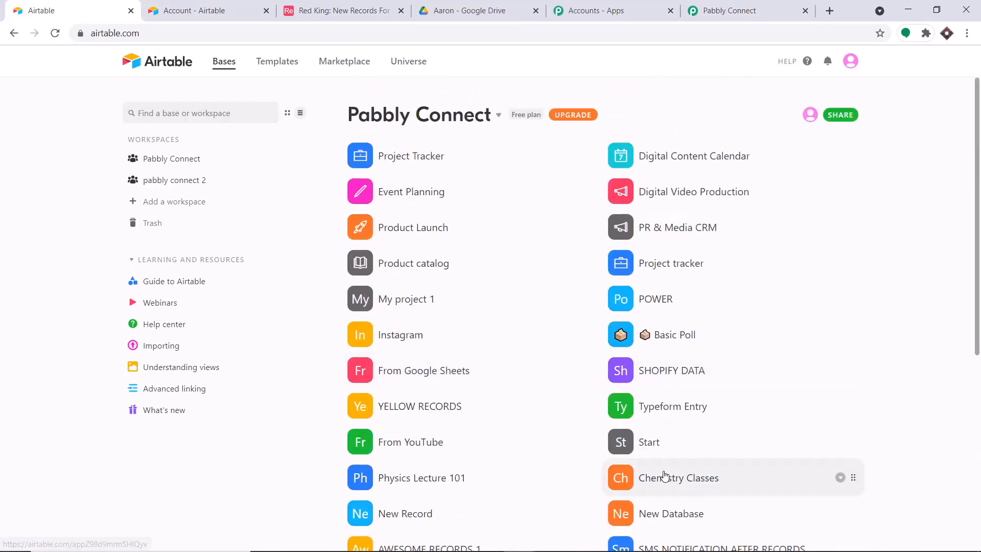
click(731, 10)
scroll(372, 511, down, 1)
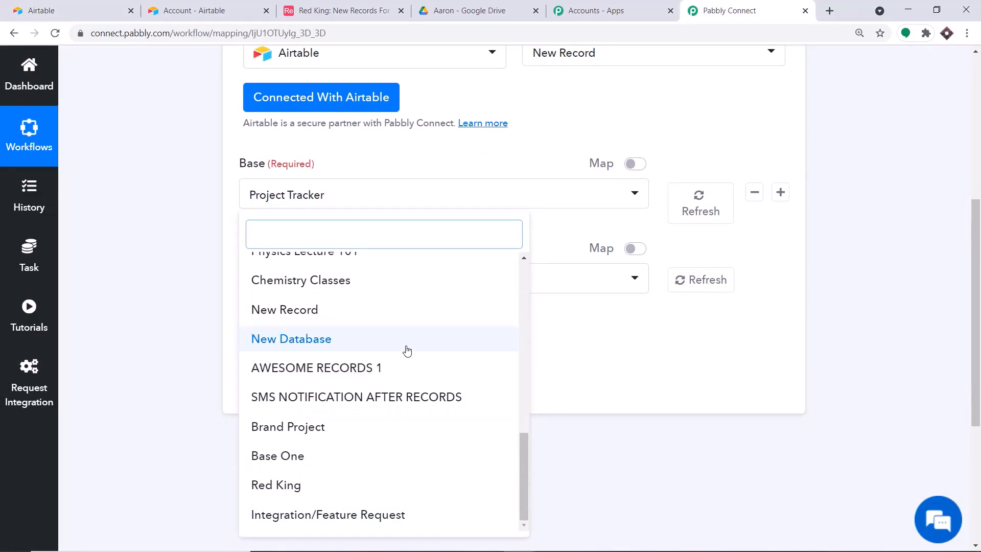
click(38, 10)
Create a blank Airtable base from scratch and name it 'Working Schedule'
scroll(717, 350, down, 4)
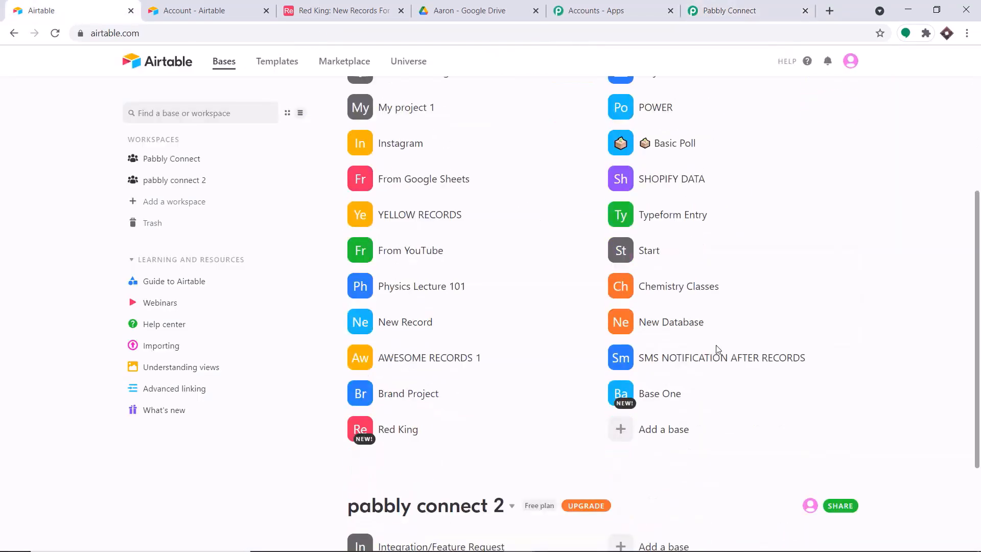
scroll(718, 349, down, 2)
click(657, 307)
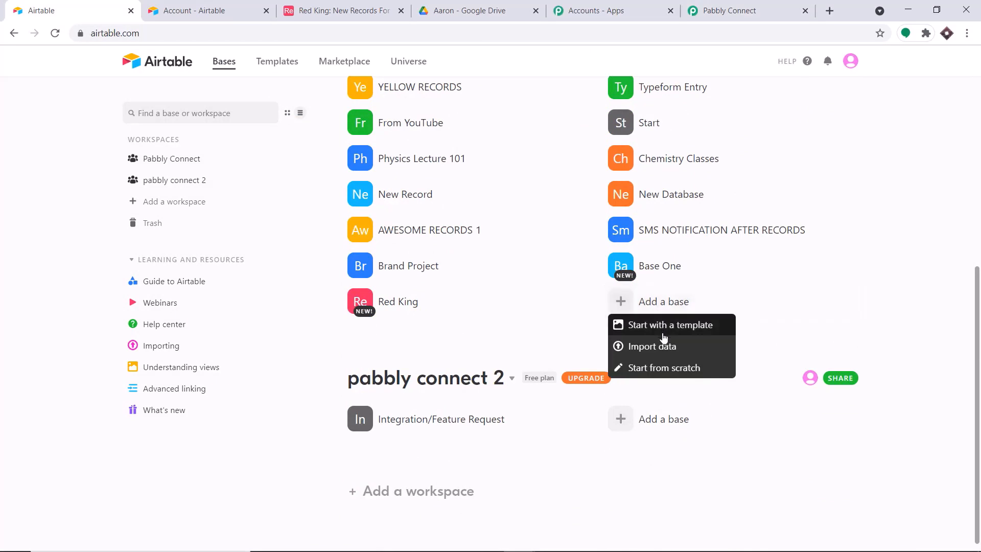
click(658, 367)
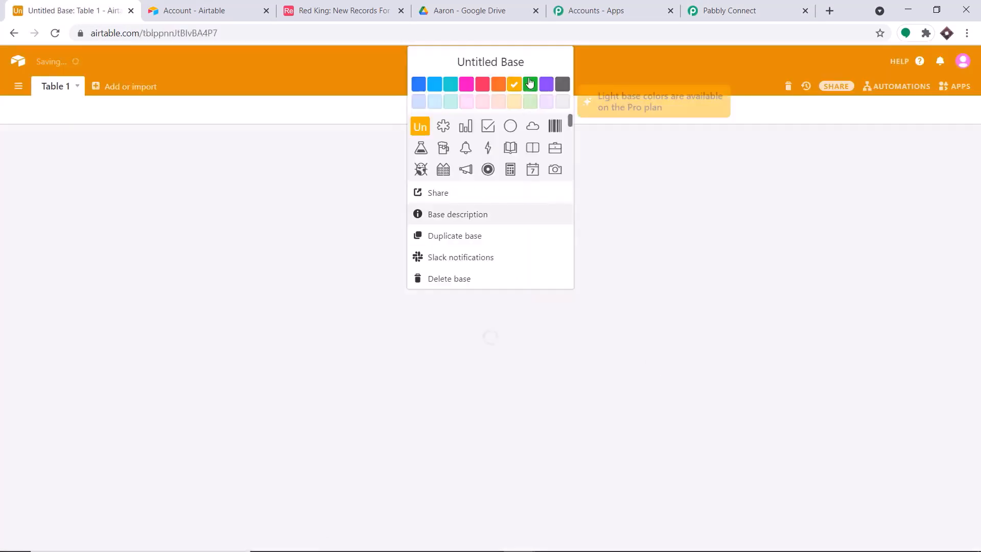
click(434, 62)
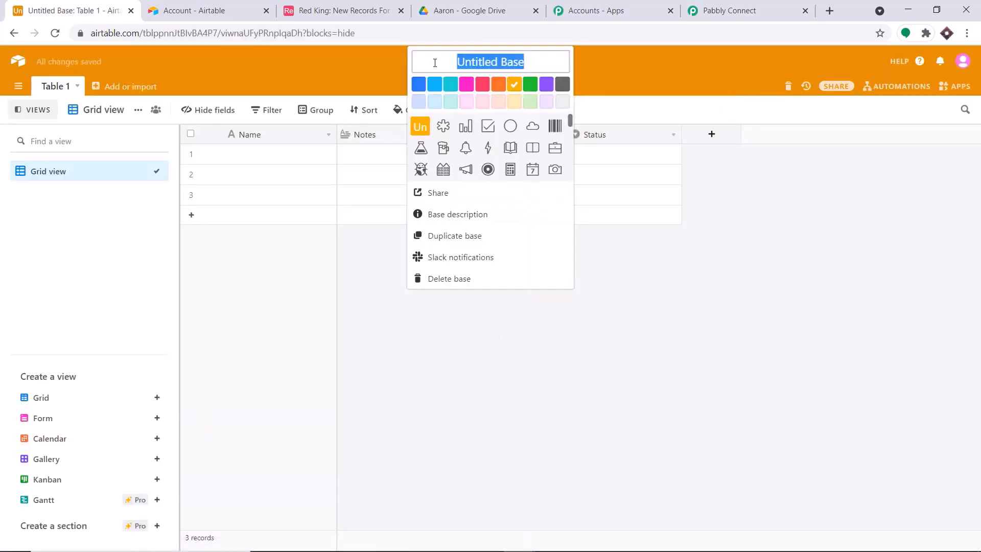
key(BackSpace)
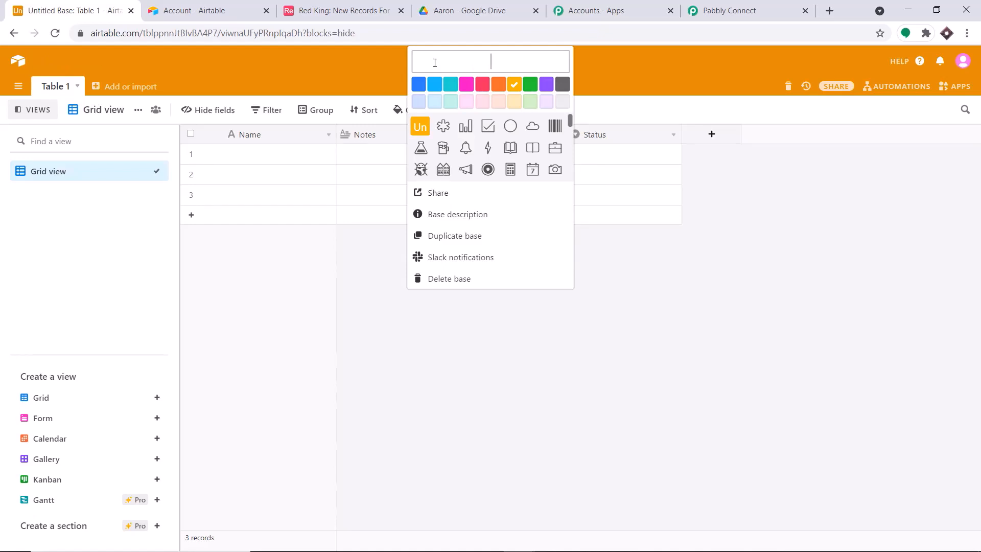
text(Working Schedu)
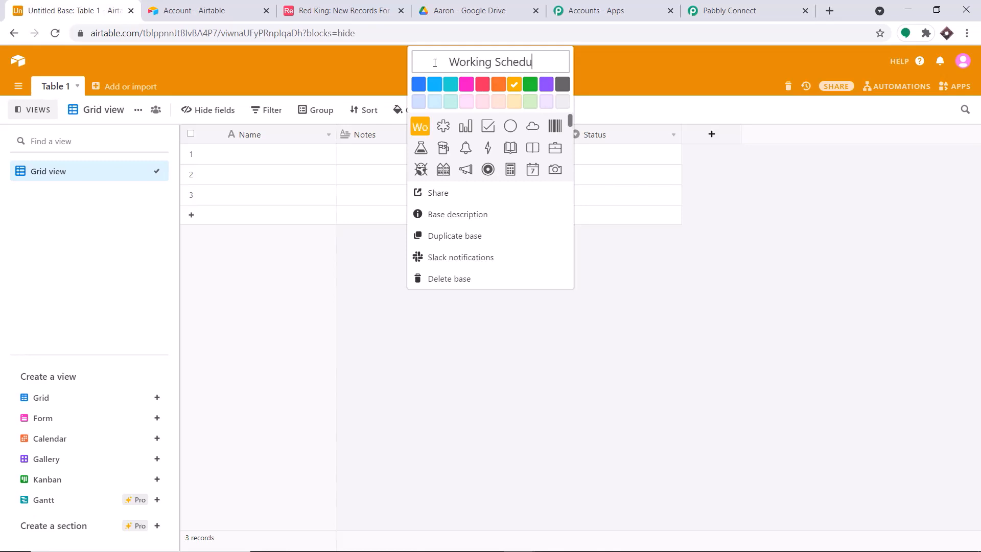
text(le)
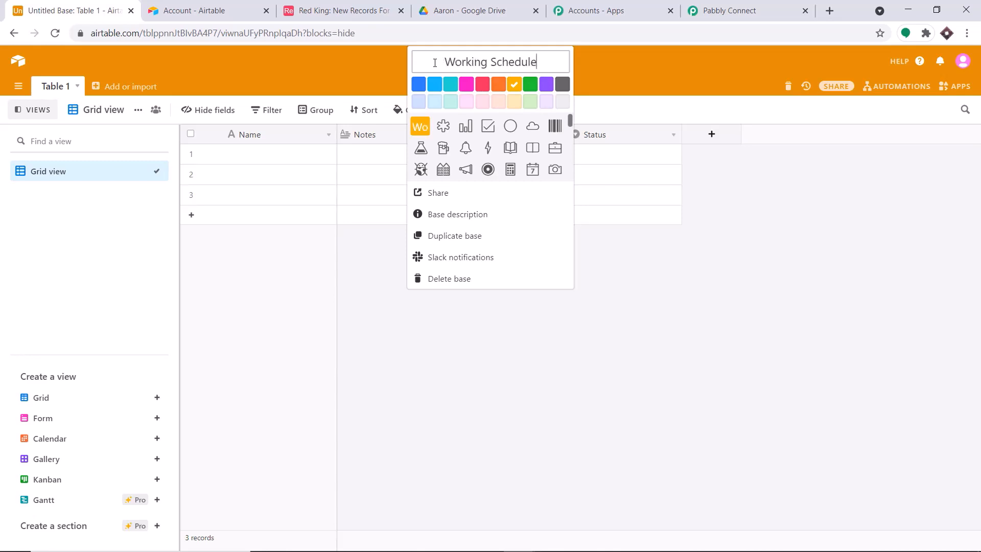
click(658, 68)
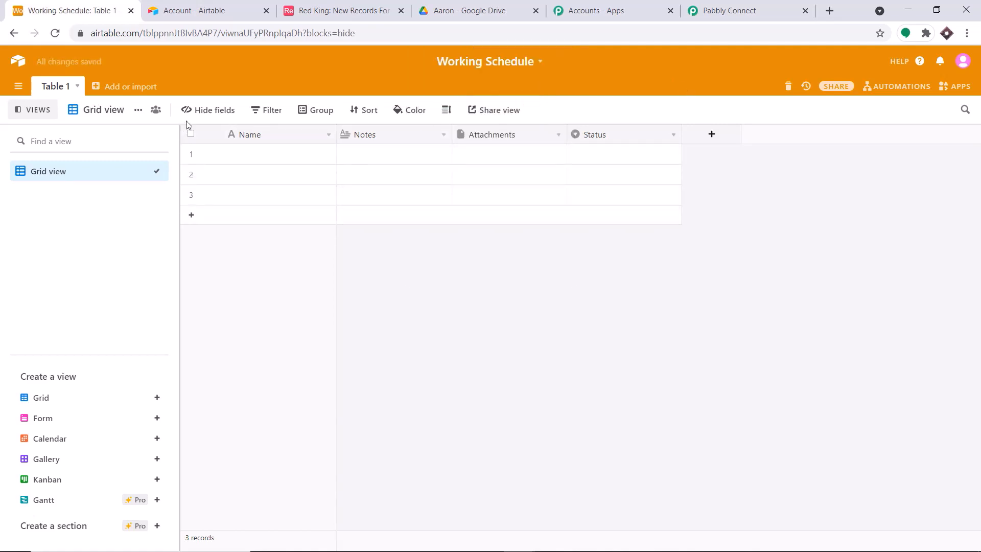
Rename Table 1 to 'Work Person'
click(56, 90)
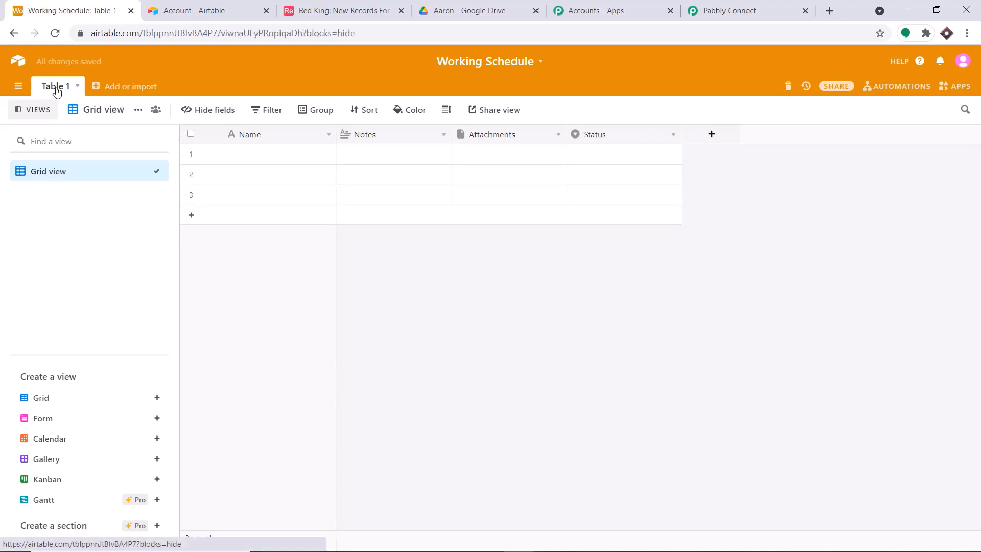
click(56, 90)
click(80, 115)
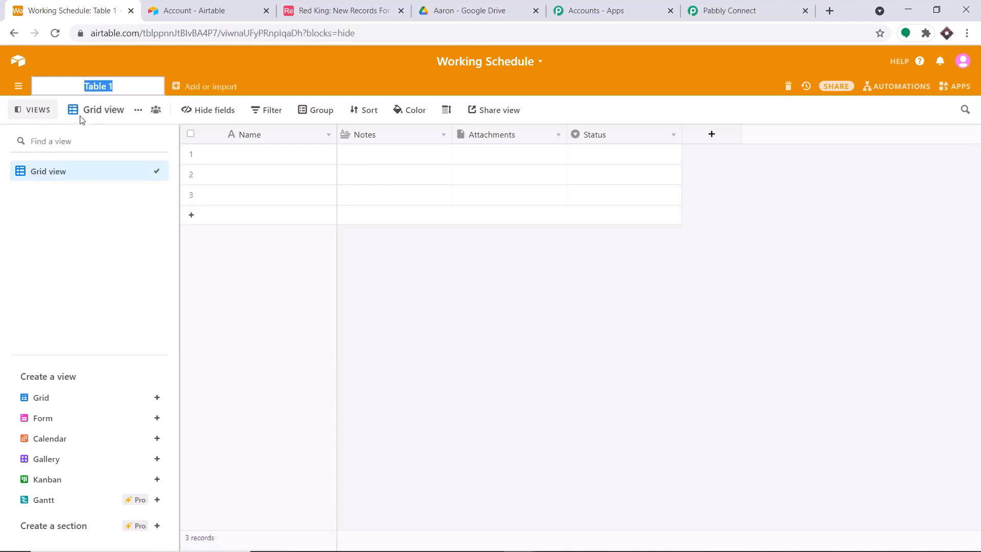
key(BackSpace)
text(Work )
text(Loa)
key(BackSpace)
key(BackSpace)
key(BackSpace)
text(Pero)
key(BackSpace)
text(son)
key(Return)
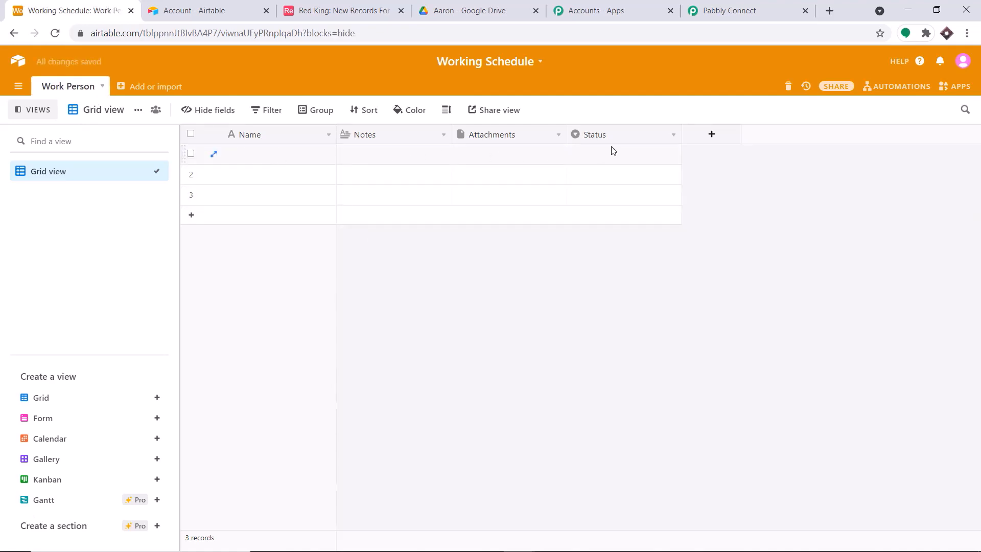
Delete the Status field and remove records 2 and 3
right_click(651, 134)
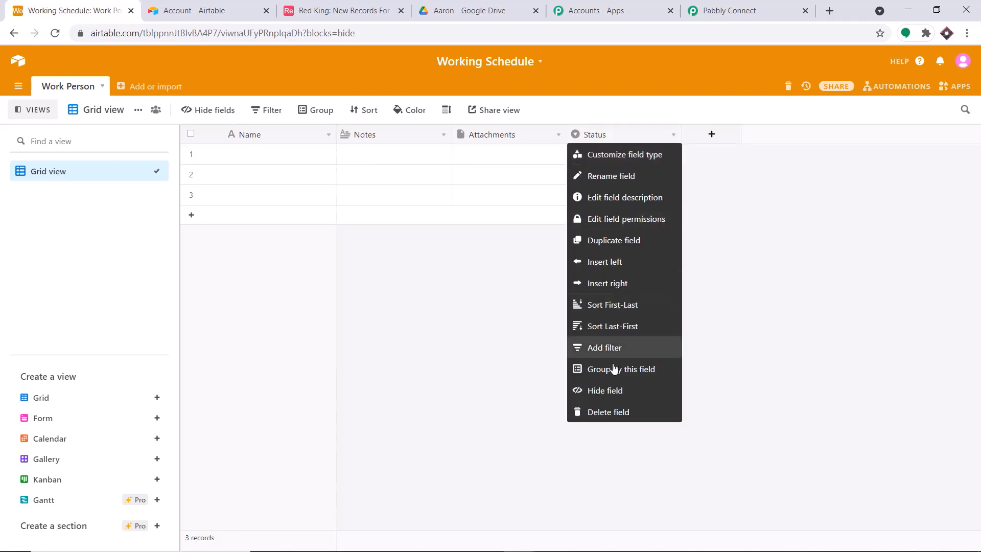
click(619, 412)
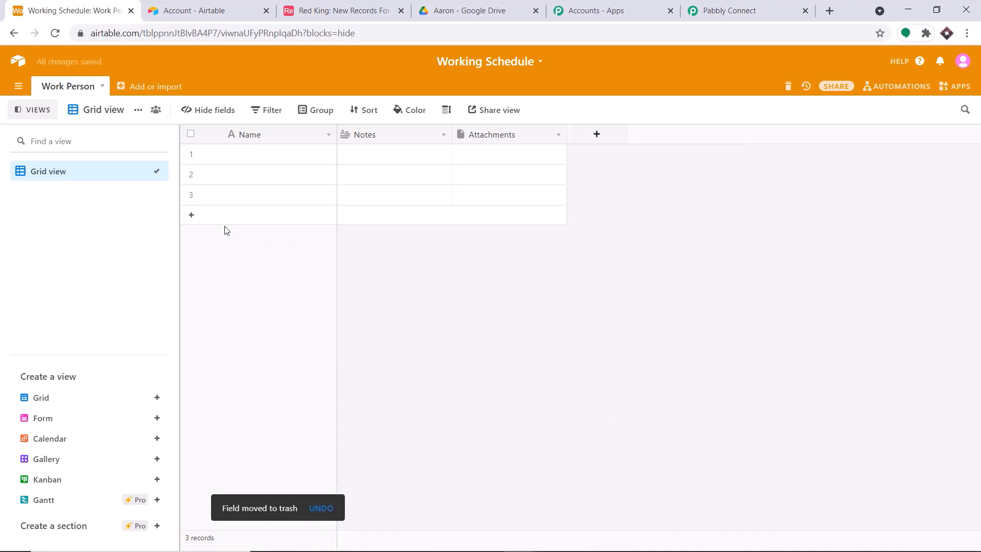
click(194, 194)
click(191, 173)
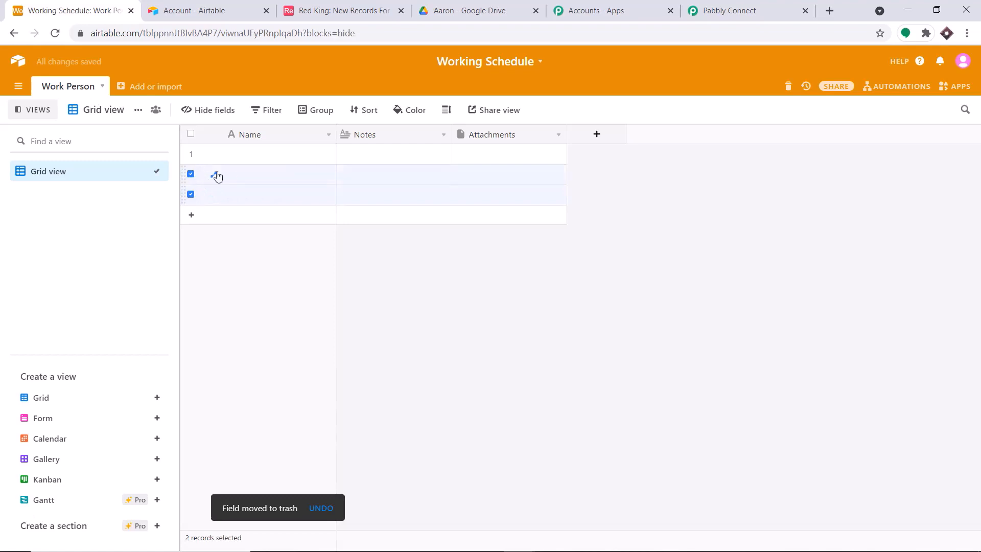
right_click(233, 175)
click(265, 210)
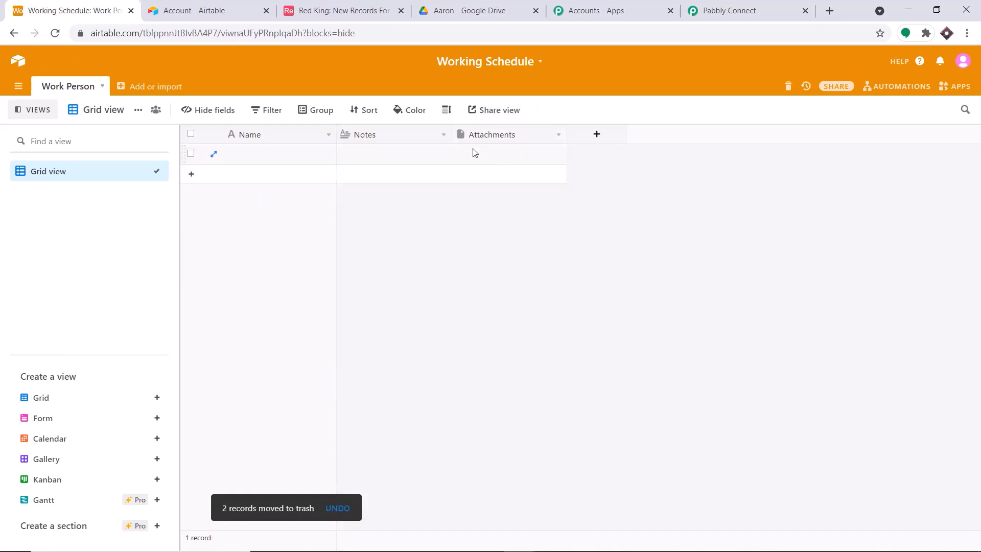
Rename the Work Person table's Attachments field to Link and make it a link-to-record field
click(519, 151)
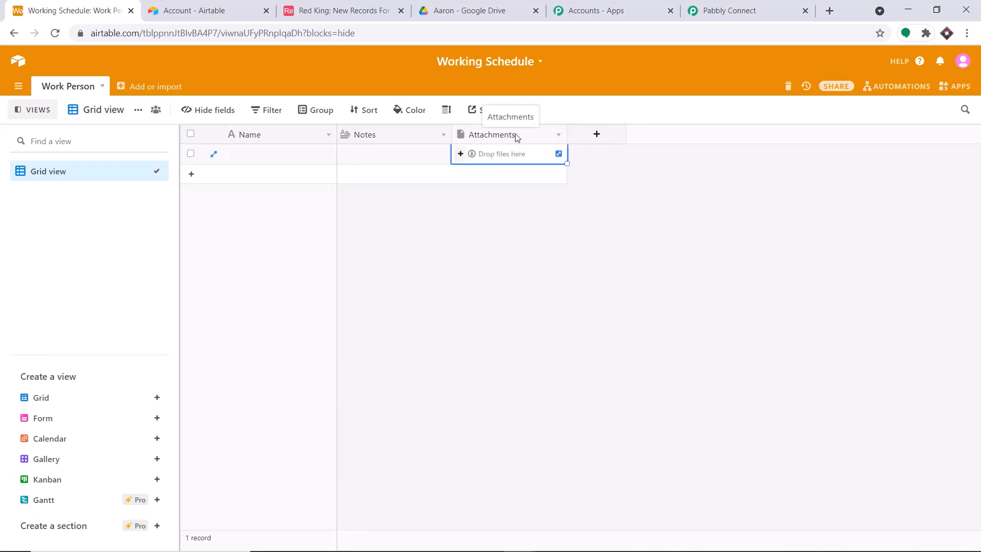
right_click(517, 137)
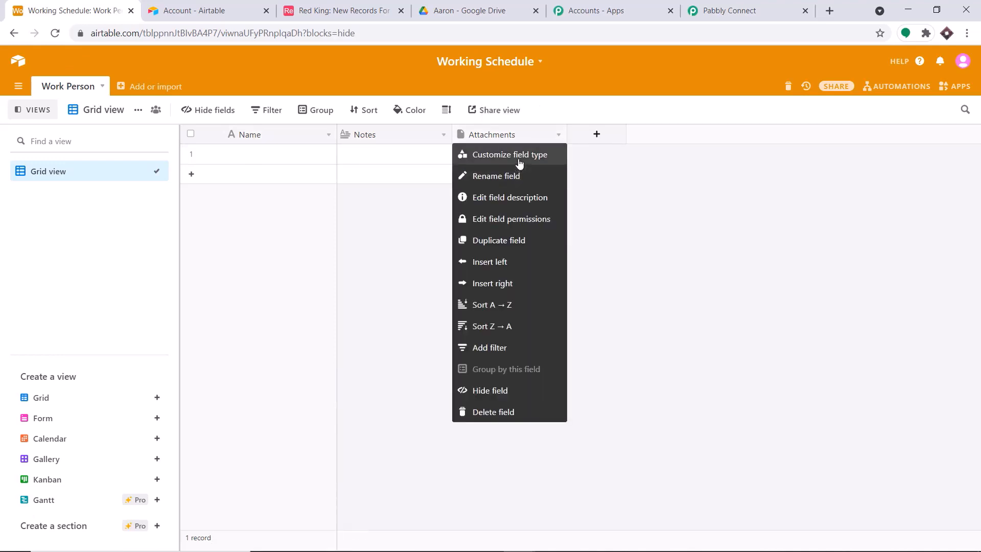
click(520, 161)
drag(519, 163, 446, 165)
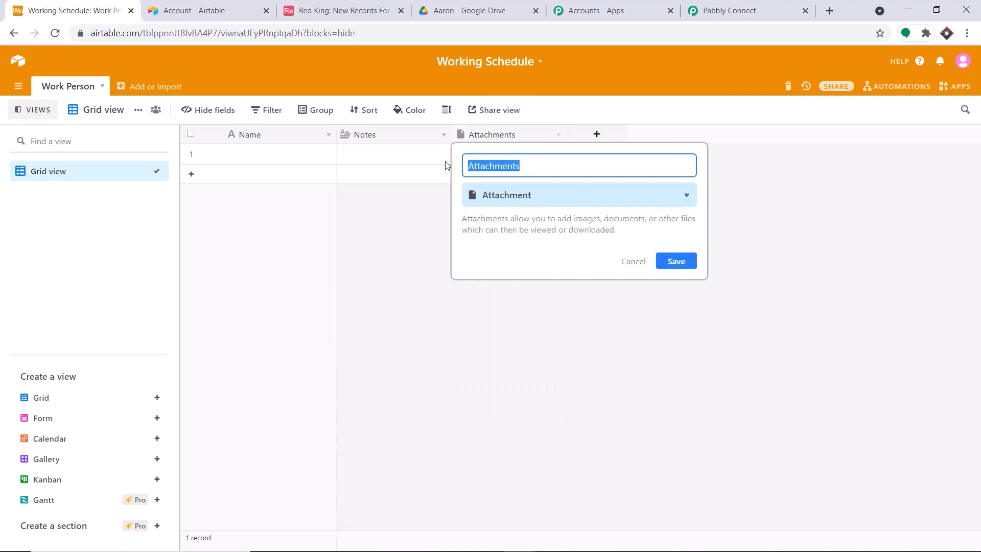
text(Link)
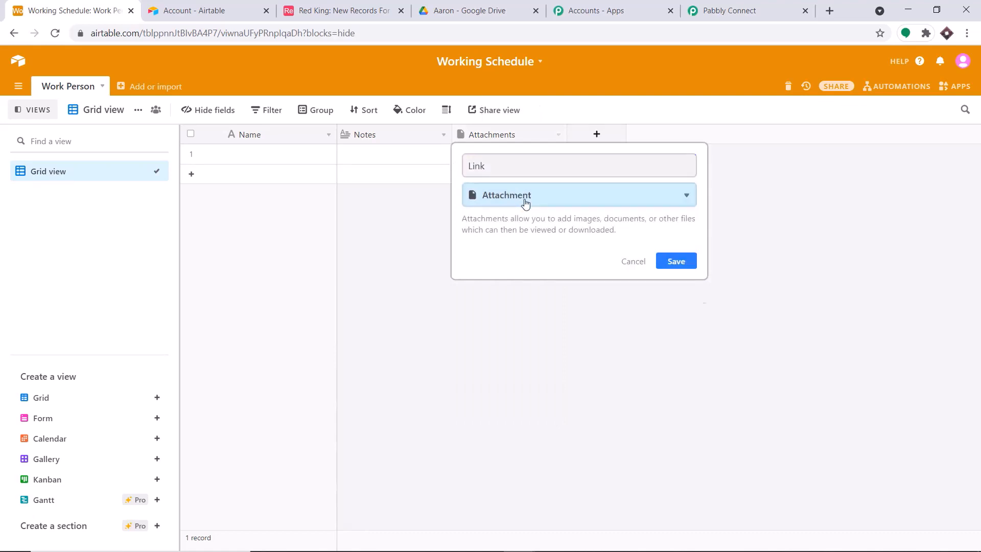
click(588, 201)
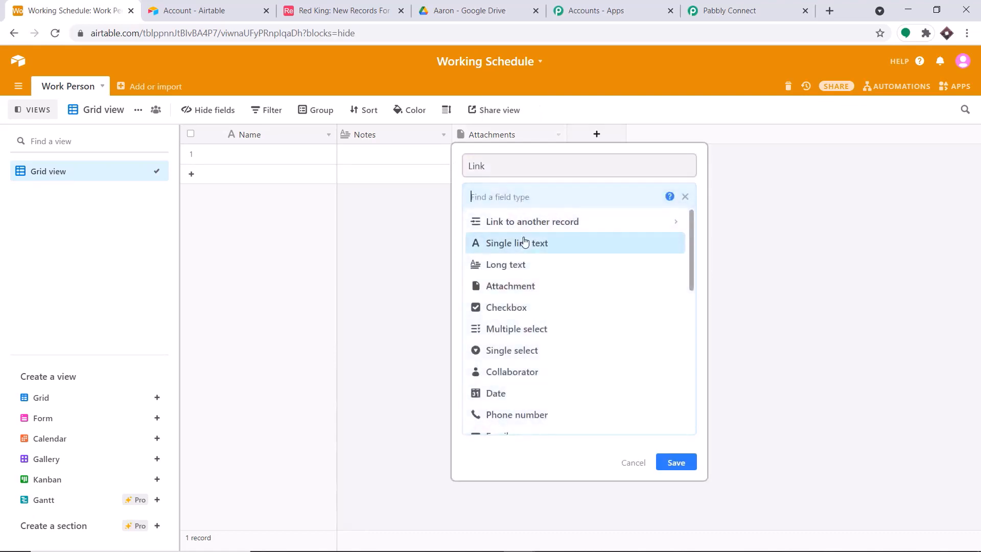
click(530, 234)
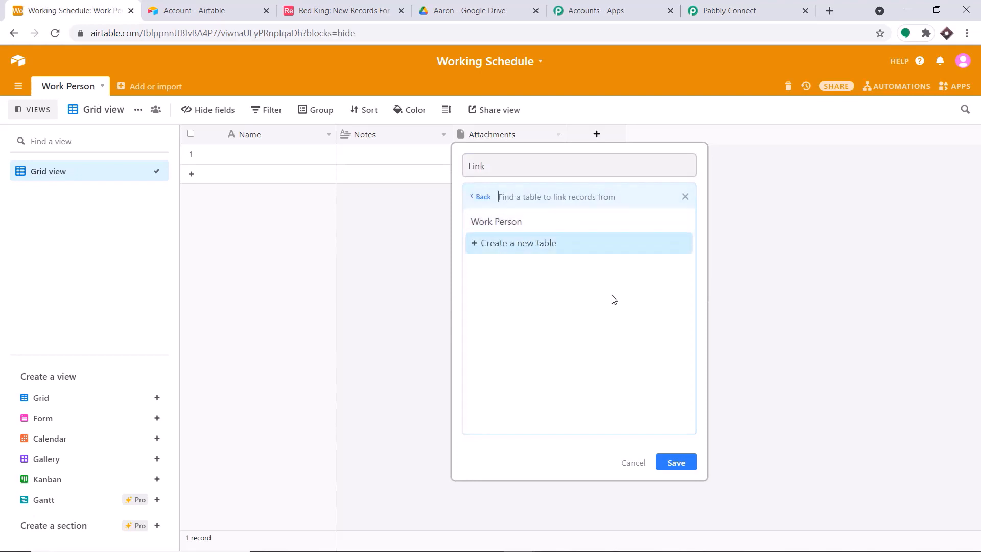
click(686, 467)
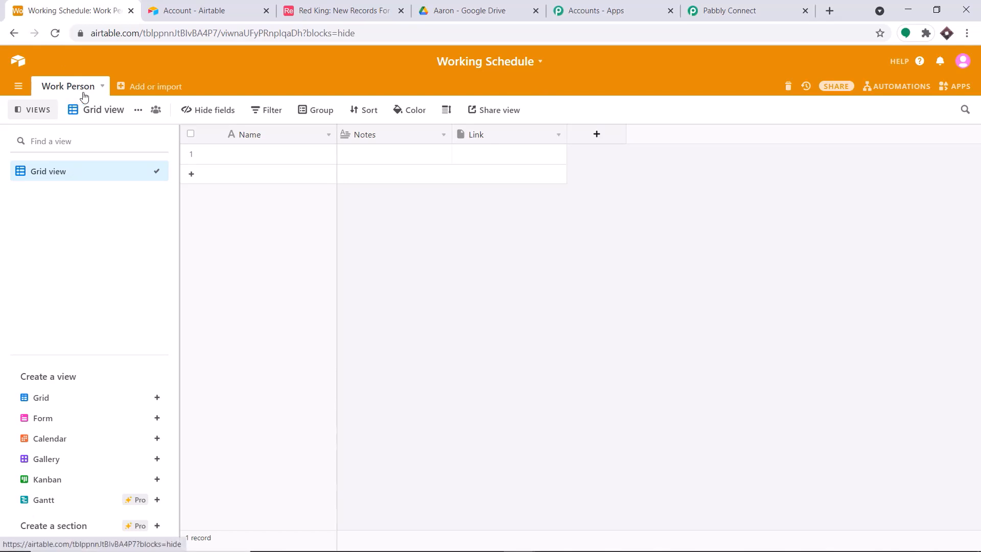
Refresh the trigger's Airtable base list and select the Working Schedule base
click(742, 6)
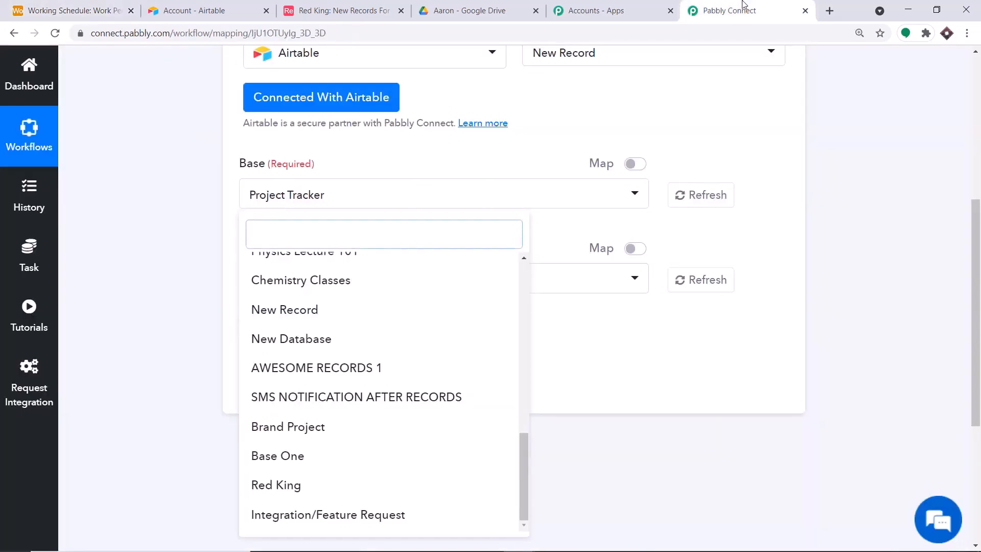
click(710, 197)
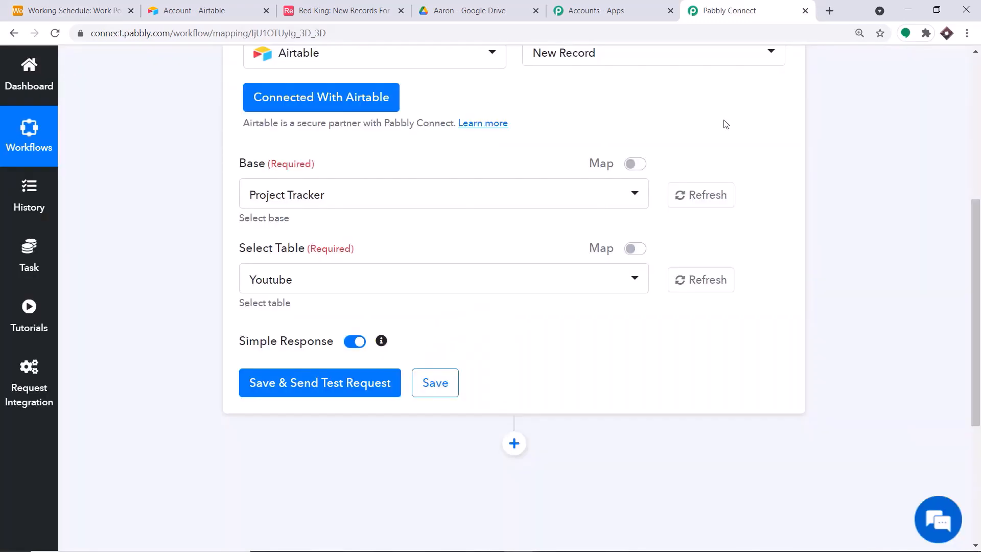
click(333, 198)
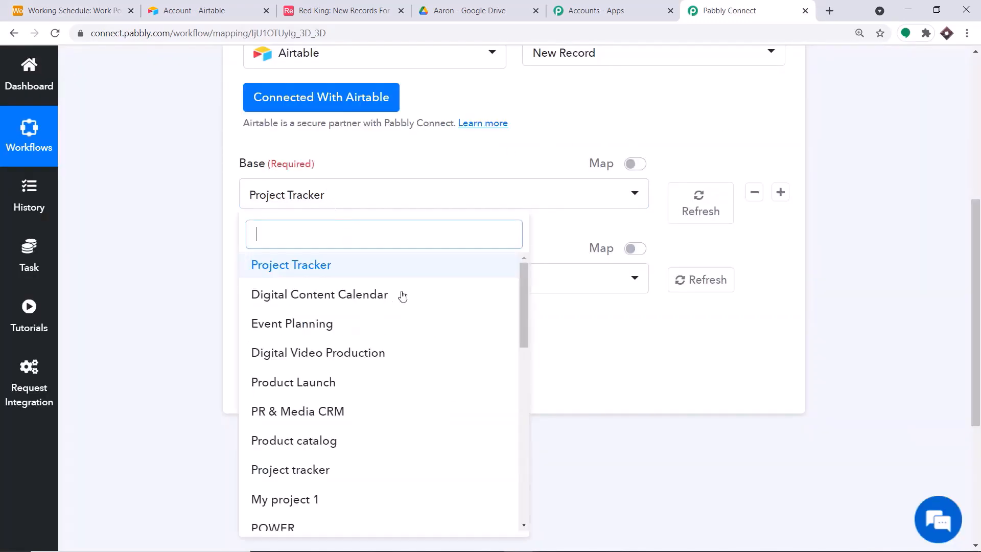
scroll(402, 314, down, 10)
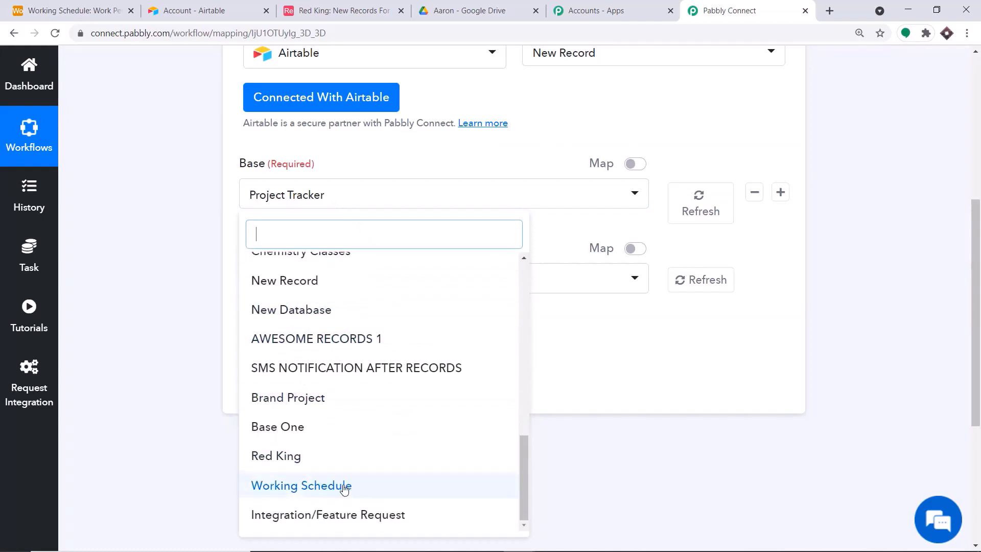
click(345, 487)
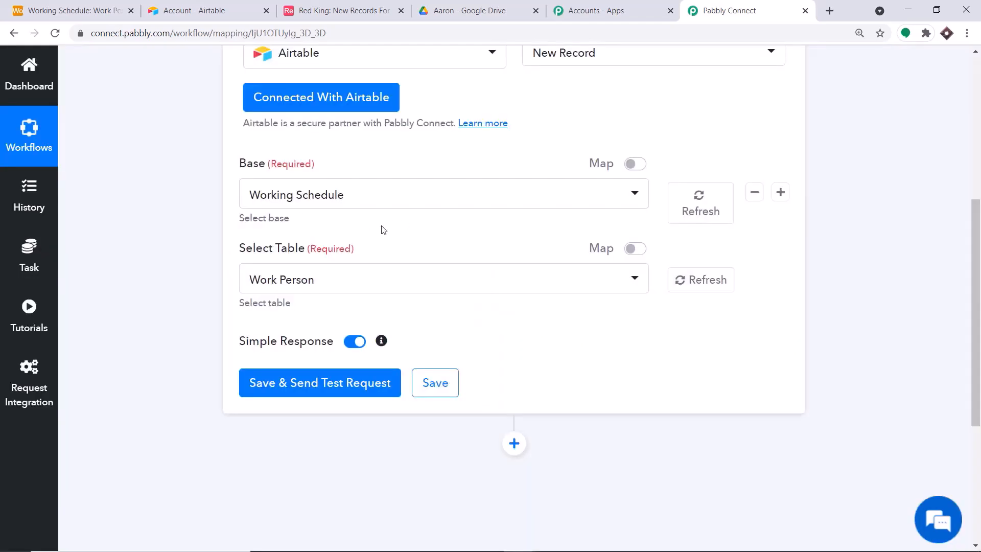
Choose Work Person as the trigger's table after checking its name in Airtable
click(320, 280)
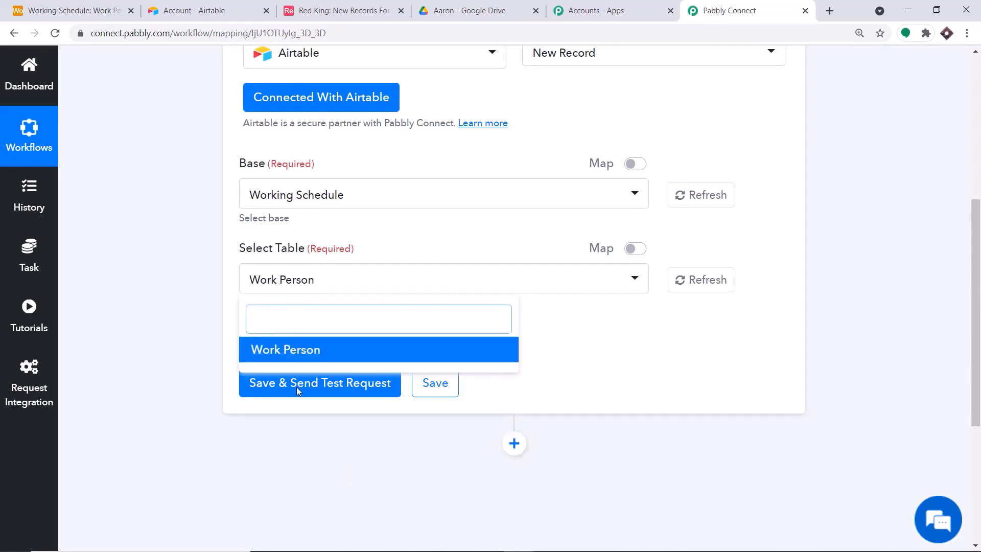
click(67, 15)
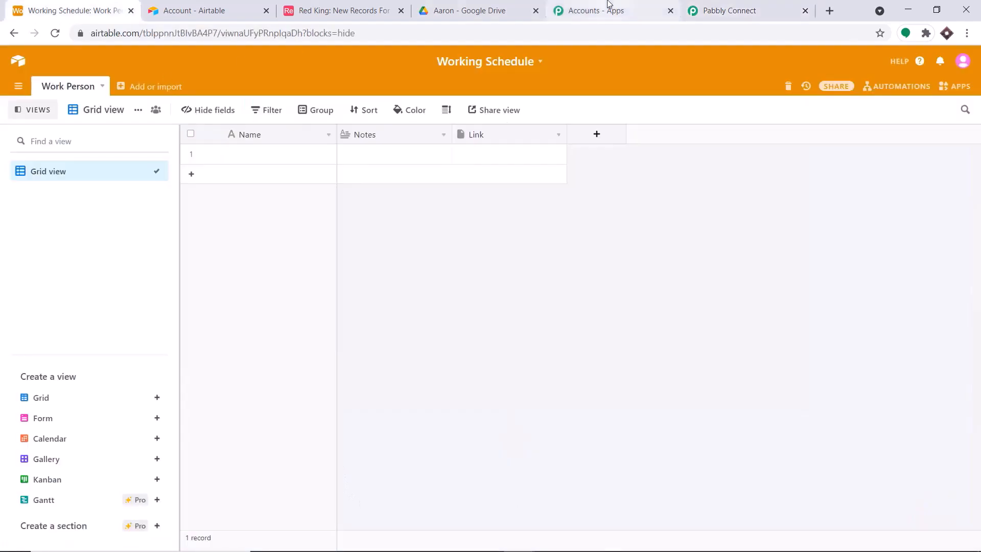
click(741, 9)
click(333, 351)
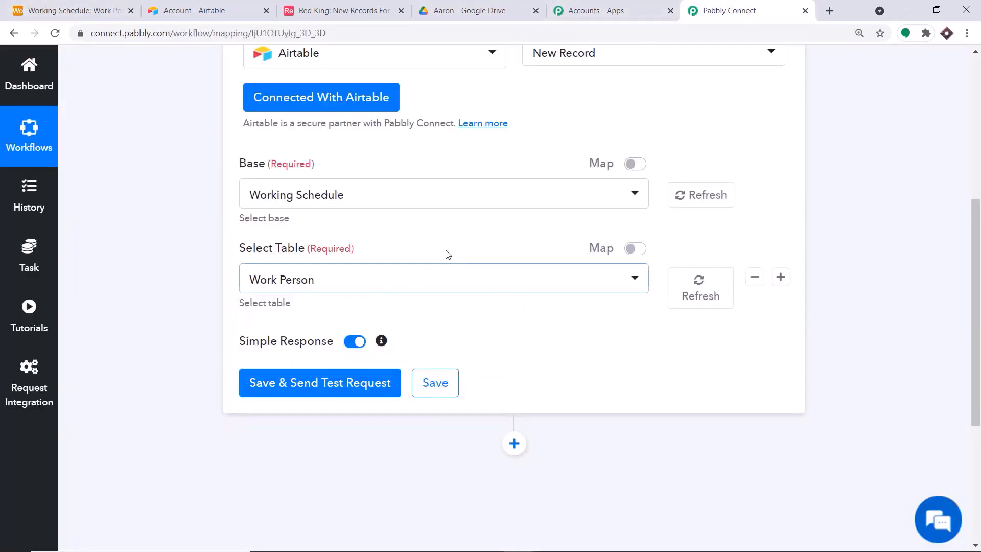
scroll(455, 247, down, 2)
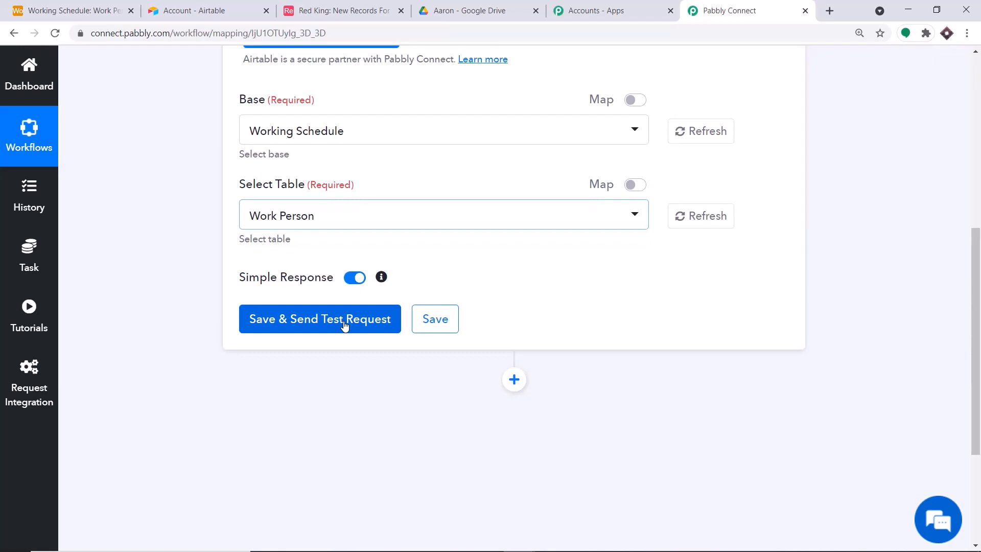
Send the trigger test request, which returns a record id and createdTime, then select the first record's Name
click(77, 10)
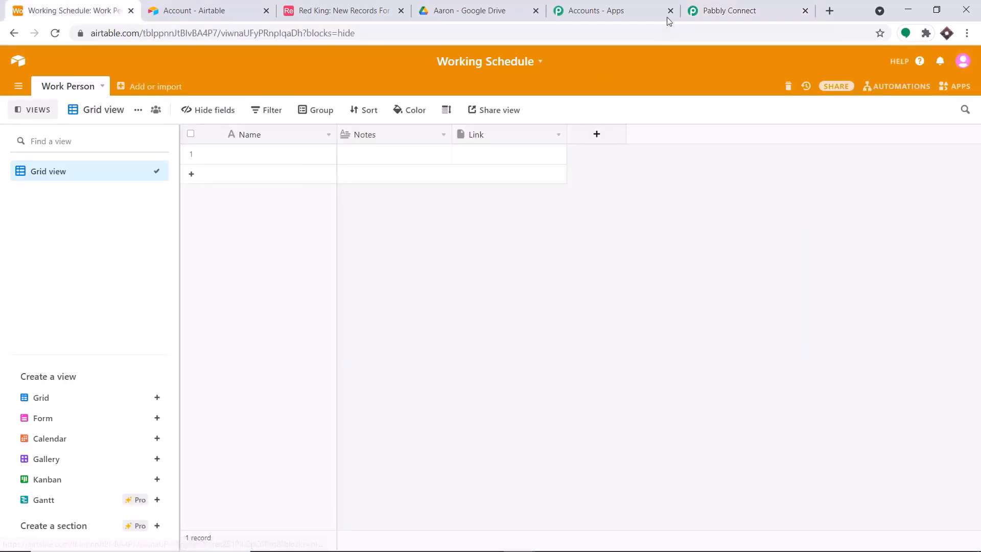
click(687, 14)
click(348, 323)
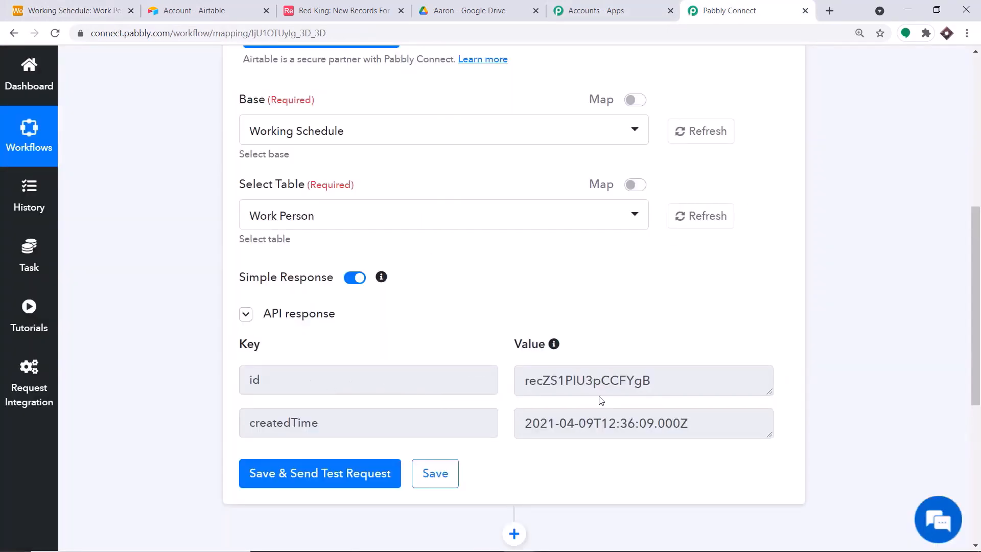
click(109, 4)
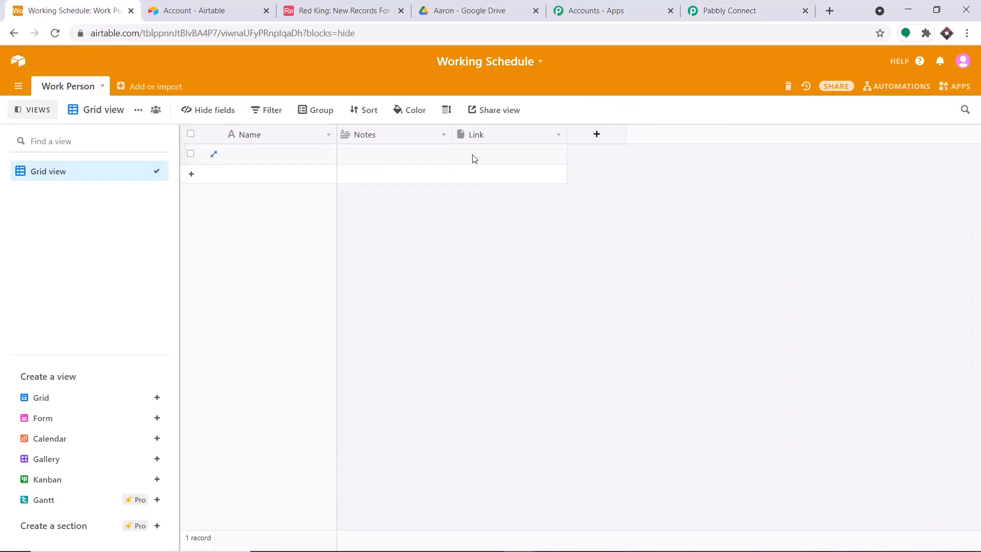
click(248, 154)
Fill the first Work Person record with a person's name and the note 'Tesla'
text(E)
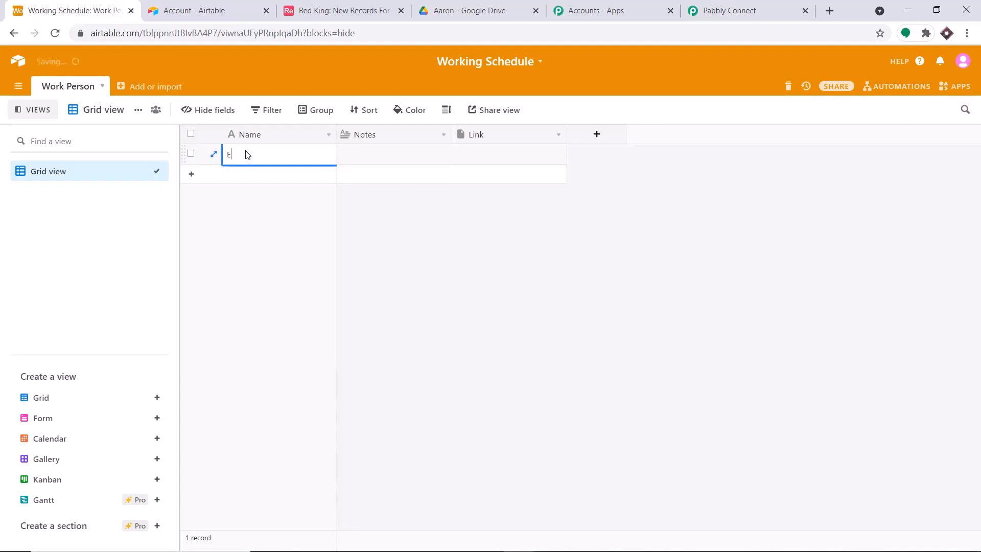
text(lon Musk)
click(346, 162)
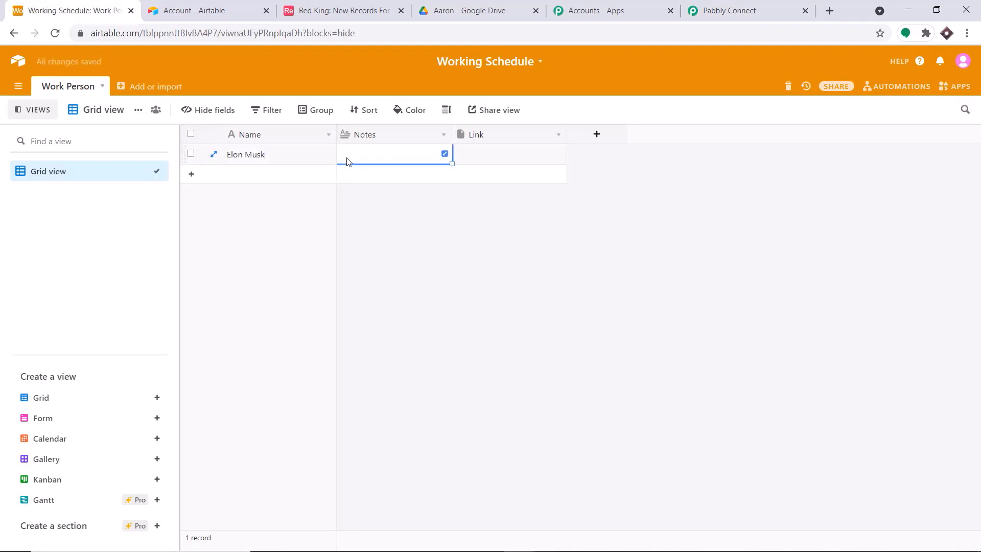
text(Tesla)
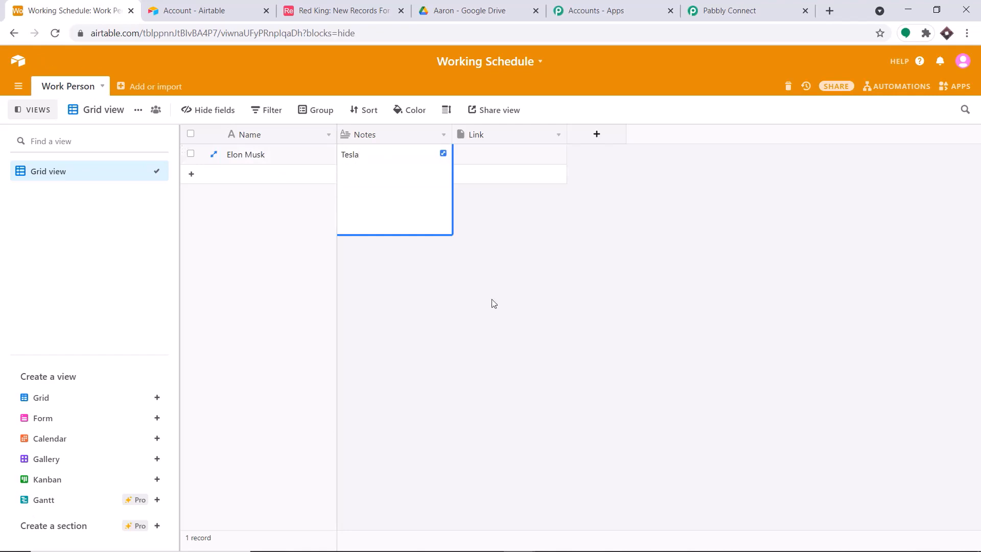
click(493, 302)
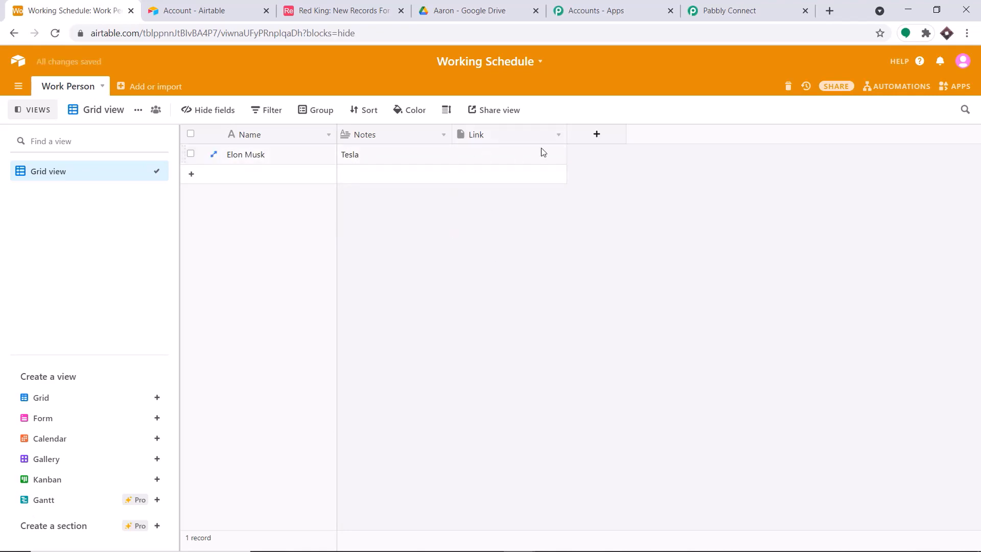
click(701, 11)
scroll(373, 356, down, 3)
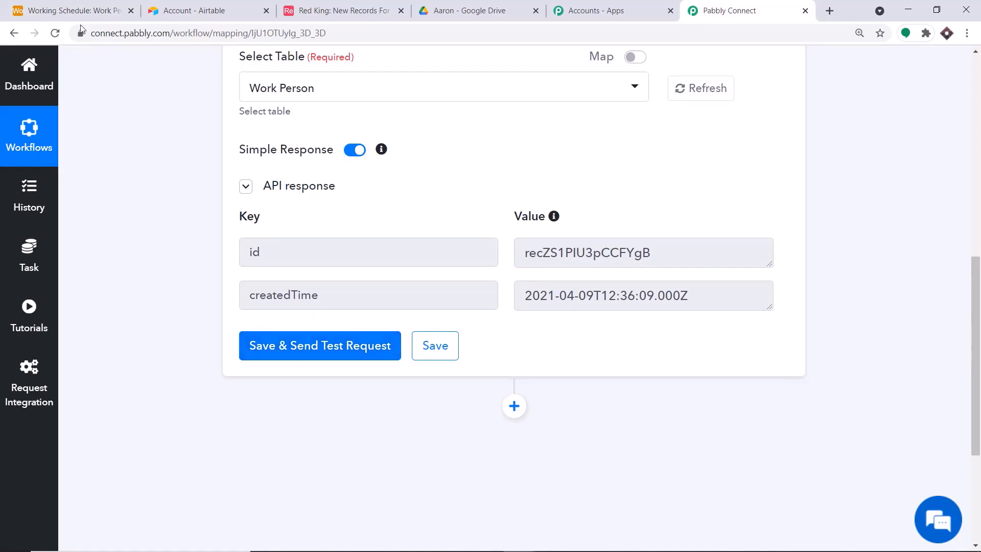
Resend the trigger test to fetch the filled Airtable record and its id
click(77, 11)
click(731, 10)
click(345, 353)
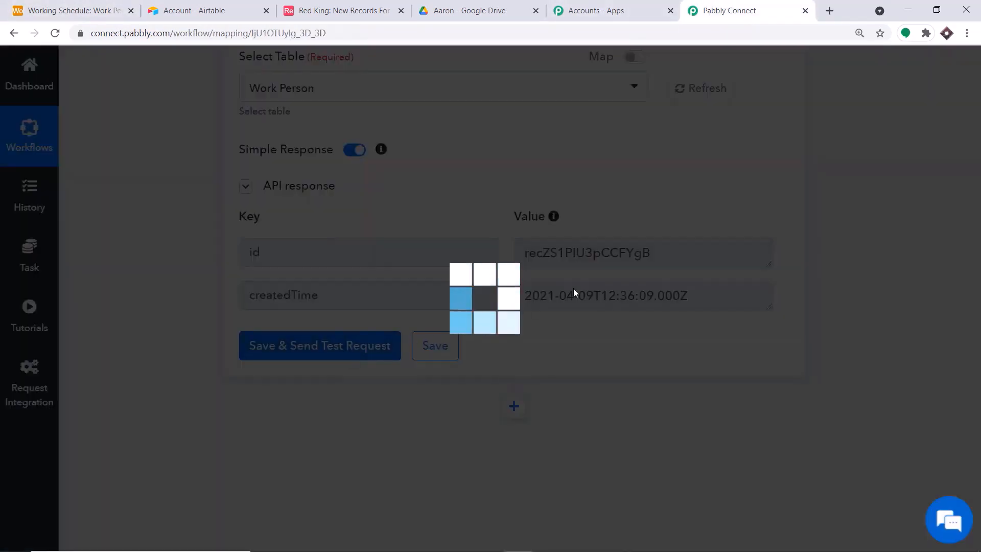
scroll(643, 258, down, 1)
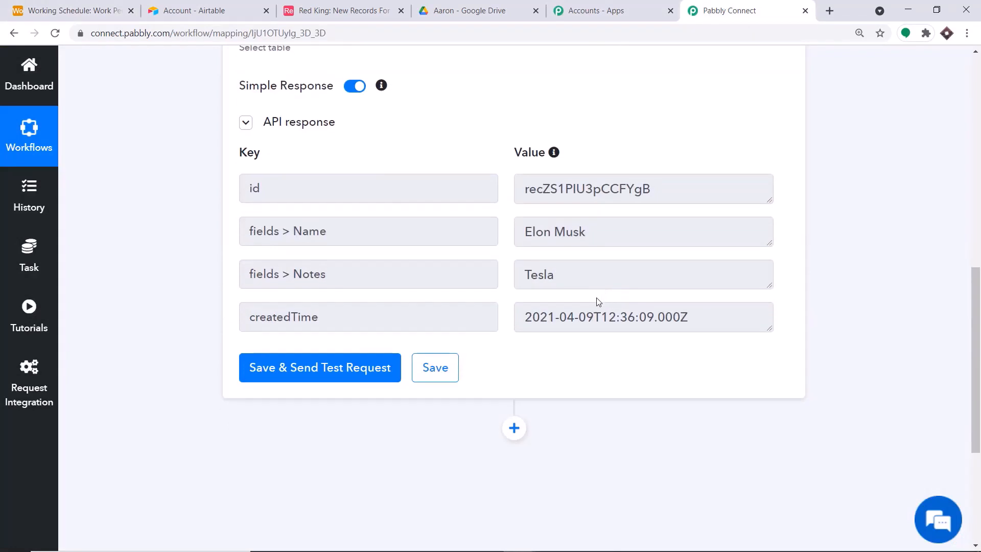
double_click(524, 190)
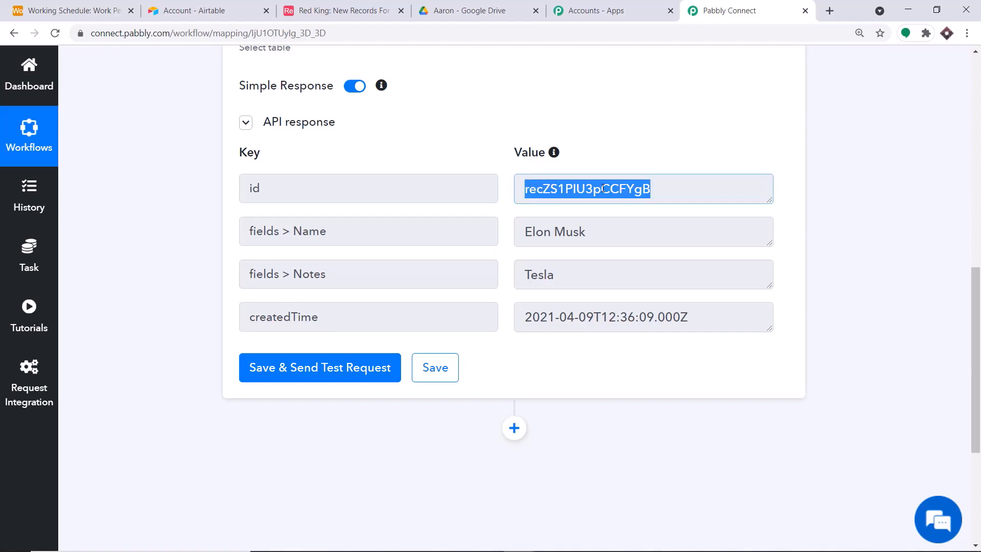
Check the returned Name, Notes 'Tesla' and createdTime values, then add an action step below
click(350, 229)
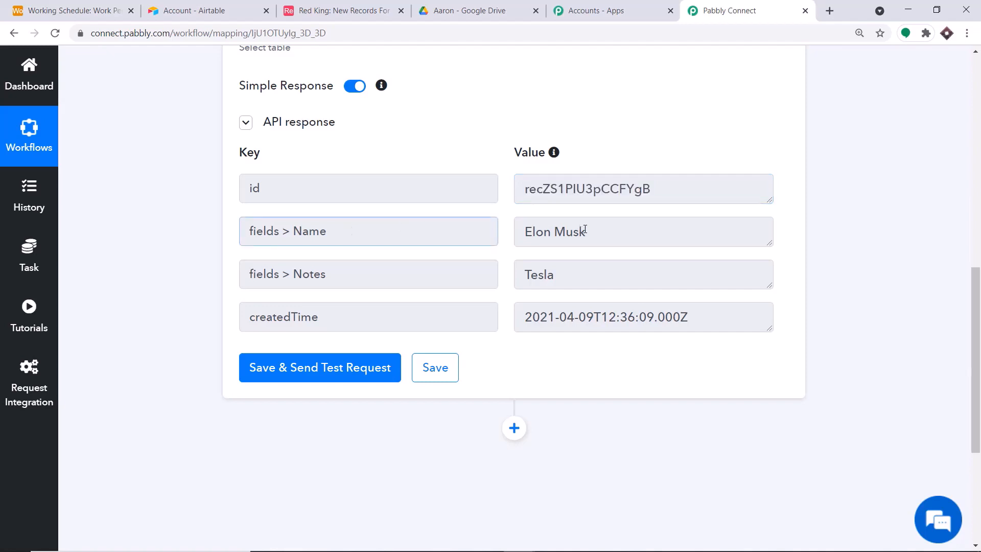
drag(585, 230, 496, 230)
drag(590, 272, 499, 285)
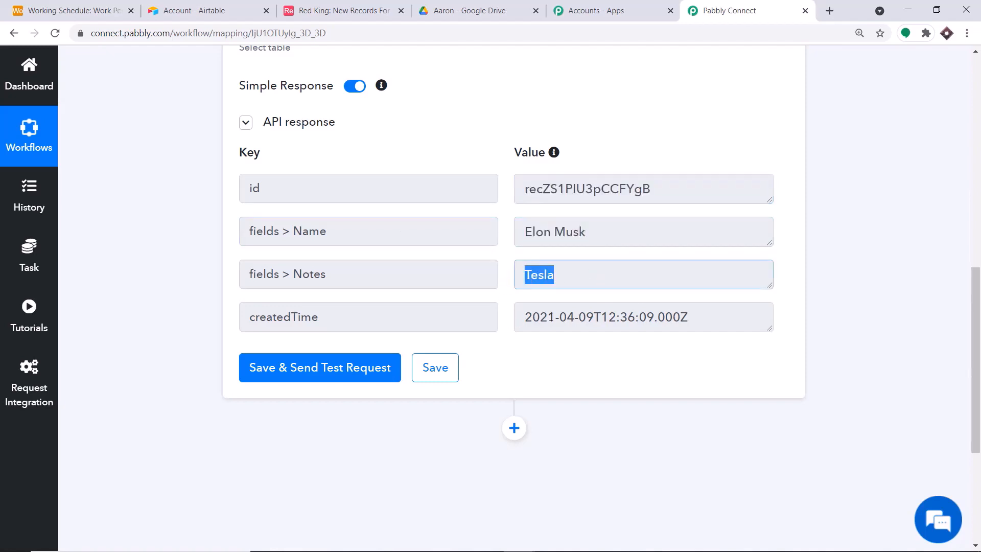
drag(688, 316, 495, 312)
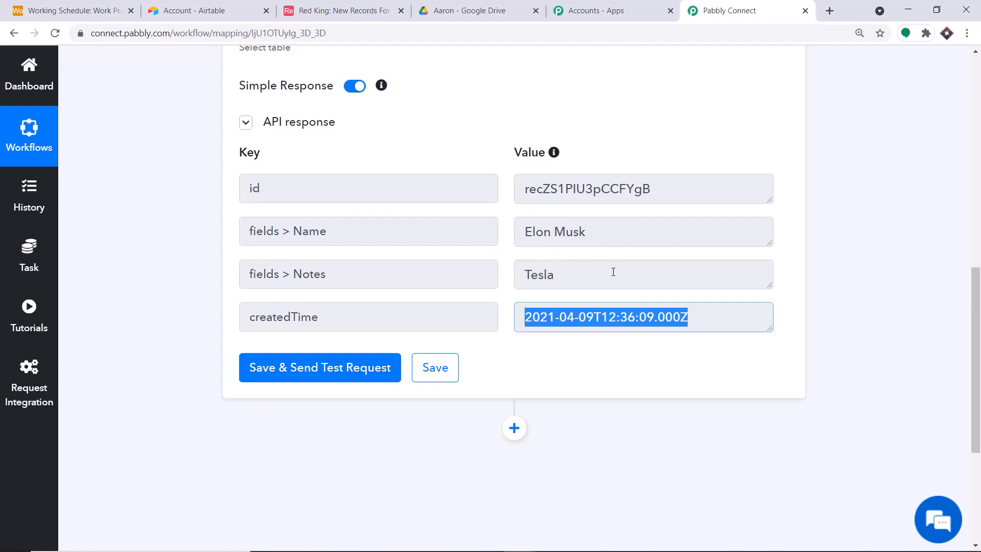
click(514, 428)
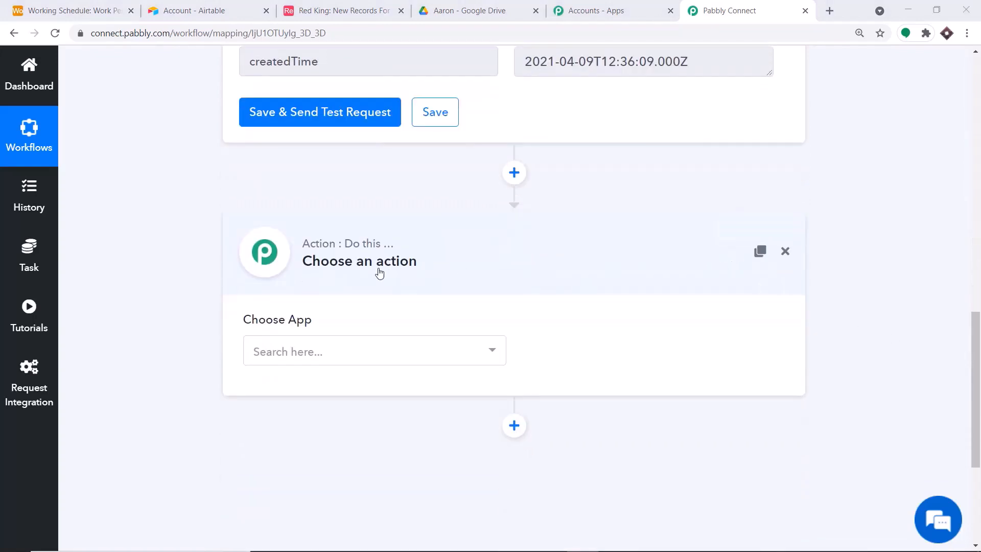
Search 'goog' and choose Google Drive as the action app
click(407, 356)
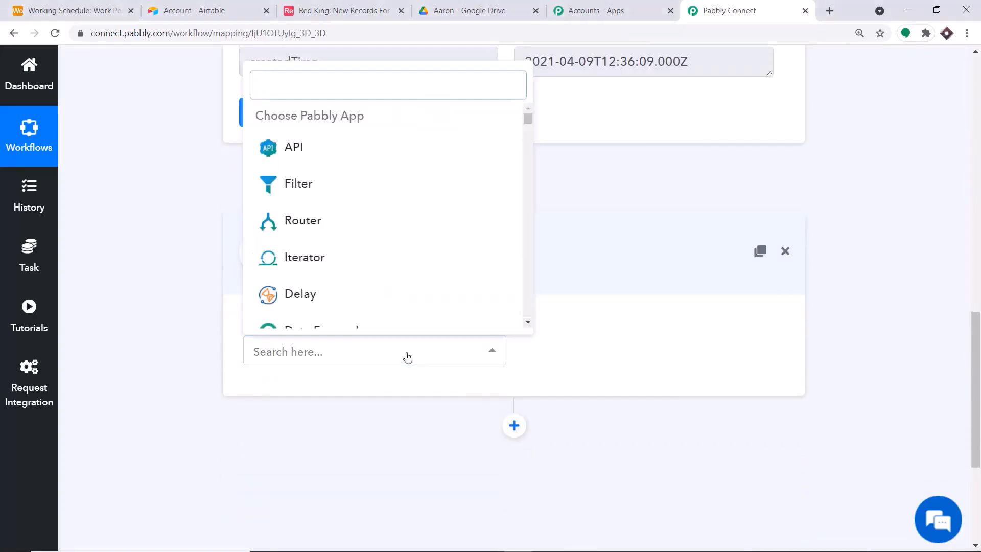
text(g)
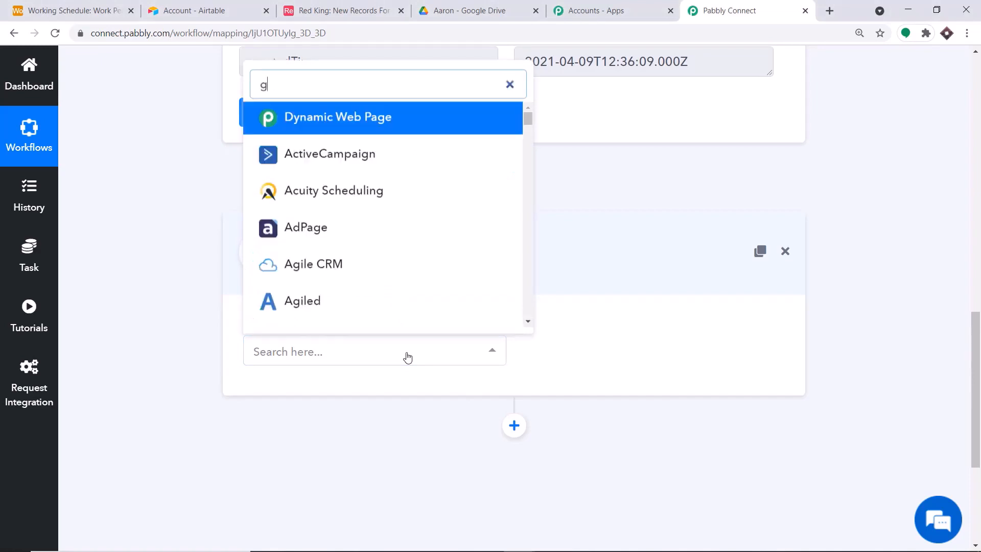
text(oogle)
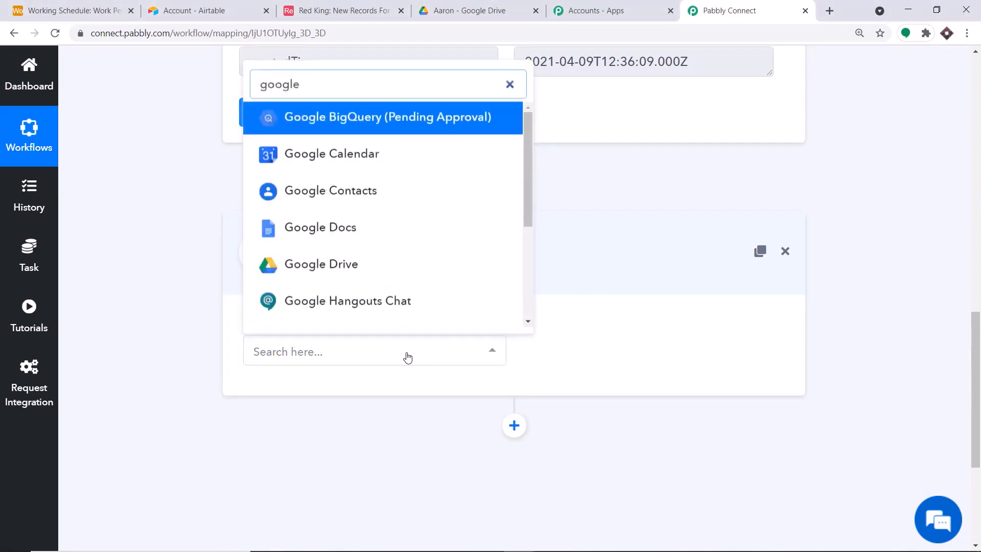
click(373, 264)
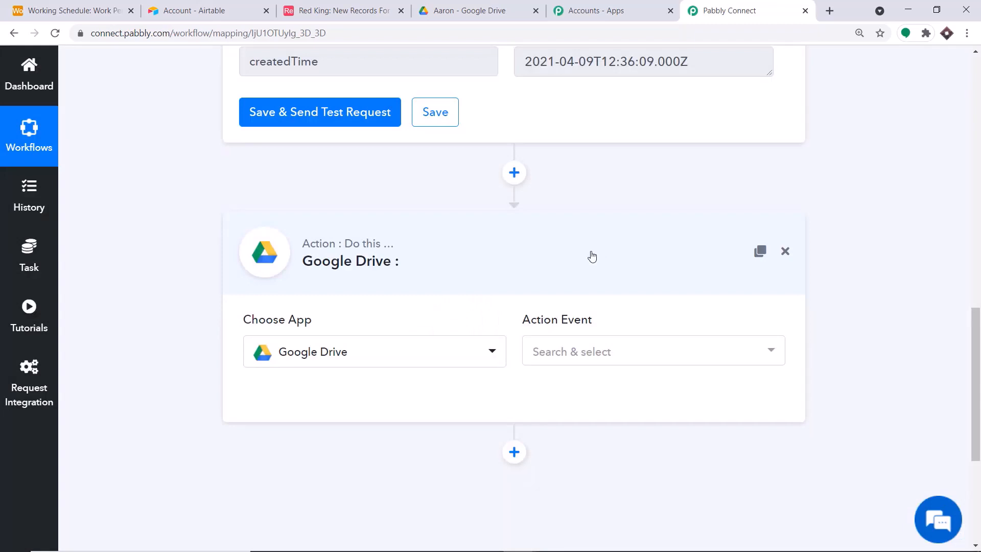
scroll(594, 258, up, 4)
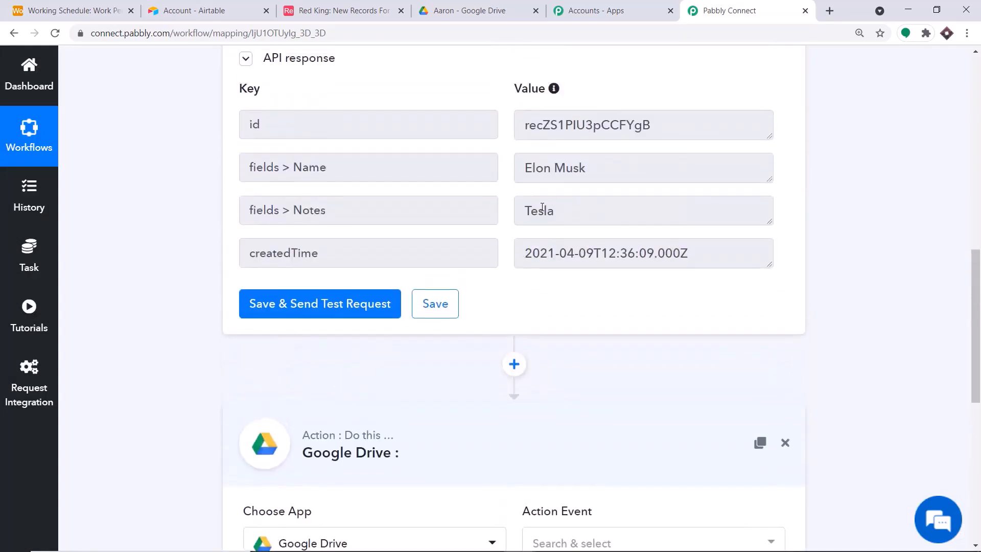
scroll(542, 207, down, 5)
Set the action event to Create a File or Folder
click(574, 290)
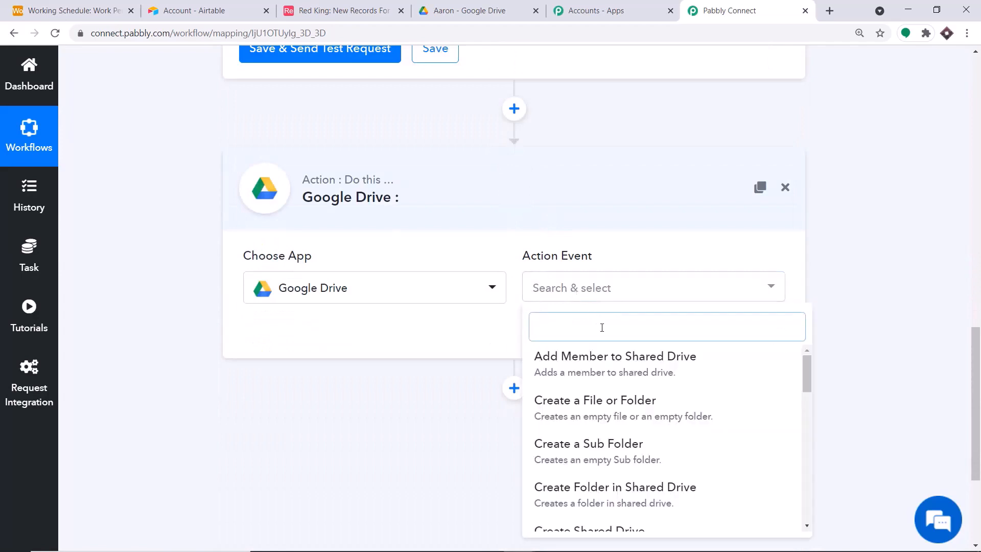
scroll(616, 353, down, 3)
scroll(628, 401, down, 1)
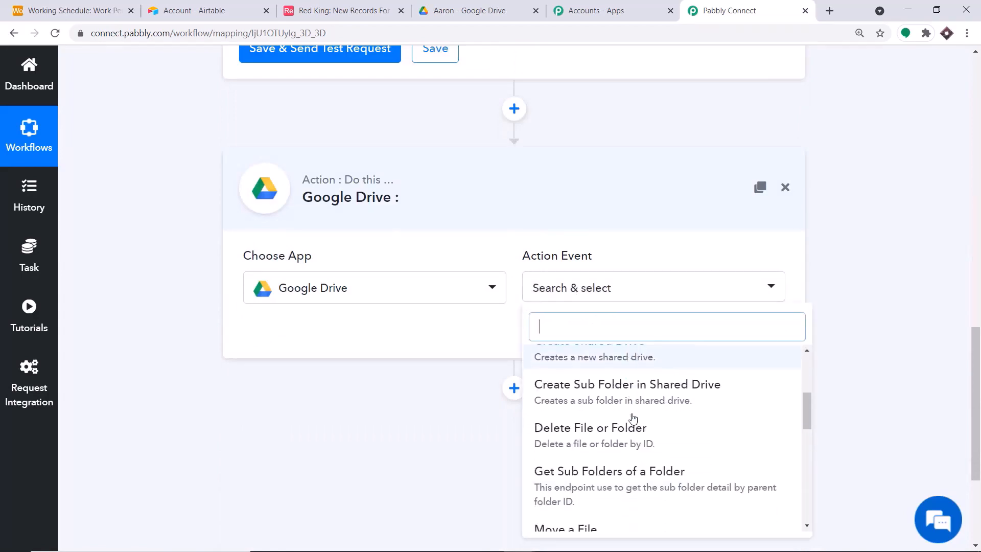
scroll(634, 424, down, 2)
scroll(634, 429, up, 3)
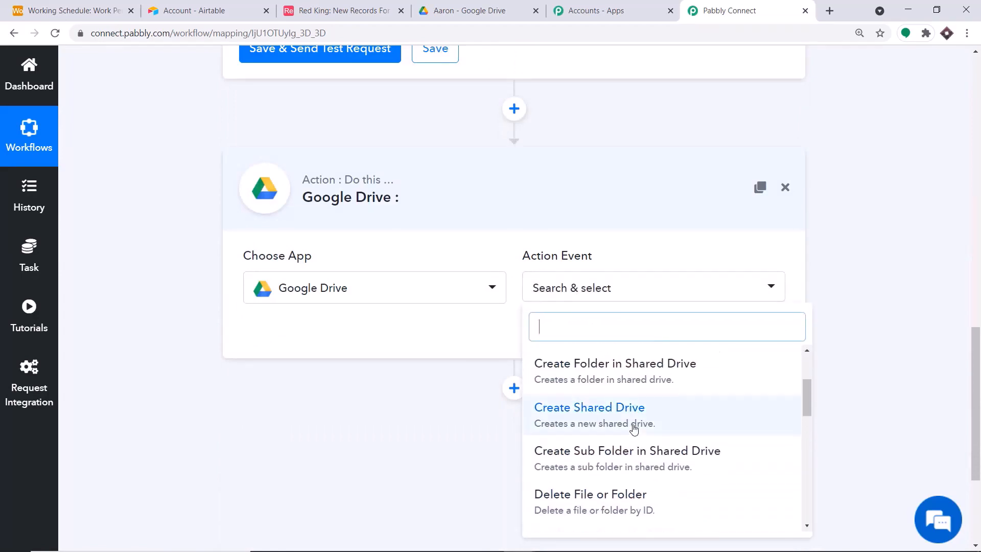
scroll(633, 428, up, 4)
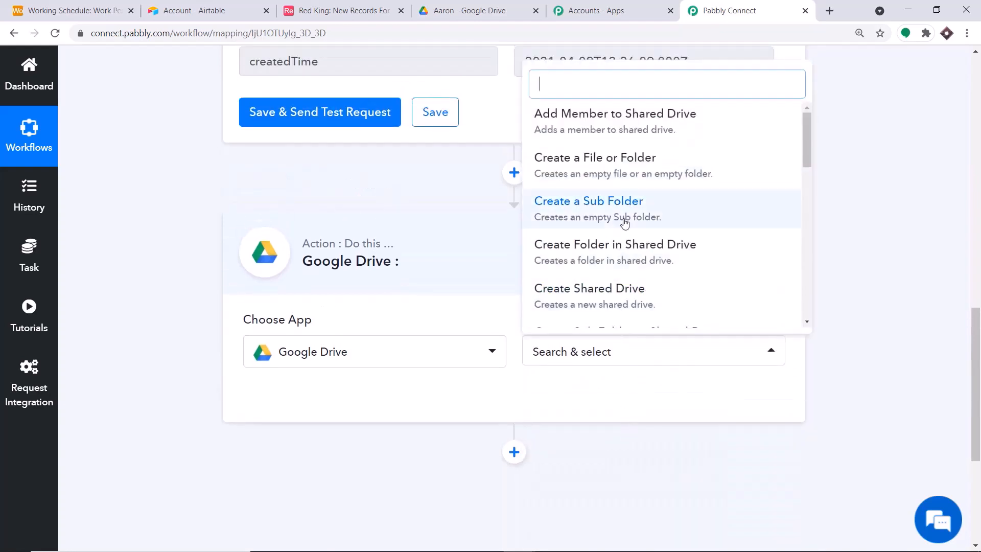
click(615, 166)
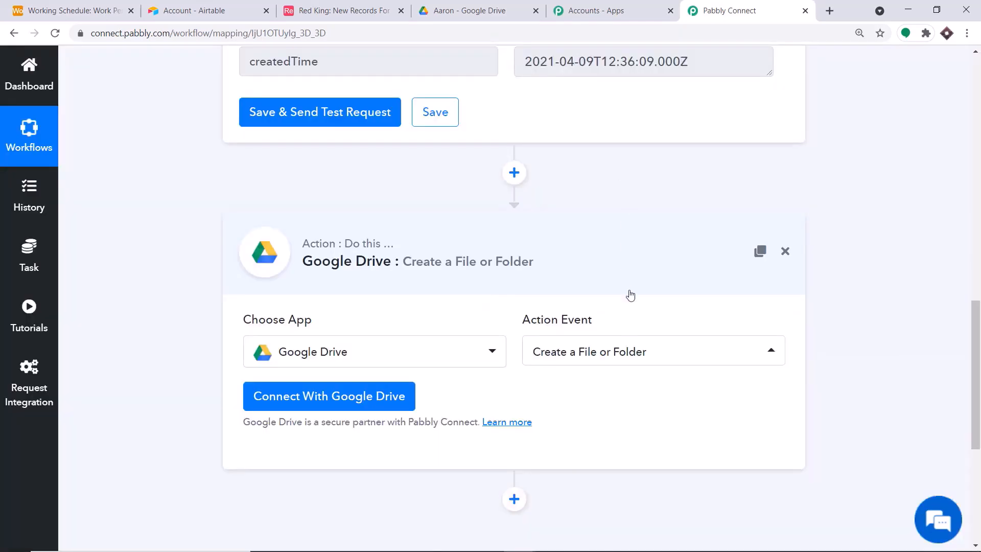
click(631, 362)
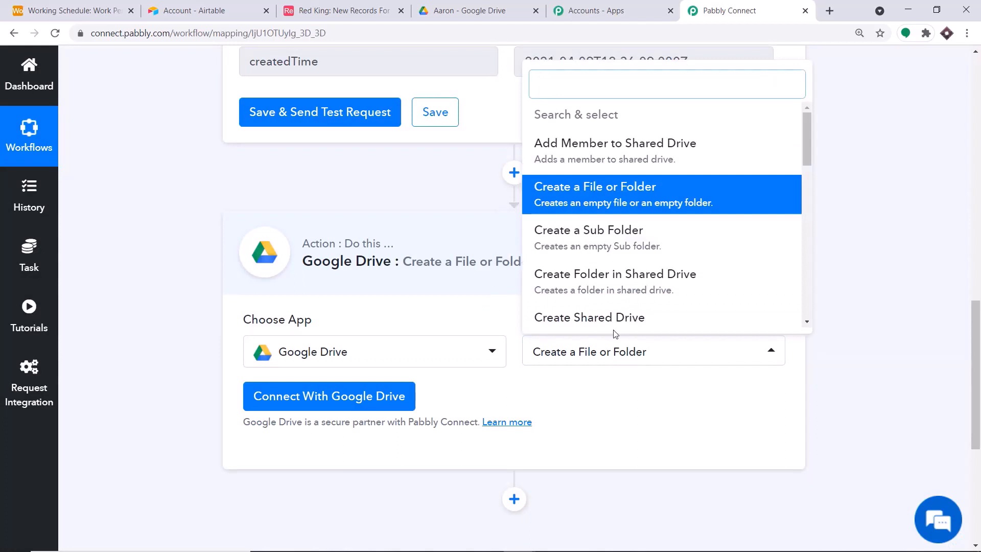
scroll(620, 248, down, 10)
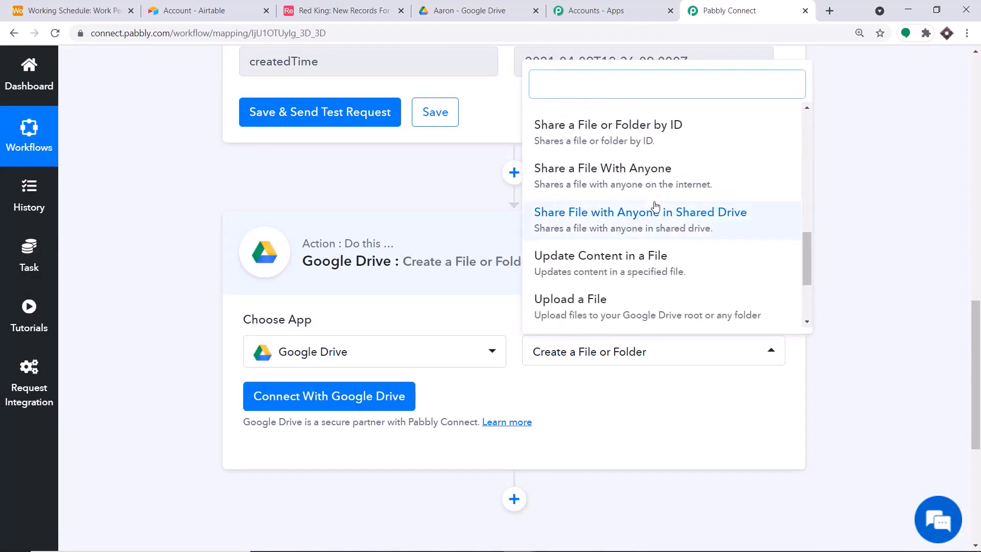
scroll(609, 207, down, 3)
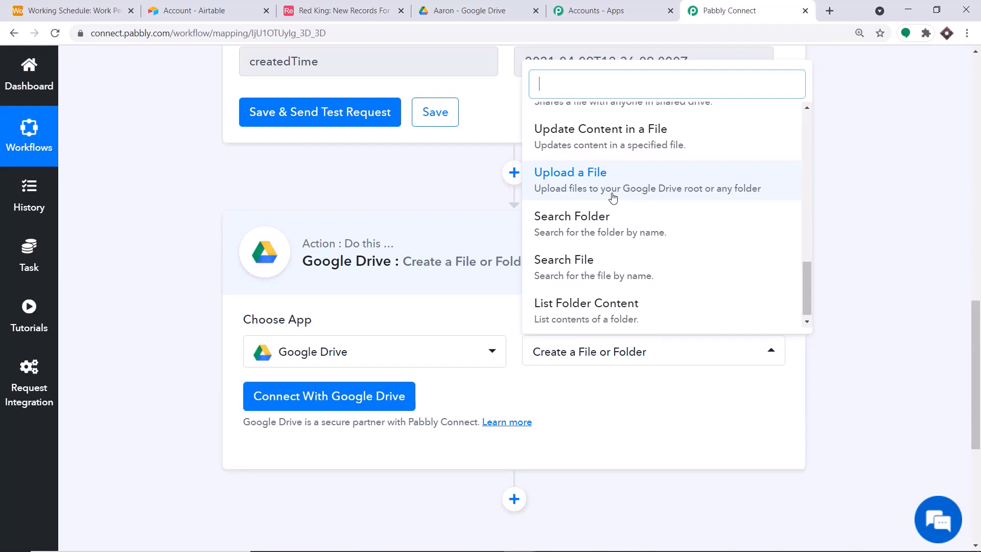
click(608, 408)
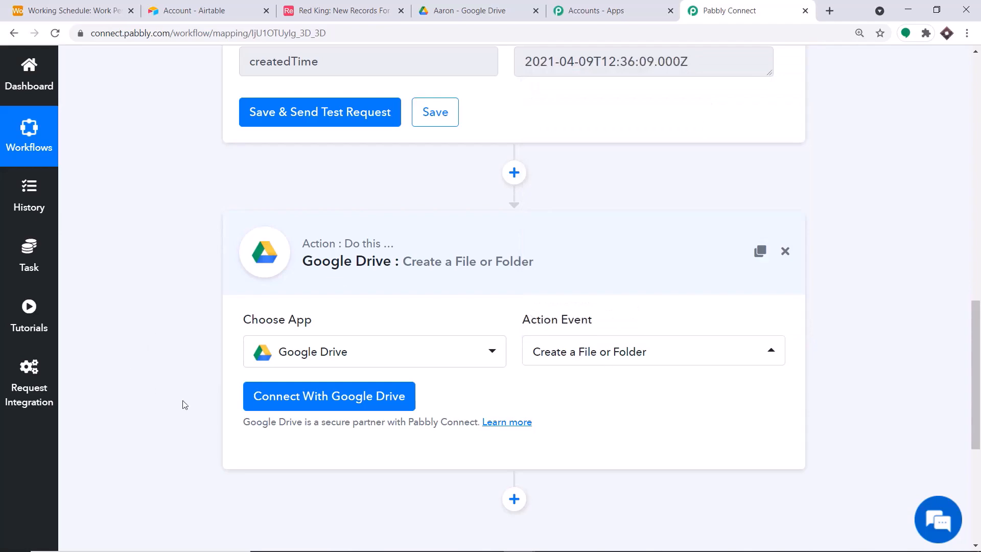
Authorize Google Drive by signing in with the first Google account and allowing access
click(287, 400)
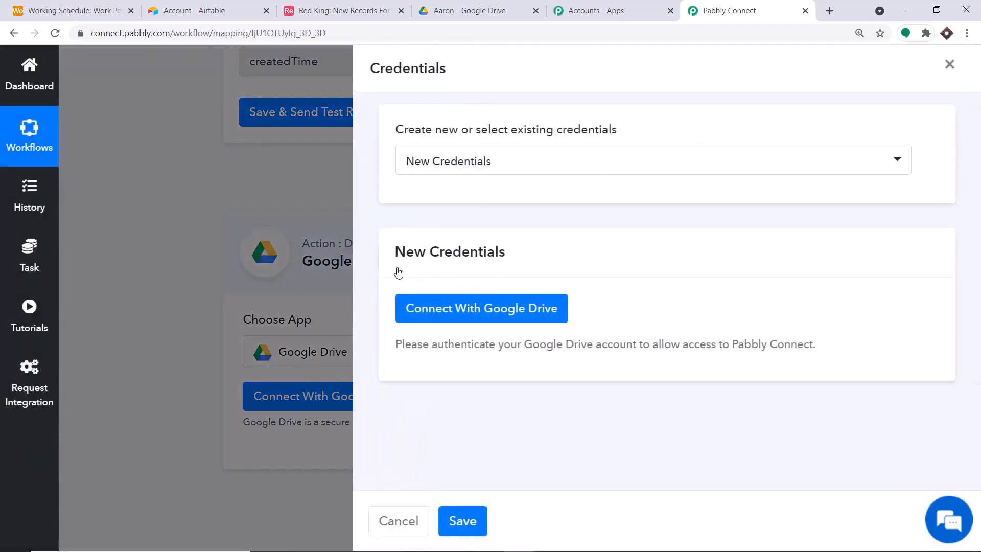
click(489, 312)
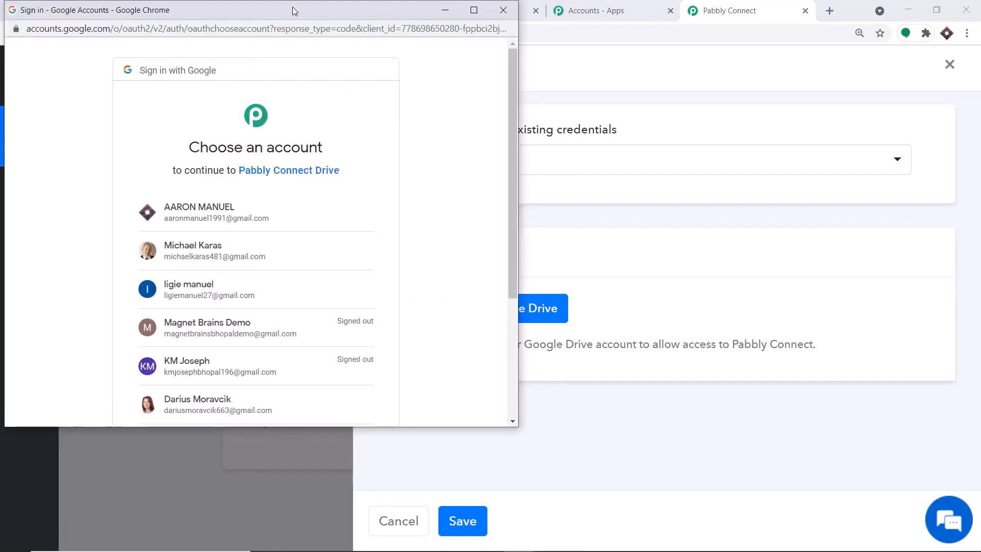
drag(292, 7, 830, 72)
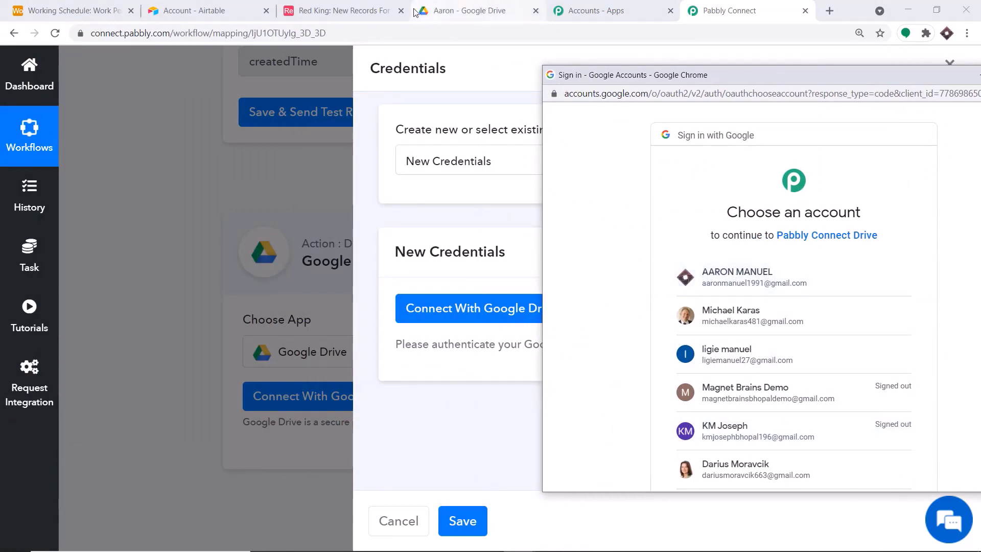
click(764, 276)
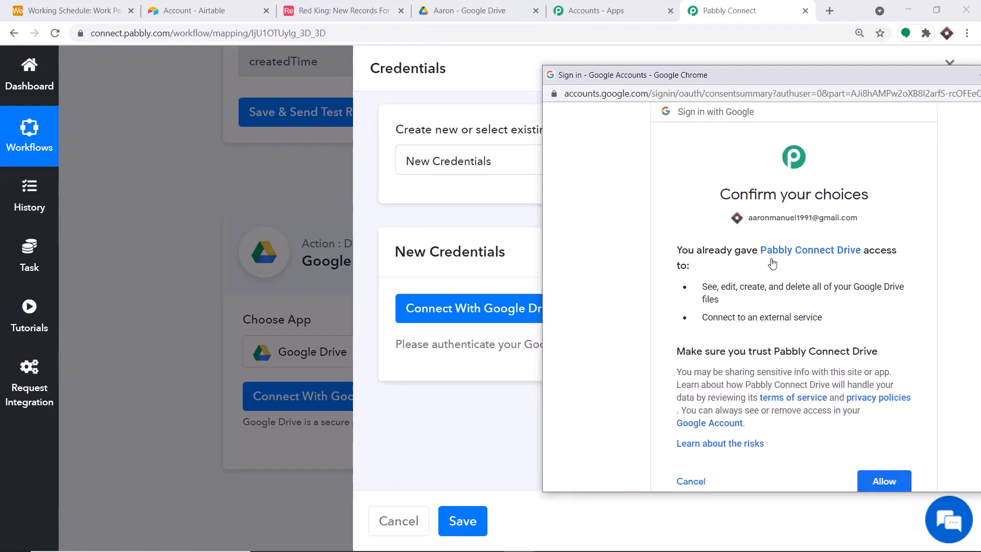
scroll(772, 263, down, 3)
drag(767, 76, 671, 44)
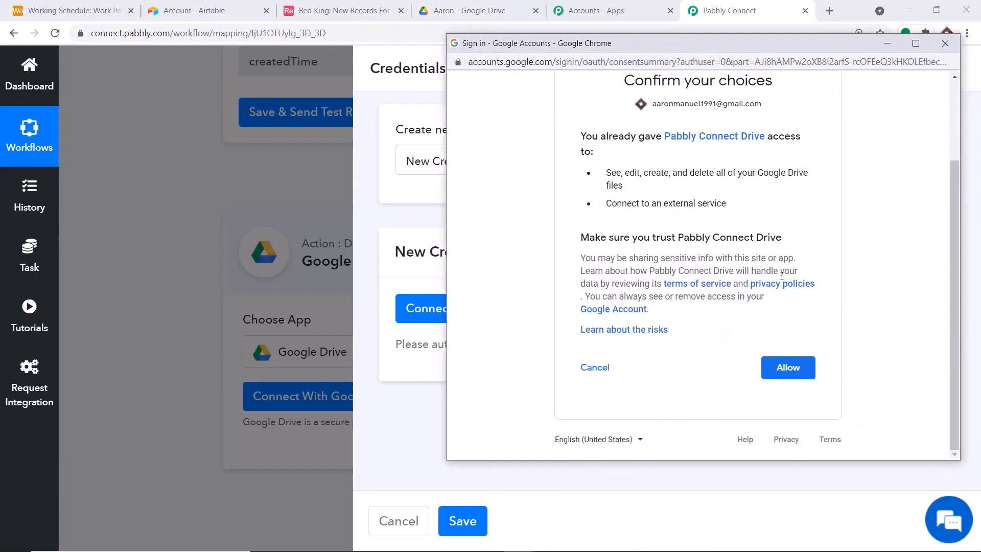
click(803, 369)
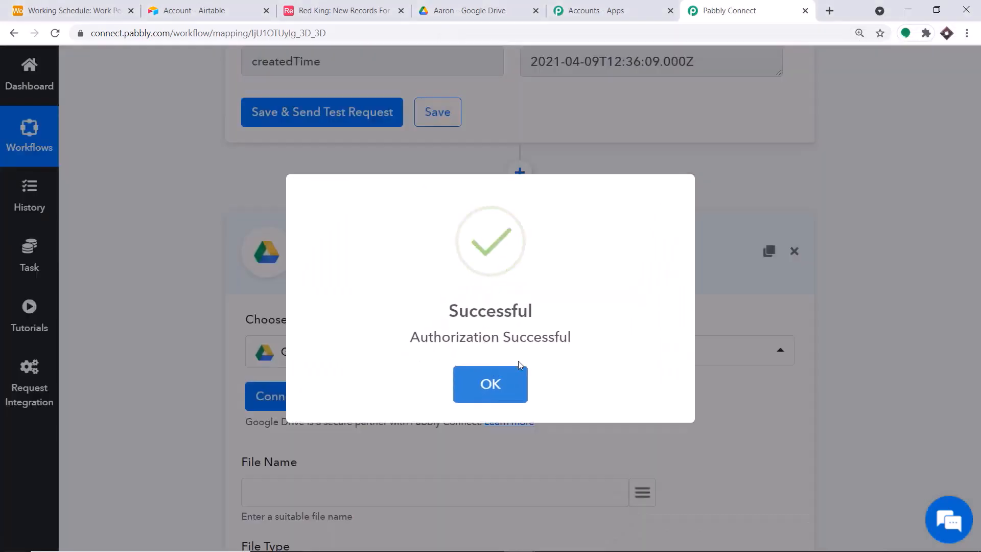
click(501, 391)
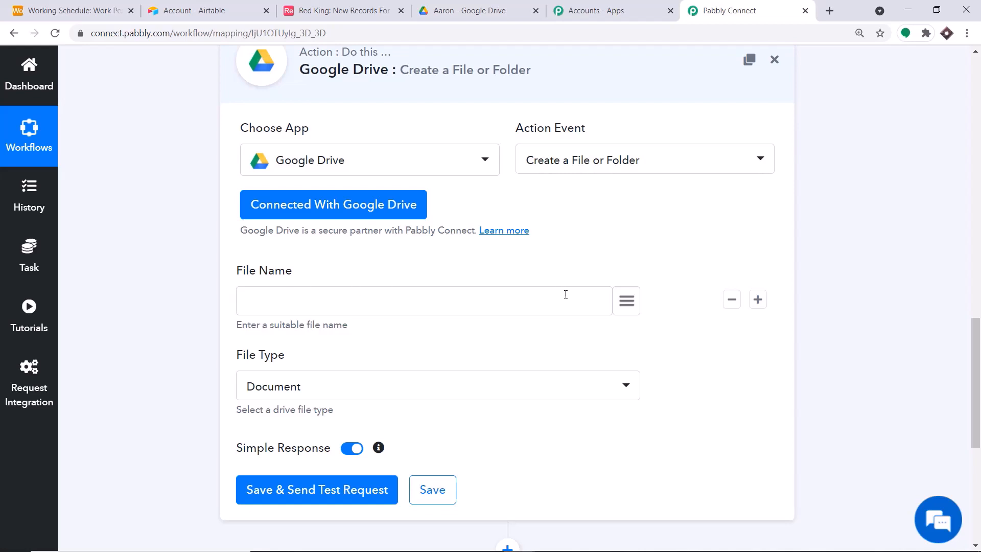
Map the Airtable record's Name into the Google Drive File Name field
click(623, 302)
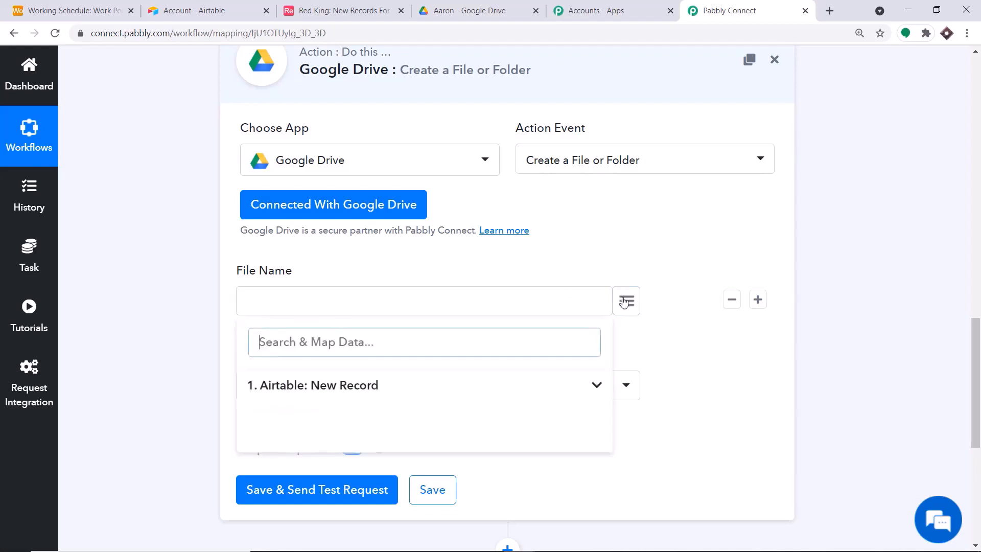
click(344, 384)
scroll(568, 357, down, 2)
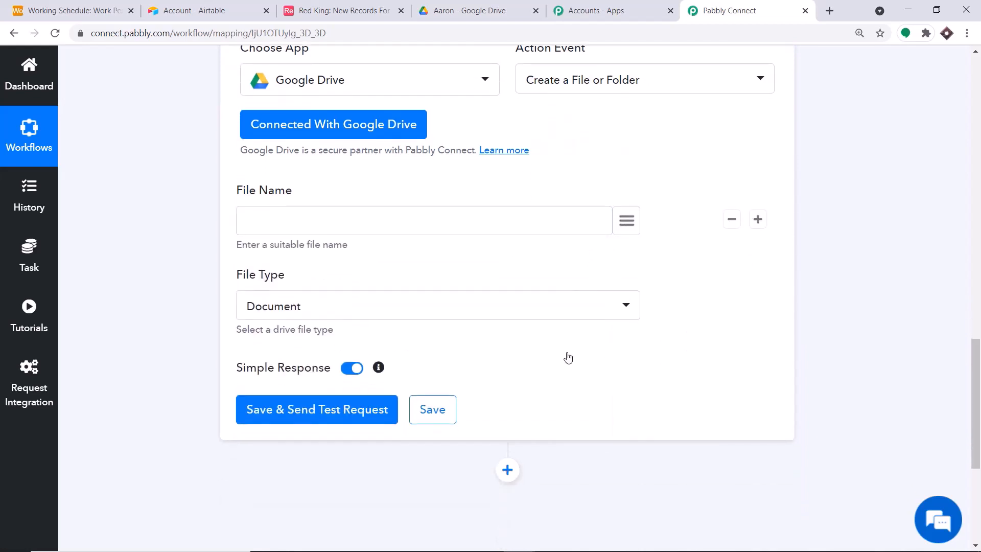
click(412, 322)
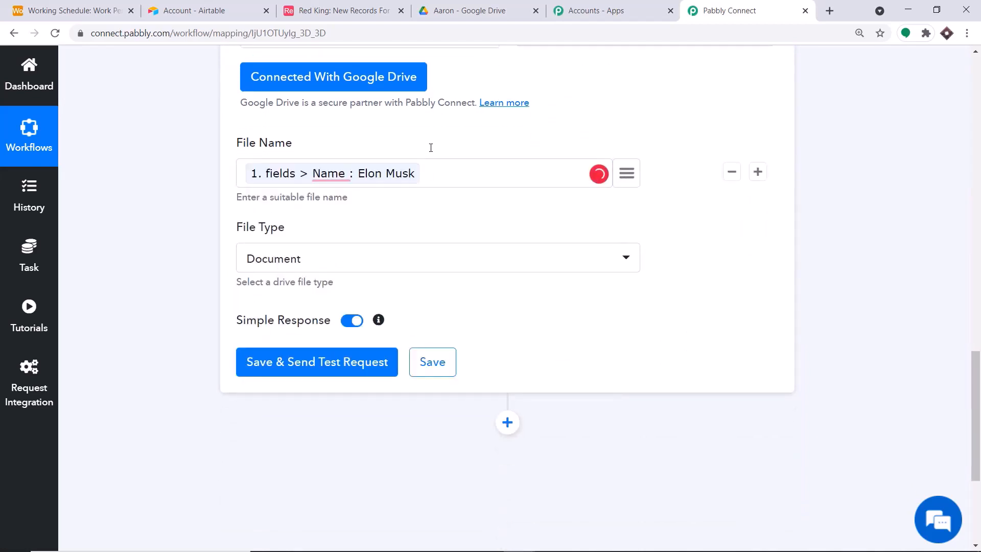
click(469, 10)
click(34, 76)
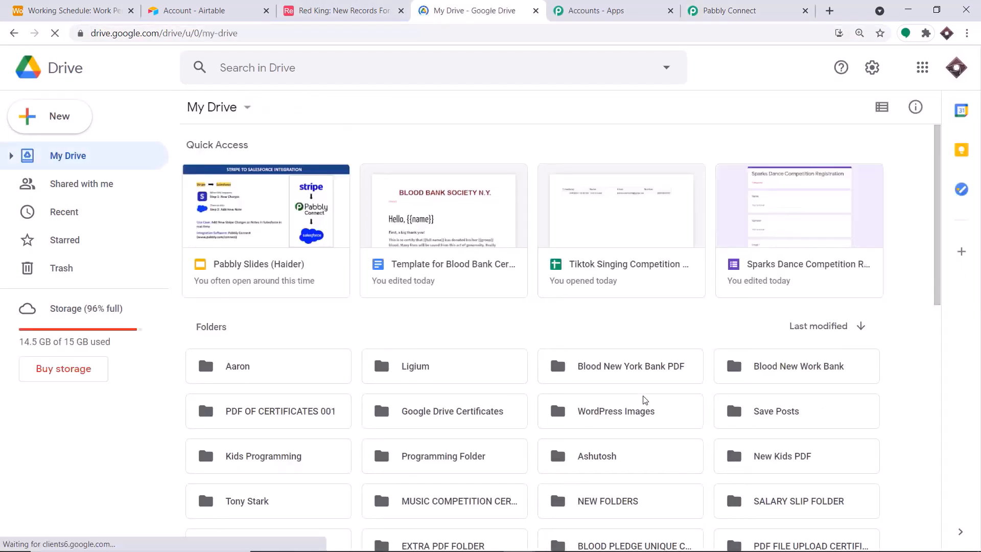
click(752, 6)
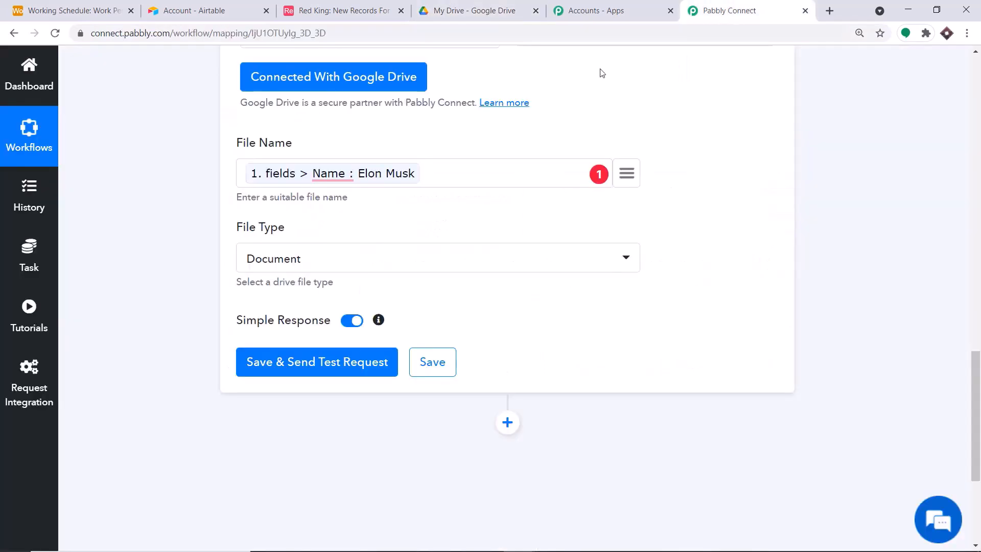
Set File Type to Drive Folder and send a test request creating the person's folder
click(314, 270)
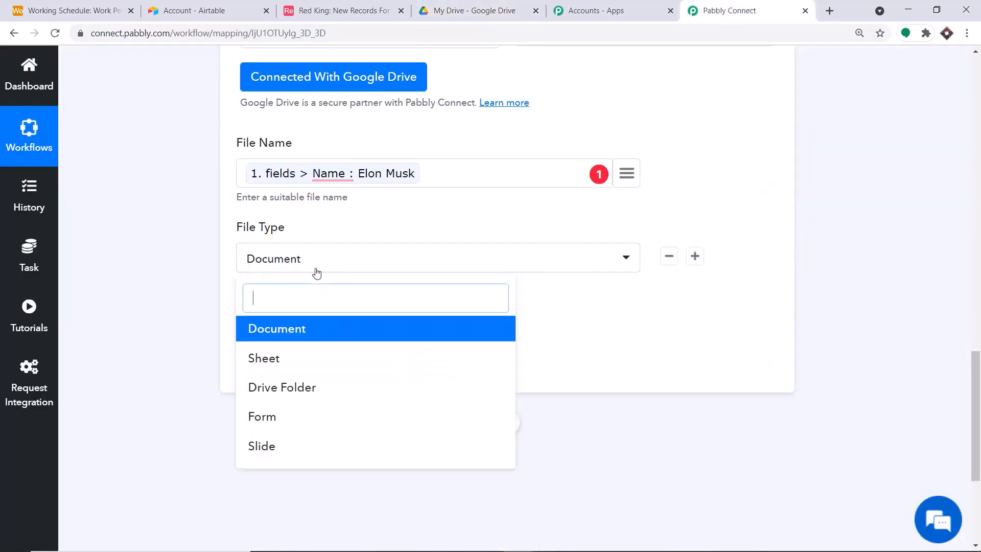
click(294, 389)
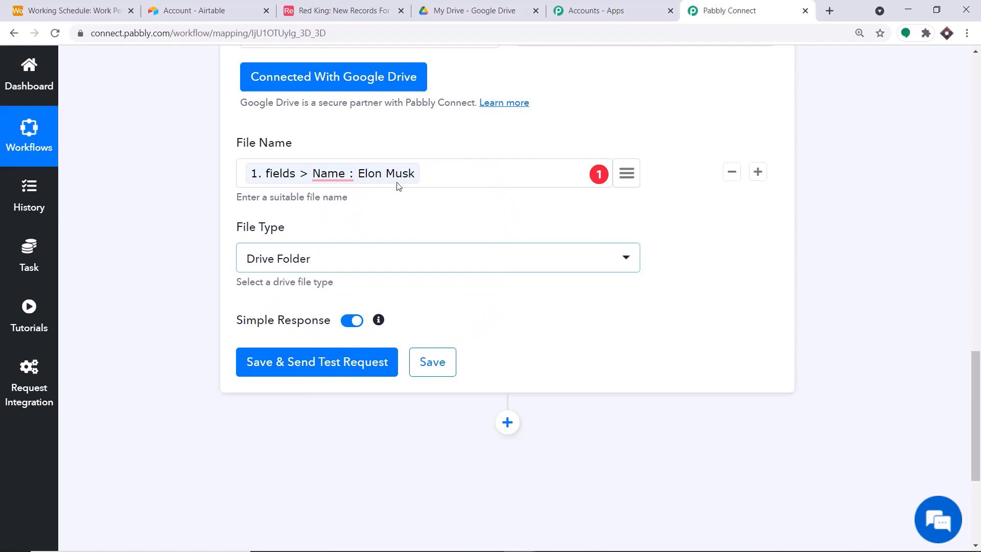
click(331, 364)
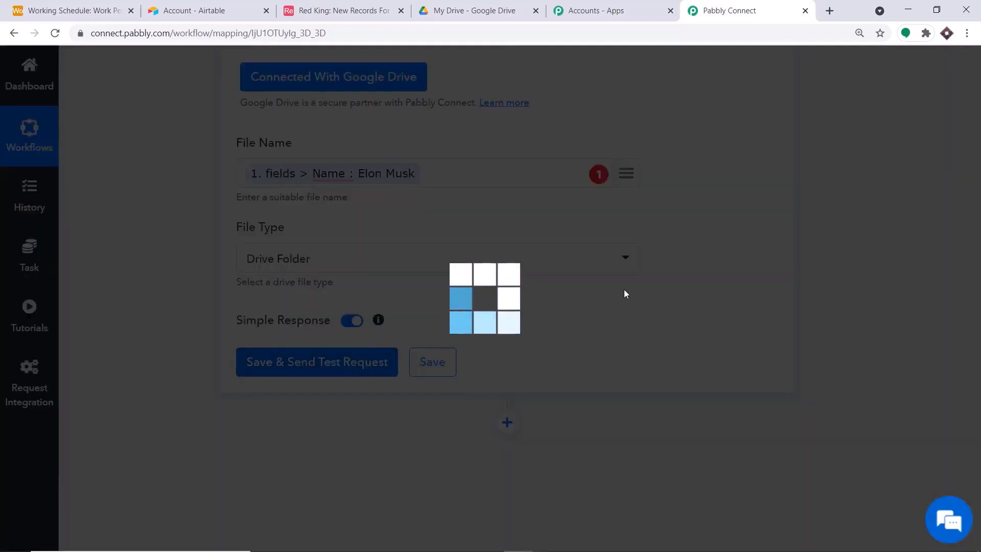
scroll(629, 273, down, 3)
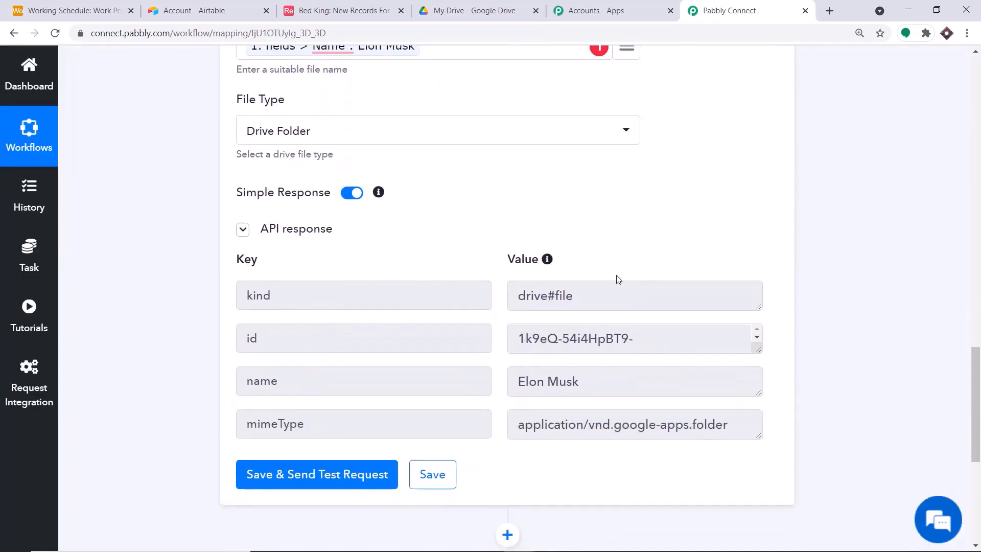
click(489, 6)
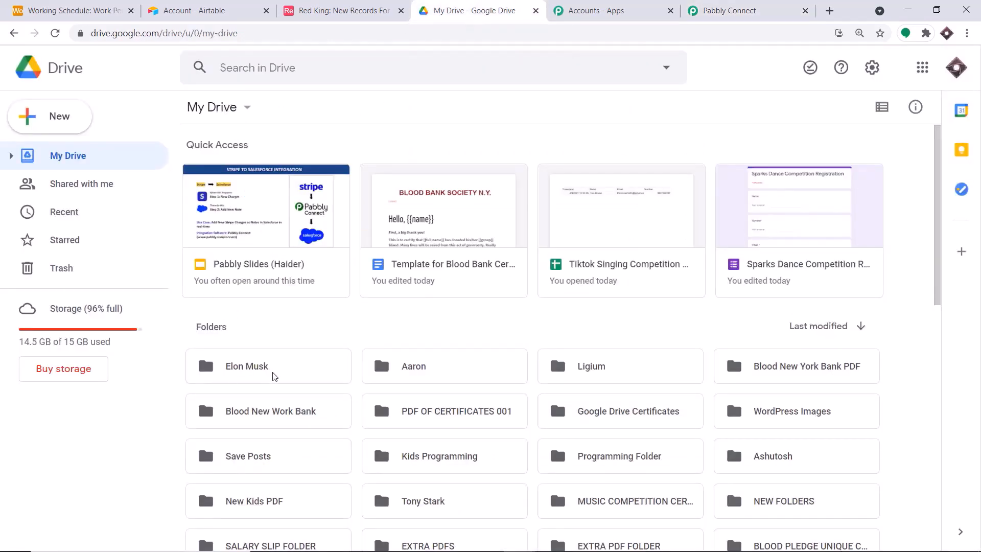
Open the new person-named folder in Google Drive and confirm the folder mimeType in the test response
double_click(246, 375)
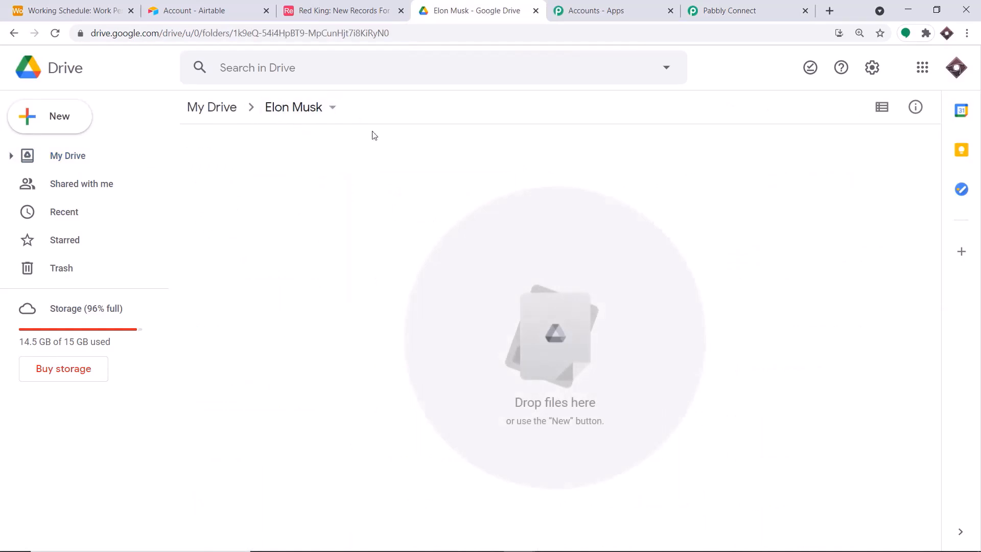
click(708, 10)
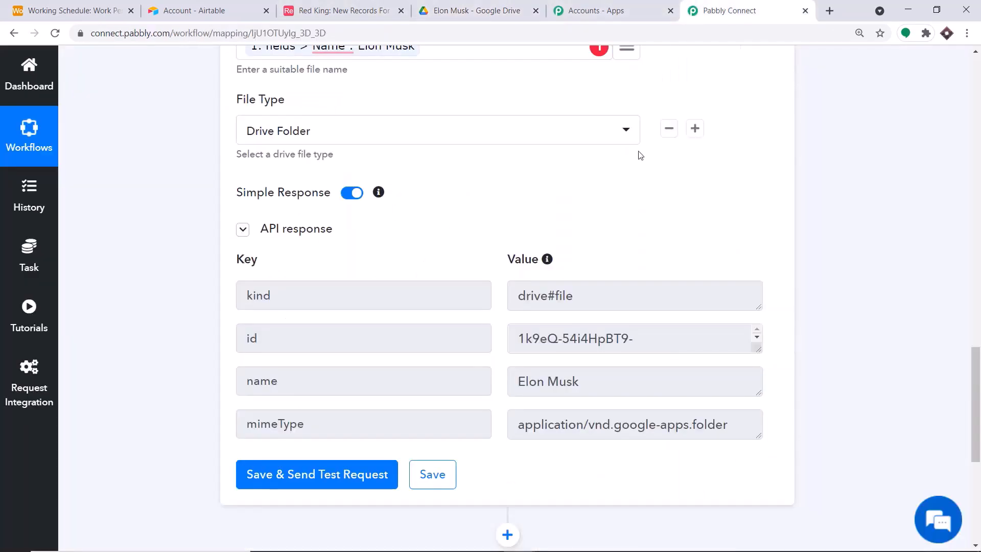
scroll(698, 195, down, 3)
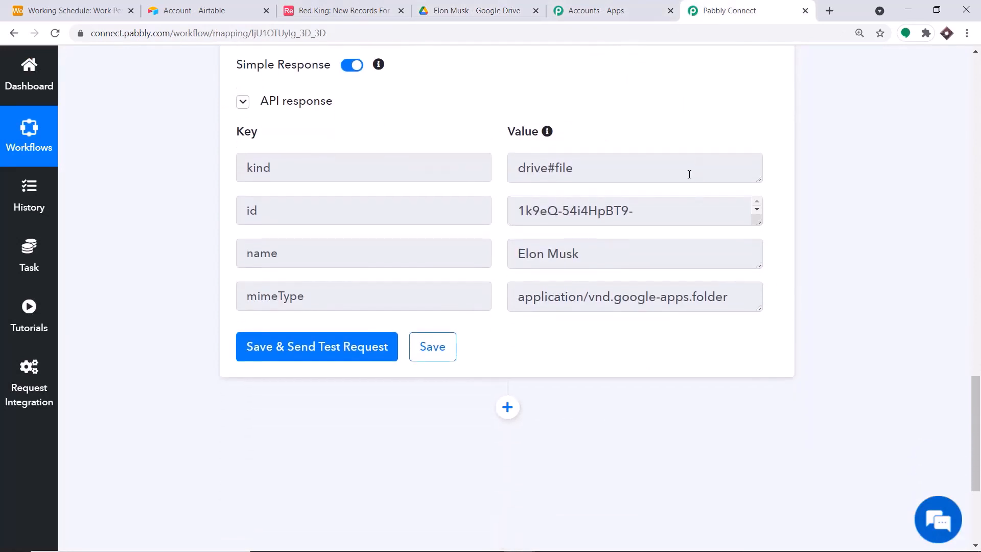
click(194, 10)
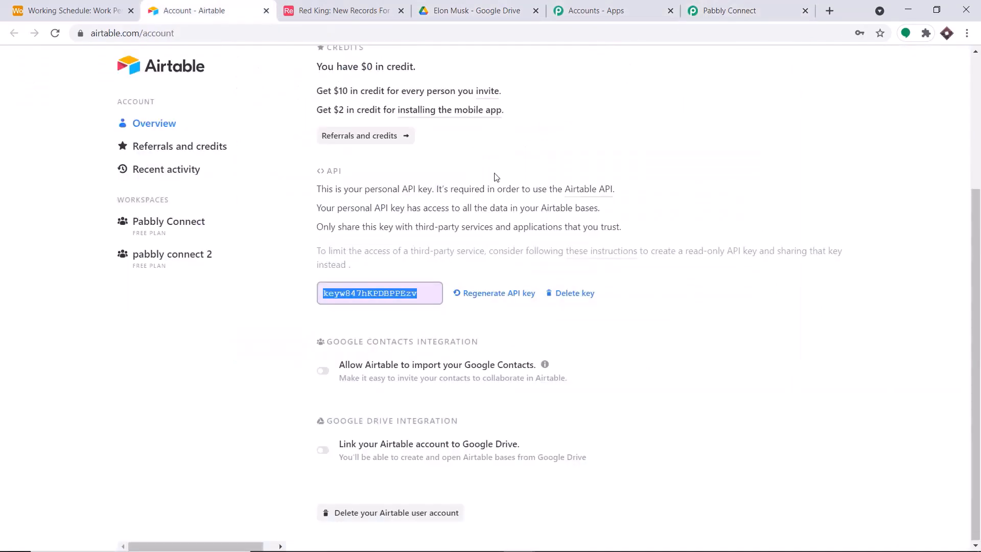
click(103, 10)
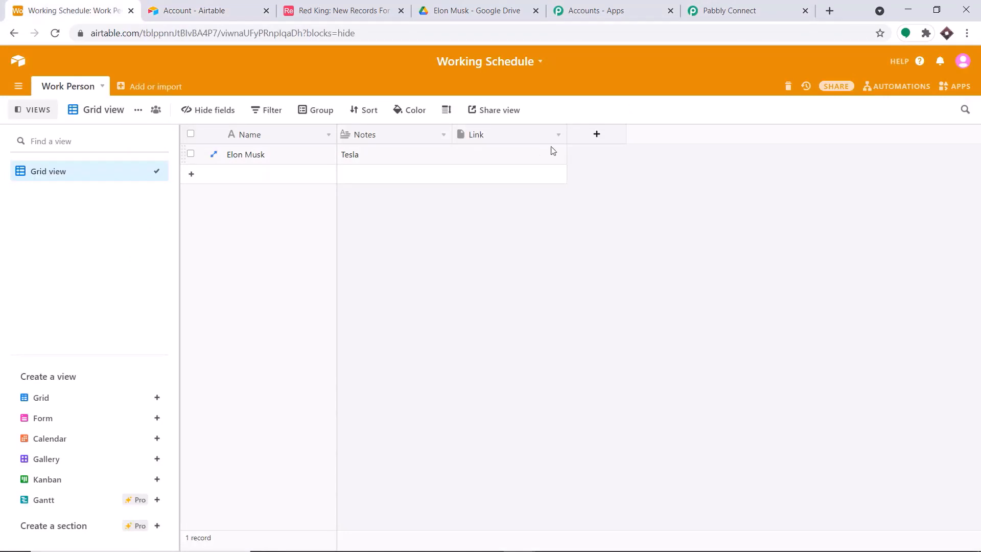
click(751, 10)
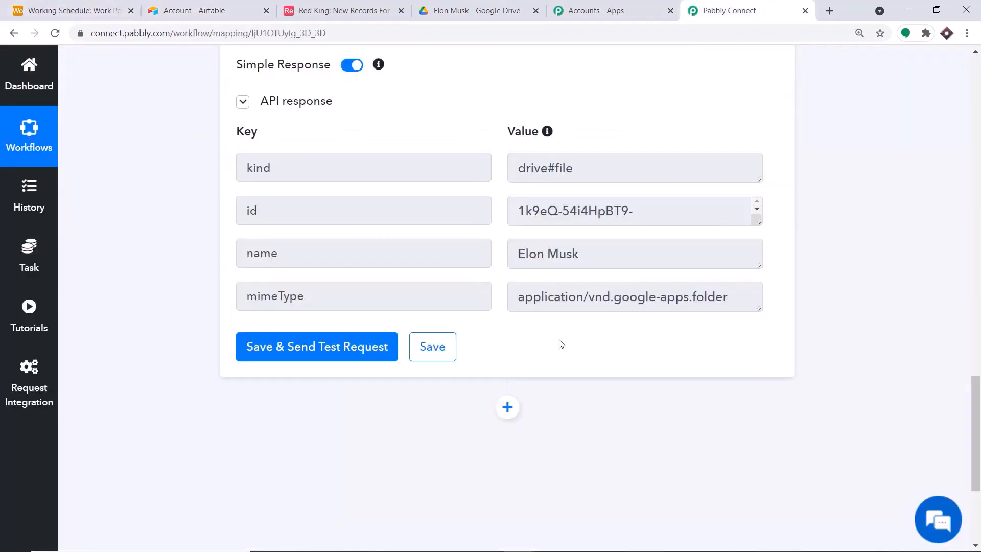
Add an Airtable action step after the Drive step with the Update Record event
click(513, 407)
scroll(751, 310, down, 4)
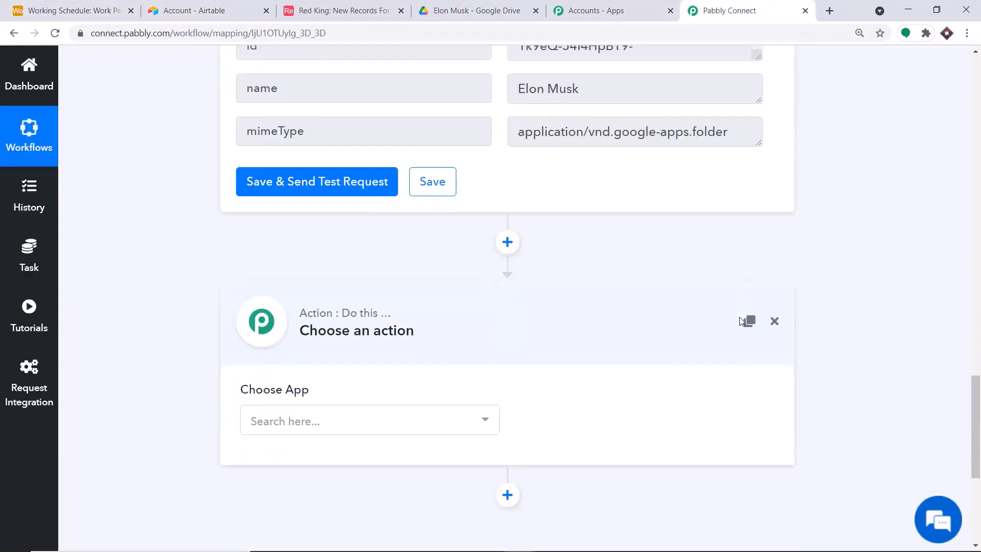
click(361, 397)
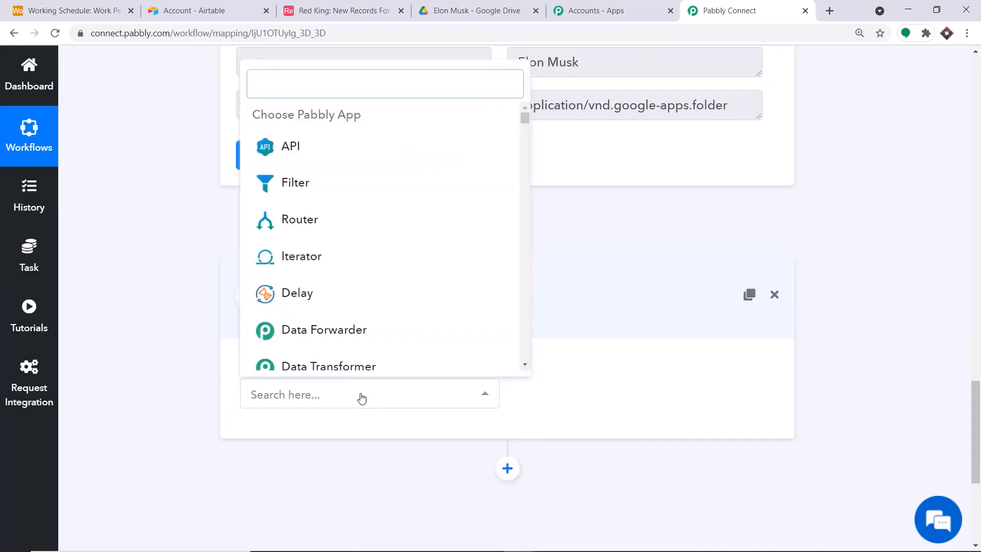
text(airtab)
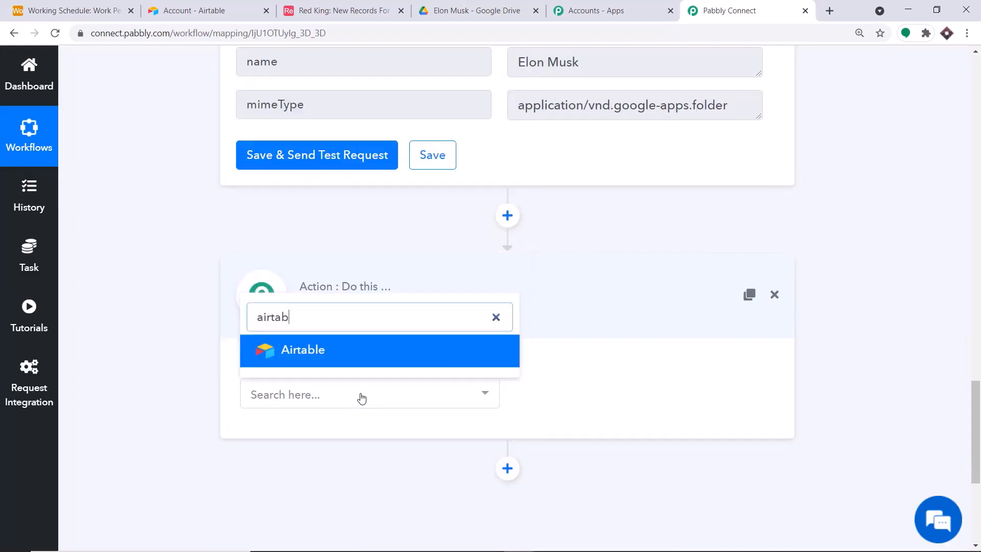
click(357, 354)
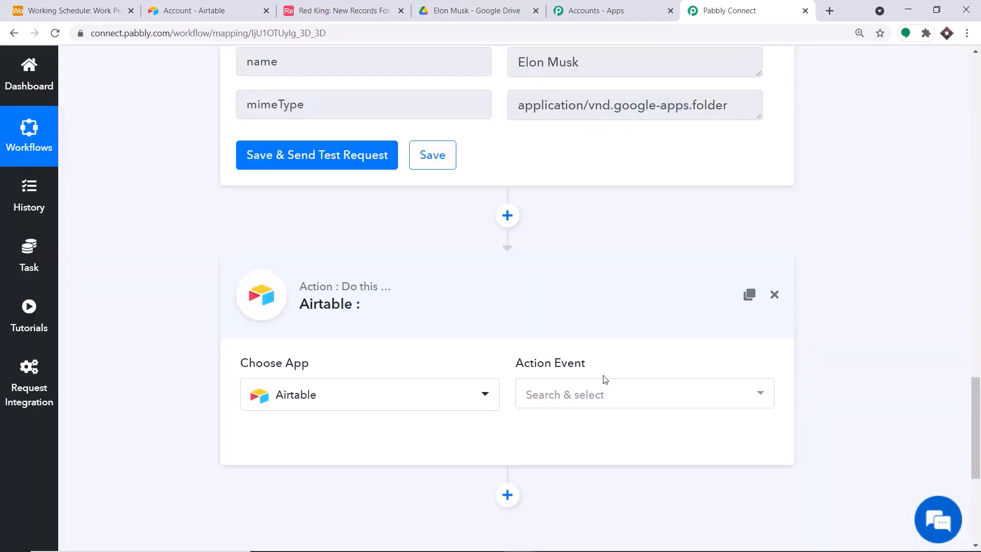
click(620, 404)
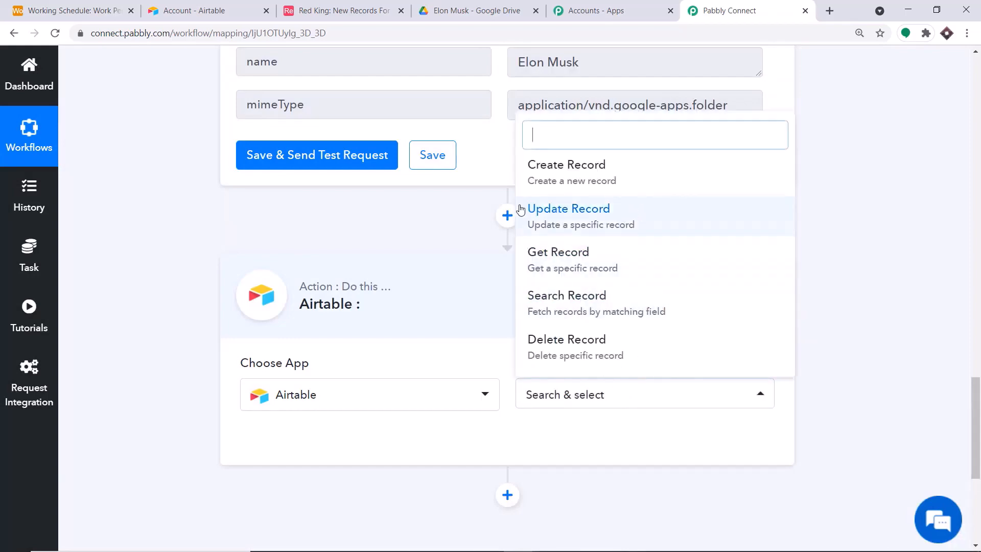
click(619, 210)
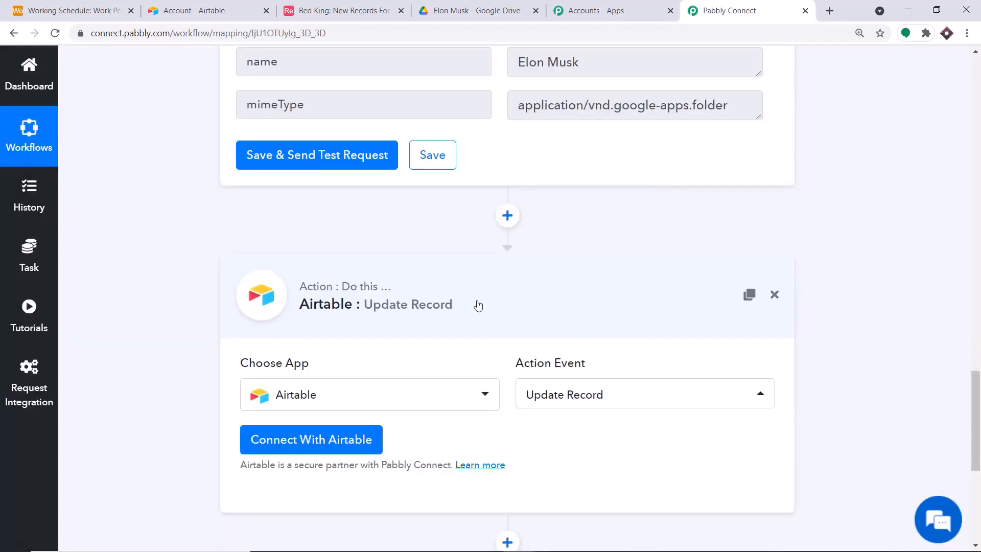
Connect Airtable using the most recent saved Airtable credential
click(312, 430)
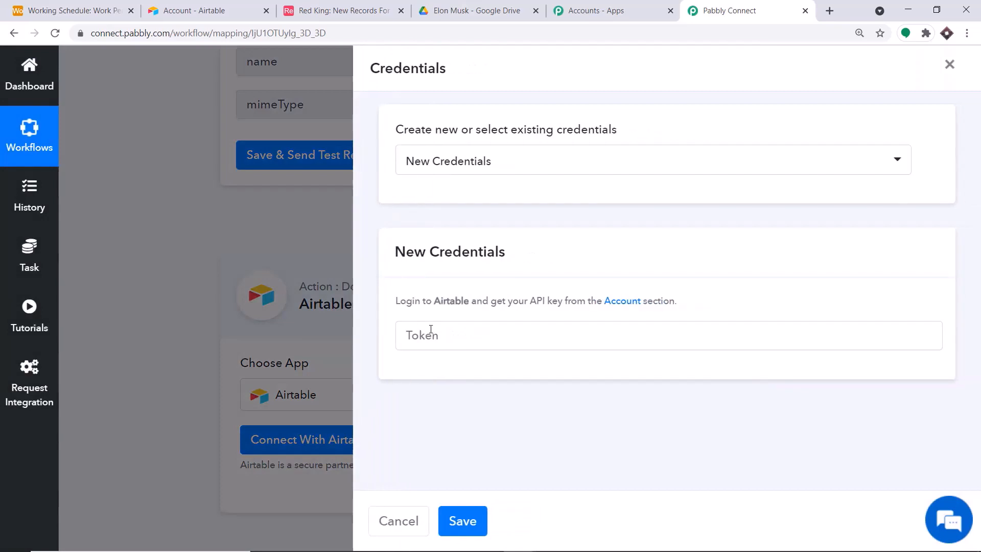
click(503, 159)
scroll(511, 398, down, 5)
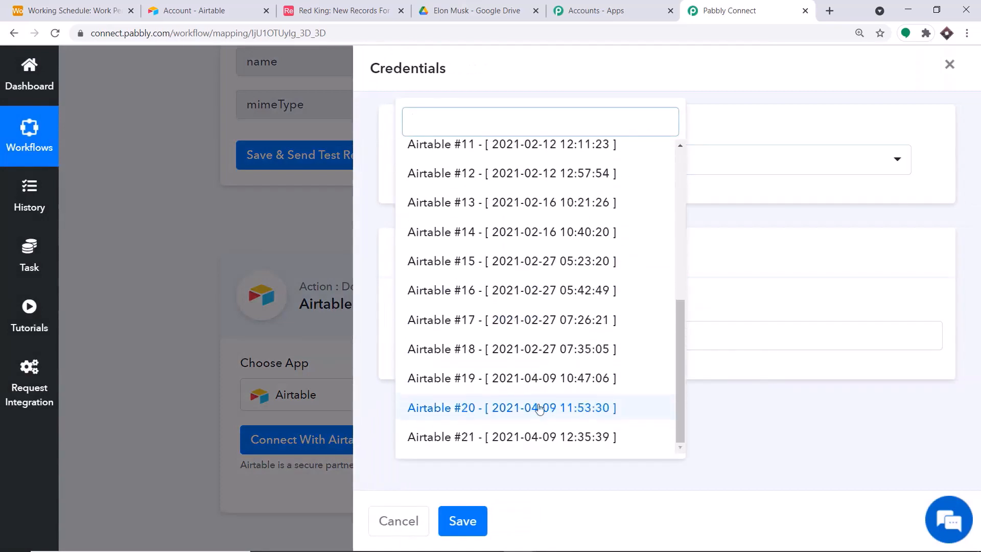
click(510, 442)
click(467, 522)
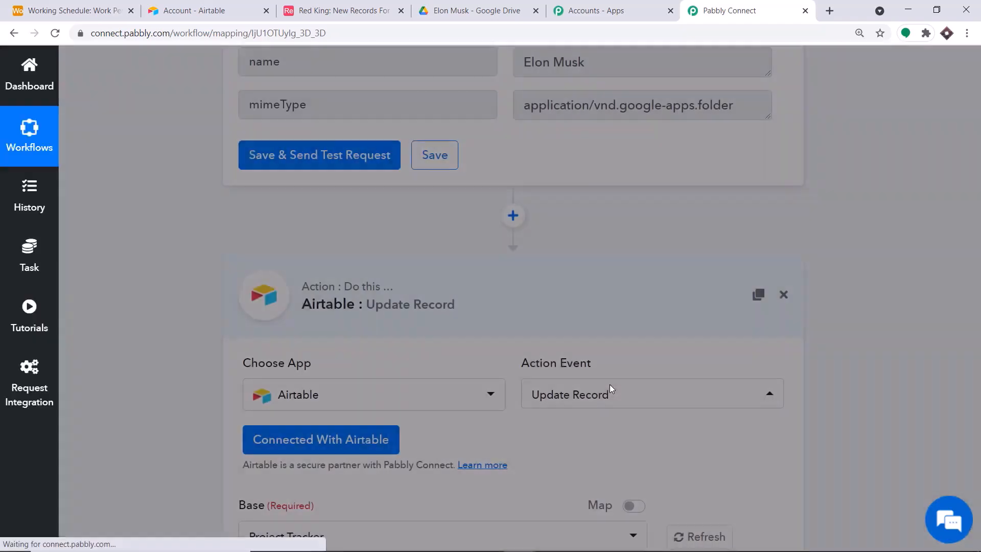
Choose the Working Schedule base as the Base for the Airtable Update Record action
scroll(631, 312, down, 6)
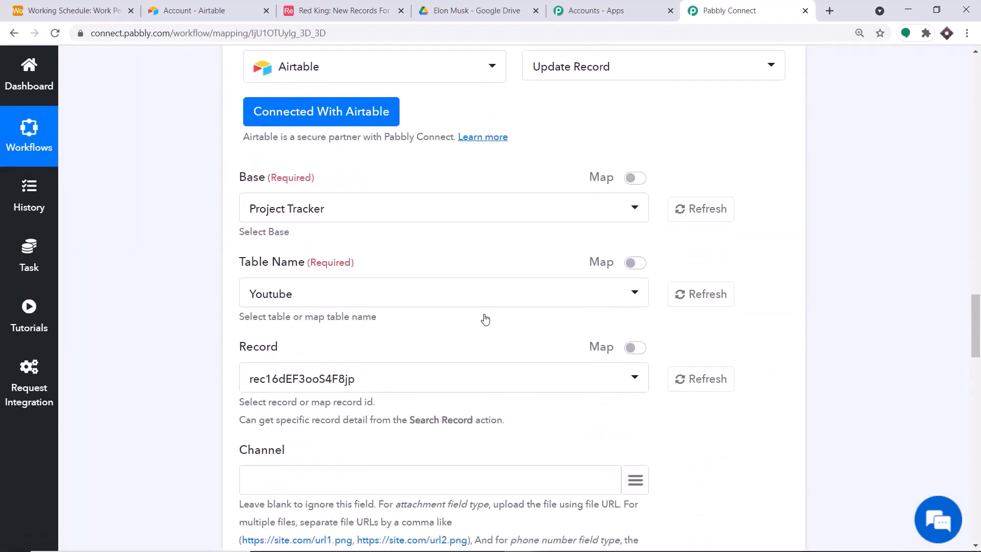
scroll(485, 319, down, 8)
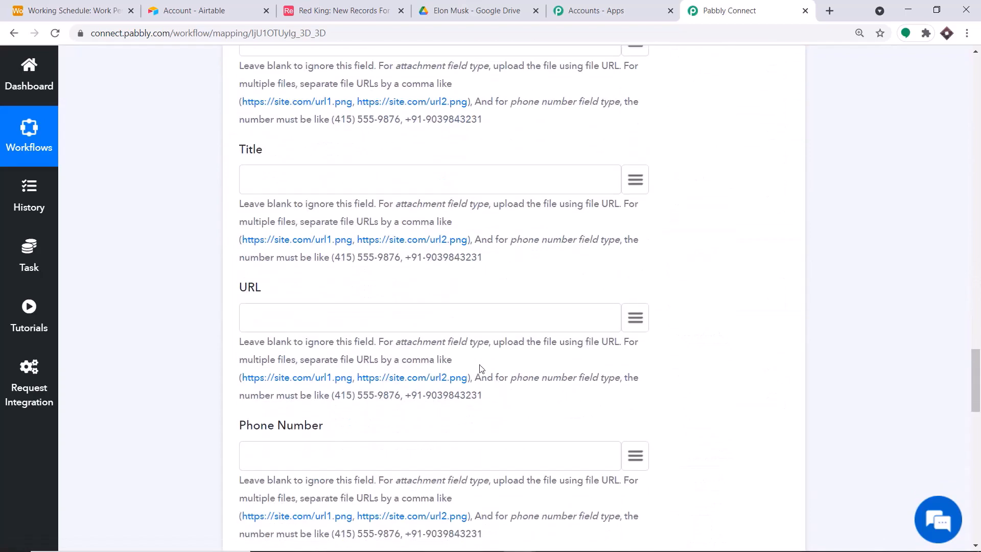
scroll(480, 367, down, 1)
scroll(480, 365, down, 2)
scroll(481, 365, up, 10)
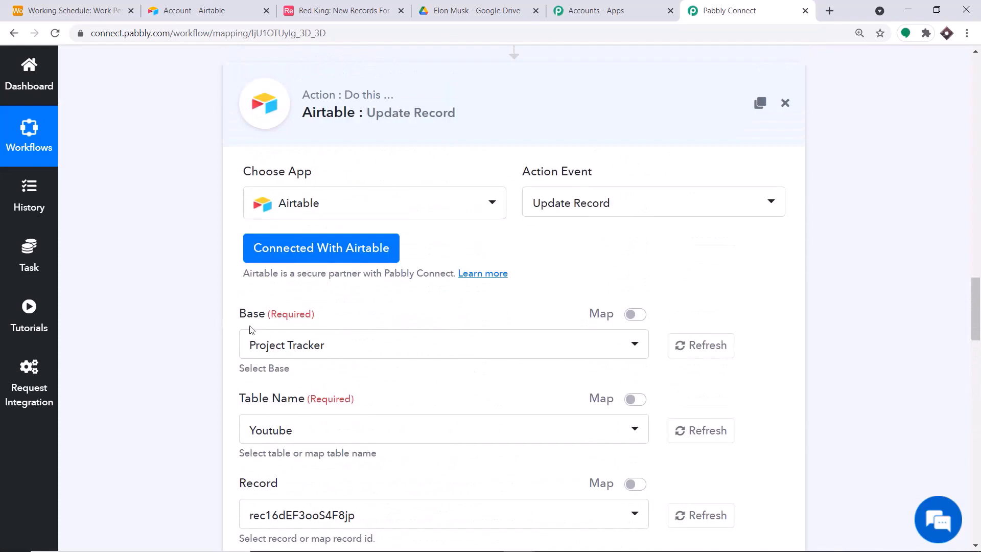
click(282, 351)
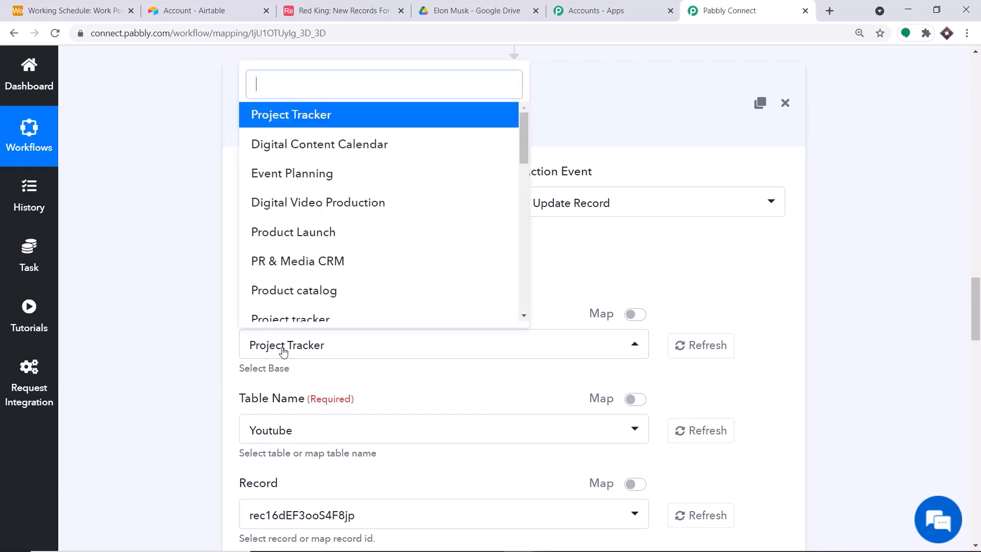
scroll(361, 223, down, 5)
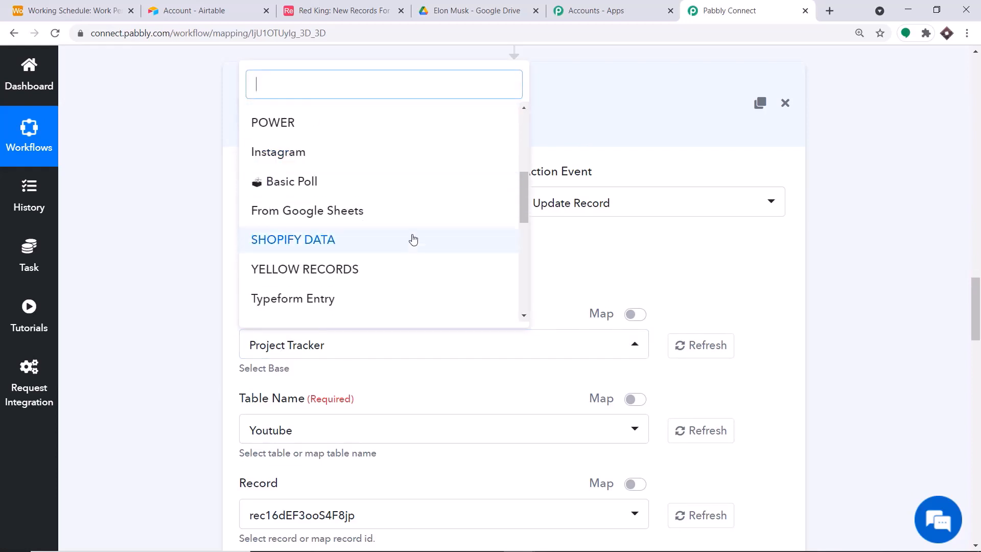
scroll(412, 240, down, 5)
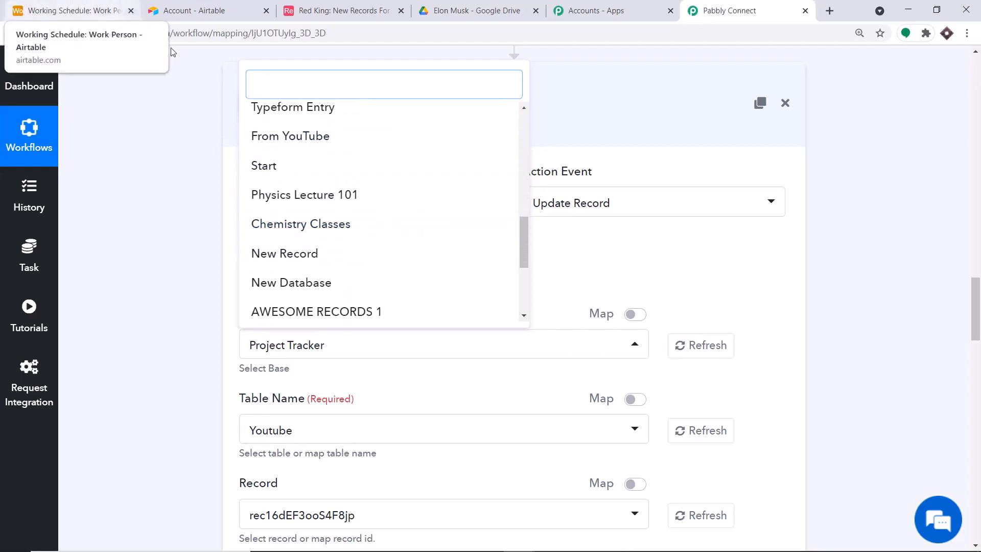
scroll(368, 208, down, 4)
click(314, 279)
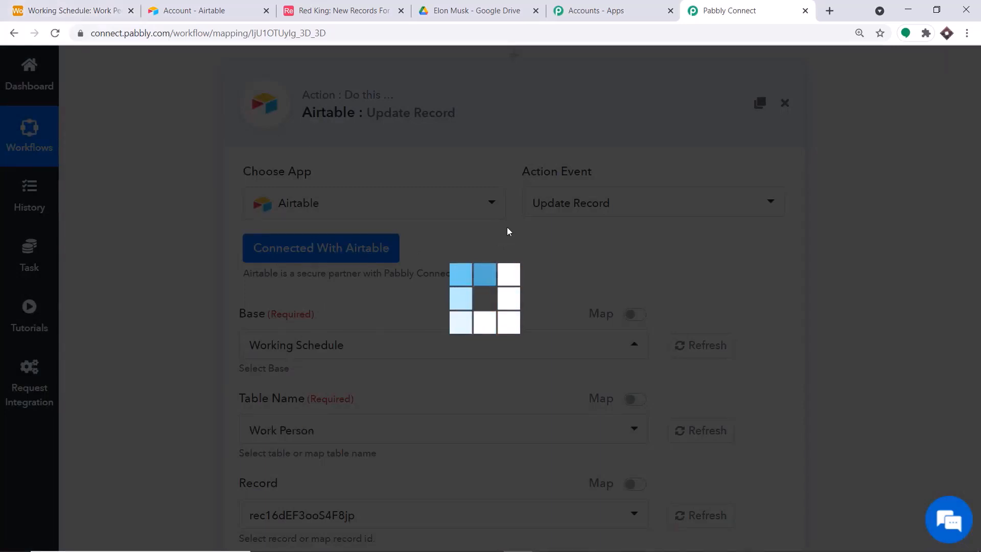
scroll(508, 231, down, 4)
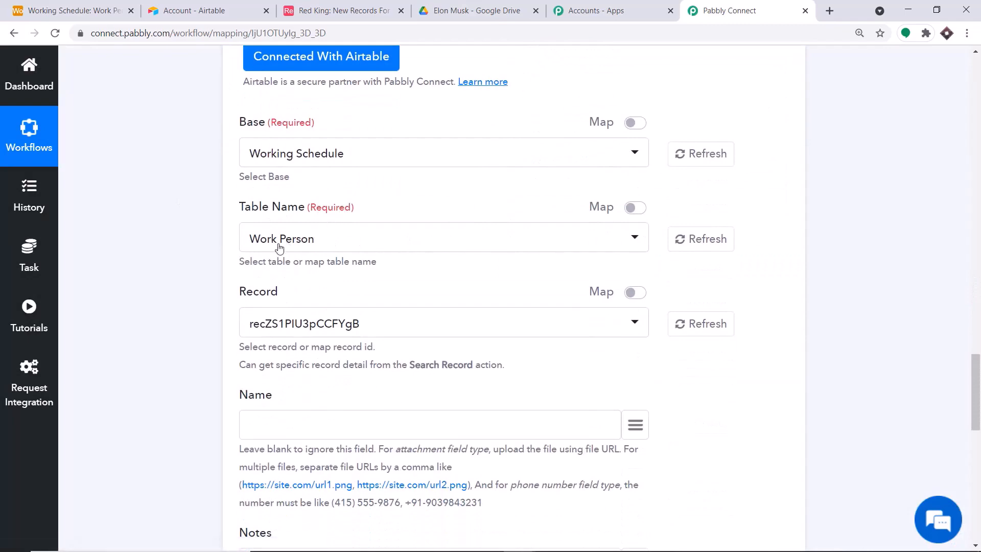
click(18, 6)
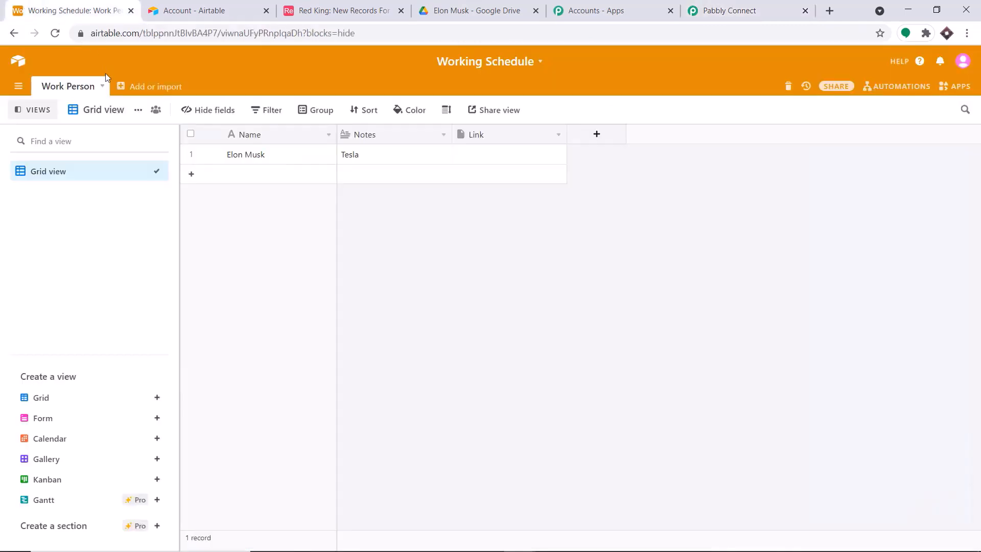
click(776, 4)
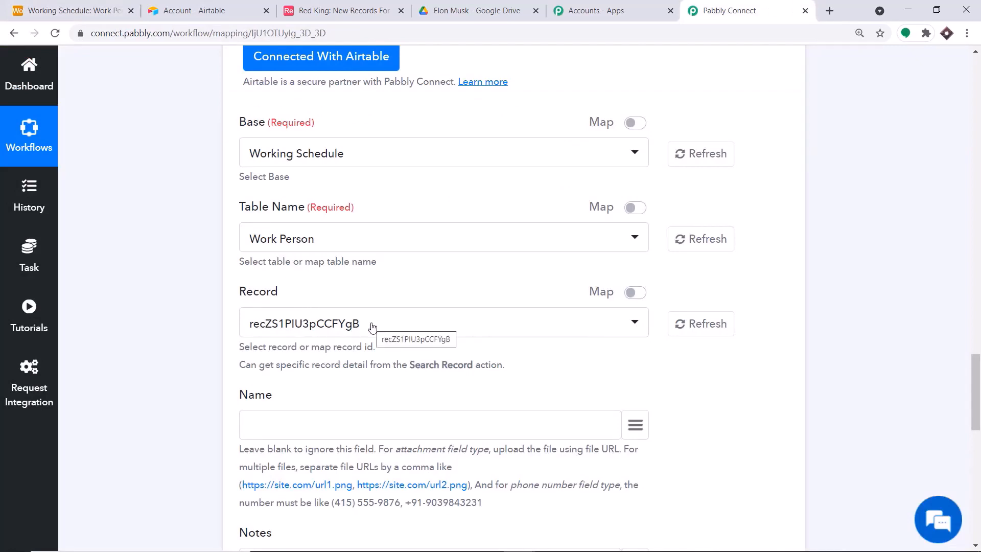
click(107, 7)
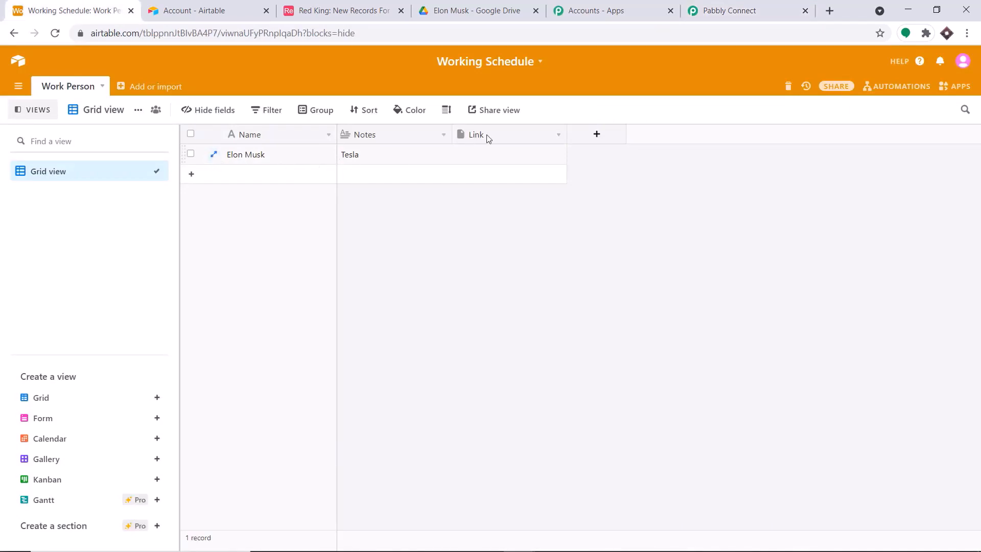
click(781, 4)
scroll(980, 313, up, 20)
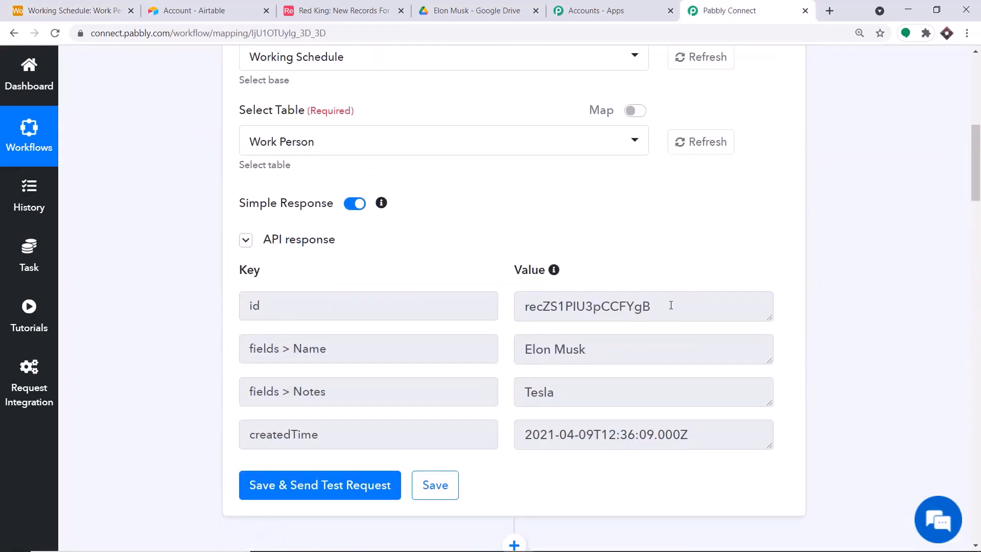
drag(976, 184, 980, 422)
Replace the fixed record id in Record with the mapped '1. id' from Airtable: New Record
click(422, 274)
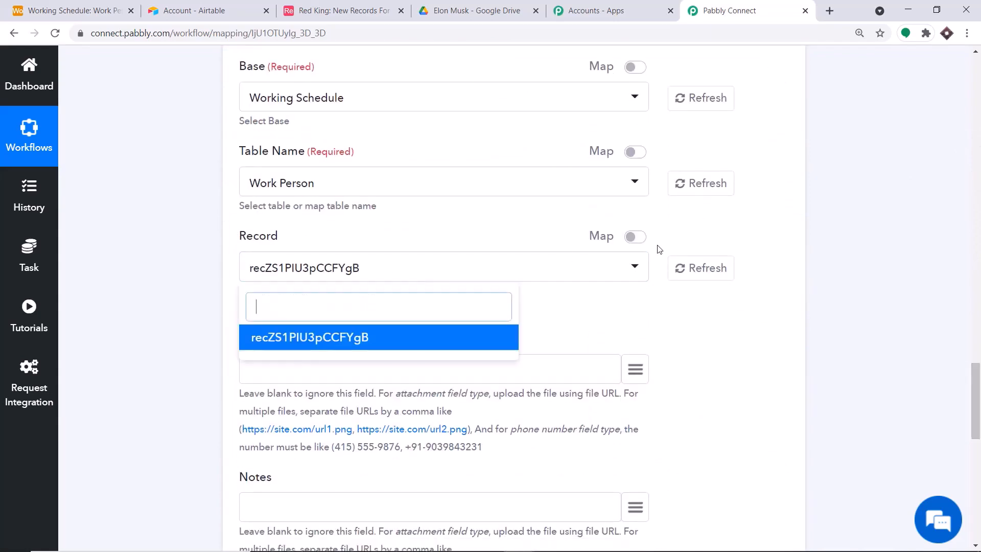
click(636, 237)
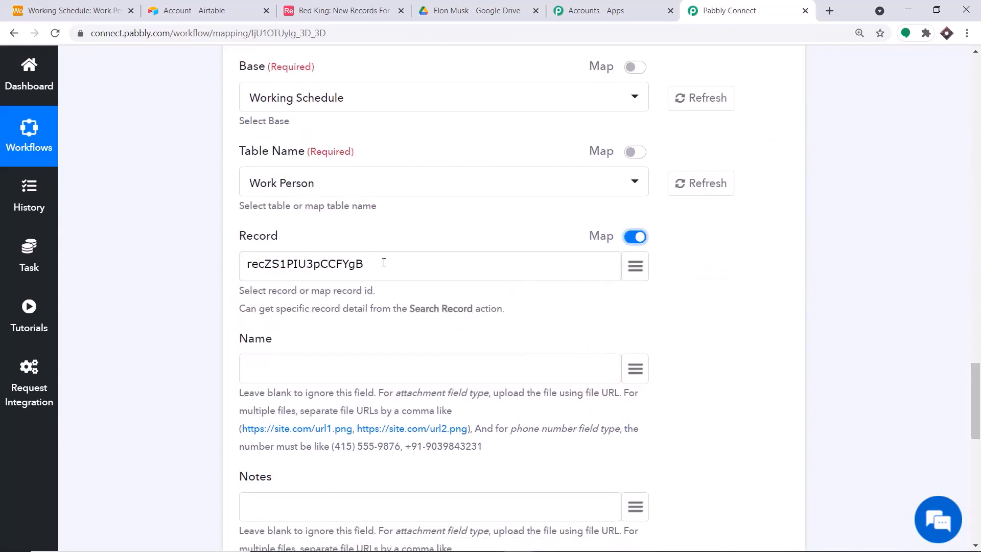
drag(383, 263, 91, 266)
key(BackSpace)
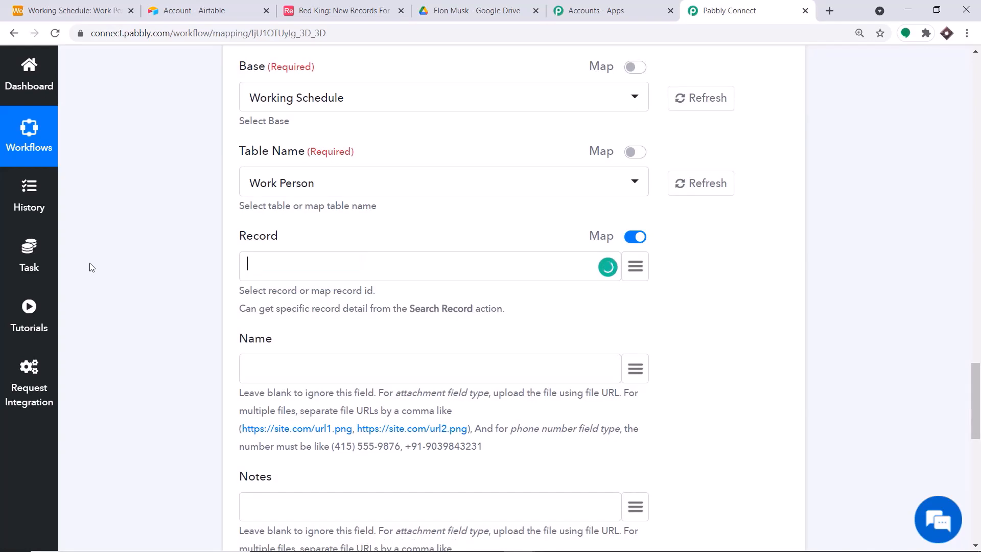
click(639, 268)
click(387, 369)
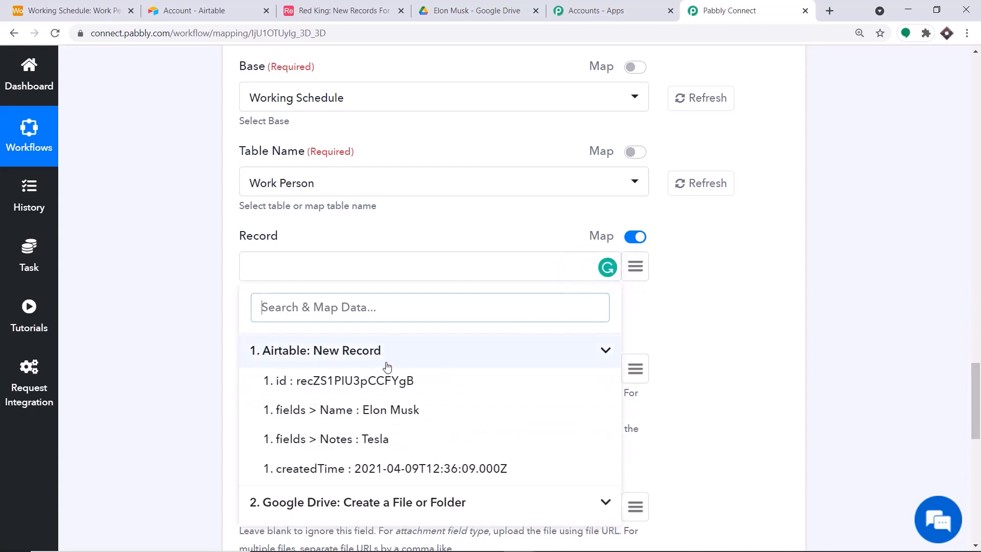
click(389, 387)
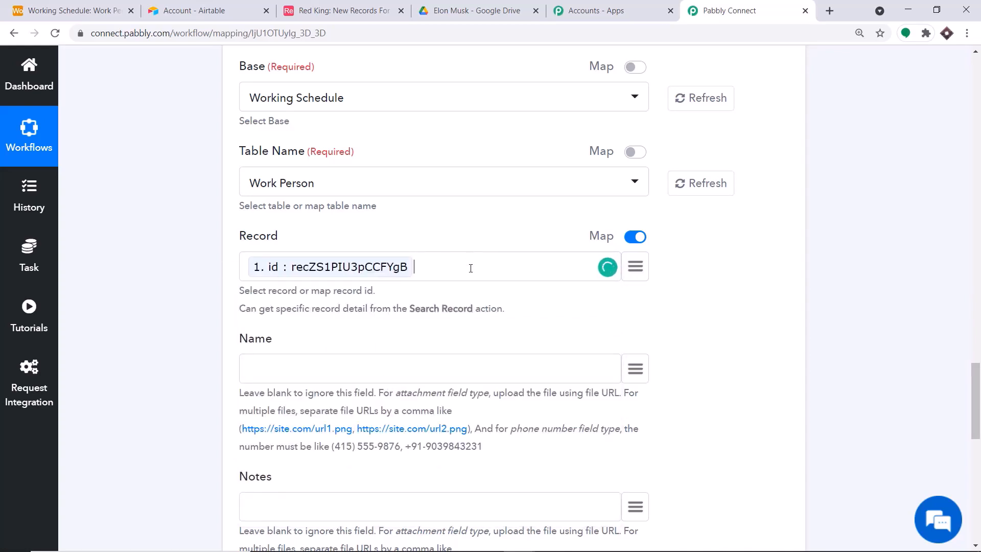
scroll(471, 267, down, 5)
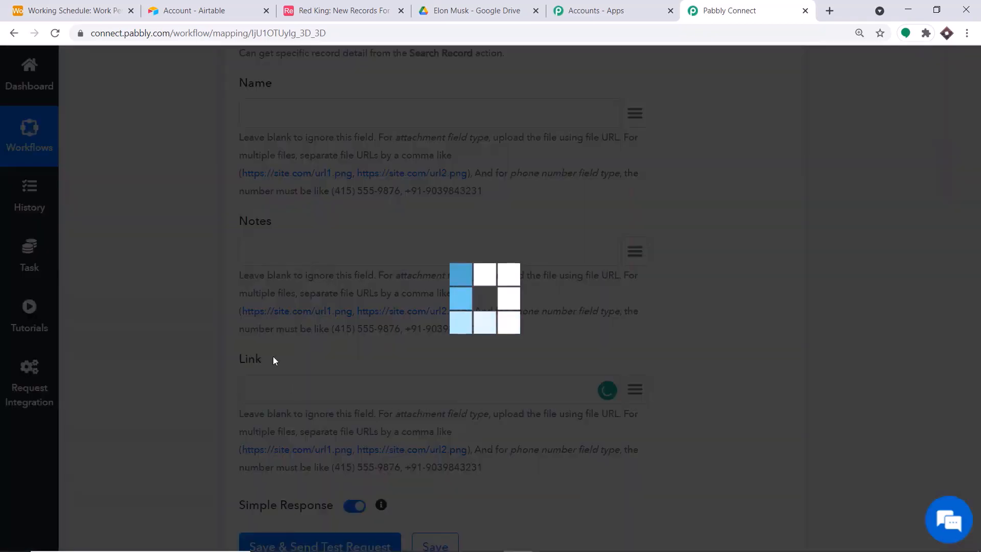
click(64, 2)
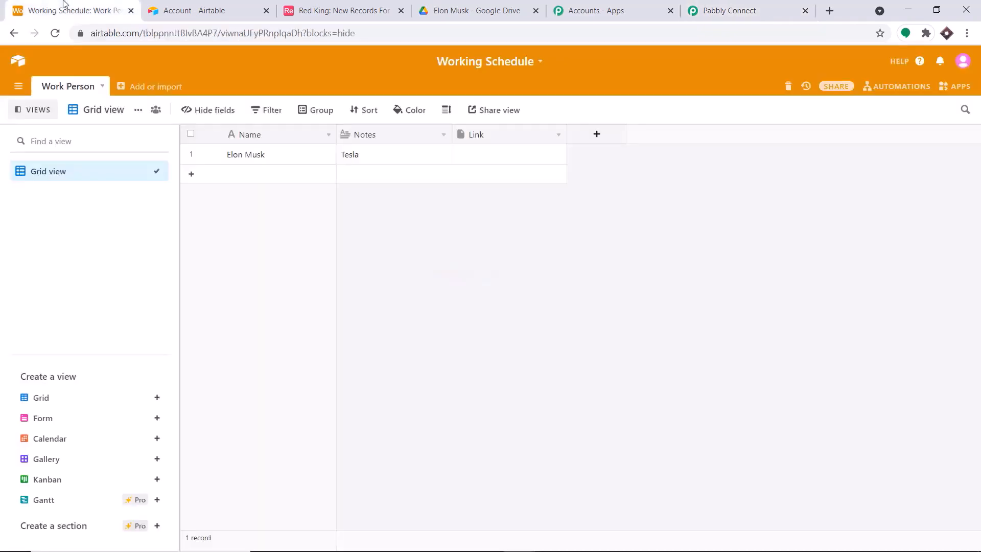
click(708, 10)
scroll(335, 335, down, 1)
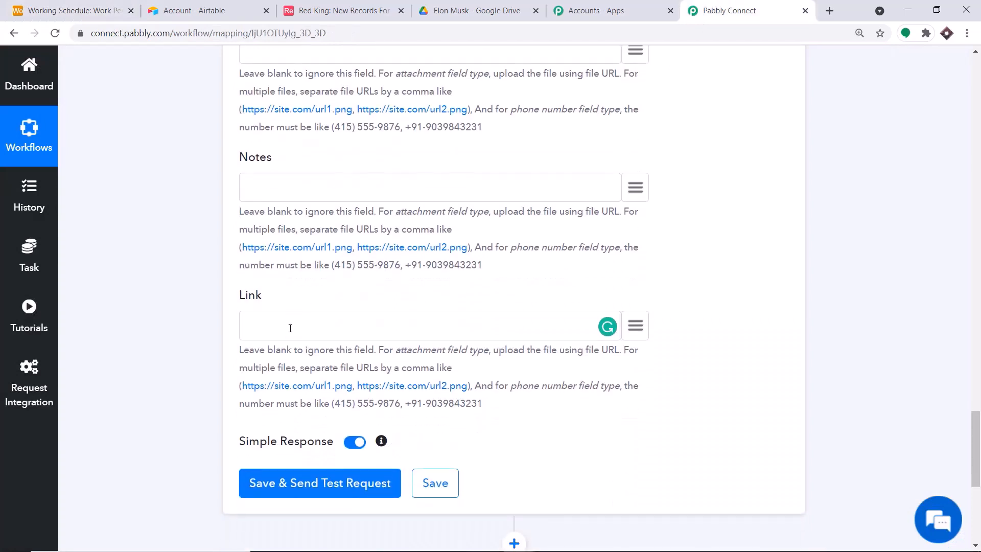
In Google Drive, open the workflow-created folder and examine its address and folder ID
click(460, 8)
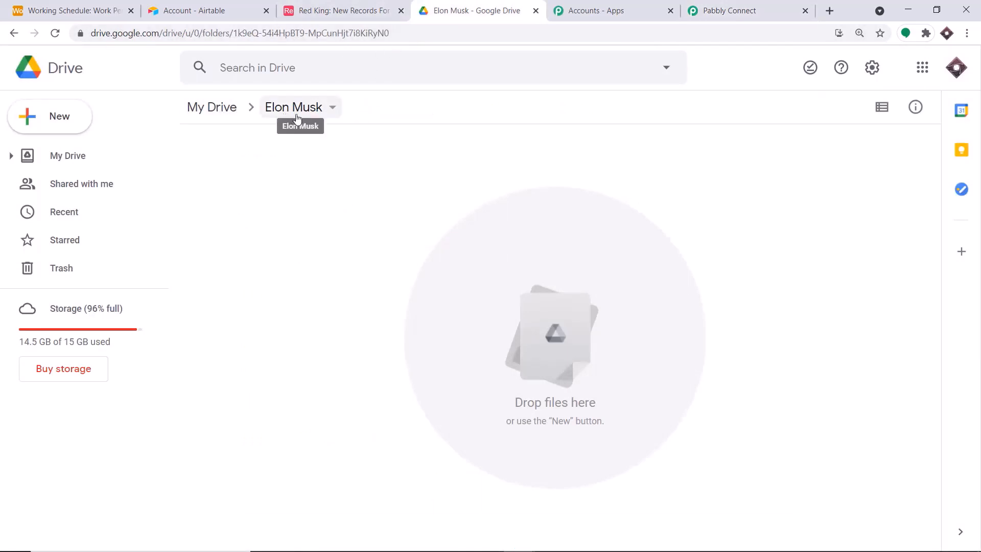
click(212, 106)
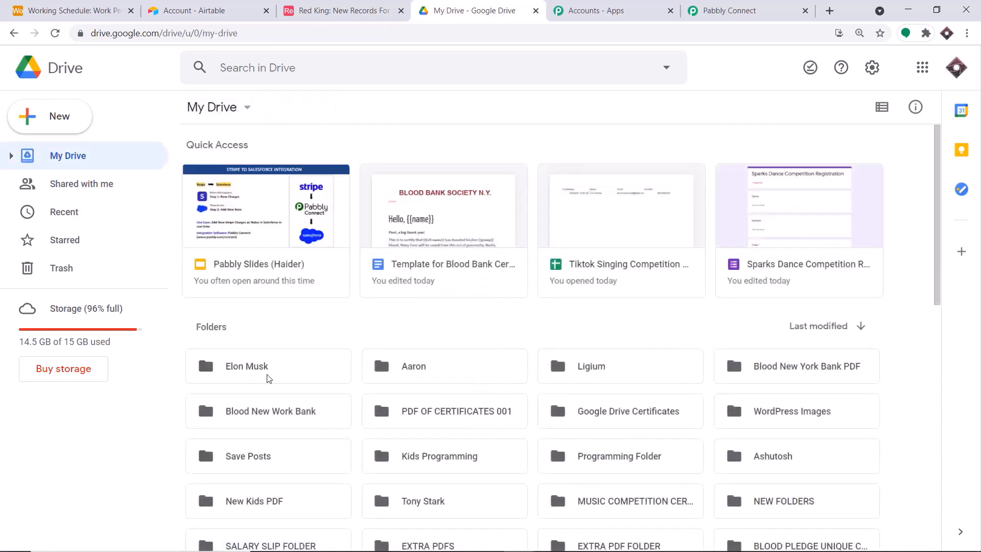
double_click(269, 378)
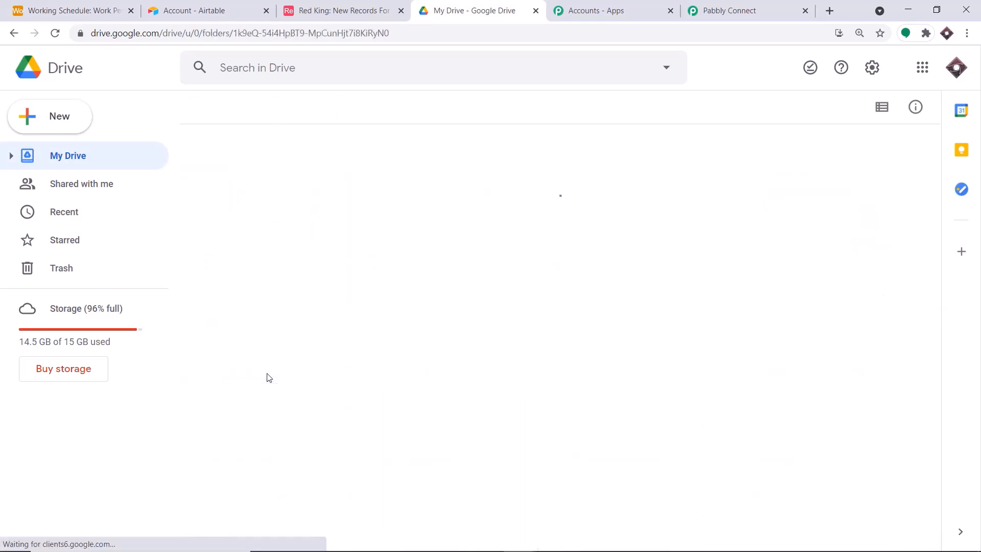
drag(396, 33, 81, 25)
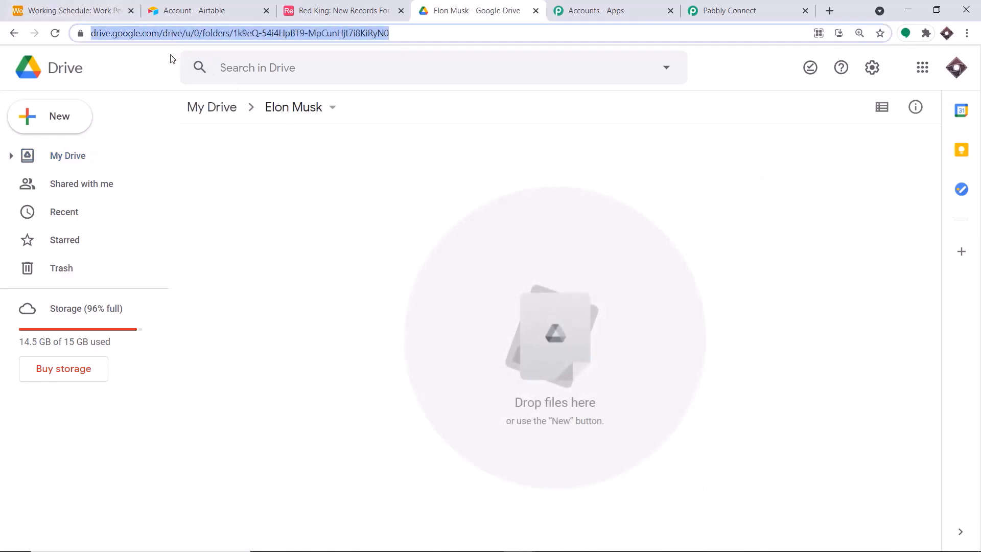
click(232, 170)
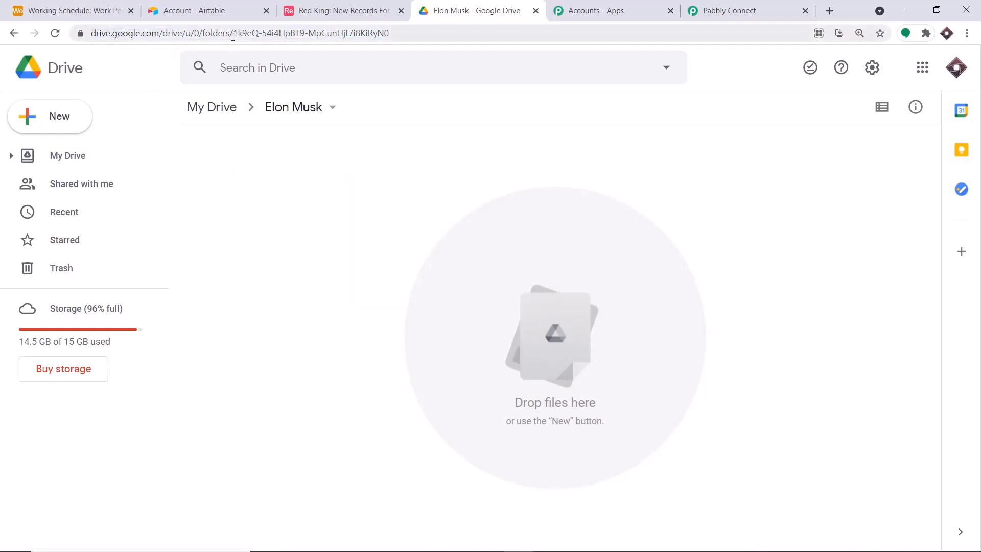
drag(233, 36, 82, 31)
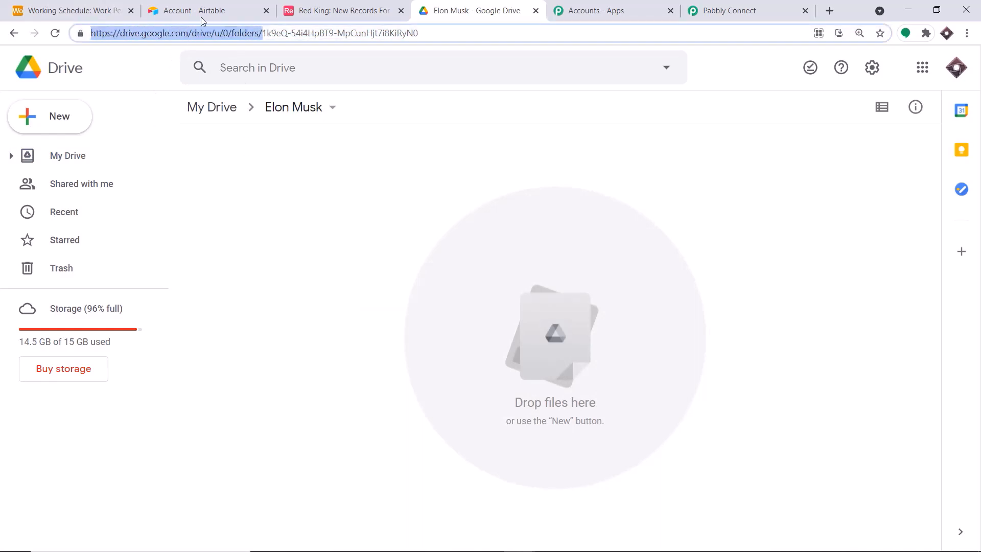
drag(443, 32, 265, 36)
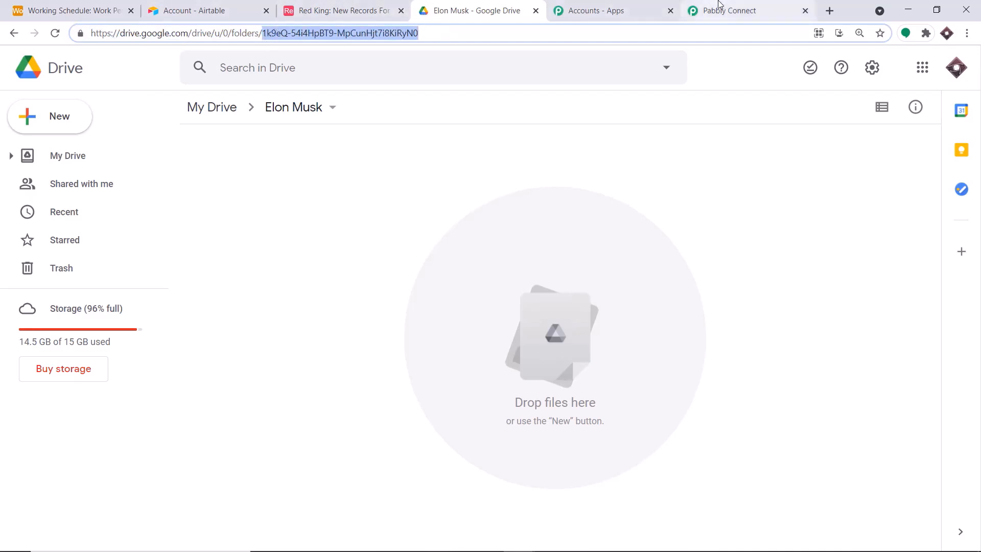
Open the second folder in My Drive and compare its address and folder ID
click(211, 117)
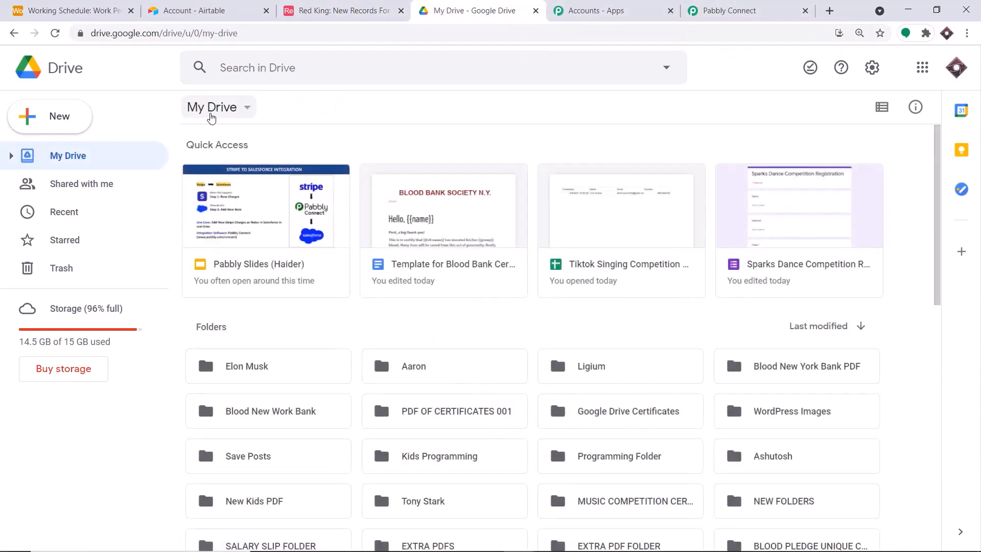
right_click(449, 364)
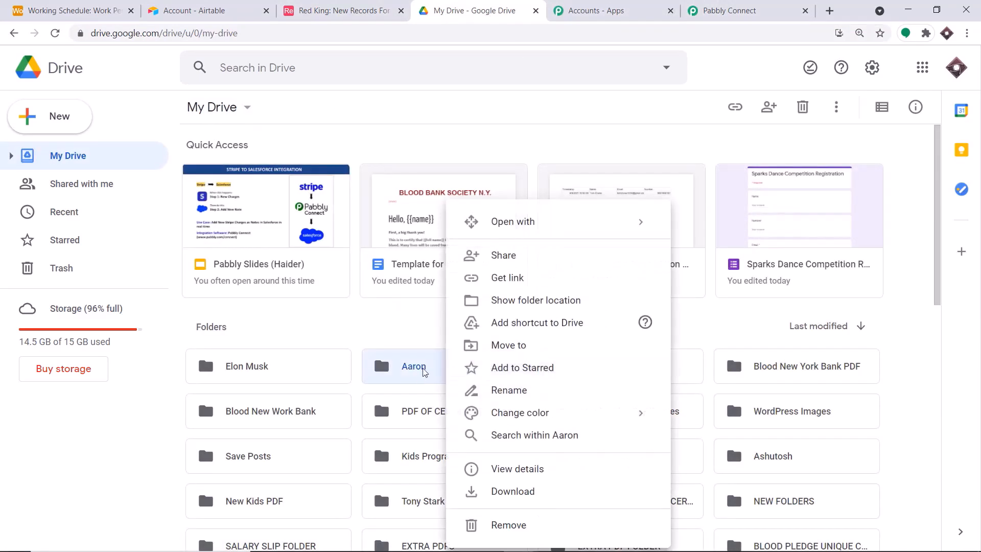
double_click(432, 368)
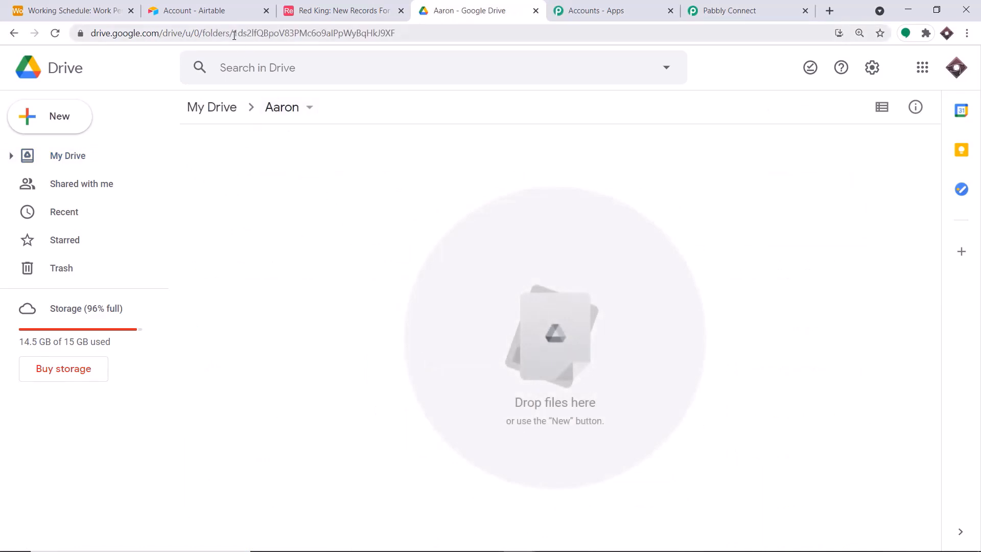
drag(234, 35, 87, 34)
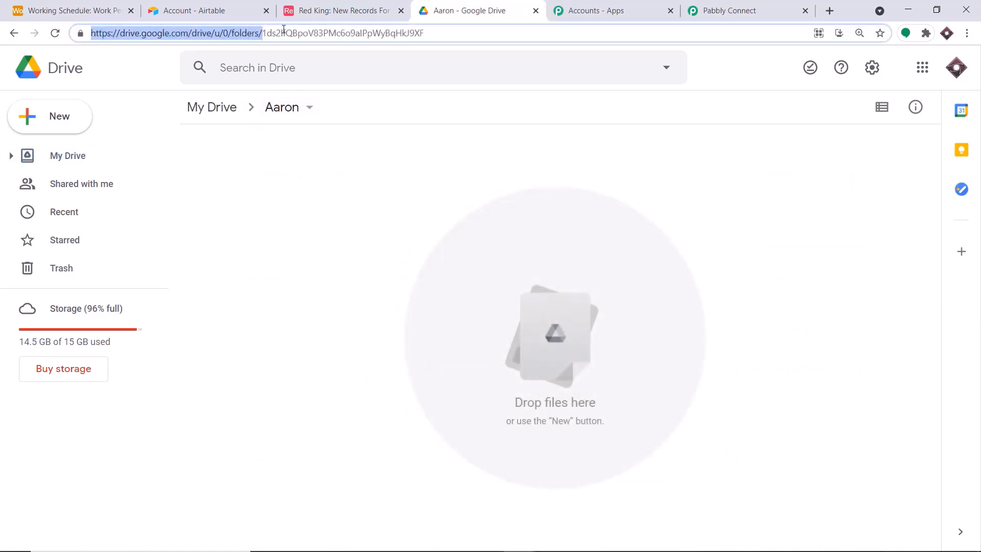
drag(464, 36, 269, 35)
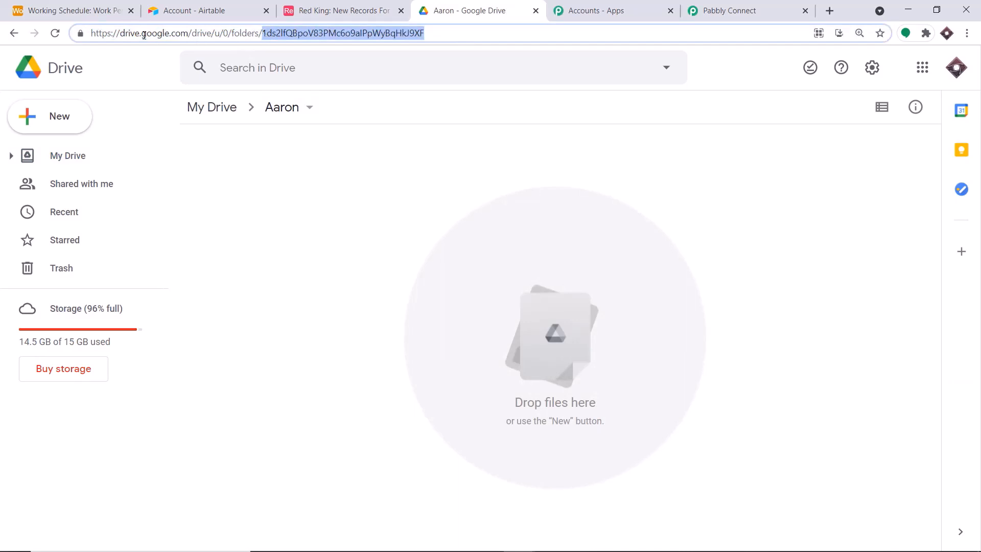
Open the Ligium folder and pick out its folder ID in the address
click(14, 34)
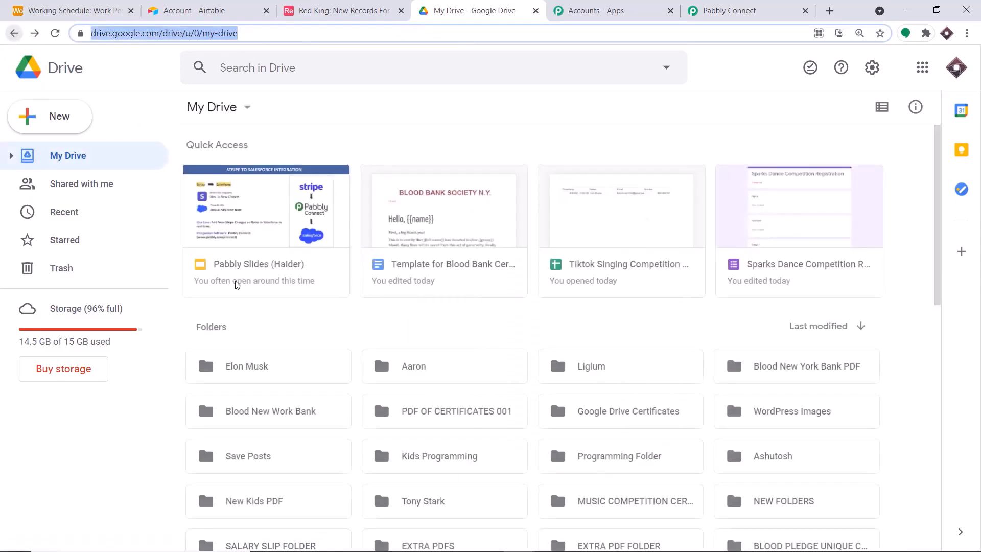
click(238, 395)
double_click(595, 370)
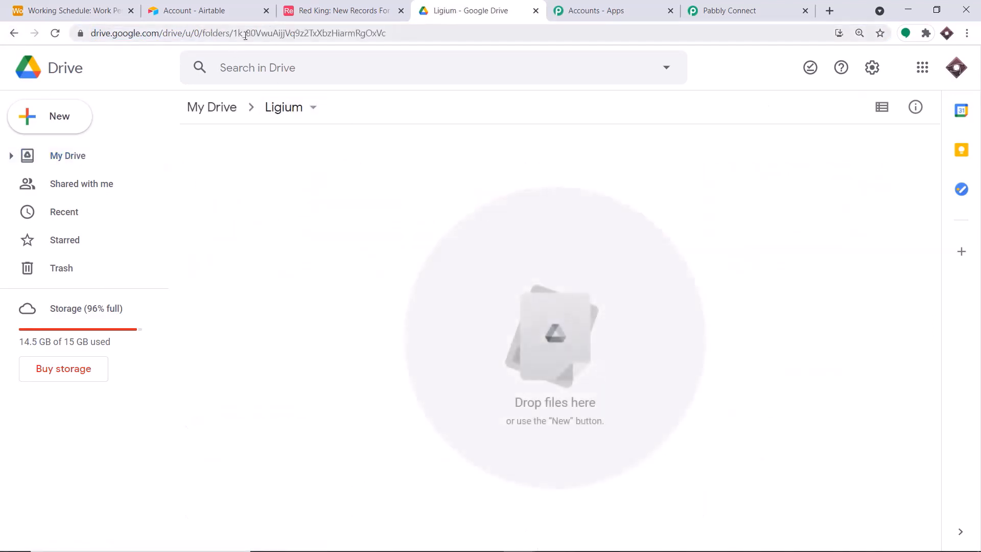
drag(233, 31, 88, 33)
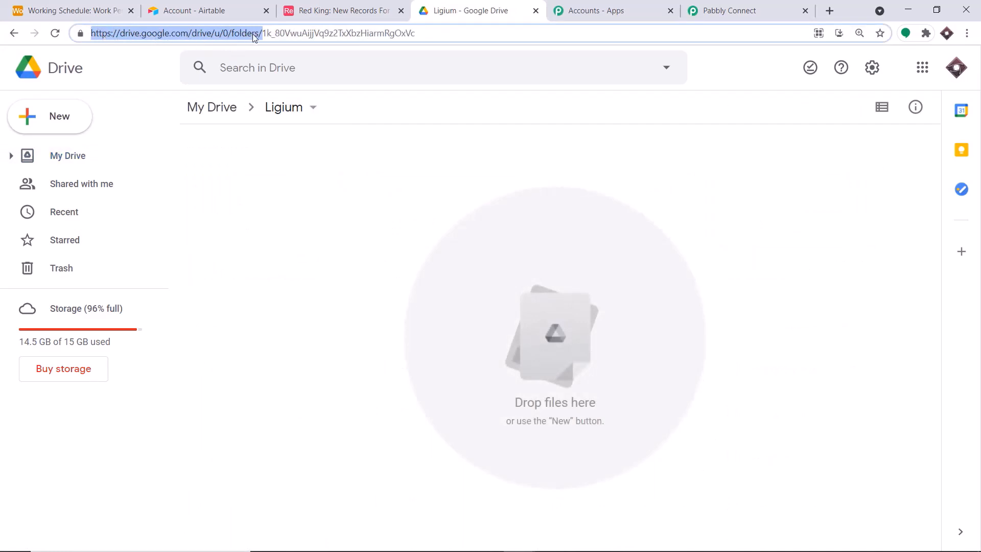
drag(414, 34, 264, 39)
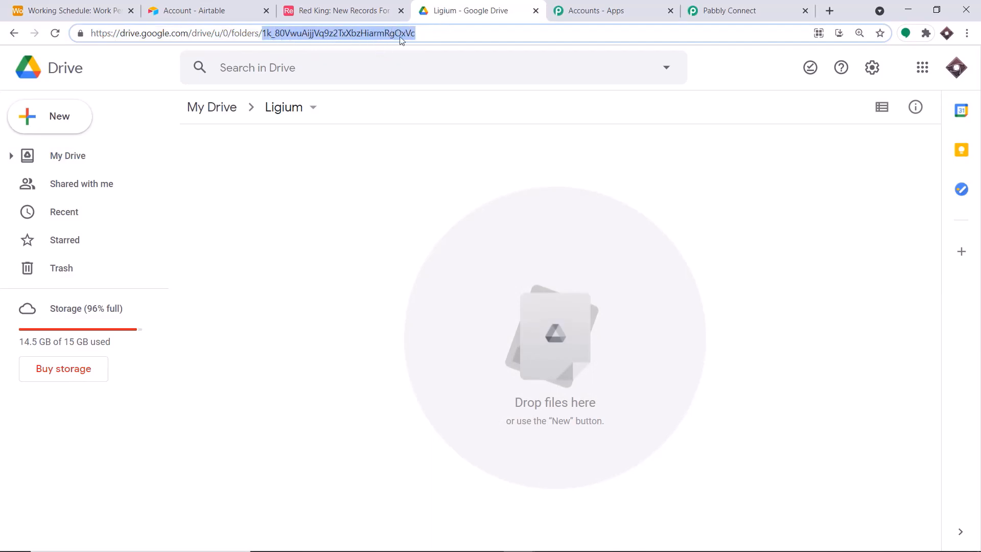
Select the Ligium folder address up to 'folders/' for copying
click(735, 6)
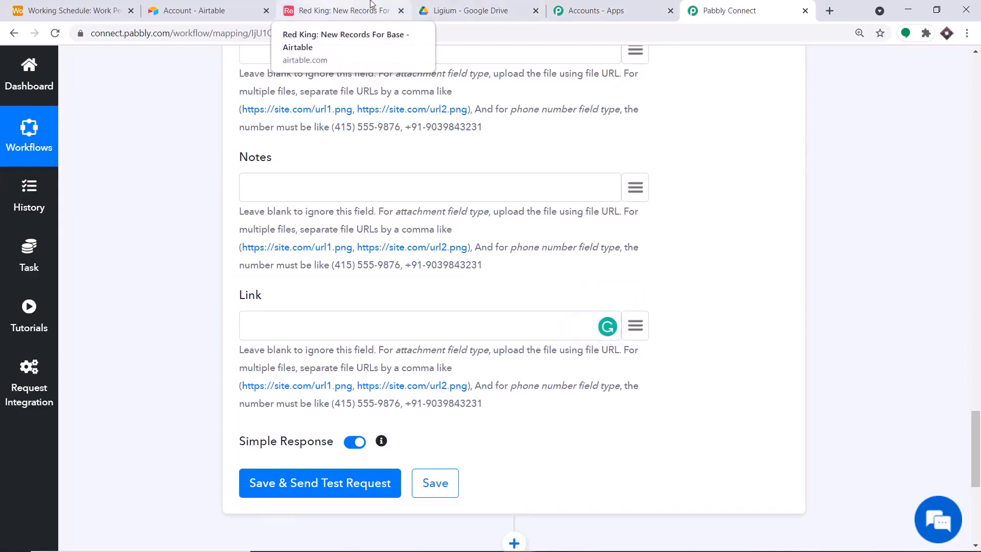
click(449, 8)
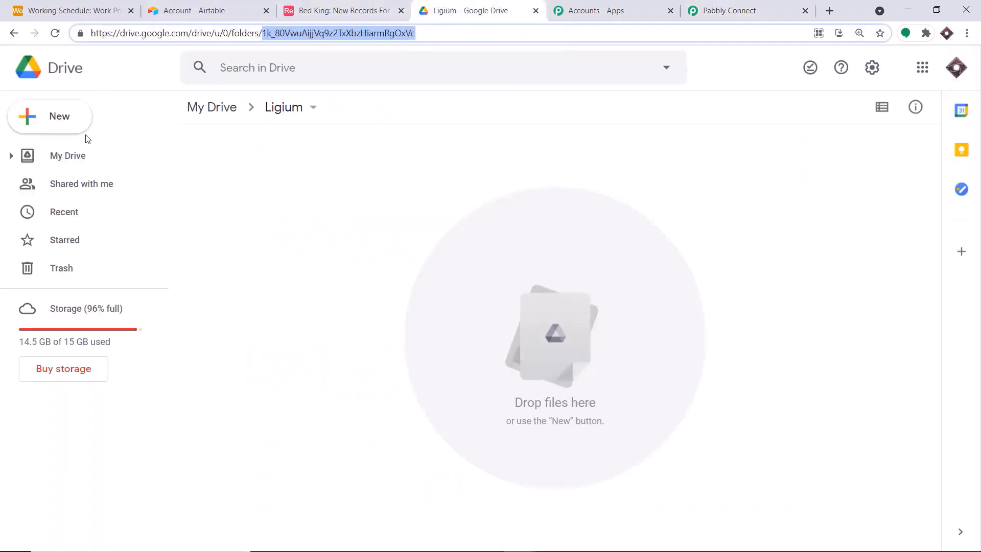
click(225, 37)
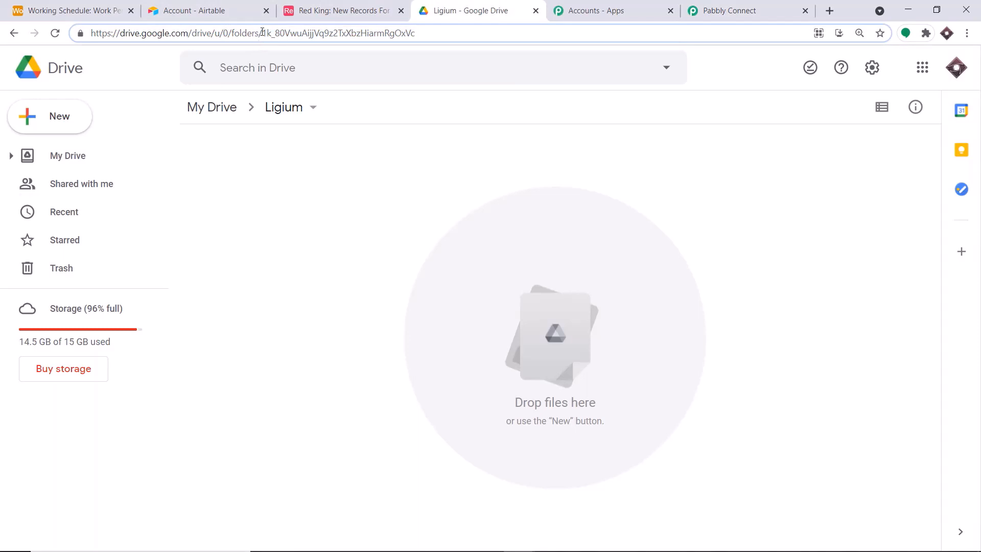
drag(262, 33, 89, 33)
right_click(149, 36)
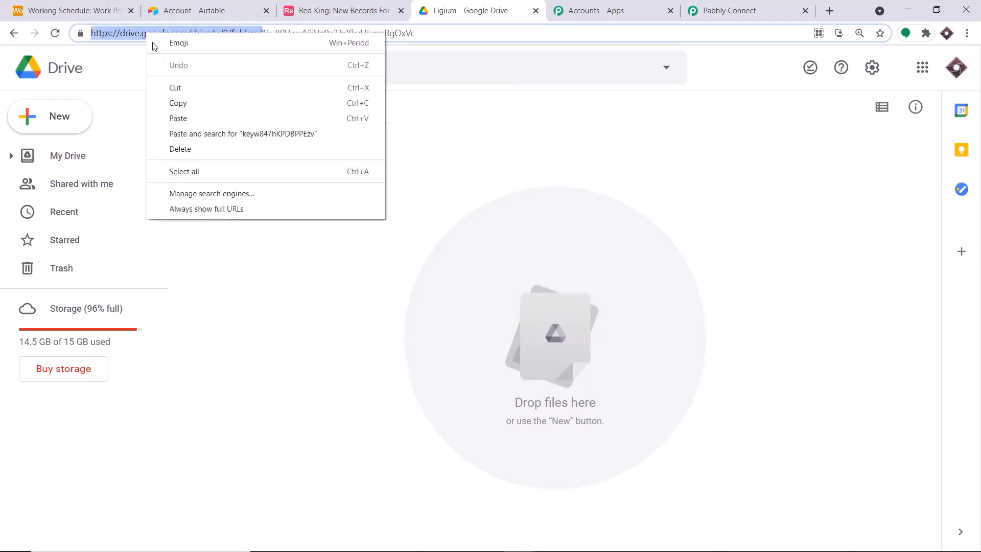
Paste the Drive folders base address into Link and append the mapped '2. id' from Google Drive
click(176, 100)
click(712, 8)
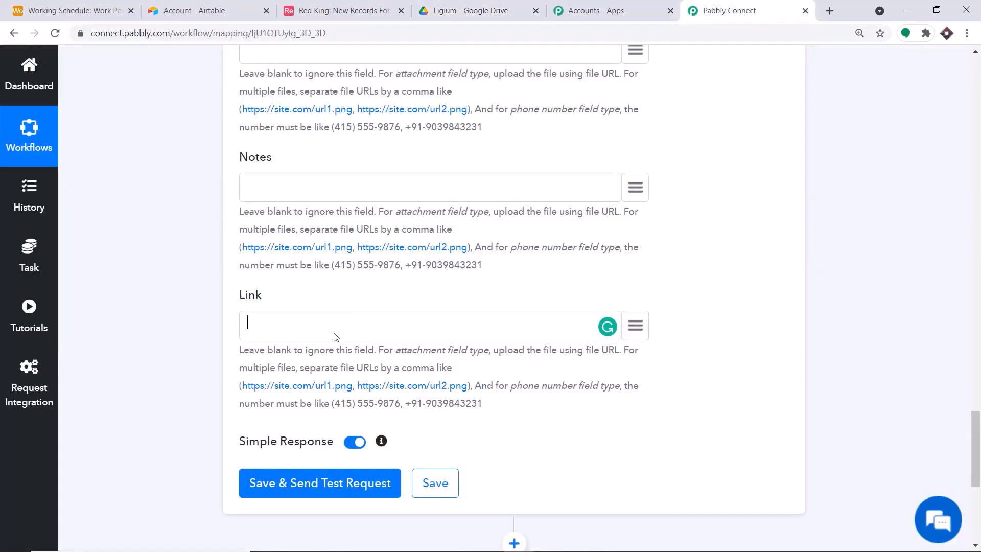
key(ctrl+v)
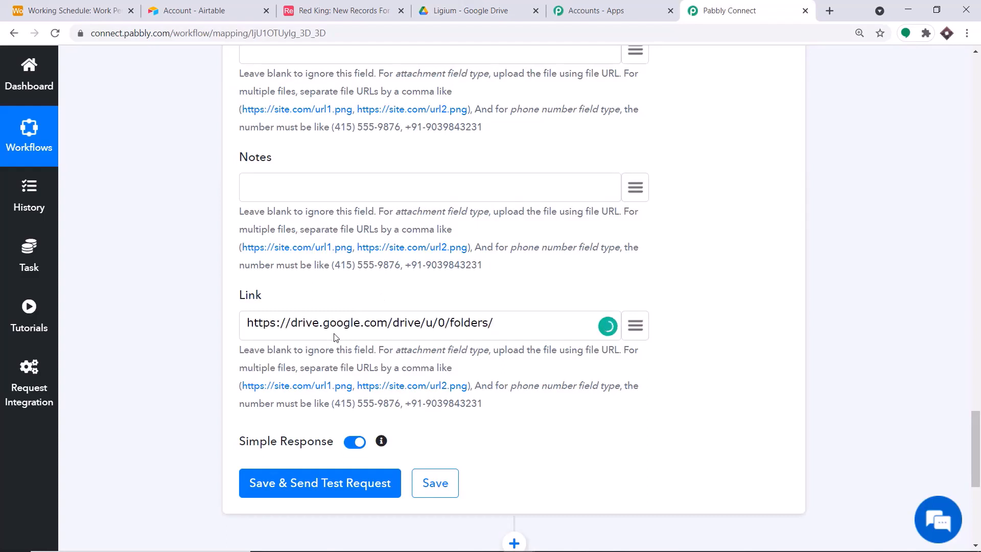
click(636, 330)
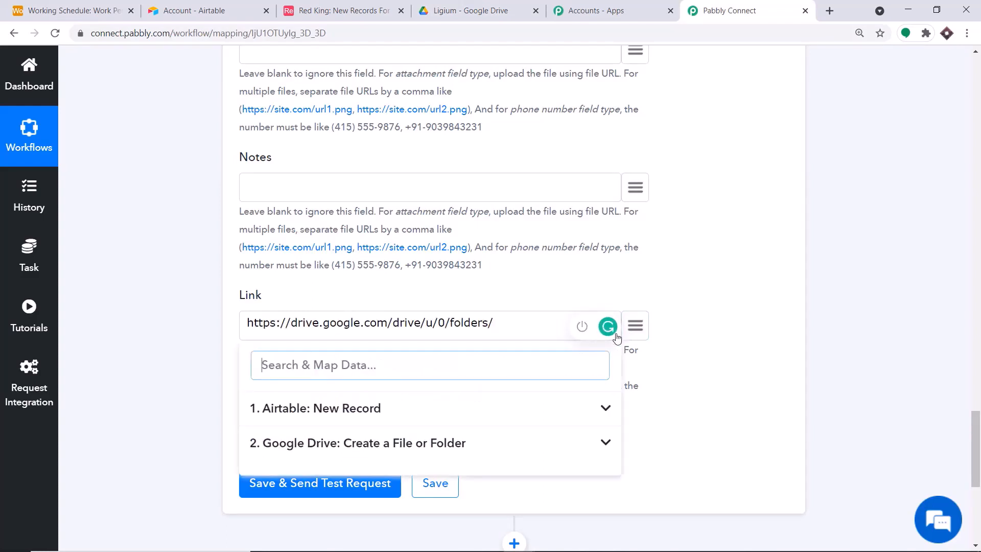
click(437, 444)
scroll(438, 448, down, 1)
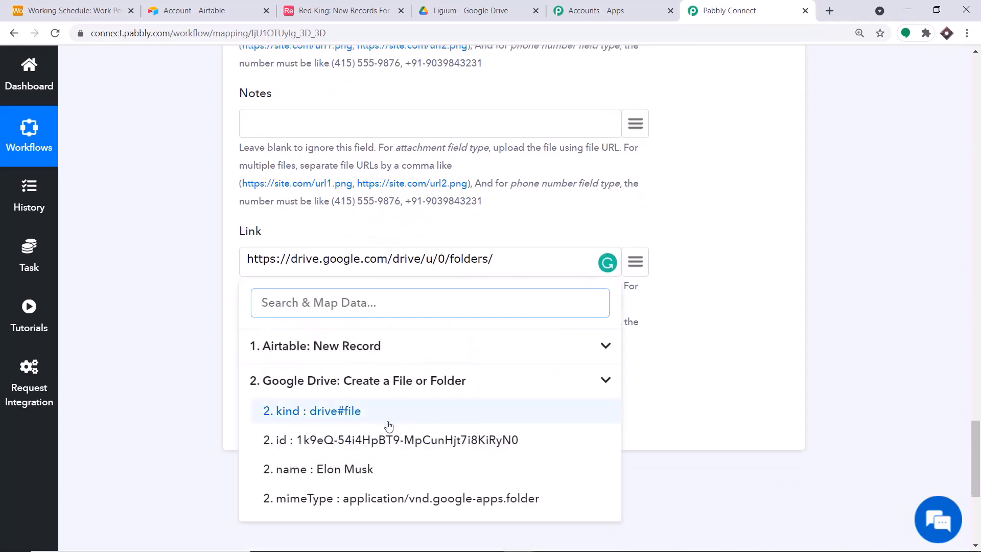
click(385, 442)
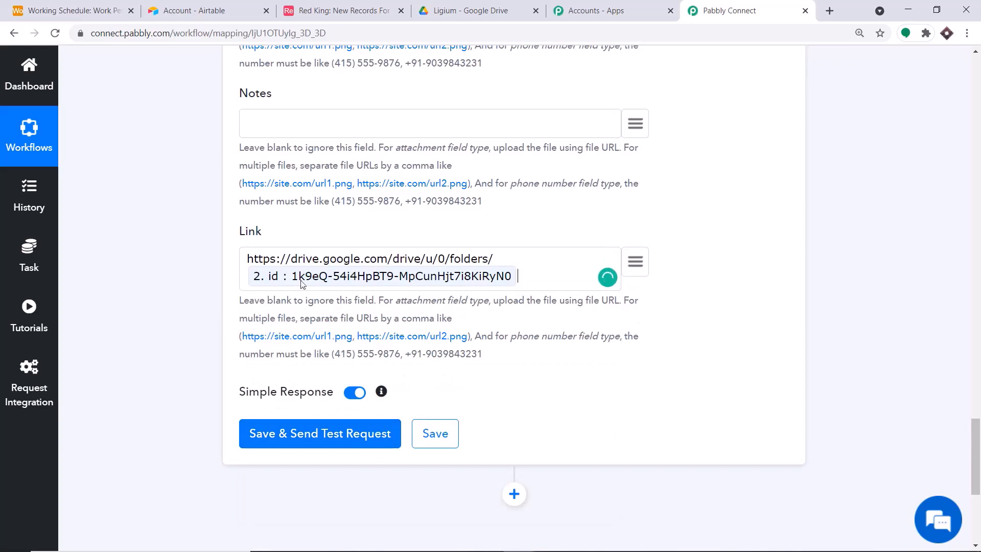
Compare the test run's Drive folder ID and glance at the Working Schedule table in Airtable
click(470, 10)
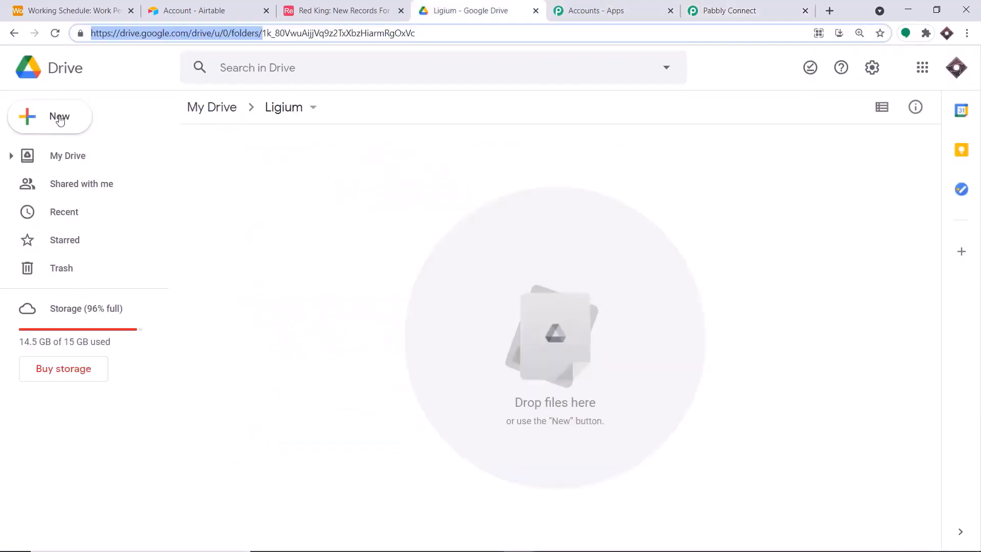
click(189, 117)
click(255, 367)
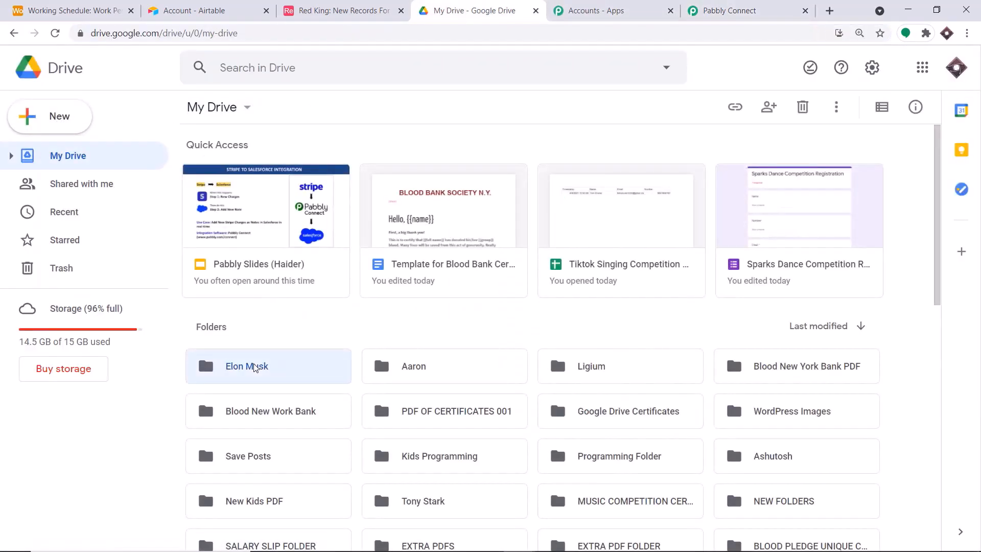
double_click(255, 367)
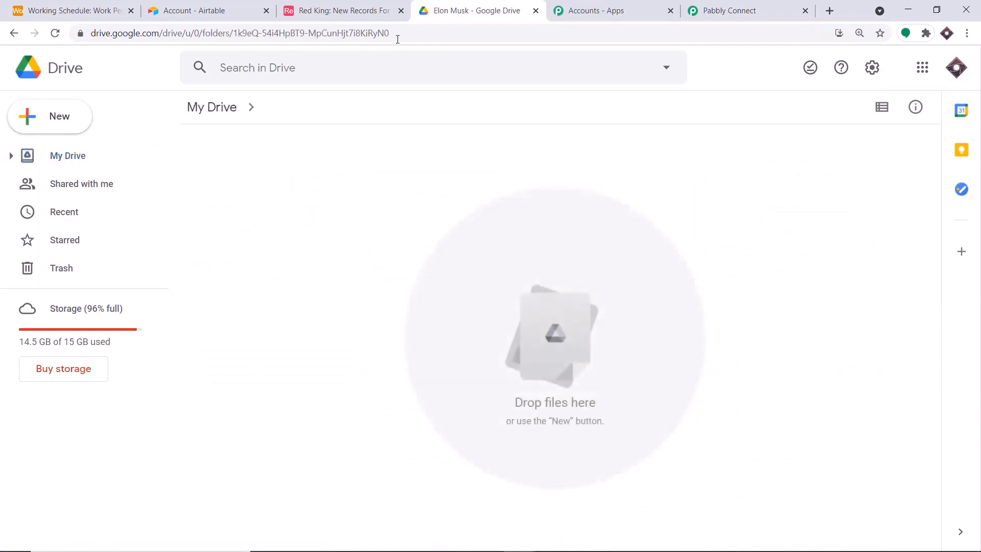
drag(393, 34, 235, 26)
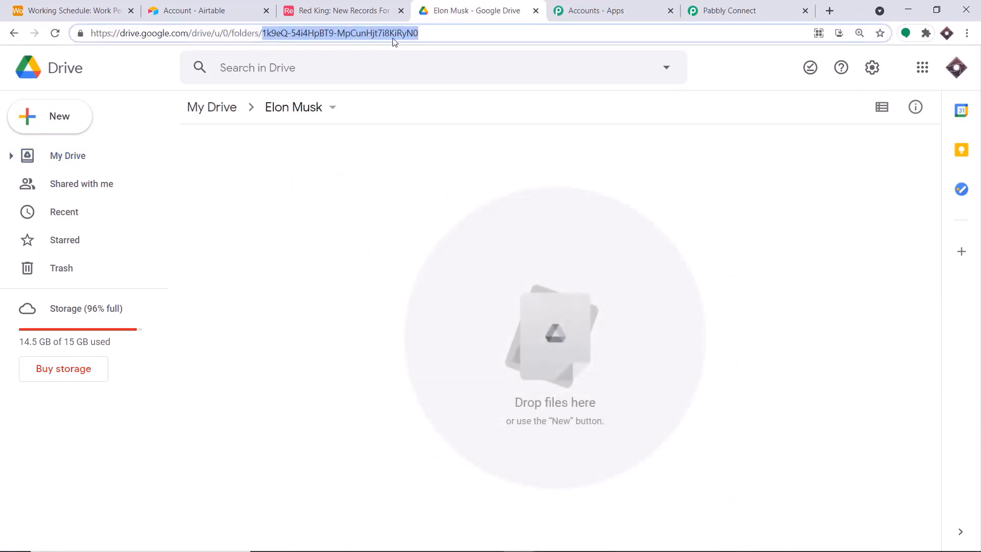
click(728, 10)
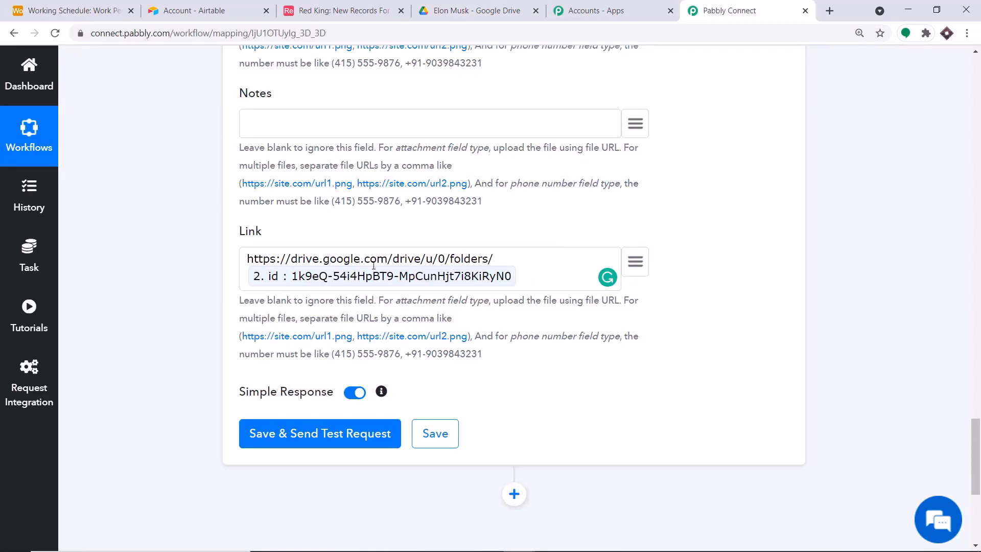
click(124, 4)
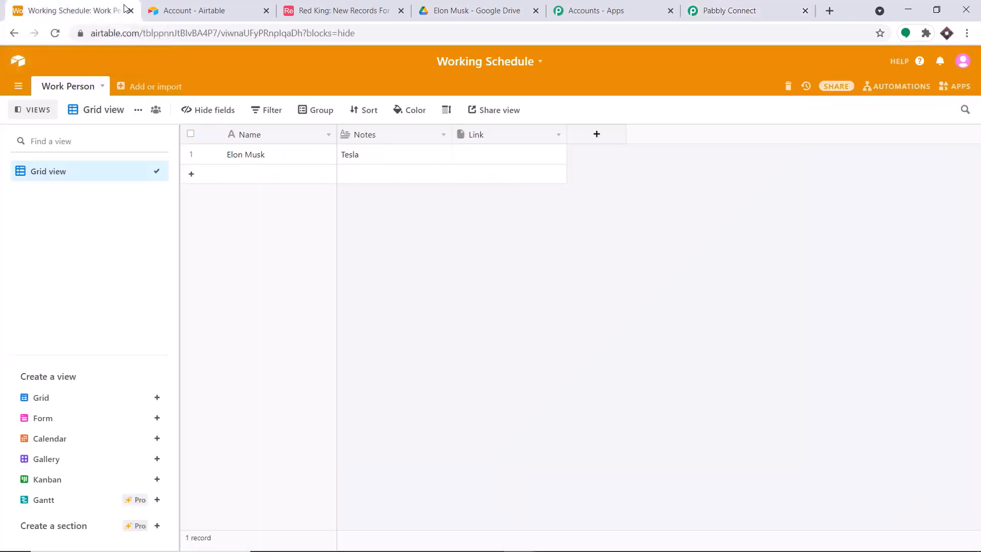
click(464, 8)
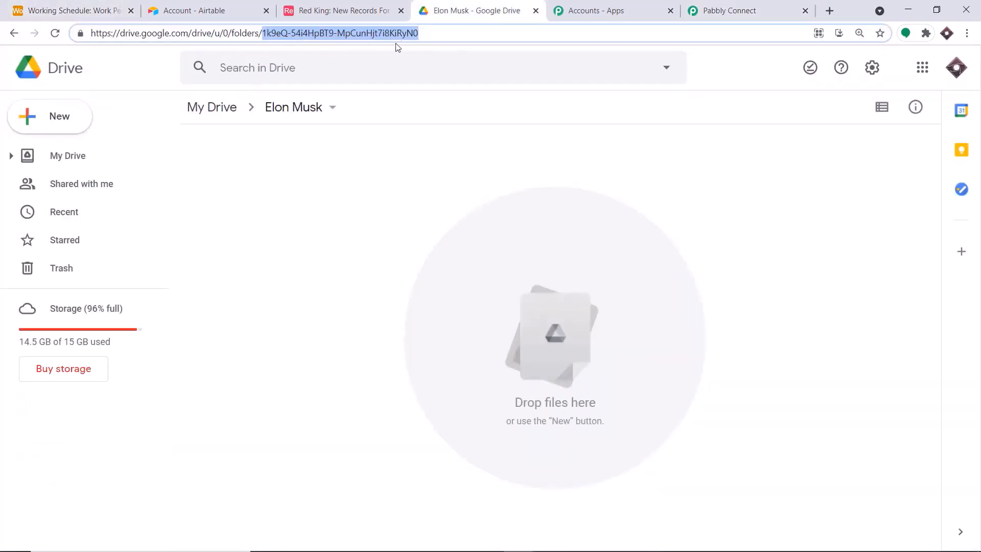
click(741, 10)
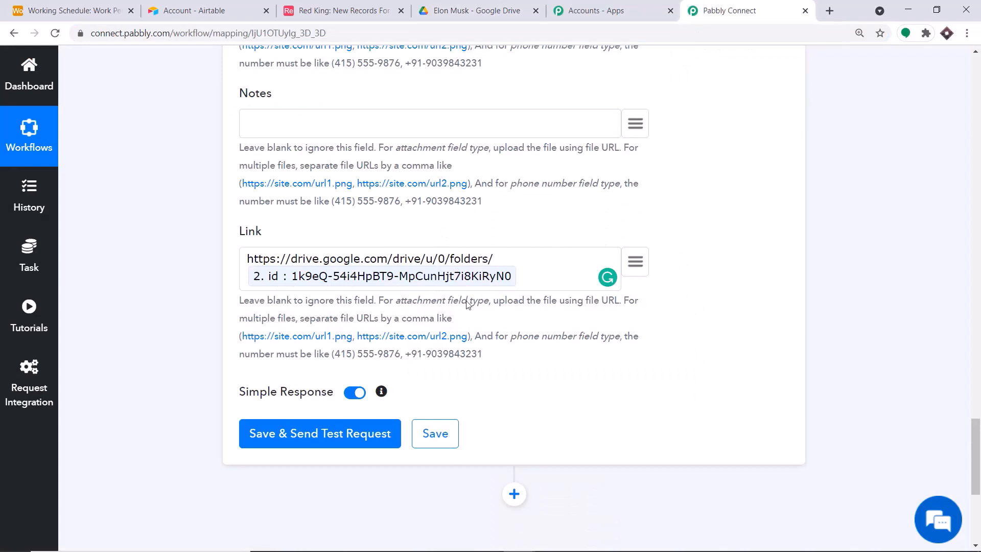
scroll(460, 352, down, 2)
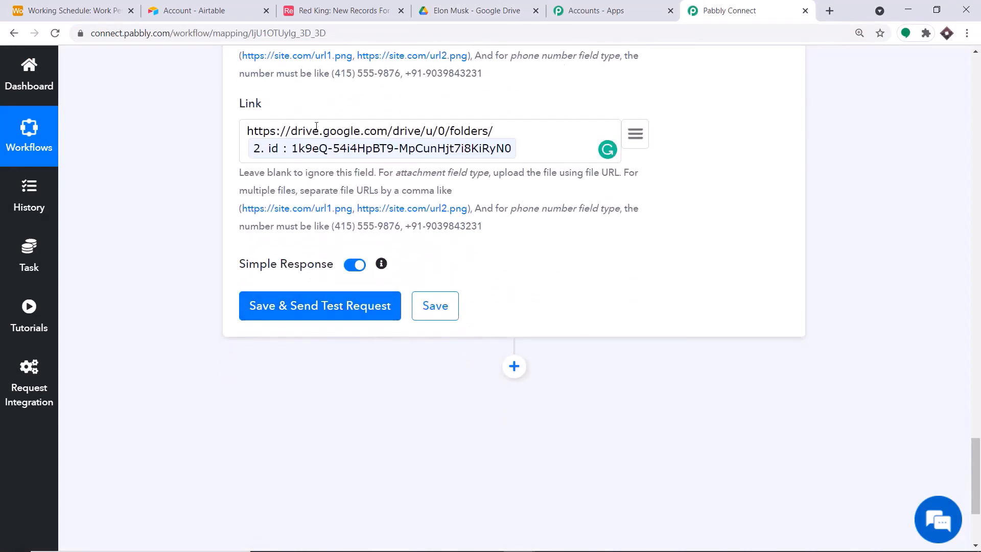
Save the Update Record step and send a test request
click(71, 11)
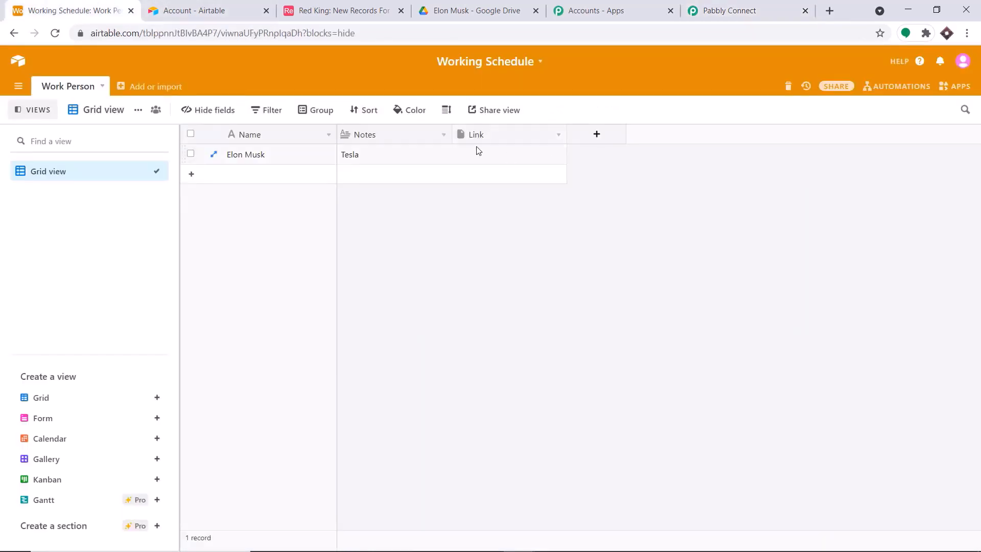
click(765, 5)
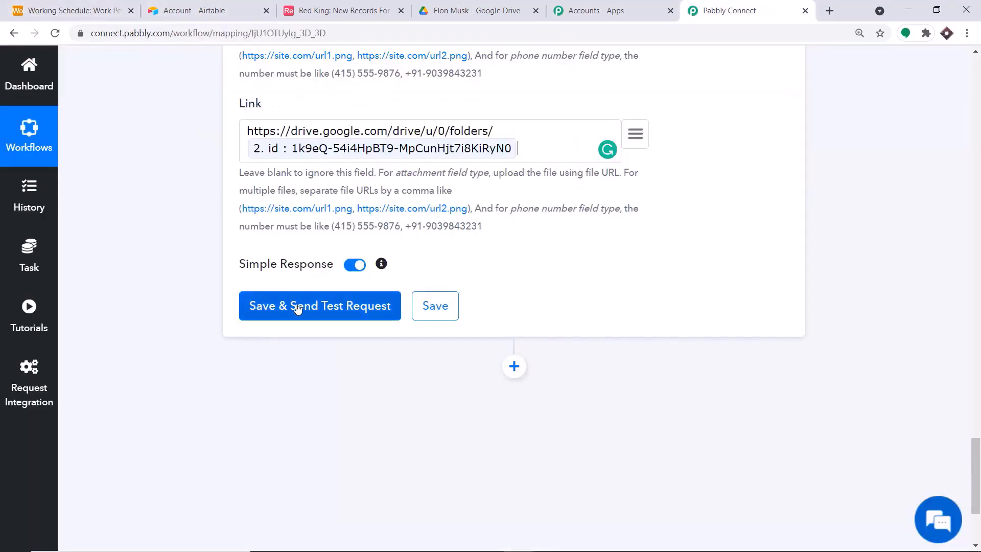
click(330, 309)
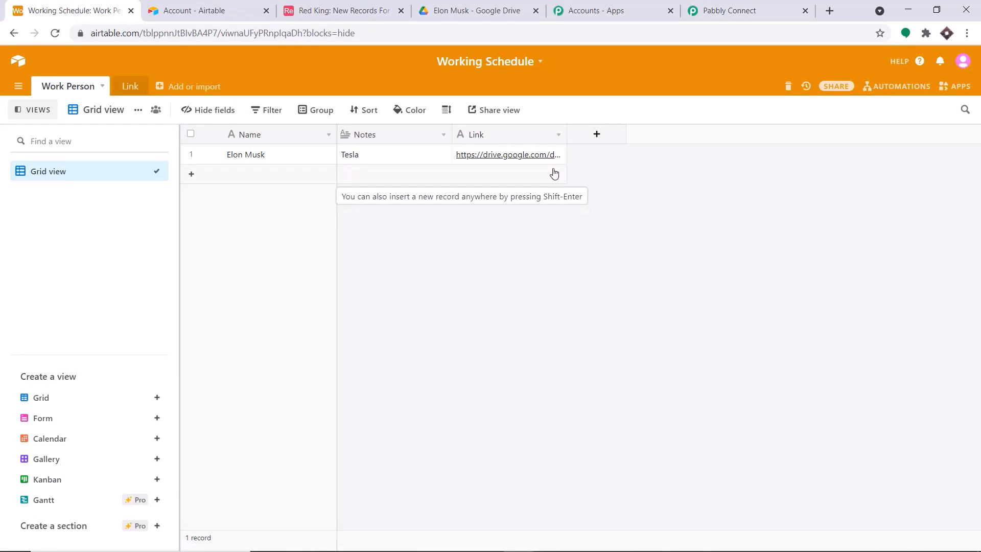
Check the Working Schedule grid in Airtable for the new Google Drive link
click(720, 12)
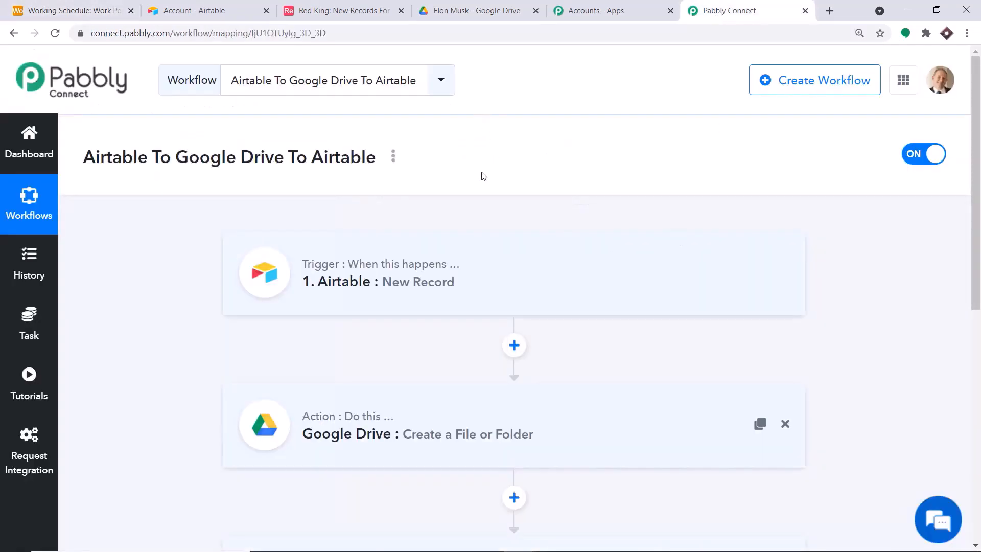
scroll(480, 179, down, 1)
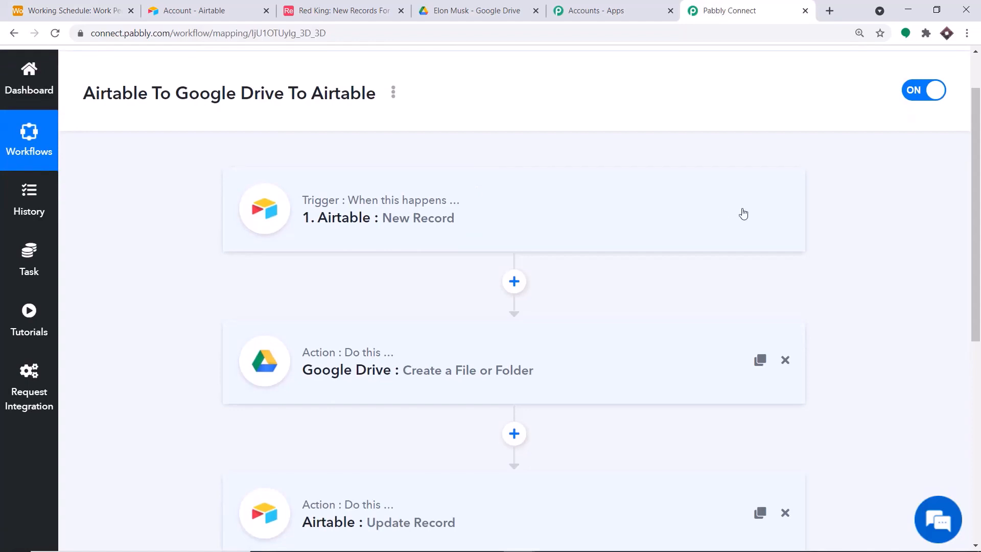
scroll(666, 332, down, 1)
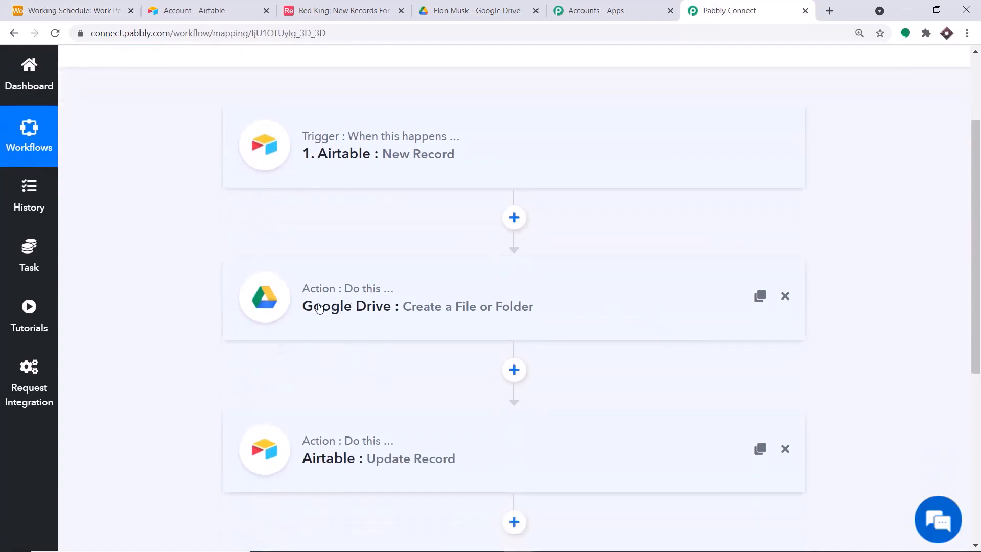
scroll(641, 310, down, 1)
scroll(641, 310, down, 1)
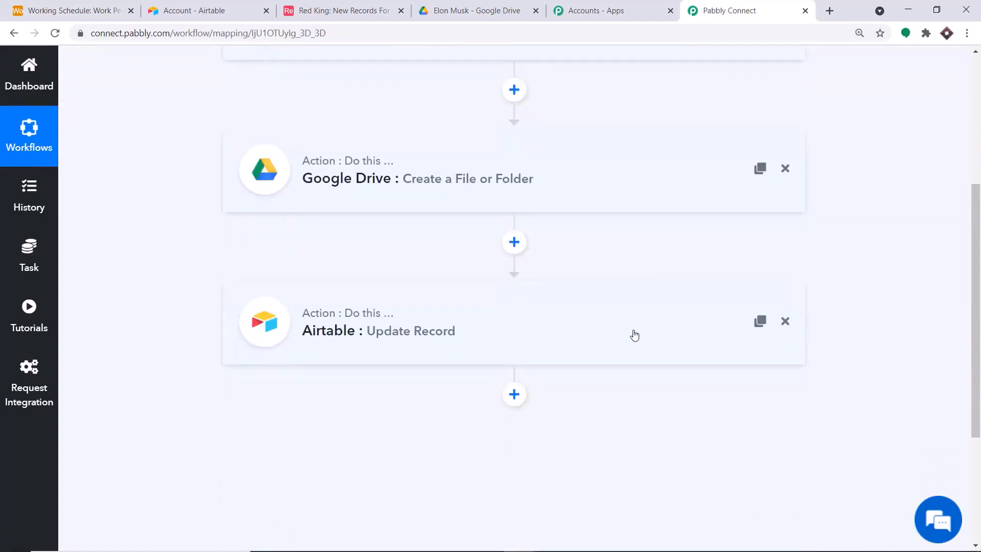
click(160, 6)
click(77, 10)
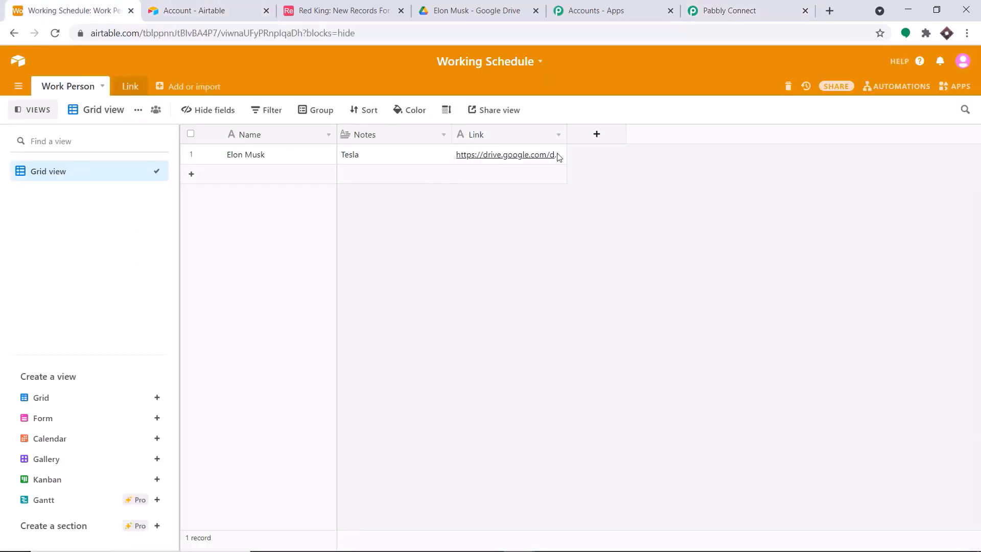
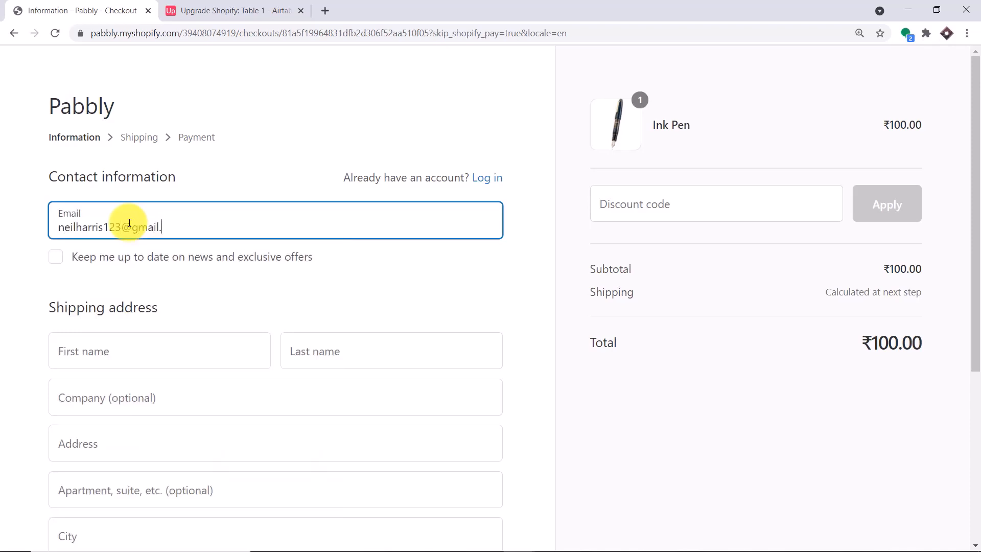
Enter the customer's first and last name, company name and street address in the checkout form
scroll(97, 204, down, 3)
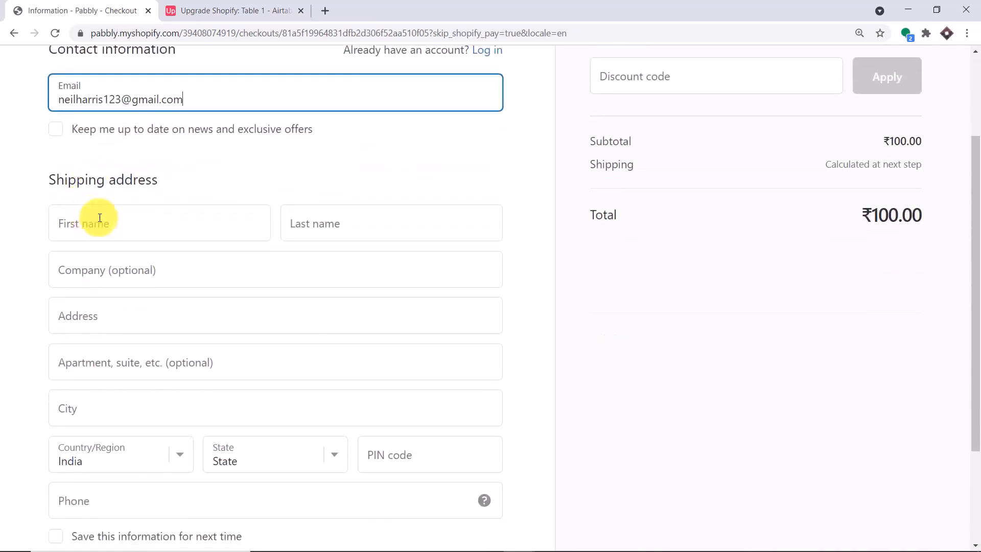
click(111, 223)
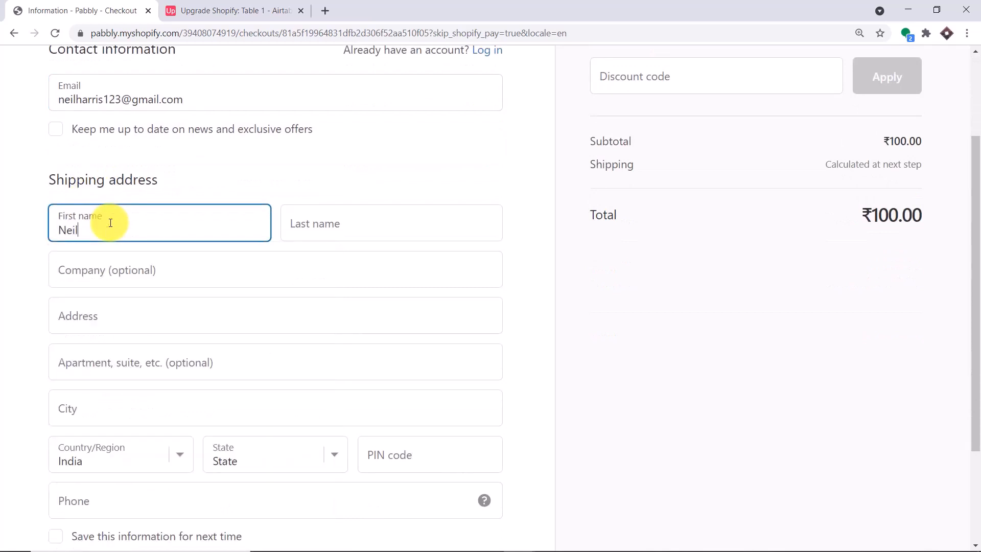
click(302, 223)
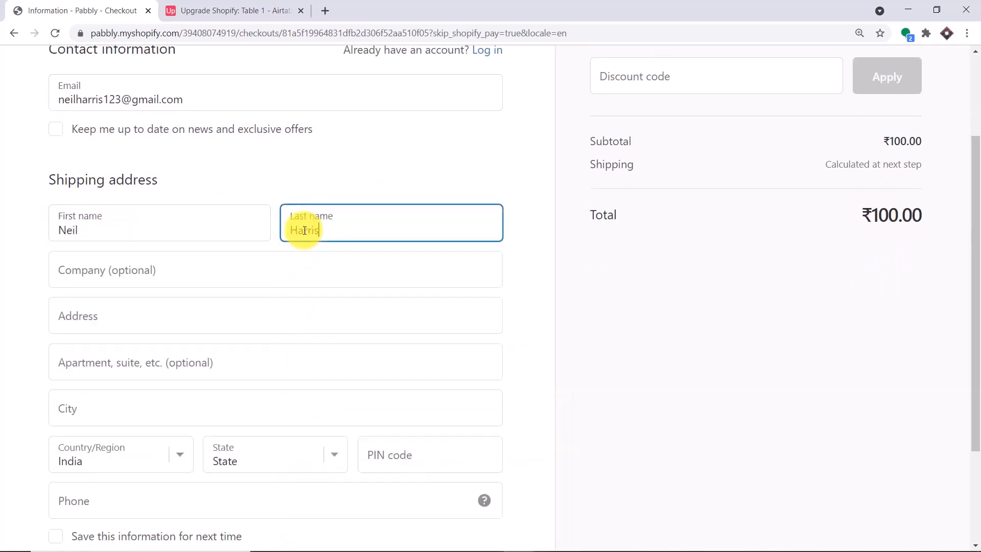
click(219, 276)
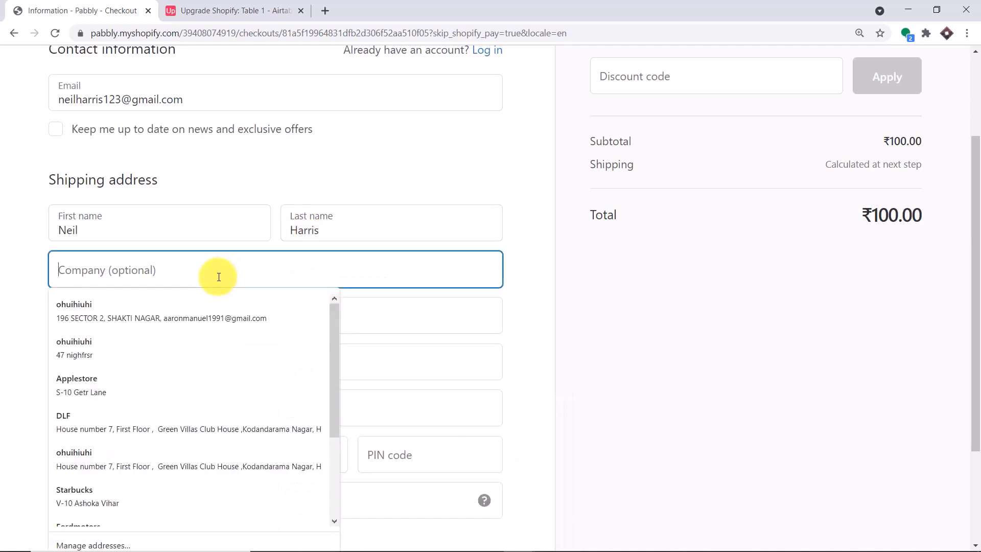
text(Te)
key(BackSpace)
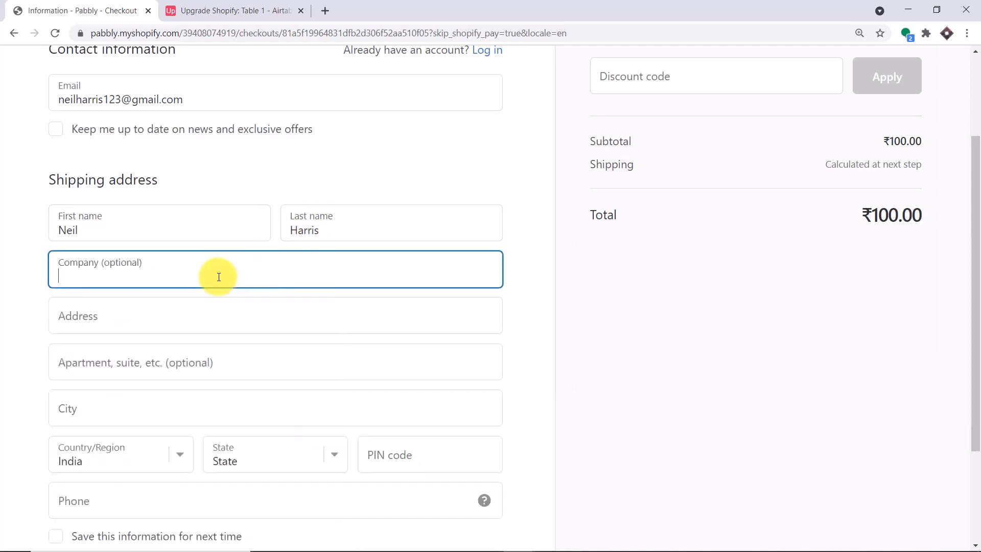
text(Apple)
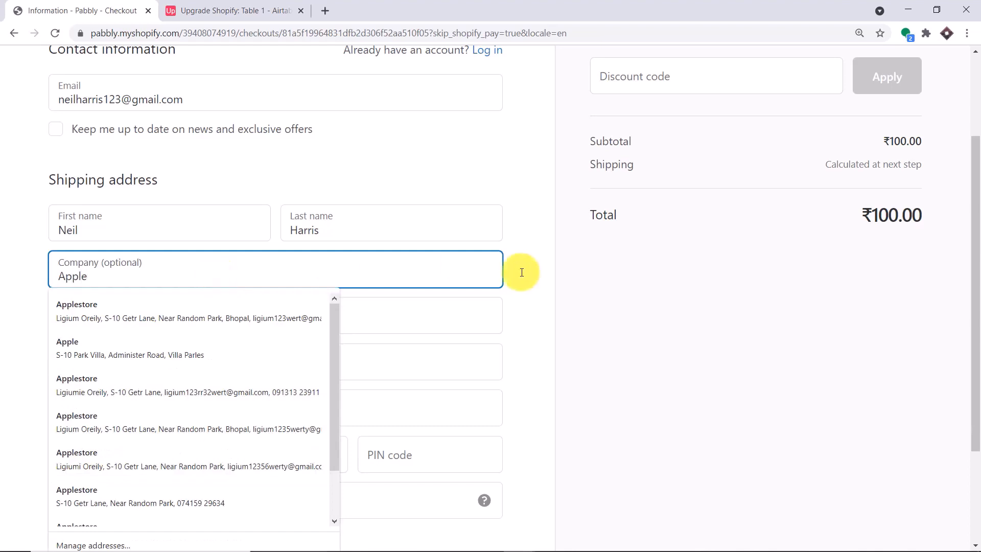
click(544, 286)
click(328, 314)
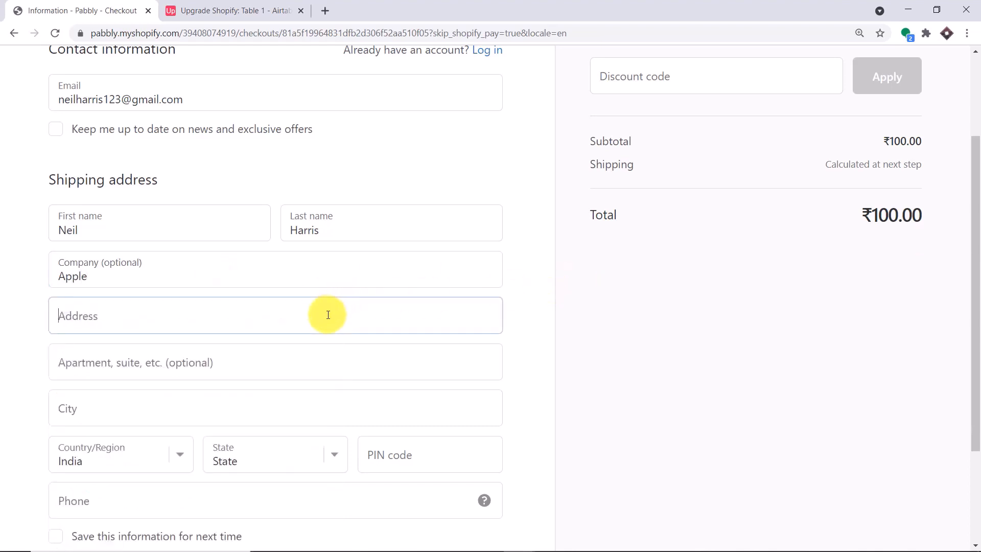
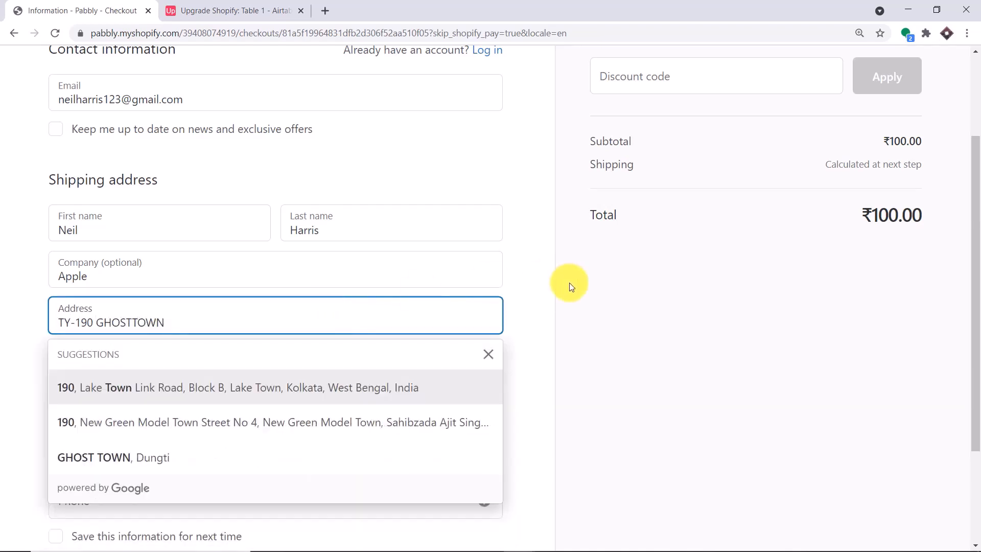
click(530, 306)
click(295, 367)
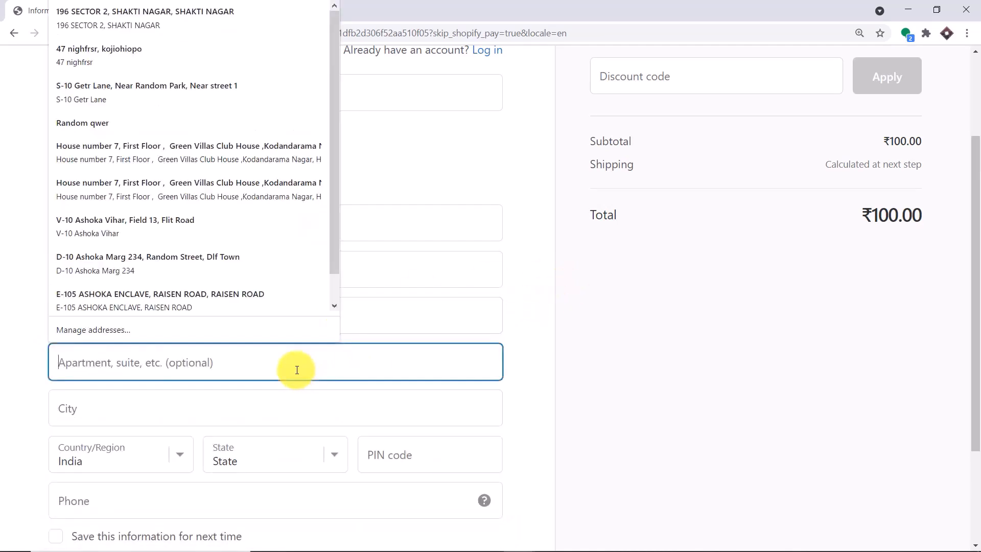
Fill in the customer's city, state, PIN code and phone number, then continue to shipping
click(202, 413)
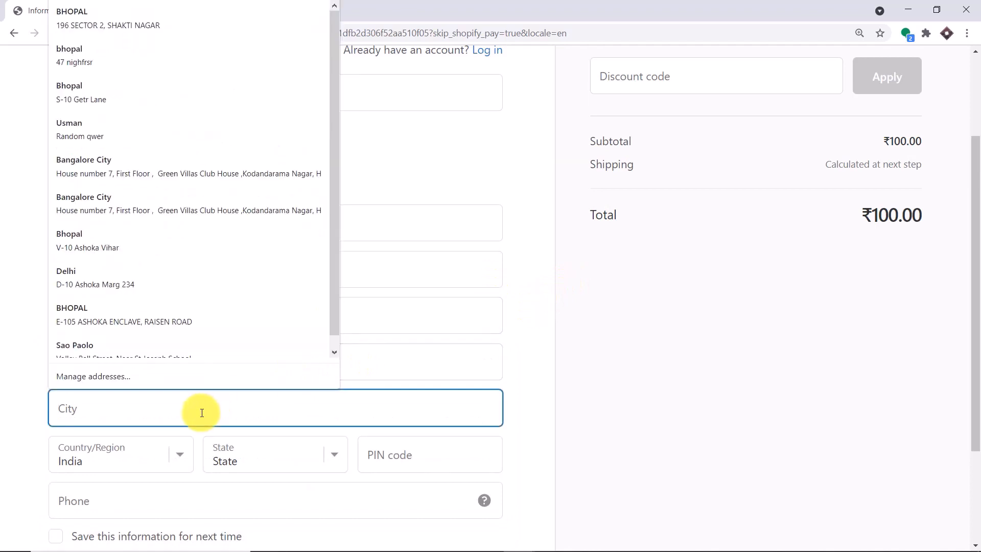
text(Paris)
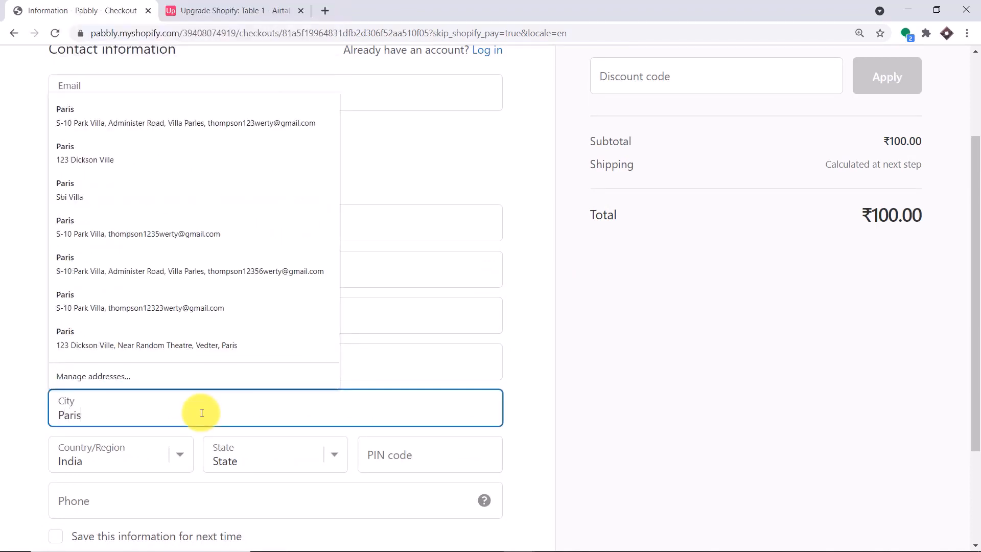
click(529, 430)
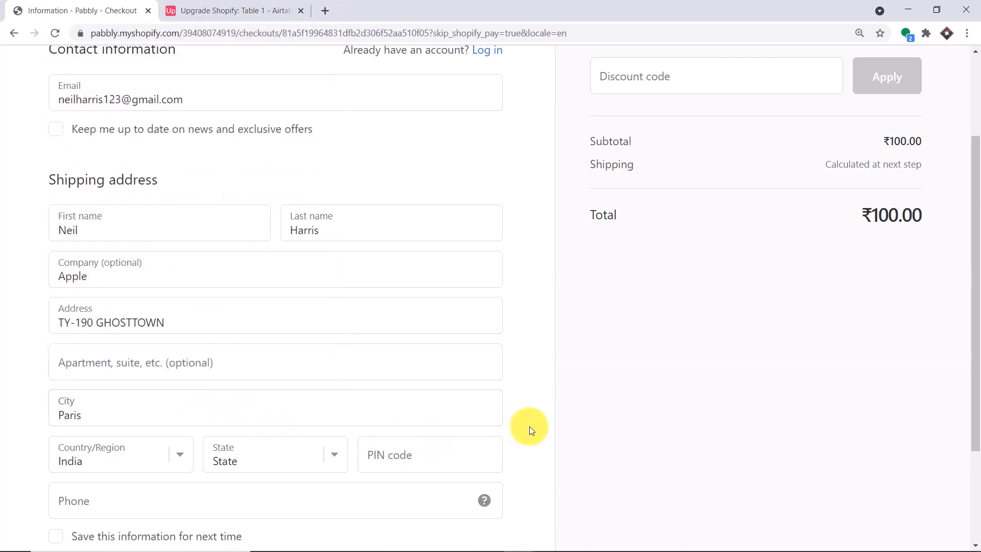
click(311, 458)
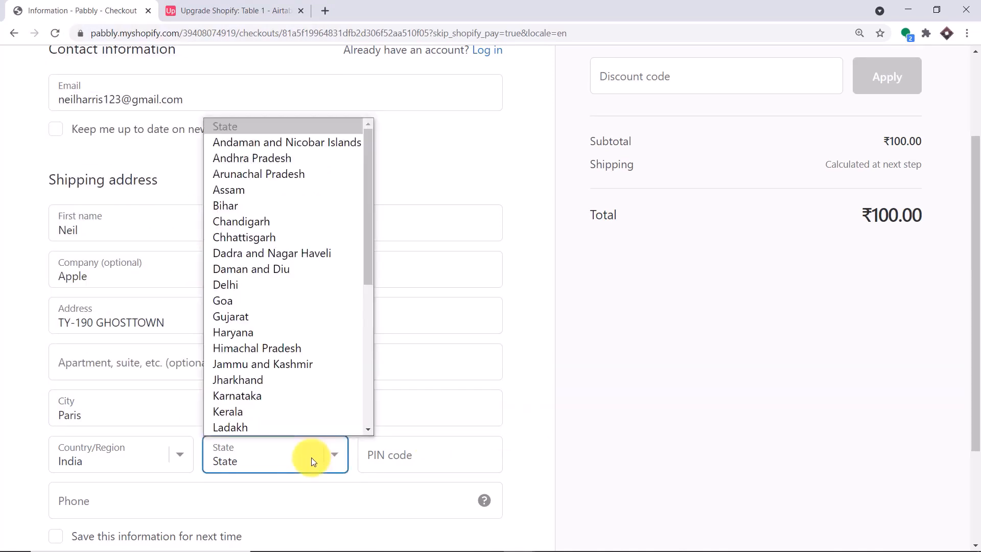
key(m)
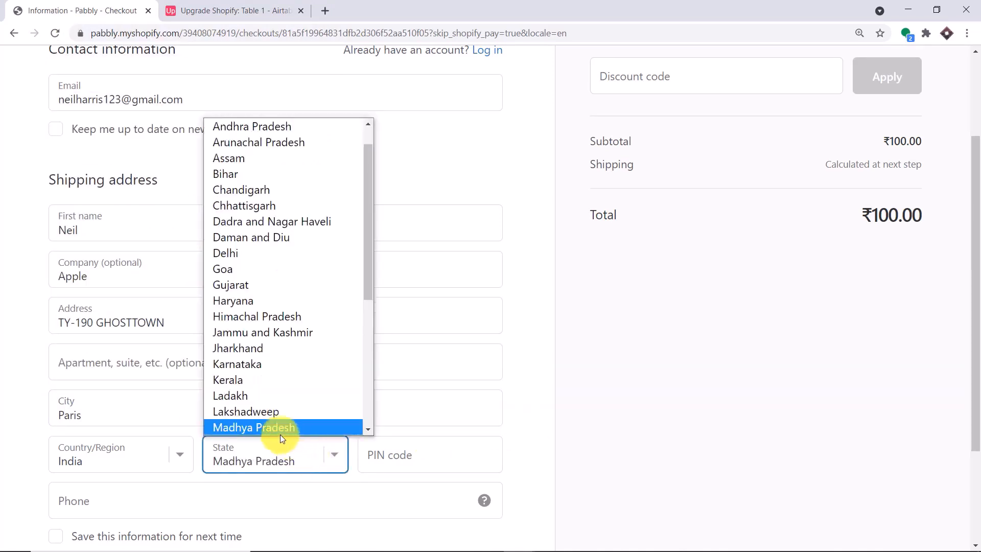
scroll(275, 428, down, 2)
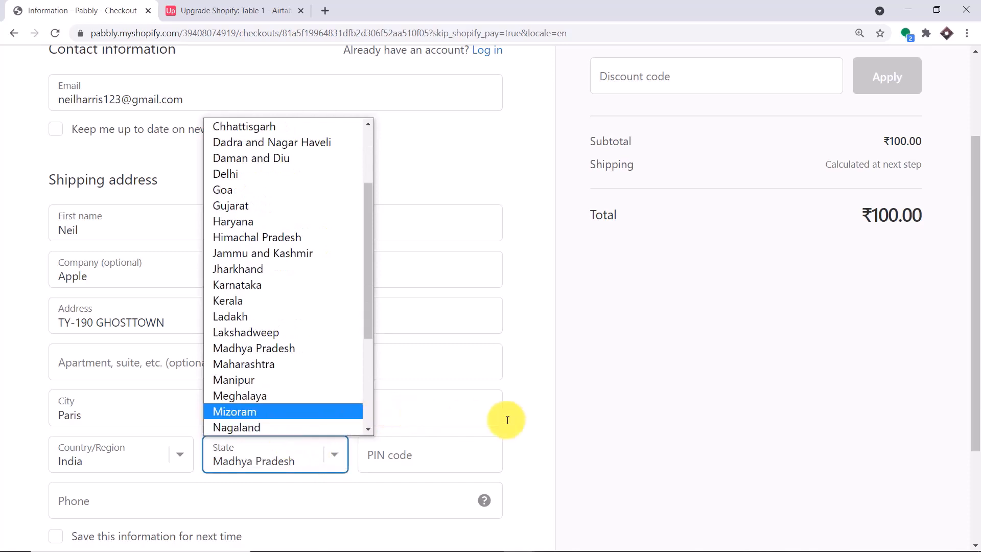
click(525, 420)
click(421, 462)
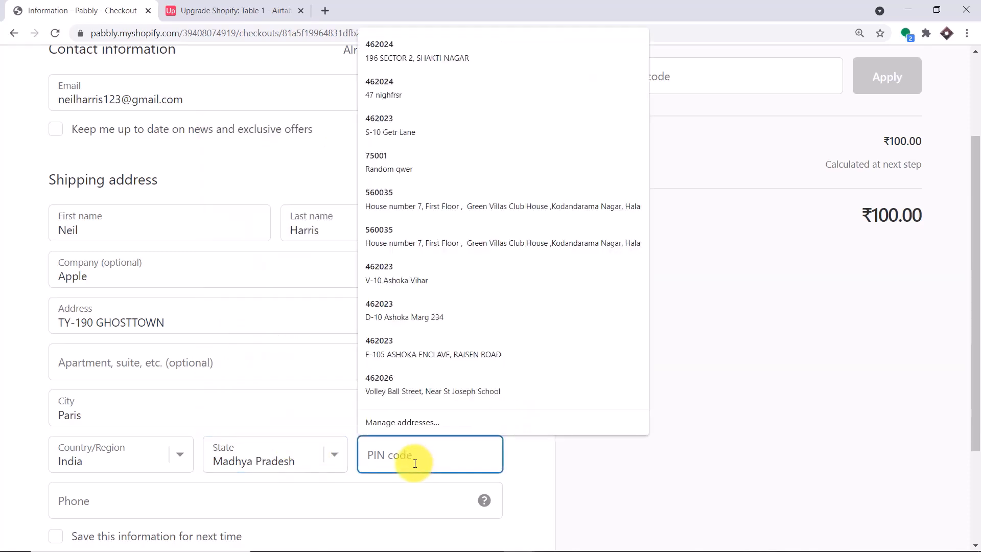
text(462023)
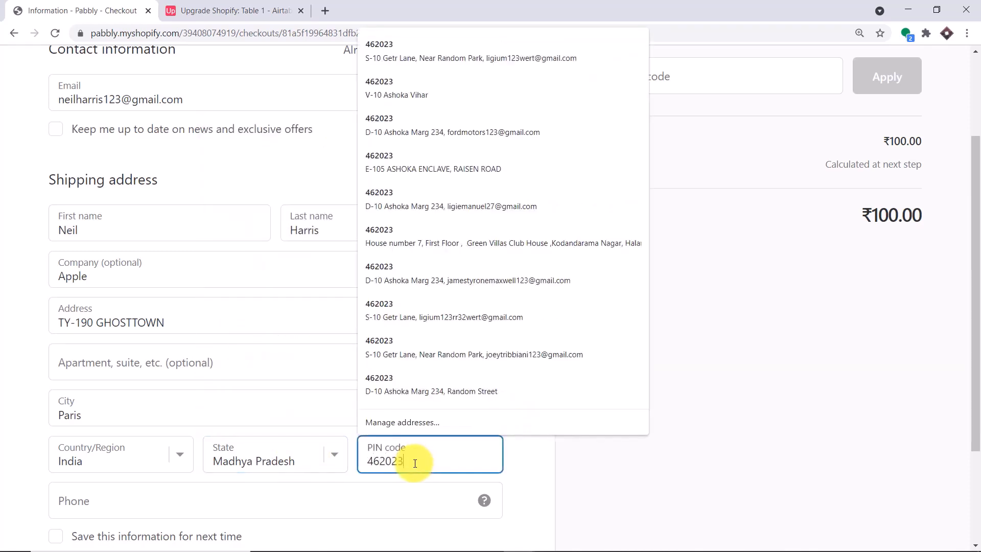
click(405, 495)
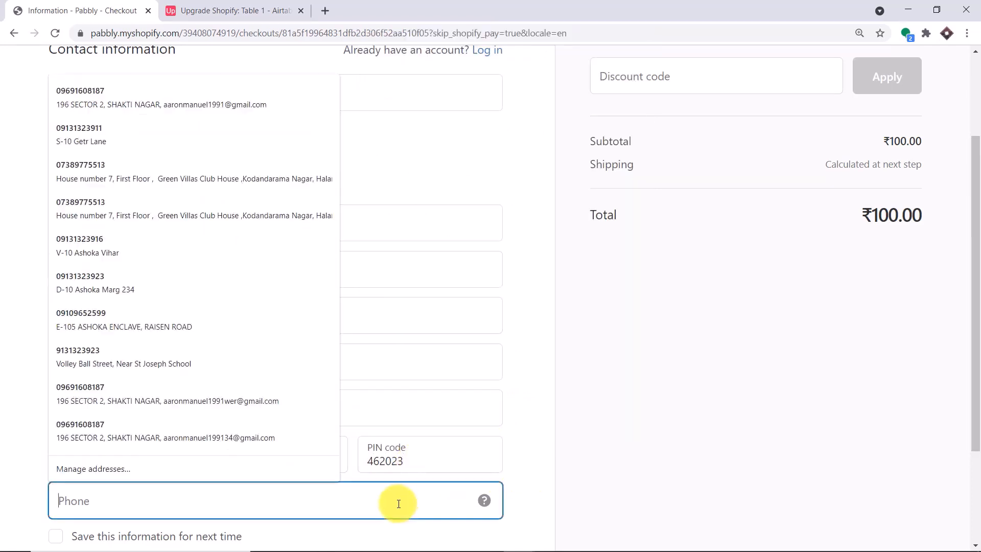
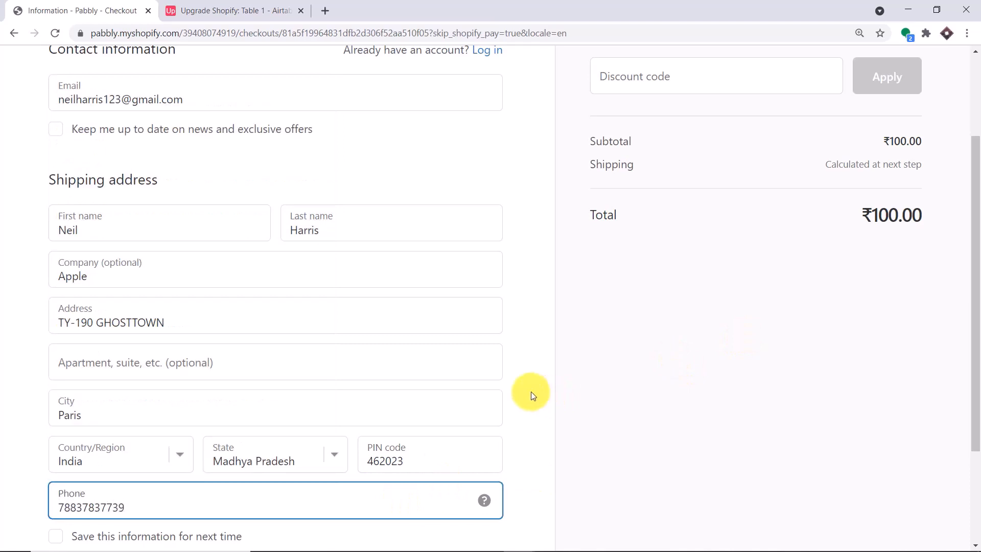
scroll(528, 393, down, 3)
click(124, 453)
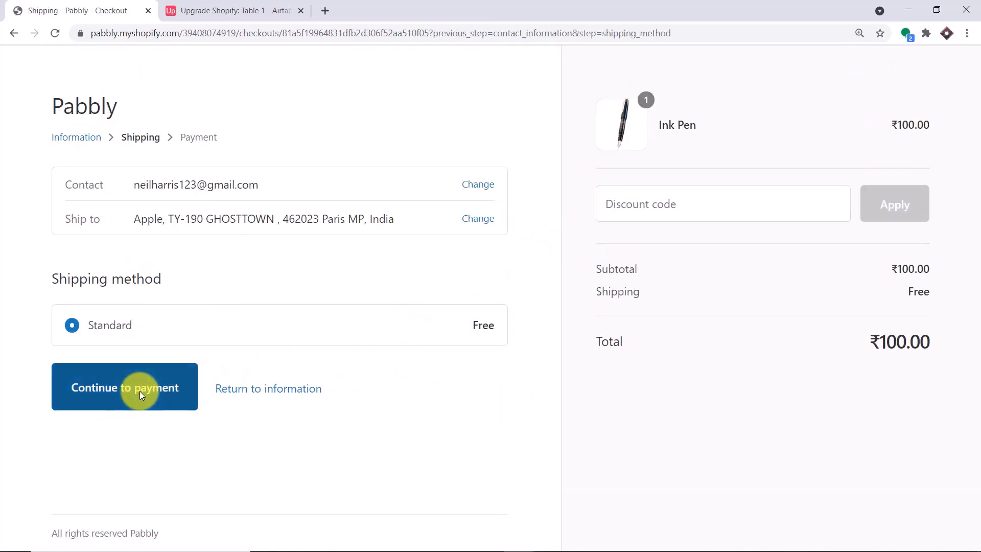
Pay for the ₹100.00 Ink Pen order using the saved Visa test card and a security code
click(141, 394)
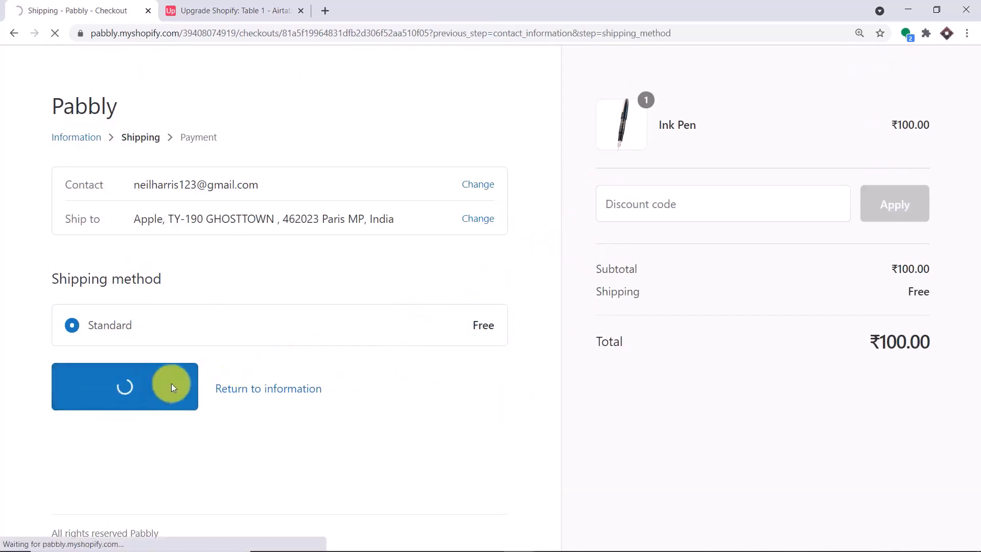
scroll(217, 305, down, 2)
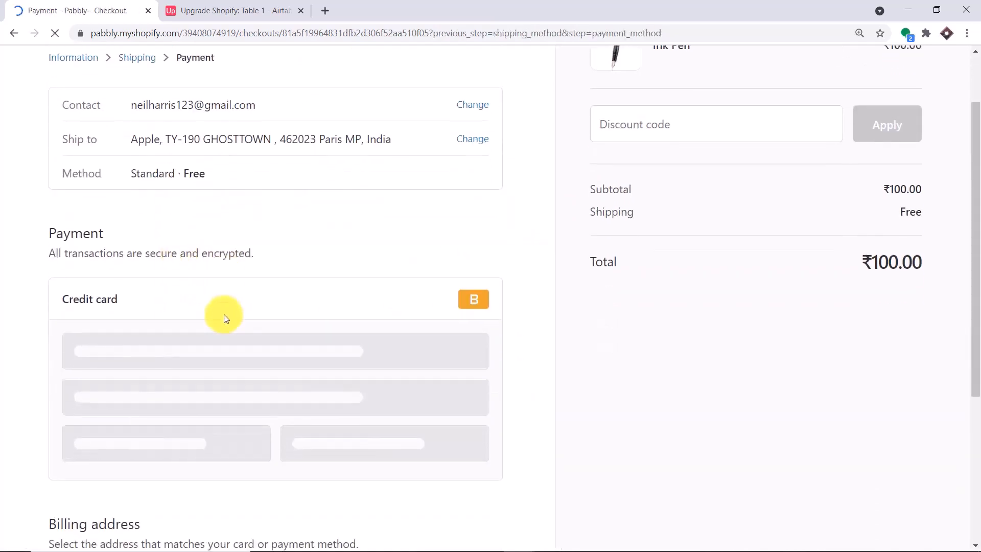
click(112, 302)
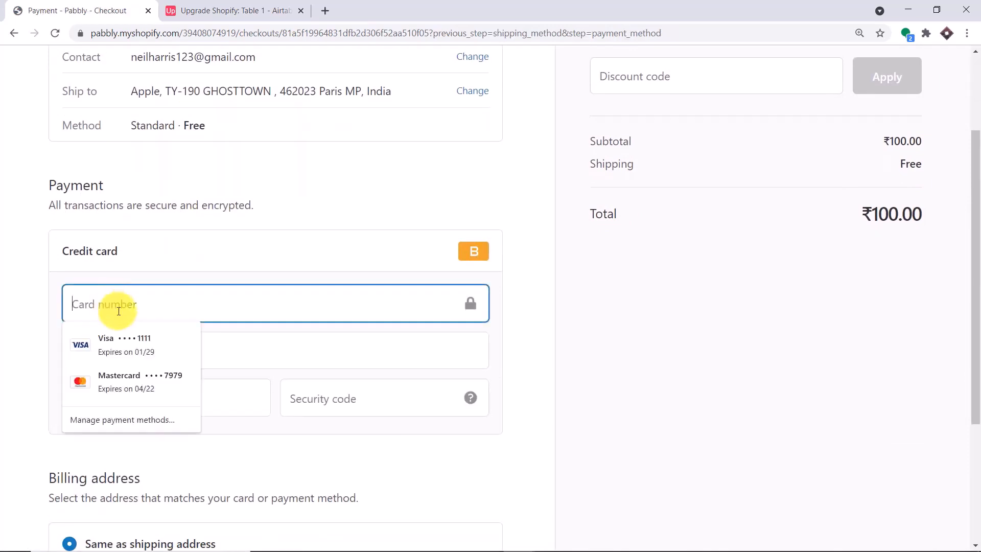
click(131, 344)
drag(173, 312, 1, 318)
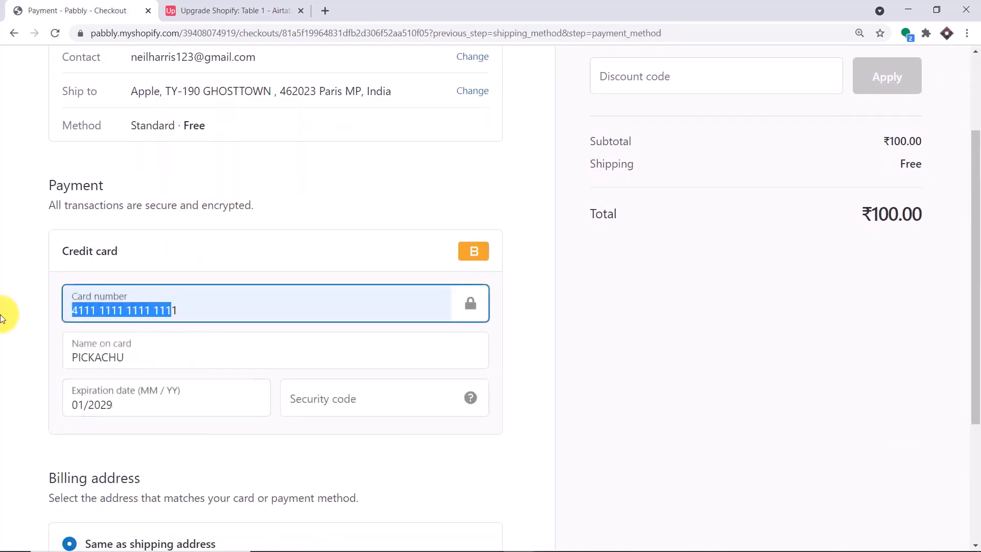
key(BackSpace)
click(320, 385)
text(689)
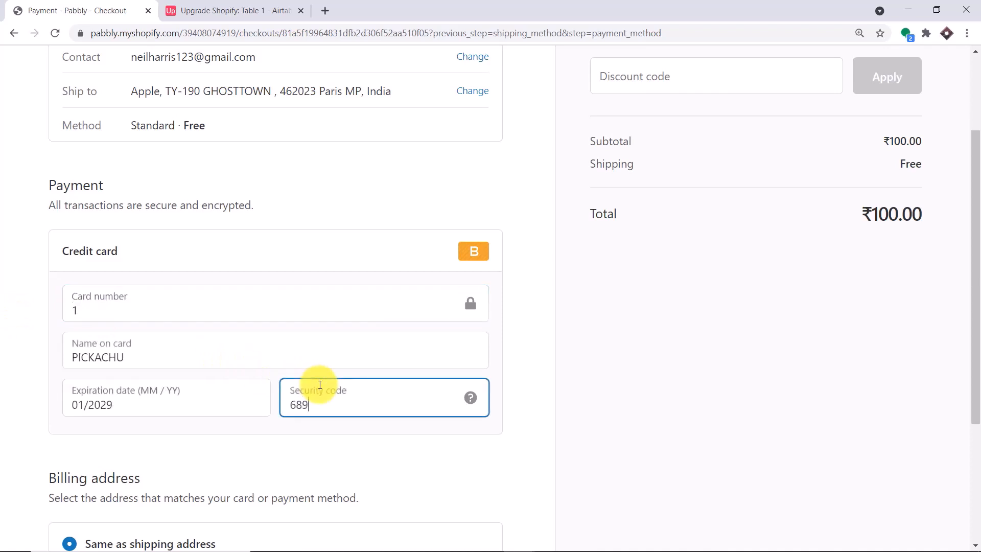
scroll(306, 421, down, 4)
click(104, 453)
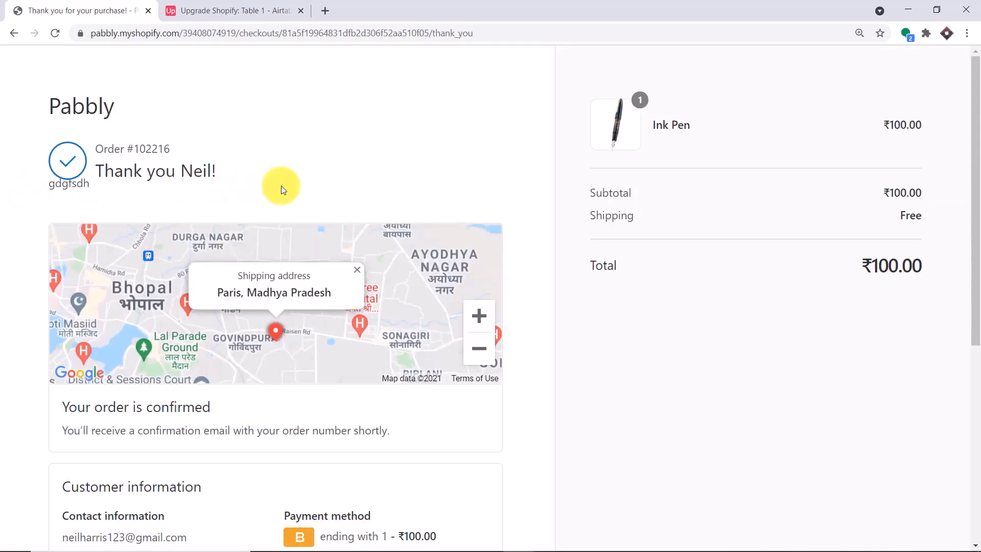
Review the order's addresses, then check the new Ink Pen record (price 100.0) in Airtable
scroll(510, 279, down, 3)
scroll(510, 278, down, 4)
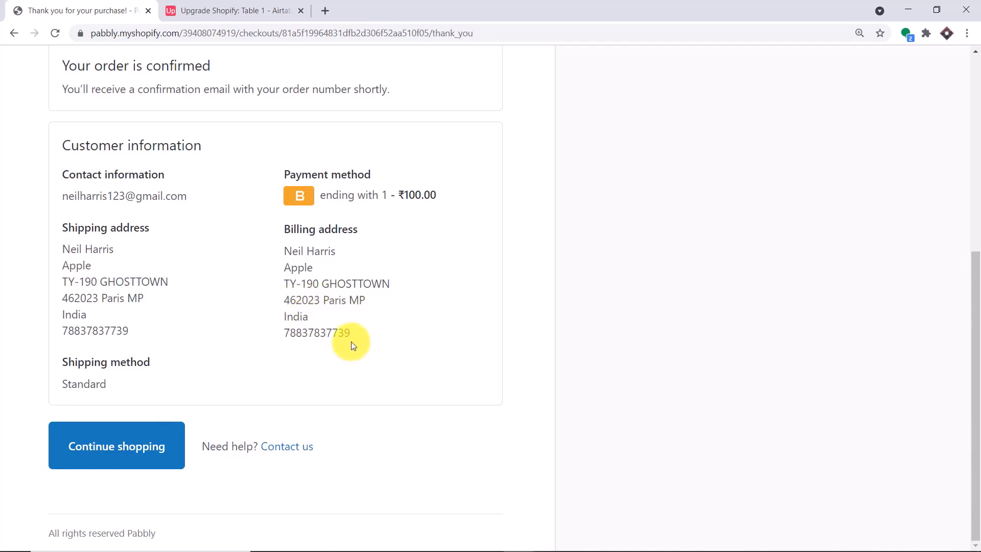
click(218, 6)
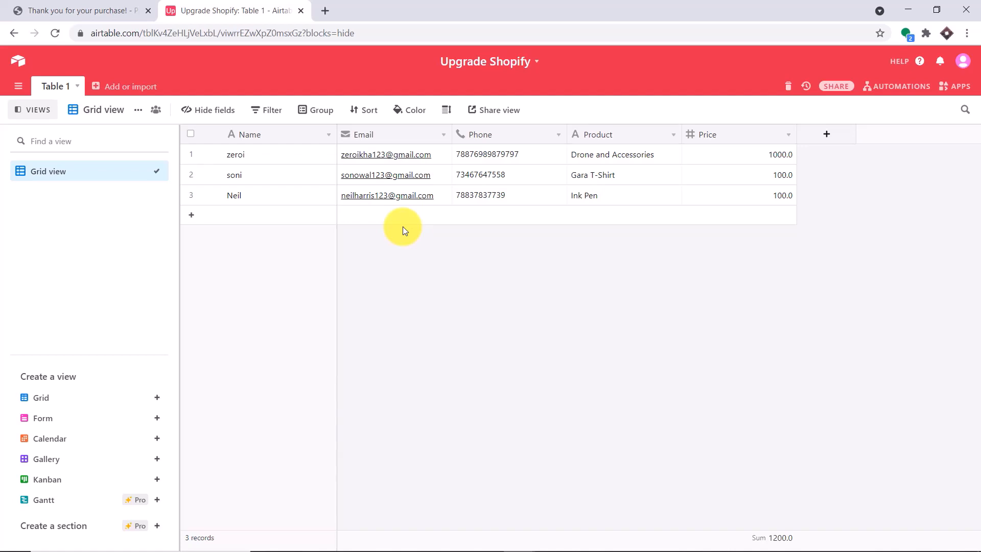
Go to pabbly.com, sign in, and launch Pabbly Connect from the All Apps page
click(326, 10)
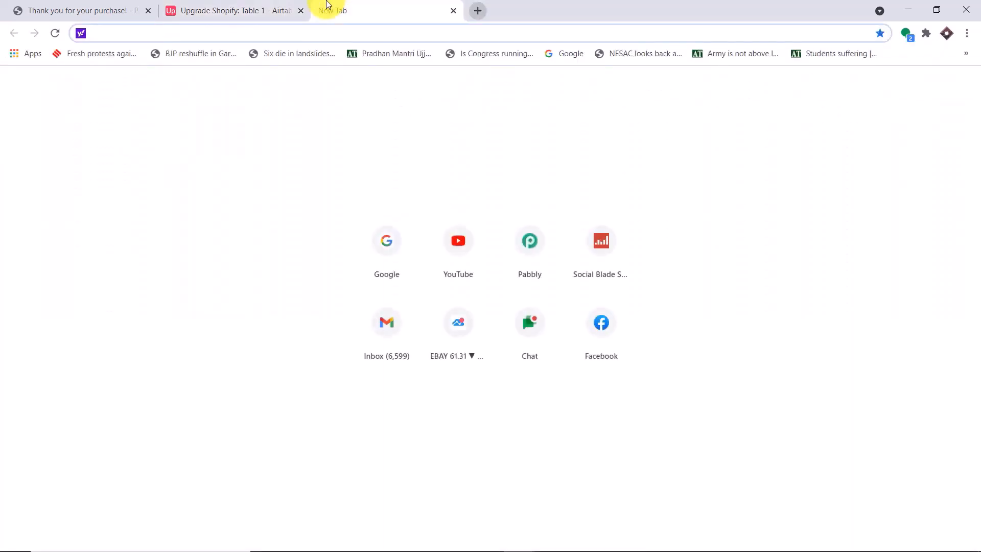
text(pa)
key(Return)
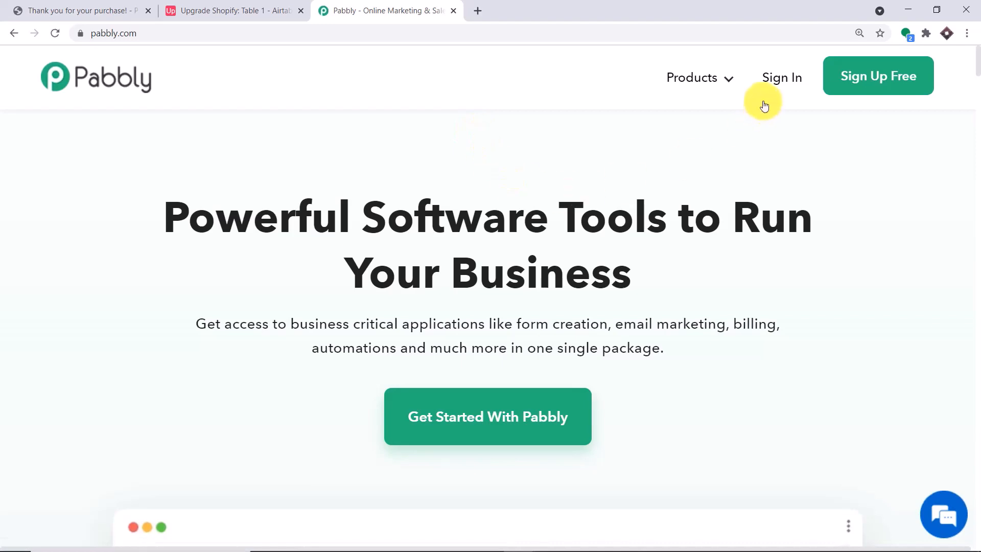
click(760, 85)
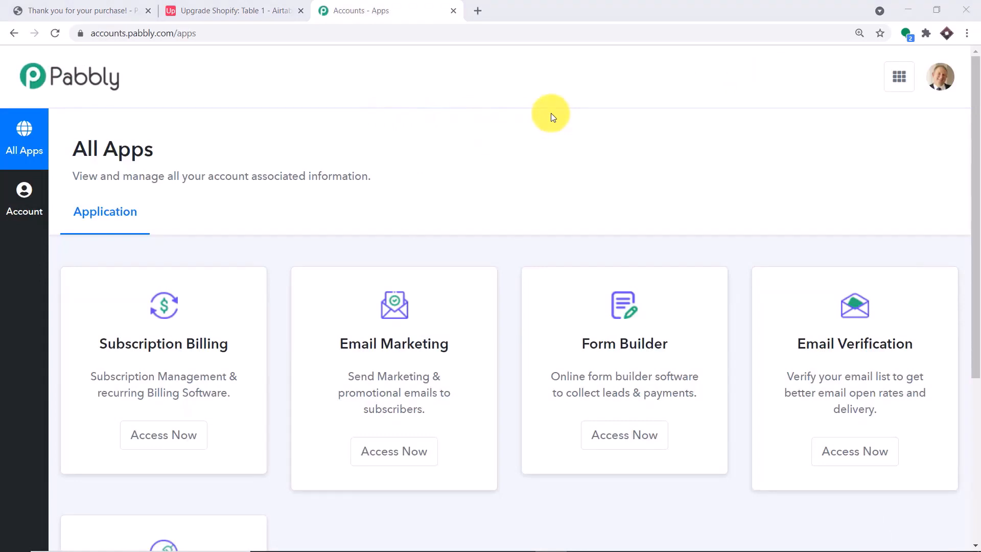
scroll(544, 146, down, 5)
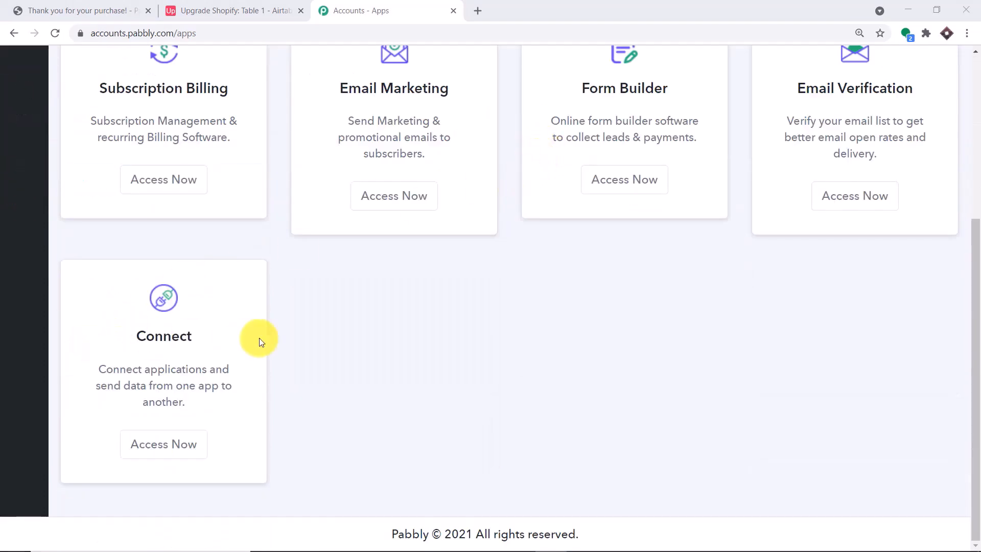
click(162, 448)
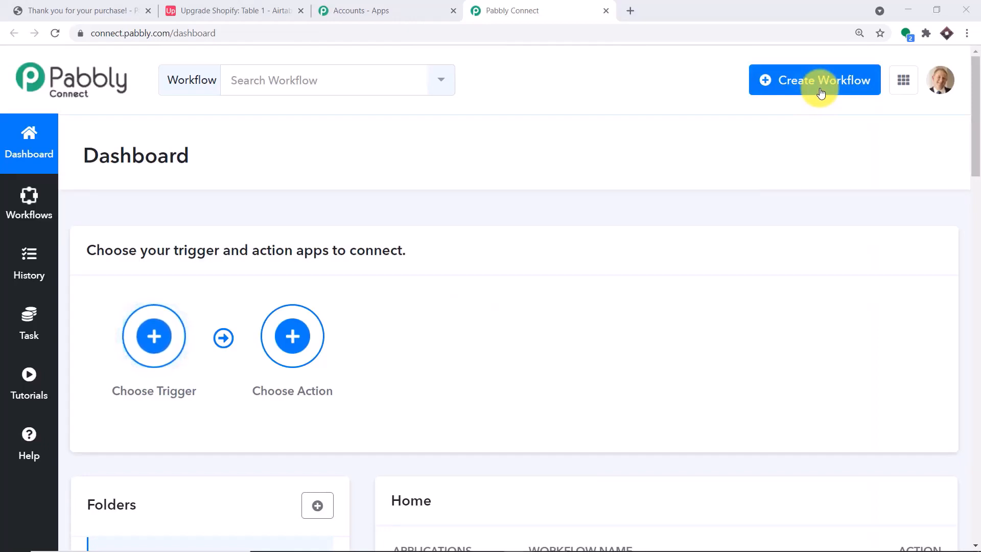
Switch off the existing Shopify Connections workflow in the Home list
click(820, 93)
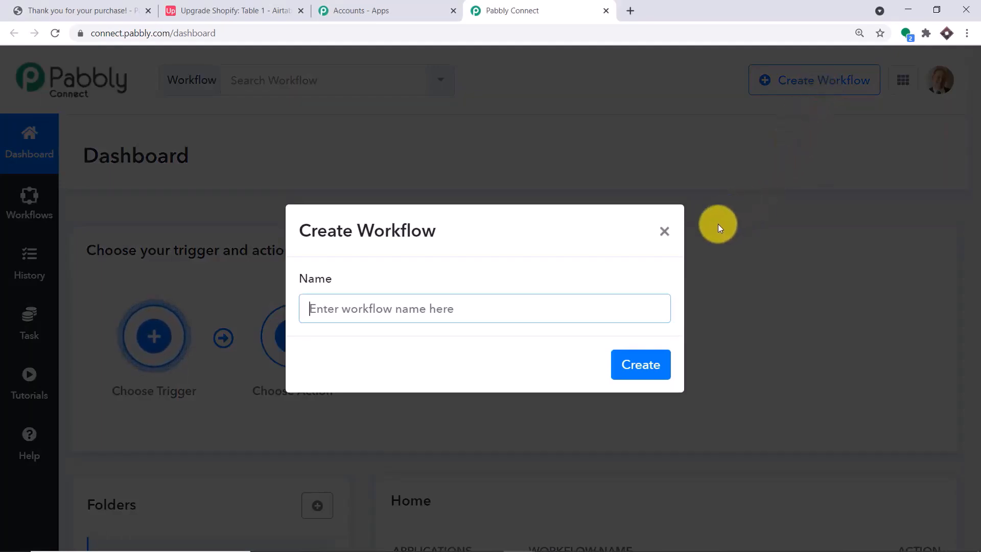
click(665, 229)
scroll(784, 170, down, 8)
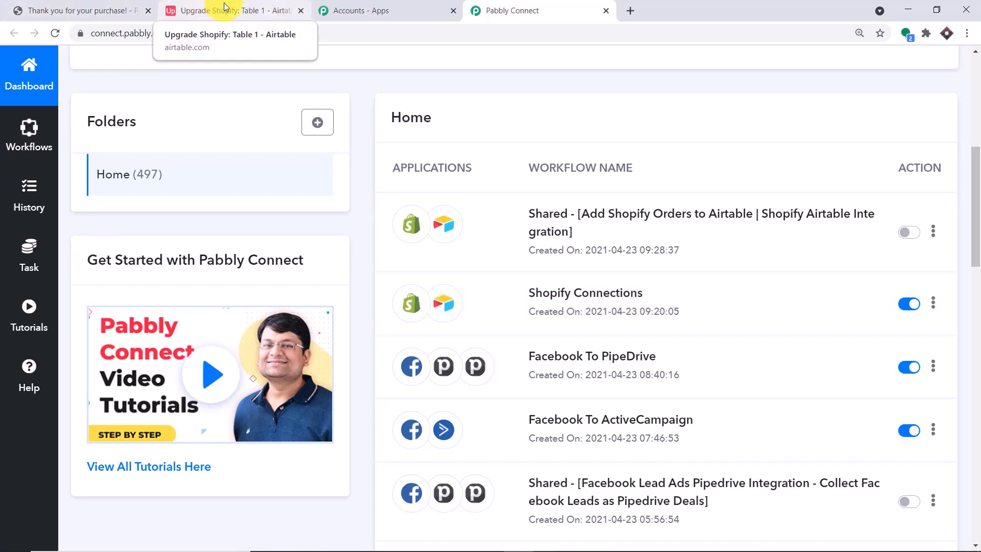
click(904, 304)
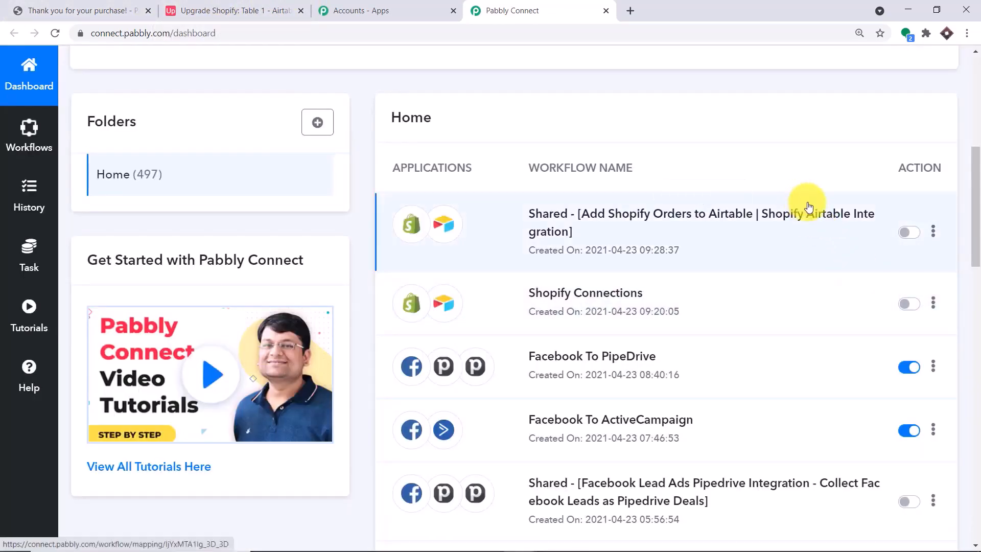
scroll(802, 202, up, 1)
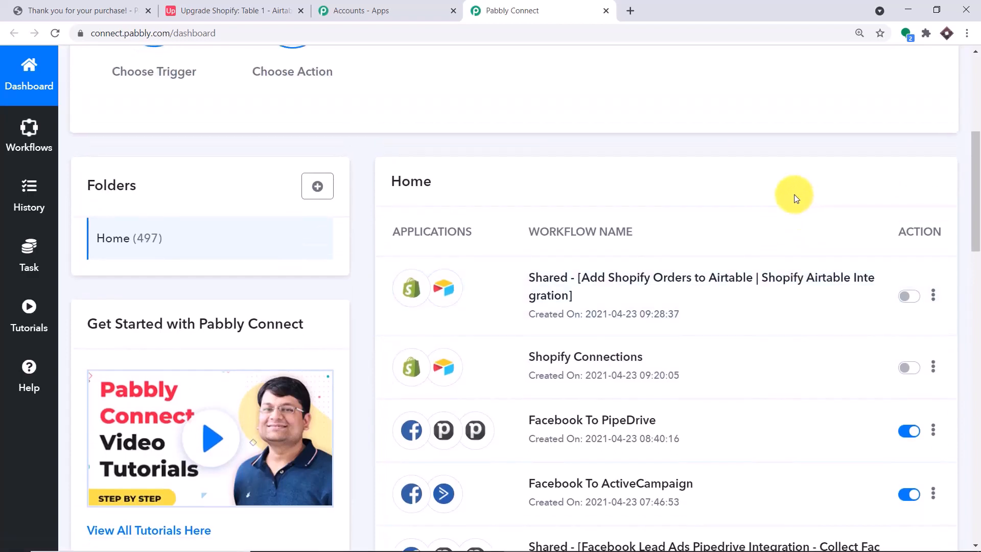
scroll(795, 198, up, 1)
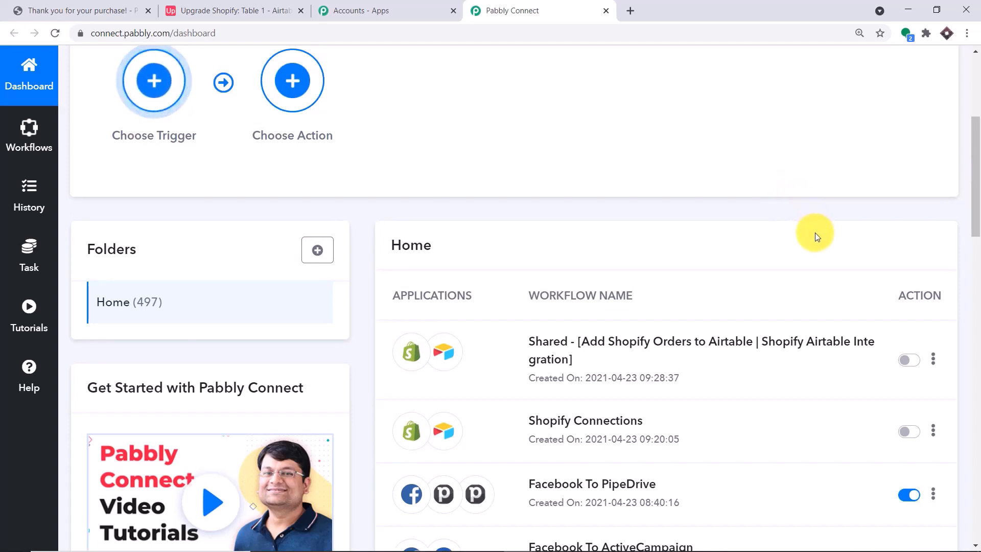
scroll(815, 232, up, 5)
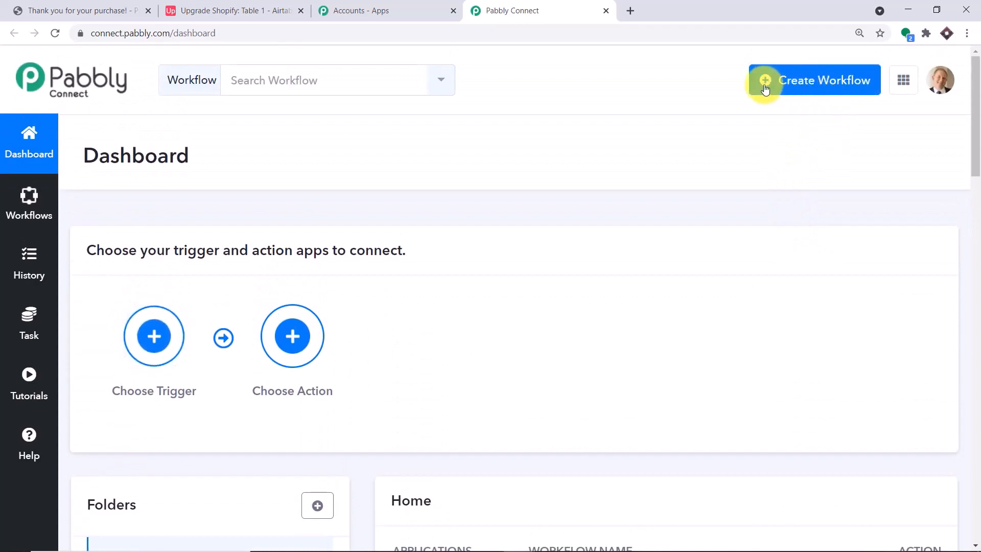
Create a new workflow named 'Shopify To Airtable'
click(817, 84)
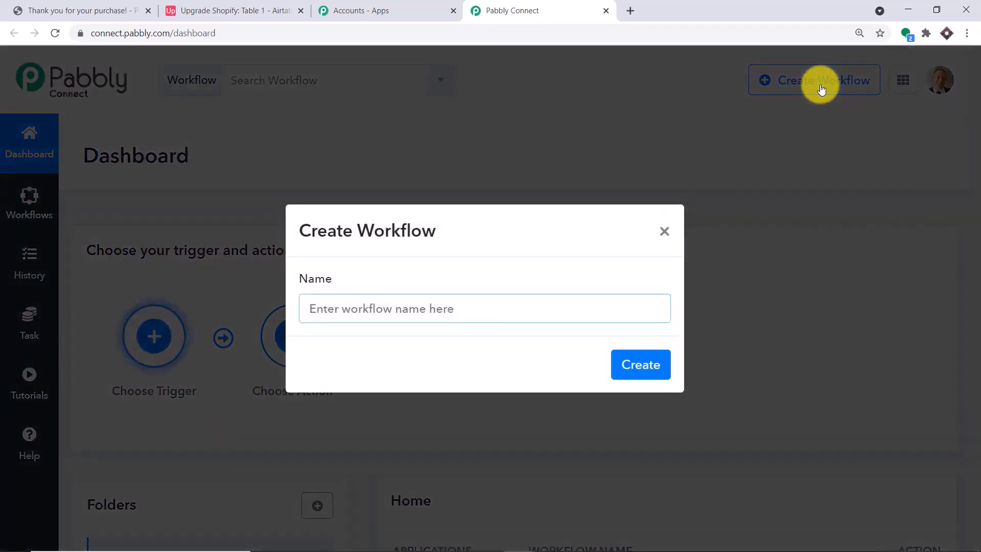
click(368, 309)
text(Shopify T)
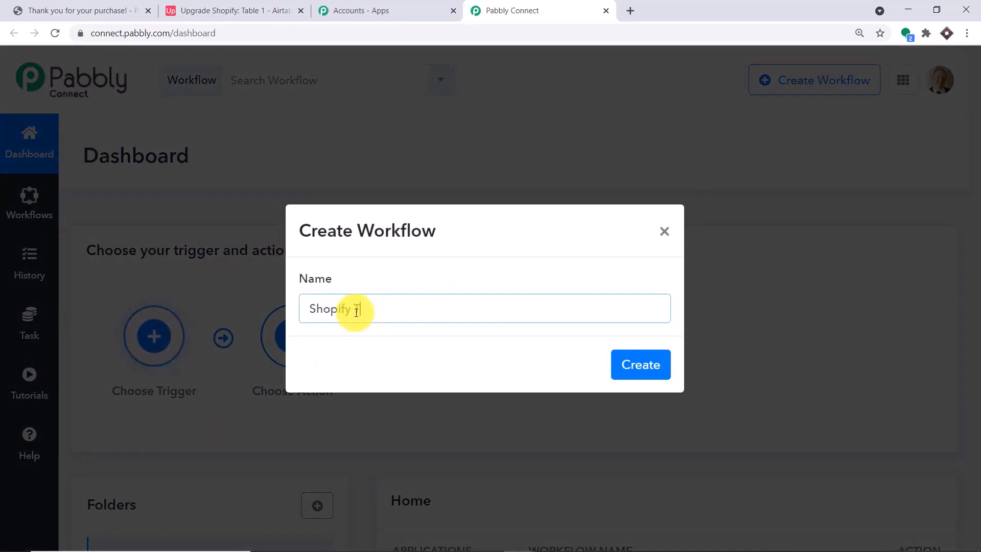
text(o Airtable)
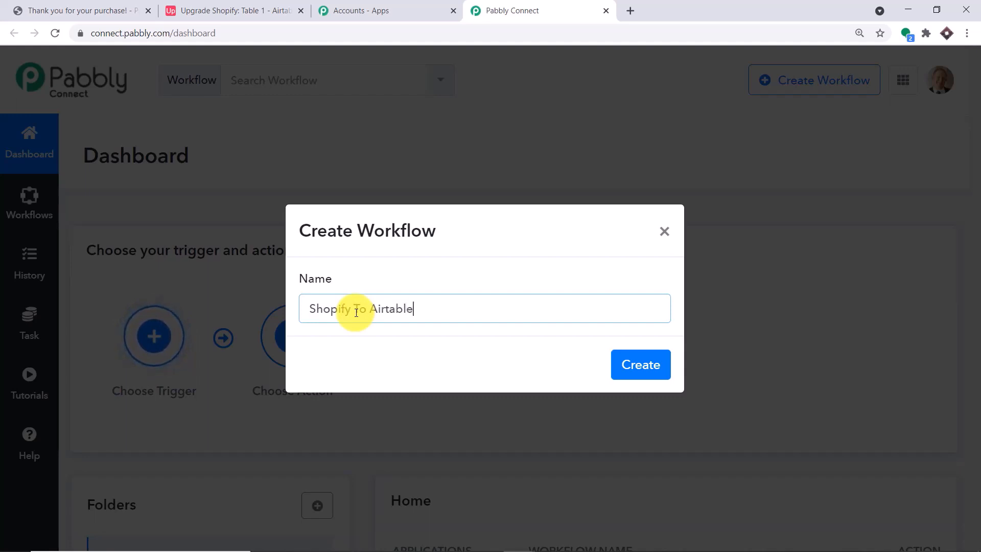
click(639, 372)
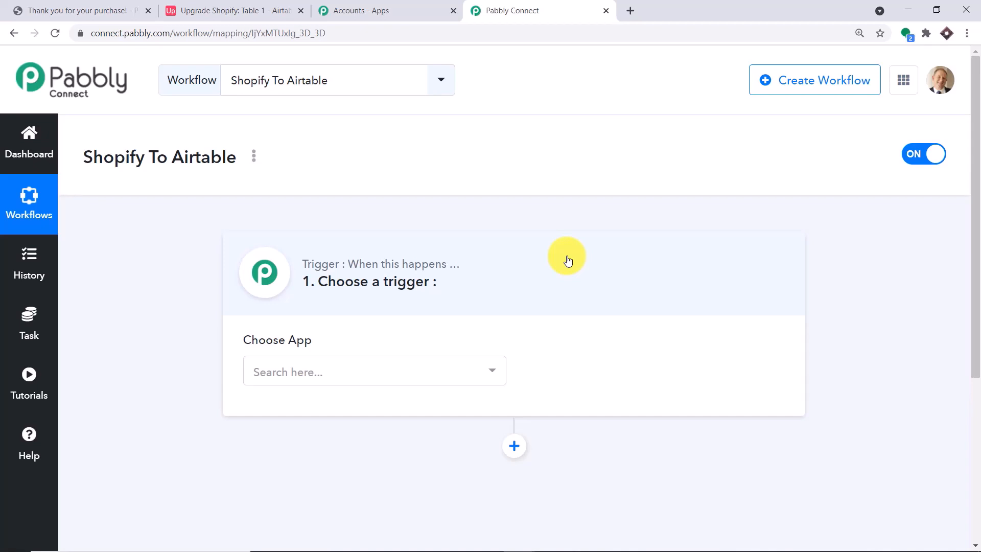
Choose Shopify as the trigger app with the New Order event
click(399, 363)
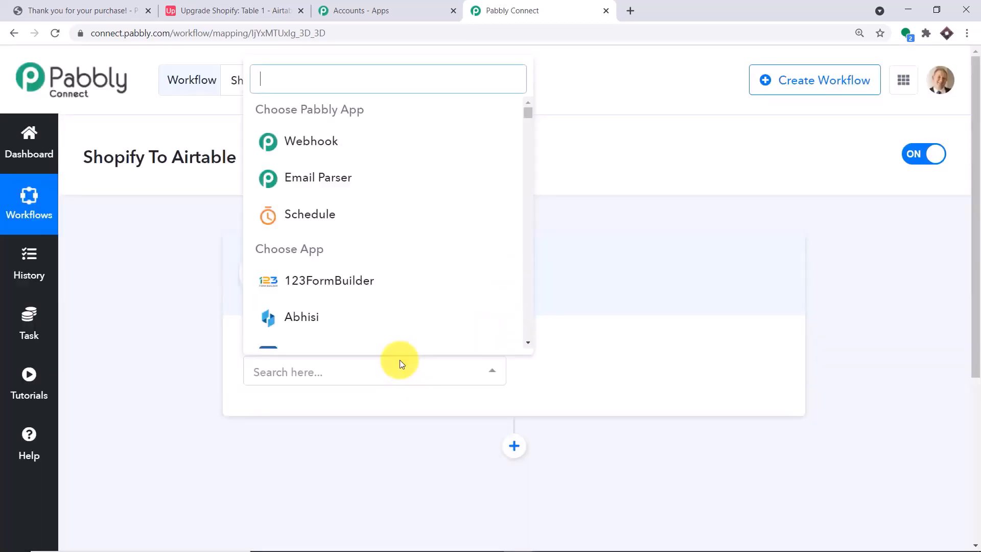
text(shopif)
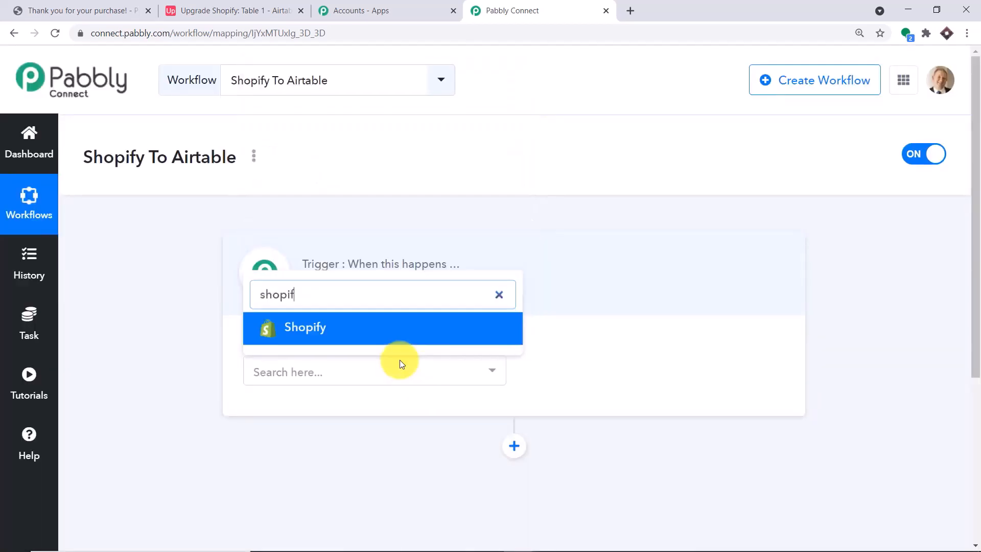
click(428, 321)
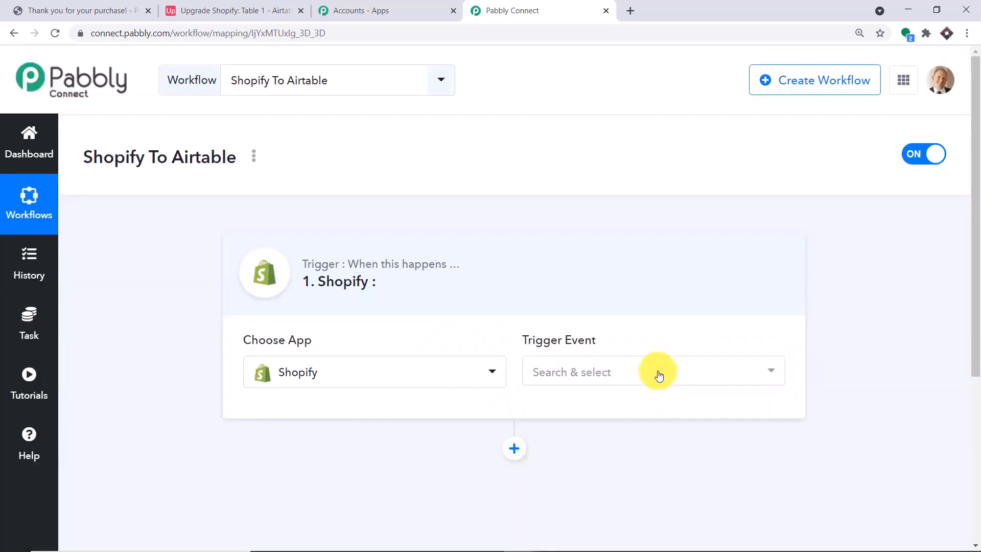
click(659, 373)
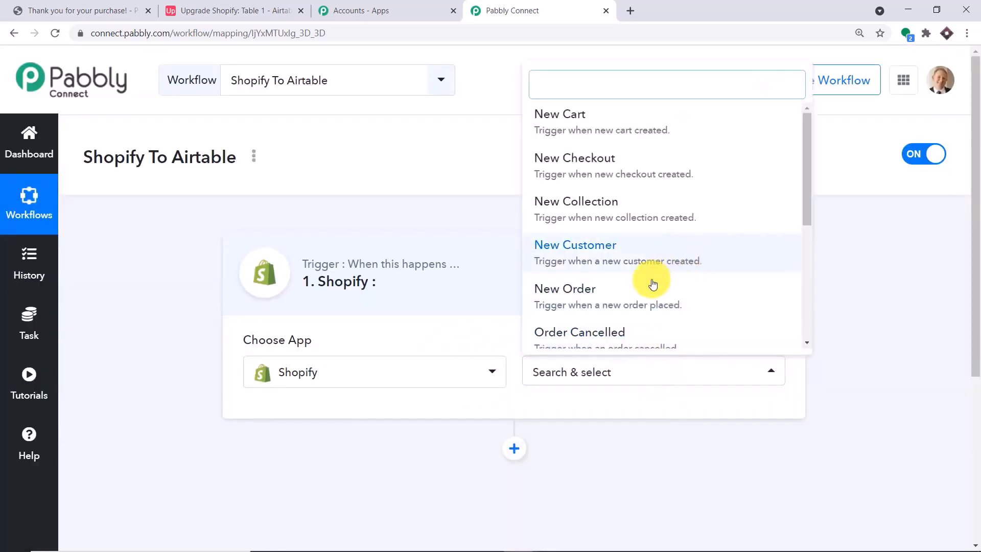
click(636, 309)
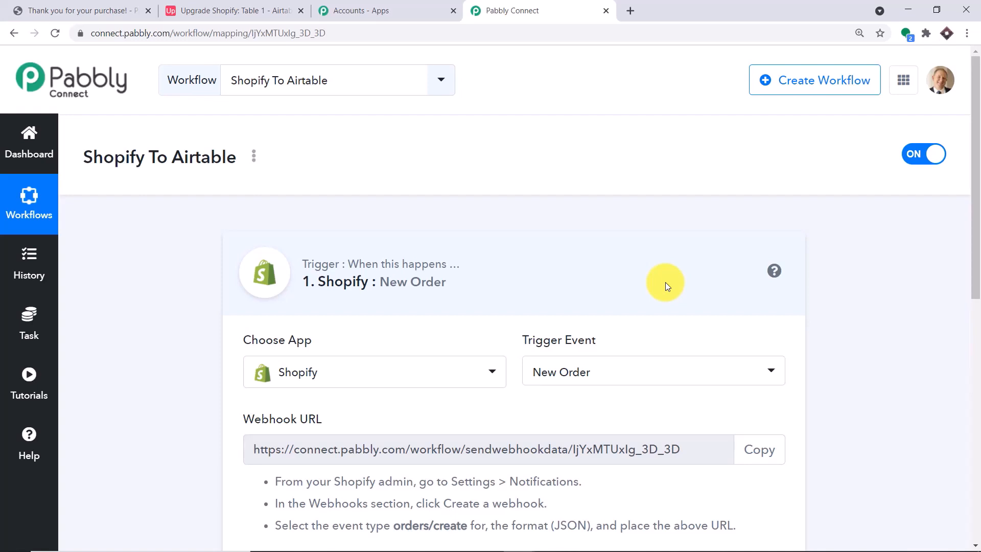
Look through the other Shopify trigger events, keep New Order, and return to the order confirmation tab
click(626, 376)
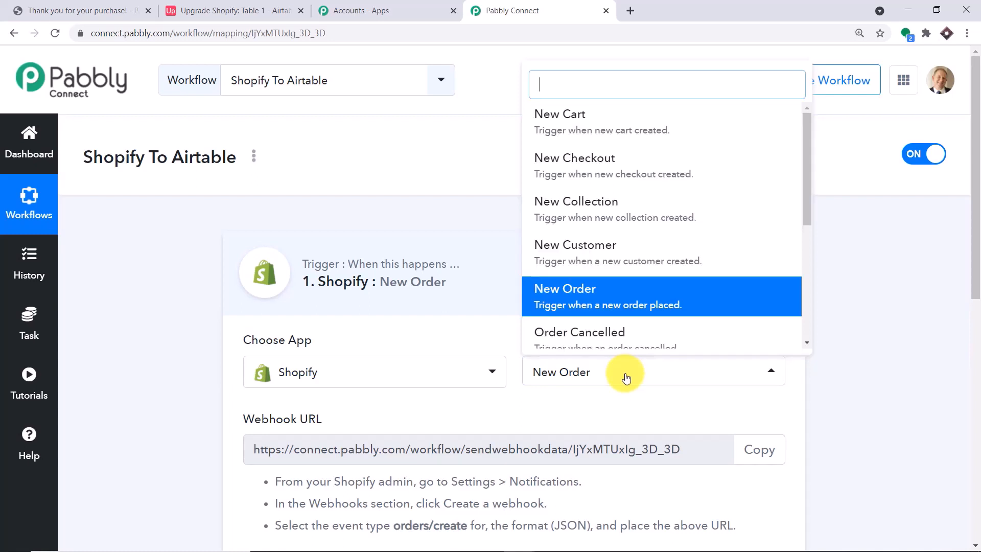
scroll(649, 227, down, 1)
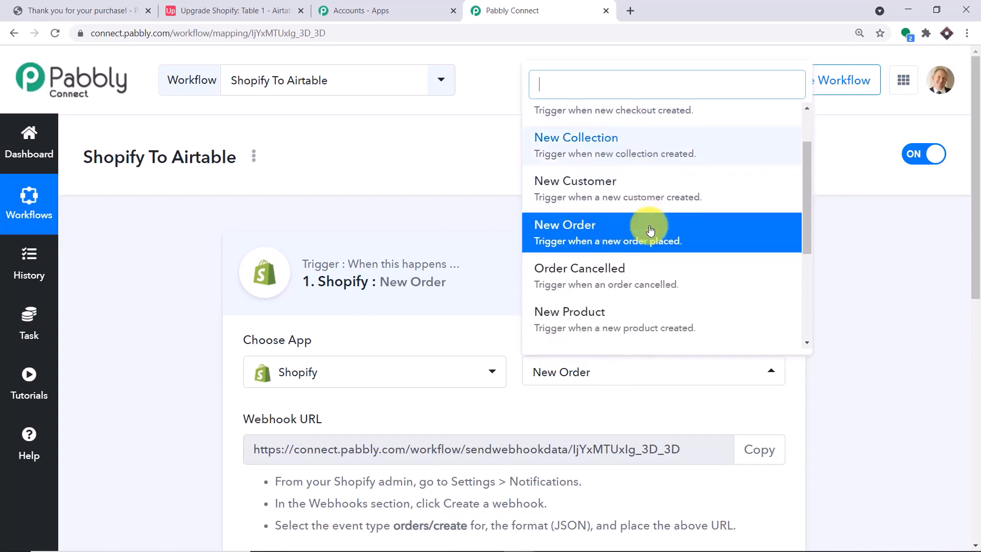
scroll(650, 230, down, 1)
scroll(646, 258, down, 2)
scroll(599, 255, down, 1)
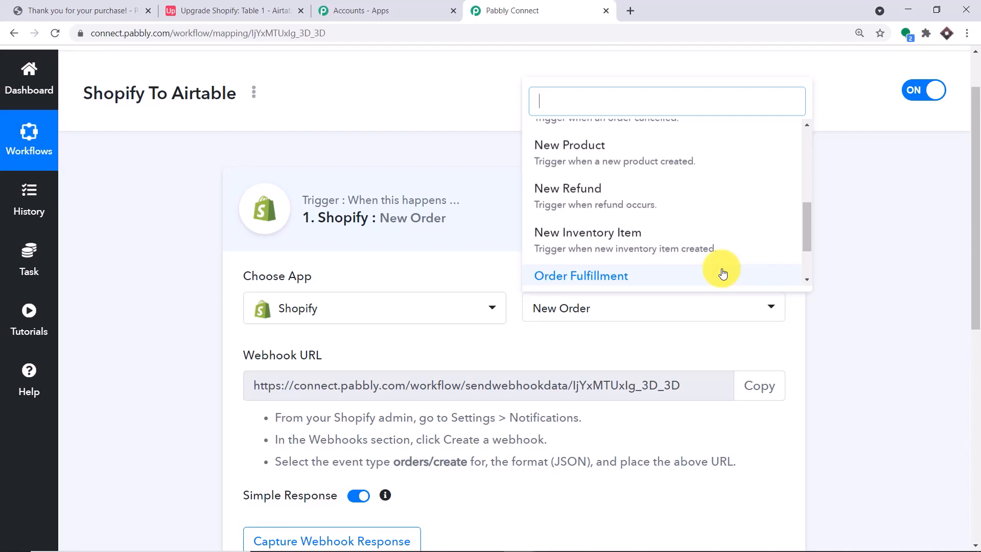
click(705, 330)
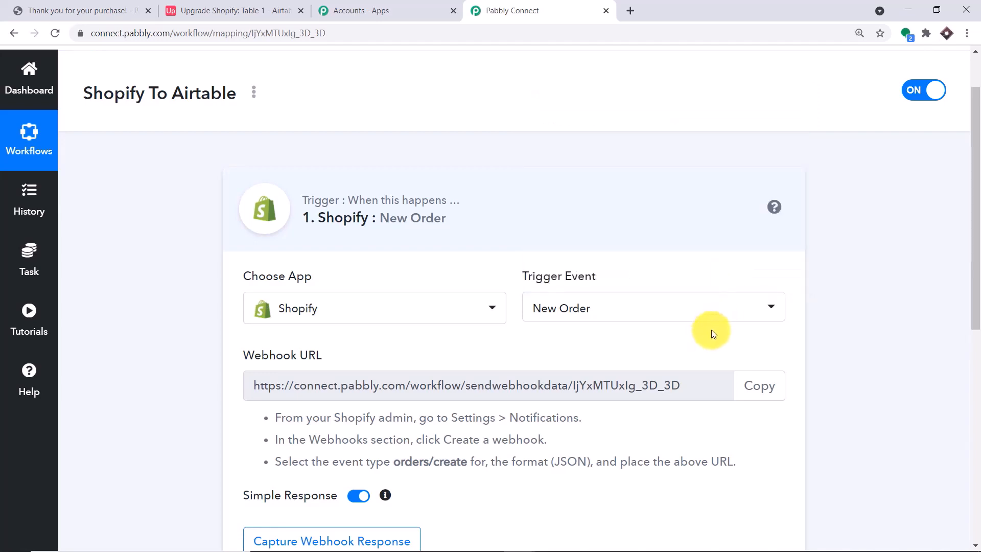
scroll(716, 327, down, 2)
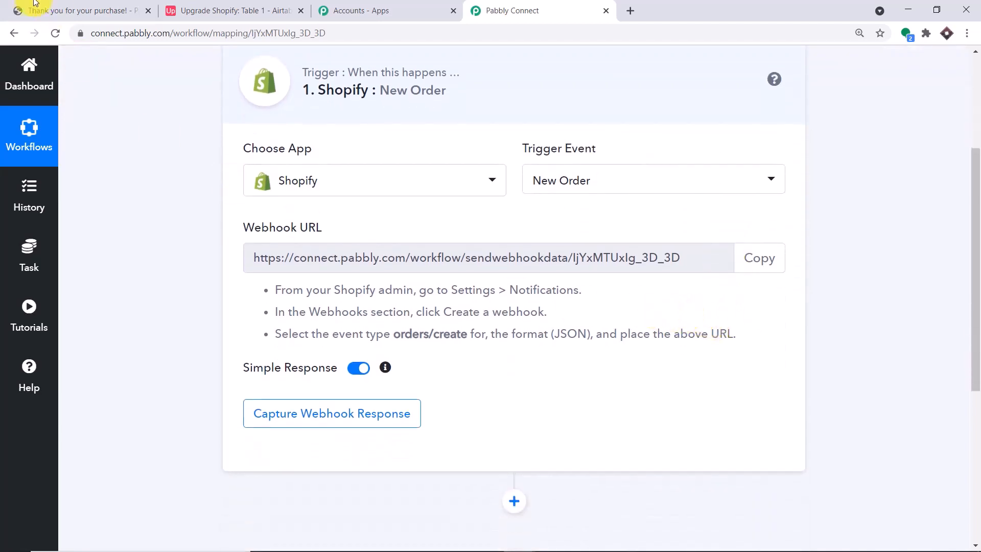
click(31, 7)
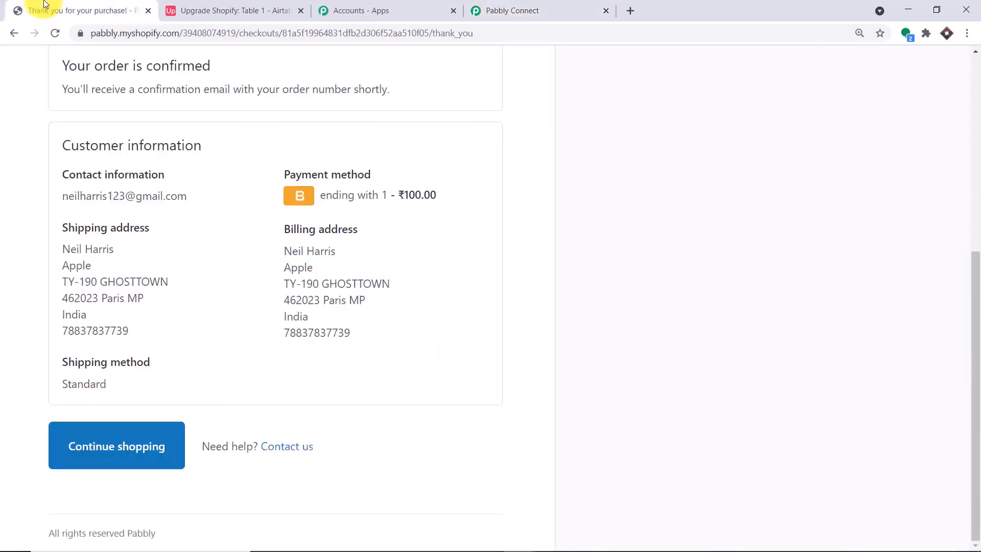
In the Shopify store admin, go to Settings > Notifications and start a new webhook
click(634, 6)
text(sho)
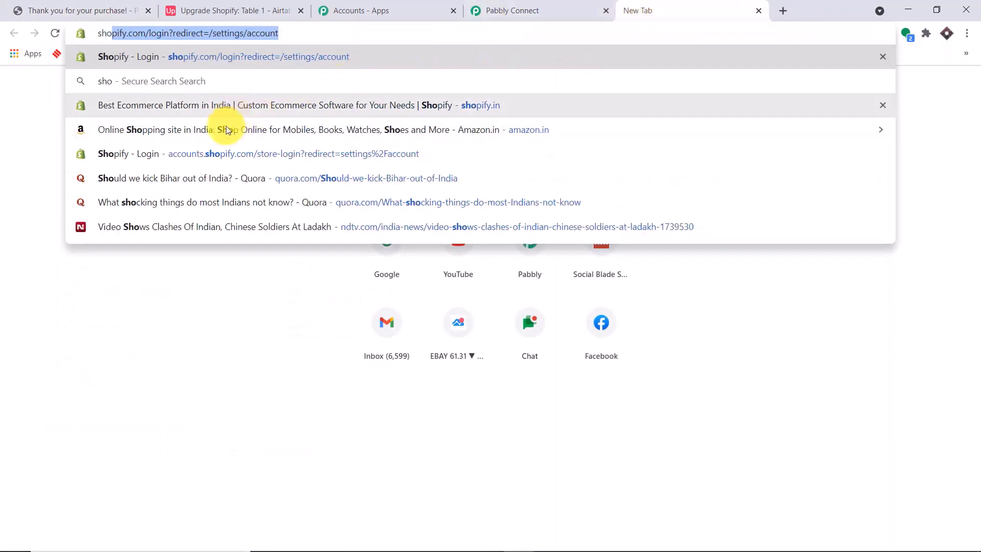
click(219, 105)
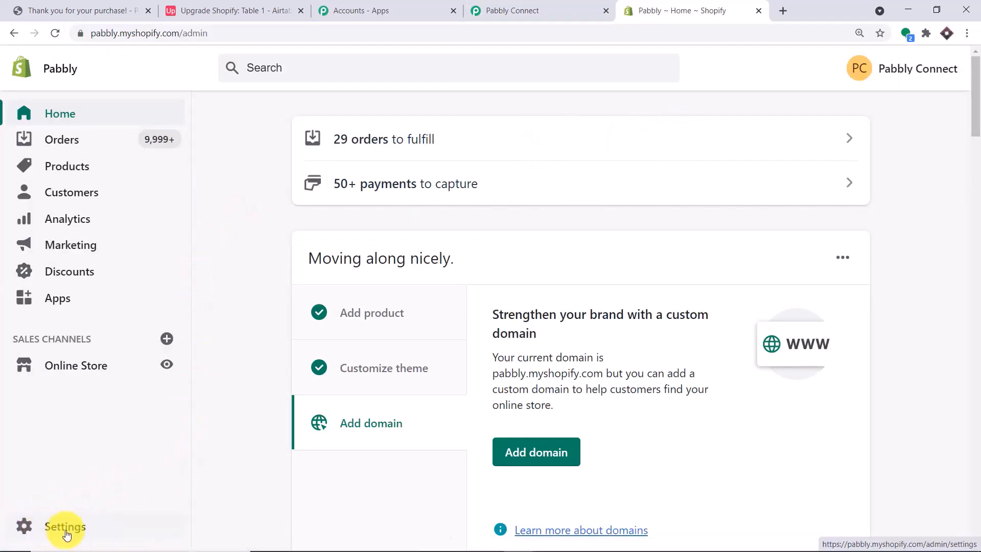
click(94, 535)
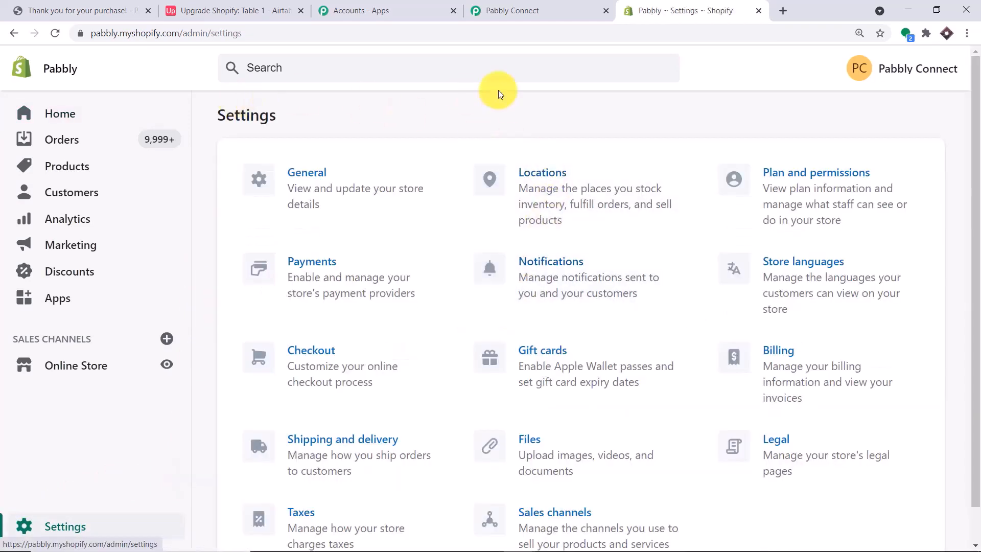
click(539, 279)
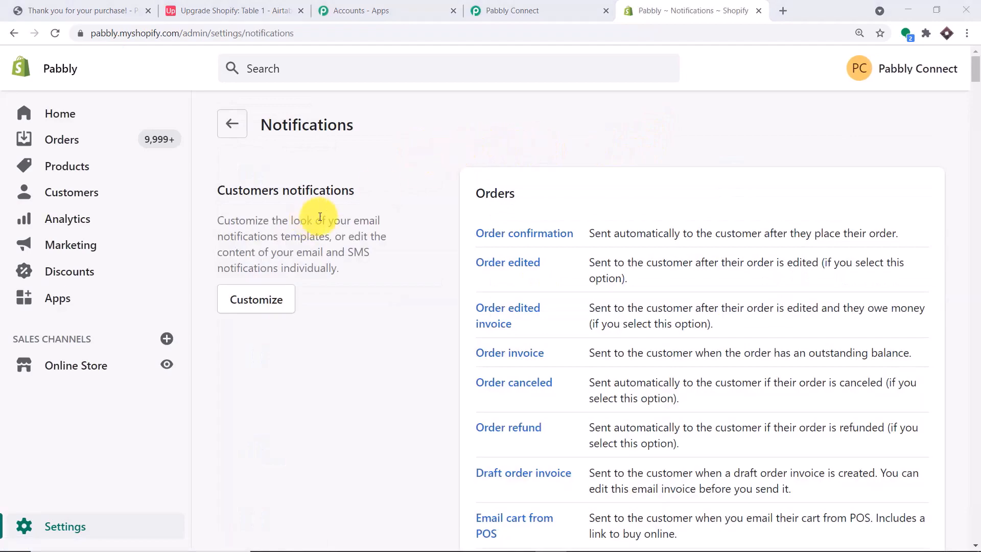
scroll(482, 189, down, 12)
scroll(484, 202, down, 18)
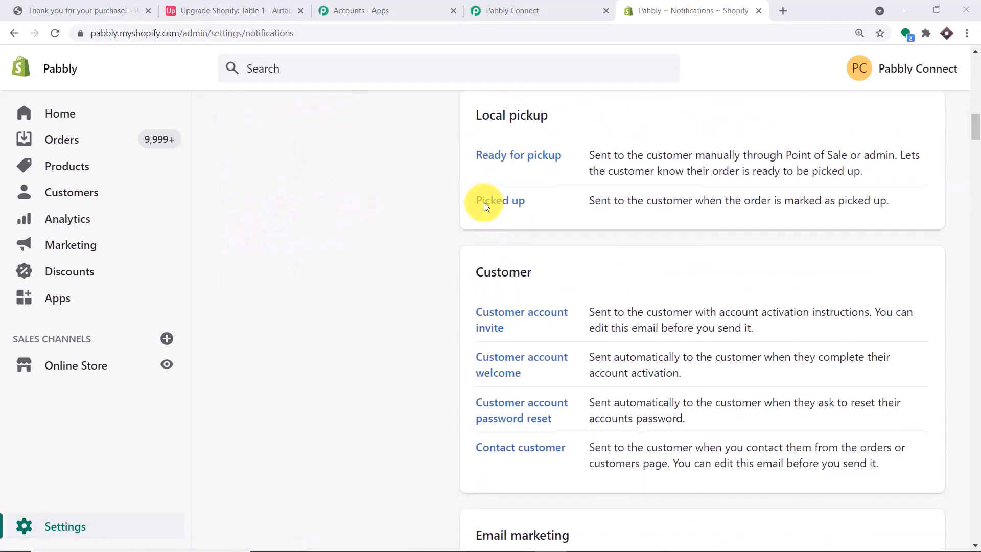
scroll(484, 213, down, 17)
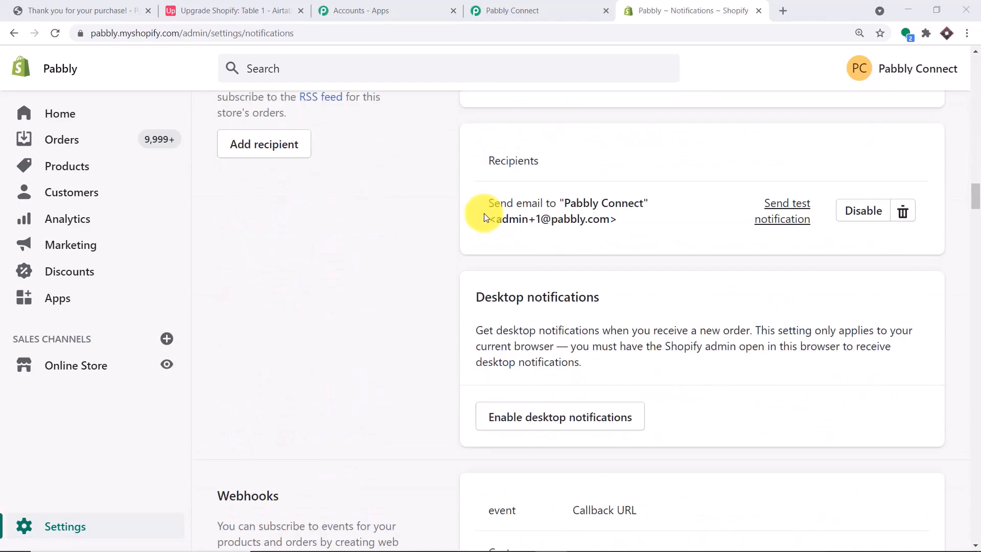
scroll(484, 213, up, 2)
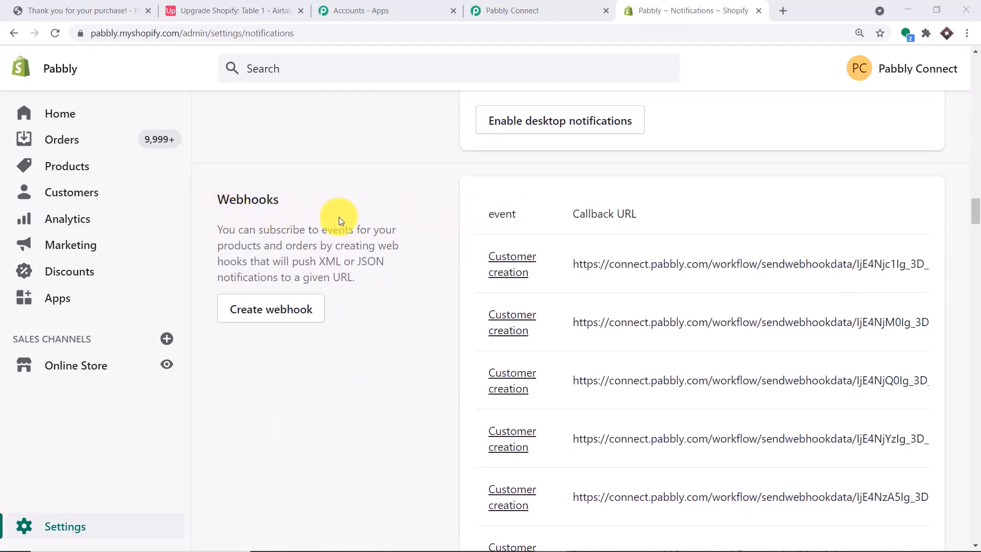
click(282, 307)
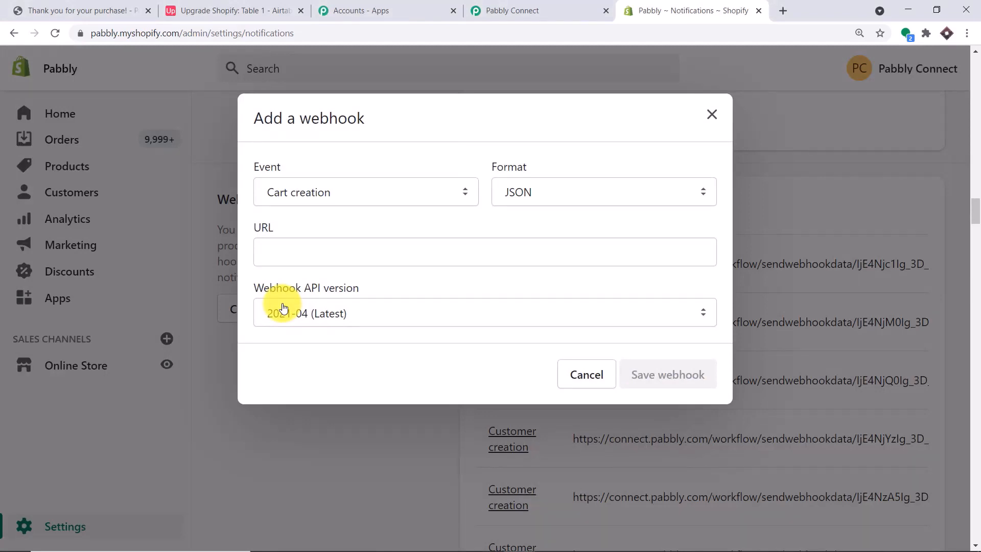
Set the new webhook's event to Order creation
click(353, 199)
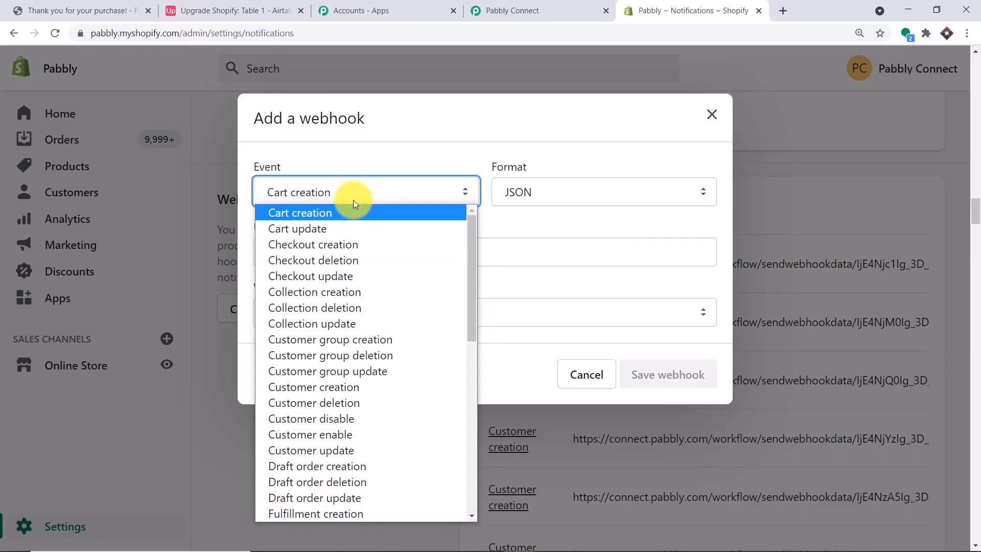
key(o)
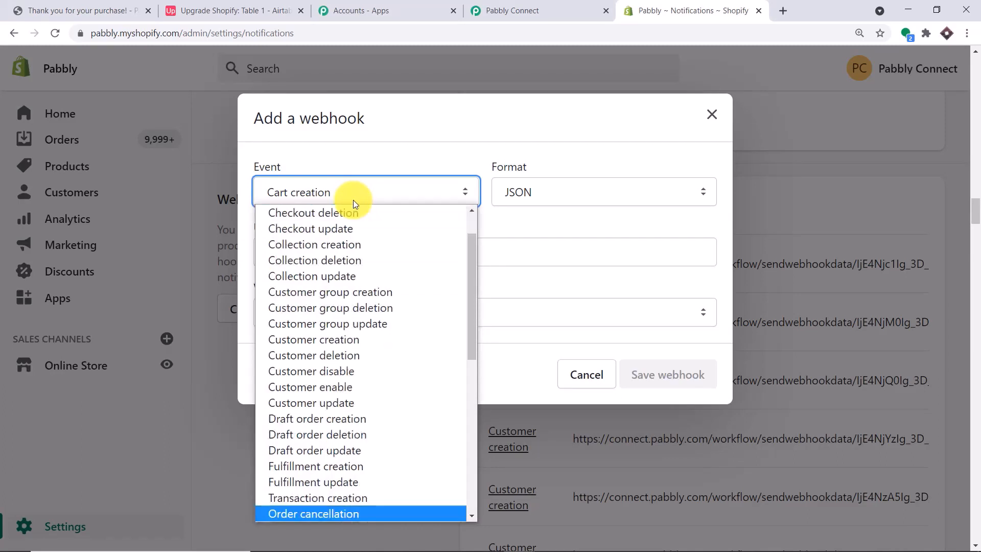
key(r)
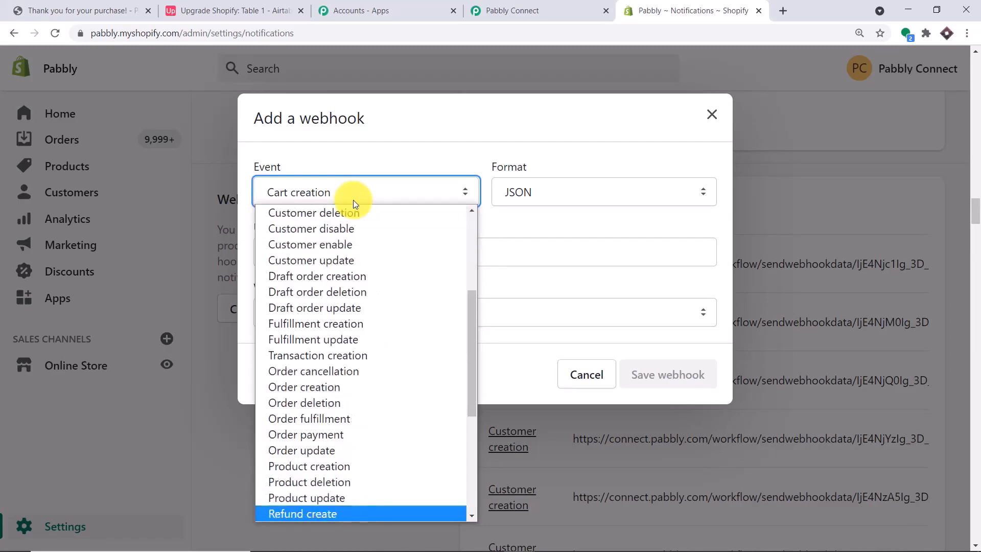
scroll(373, 286, down, 5)
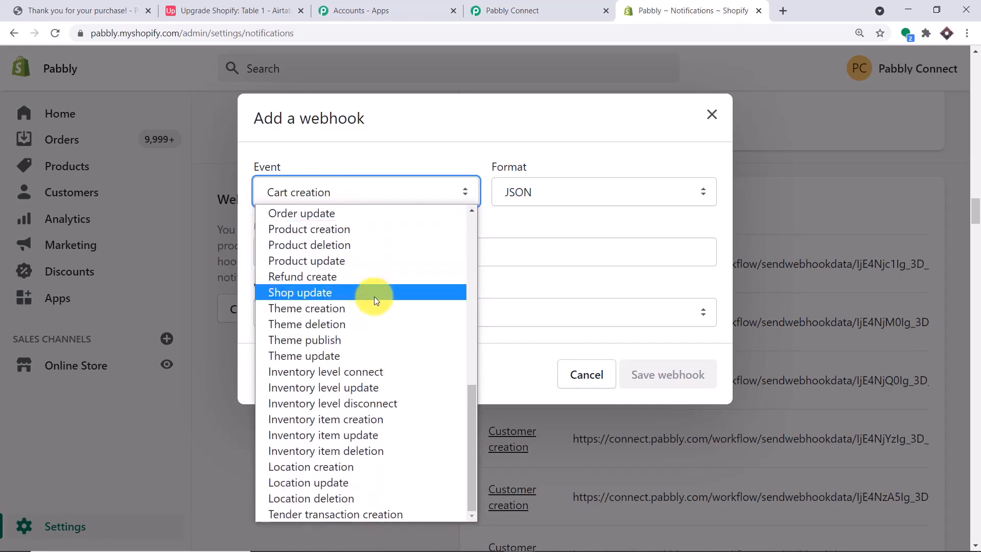
scroll(376, 303, up, 5)
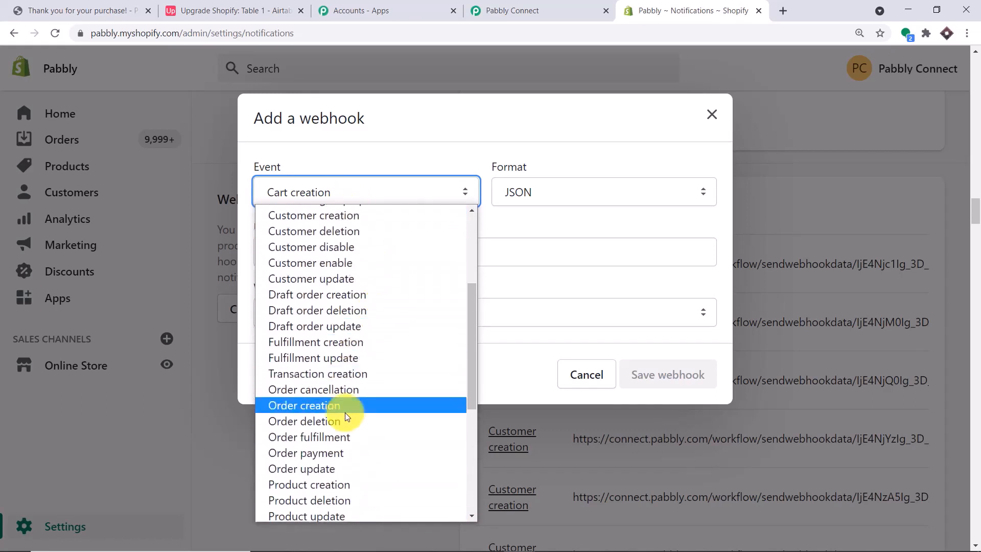
click(345, 412)
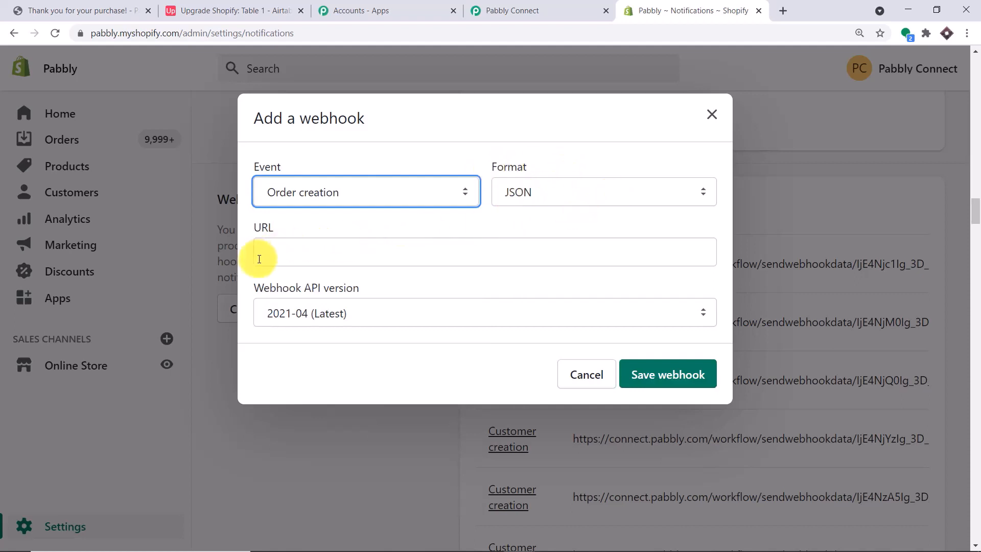
Paste the Pabbly workflow's webhook URL into the webhook URL field and save the webhook
click(499, 7)
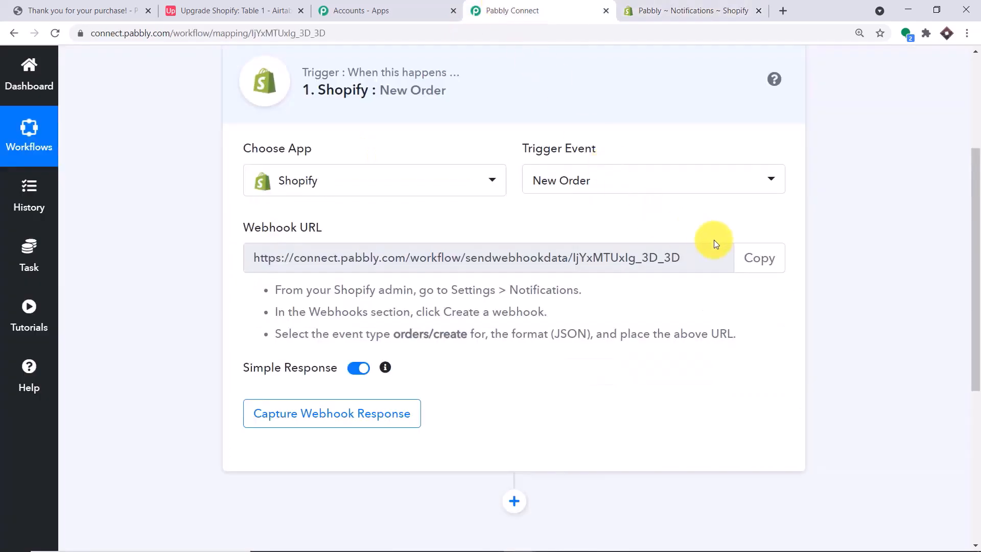
click(757, 260)
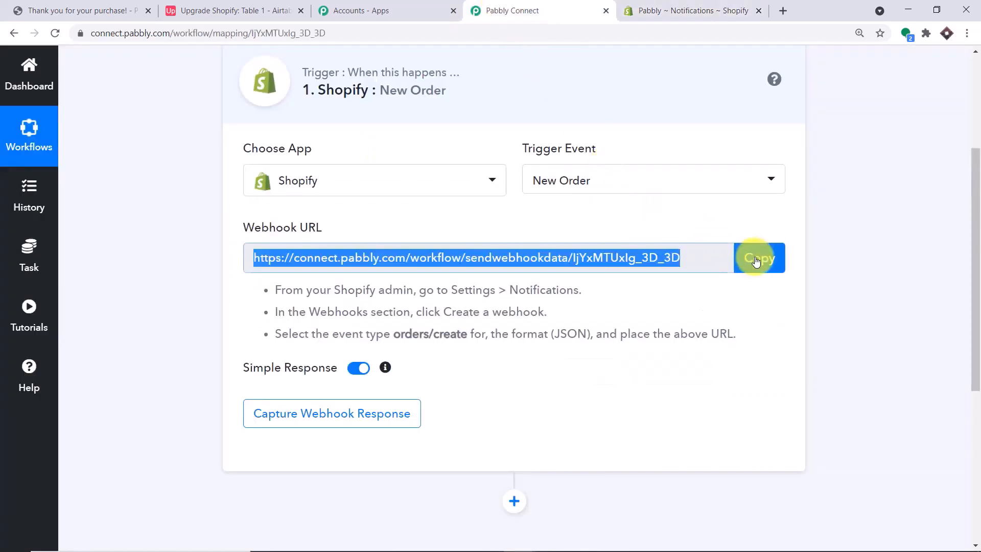
click(670, 10)
click(321, 255)
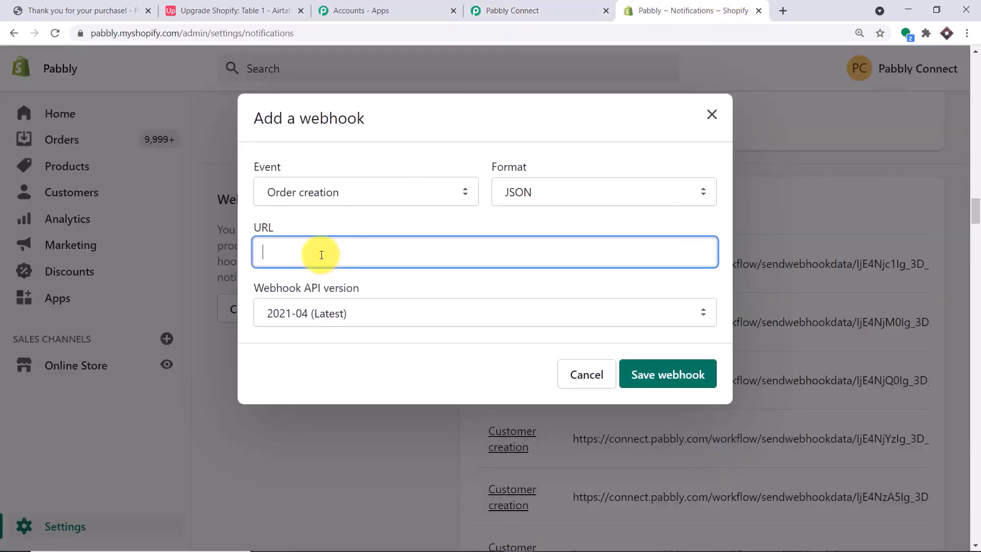
right_click(321, 255)
click(360, 350)
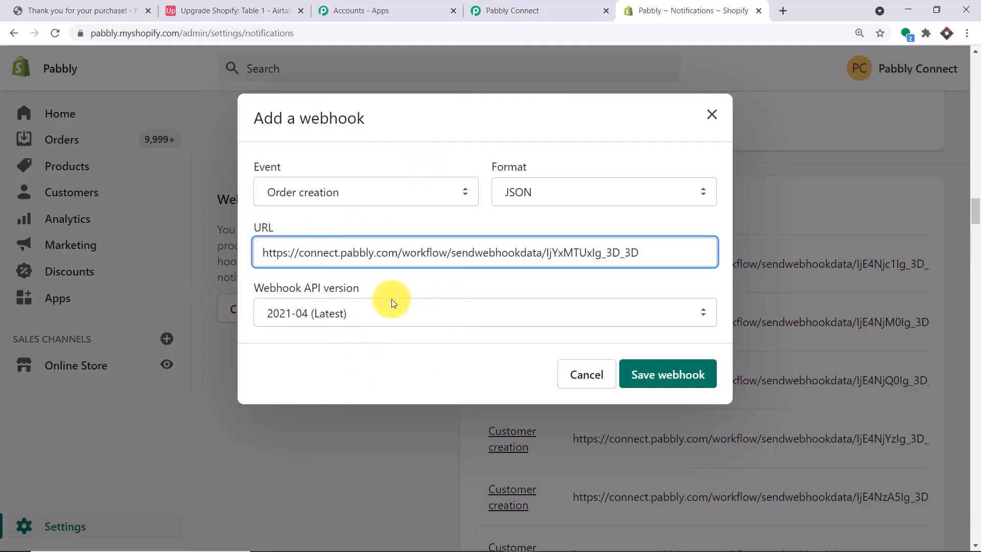
click(656, 378)
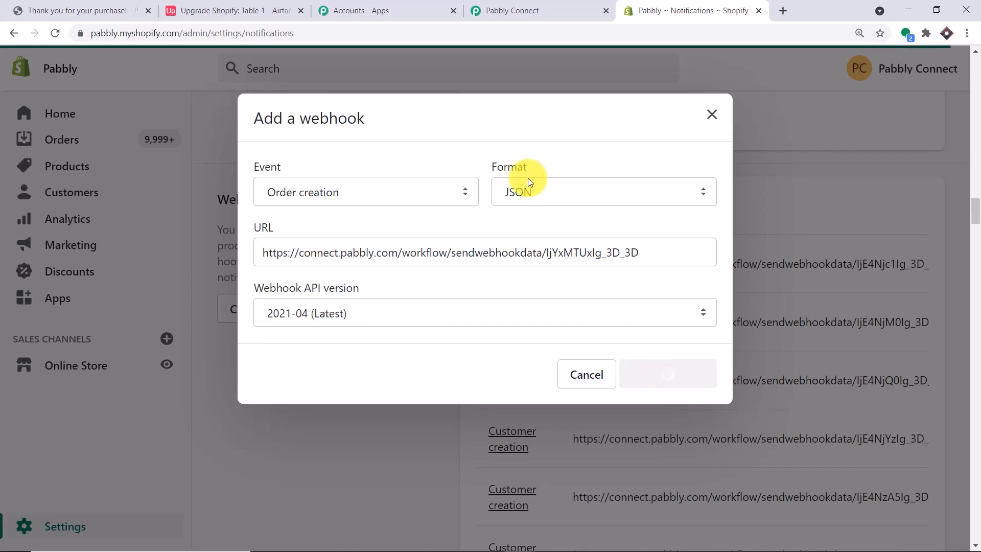
click(529, 9)
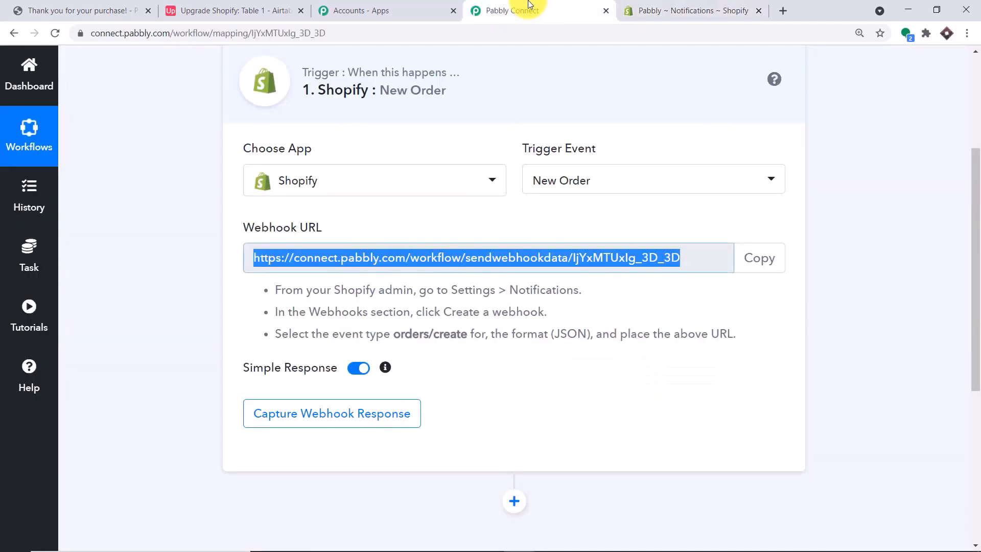
Start capturing the webhook response in Pabbly, then open the Shopify storefront in a new tab
click(363, 422)
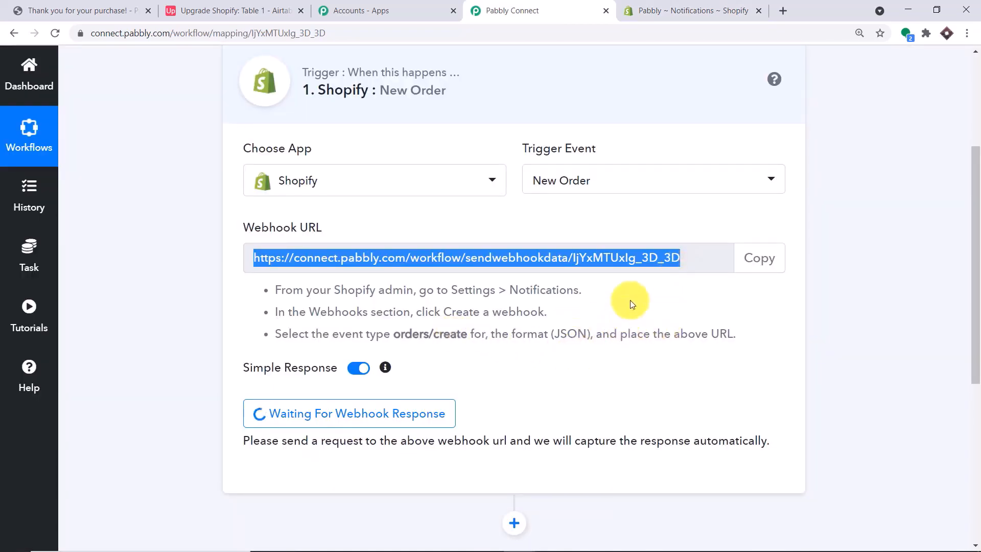
click(663, 8)
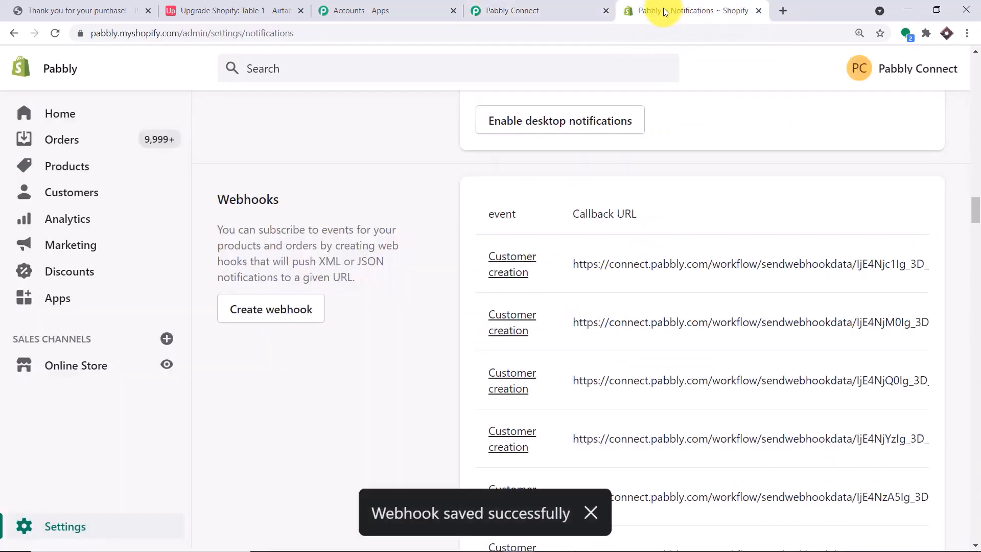
click(166, 364)
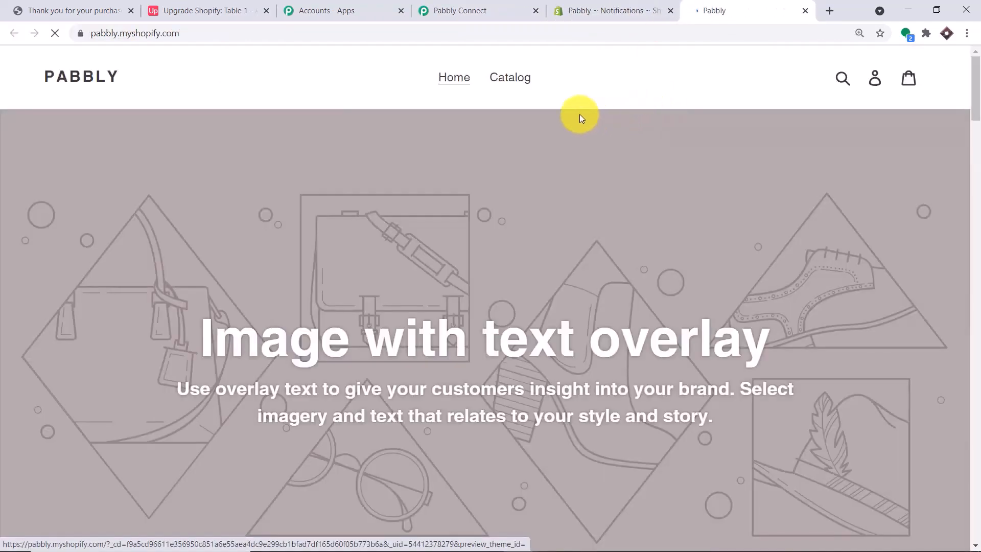
Find the Intex 10 Mobile on the catalog's second page and buy it now
click(528, 82)
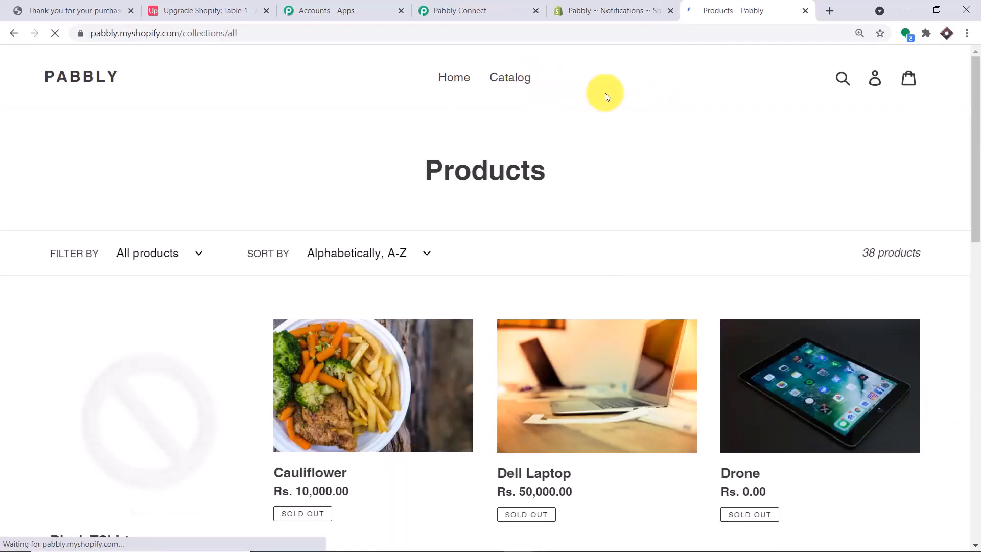
scroll(729, 211, down, 12)
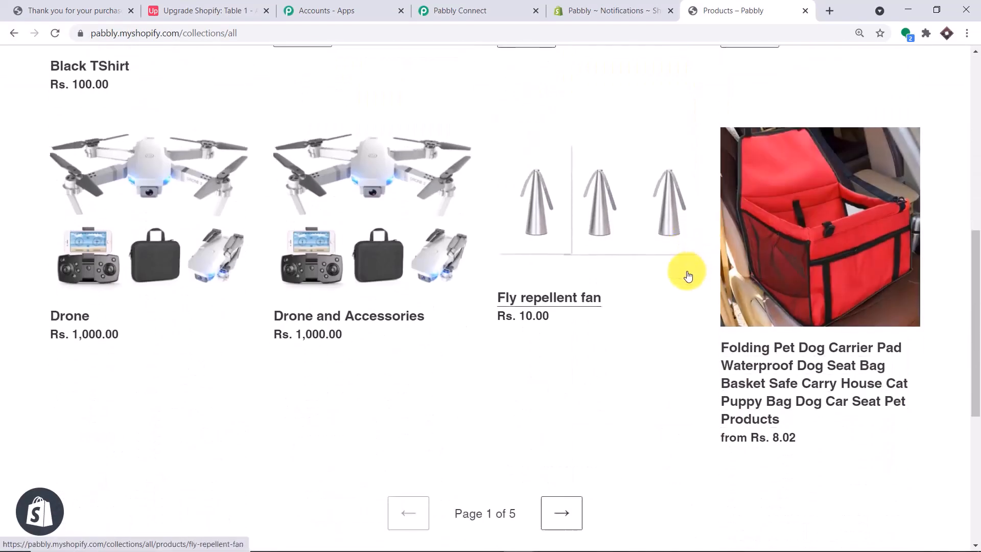
click(577, 354)
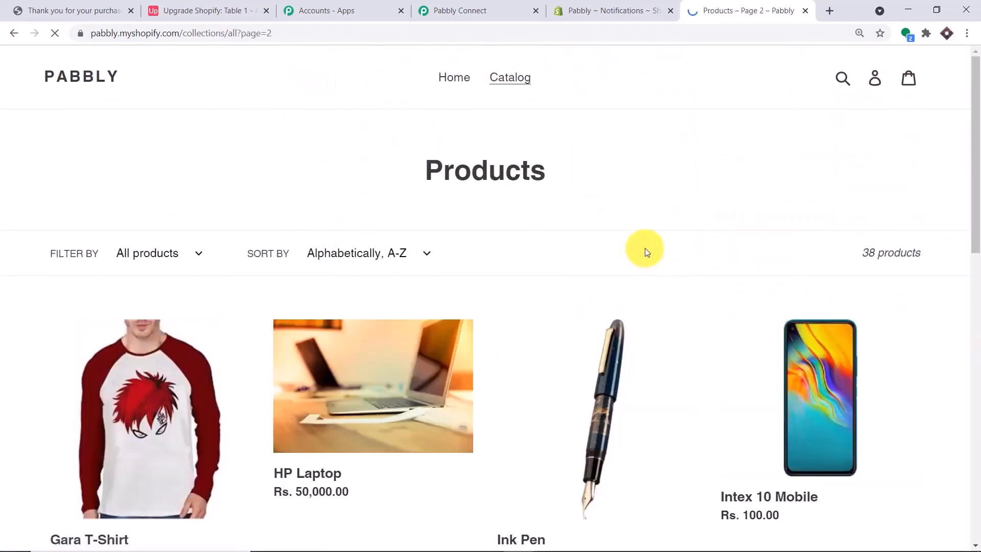
scroll(646, 276, down, 2)
click(792, 262)
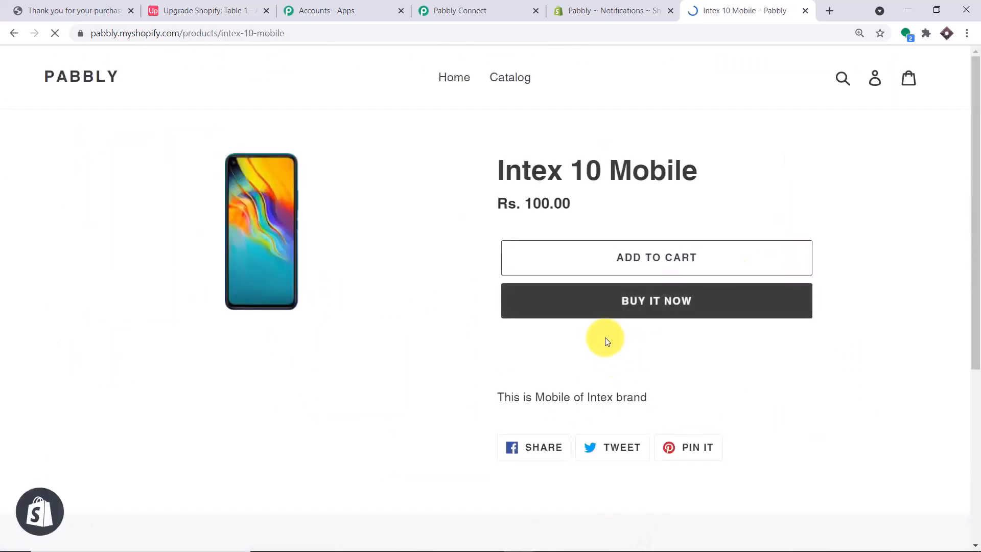
click(617, 310)
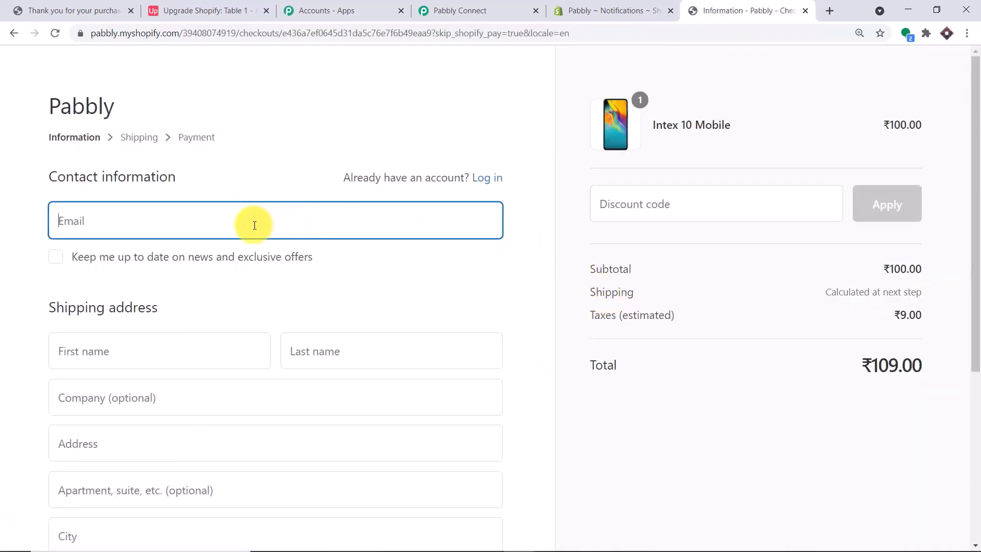
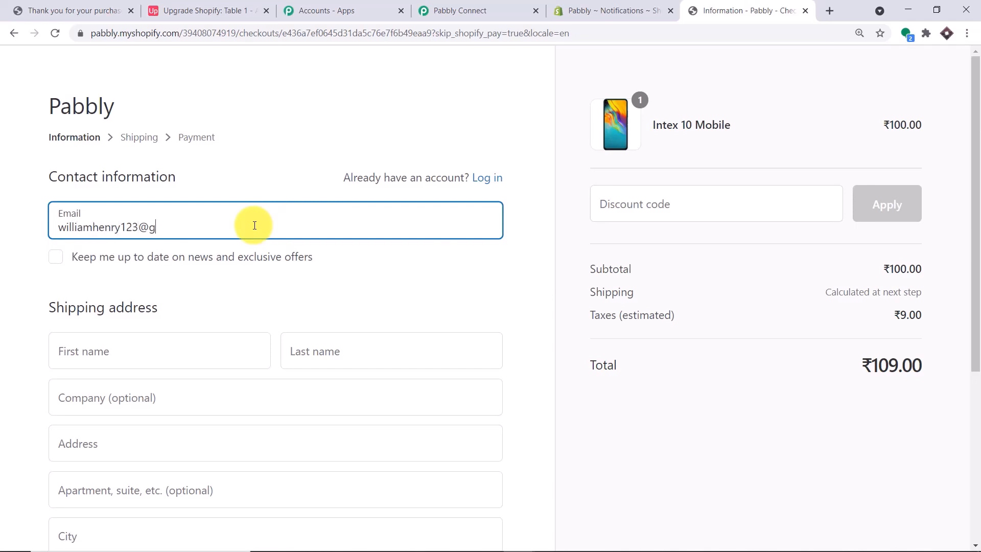
Enter the customer's e-mail, first and last name, company name and street address
click(141, 352)
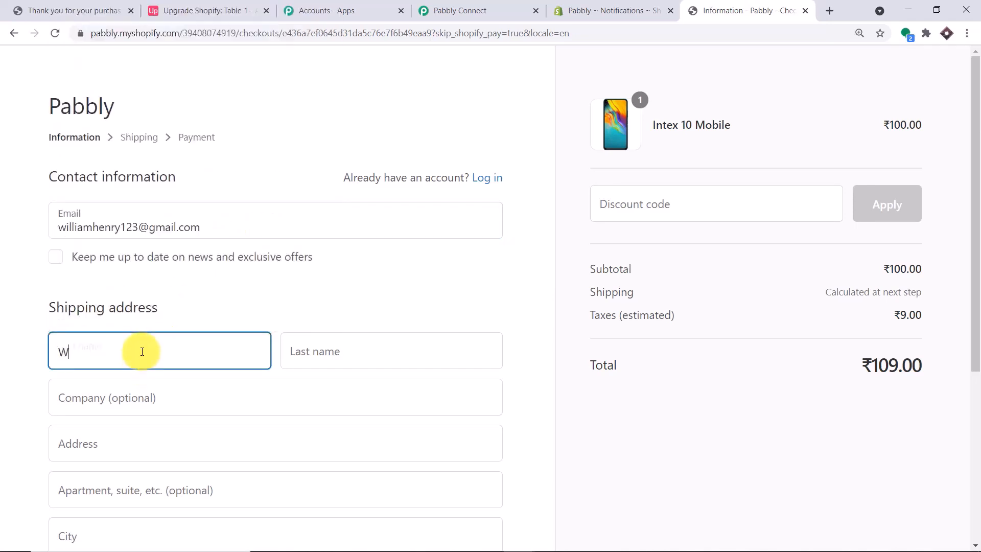
click(318, 343)
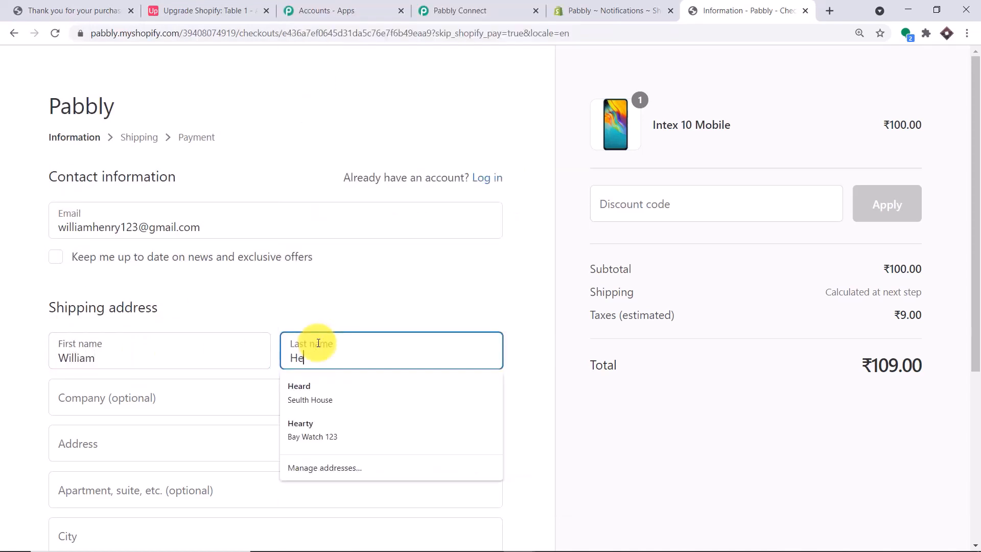
scroll(235, 324, down, 1)
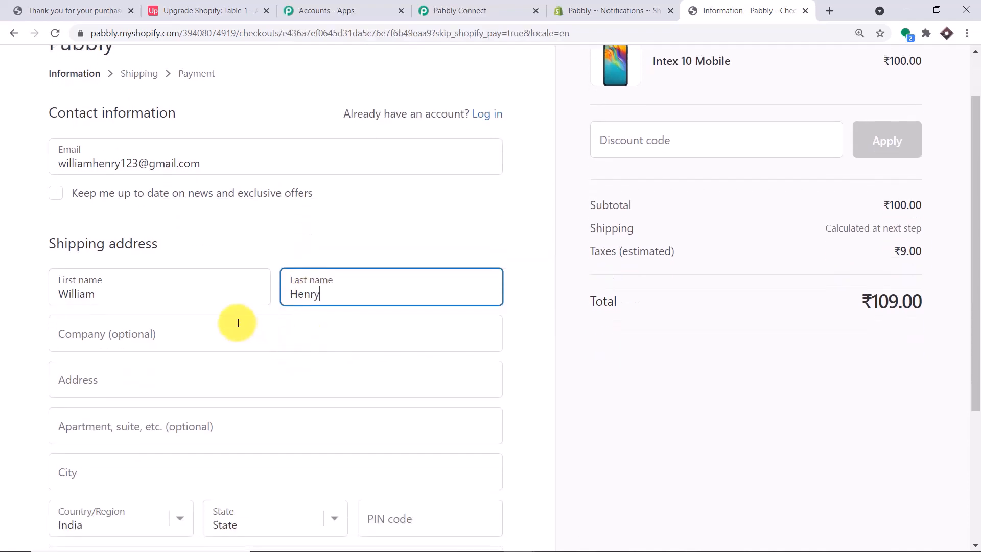
click(238, 322)
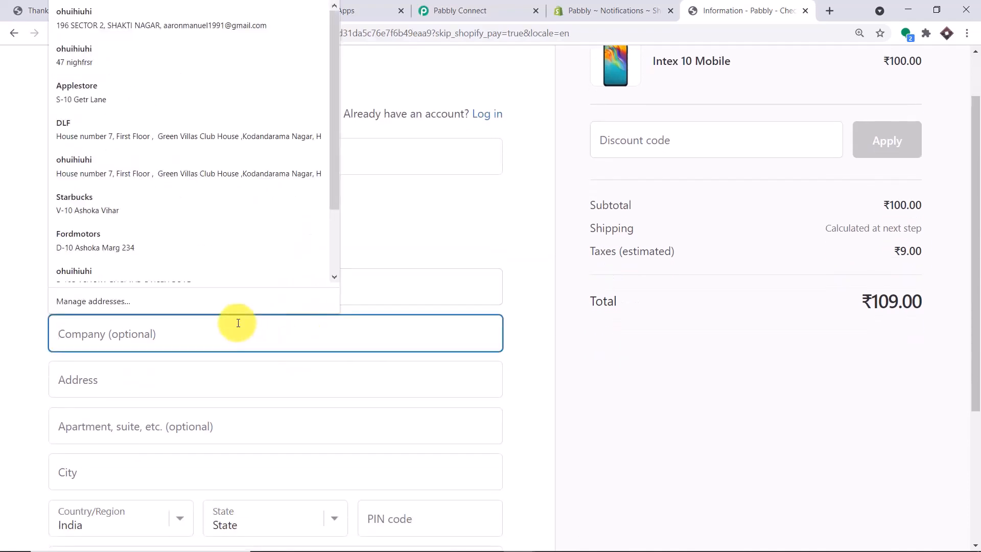
text(Castle)
click(165, 394)
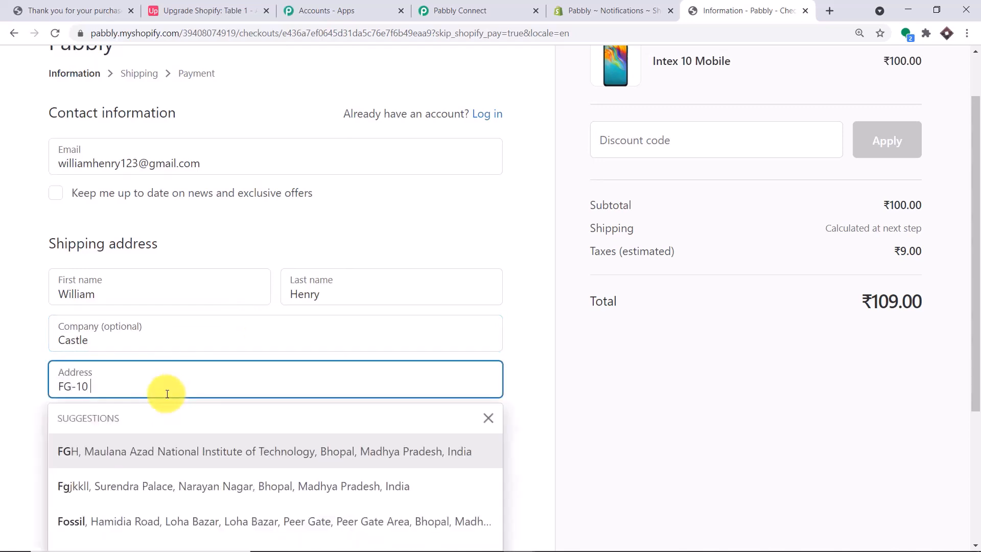
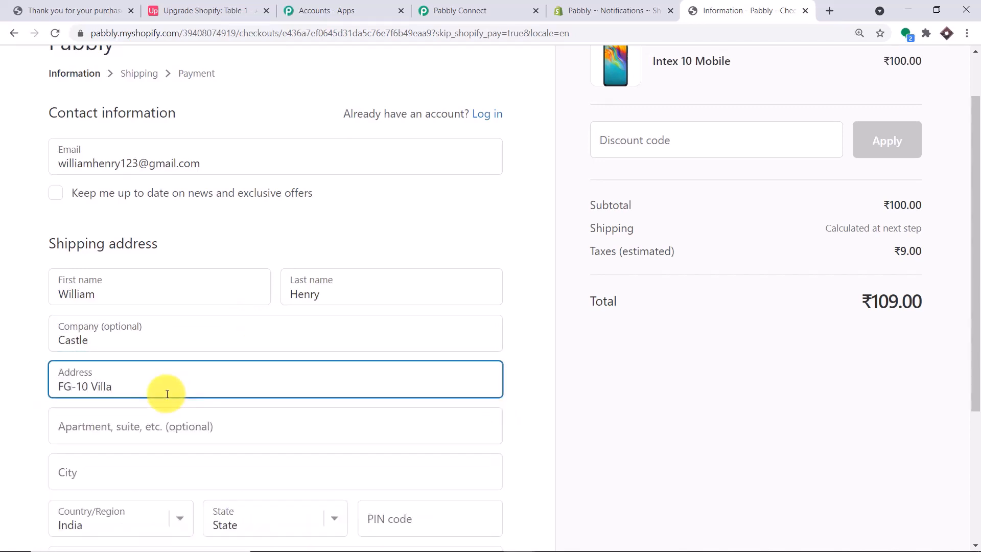
Complete the city, state, PIN code and phone number for the ₹109.00 order, then continue to shipping
scroll(296, 366, down, 2)
scroll(296, 367, down, 1)
click(127, 282)
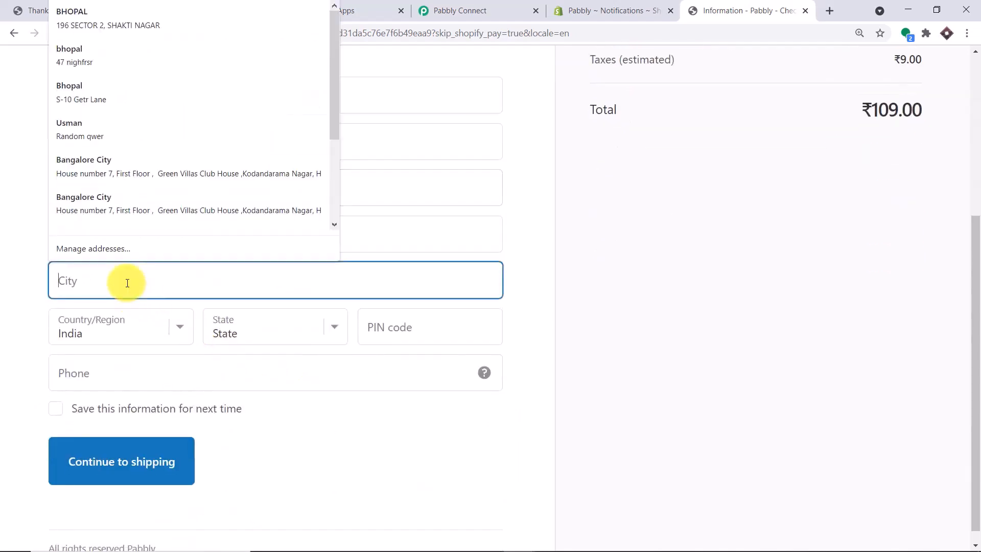
text(London)
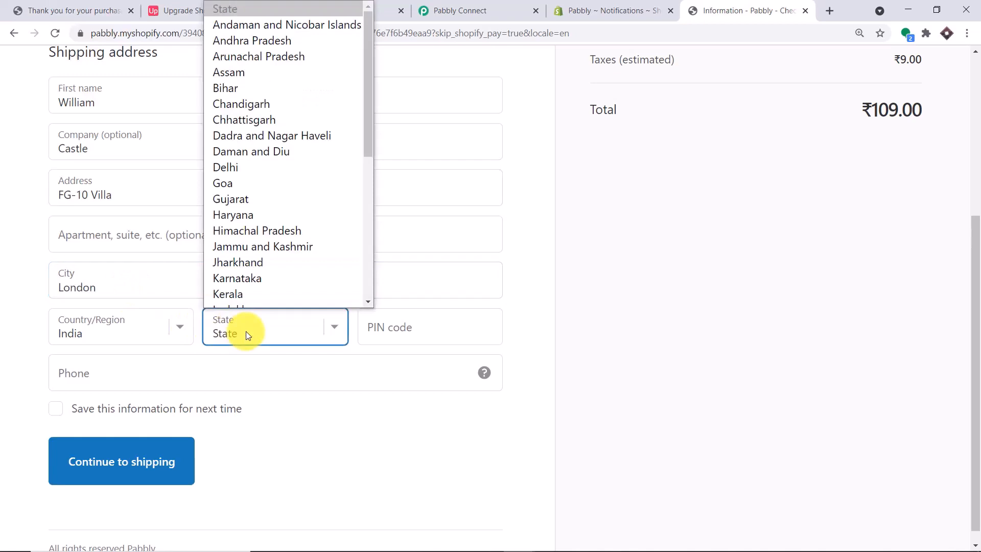
key(m)
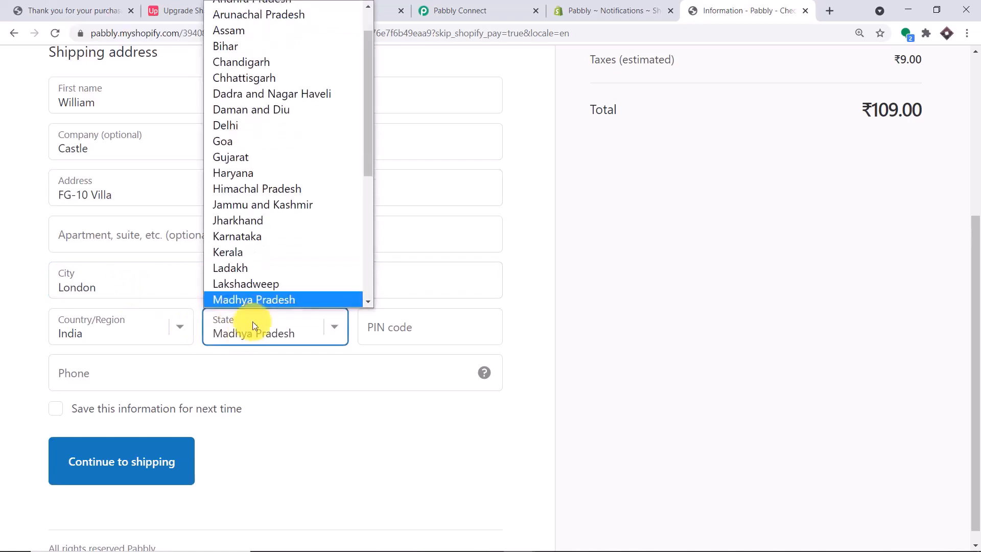
click(287, 299)
click(381, 333)
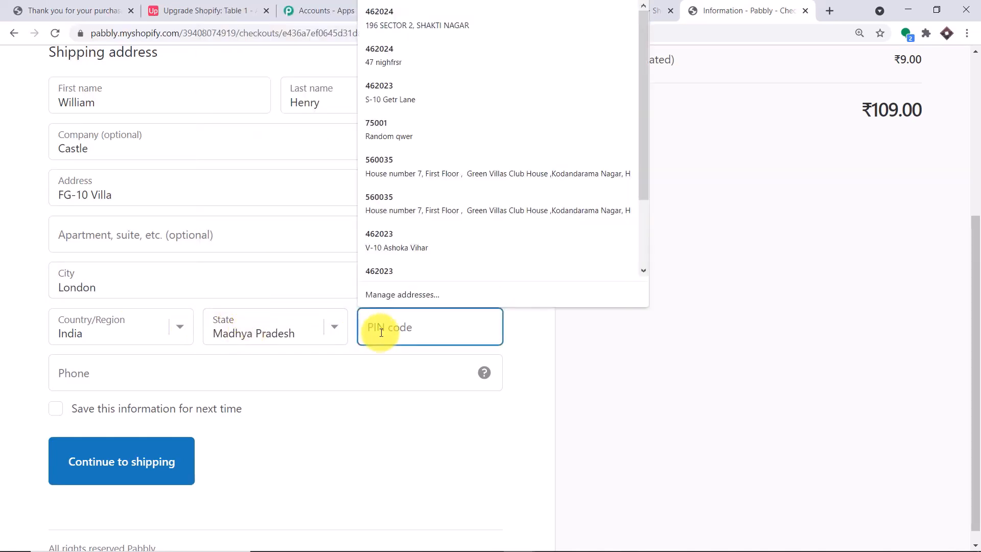
text(4602)
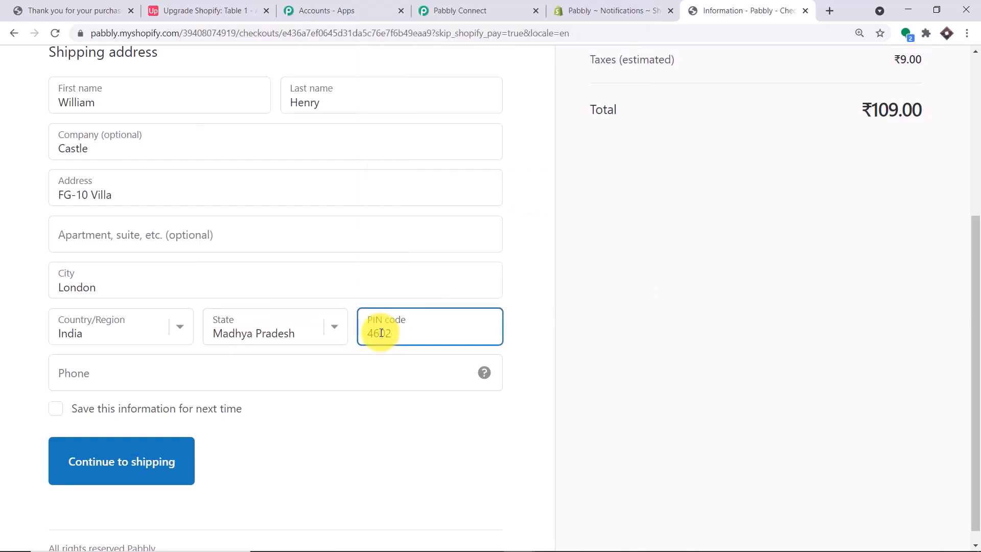
key(BackSpace)
key(BackSpace)
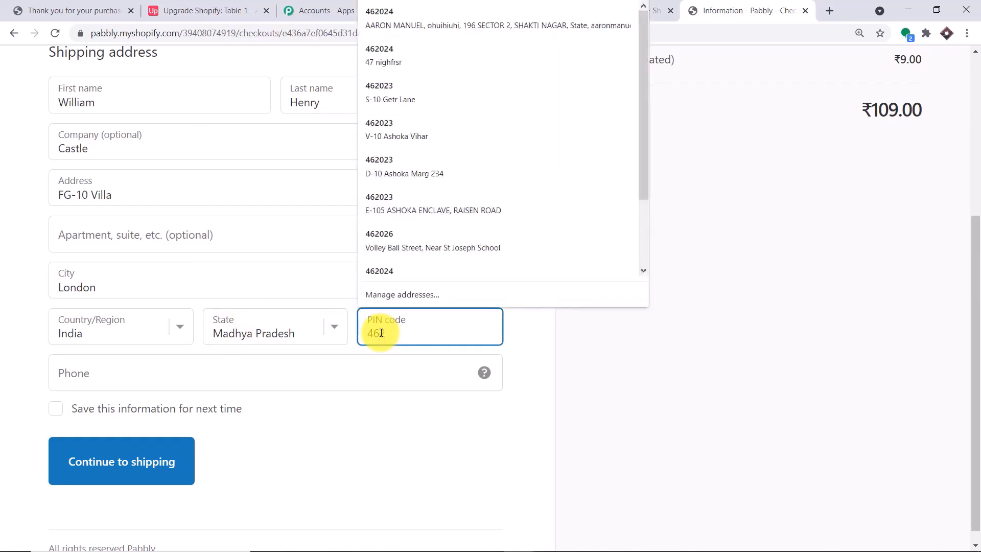
text(2023)
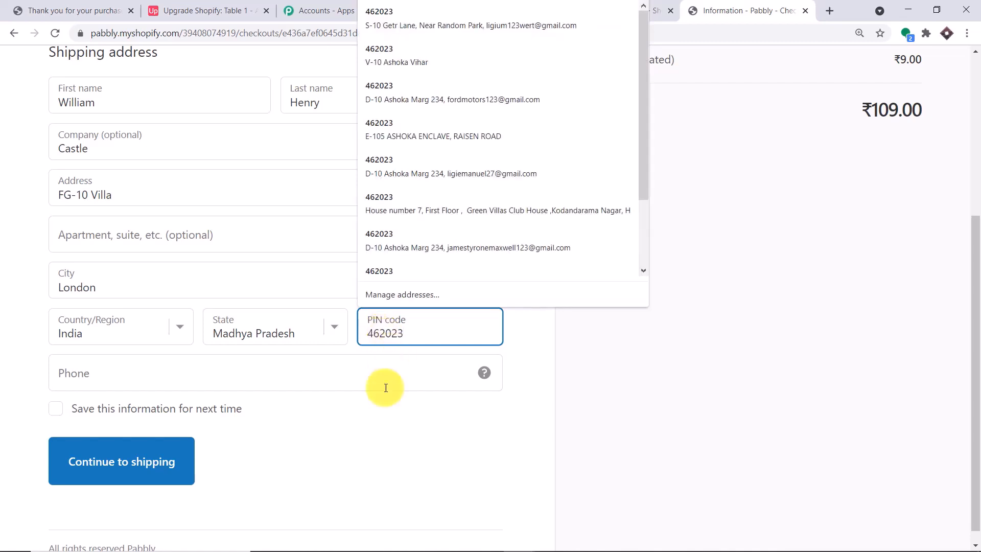
click(366, 385)
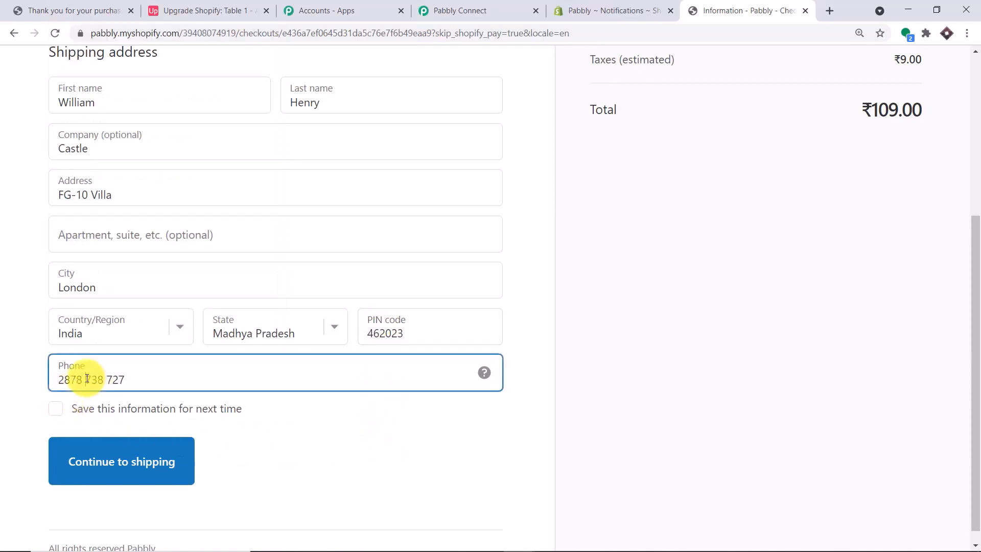
click(105, 384)
click(94, 461)
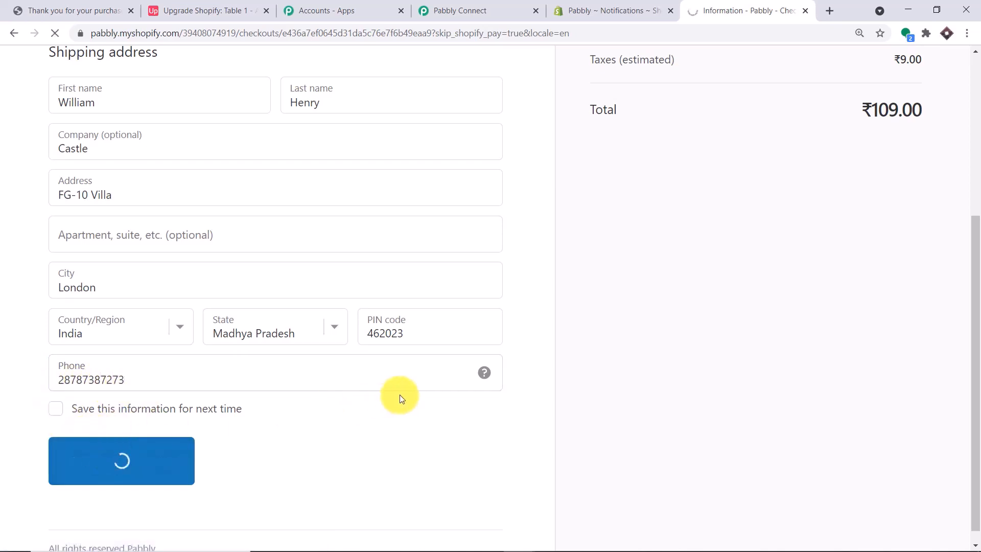
Pay the ₹118.00 Intex 10 Mobile order with the saved test card and its security code
click(161, 382)
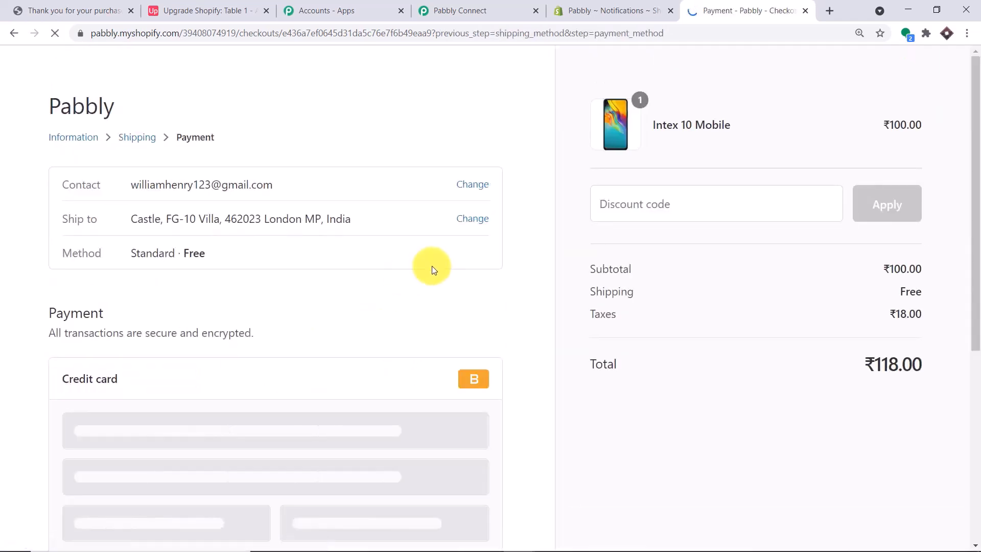
scroll(357, 309, down, 2)
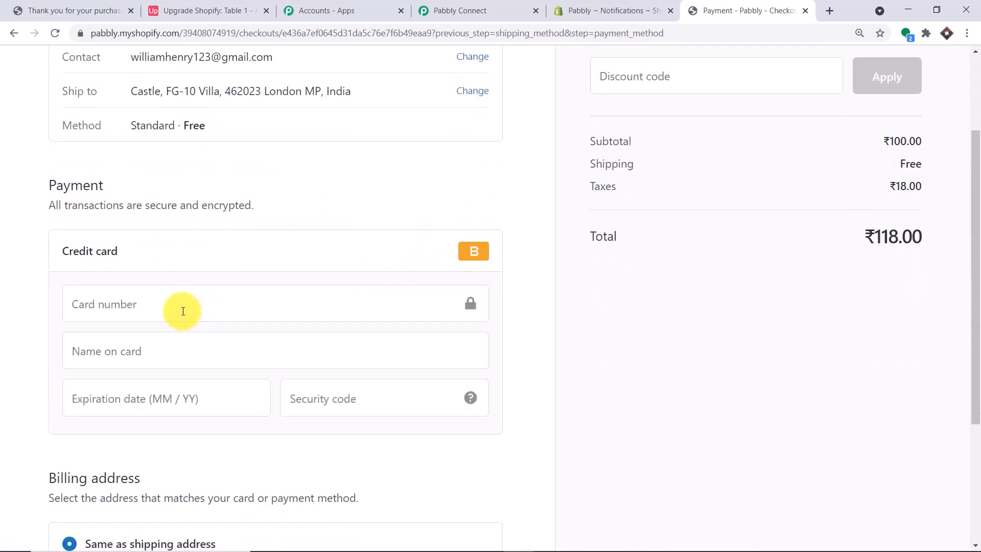
click(186, 314)
click(173, 340)
drag(171, 310, 34, 300)
key(BackSpace)
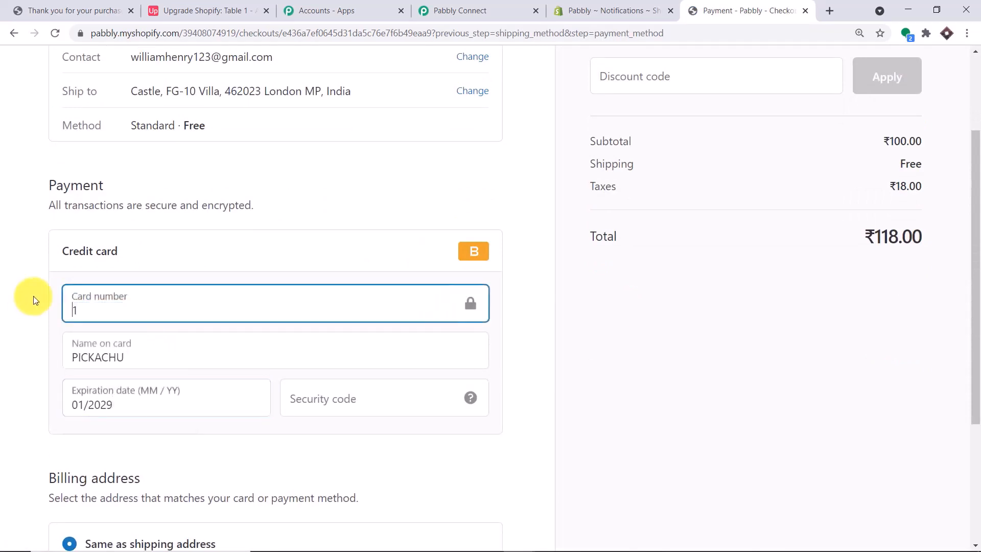
click(320, 402)
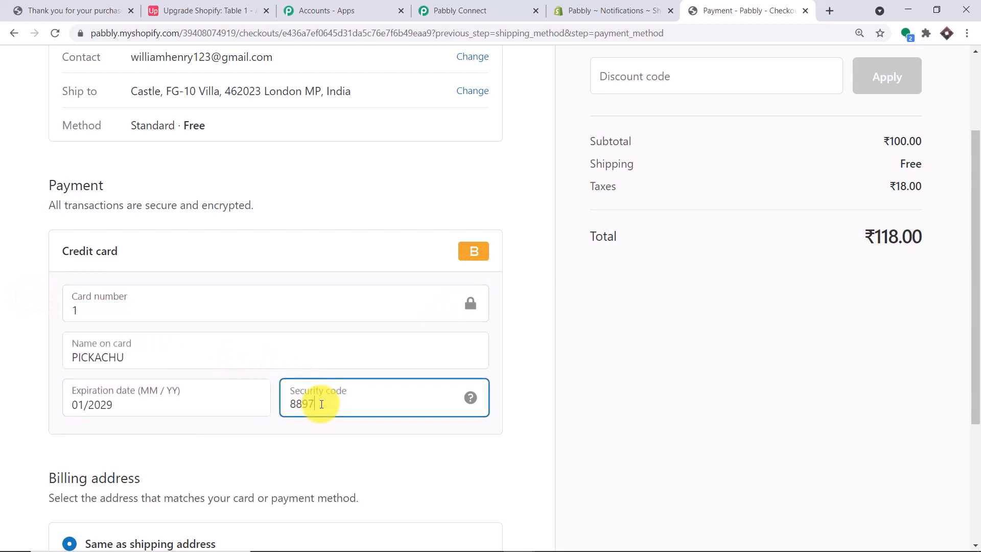
scroll(320, 416, down, 4)
click(111, 439)
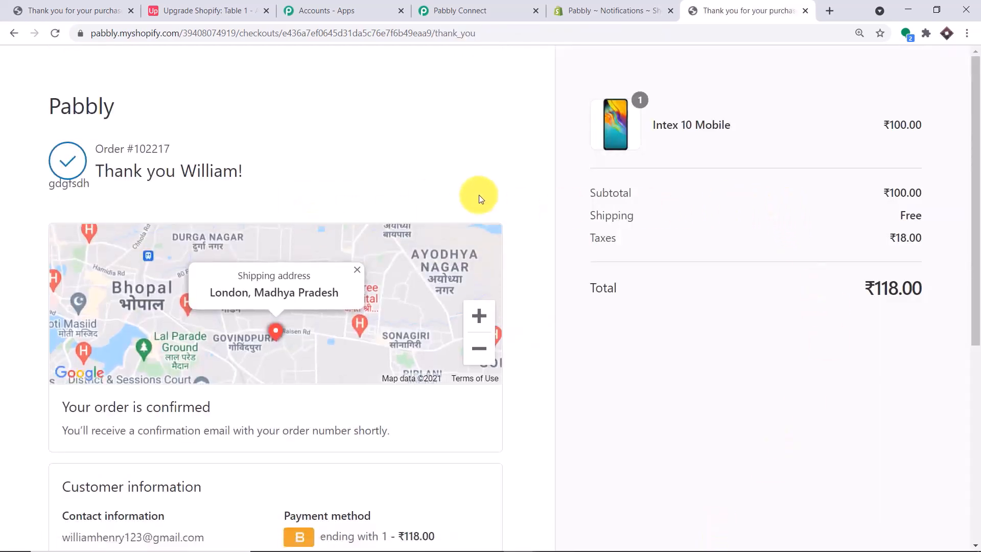
scroll(555, 255, down, 3)
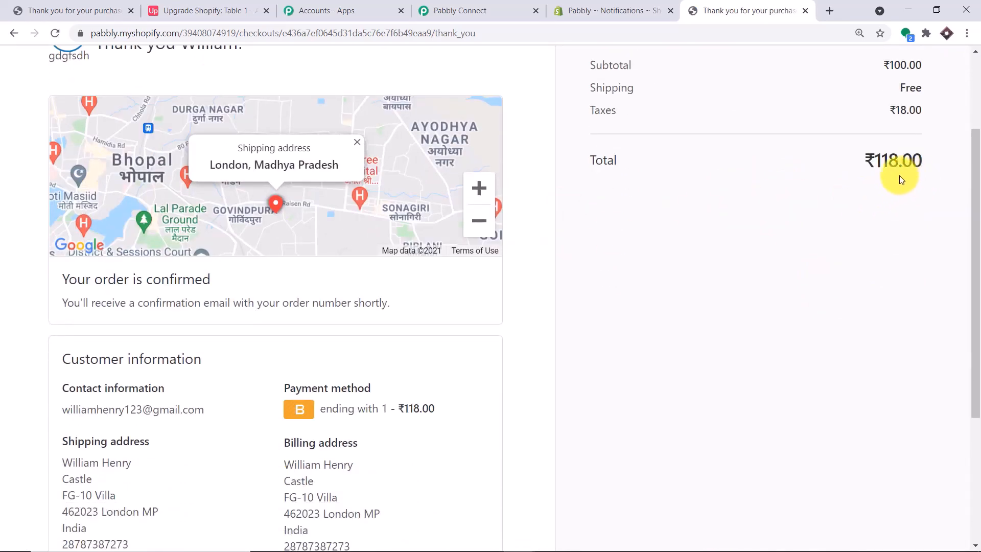
scroll(902, 202, down, 2)
scroll(895, 197, up, 2)
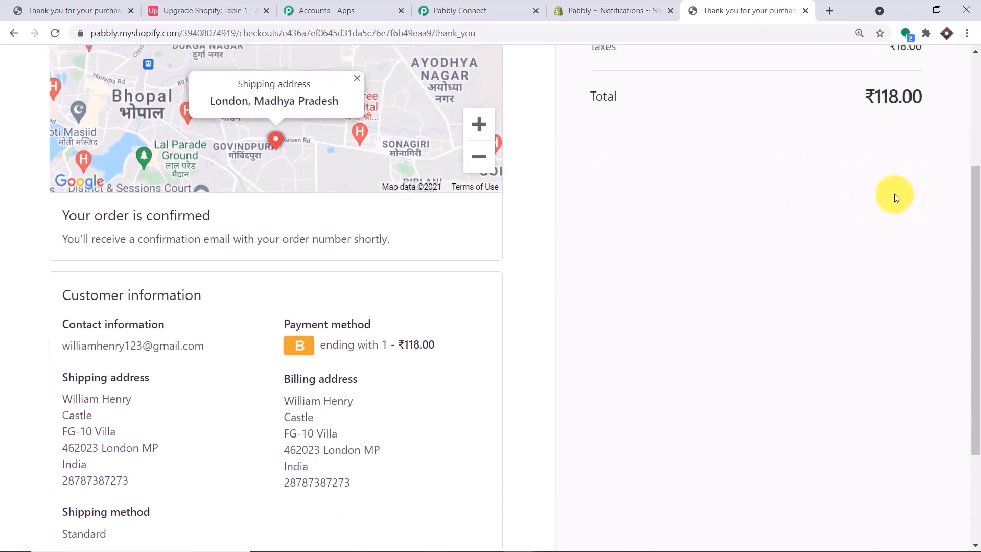
scroll(721, 230, down, 2)
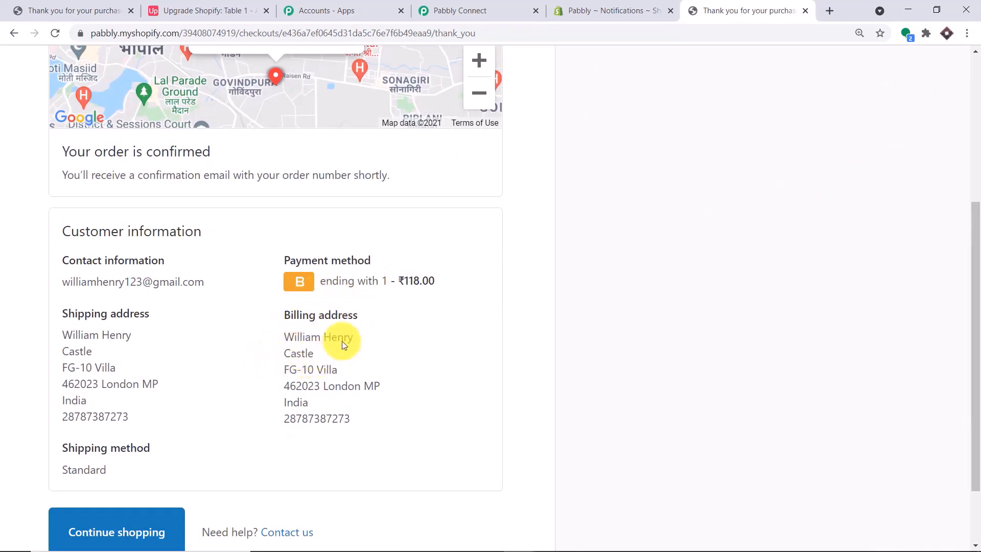
scroll(345, 376, down, 1)
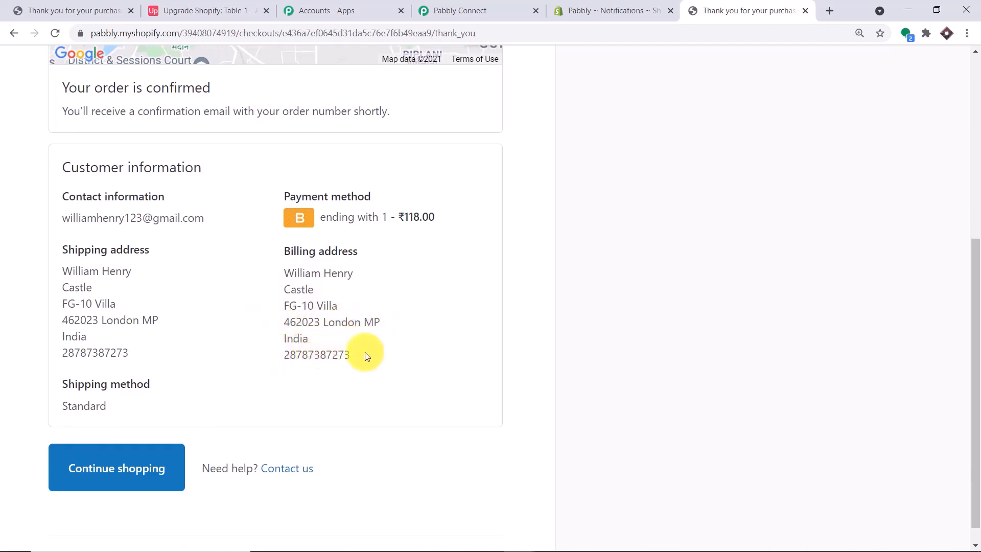
scroll(365, 356, up, 1)
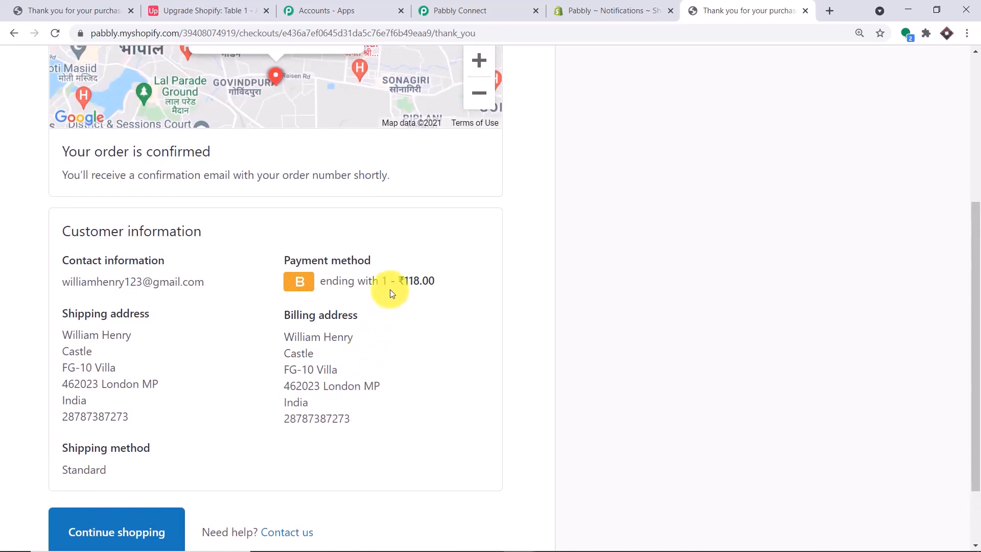
Scroll through the New Order webhook response to check the order's billing address and customer fields
click(438, 11)
scroll(749, 301, down, 3)
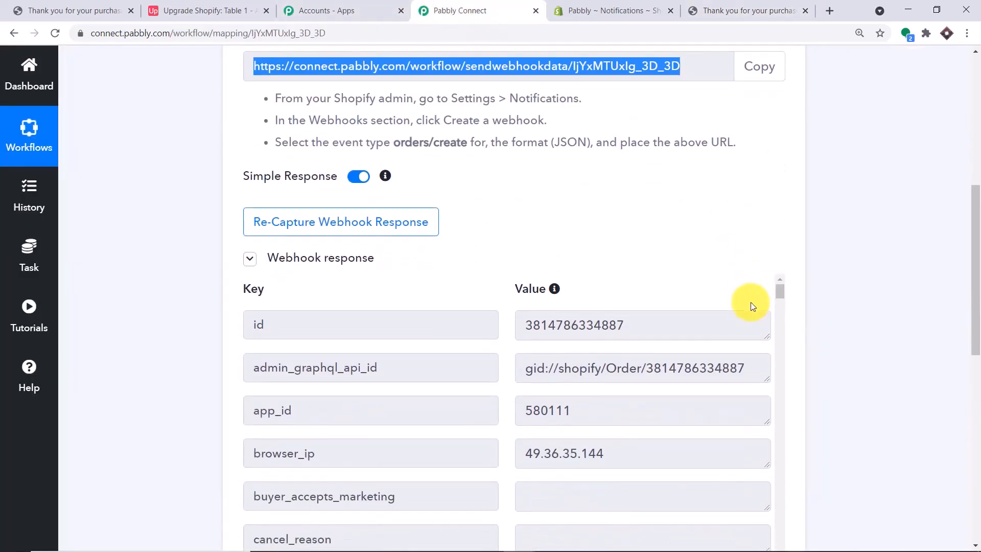
scroll(752, 305, down, 2)
scroll(758, 281, down, 15)
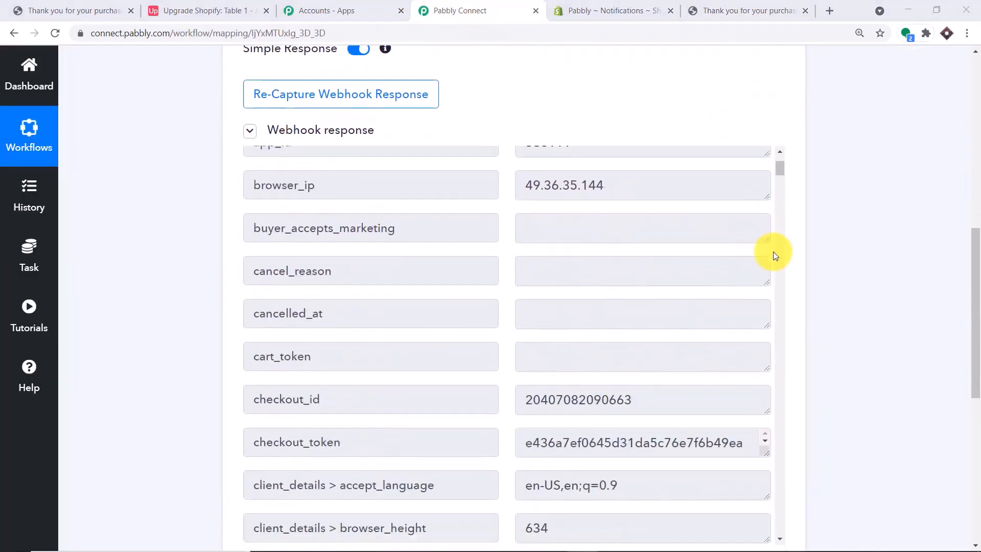
scroll(648, 252, up, 1)
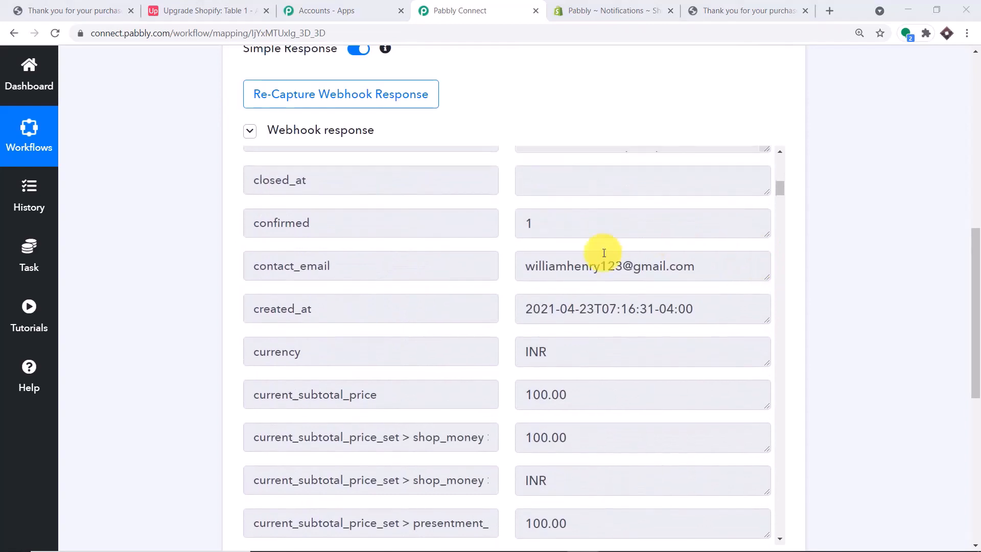
drag(973, 261, 977, 304)
scroll(542, 230, down, 1)
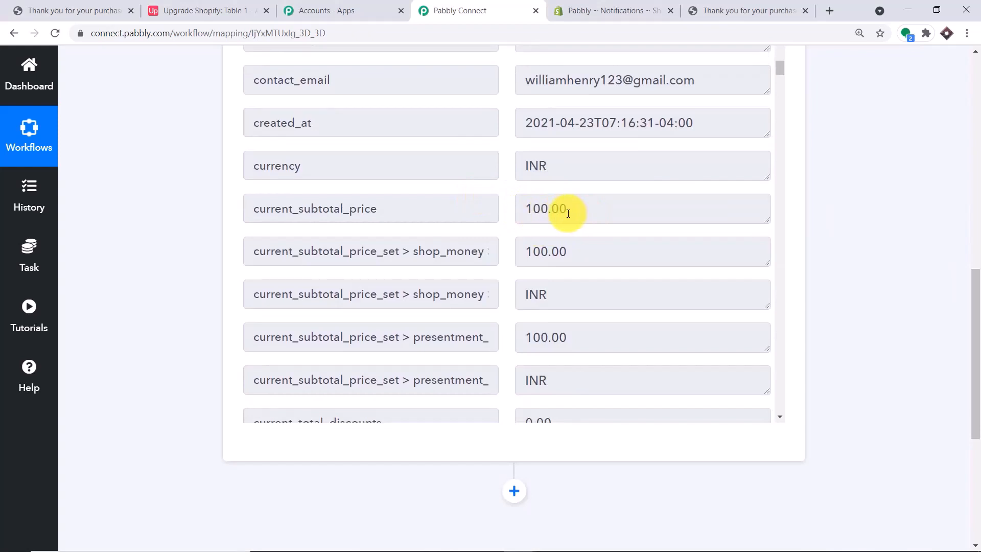
scroll(568, 213, down, 9)
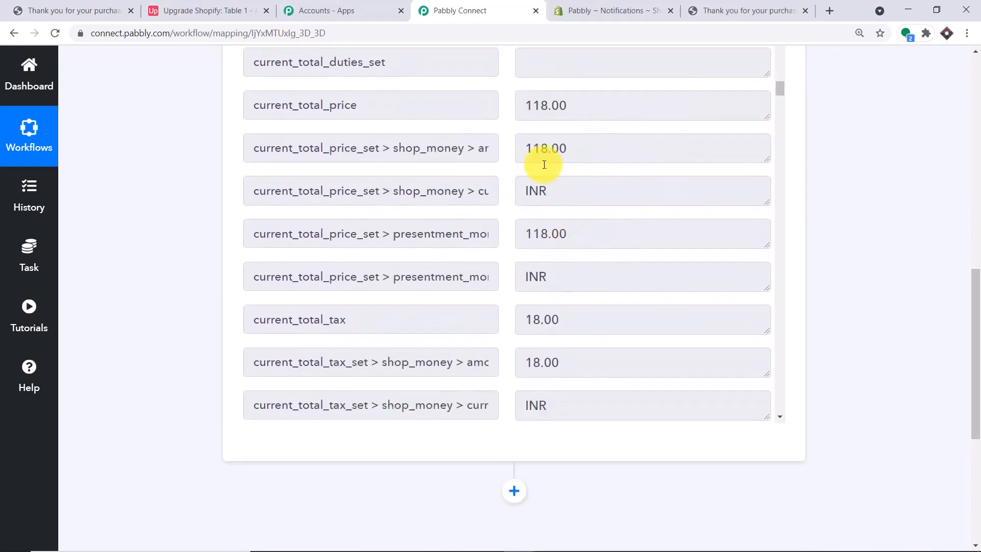
scroll(532, 140, down, 8)
scroll(563, 164, down, 14)
scroll(572, 175, down, 20)
scroll(572, 175, down, 11)
scroll(569, 170, up, 3)
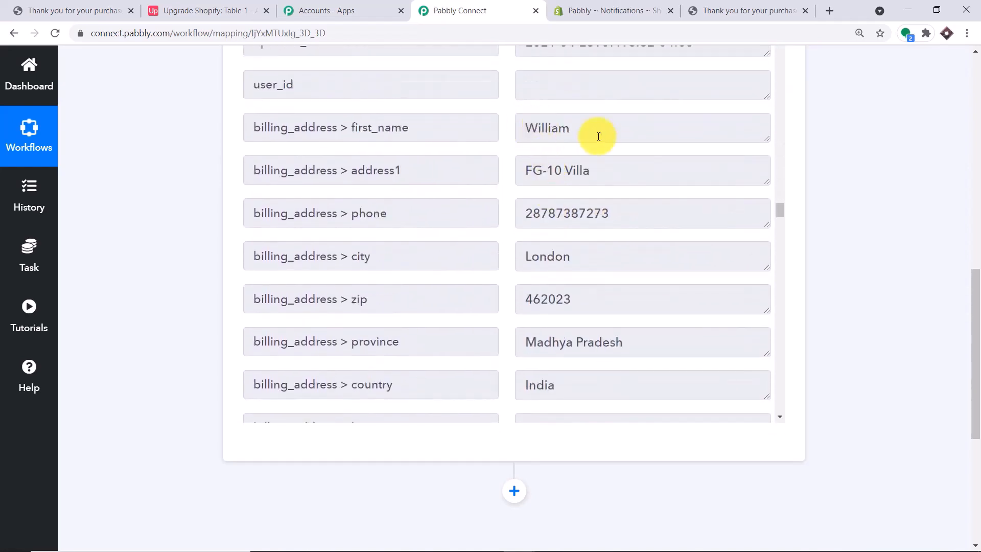
scroll(604, 193, down, 1)
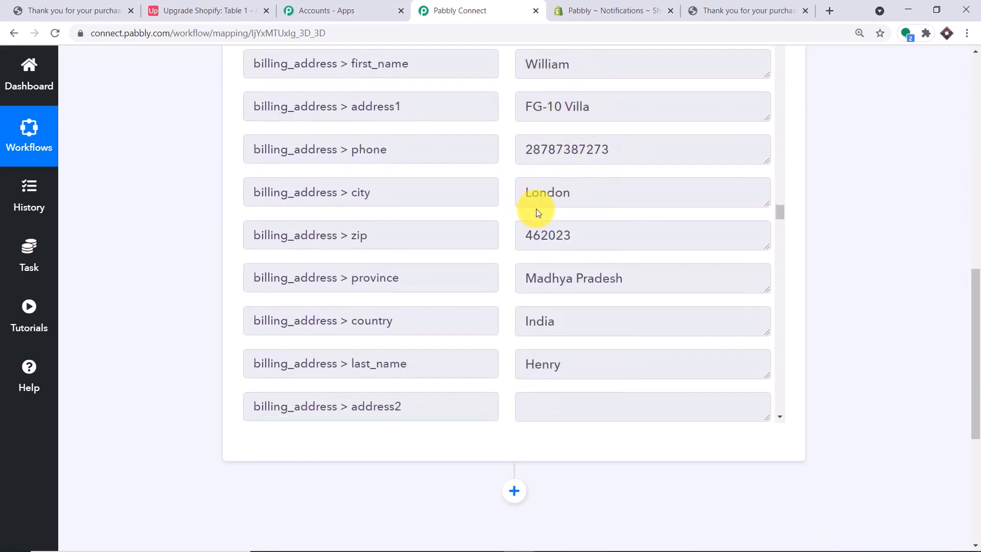
scroll(566, 225, down, 5)
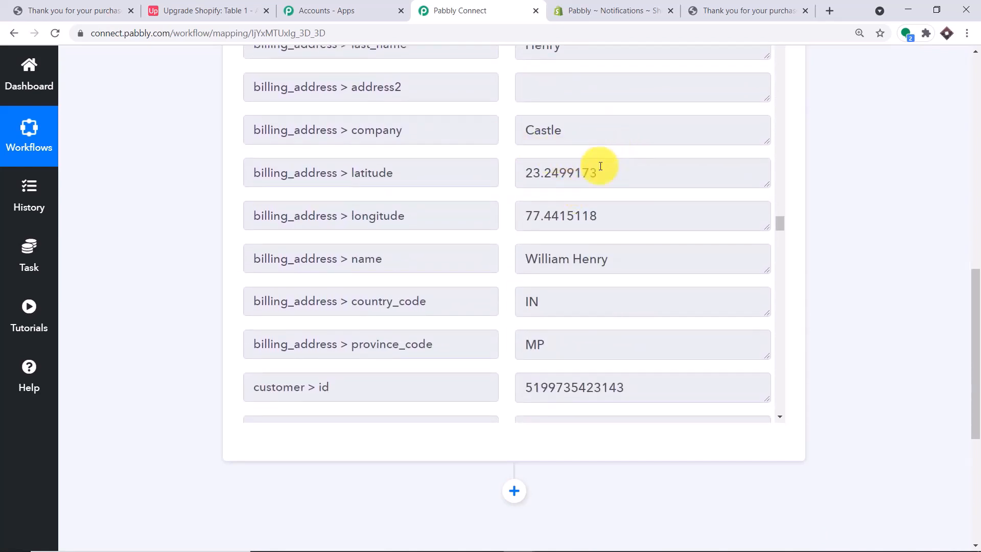
scroll(593, 164, down, 1)
scroll(522, 247, down, 1)
scroll(627, 208, up, 4)
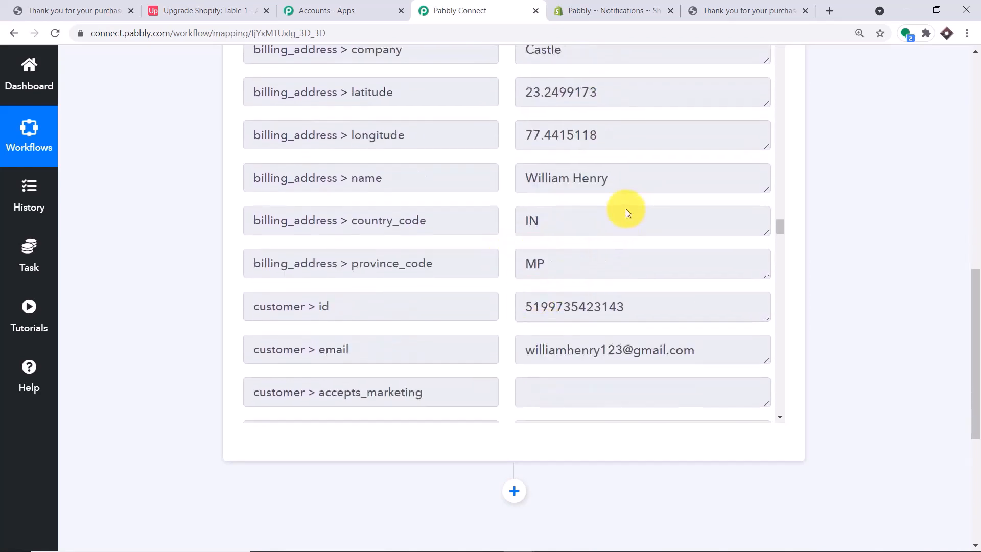
scroll(567, 149, up, 5)
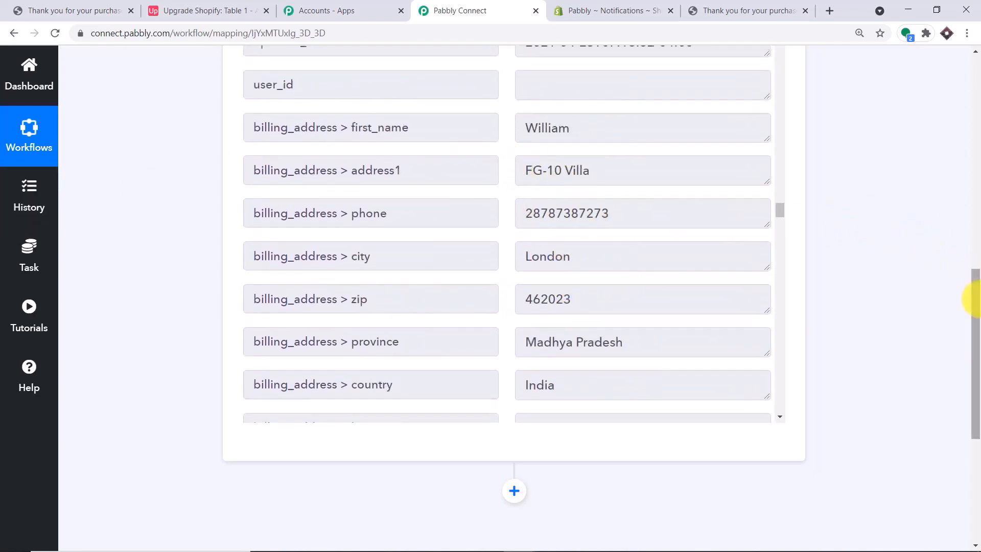
drag(977, 307, 976, 381)
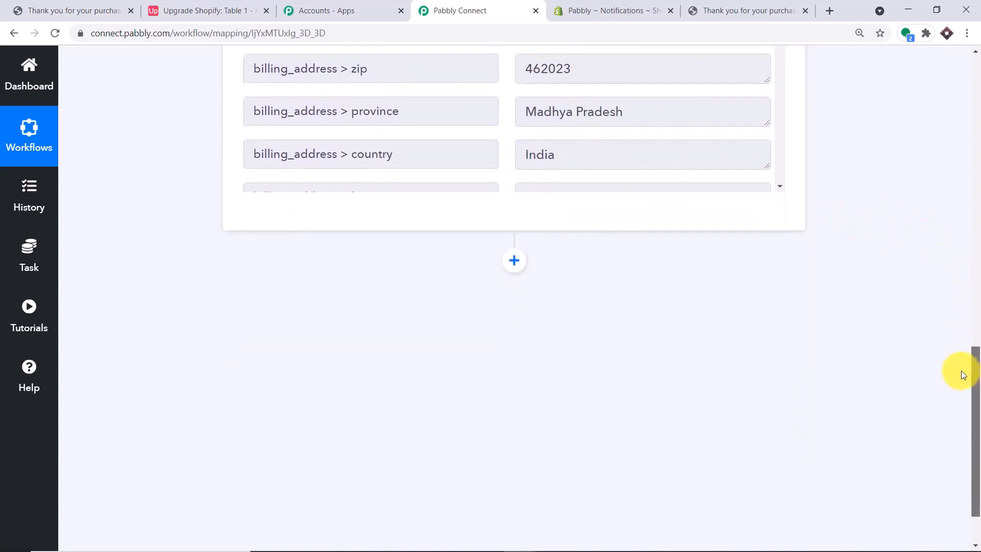
Add a new action step and select Airtable as its app
click(522, 274)
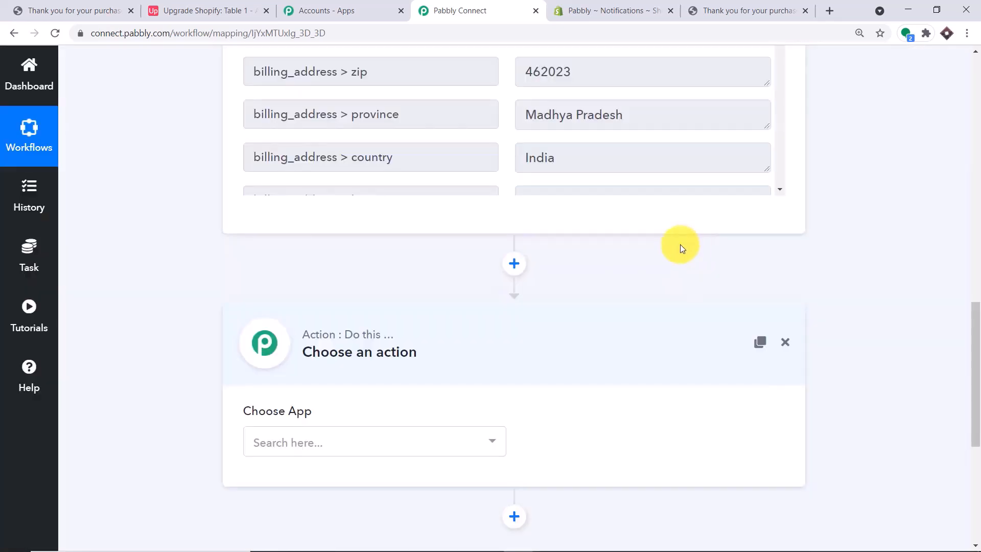
scroll(637, 281, down, 1)
scroll(637, 281, down, 1)
click(286, 319)
text(airtable)
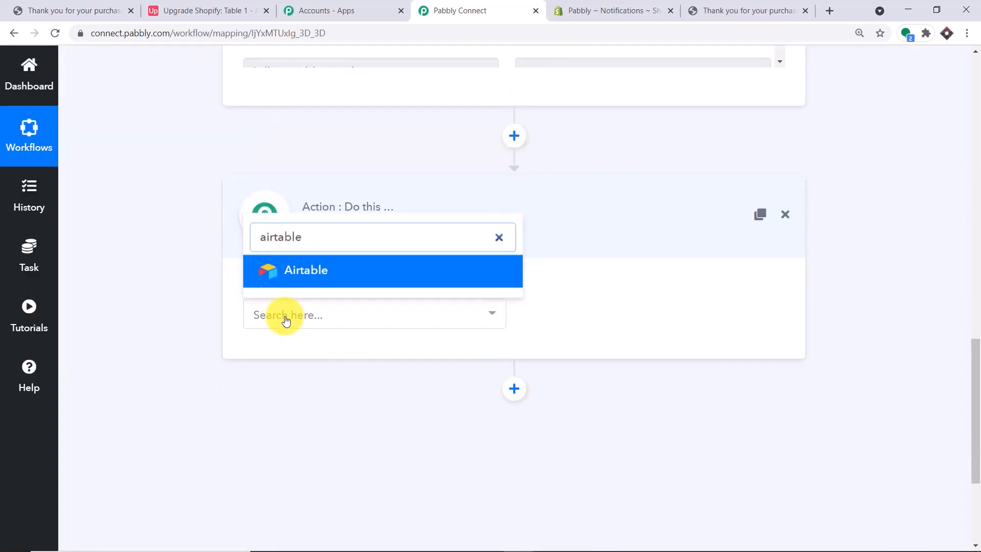
click(308, 277)
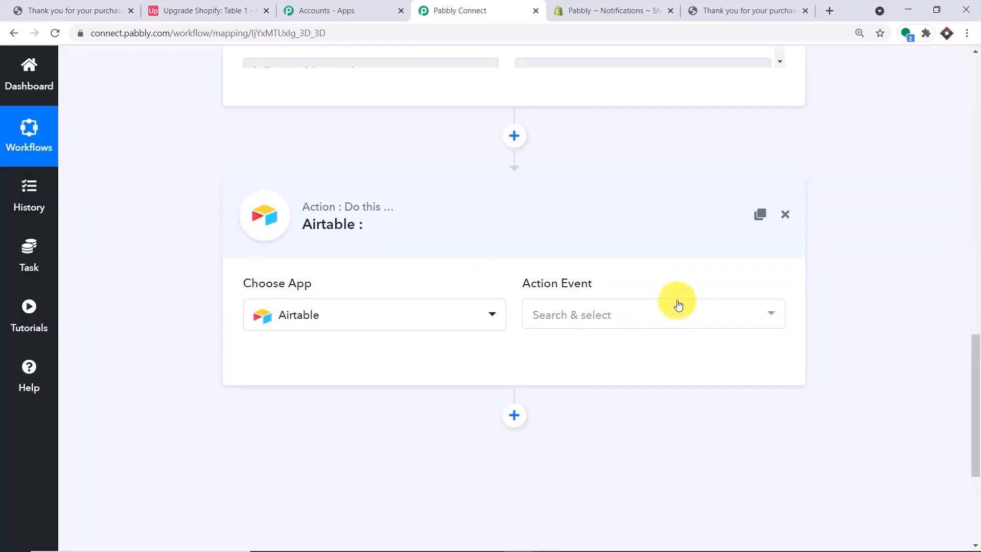
Set the Airtable action event to Create Record
click(677, 307)
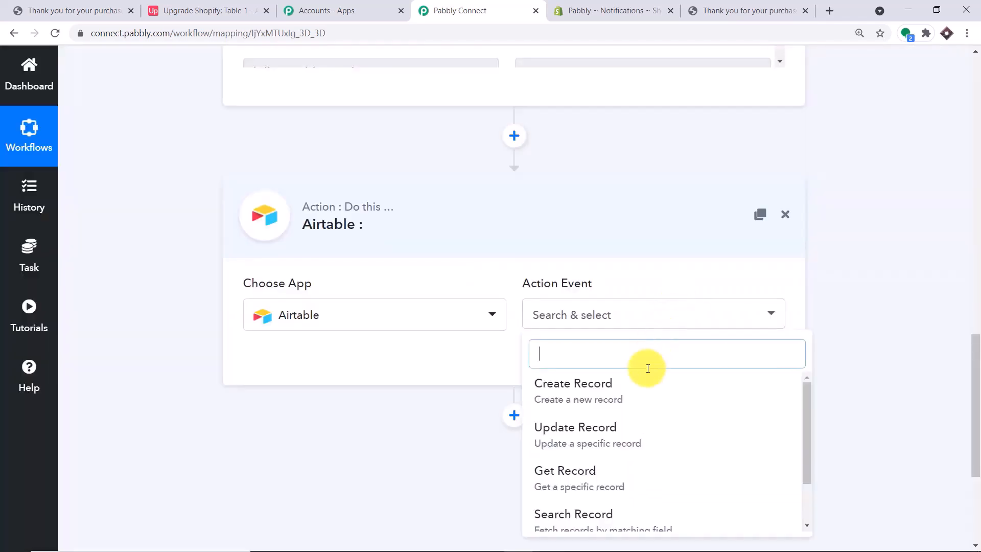
click(629, 389)
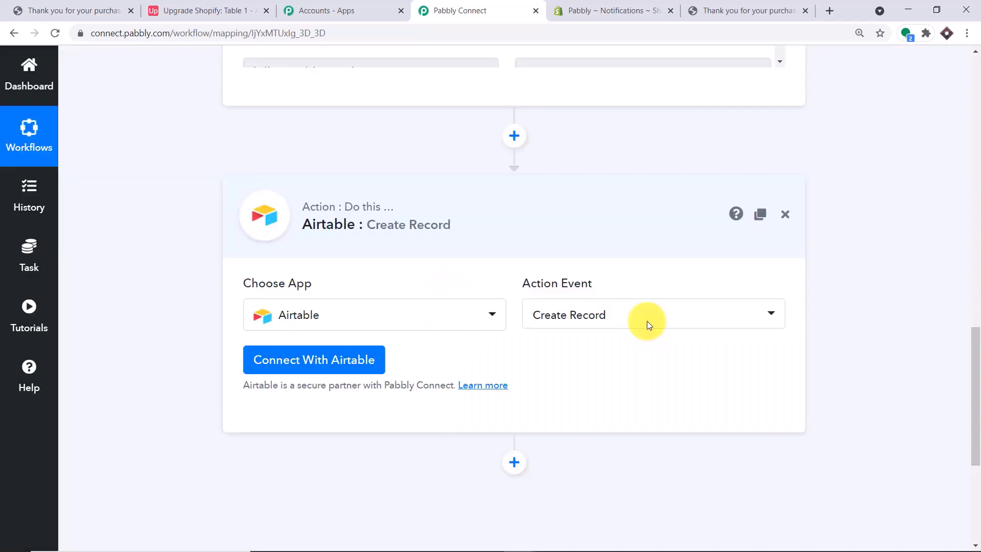
click(647, 321)
scroll(624, 420, down, 1)
scroll(624, 442, down, 1)
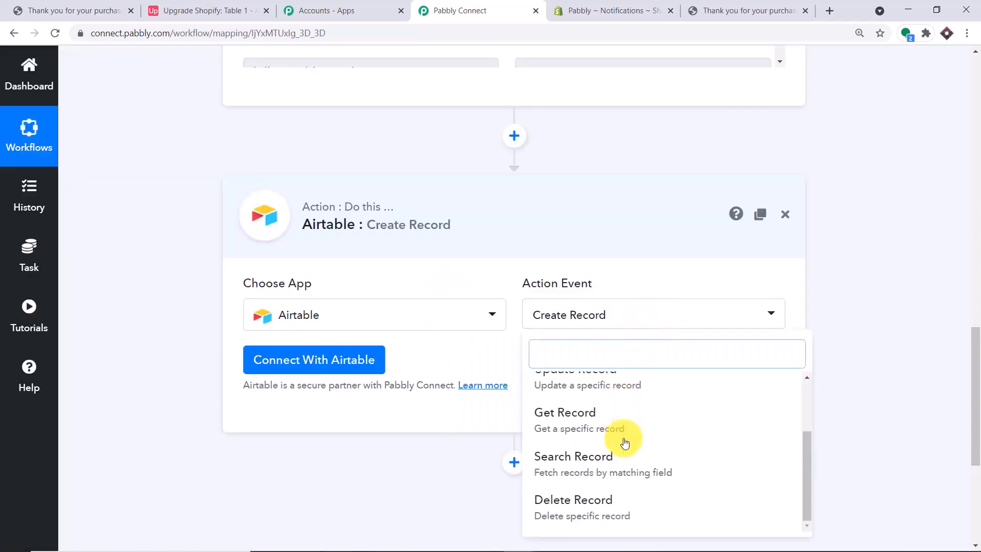
click(496, 350)
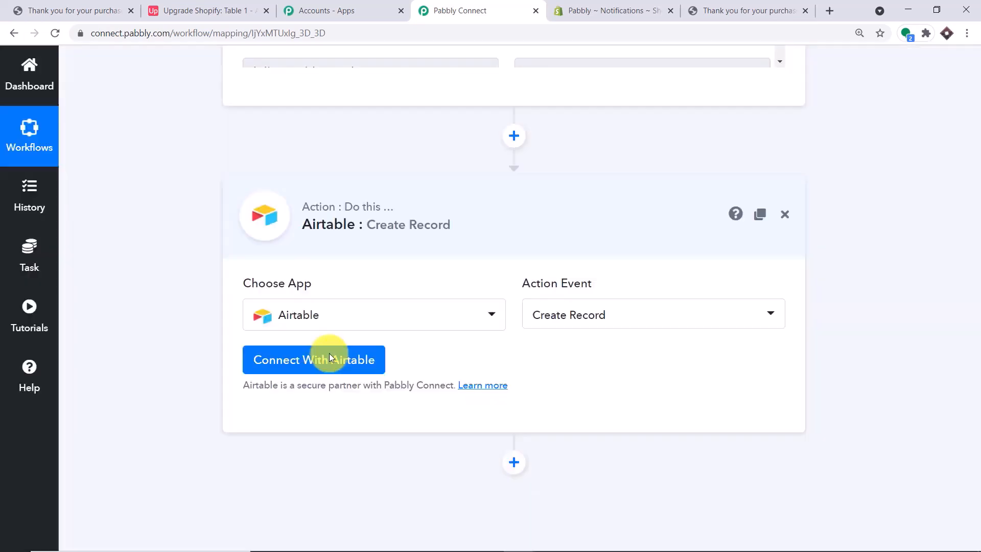
Start the Airtable connection to bring up the empty token field, then go to Airtable
click(330, 357)
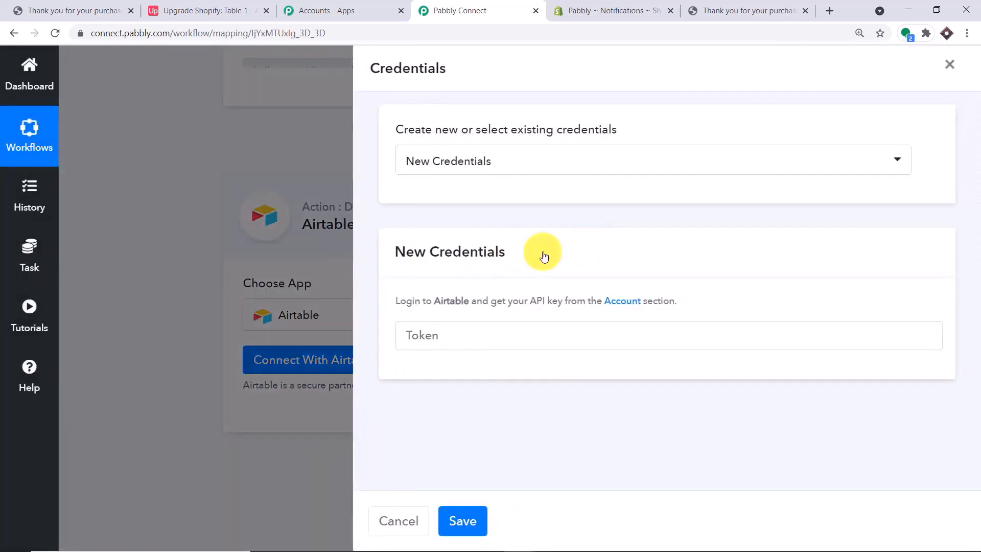
click(451, 330)
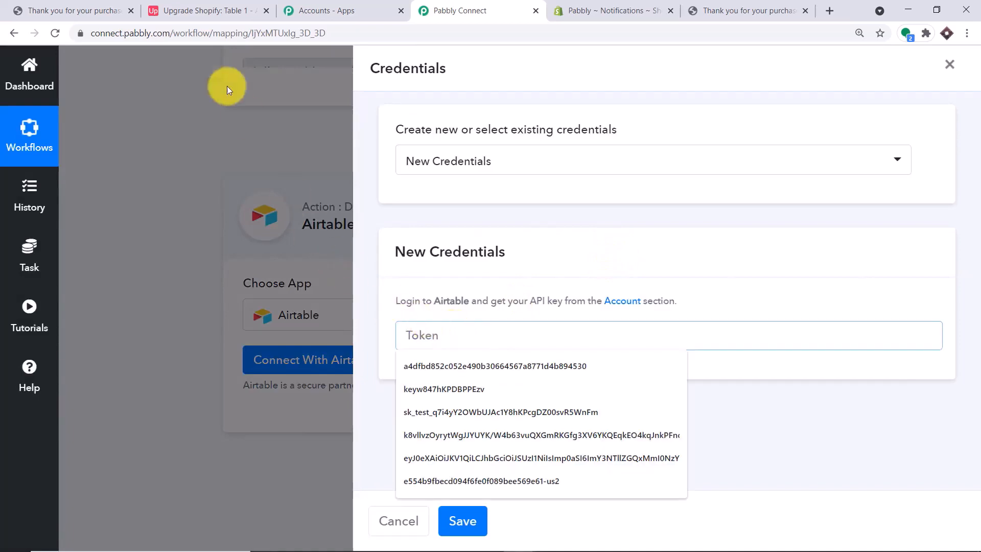
click(193, 6)
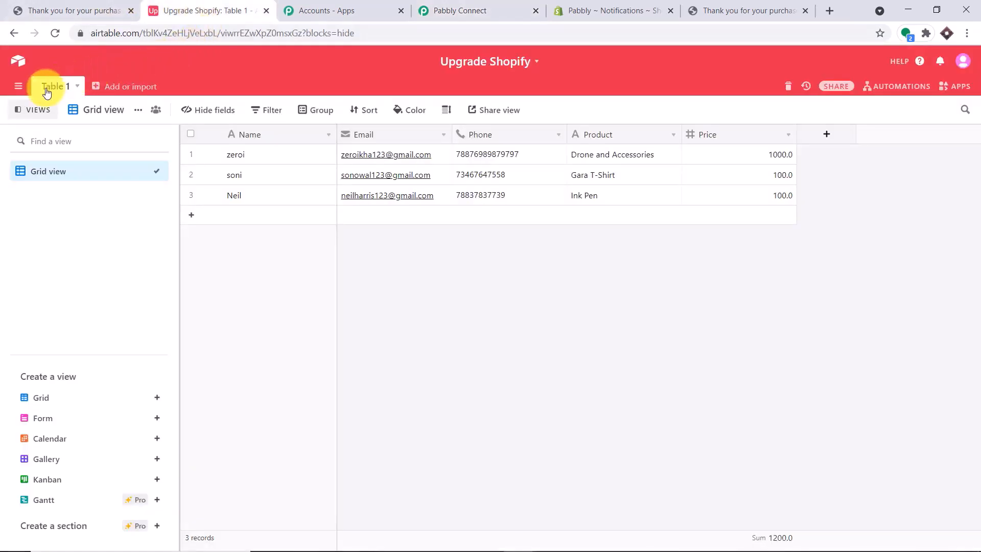
Copy the personal API key from Airtable's Account overview and return to Pabbly Connect
click(19, 64)
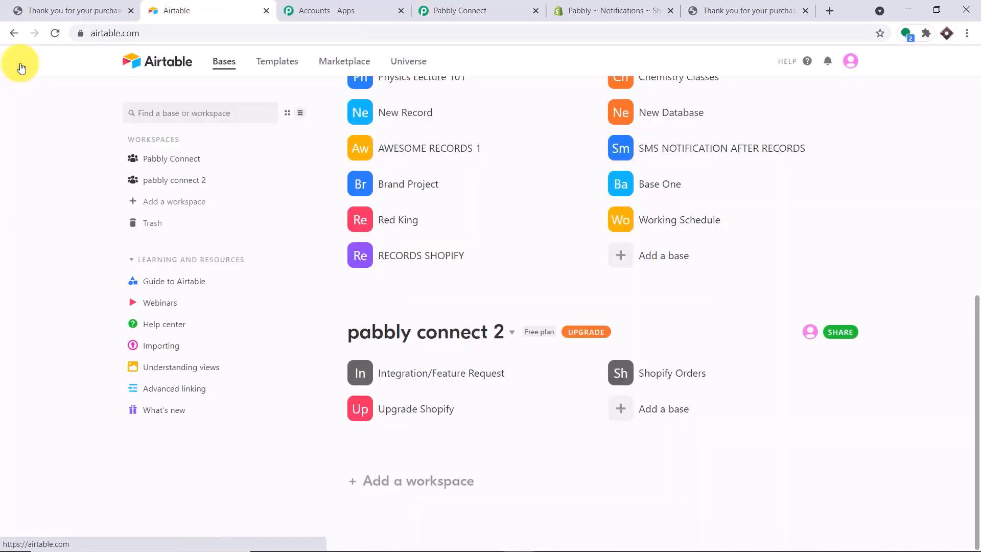
click(849, 62)
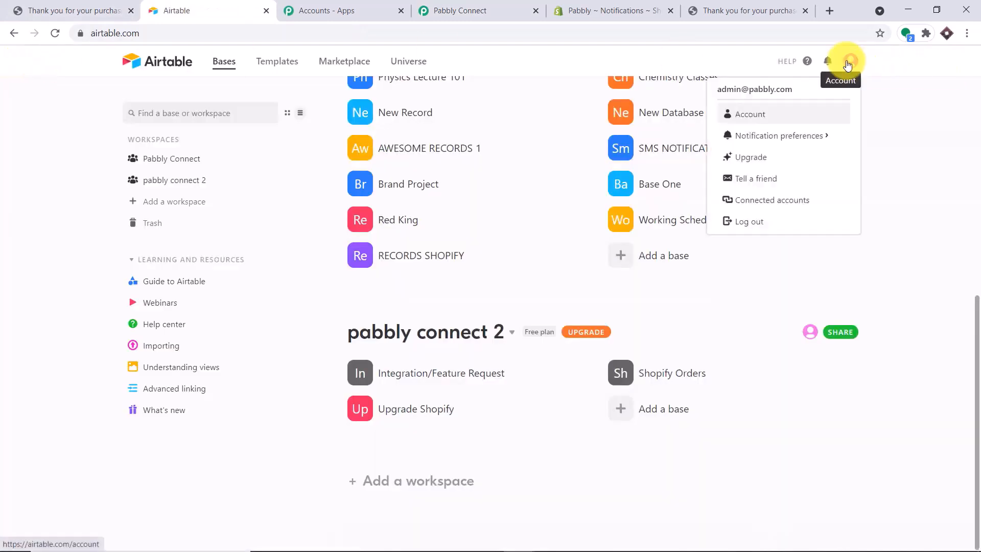
click(762, 123)
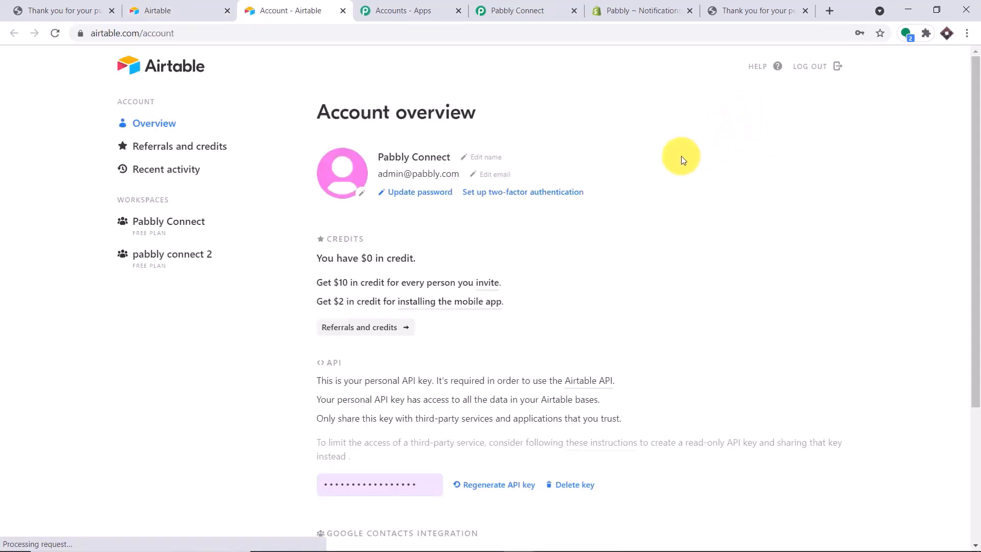
scroll(587, 256, down, 3)
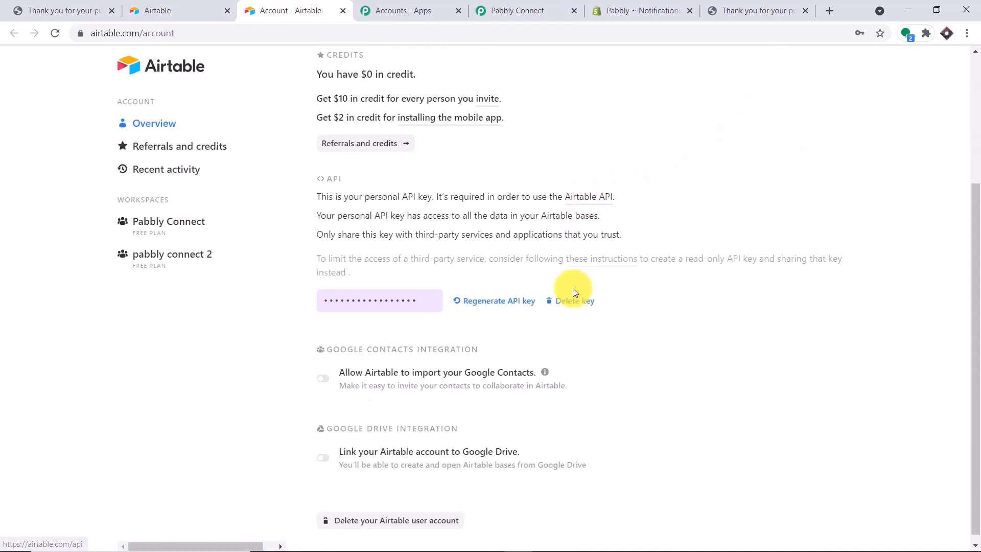
click(394, 294)
right_click(394, 293)
click(401, 300)
click(526, 10)
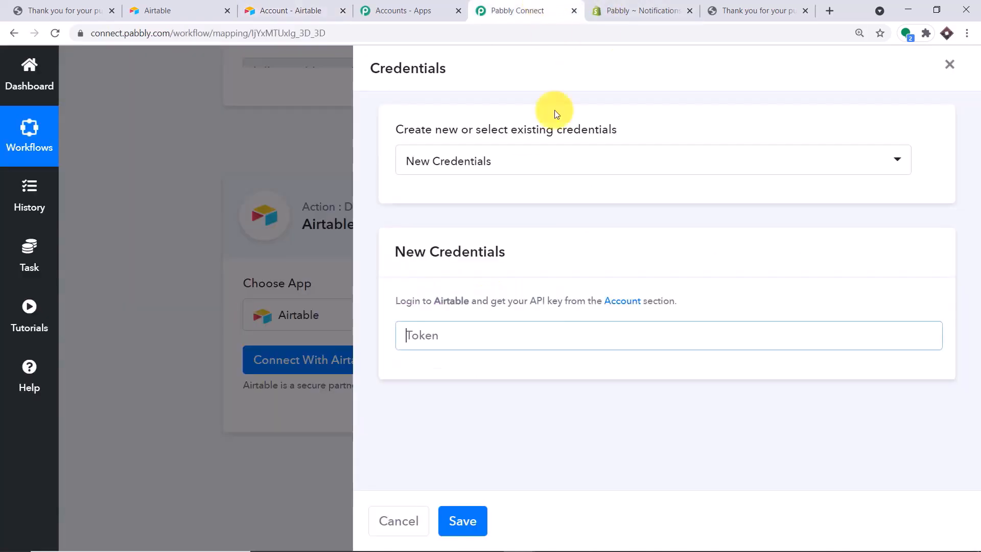
Paste the copied Airtable API key into the Token field and save the connection
click(453, 339)
right_click(469, 340)
click(494, 435)
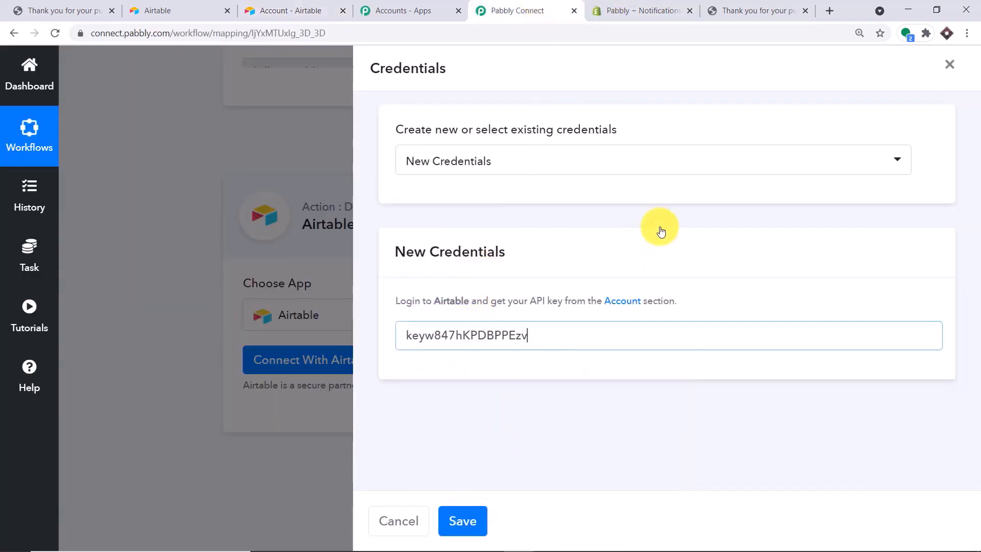
click(464, 520)
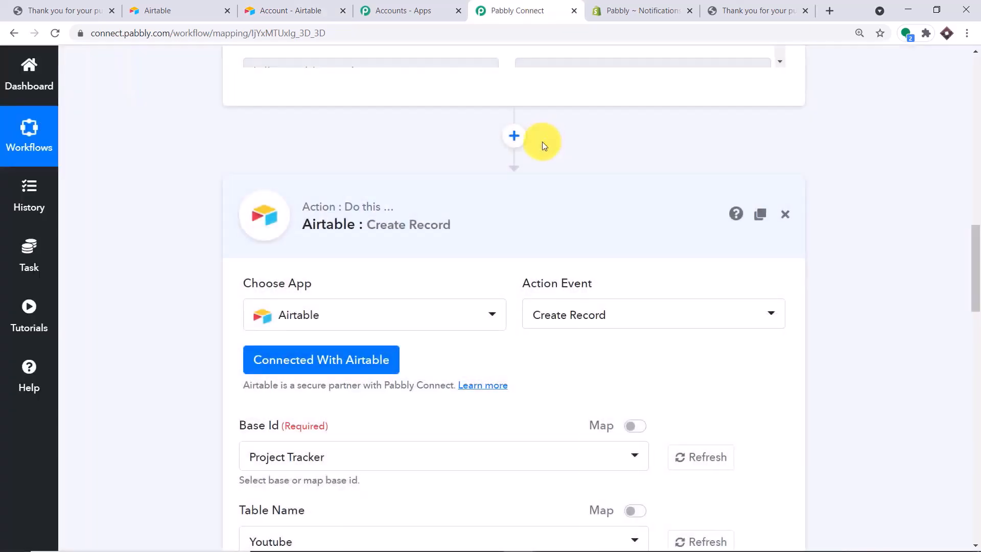
Review the connected step's Project Tracker base and Youtube table fields, then return to Airtable's bases list
scroll(546, 235, down, 12)
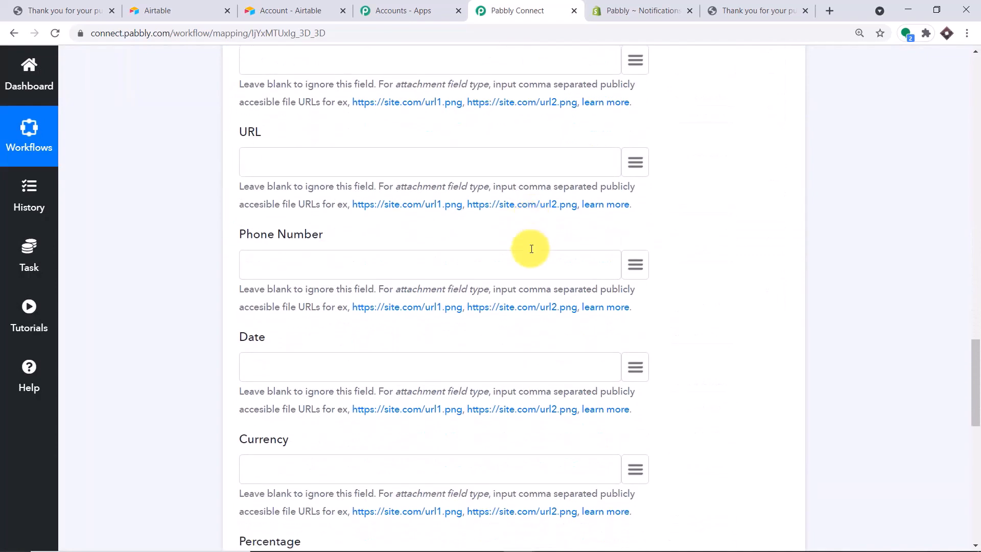
scroll(531, 251, down, 5)
scroll(529, 253, up, 12)
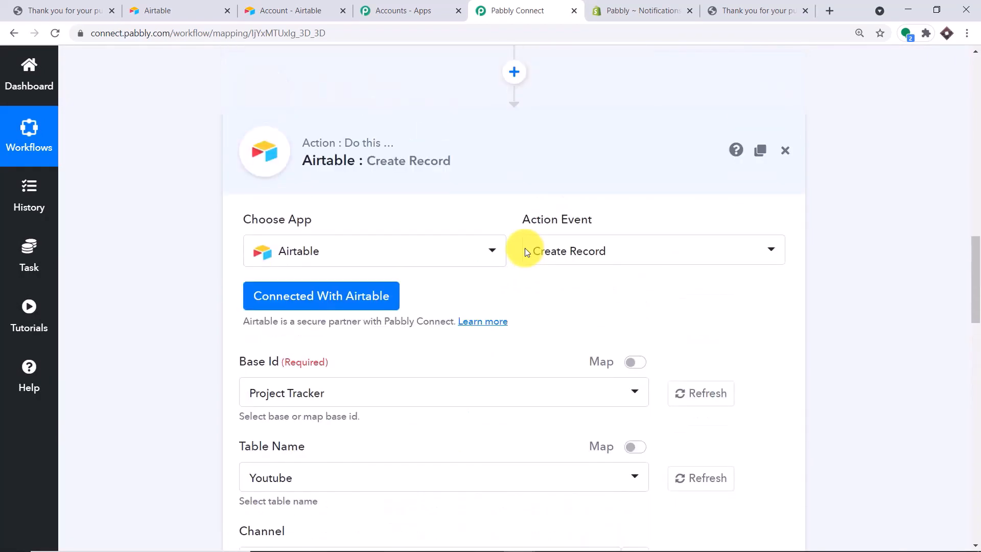
scroll(516, 251, down, 1)
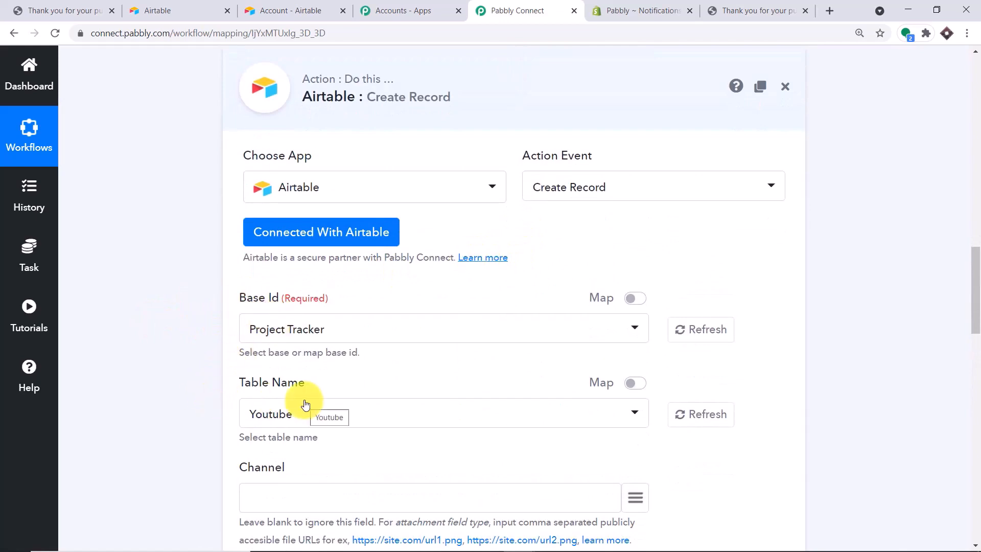
click(153, 10)
scroll(428, 172, up, 2)
scroll(425, 169, up, 6)
Create a new empty Airtable base from scratch
scroll(504, 314, down, 5)
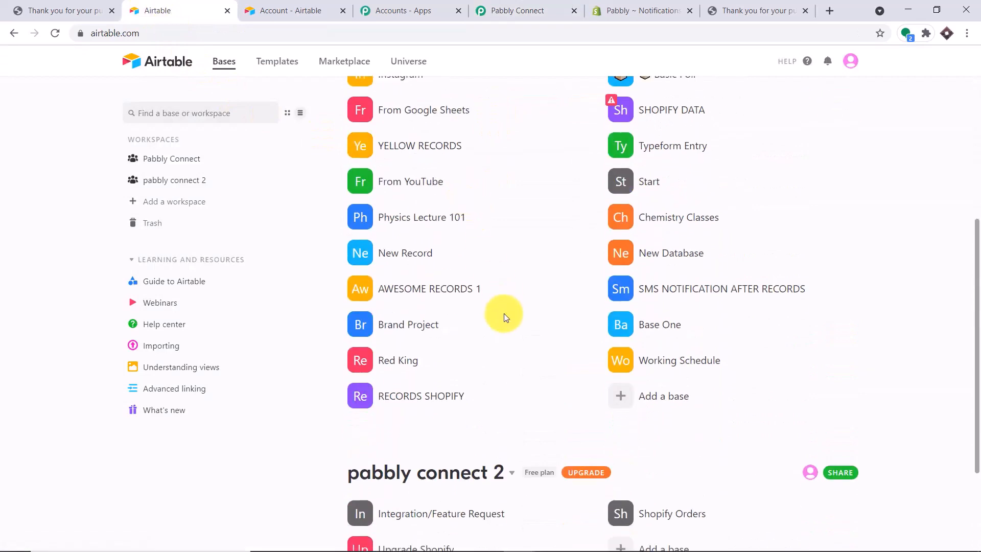
scroll(503, 314, down, 3)
scroll(603, 295, down, 1)
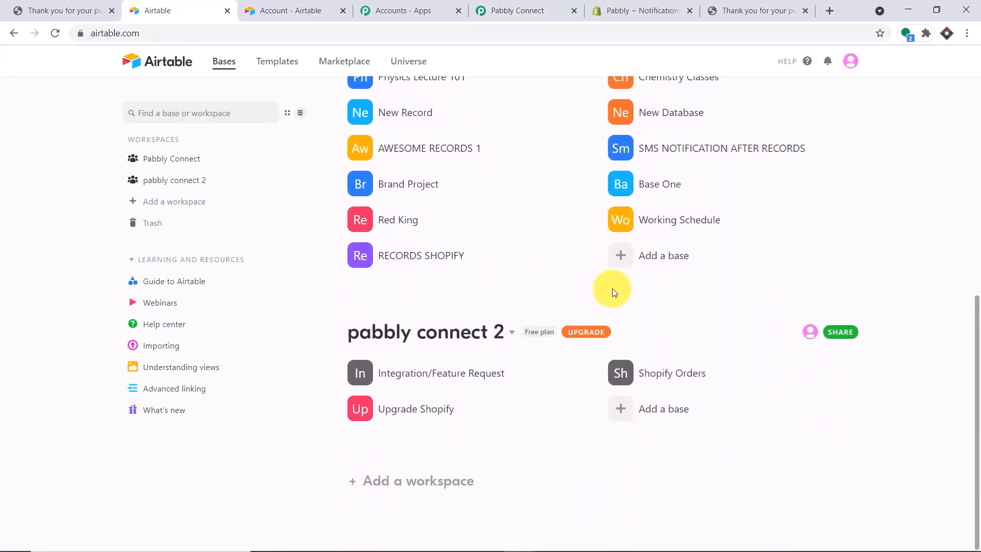
click(651, 413)
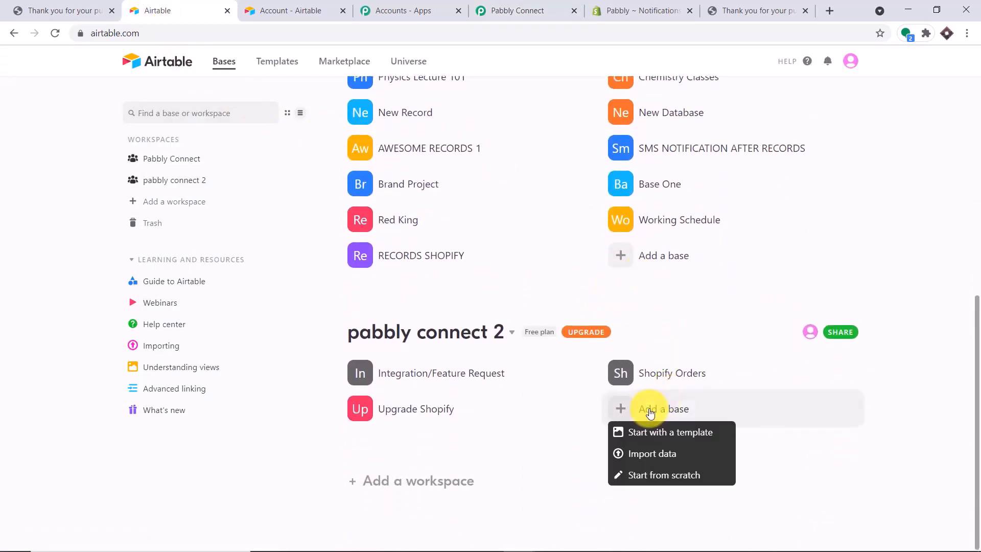
click(651, 475)
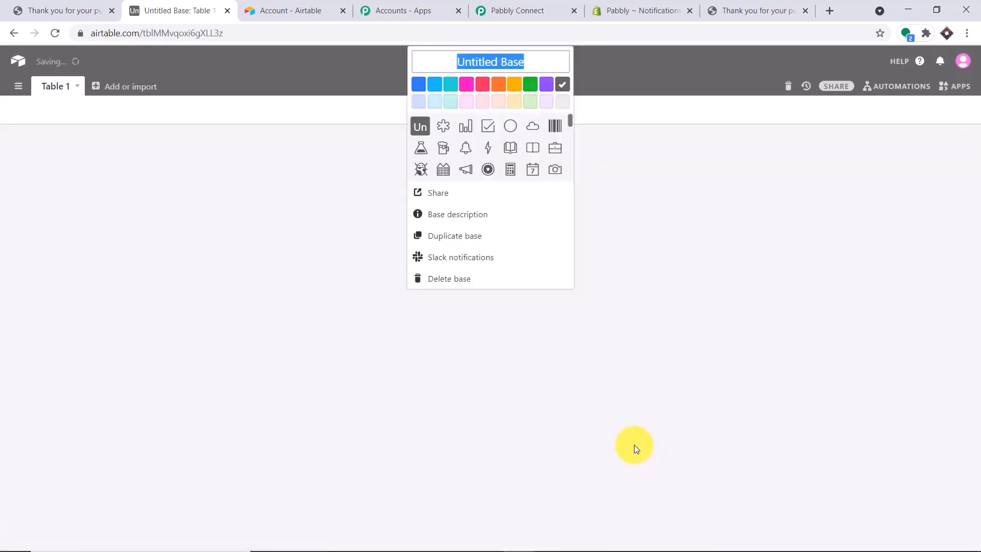
Check Pabbly Connect's base list, leaving Project Tracker selected, then return to the new untitled base
click(511, 9)
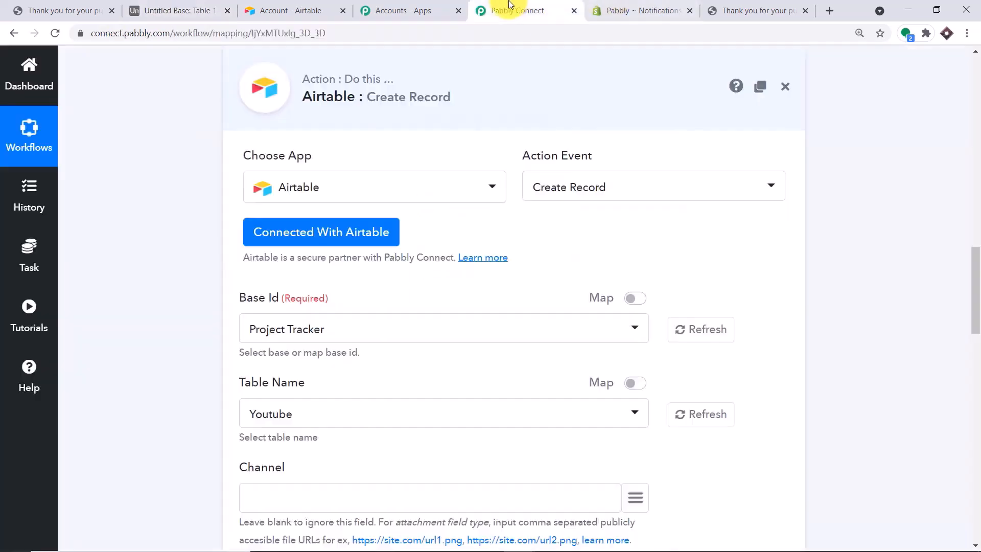
click(444, 328)
scroll(361, 136, down, 15)
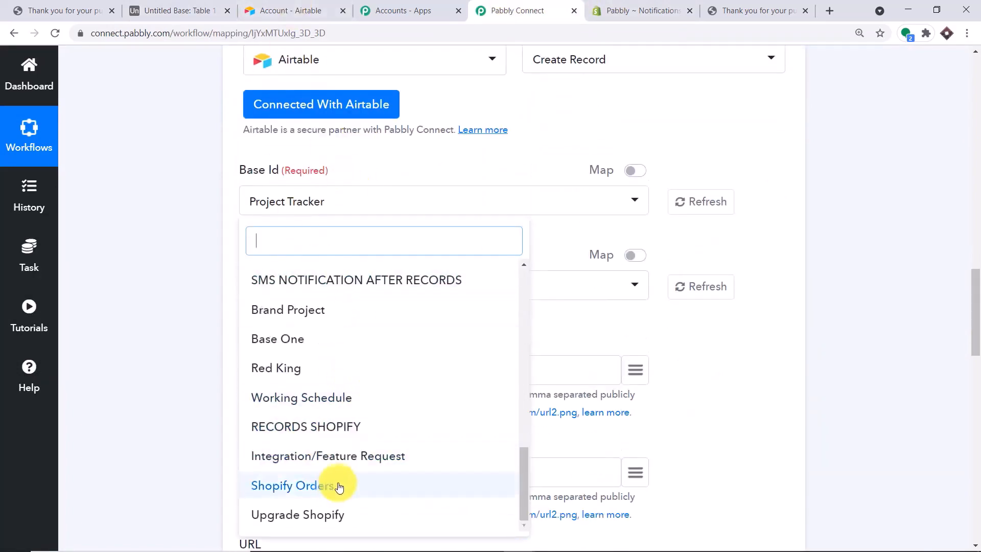
click(562, 122)
click(266, 10)
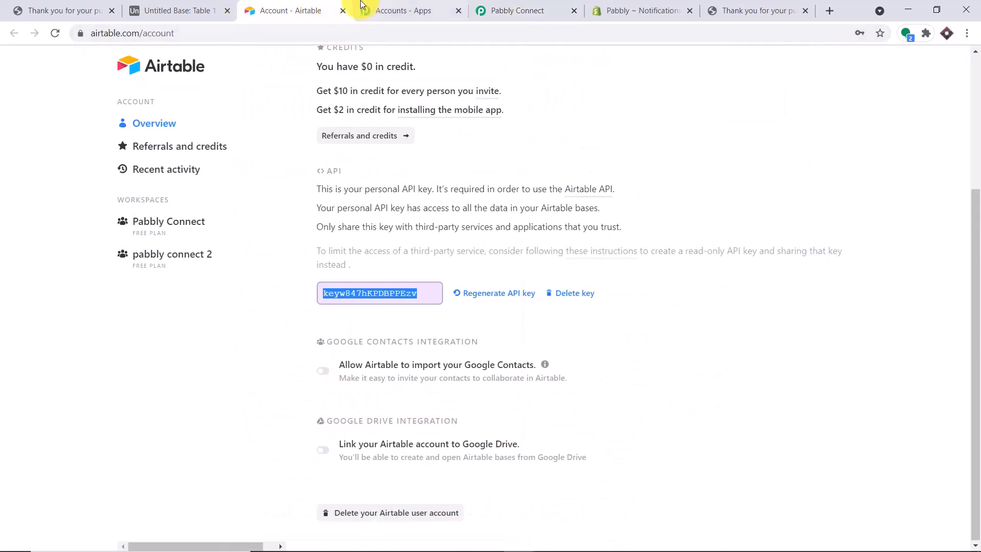
click(171, 10)
click(83, 5)
click(198, 11)
Rename the new base to 'Shopify New Datbase'
click(520, 63)
click(520, 65)
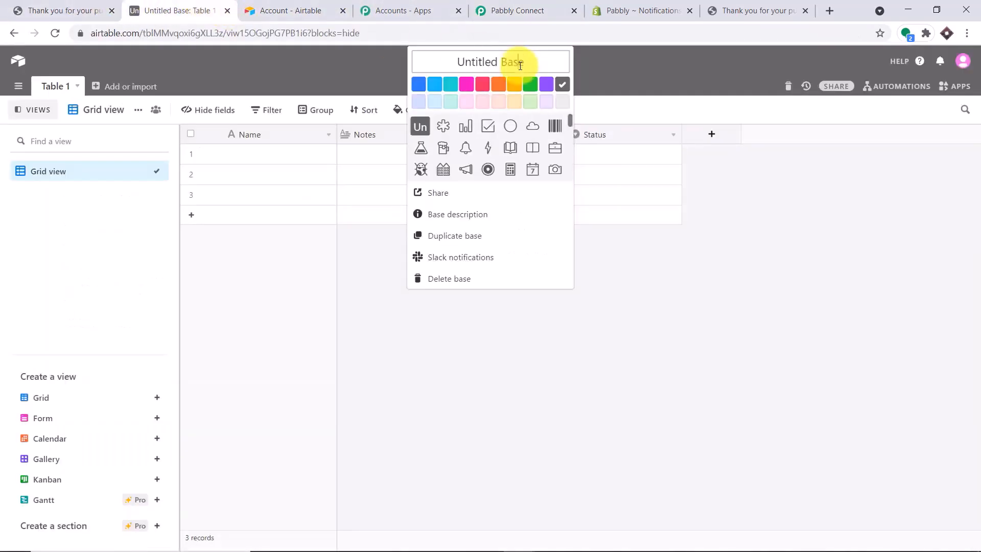
key(BackSpace)
text(Shopify New Datbase)
click(681, 113)
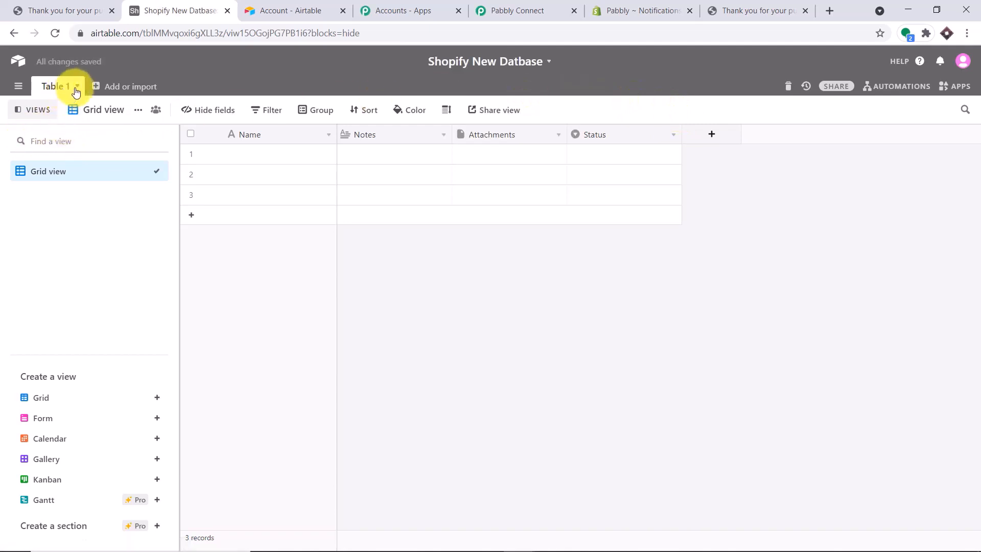
Rename the Table 1 table to 'Database One'
double_click(60, 85)
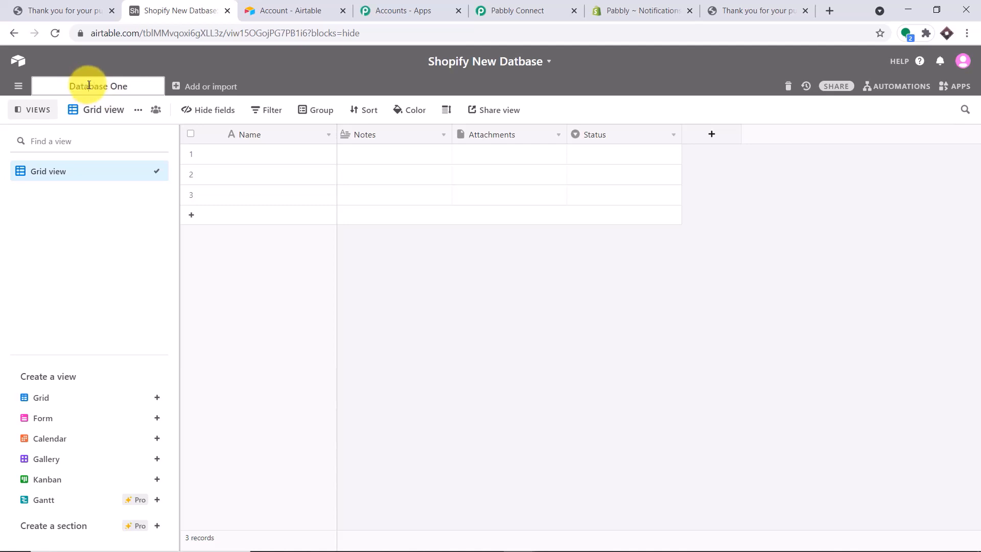
click(516, 309)
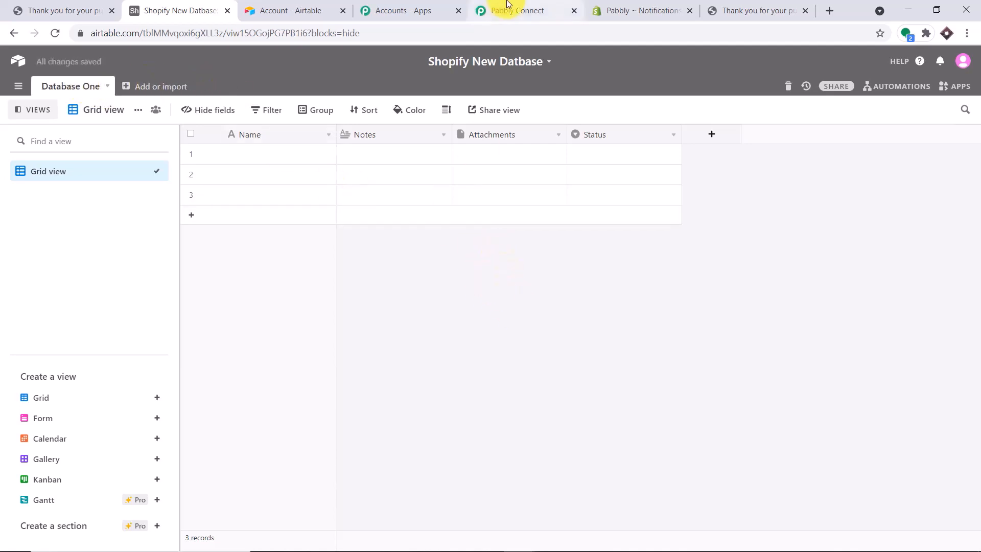
click(508, 5)
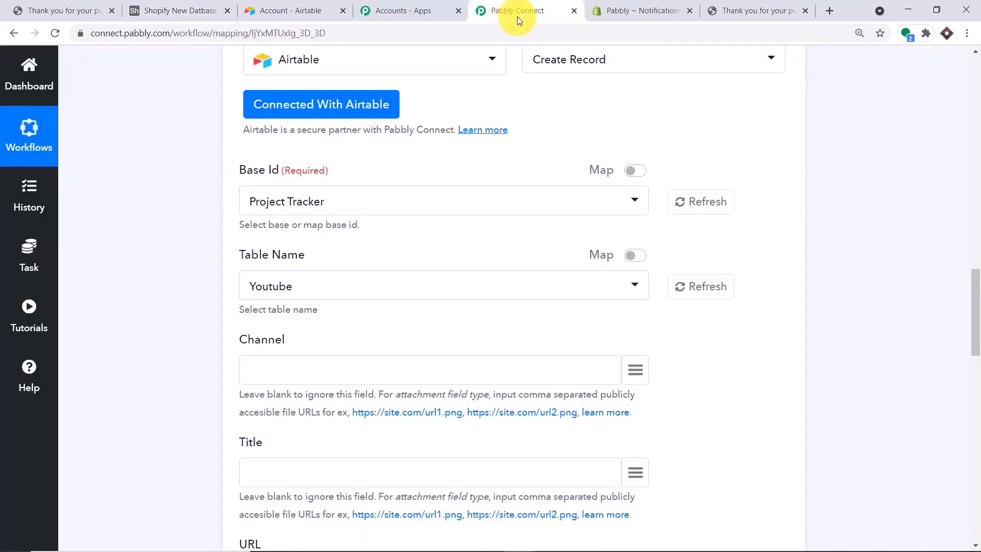
Refresh the Base Id list and select the Shopify New Datbase base
click(708, 203)
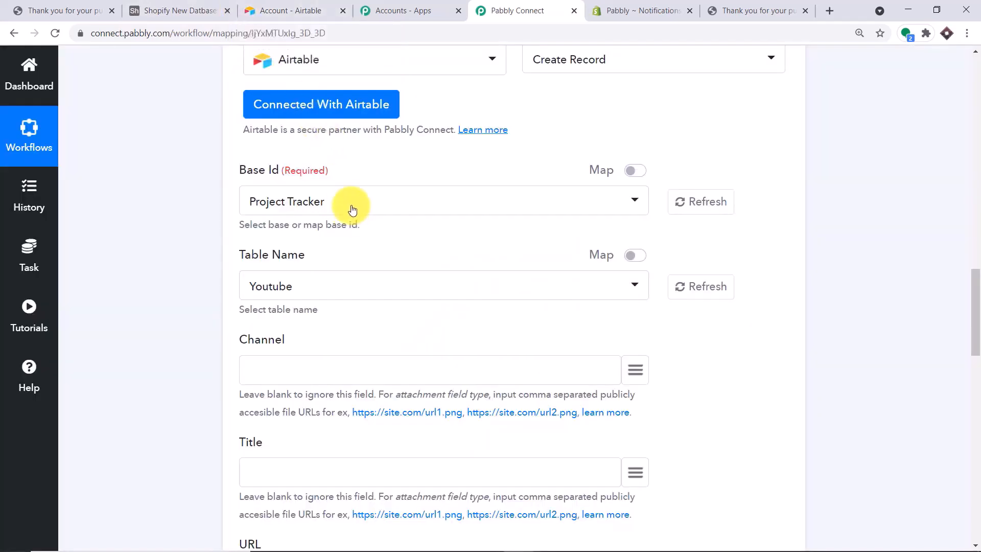
click(352, 205)
scroll(358, 286, down, 8)
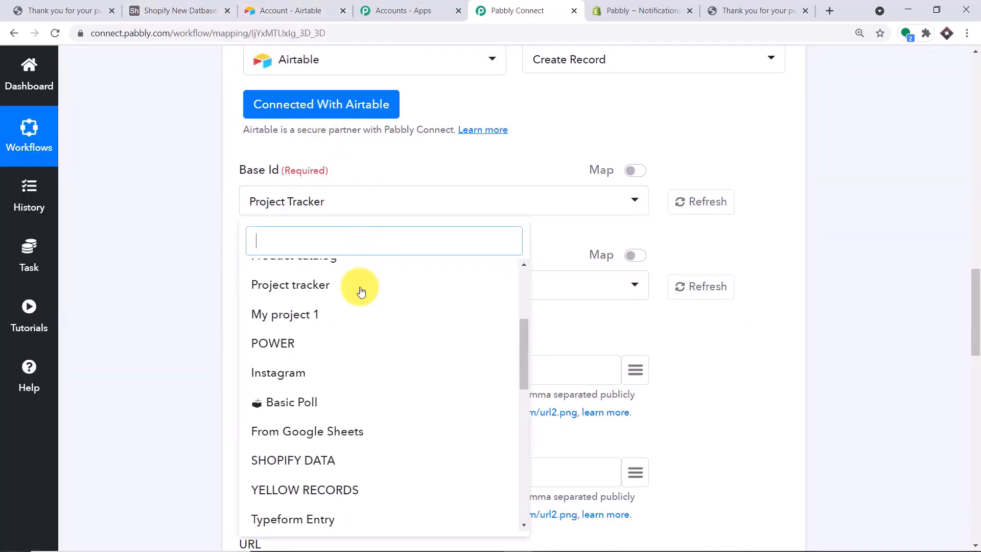
scroll(360, 306, down, 5)
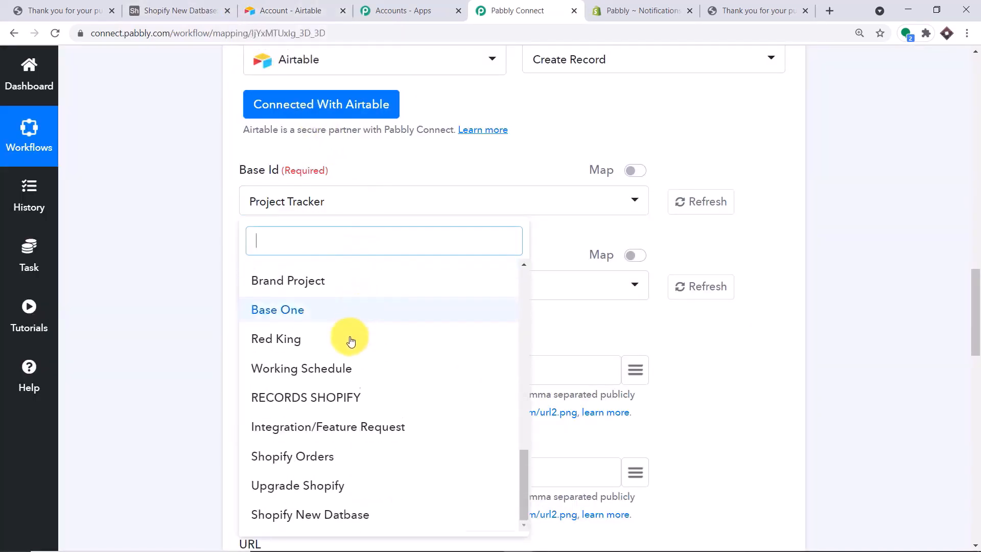
click(313, 516)
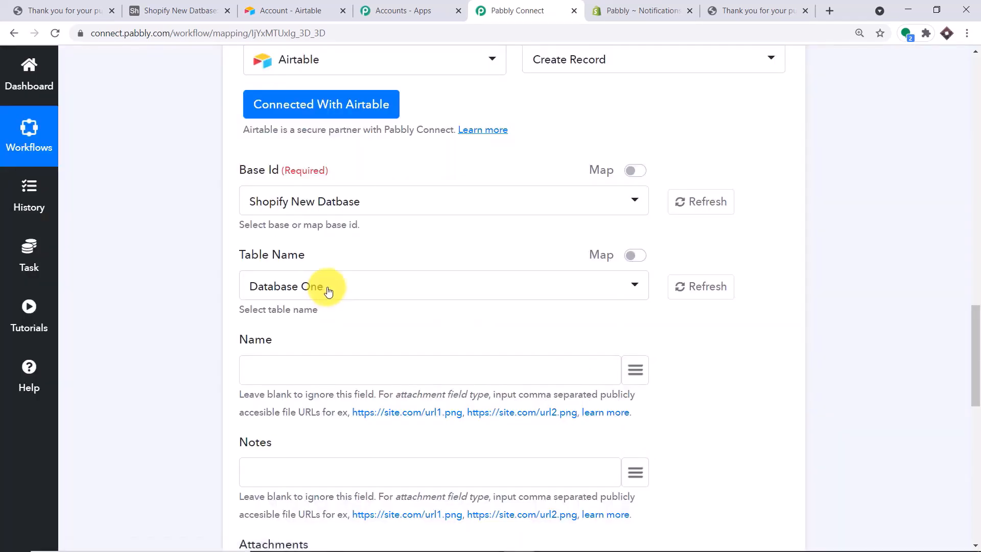
Compare the Database One Name, Notes, Attachments and Status fields with the Airtable table's columns
scroll(327, 286, down, 1)
scroll(312, 271, down, 2)
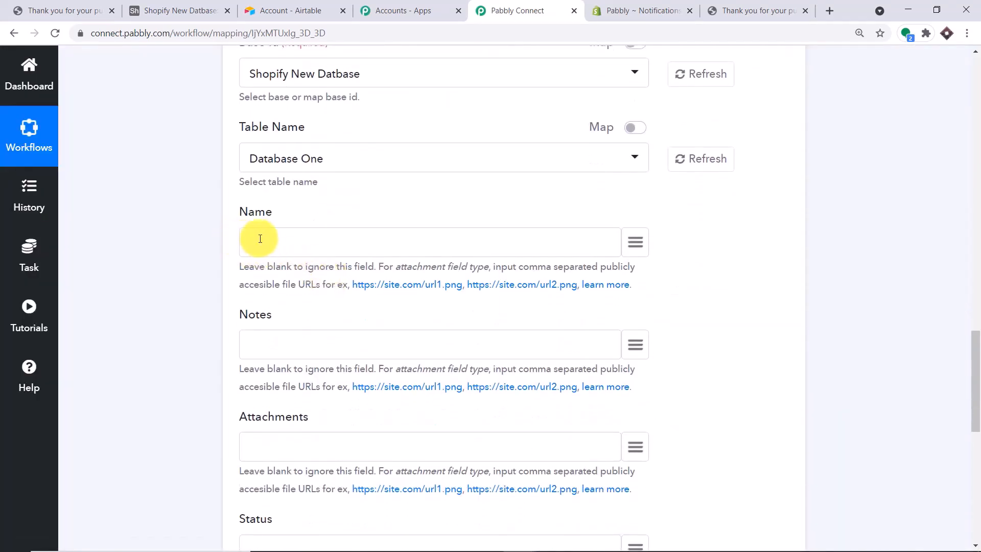
scroll(271, 239, down, 1)
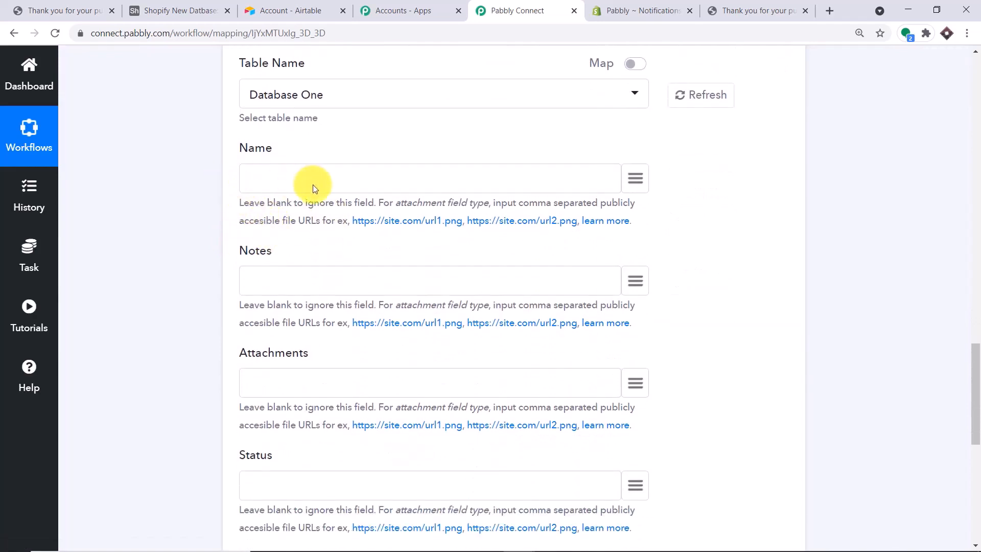
click(161, 4)
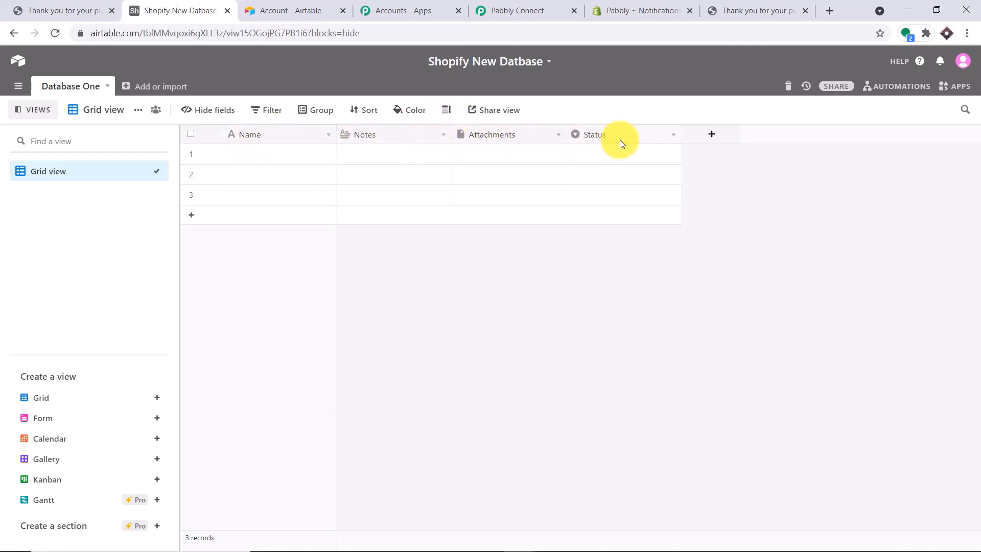
click(513, 10)
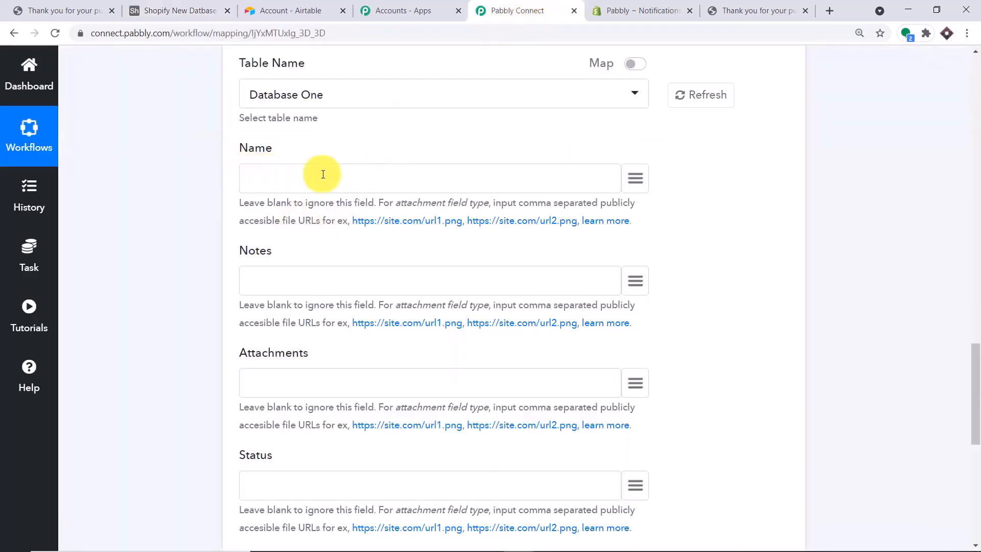
scroll(254, 251, down, 3)
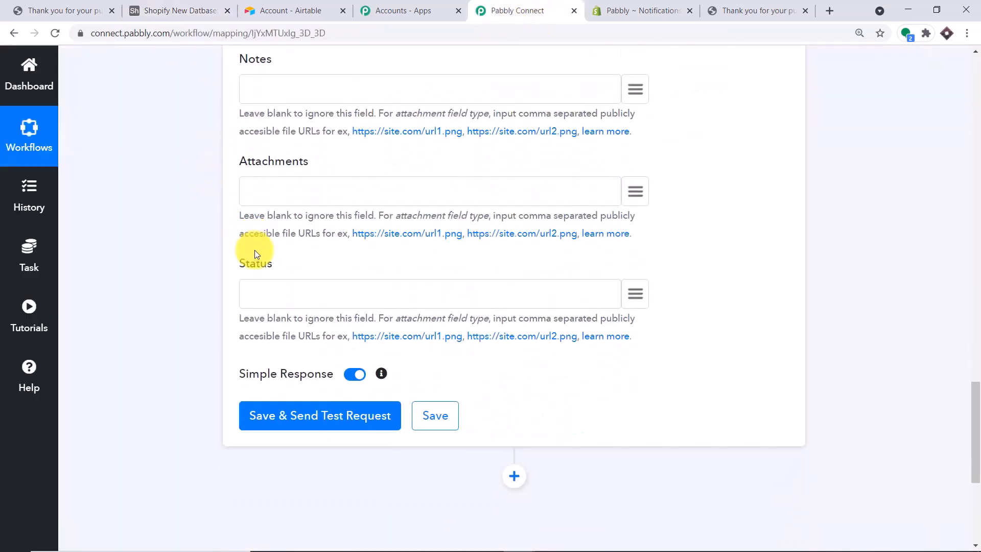
scroll(281, 292, up, 5)
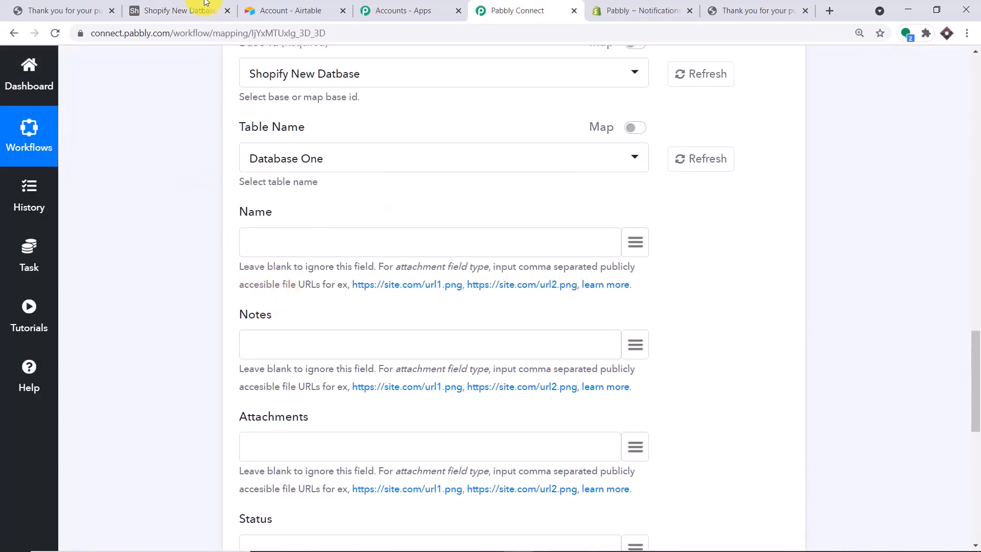
In the Shopify New Datbase base, check the Name field's settings, leaving it unchanged
click(179, 10)
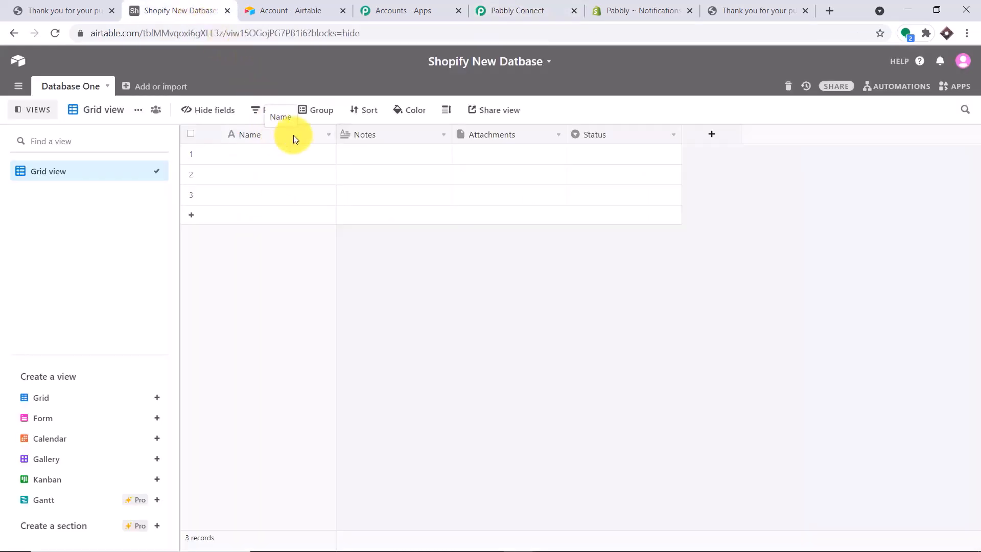
click(327, 136)
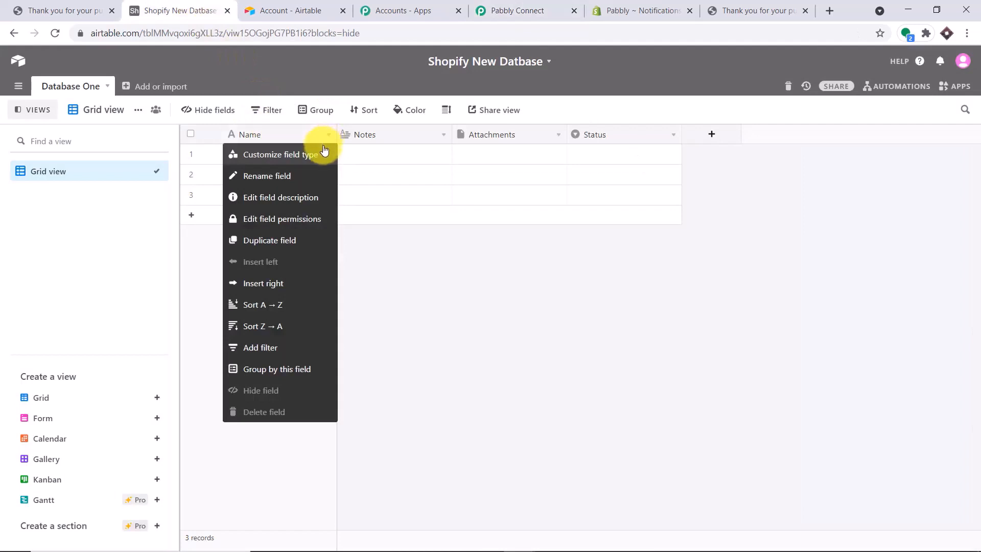
click(294, 167)
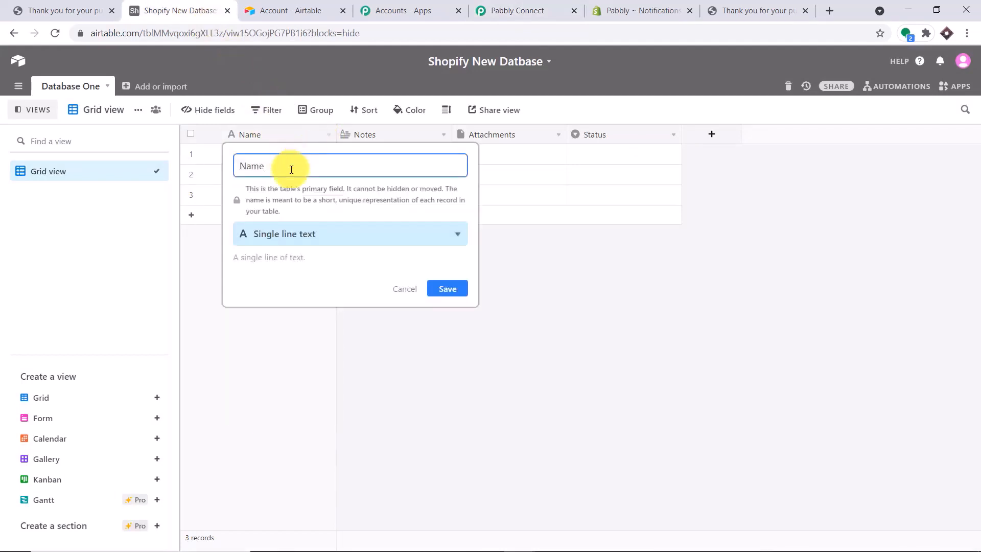
click(583, 296)
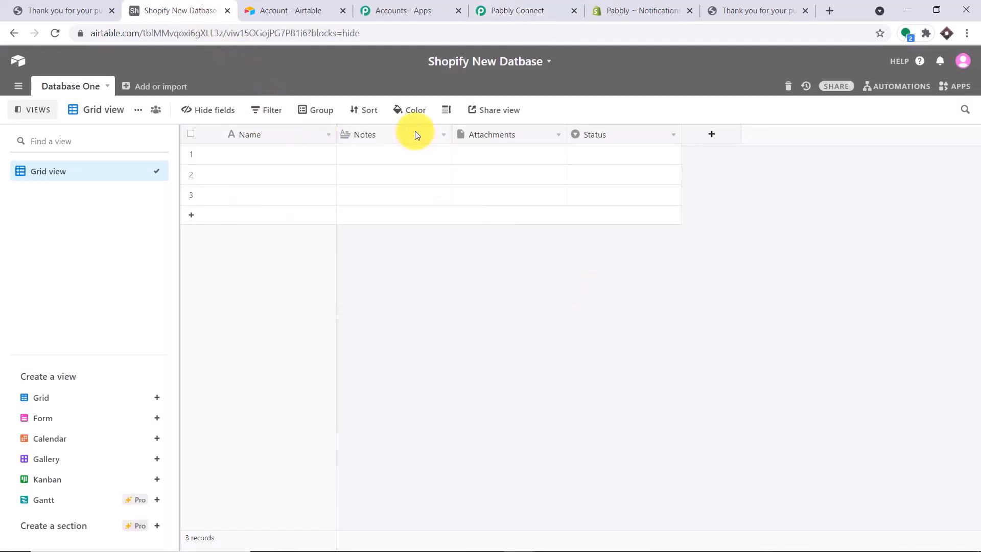
Turn the Notes column into an Email field of Email type
click(367, 136)
click(443, 136)
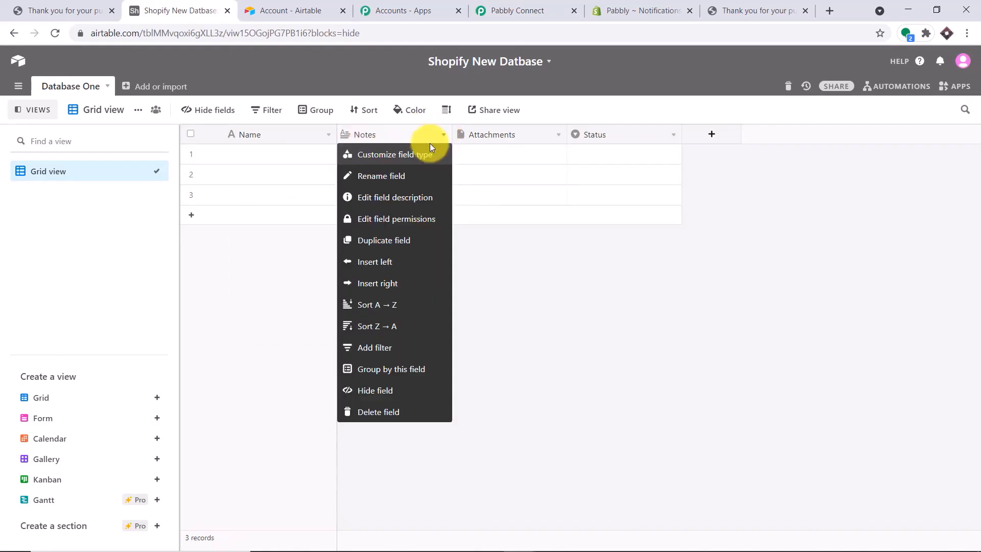
click(406, 156)
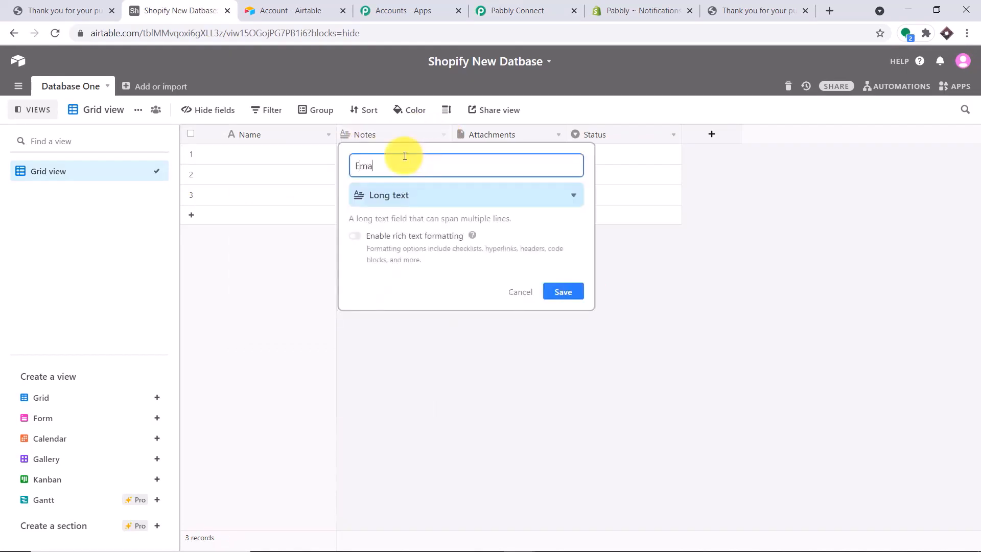
click(444, 197)
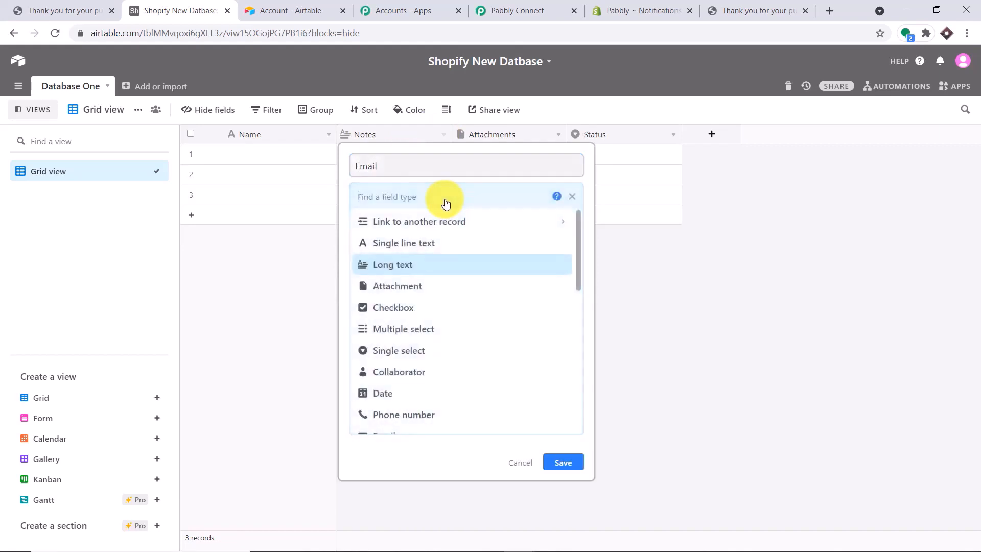
scroll(440, 294, down, 1)
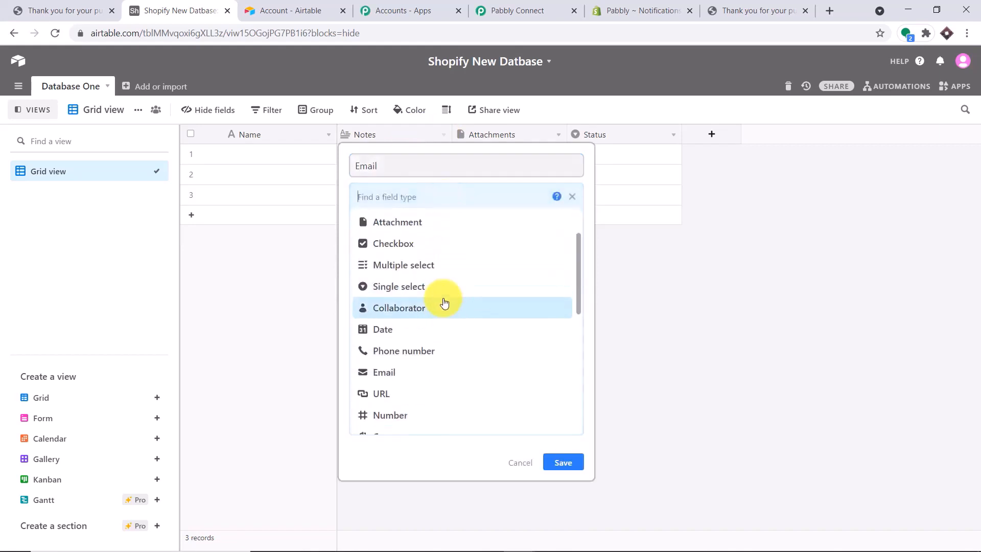
click(395, 375)
click(563, 249)
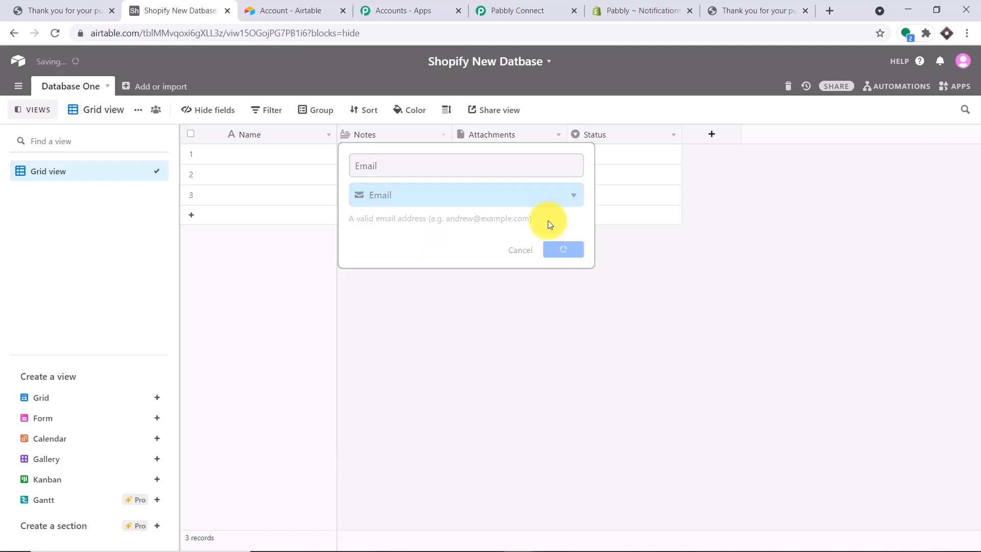
Turn the Attachments column into a Phone field of Phone number type
click(523, 135)
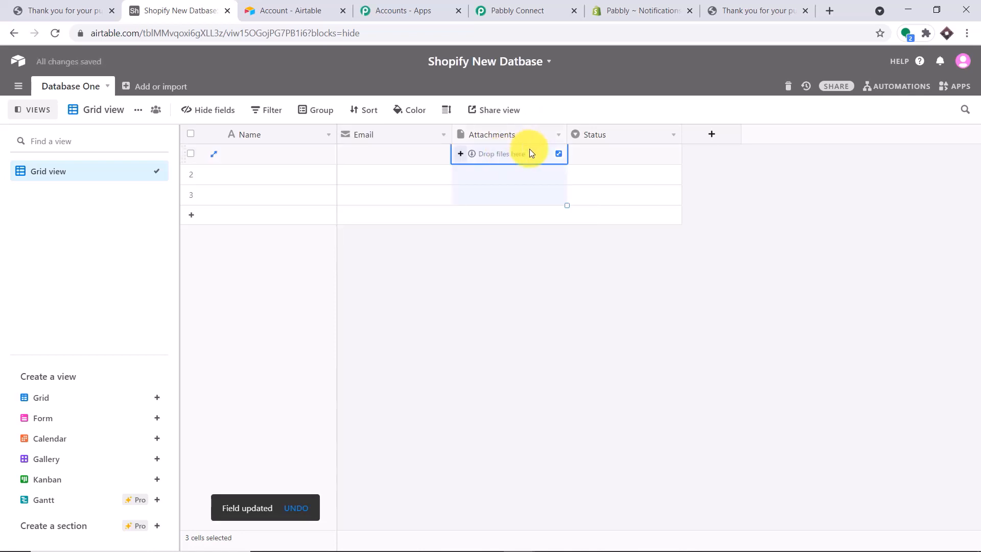
double_click(544, 134)
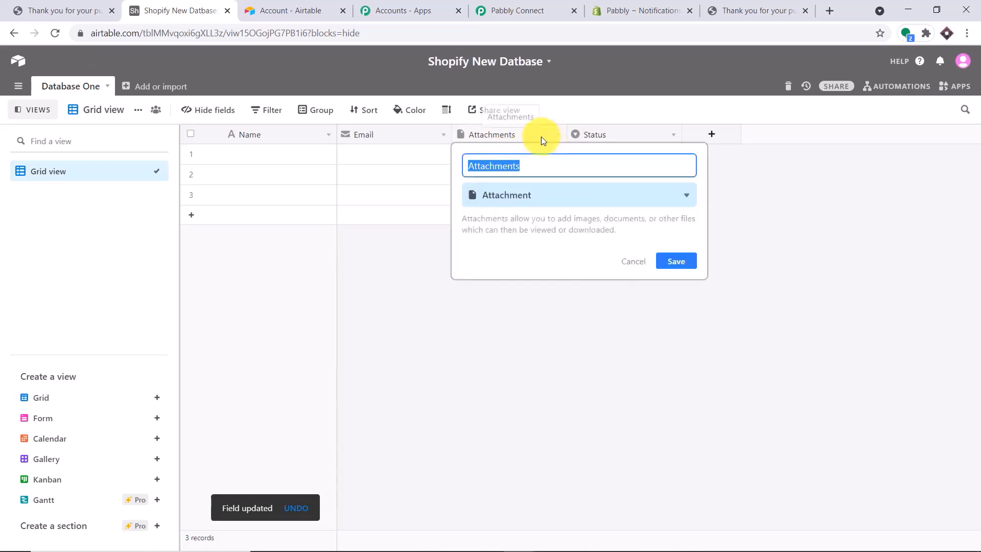
key(BackSpace)
text(P)
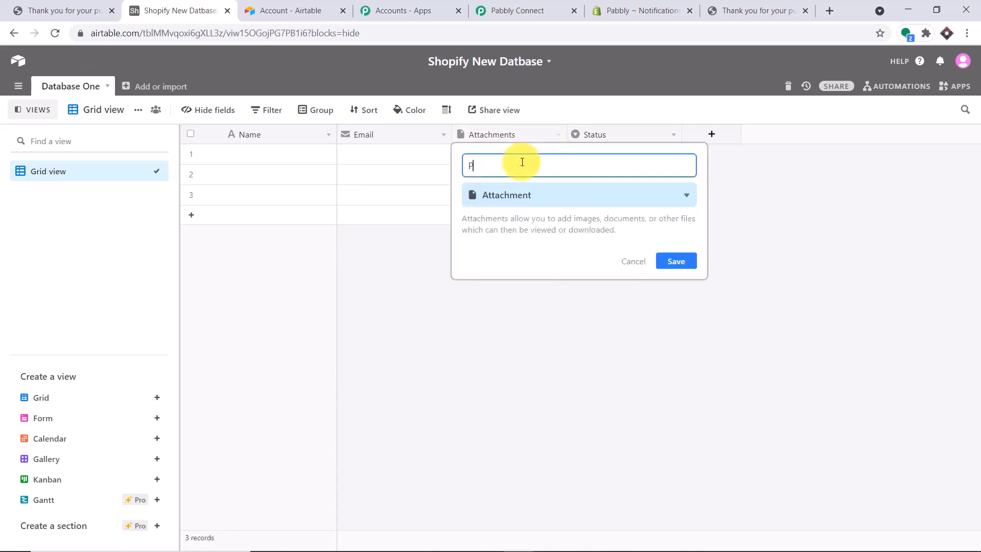
click(536, 200)
scroll(526, 348, down, 1)
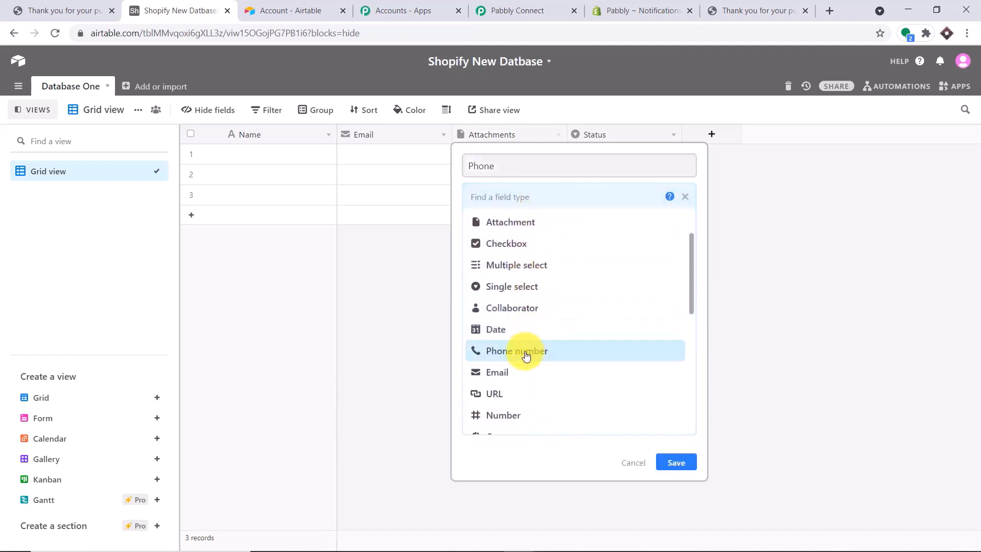
click(526, 356)
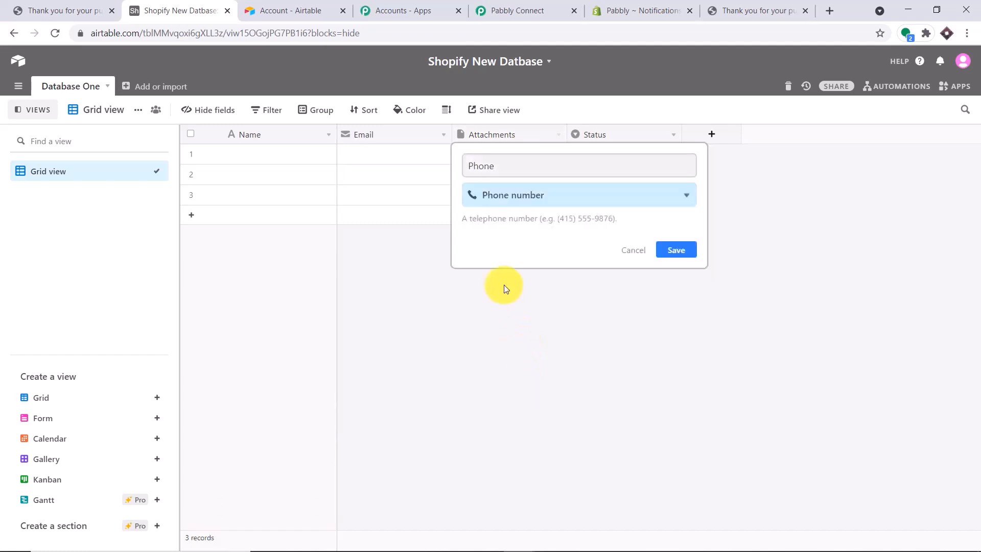
click(677, 251)
Turn the Status column into a Product field of single line text type
click(644, 139)
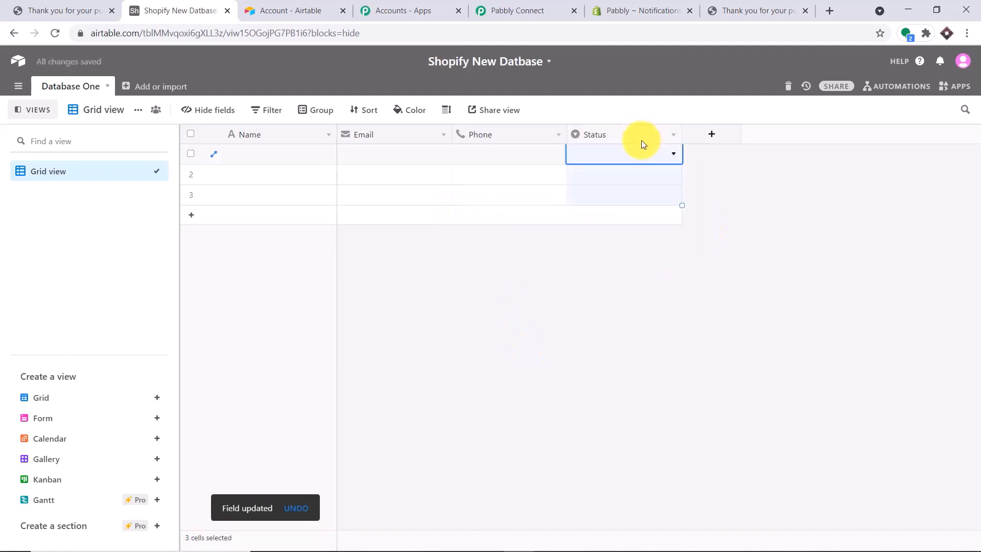
double_click(665, 133)
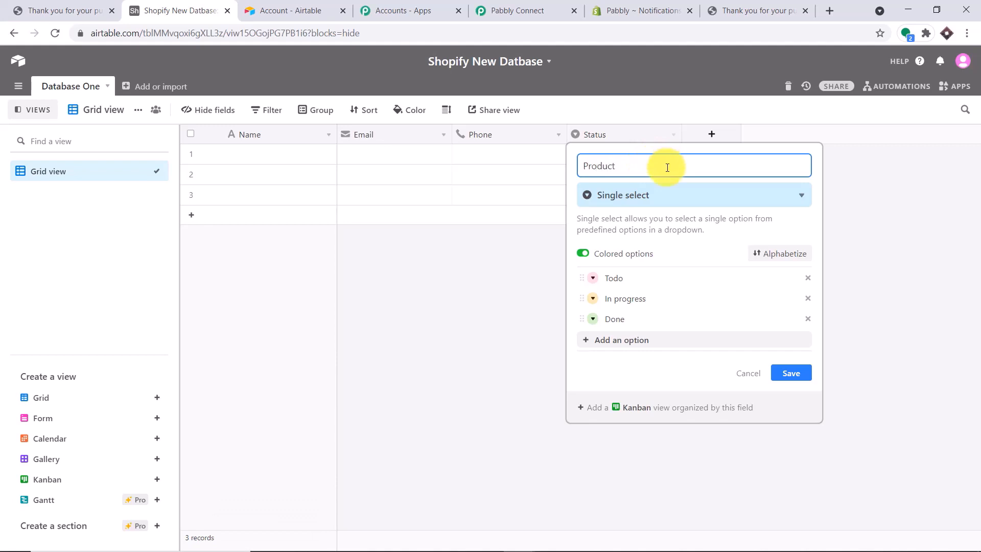
click(671, 198)
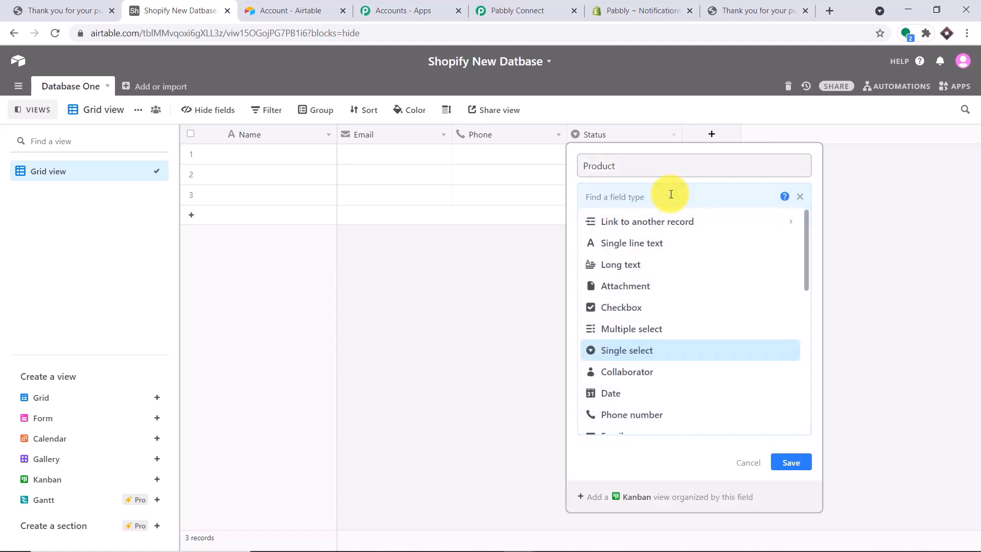
click(657, 243)
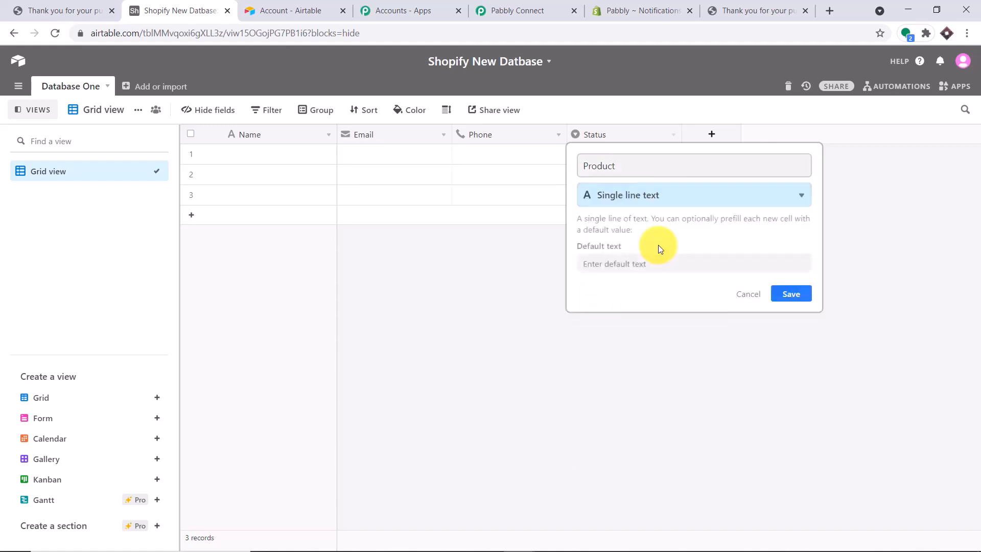
click(793, 295)
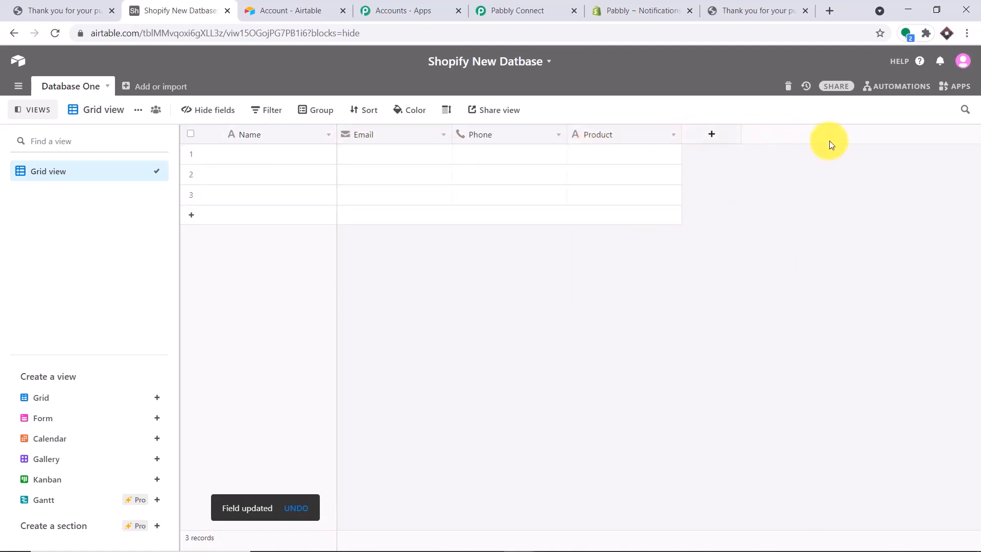
Back in the Pabbly workflow, refresh the Airtable Base Id to load the table's fields
click(536, 7)
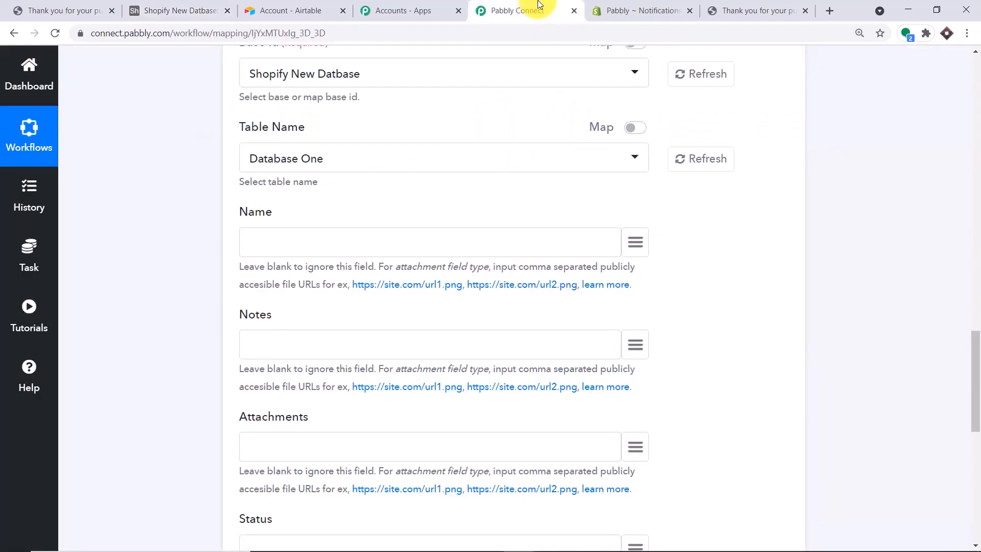
scroll(639, 154, up, 2)
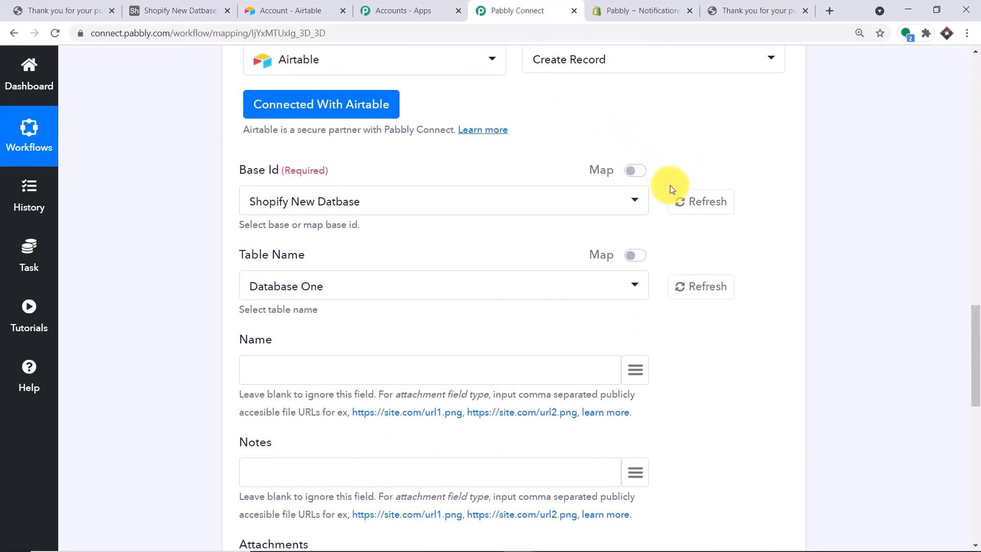
click(700, 210)
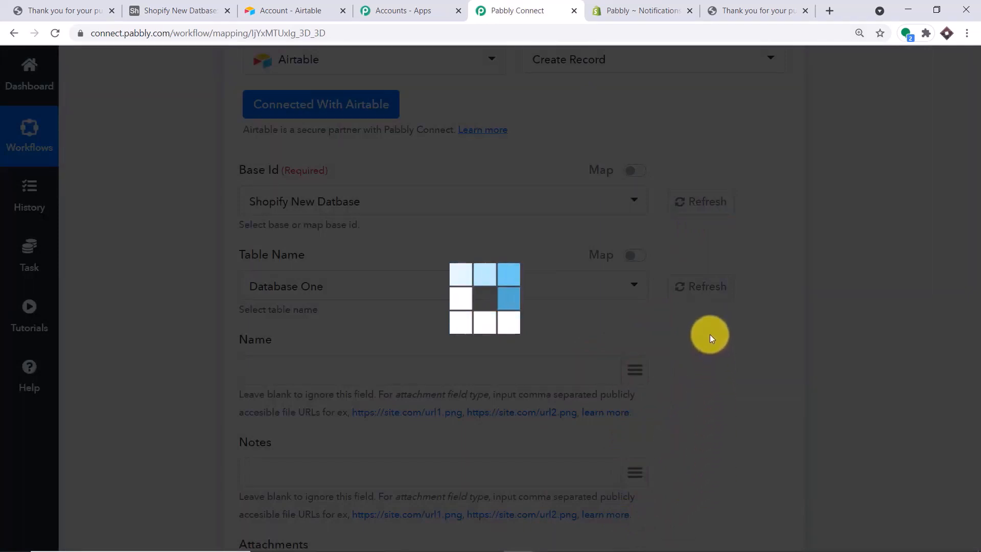
scroll(655, 294, down, 1)
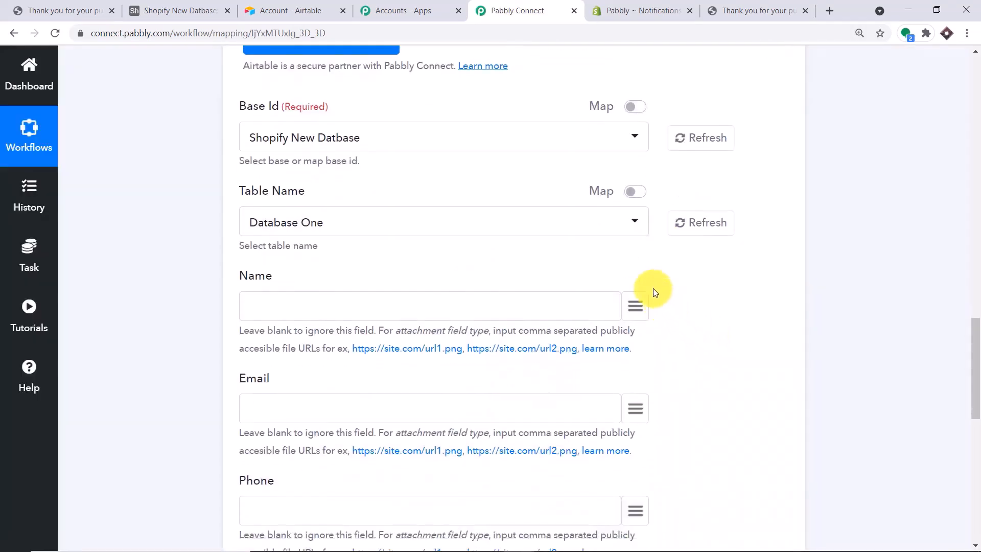
scroll(659, 276, down, 1)
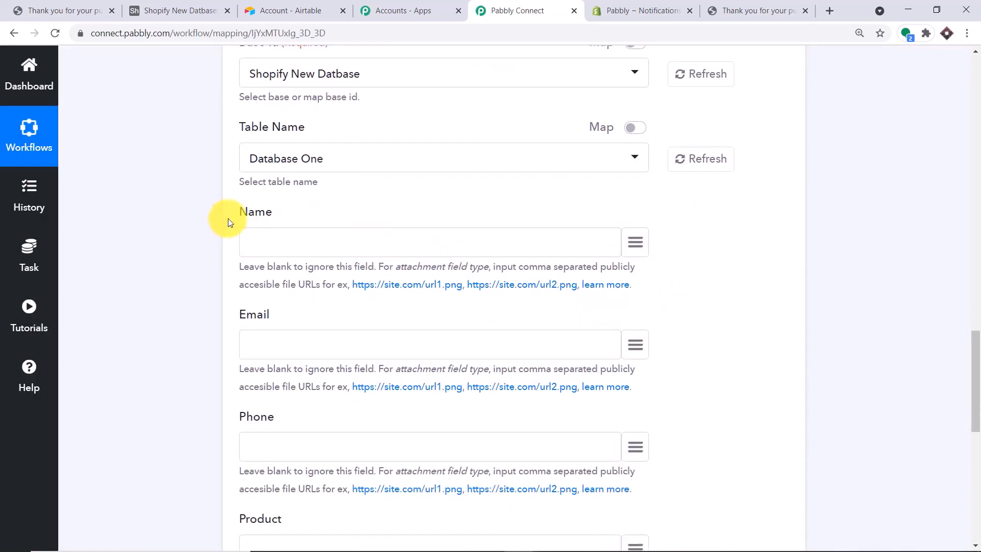
scroll(226, 160, down, 1)
scroll(230, 291, down, 1)
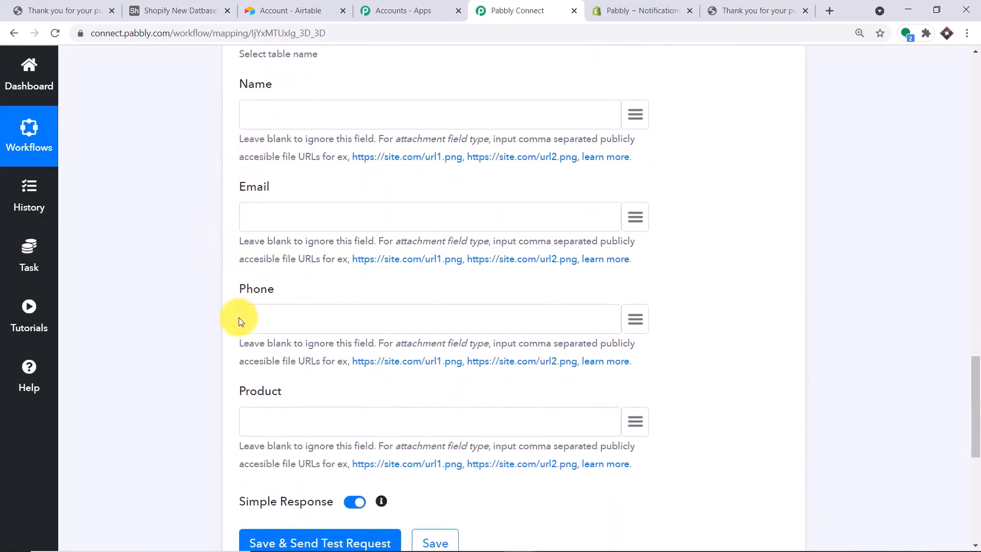
scroll(307, 409, up, 2)
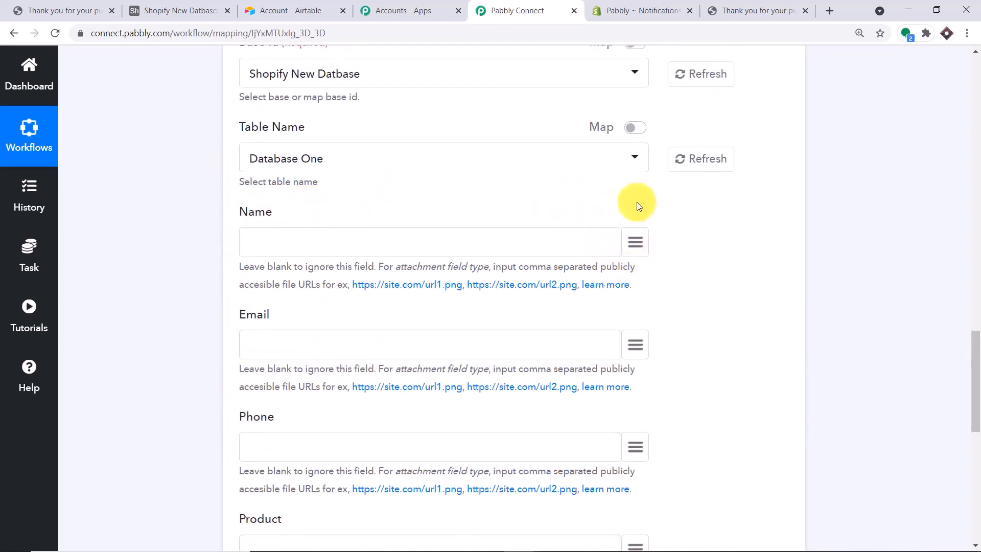
Map the Airtable Name field to the Shopify order's billing name
click(634, 239)
click(389, 325)
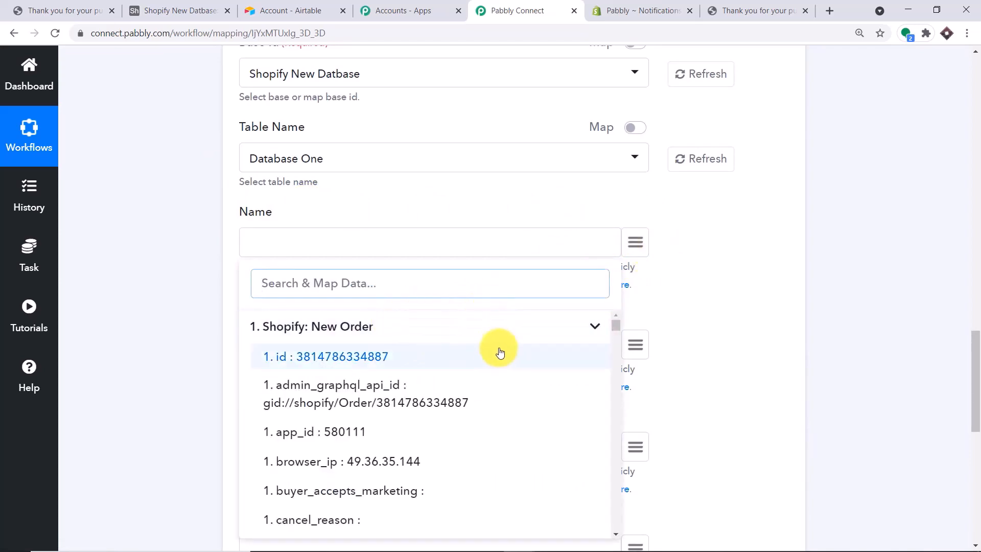
scroll(499, 350, down, 1)
scroll(498, 354, down, 1)
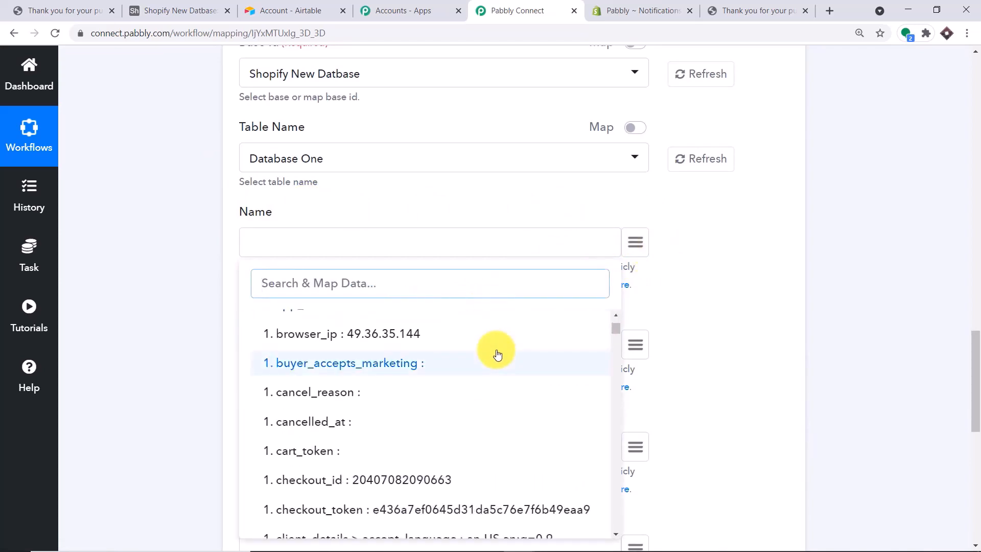
text(will)
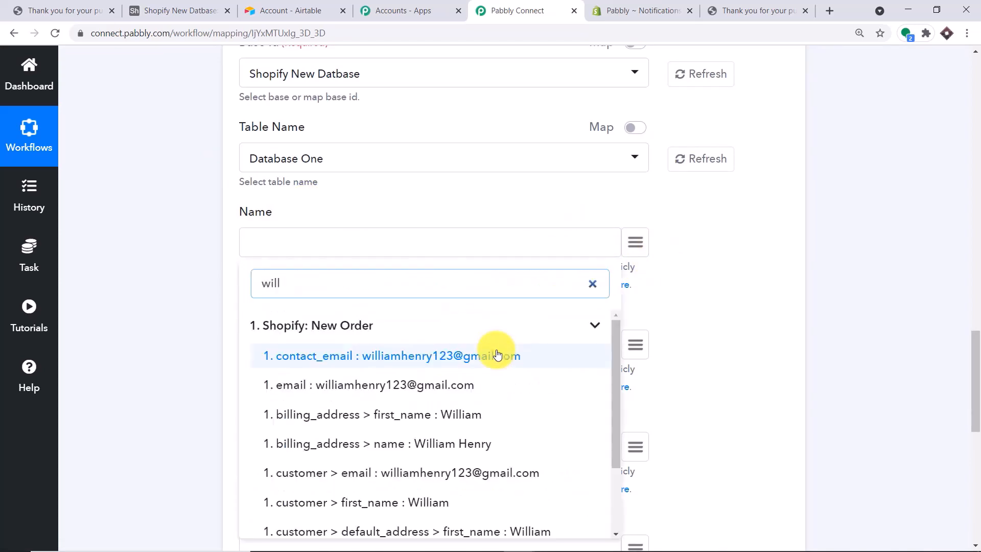
scroll(499, 353, up, 1)
click(466, 509)
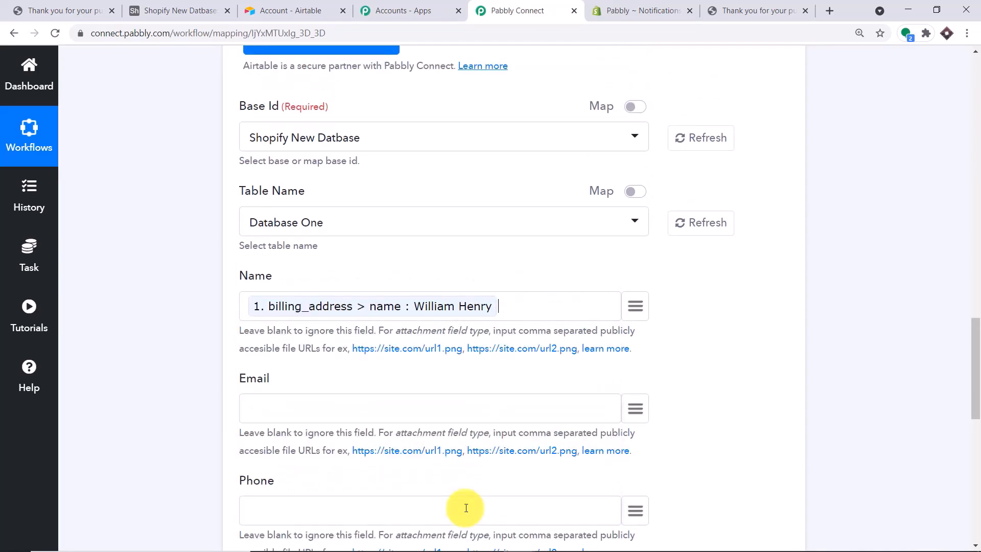
scroll(530, 373, down, 3)
Map the Email field to the Shopify order's email
click(635, 216)
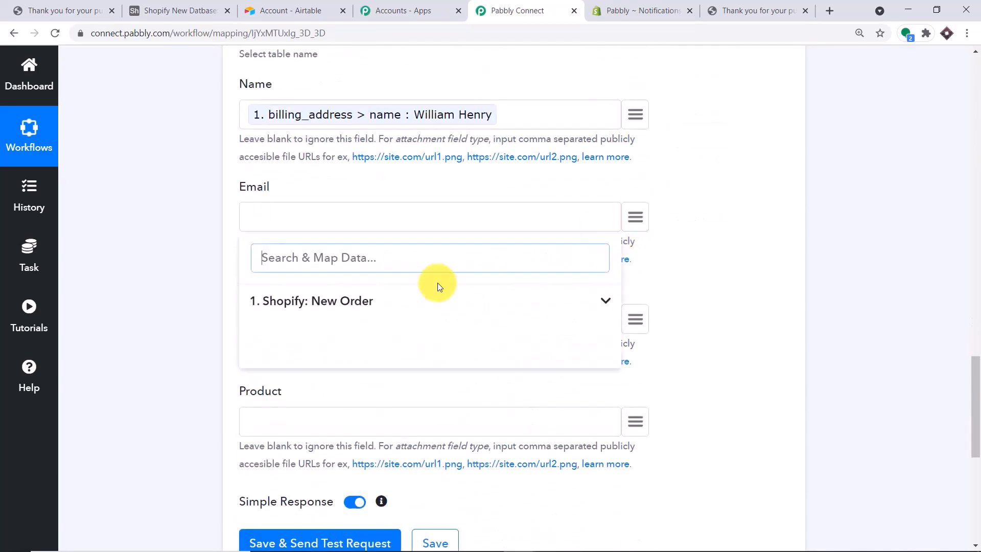
click(394, 301)
text(email)
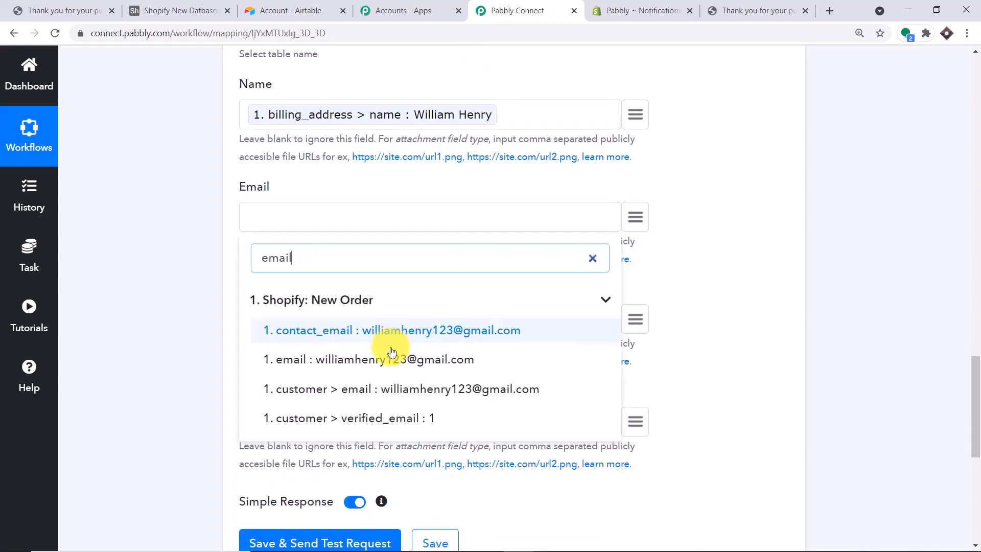
click(391, 348)
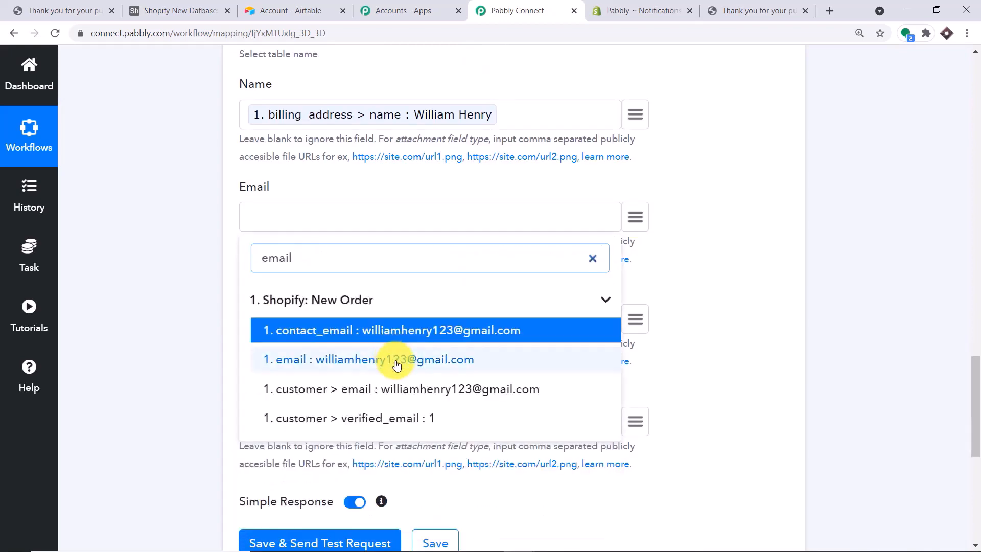
click(397, 363)
scroll(409, 353, down, 3)
Map the Phone field to the order's billing phone
click(637, 191)
click(293, 288)
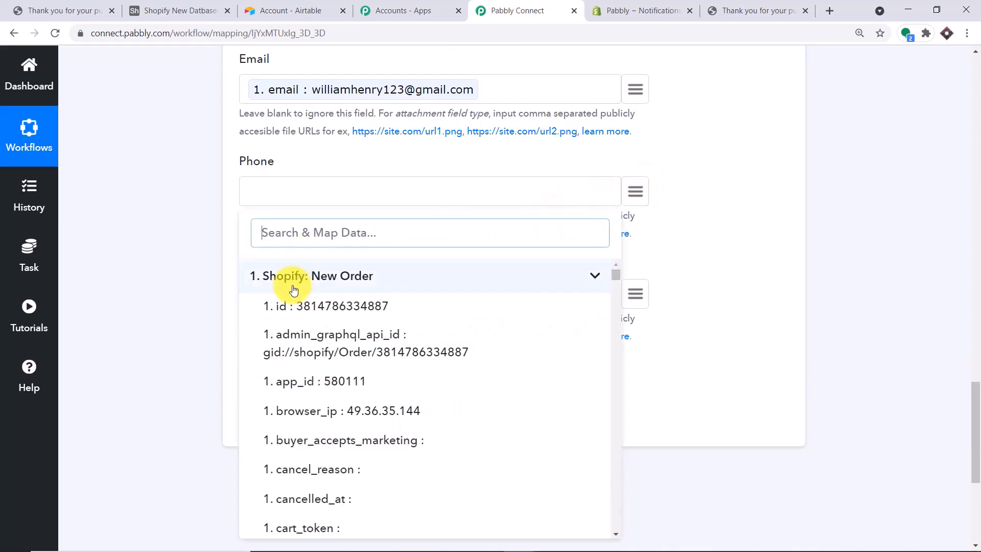
text(phon)
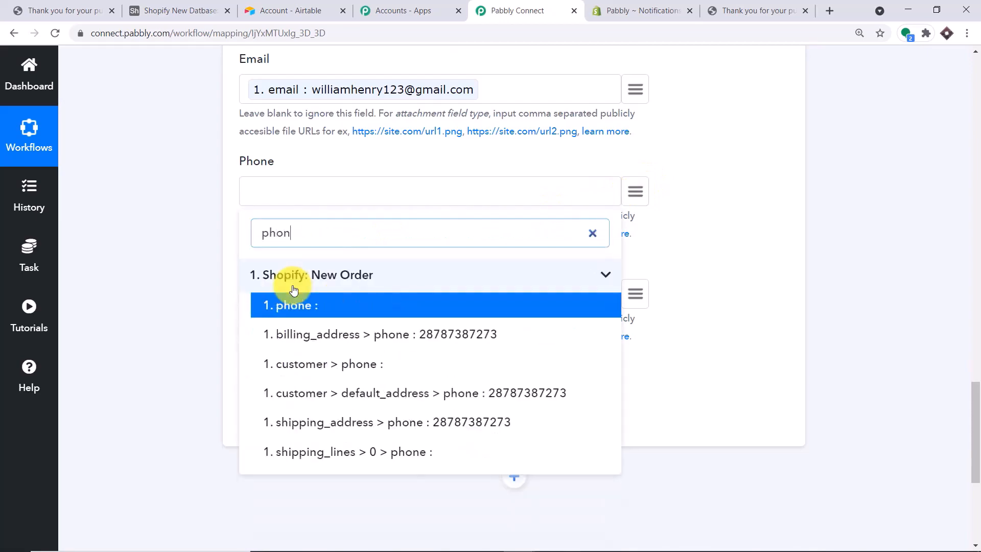
click(372, 334)
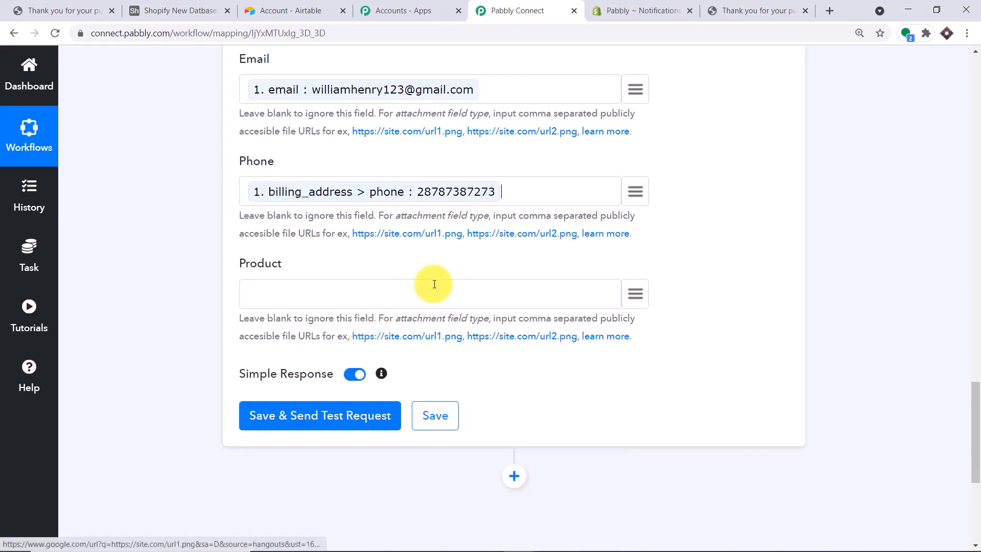
Map the Product field to the order's line item name
click(635, 293)
click(399, 377)
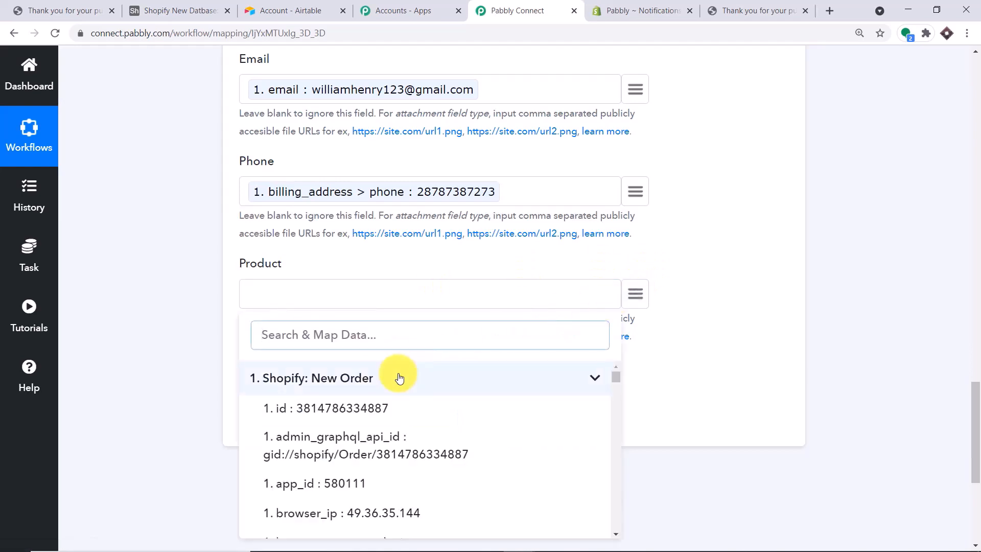
text(pr)
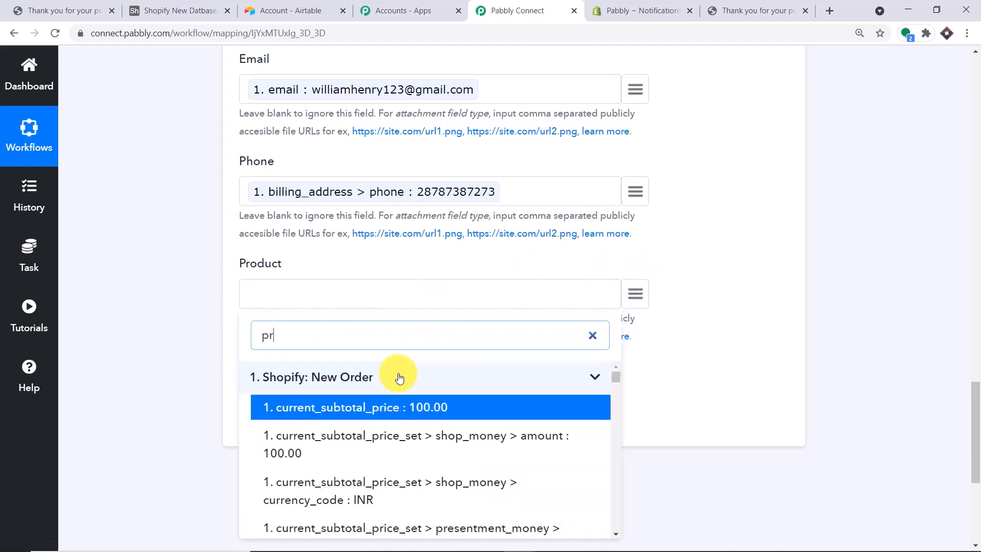
text(uct)
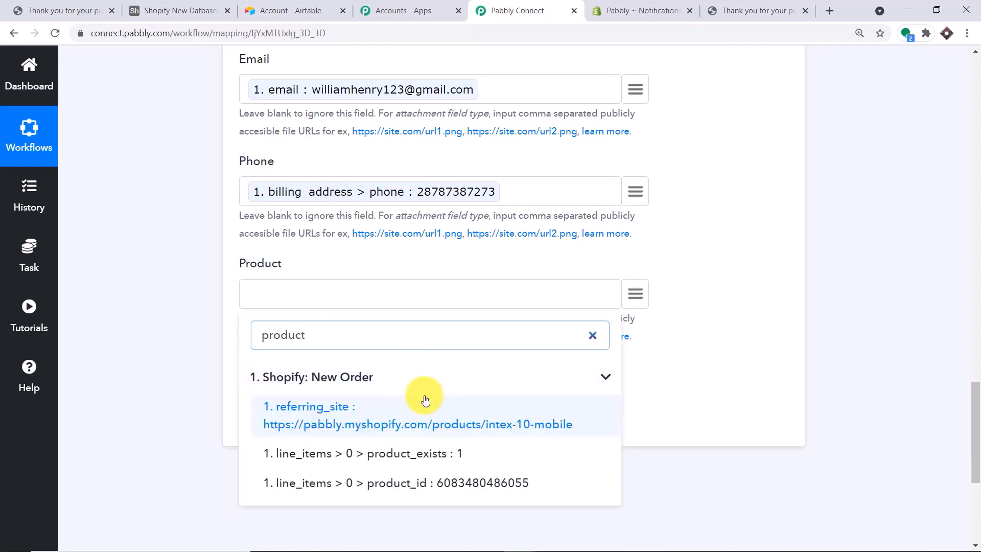
key(BackSpace)
key(BackSpace)
key(BackSpace)
key(BackSpace)
key(BackSpace)
key(BackSpace)
key(BackSpace)
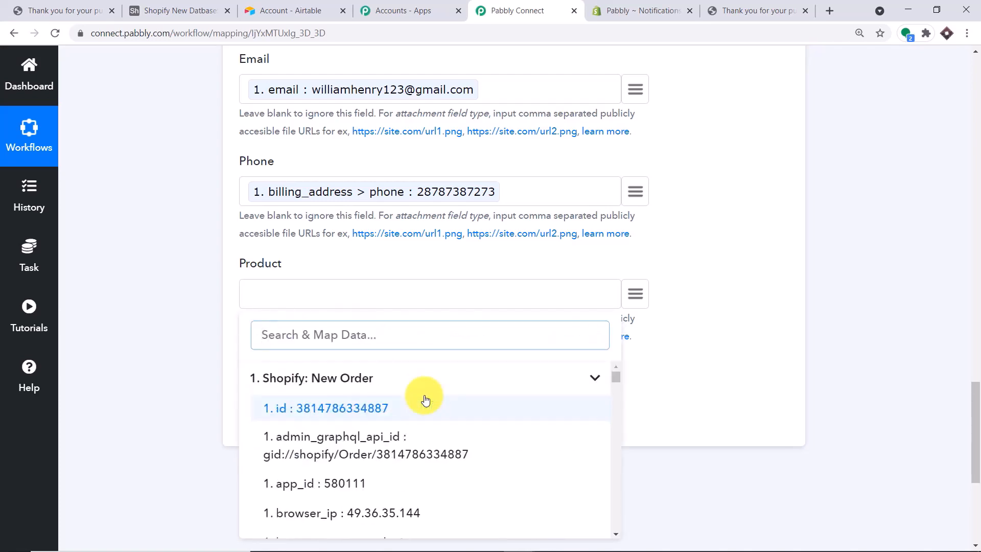
text(inte)
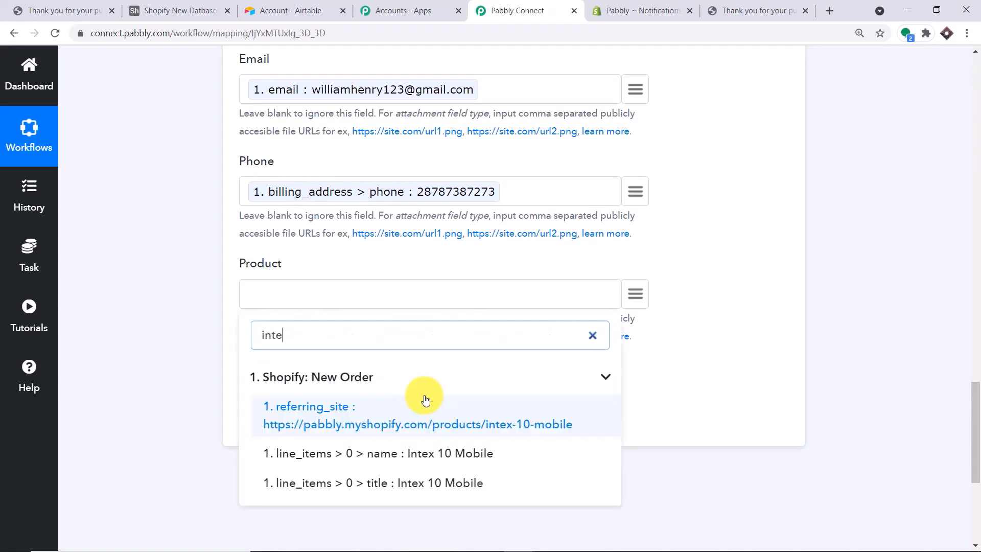
click(416, 453)
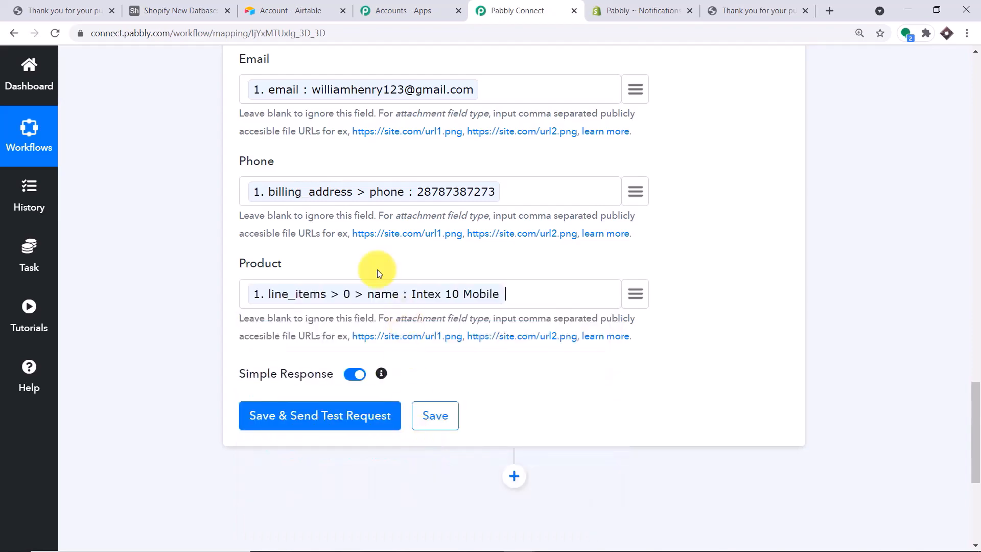
scroll(323, 254, up, 3)
scroll(404, 432, down, 4)
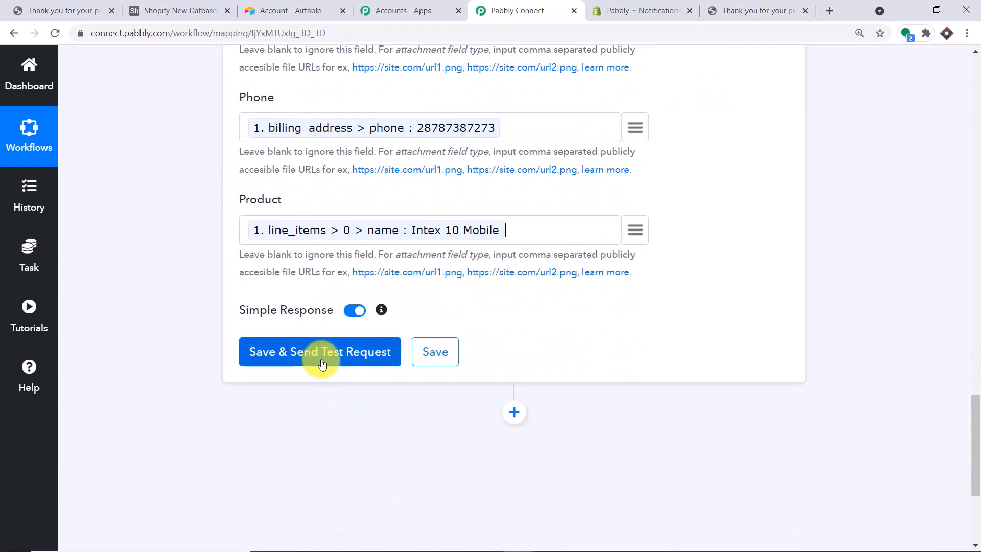
Save and send a test request, confirming the Intex 10 Mobile record appears in Airtable
click(322, 353)
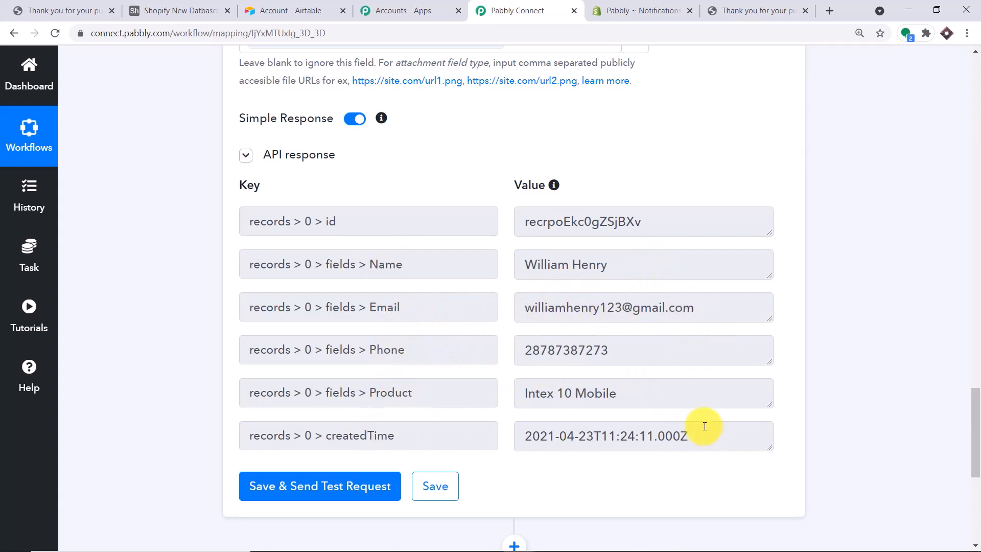
click(168, 6)
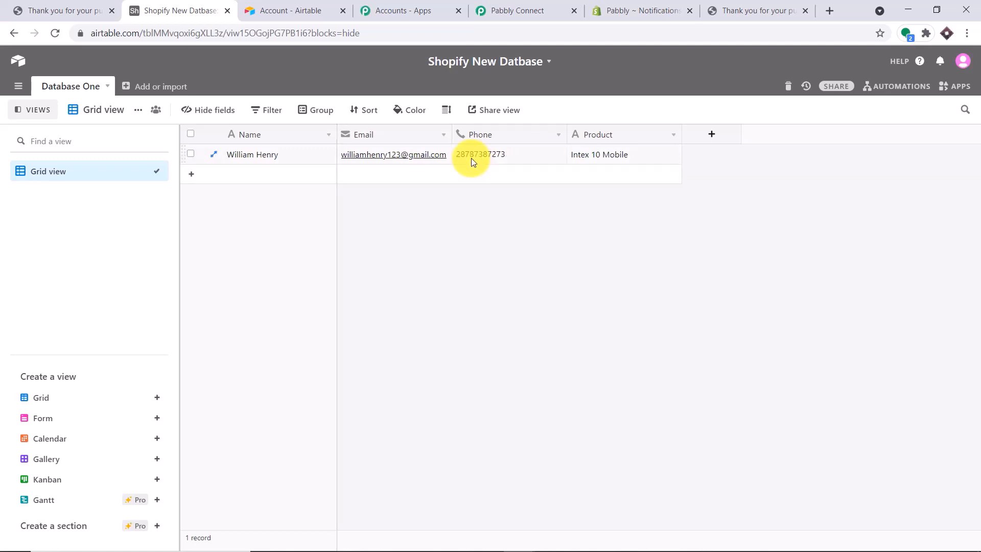
click(530, 7)
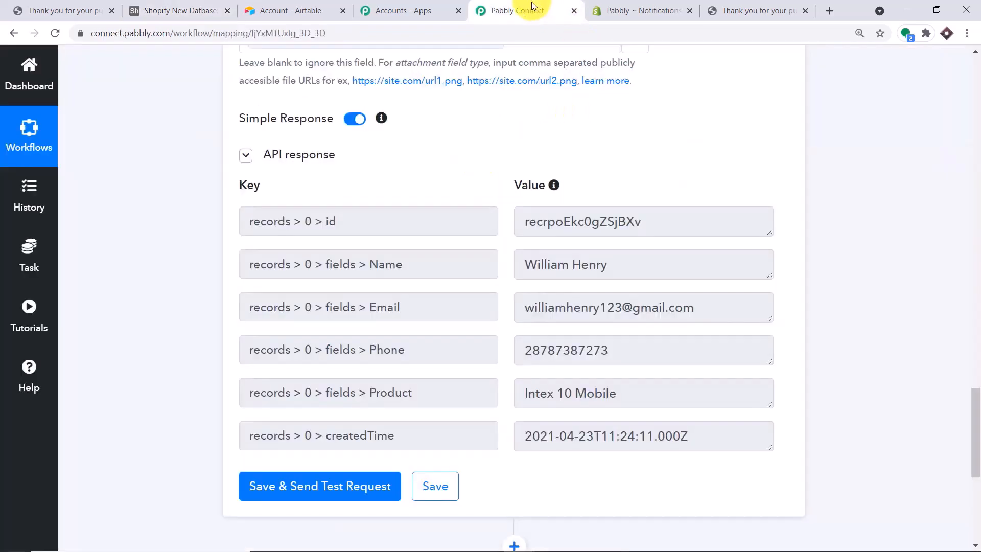
Collapse the Airtable action and Shopify trigger steps in the workflow
drag(971, 422, 876, 248)
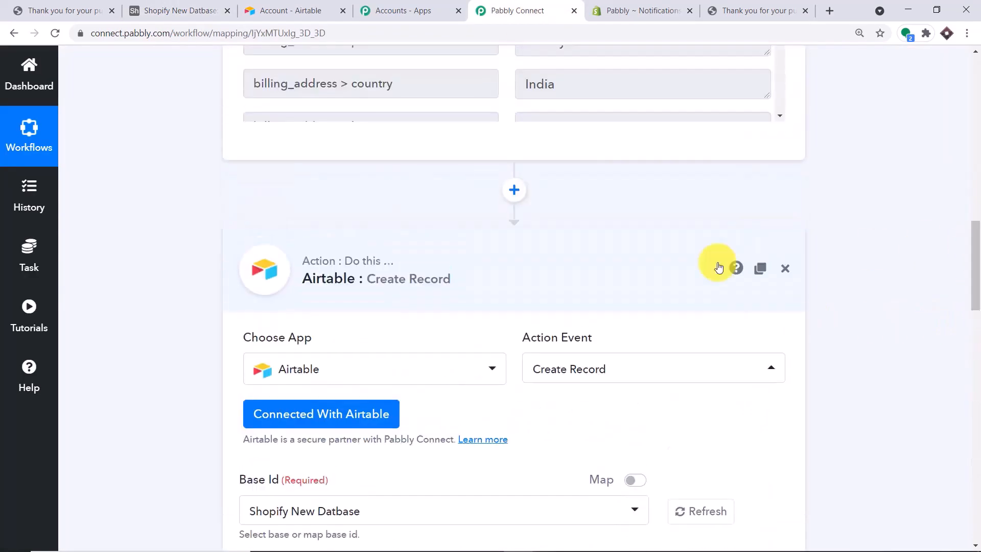
click(533, 251)
click(976, 240)
drag(975, 231, 956, 95)
click(383, 285)
scroll(795, 212, down, 3)
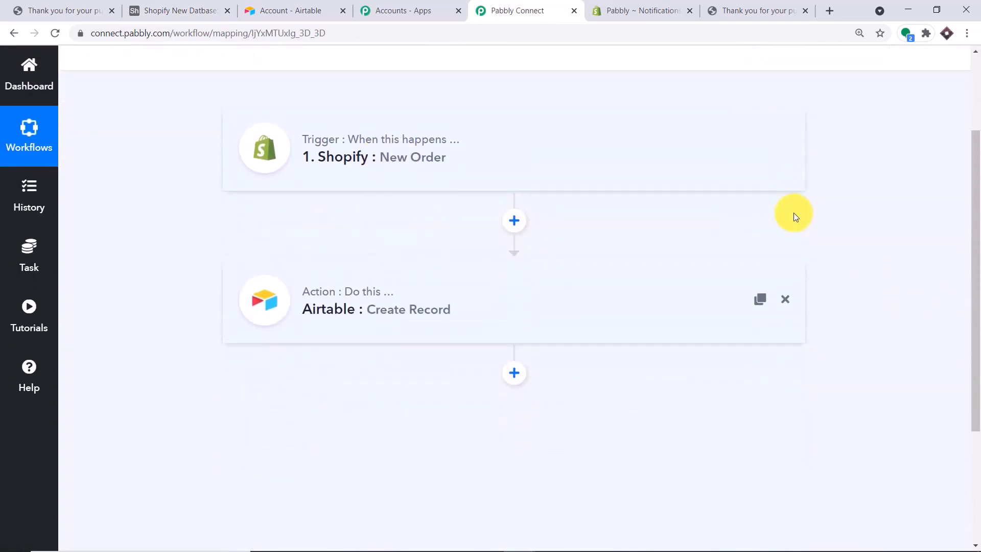
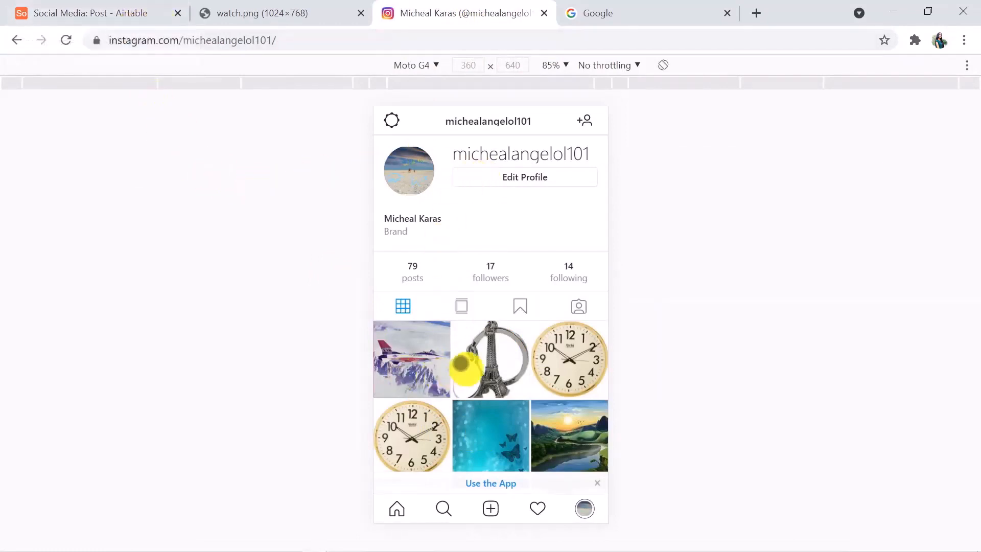
Copy the full web address of the watch.png image and return to Airtable
click(289, 17)
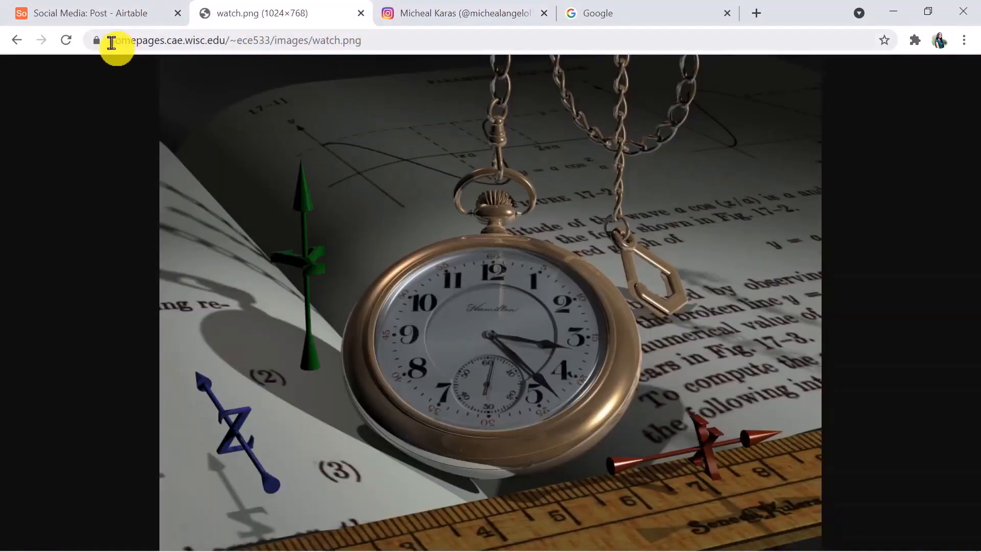
drag(112, 43, 372, 38)
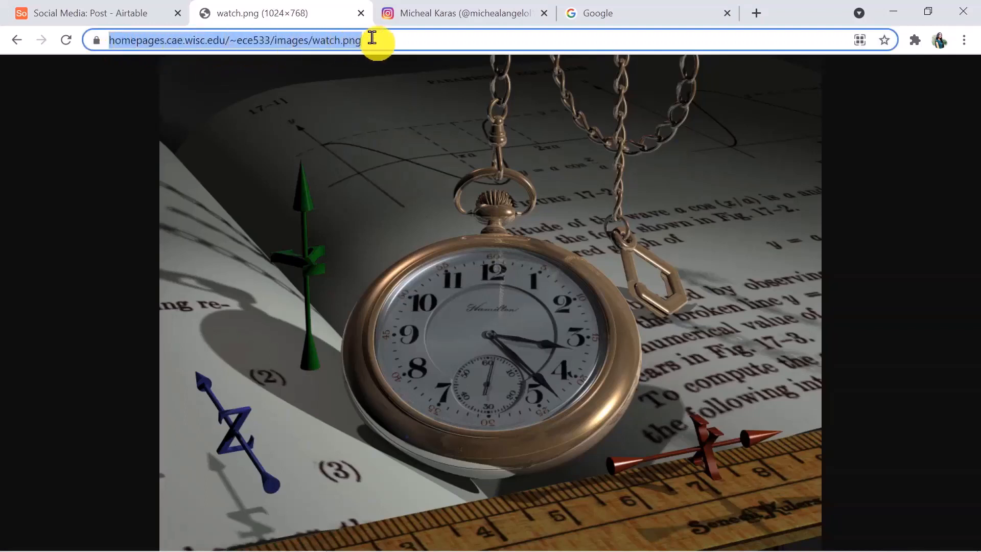
click(124, 7)
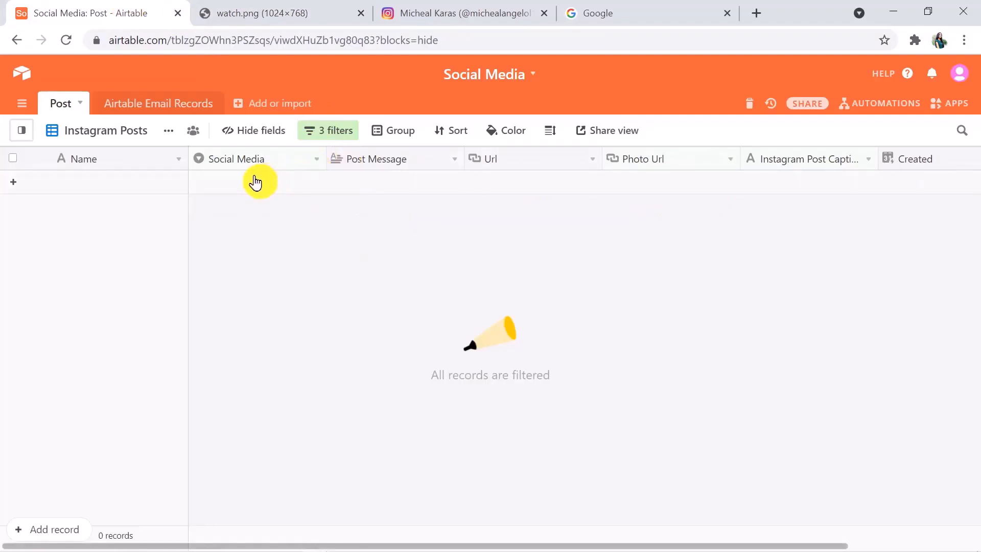
Add an Instagram record with the watch image address as Photo Url and caption 'Watch'
click(255, 182)
click(250, 184)
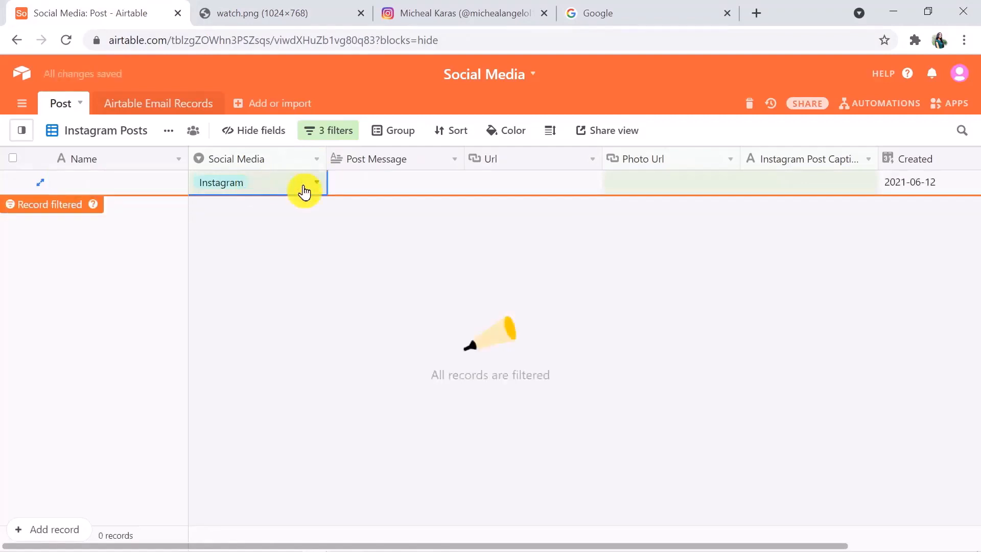
double_click(642, 179)
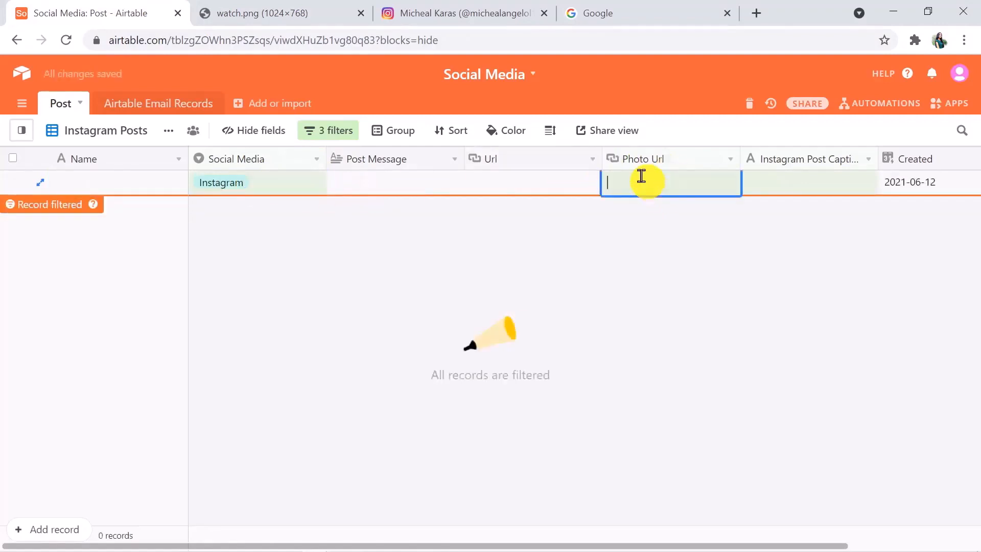
key(ctrl+v)
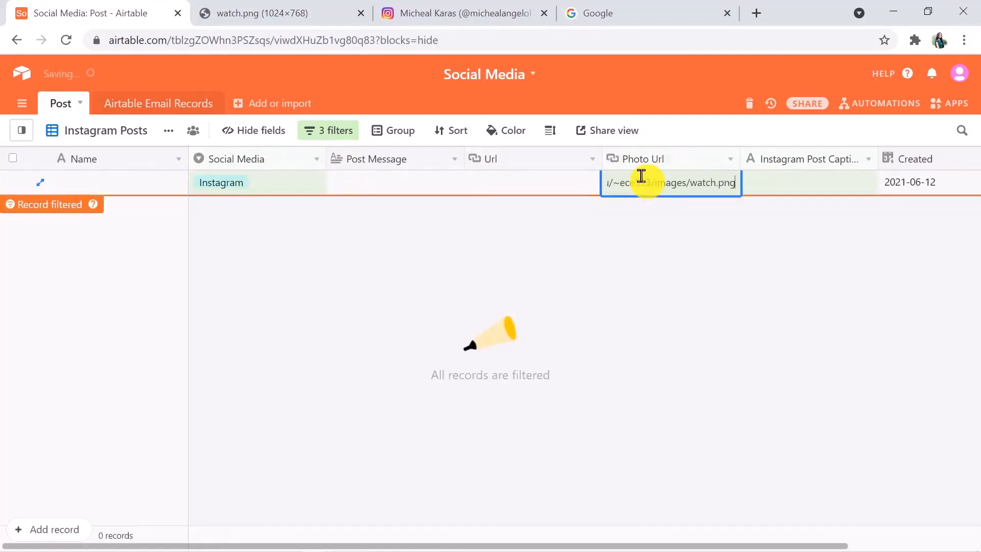
click(782, 181)
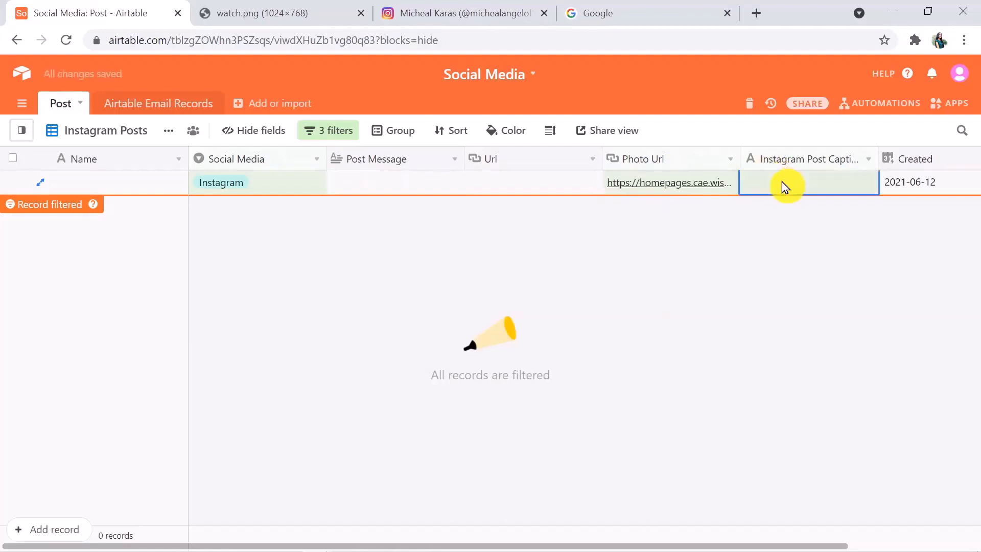
text(Watch)
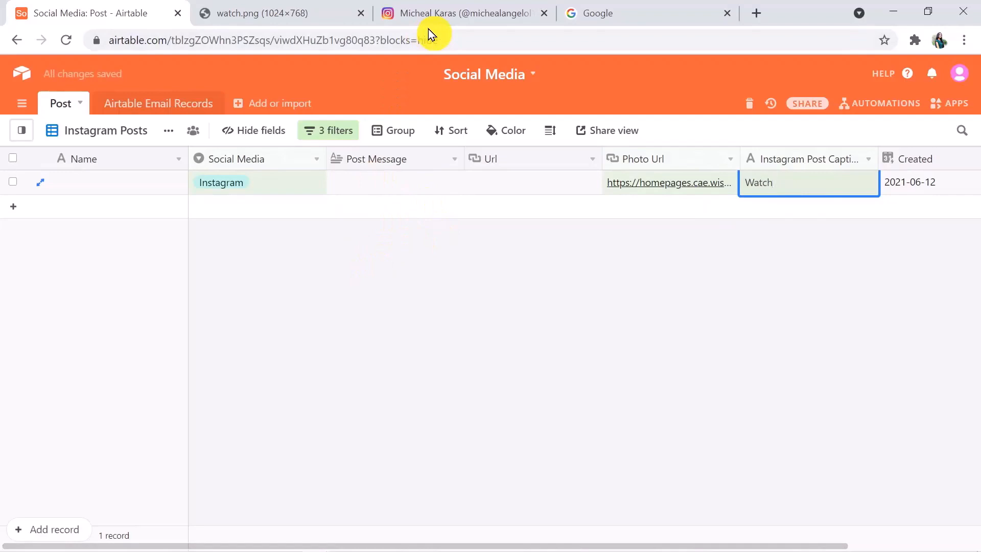
click(237, 7)
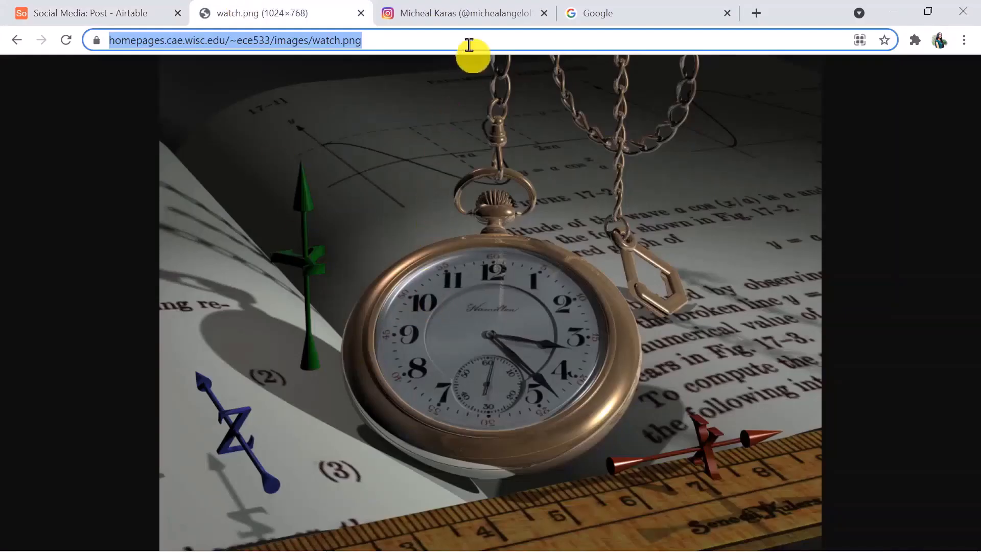
Open the newest Instagram post and confirm it matches the Airtable record's 'Watch' caption
click(470, 15)
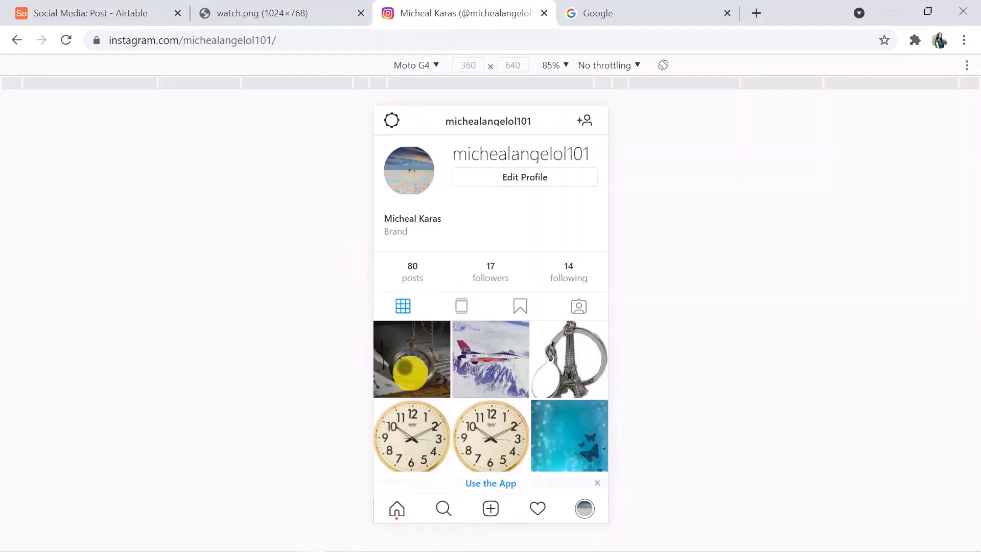
click(411, 374)
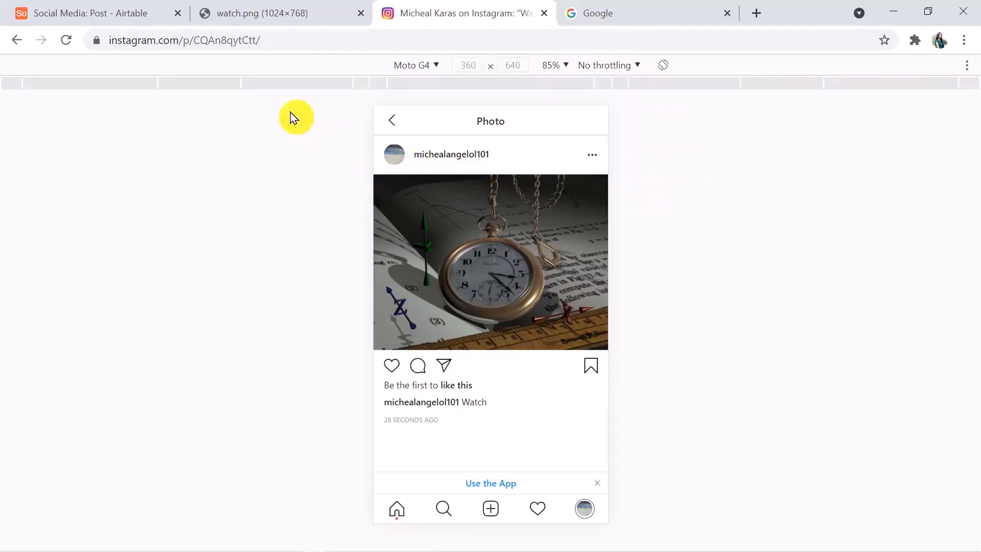
click(139, 8)
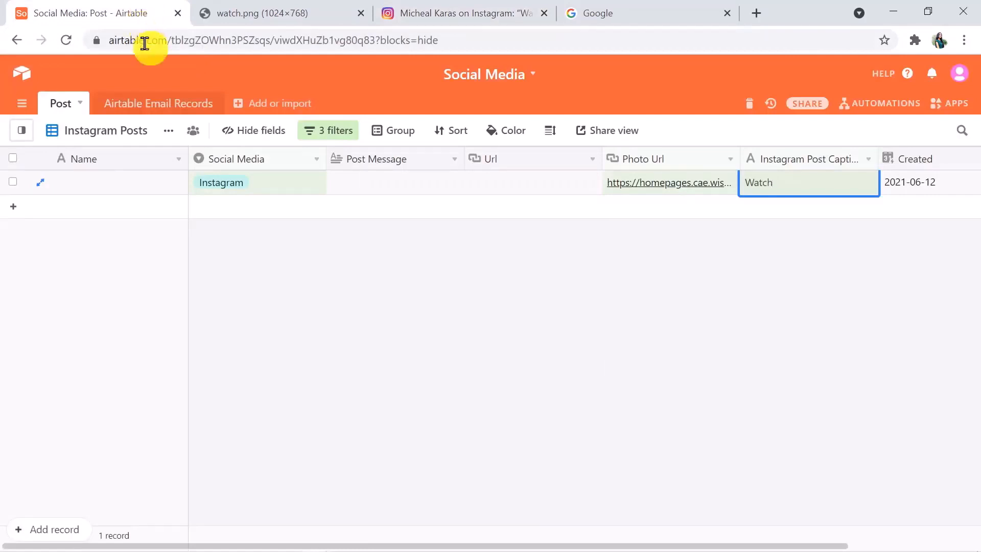
key(Return)
click(438, 14)
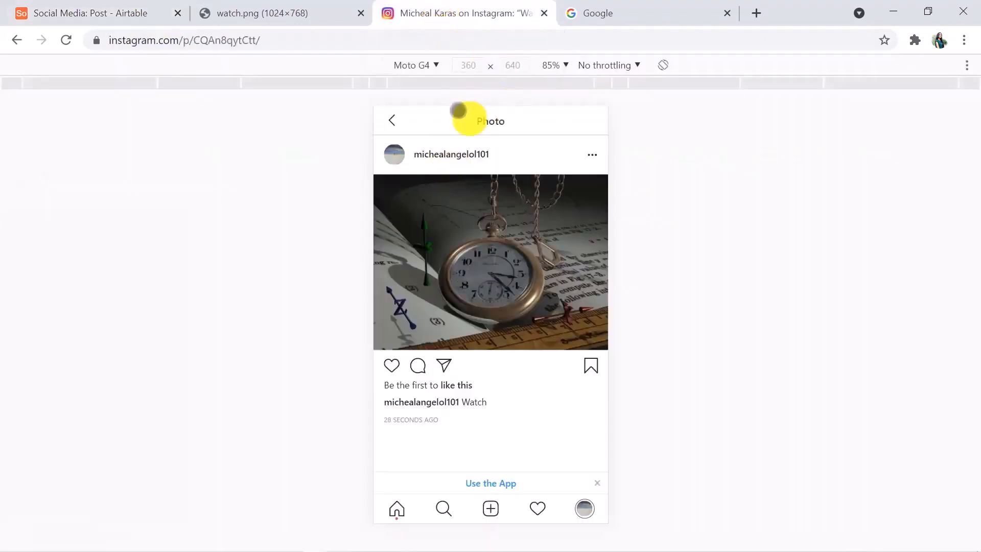
Load pabbly.com and open the Pabbly Connect product page
click(585, 7)
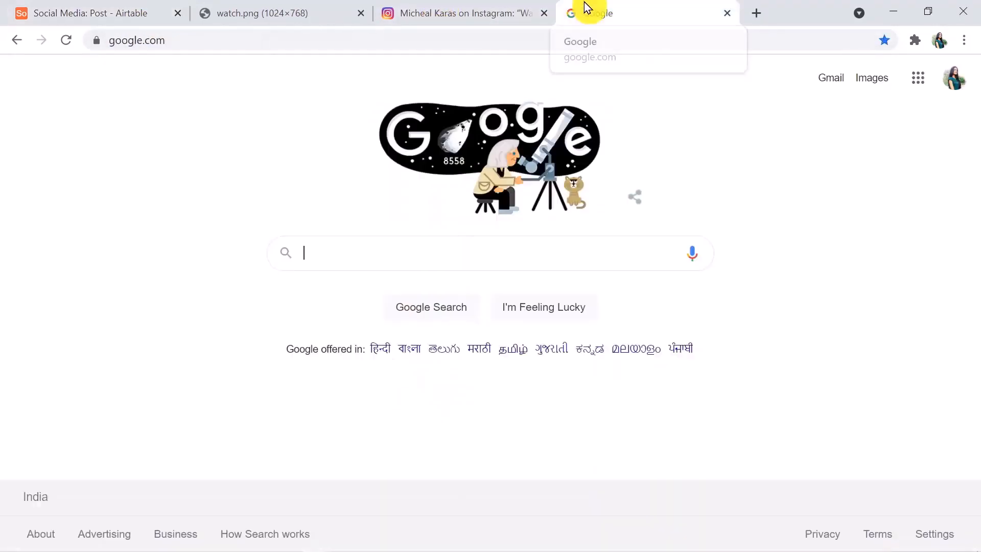
click(349, 40)
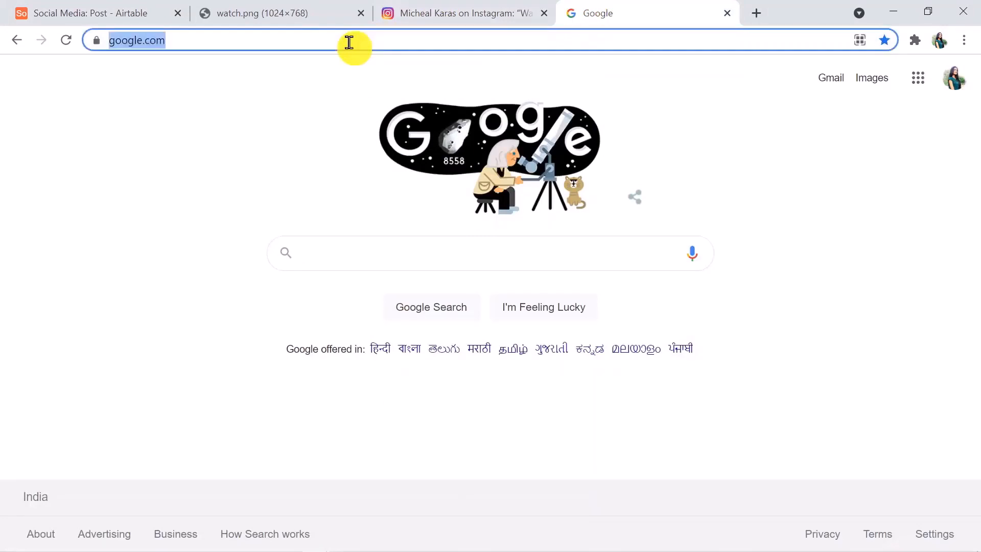
text(pabb)
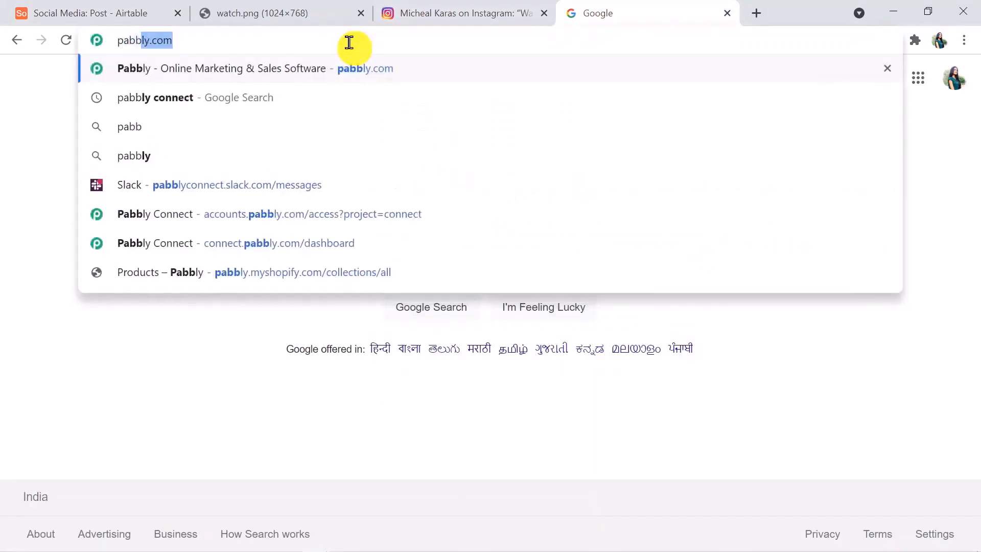
text(ly.com)
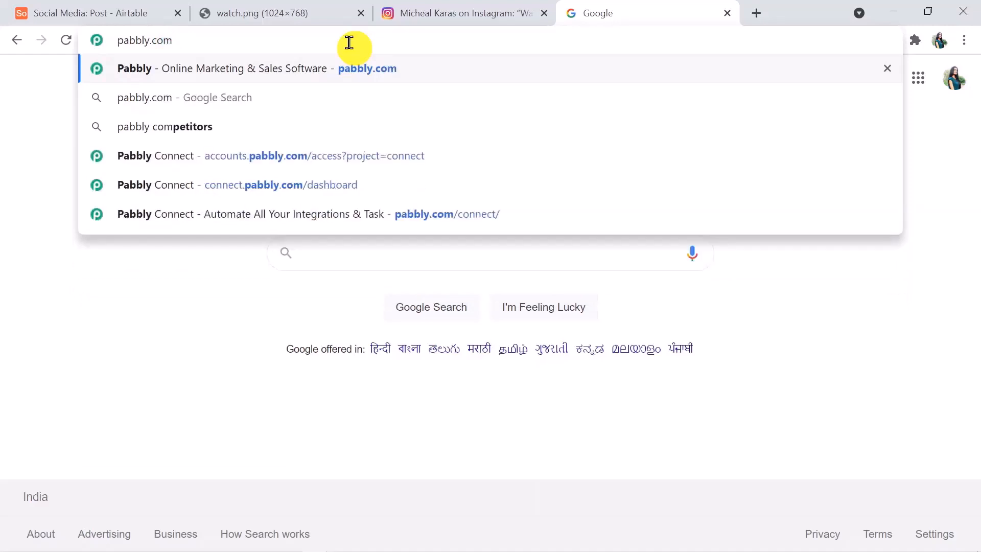
key(Return)
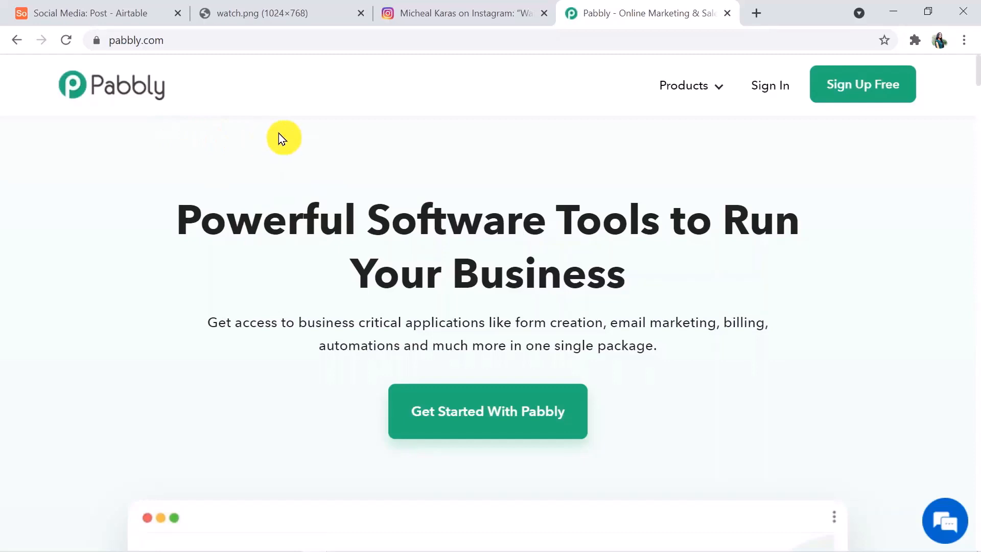
mouse_move(701, 97)
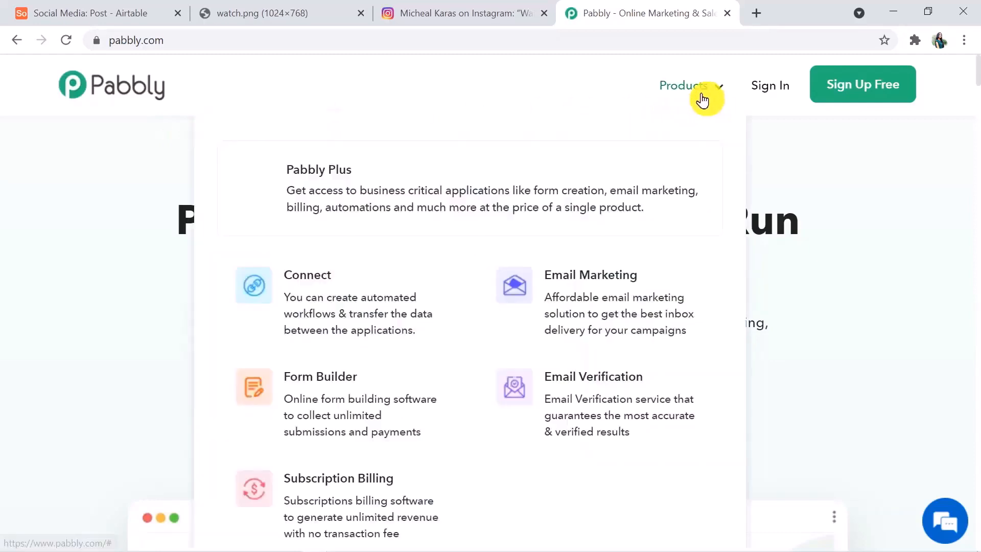
click(378, 292)
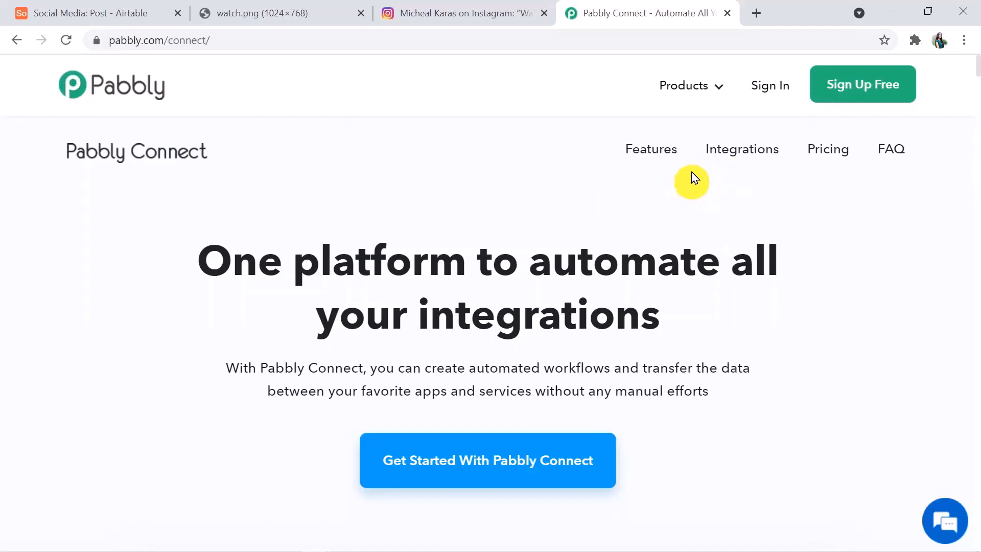
Sign in and launch the Connect app from the accounts apps page
click(774, 94)
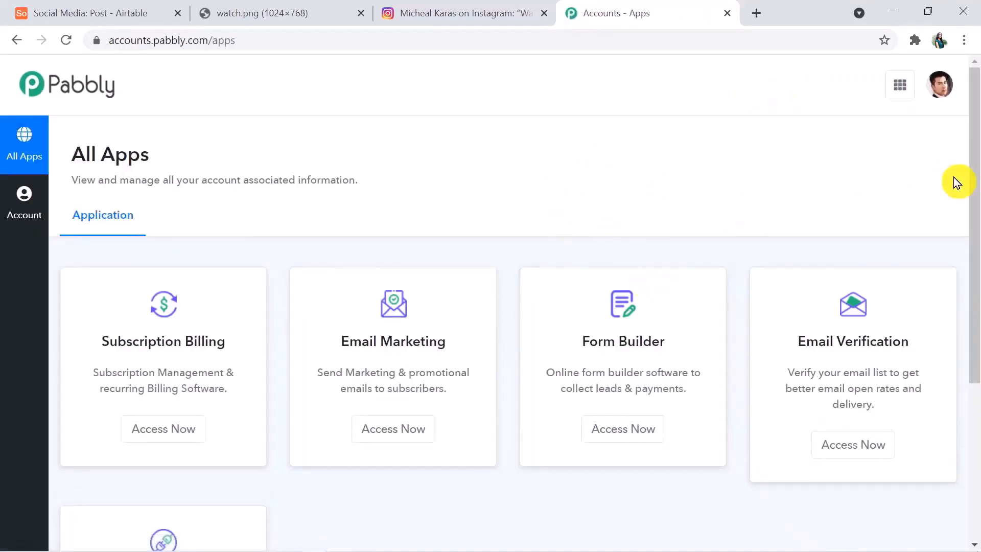
drag(977, 186, 977, 332)
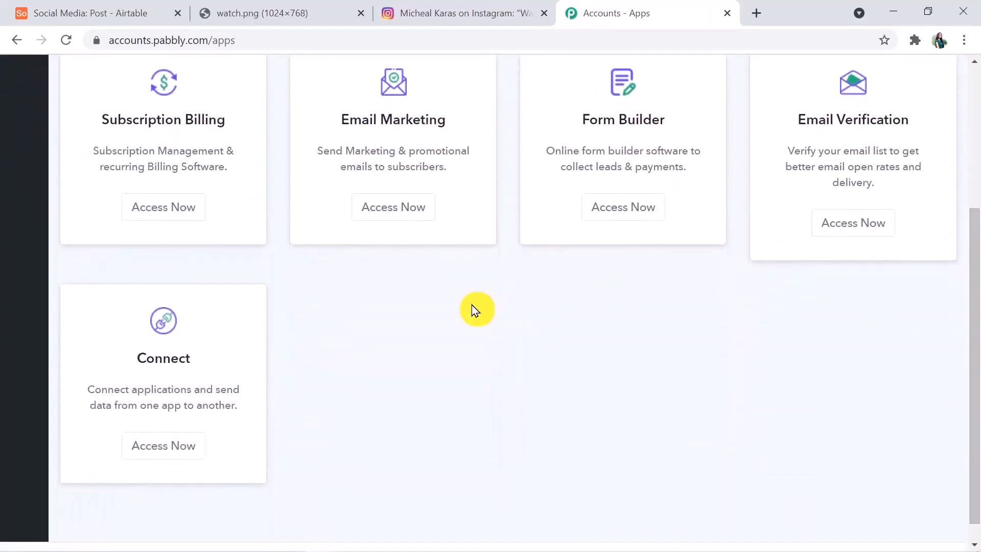
click(190, 445)
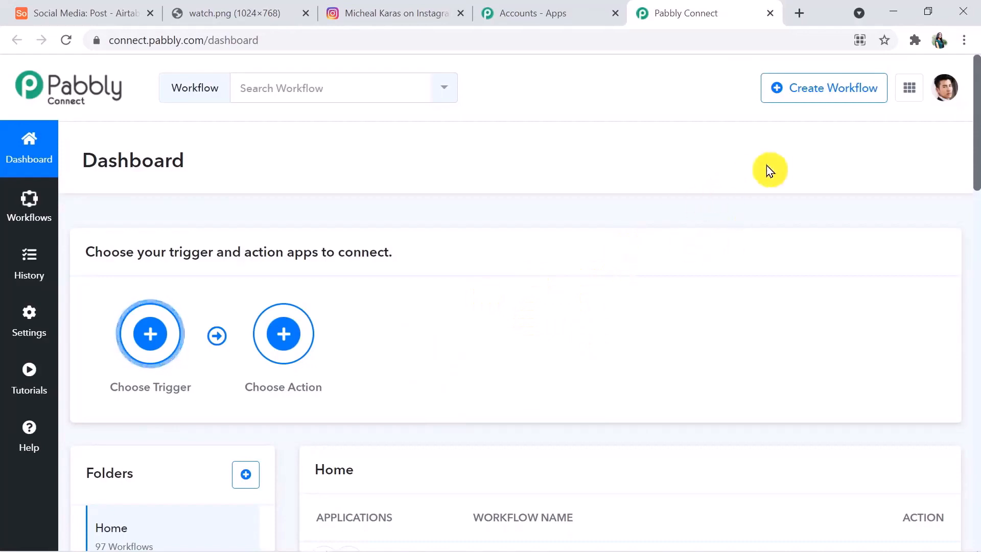
Create a new workflow named 'Airtable to Instagram'
click(820, 88)
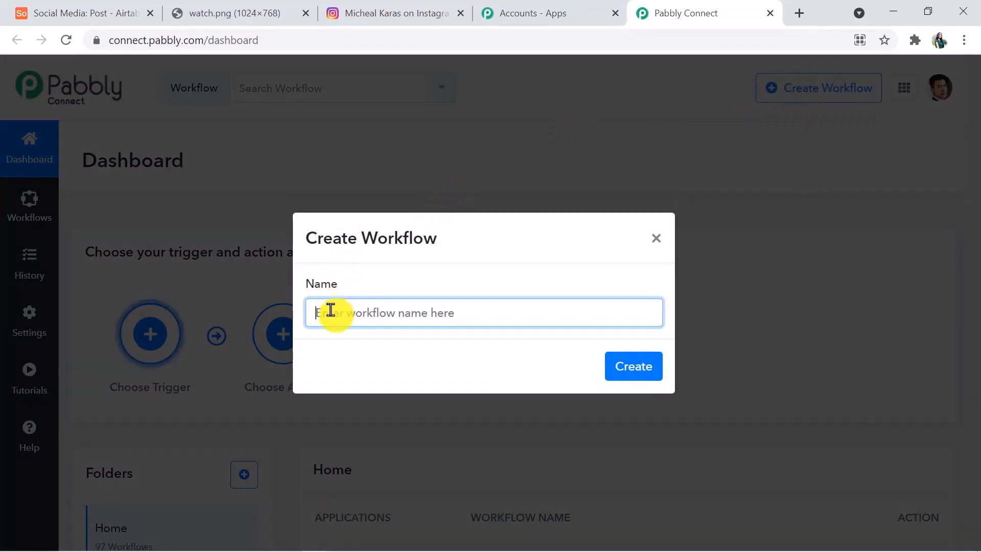
text(A)
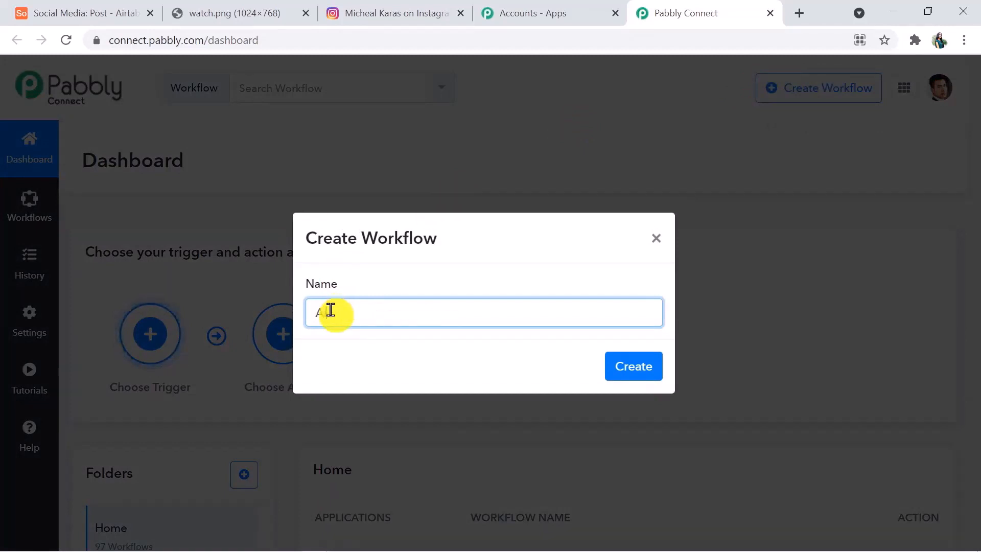
text(irtable to In)
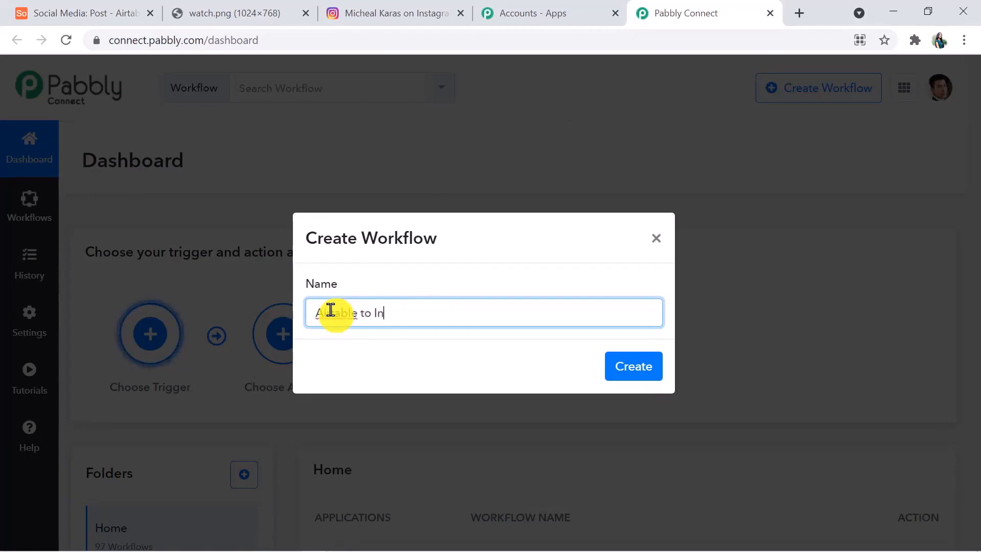
text(stagram)
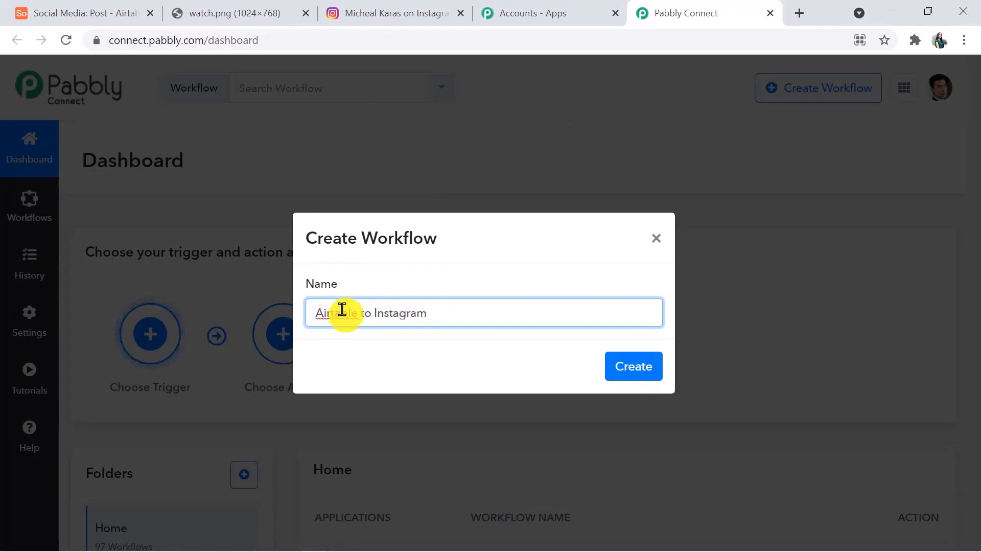
click(635, 369)
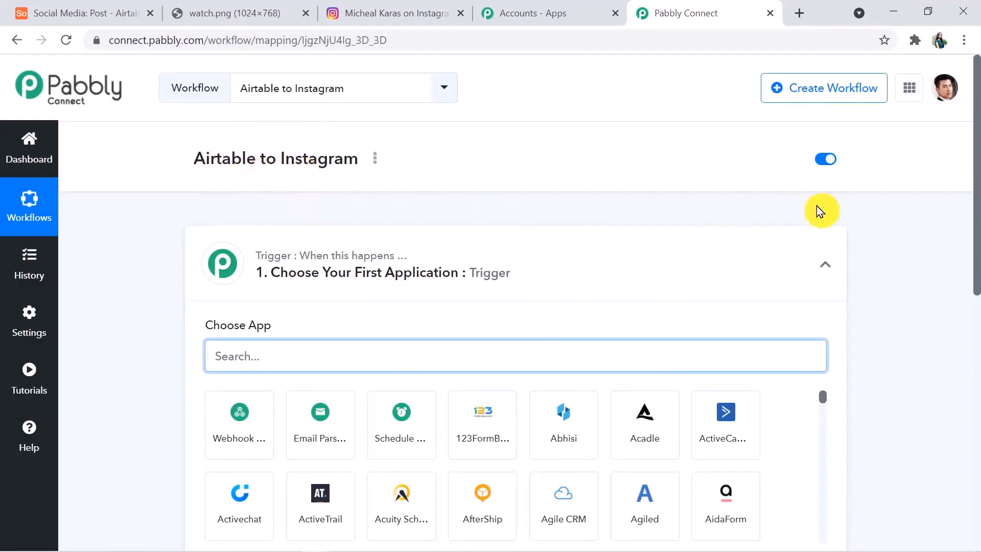
Expand the action step and scroll through the workflow's trigger and action app choices
drag(979, 223, 977, 244)
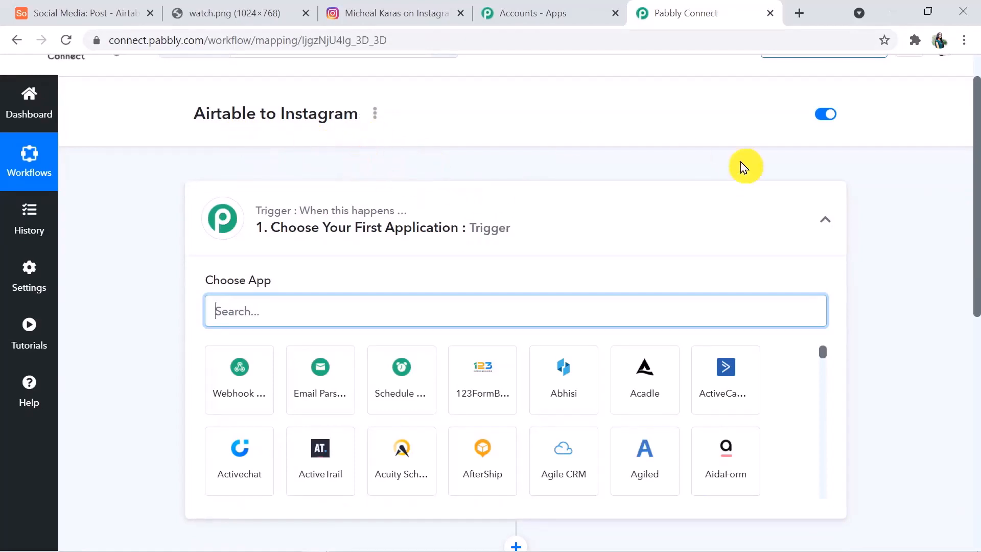
drag(977, 188, 973, 340)
click(705, 309)
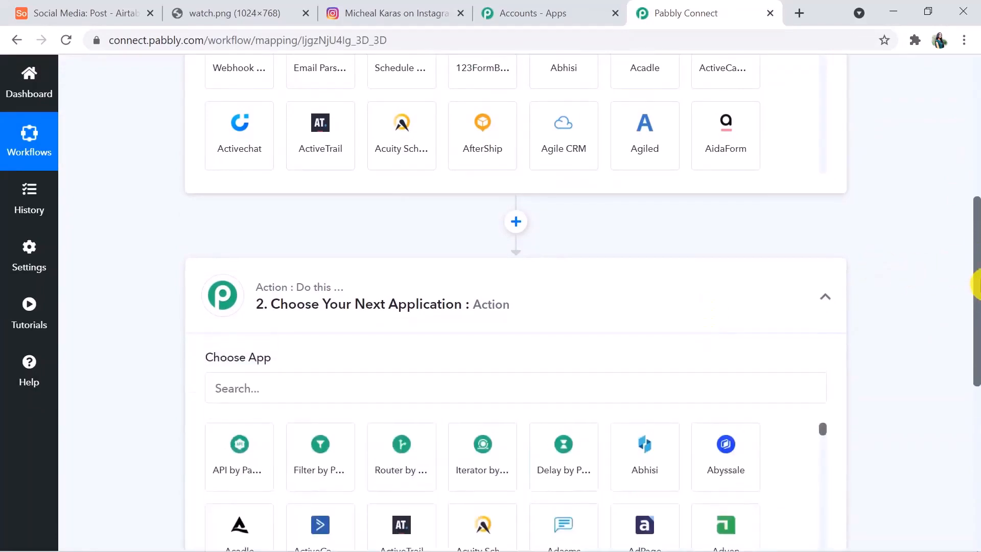
drag(976, 281, 973, 125)
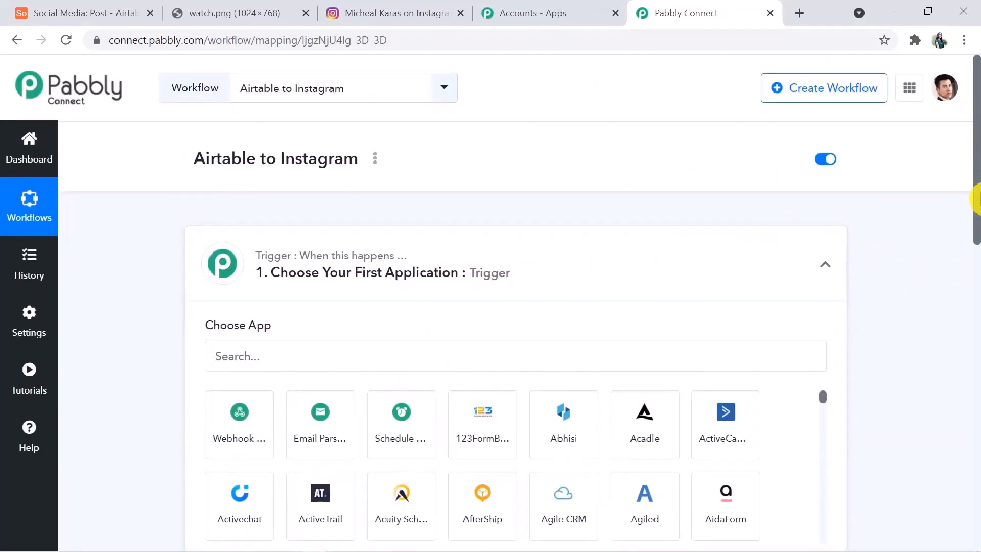
drag(977, 201, 977, 316)
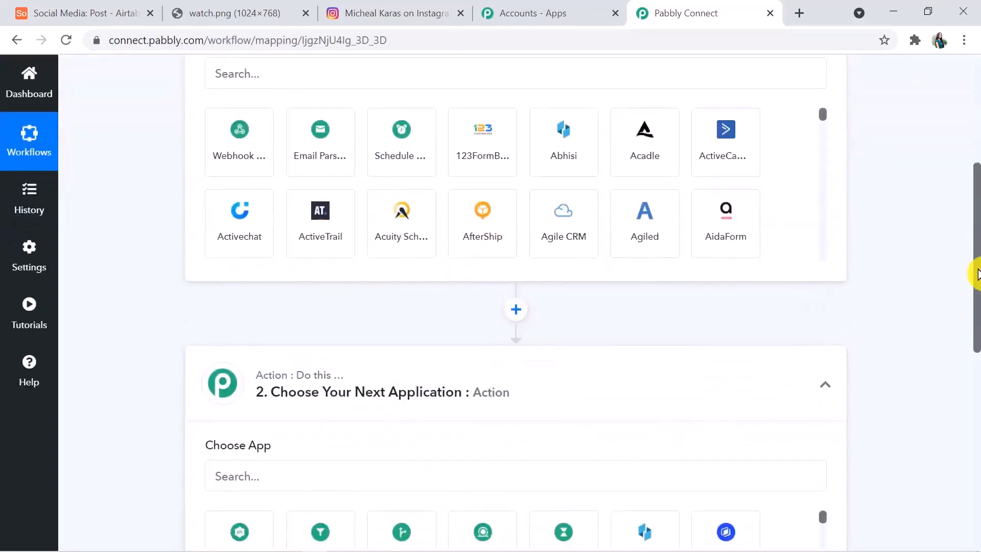
drag(978, 271, 976, 225)
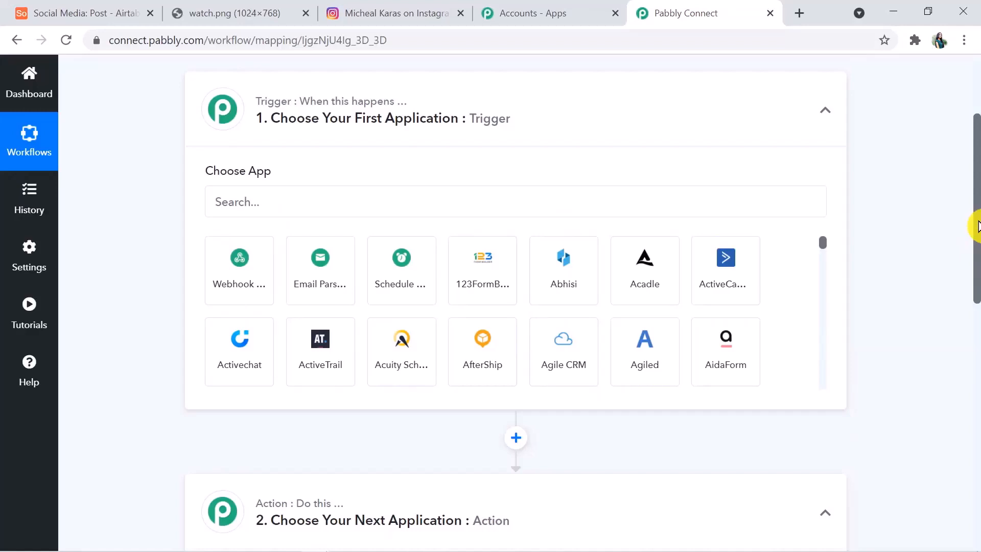
drag(979, 226, 978, 225)
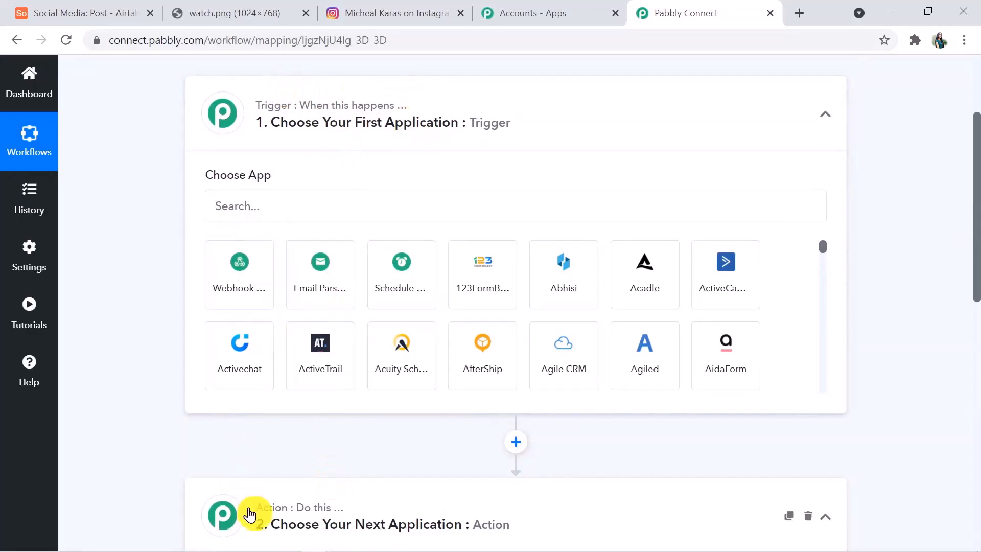
drag(976, 201, 978, 143)
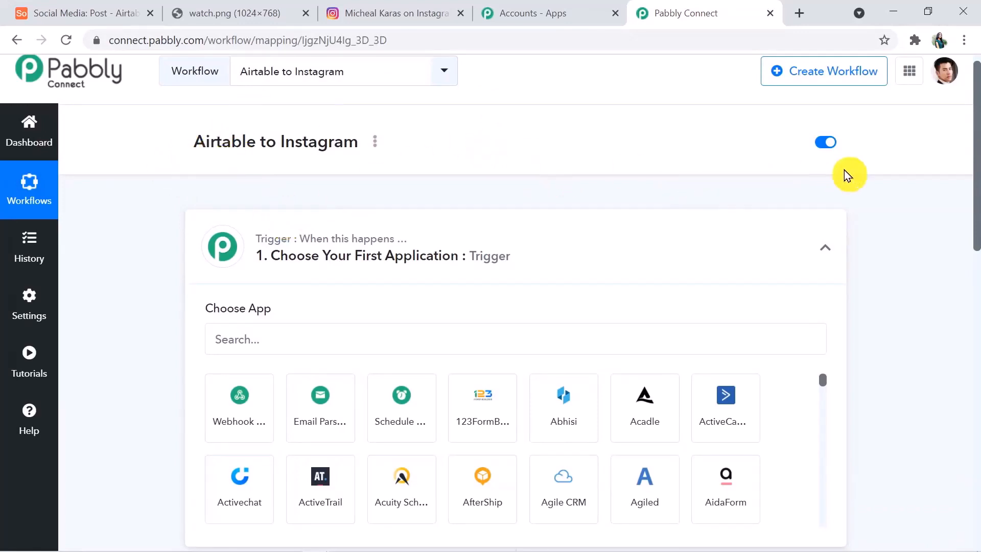
drag(977, 205, 977, 267)
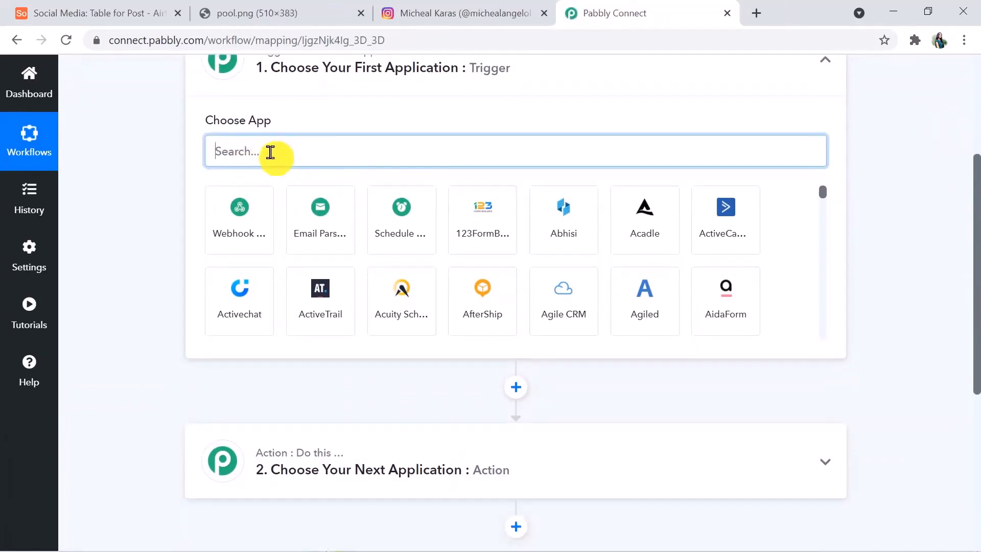
Set the trigger app to Airtable with the New Record in View event
text(airtabl)
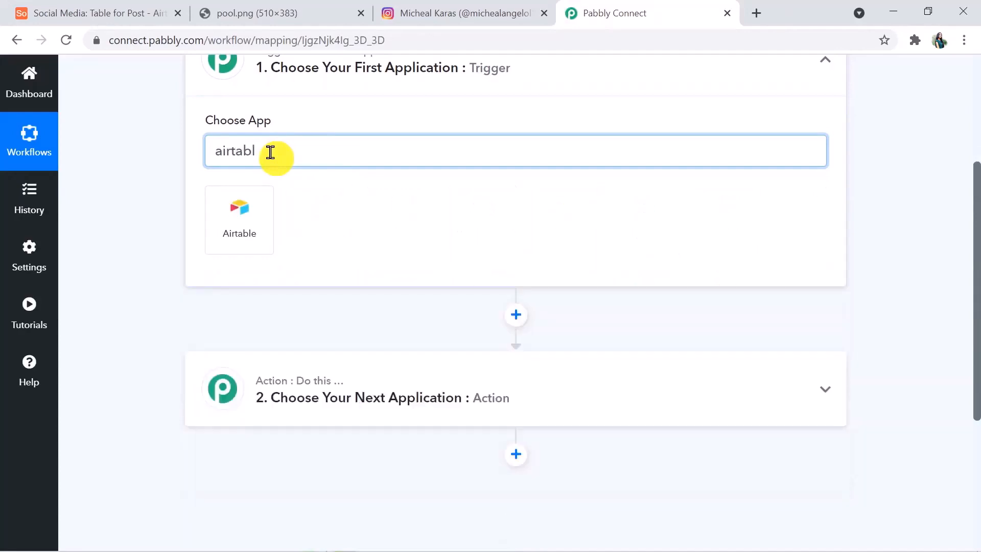
click(245, 243)
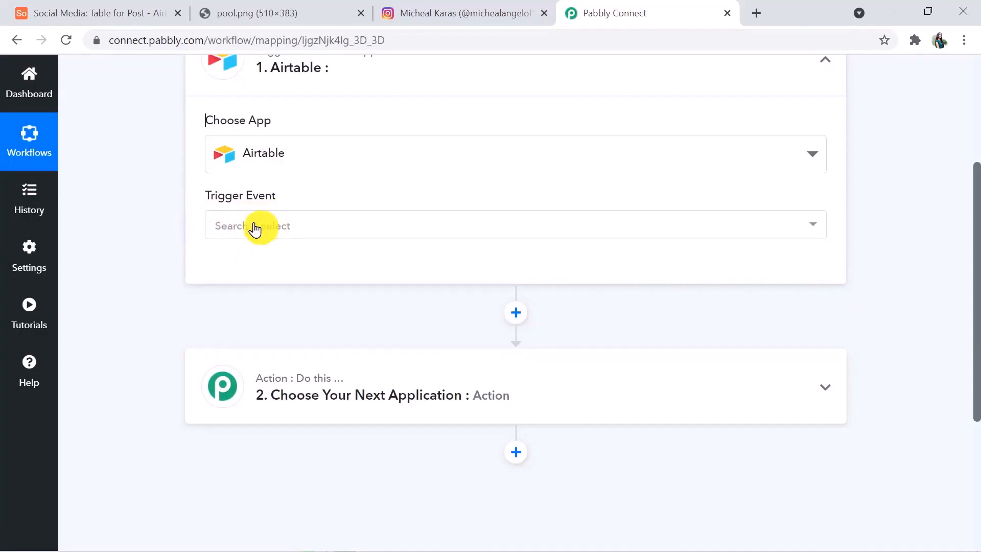
click(254, 227)
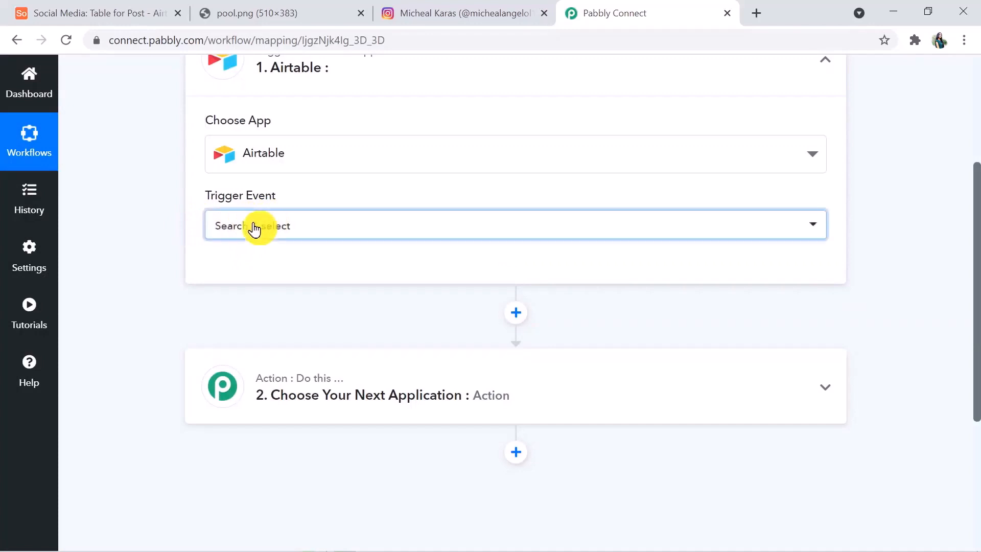
click(259, 331)
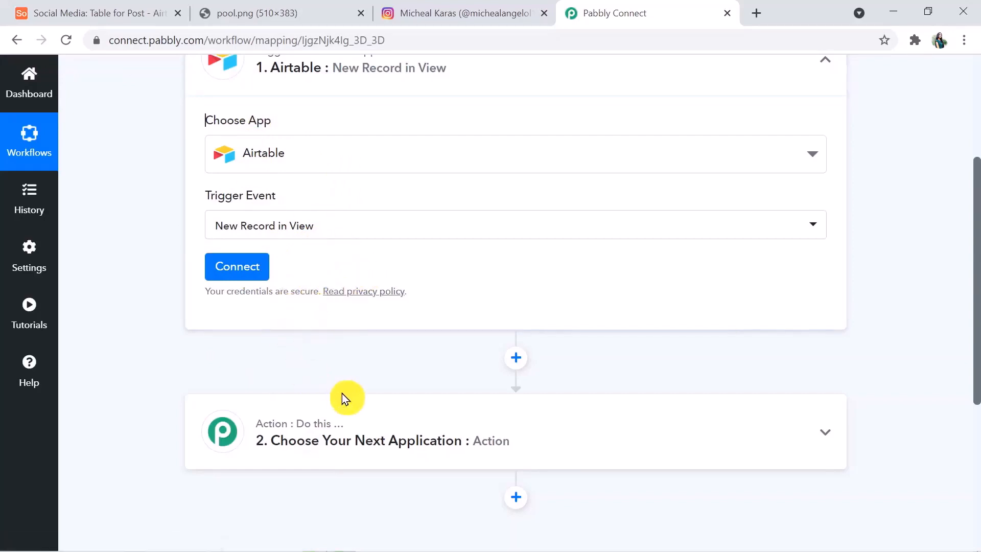
Connect an Airtable account by pasting the personal API key as the token and saving
click(251, 271)
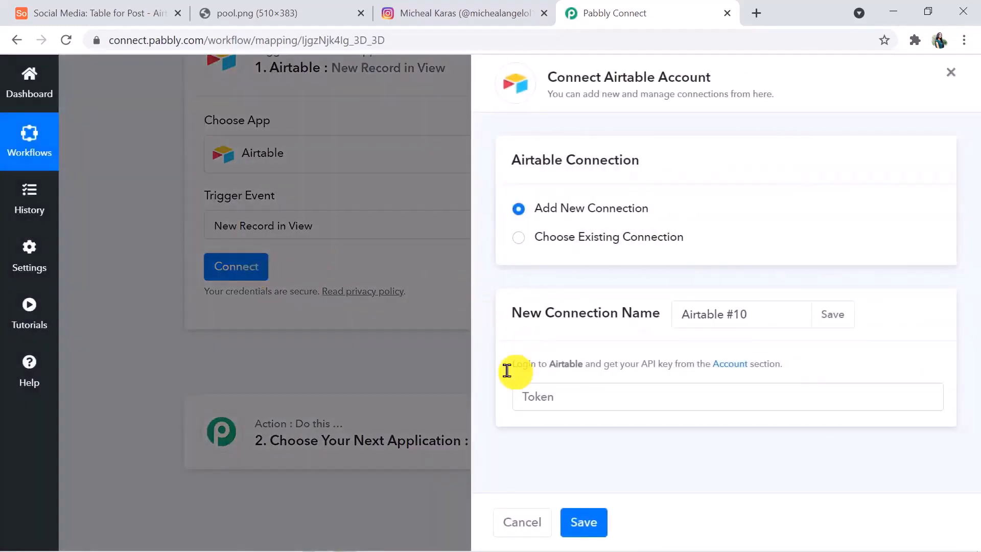
click(533, 396)
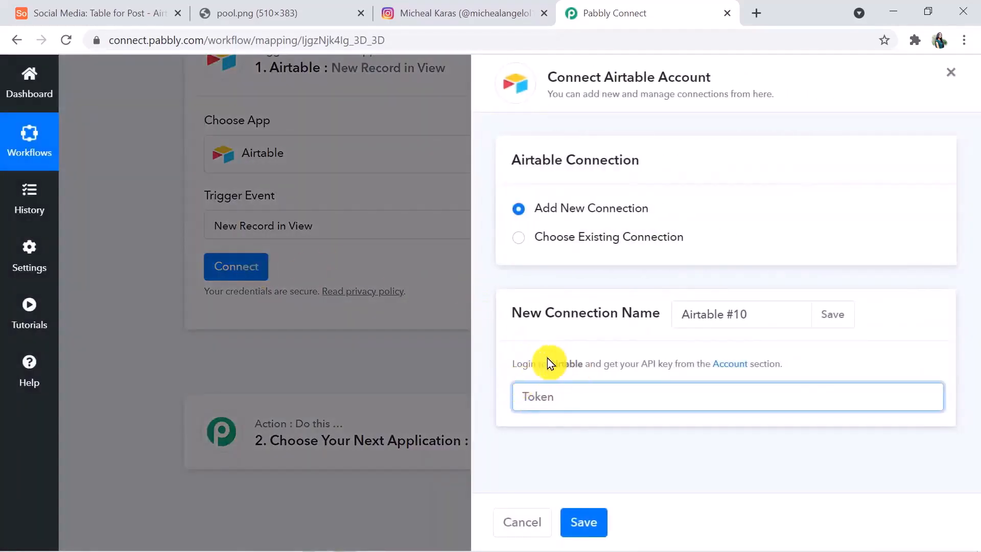
click(732, 365)
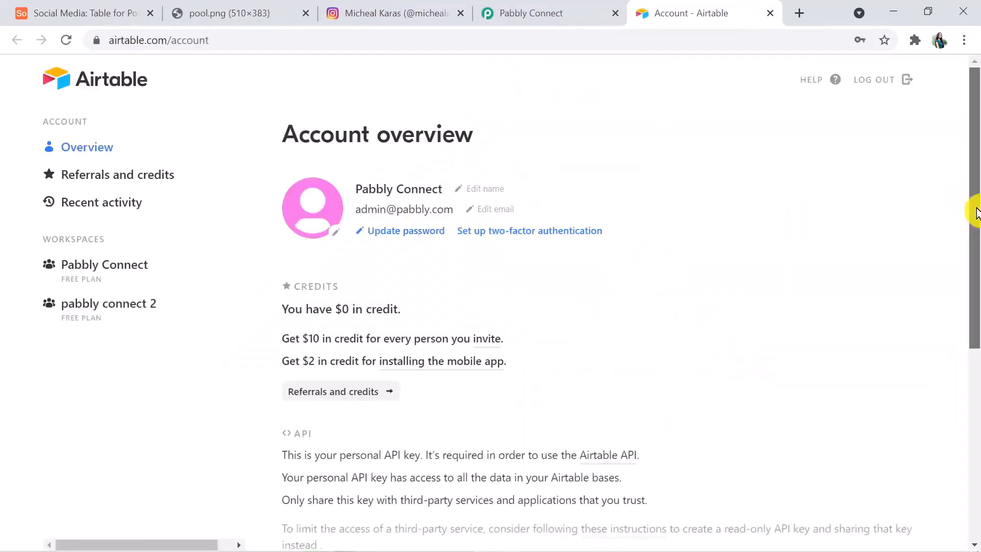
drag(974, 208, 977, 334)
click(403, 372)
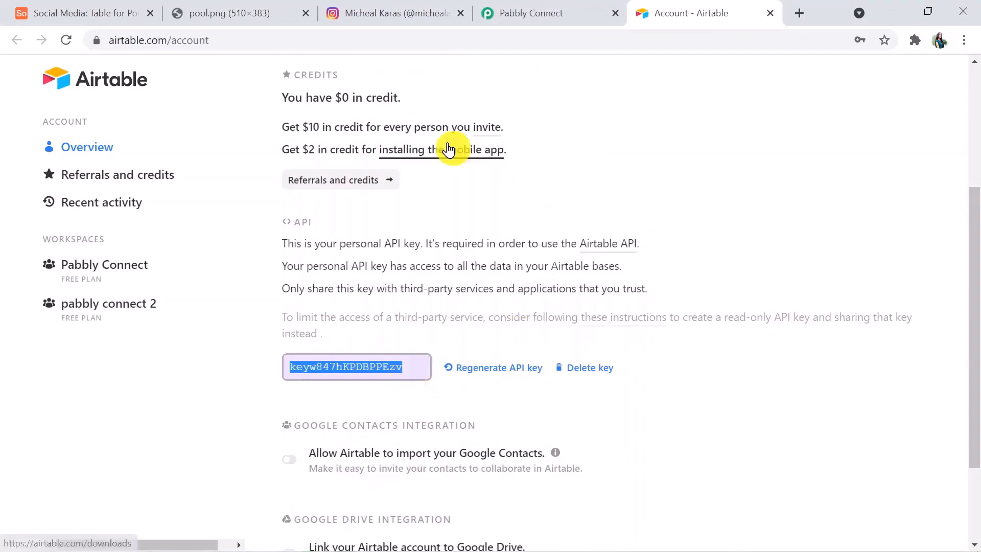
click(526, 13)
click(532, 395)
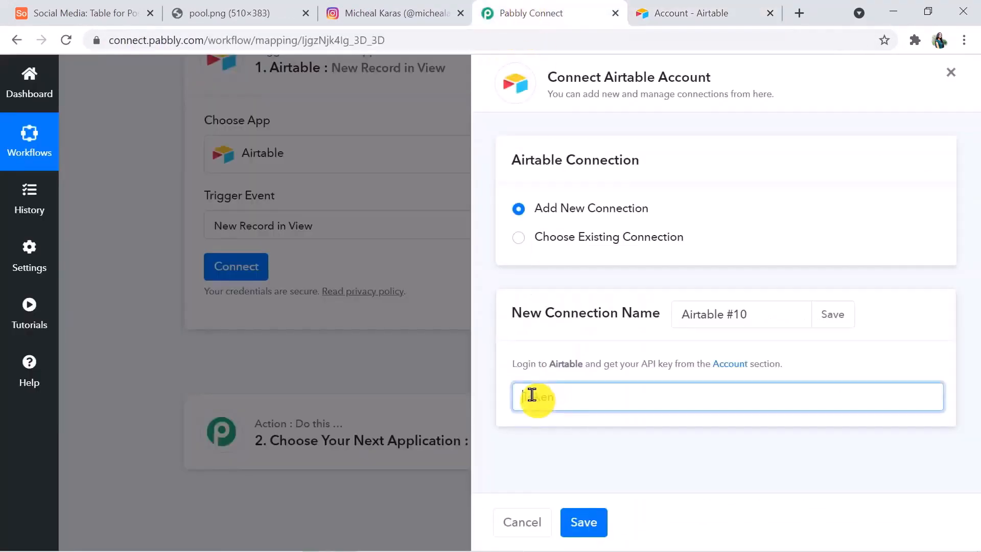
click(591, 519)
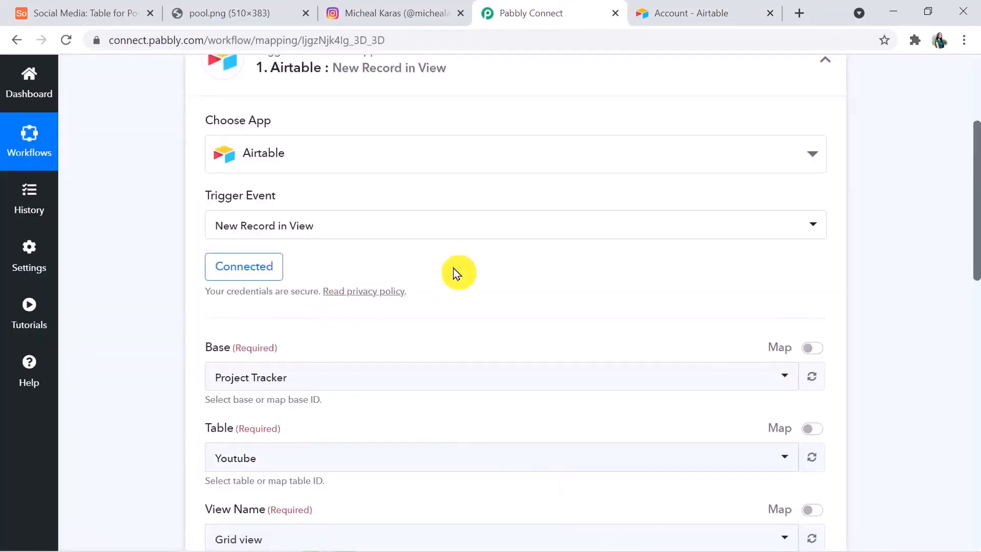
Check in Airtable which table the trigger should watch, then return to the trigger settings
scroll(971, 194, down, 3)
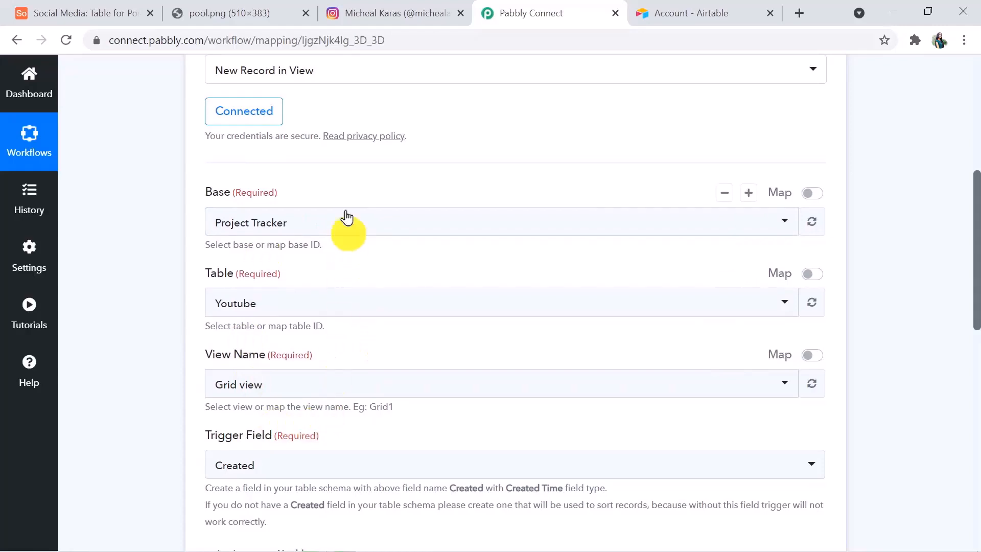
click(84, 11)
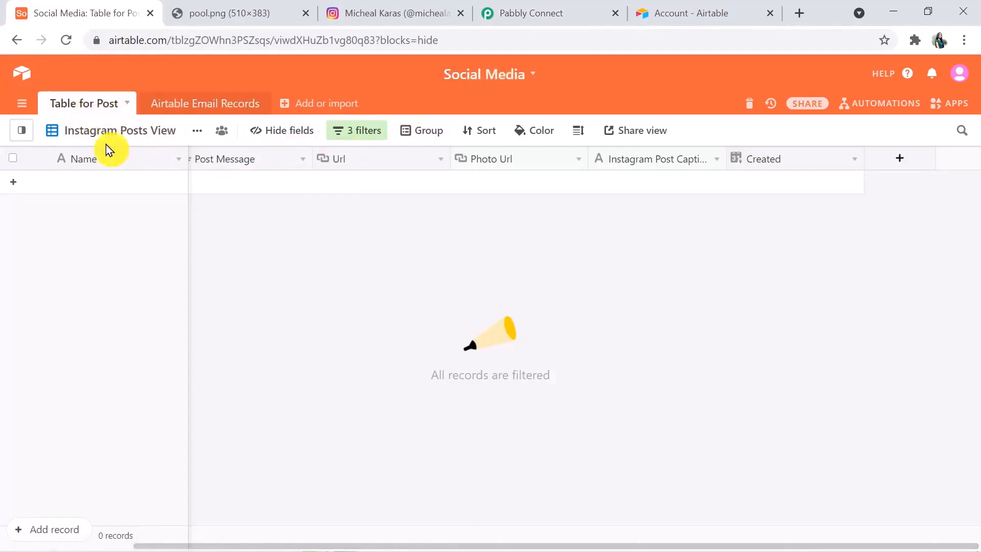
mouse_move(90, 136)
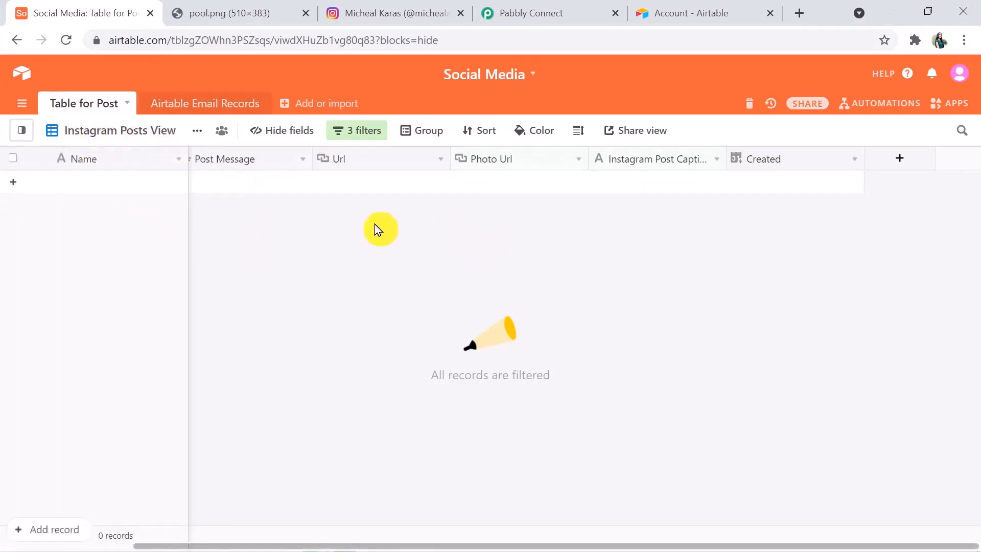
click(540, 17)
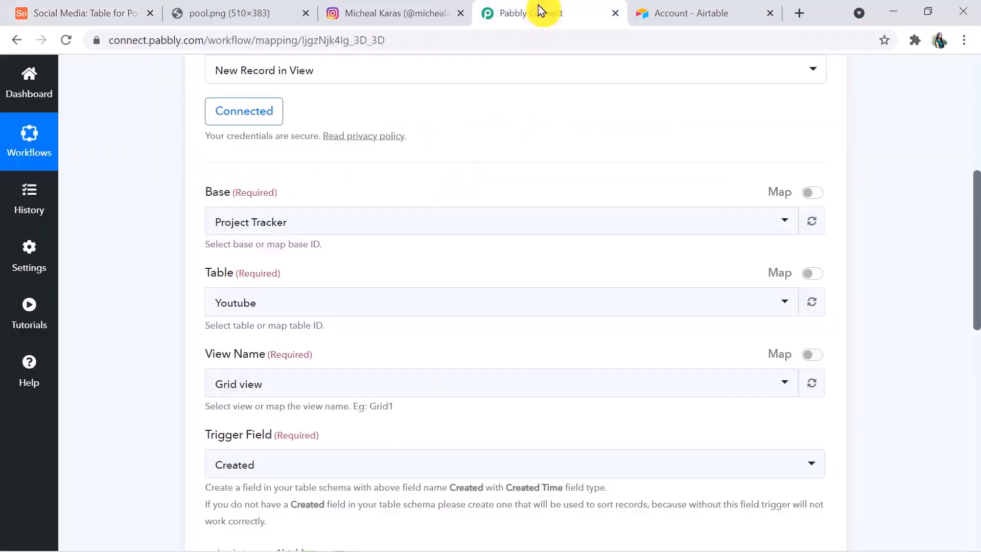
Choose the Social Media base and Table for Post in the trigger settings
click(391, 223)
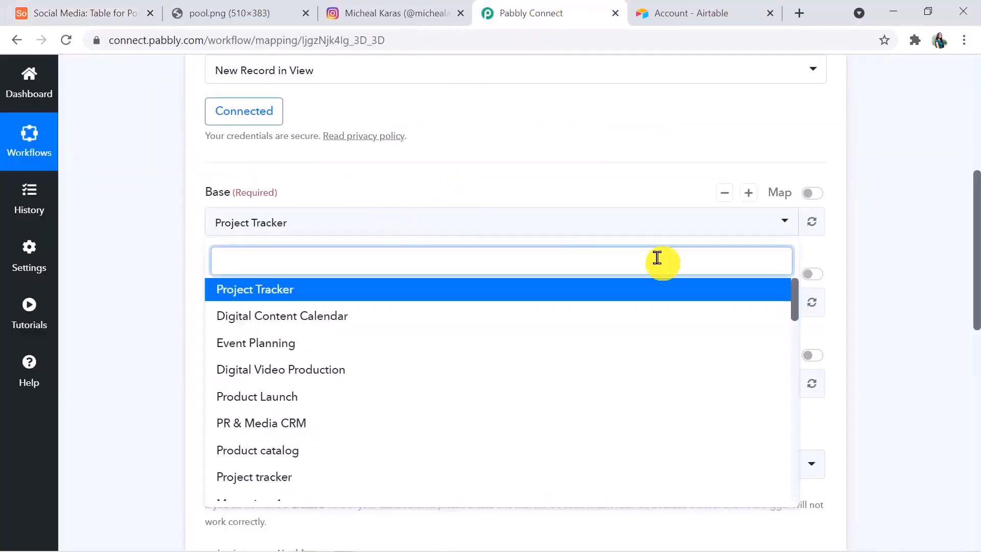
scroll(977, 271, down, 2)
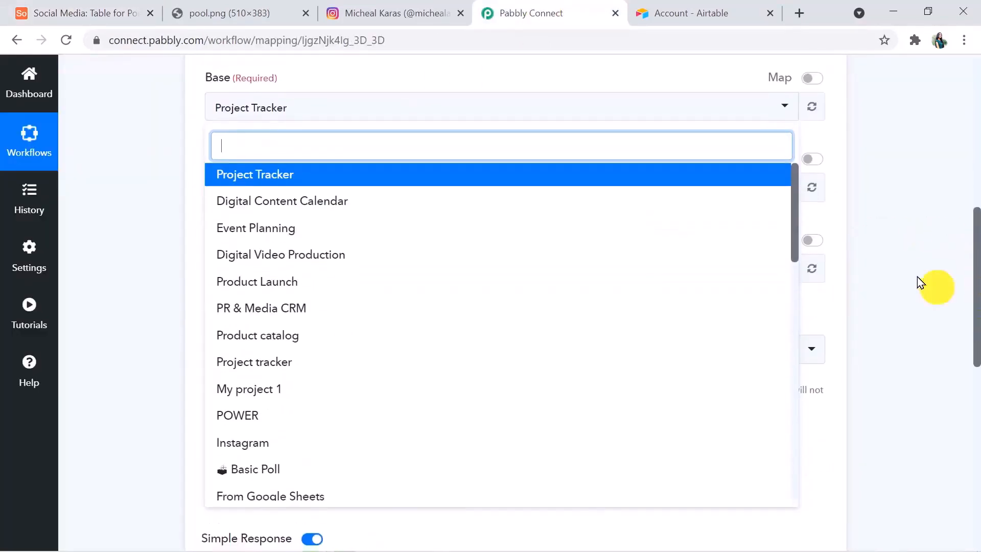
drag(796, 223, 789, 463)
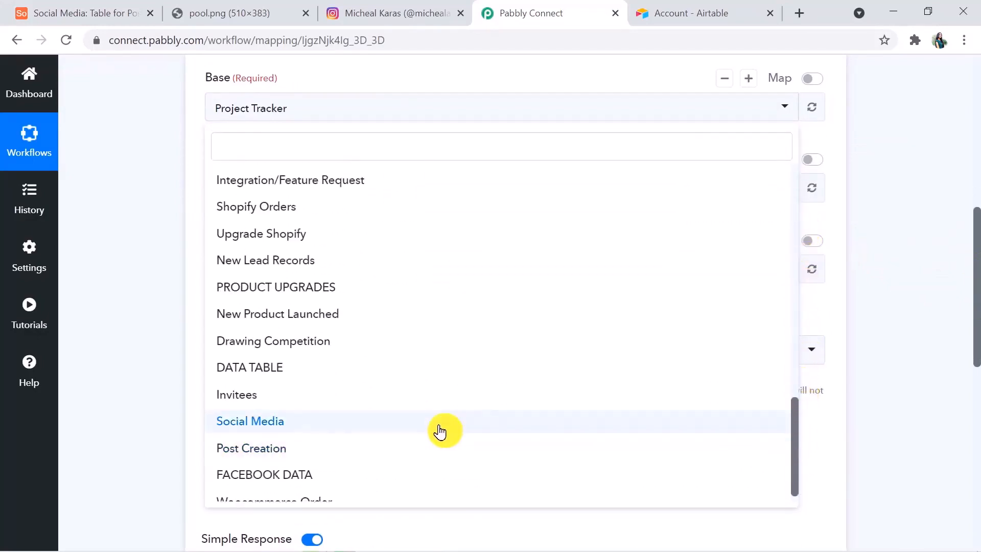
click(439, 431)
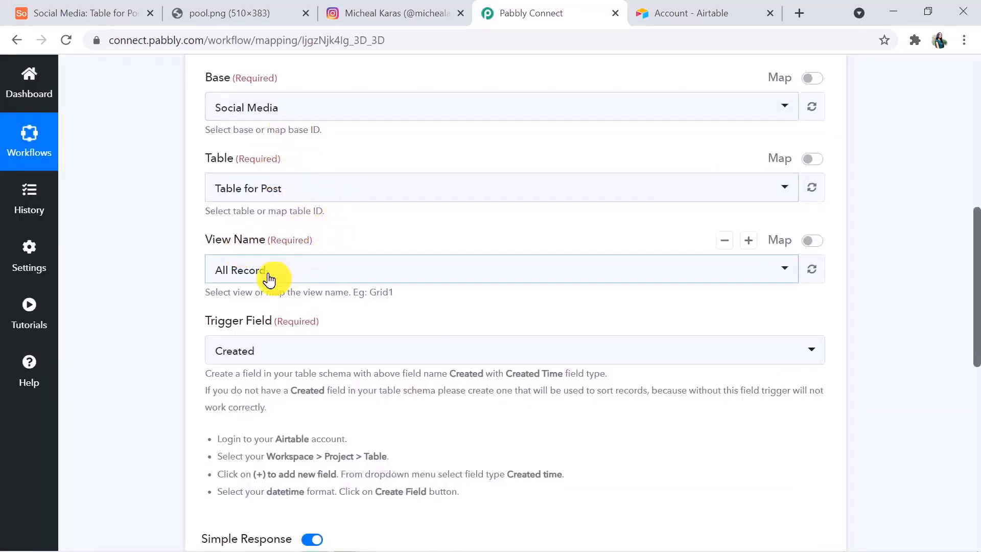
click(302, 189)
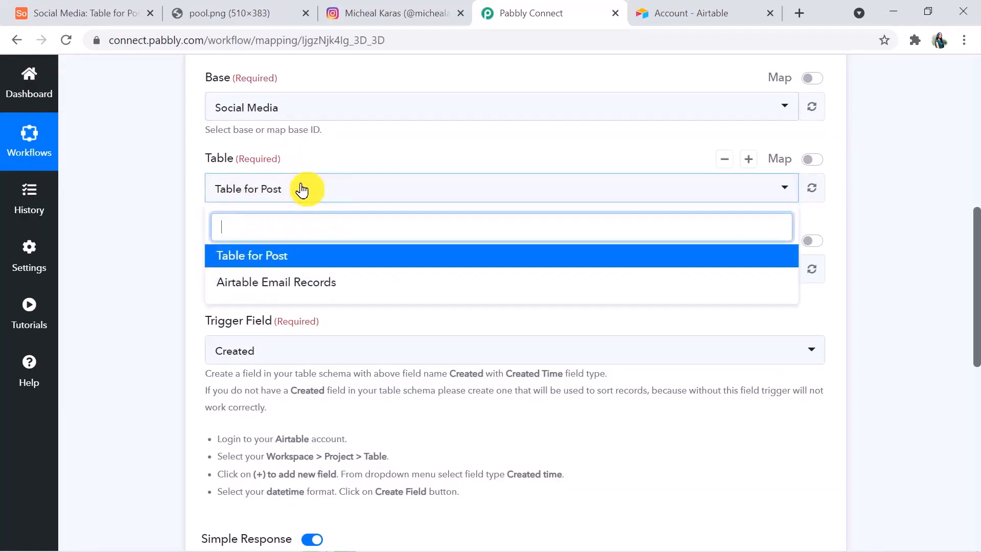
click(291, 260)
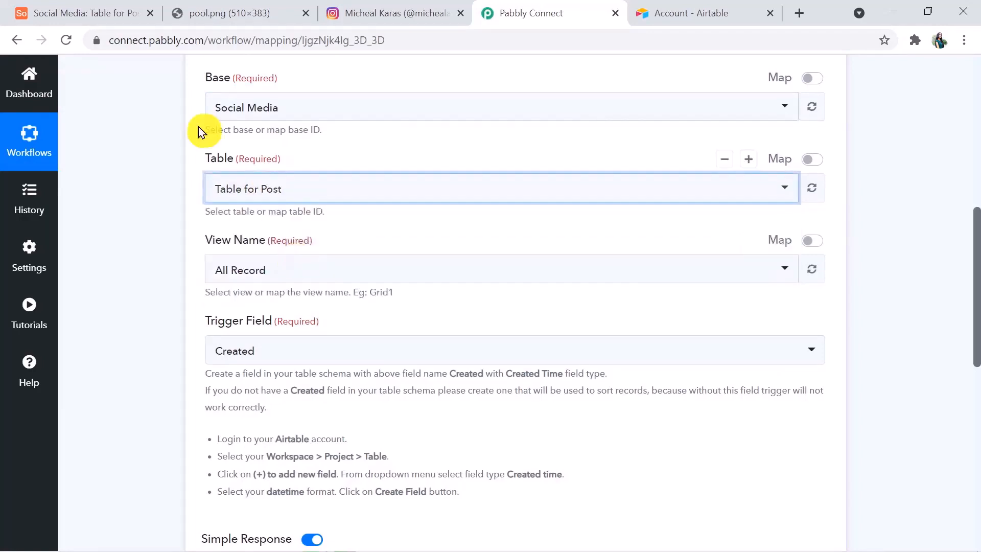
Confirm the view name in Airtable and select Instagram Posts View
click(99, 10)
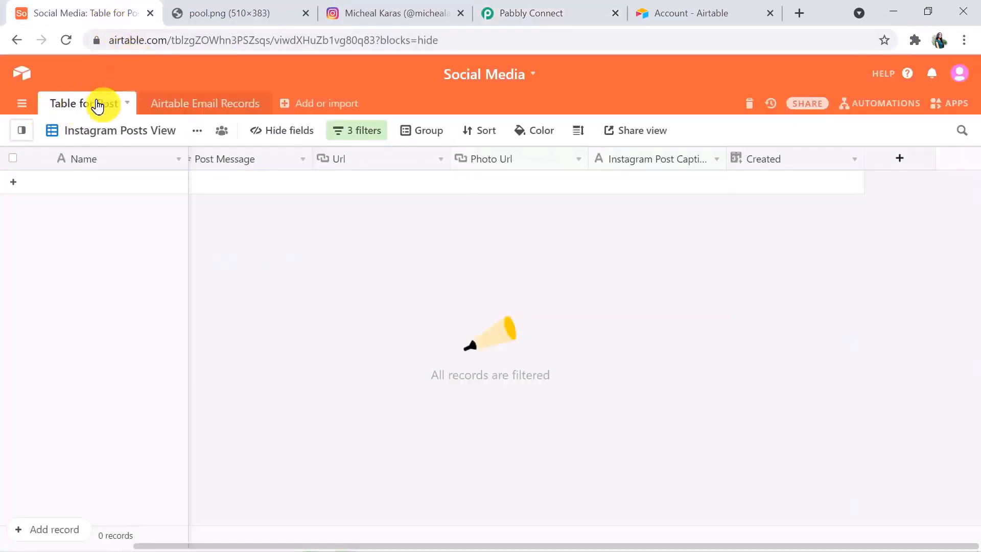
click(549, 13)
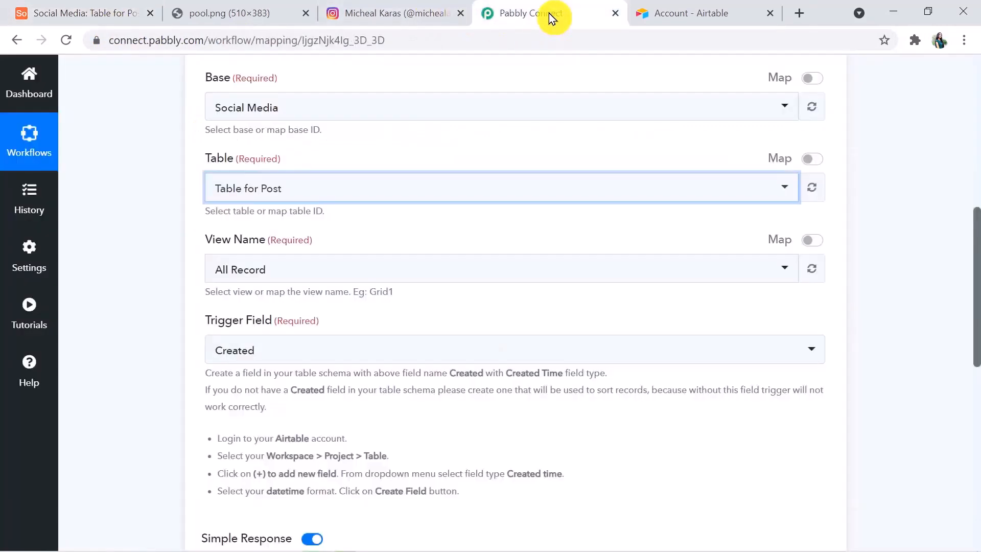
click(293, 272)
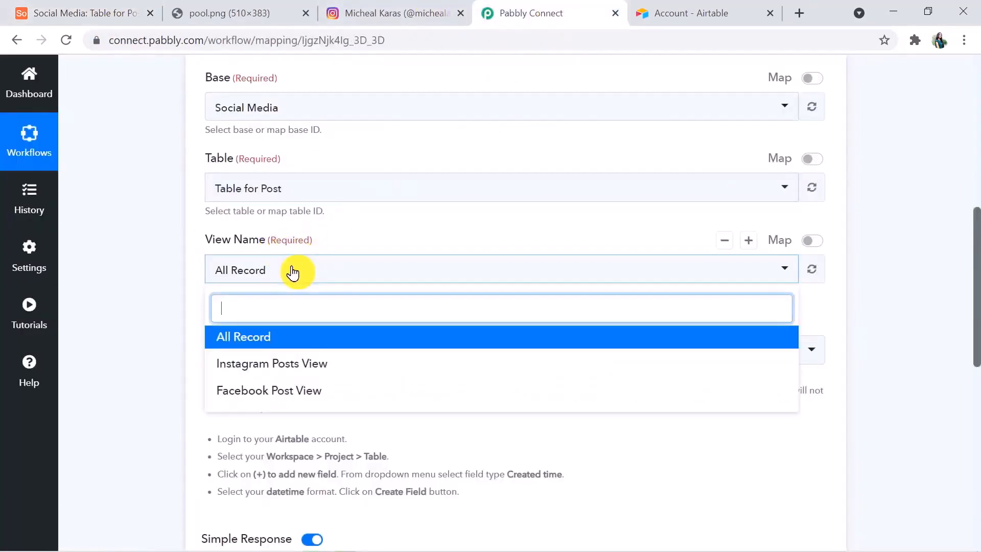
click(289, 365)
Set the trigger field to Created, then go back to the Airtable table
click(91, 14)
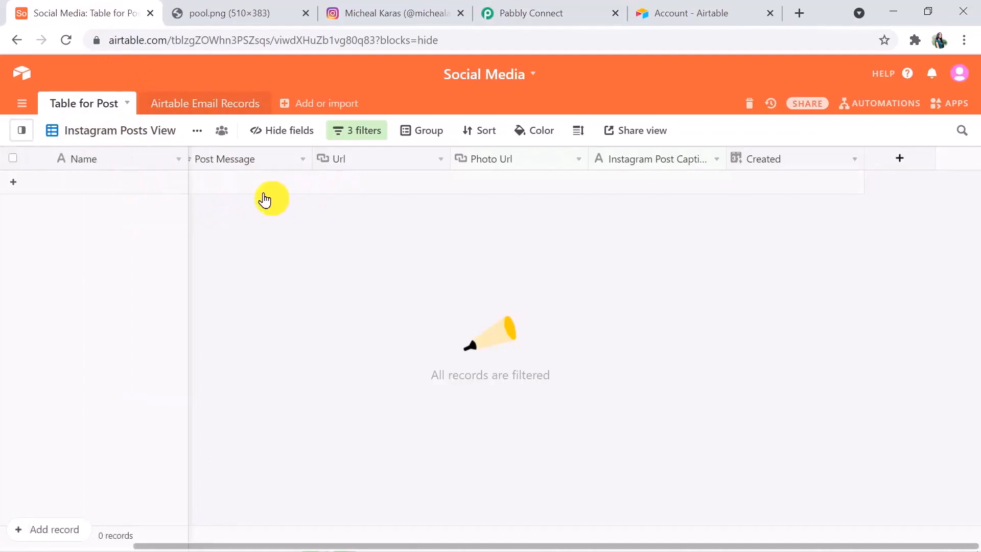
click(526, 9)
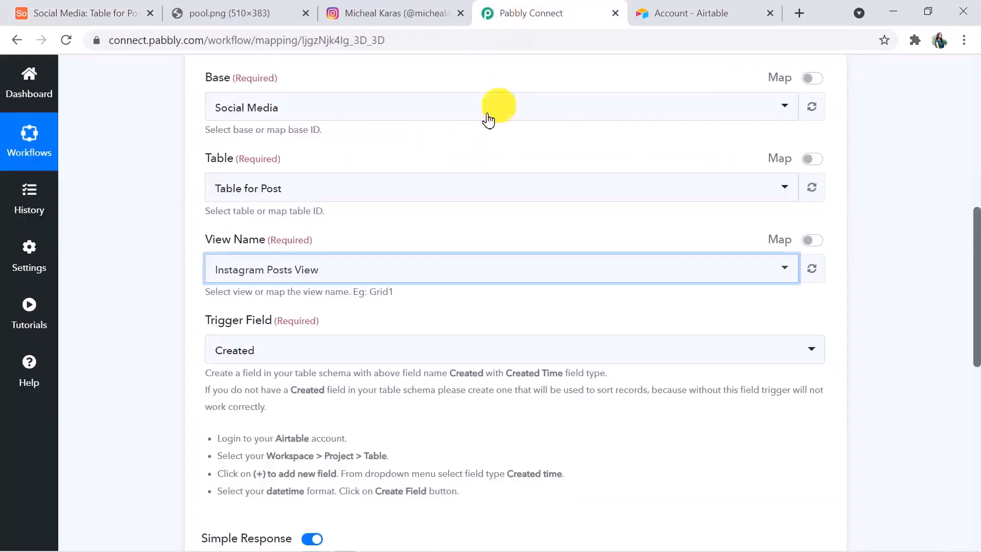
click(261, 353)
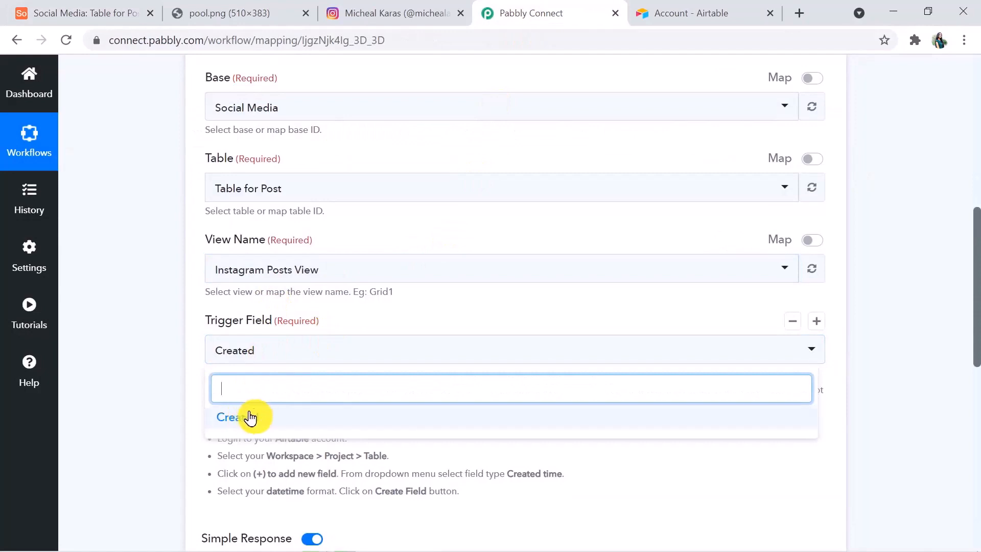
click(280, 356)
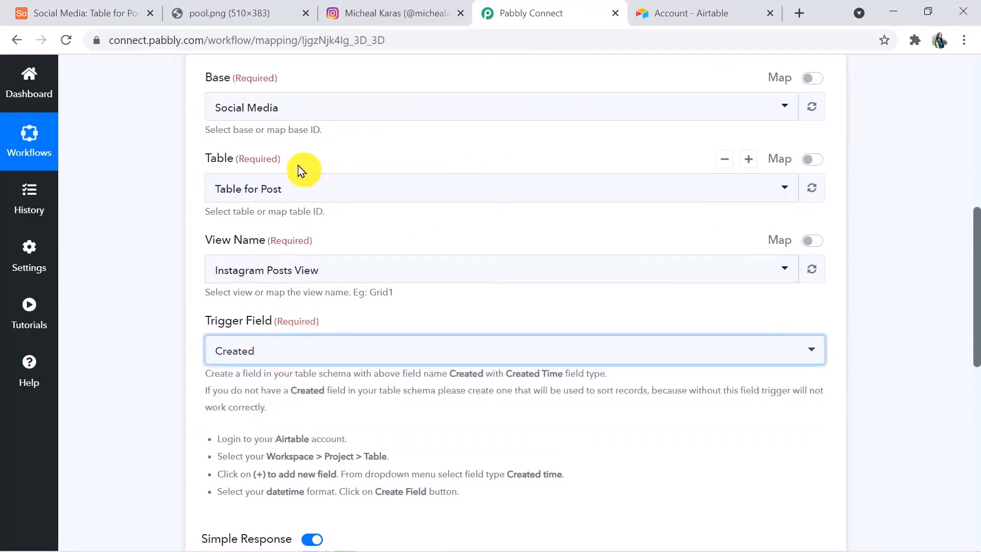
click(107, 13)
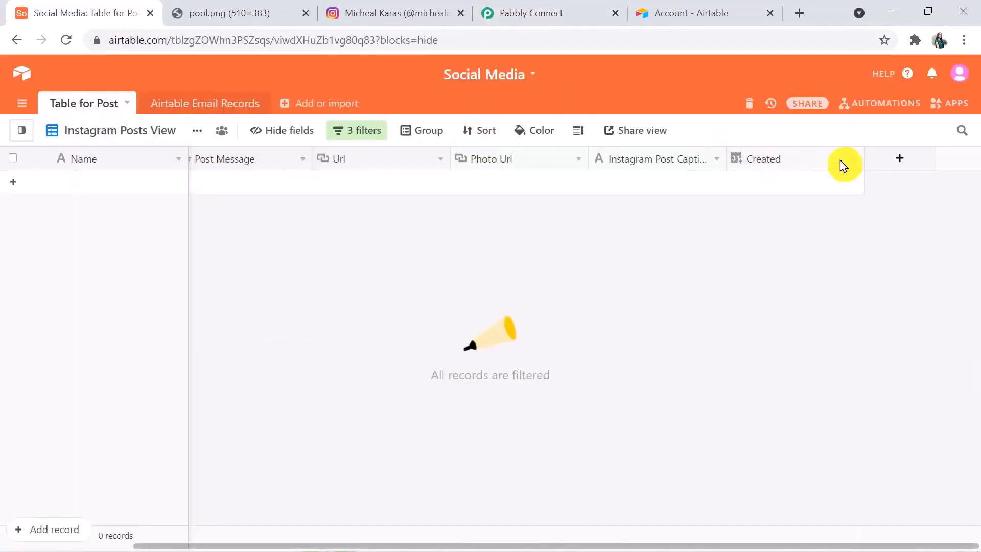
Draft a Created time field named Created, then cancel and discard it
click(894, 167)
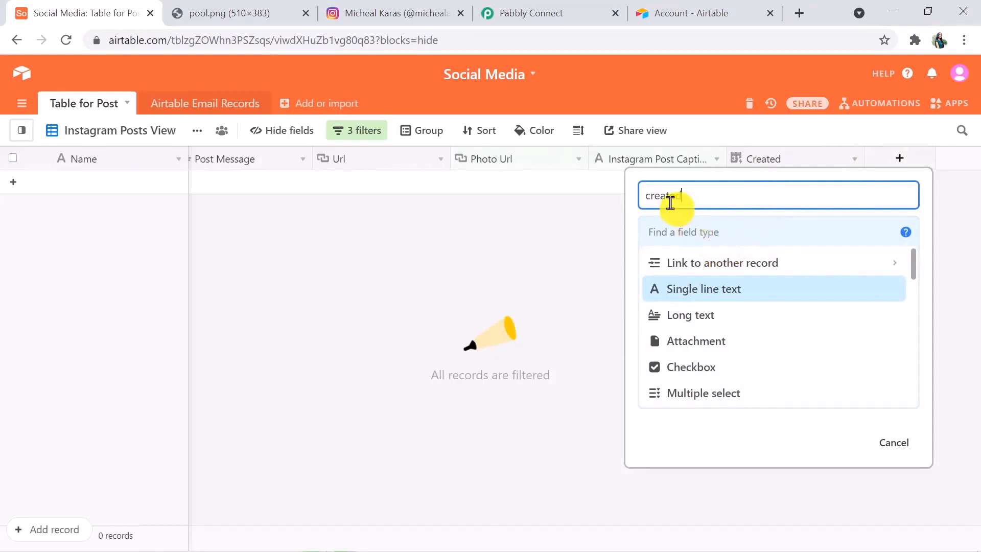
click(657, 197)
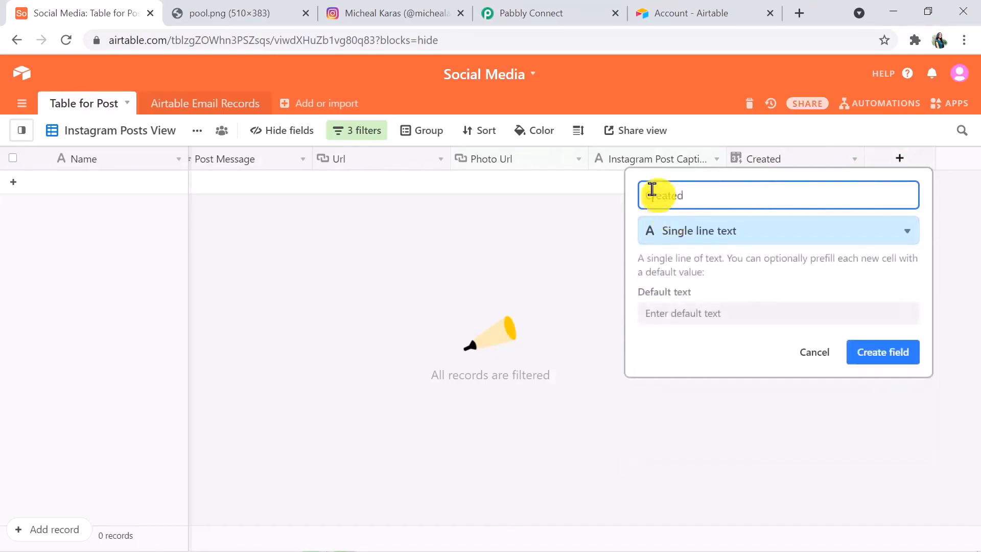
click(912, 231)
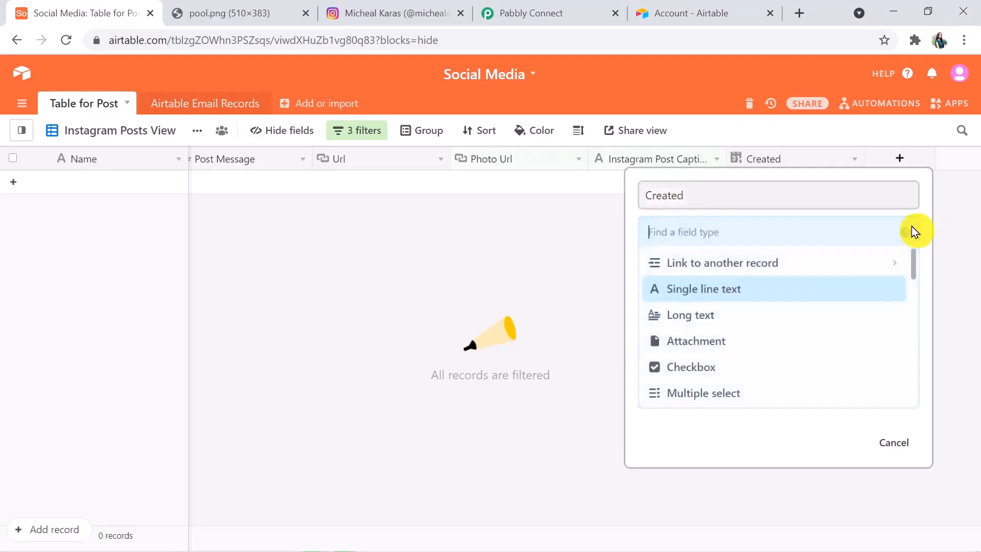
drag(912, 271, 911, 371)
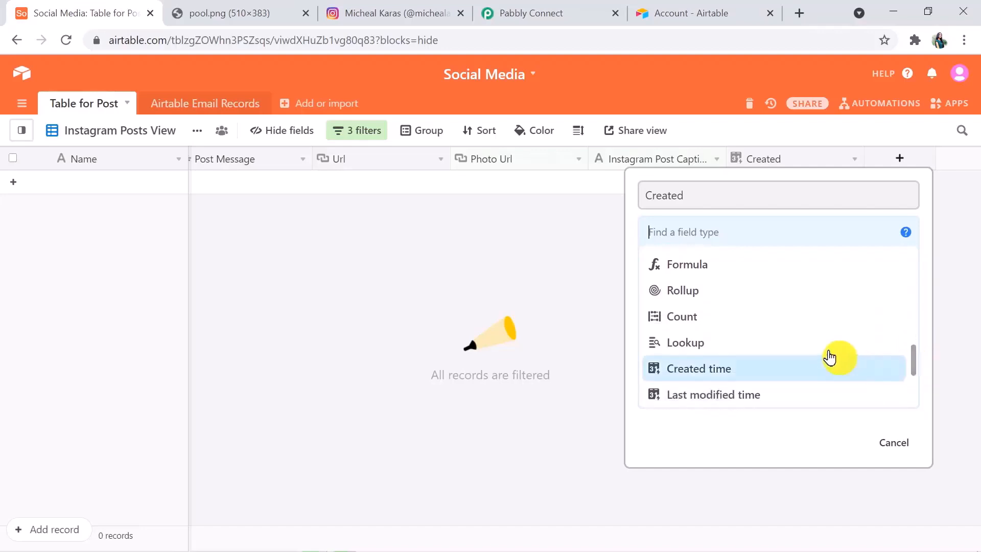
click(767, 368)
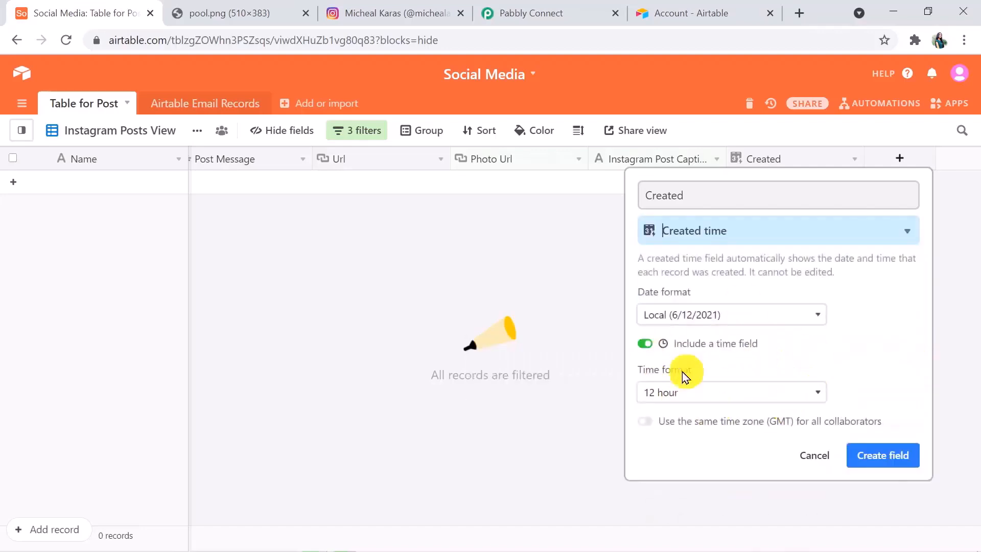
click(779, 486)
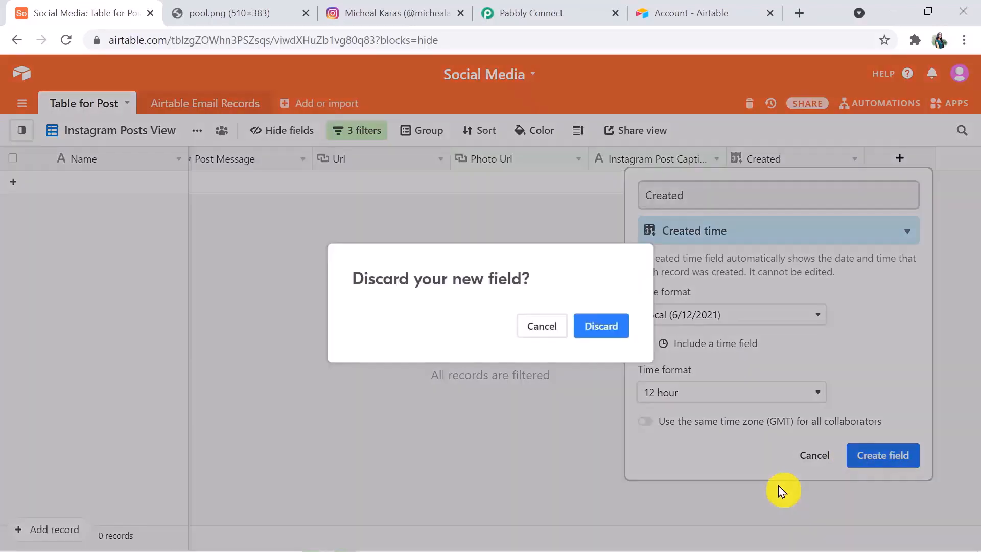
click(593, 325)
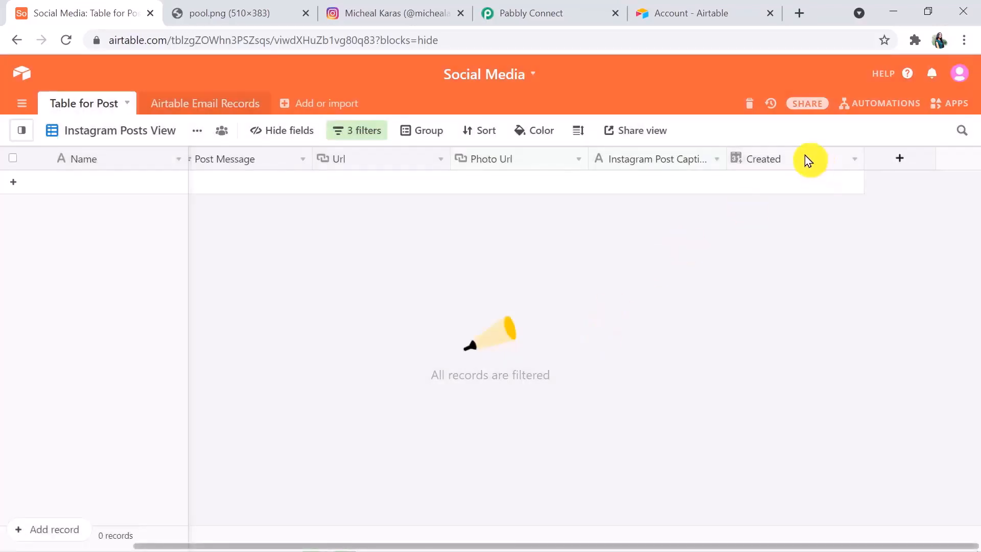
Return to the Pabbly Connect workflow and review the Airtable trigger settings
click(537, 10)
drag(975, 318, 979, 359)
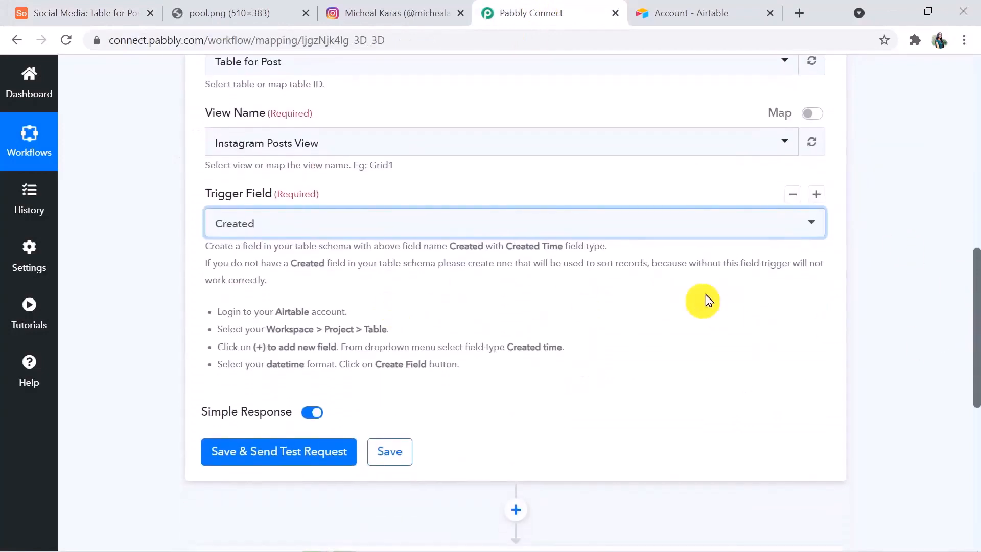
drag(976, 364, 976, 302)
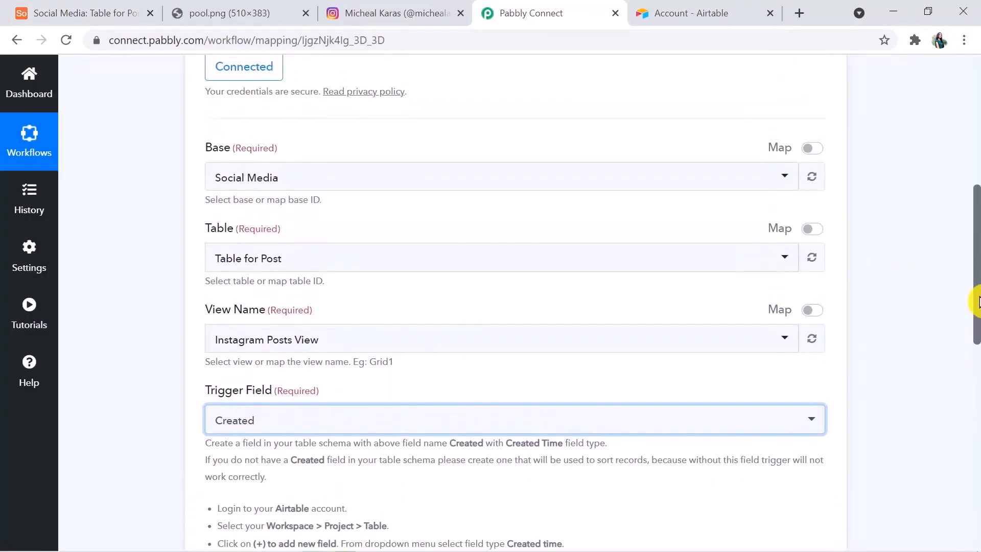
Add a new Instagram record and paste the pool.png web address into its Photo Url cell
click(92, 13)
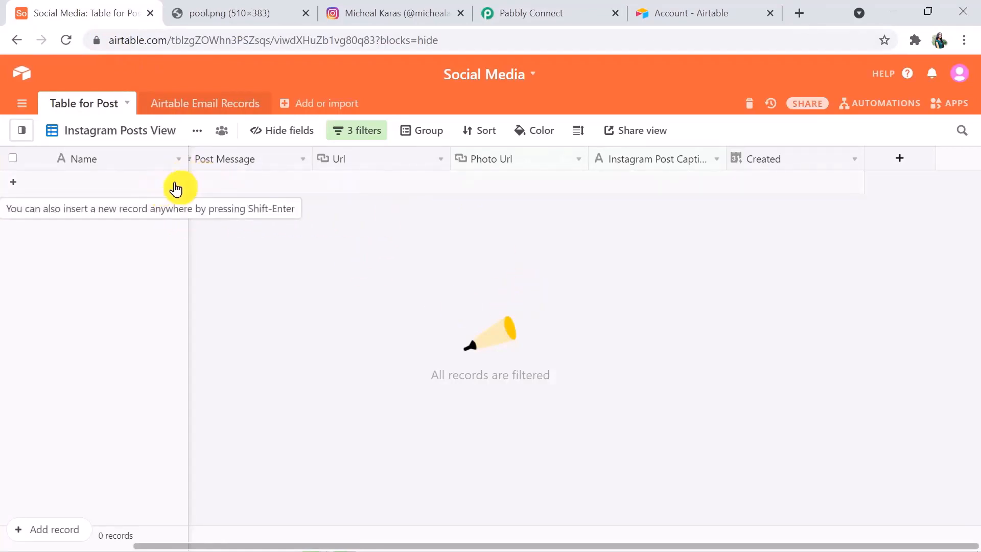
scroll(189, 182, left, 3)
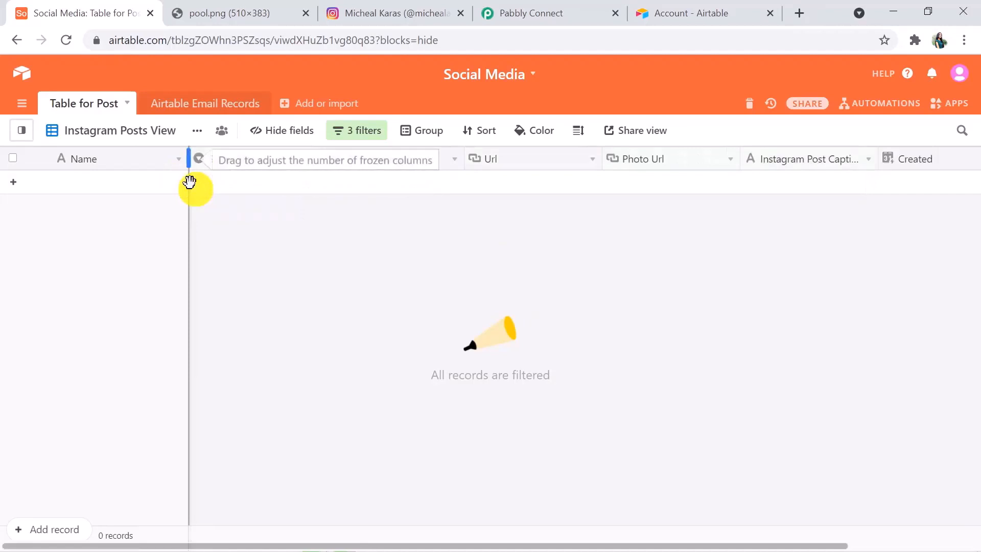
click(241, 187)
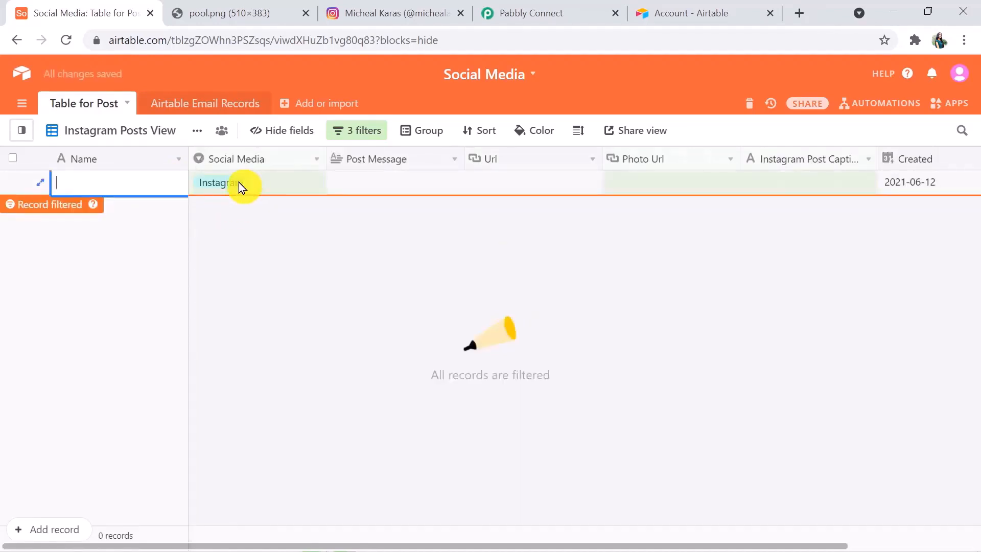
key(ctrl+l)
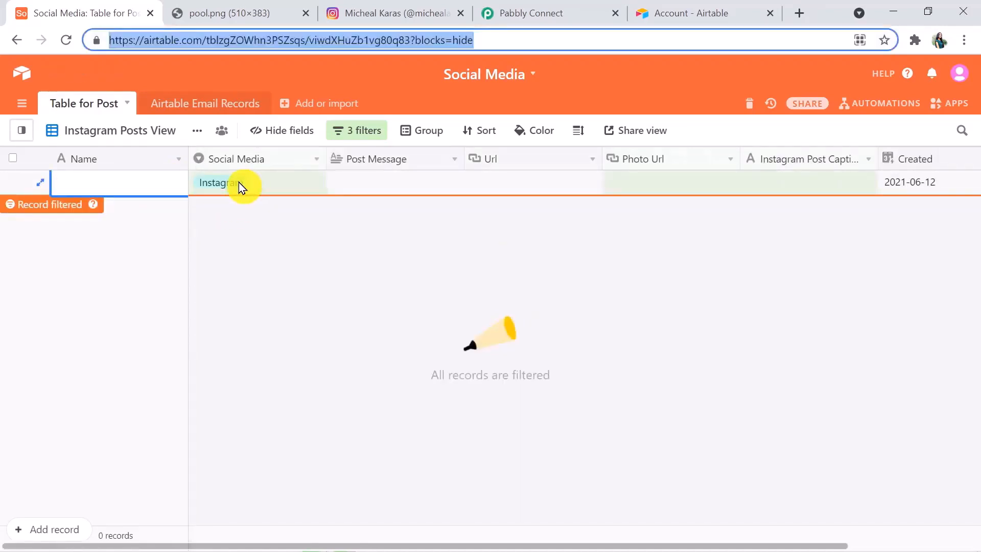
click(627, 186)
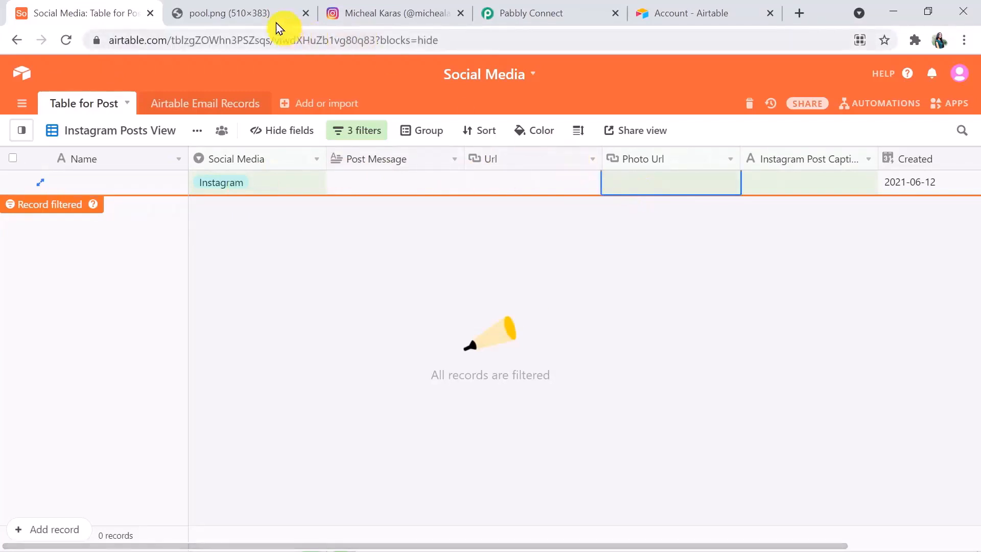
click(253, 12)
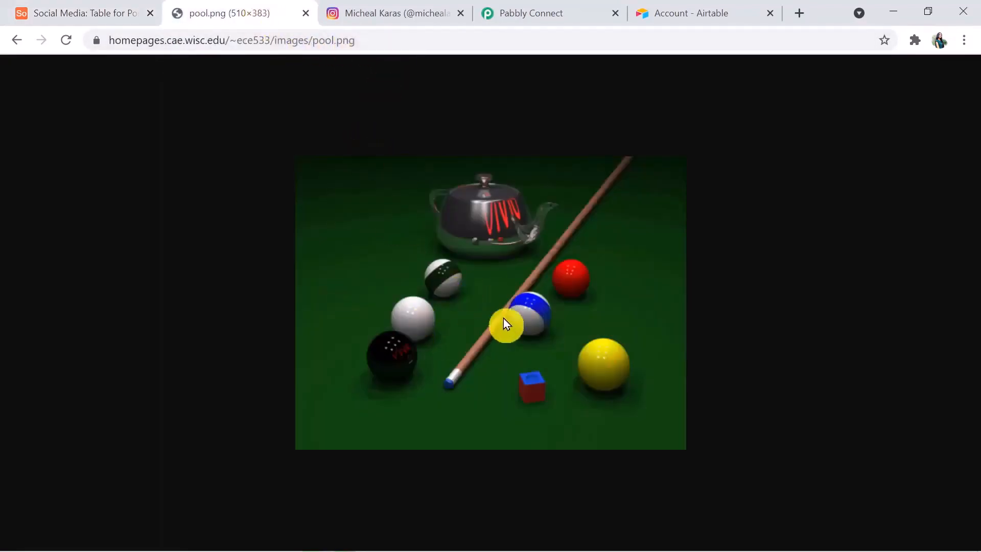
drag(375, 43, 67, 43)
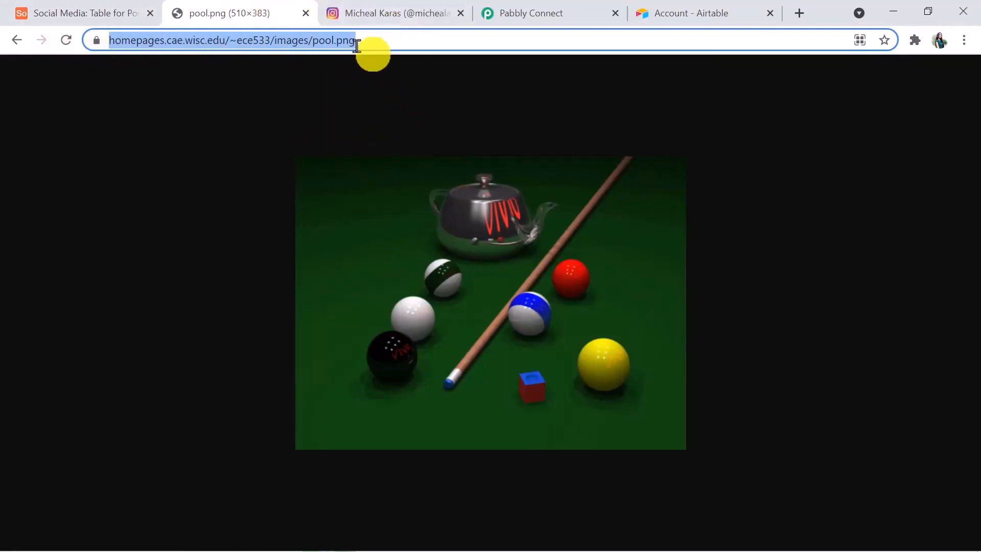
click(82, 10)
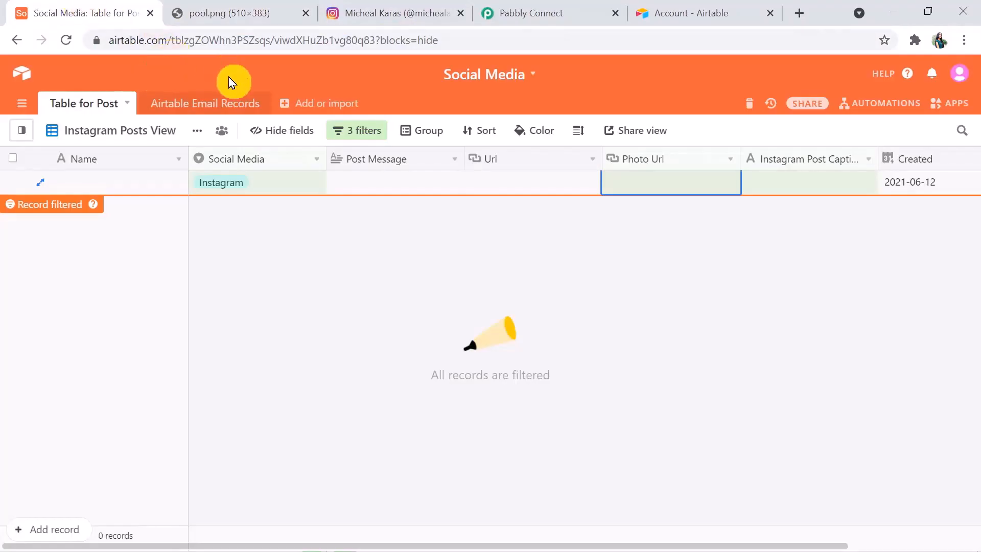
click(621, 178)
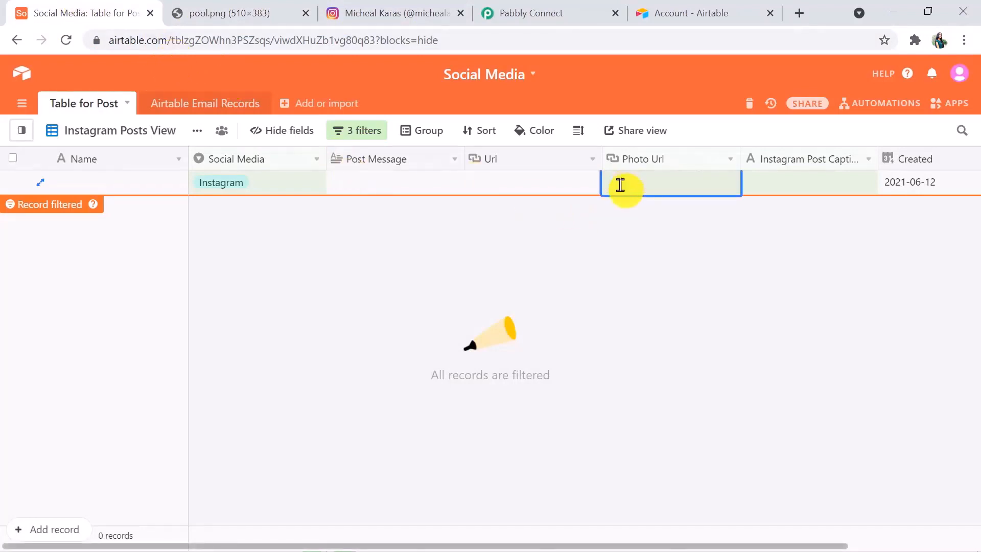
Enter 'Pool Image' as the record's Instagram Post Caption
click(779, 188)
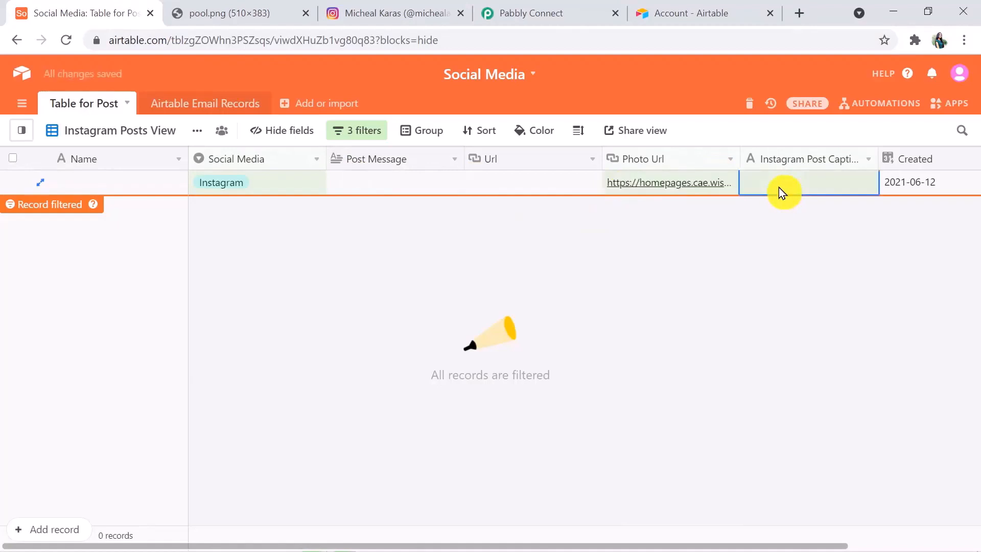
click(779, 186)
text(poo)
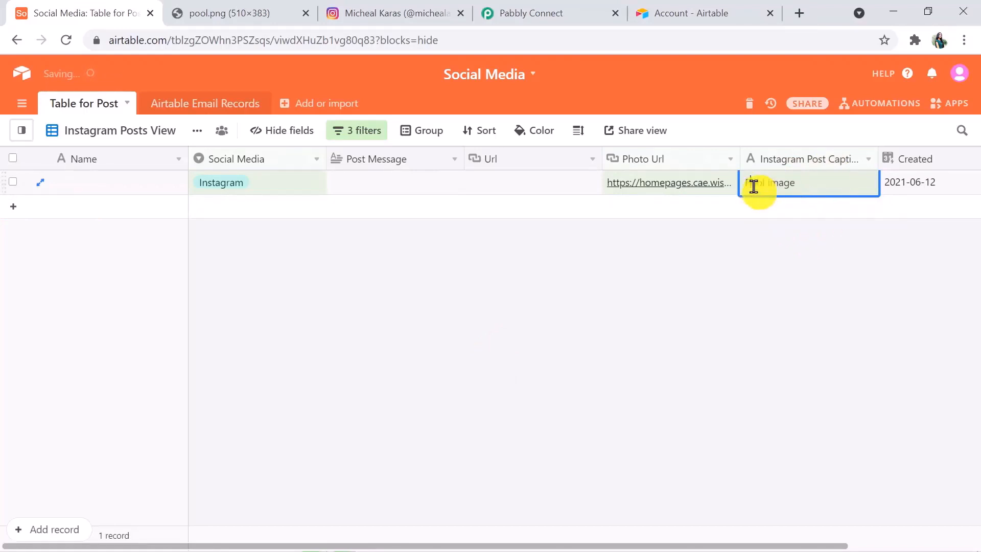
key(ctrl+l)
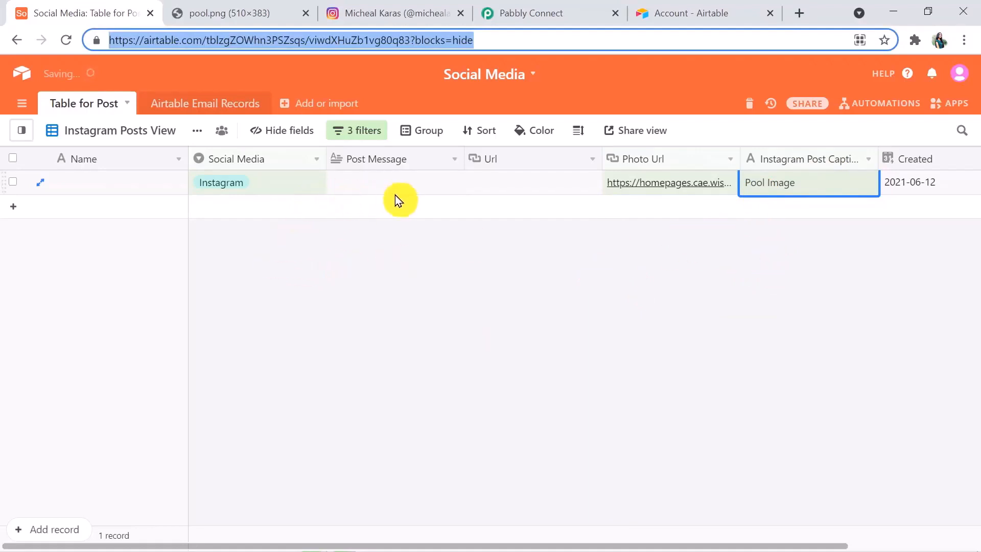
click(536, 7)
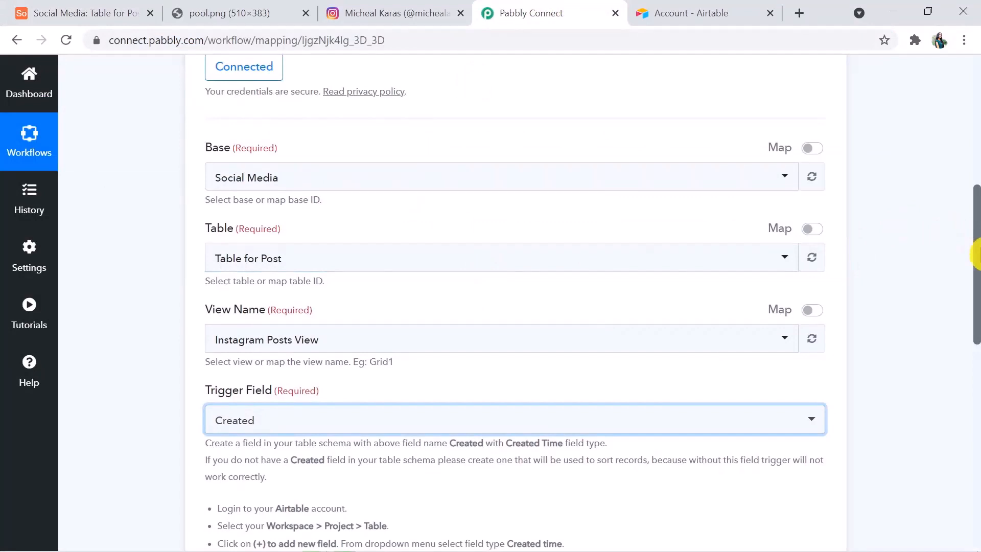
Save the Airtable trigger and fetch the Pool Image record as its test response
drag(976, 255, 976, 336)
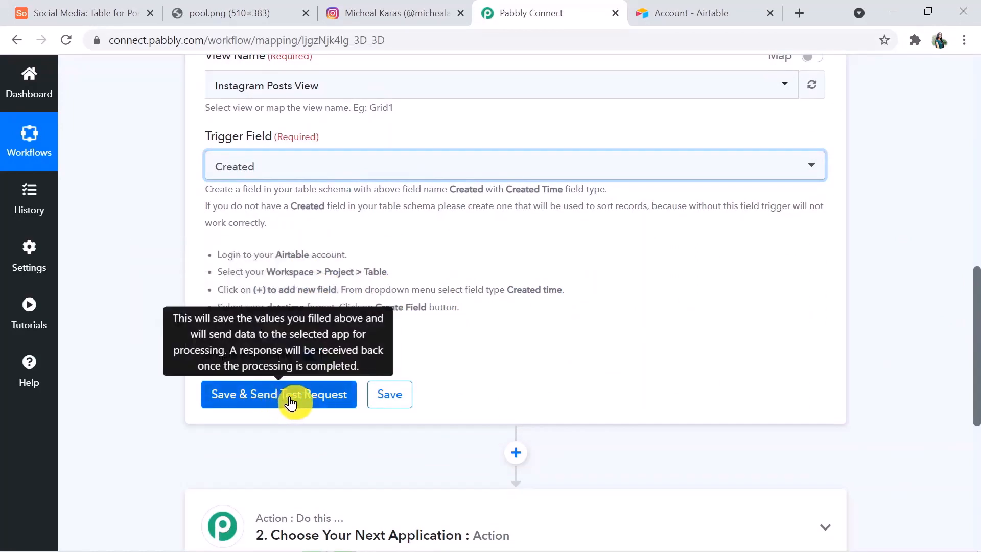
click(290, 402)
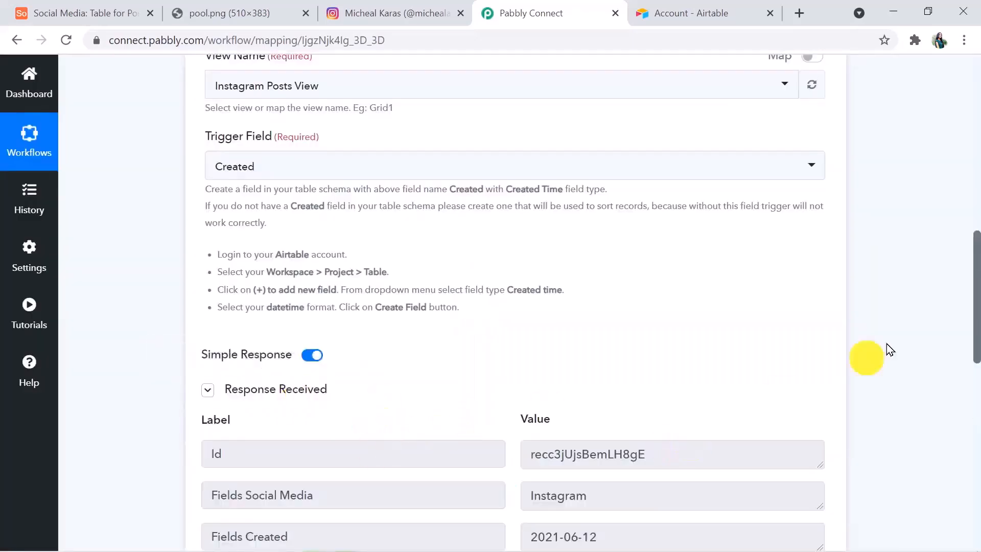
drag(976, 316, 977, 401)
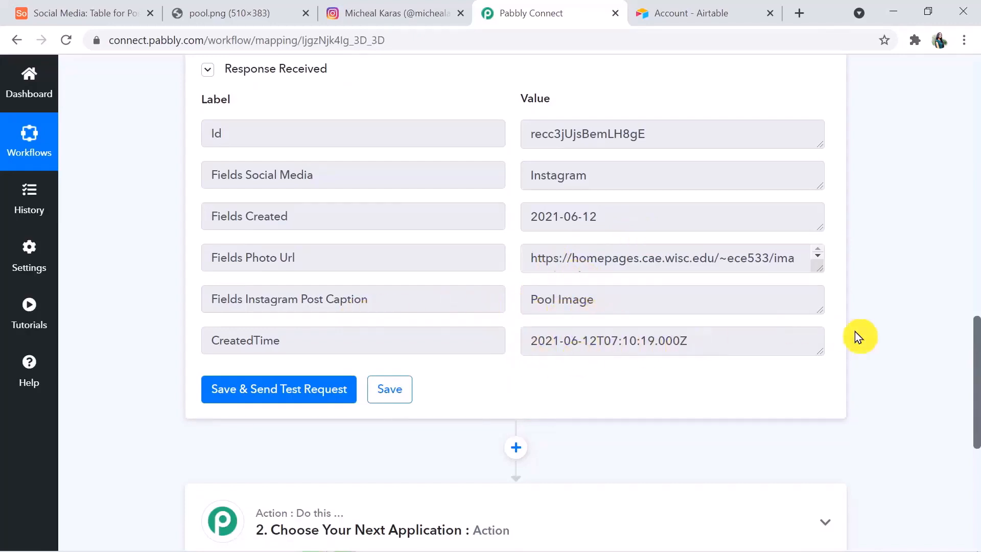
drag(976, 364, 977, 421)
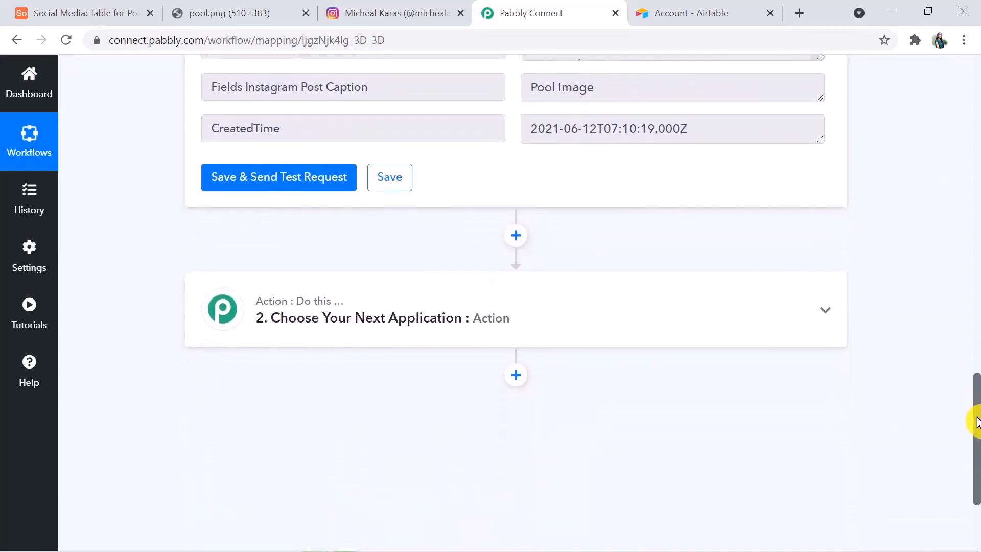
Search 'inst' to make Instagram for Business the next step, with Publish Photo as its event
click(538, 312)
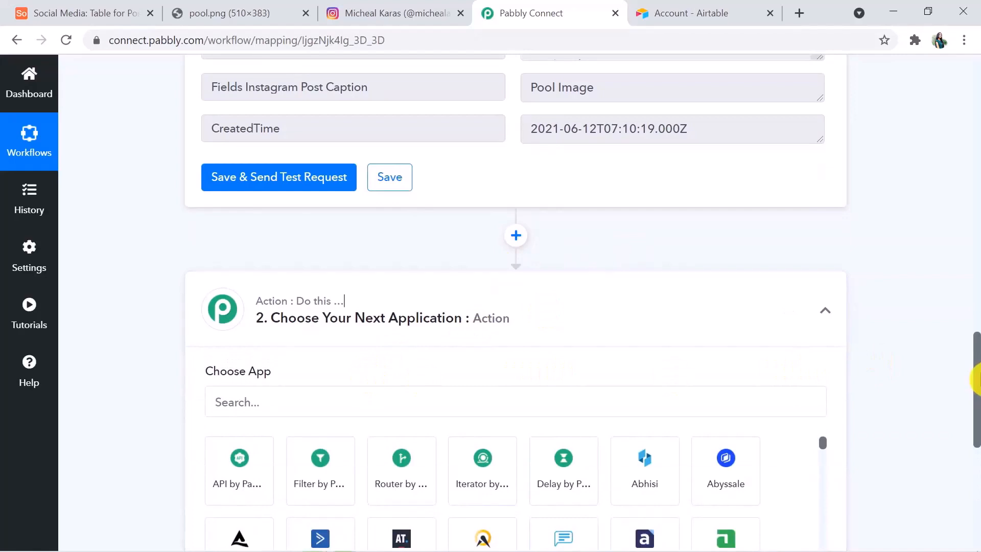
drag(978, 380, 976, 411)
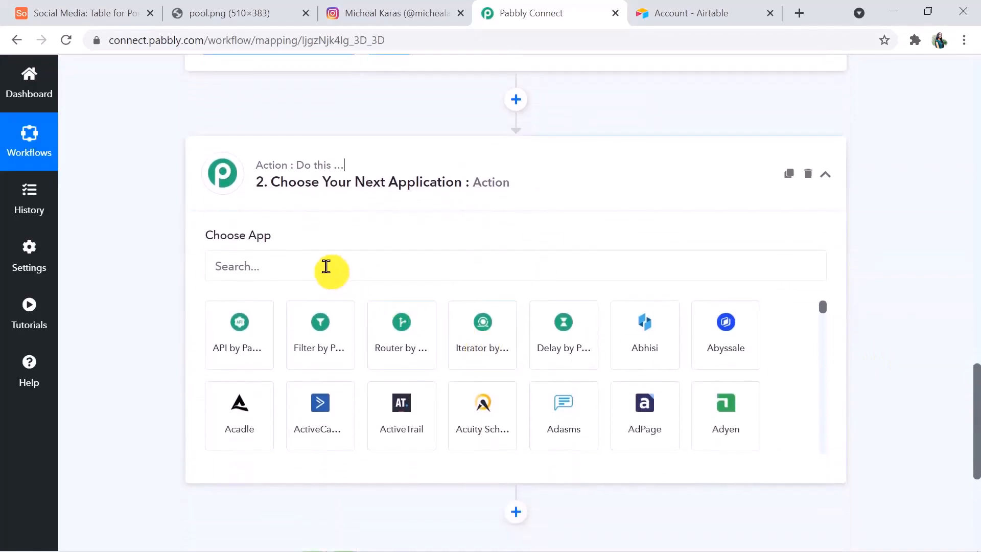
click(324, 268)
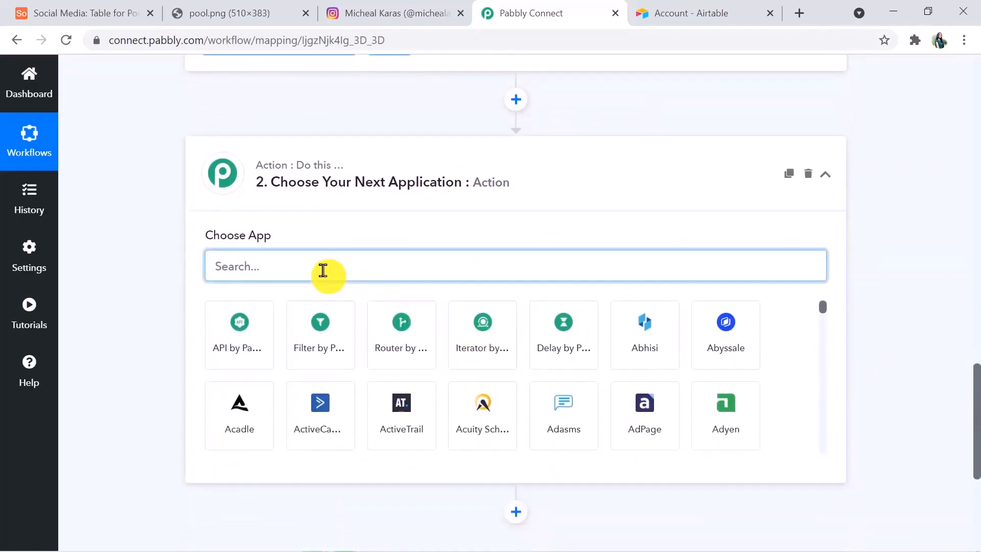
text(inst)
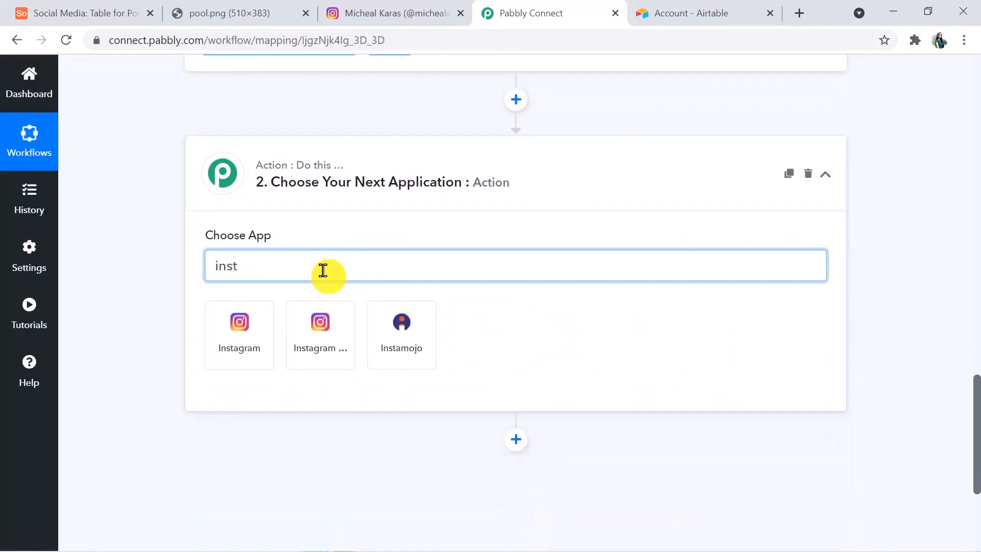
click(324, 349)
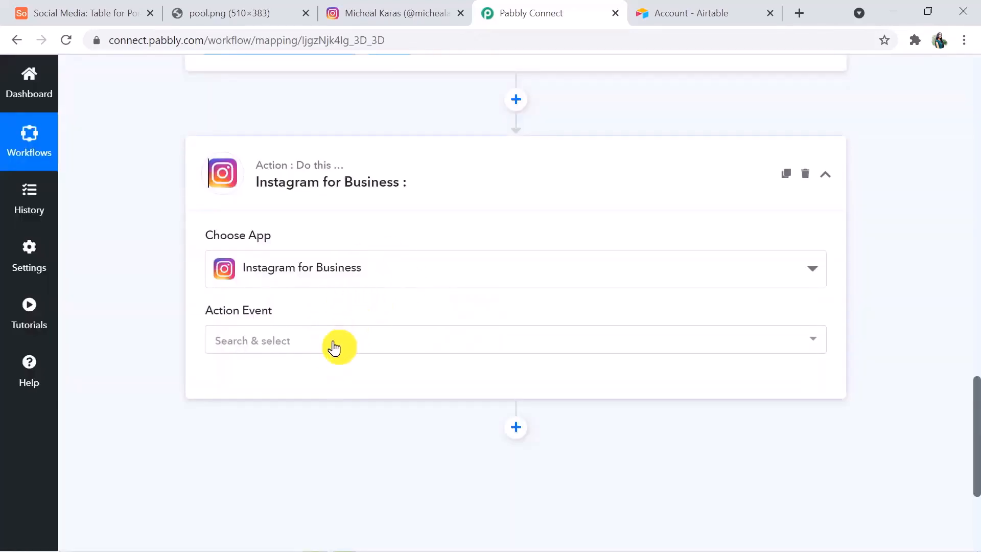
click(335, 348)
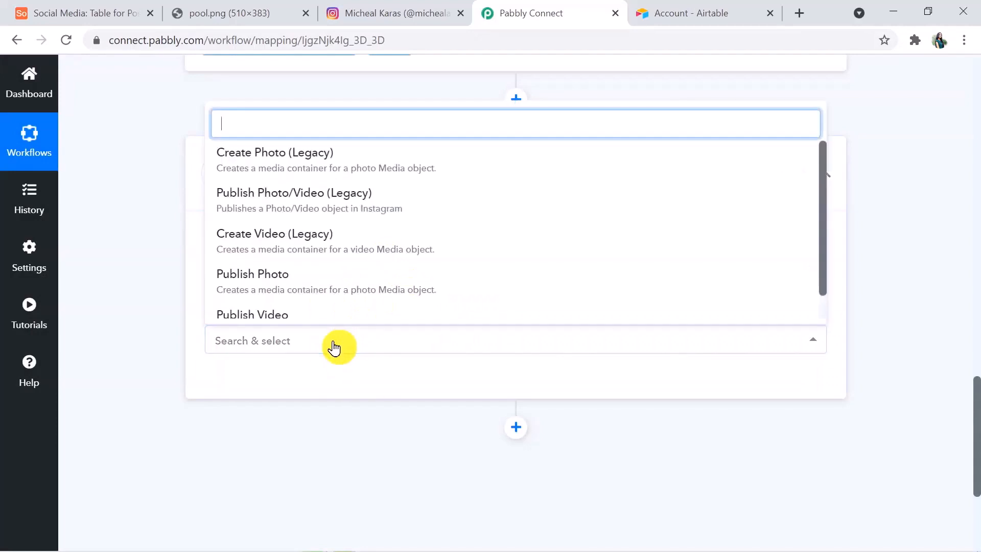
click(317, 283)
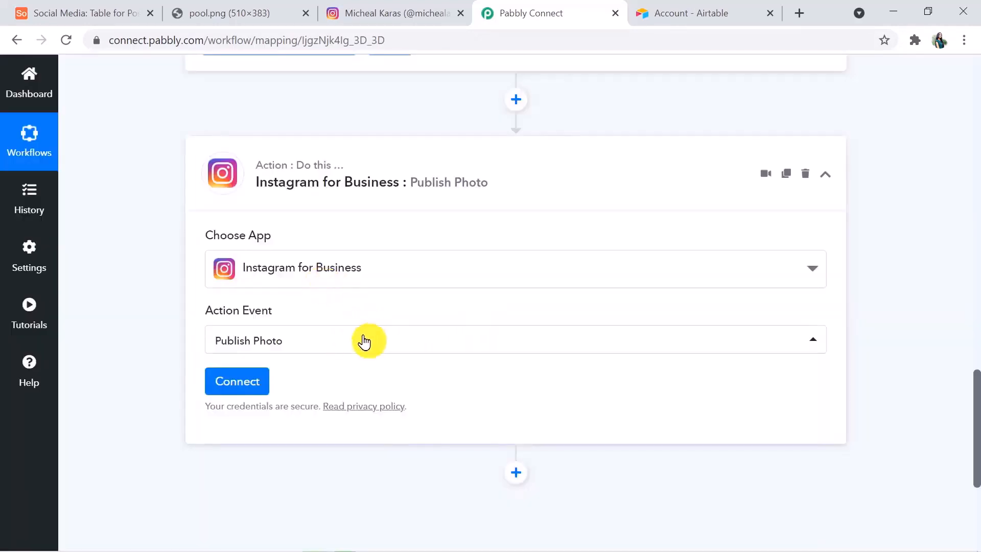
scroll(976, 452, down, 1)
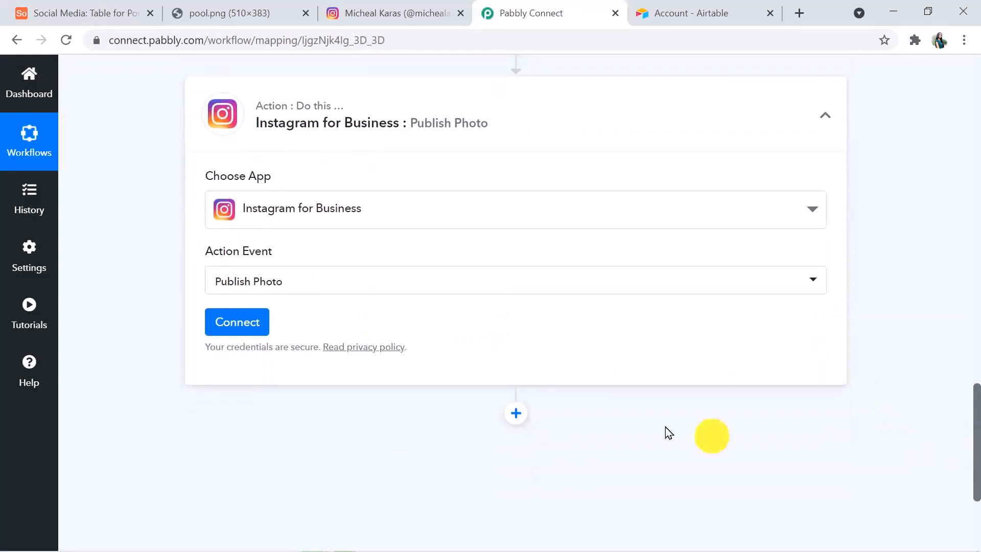
Connect and authorize the Instagram for Business account, then check the Instagram profile
click(237, 333)
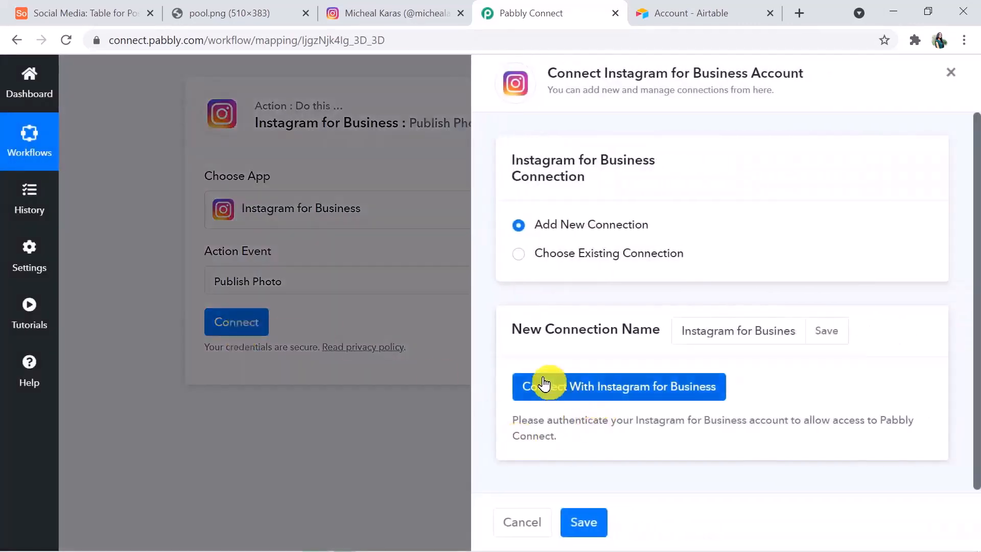
click(612, 383)
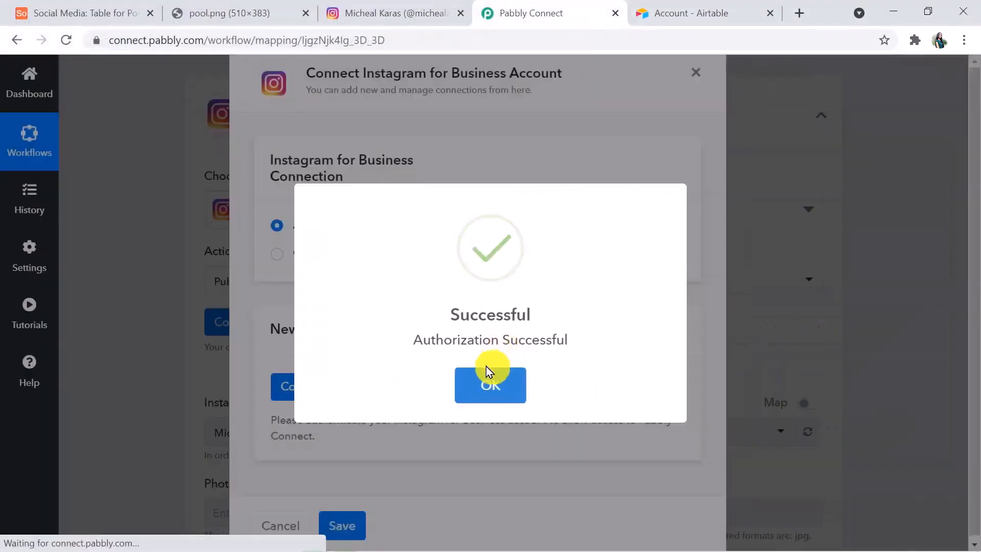
click(484, 375)
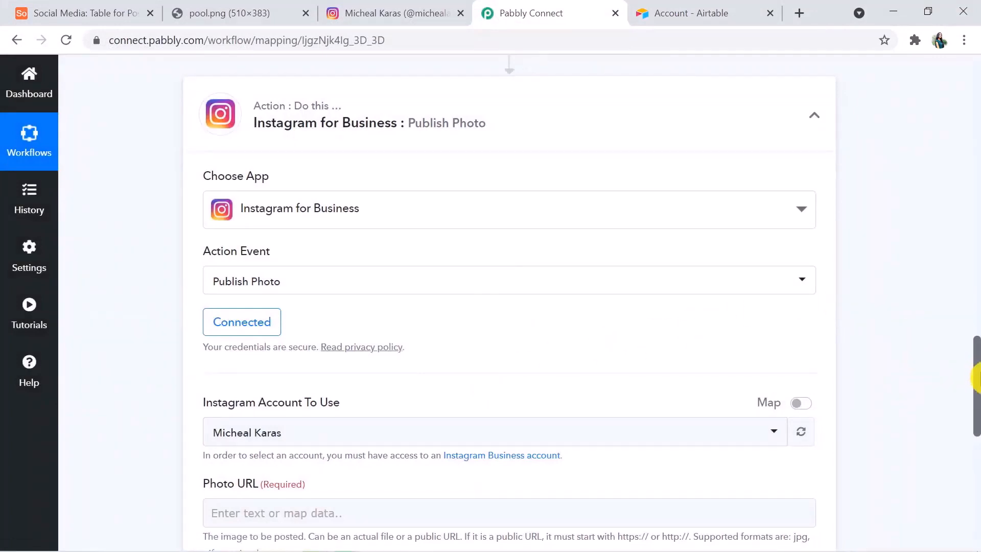
drag(976, 363, 976, 416)
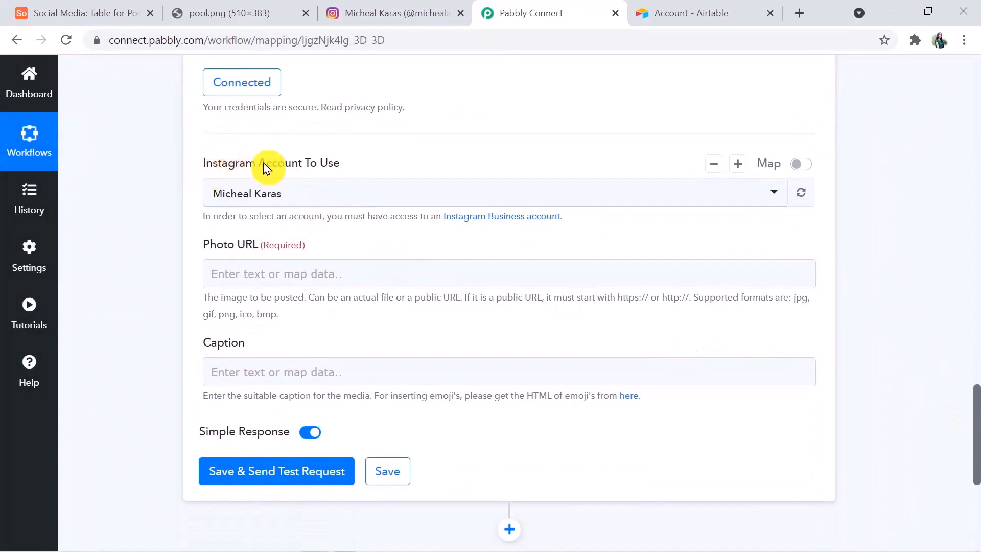
click(365, 14)
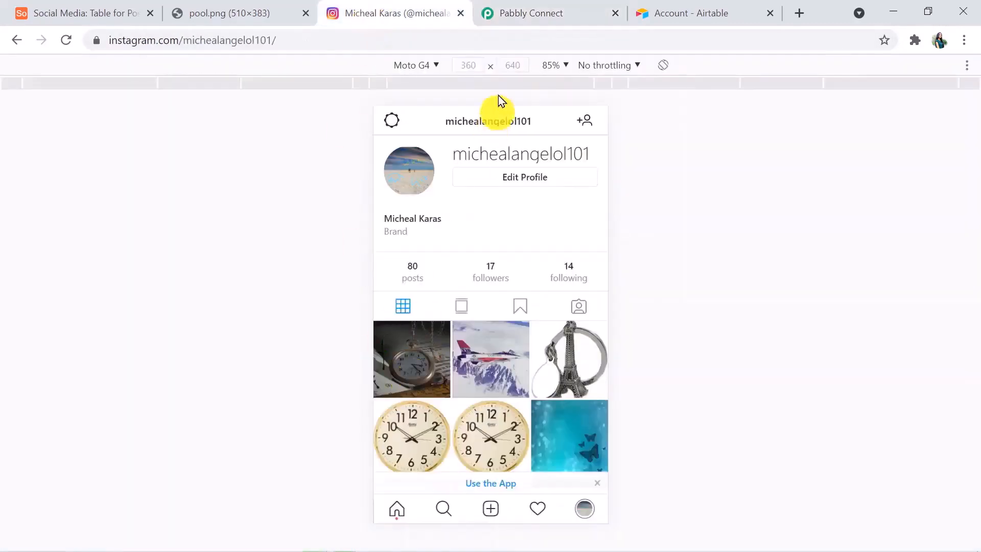
click(535, 18)
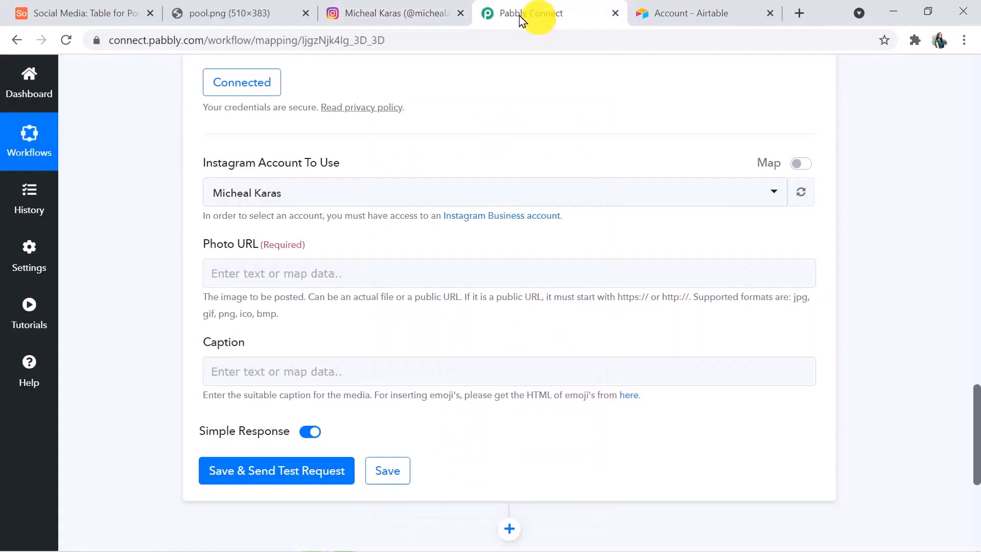
click(241, 276)
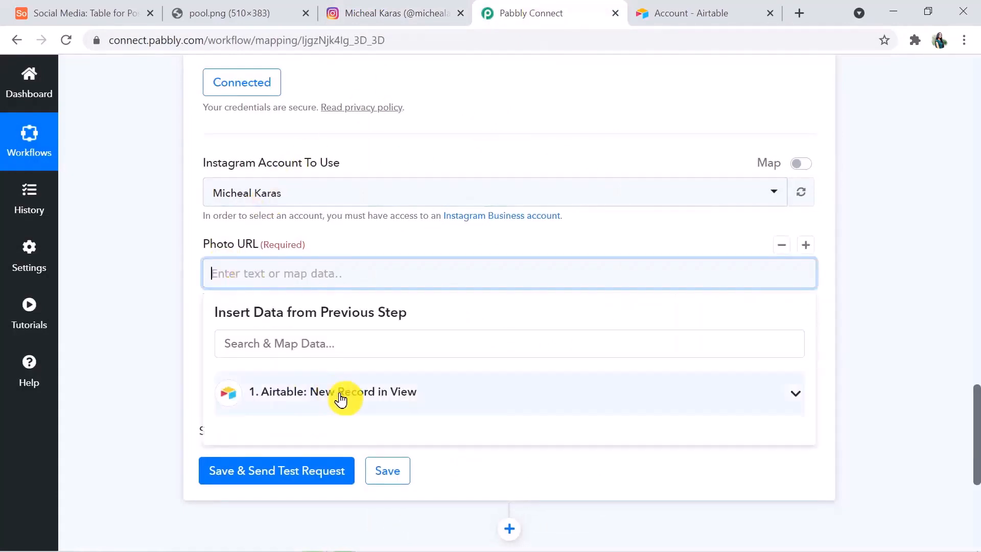
Map the Airtable record's Photo Url field into Photo URL
click(341, 398)
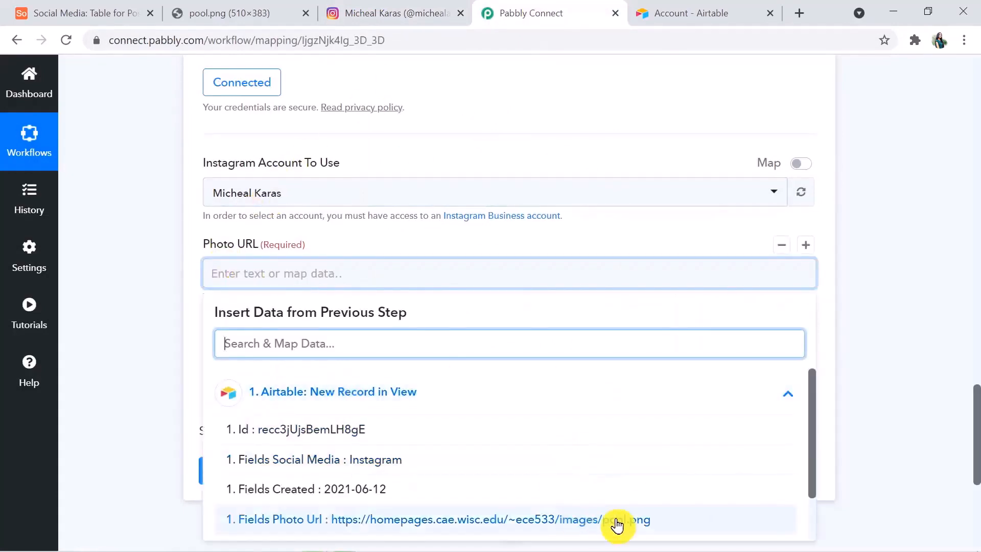
drag(976, 439, 975, 478)
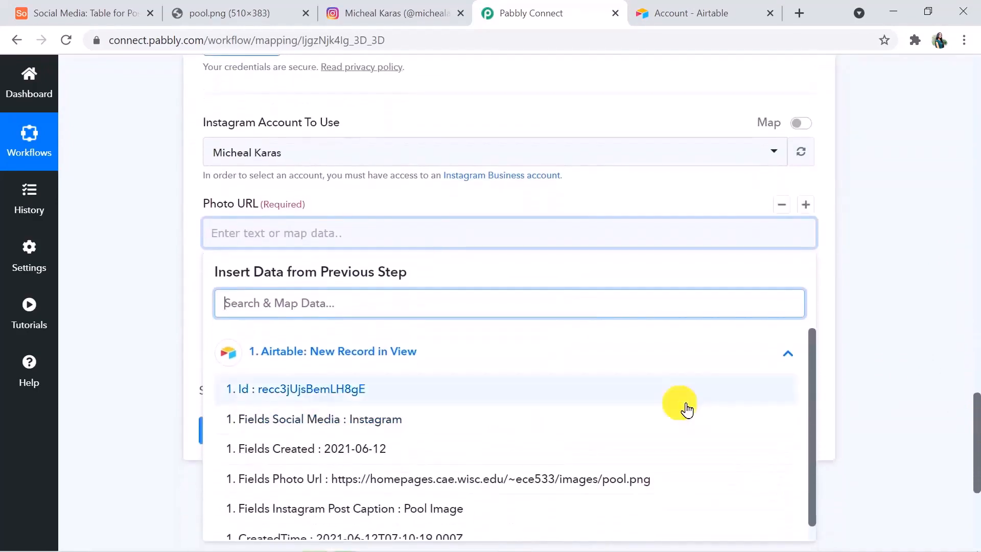
scroll(977, 460, down, 1)
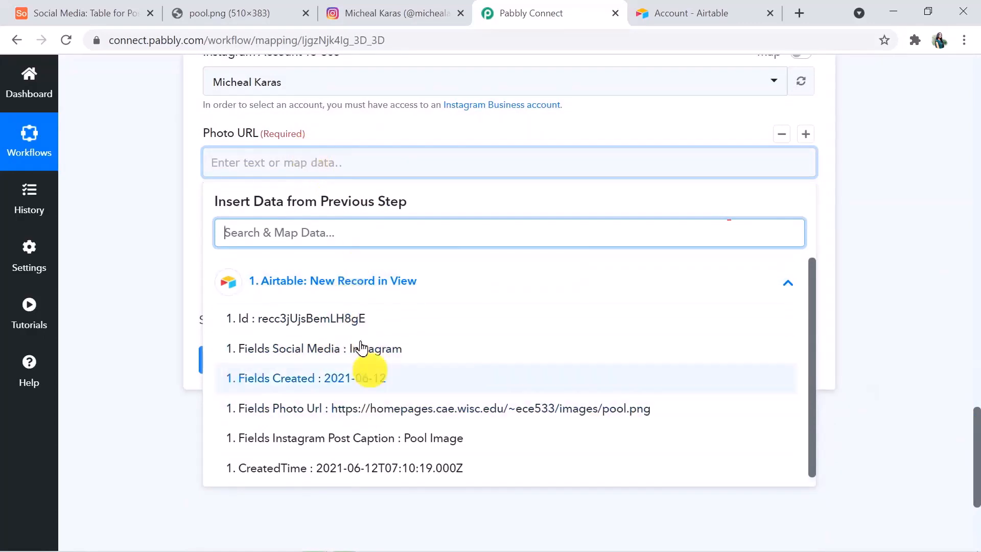
click(376, 409)
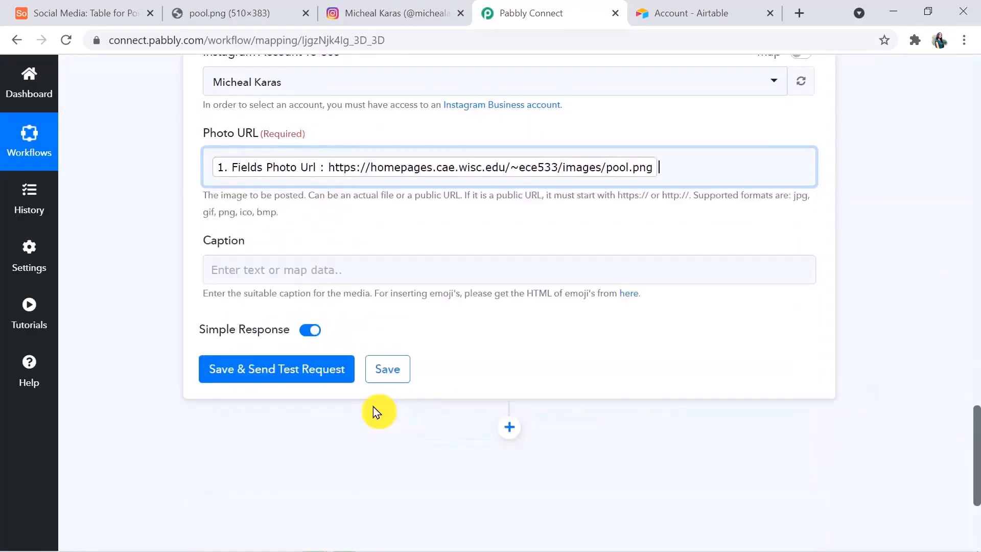
click(468, 430)
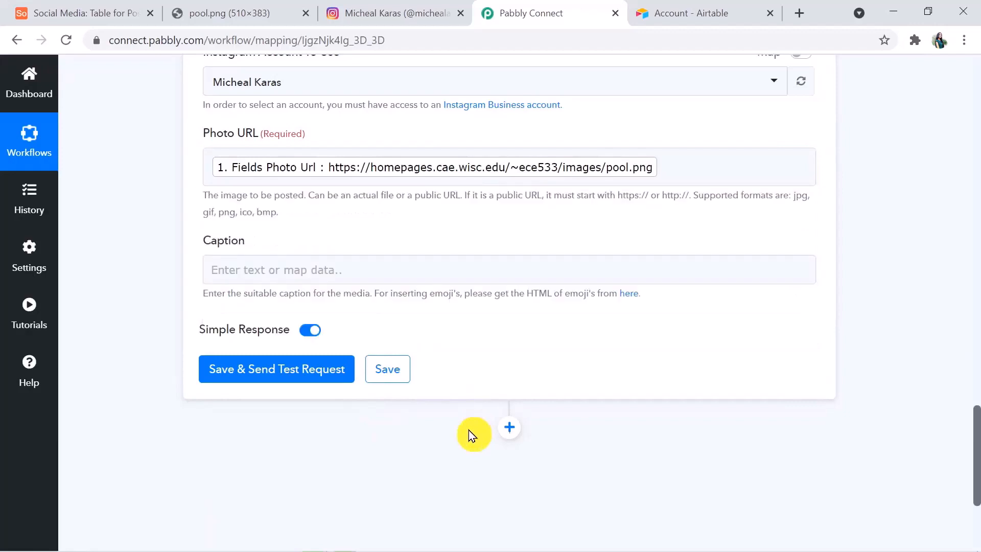
Map the Airtable Instagram Post Caption field into Caption
click(258, 269)
click(314, 387)
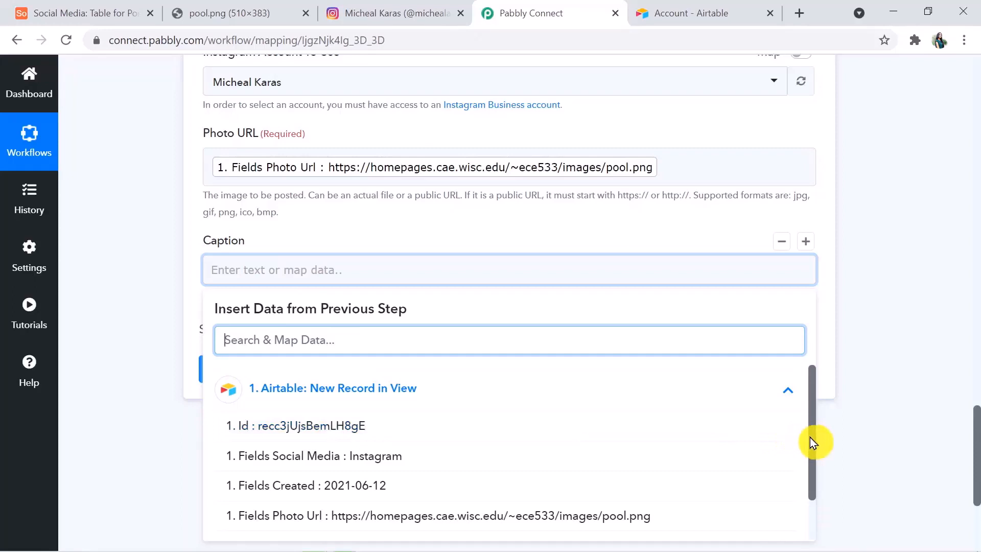
drag(815, 444, 812, 476)
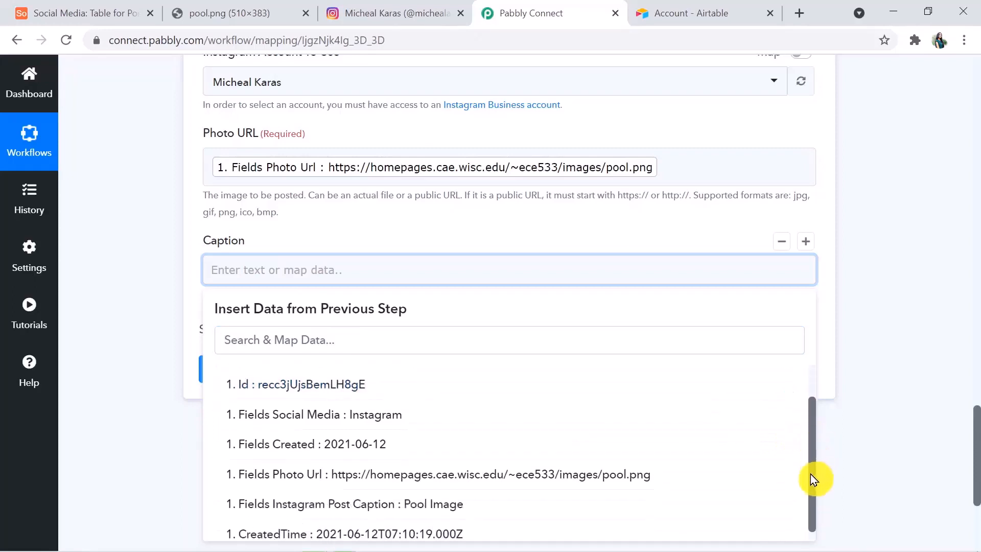
click(346, 504)
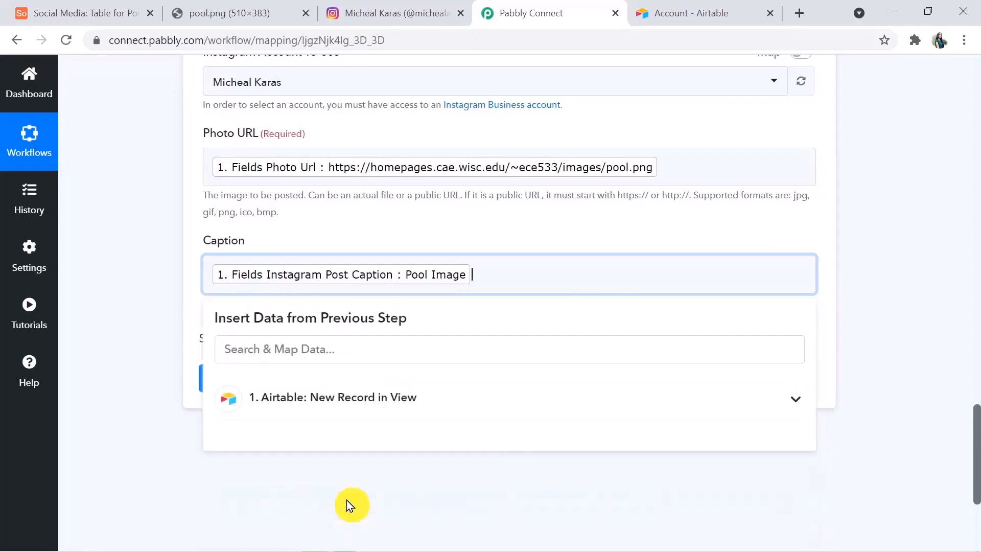
click(846, 423)
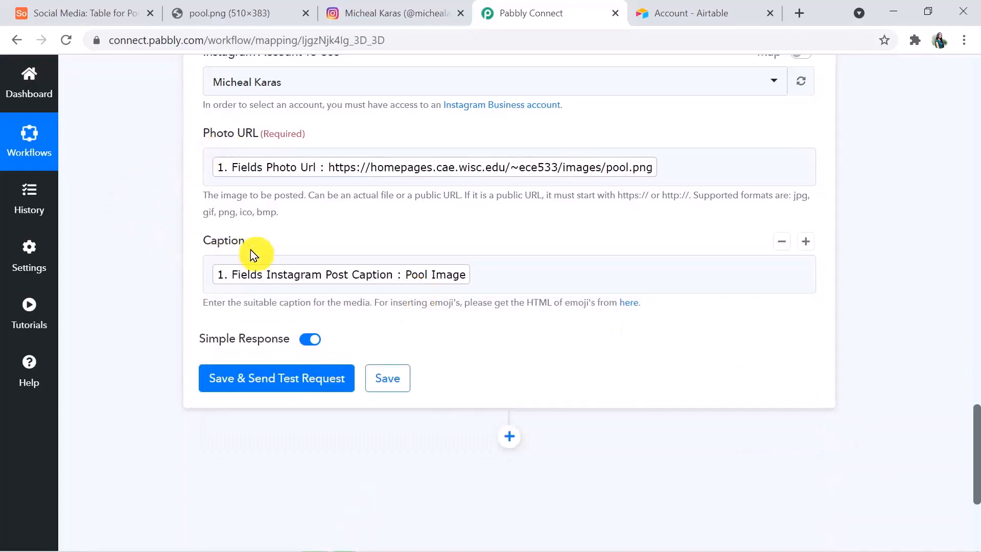
Save the Publish Photo step and send a test, returning a response with two post IDs
click(304, 378)
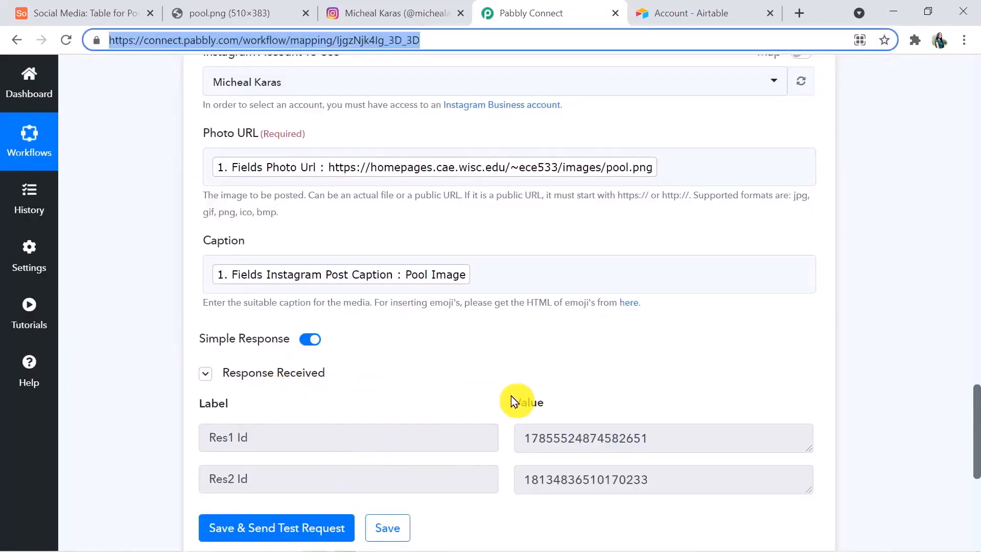
click(979, 408)
drag(977, 413, 977, 438)
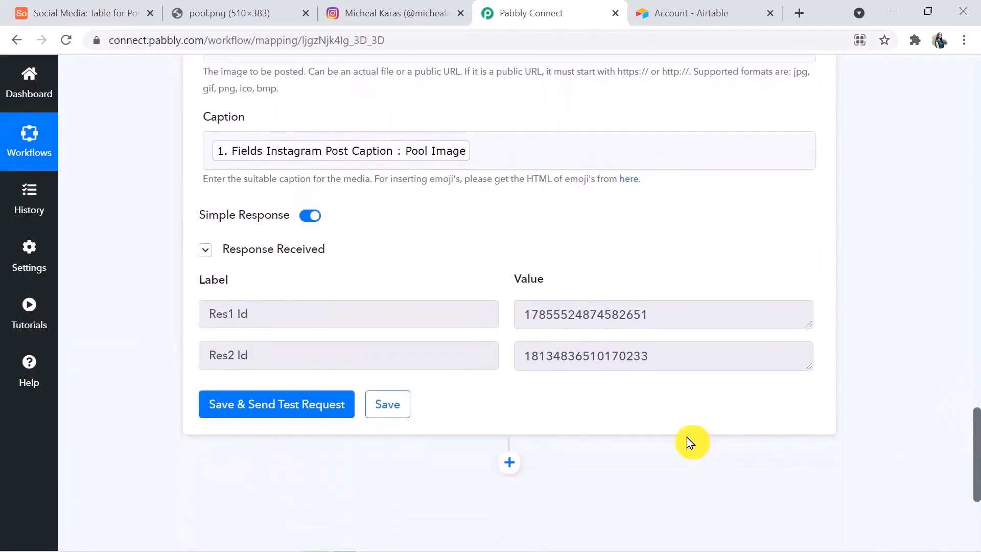
click(382, 16)
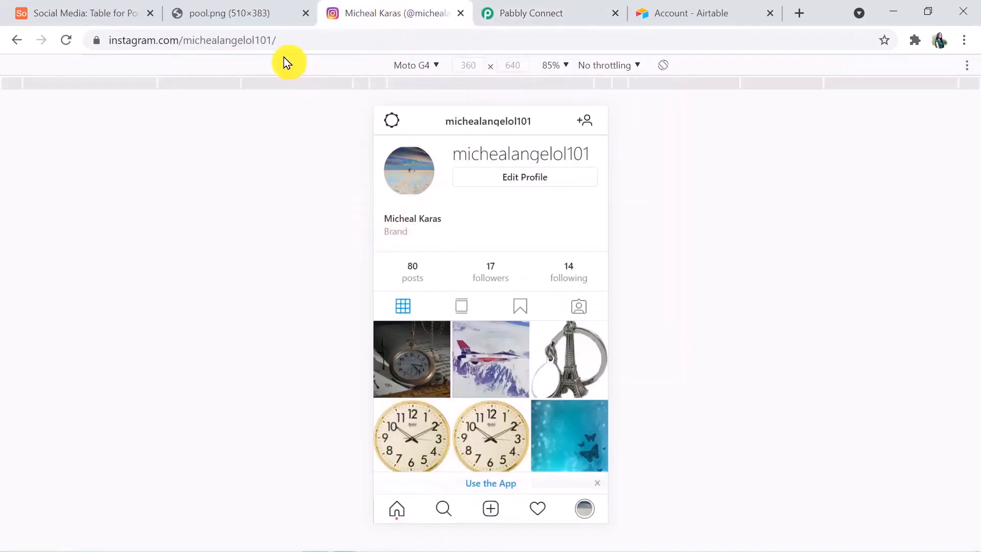
click(293, 35)
key(Return)
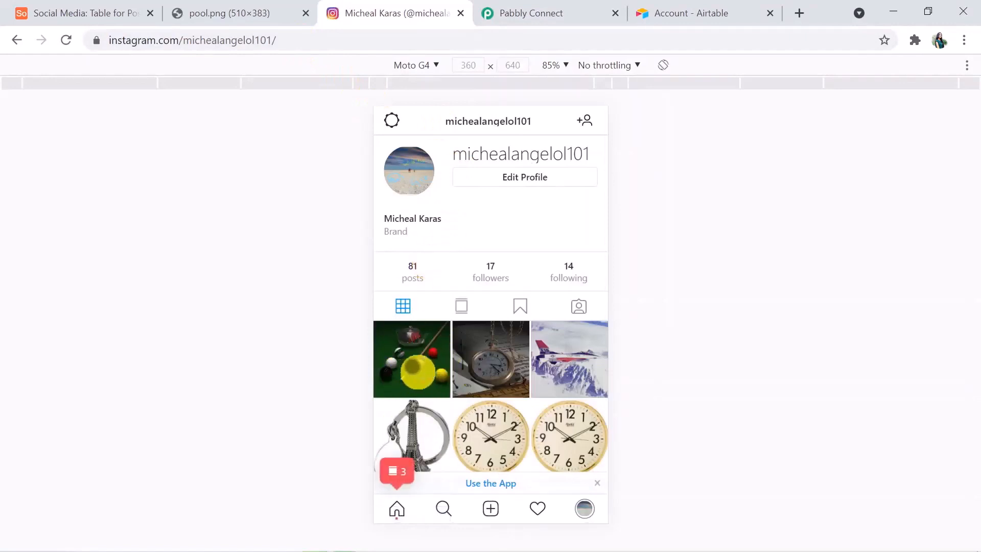
click(412, 372)
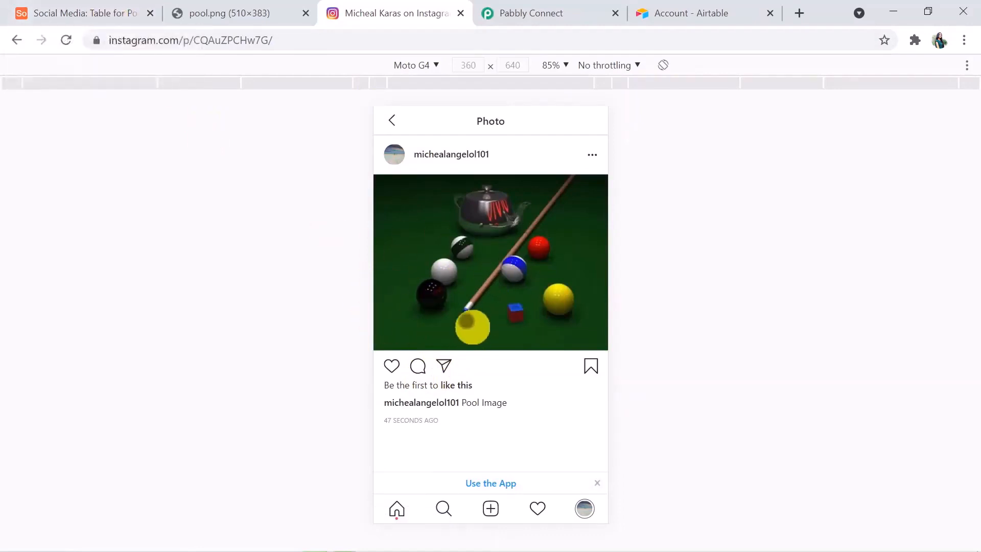
click(527, 14)
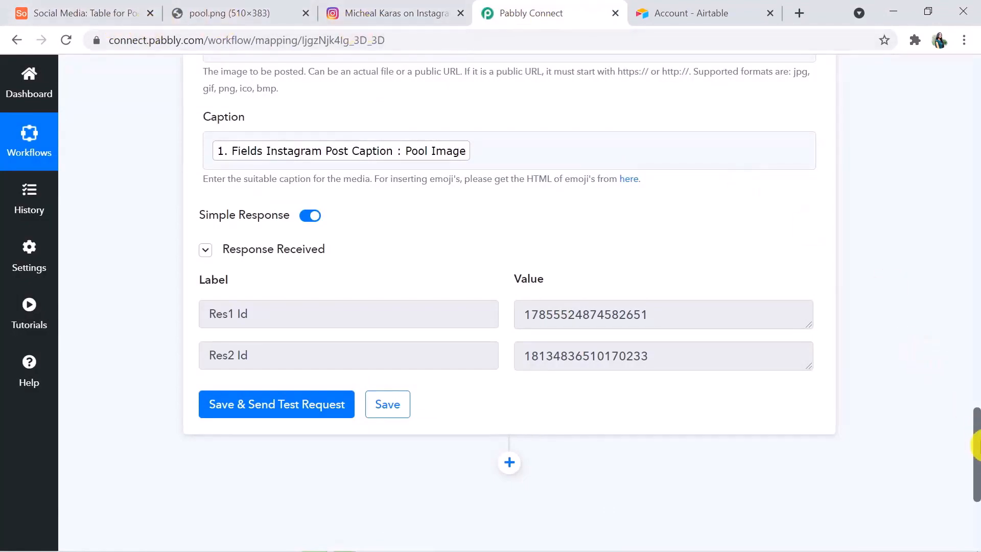
Collapse the Instagram Publish Photo step, then the Airtable New Record in View trigger
drag(976, 455, 976, 296)
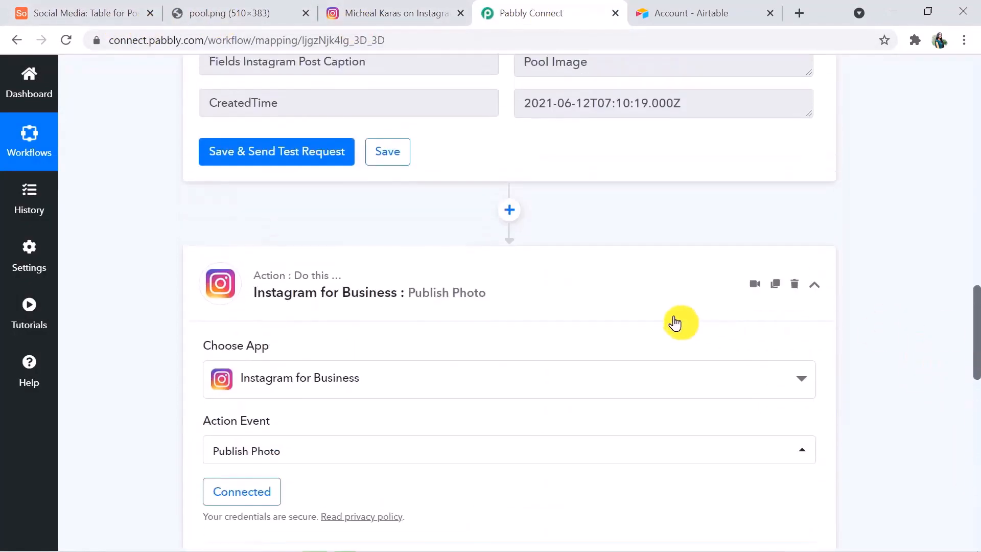
click(666, 302)
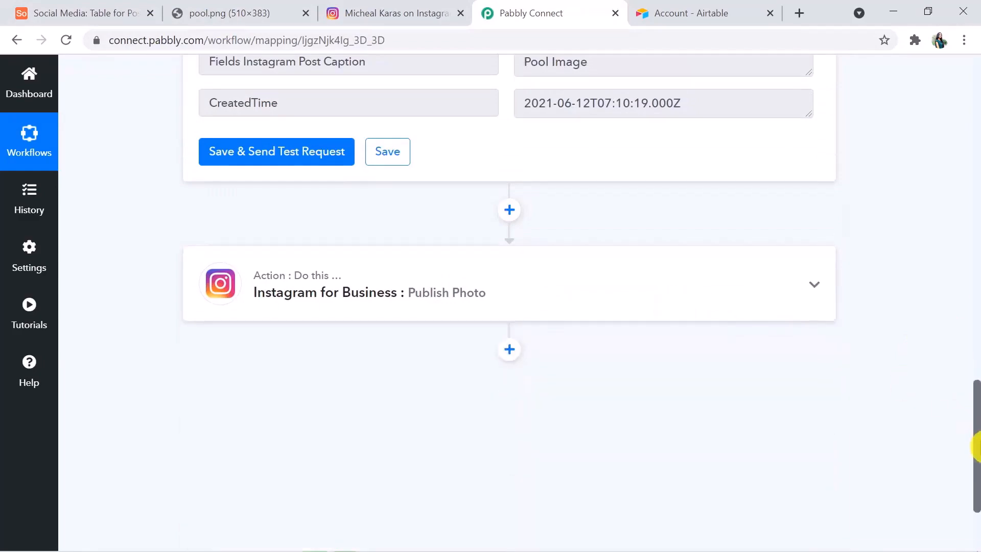
drag(977, 447, 975, 110)
click(614, 150)
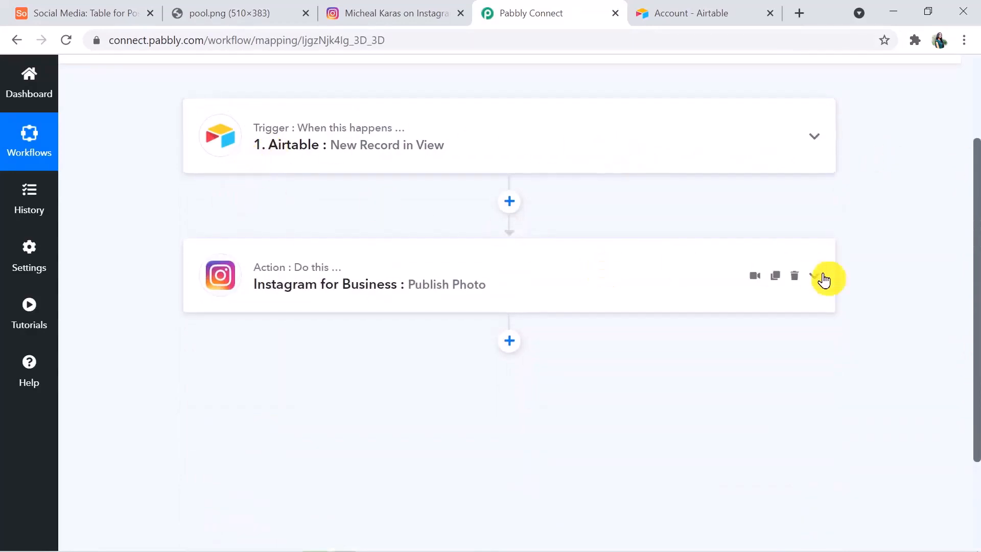
drag(976, 361, 976, 295)
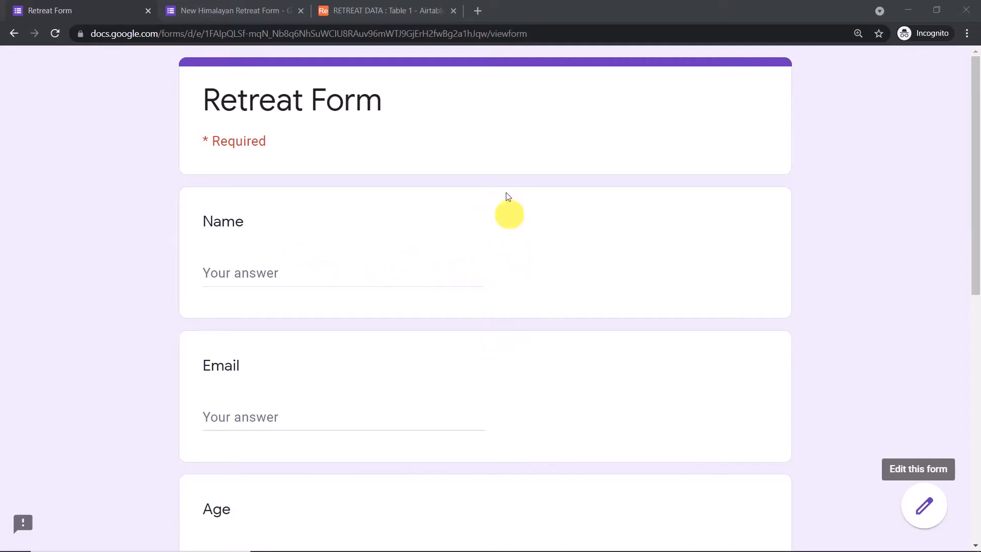
Autofill the Retreat Form's name and email from a saved contact
click(366, 6)
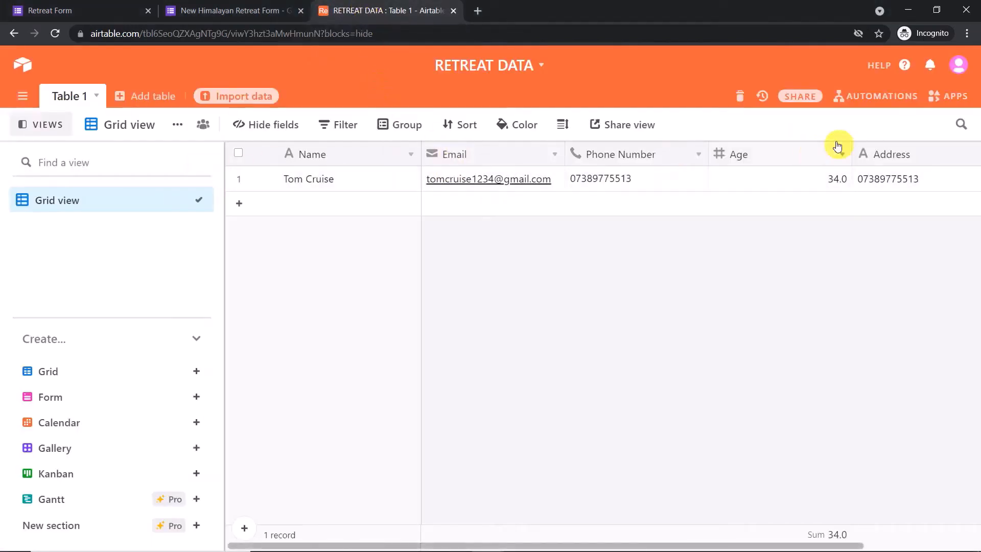
click(106, 9)
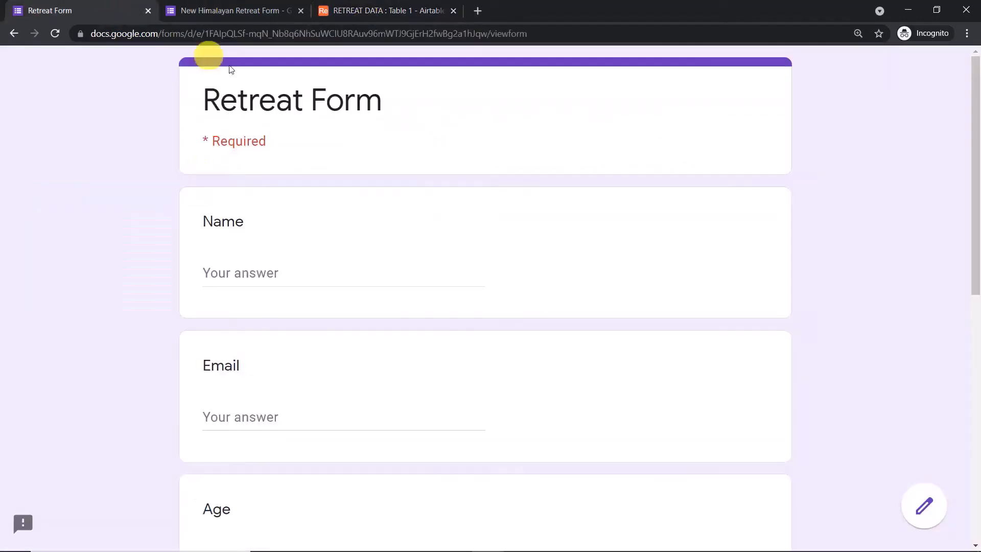
click(271, 265)
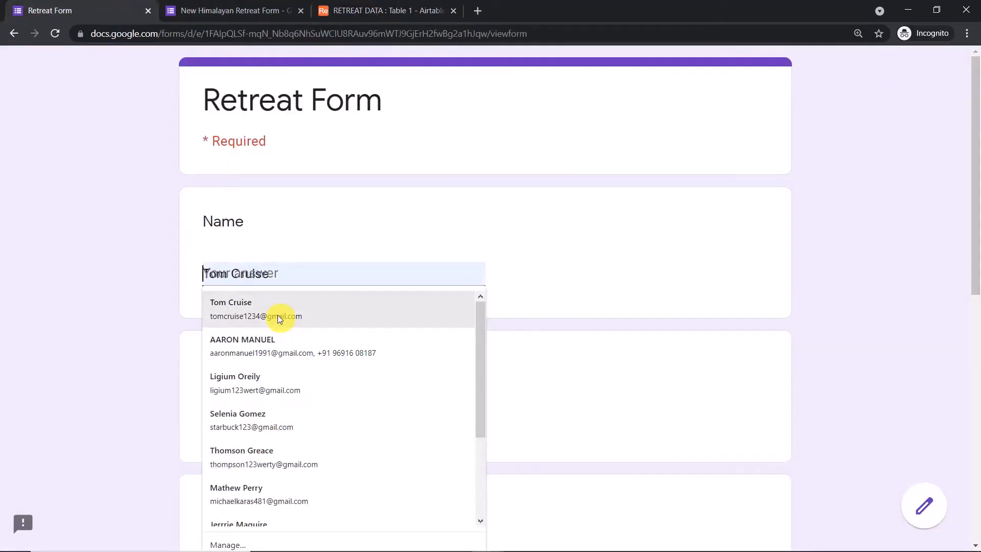
click(265, 383)
scroll(350, 263, down, 3)
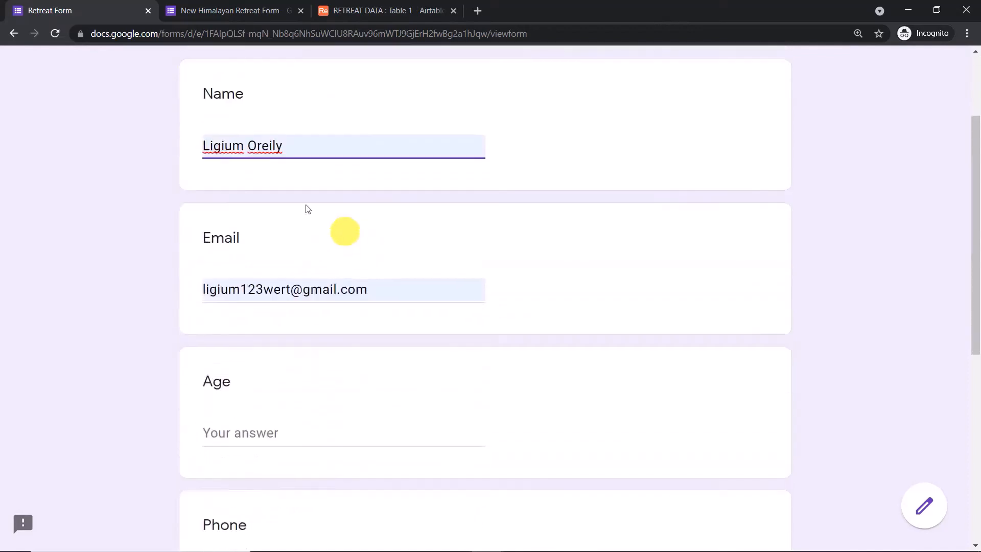
scroll(344, 143, down, 3)
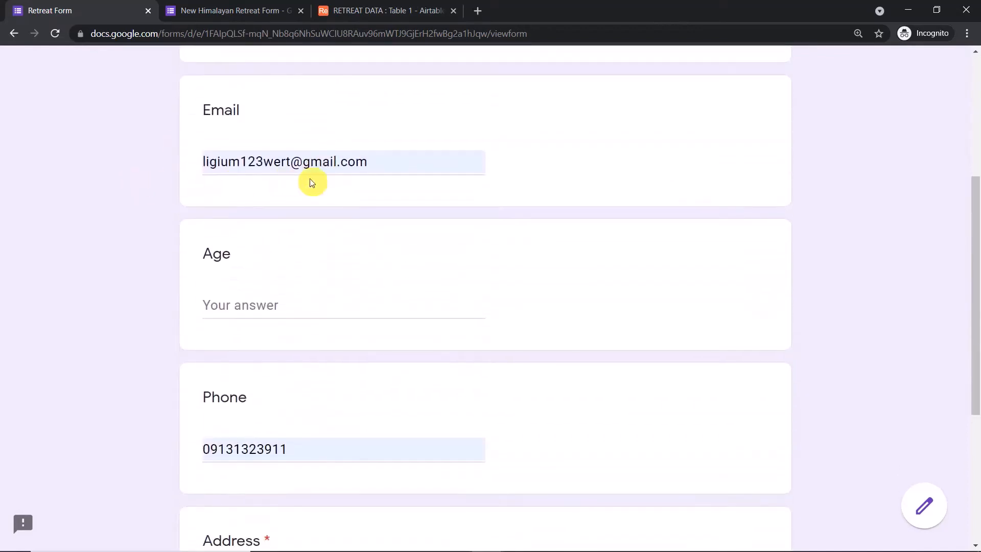
scroll(310, 185, down, 1)
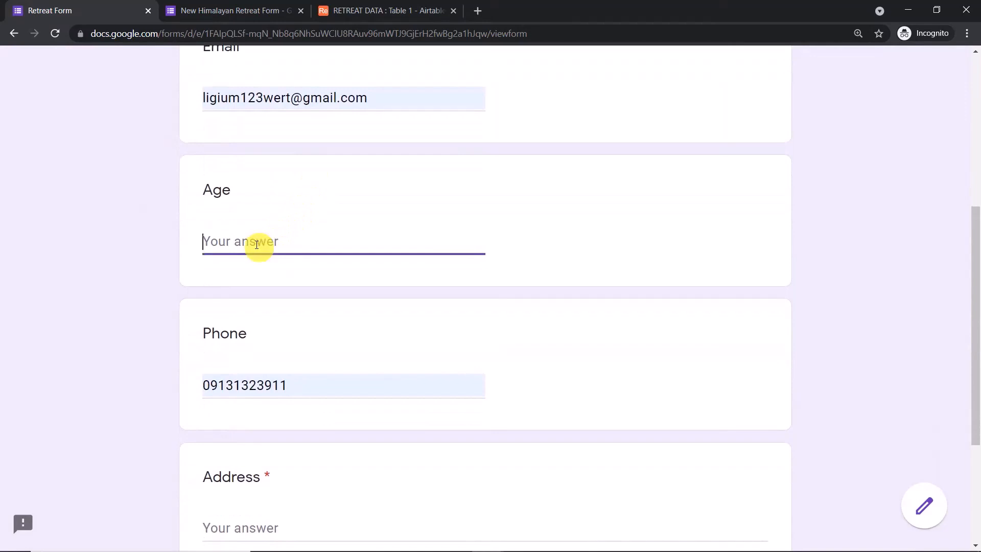
scroll(143, 222, down, 2)
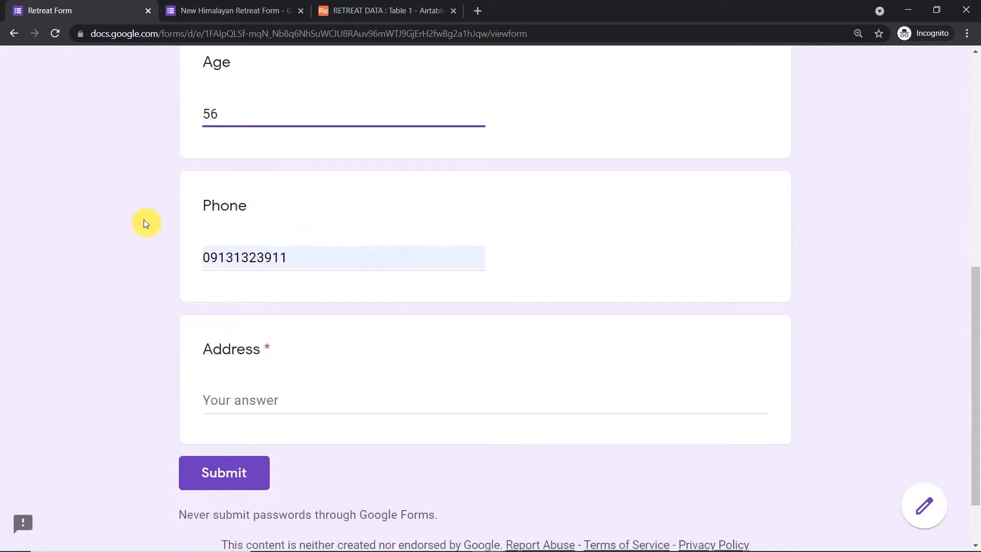
Enter the respondent's address and submit the Retreat Form response
click(247, 402)
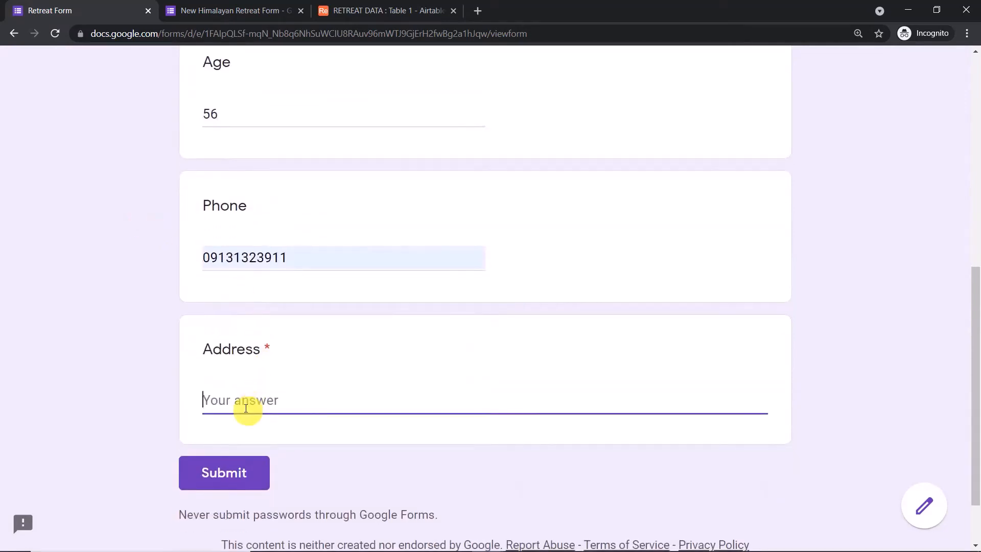
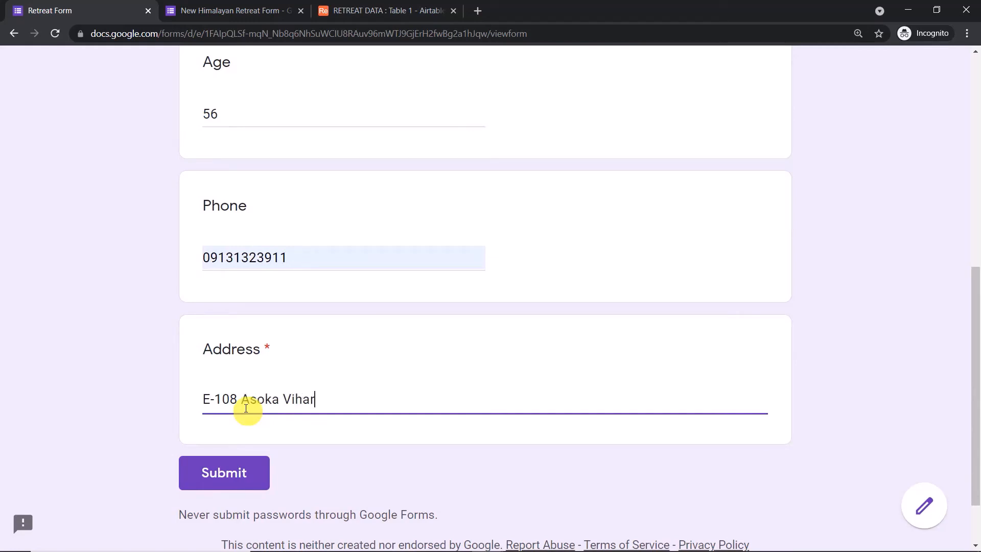
click(245, 467)
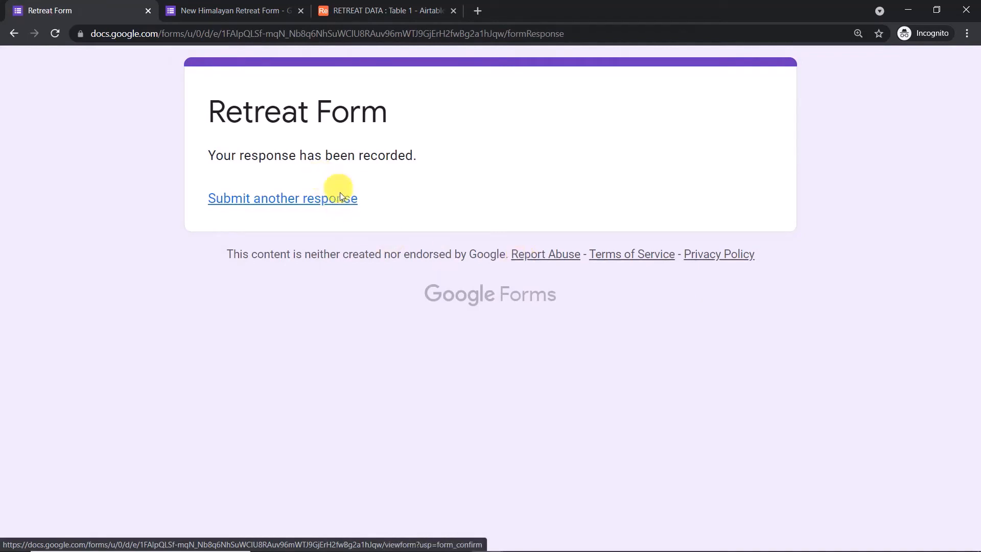
Check the RETREAT DATA table, scrolling across the new form-response record
click(377, 13)
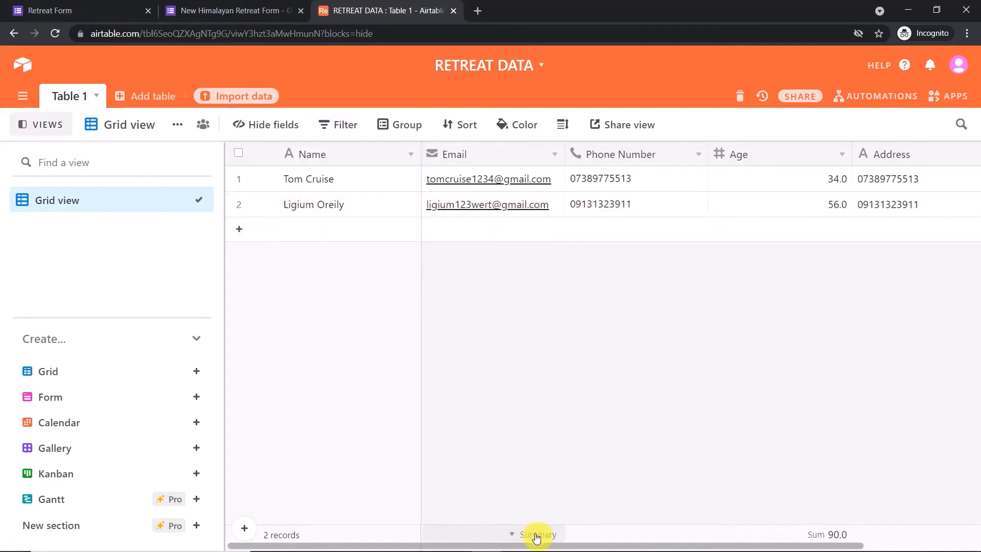
drag(549, 546, 736, 545)
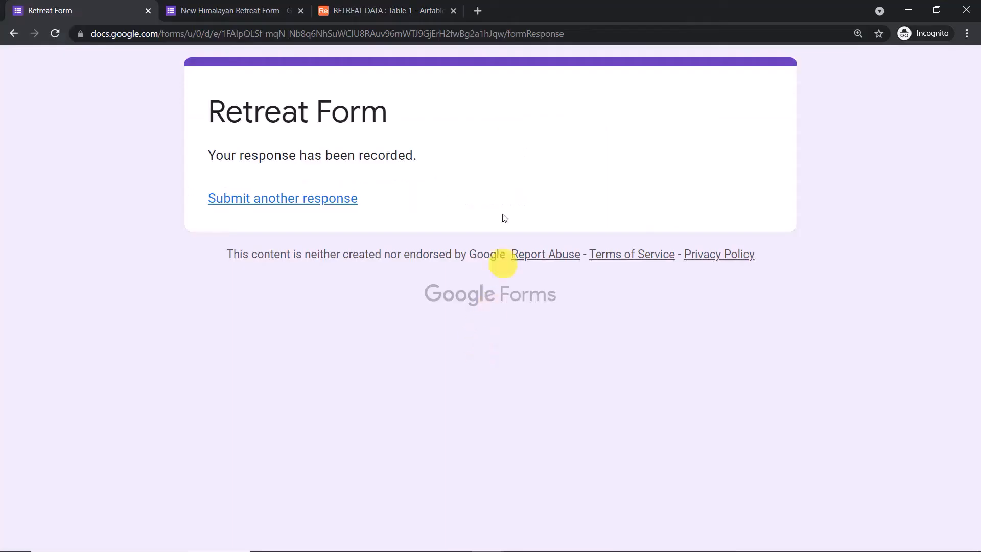
Load the Pabbly website in a new browser tab
click(409, 6)
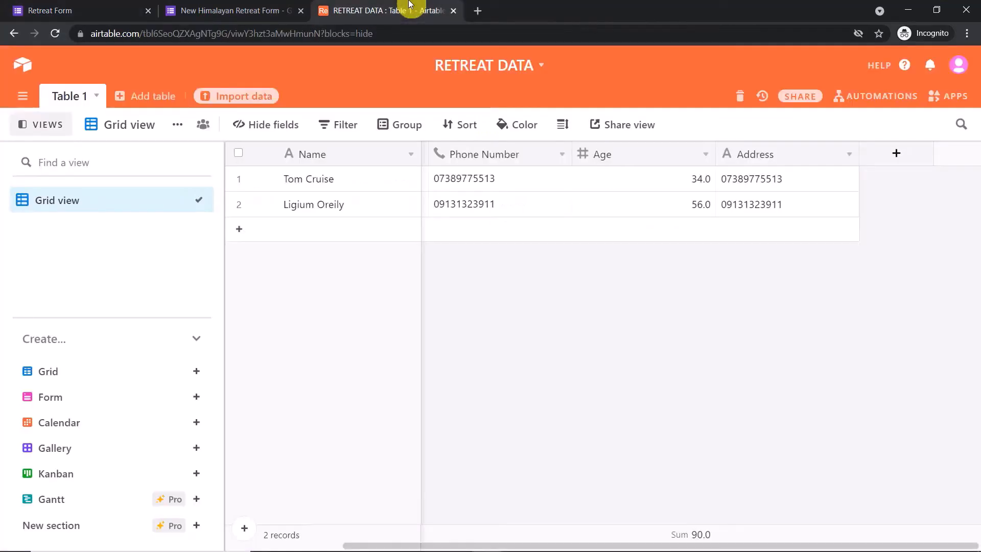
click(478, 11)
text(p)
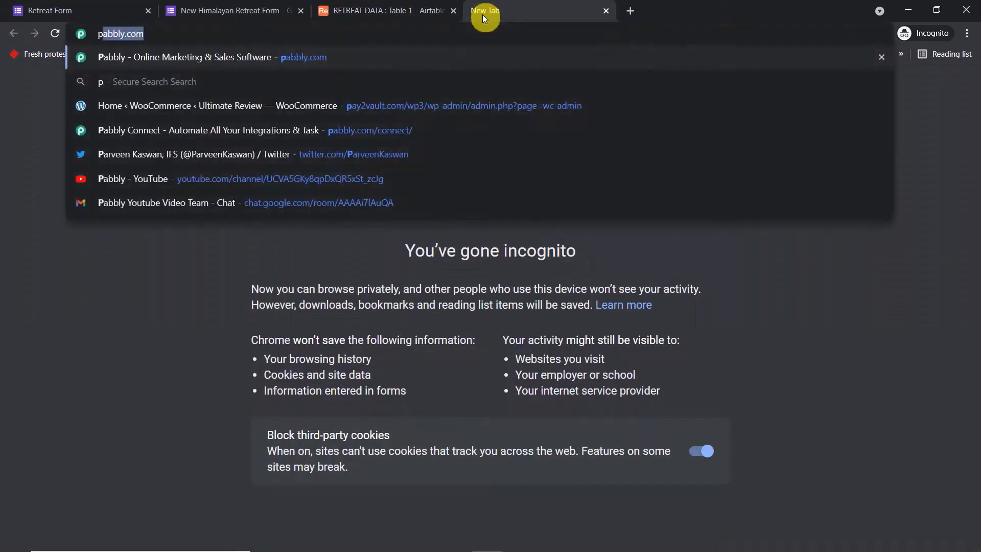
key(Return)
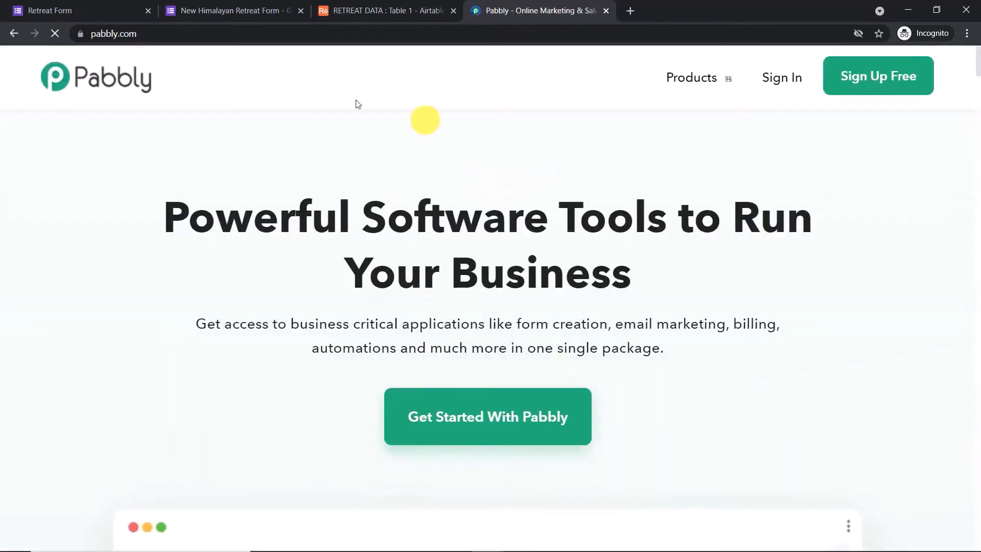
Go to the Pabbly Connect product page, sign in, and open the Connect app
click(737, 83)
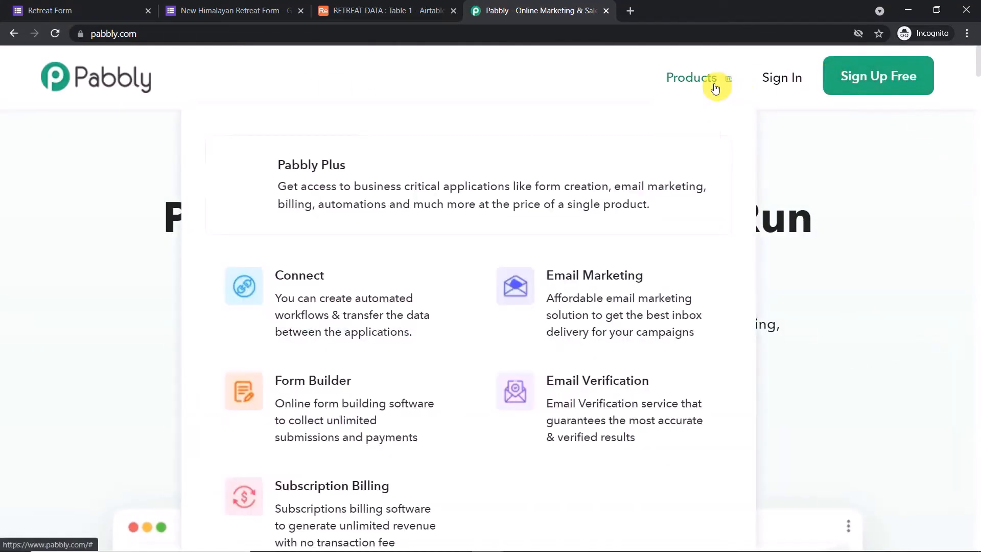
click(370, 288)
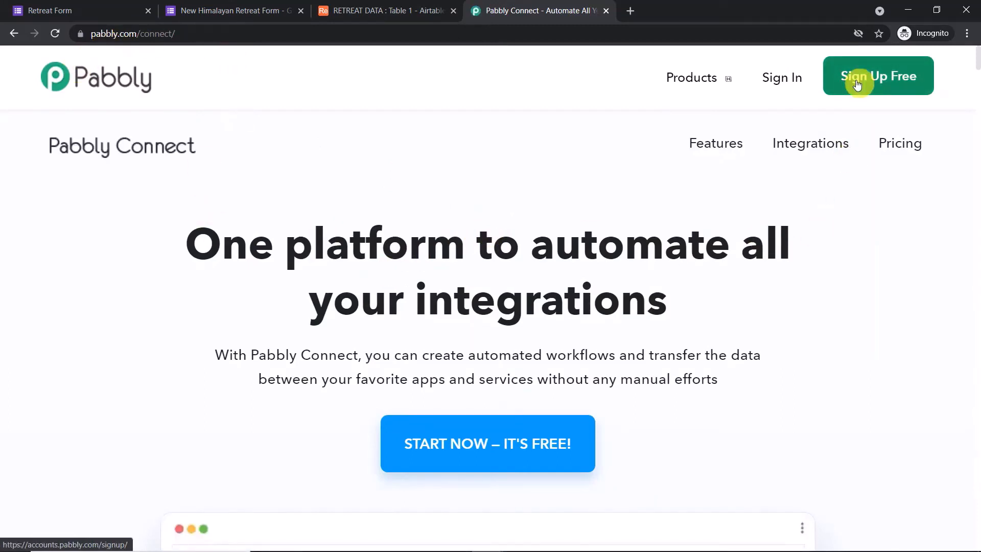
click(774, 76)
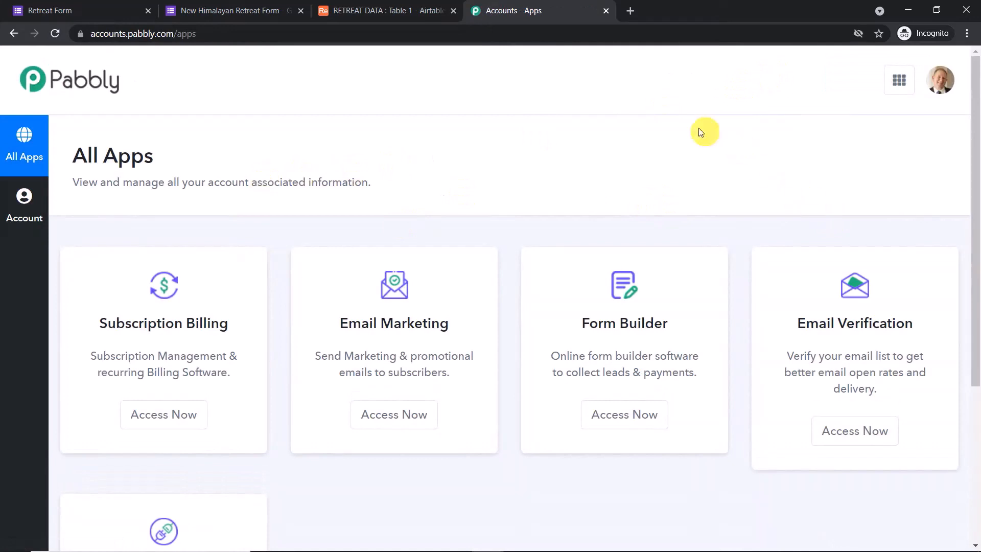
scroll(604, 193, down, 5)
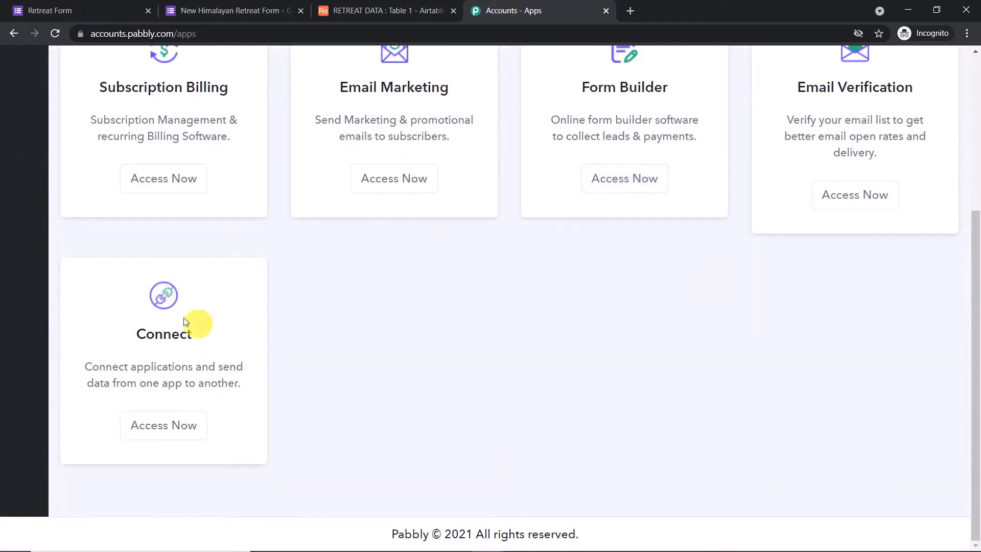
click(160, 426)
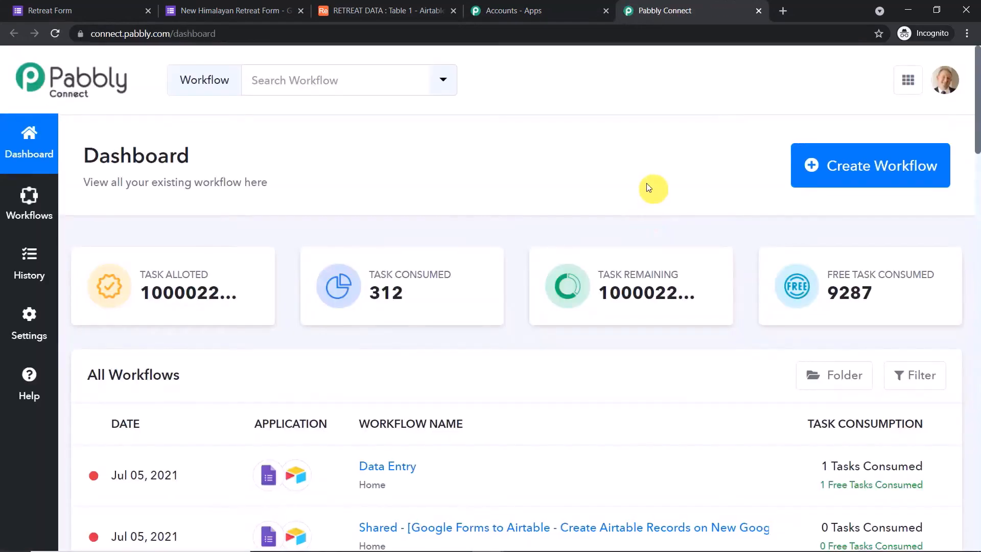
Create a new workflow named 'Google Forms to Airtable'
click(871, 172)
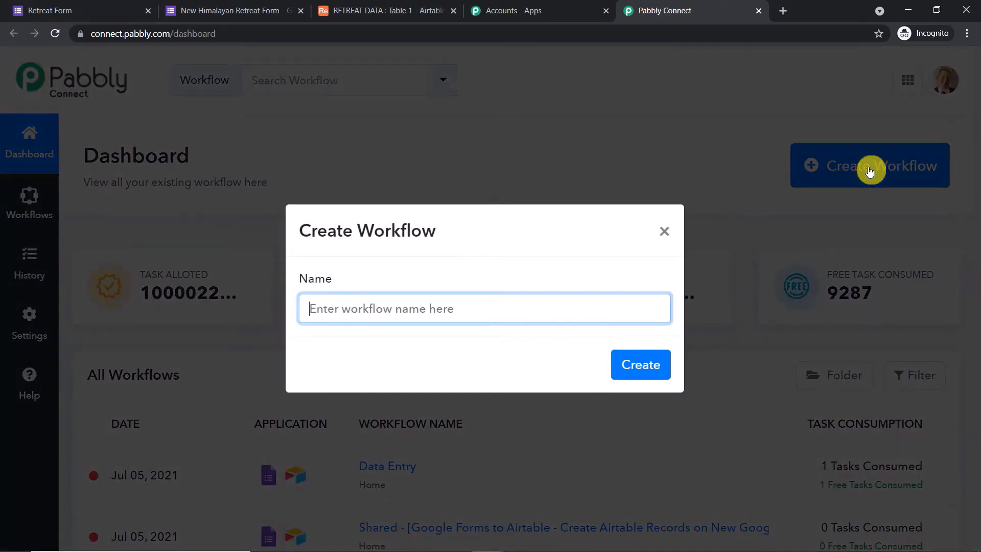
text(G)
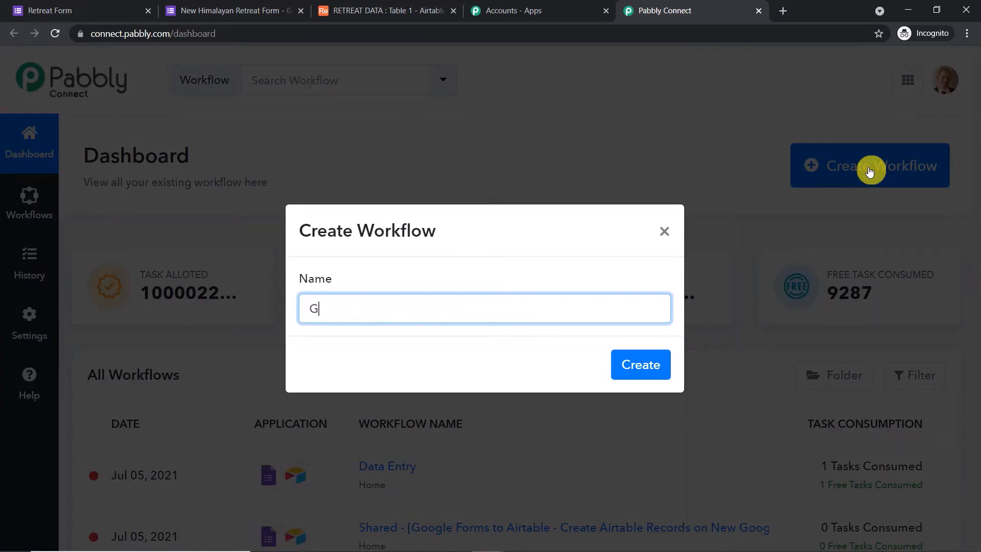
text(oogle Forms to Ai)
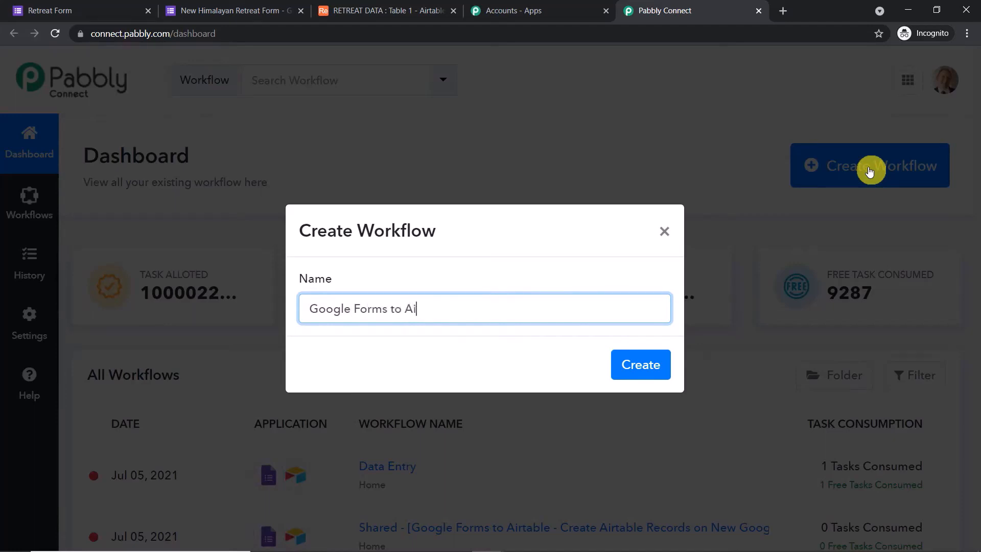
text(rtable)
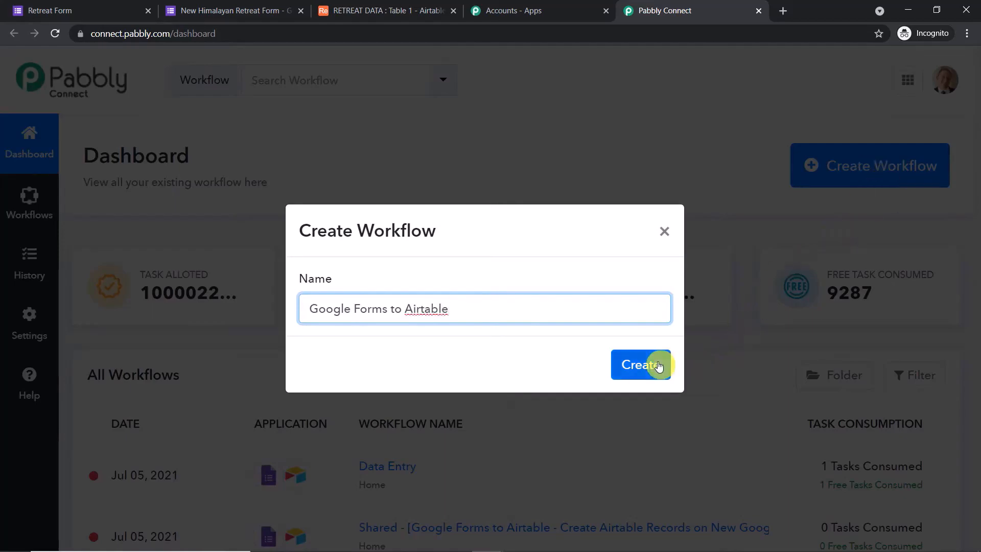
click(659, 362)
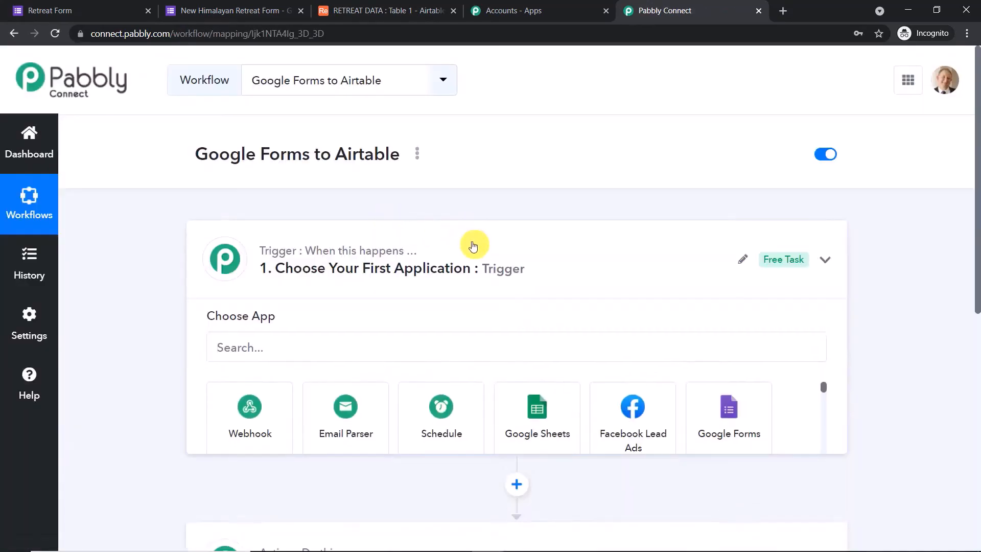
Expand the '1. Choose Your First Application' trigger step to show the app list
click(473, 246)
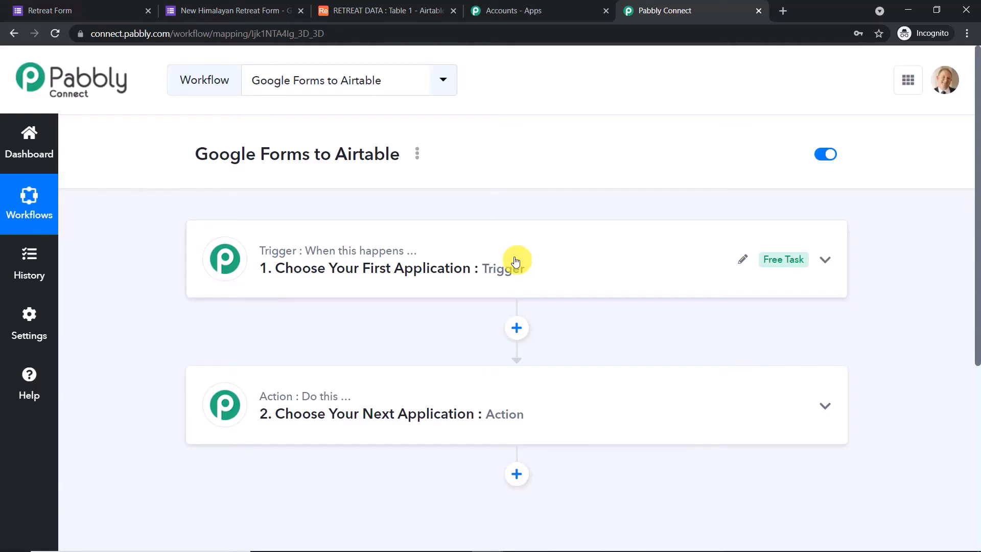
scroll(475, 376, down, 1)
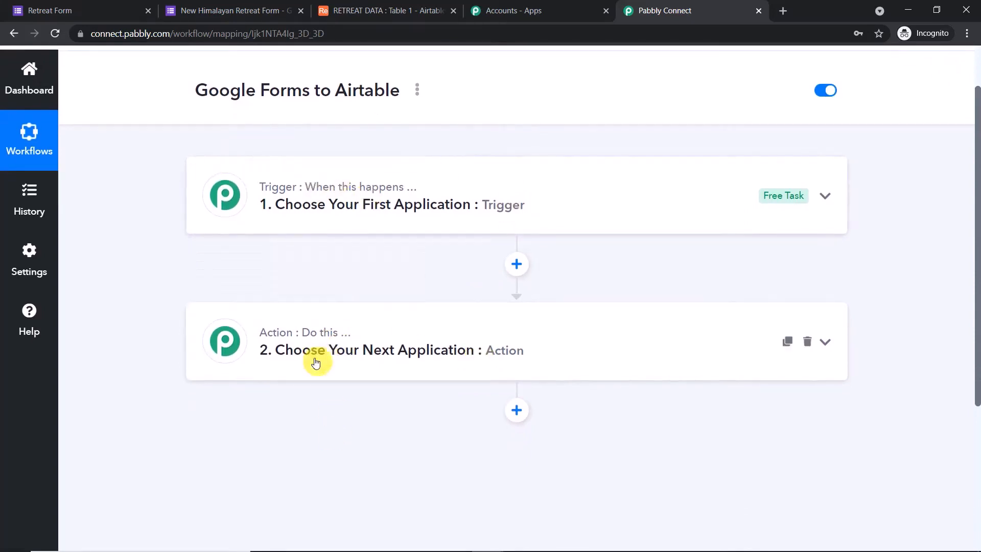
scroll(318, 361, up, 1)
drag(204, 156, 414, 157)
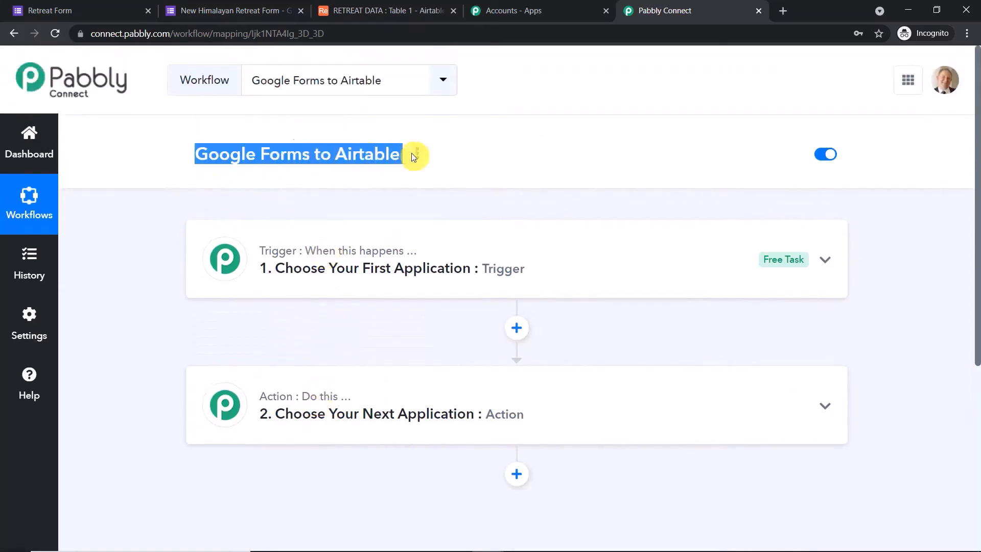
click(451, 145)
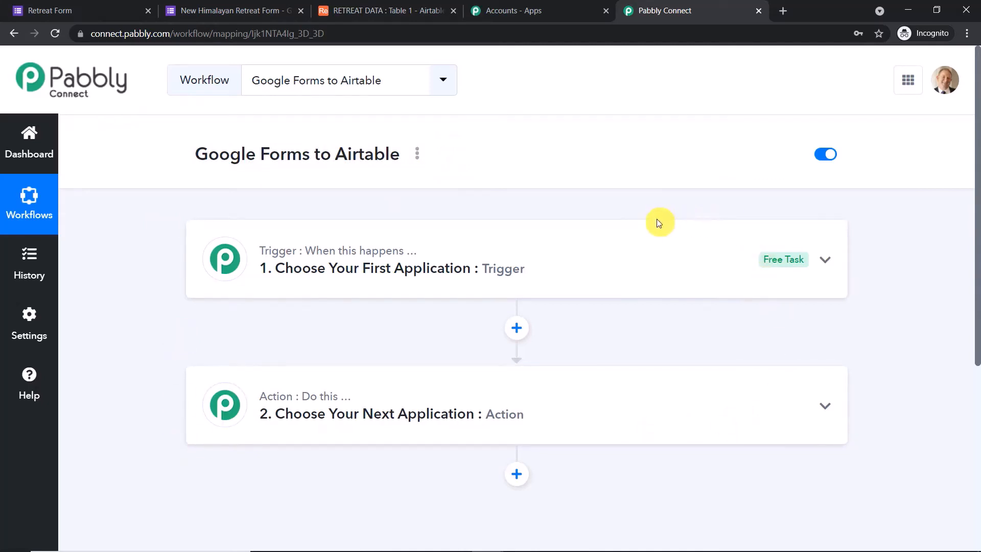
click(307, 268)
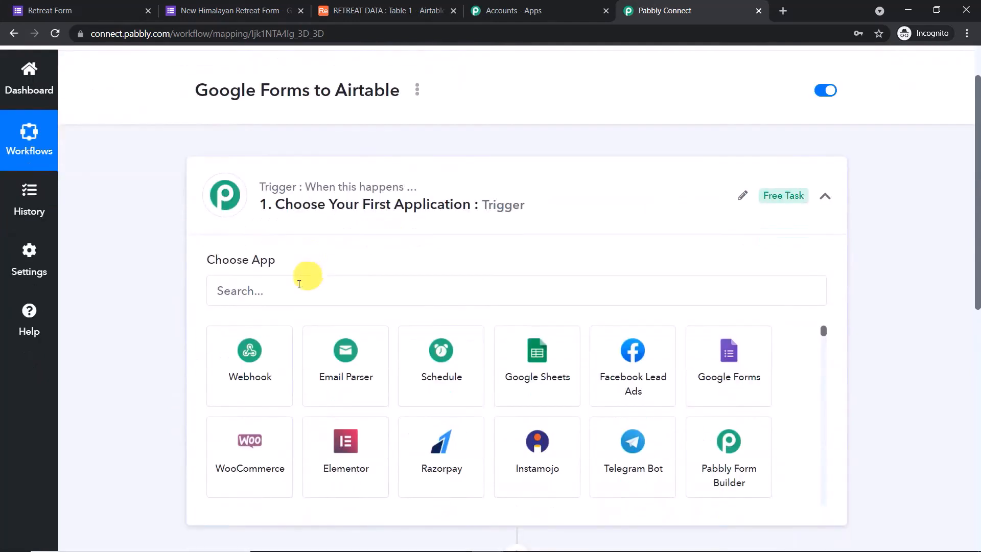
Set the trigger app to Google Forms with event 'New Response in Spreadsheet', then go to the form editor
click(287, 292)
text(goog)
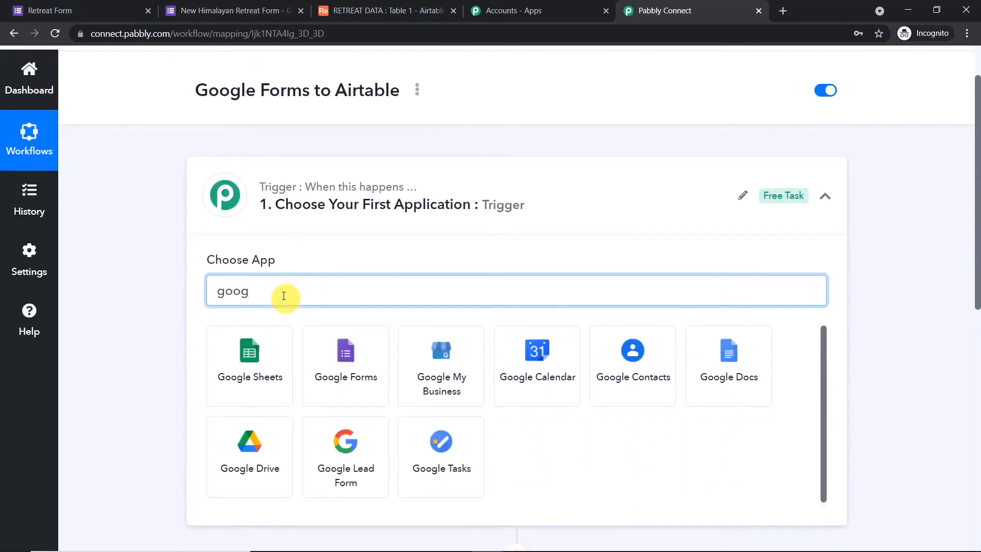
click(339, 345)
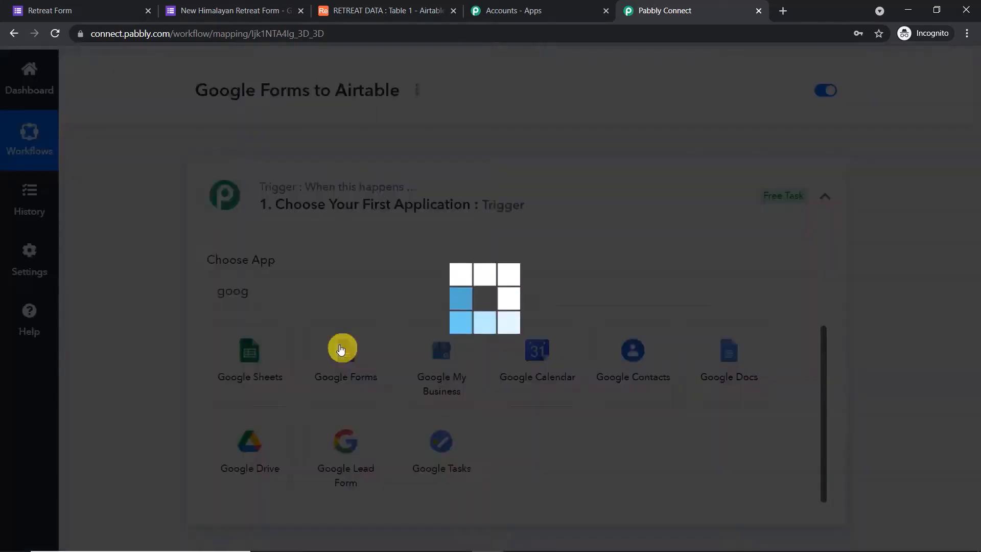
scroll(388, 231, down, 2)
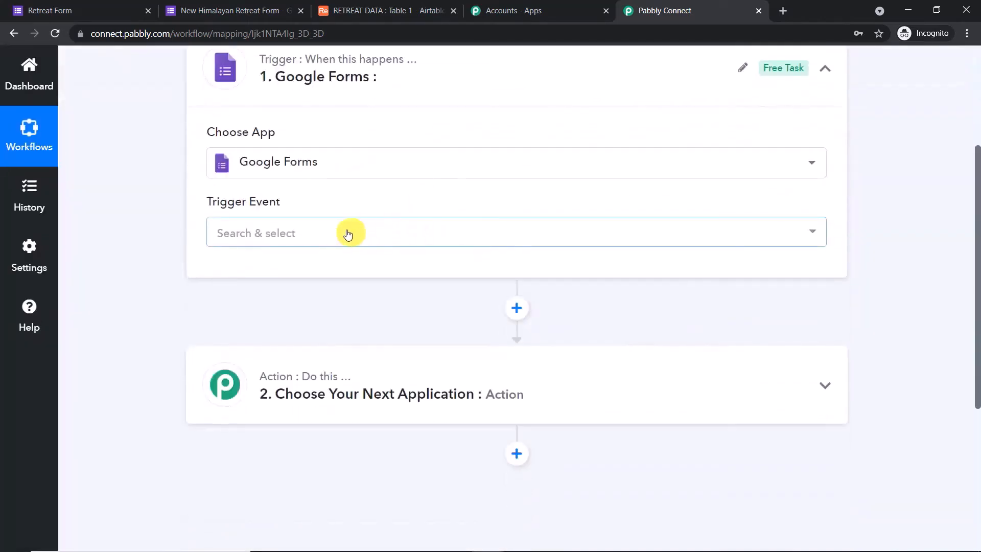
click(346, 232)
click(334, 316)
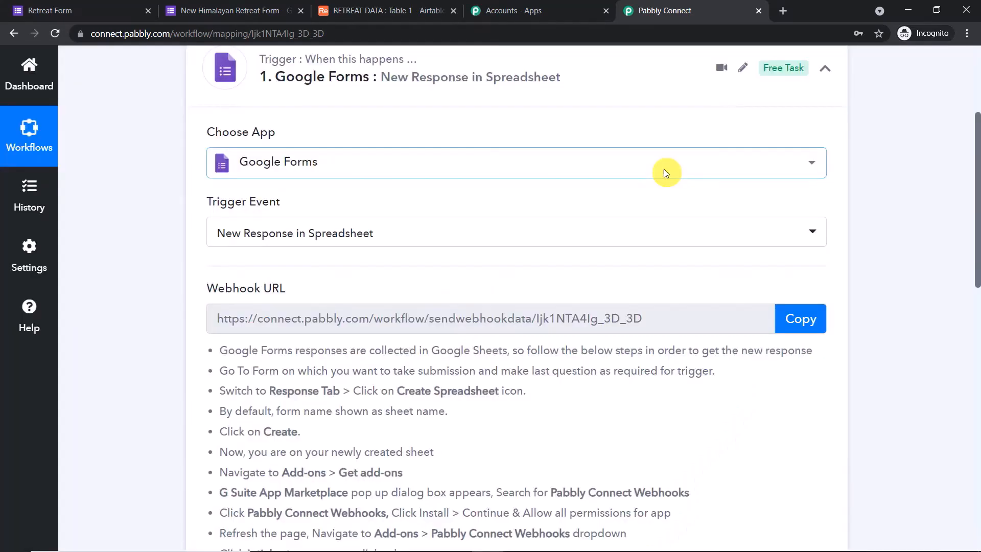
scroll(634, 179, up, 1)
scroll(624, 184, up, 1)
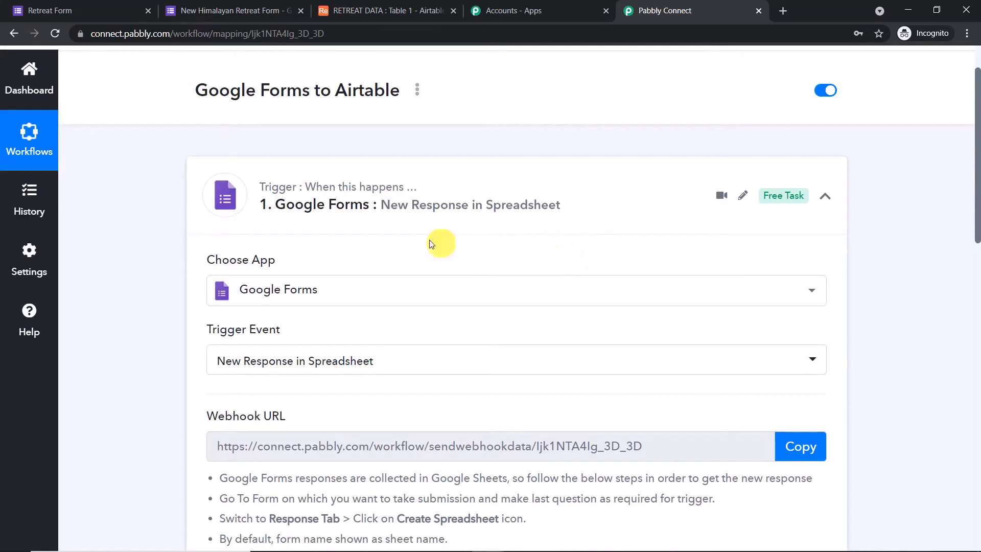
click(266, 9)
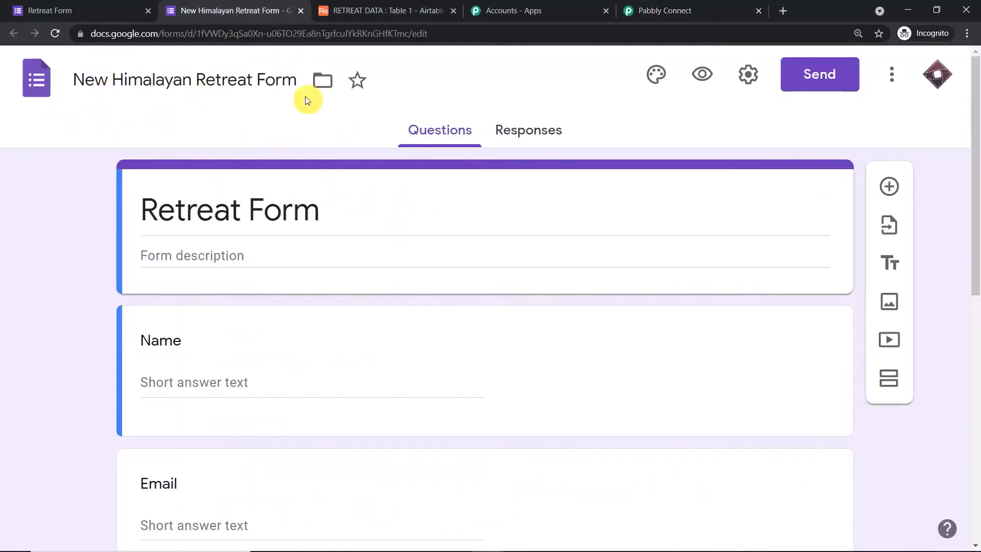
scroll(314, 106, down, 10)
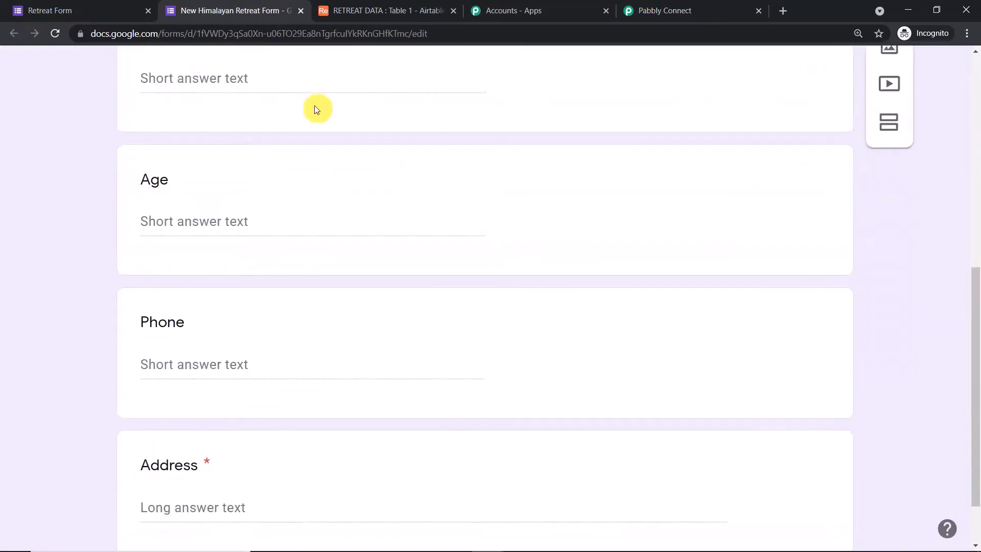
scroll(299, 170, up, 10)
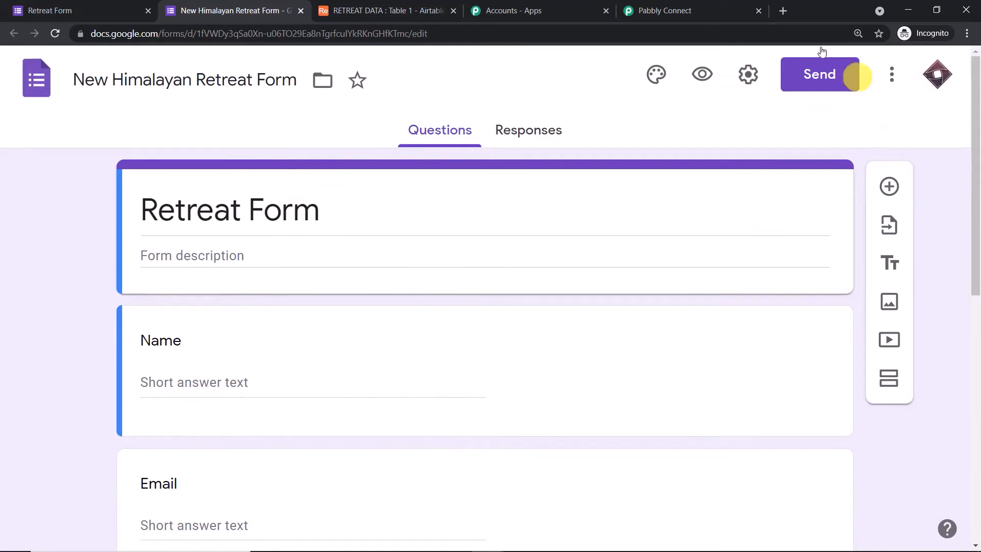
click(722, 7)
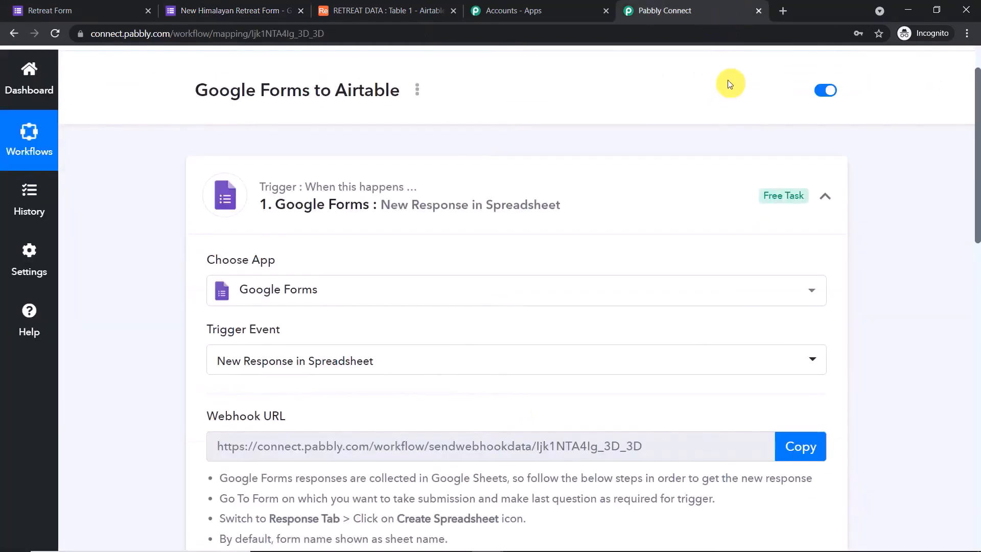
scroll(728, 80, down, 2)
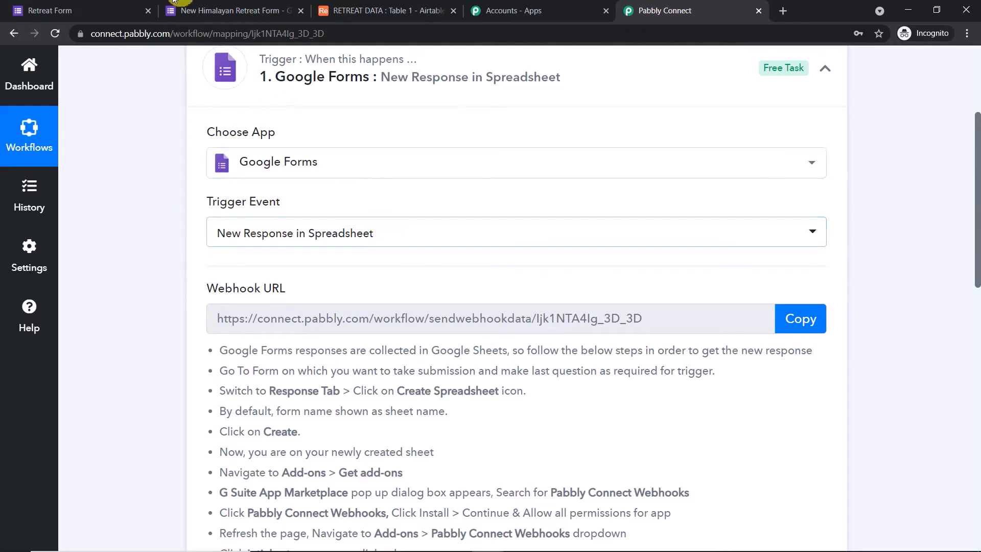
click(220, 10)
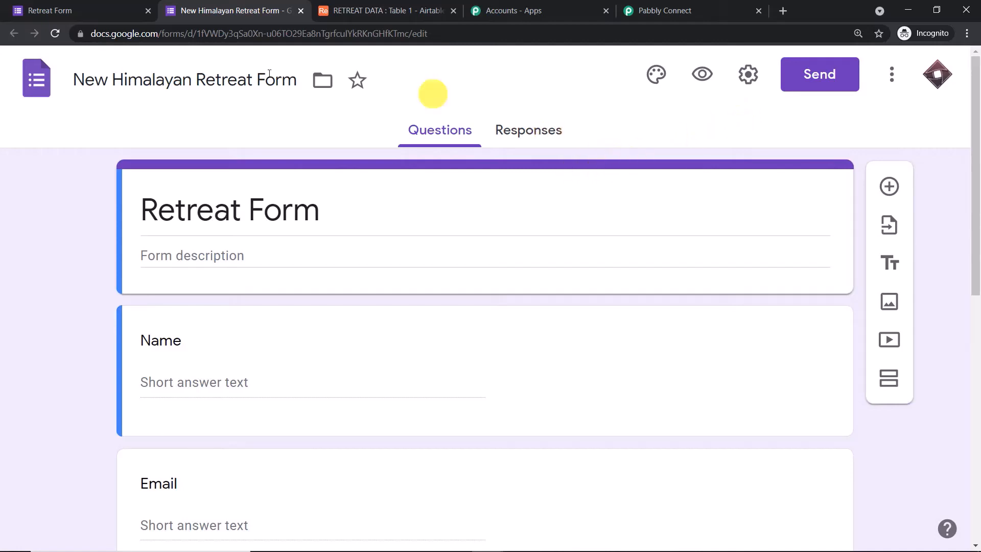
Link the form's responses to a new spreadsheet, 'New Himalayan Retreat Form (Responses)'
scroll(602, 201, down, 10)
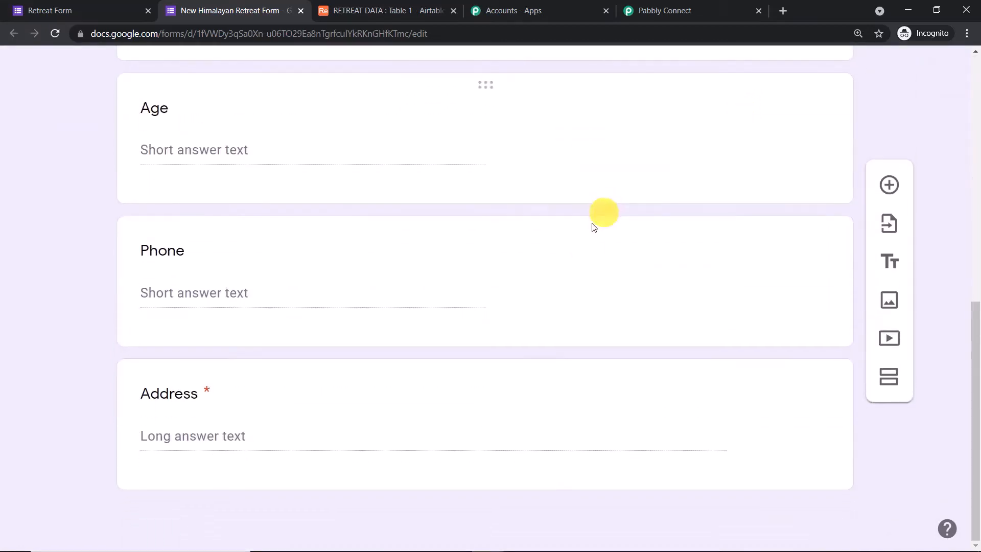
click(699, 393)
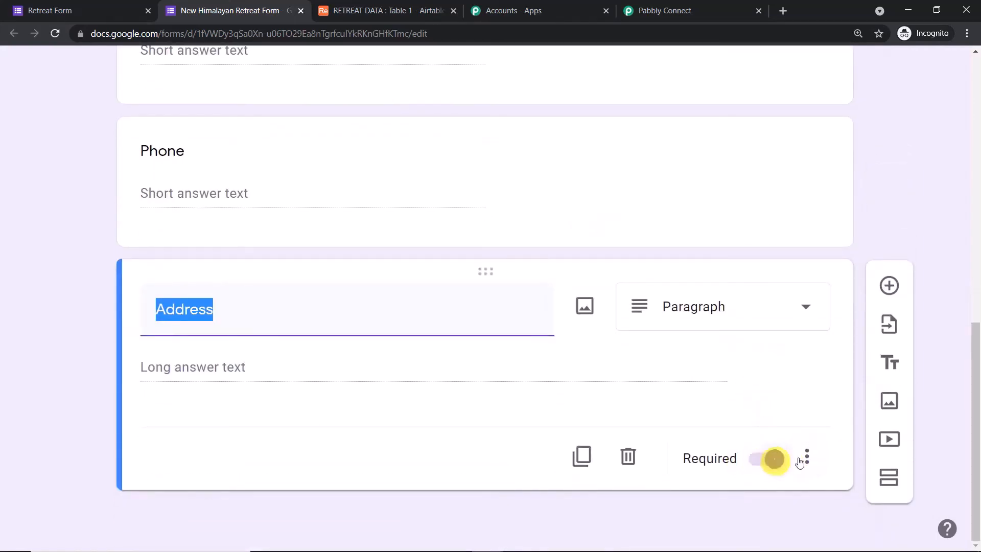
click(977, 266)
drag(980, 264, 977, 134)
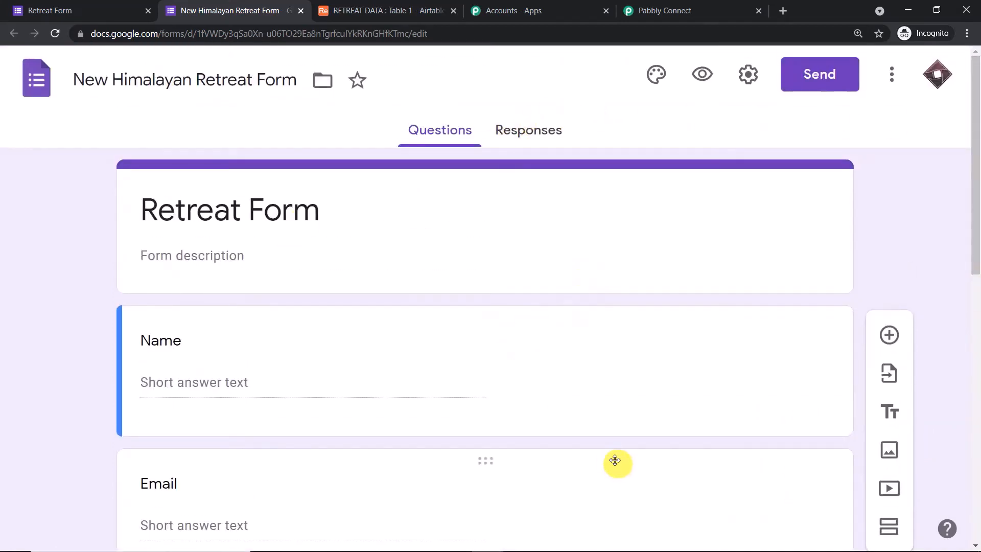
click(551, 131)
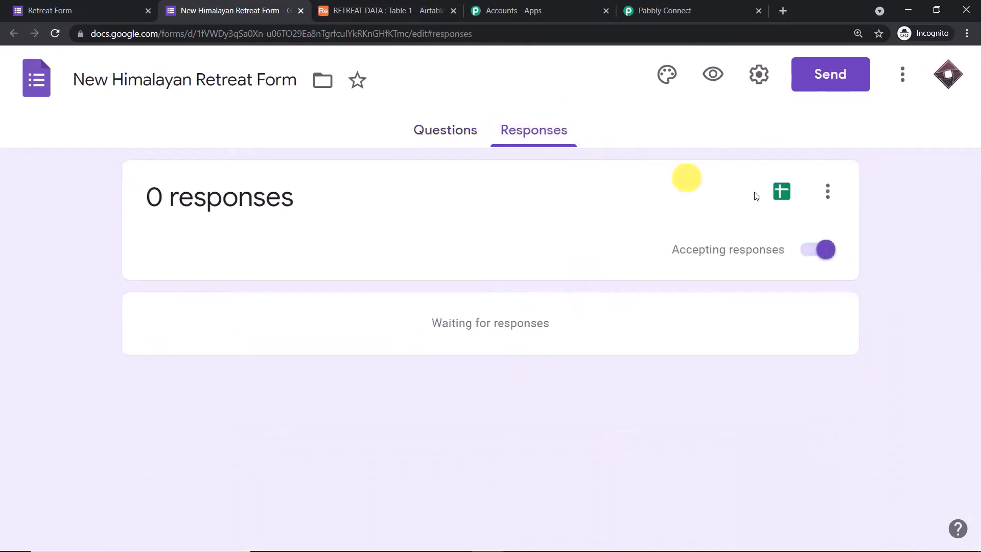
click(782, 193)
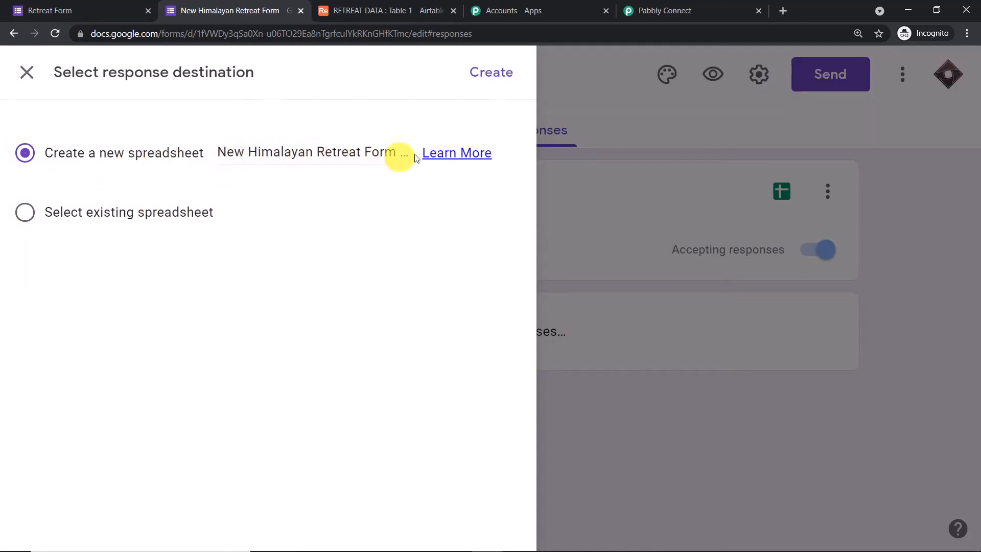
click(491, 72)
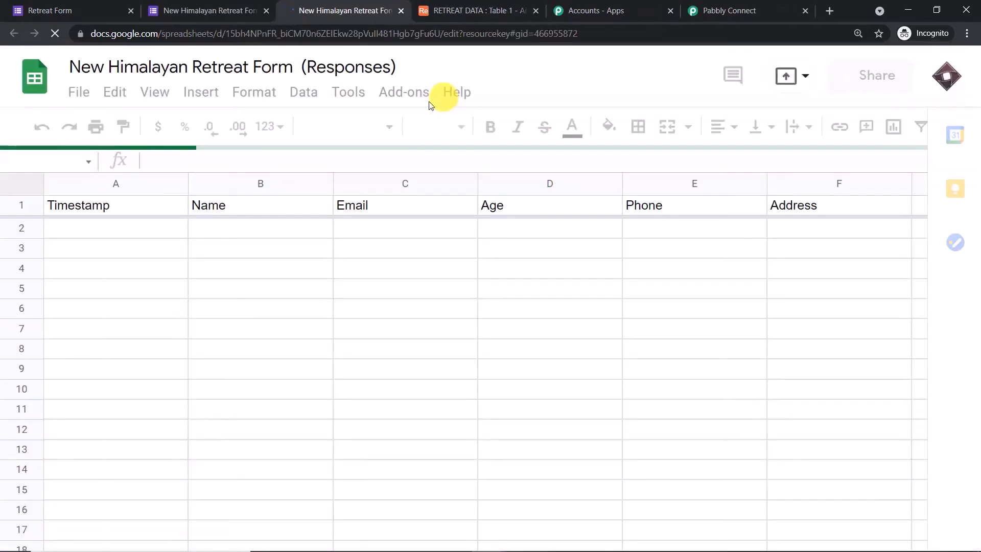
Review the empty responses sheet's Timestamp, Name, Email, Age, Phone and Address columns
click(215, 6)
click(376, 7)
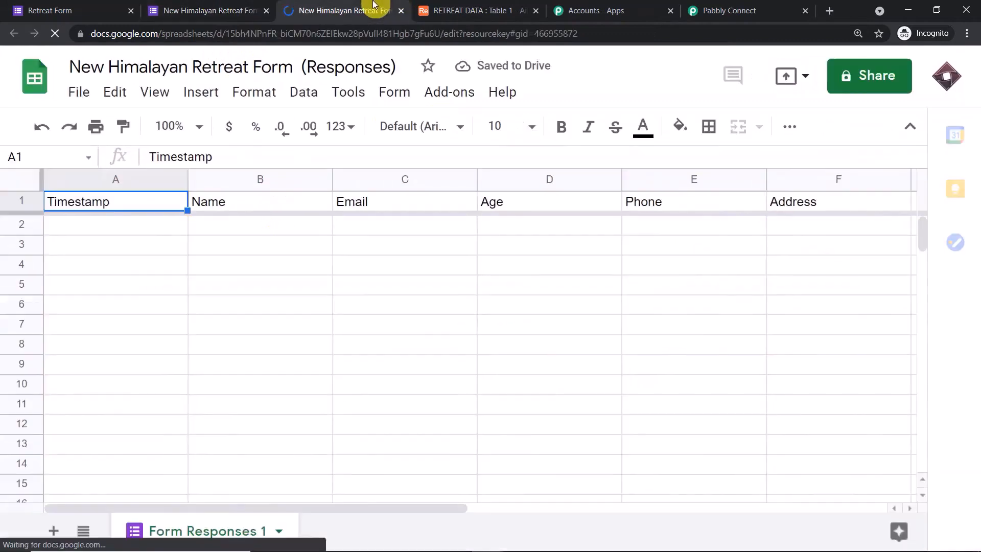
click(258, 230)
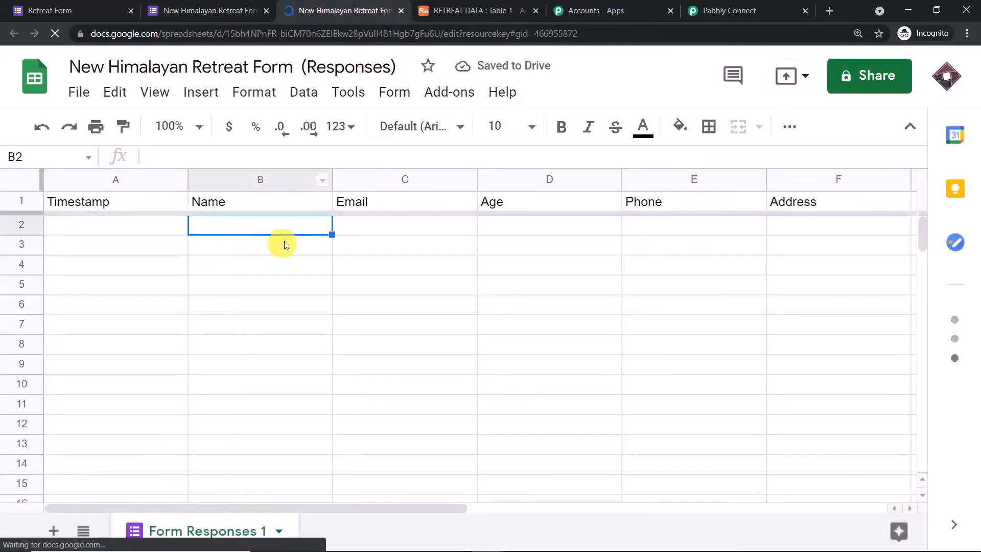
click(416, 247)
click(565, 255)
click(692, 246)
click(832, 230)
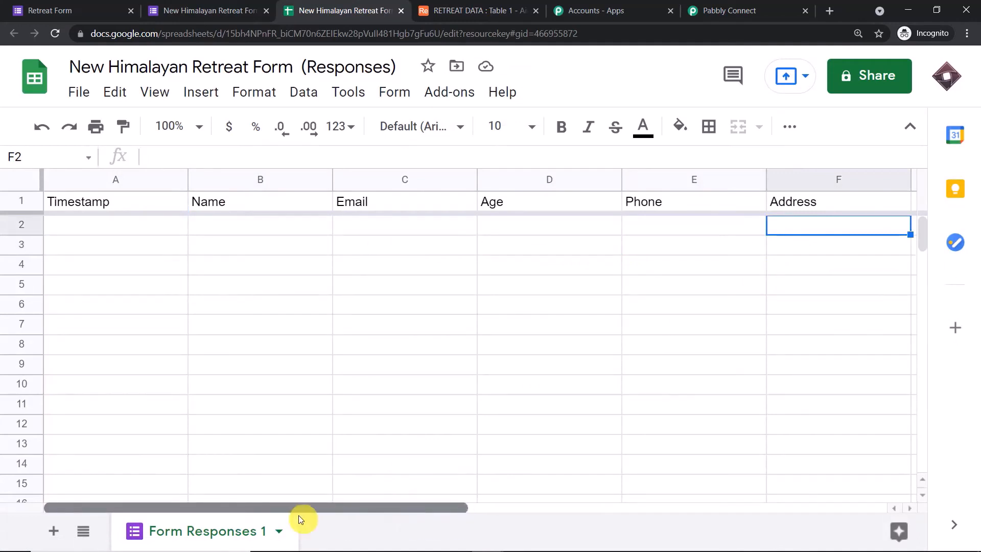
click(80, 238)
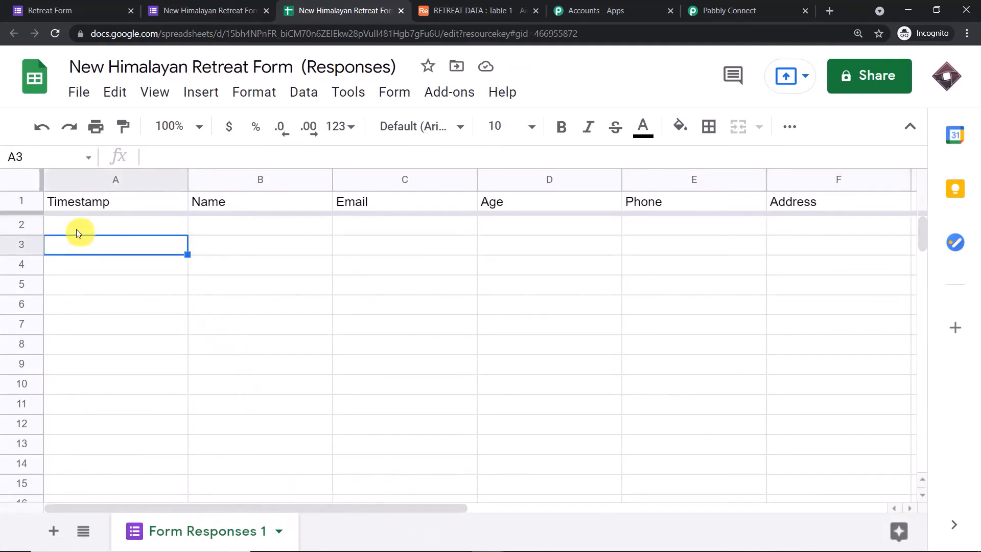
click(78, 231)
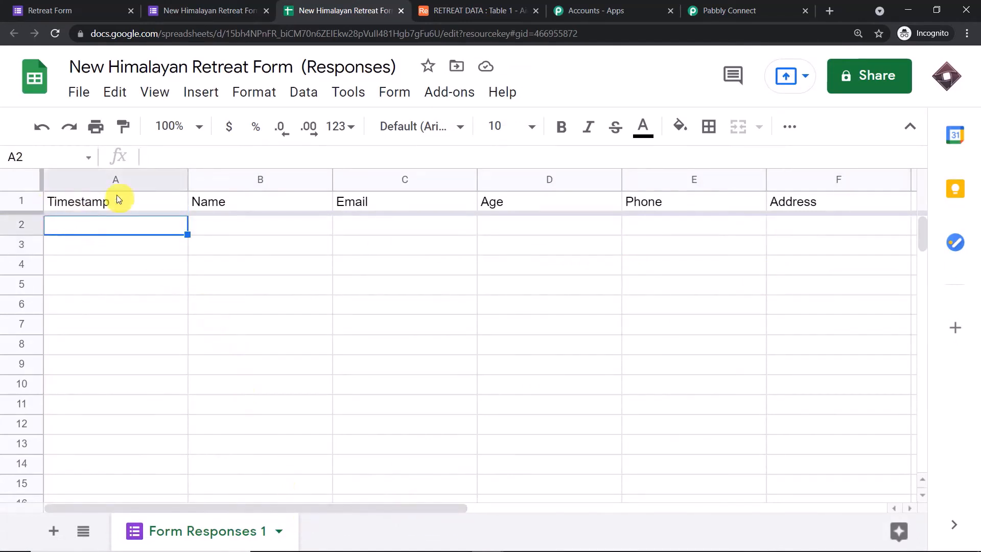
Compare the form's questions with the responses spreadsheet columns
click(230, 10)
click(441, 130)
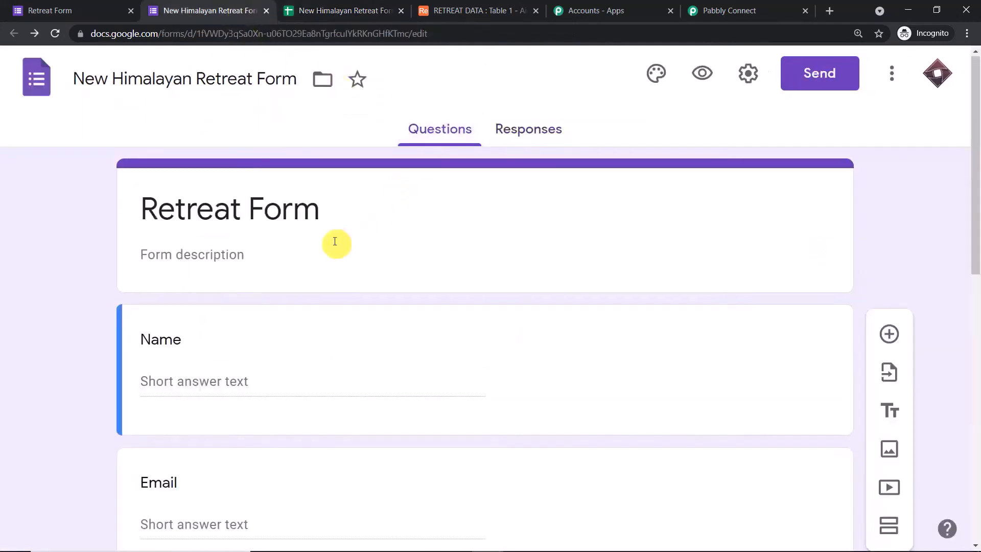
scroll(332, 242, down, 10)
scroll(326, 238, up, 10)
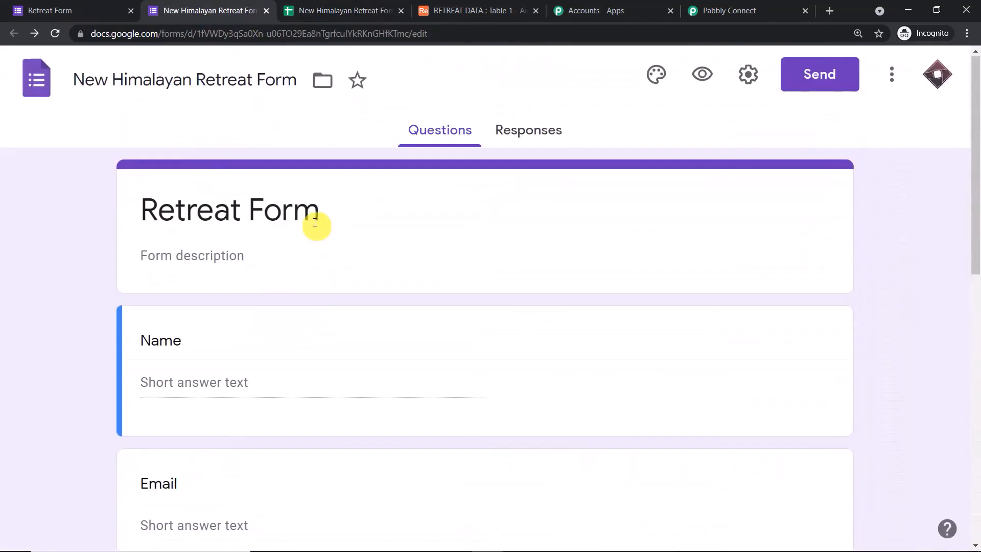
scroll(499, 171, down, 3)
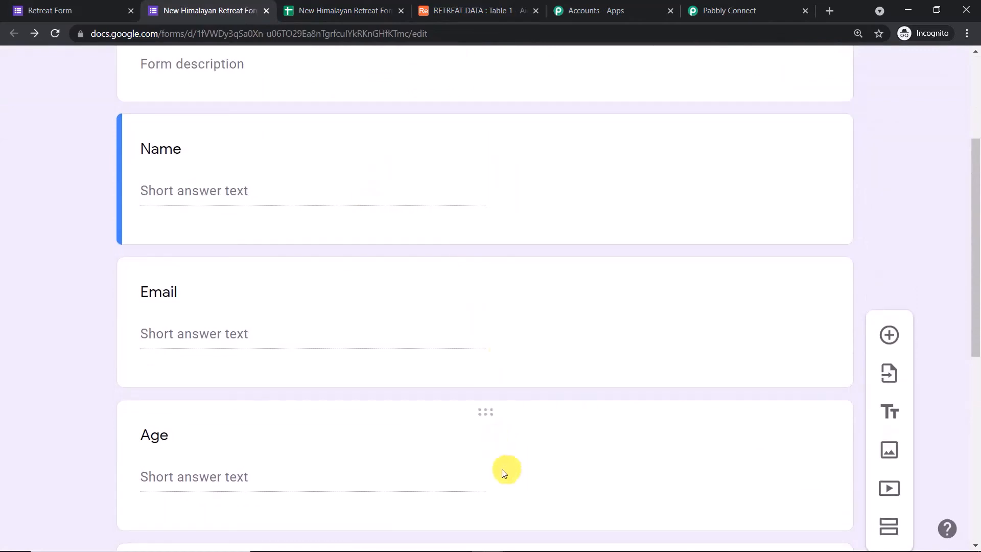
click(372, 7)
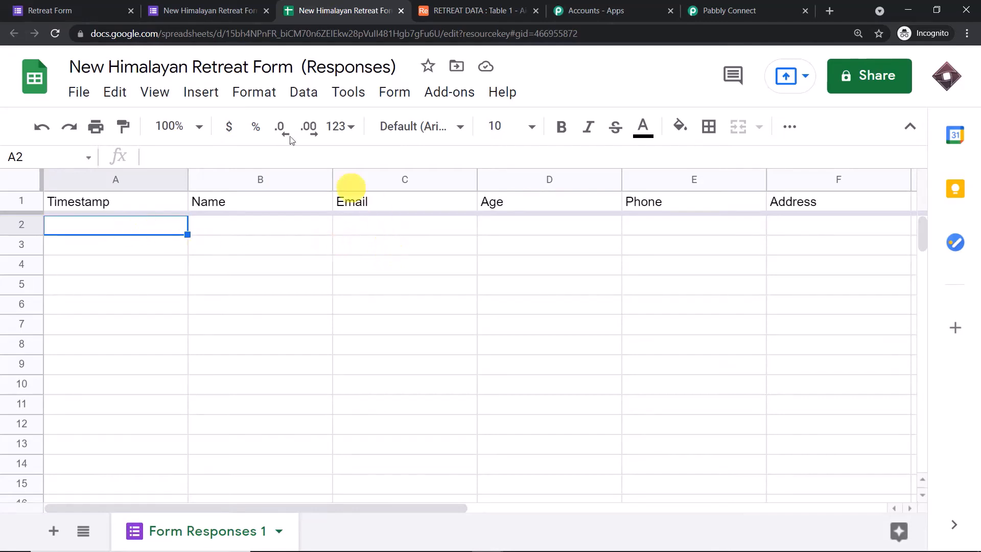
click(195, 10)
scroll(241, 256, up, 4)
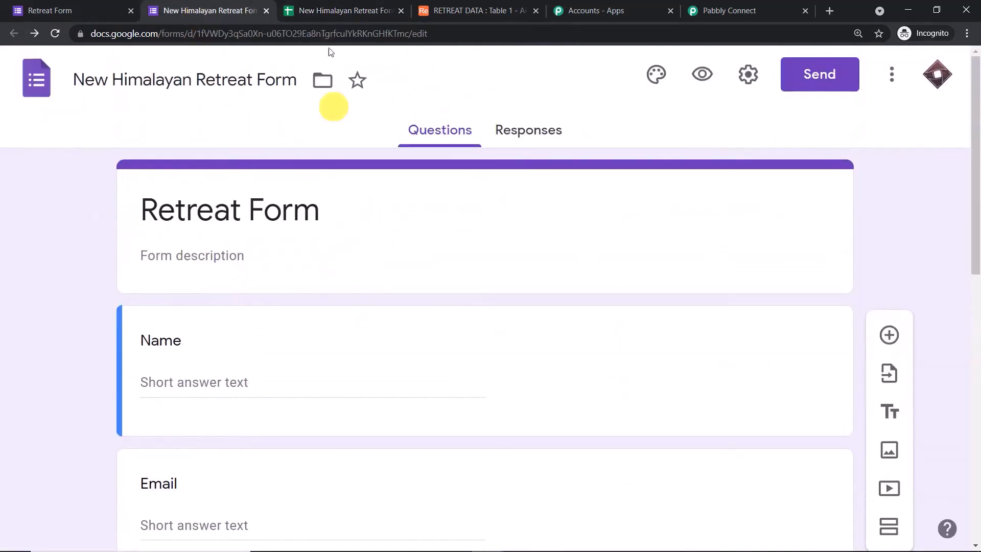
click(344, 13)
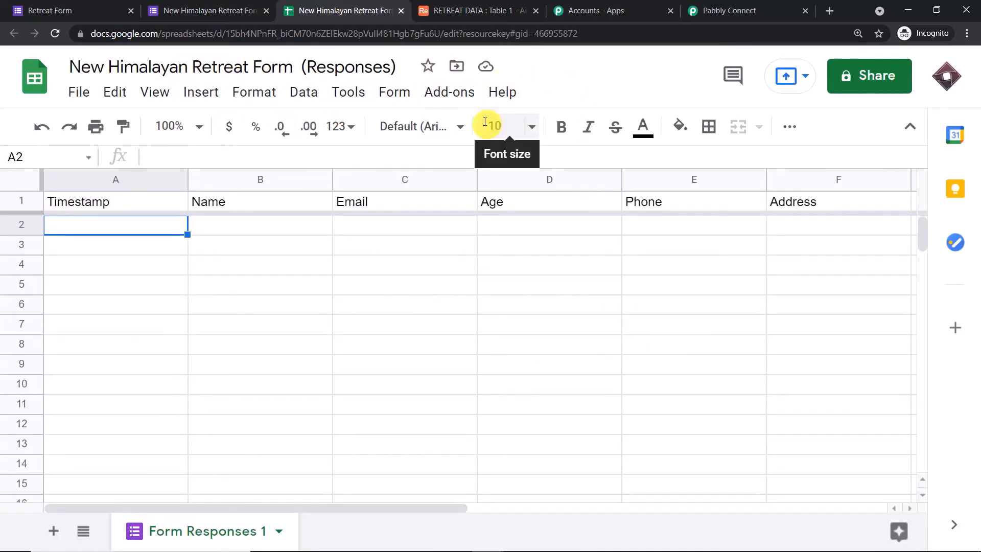
click(439, 92)
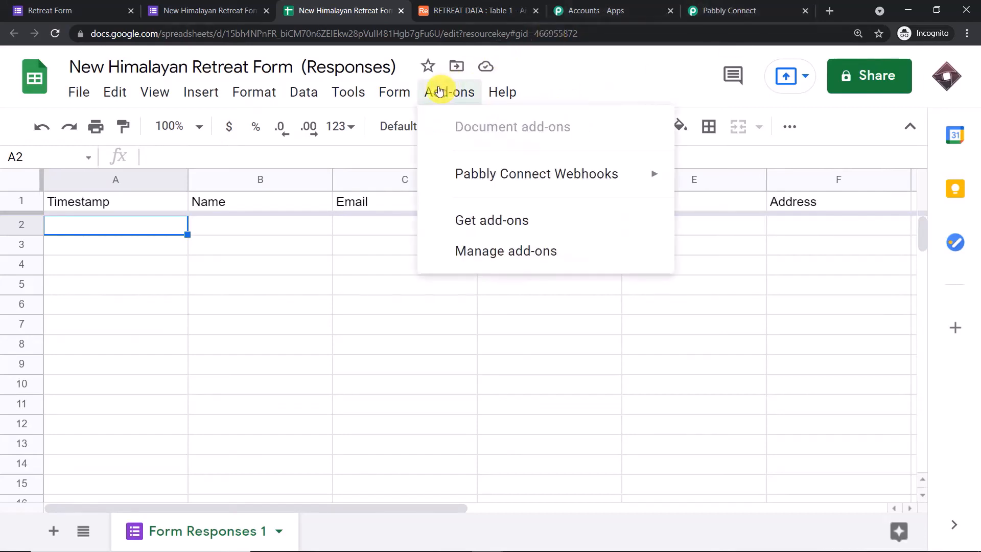
mouse_move(453, 175)
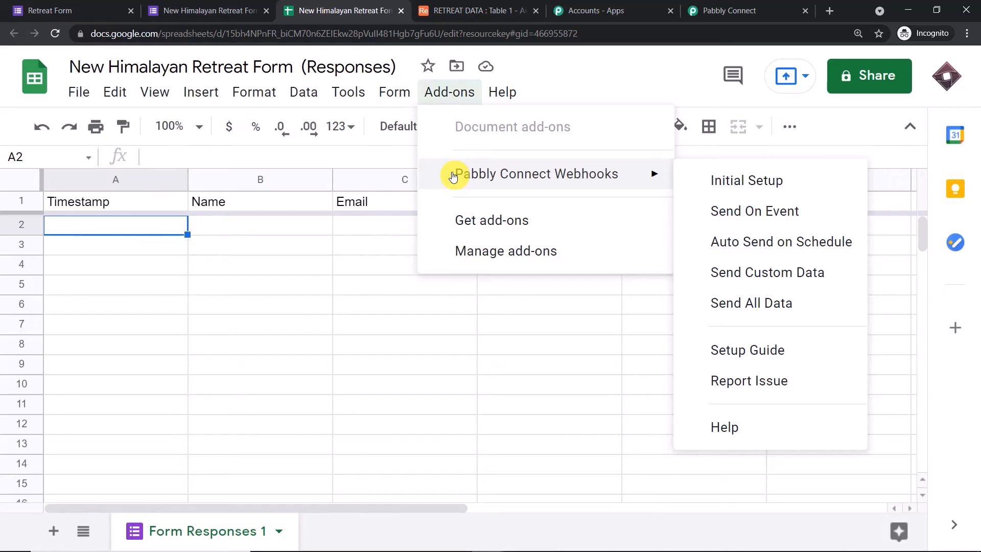
click(458, 221)
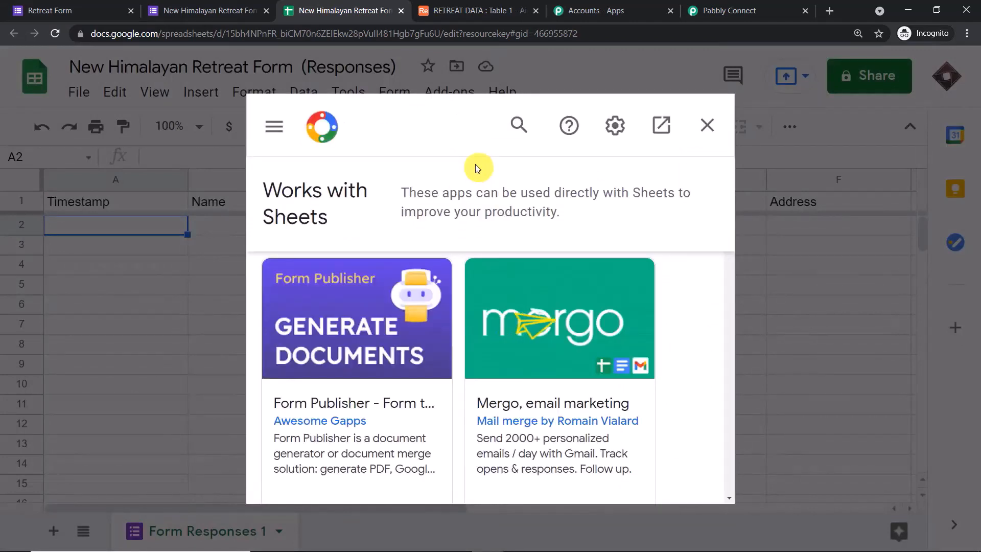
click(519, 124)
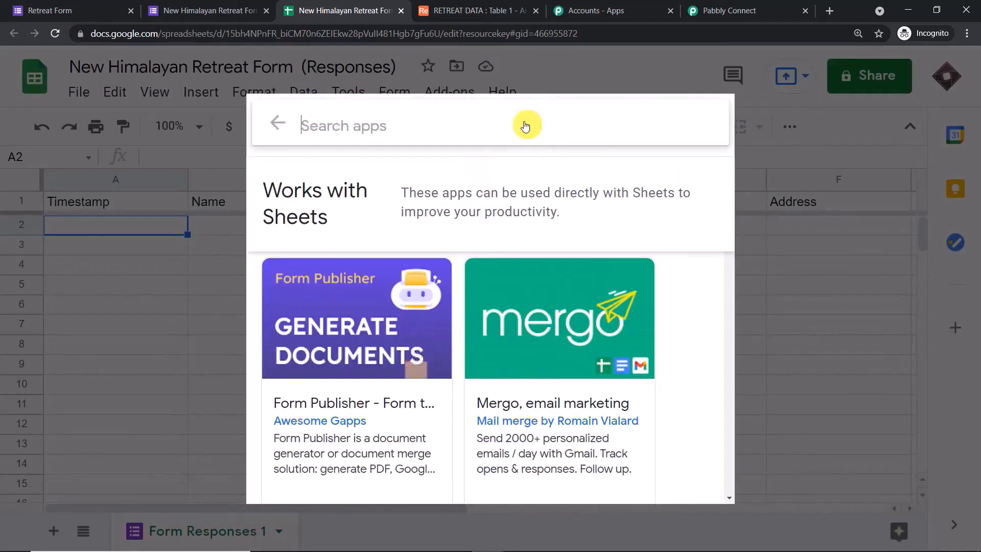
text(pa)
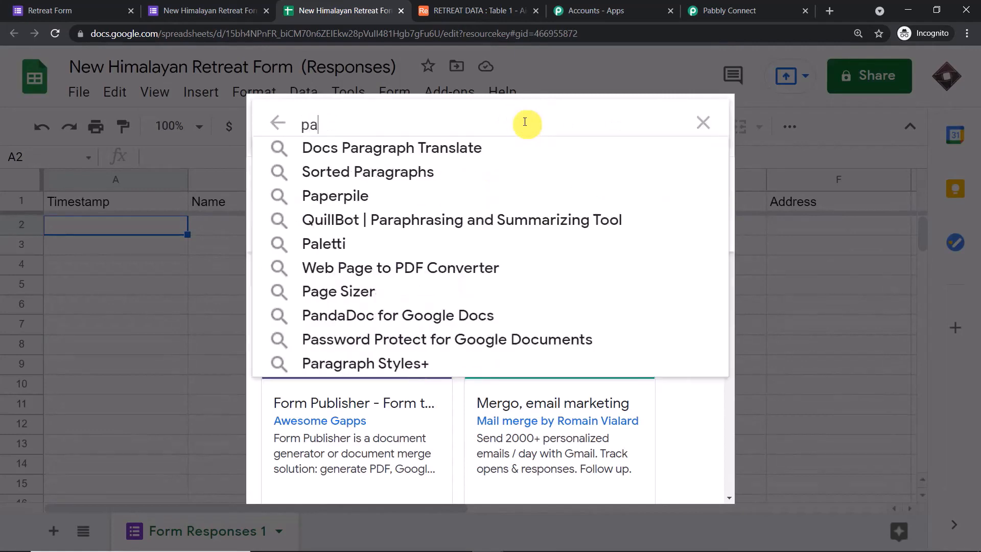
text(bb)
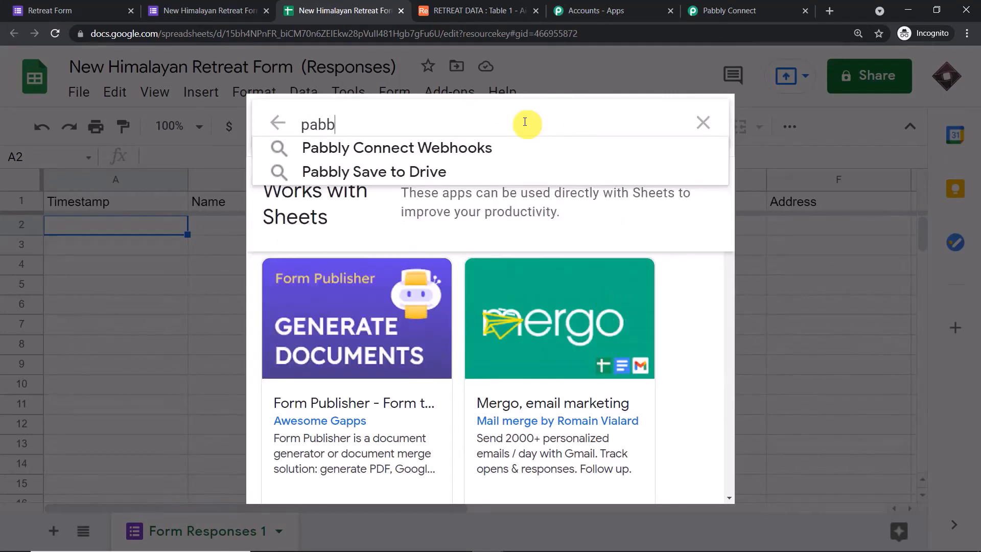
click(500, 146)
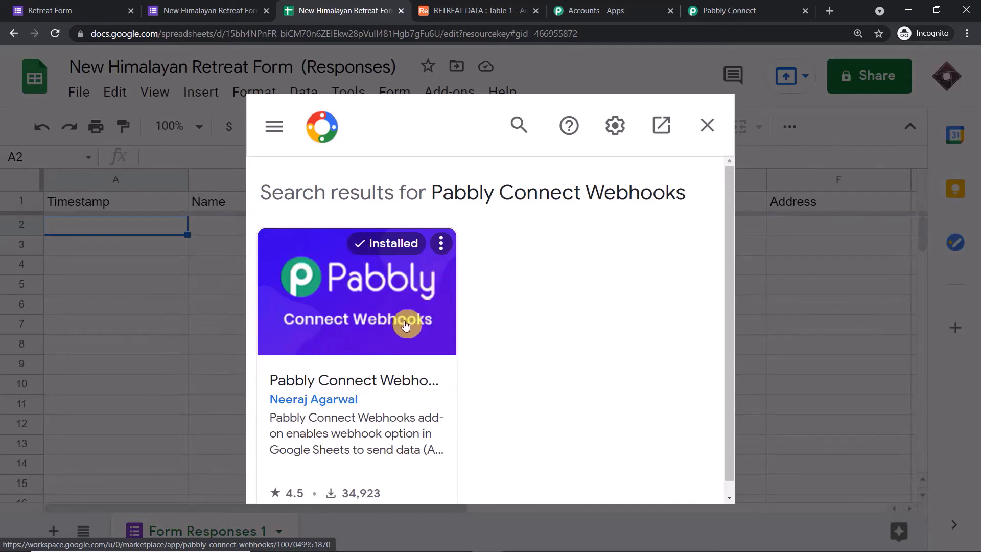
click(707, 125)
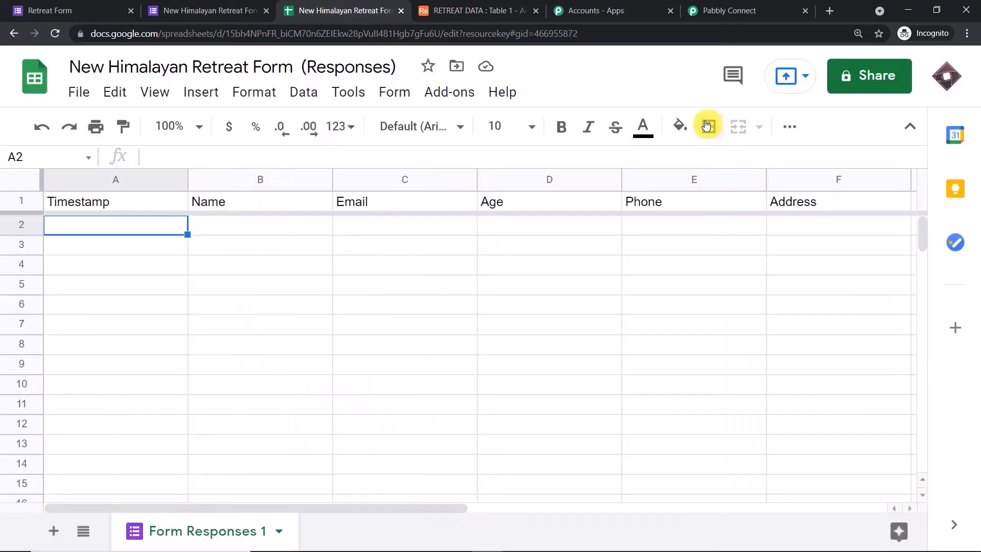
Run Pabbly Connect Webhooks Initial Setup with the workflow's webhook URL and Trigger Column F
click(442, 91)
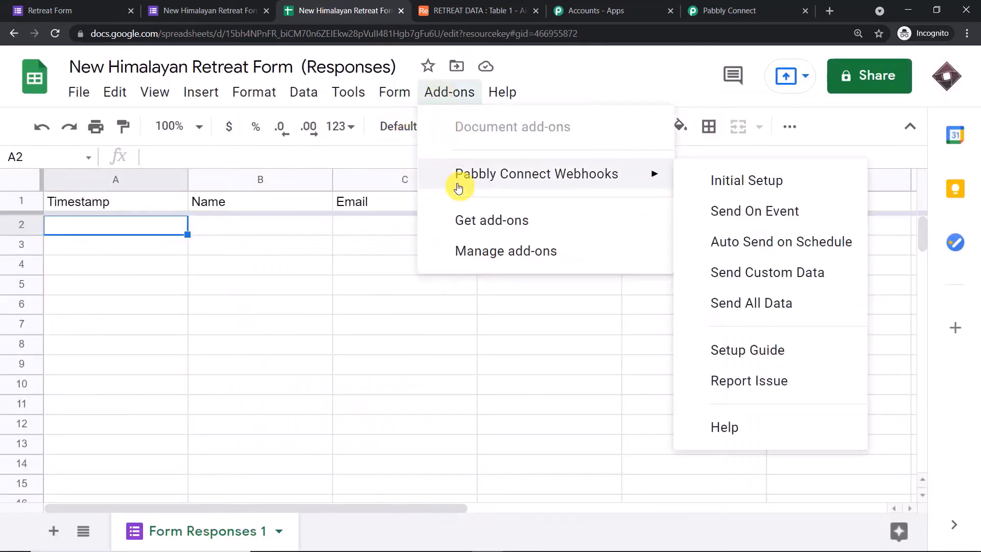
click(777, 180)
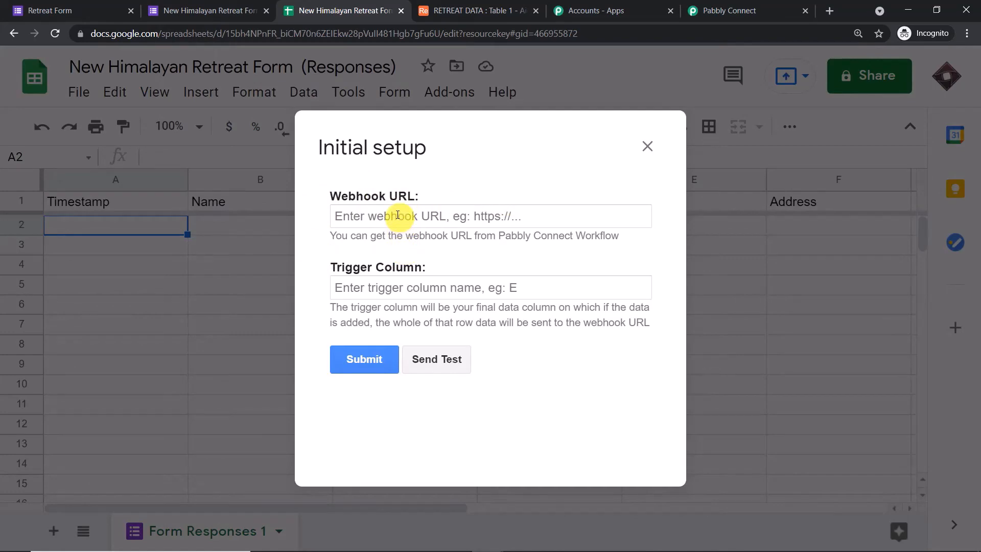
click(717, 11)
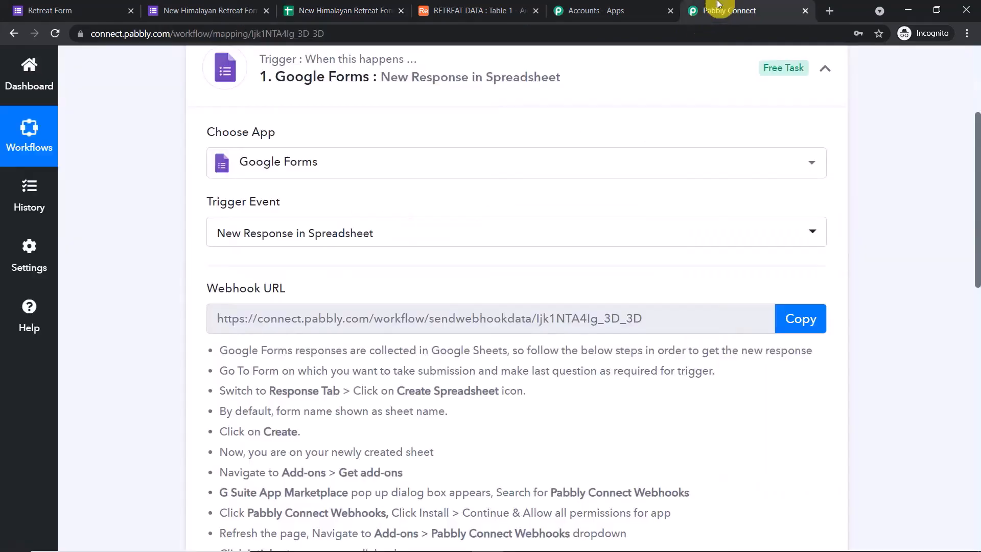
click(813, 321)
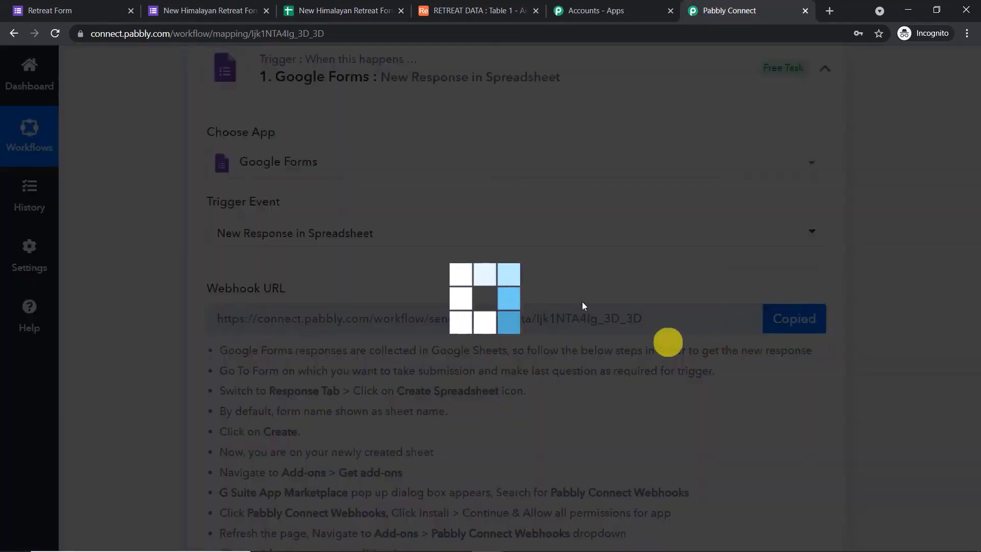
click(366, 5)
click(376, 215)
right_click(380, 215)
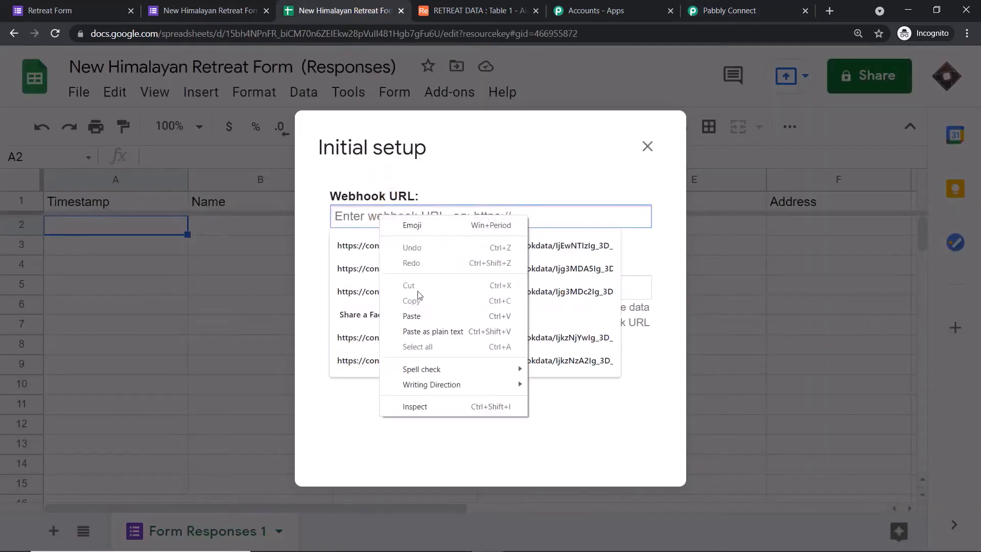
click(412, 317)
click(401, 288)
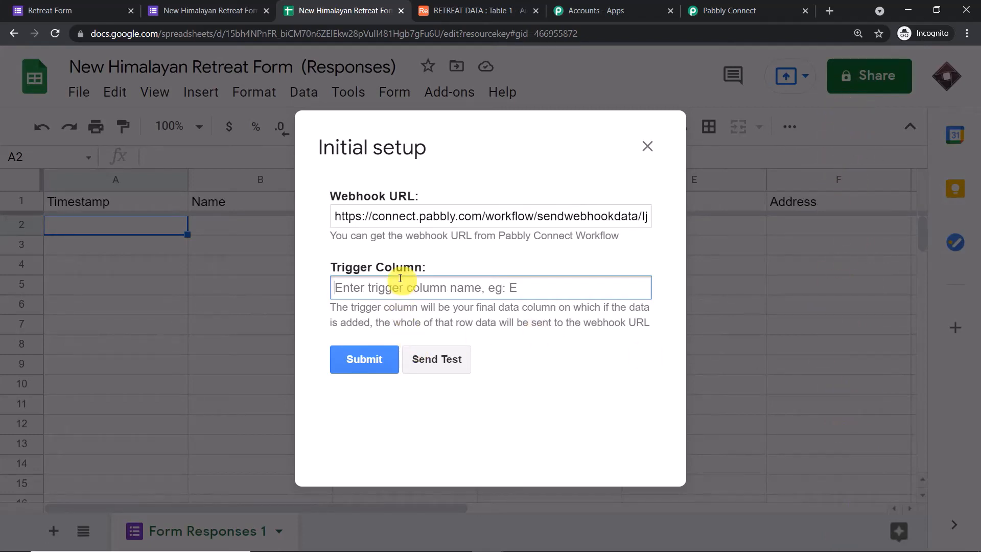
text(F)
click(358, 360)
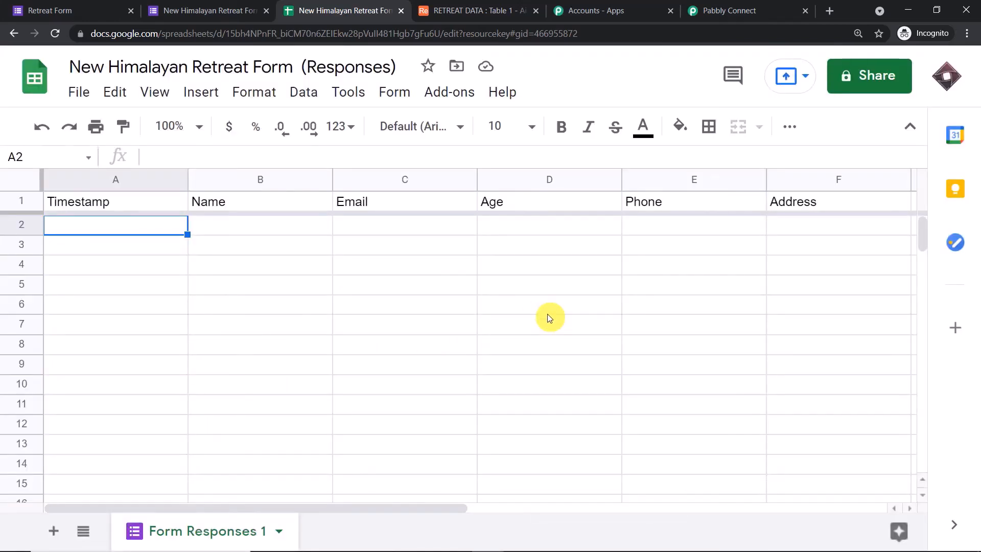
Enable Send On Event in the Pabbly Connect Webhooks add-on
click(460, 93)
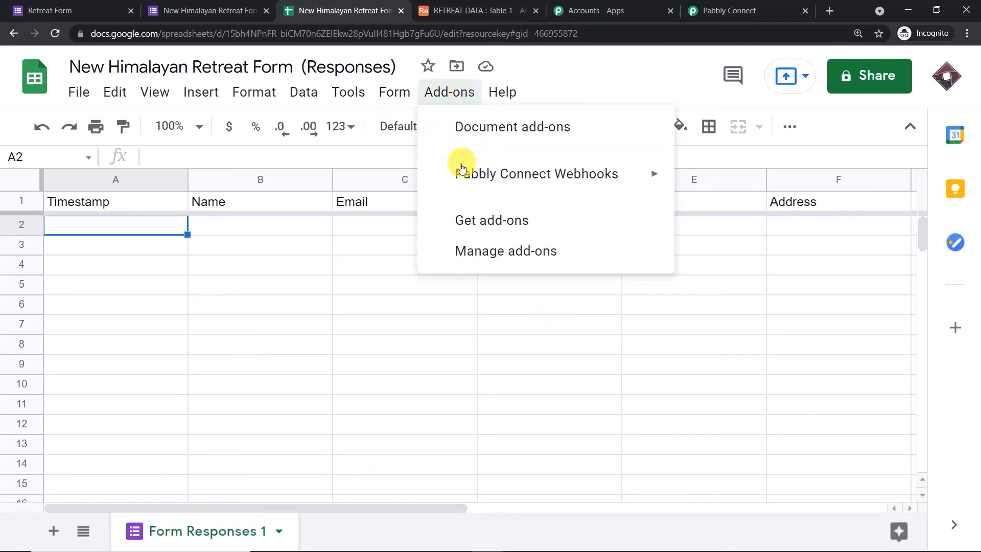
mouse_move(462, 169)
click(722, 214)
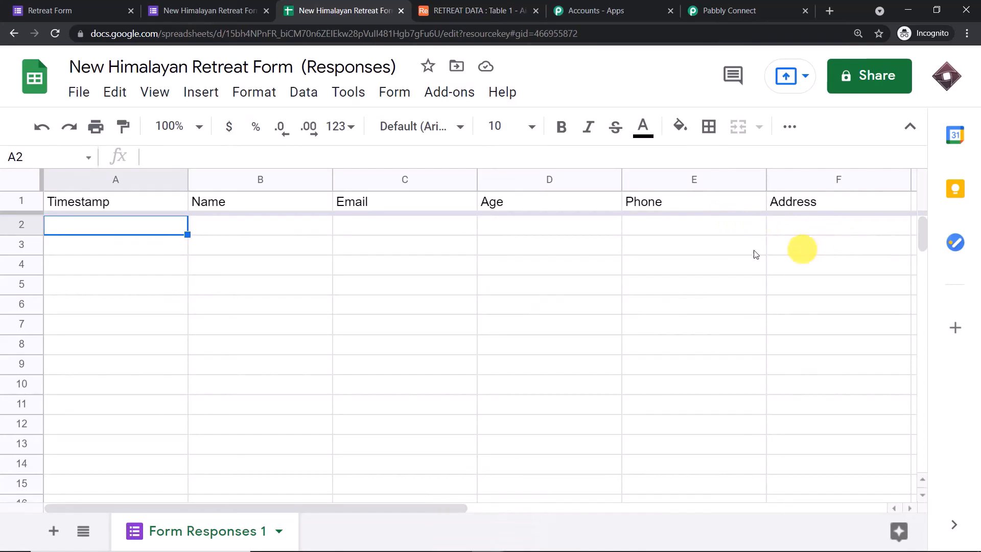
scroll(560, 248, down, 9)
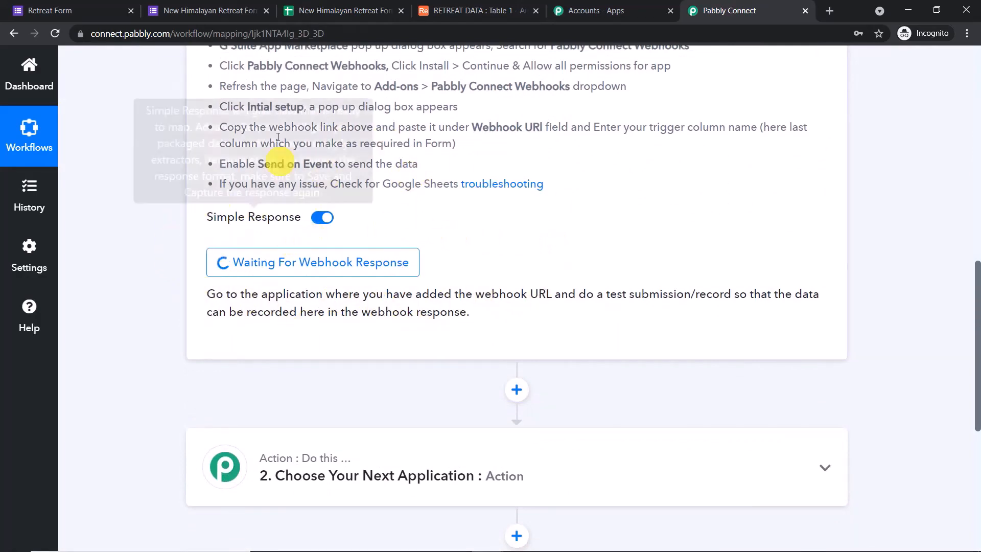
Preview the Retreat Form and autofill the Name and Email answers
click(233, 4)
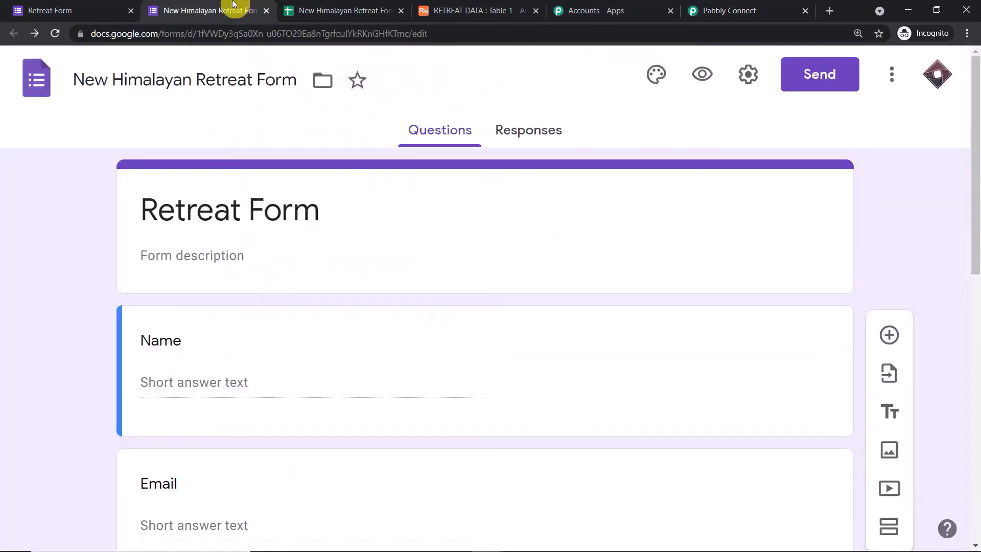
click(701, 75)
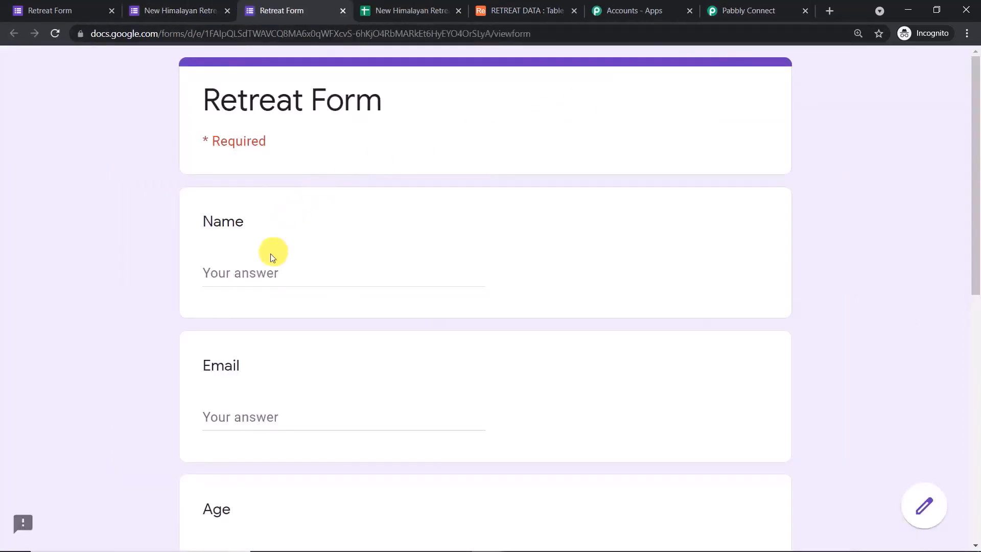
scroll(266, 270, down, 1)
scroll(263, 282, down, 2)
click(293, 146)
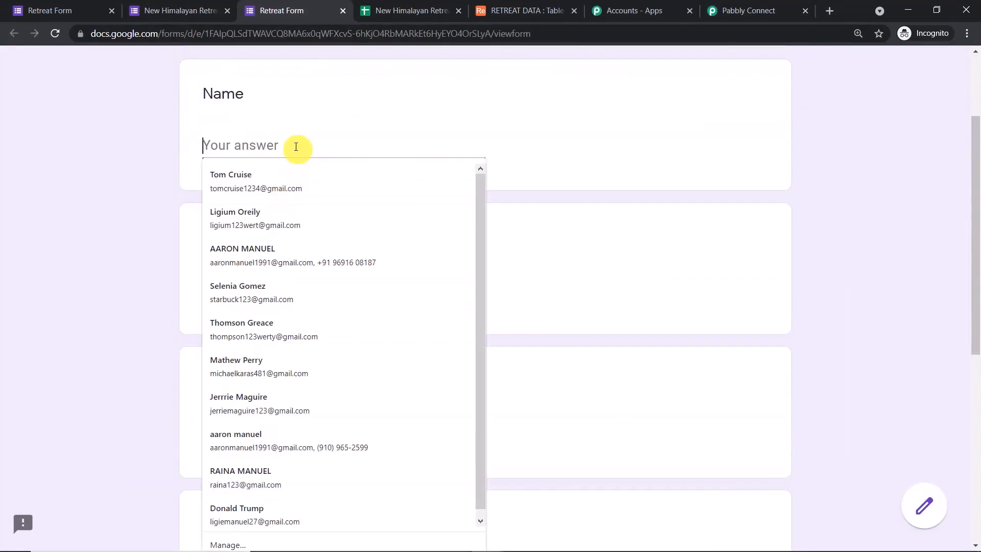
click(278, 291)
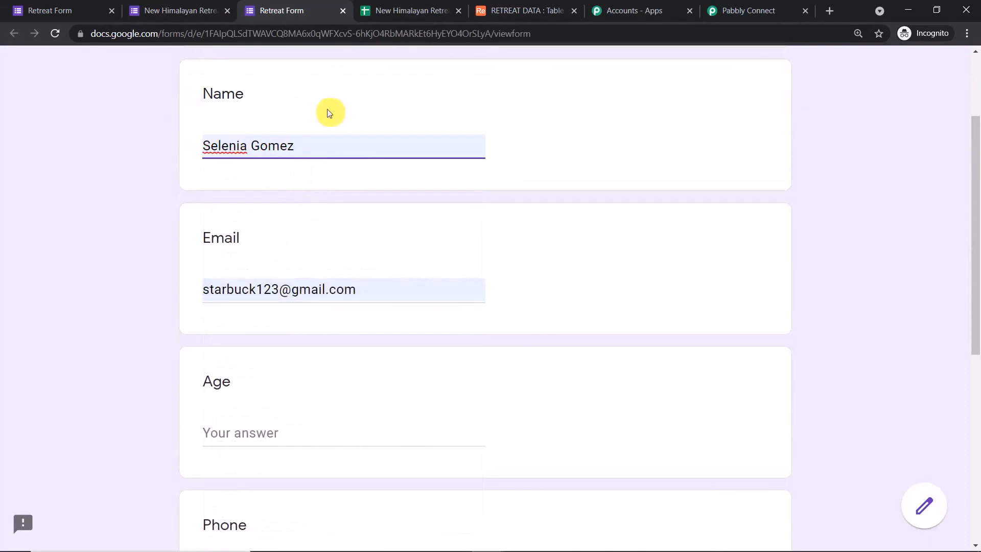
Fill in age 45, phone and address, submit, and check the new sheet row 2
scroll(286, 146, down, 2)
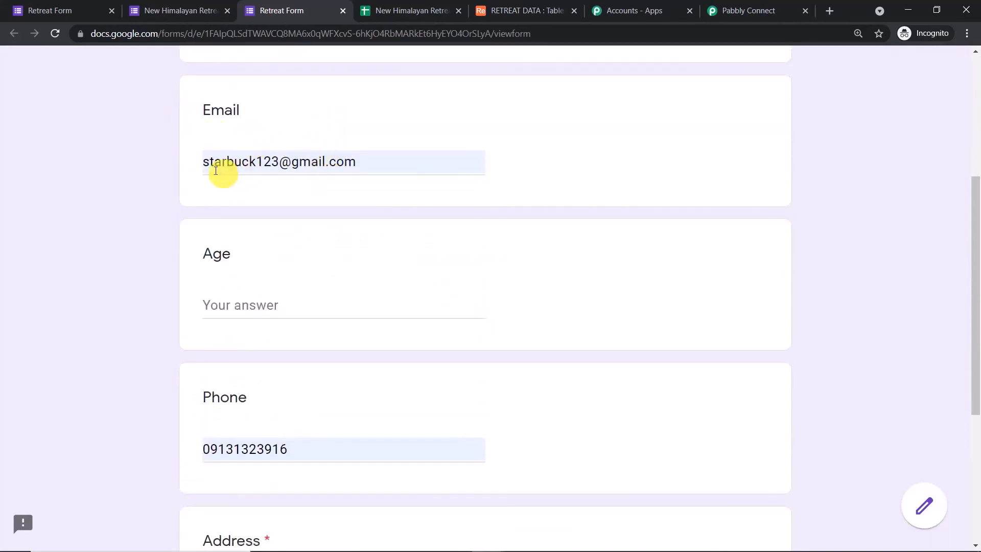
scroll(344, 171, down, 2)
click(269, 179)
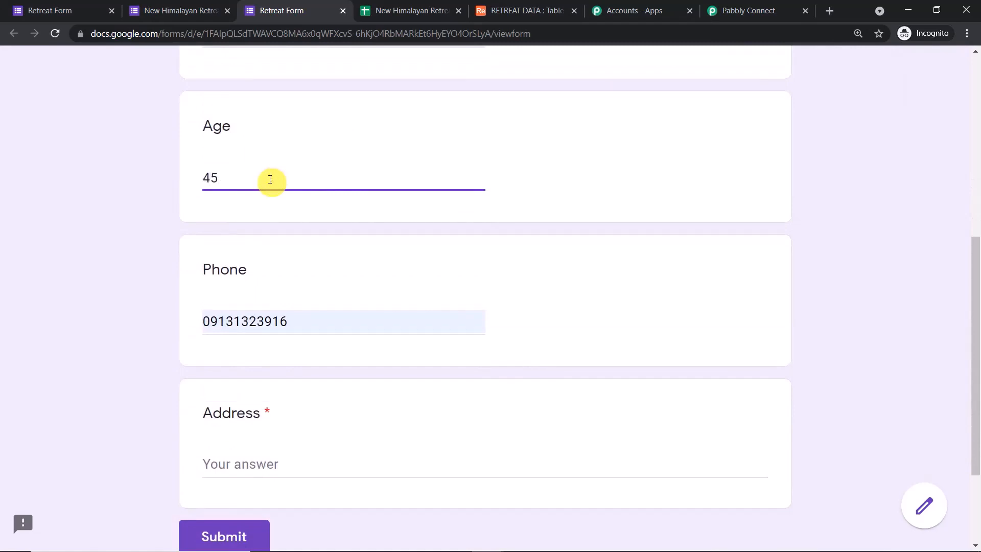
scroll(270, 178, down, 3)
click(228, 326)
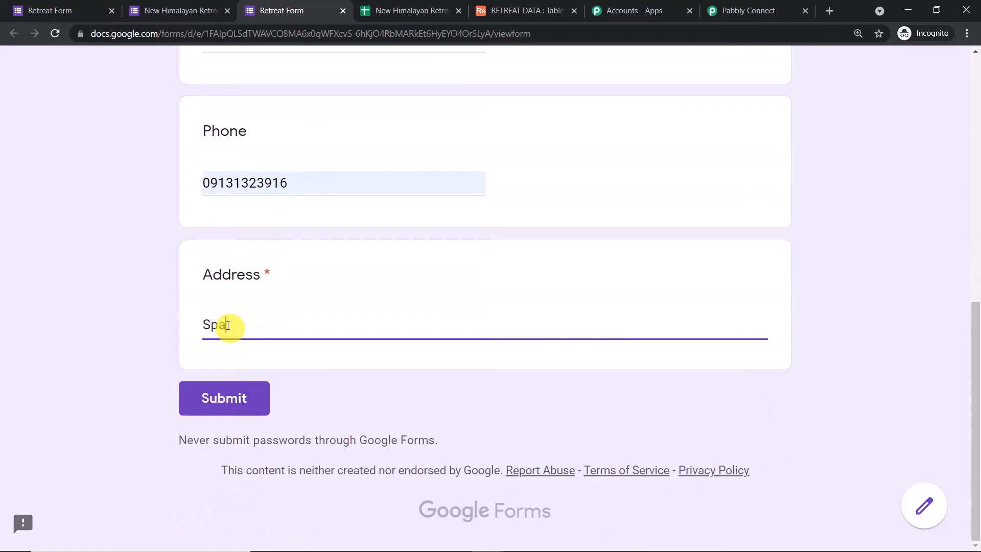
click(247, 398)
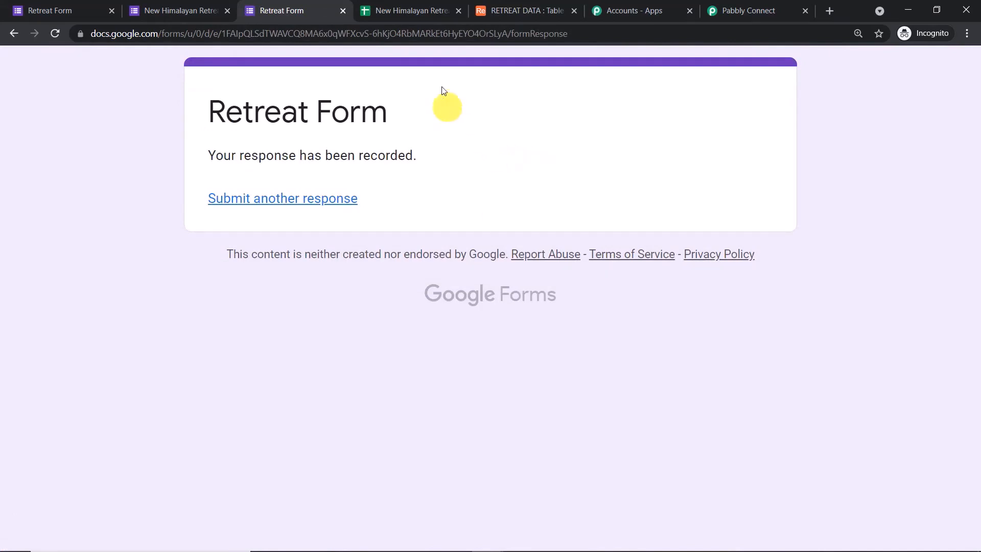
click(436, 9)
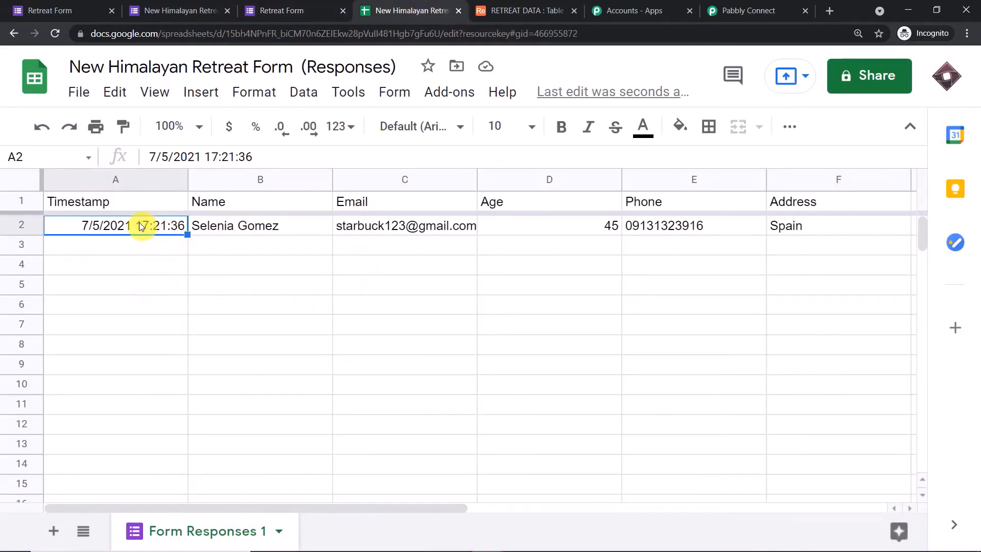
click(258, 235)
click(388, 228)
click(512, 232)
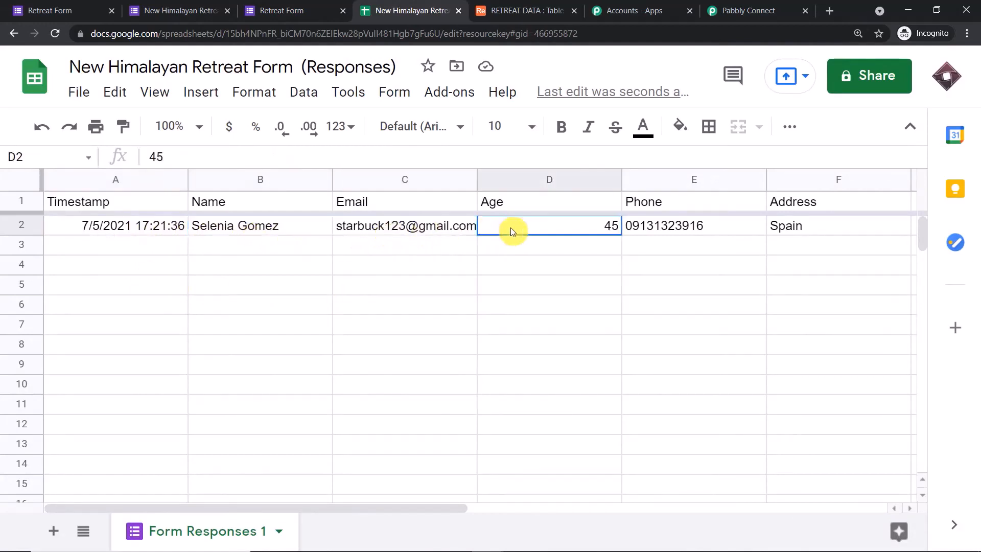
click(656, 225)
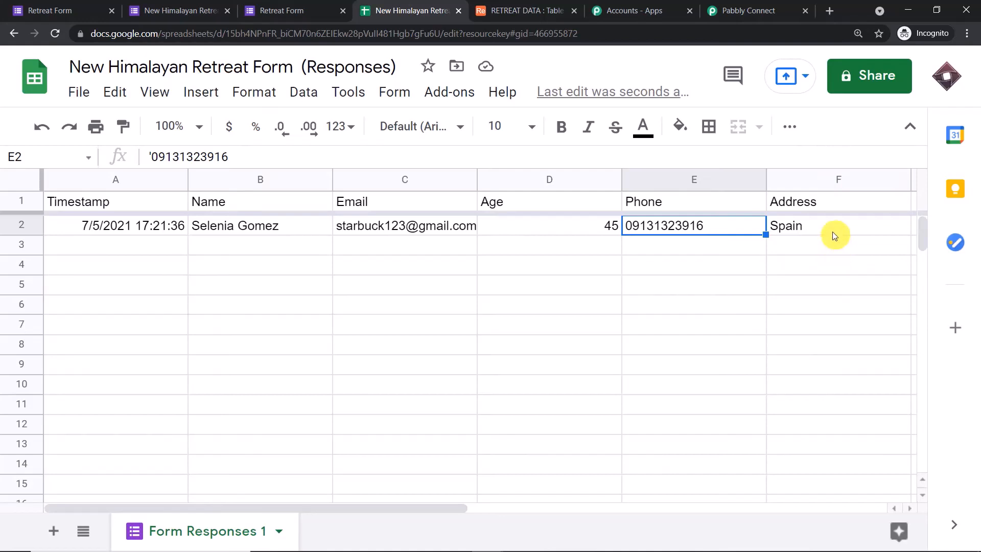
Compare the captured Name, Email, Age, Phone, Address and RowIndex values with sheet row 2
click(763, 4)
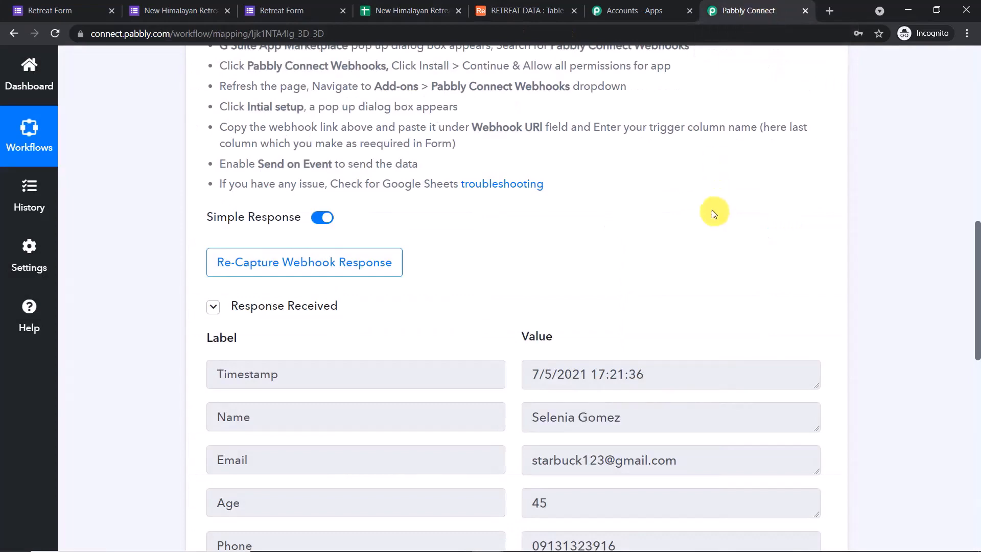
scroll(720, 214, down, 5)
scroll(723, 207, up, 1)
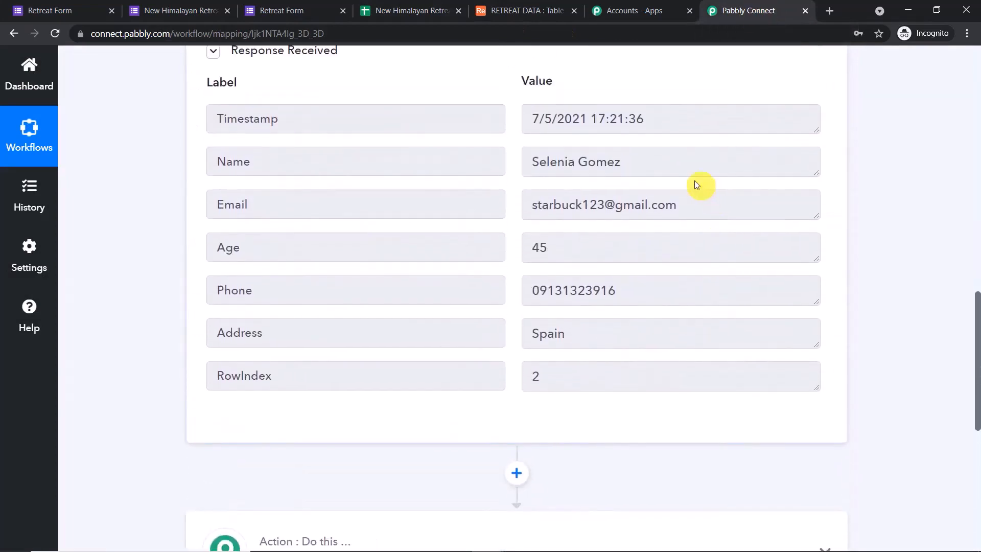
drag(661, 161, 486, 153)
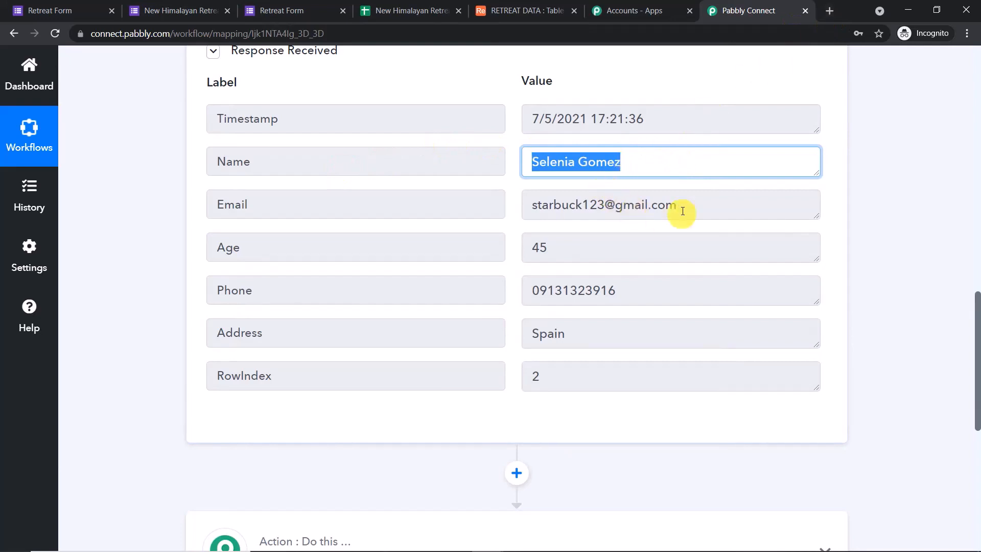
drag(682, 211, 136, 195)
drag(557, 243, 503, 247)
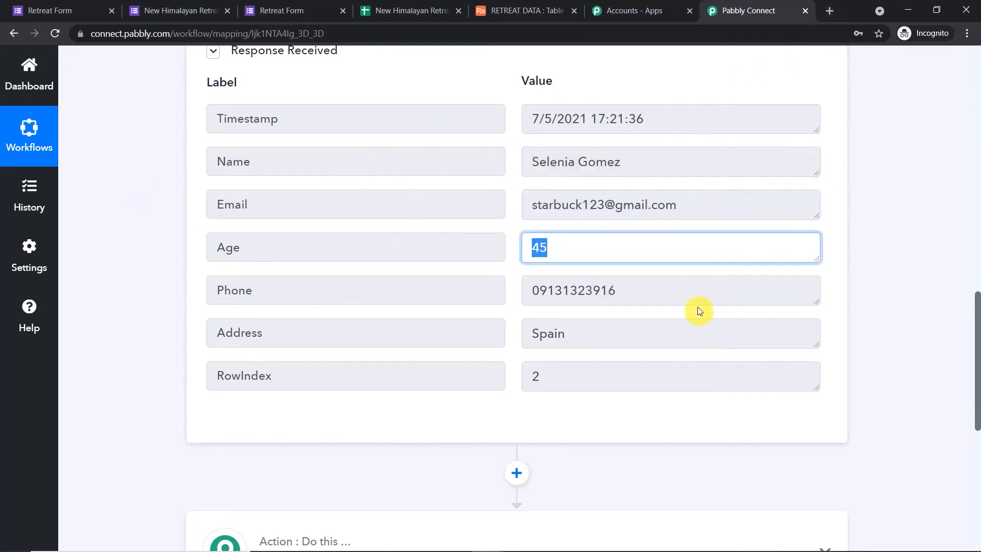
drag(665, 298, 41, 302)
drag(603, 338, 90, 331)
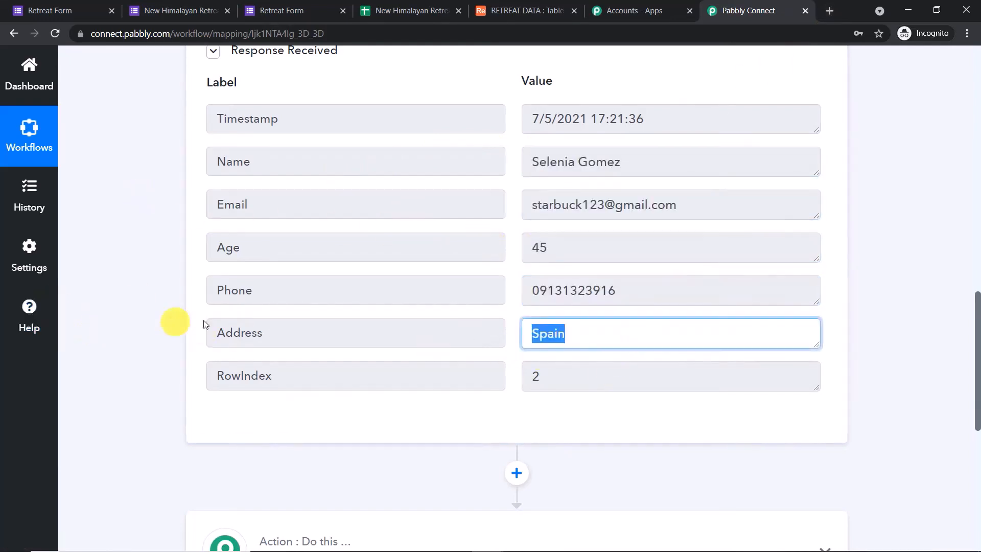
drag(603, 381, 160, 350)
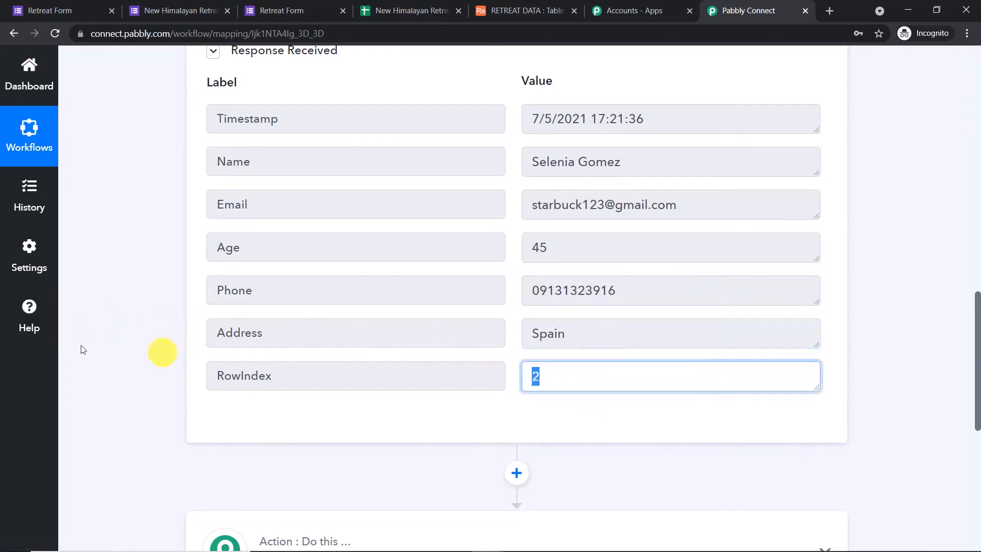
click(388, 8)
click(26, 225)
click(137, 343)
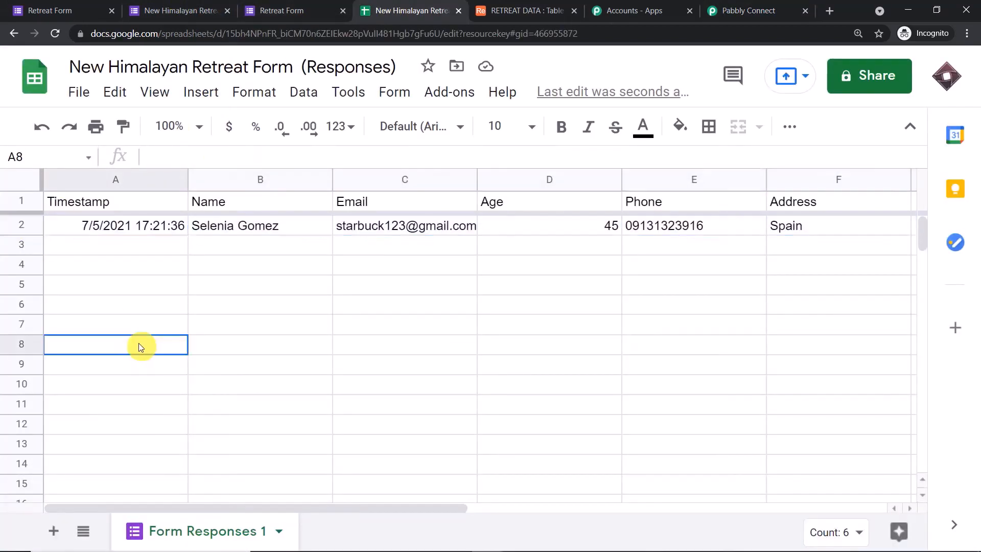
Set the action step to Airtable with the Create Record event
click(734, 9)
scroll(738, 250, down, 2)
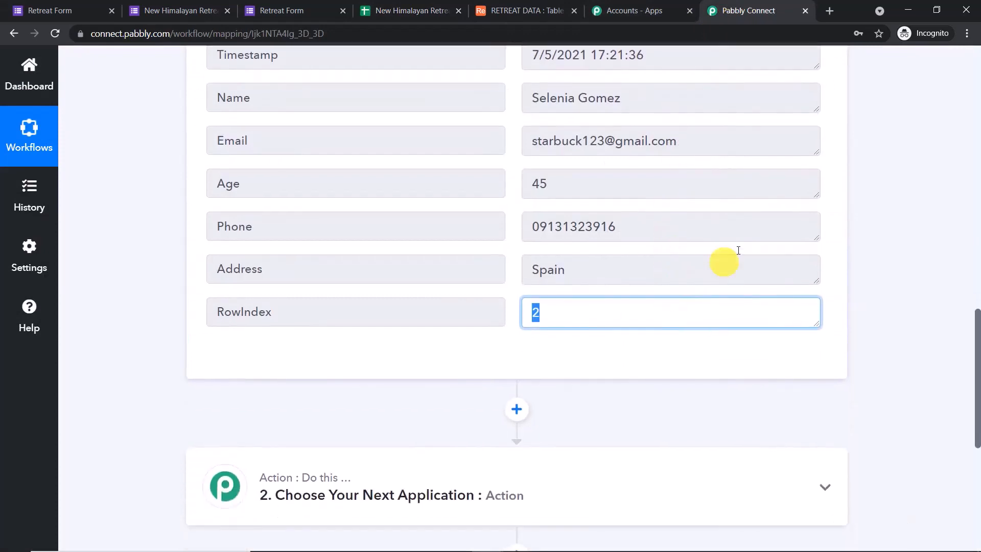
scroll(716, 204, down, 6)
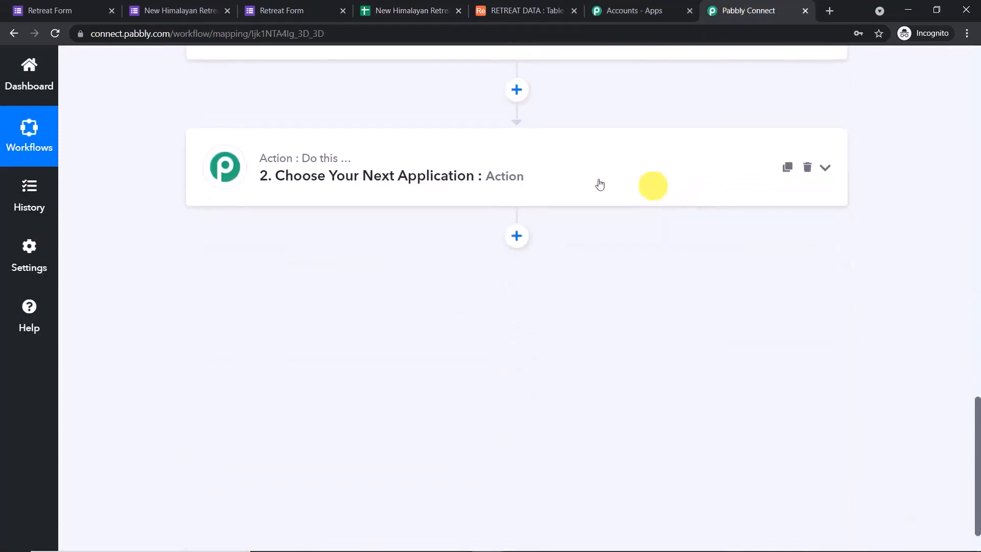
click(487, 173)
scroll(460, 174, down, 2)
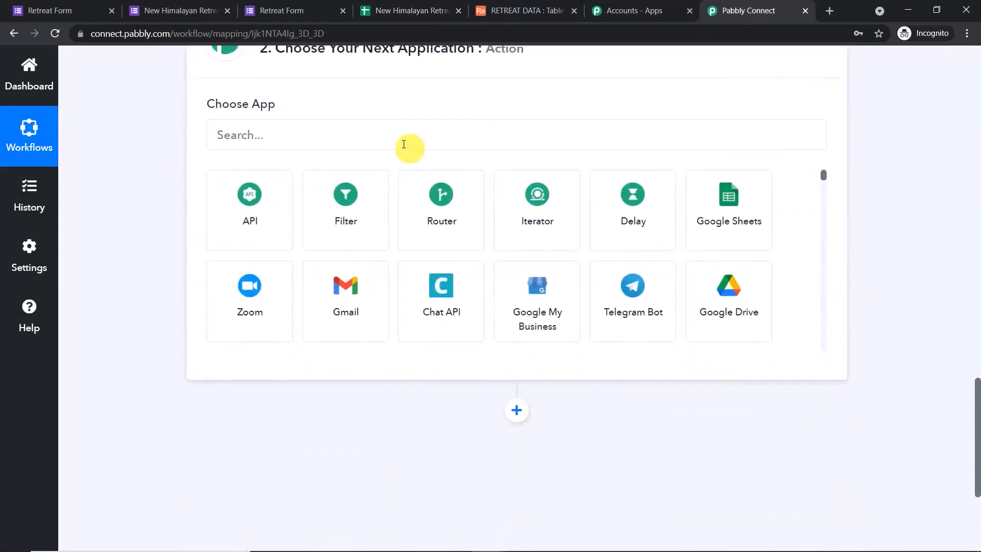
click(396, 141)
text(a)
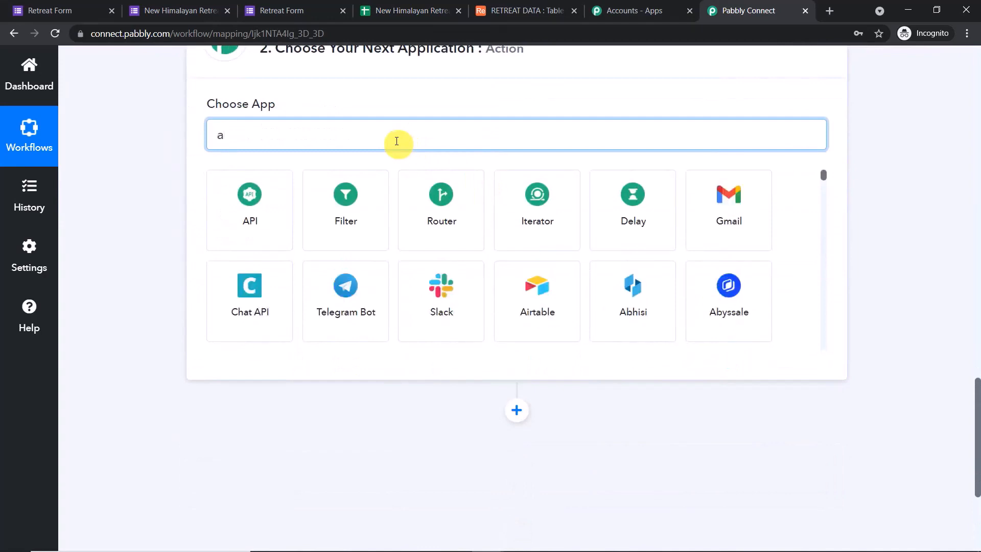
text(ir)
click(243, 199)
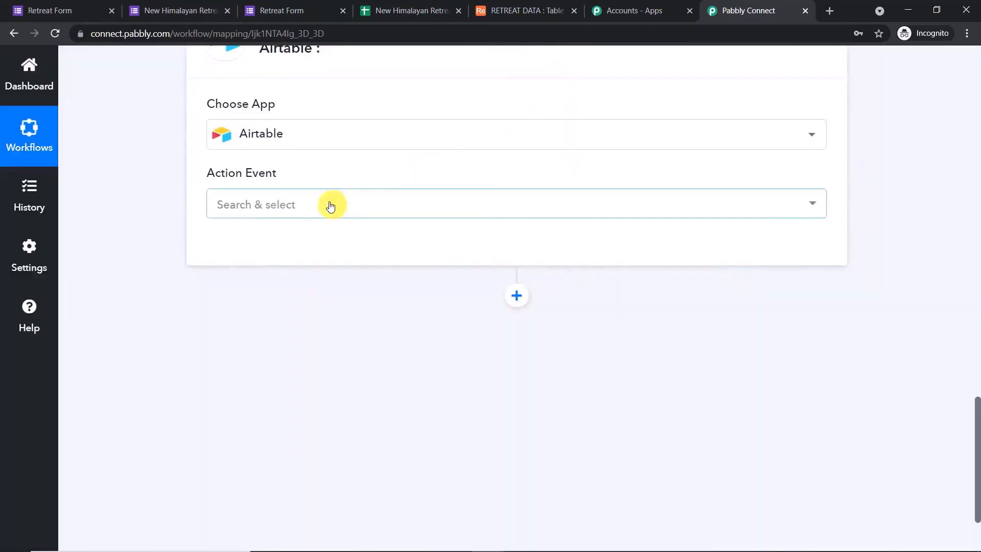
click(329, 203)
click(316, 287)
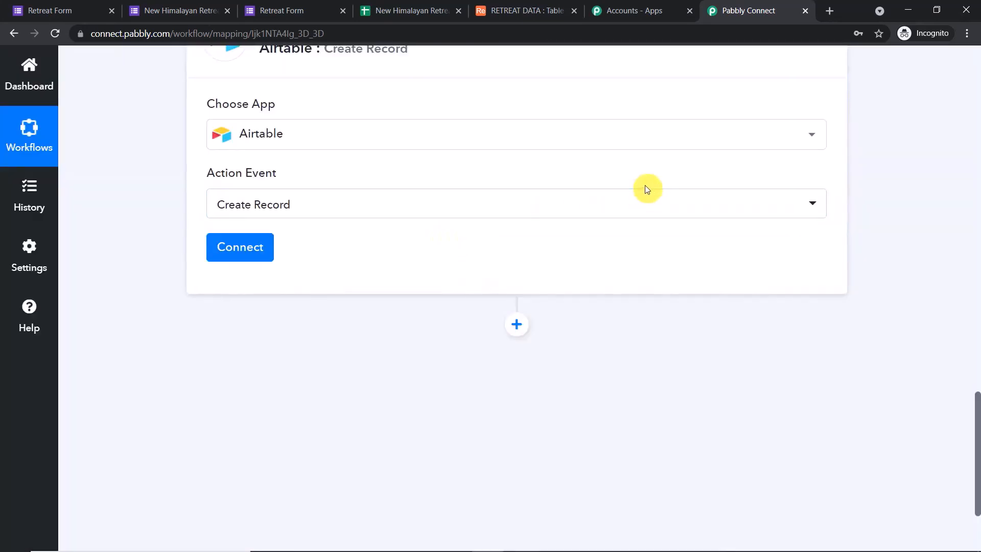
Start adding a new Airtable connection, leaving the token field empty
click(236, 250)
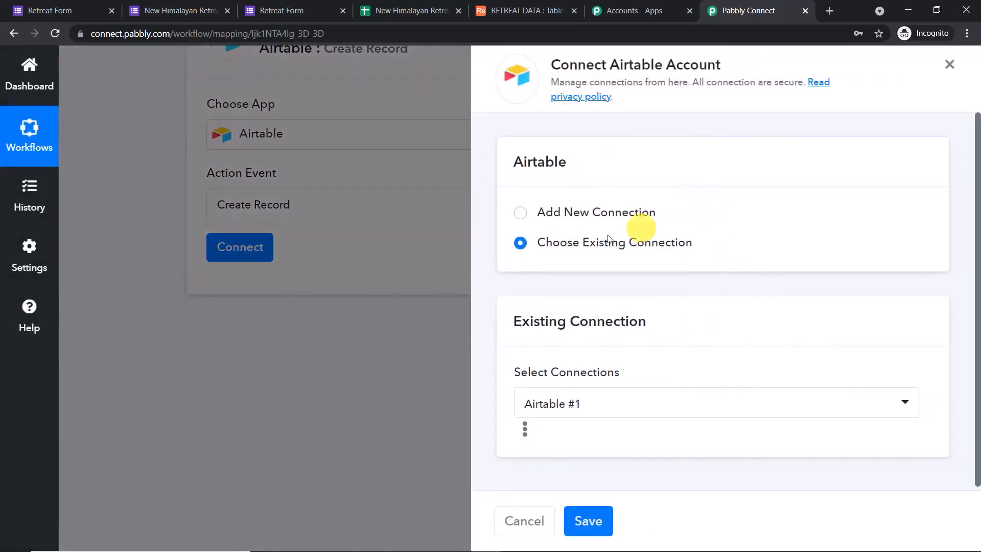
click(521, 213)
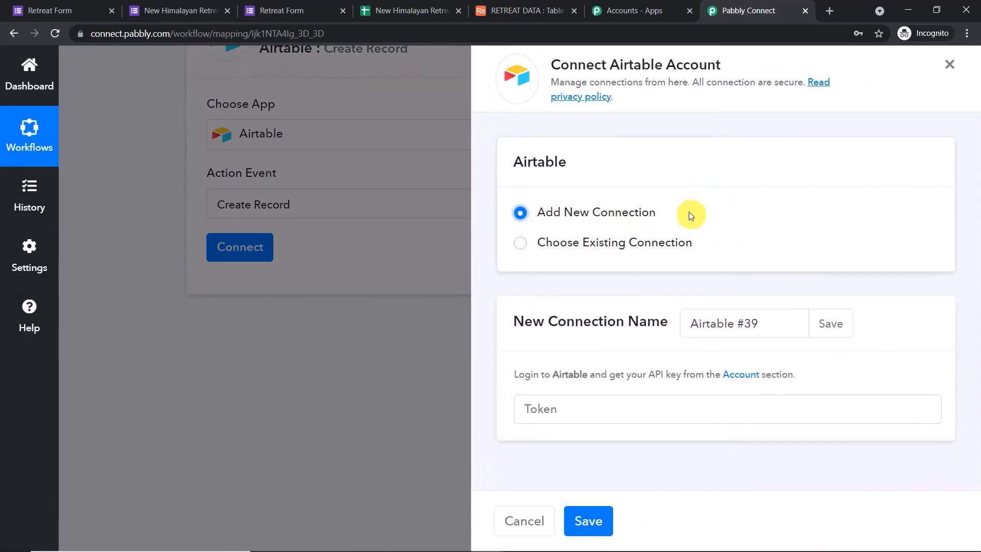
click(599, 411)
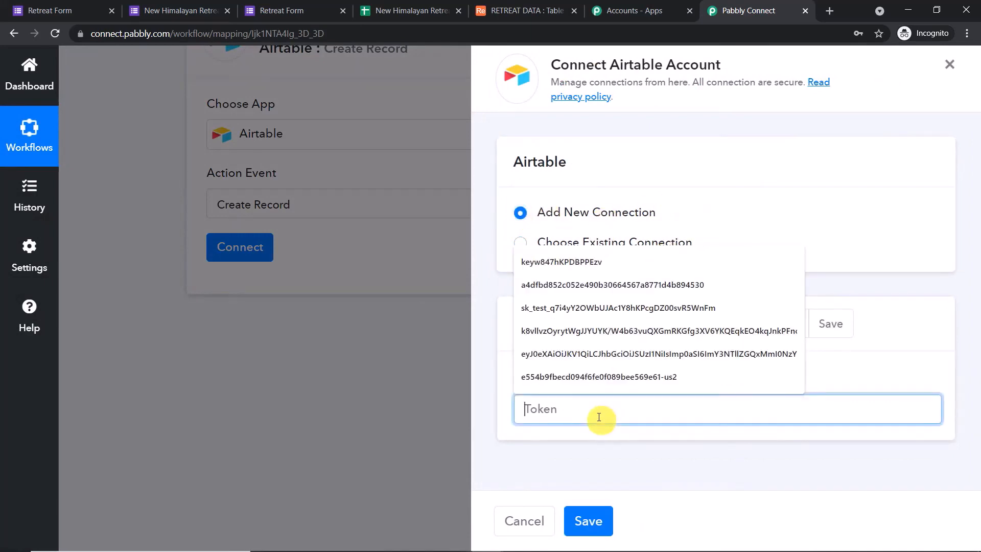
key(ctrl+v)
click(852, 202)
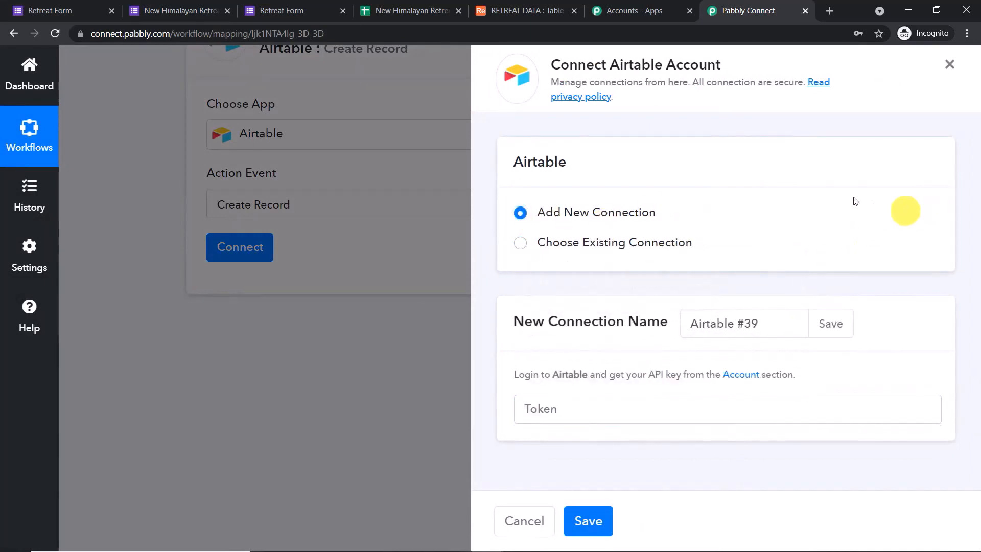
click(559, 7)
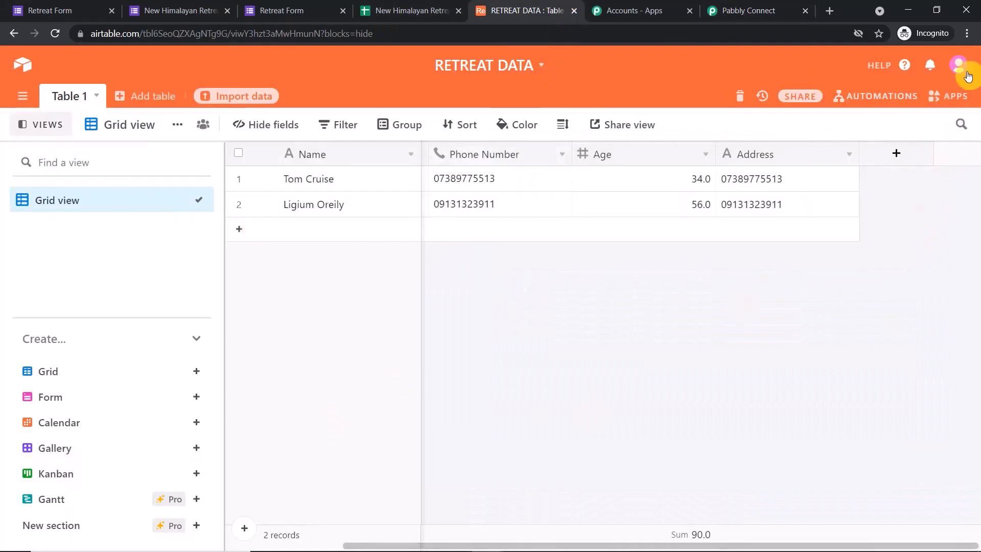
Copy the personal API key from the Airtable account page
click(961, 67)
click(829, 132)
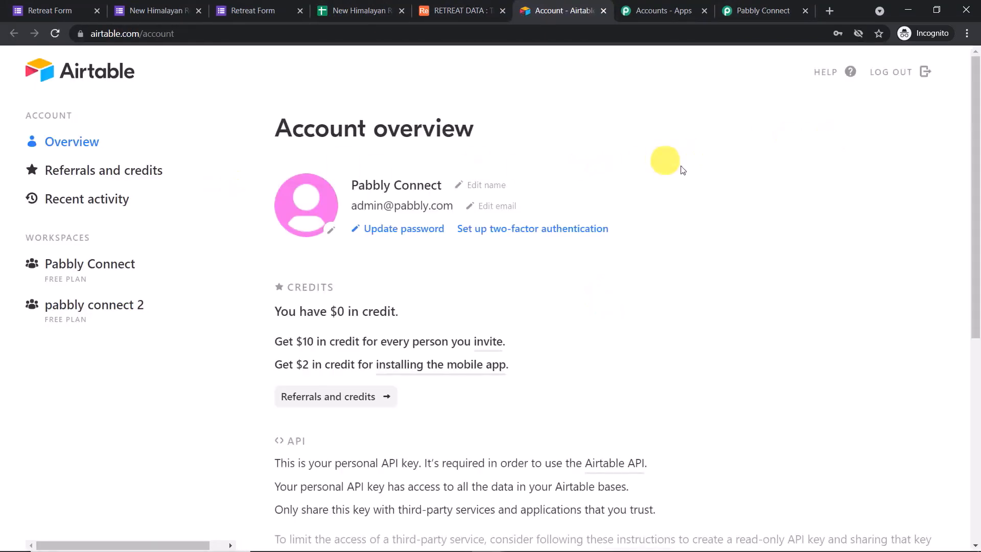
scroll(704, 204, down, 4)
scroll(705, 204, down, 4)
click(340, 228)
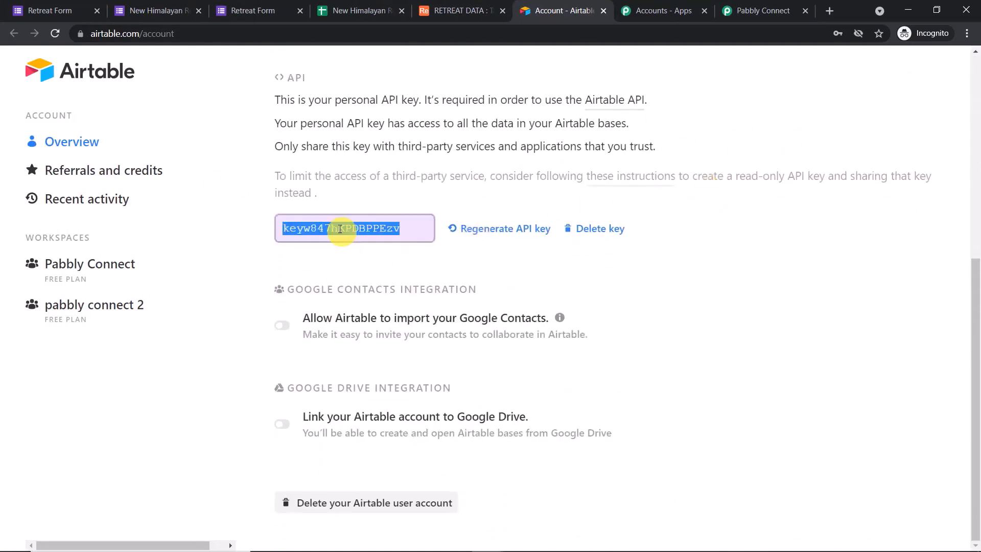
right_click(340, 229)
click(357, 240)
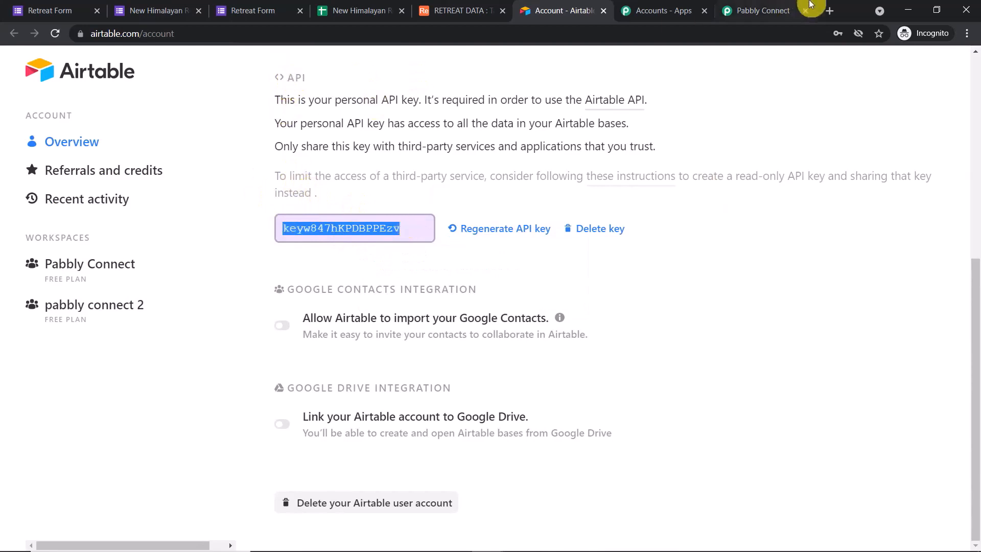
Paste the API key into the Pabbly Connect Airtable connection's Token field
click(775, 10)
click(562, 419)
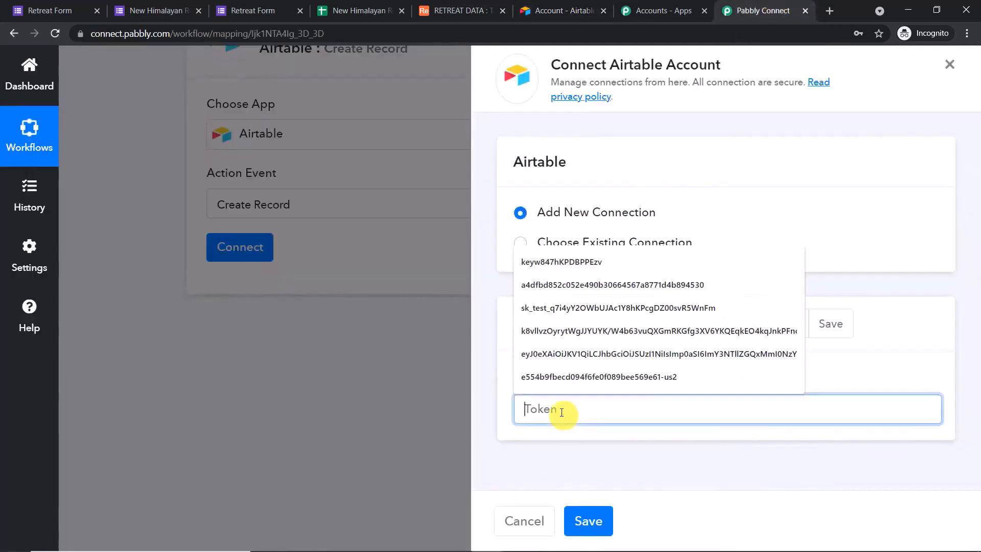
right_click(562, 419)
click(597, 308)
click(873, 281)
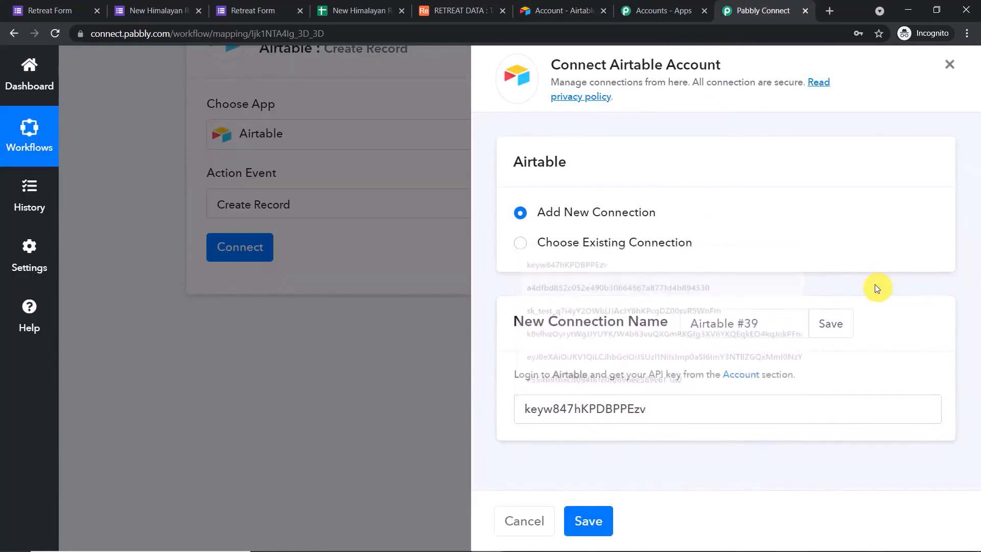
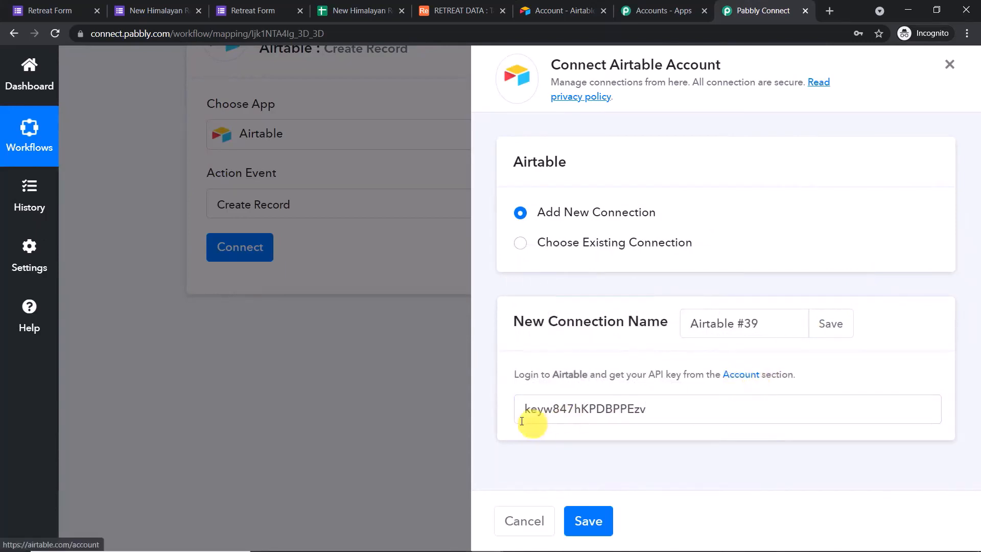
Save the Airtable connection, review the Project Tracker / Youtube Create Record fields, and open the Base Id list
click(600, 528)
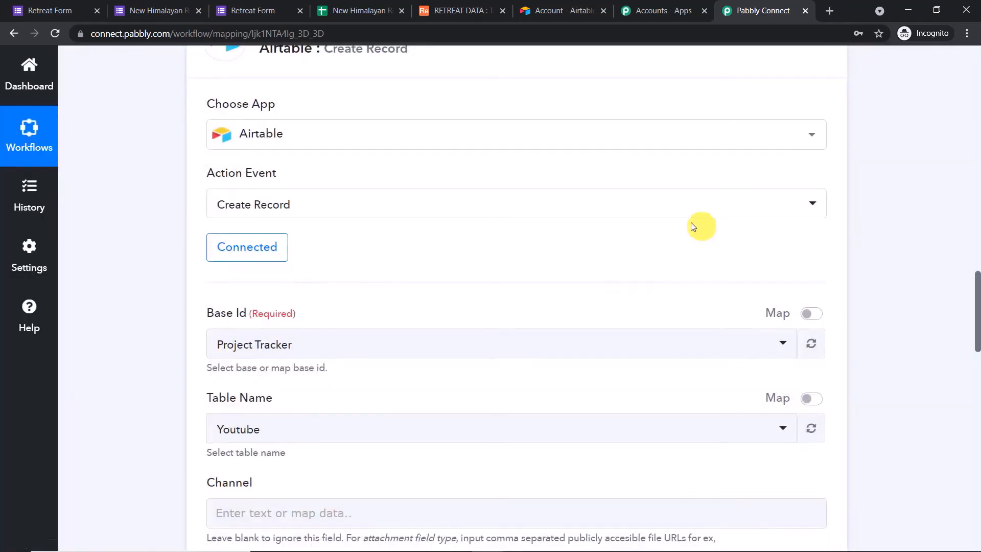
scroll(597, 247, down, 10)
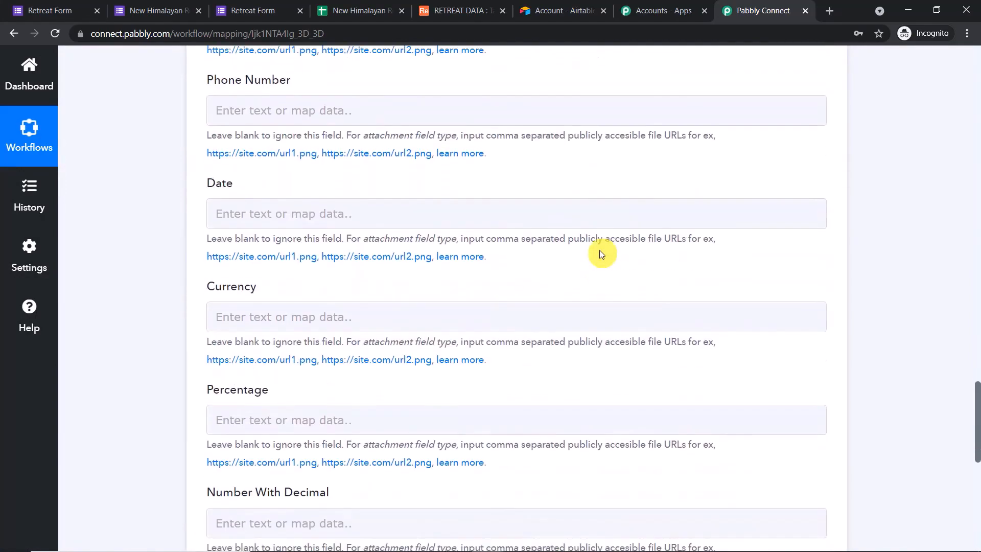
scroll(601, 253, down, 5)
scroll(601, 254, up, 20)
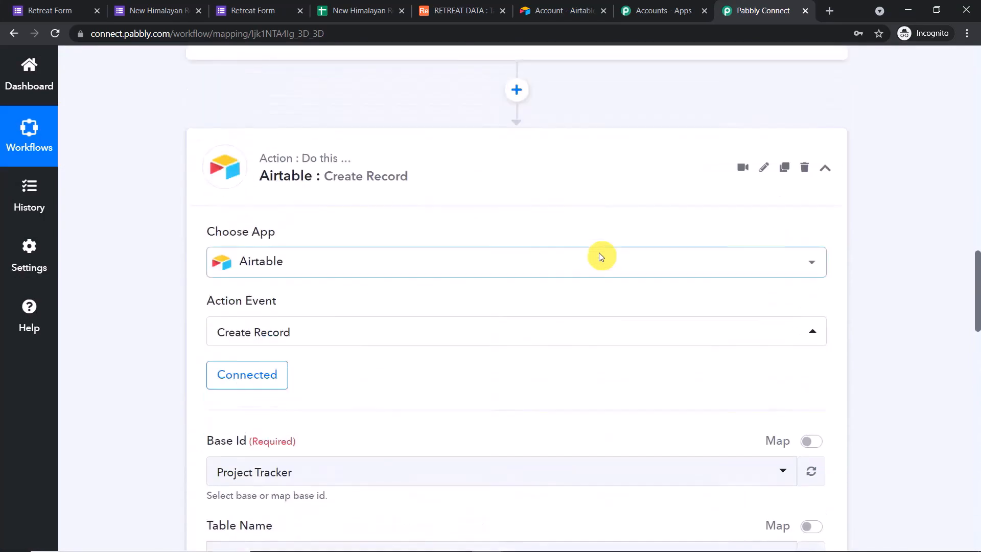
scroll(601, 256, up, 1)
scroll(601, 255, down, 4)
scroll(600, 256, up, 1)
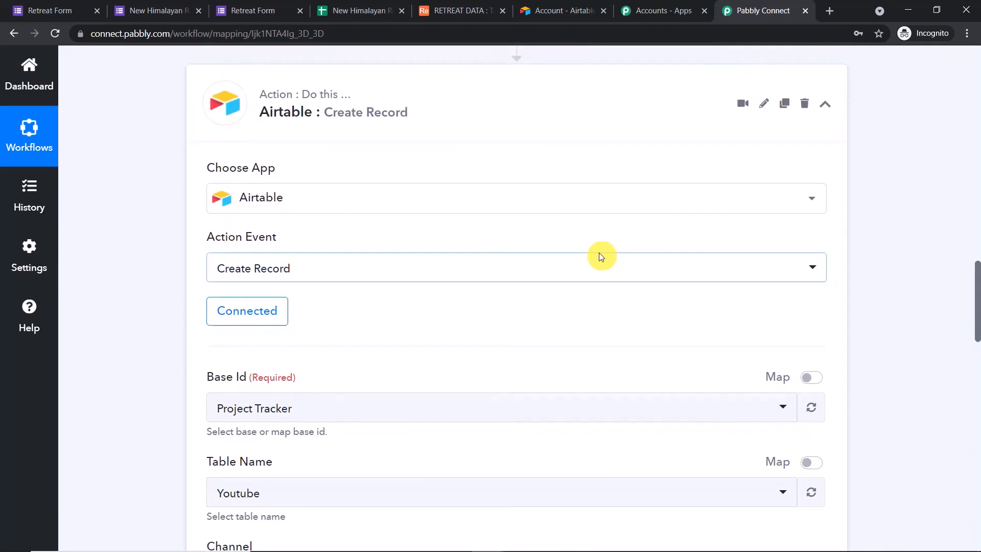
scroll(601, 256, down, 5)
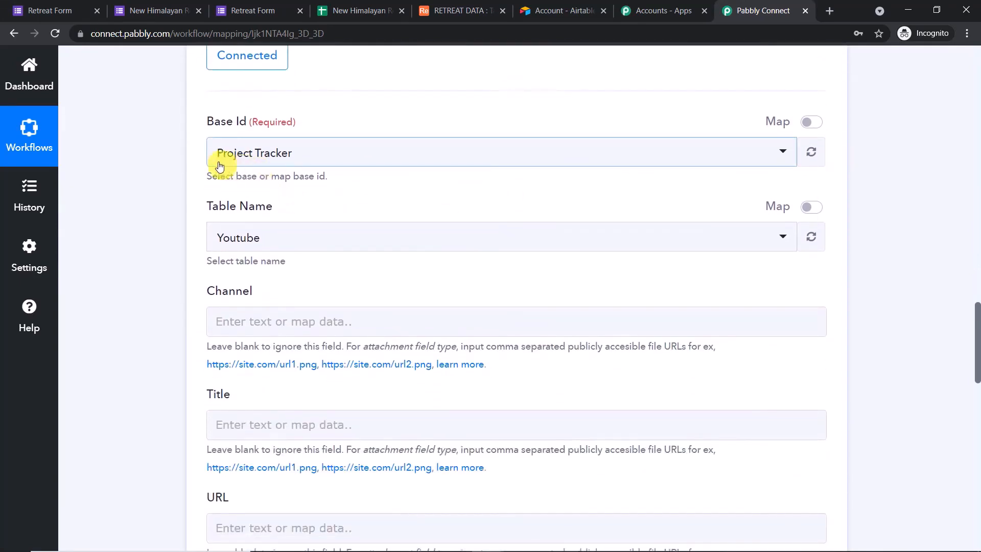
click(285, 157)
Scroll the Base Id list, then check the existing bases on Airtable's home page
scroll(425, 280, down, 8)
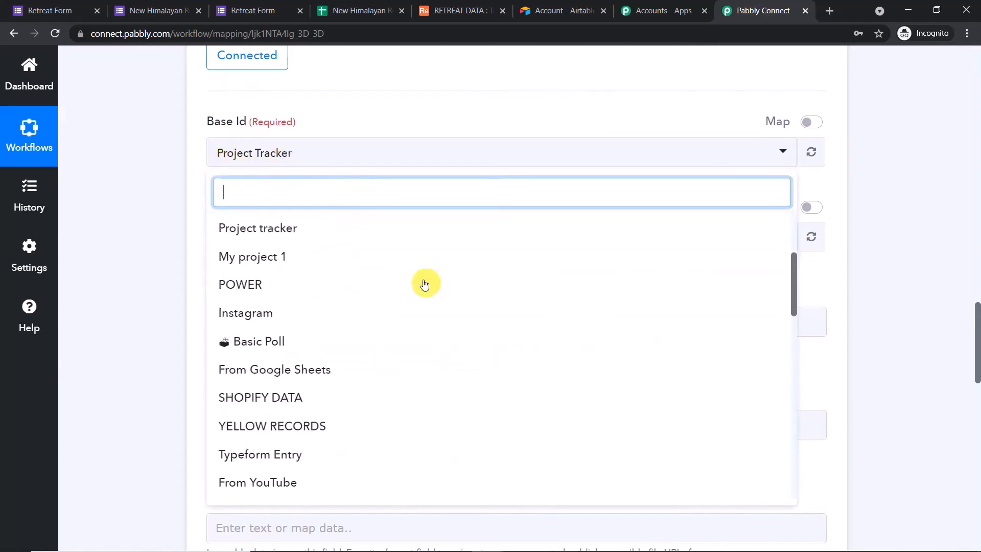
scroll(425, 286, down, 10)
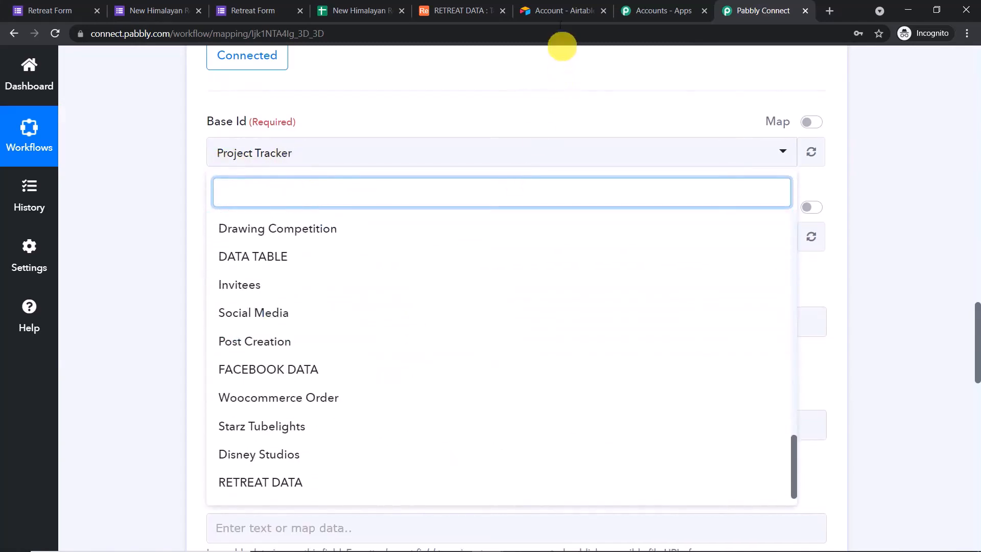
click(561, 6)
click(449, 11)
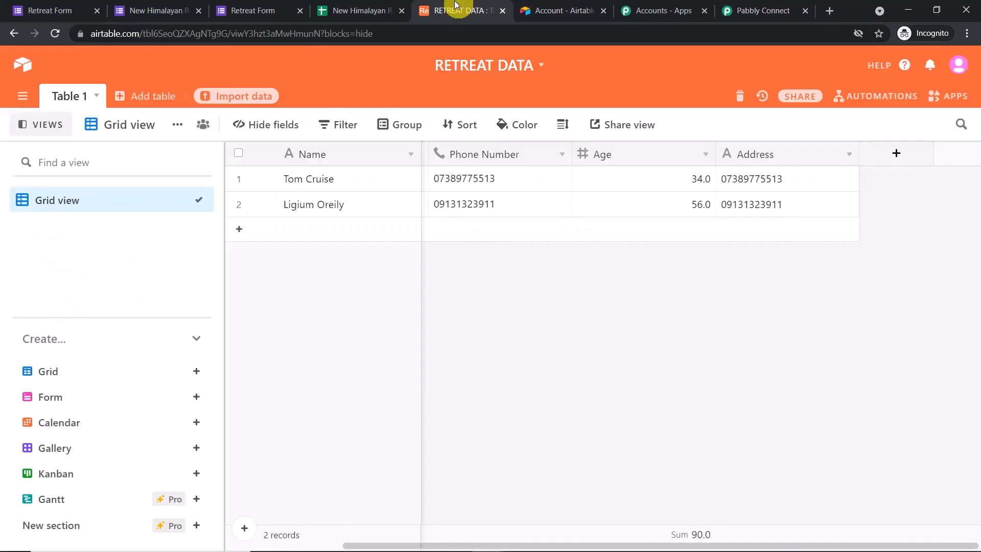
click(14, 65)
scroll(558, 215, down, 1)
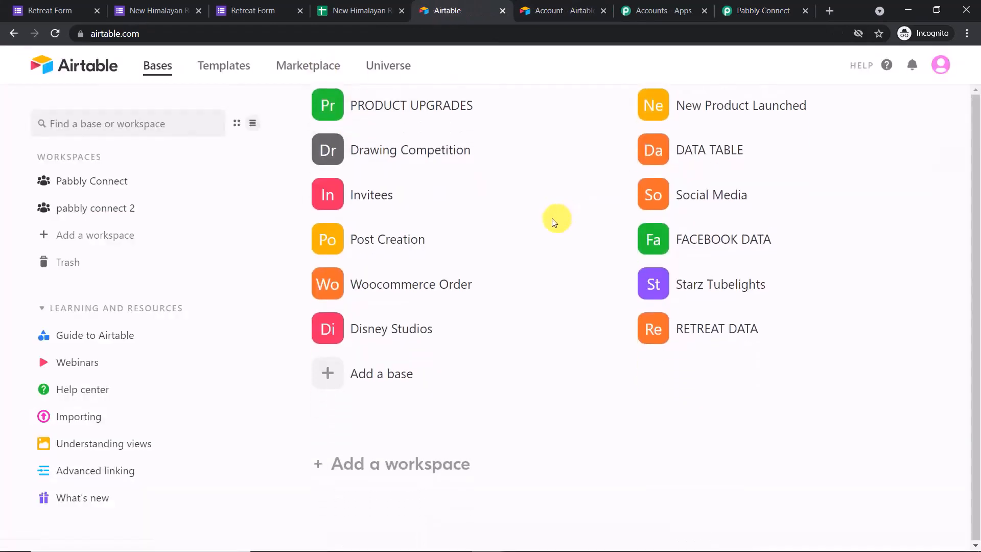
scroll(552, 230, up, 5)
scroll(547, 242, up, 1)
scroll(546, 235, up, 10)
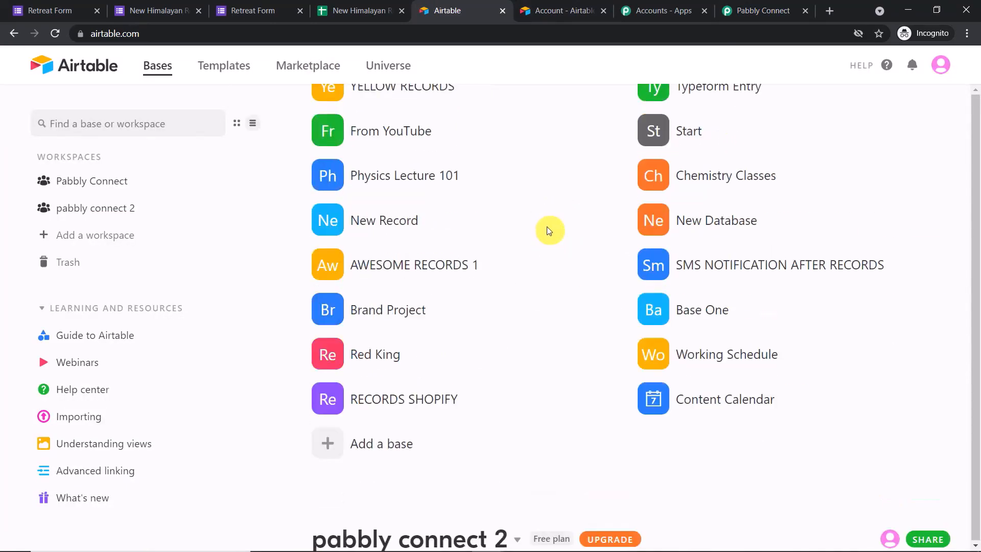
scroll(548, 230, down, 16)
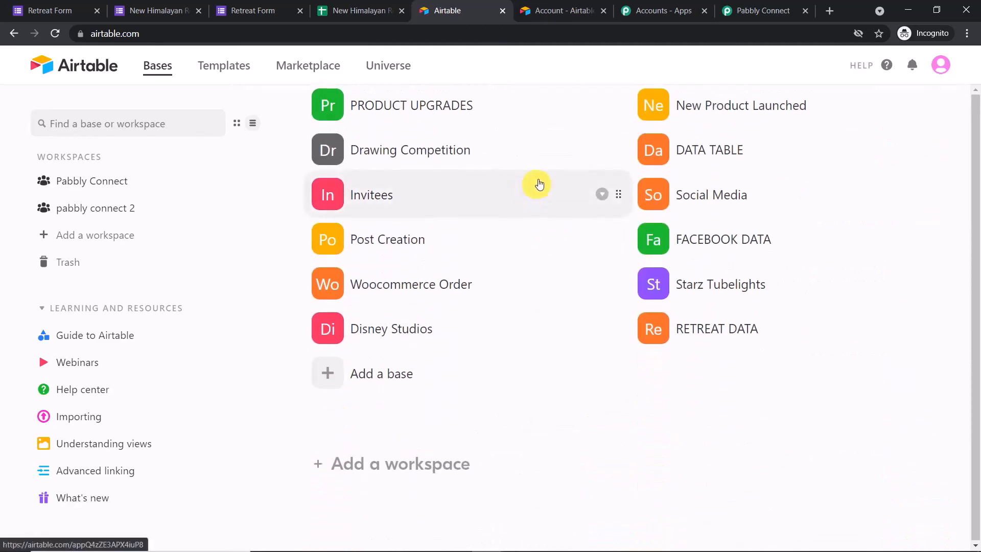
Close the Base Id list without choosing, then bring up Airtable's Add a base options
click(733, 7)
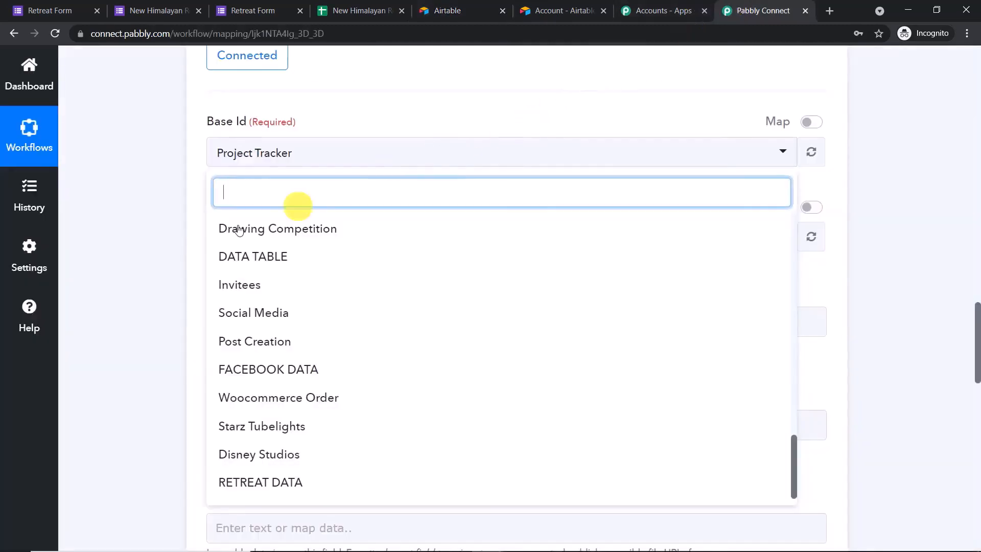
scroll(271, 329, up, 12)
scroll(353, 271, up, 4)
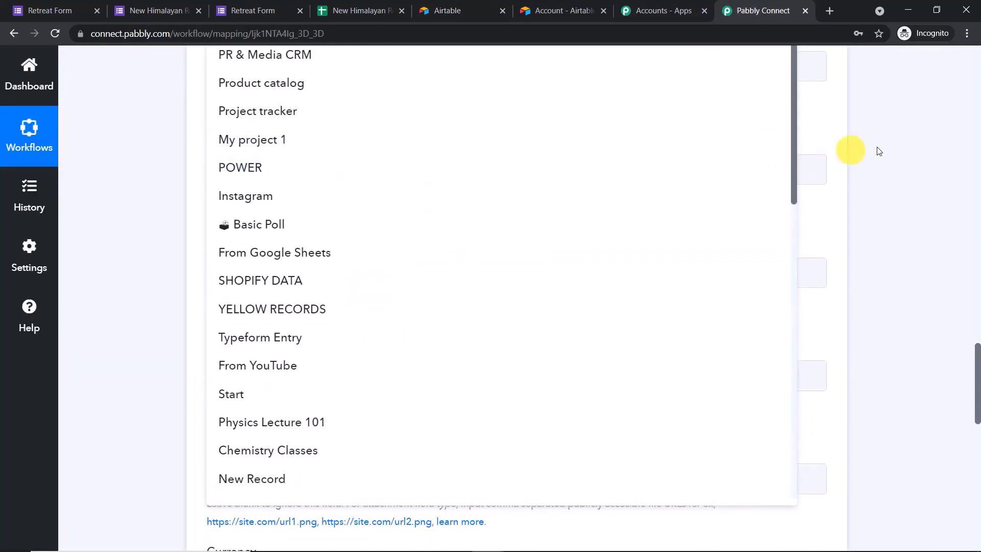
click(909, 142)
scroll(830, 175, up, 5)
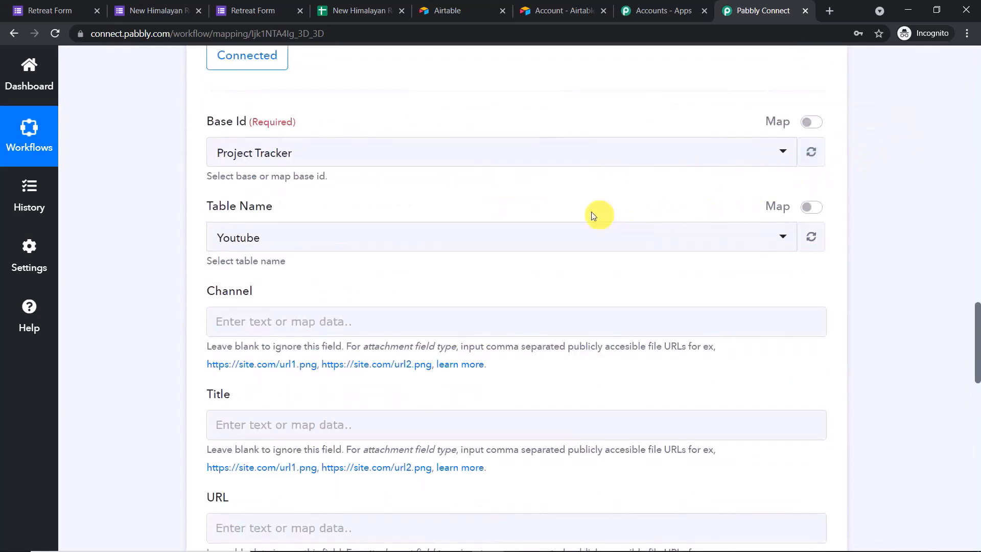
scroll(566, 220, up, 3)
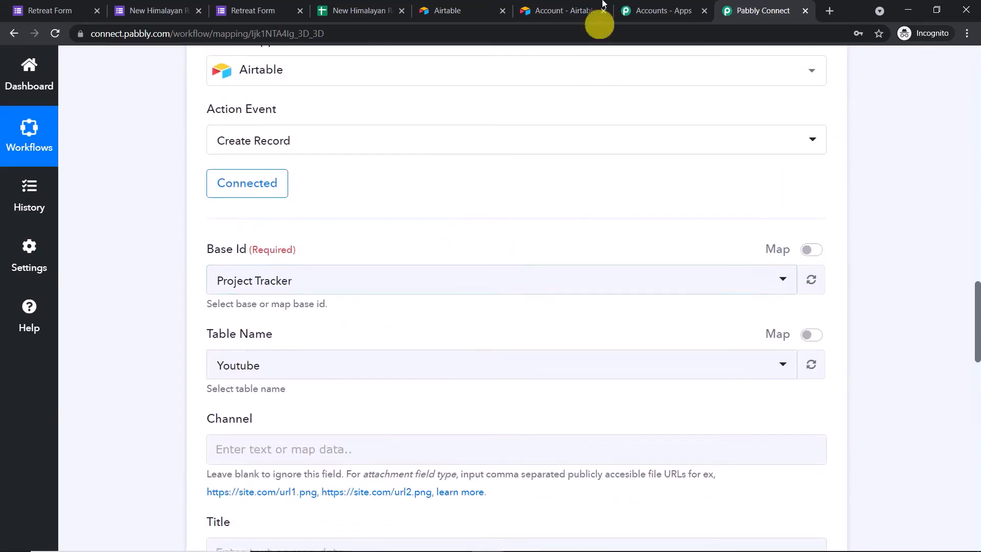
click(579, 4)
click(432, 10)
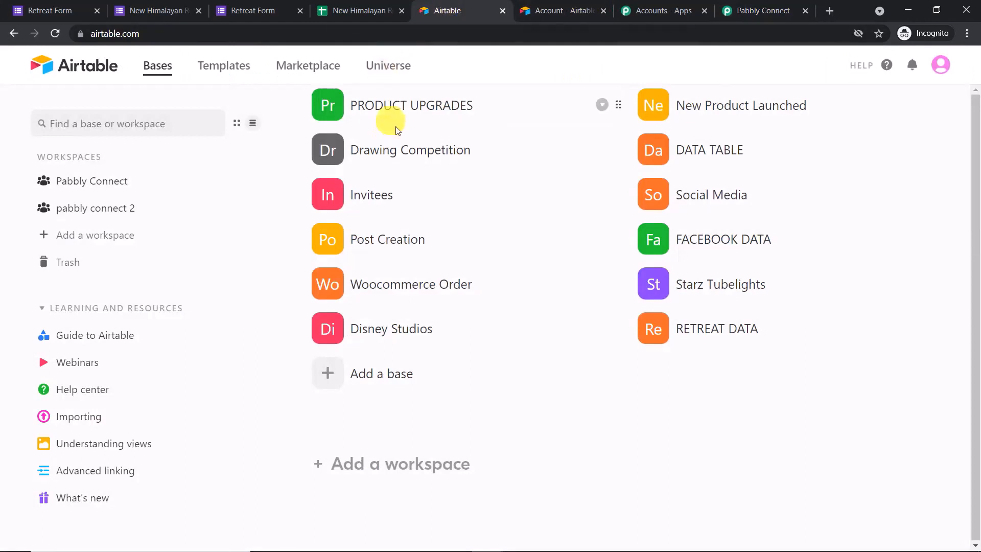
click(346, 373)
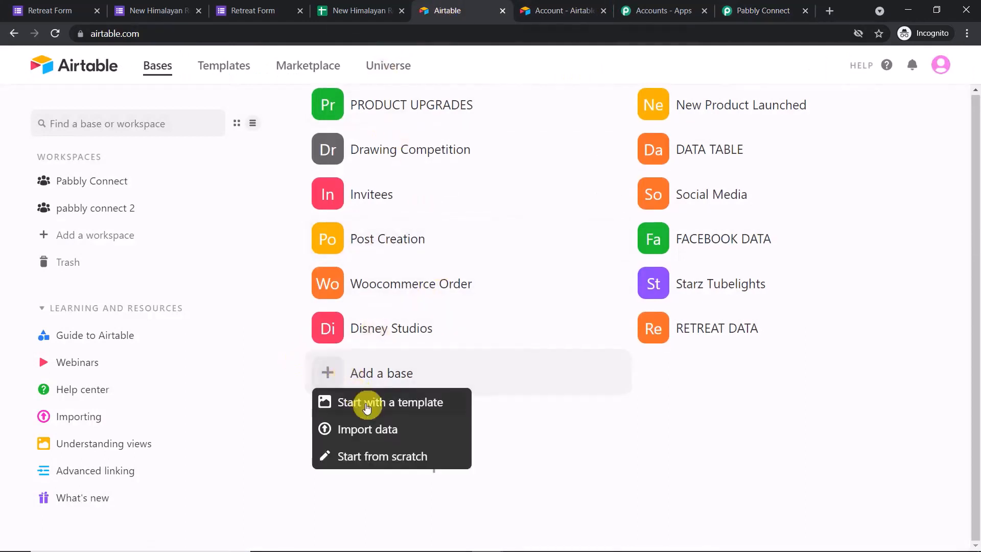
Create a blank base from scratch named 'Himalaya Retreat' and colour it pink
click(376, 456)
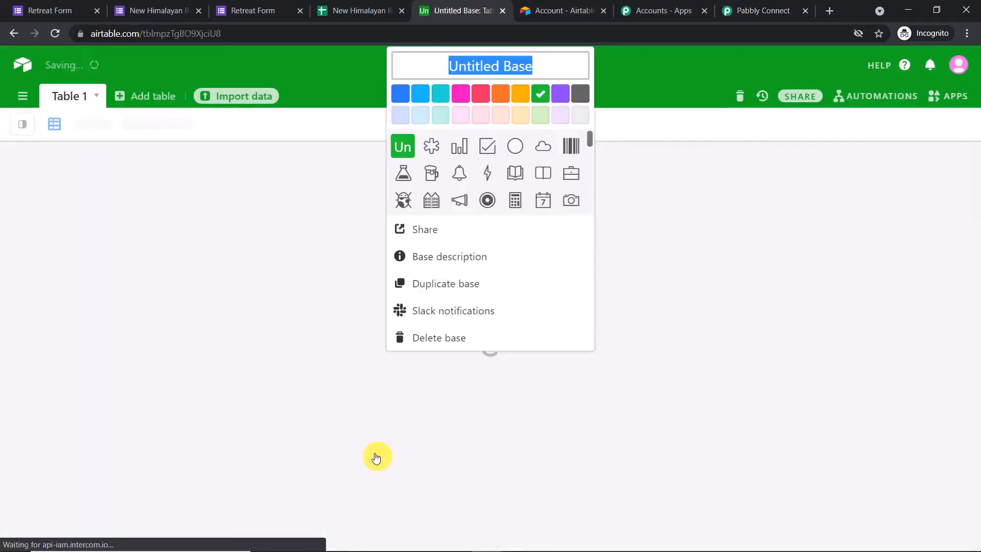
double_click(534, 64)
key(ctrl+a)
key(BackSpace)
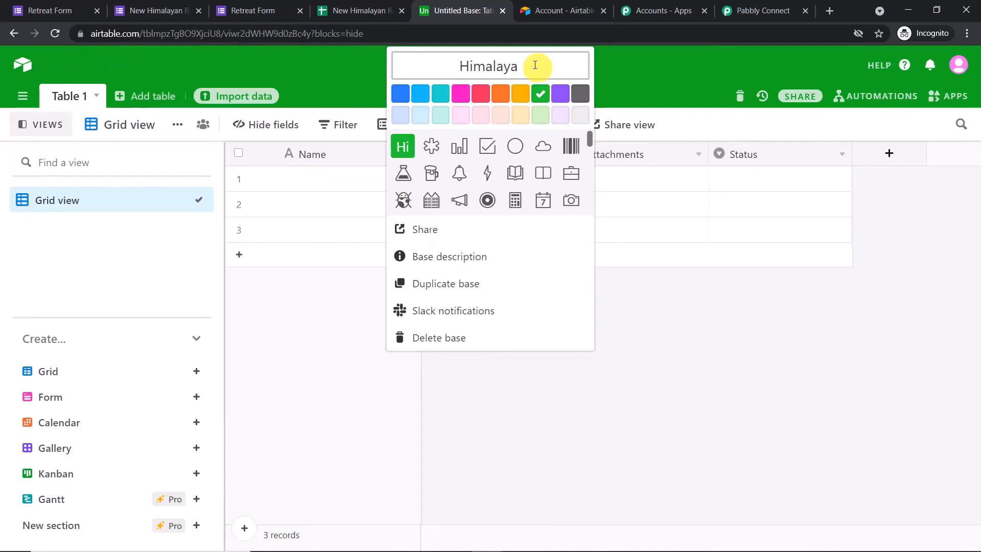
text(Himalaya Retr)
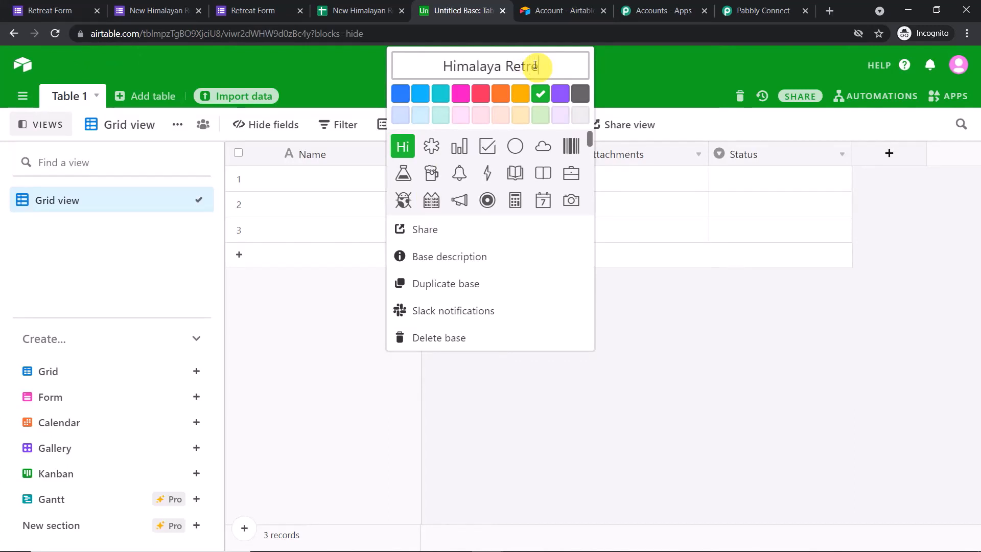
text(eat)
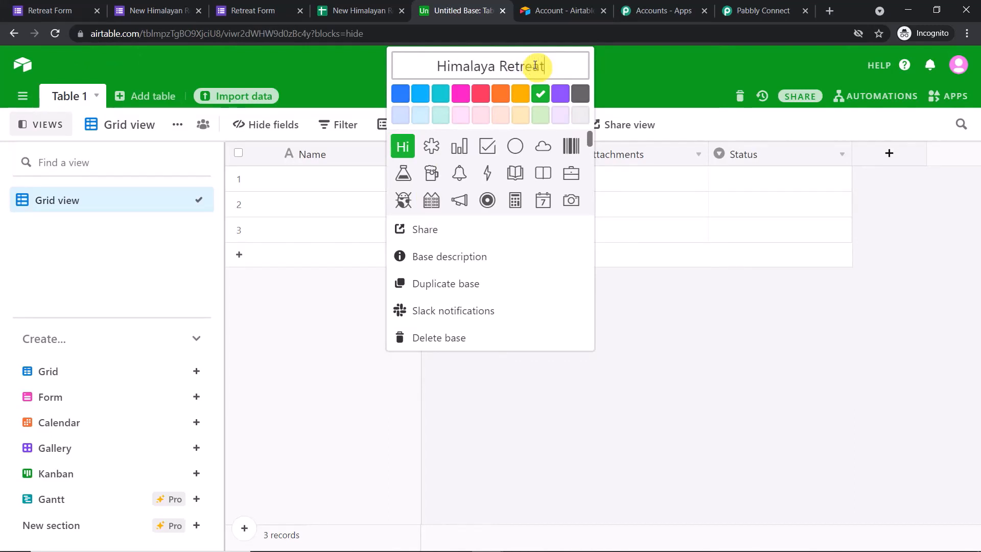
click(579, 117)
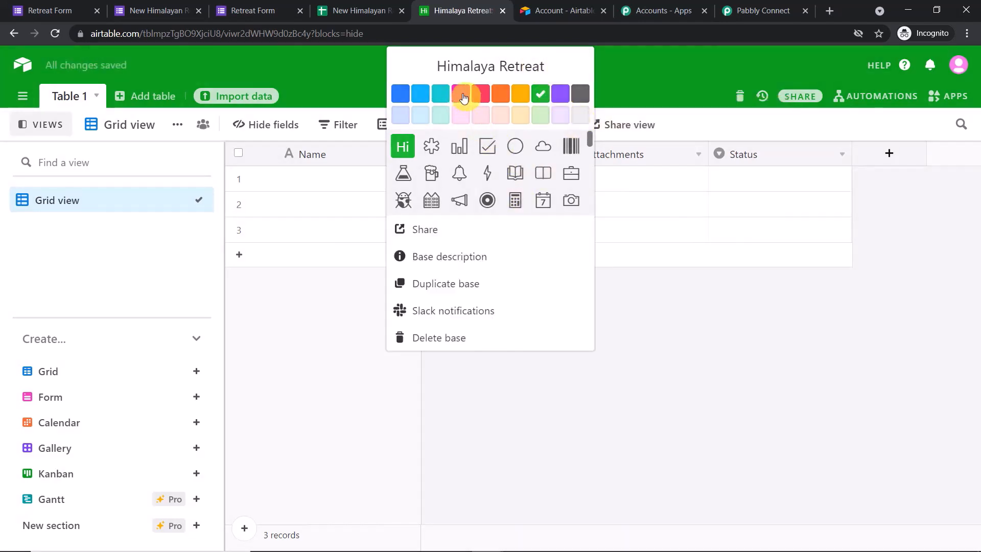
click(463, 94)
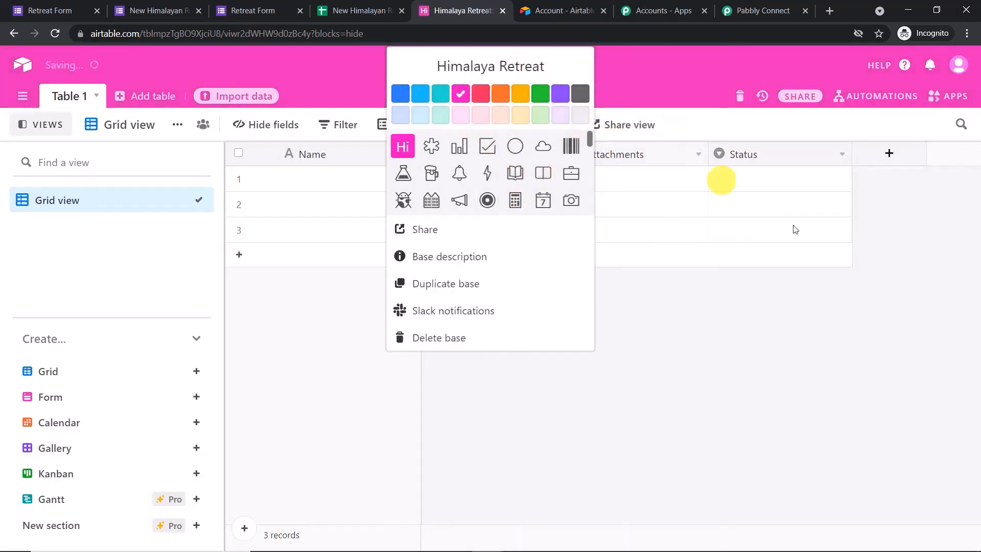
click(914, 271)
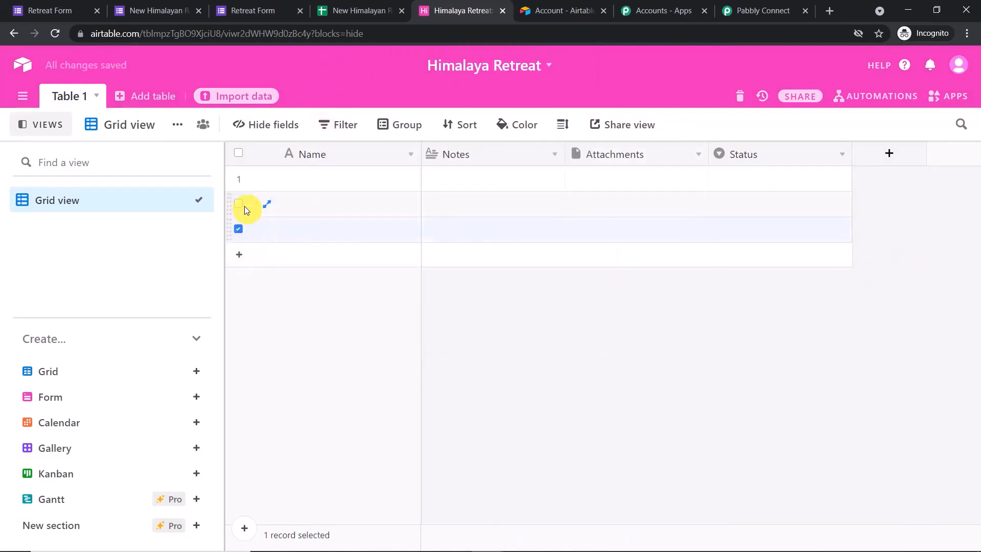
Delete the three empty records in Table 1 and open the Notes field's customize settings
click(240, 180)
right_click(282, 202)
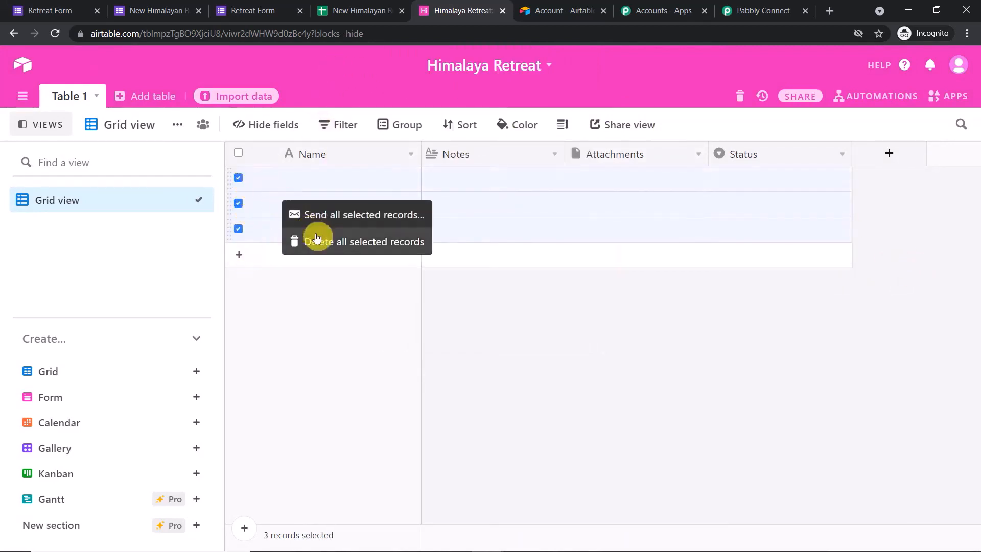
click(318, 238)
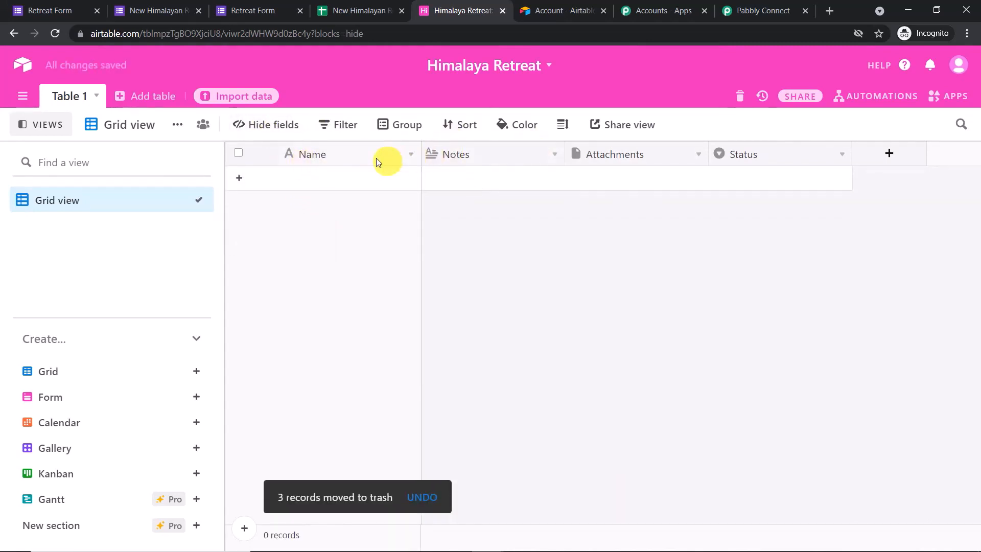
click(555, 155)
click(530, 185)
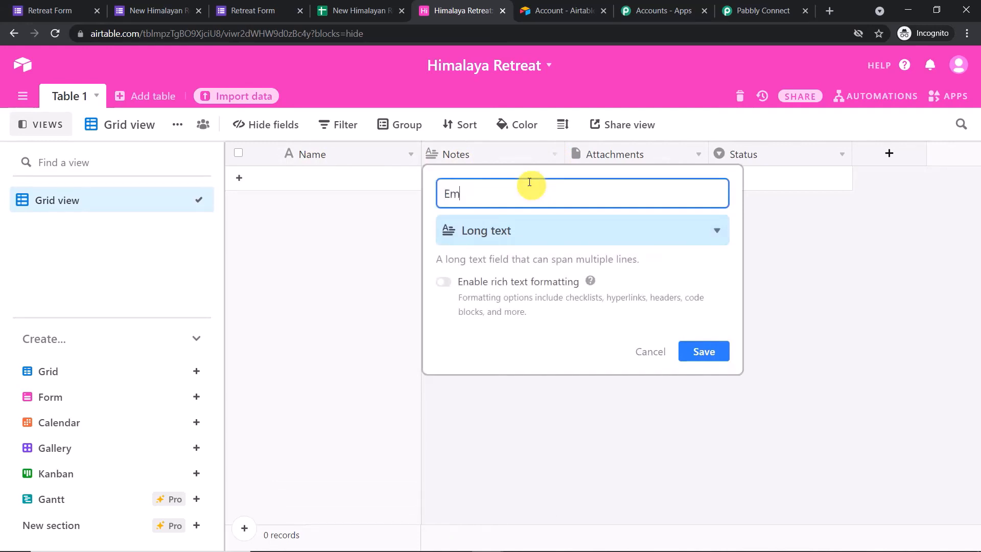
Change the Notes field to an Email-type field named Email and save it
click(534, 230)
scroll(548, 327, down, 2)
scroll(549, 327, down, 5)
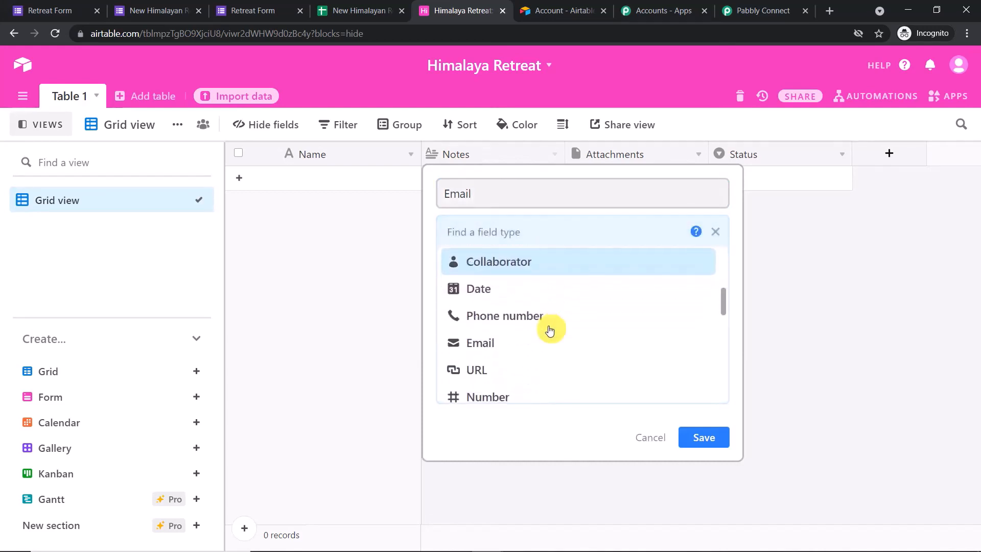
click(554, 285)
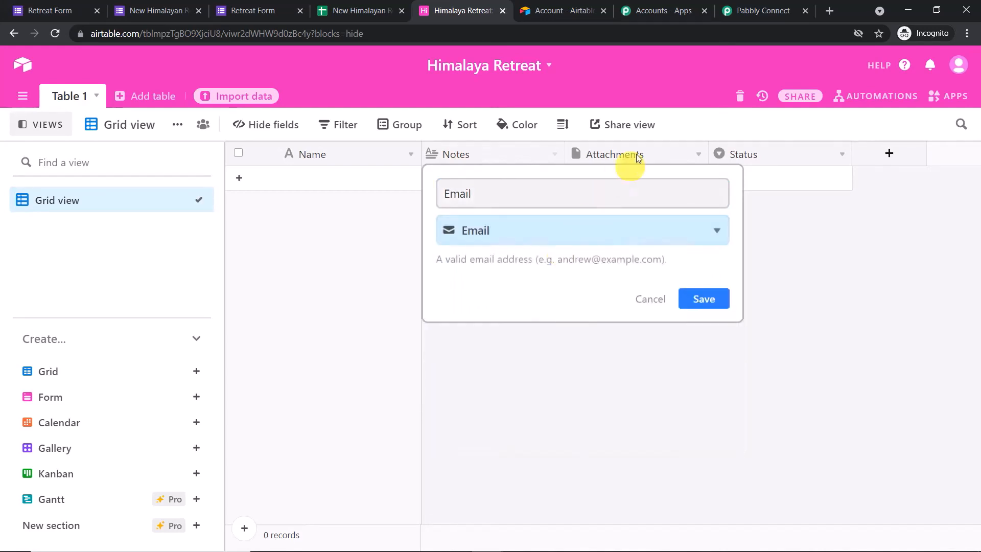
click(710, 290)
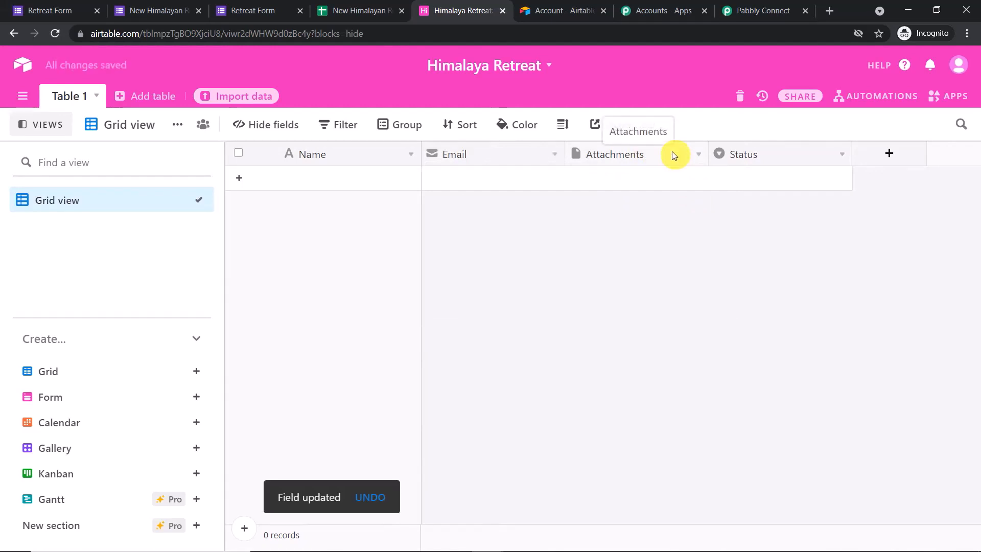
Rename the Attachments field to Phone with the Phone number type
click(698, 156)
click(676, 179)
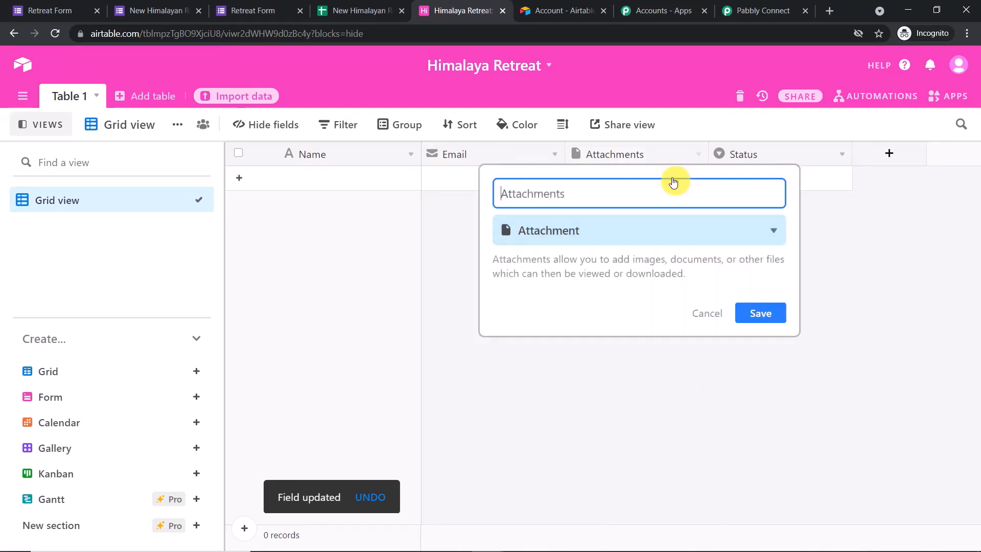
text(Ph)
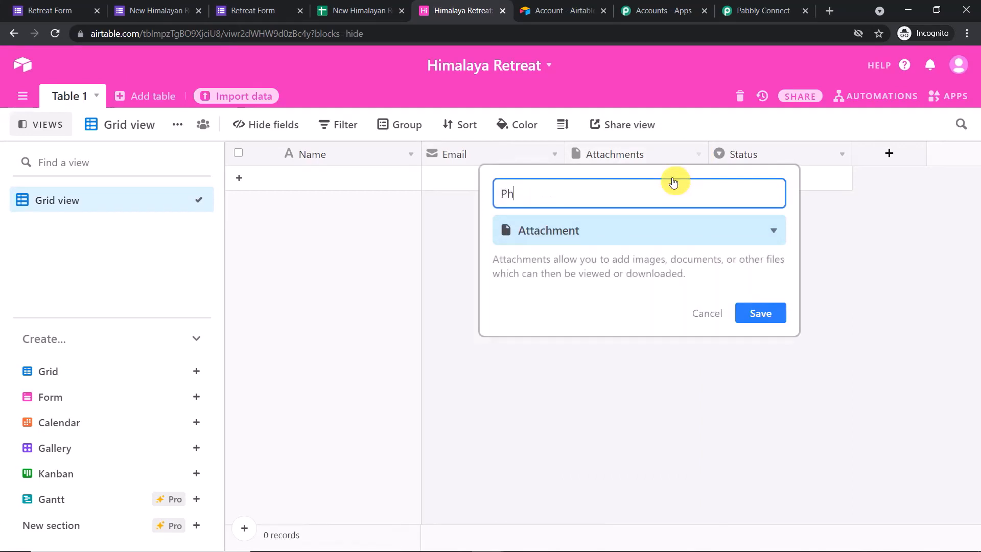
text(one)
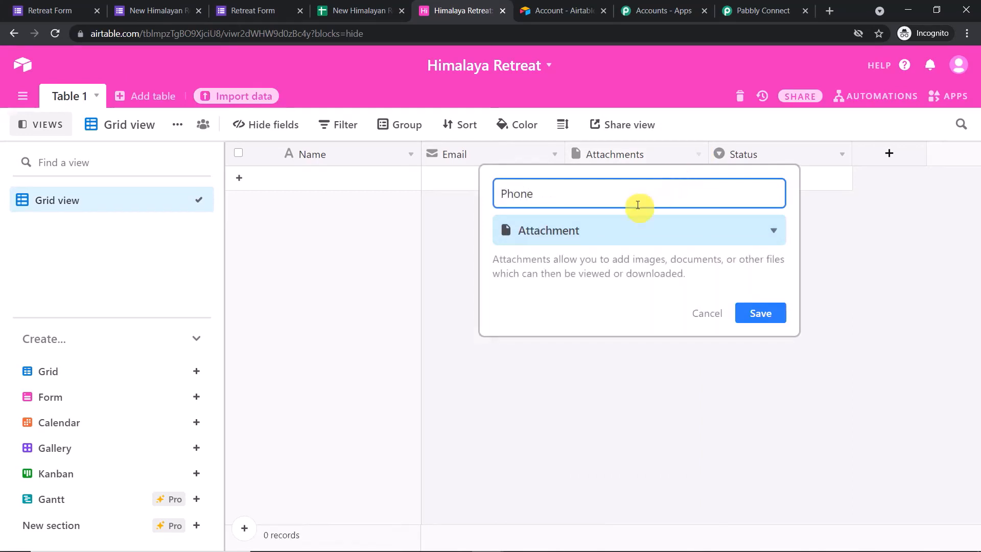
click(602, 237)
scroll(623, 327, down, 3)
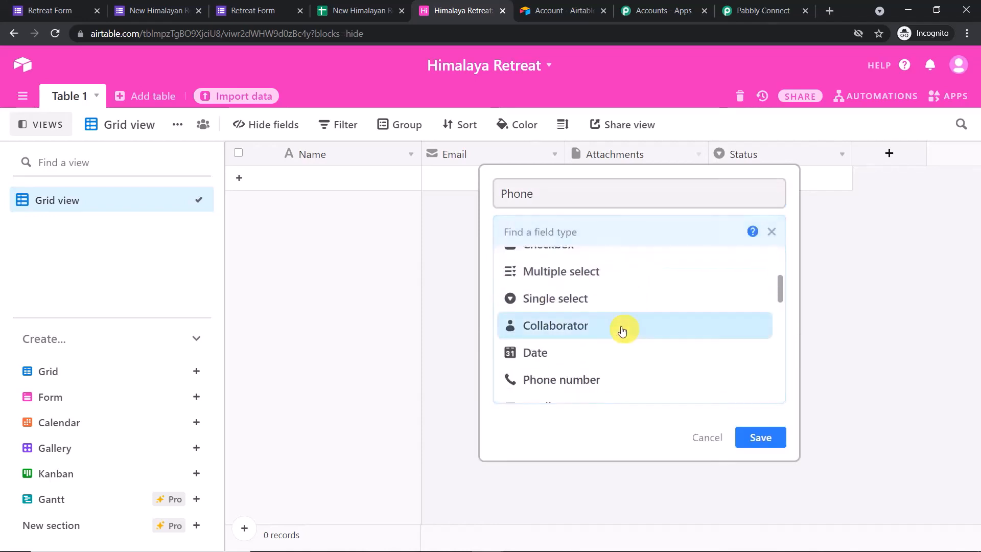
click(593, 379)
click(771, 298)
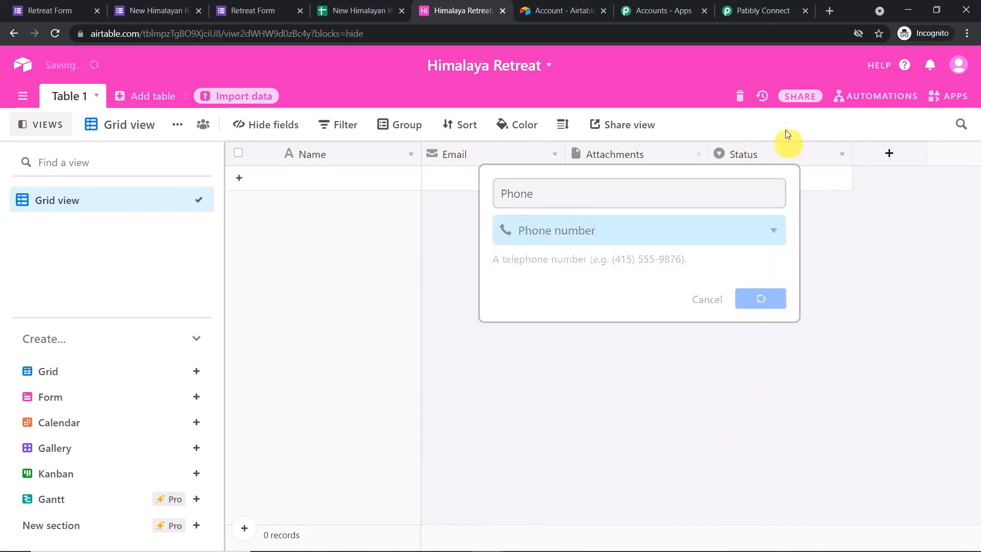
Turn the Status field into a Number field named Age
click(841, 154)
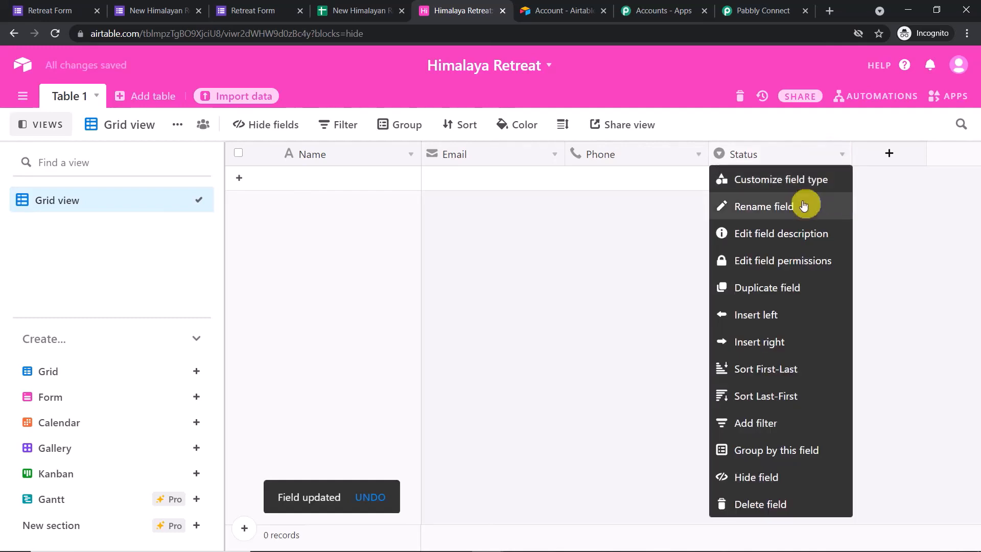
click(807, 179)
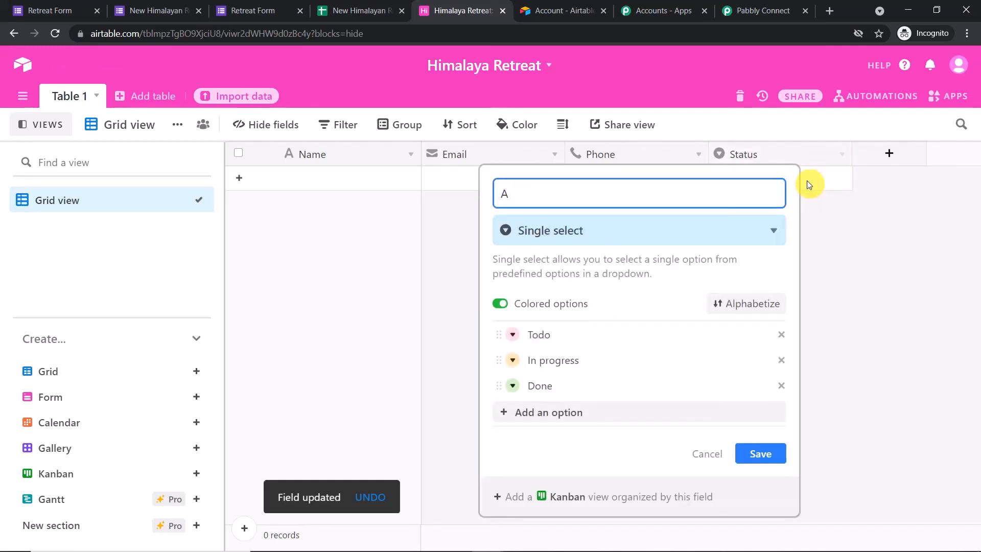
text(Age)
click(565, 238)
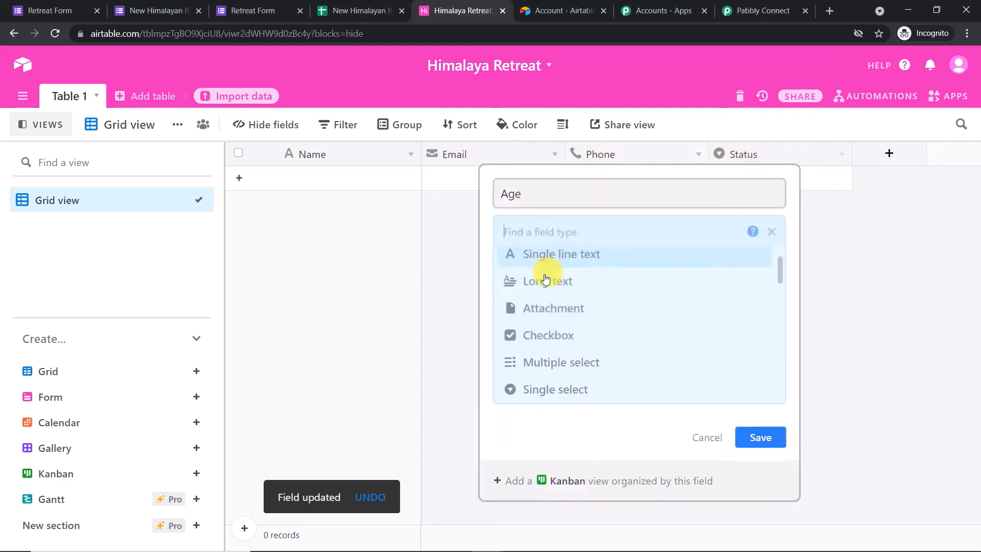
scroll(564, 299, down, 3)
scroll(574, 296, down, 2)
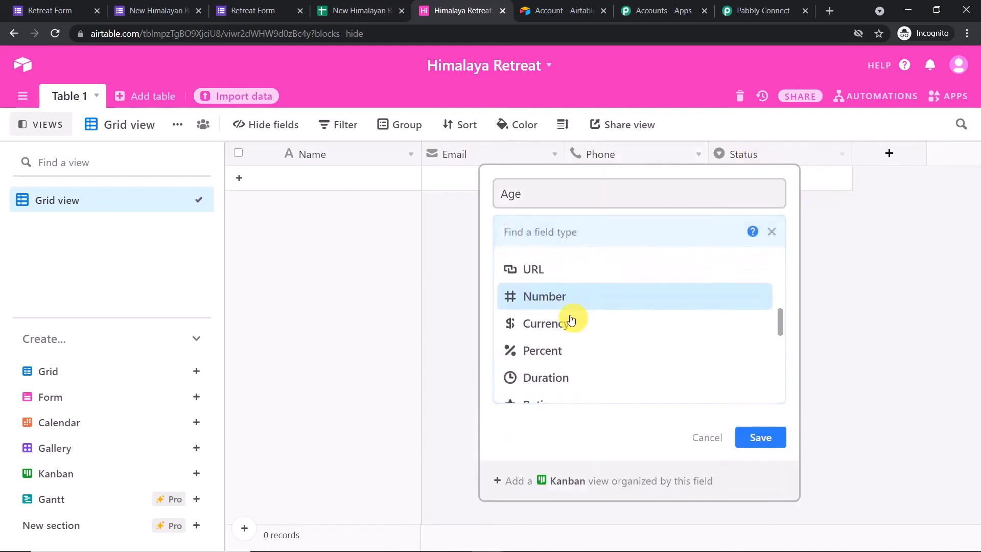
click(576, 293)
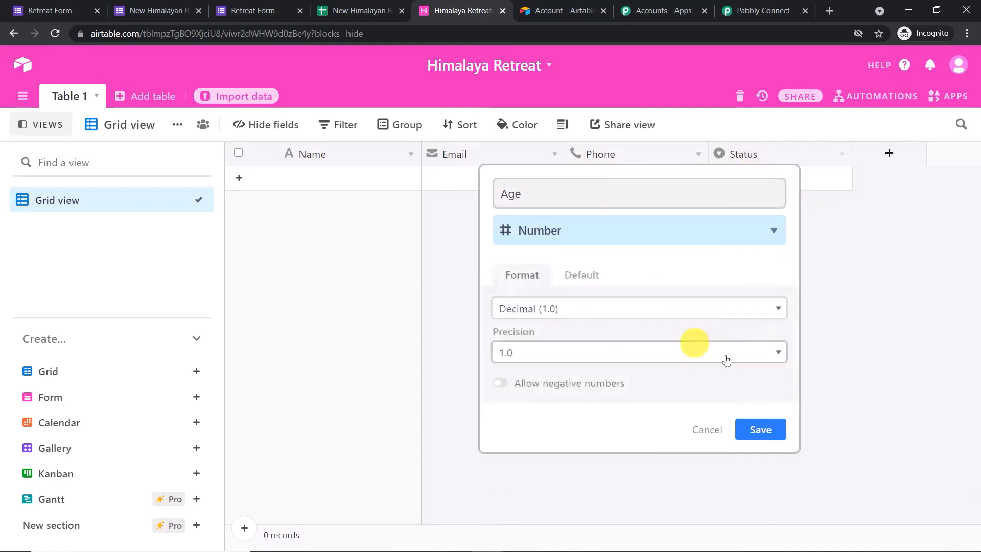
click(772, 429)
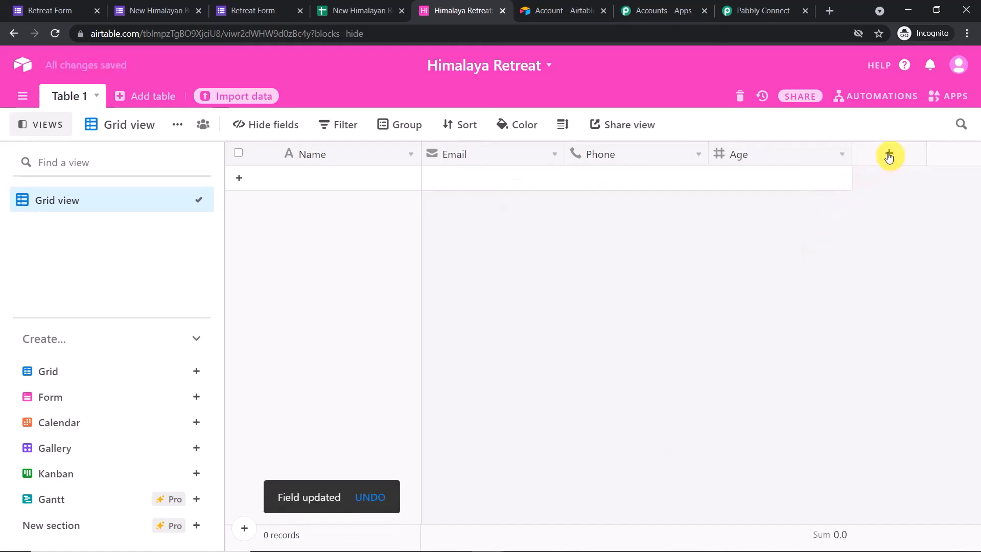
Add a Long text field named Address, then return to Pabbly Connect
click(889, 155)
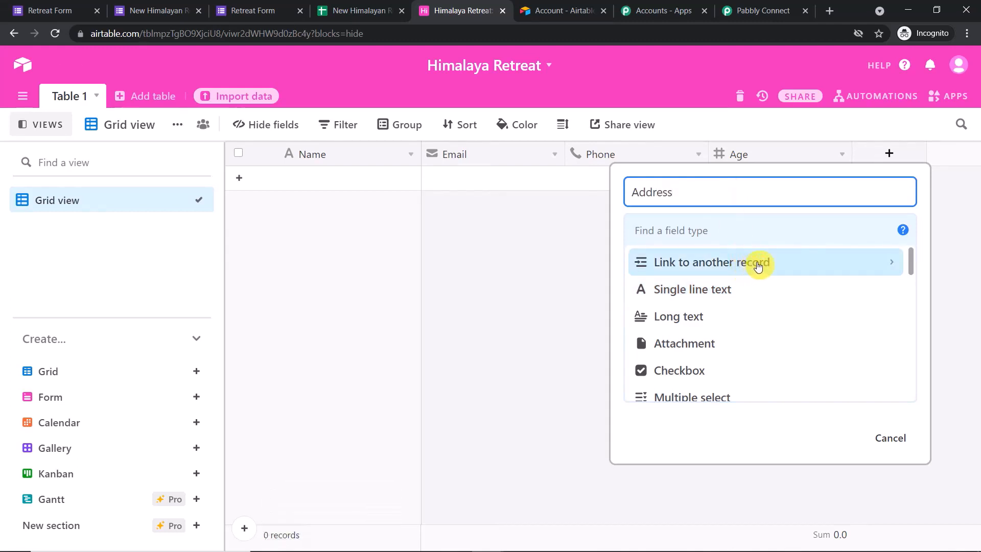
scroll(716, 309, down, 1)
scroll(715, 302, up, 1)
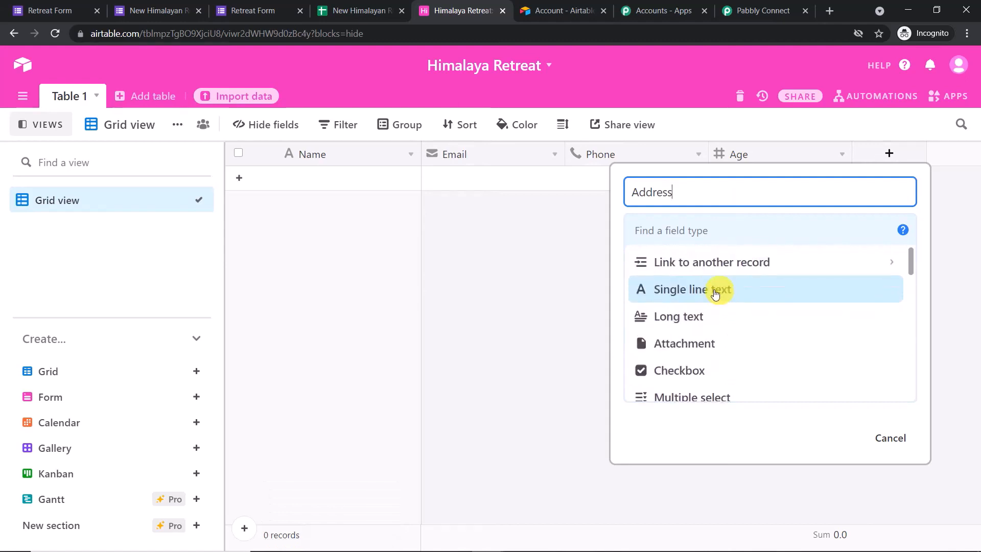
click(699, 311)
click(883, 351)
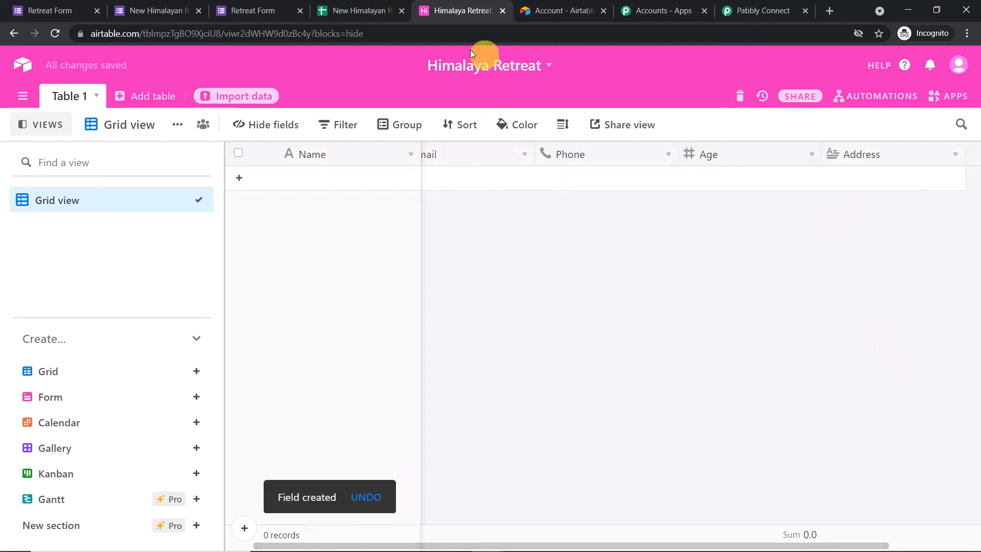
click(780, 4)
scroll(690, 230, down, 1)
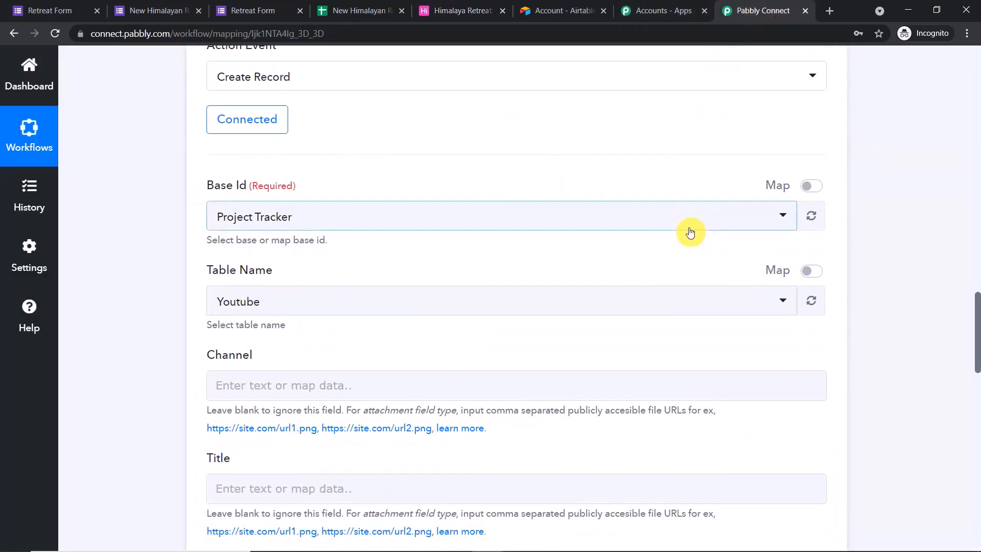
Refresh the Base Id list and select the Himalaya Retreat base
click(812, 215)
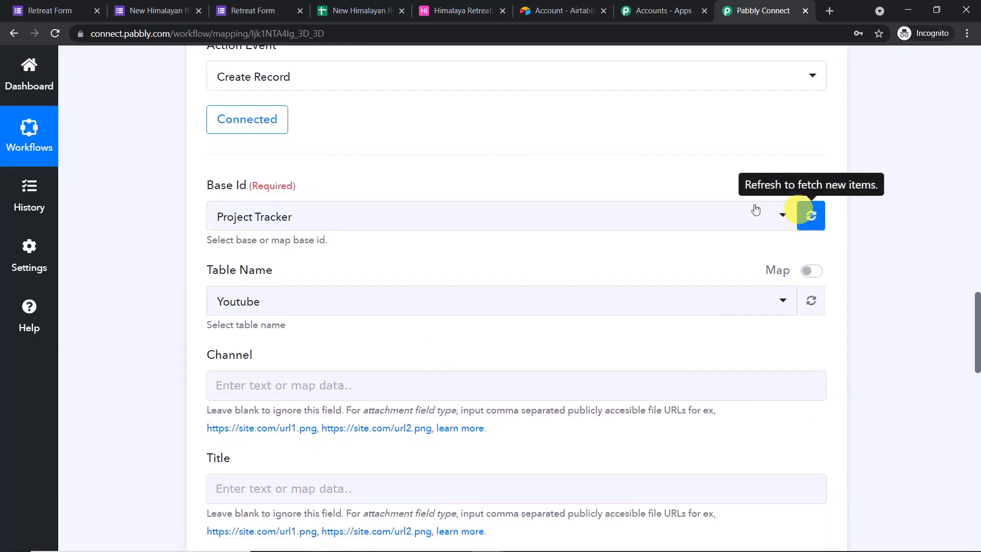
click(603, 211)
scroll(549, 357, down, 20)
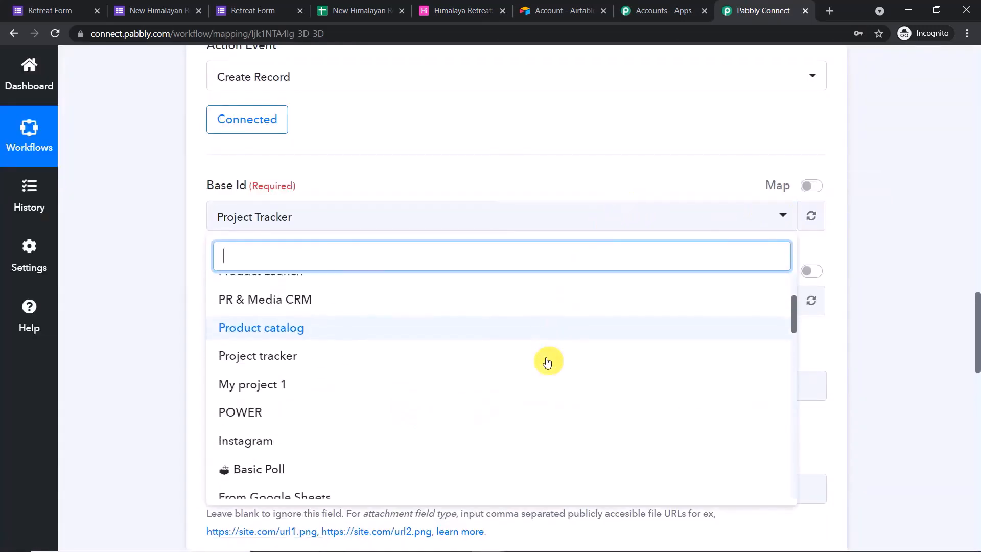
scroll(548, 376, down, 3)
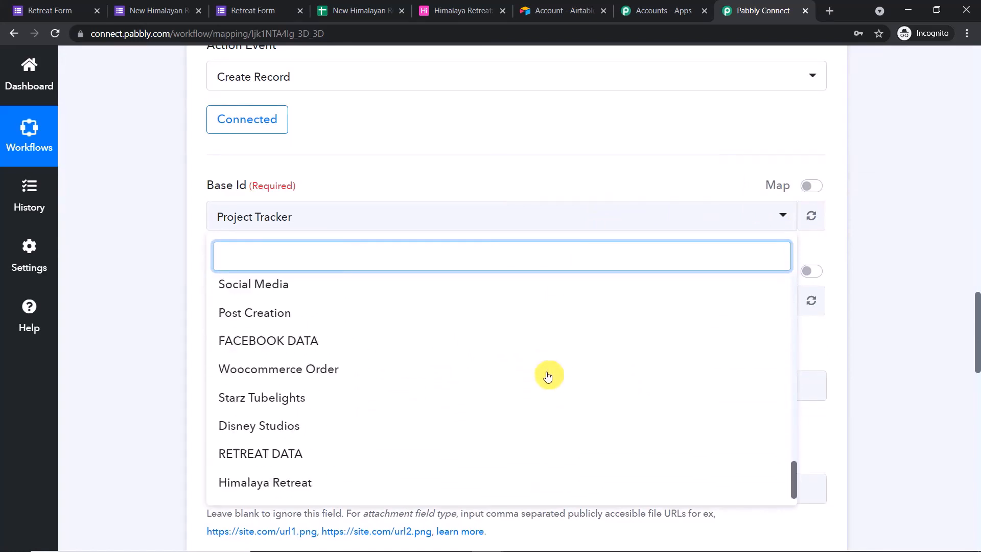
click(282, 480)
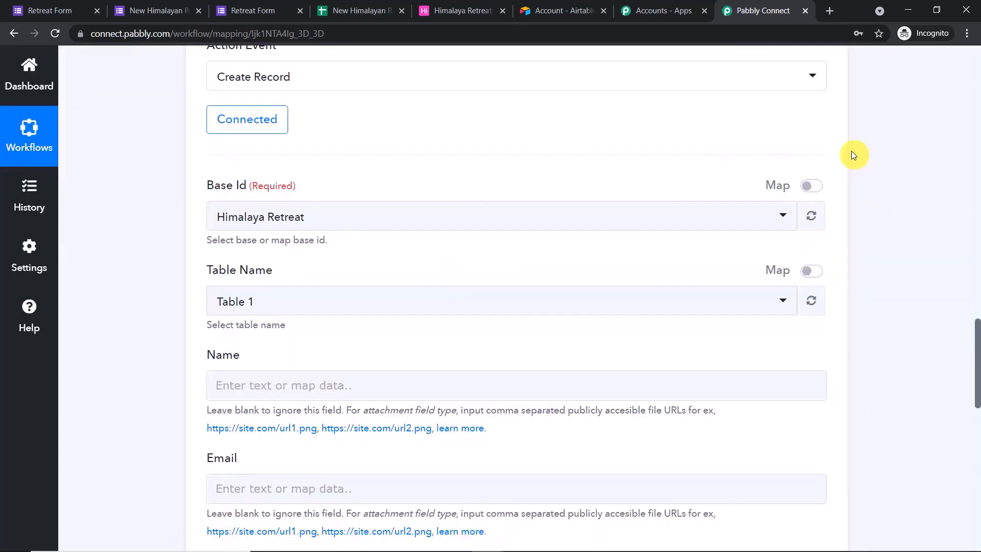
Keep Table 1 as the target table so its Name, Email, Phone and Age fields appear
scroll(841, 144, down, 3)
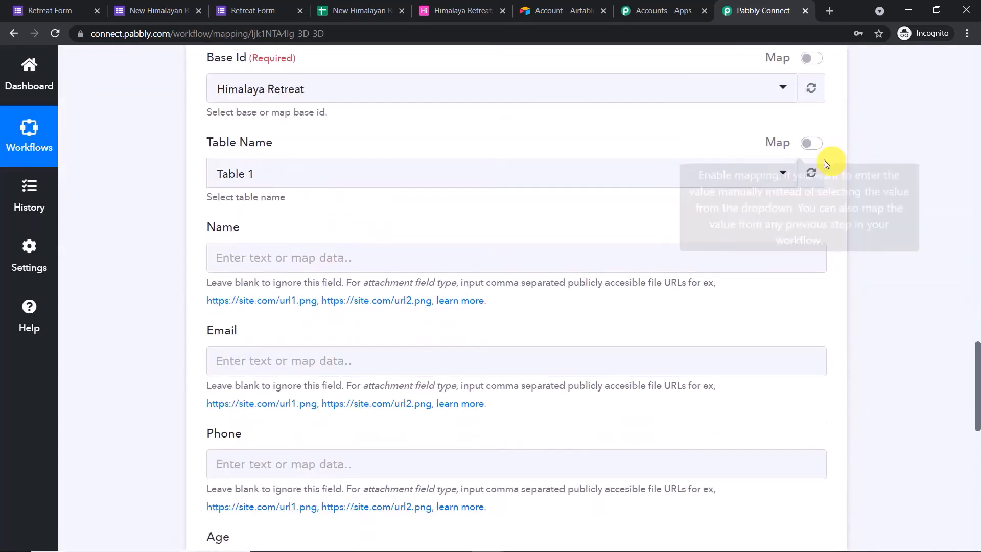
click(276, 175)
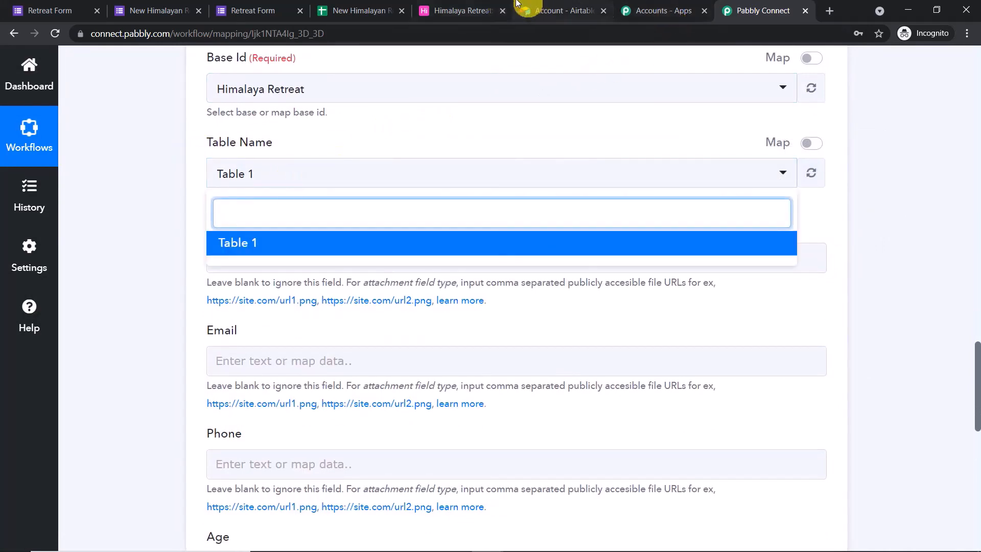
click(460, 10)
click(794, 9)
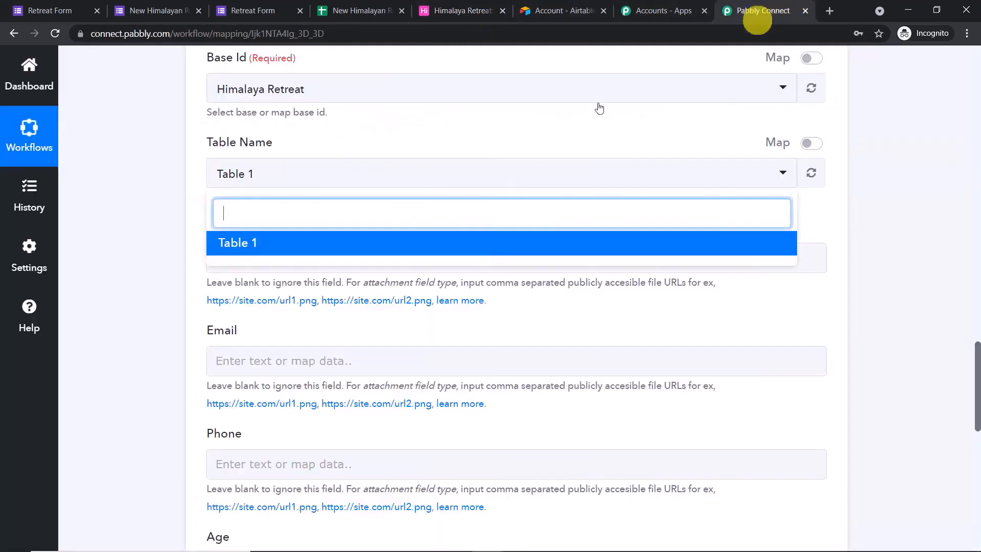
click(546, 134)
scroll(484, 178, down, 1)
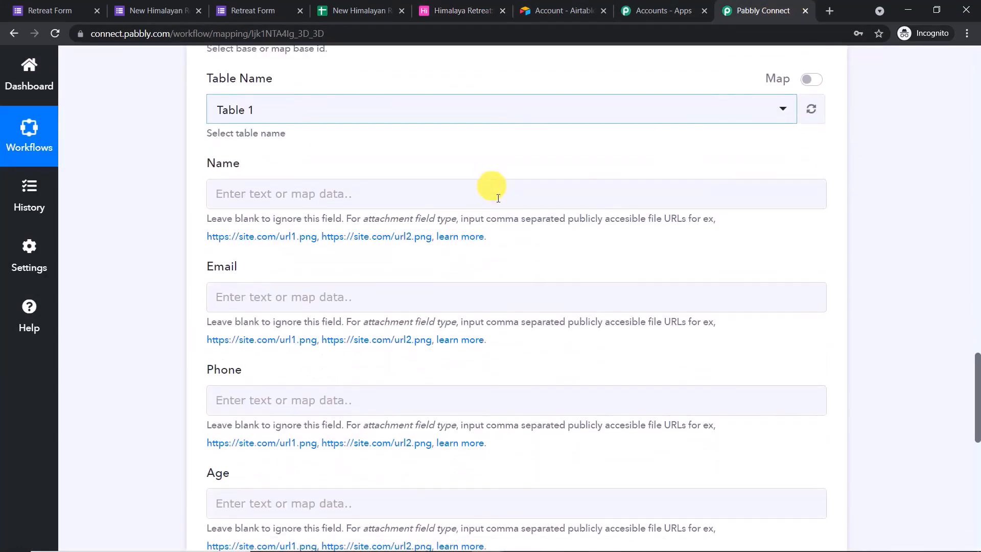
Map the Google Forms Name answer into the Airtable Name field
click(333, 193)
click(979, 247)
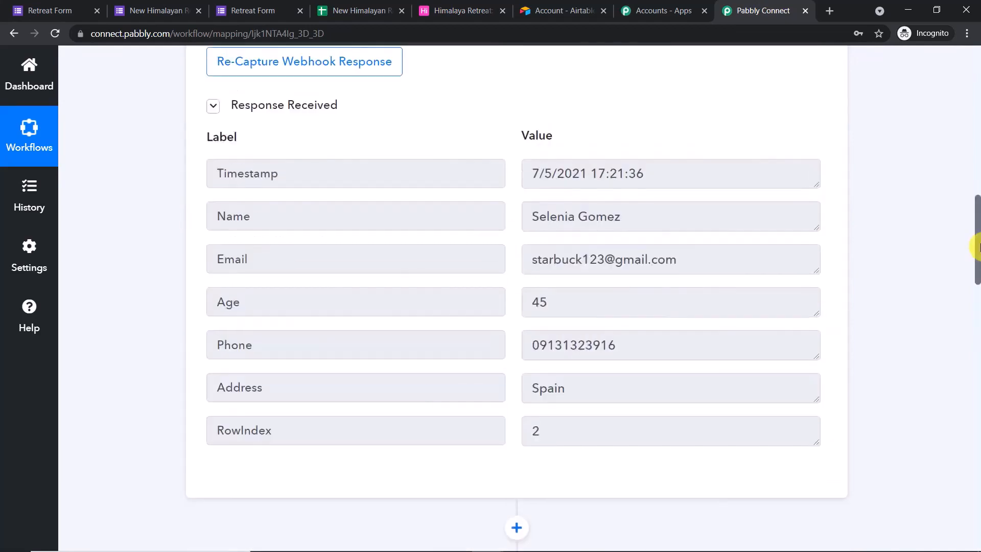
drag(648, 217, 241, 219)
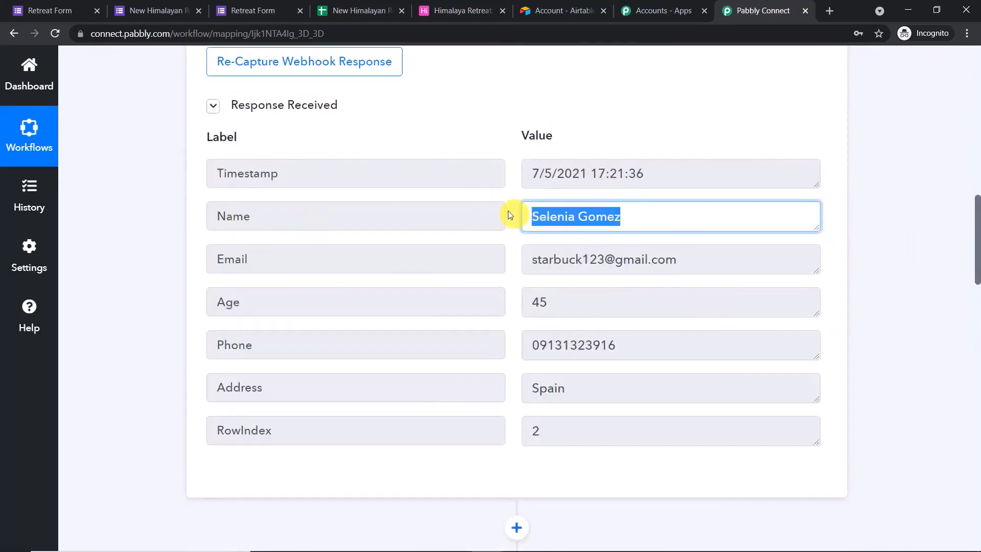
drag(977, 251, 976, 399)
click(221, 163)
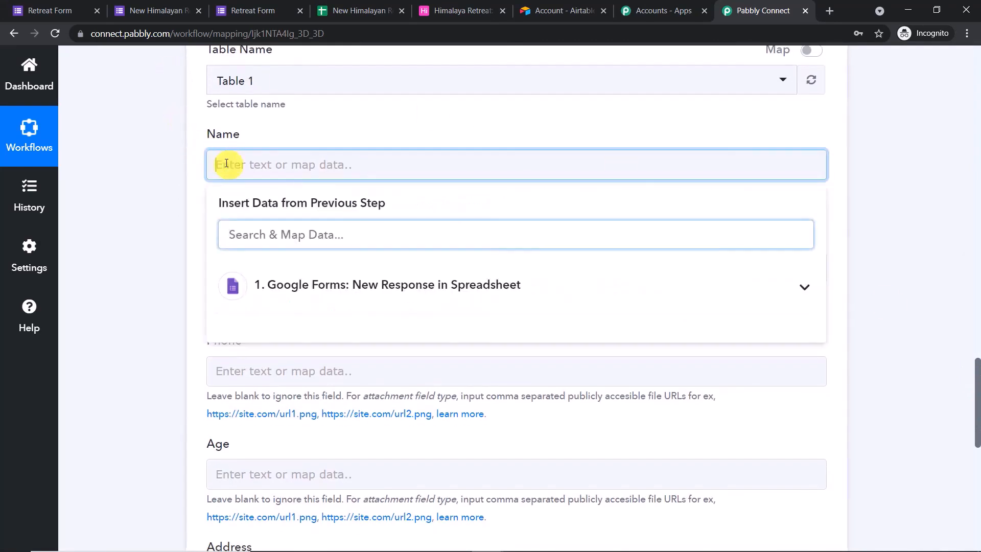
click(274, 284)
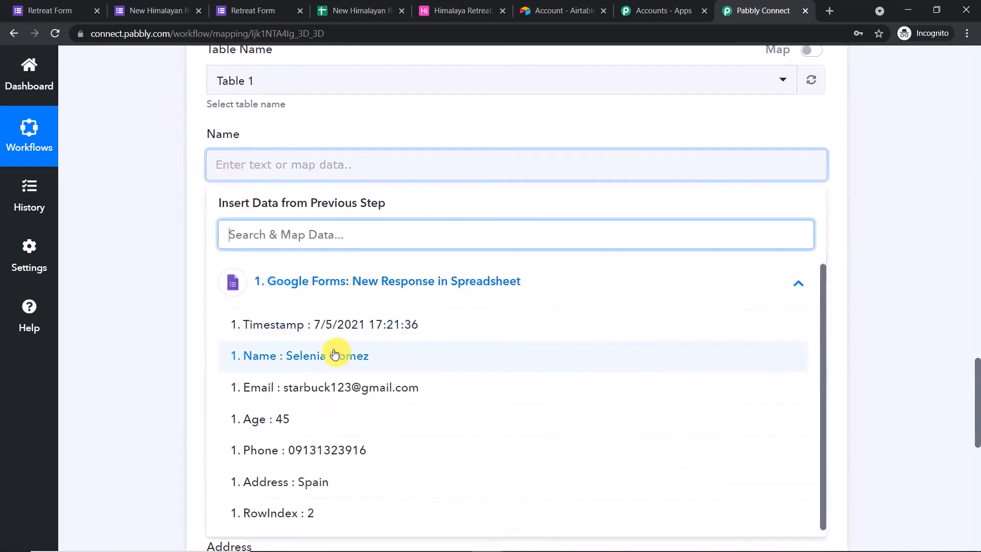
click(338, 355)
click(416, 125)
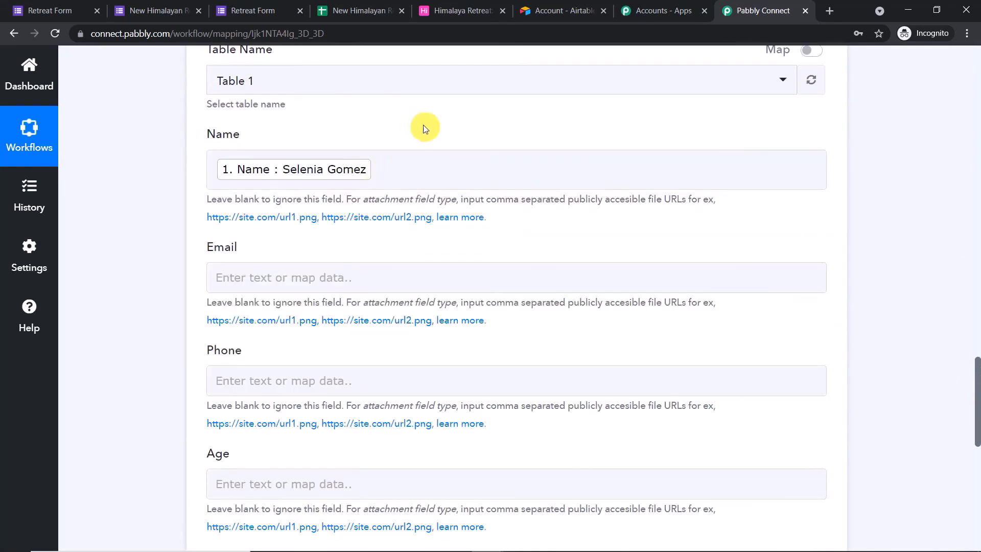
scroll(424, 128, down, 1)
scroll(427, 130, down, 1)
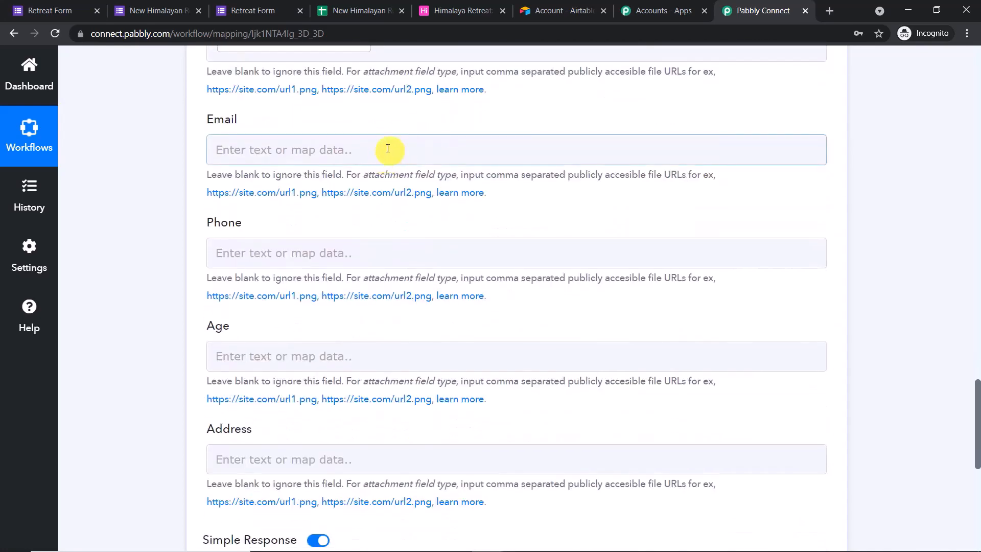
Map the form's Email and Phone answers into the Email and Phone fields
click(388, 148)
click(361, 270)
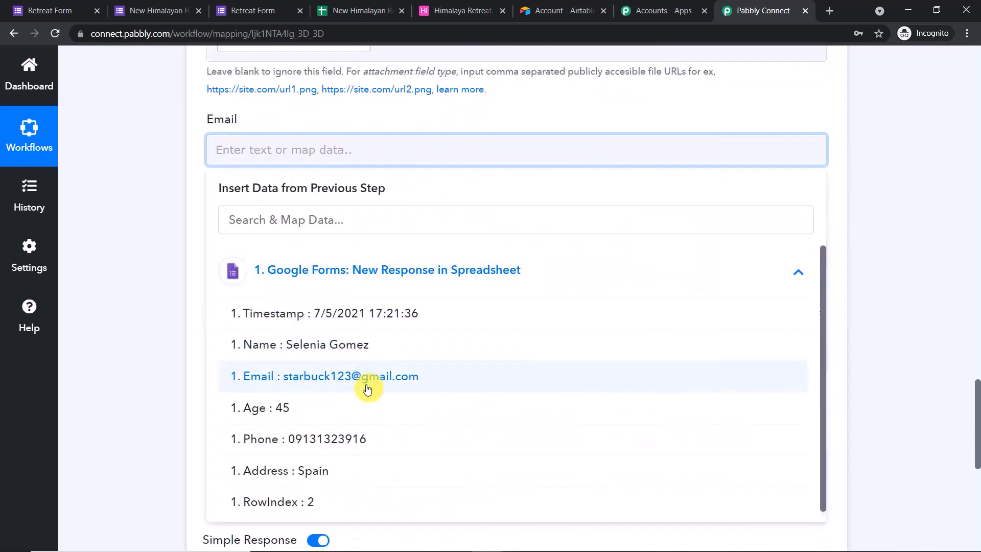
click(367, 389)
click(525, 145)
click(526, 115)
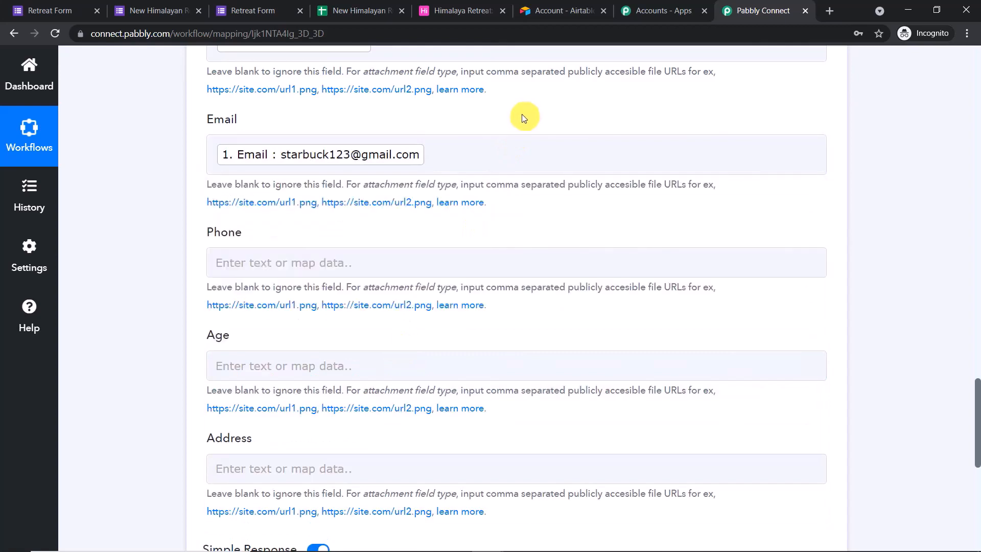
scroll(330, 199, down, 1)
click(327, 199)
click(327, 317)
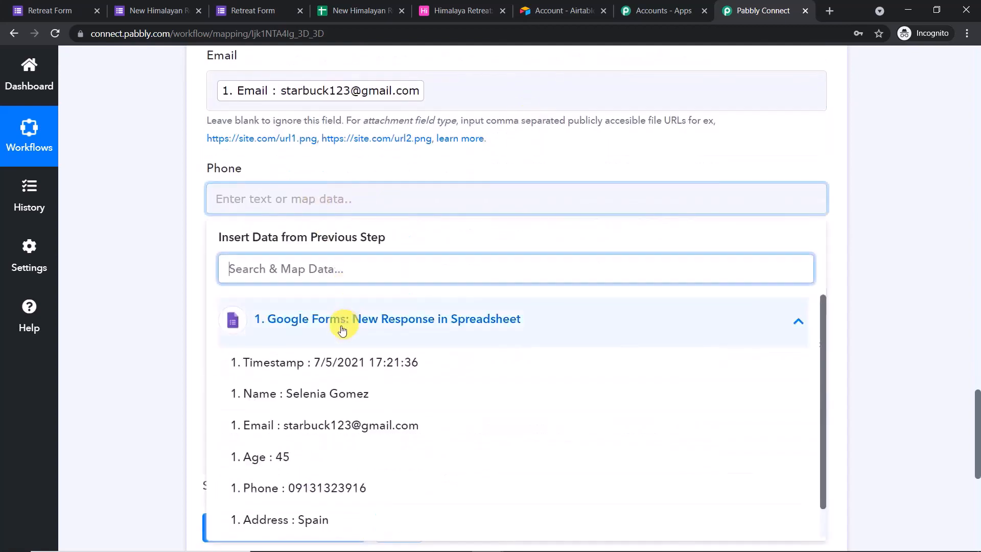
scroll(370, 405, down, 1)
click(366, 454)
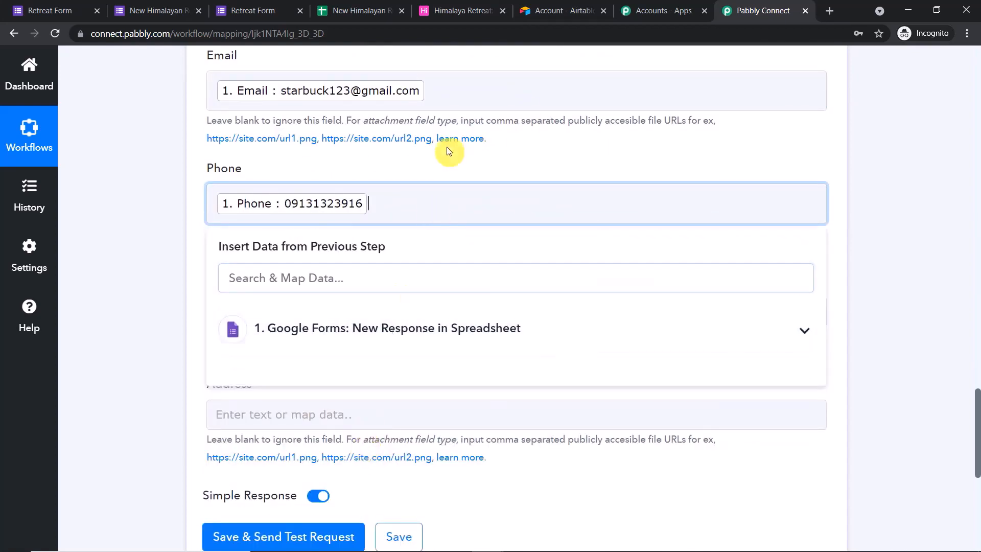
click(446, 151)
scroll(409, 168, down, 2)
Map the form's Age (45) and Address (Spain) answers into Age and Address
click(372, 182)
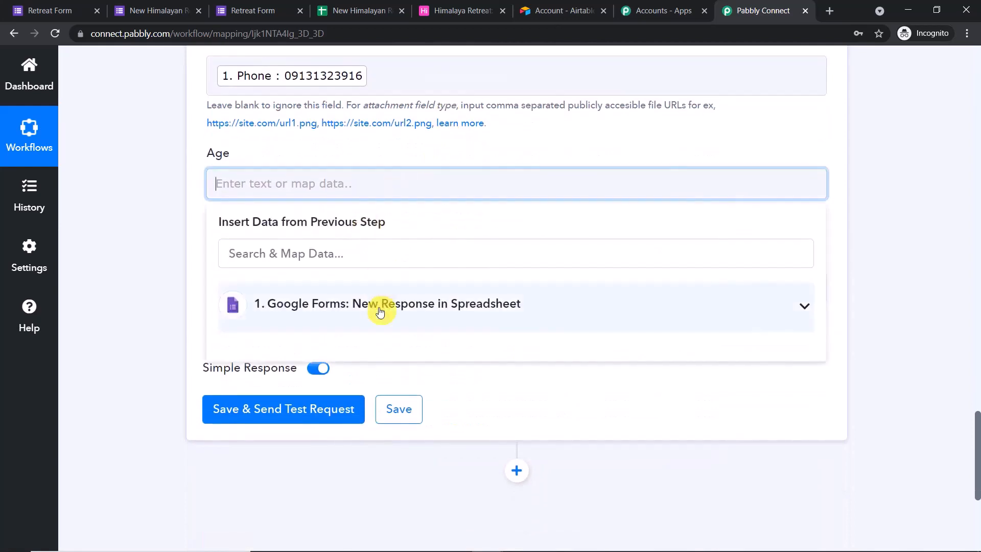
click(377, 306)
click(332, 440)
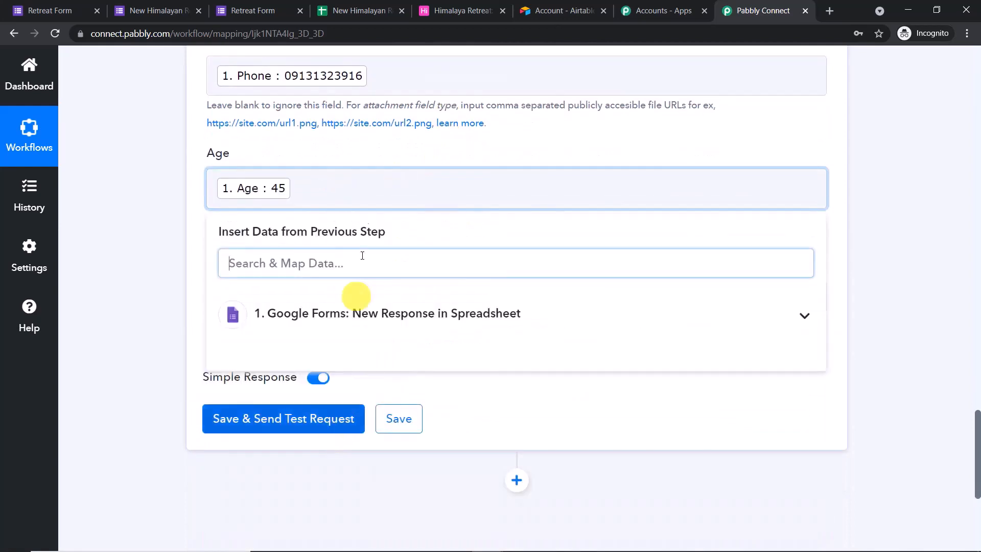
click(371, 152)
scroll(371, 152, down, 2)
click(351, 169)
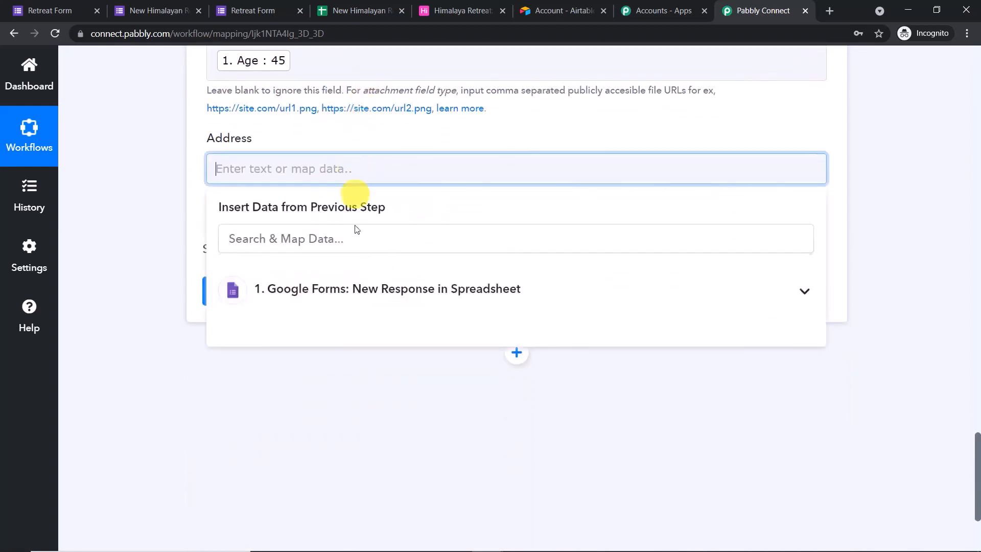
click(368, 302)
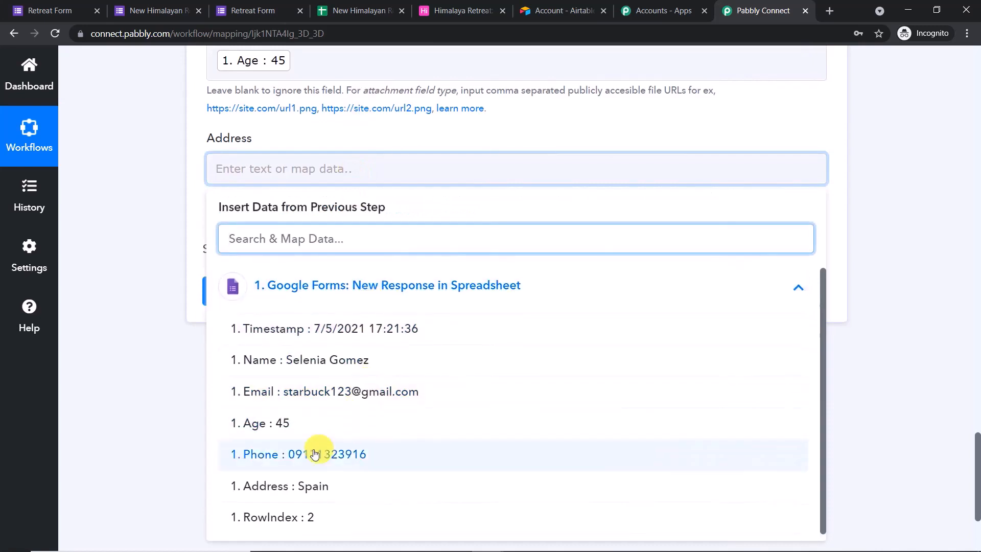
click(303, 490)
click(415, 108)
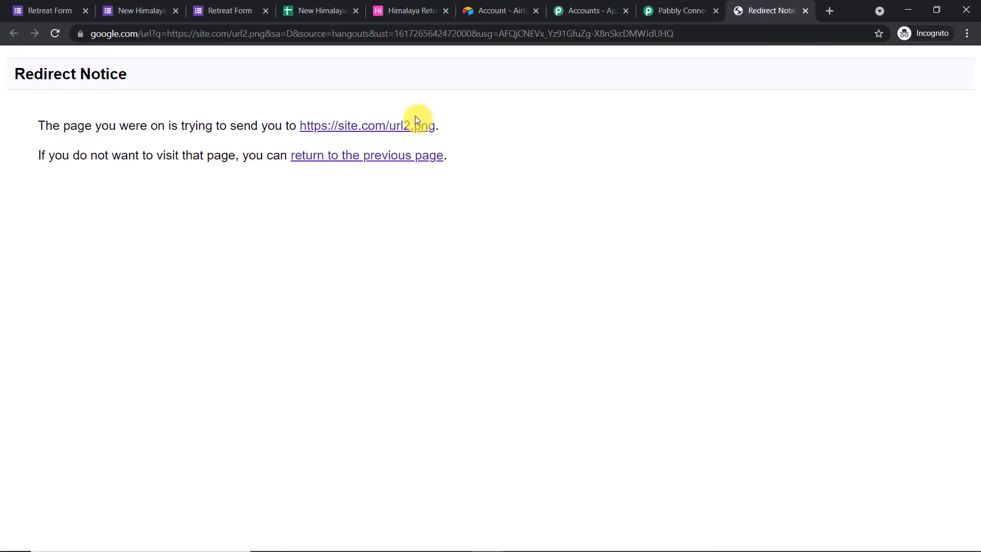
click(805, 11)
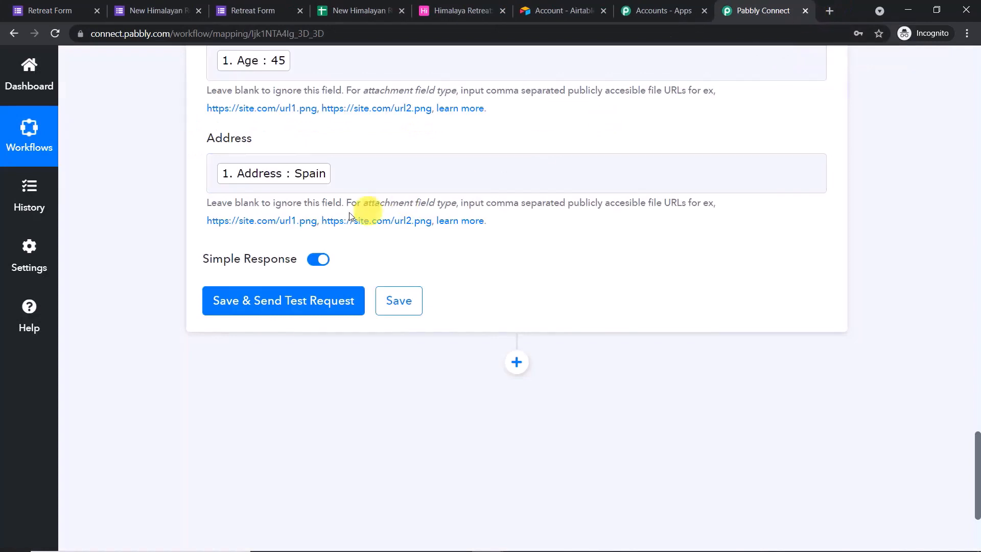
Save the Airtable step, send a test record, and review the response received
click(303, 305)
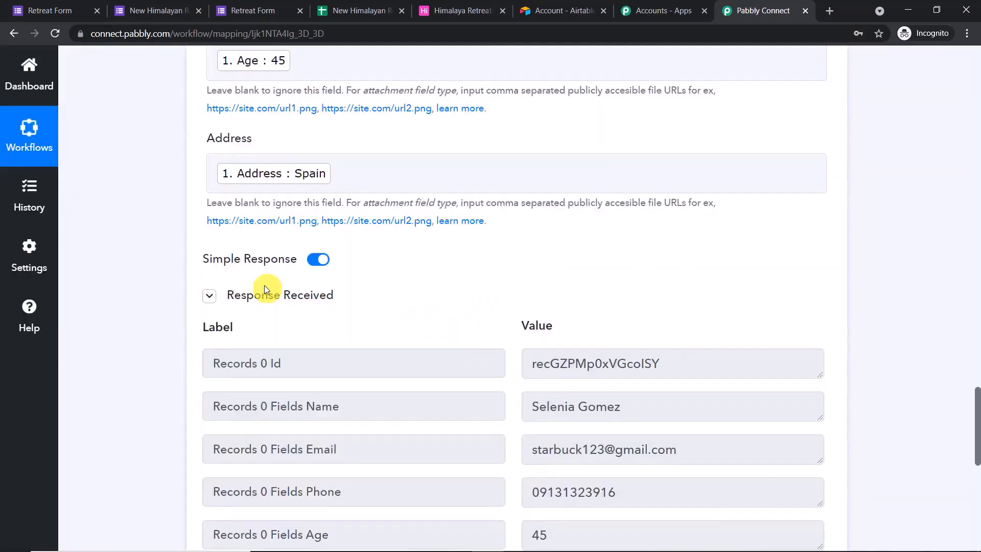
scroll(461, 220, down, 3)
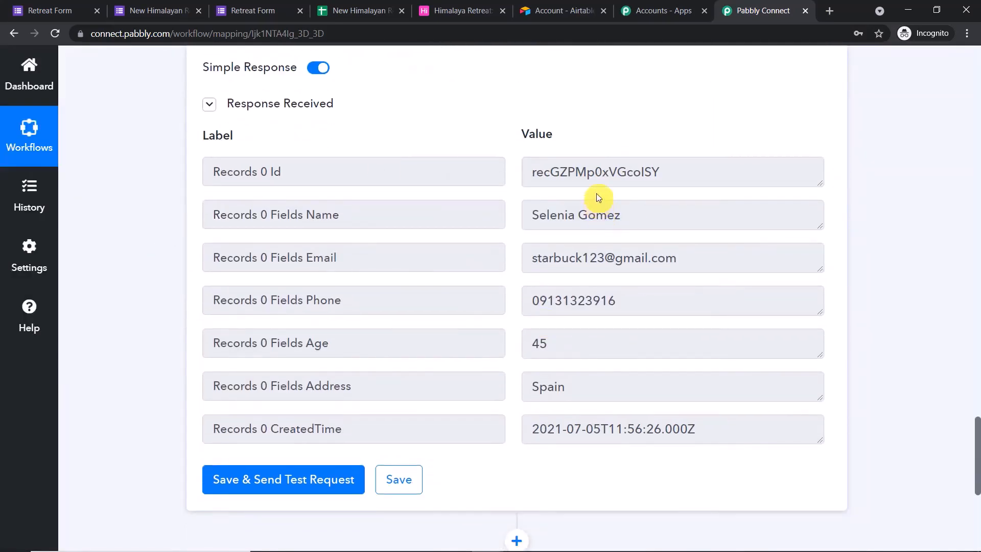
click(458, 6)
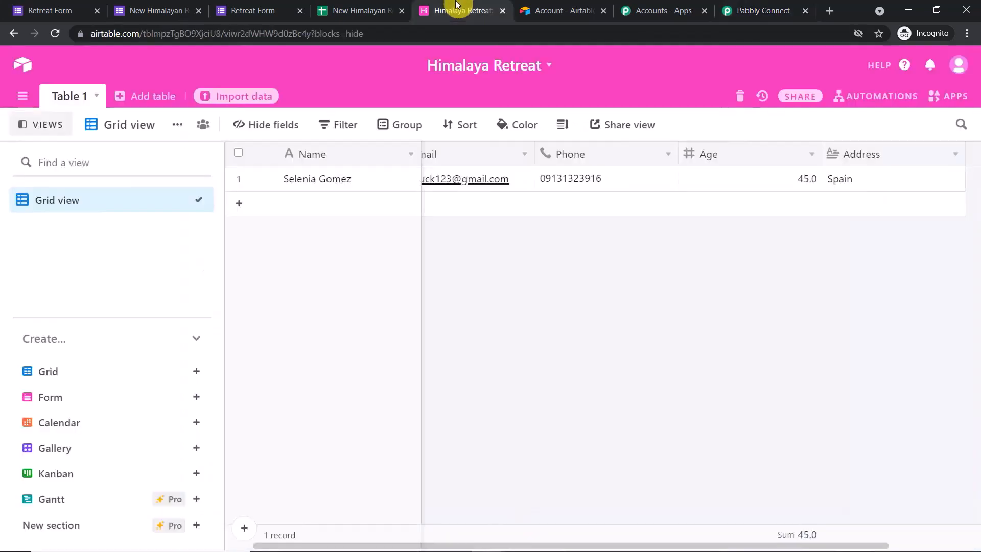
Narrow the Name column so the test record's Email, Phone, Age and Address are visible
drag(420, 153, 360, 154)
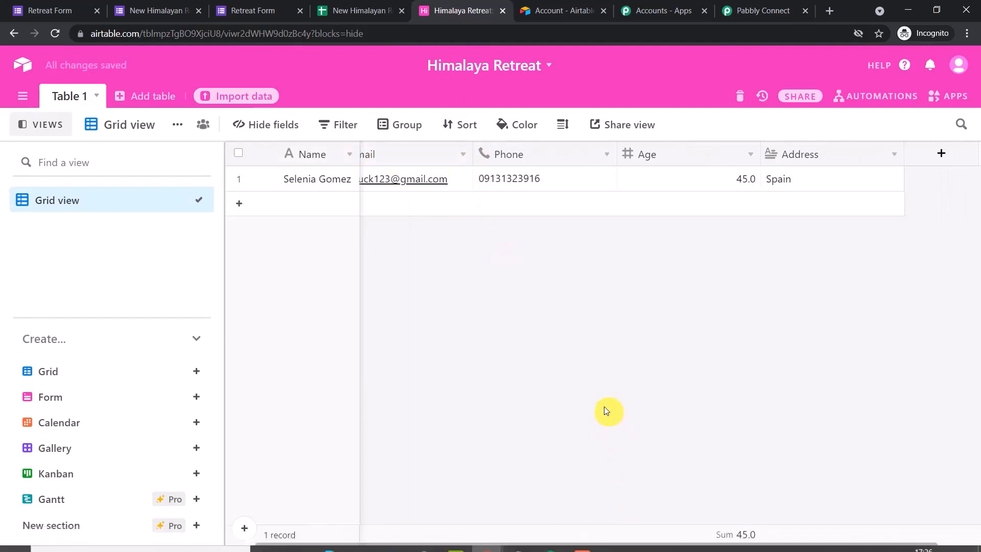
drag(524, 547, 411, 547)
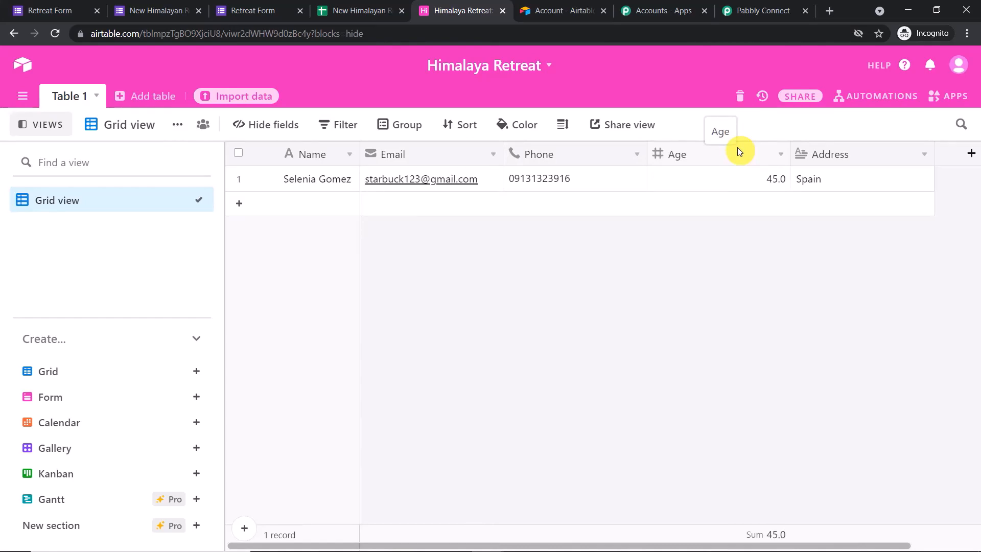
click(742, 5)
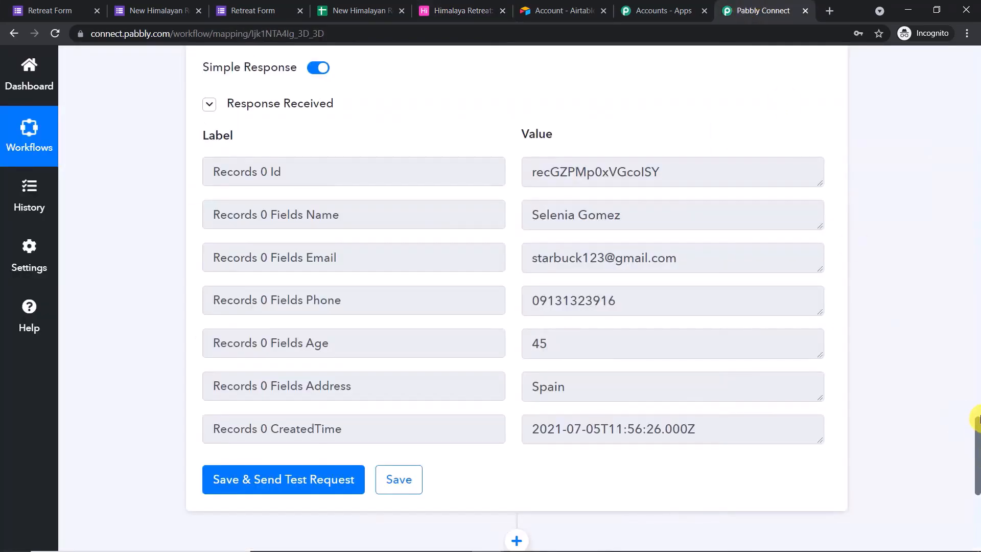
Scroll to the top and collapse the Google Forms trigger card to see the full workflow
drag(977, 419, 977, 322)
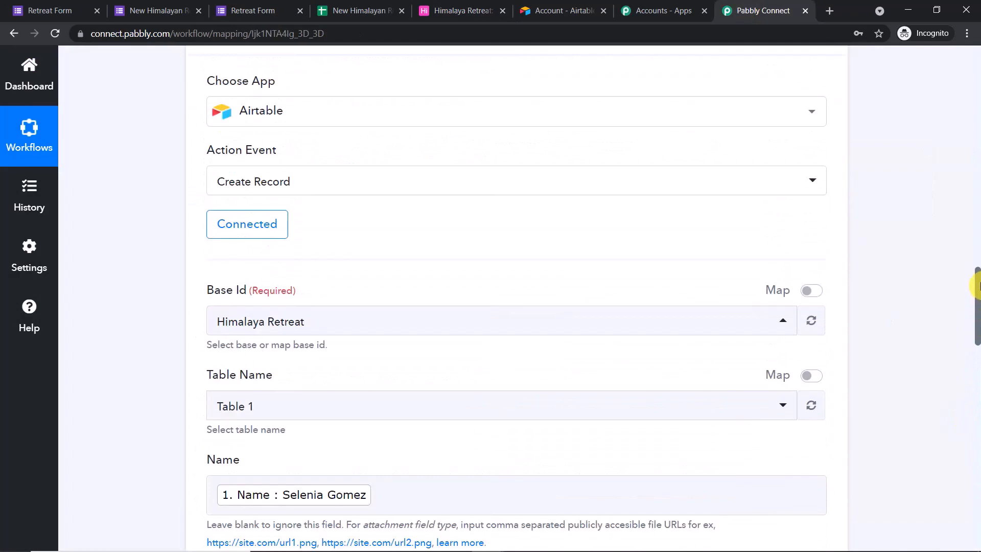
click(976, 244)
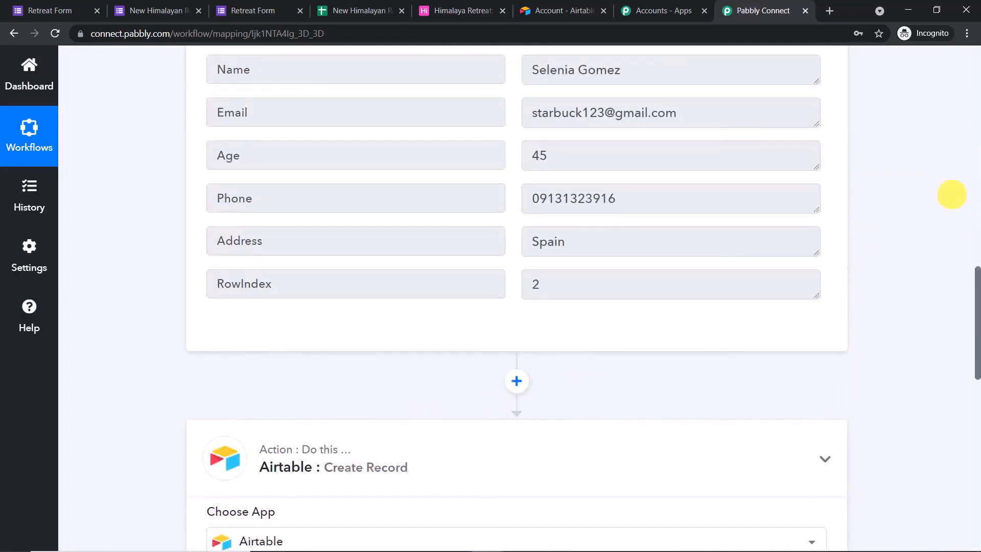
click(976, 156)
click(976, 156)
click(404, 143)
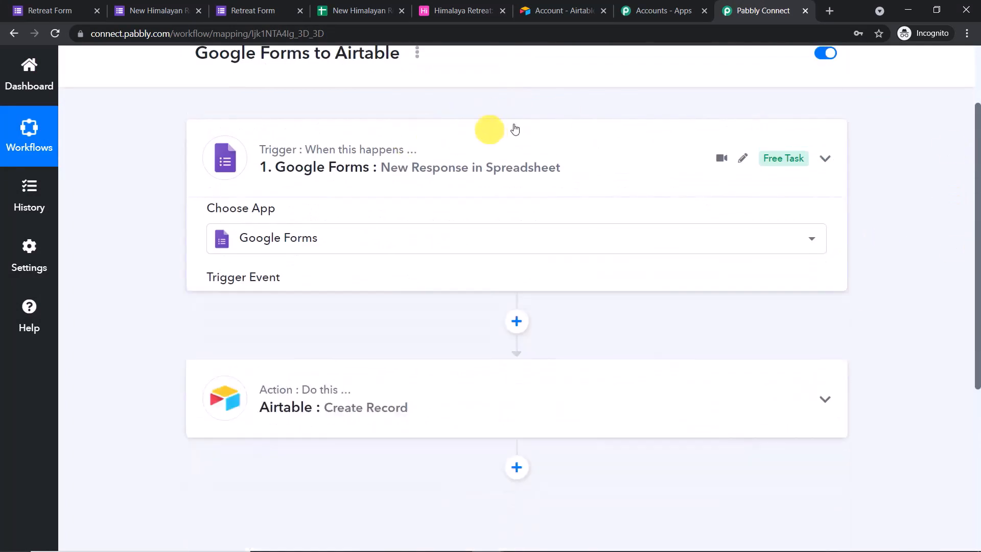
scroll(647, 158, up, 2)
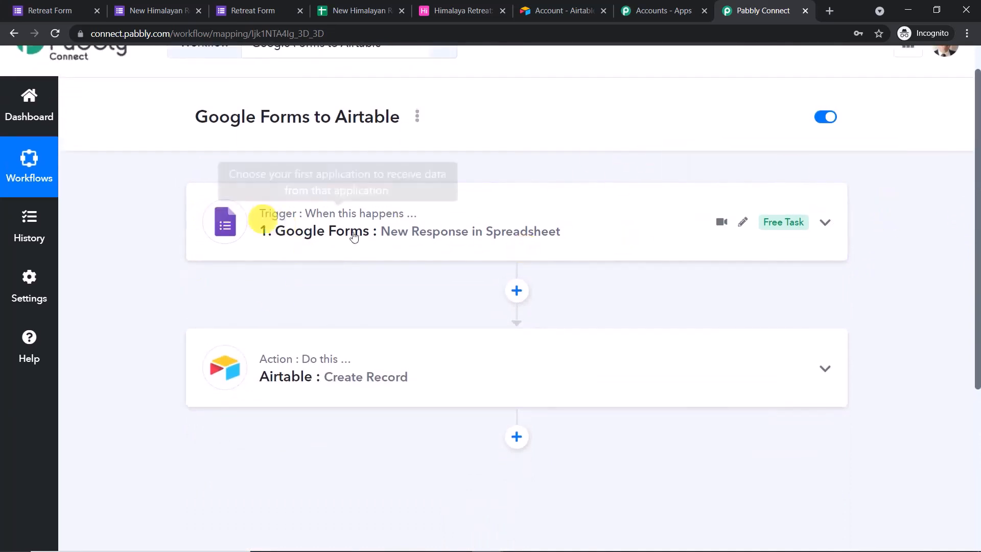
mouse_move(730, 367)
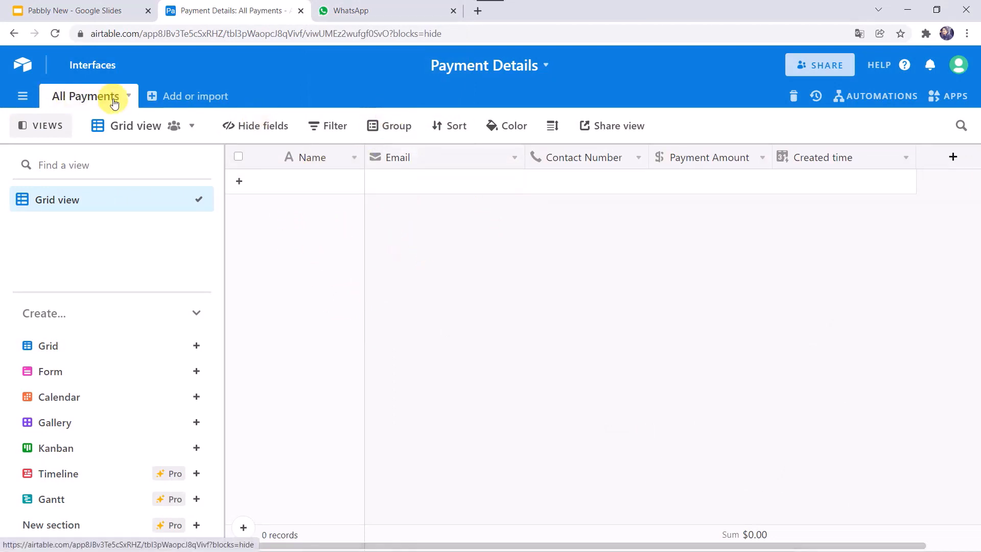
In the Payment Details table, start a new record and enter the customer's full name
click(401, 11)
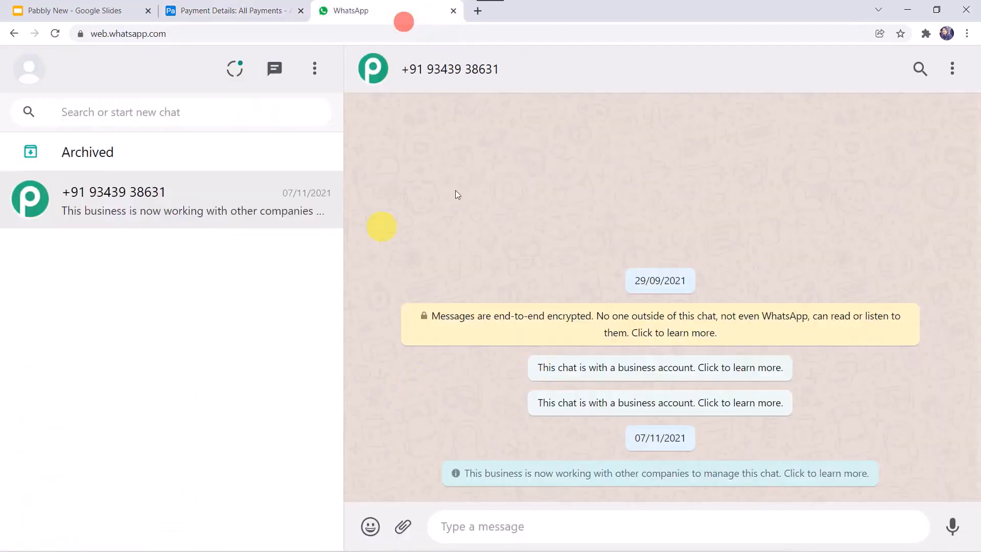
click(262, 6)
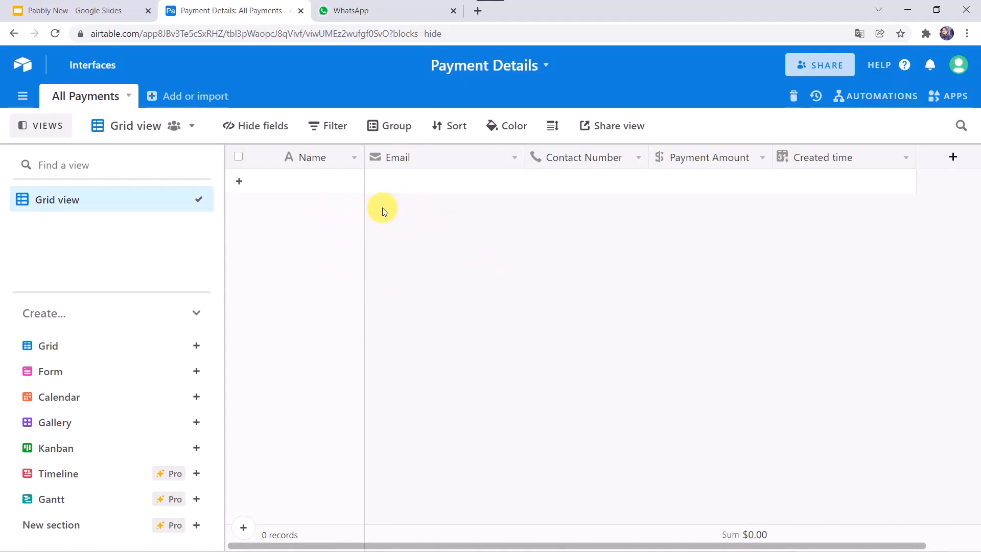
click(296, 182)
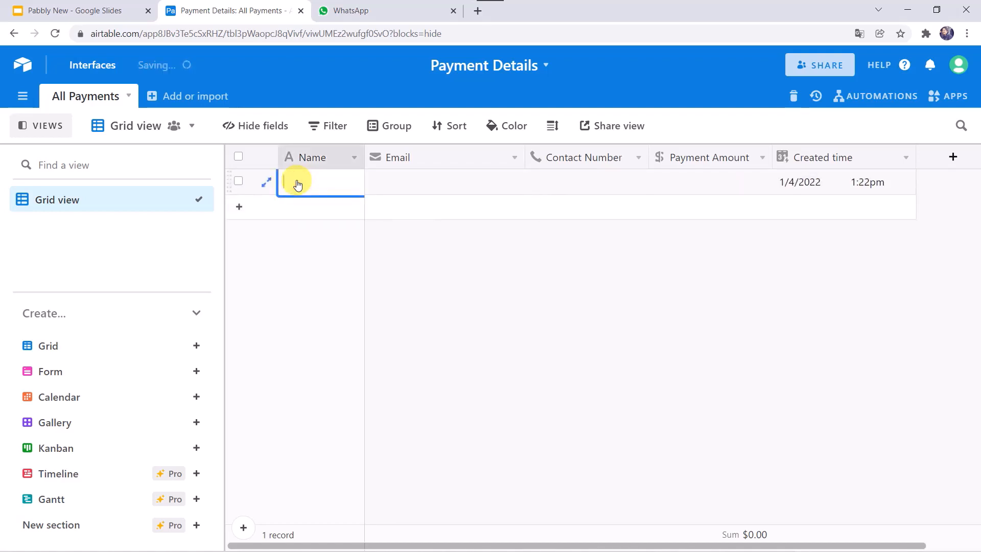
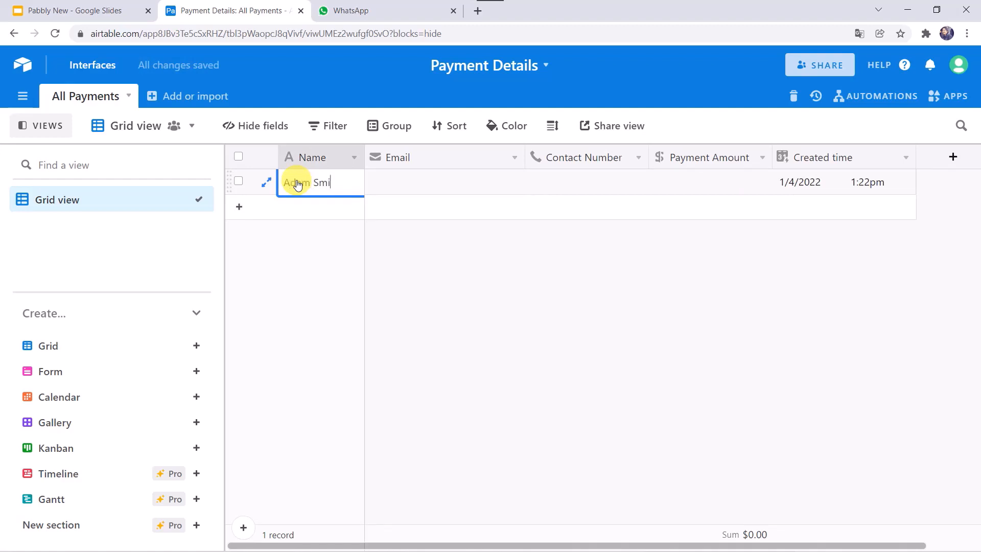
Fill in the customer's e-mail and contact number, and set the payment amount to 75
key(Tab)
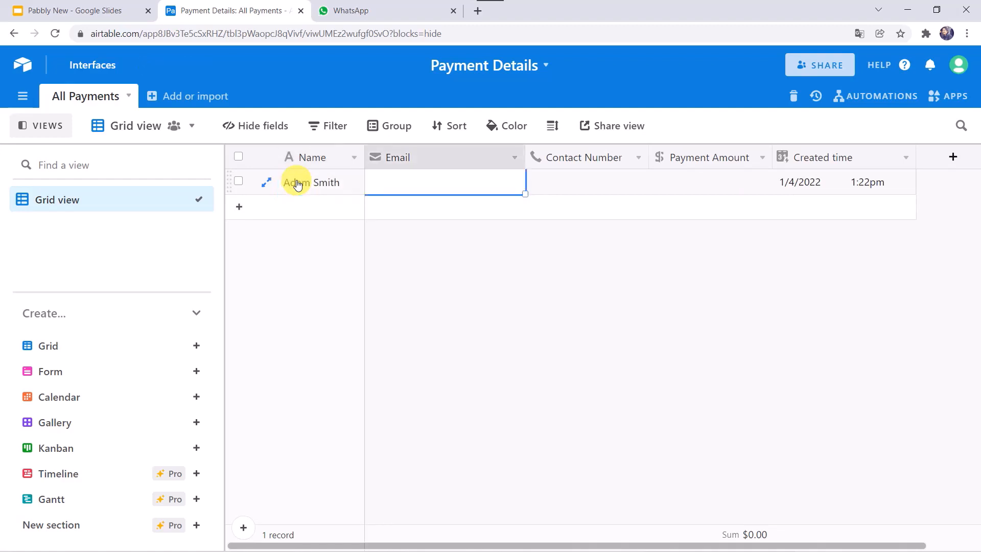
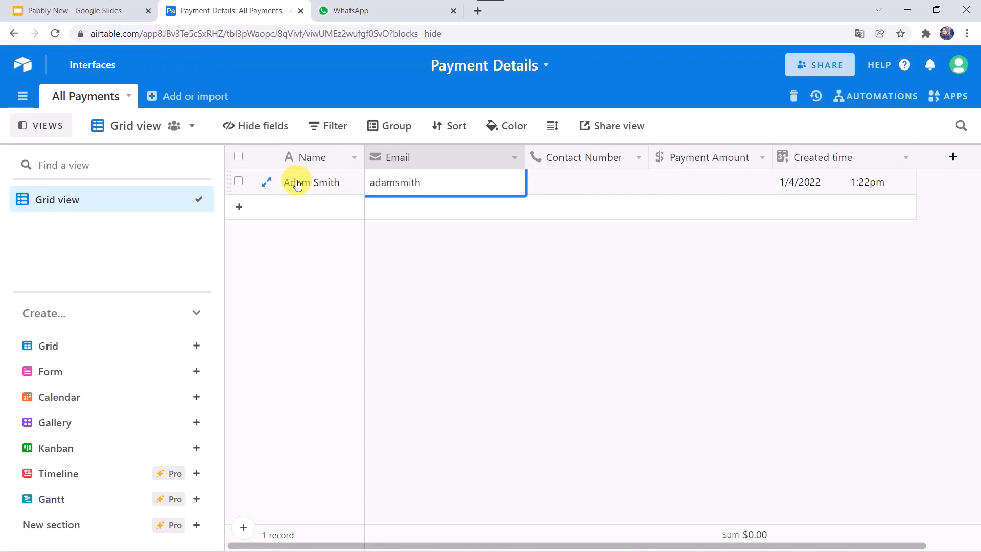
key(Tab)
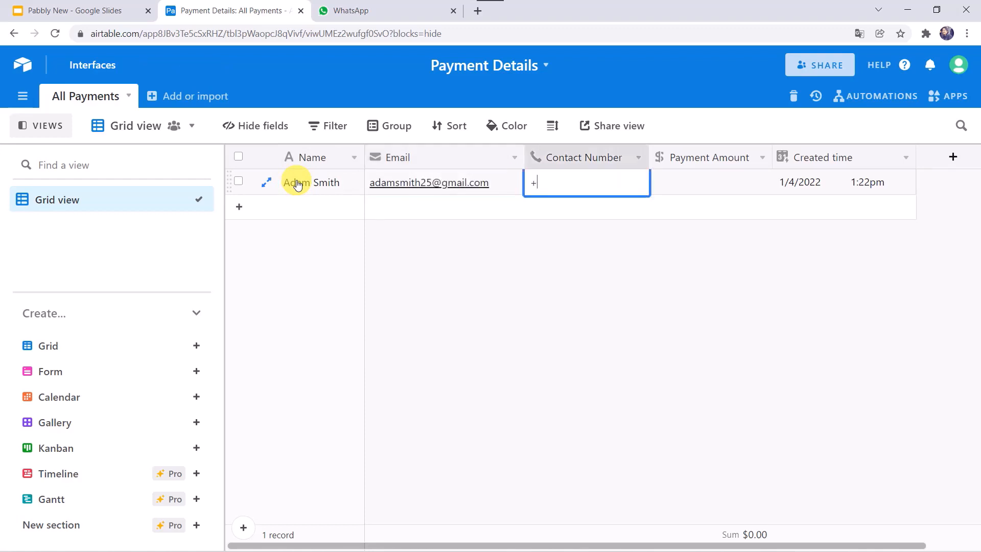
key(Tab)
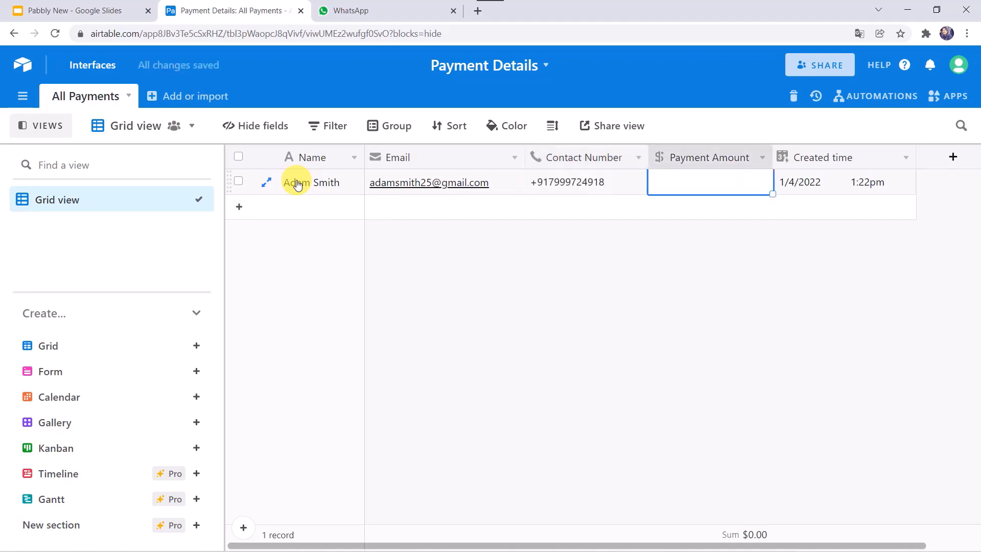
key(Return)
text(75)
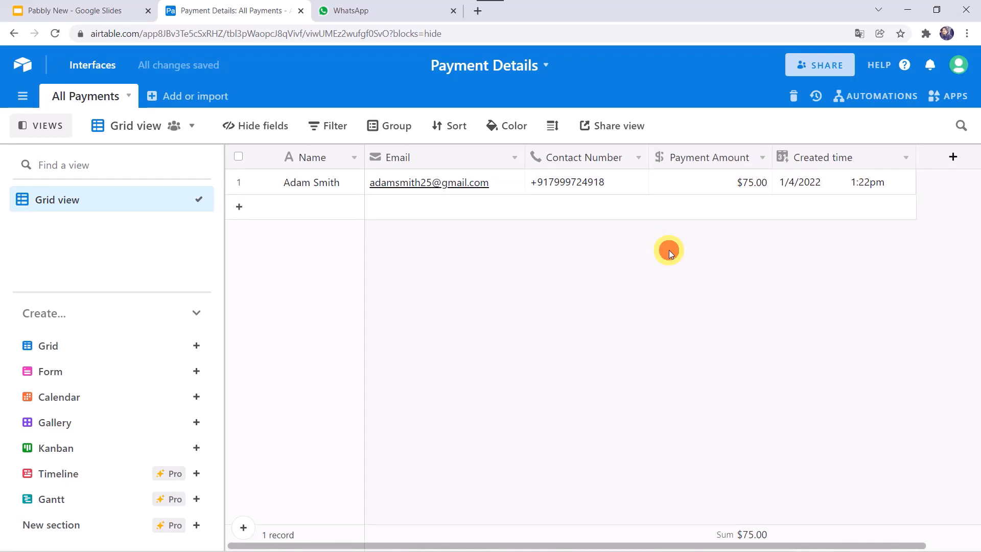
Reload WhatsApp Web, read the $75 Pabbly Team confirmation, then go back to Airtable
click(384, 15)
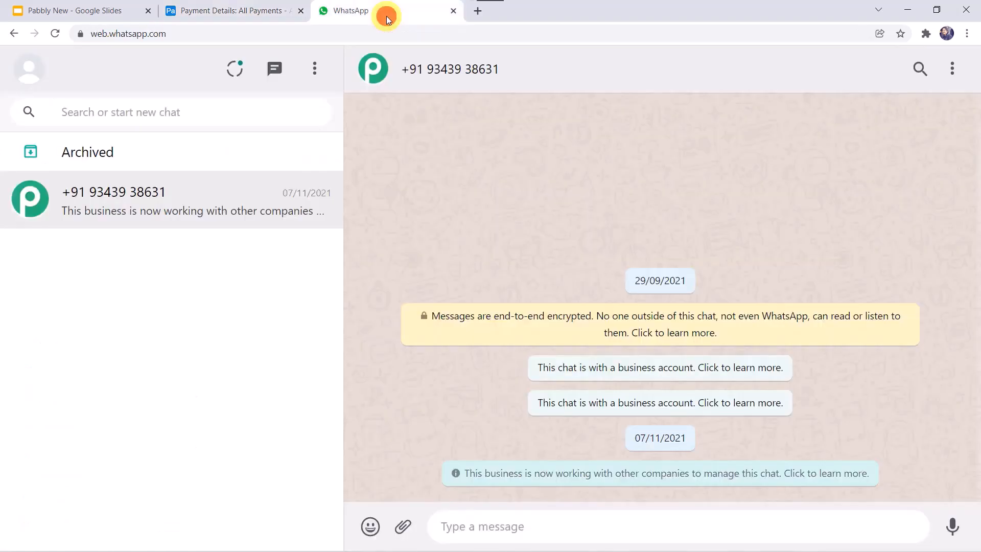
click(56, 33)
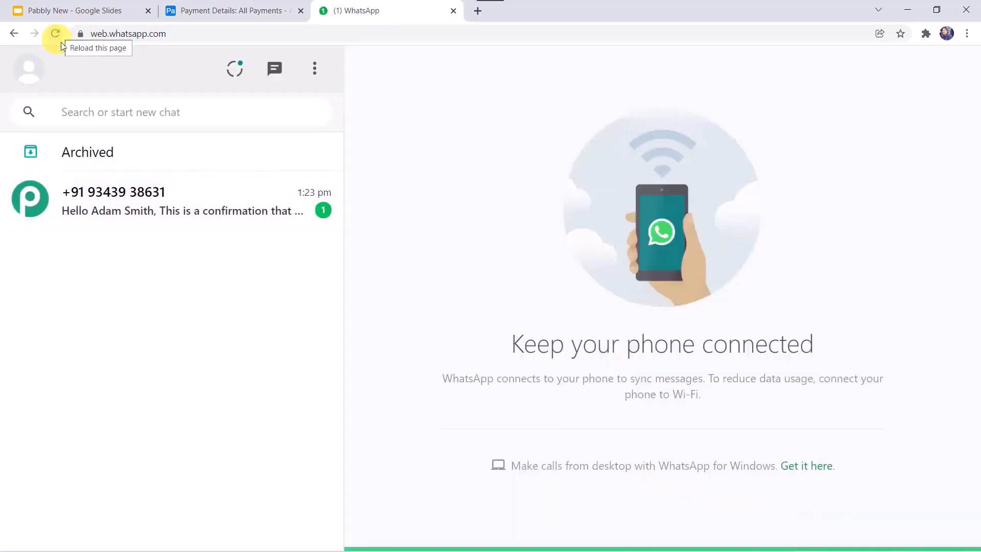
click(182, 218)
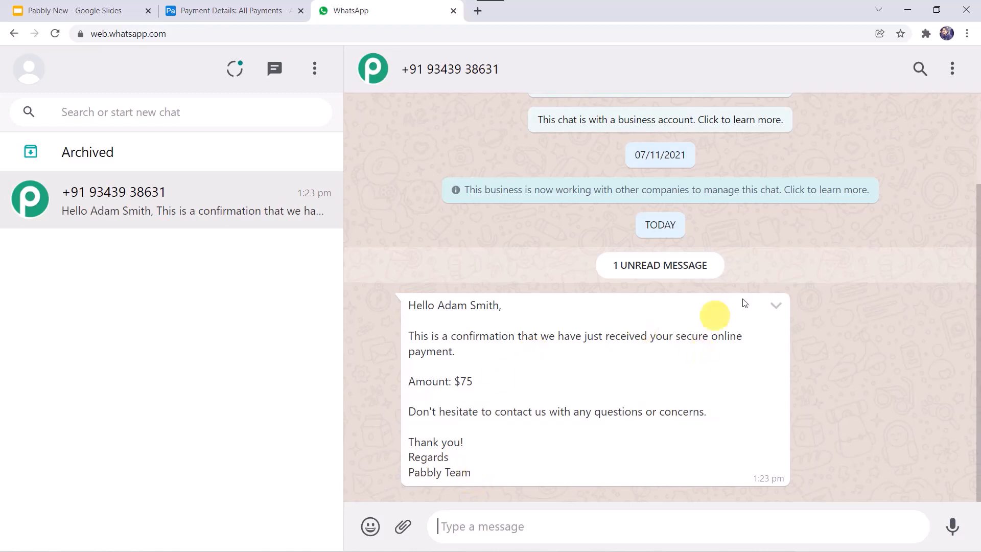
click(236, 10)
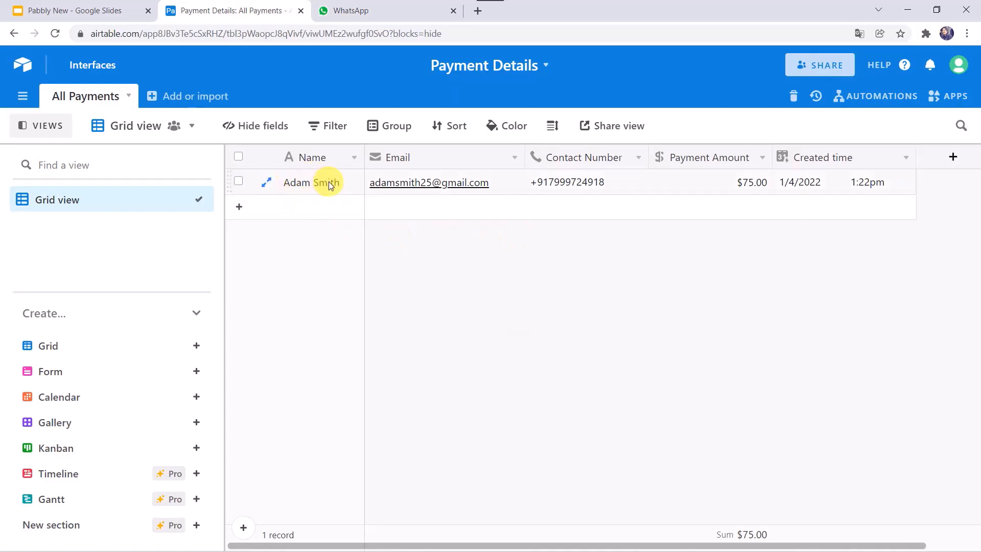
Move on to the wrap-up slide and reveal its Pabbly Connect logo
click(378, 9)
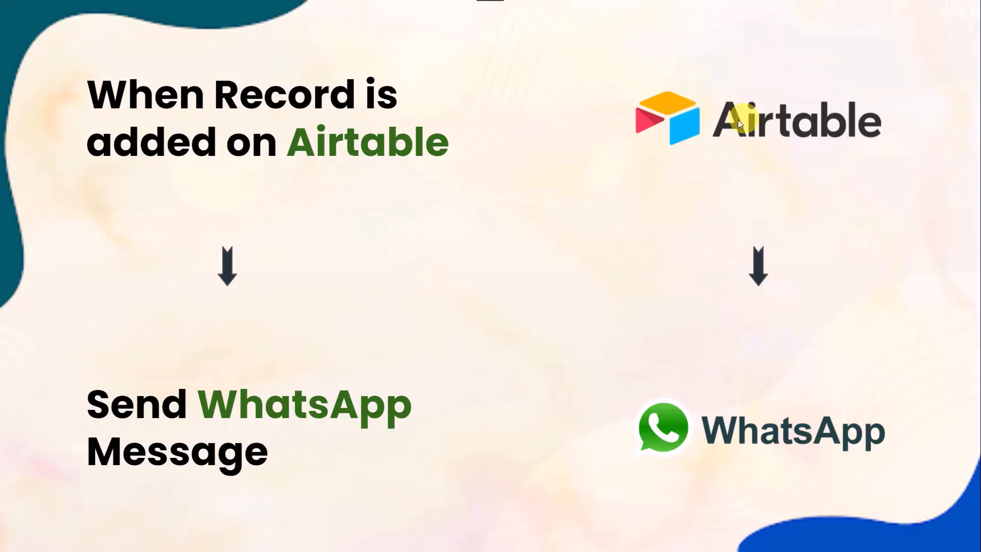
click(492, 309)
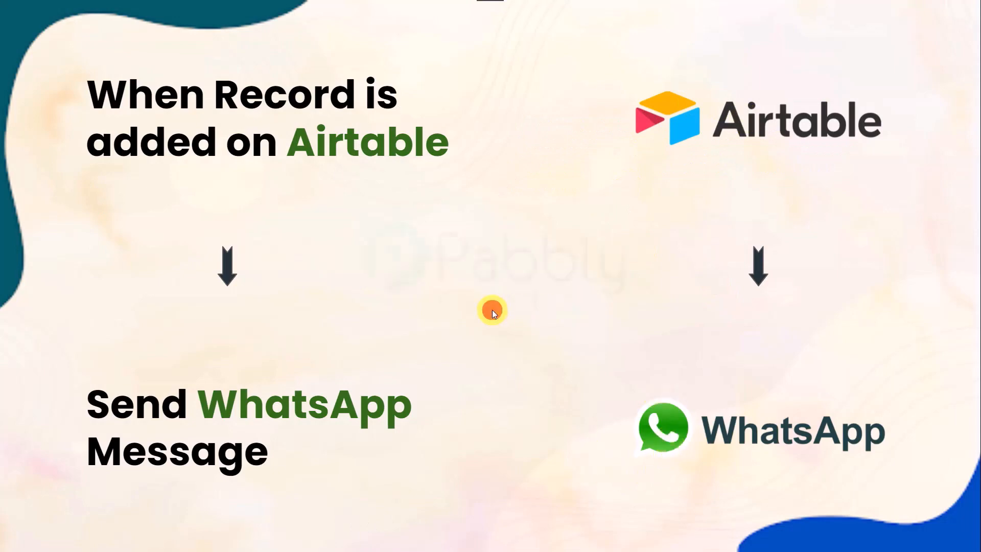
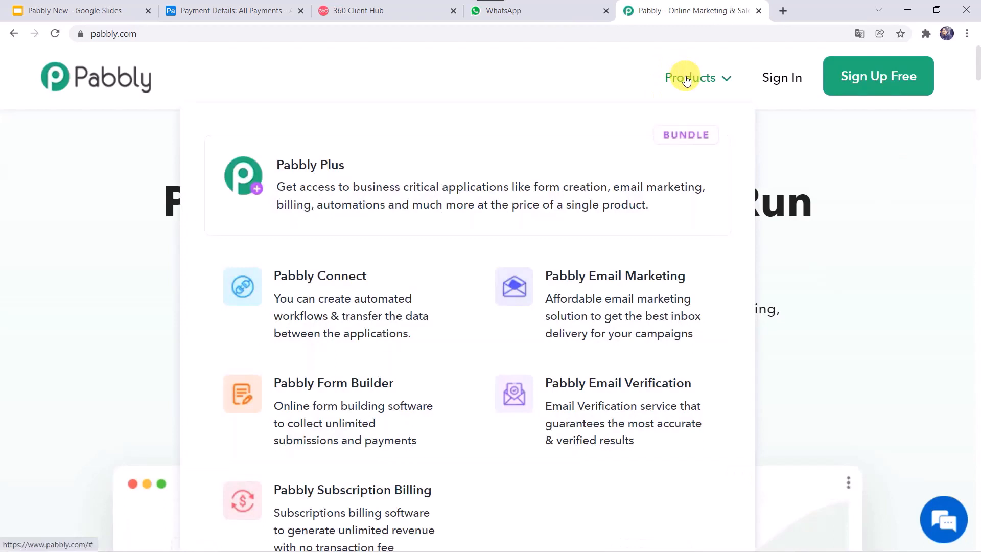
Open Pabbly Connect from the Products menu to reach its dashboard with 1412 workflows
click(357, 299)
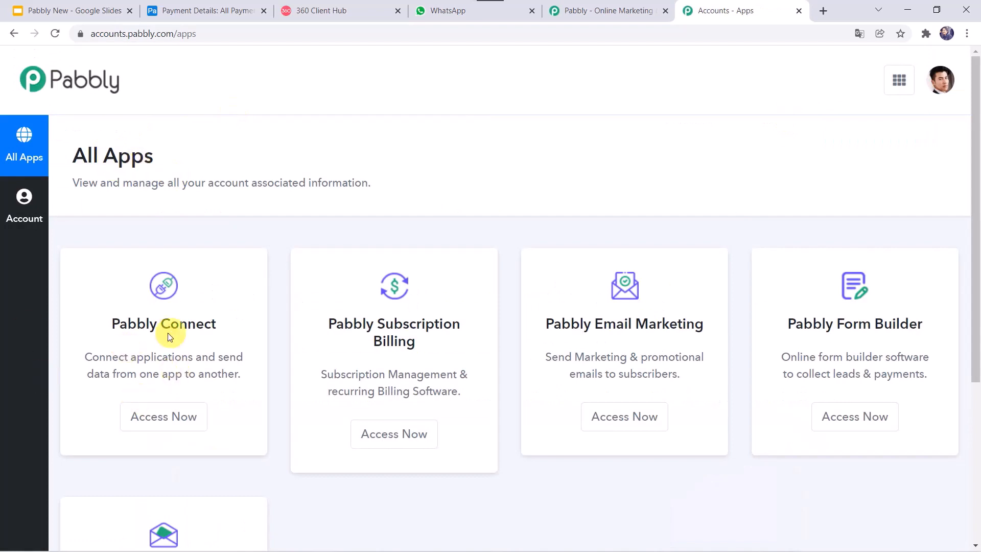
click(163, 417)
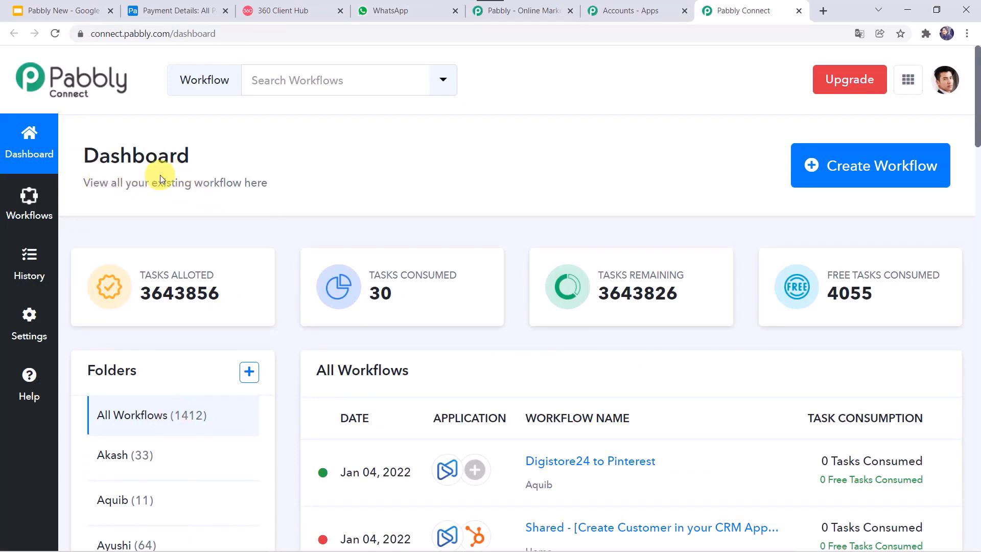
scroll(507, 263, down, 5)
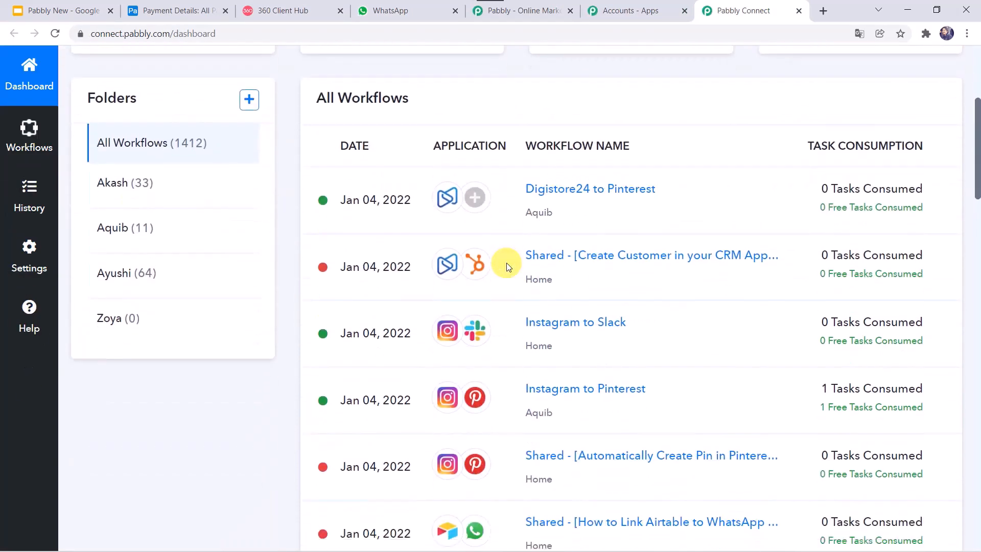
scroll(506, 263, up, 5)
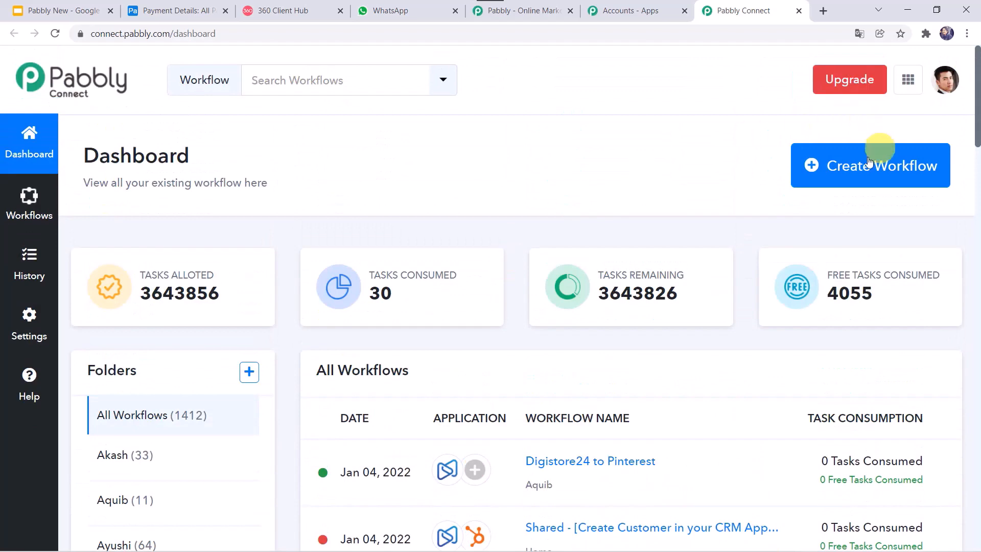
Create a new workflow named 'Airtable and WhatsApp Integration'
click(867, 169)
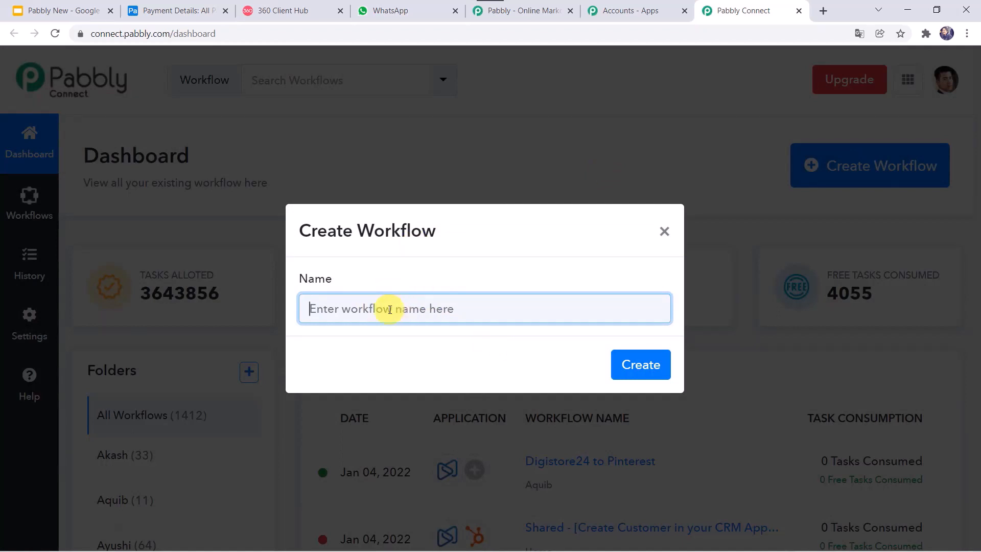
text(A)
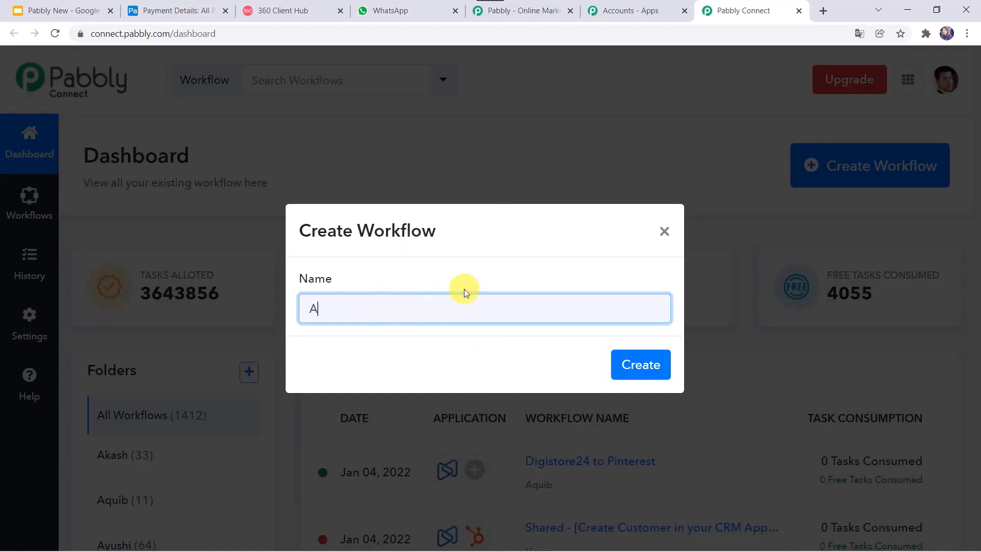
text(irtable and WhatsAp)
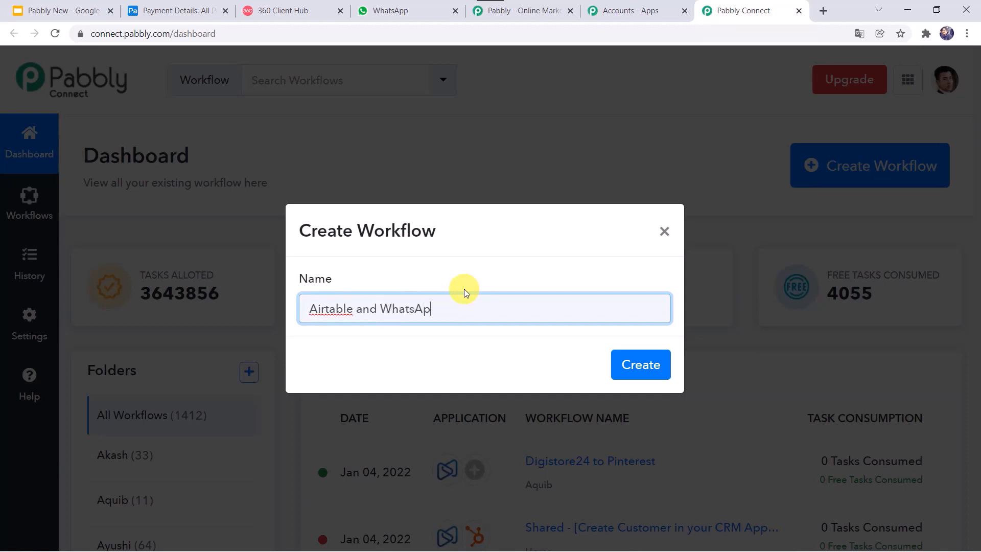
text(p Integration)
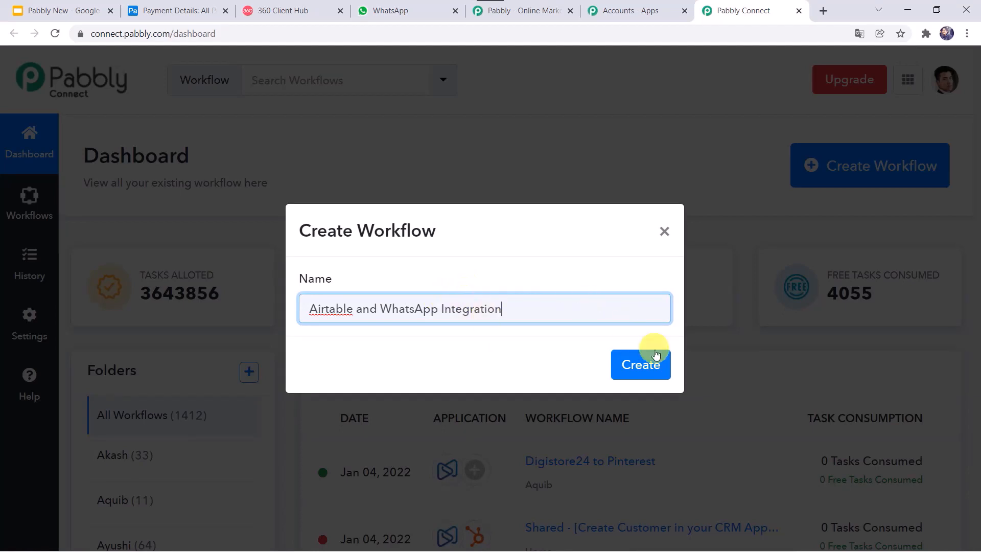
click(643, 365)
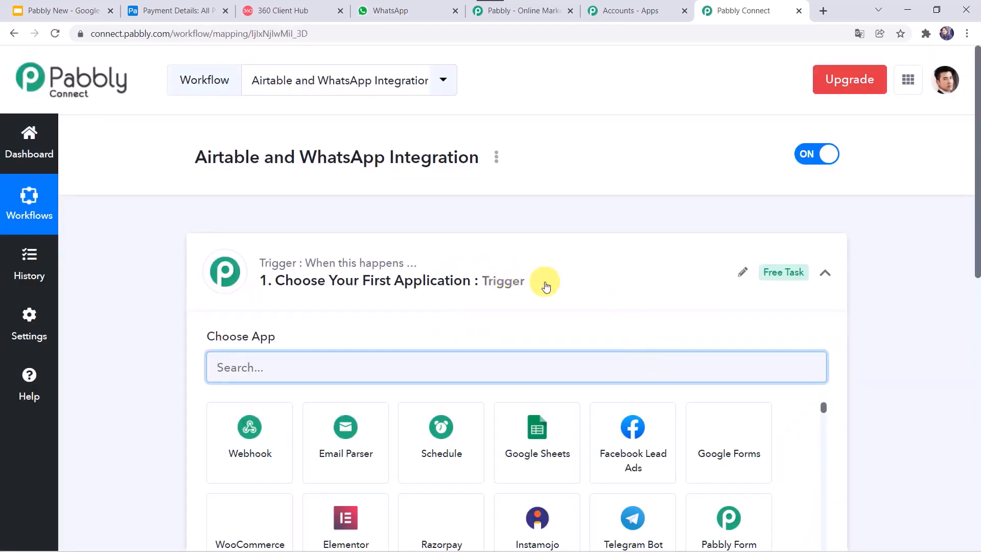
Search for and choose Airtable as the workflow's trigger app
click(545, 280)
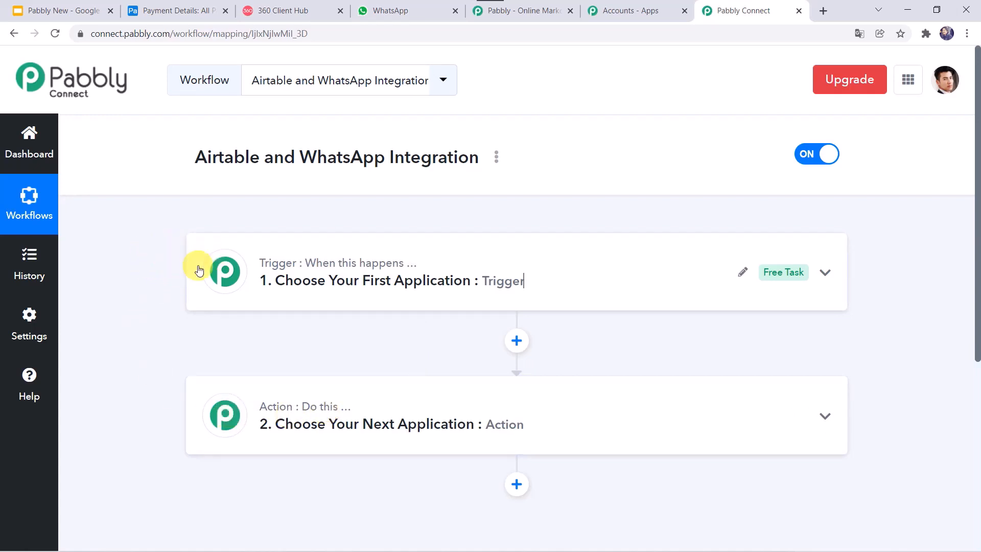
click(519, 265)
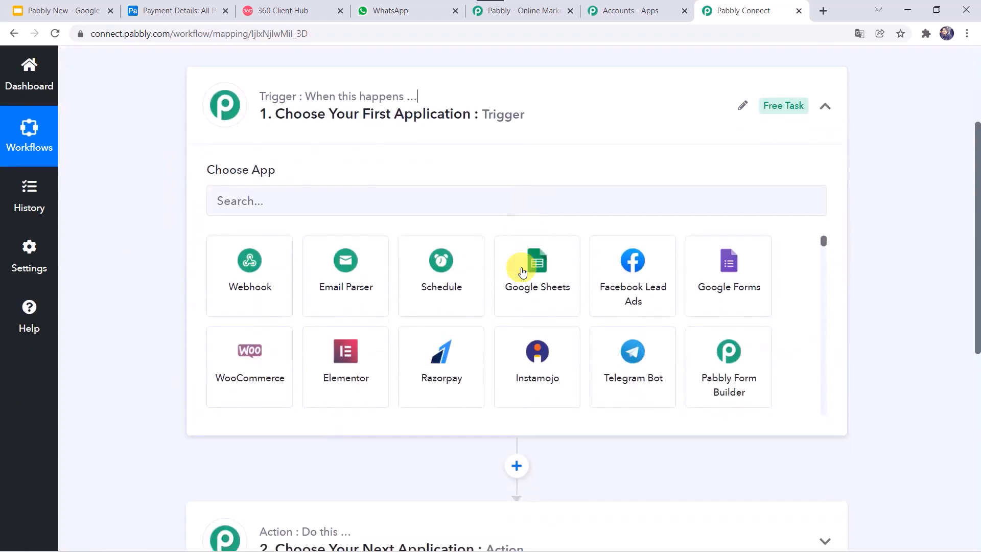
click(361, 205)
text(Ait)
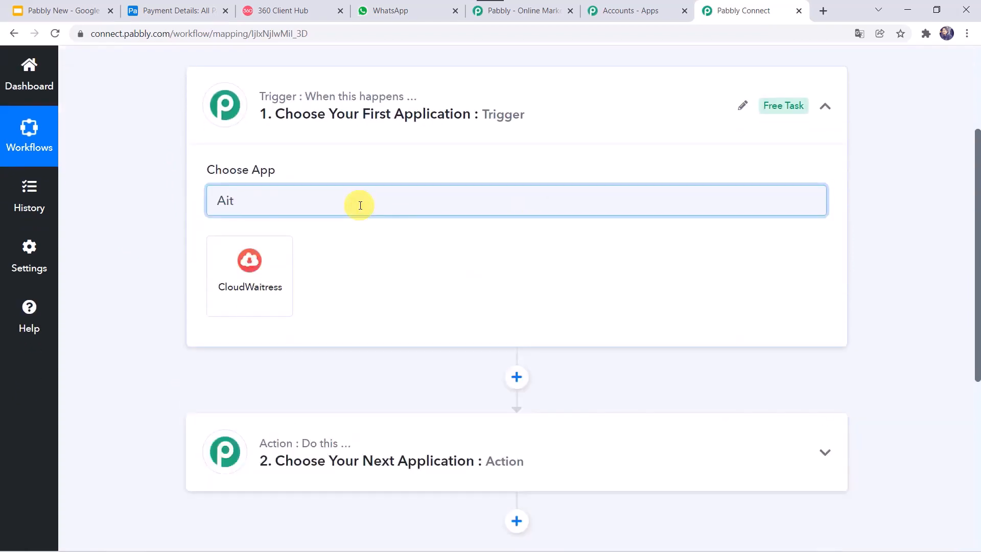
key(BackSpace)
text(rt)
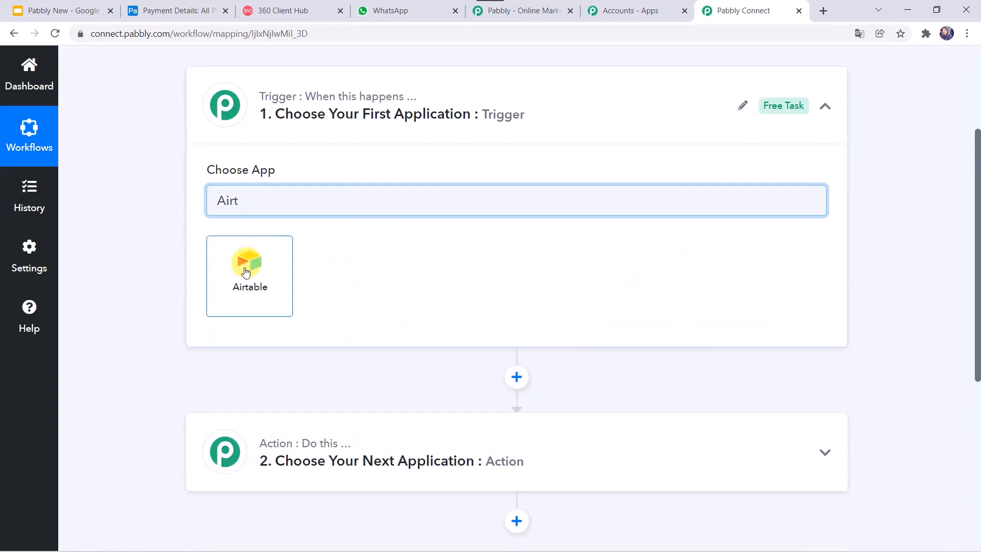
click(245, 273)
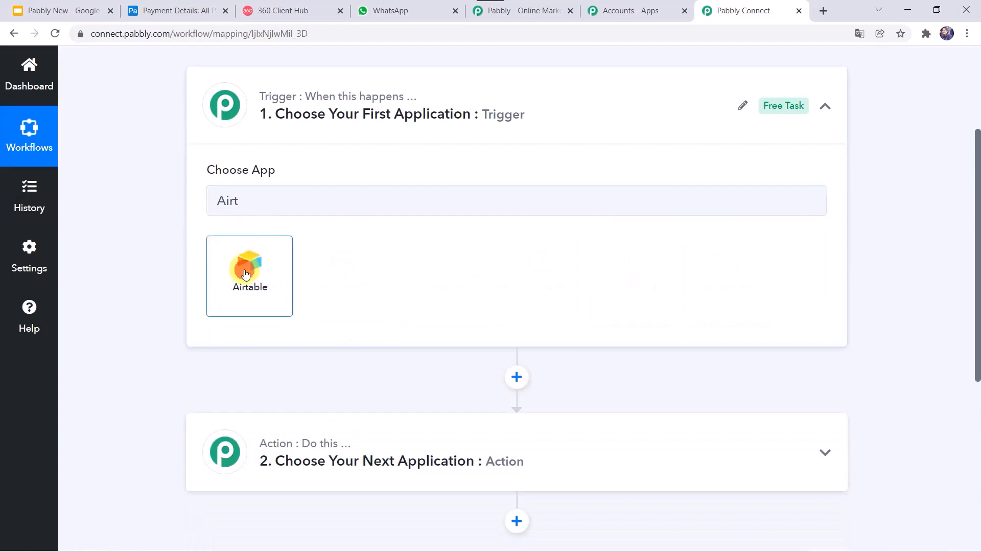
Set the trigger event to New Record and start connecting an Airtable account
click(246, 269)
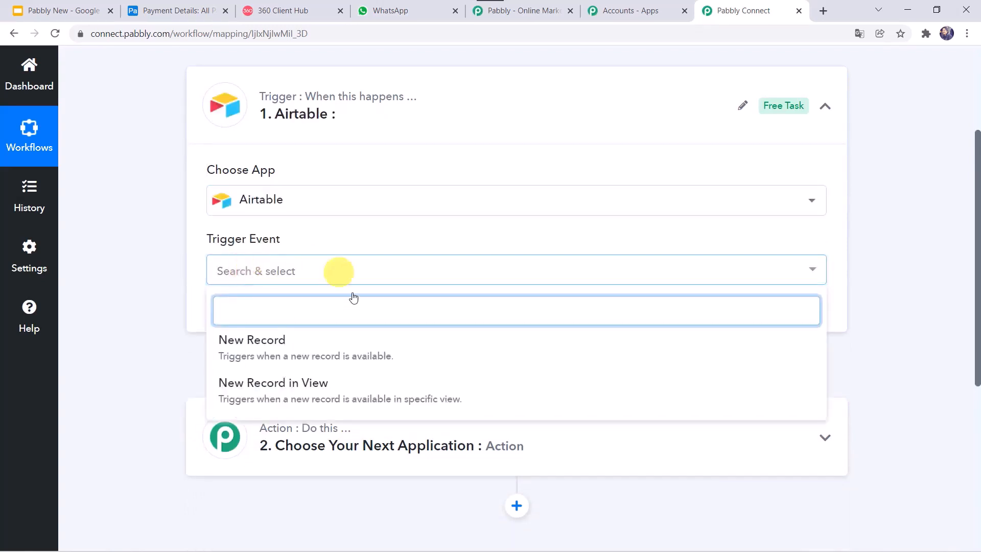
click(246, 353)
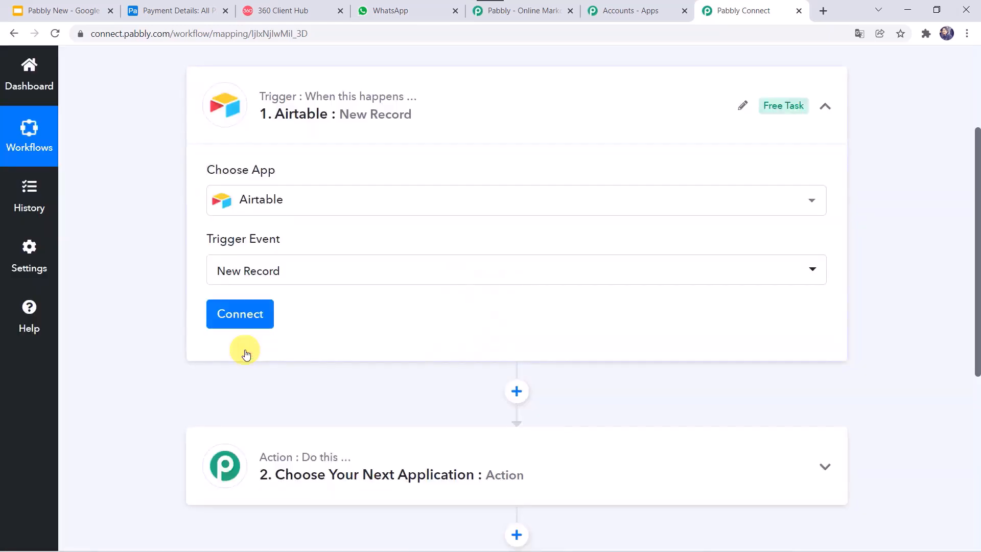
click(247, 313)
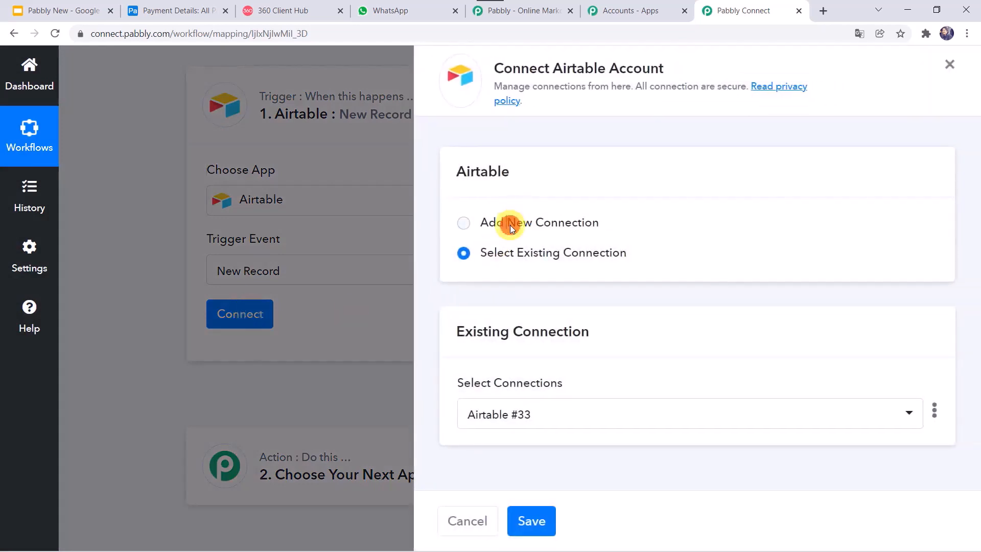
Choose Add New Connection for Airtable, then switch to the Airtable tab
click(508, 221)
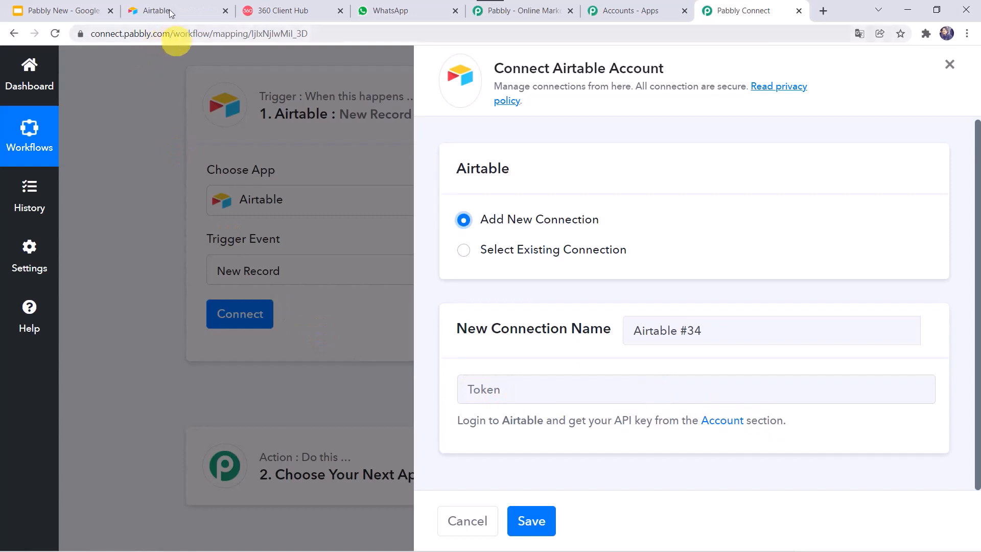
click(170, 12)
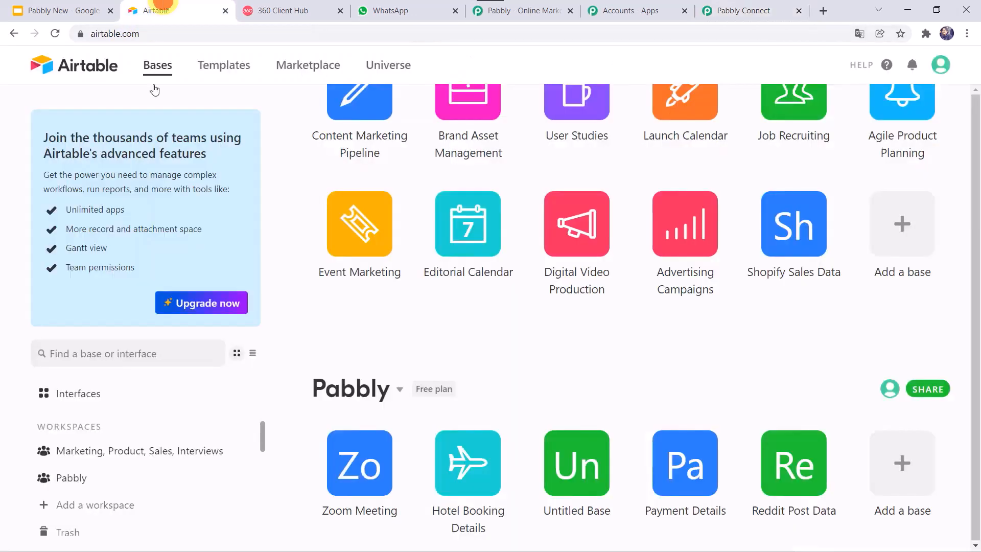
Copy the personal API key from the Airtable account overview and return to Pabbly Connect
click(938, 65)
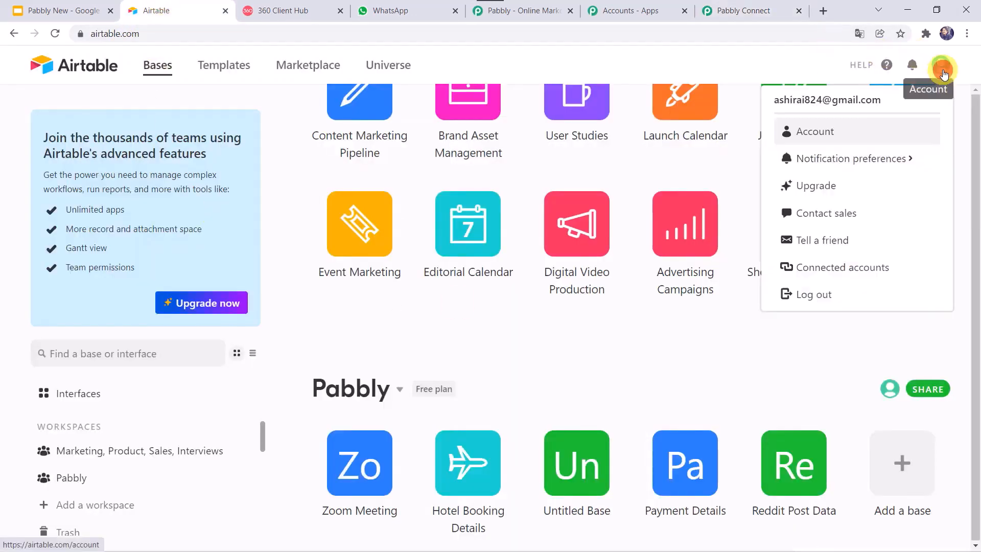
click(813, 134)
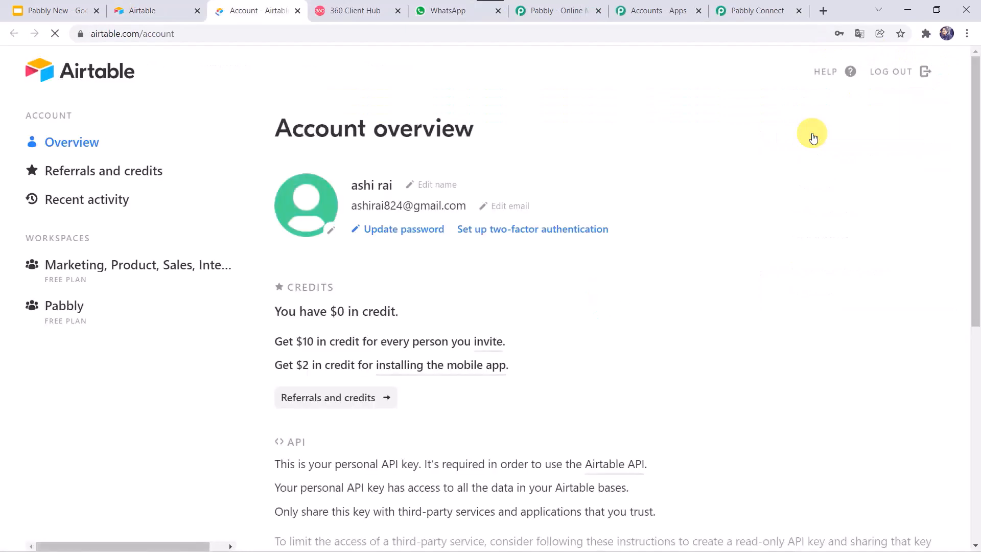
scroll(281, 452, down, 7)
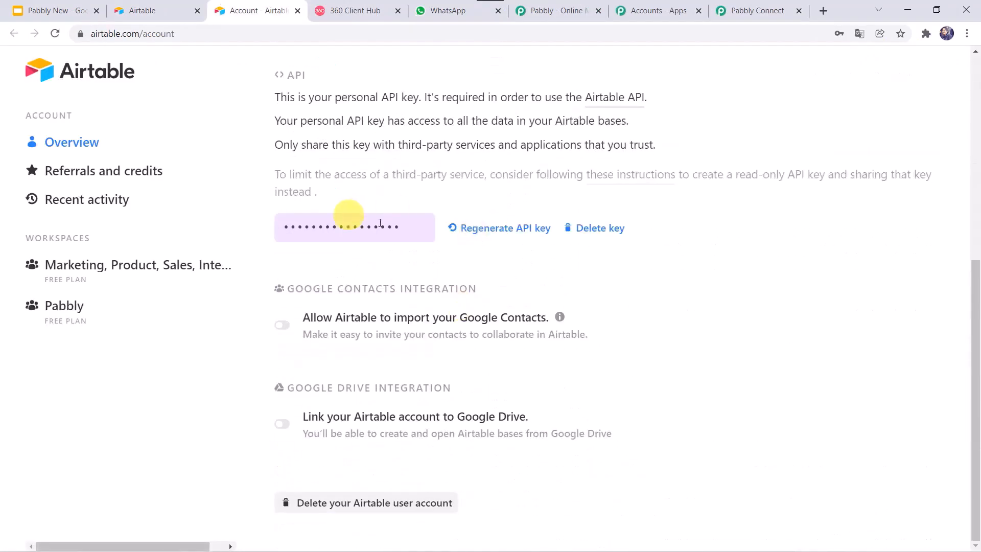
click(356, 228)
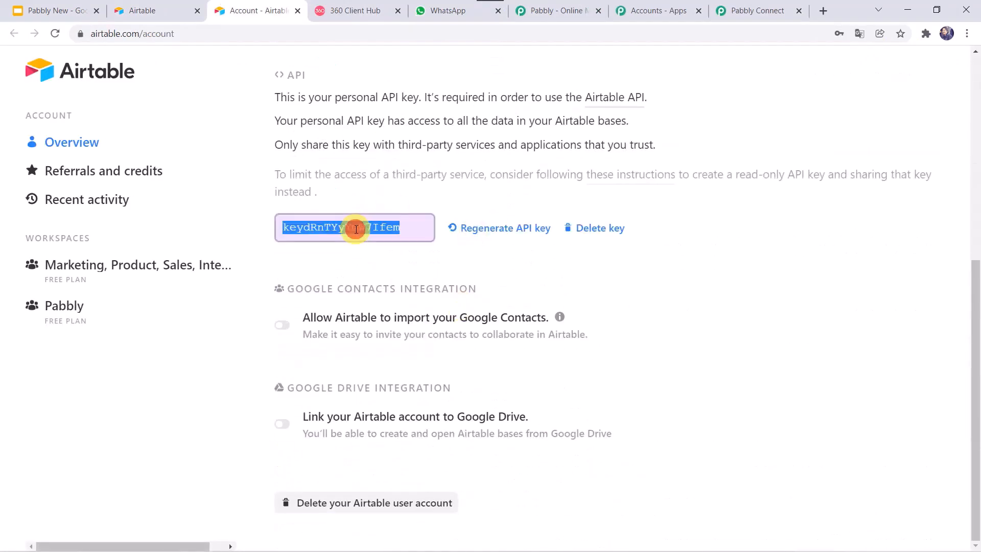
right_click(357, 229)
click(373, 242)
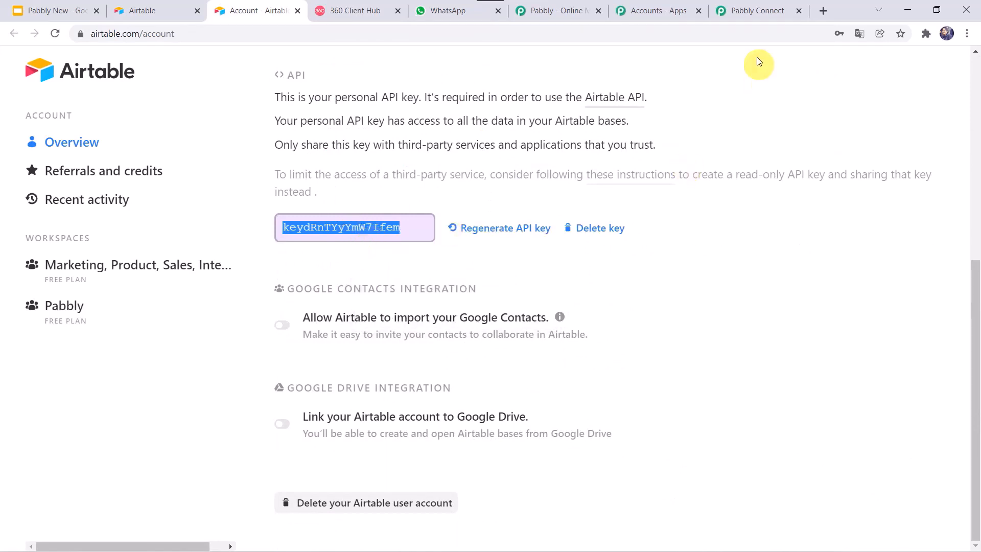
click(749, 10)
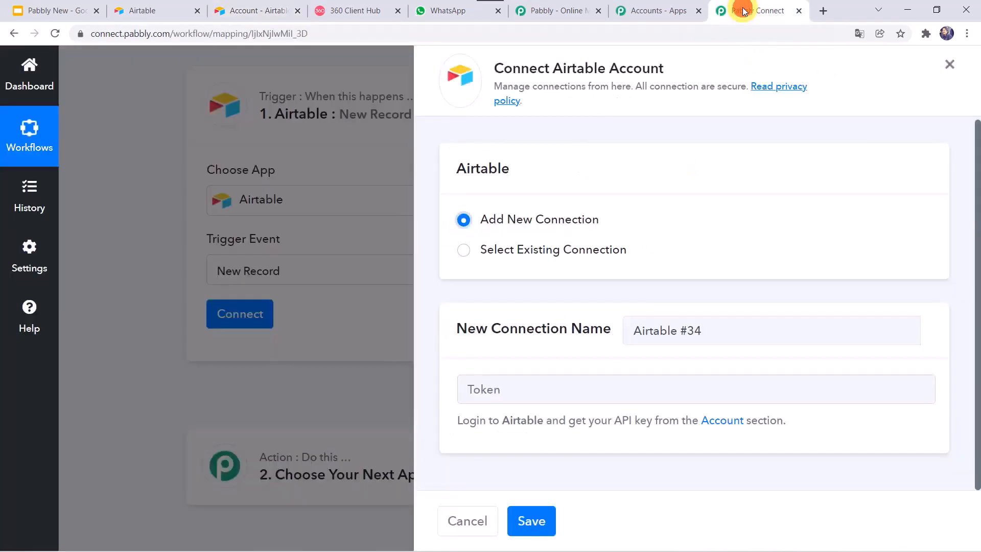
Paste the API key as the Token, save the Airtable connection, and return to Airtable
click(512, 386)
right_click(512, 387)
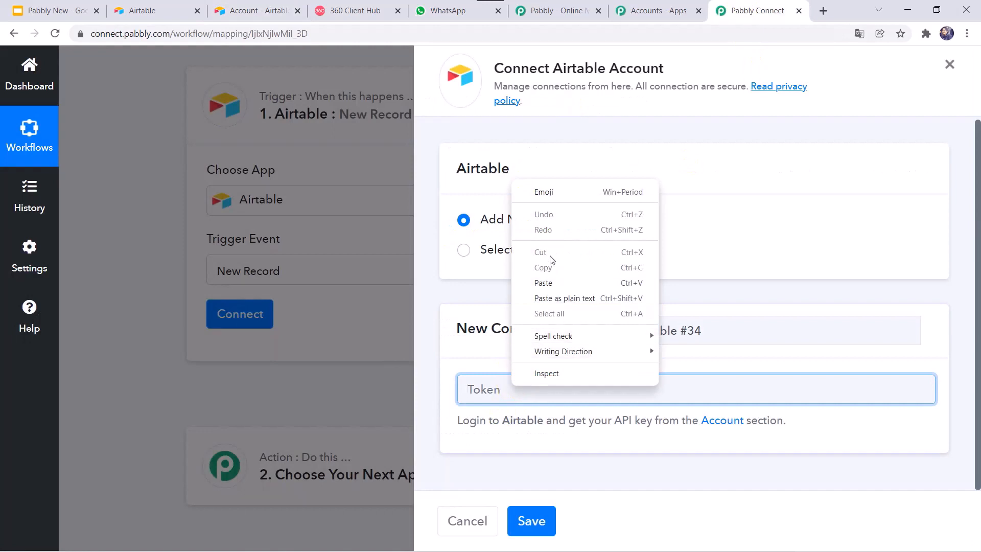
click(543, 282)
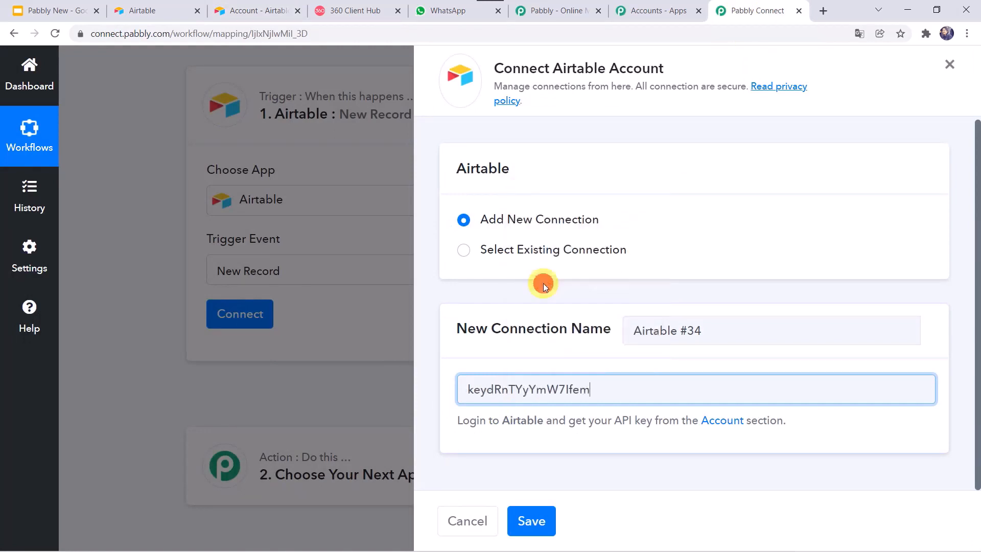
click(541, 522)
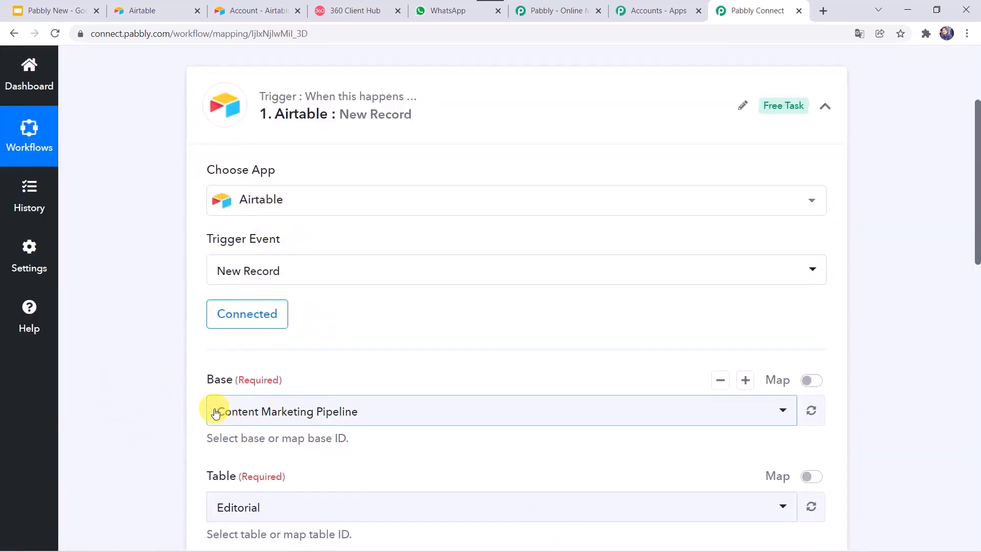
click(144, 10)
scroll(563, 207, up, 5)
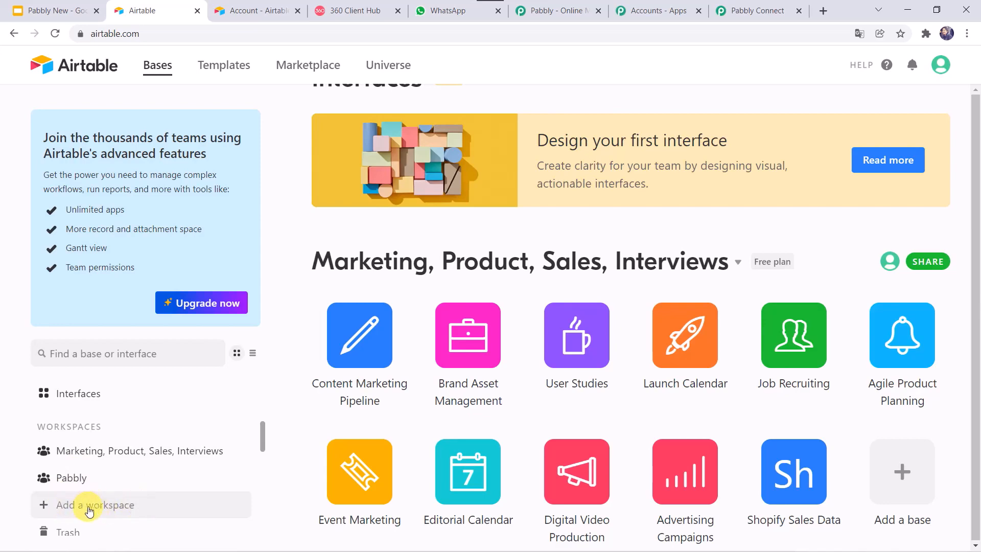
Open the Payment Details base in the Pabbly workspace, then go back to Pabbly Connect
click(82, 480)
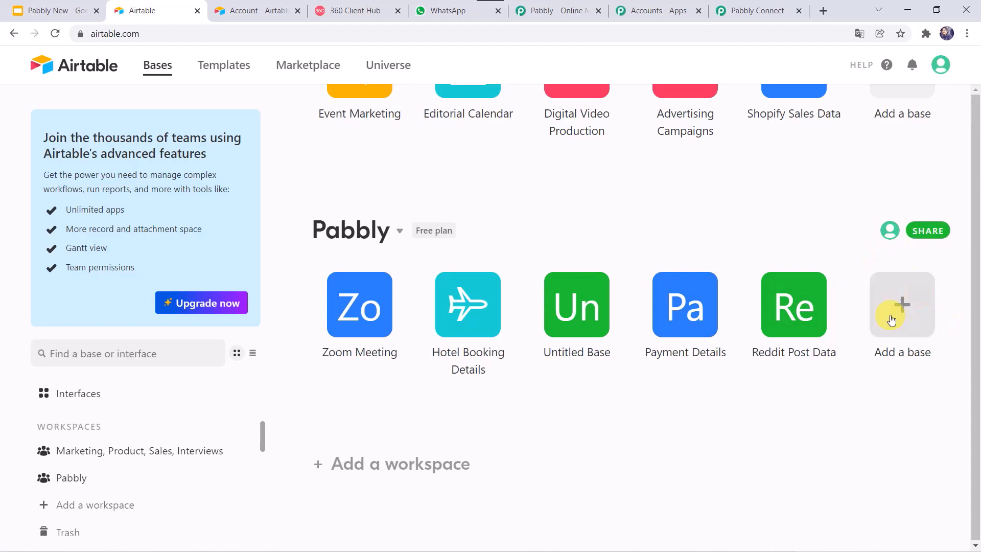
click(690, 323)
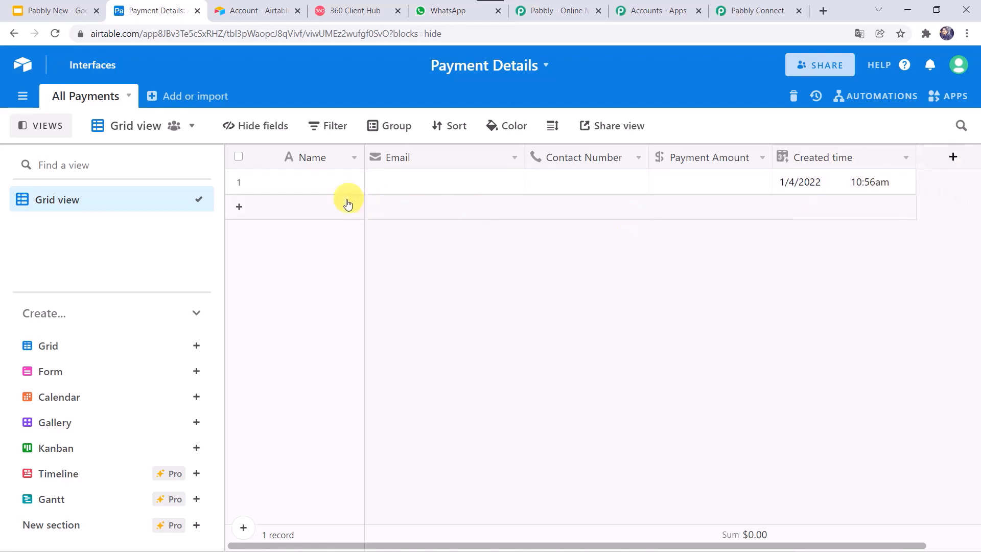
click(757, 10)
Select Payment Details as the trigger's Airtable base by searching 'pay'
scroll(141, 364, down, 3)
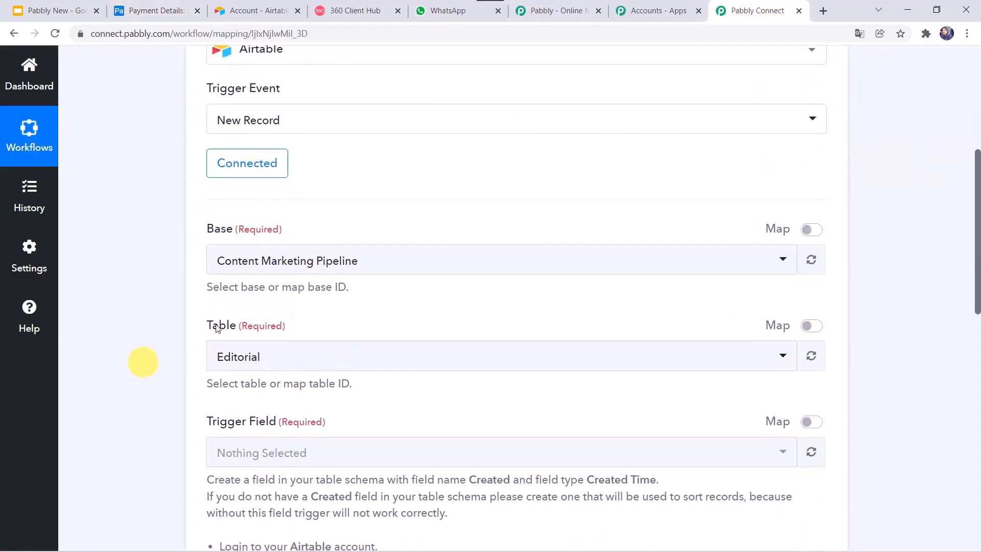
click(246, 270)
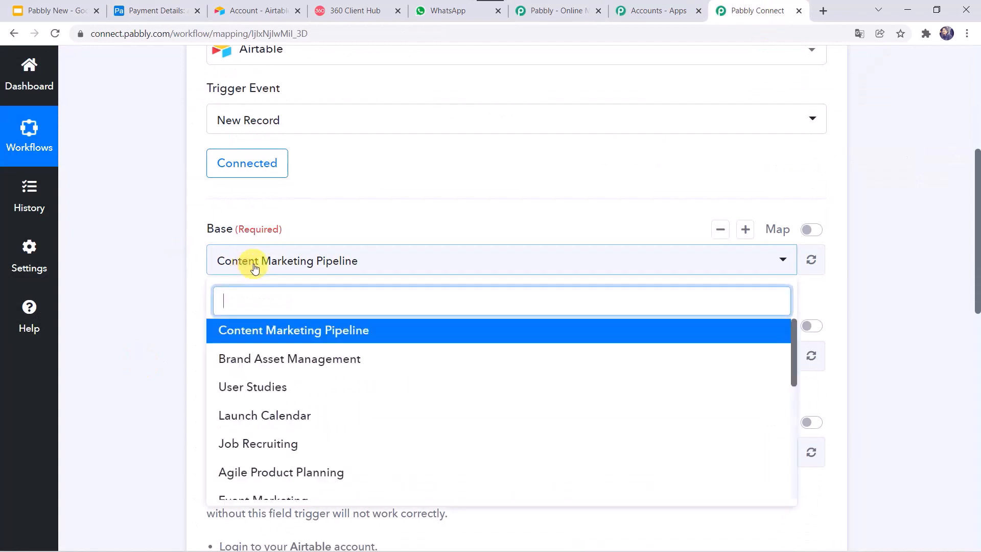
click(250, 267)
click(252, 266)
text(pay)
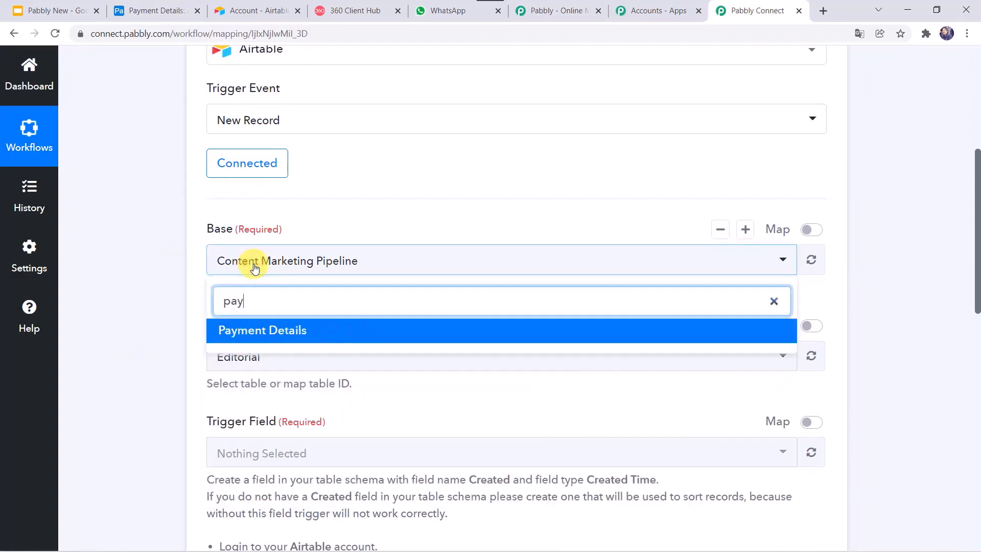
click(241, 329)
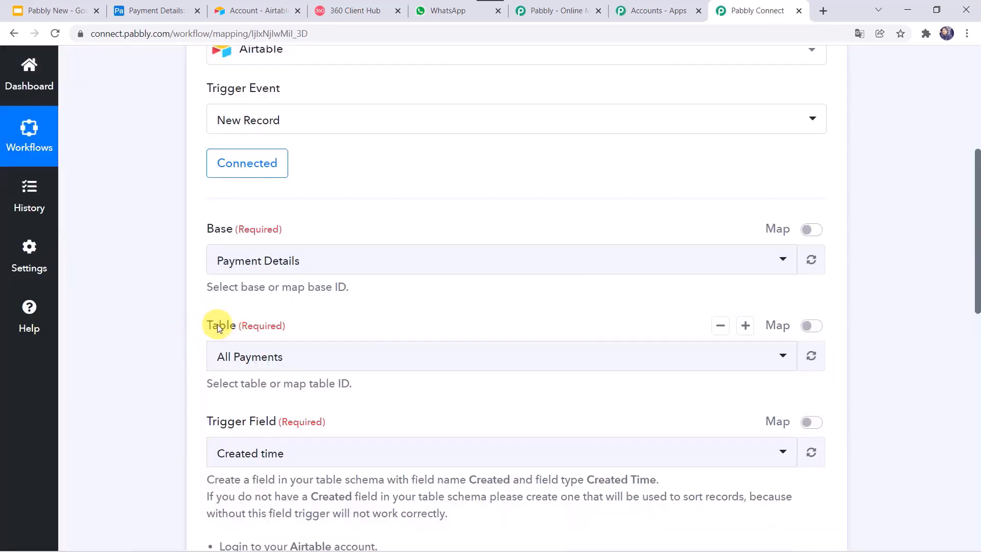
Confirm All Payments as the trigger table after checking the table name in Airtable
click(188, 6)
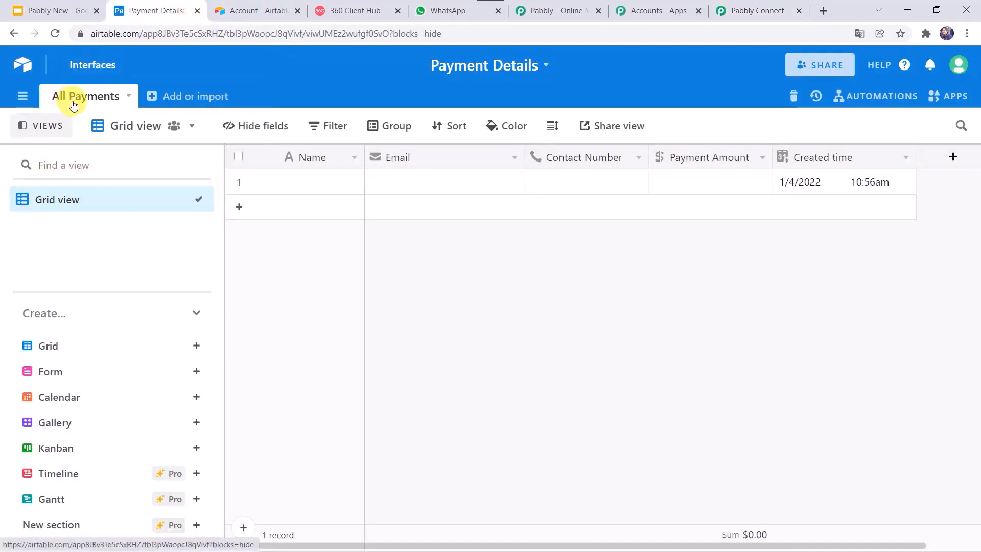
click(746, 10)
click(249, 355)
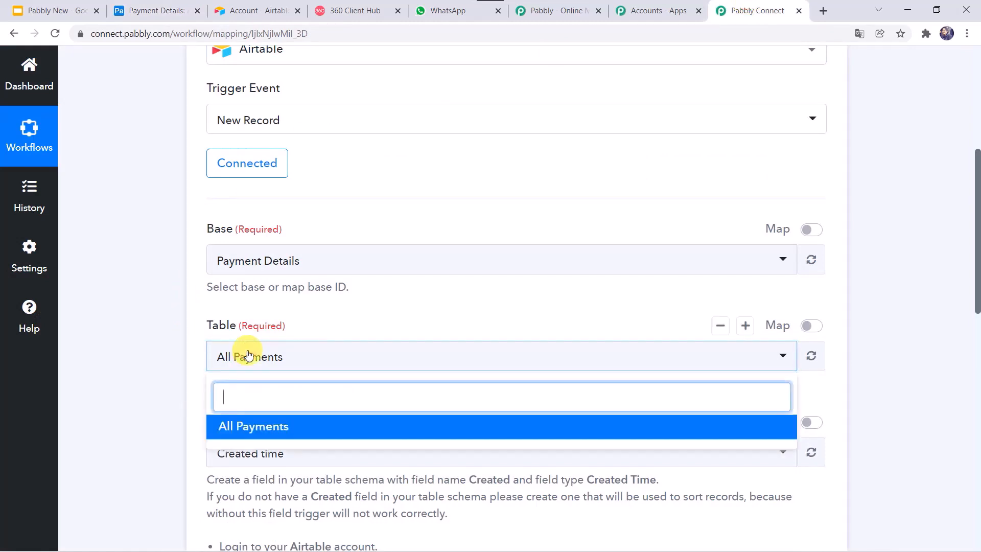
click(130, 365)
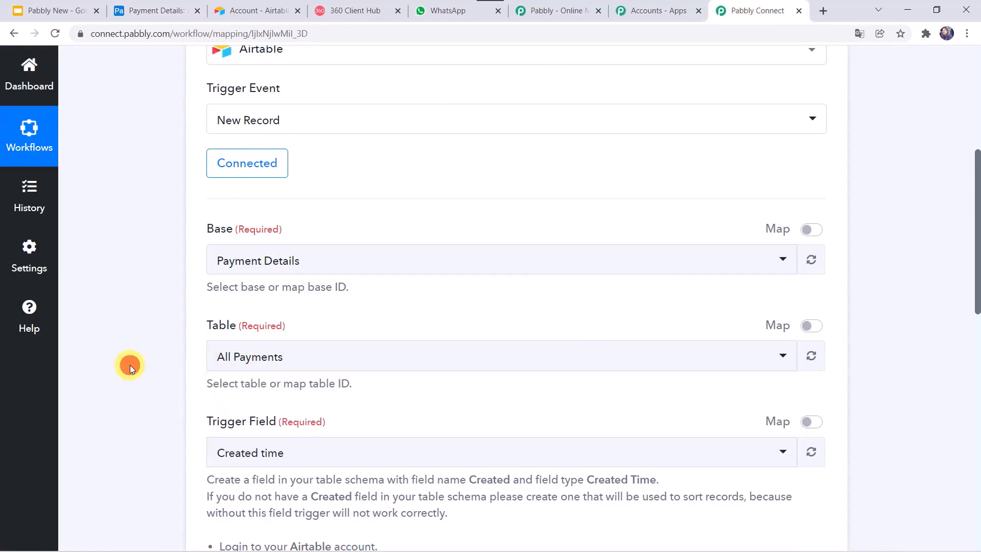
scroll(130, 365, down, 2)
scroll(129, 365, down, 1)
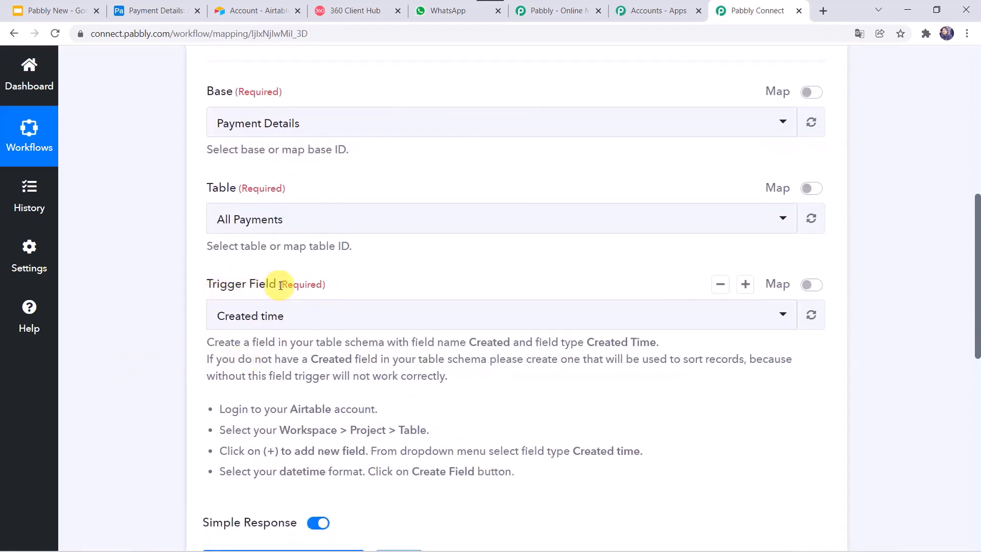
scroll(156, 301, down, 1)
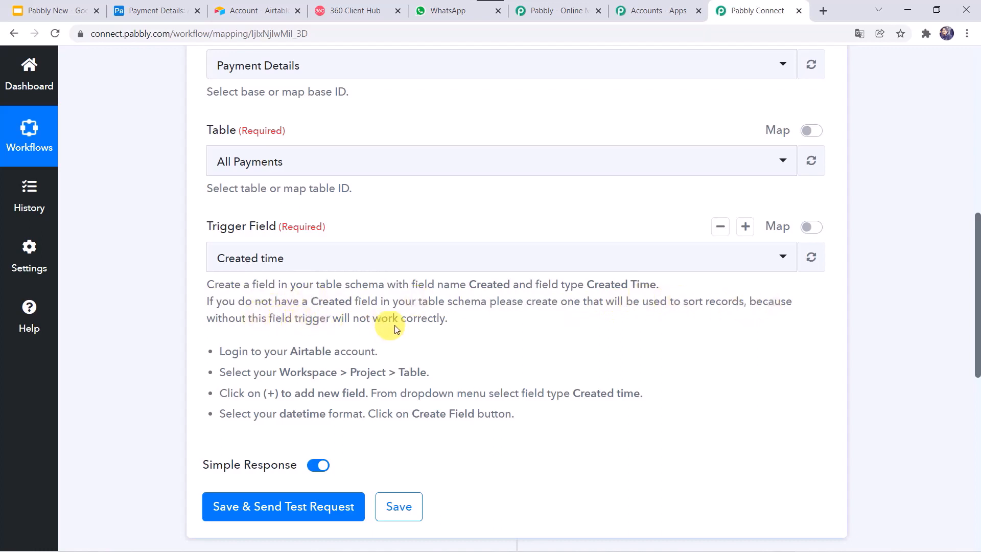
Set the trigger field to Created time, matching the Airtable column
click(142, 9)
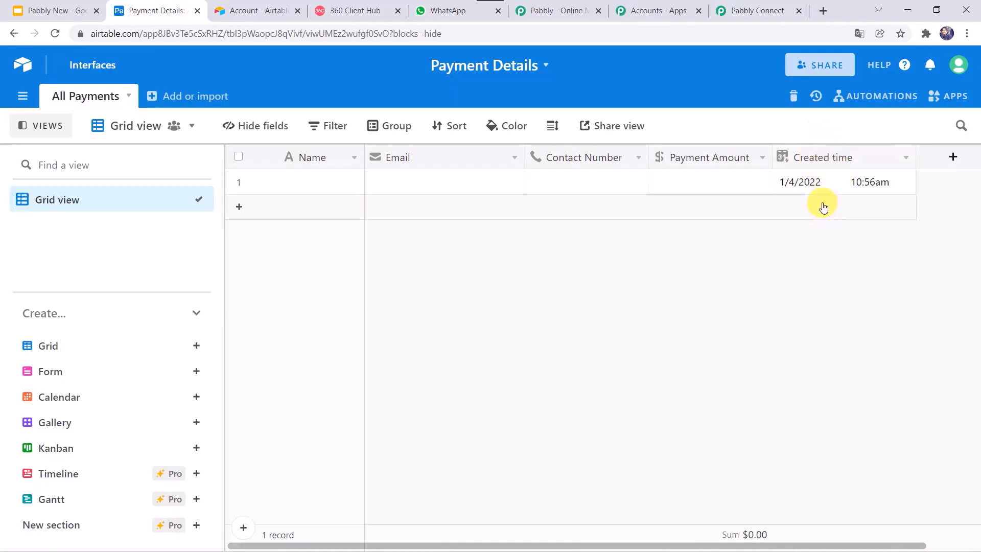
click(768, 7)
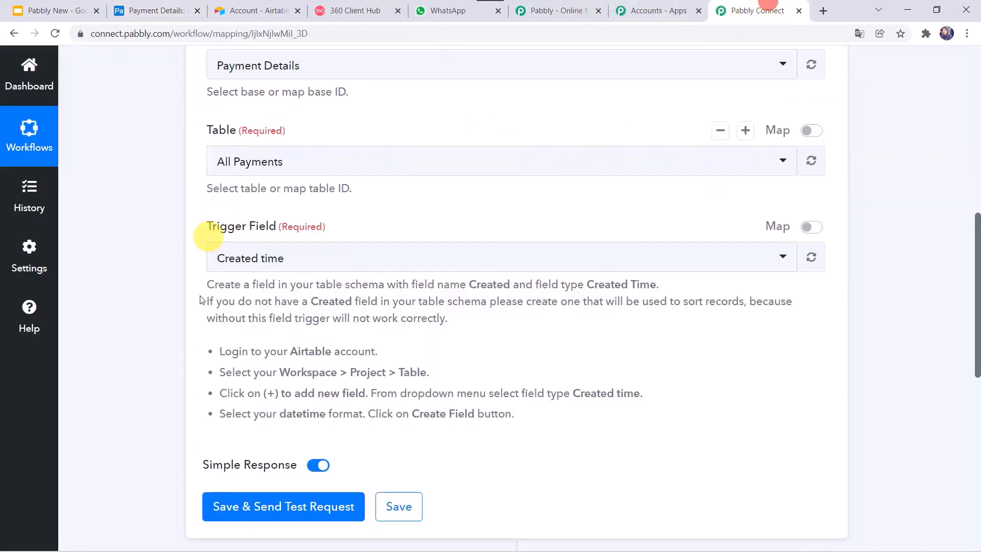
click(249, 258)
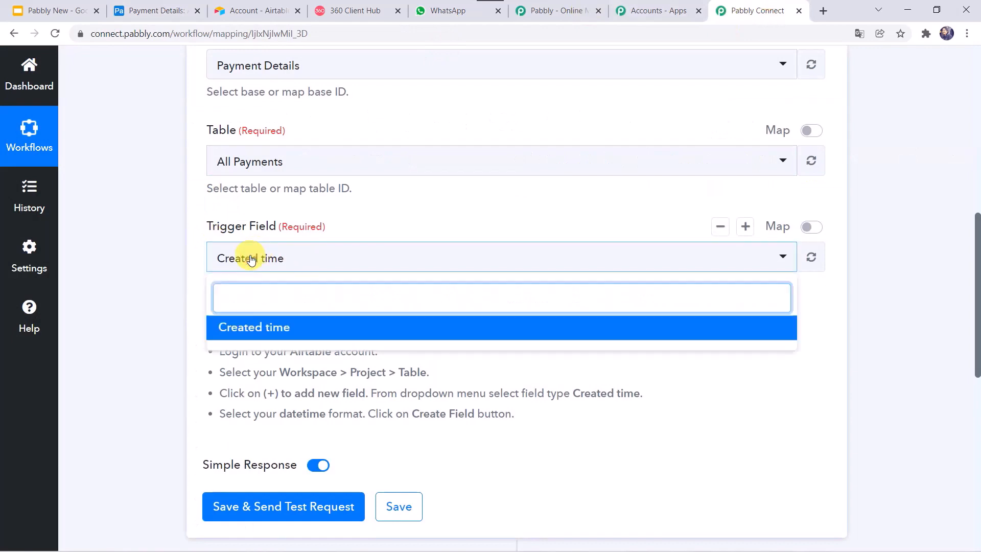
click(247, 326)
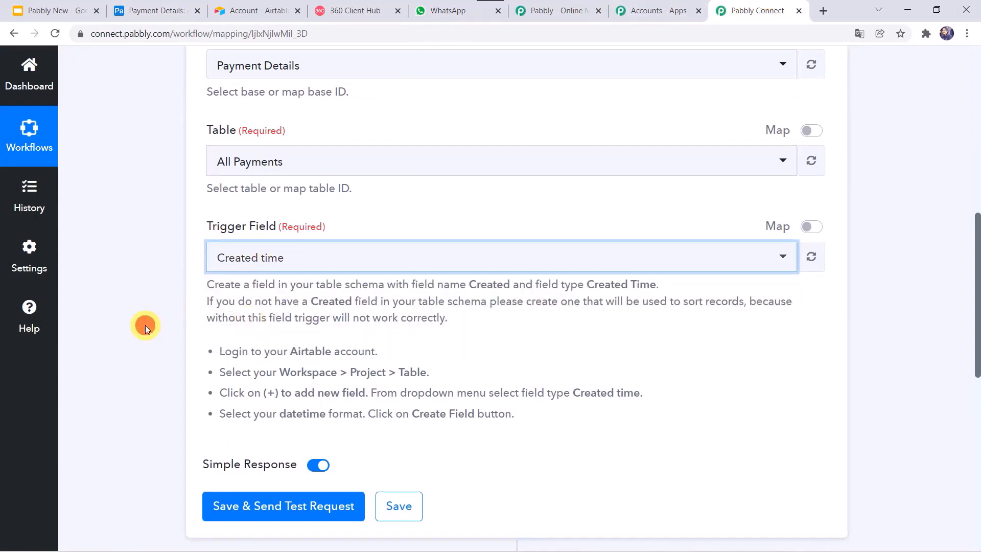
scroll(145, 325, down, 2)
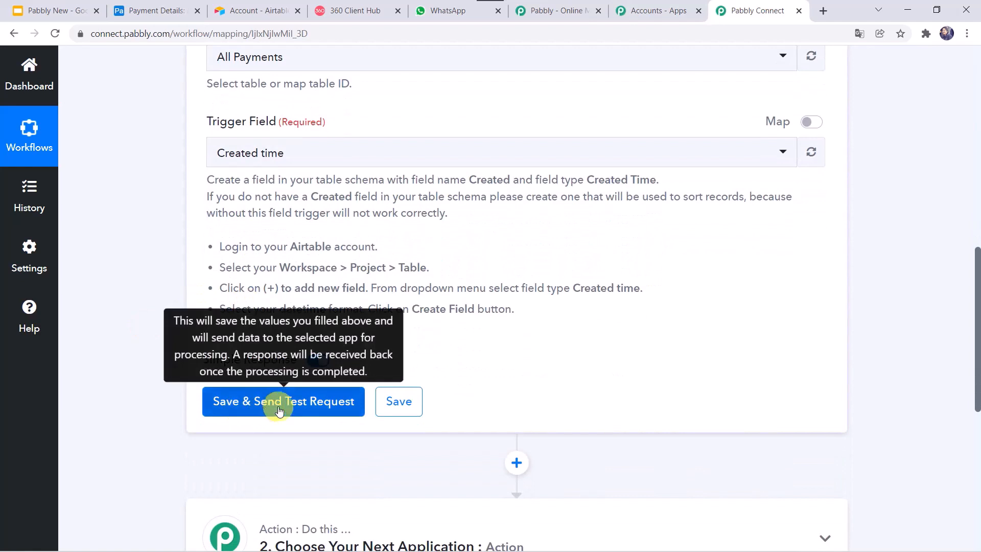
click(170, 4)
Enter the customer's name, e-mail and contact number in row 1, with Payment Amount 25
click(305, 187)
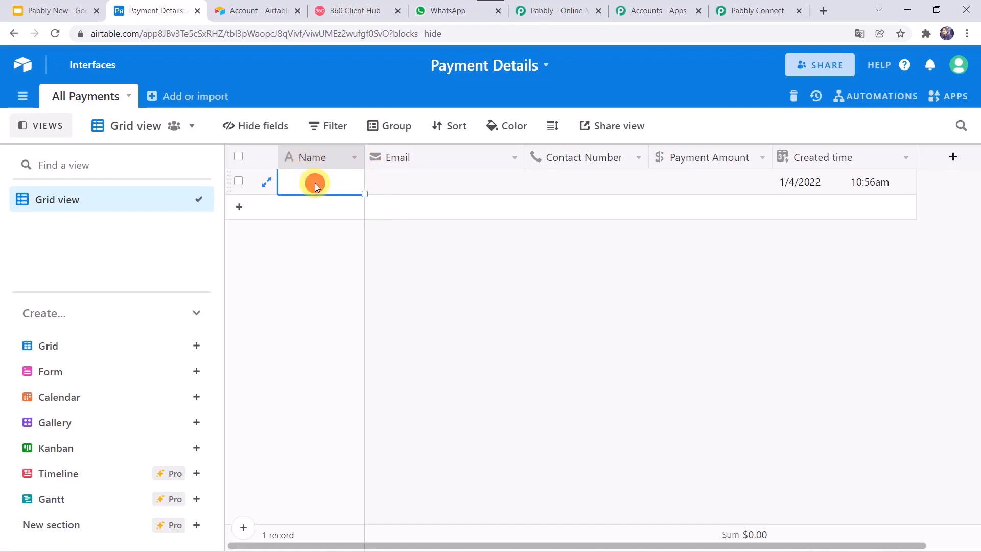
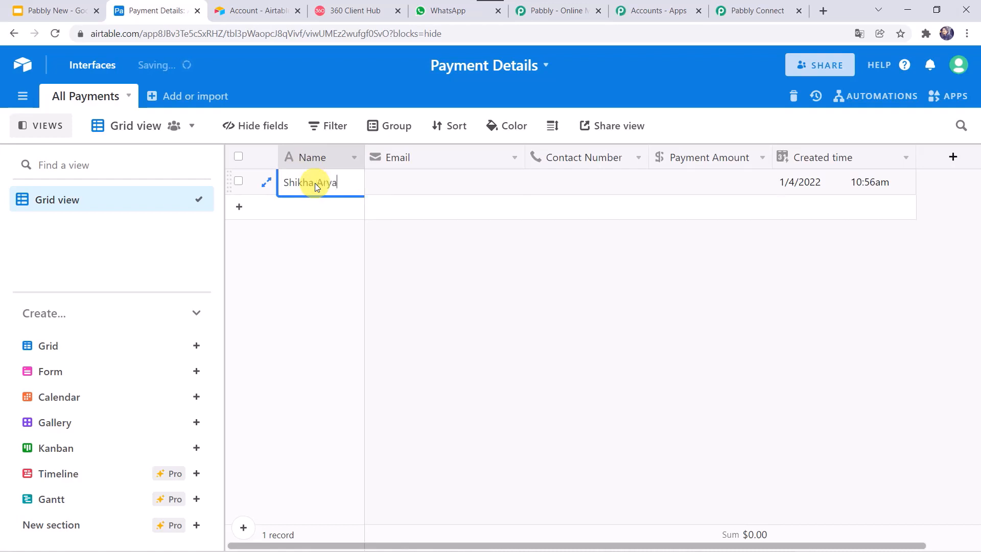
key(Tab)
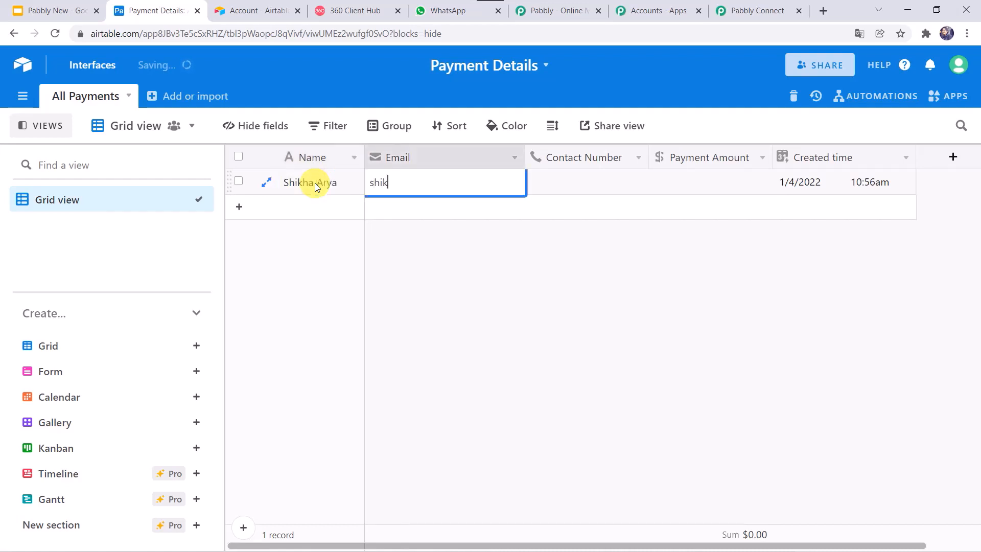
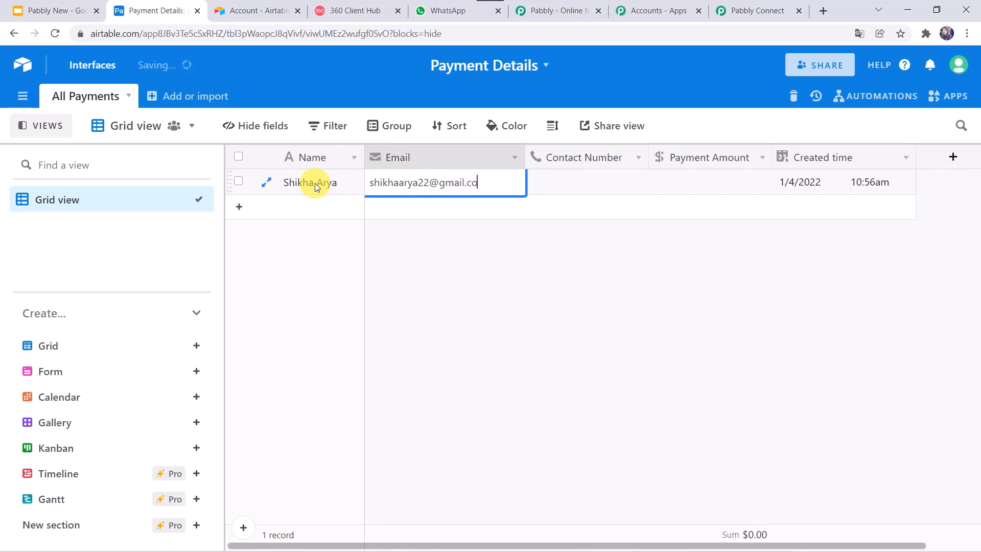
key(Tab)
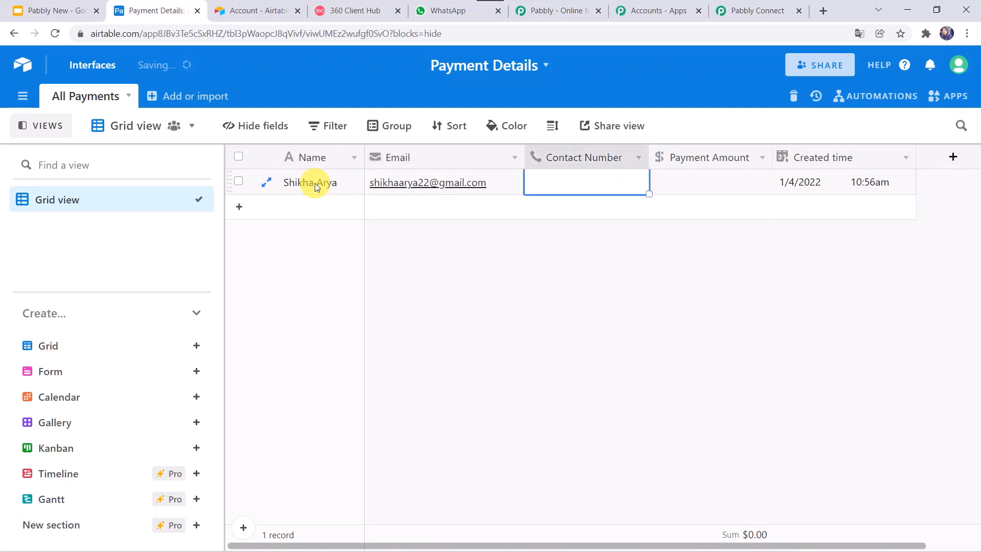
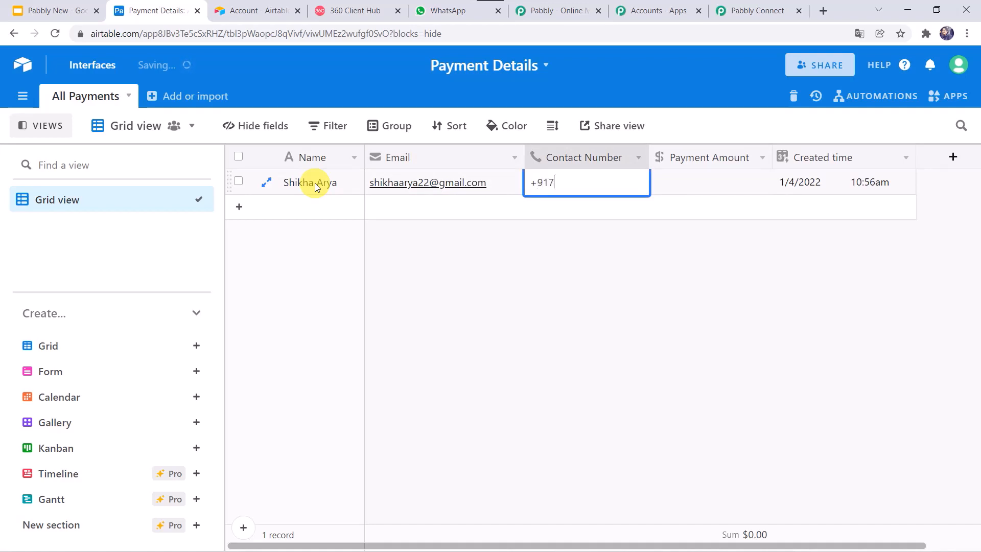
key(Tab)
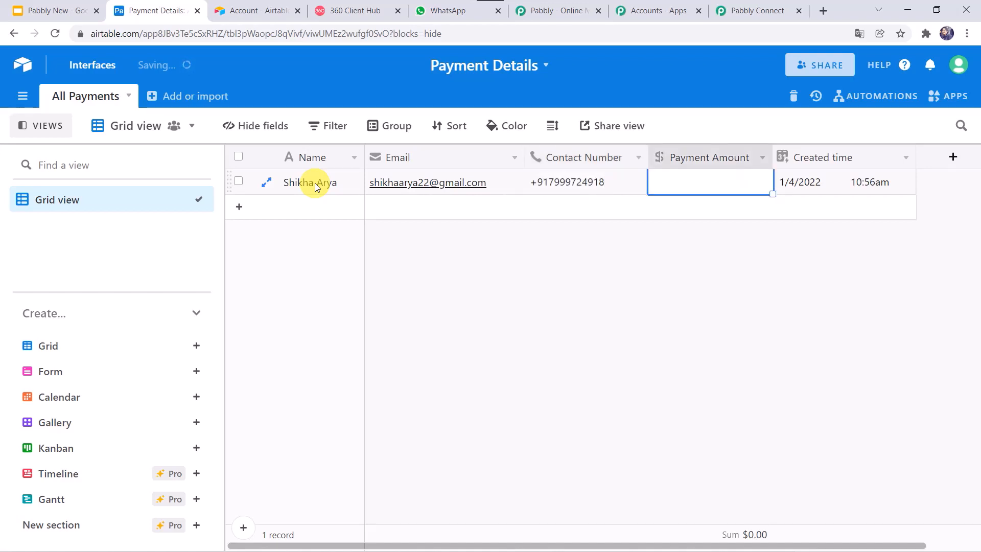
key(Return)
text(25)
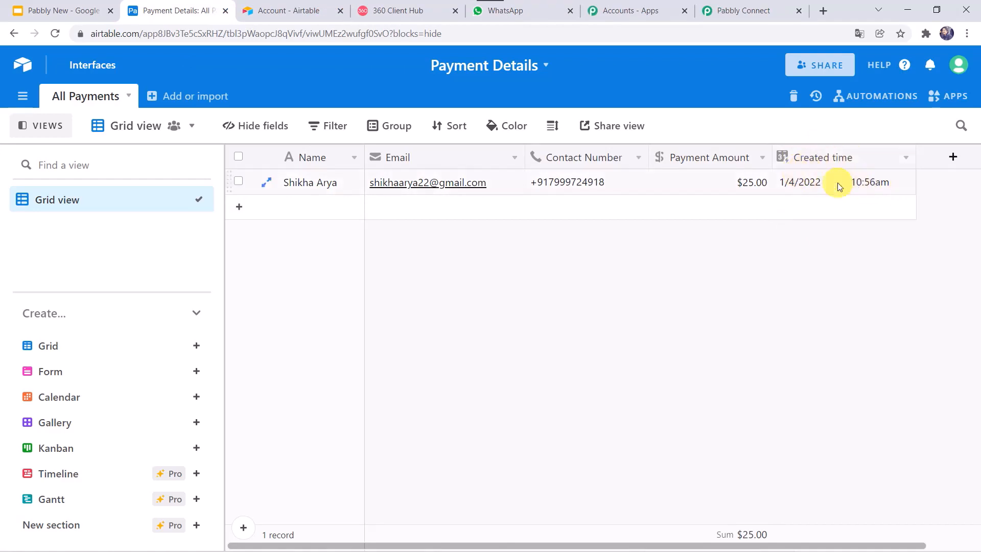
Save the Airtable trigger and send a test request, reviewing the received record with amount 25
click(751, 10)
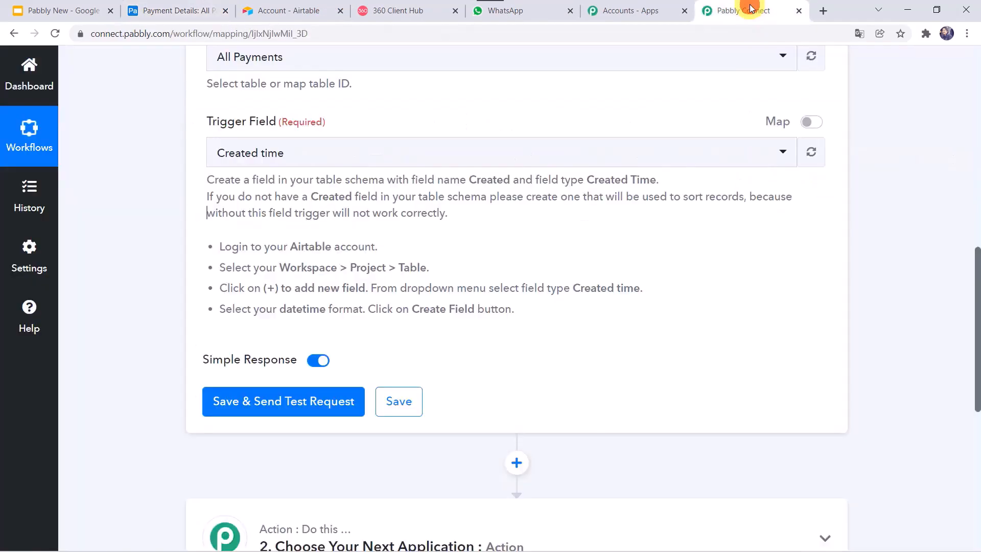
click(276, 408)
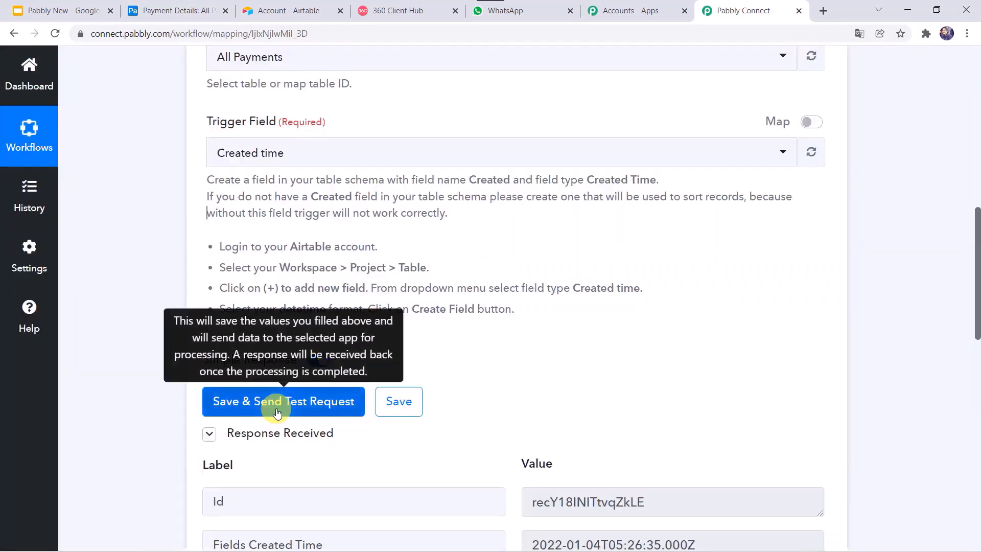
scroll(456, 403, down, 7)
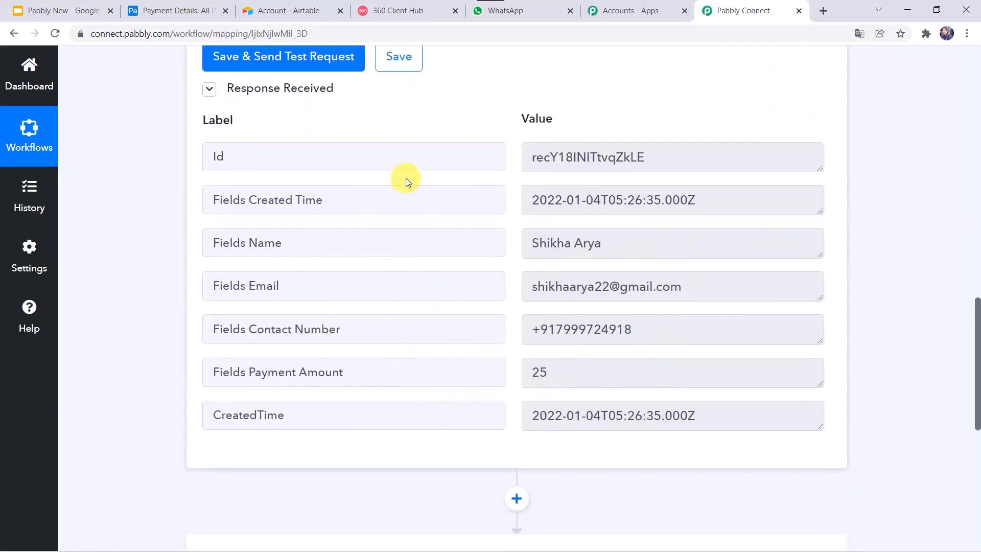
scroll(408, 182, up, 1)
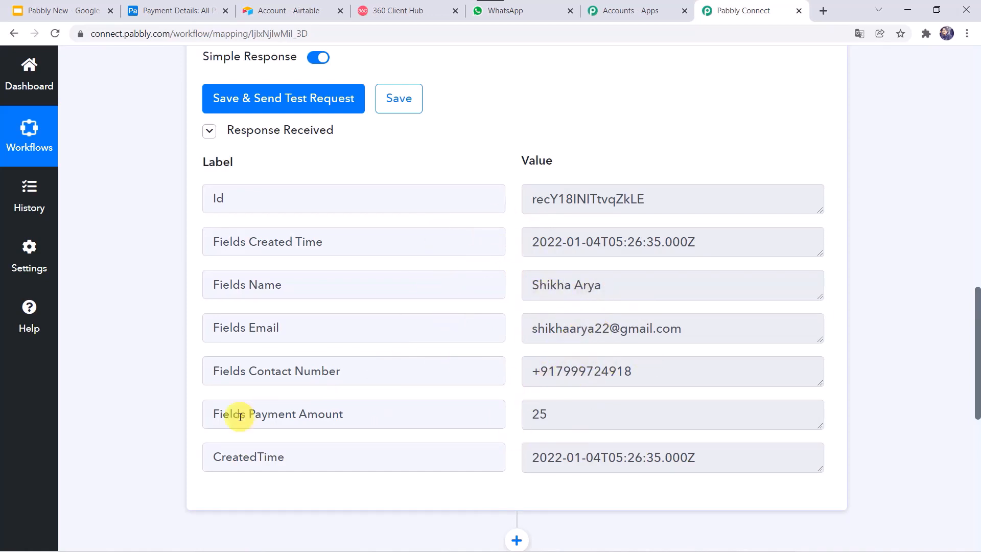
scroll(236, 413, down, 6)
Search '360' and choose WhatsApp by 360Dialog as the action app
click(468, 218)
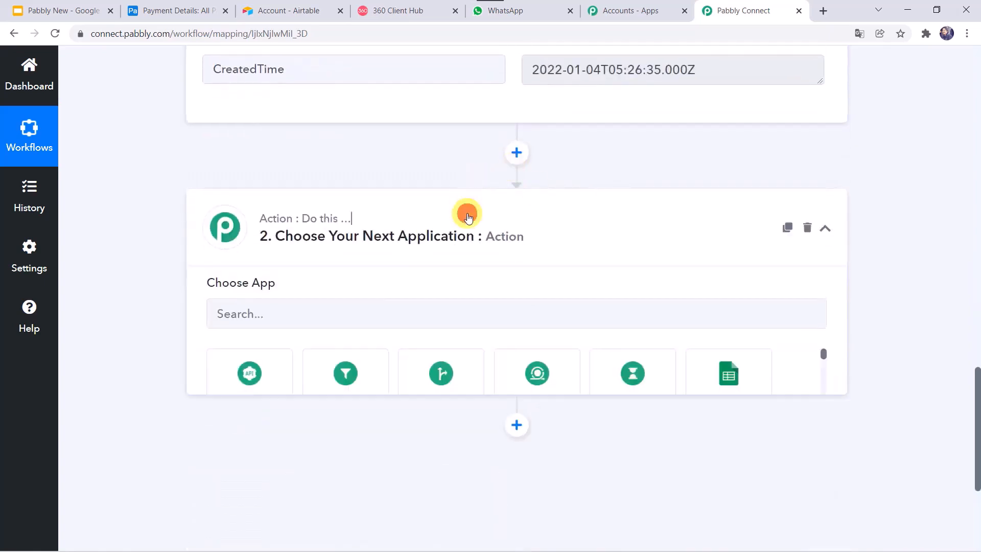
scroll(466, 212, down, 4)
scroll(373, 109, up, 2)
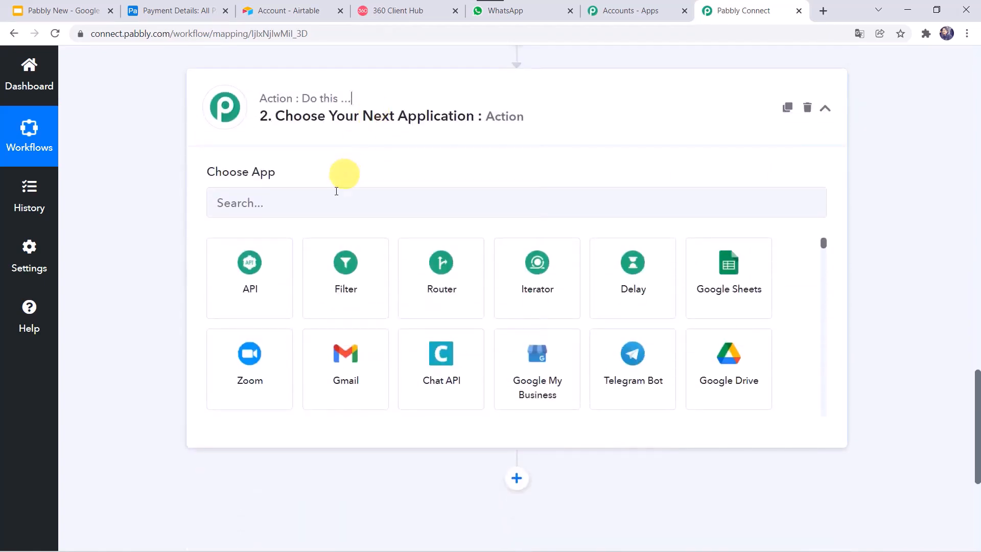
click(331, 202)
text(360)
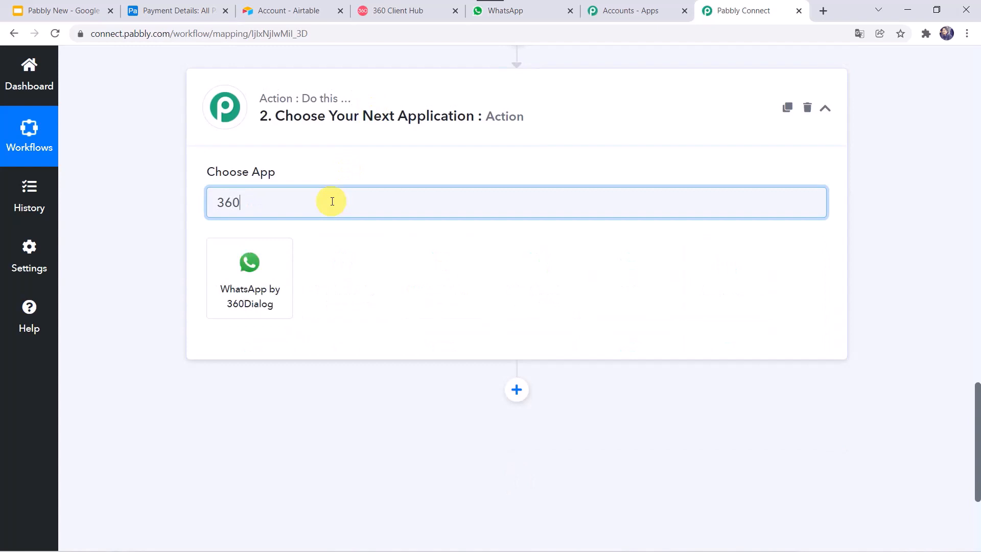
click(239, 306)
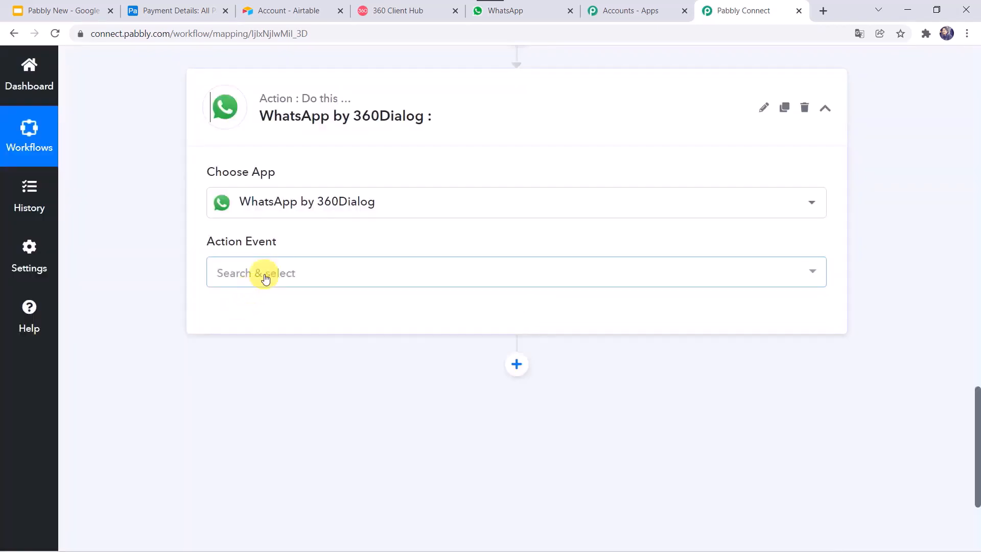
Set the action event to Send Template Message and start connecting the account
click(264, 278)
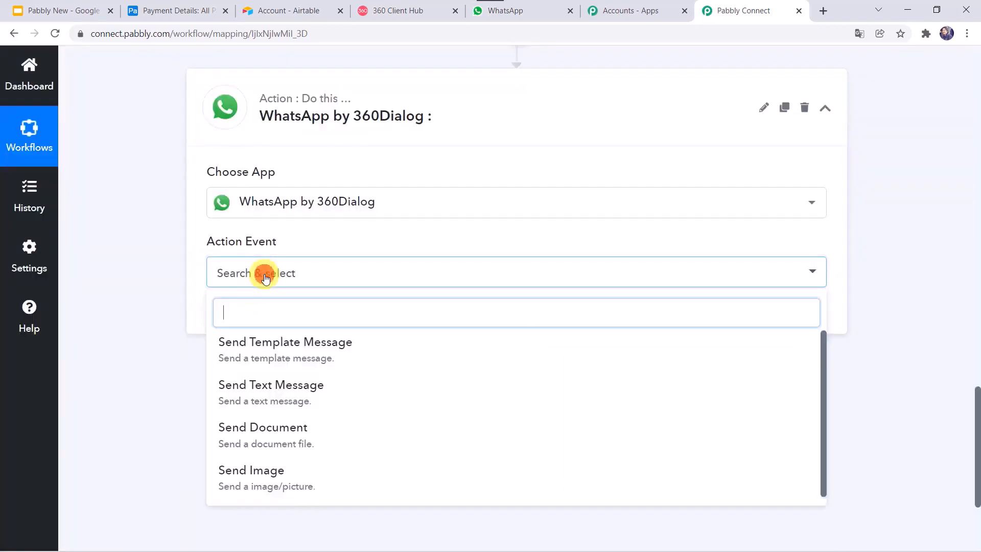
click(327, 354)
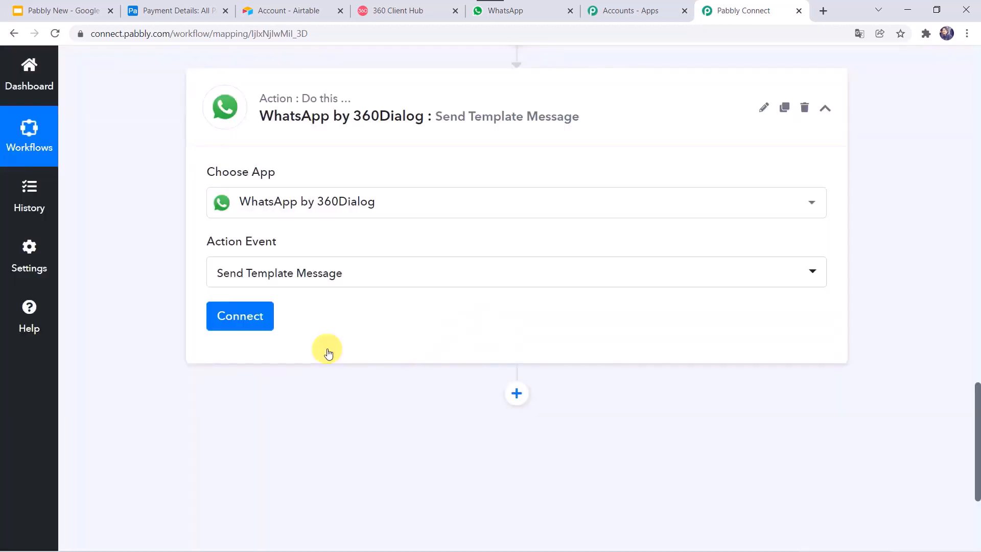
click(239, 321)
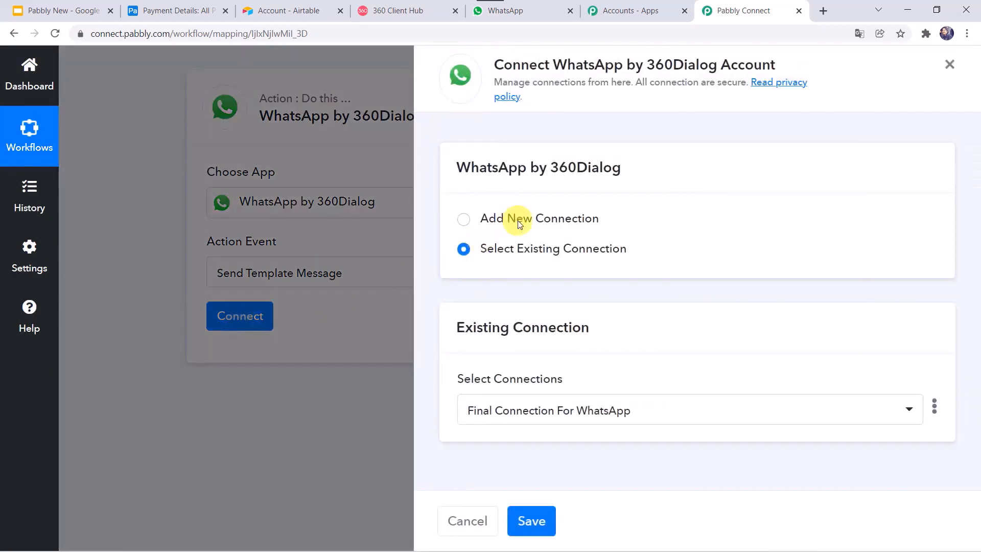
Start a new 360Dialog connection, then switch to the 360 Client Hub dashboard
click(519, 223)
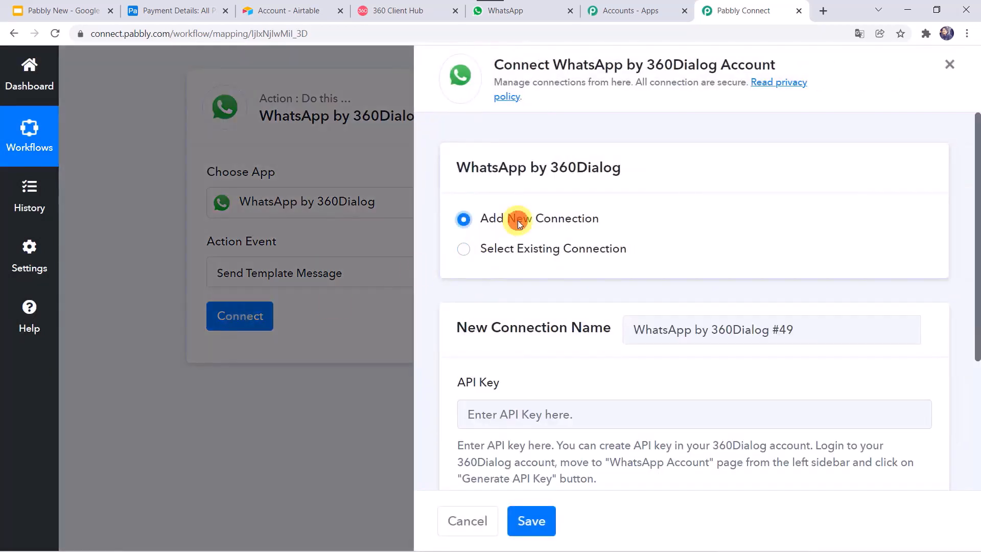
scroll(611, 292, down, 3)
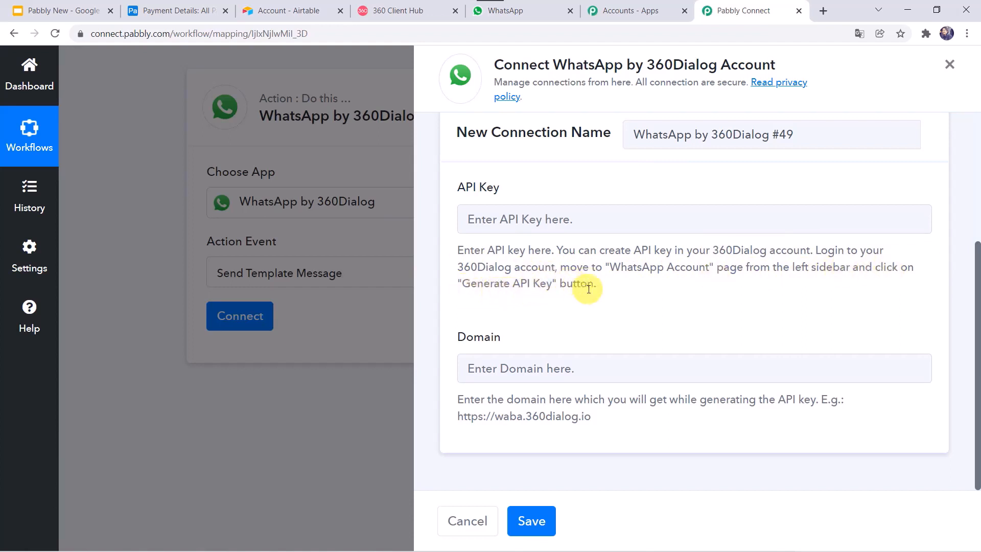
click(402, 9)
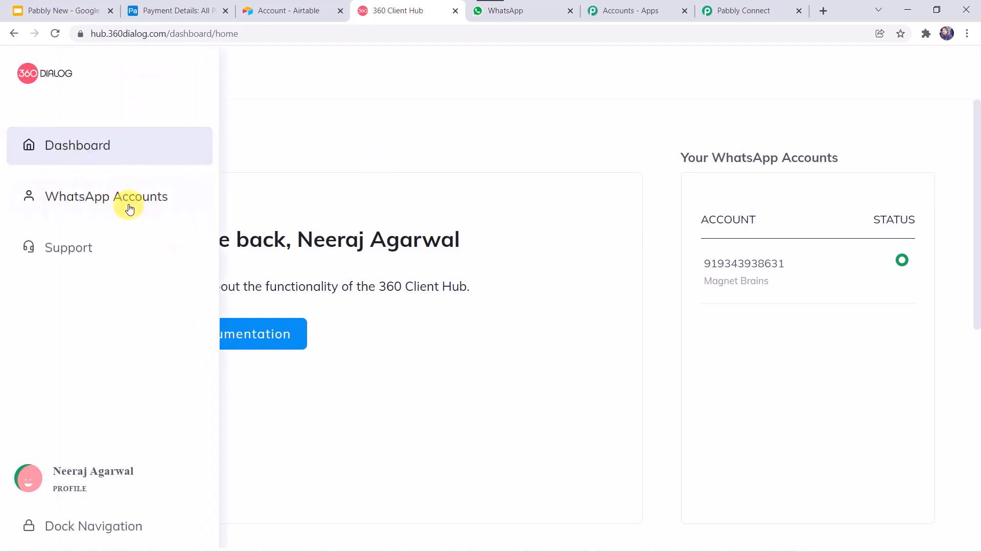
View the WhatsApp Accounts list in 360 Client Hub, then go back to Pabbly Connect
click(130, 206)
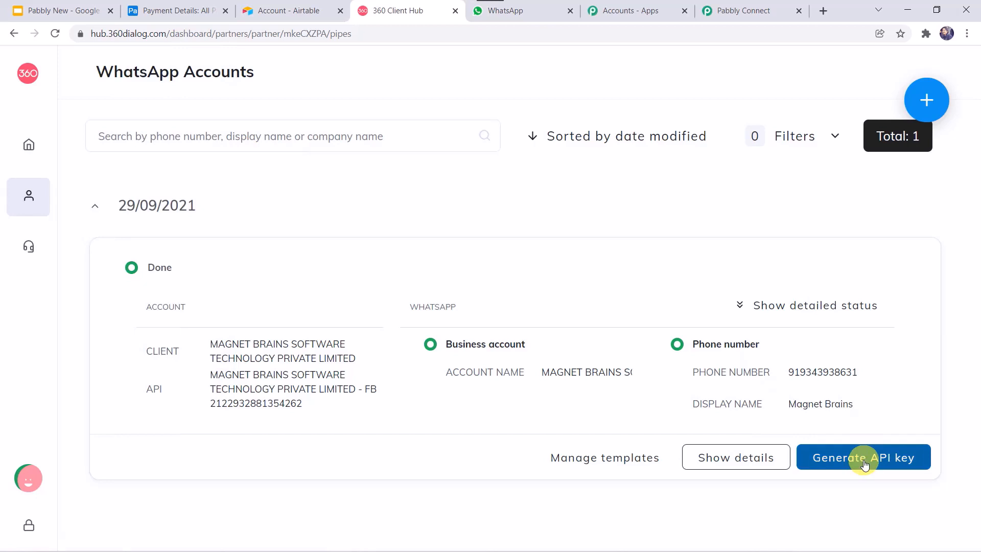
click(741, 9)
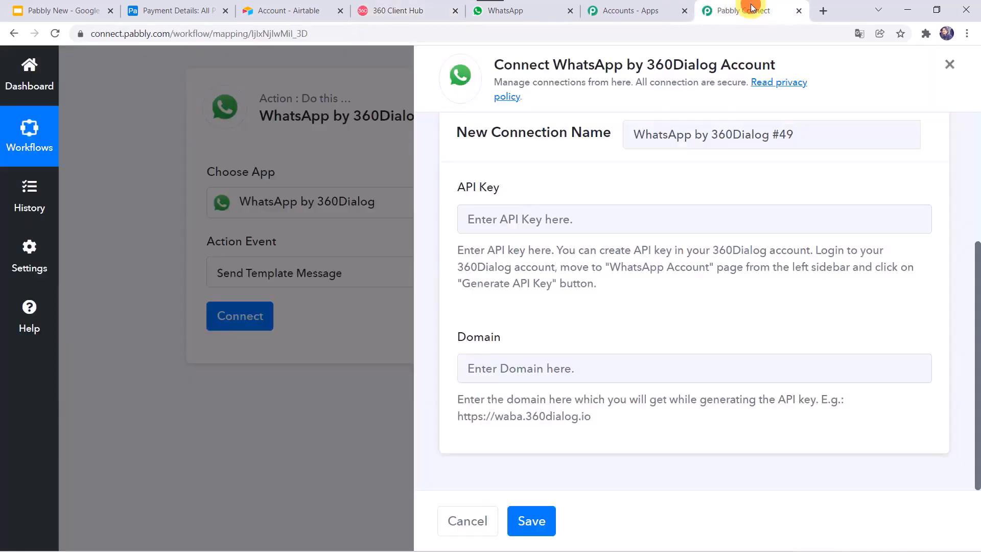
click(501, 218)
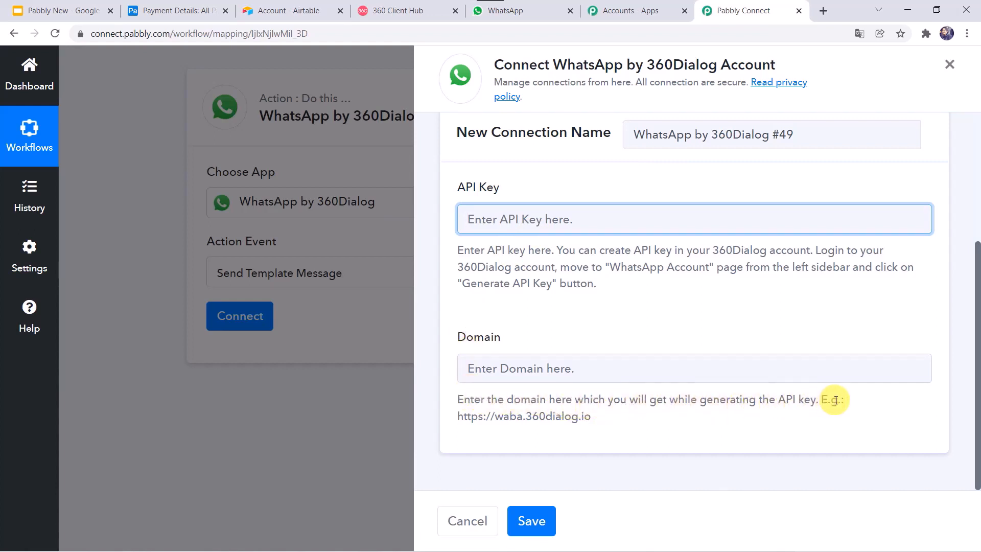
drag(458, 417, 585, 416)
right_click(584, 417)
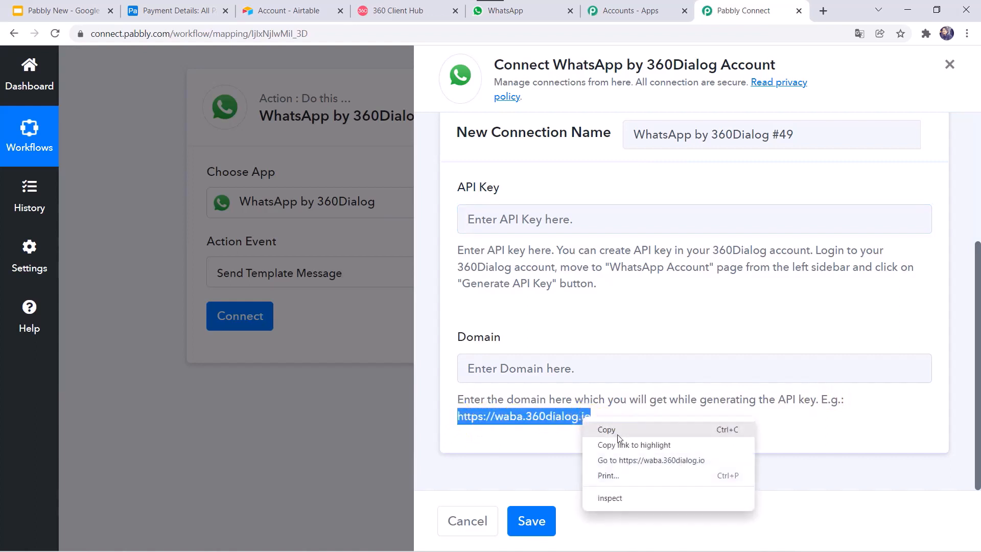
click(603, 428)
click(560, 369)
right_click(559, 367)
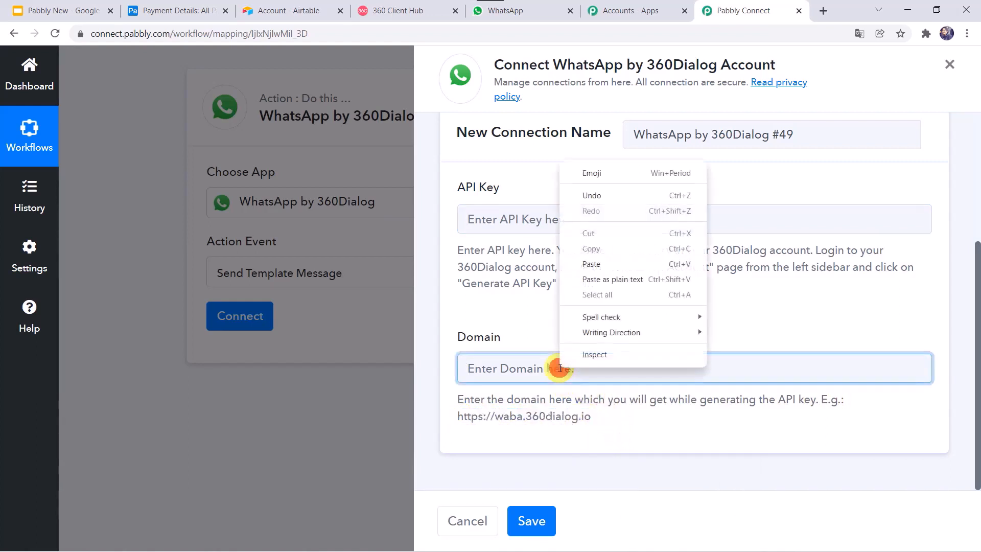
click(592, 263)
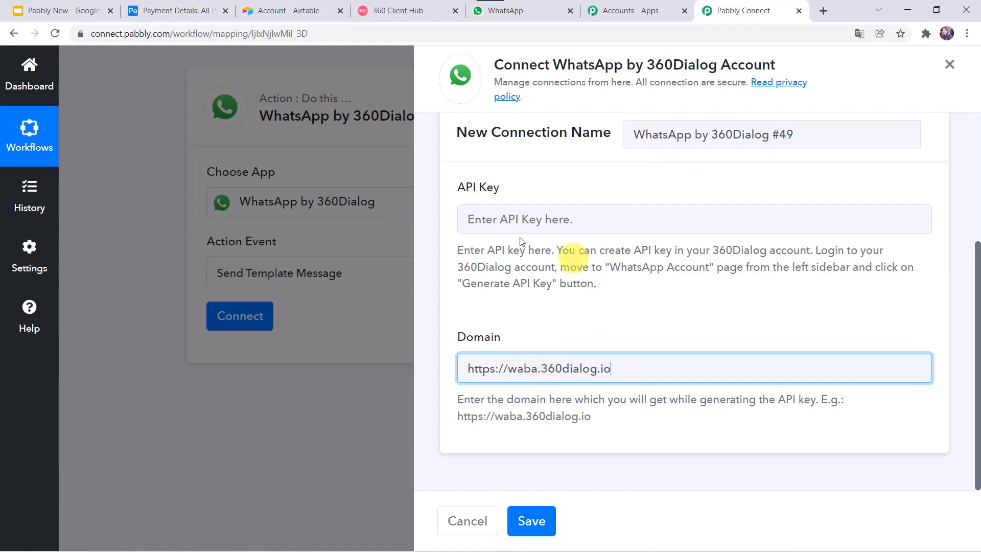
click(489, 220)
click(504, 372)
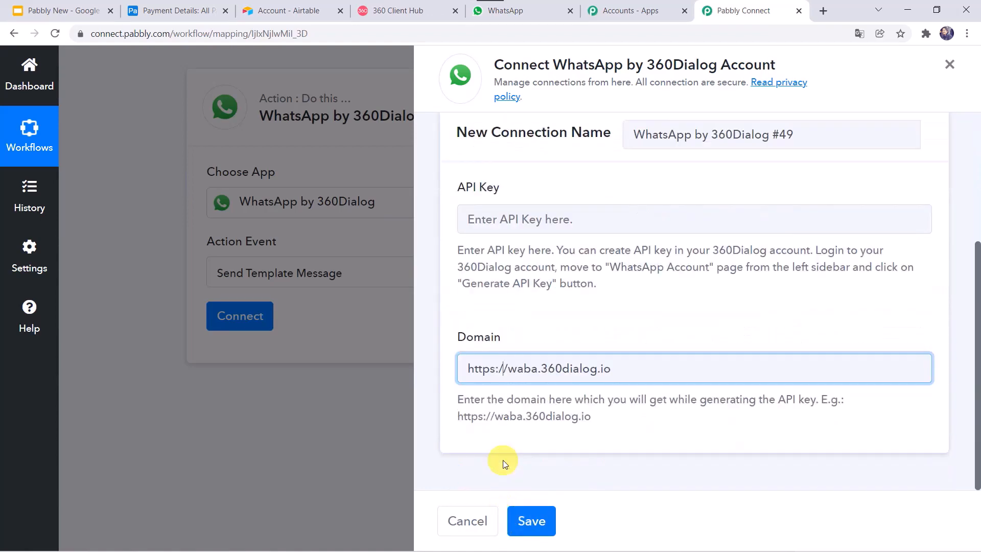
scroll(509, 285, up, 1)
scroll(509, 286, up, 4)
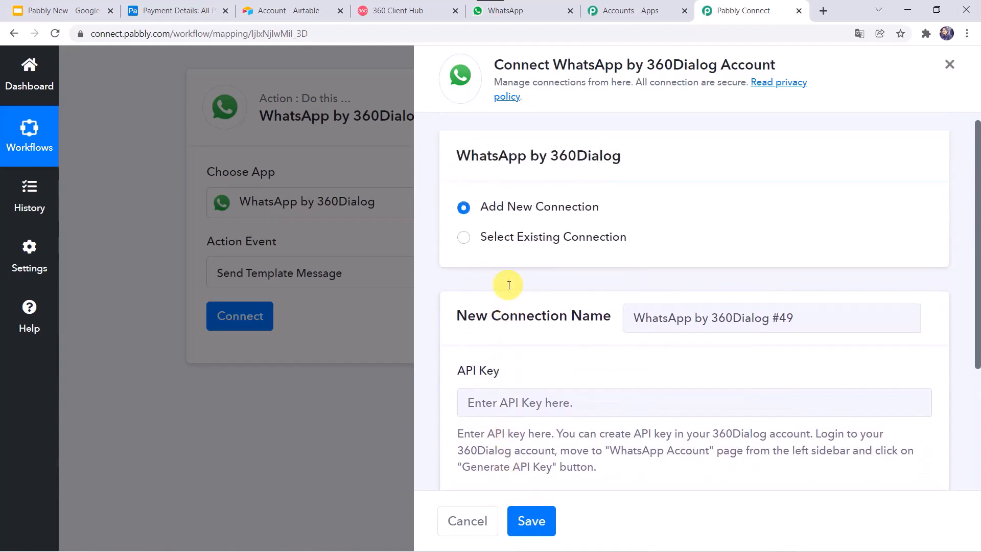
Use the existing 'Final Connection For WhatsApp' connection and save it
click(522, 250)
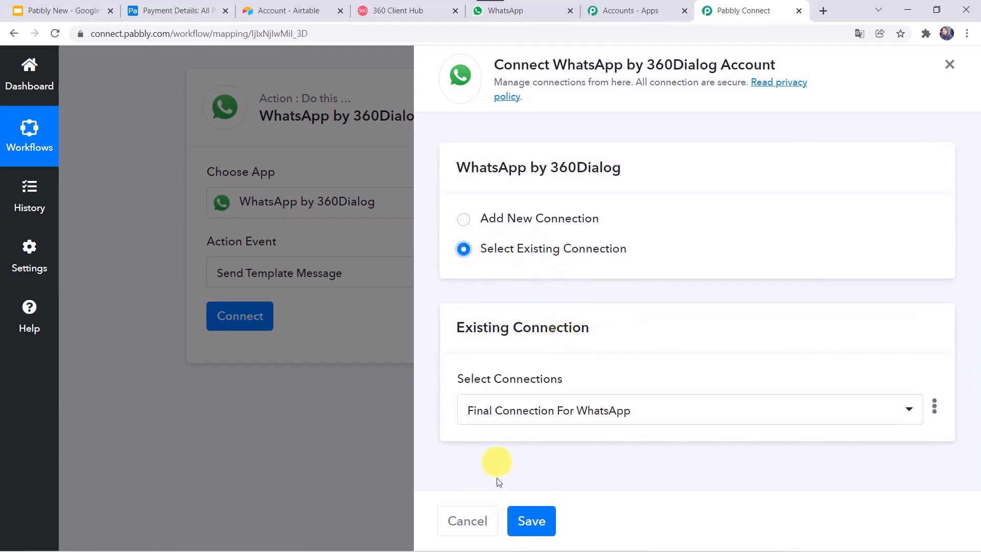
click(532, 521)
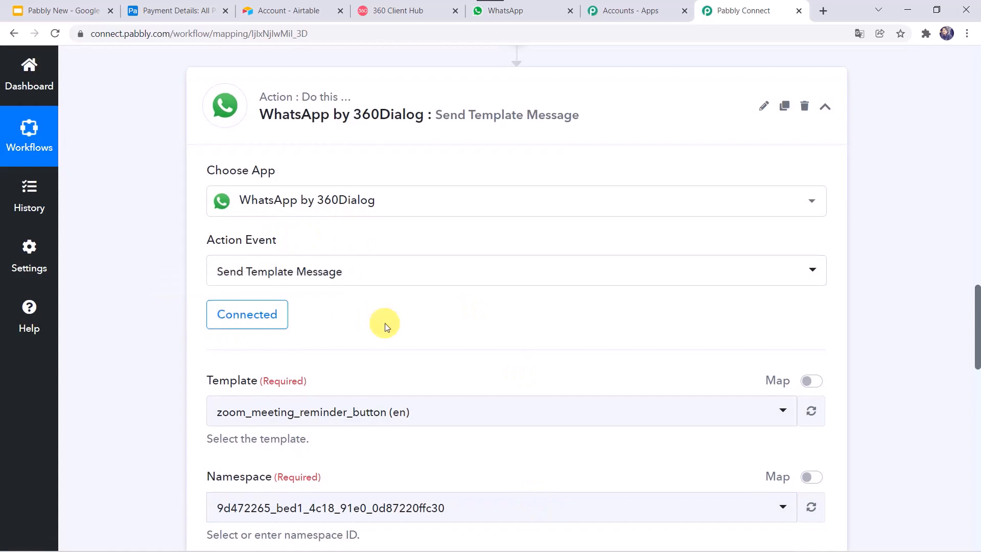
scroll(378, 307, down, 3)
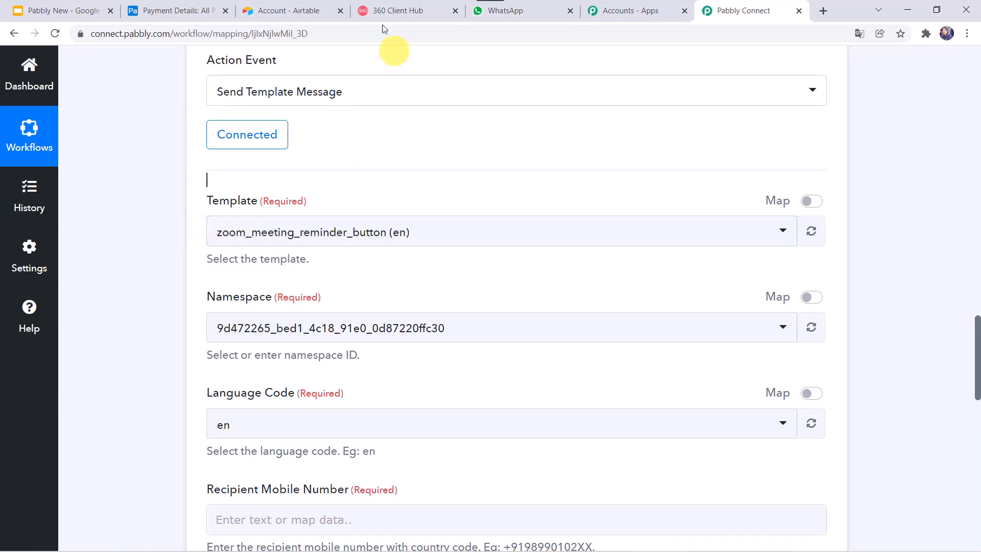
In 360 Client Hub, open the WhatsApp account's message templates list
click(399, 9)
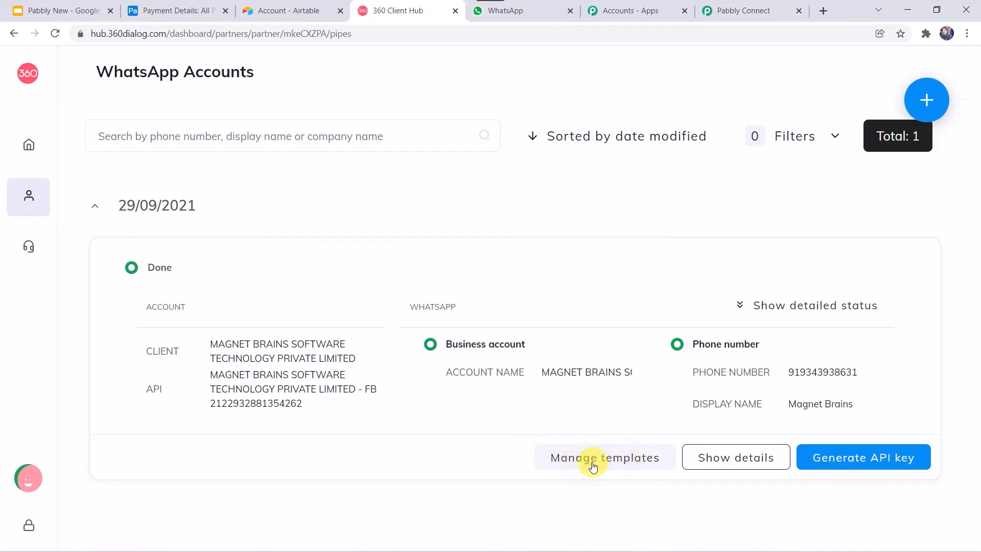
click(613, 458)
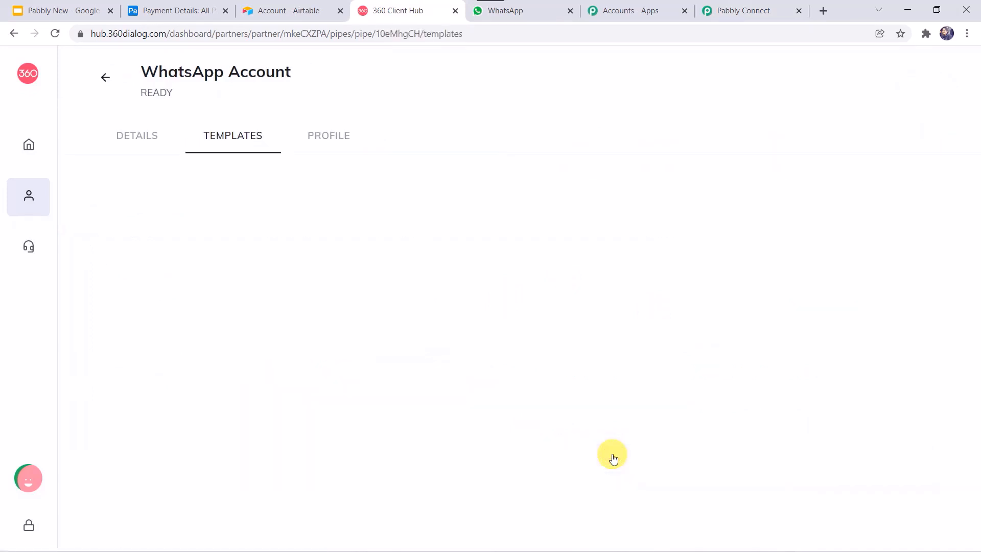
scroll(433, 430, down, 6)
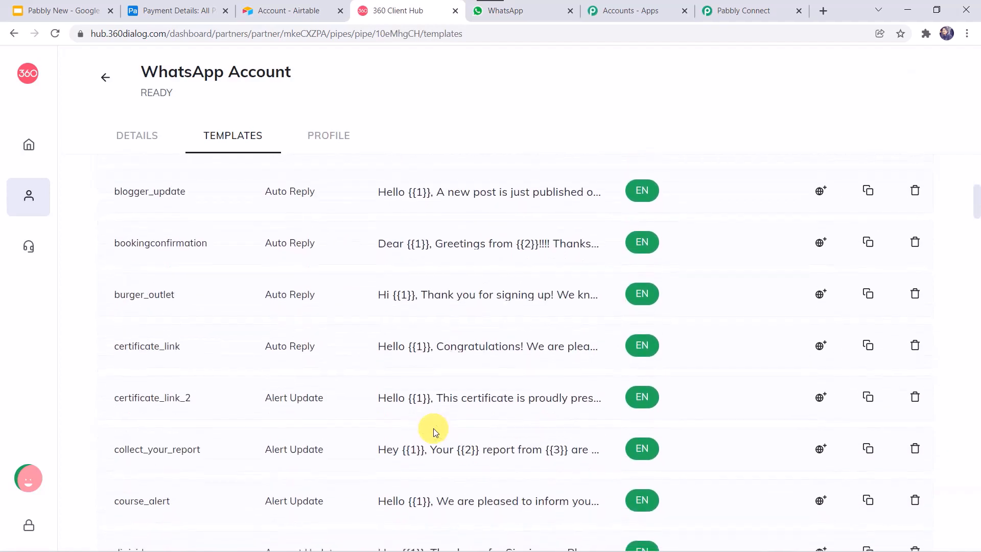
scroll(433, 428, down, 7)
scroll(434, 429, up, 1)
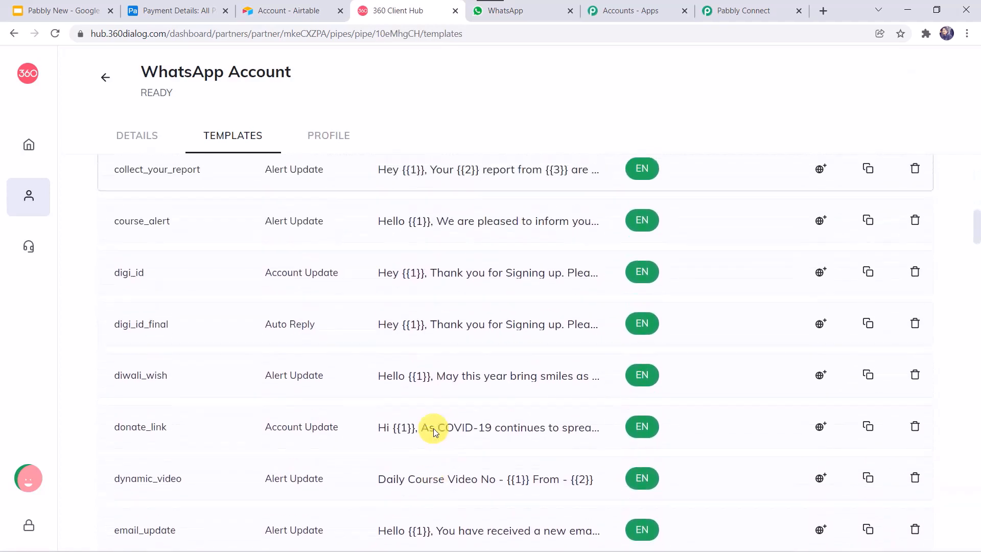
scroll(433, 428, up, 12)
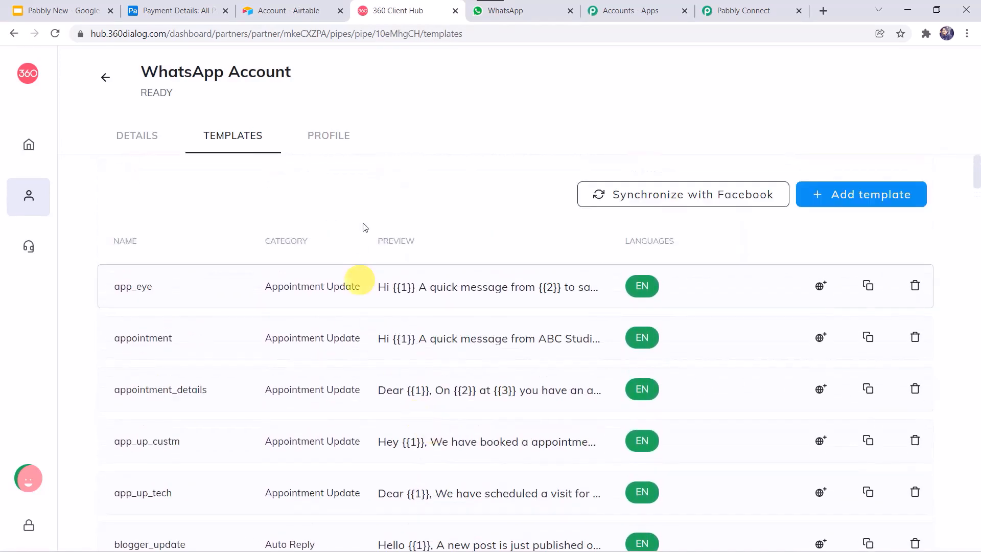
Start a new template and review its category, language and template type options
click(844, 198)
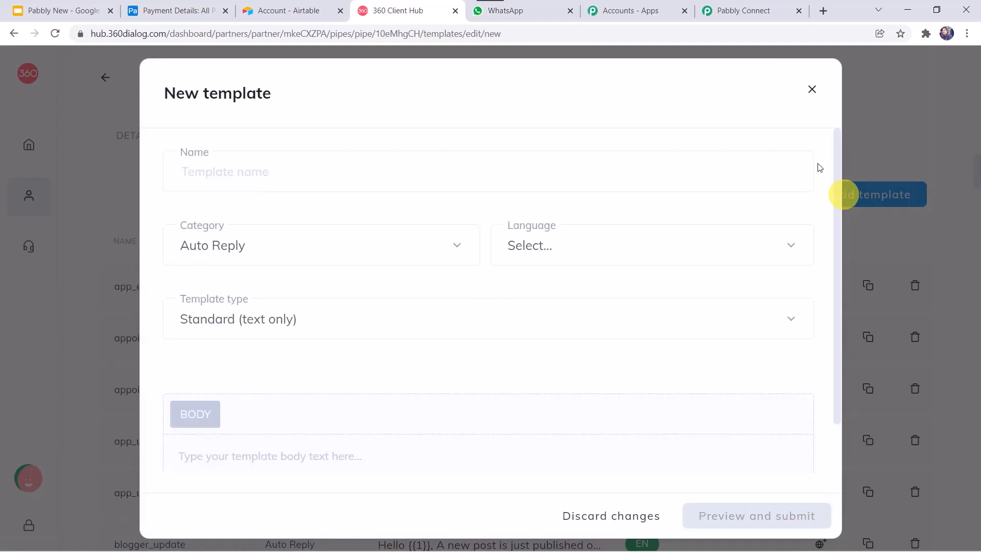
click(237, 167)
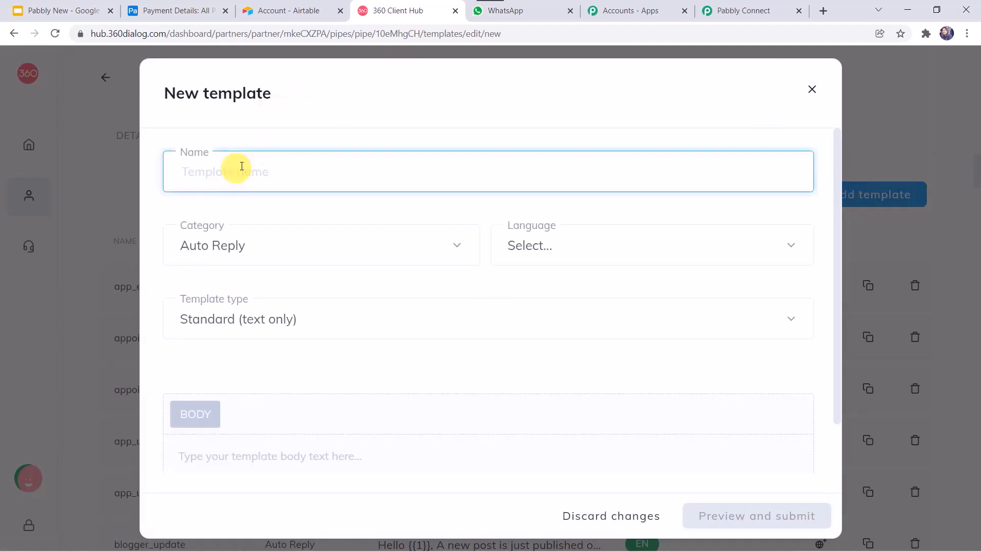
click(218, 246)
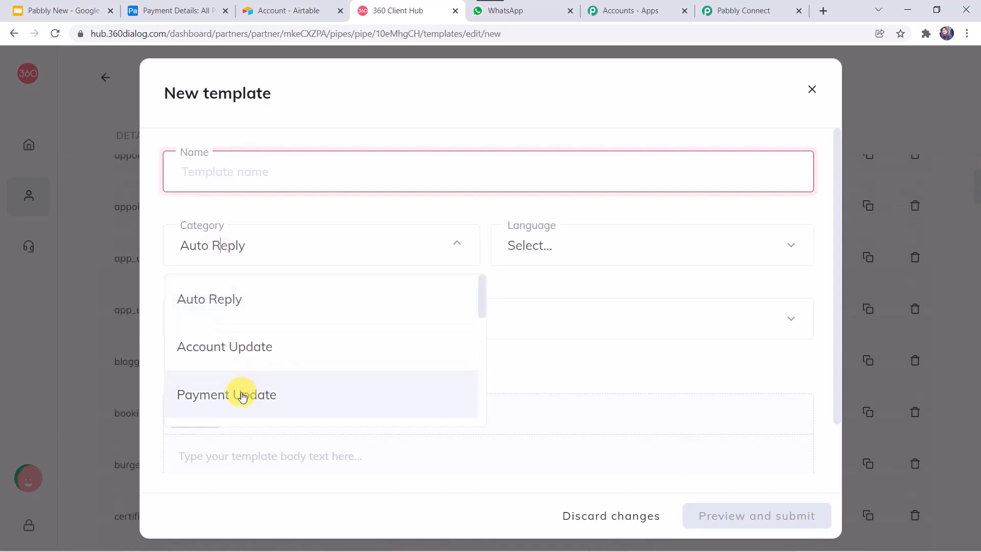
scroll(296, 309, down, 5)
scroll(299, 310, down, 3)
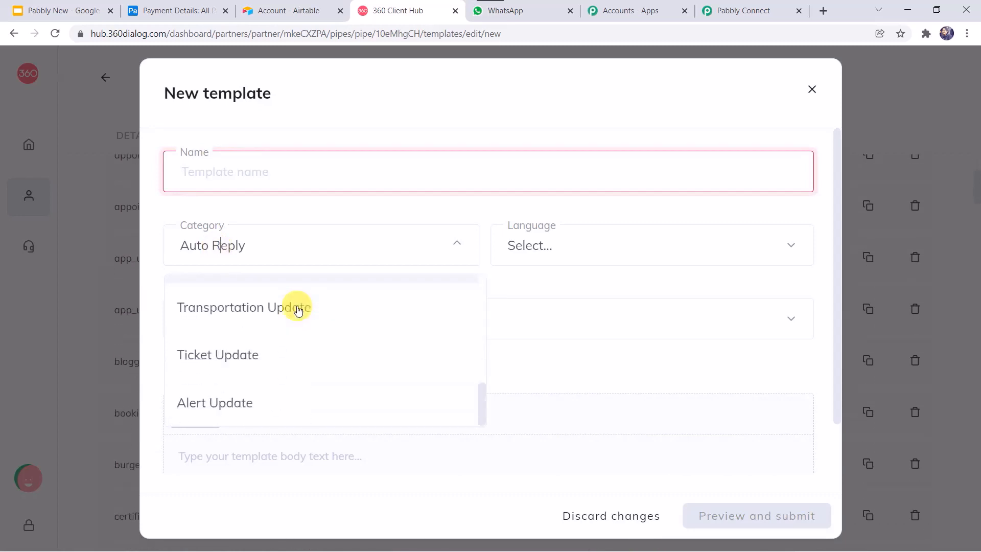
scroll(296, 308, up, 8)
click(605, 239)
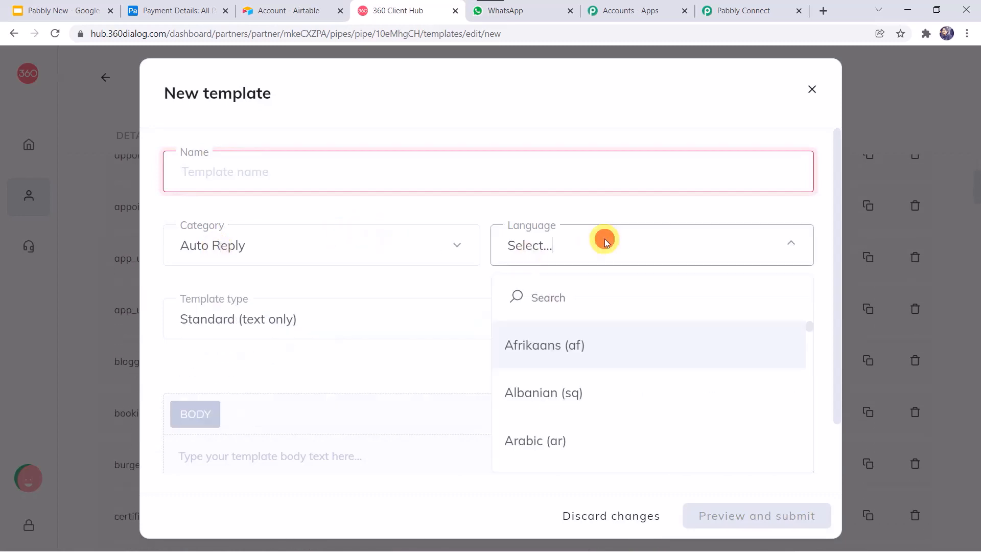
click(591, 260)
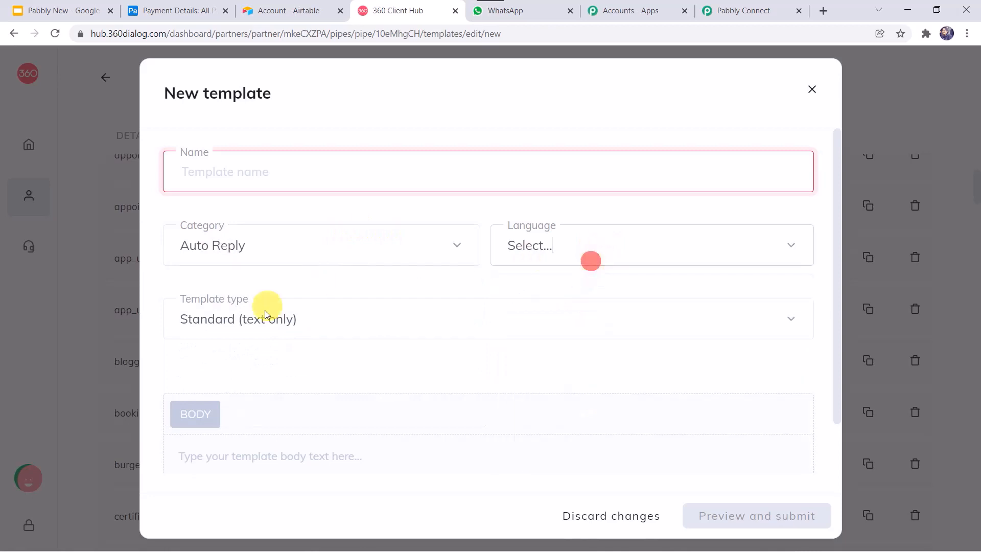
click(313, 315)
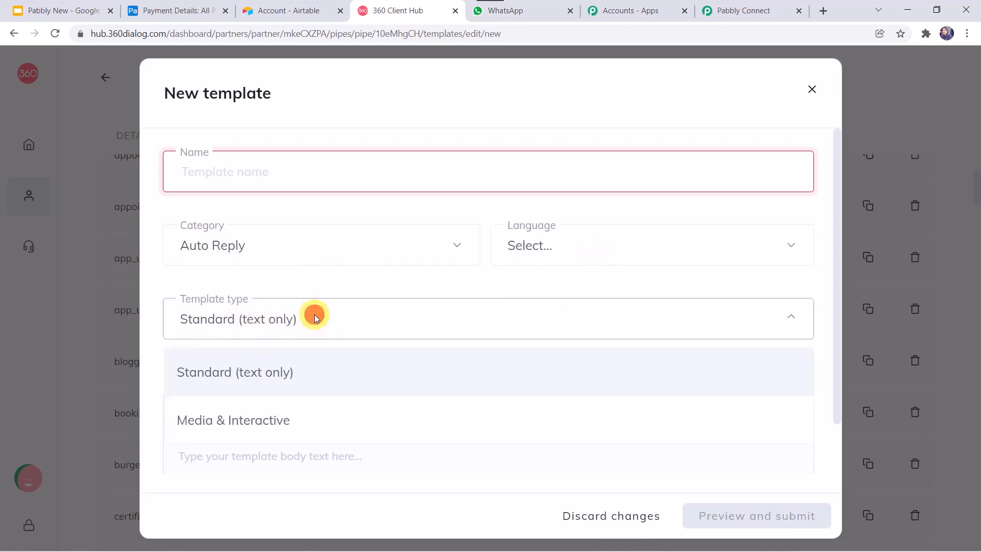
click(314, 317)
Look over the template body editor, then close the form without saving
click(277, 452)
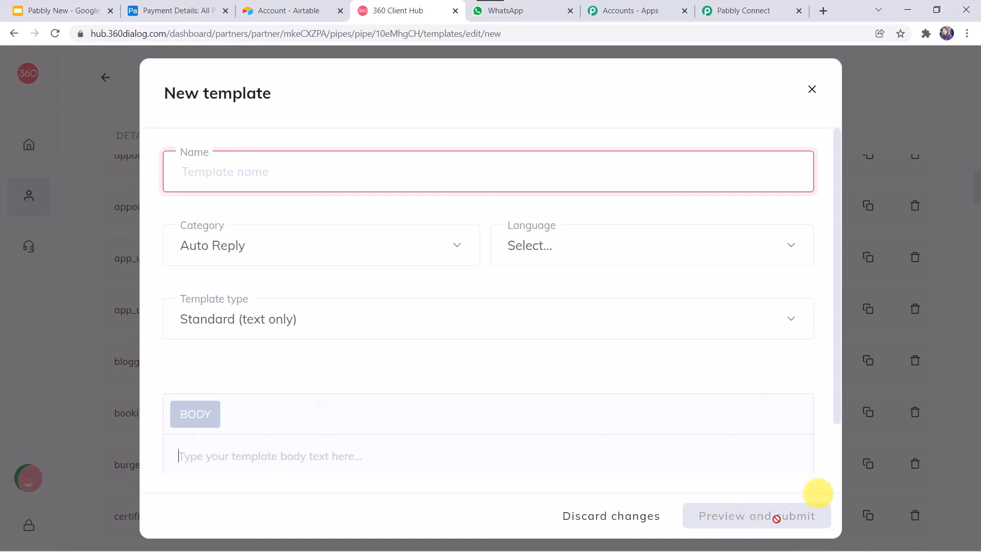
scroll(757, 419, down, 1)
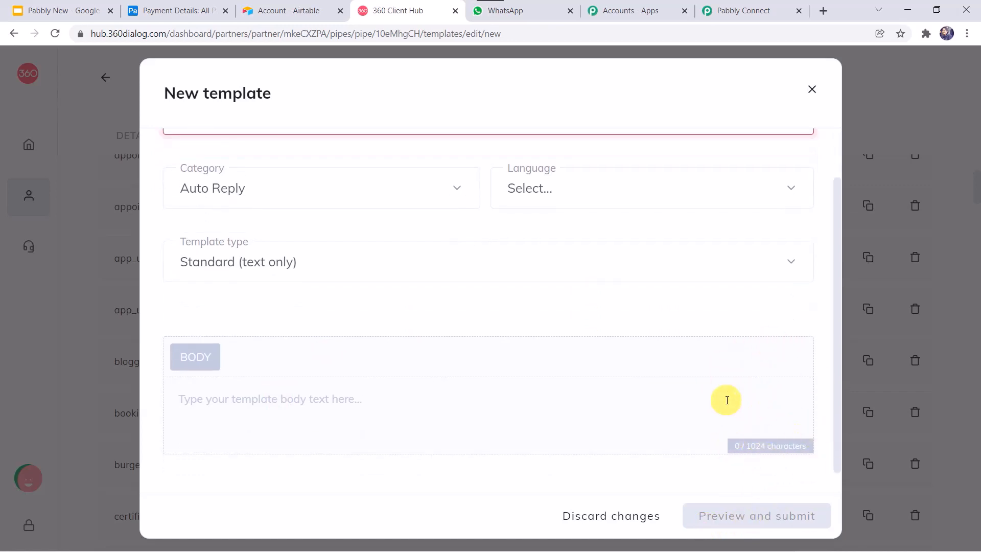
scroll(561, 249, up, 1)
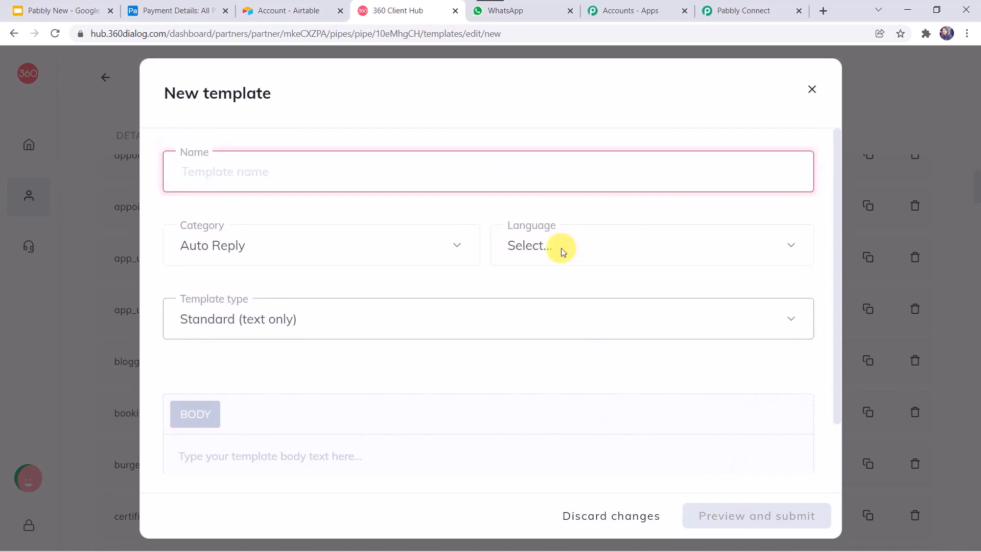
click(808, 90)
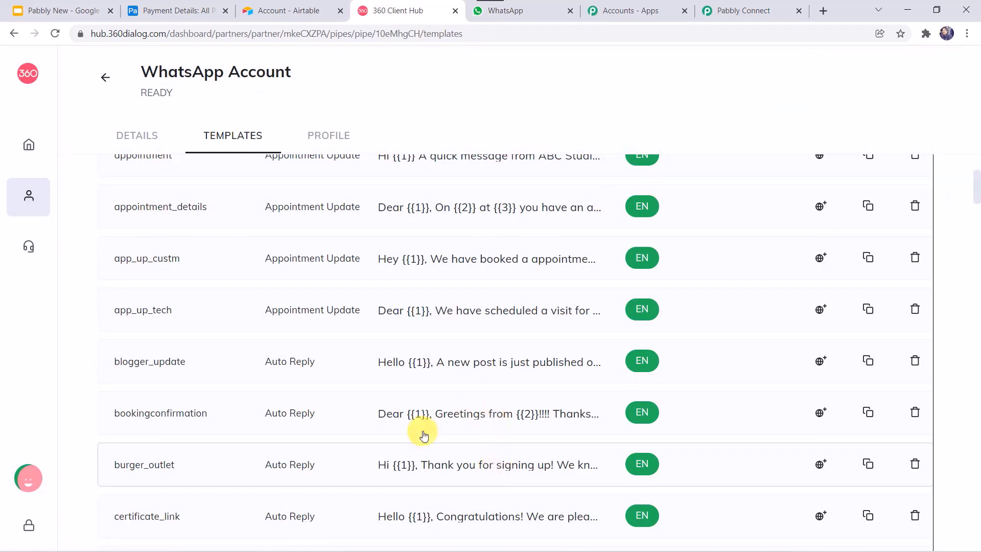
Scroll down the templates list and open the payment_update template preview
scroll(416, 431, down, 2)
scroll(351, 372, down, 6)
scroll(354, 370, down, 18)
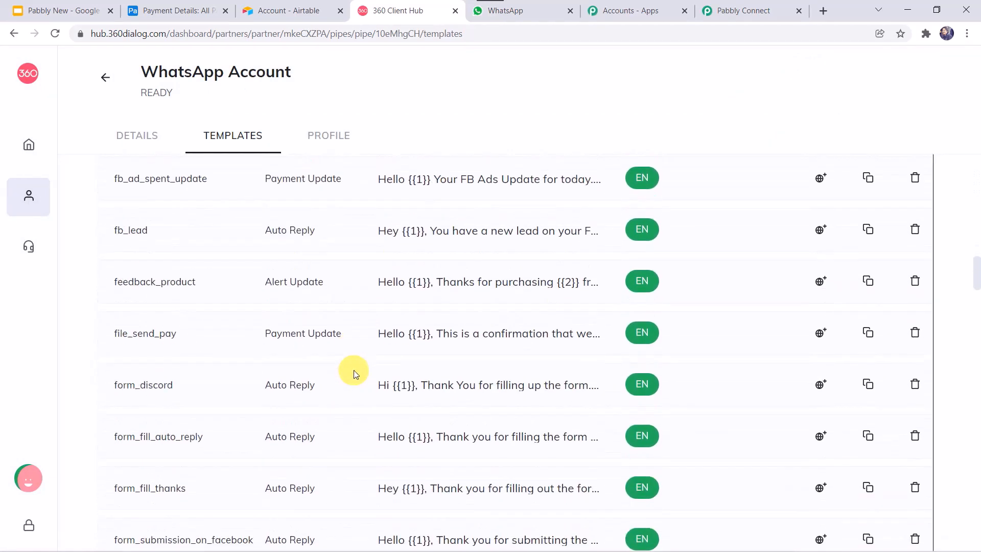
scroll(354, 370, down, 12)
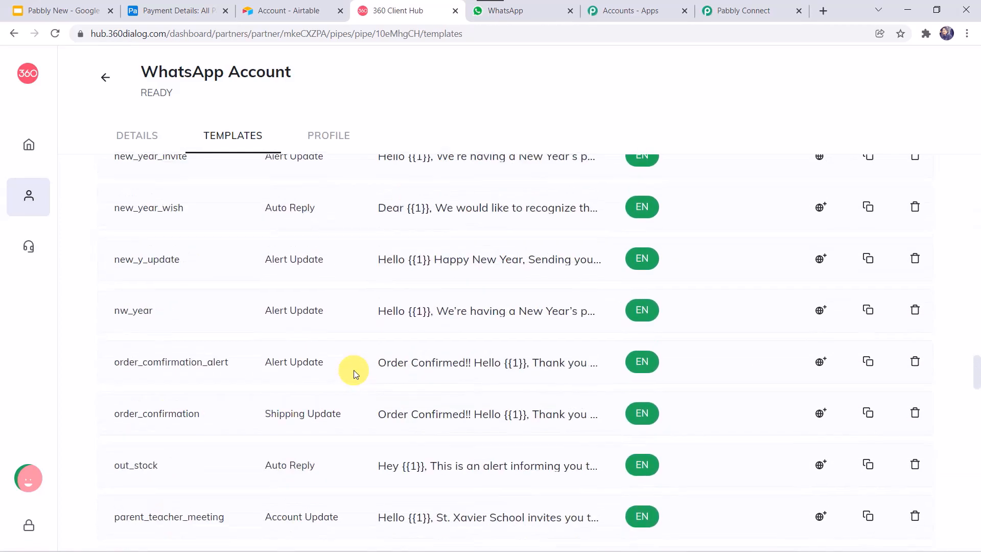
scroll(353, 373, down, 3)
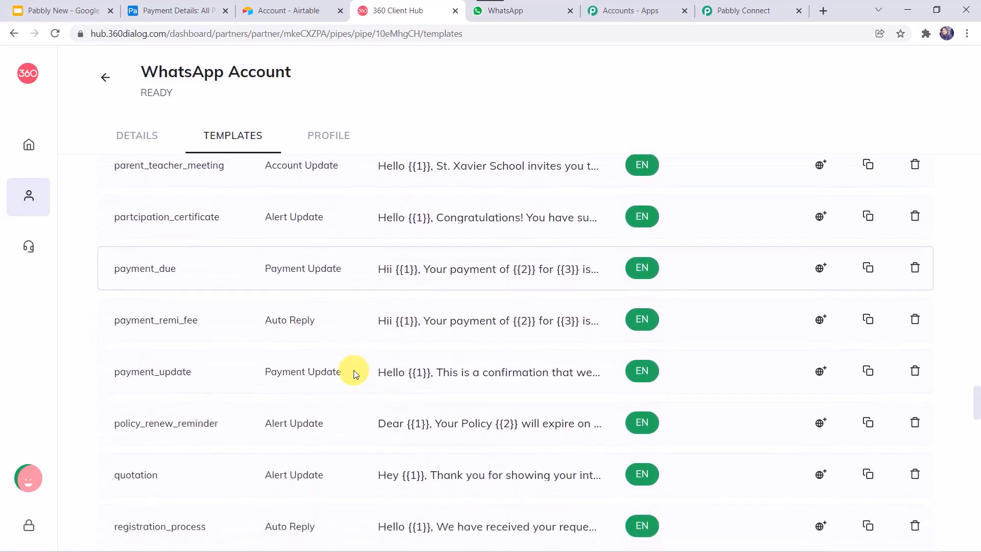
scroll(353, 374, down, 1)
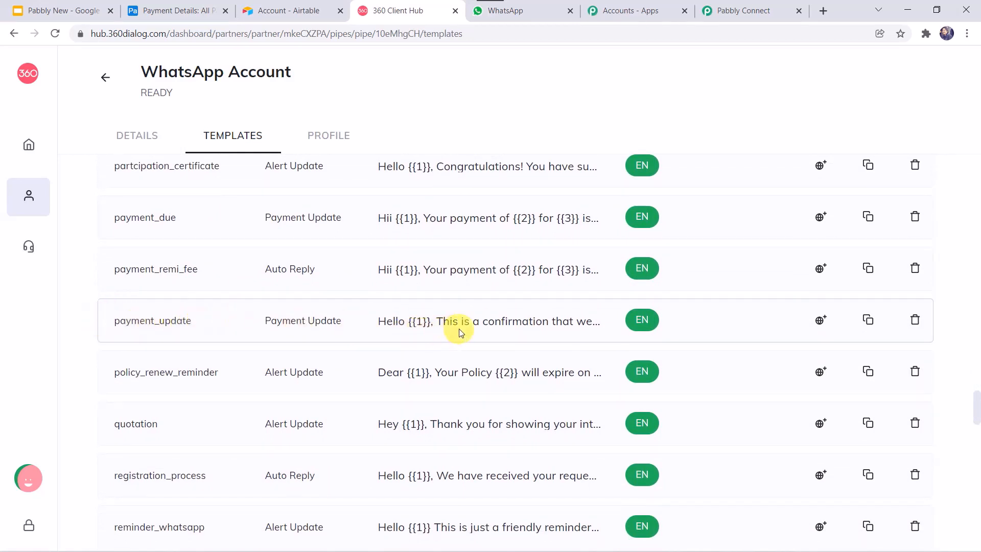
click(480, 321)
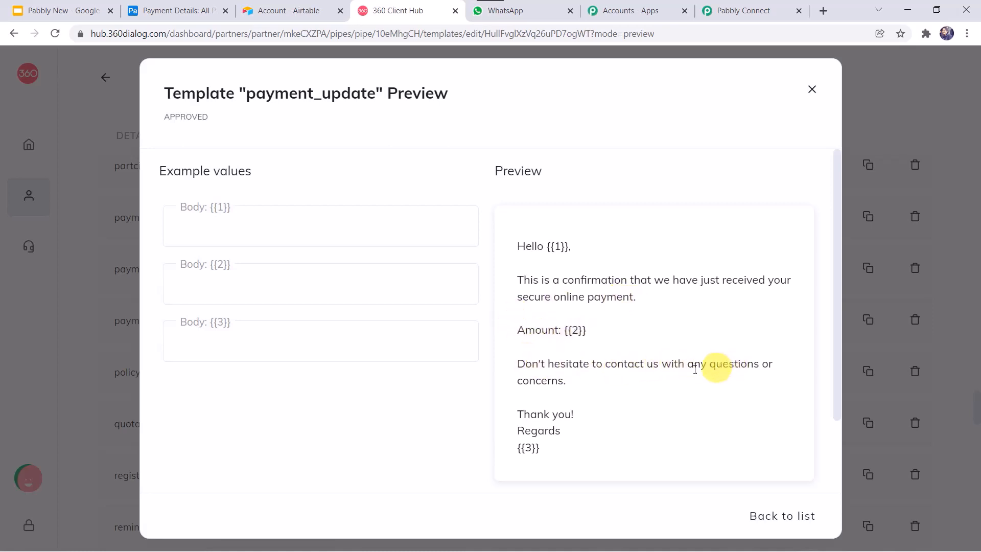
Point out the {{1}} name, {{2}} amount and {{3}} sign-off placeholders in the body
click(525, 450)
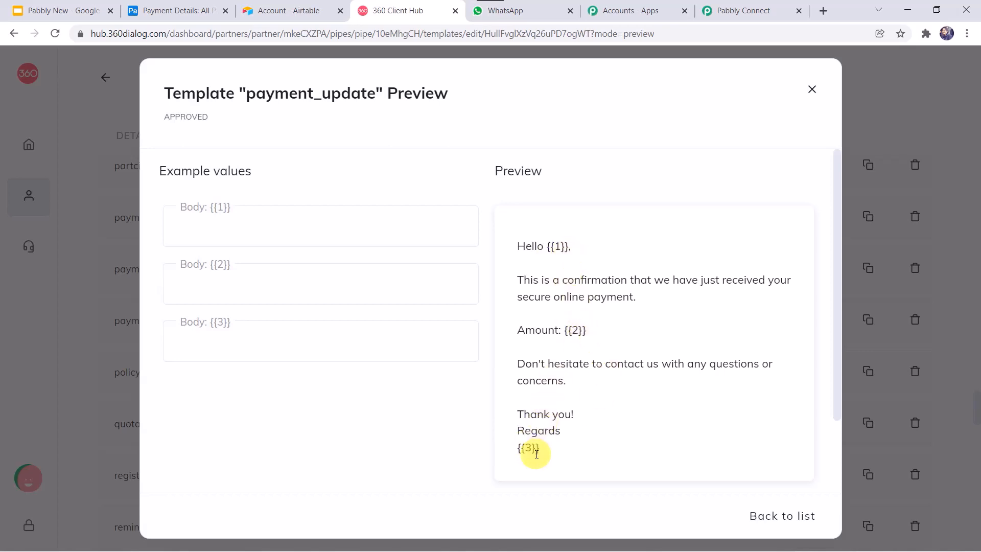
click(559, 246)
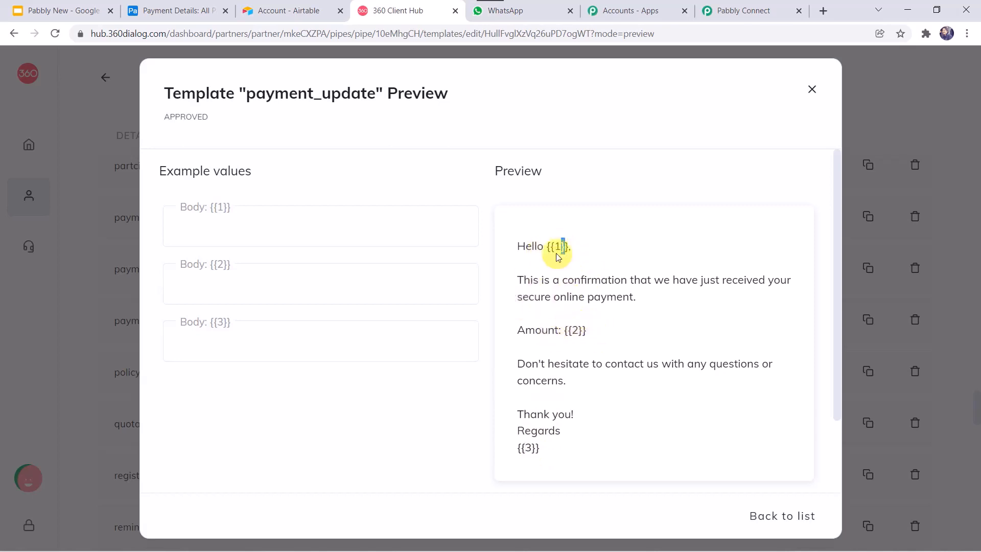
click(556, 246)
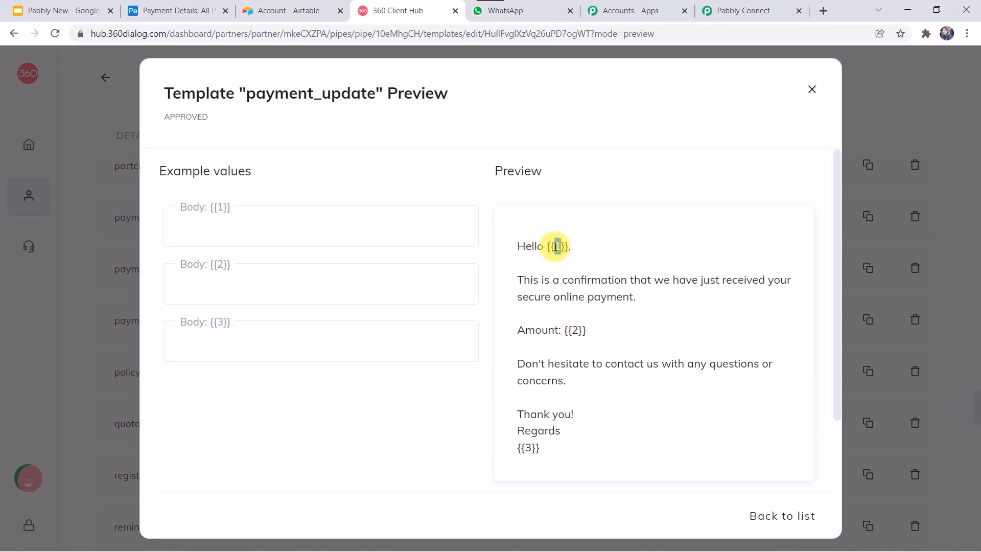
click(576, 327)
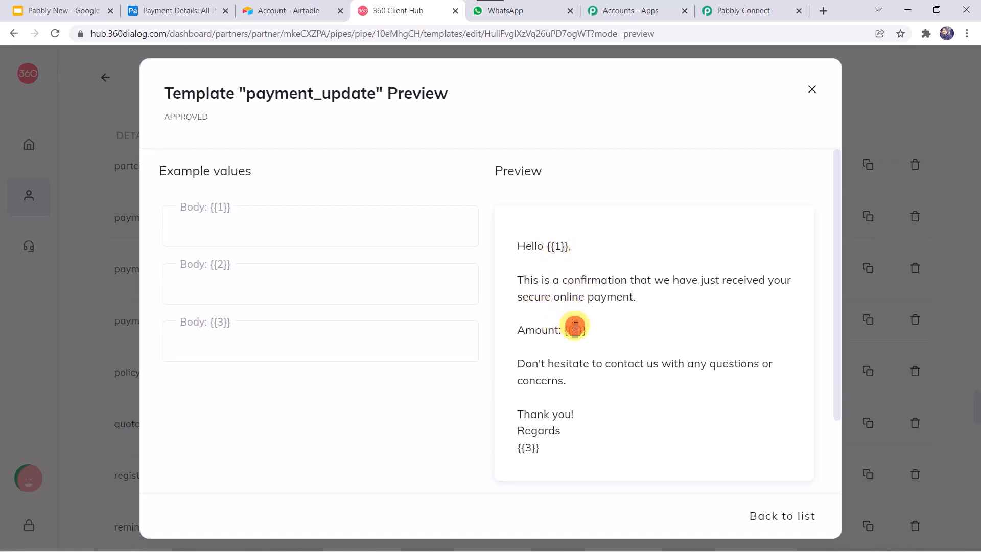
click(528, 446)
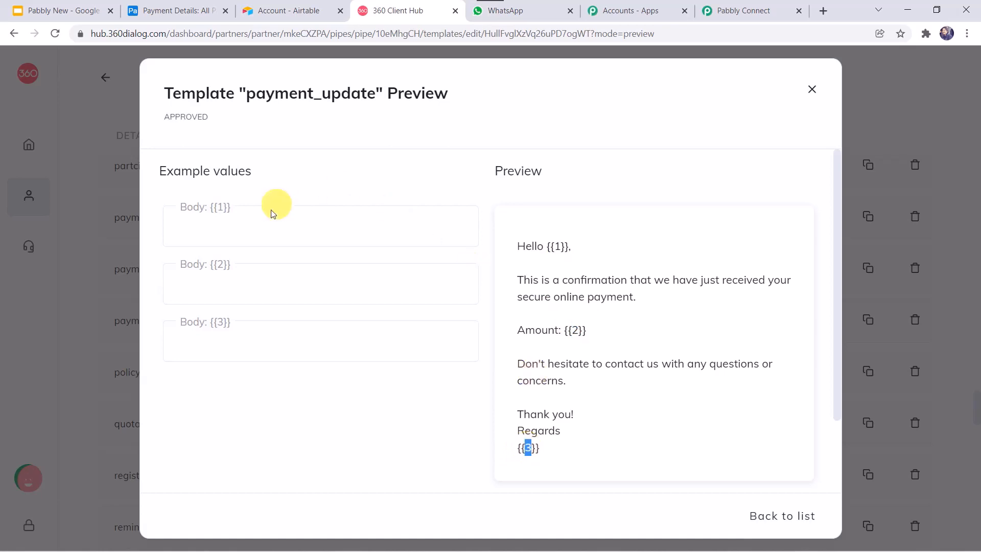
Enter example values: a customer name, $25 and Pabbly Team
click(255, 221)
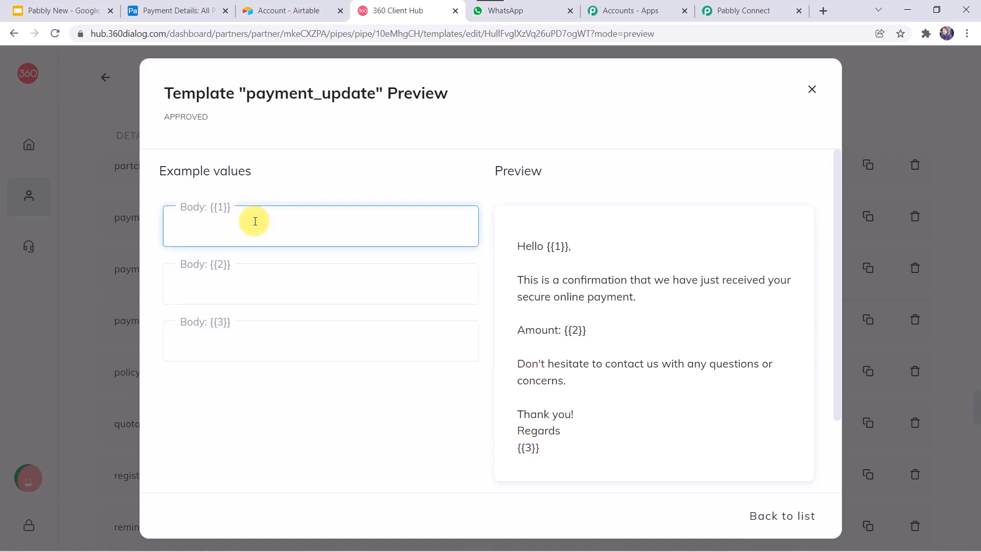
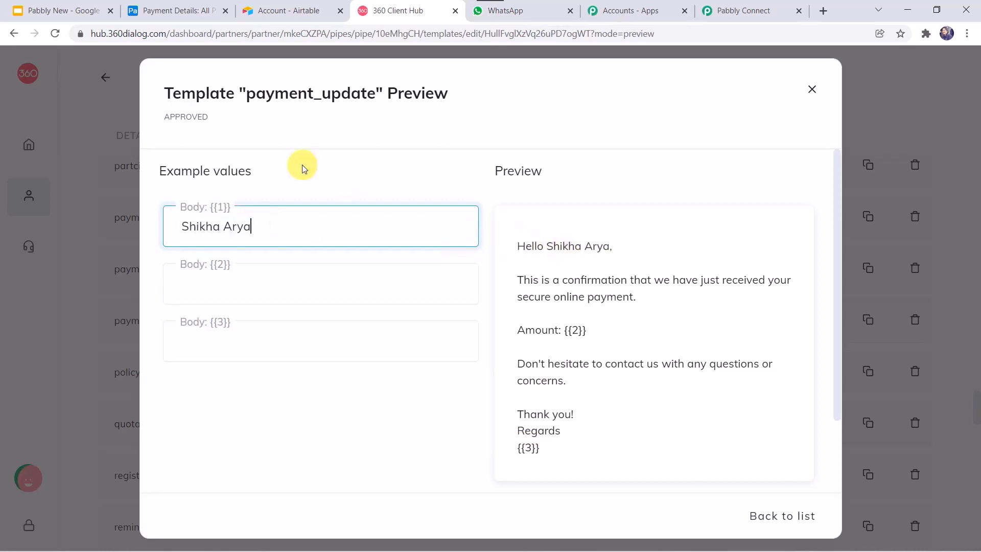
click(267, 282)
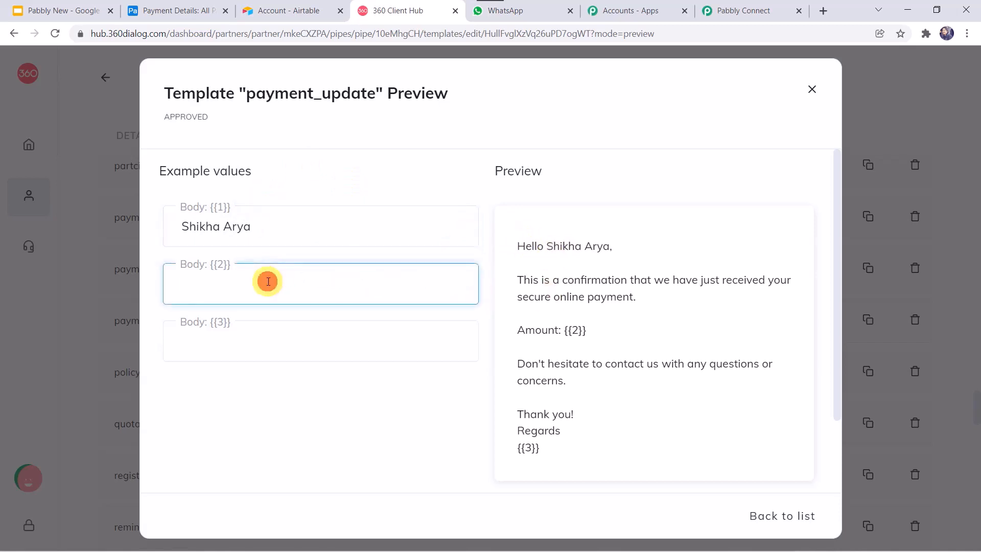
text(25)
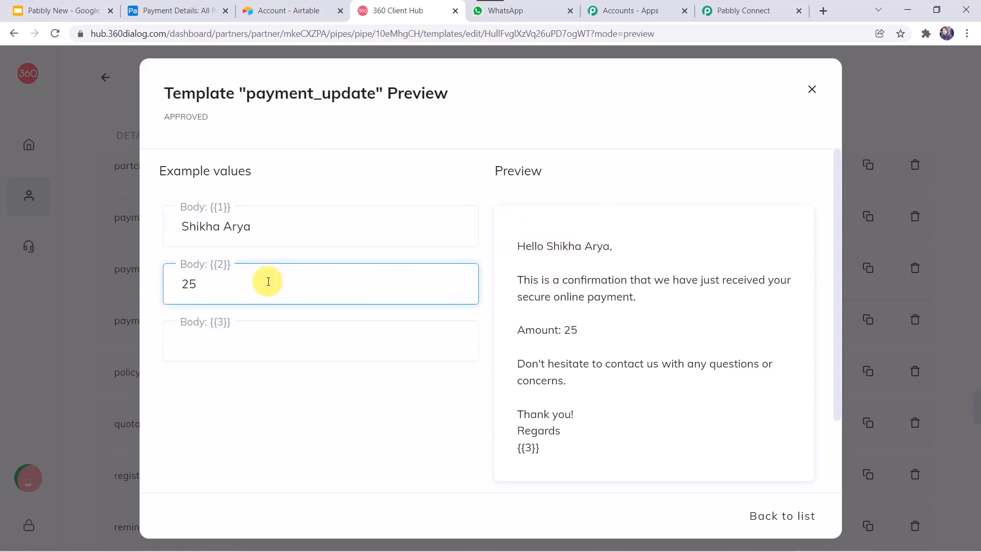
key(BackSpace)
key(BackSpace)
text($25)
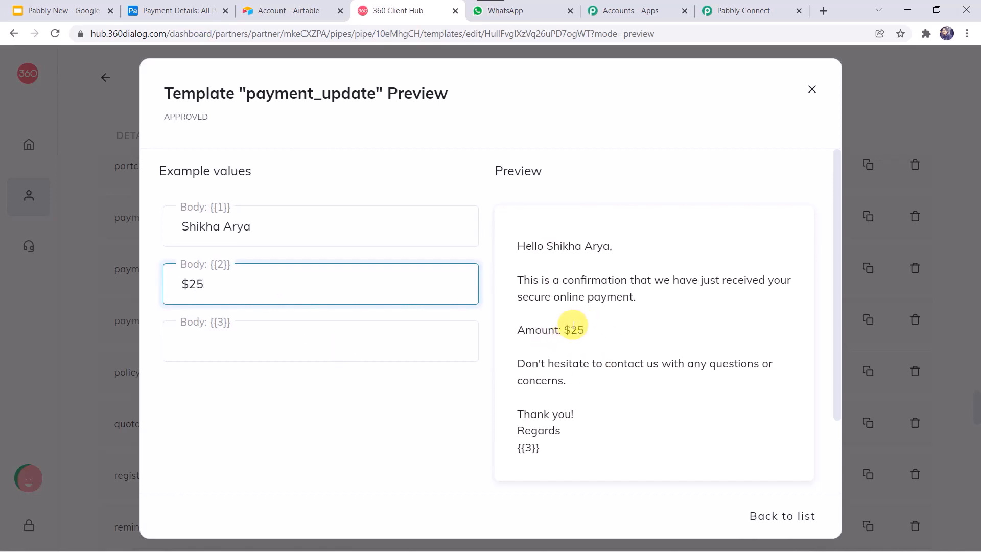
click(235, 340)
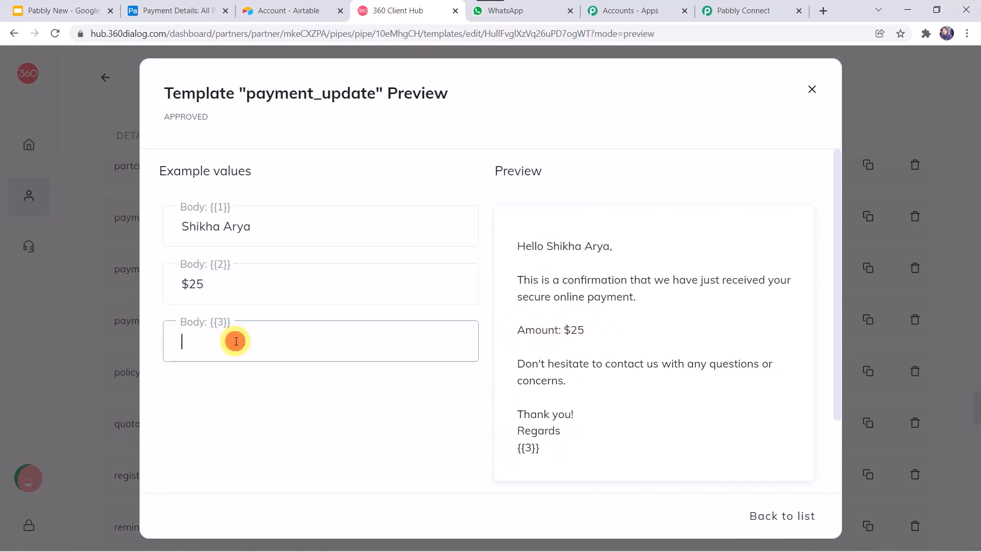
text(Pabbly)
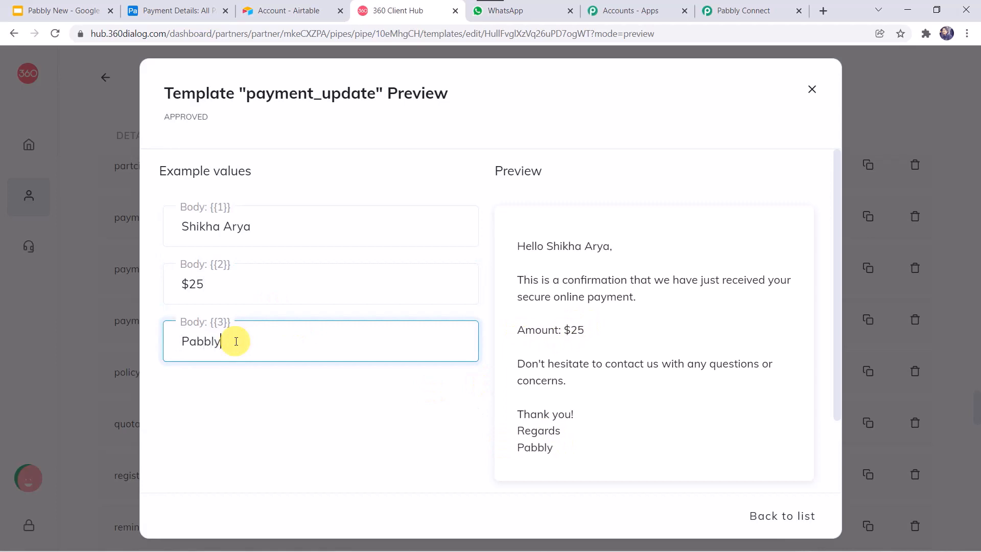
text( Team)
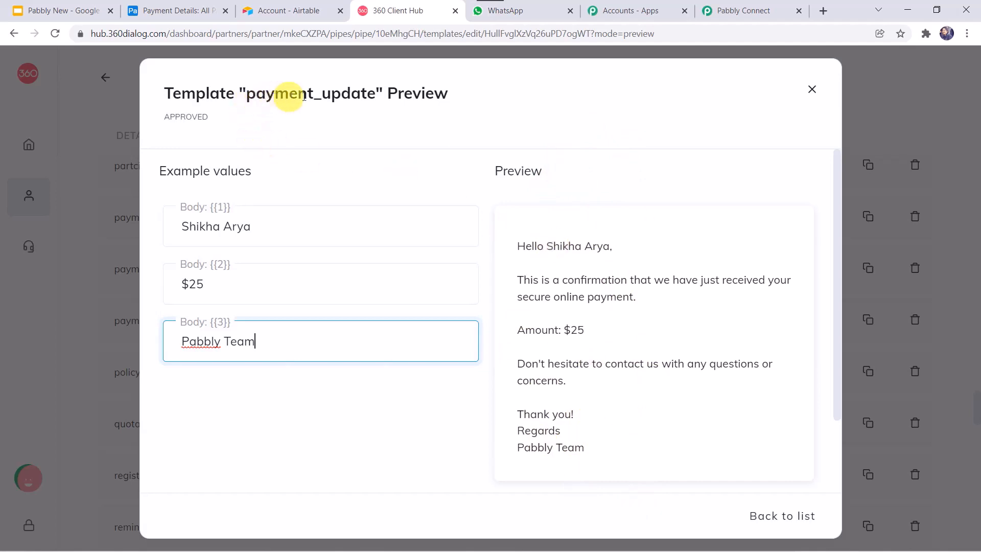
Back in Pabbly Connect, search 'pay' and select the payment_update (en) template
click(744, 11)
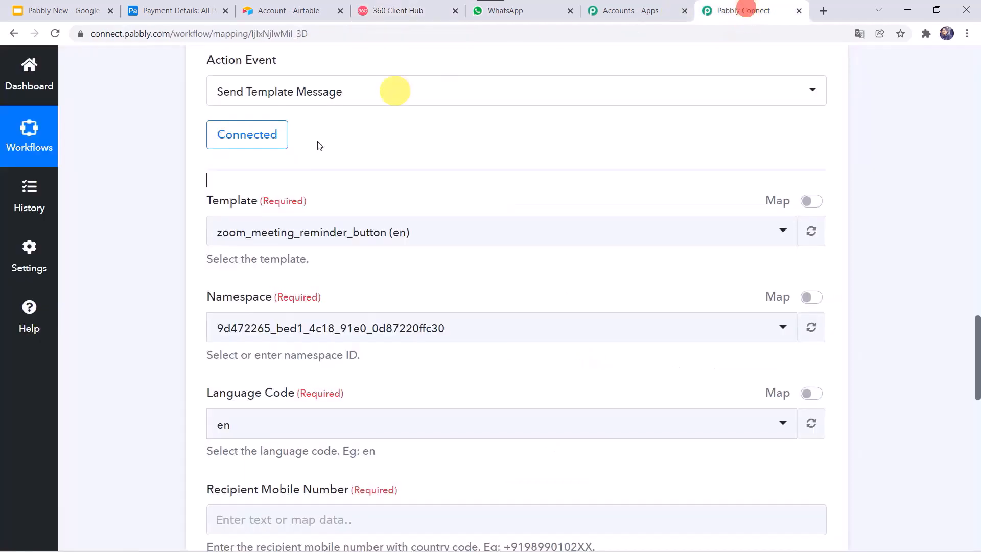
click(270, 238)
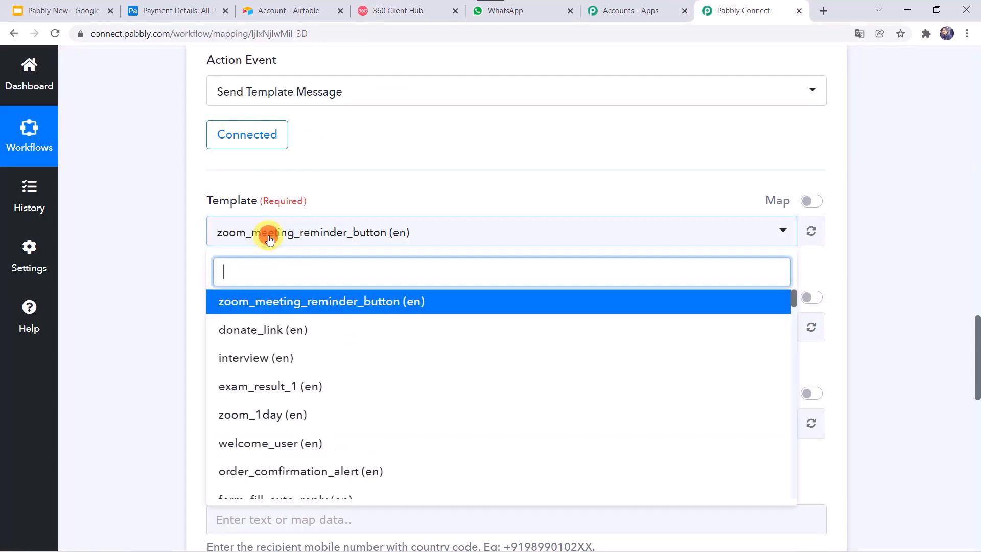
text(pay)
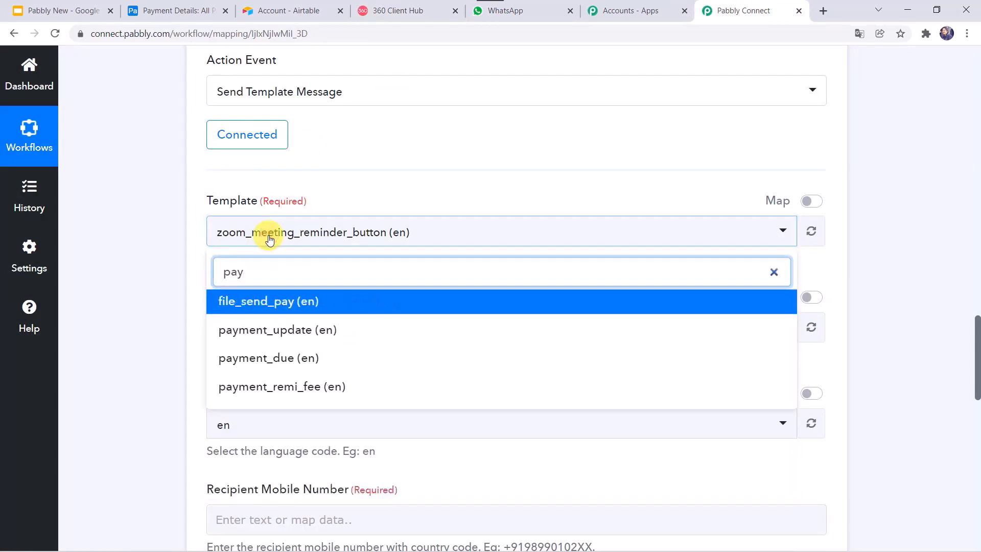
click(280, 330)
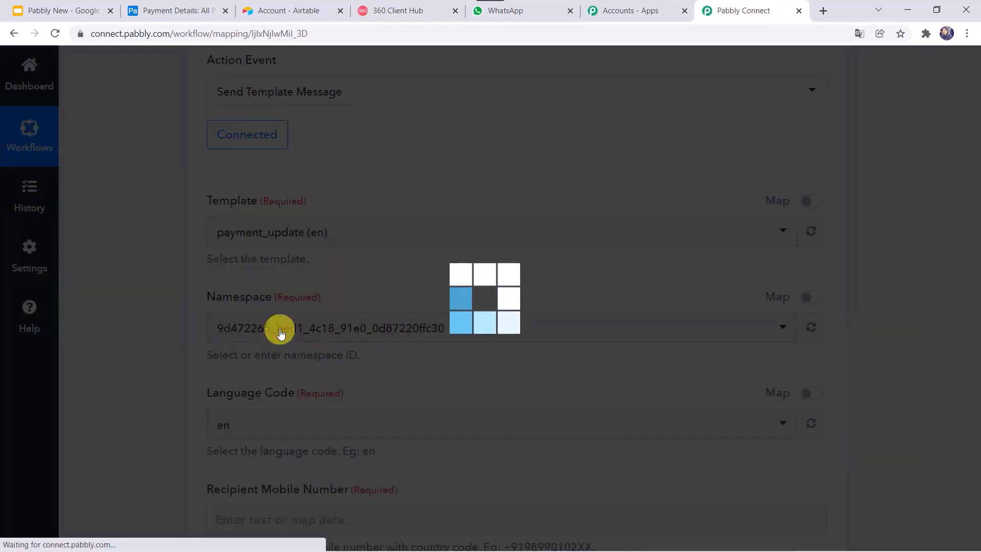
scroll(171, 335, down, 1)
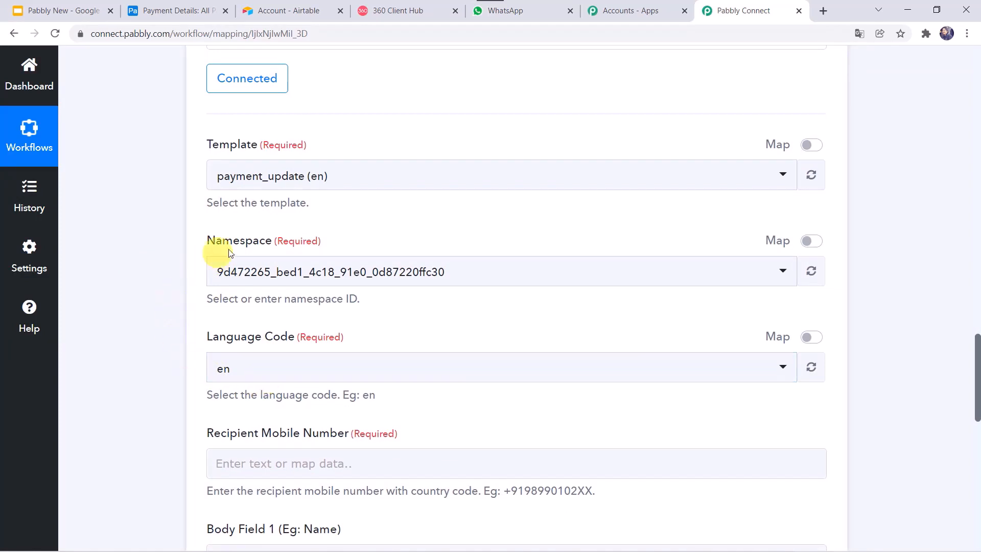
scroll(137, 354, down, 4)
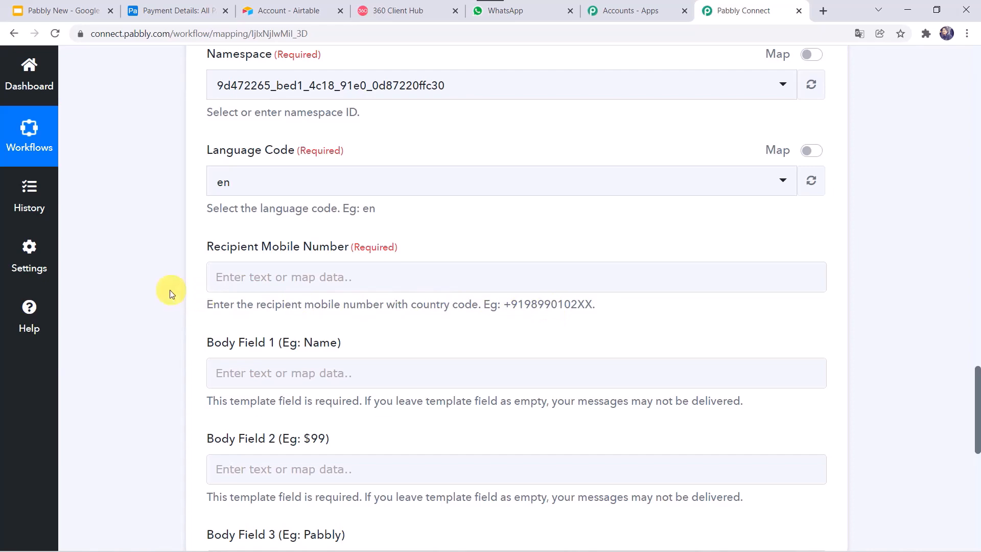
Map the Airtable Contact Number field to Recipient Mobile Number
scroll(170, 292, up, 2)
scroll(171, 293, up, 15)
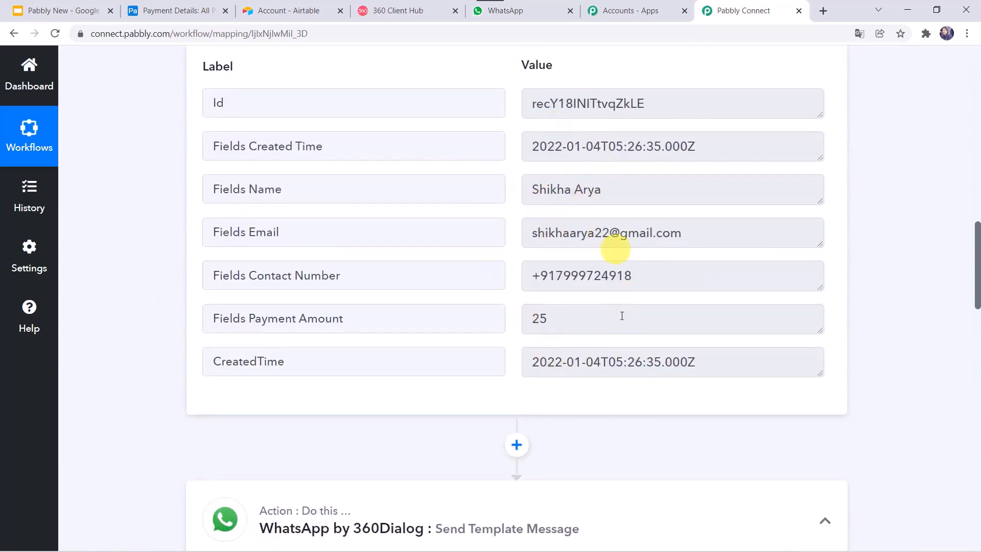
scroll(147, 411, down, 11)
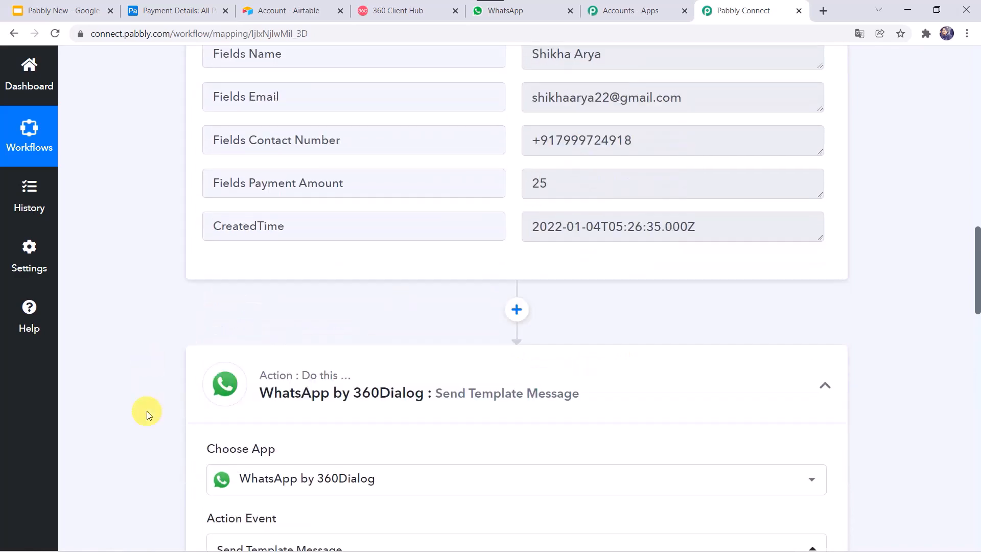
scroll(146, 411, down, 6)
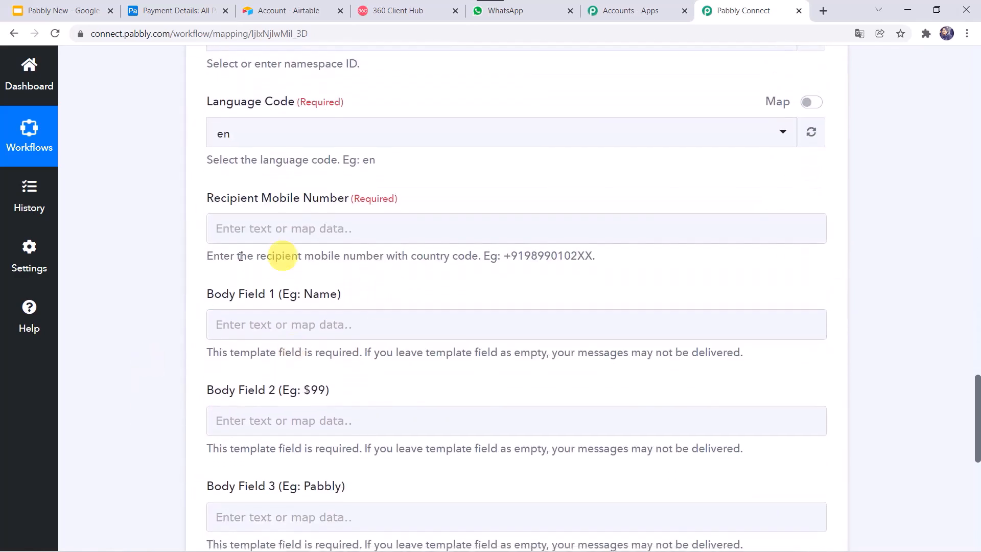
click(247, 224)
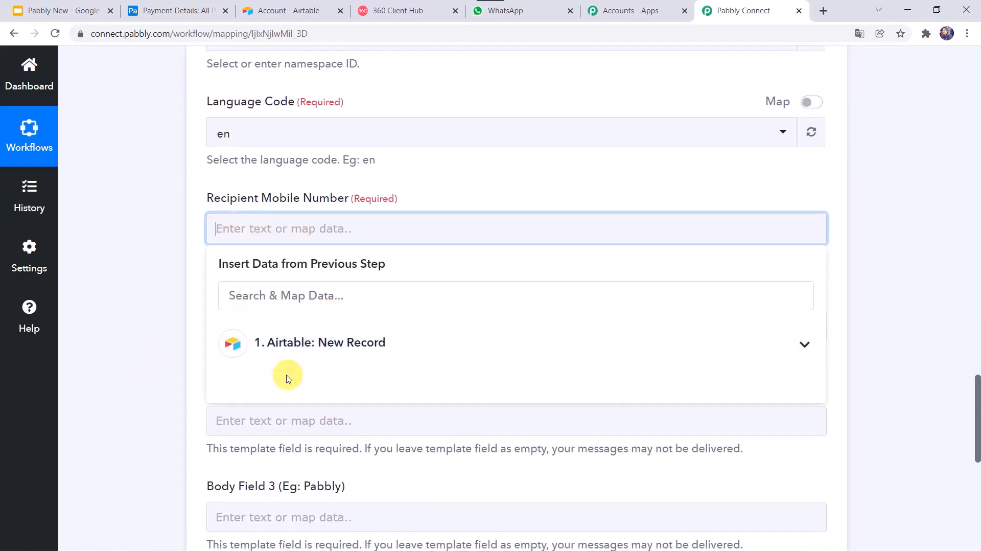
click(291, 344)
scroll(302, 460, down, 1)
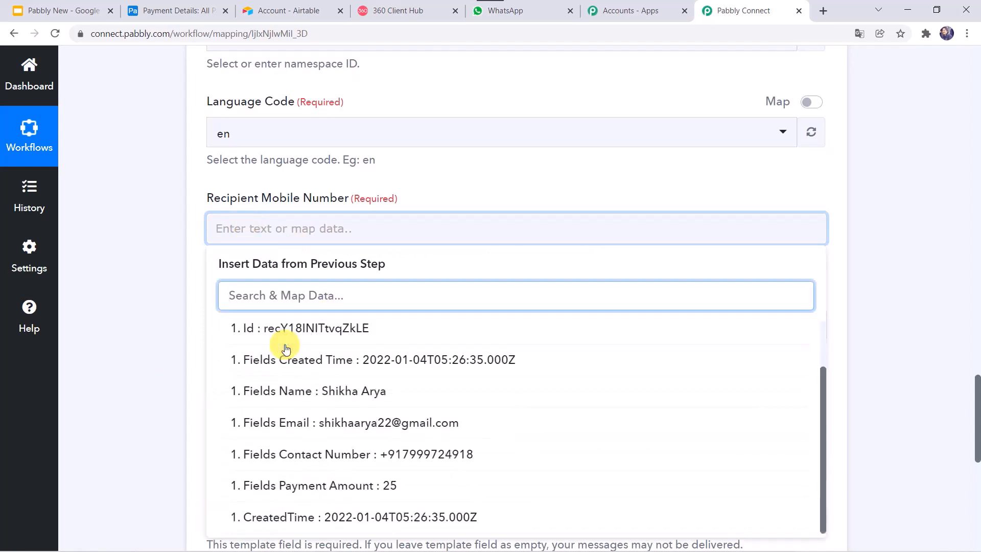
click(323, 463)
click(127, 379)
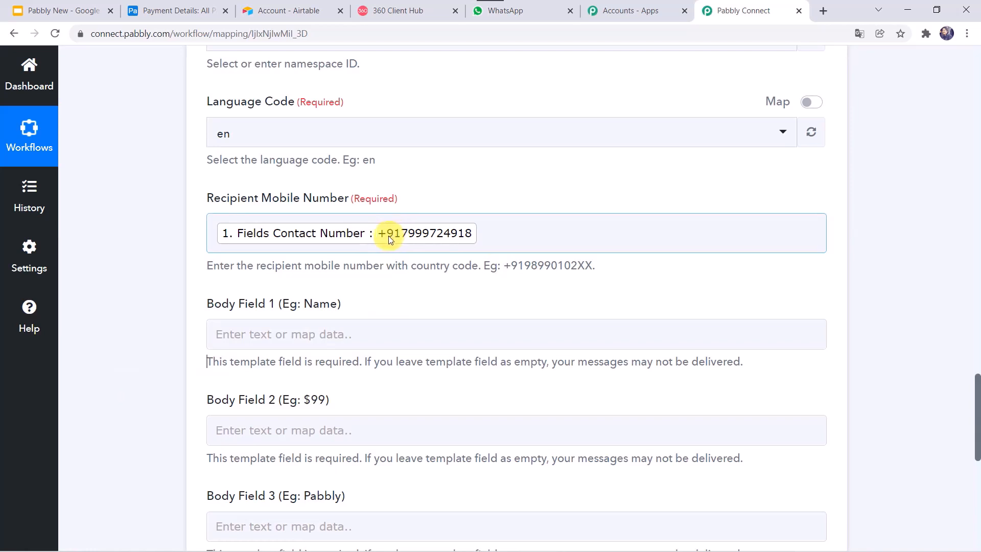
click(213, 235)
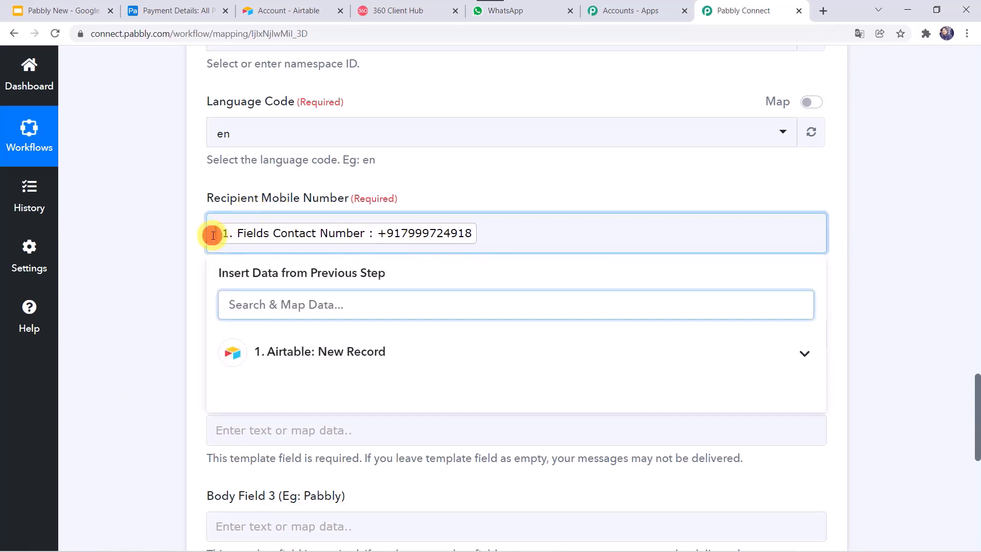
click(183, 250)
scroll(183, 249, down, 4)
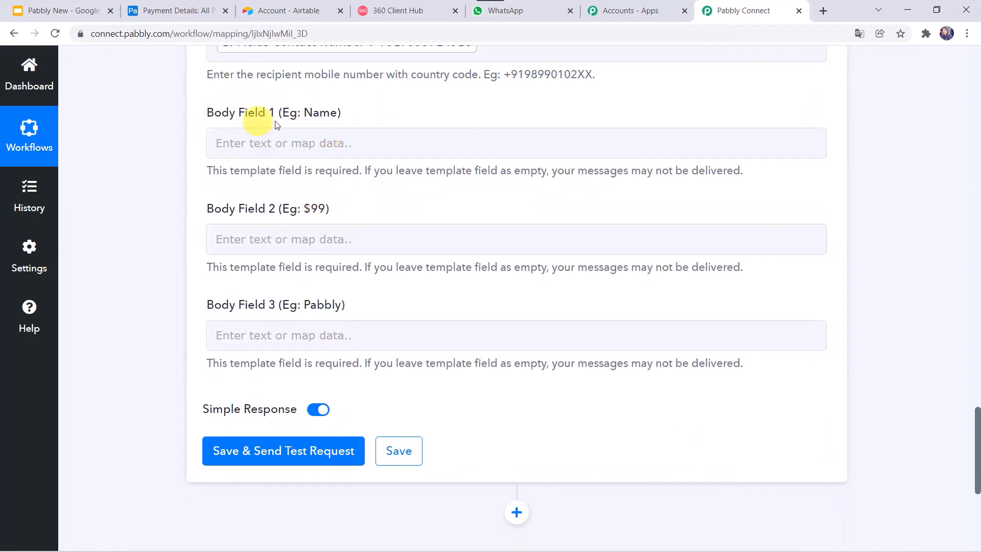
Map the Airtable Name field into Body Field 1
click(238, 147)
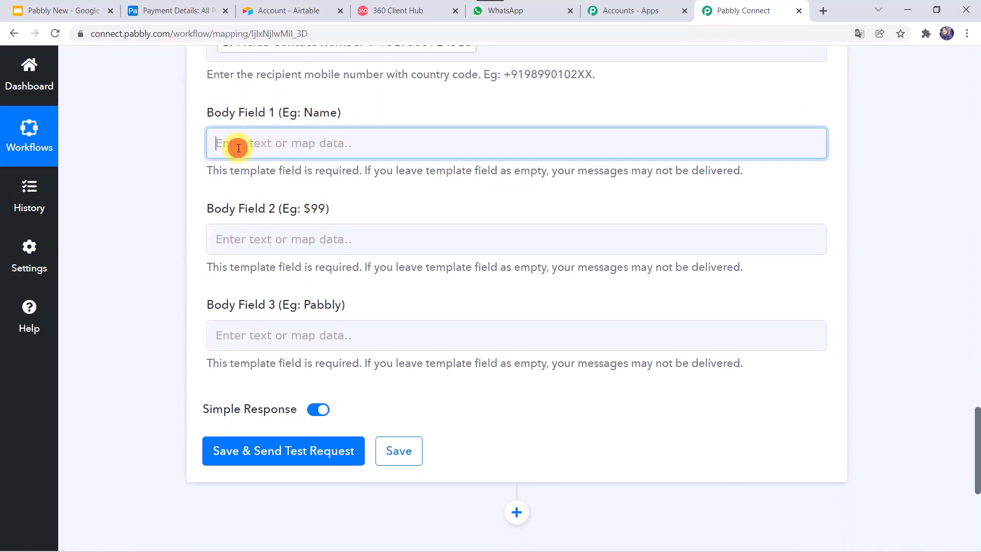
click(259, 253)
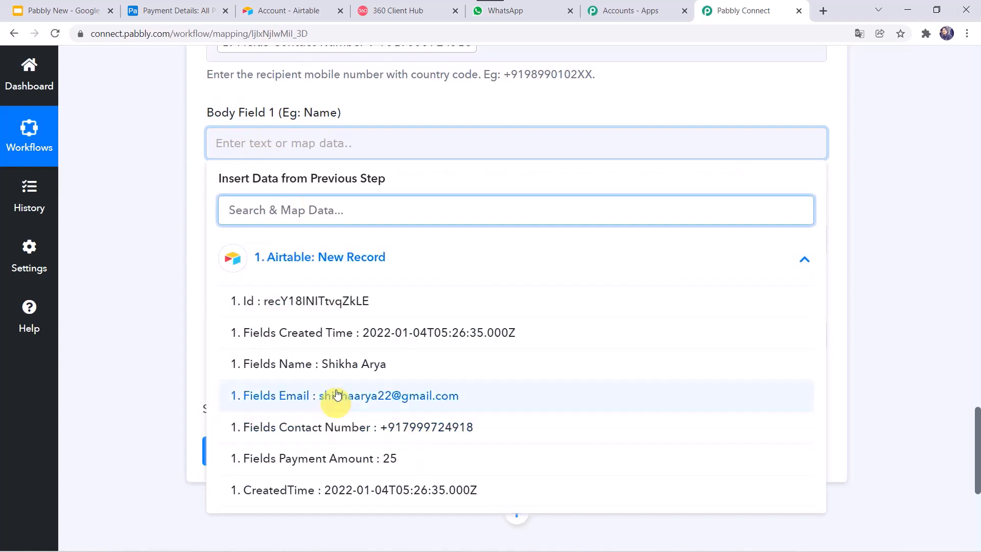
click(338, 369)
click(122, 279)
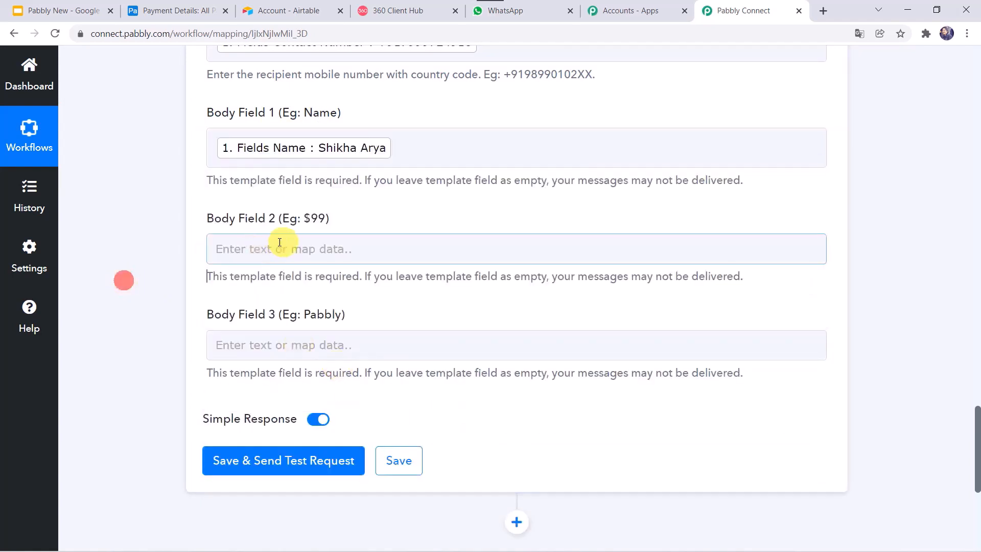
Fill Body Field 2 with '$' followed by the Airtable Payment Amount
click(249, 251)
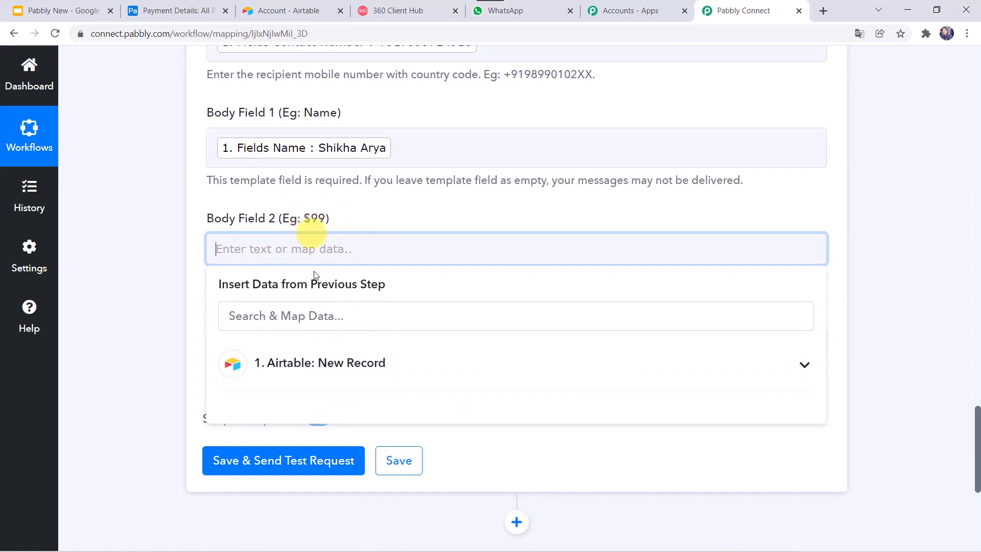
click(292, 379)
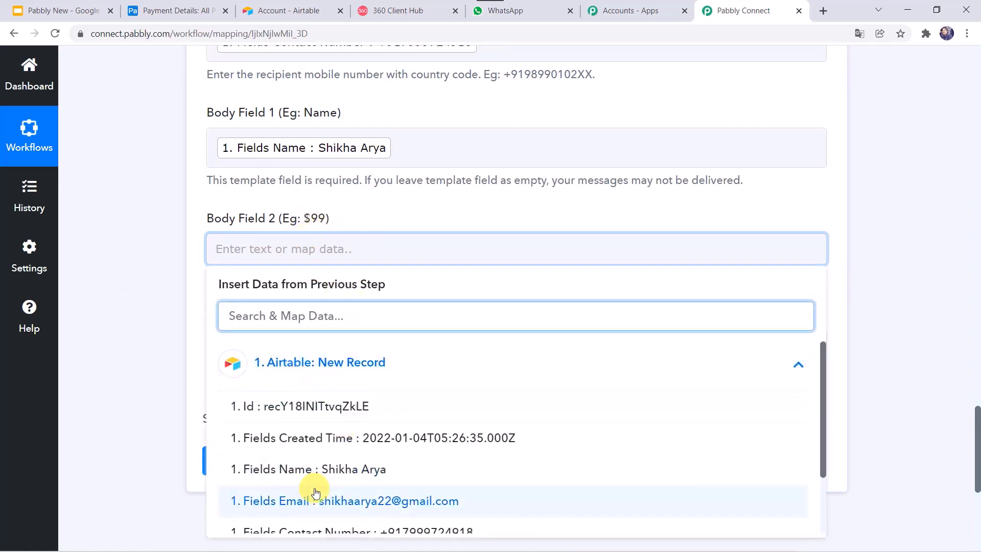
scroll(312, 488, down, 2)
click(327, 486)
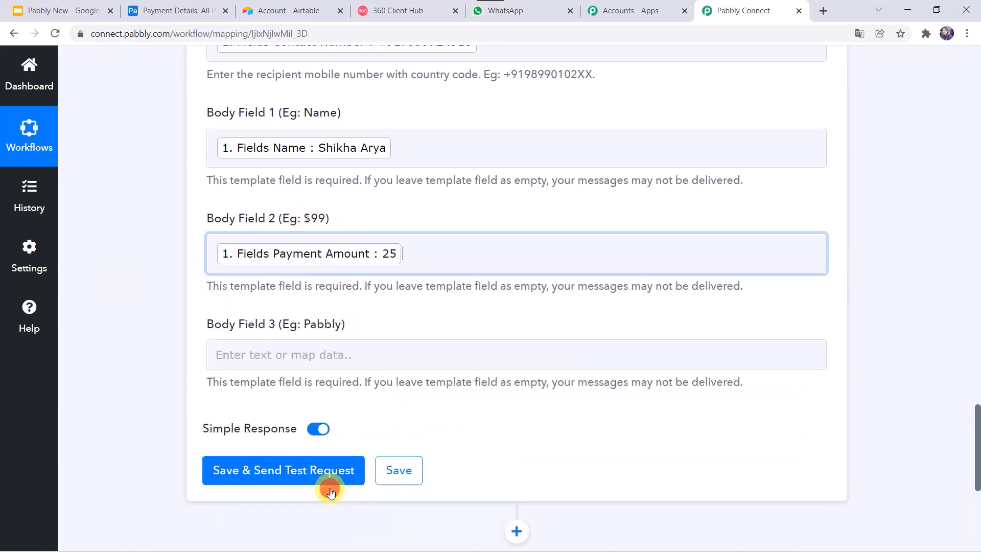
click(248, 269)
click(213, 253)
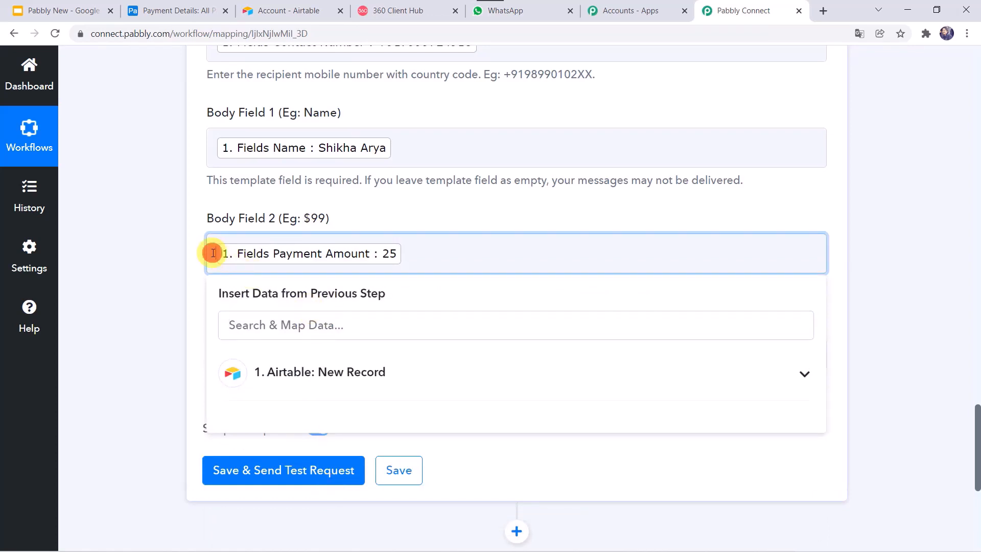
text($)
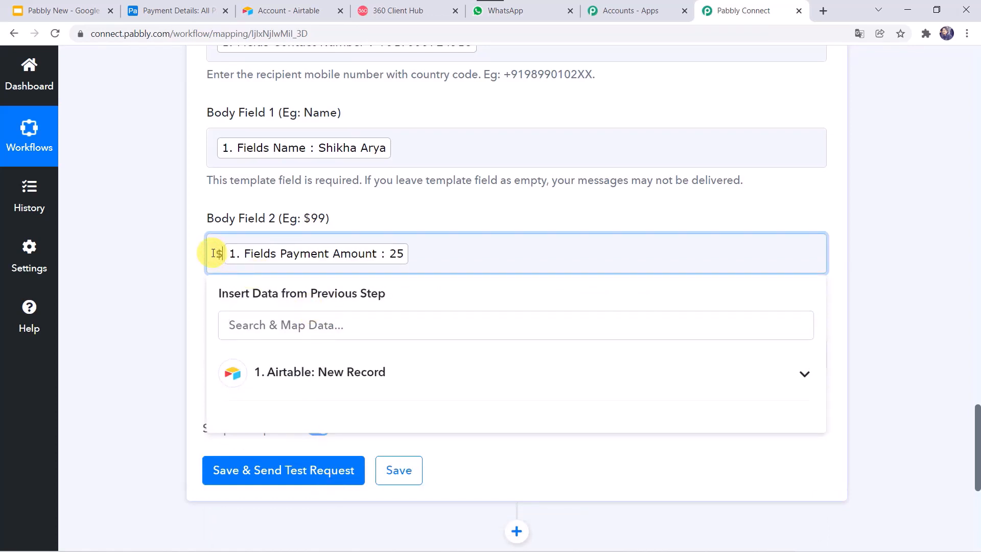
click(123, 275)
Type the Pabbly Team sign-off into Body Field 3
scroll(123, 276, down, 2)
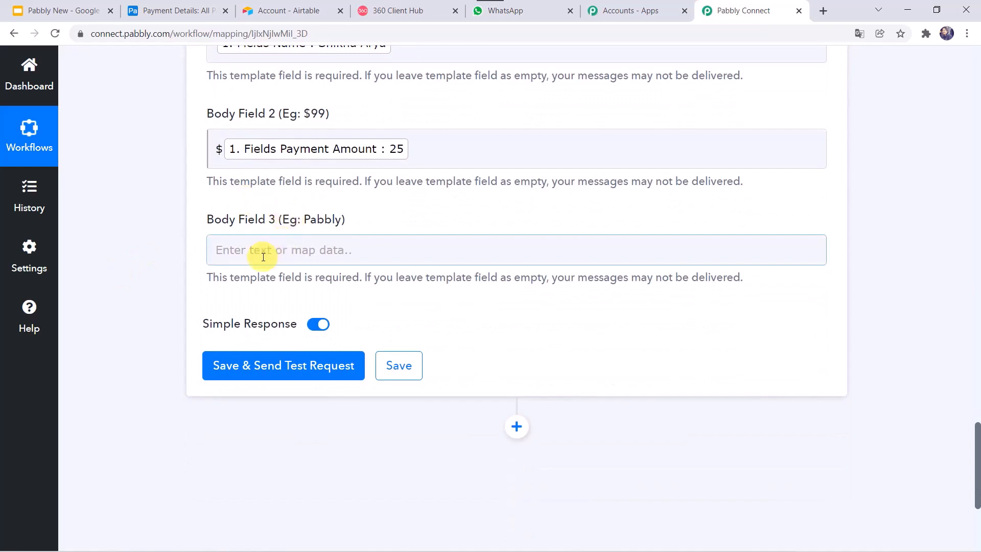
click(263, 257)
text(Pabbly Team)
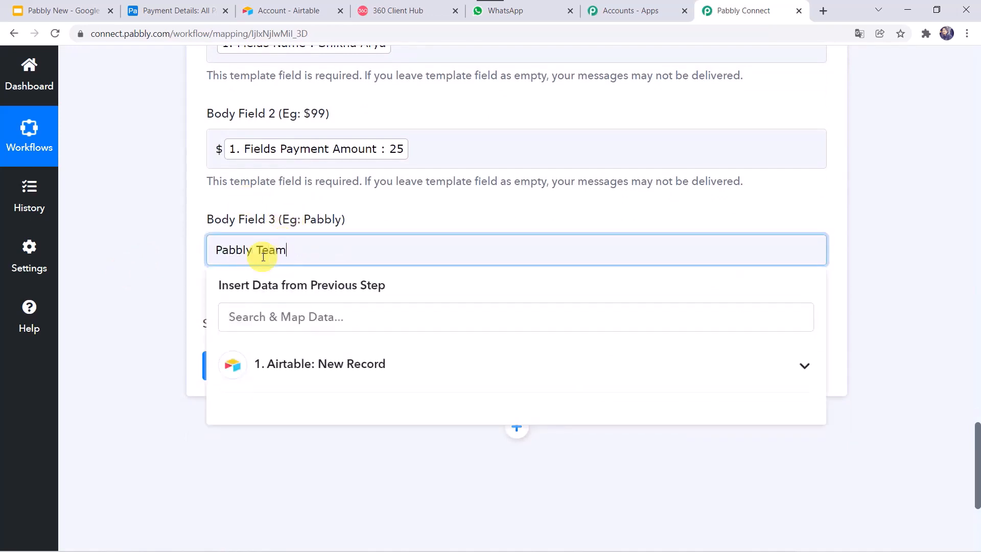
click(132, 285)
scroll(134, 283, down, 2)
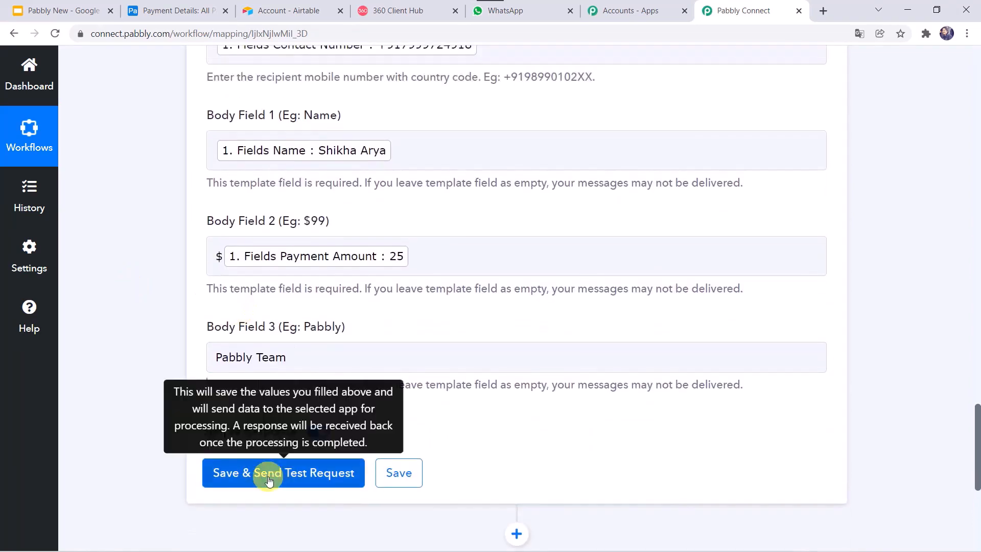
Save the WhatsApp action and send a test request, confirming a message id and stable status
click(270, 481)
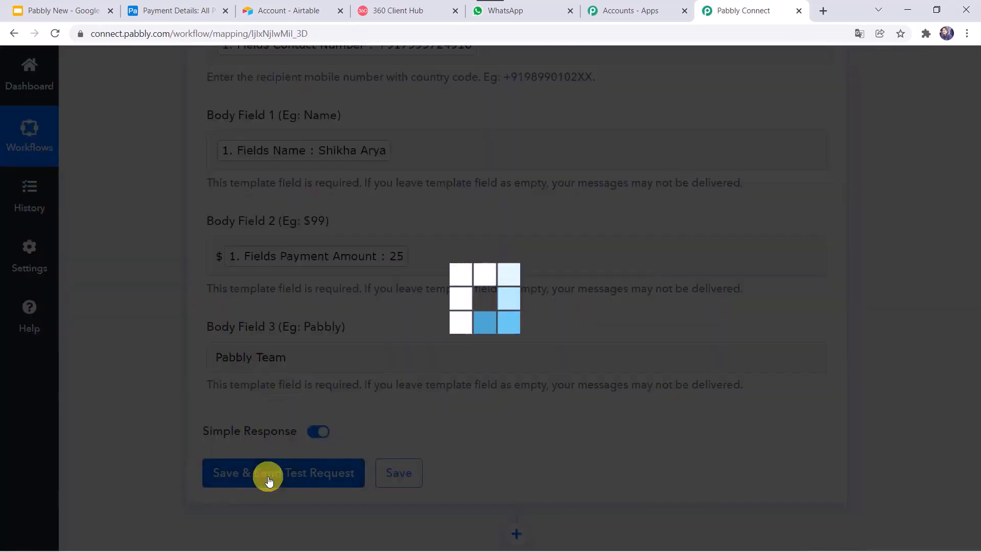
scroll(176, 368, down, 3)
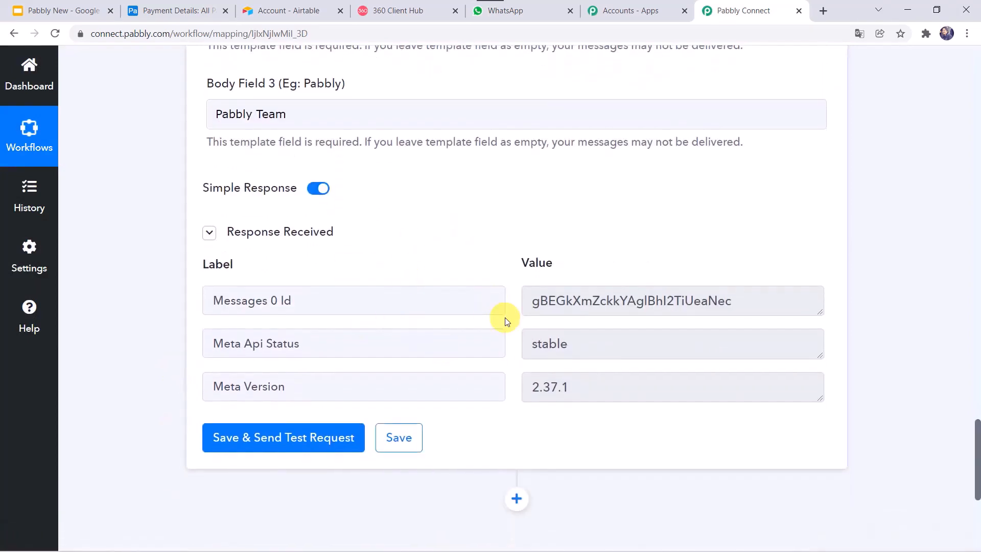
Verify in WhatsApp Web that the $25 payment confirmation signed Pabbly Team arrived, then return to Pabbly Connect
click(535, 11)
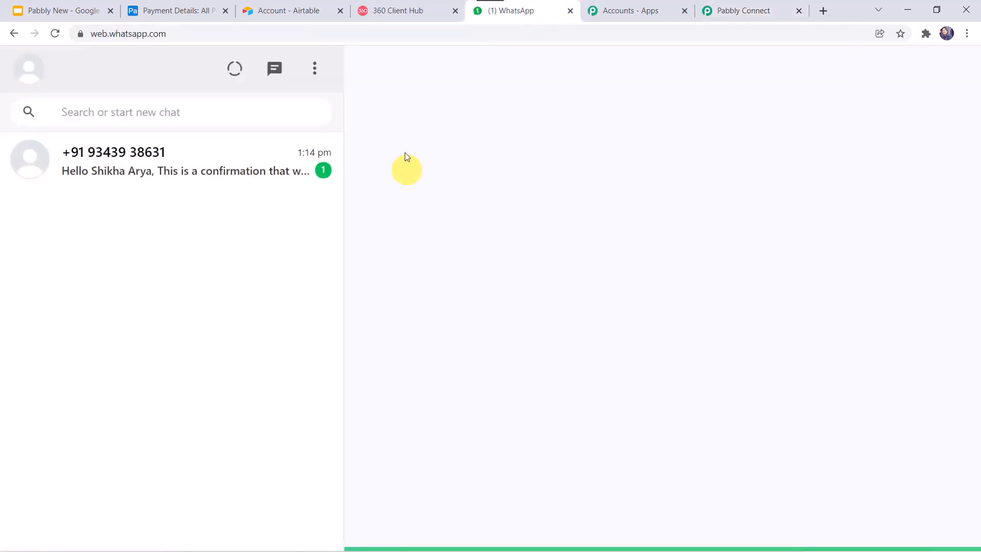
click(138, 210)
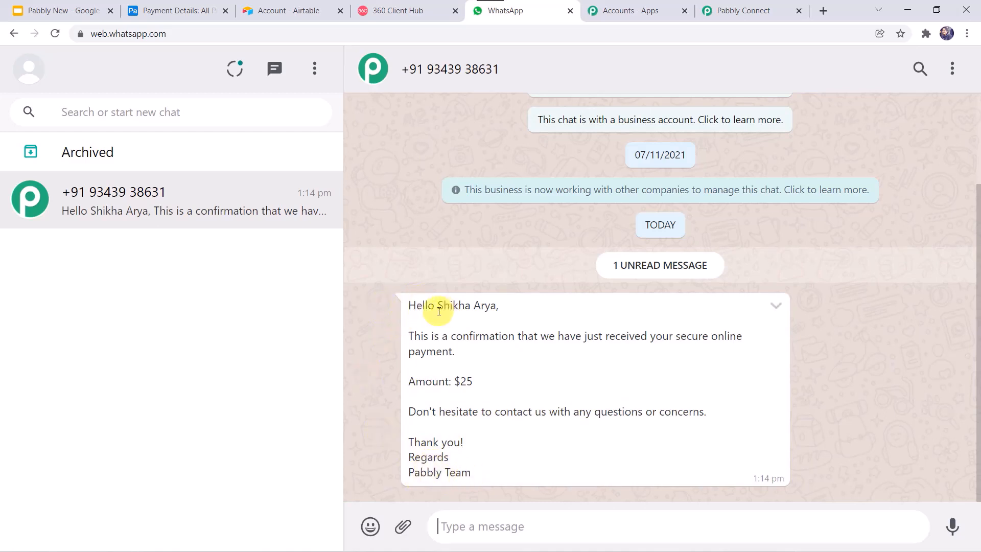
drag(440, 308, 501, 311)
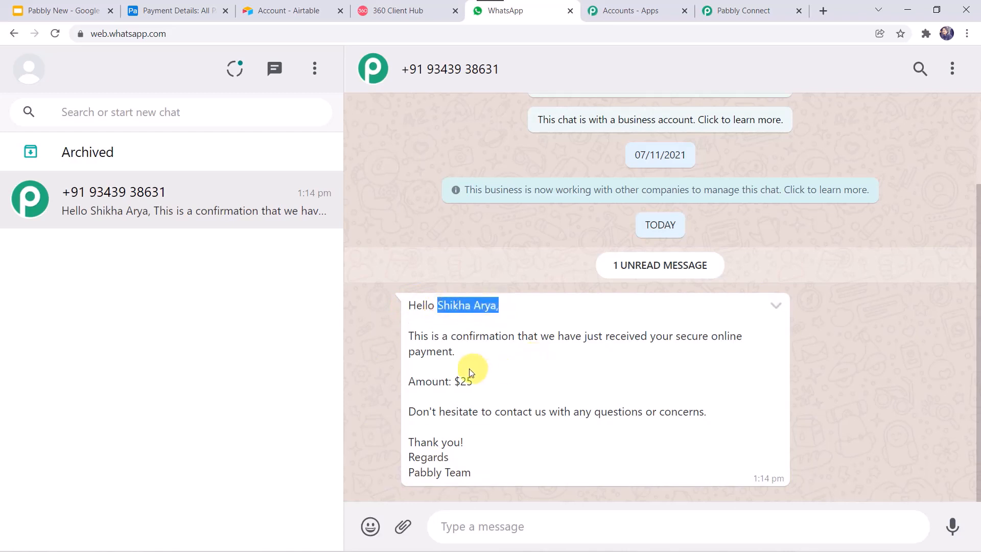
drag(454, 378, 484, 385)
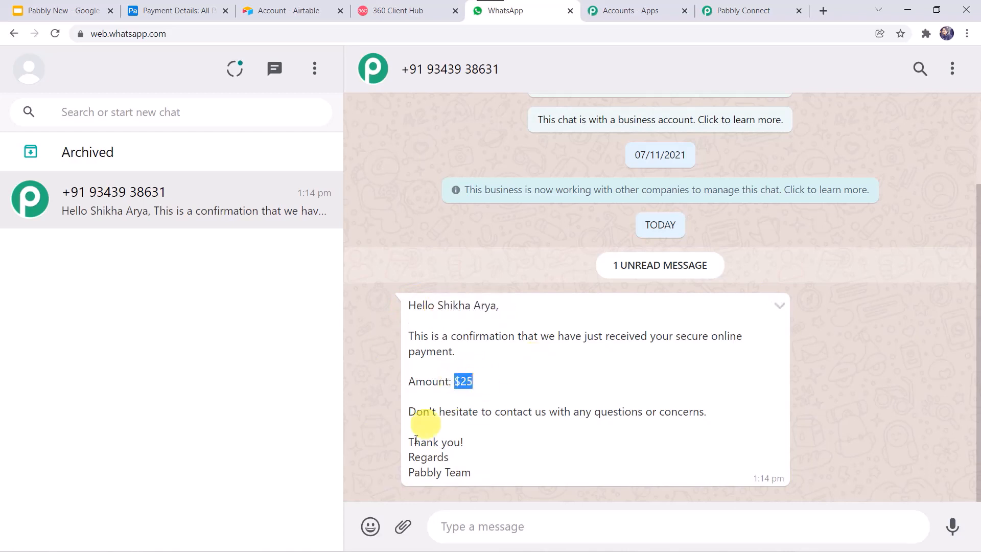
drag(491, 479, 368, 473)
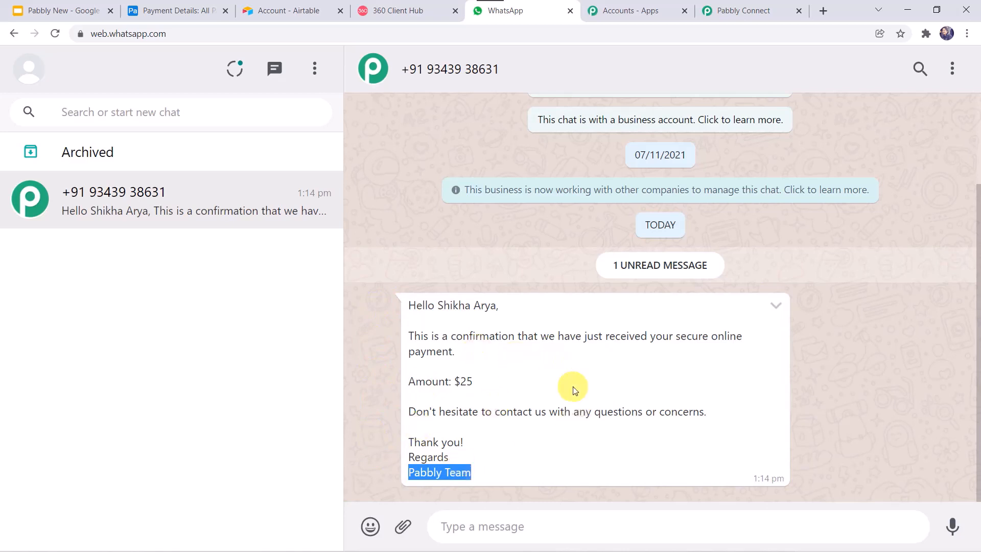
click(737, 9)
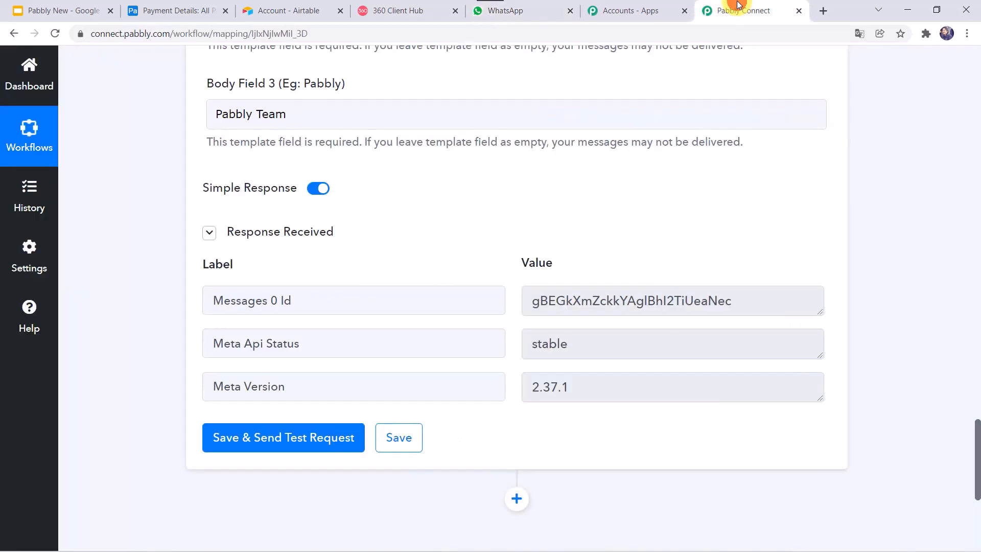
Save the WhatsApp template message action, getting 'Data Saved Successfully'
click(401, 434)
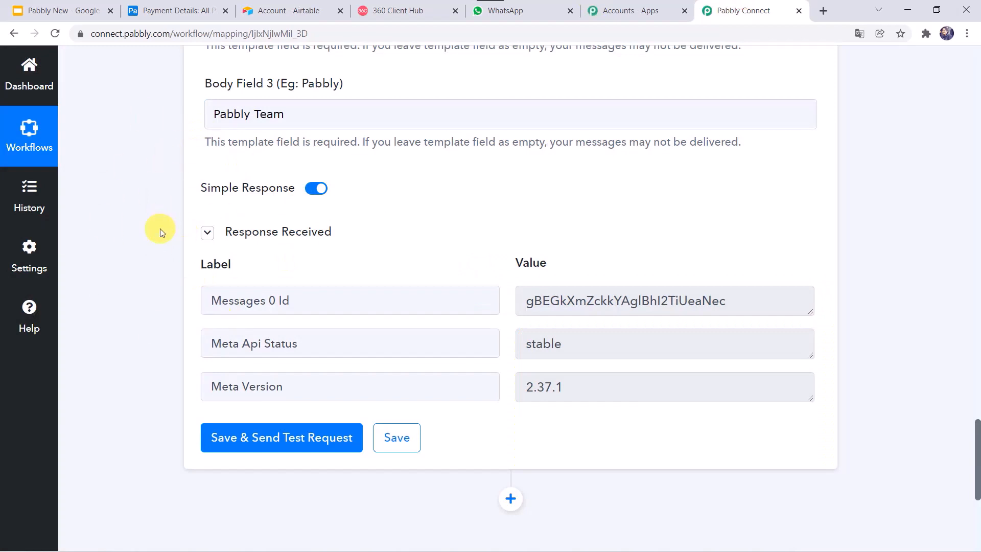
Add a second Airtable payment record with the customer's name, email, contact number and a 50 payment amount
click(172, 10)
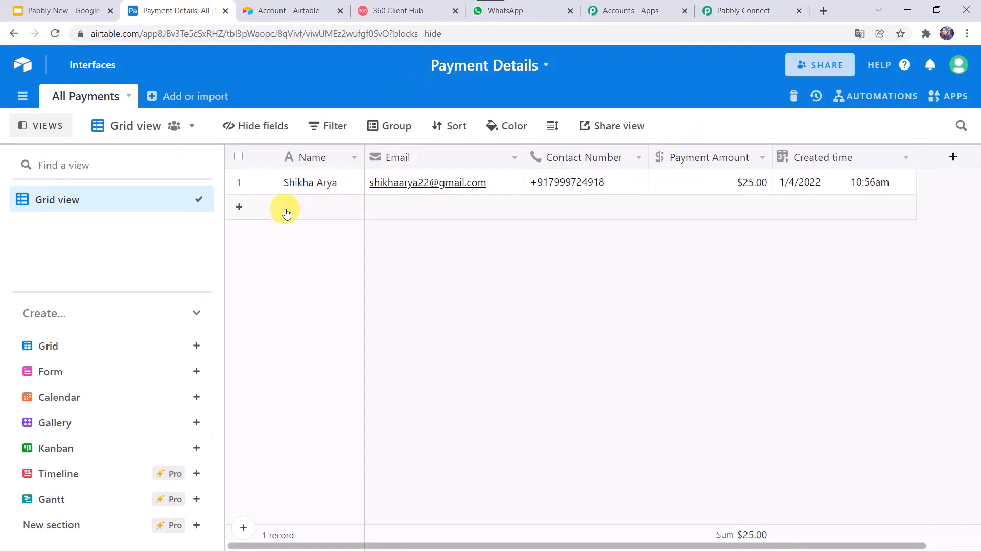
click(240, 208)
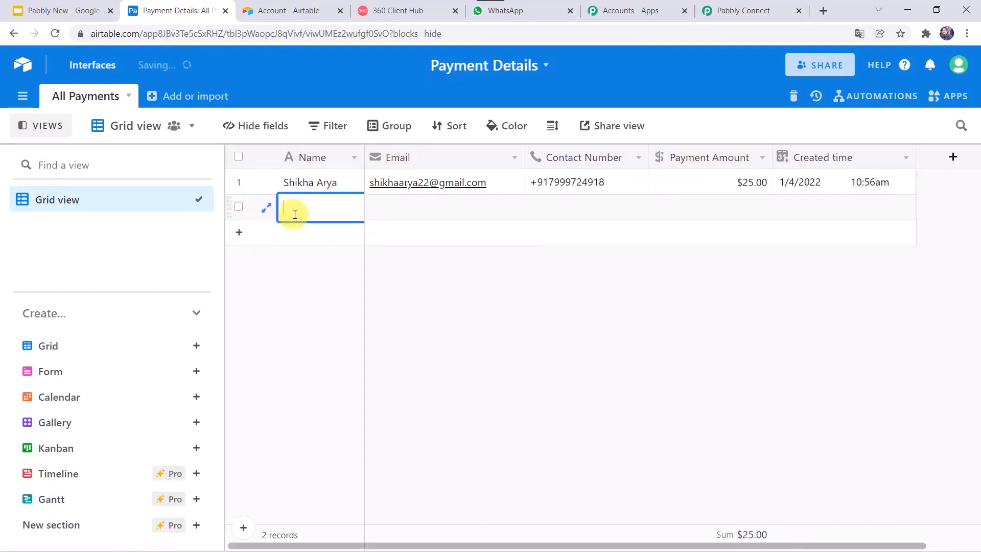
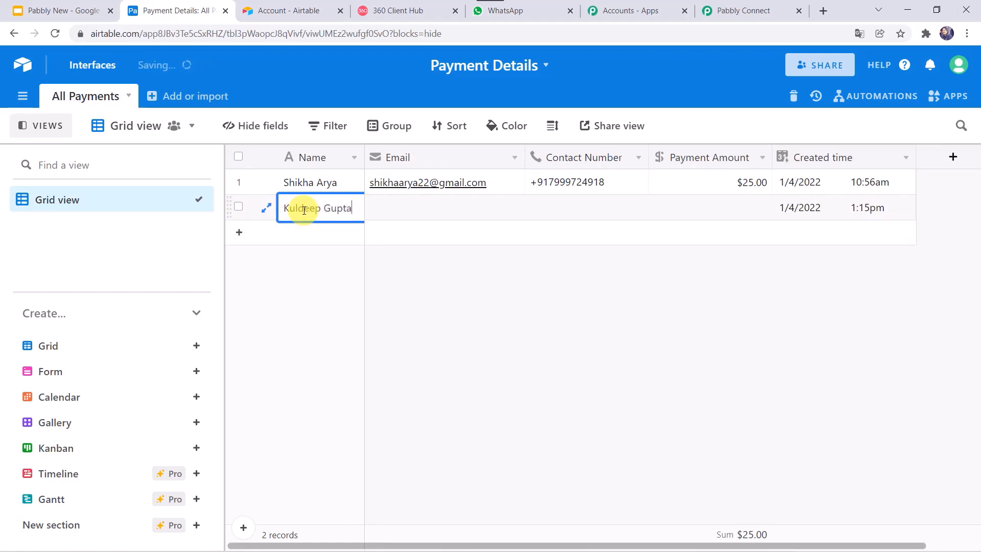
key(Tab)
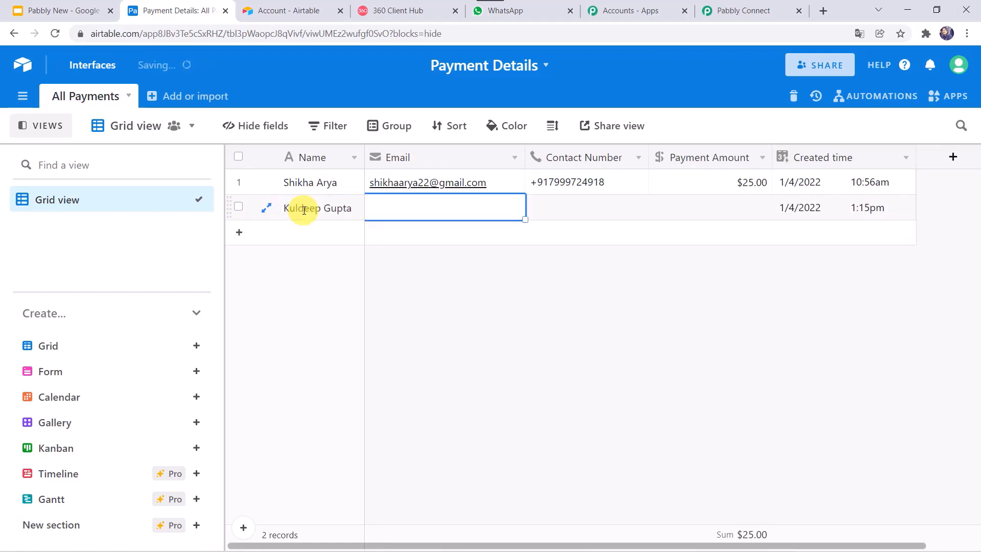
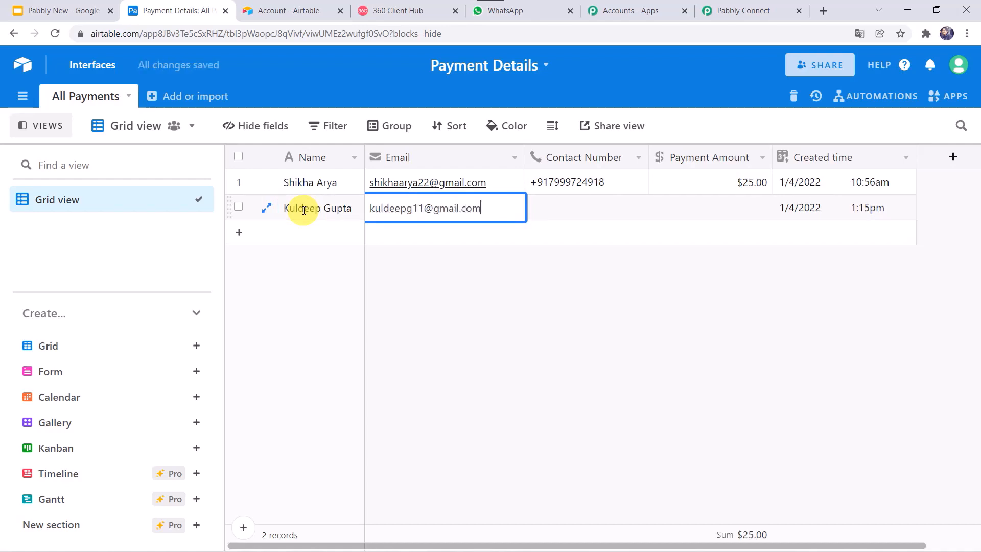
key(Tab)
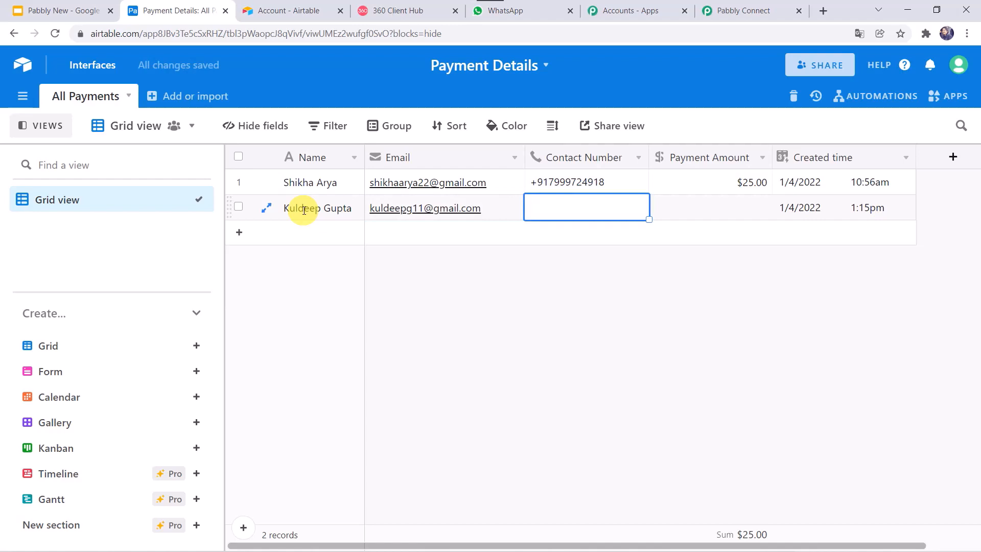
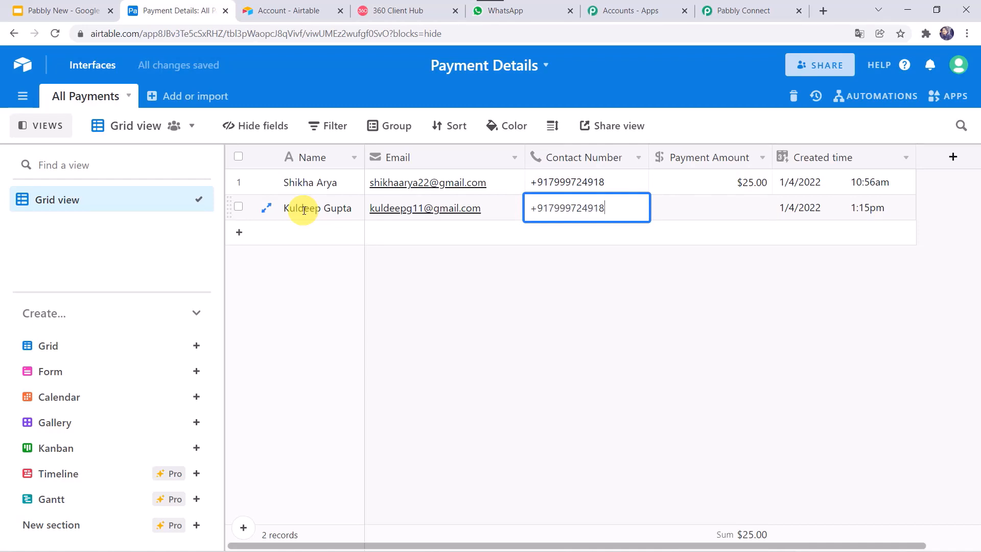
key(Tab)
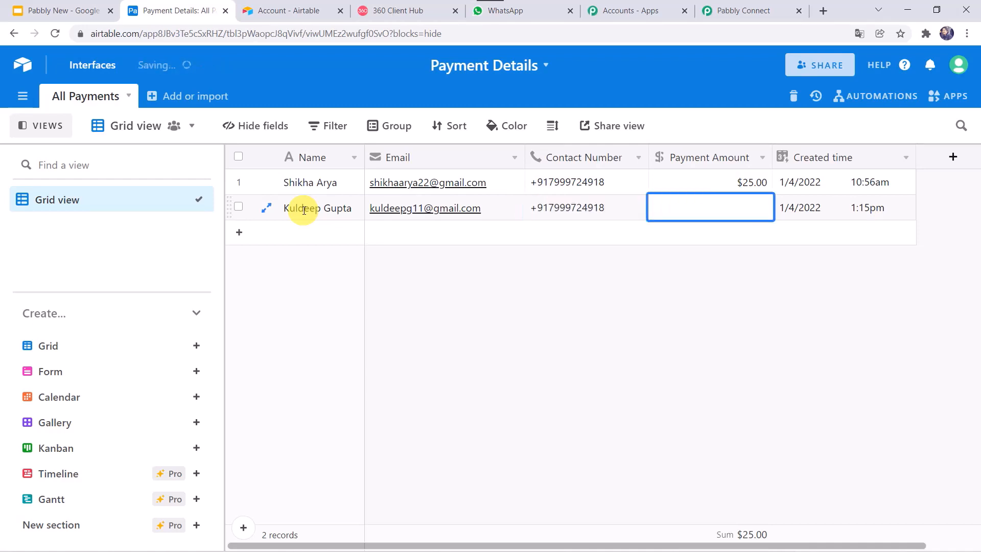
text(50)
click(718, 261)
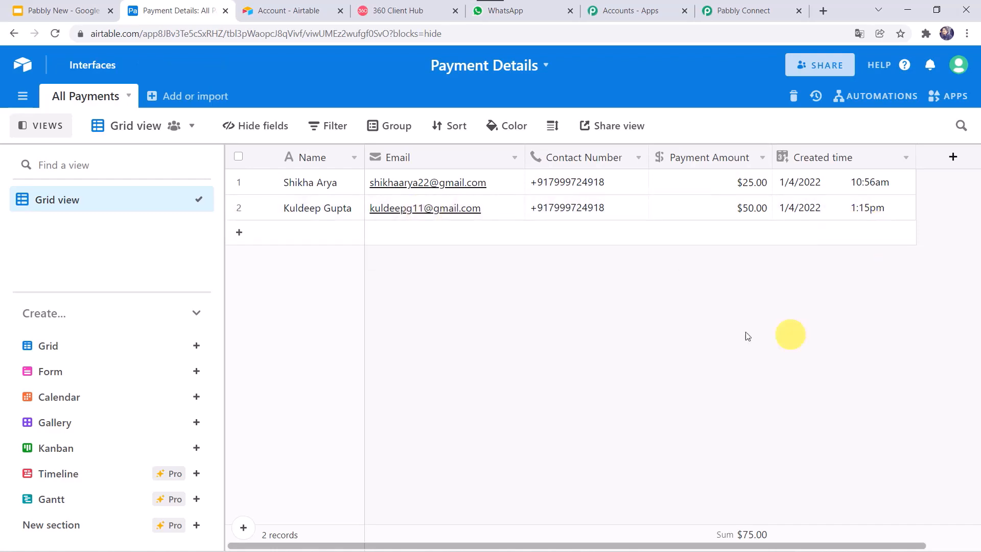
click(536, 8)
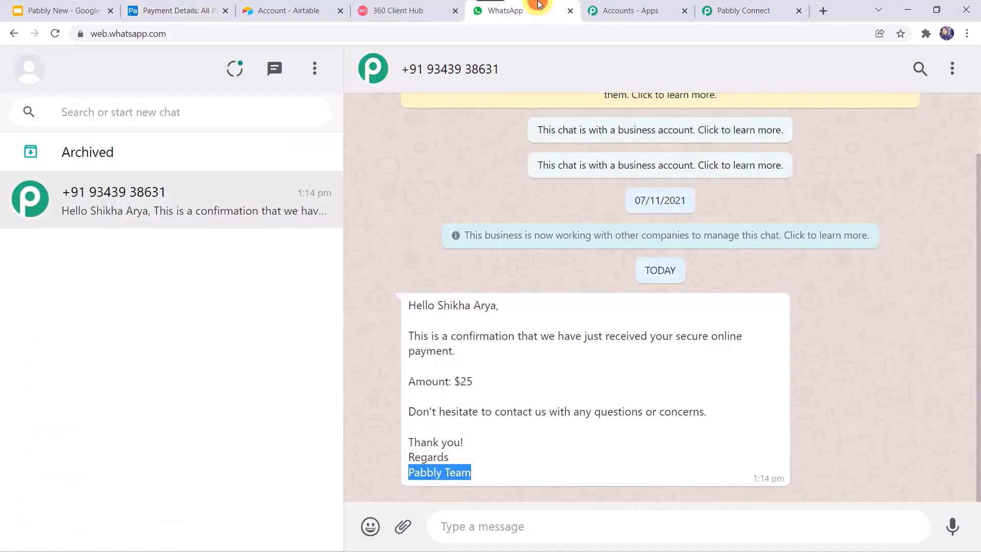
Reload WhatsApp Web and confirm the automatic $50 payment confirmation signed Pabbly Team arrived
click(55, 35)
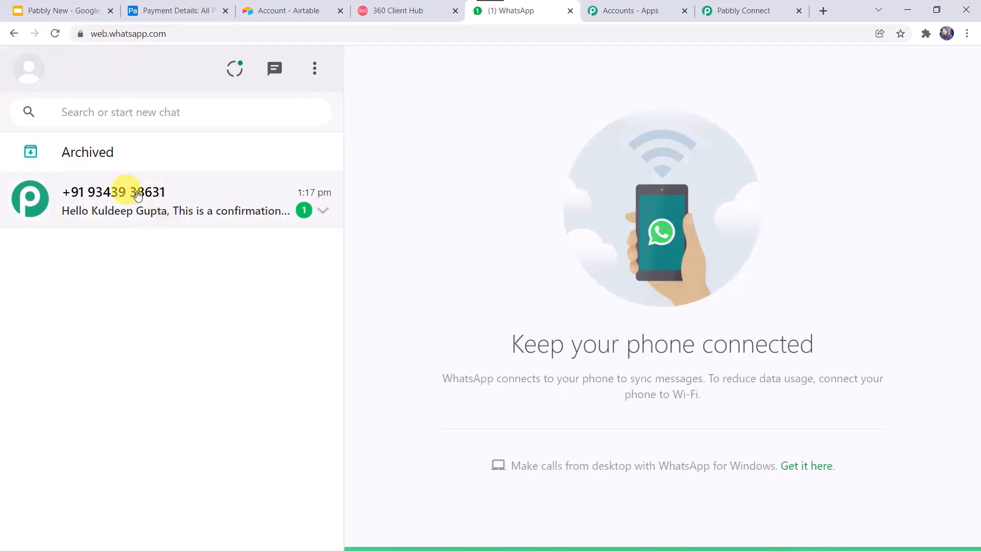
click(114, 200)
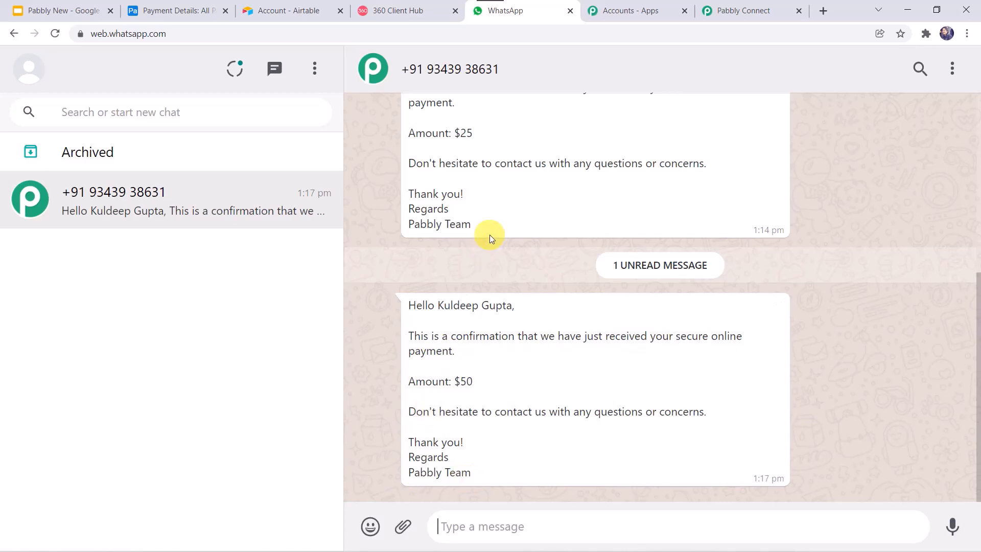
scroll(489, 235, up, 1)
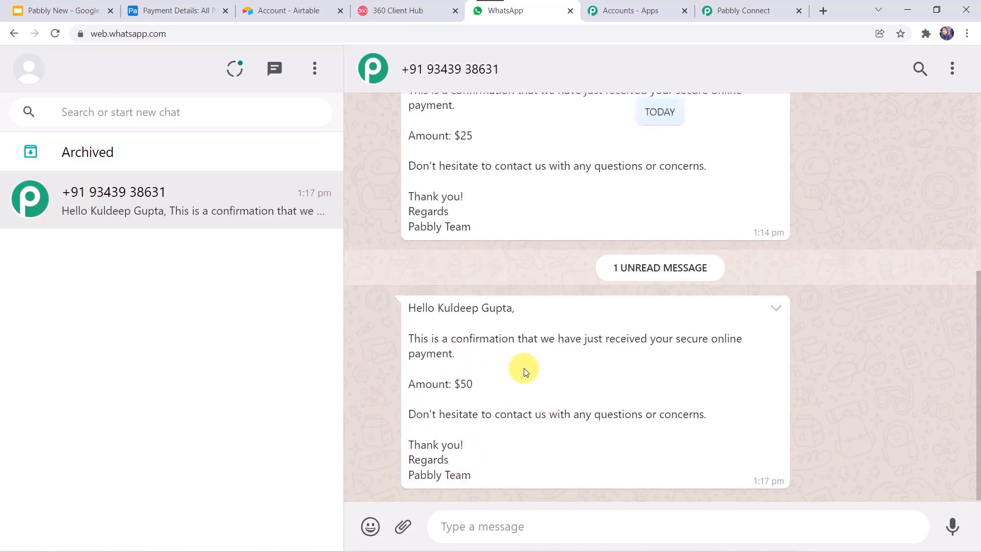
scroll(526, 371, up, 3)
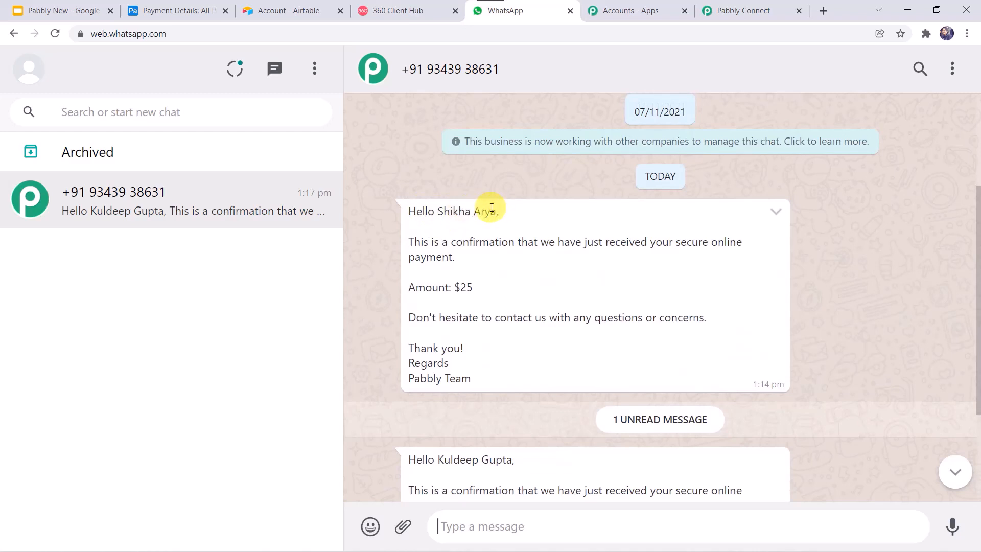
scroll(492, 208, down, 3)
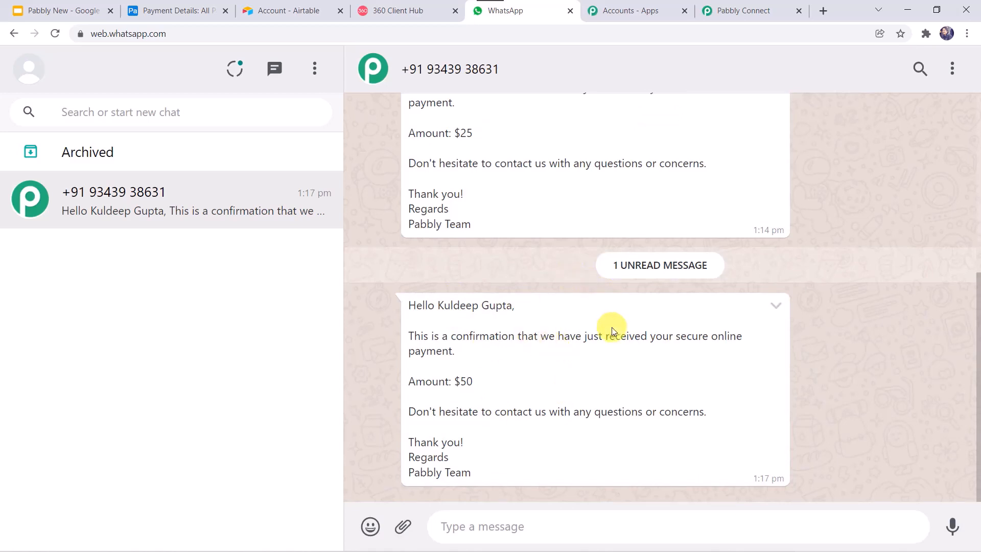
click(182, 5)
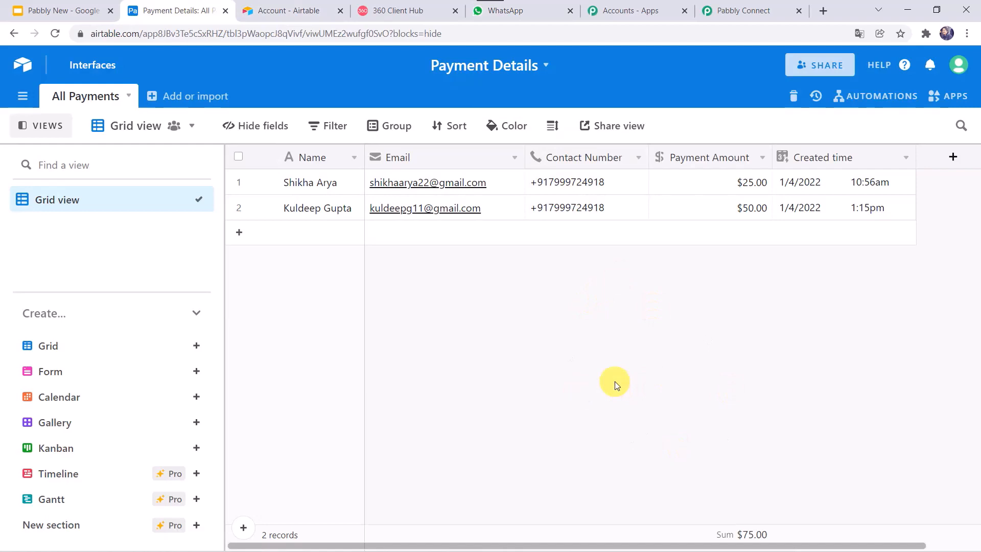
Back in Pabbly Connect, collapse the Airtable trigger so both trigger and WhatsApp action are visible
click(748, 9)
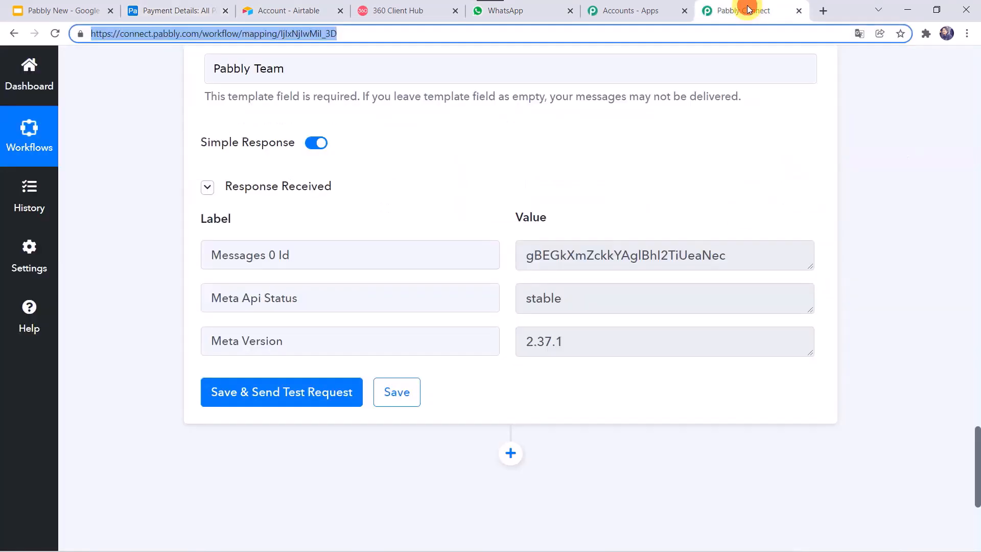
click(628, 161)
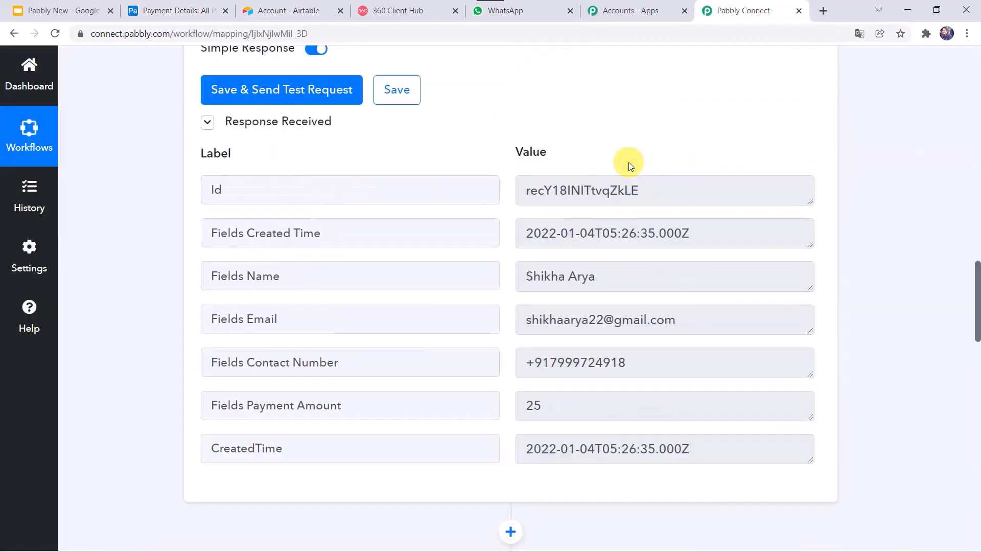
scroll(629, 161, up, 13)
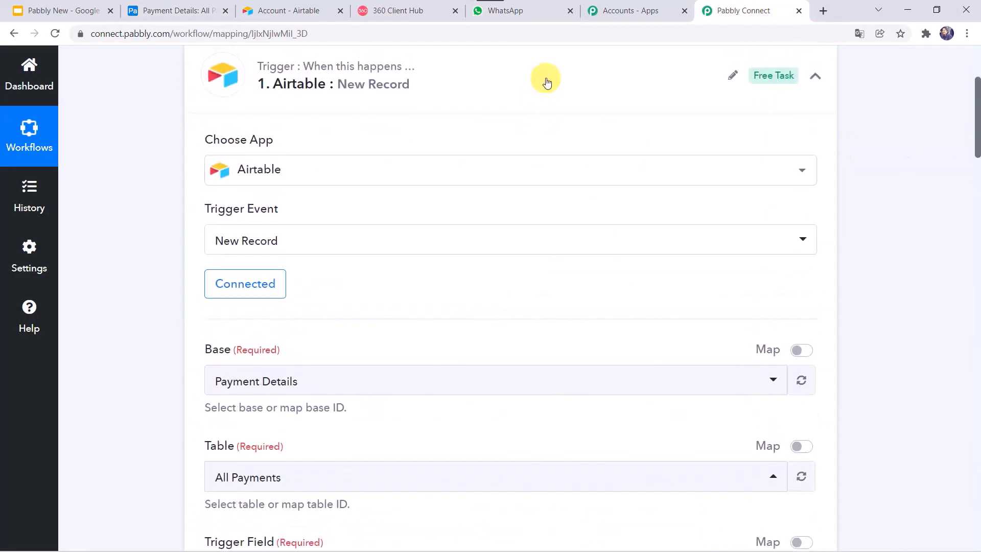
click(547, 81)
scroll(285, 282, up, 5)
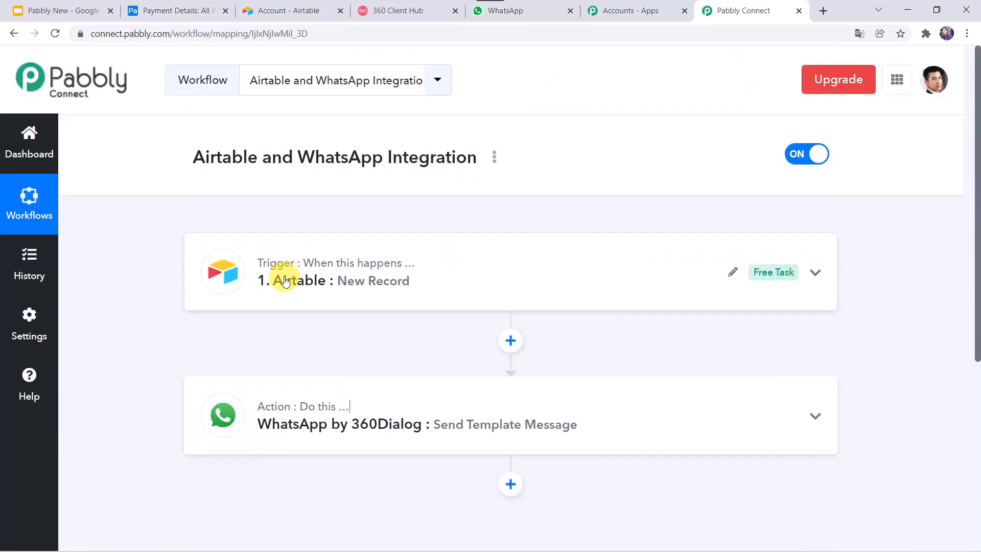
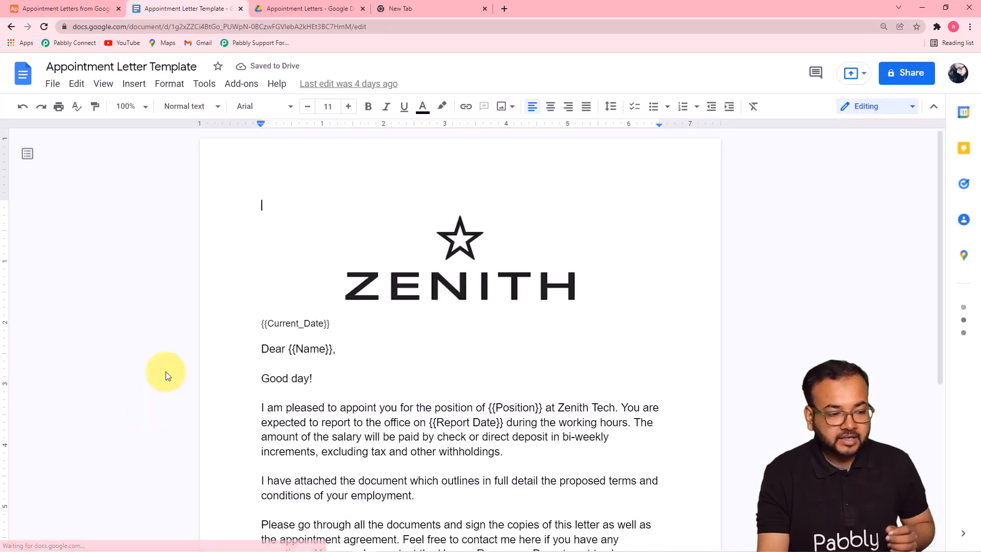
Scroll the template down to the signature, then bring up the Airtable base with the Developer record
scroll(281, 245, down, 3)
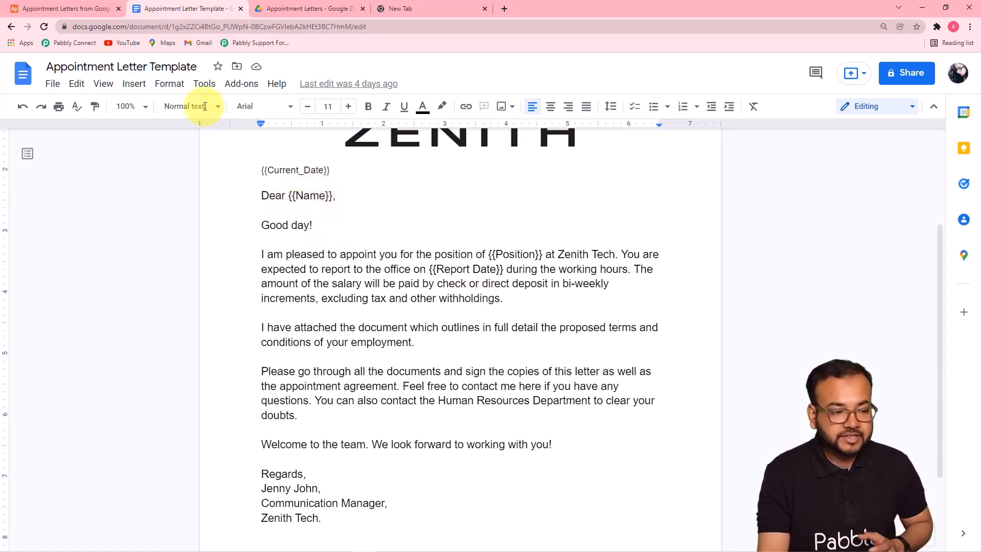
click(90, 12)
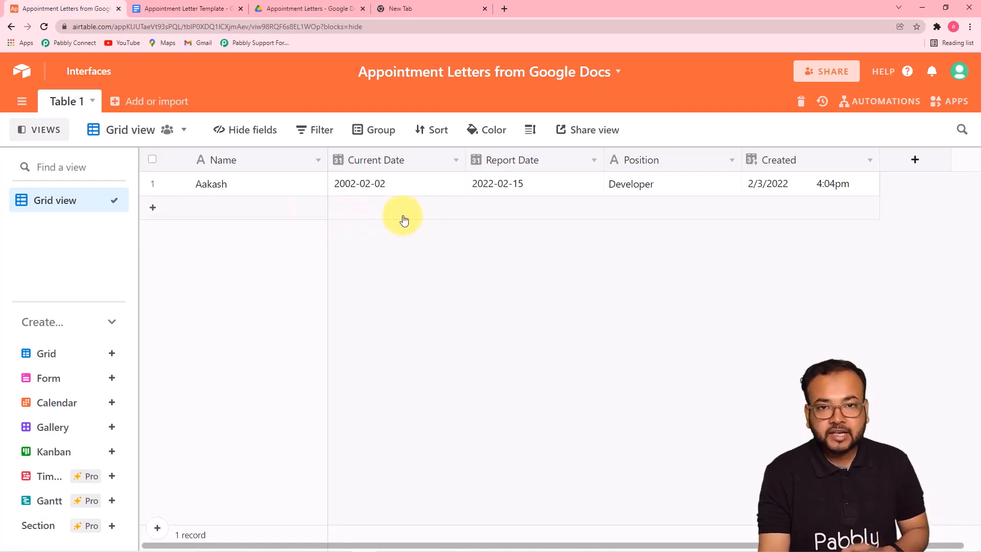
Review the letter template, then the empty Appointment Letters folder in Google Drive
click(199, 15)
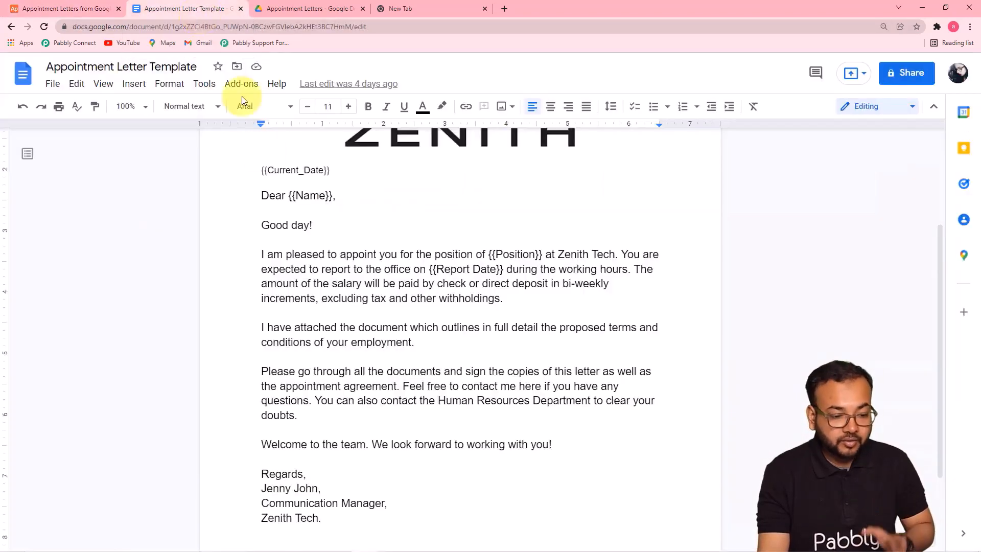
click(295, 14)
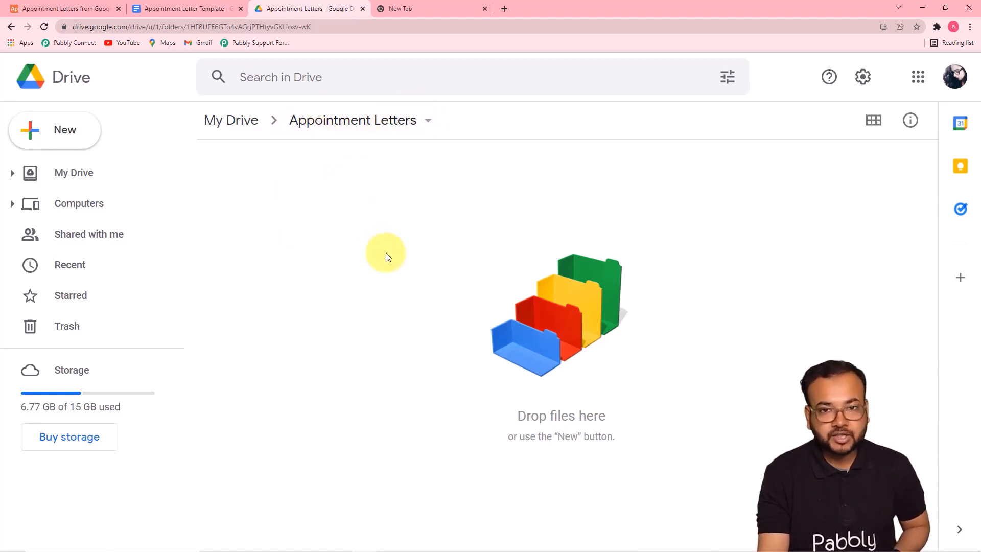
Create a workflow named 'Create Document from Google Docs and Airtable Automatically' from the dashboard
click(439, 11)
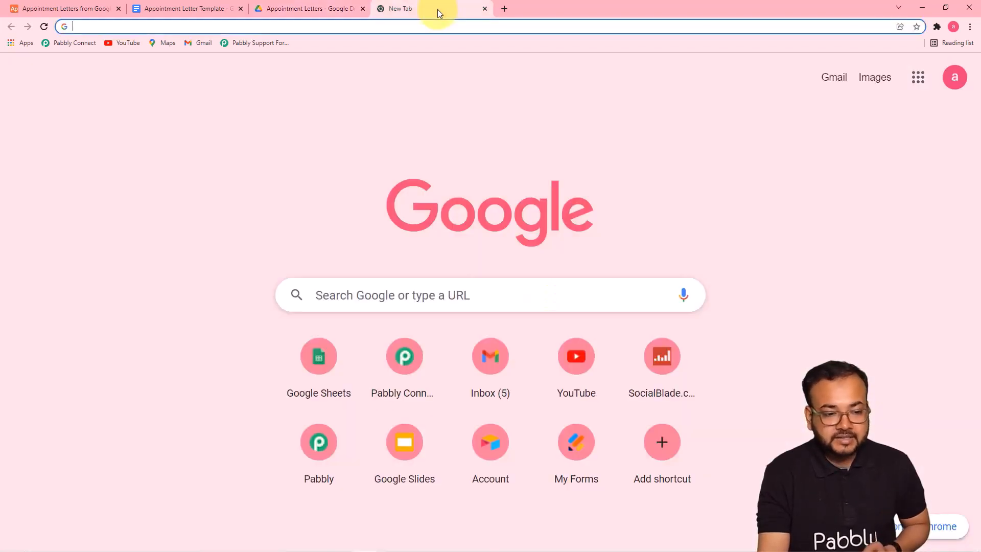
click(84, 45)
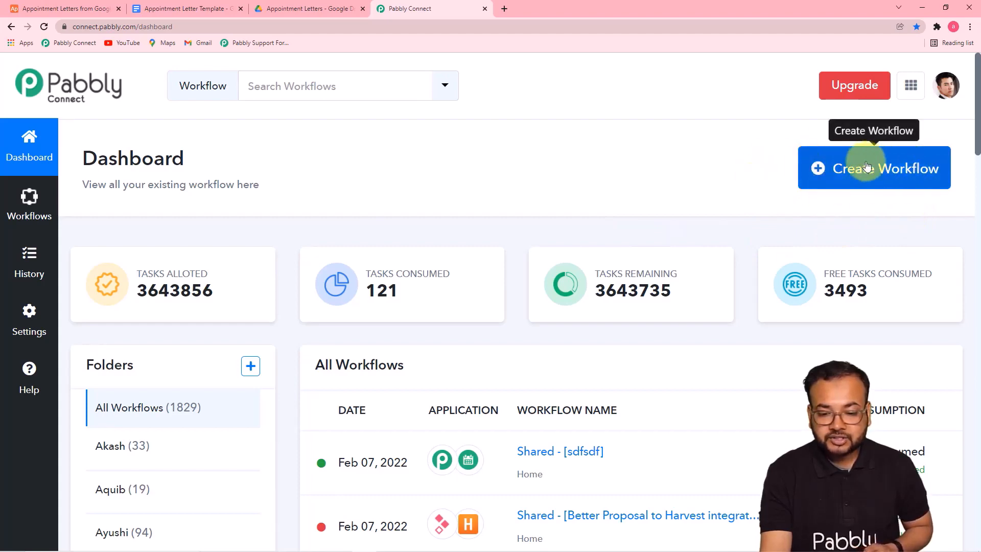
click(858, 176)
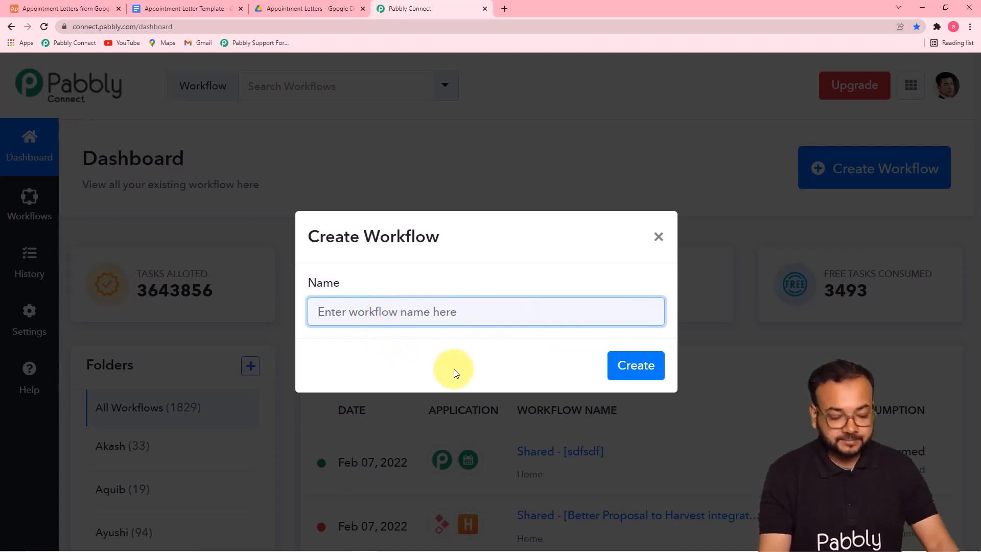
text(Create Document from Google Docs and Airtable Automatically)
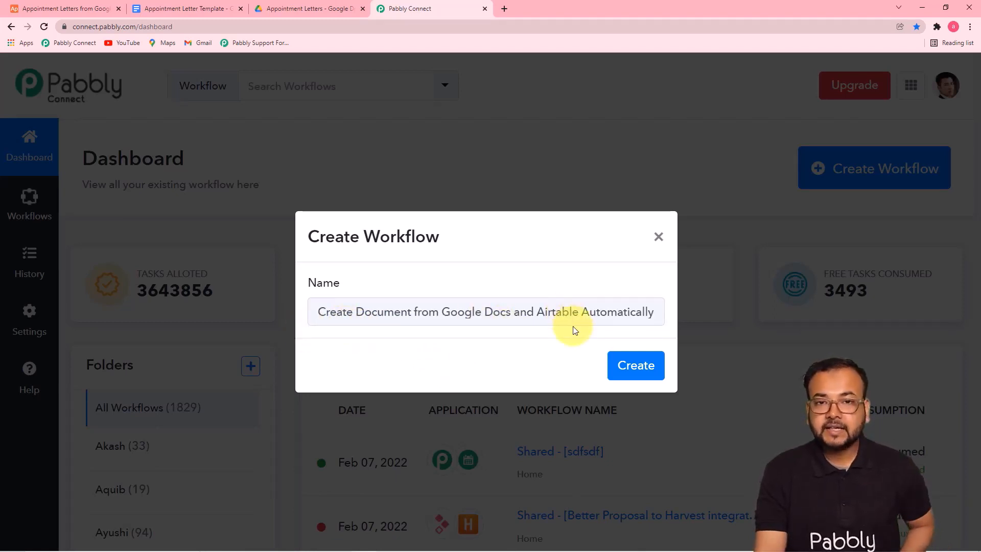
click(630, 369)
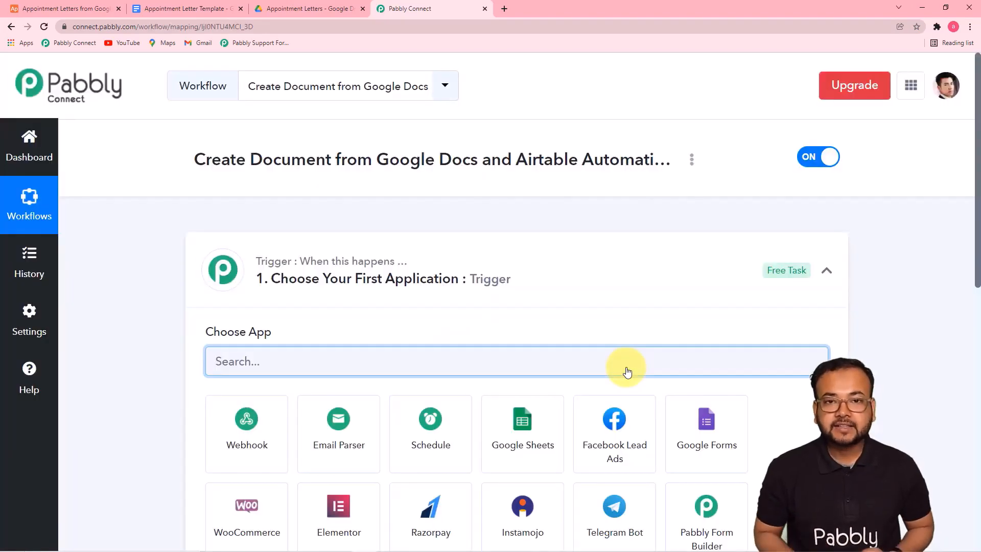
Set the trigger app to Airtable, found by searching 'airt', with the New Record event
click(832, 276)
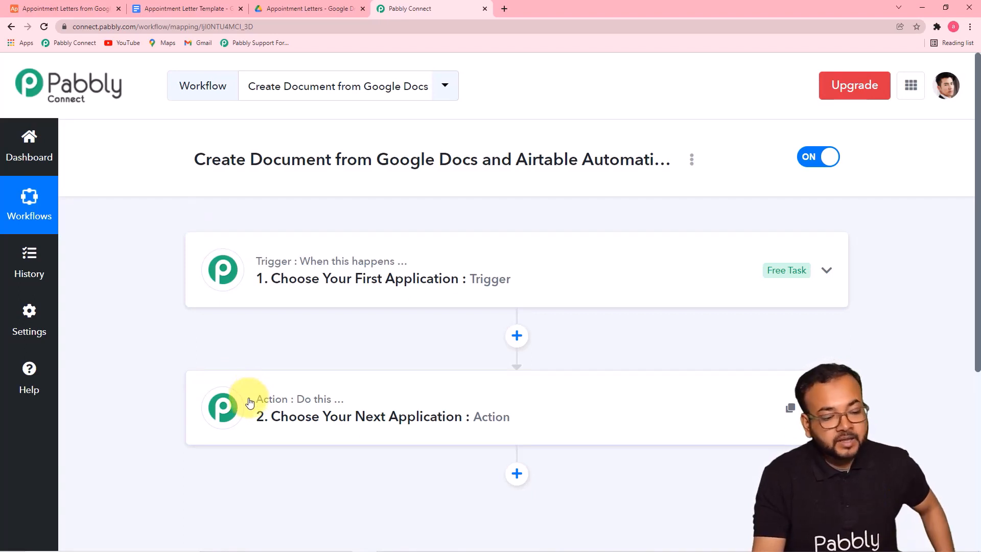
click(276, 280)
scroll(316, 291, down, 3)
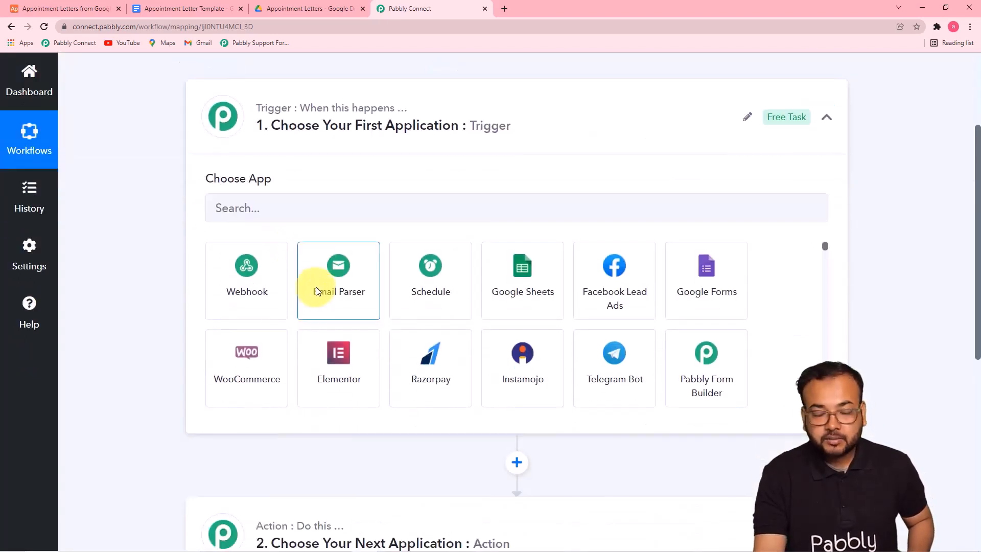
click(347, 200)
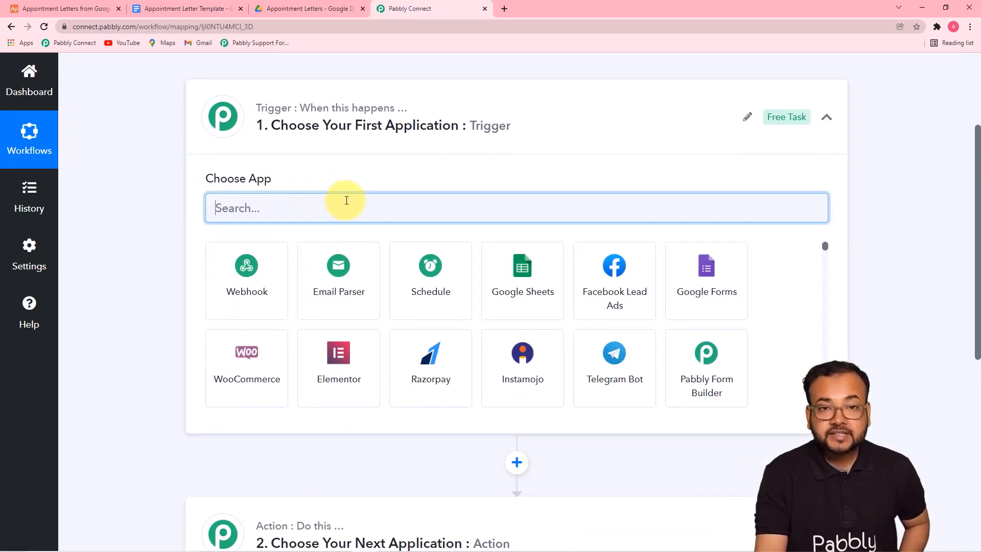
text(airt)
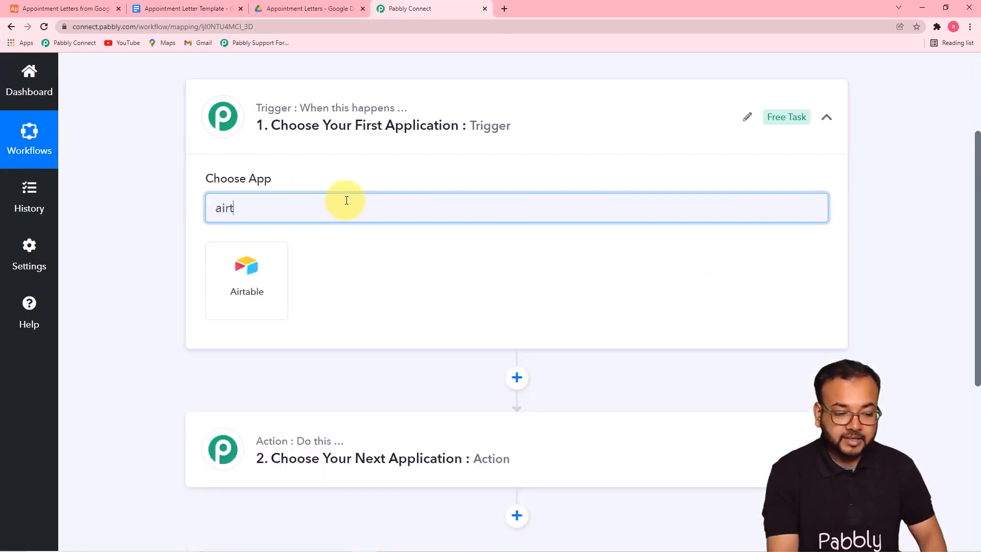
click(251, 275)
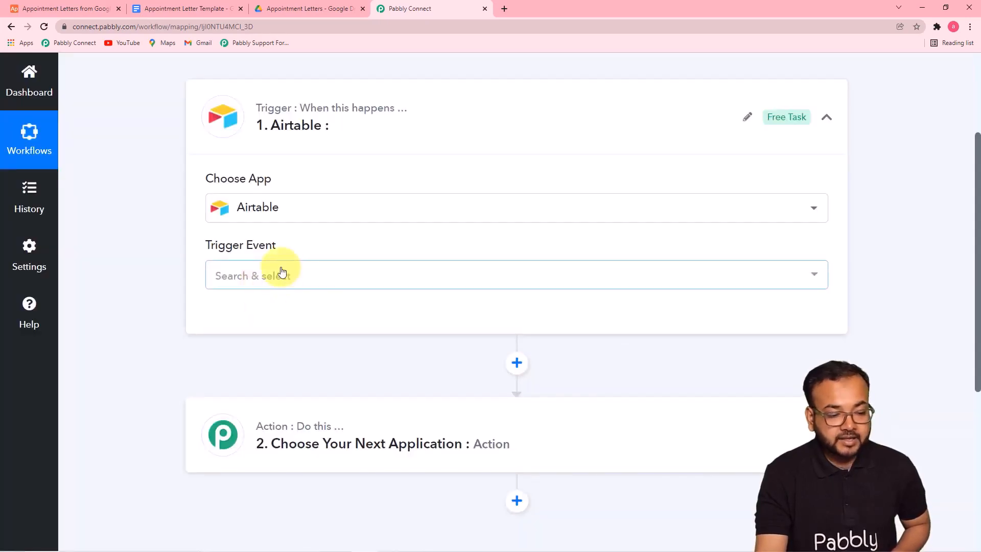
click(283, 279)
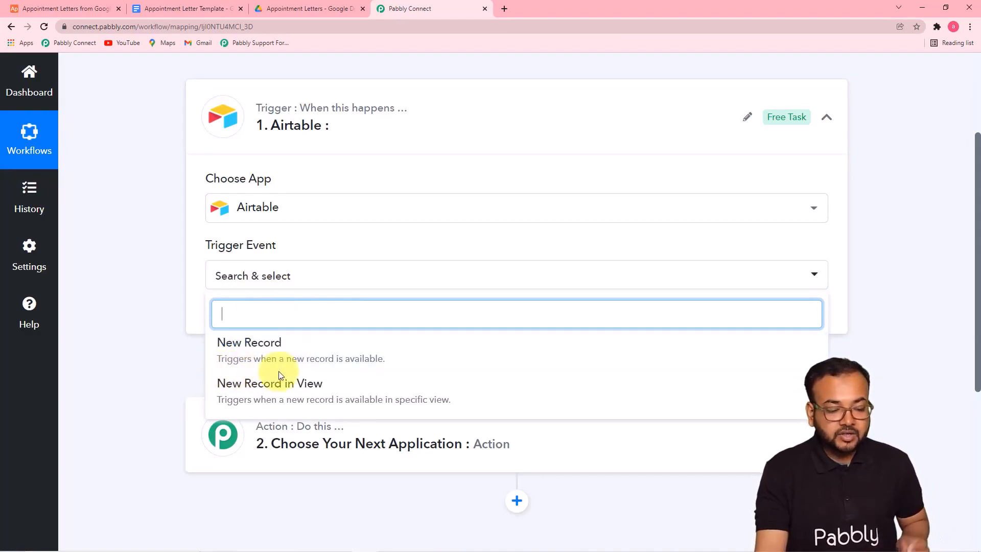
click(86, 12)
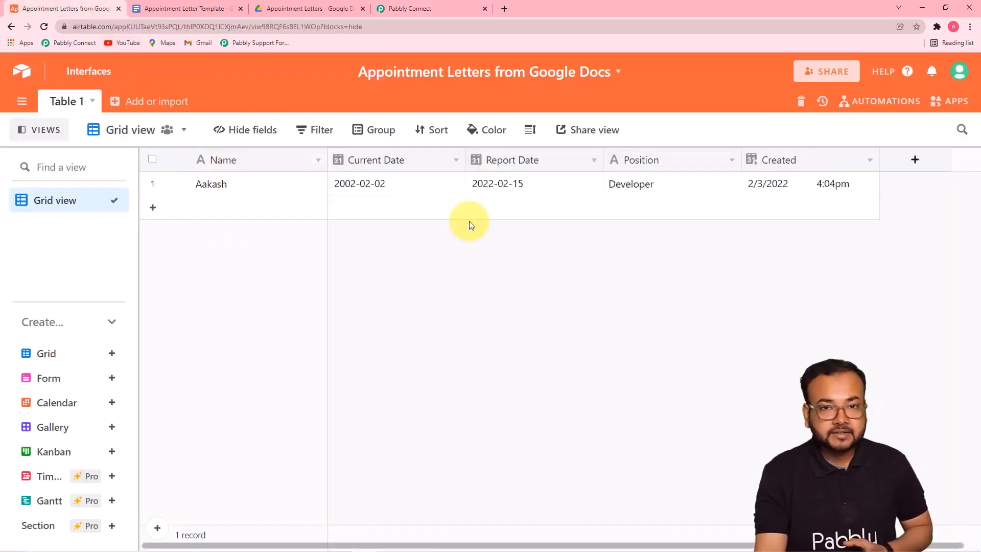
click(394, 9)
click(261, 348)
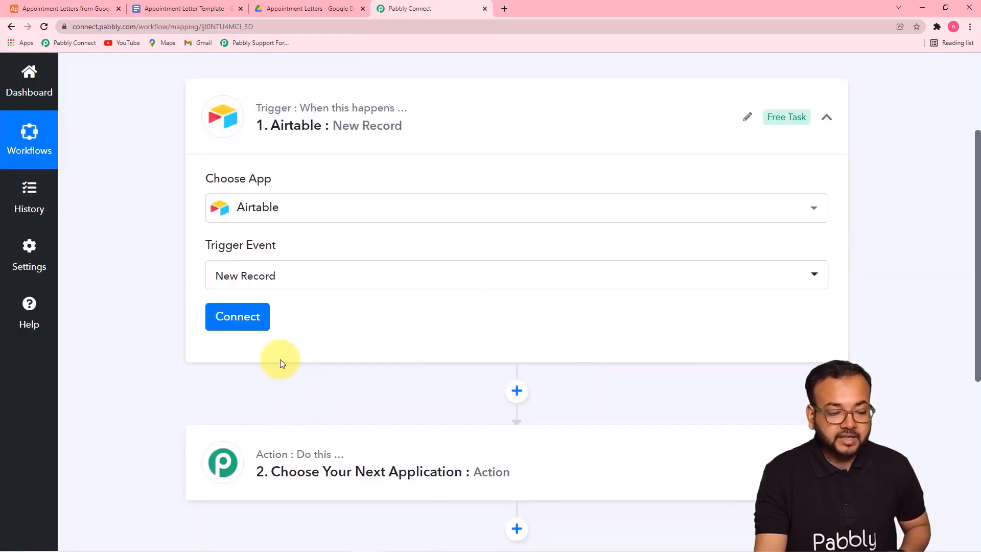
Start a new Airtable connection, then go to Airtable to find the API token
click(239, 321)
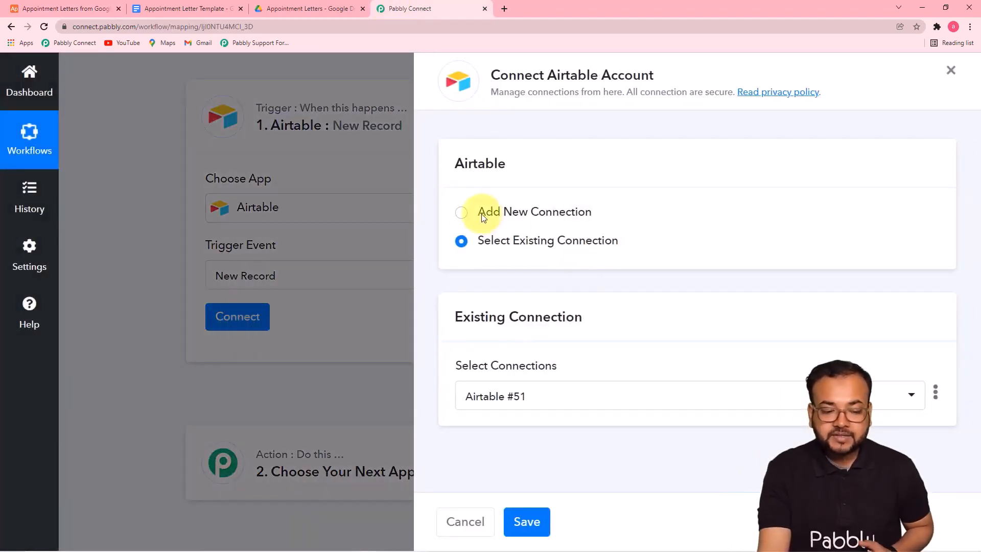
click(461, 212)
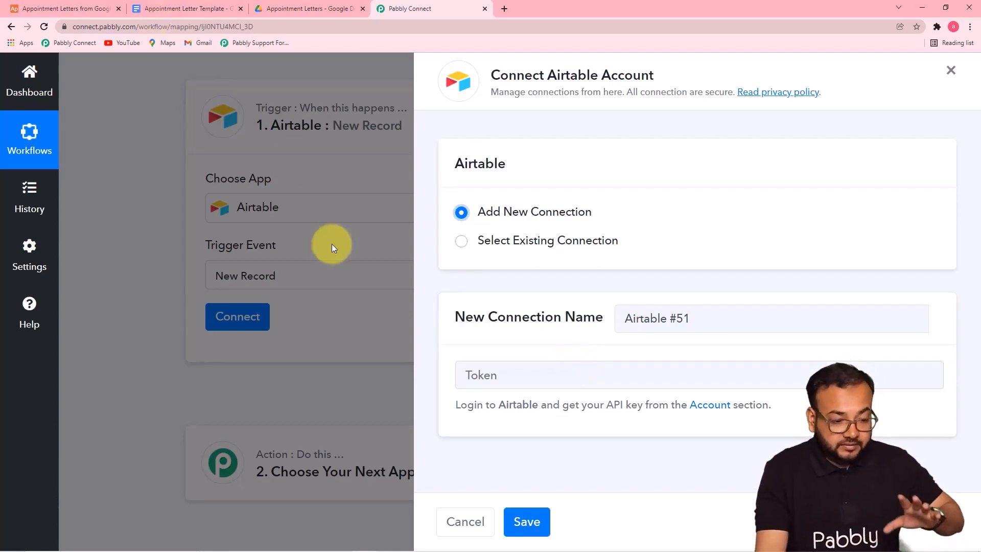
click(67, 9)
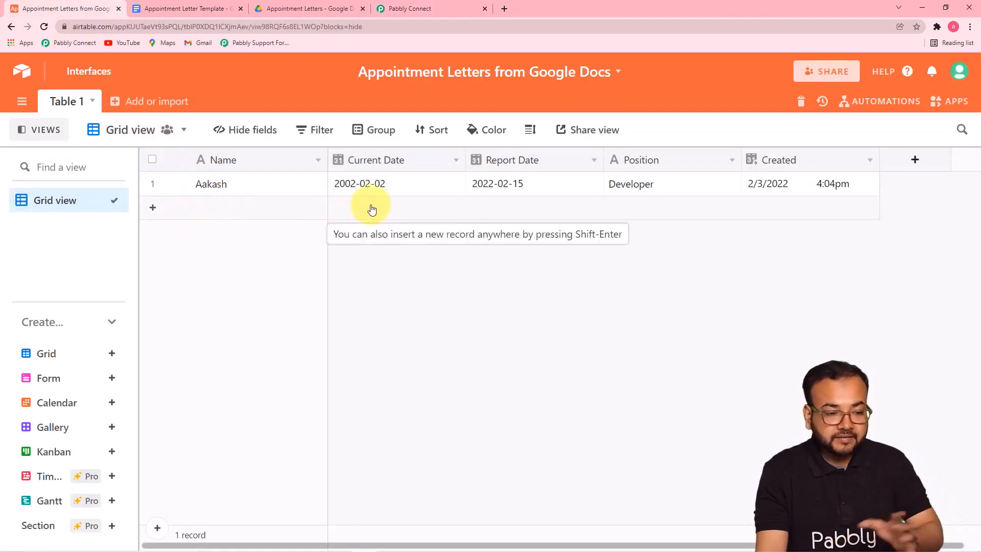
click(284, 10)
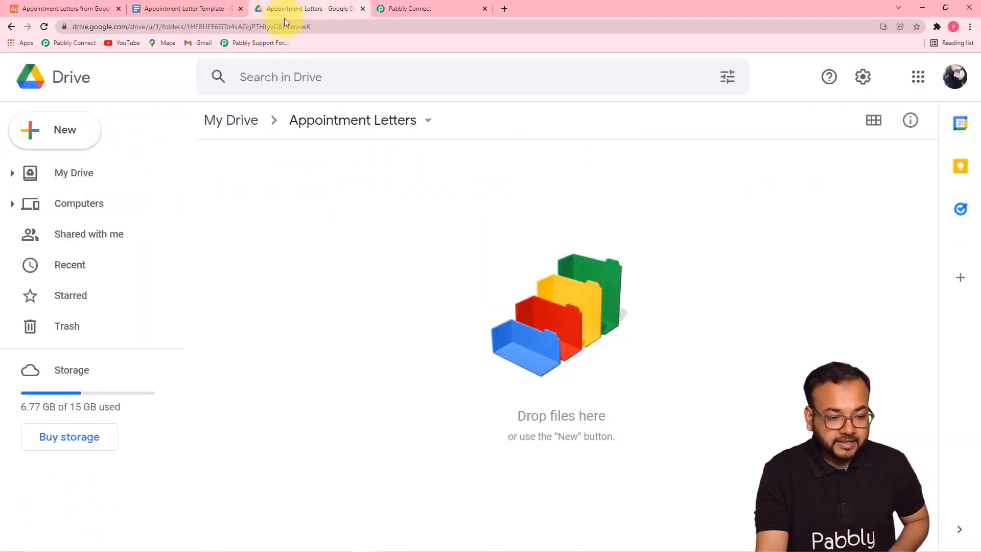
click(194, 11)
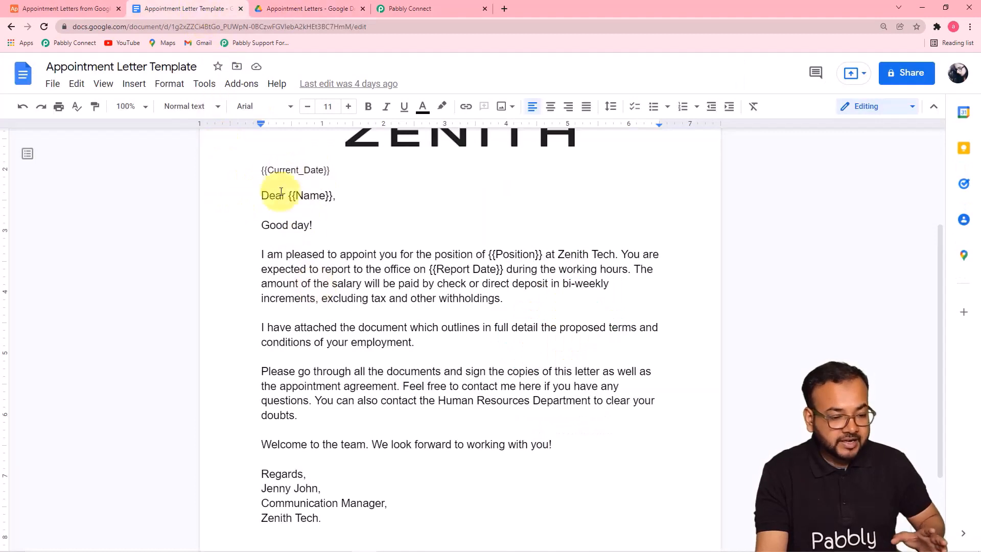
click(34, 11)
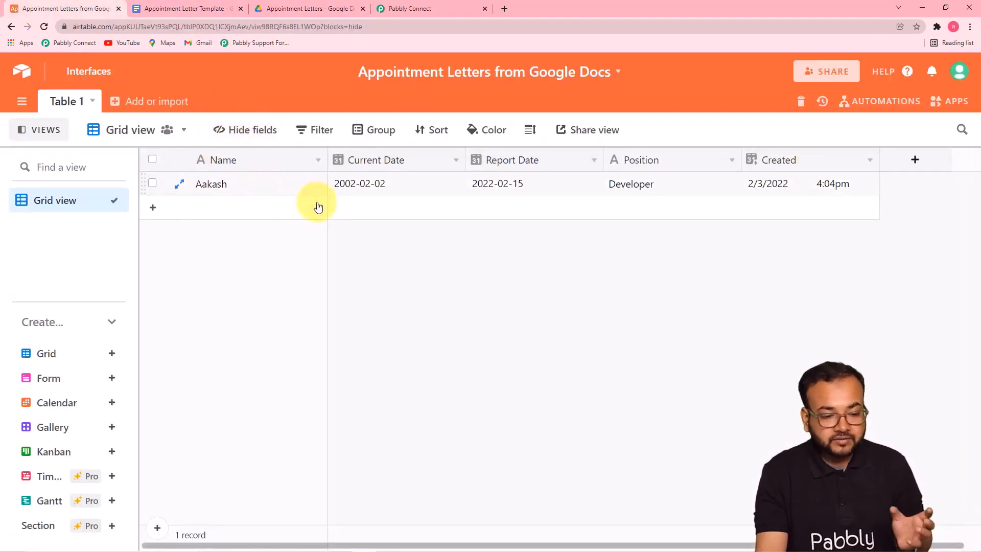
click(405, 8)
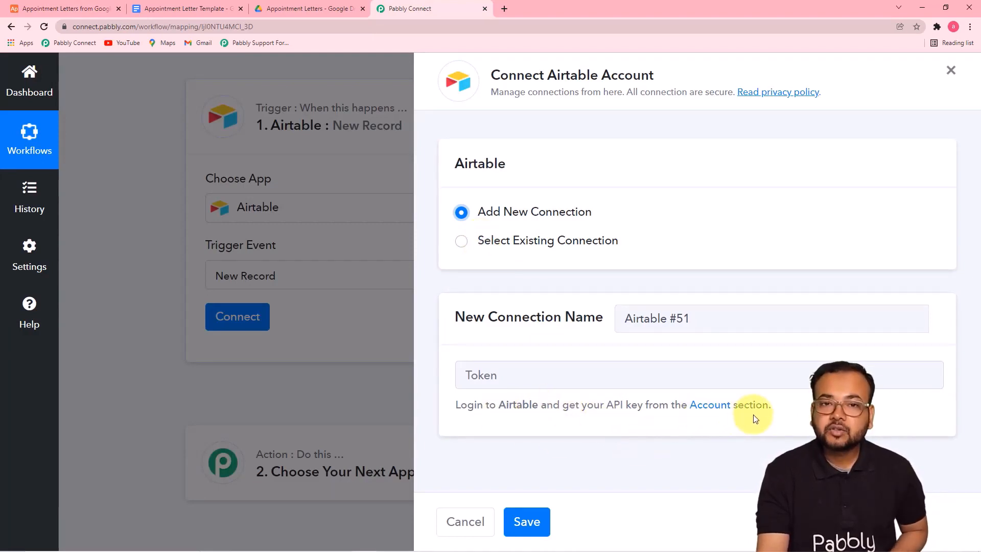
click(60, 10)
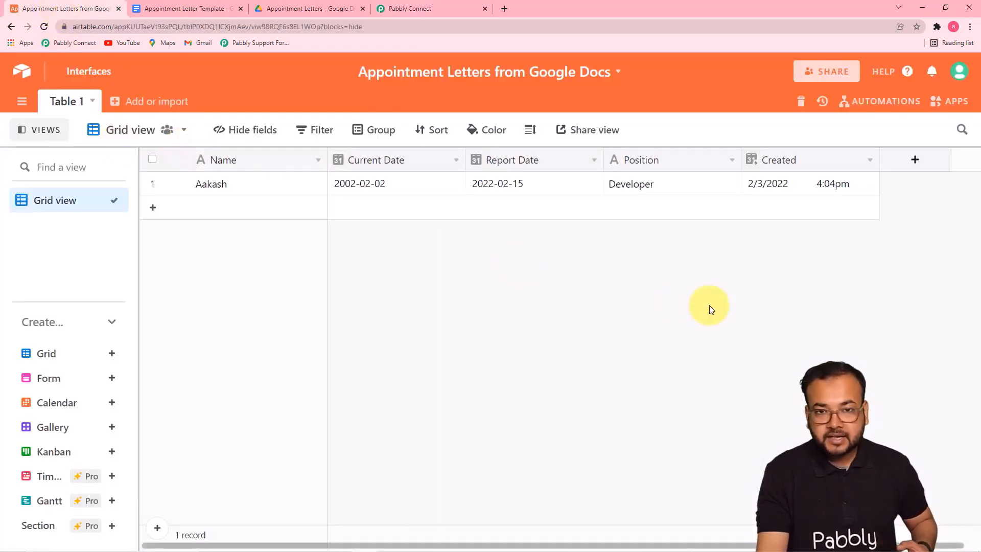
Copy the personal API key from the Airtable account page and return to Pabbly Connect
click(960, 74)
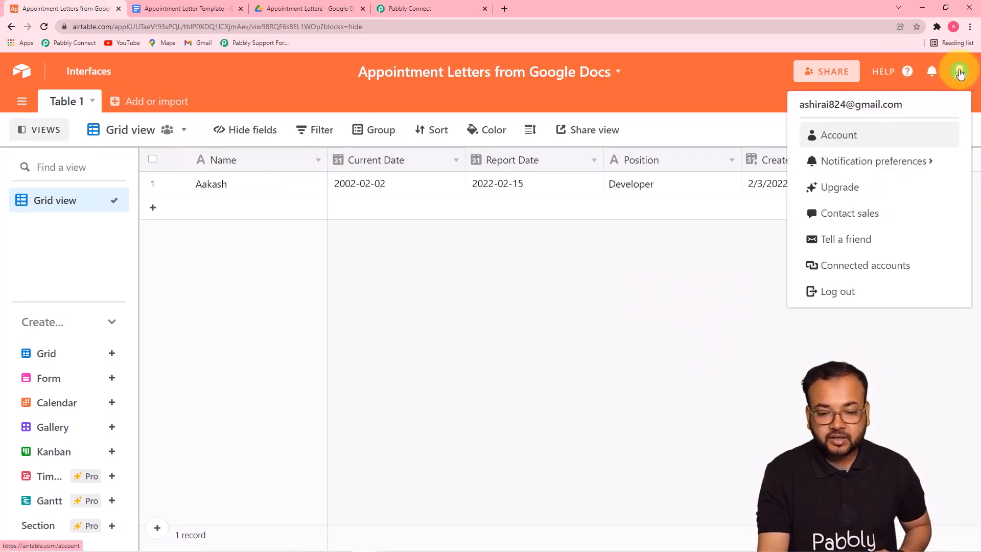
click(840, 135)
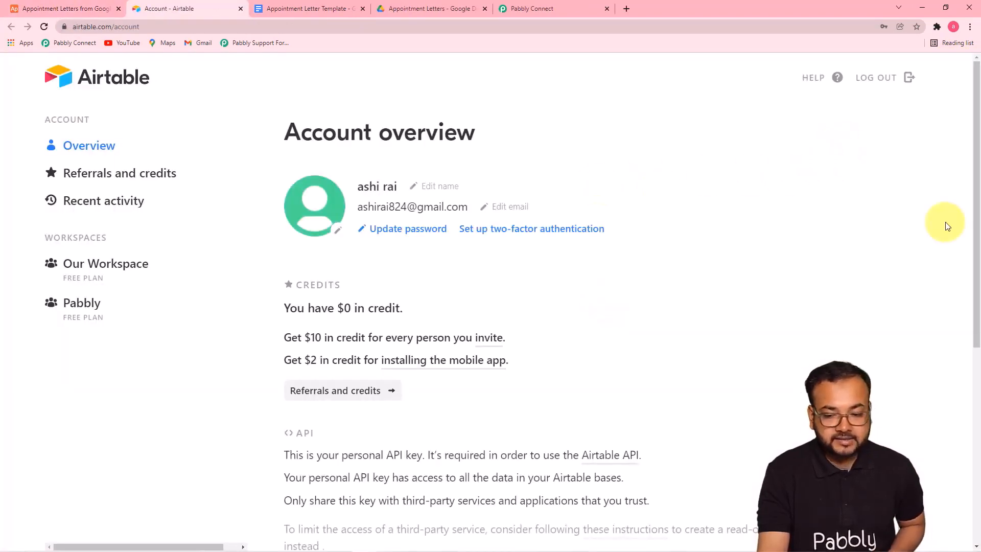
drag(974, 189, 972, 367)
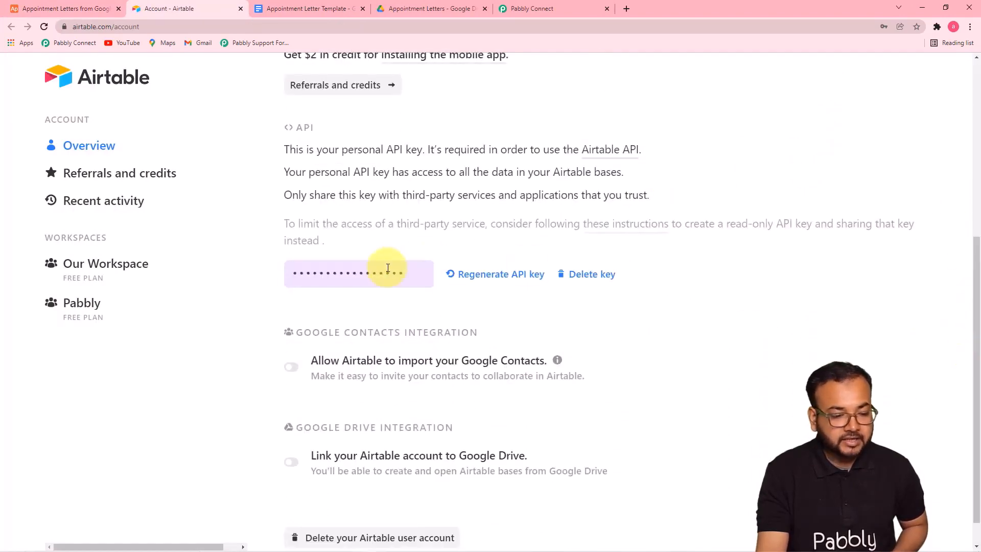
click(359, 273)
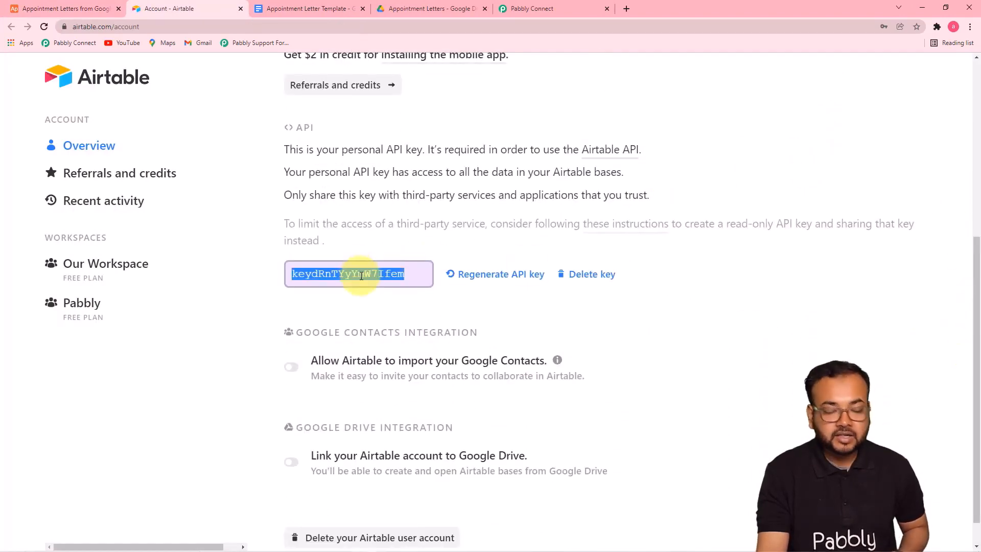
right_click(362, 277)
click(377, 286)
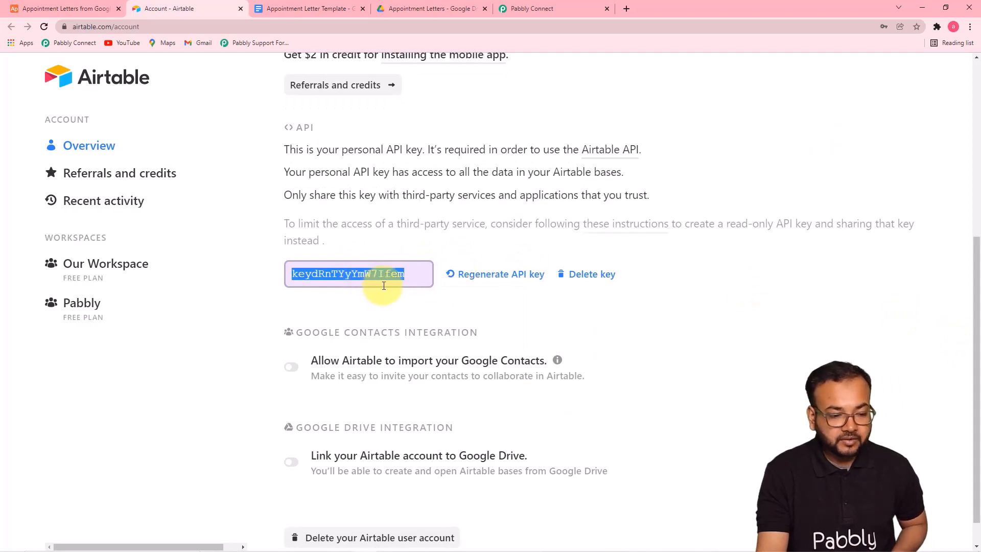
click(556, 6)
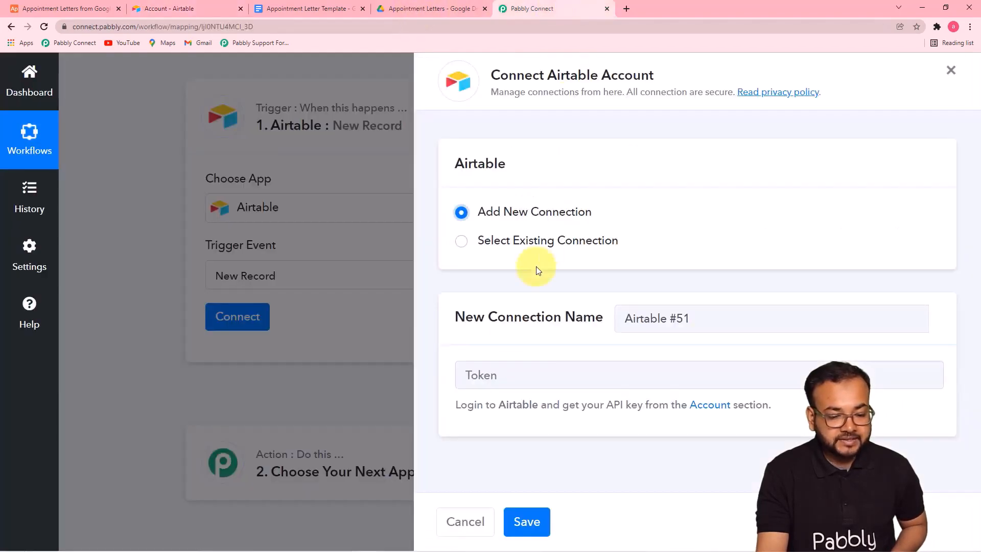
Paste the API key as the token and save the Airtable connection
right_click(503, 366)
click(544, 455)
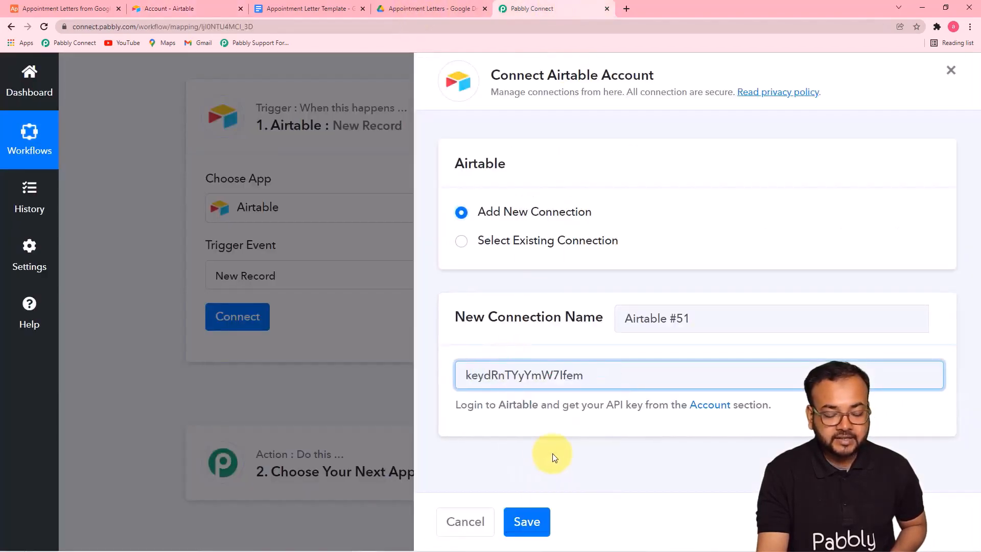
click(522, 522)
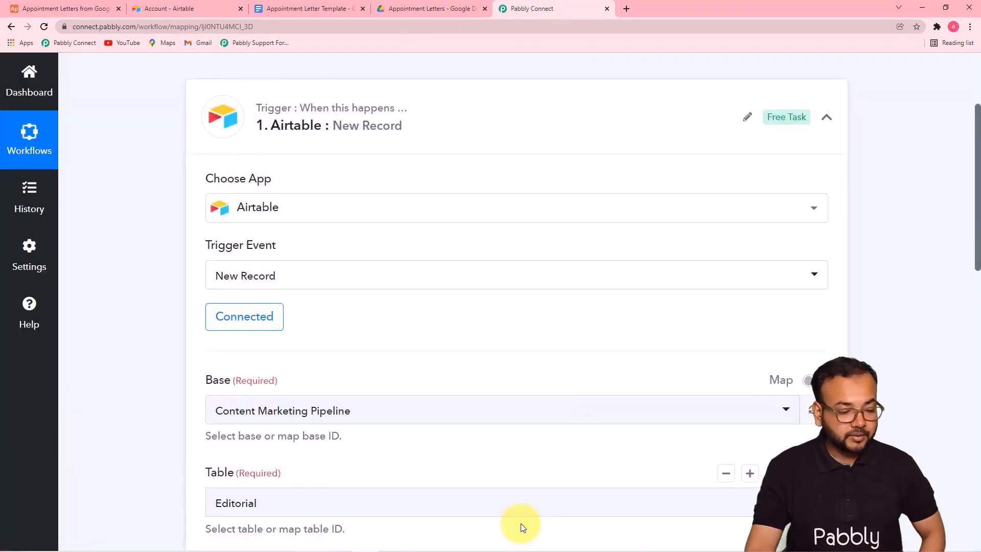
scroll(756, 246, down, 4)
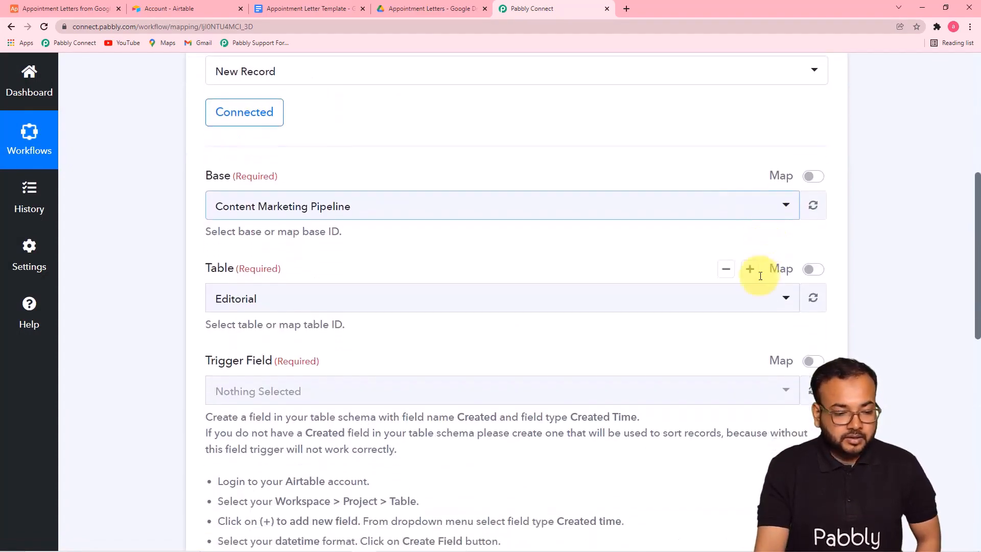
scroll(668, 268, up, 1)
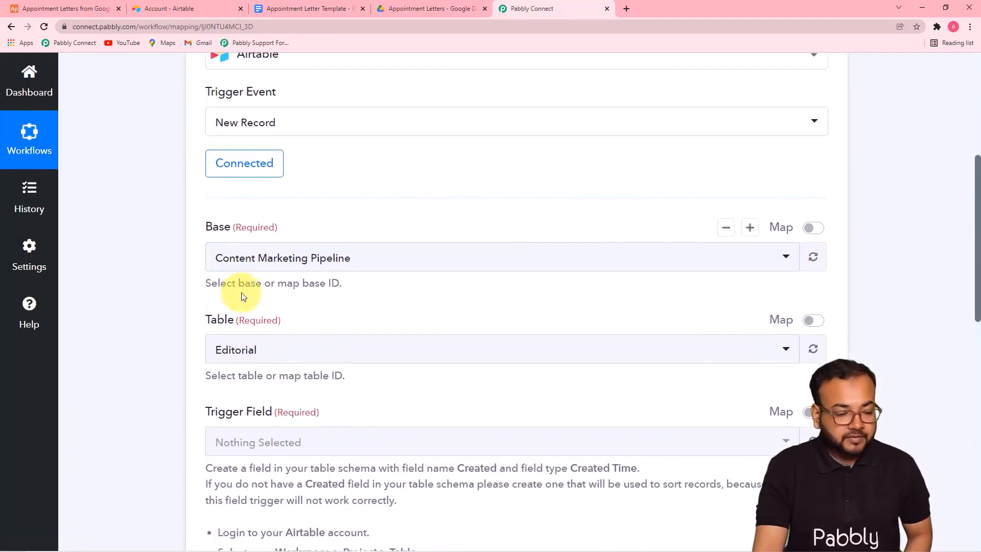
scroll(243, 296, down, 3)
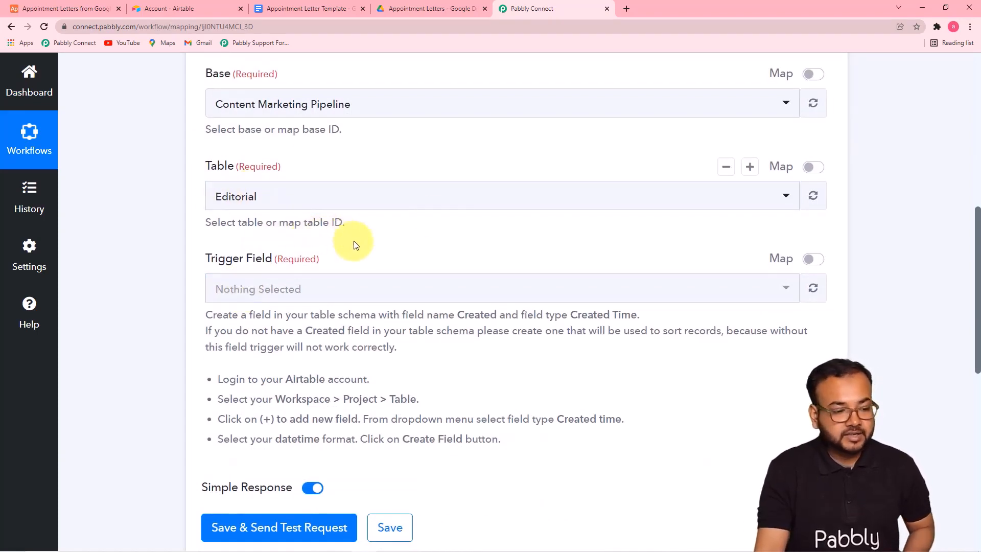
click(74, 10)
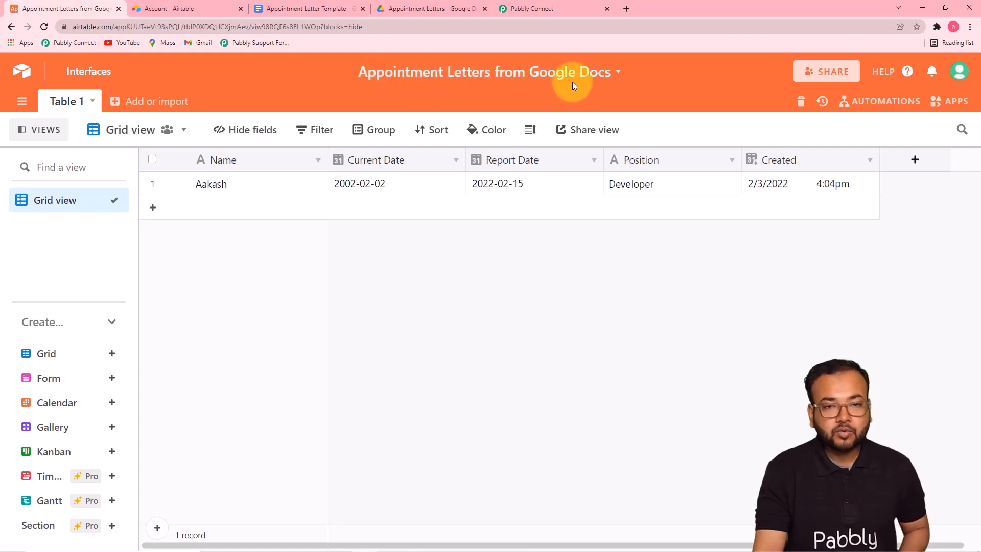
Choose the Appointment Letters from Google Docs base (searched 'ap') and Table 1 for the trigger
click(517, 9)
click(392, 112)
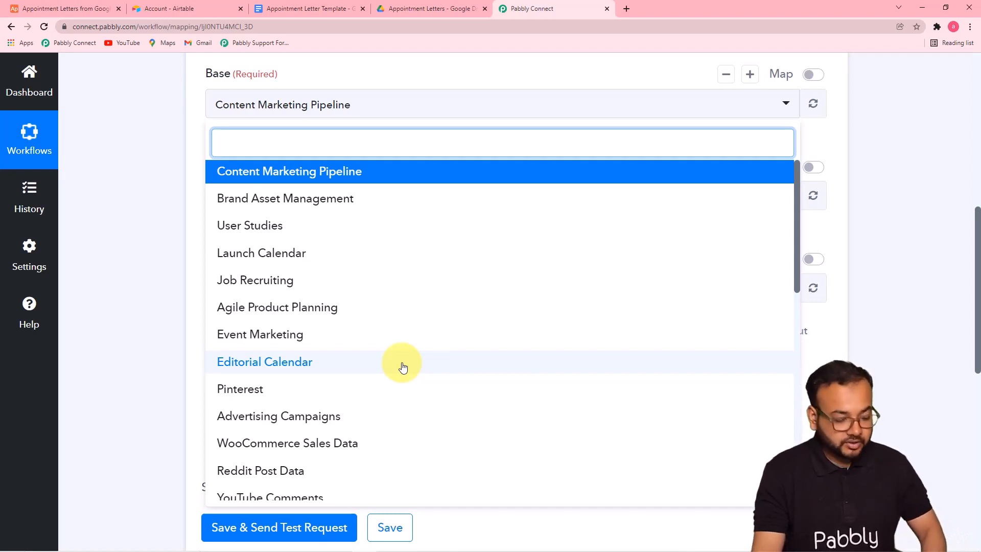
text(ap)
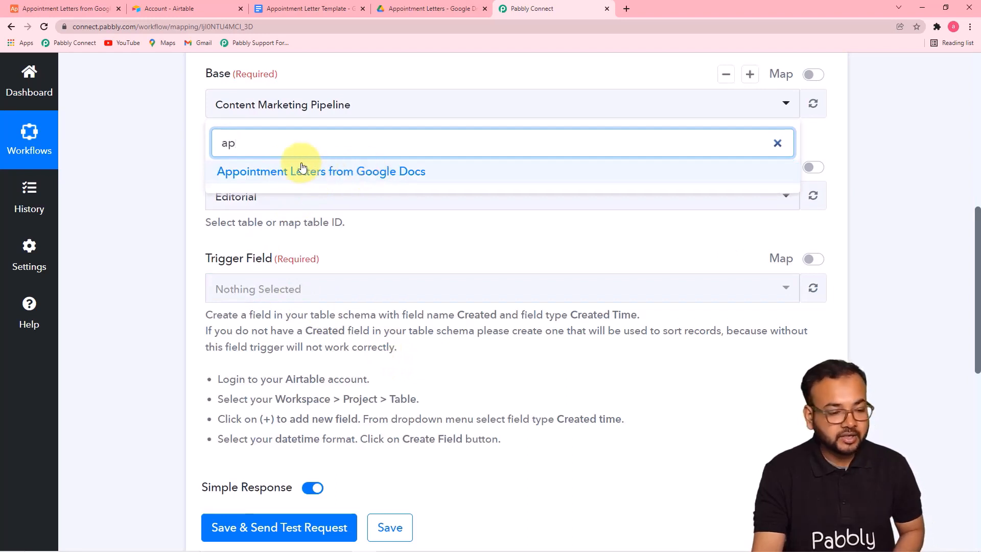
click(356, 173)
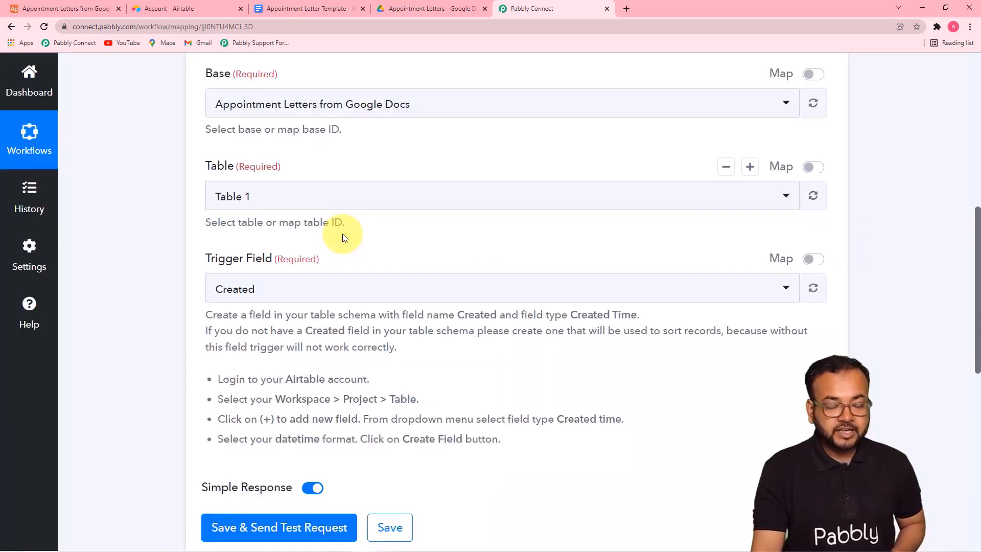
click(304, 204)
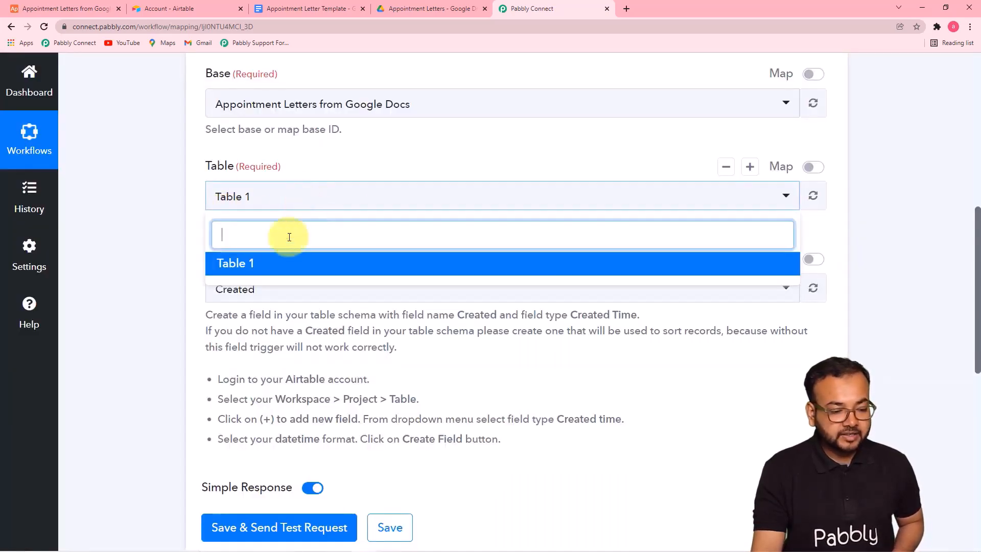
click(257, 270)
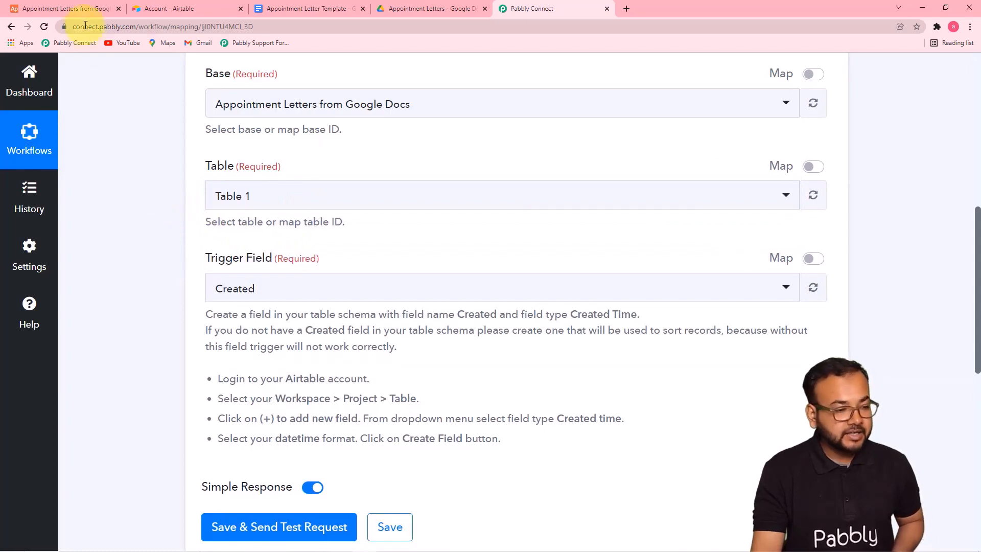
click(77, 9)
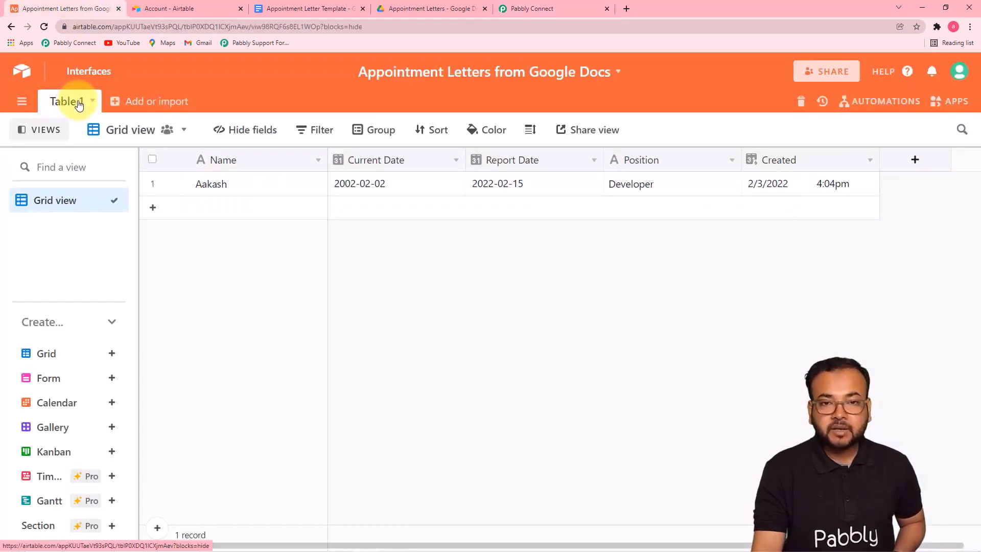
click(511, 8)
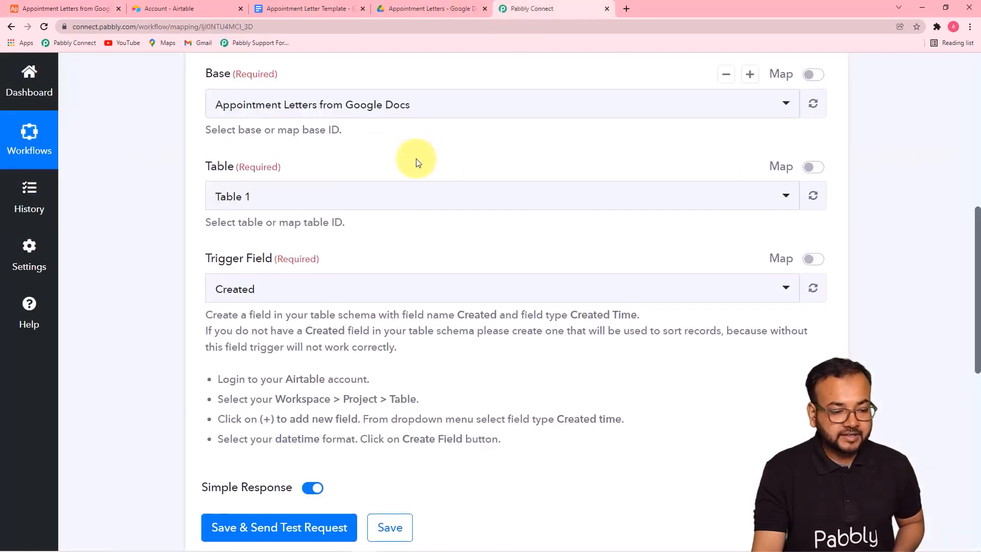
scroll(407, 195, up, 1)
scroll(407, 194, down, 3)
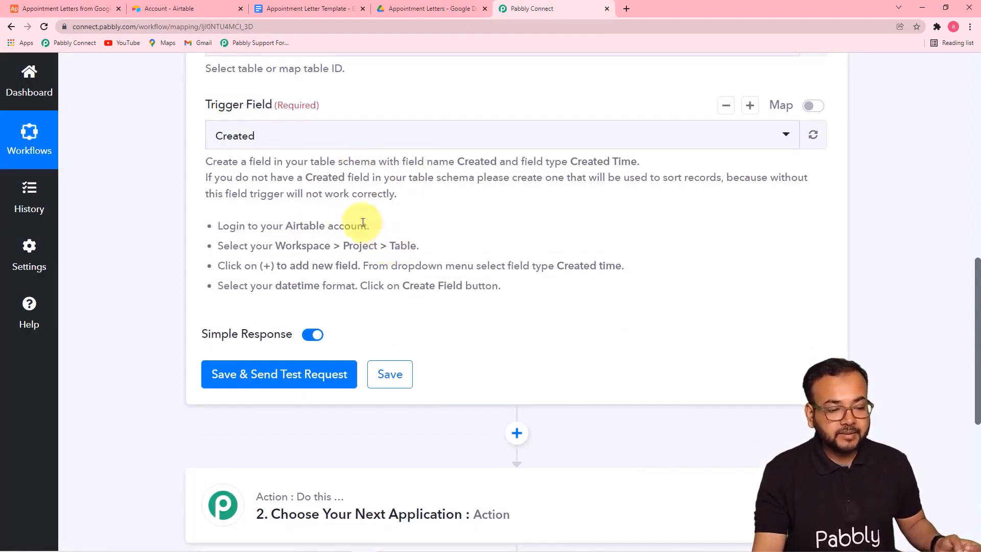
Check the Airtable Created field is type Created time with the Local date format
click(94, 11)
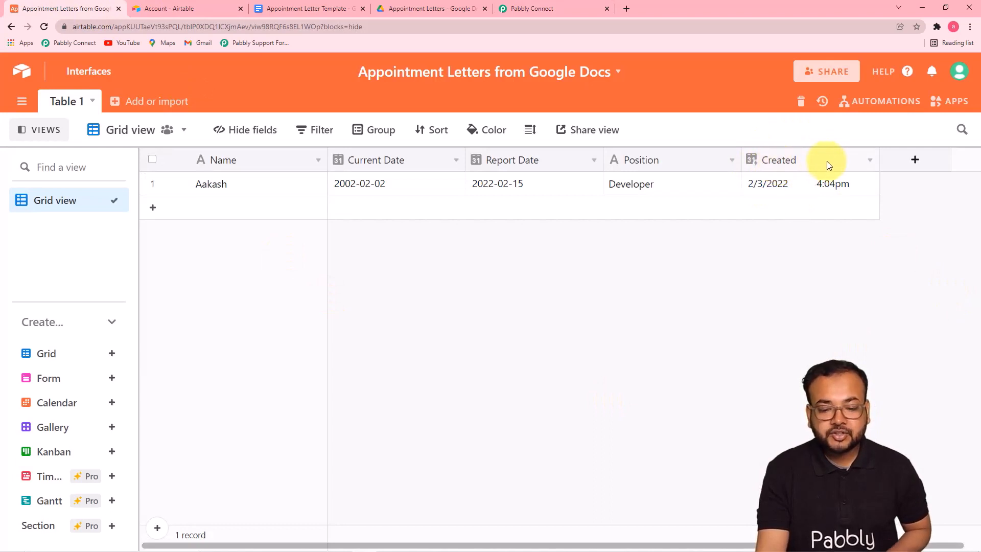
click(870, 163)
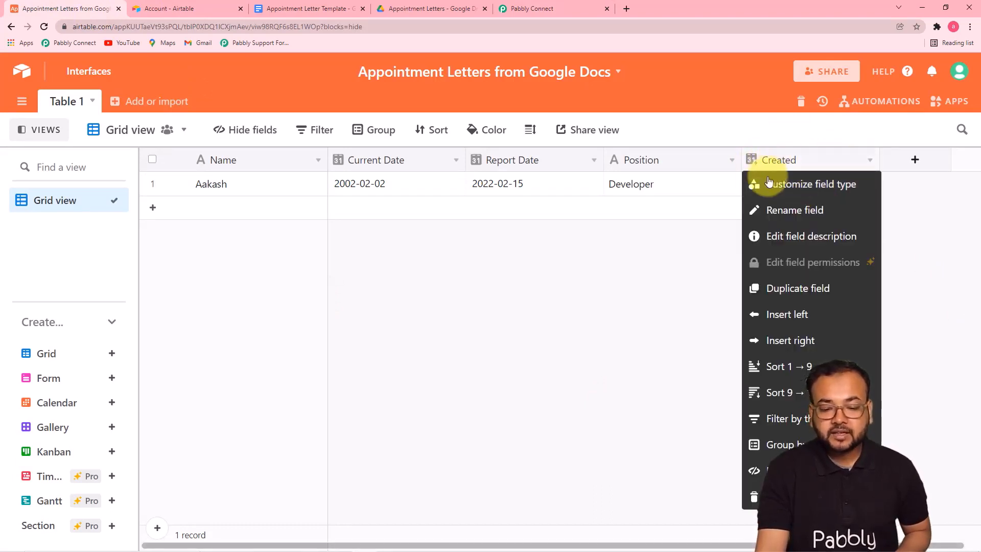
click(800, 185)
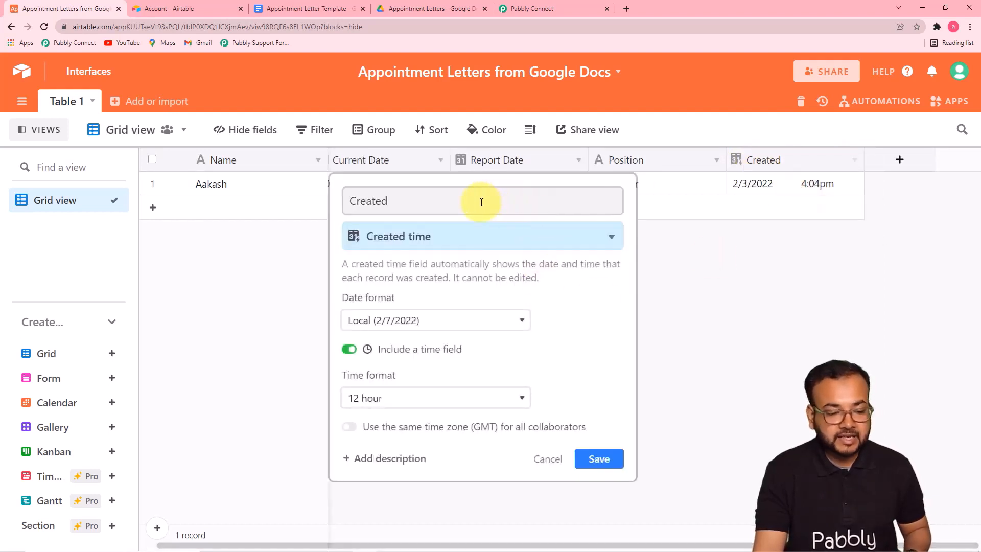
click(399, 203)
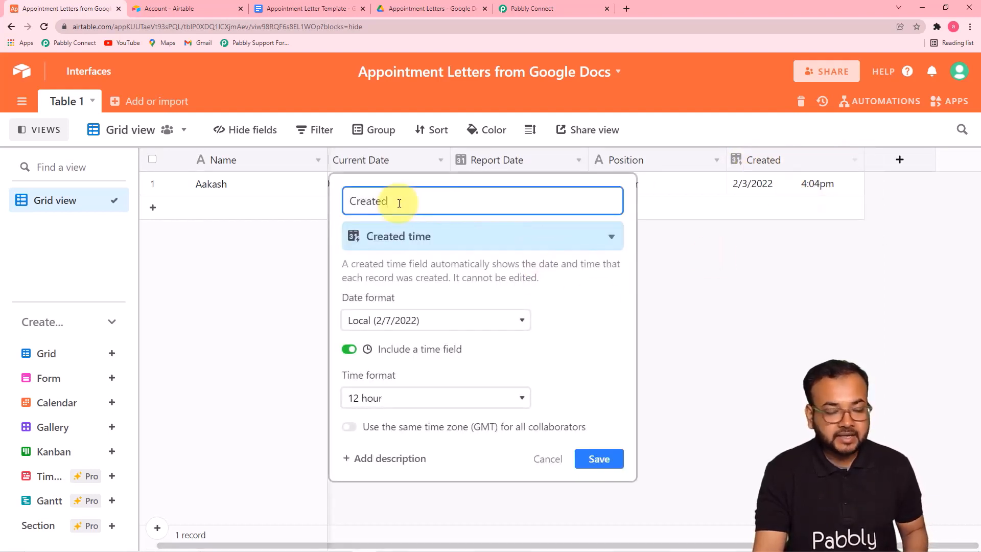
click(587, 243)
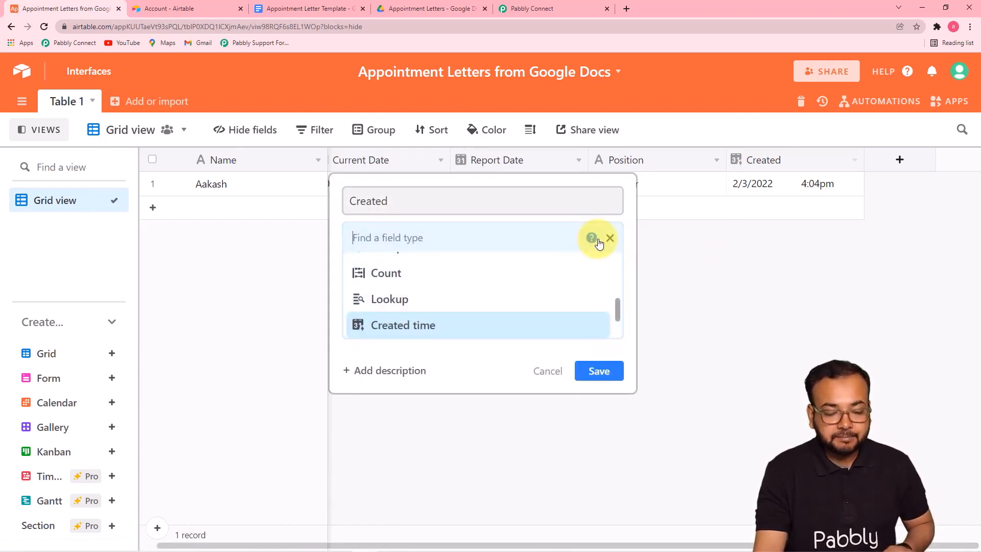
click(419, 327)
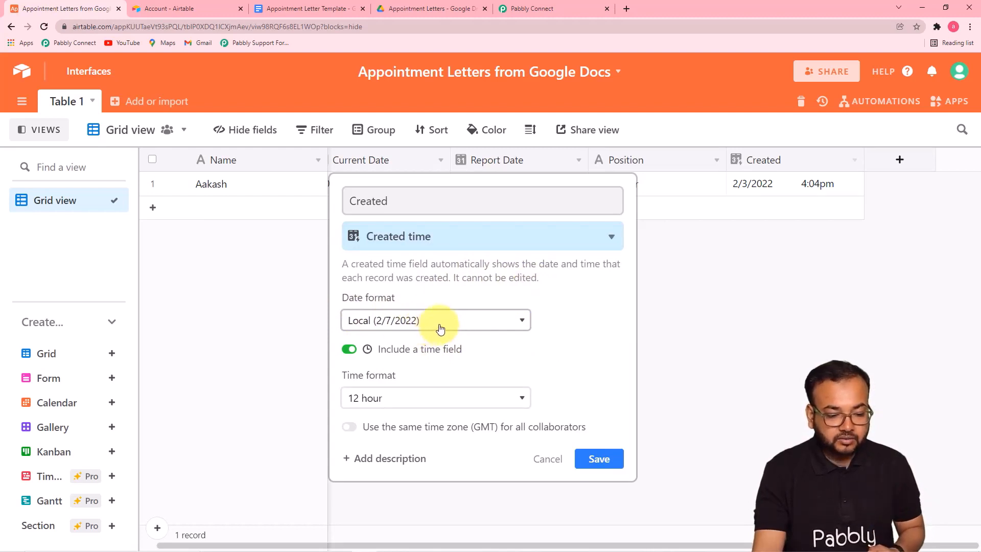
click(424, 323)
click(426, 338)
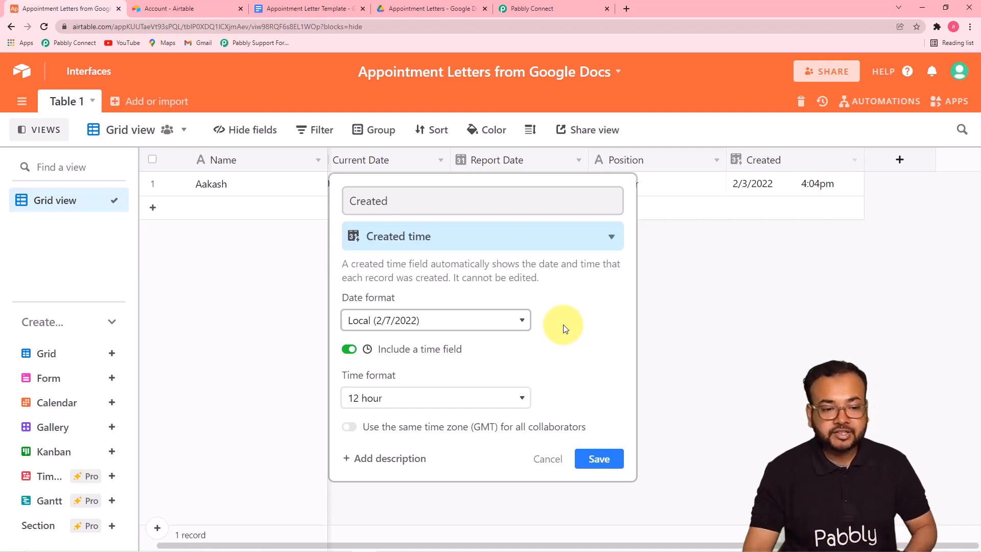
Save the Created field settings and return to the Pabbly Connect trigger form
click(532, 9)
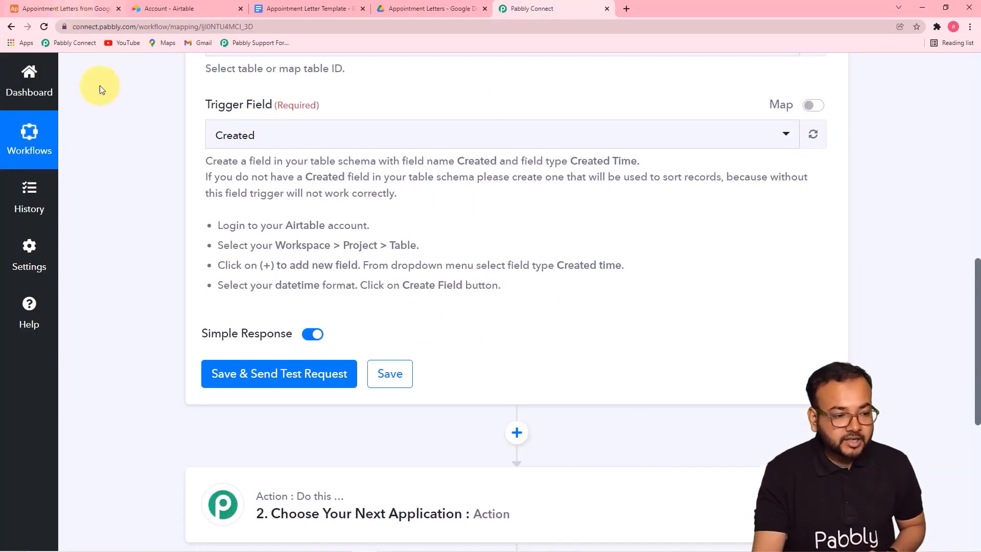
click(64, 9)
click(598, 458)
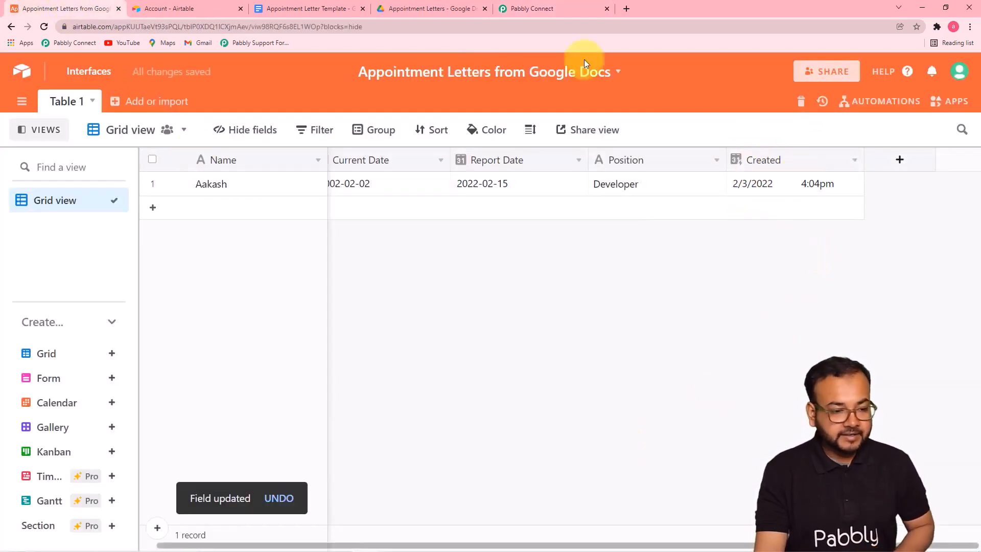
click(197, 5)
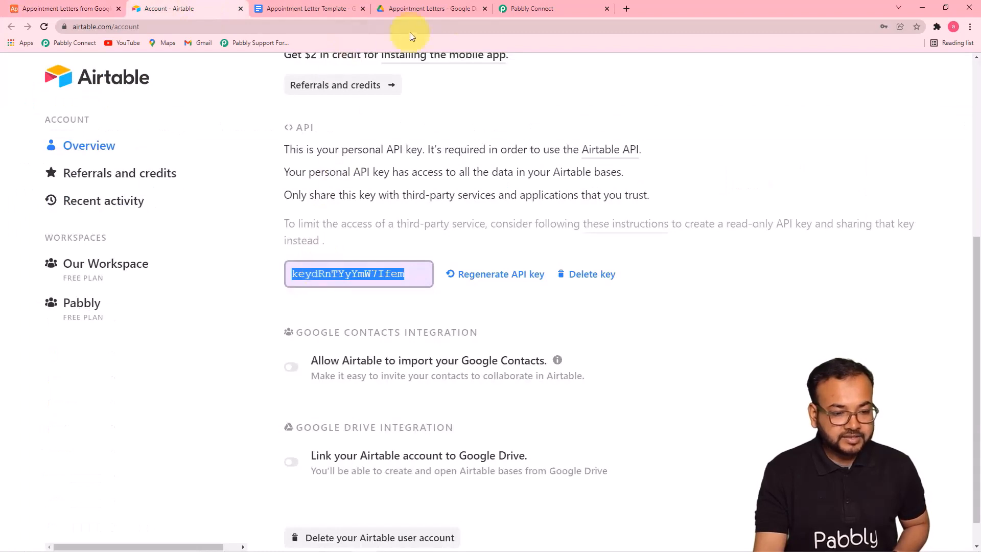
click(515, 8)
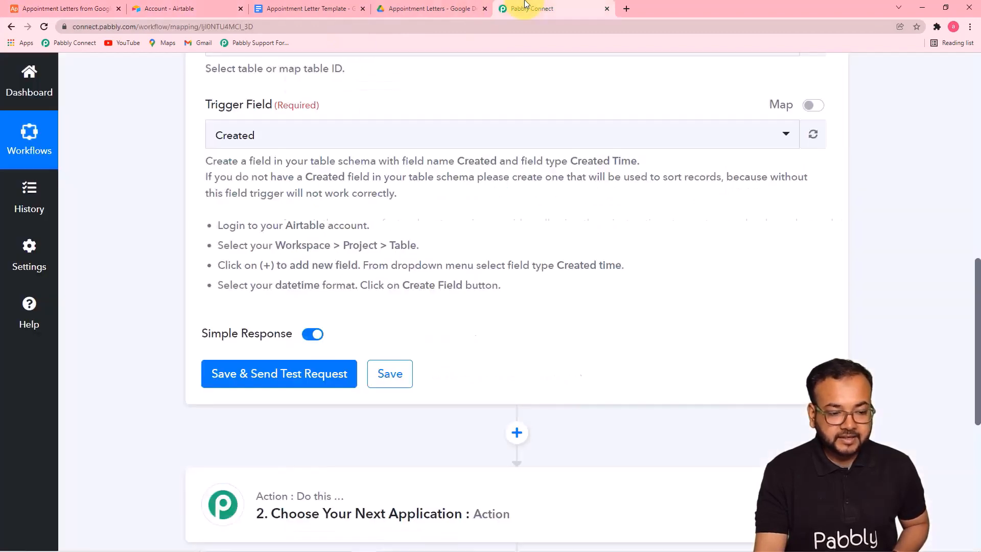
Choose Created as the Airtable trigger field
click(347, 132)
click(264, 210)
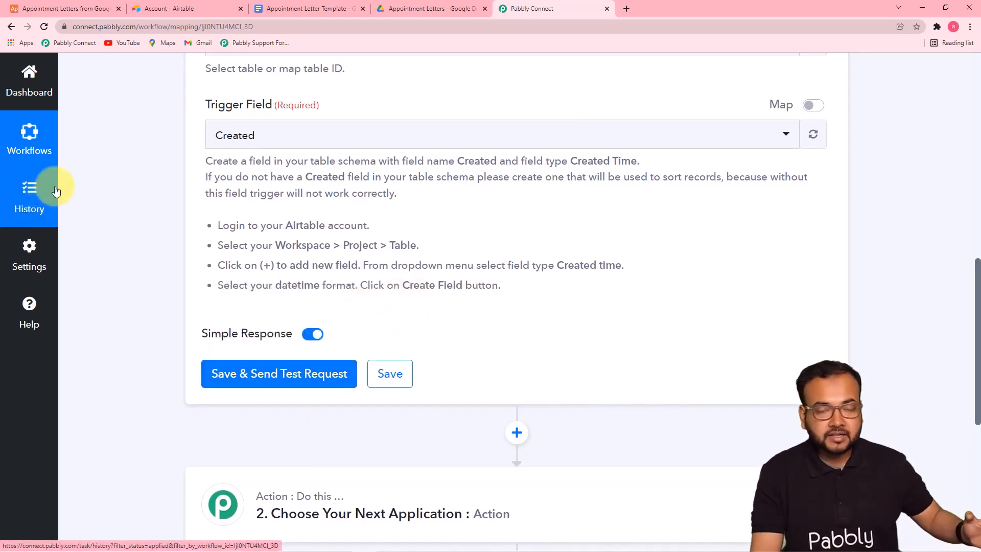
click(62, 8)
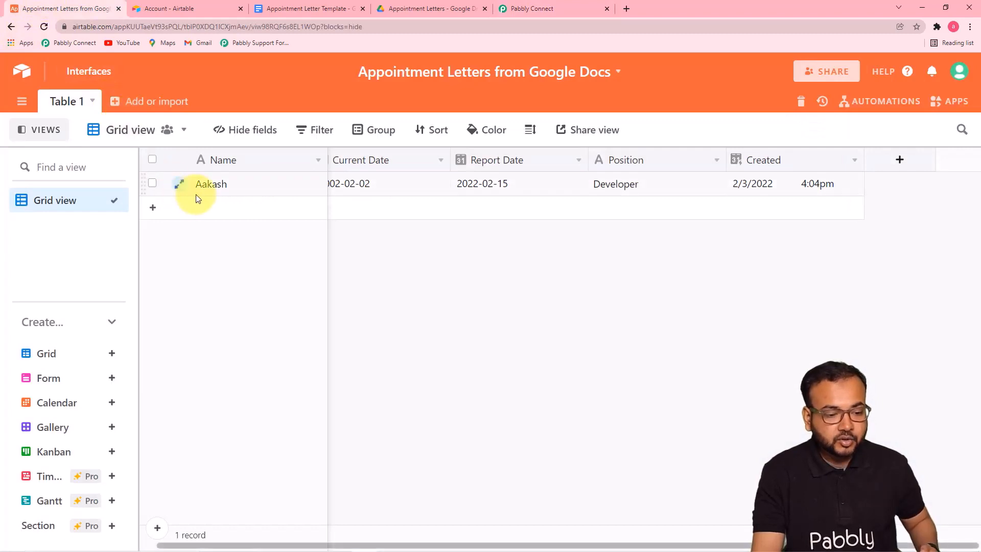
click(520, 9)
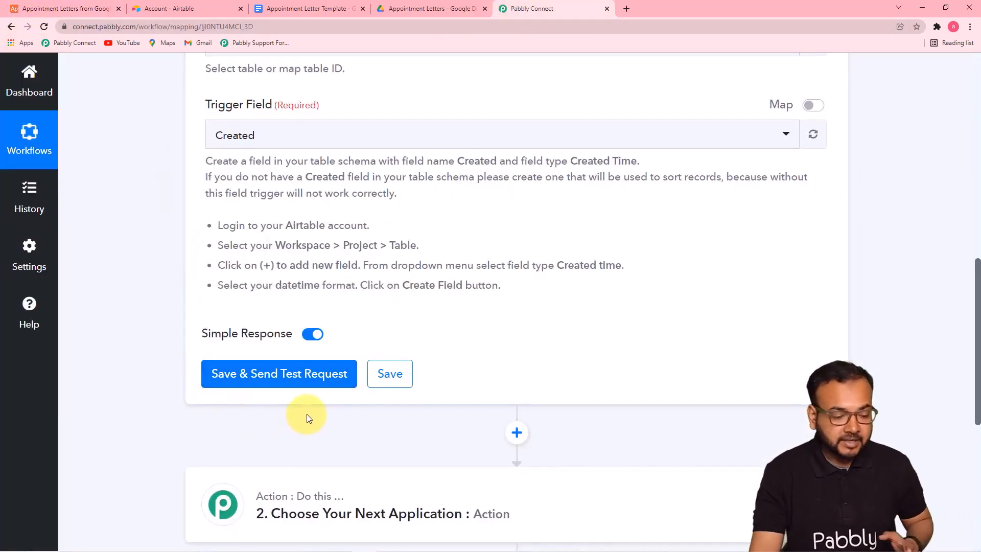
Send a test request and review the captured record: Report Date 2022-02-15, Position Developer
click(280, 377)
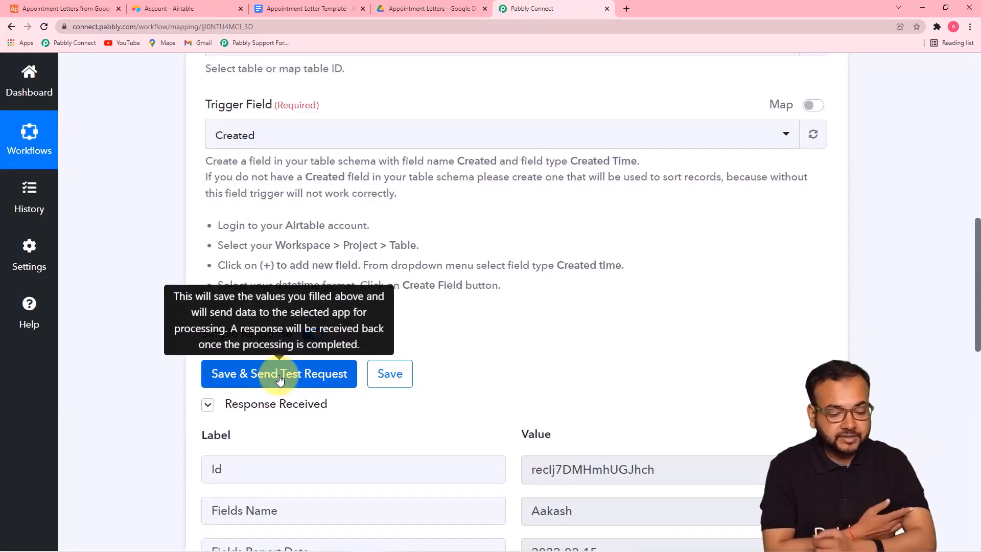
scroll(558, 455, down, 1)
scroll(749, 298, up, 2)
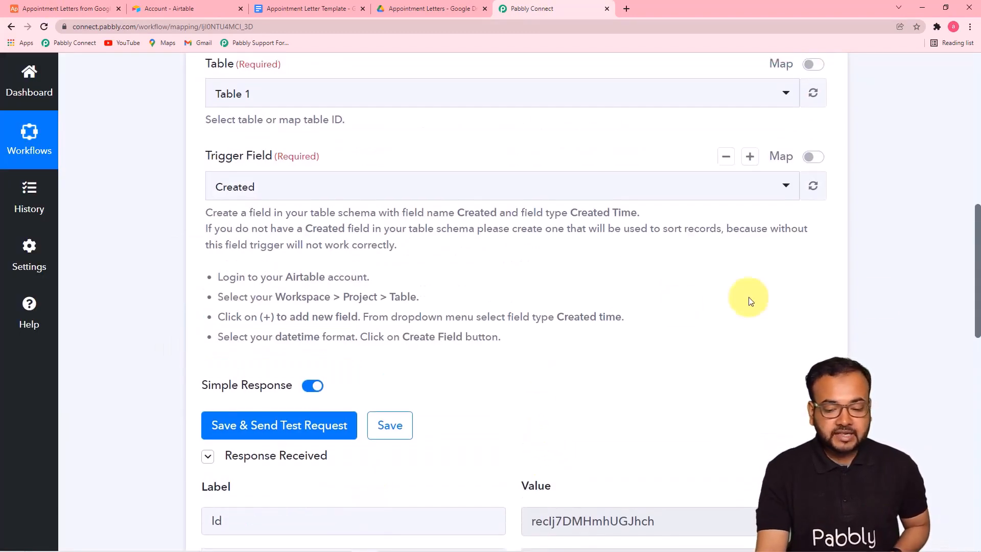
drag(979, 260, 978, 368)
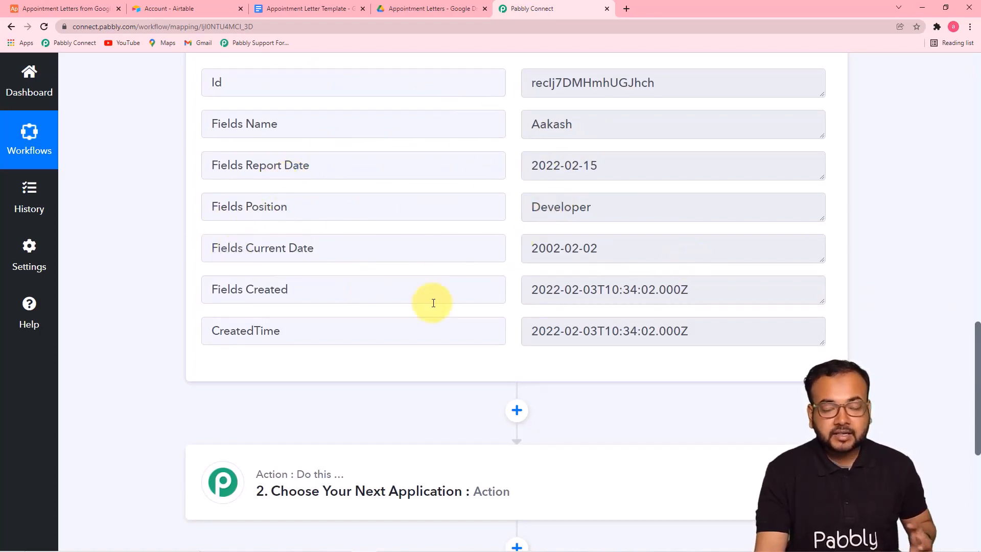
click(60, 12)
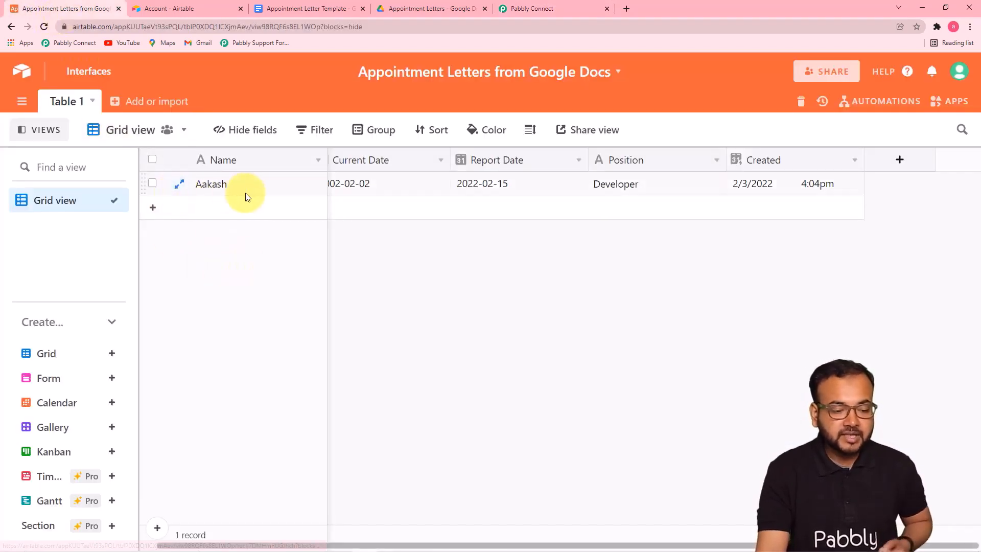
drag(327, 157, 304, 156)
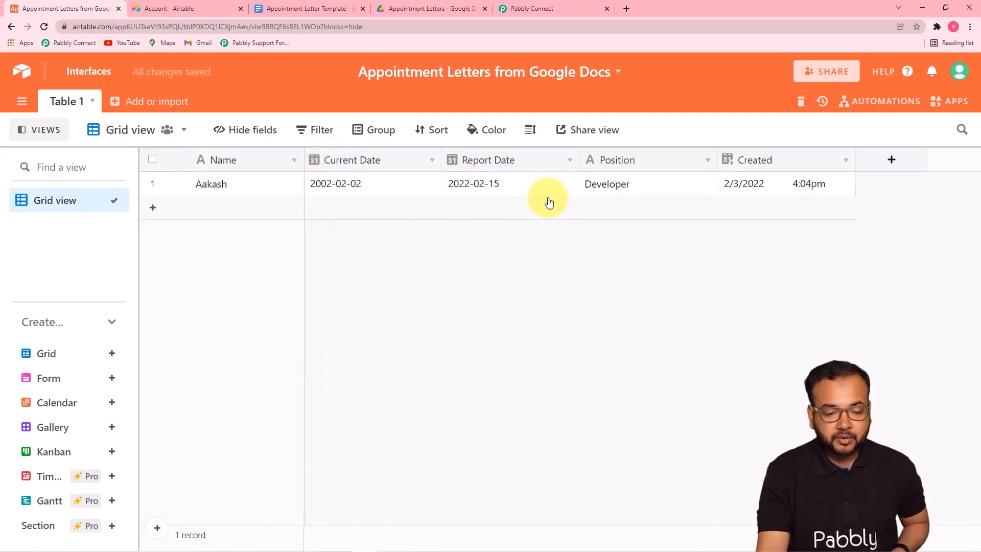
click(522, 9)
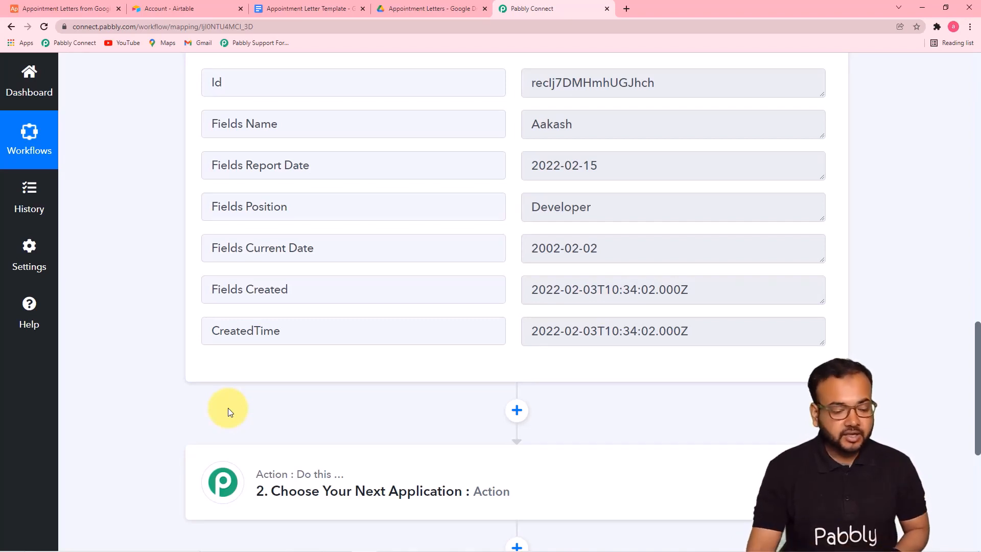
Expand the second workflow step and choose Google Docs as its action app
scroll(228, 408, down, 3)
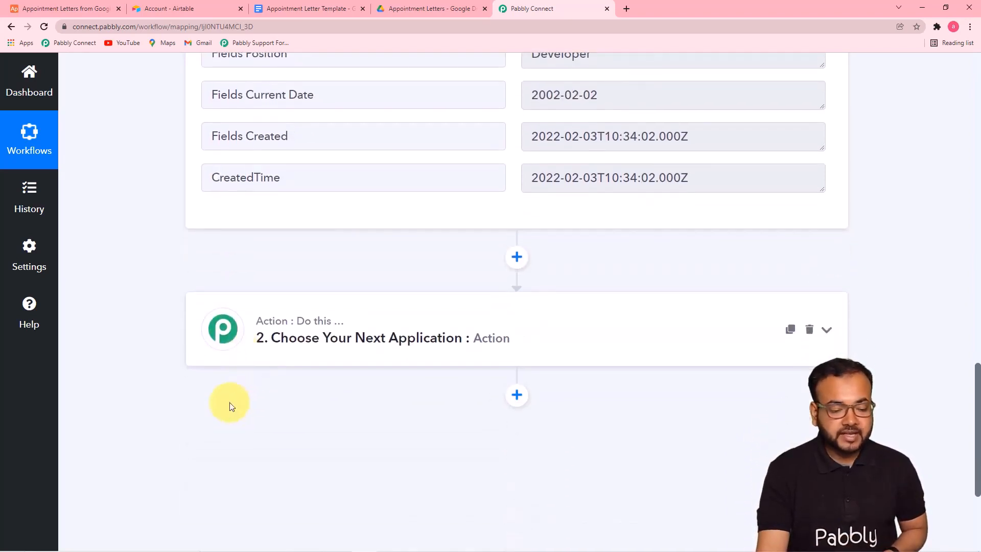
click(412, 307)
scroll(412, 307, down, 2)
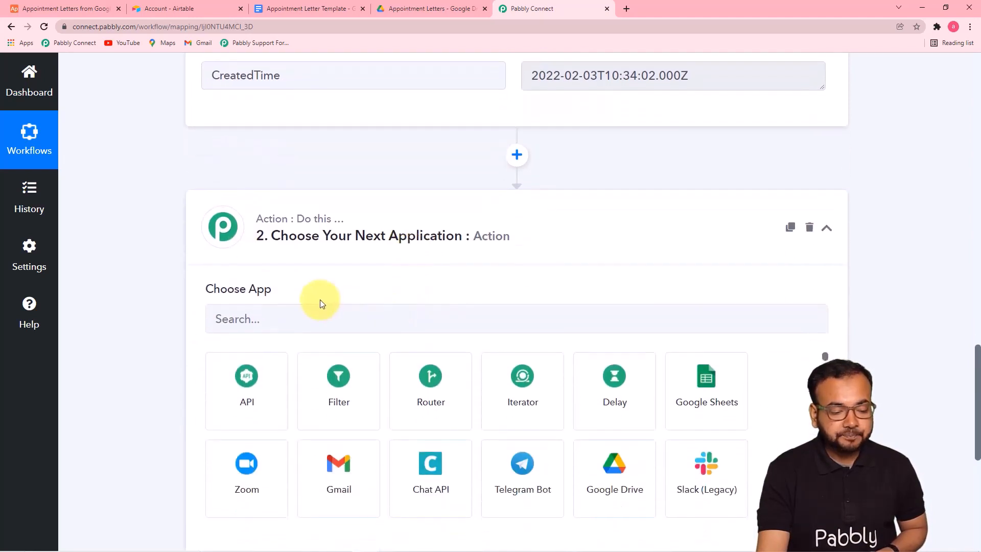
scroll(322, 302, up, 1)
scroll(357, 324, down, 4)
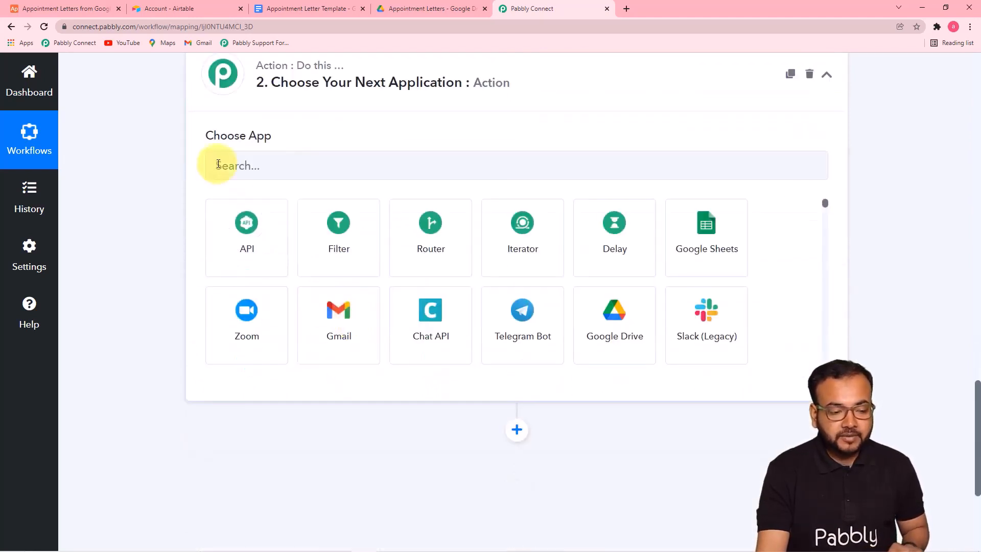
click(339, 165)
text(googlk)
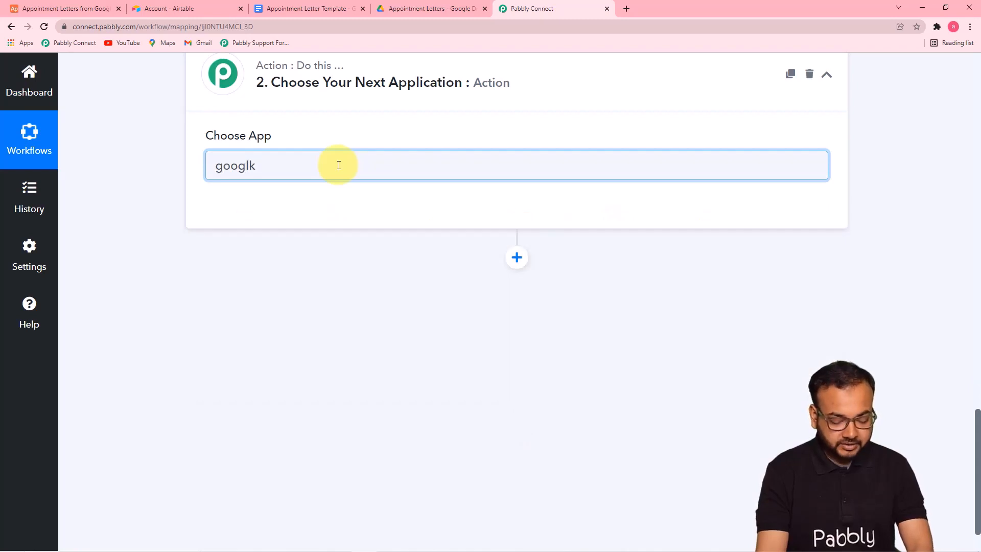
key(BackSpace)
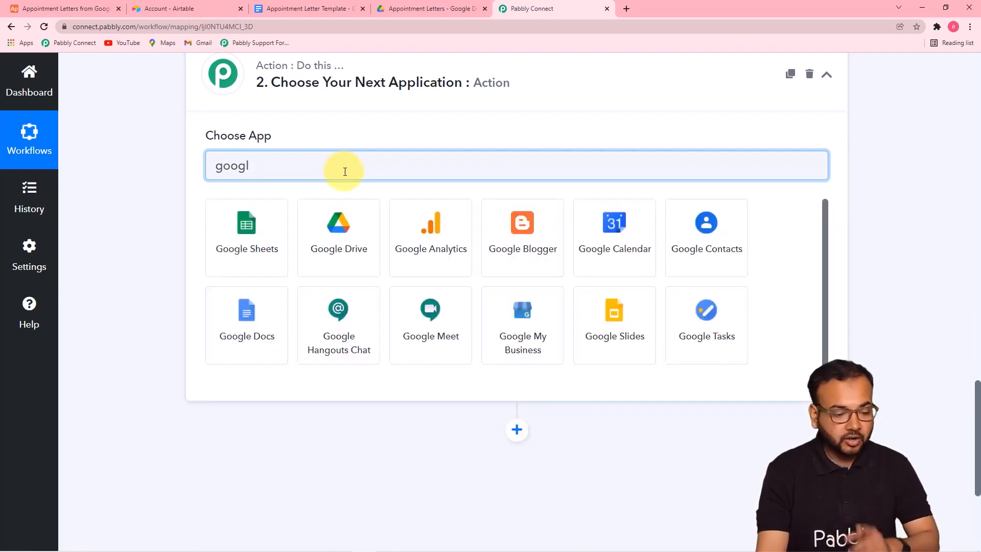
click(260, 355)
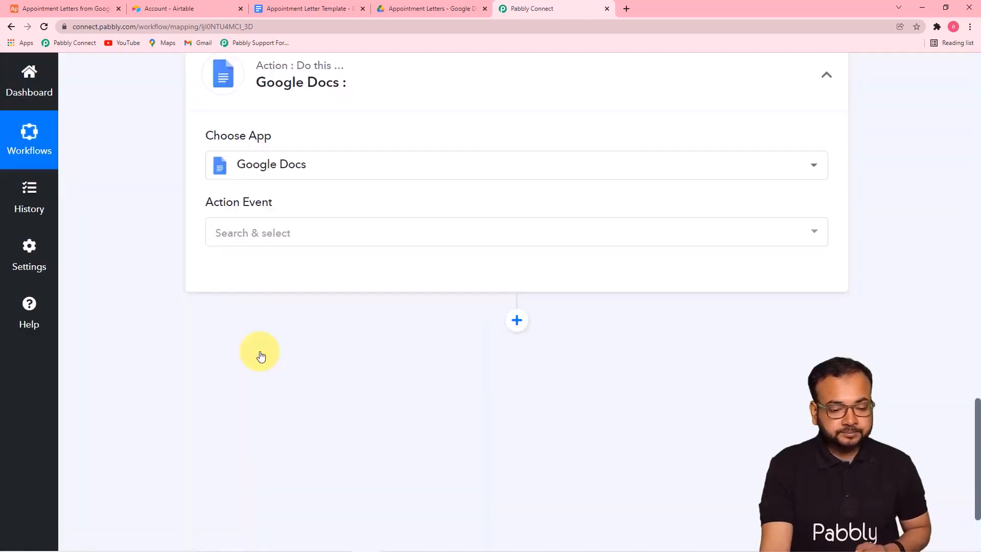
Set the Google Docs action event to Create Document from Template
click(307, 233)
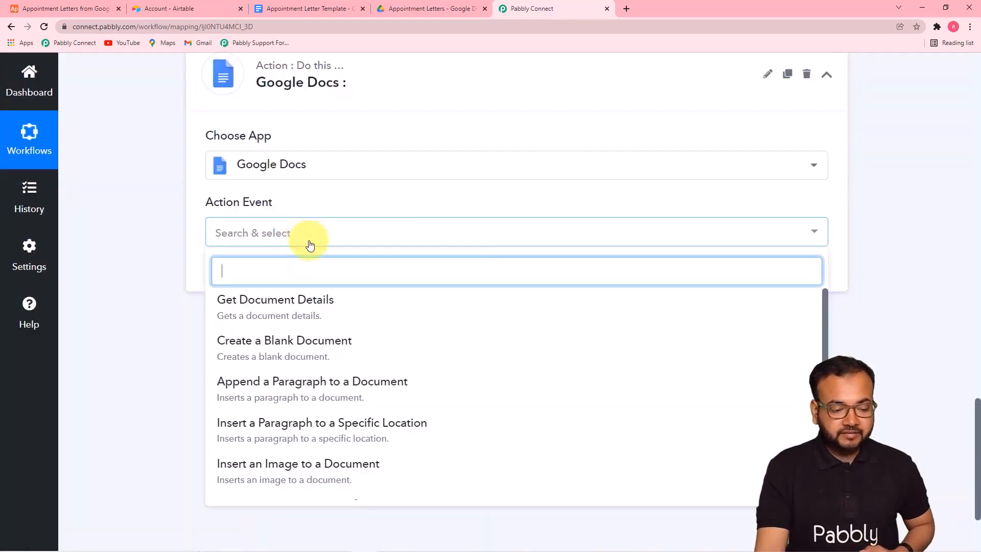
scroll(284, 400, down, 3)
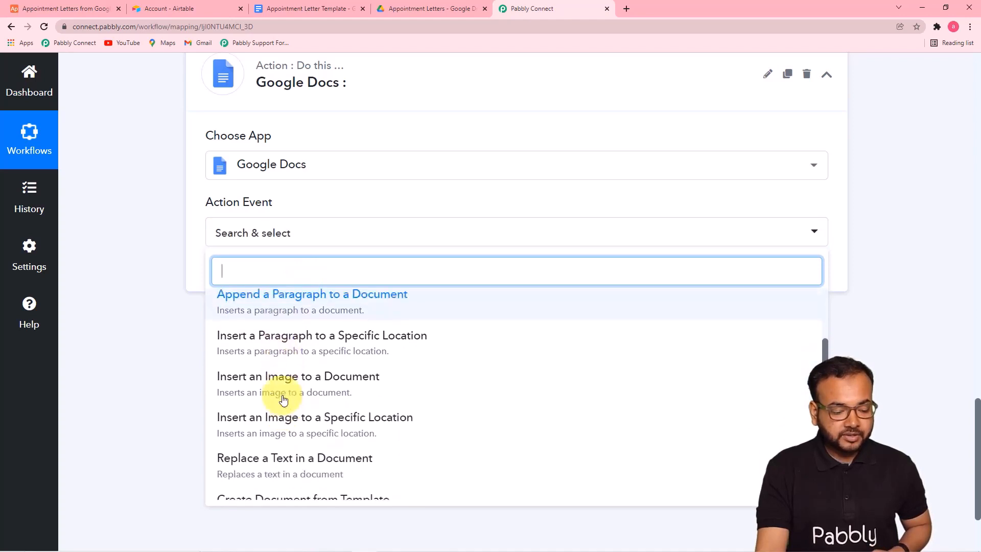
scroll(284, 399, down, 1)
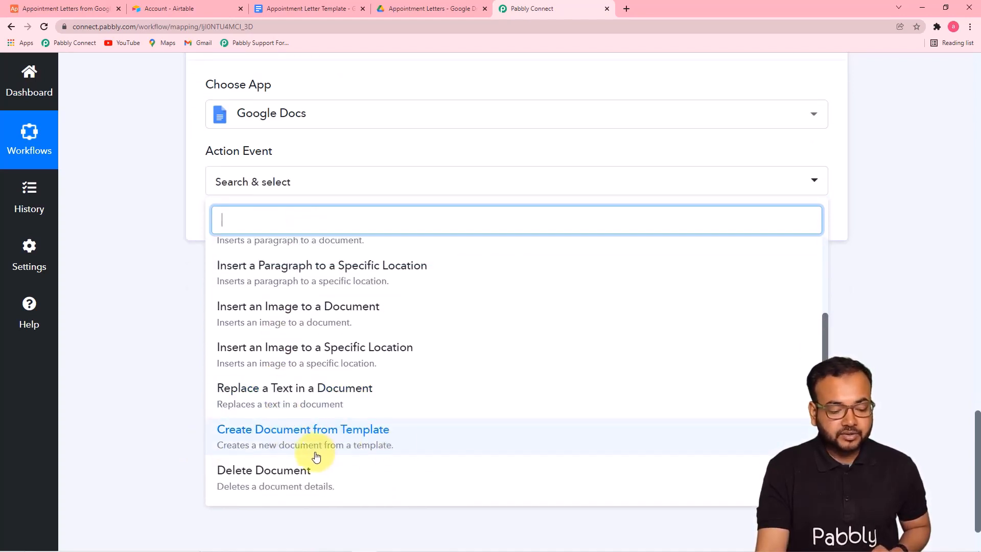
click(297, 444)
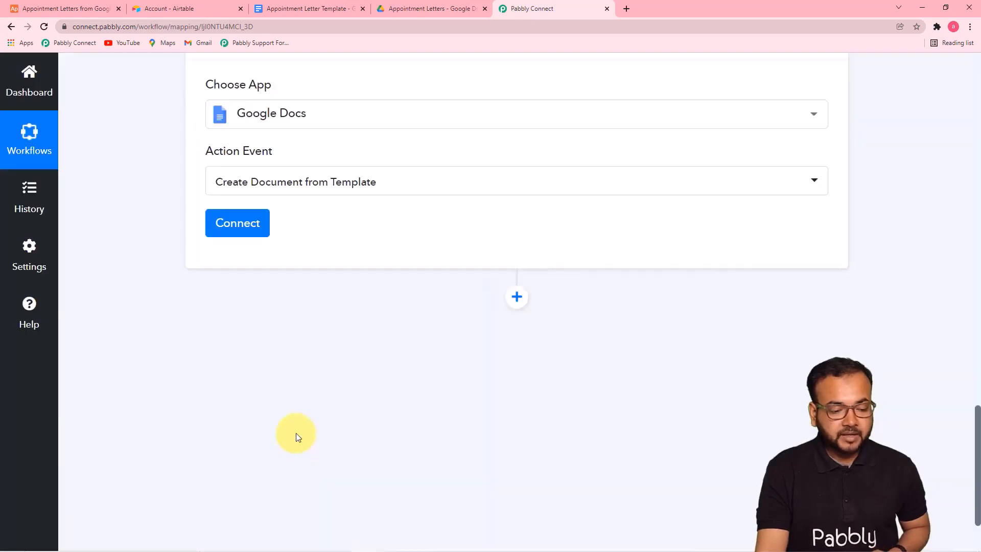
Add a new Google Docs connection and authorize the chosen Google account
click(245, 230)
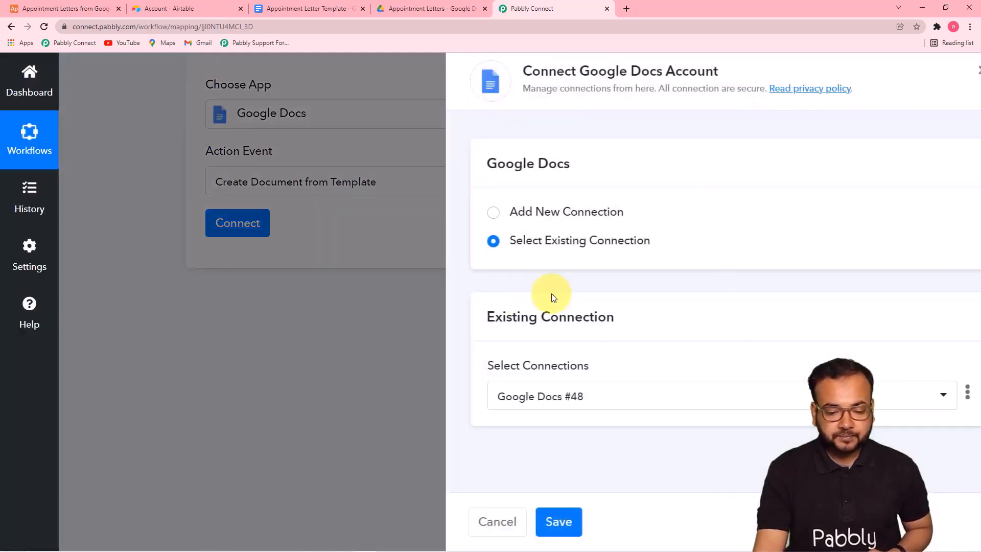
click(532, 213)
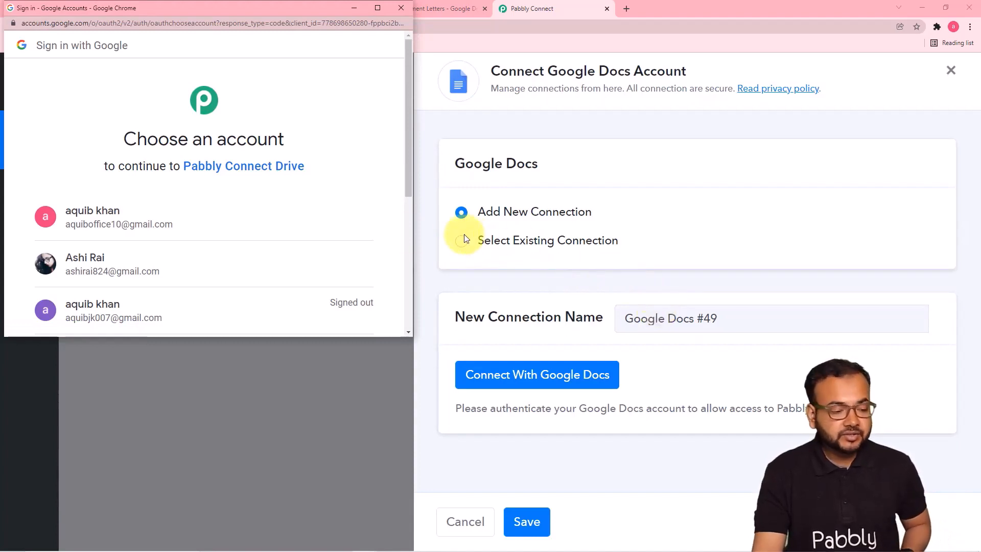
click(227, 260)
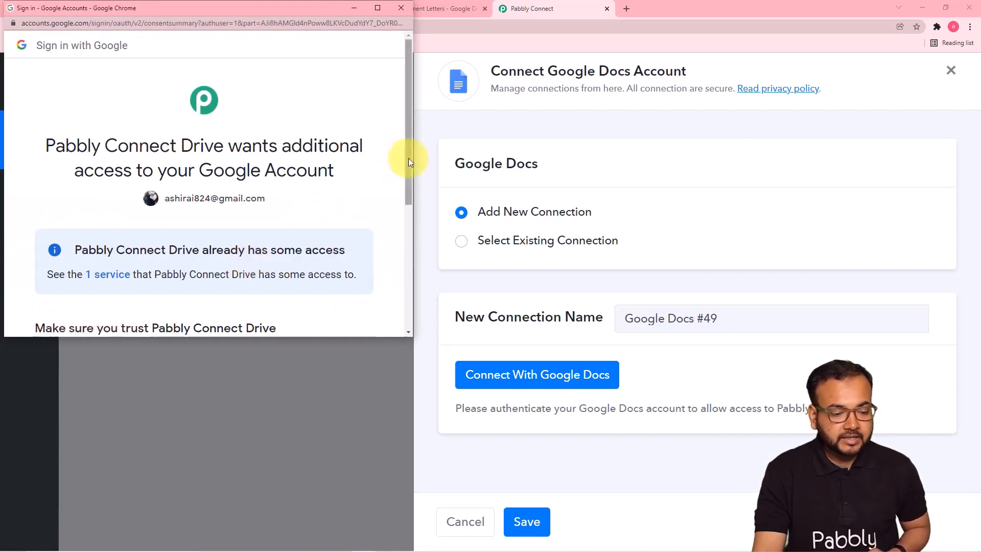
drag(409, 162, 412, 258)
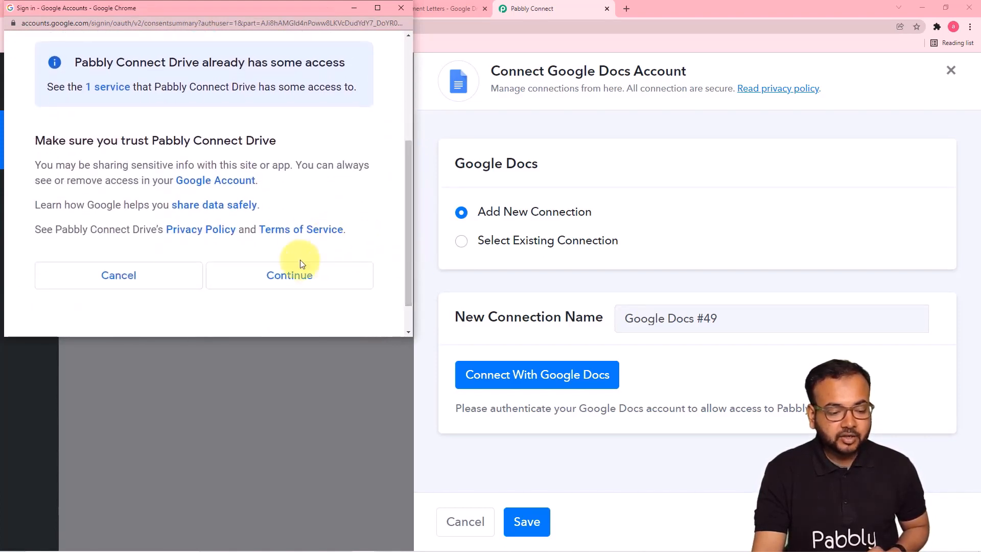
click(306, 273)
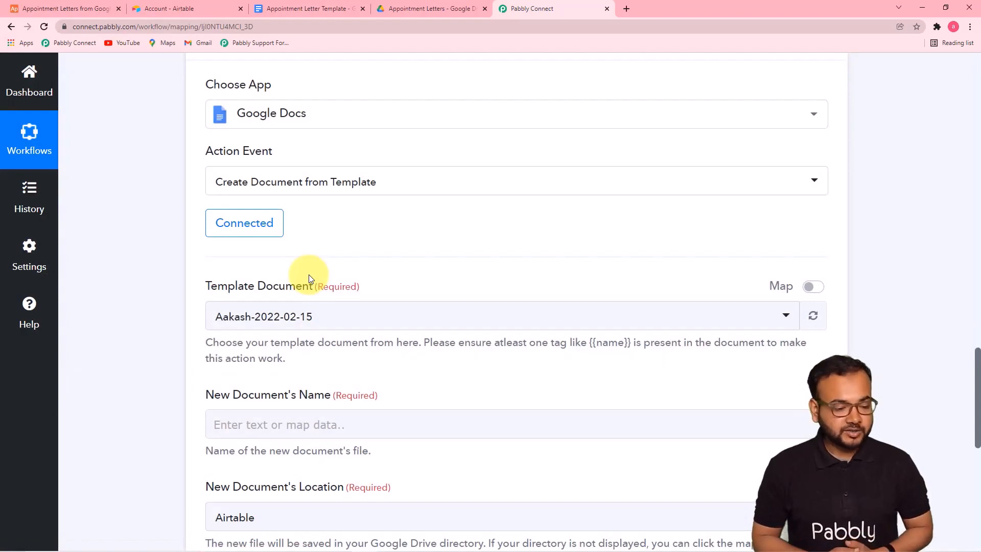
Review the template document, then select Appointment Letter Template as the Template Document
scroll(324, 241, up, 1)
scroll(324, 240, down, 1)
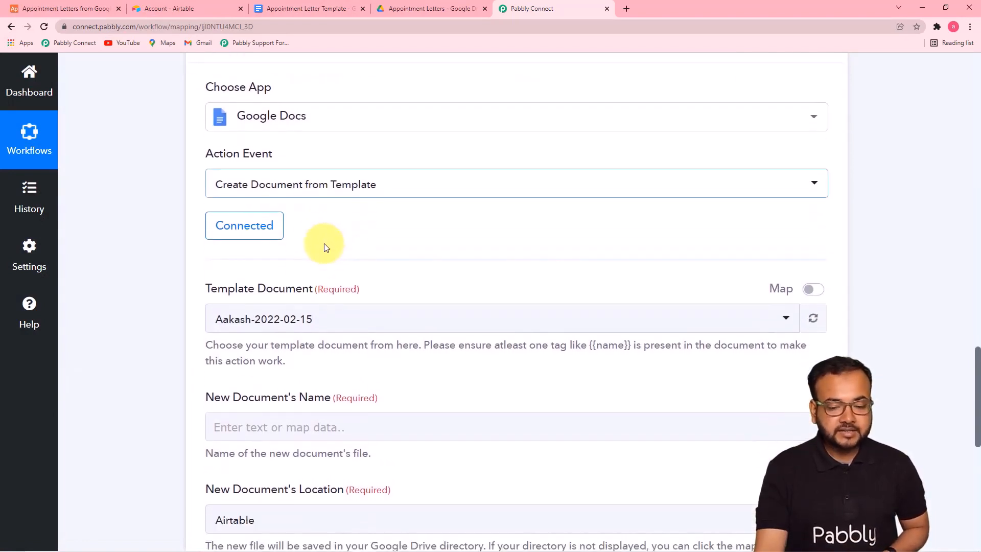
drag(976, 365, 976, 399)
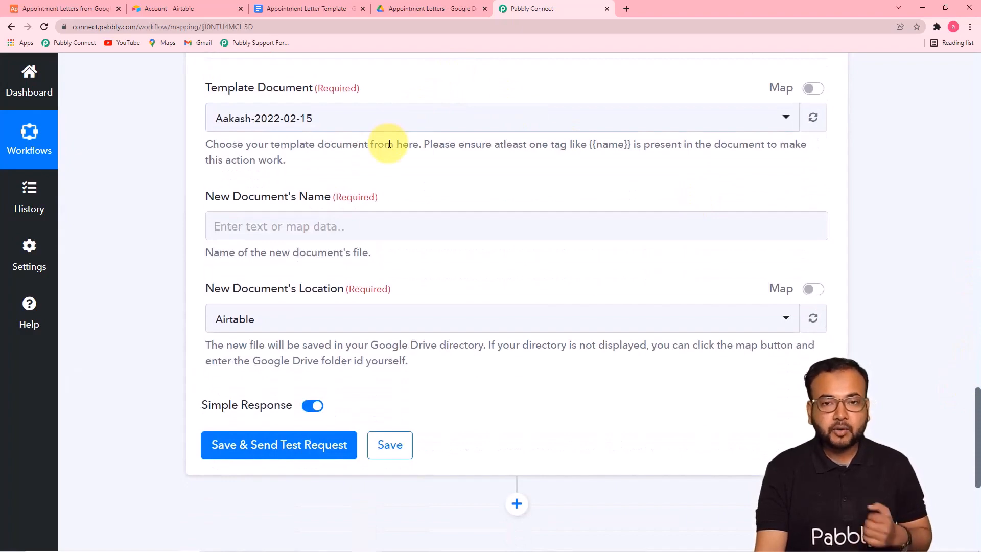
click(273, 8)
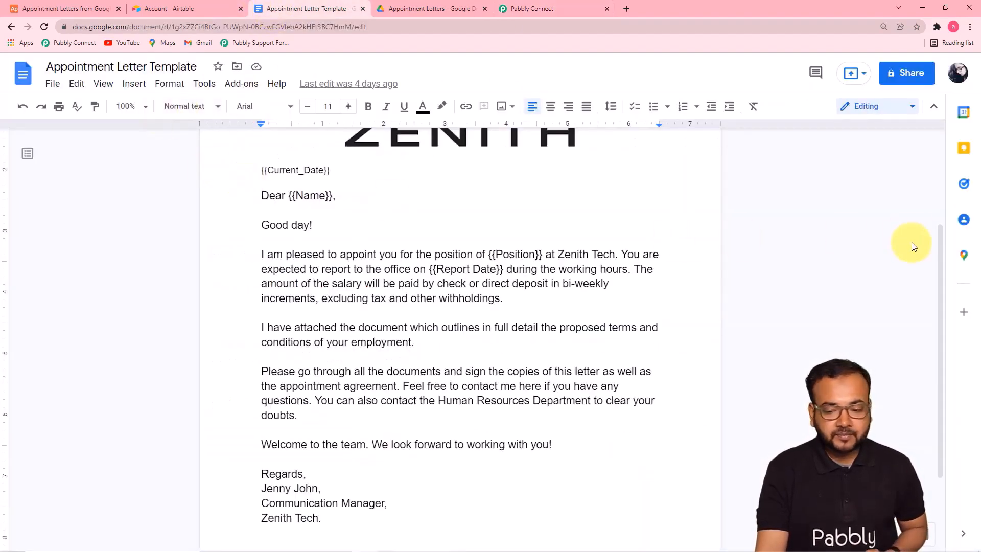
drag(938, 231, 931, 158)
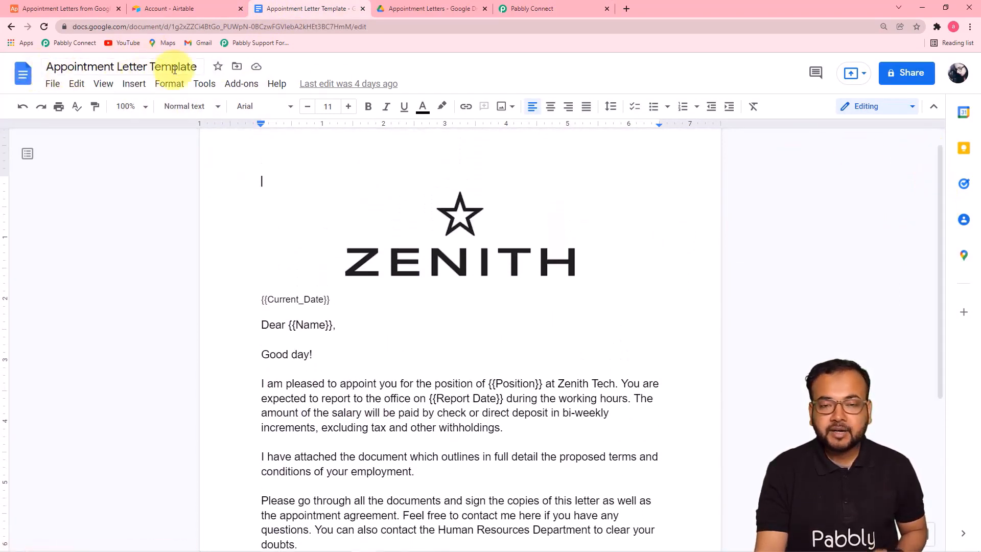
click(550, 6)
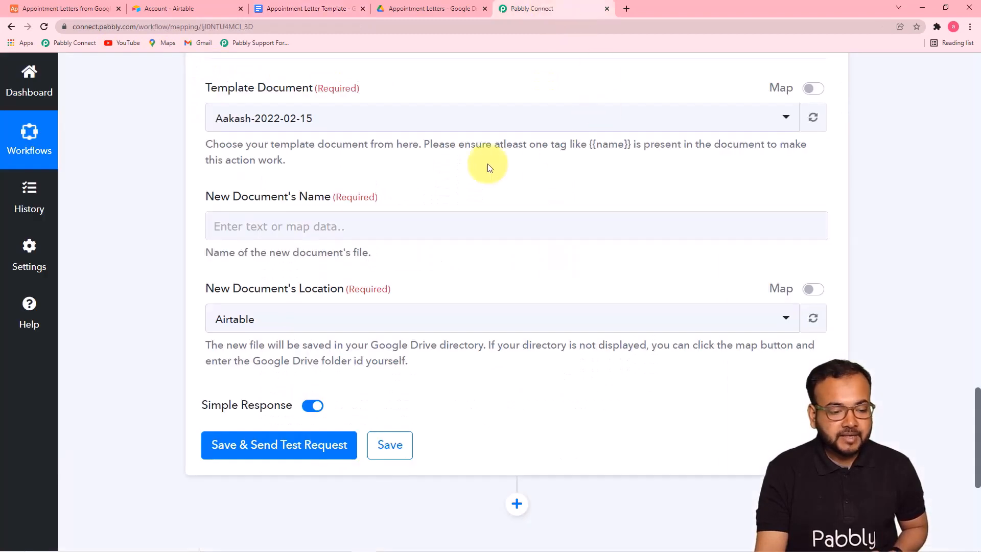
click(371, 128)
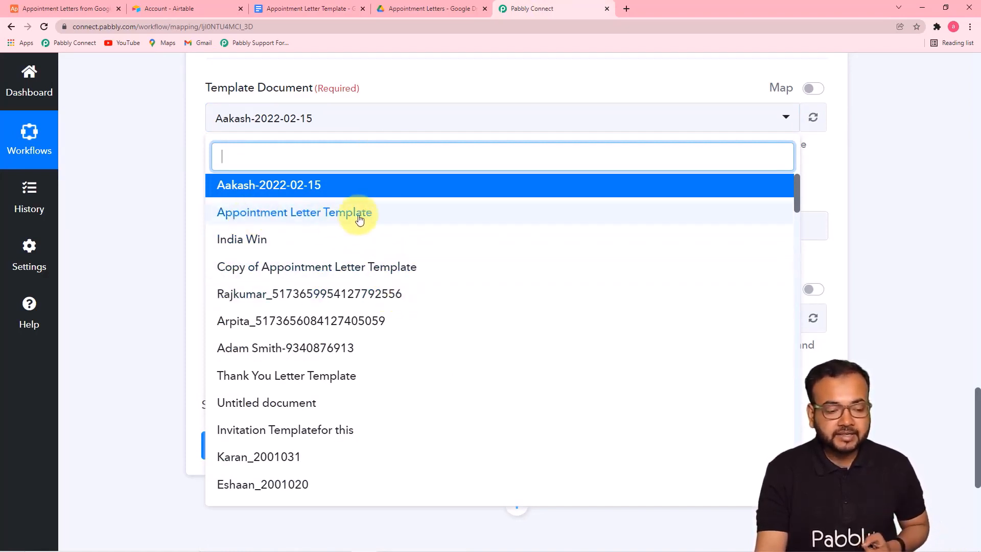
click(326, 221)
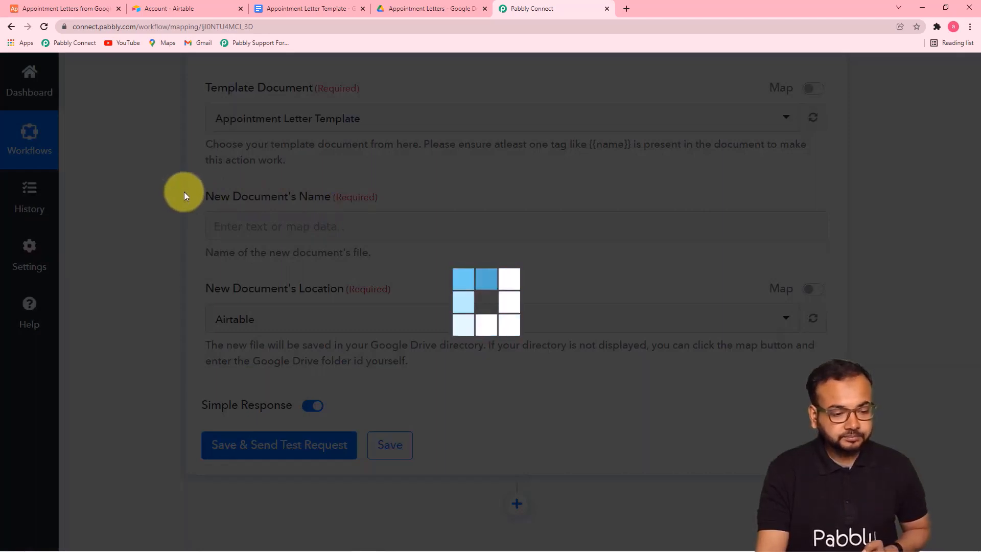
Map the Airtable New Record's Name field into the New Document's Name
scroll(184, 192, down, 1)
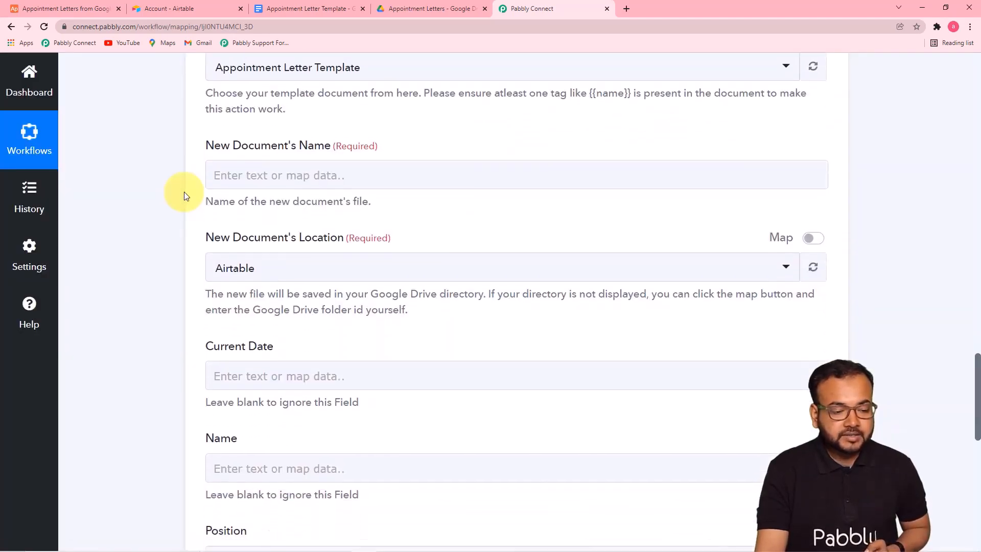
click(228, 176)
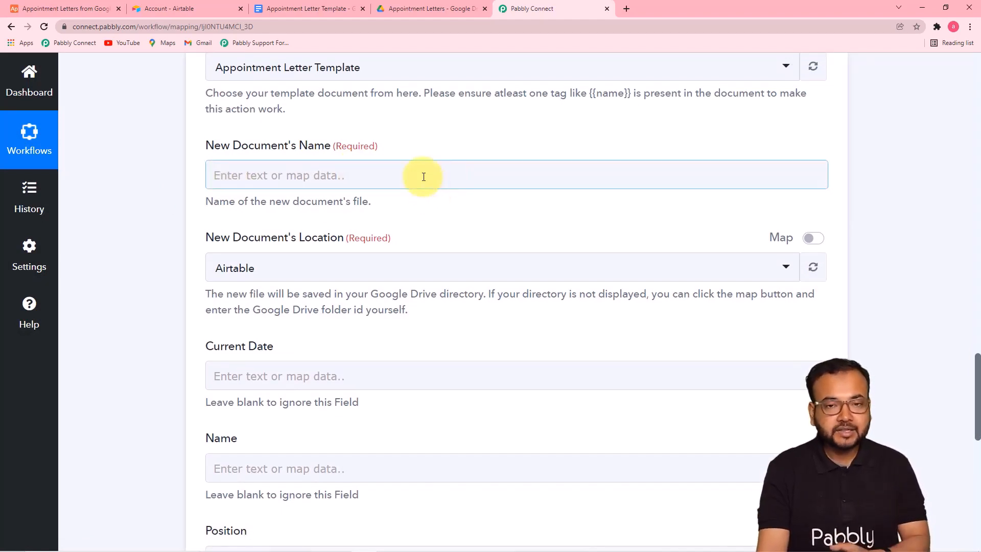
scroll(886, 200, up, 13)
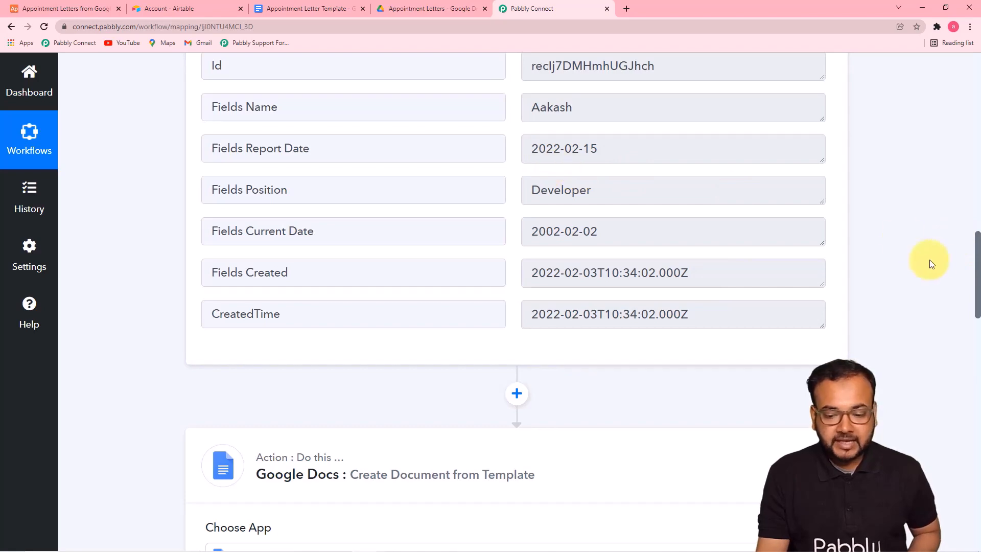
drag(977, 244, 975, 353)
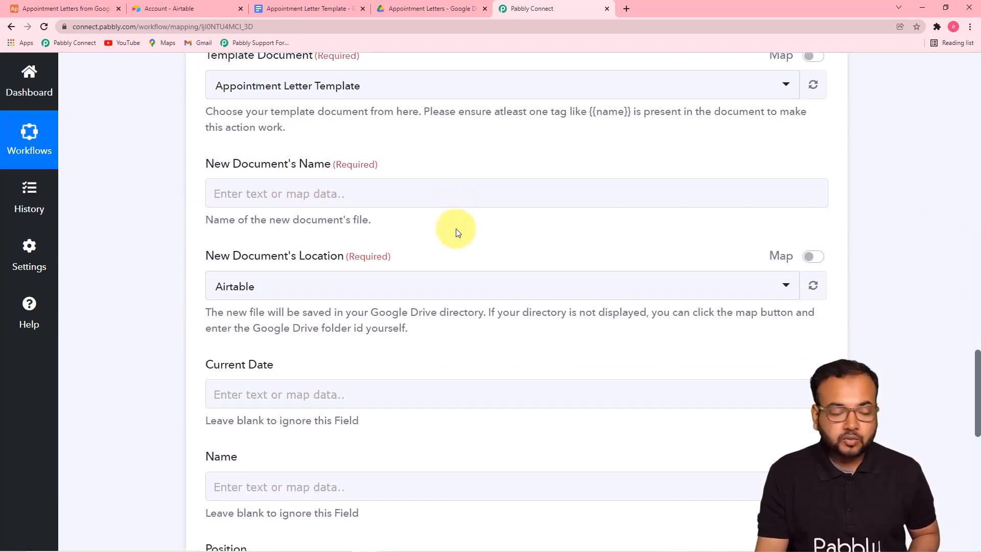
click(452, 192)
scroll(460, 197, down, 2)
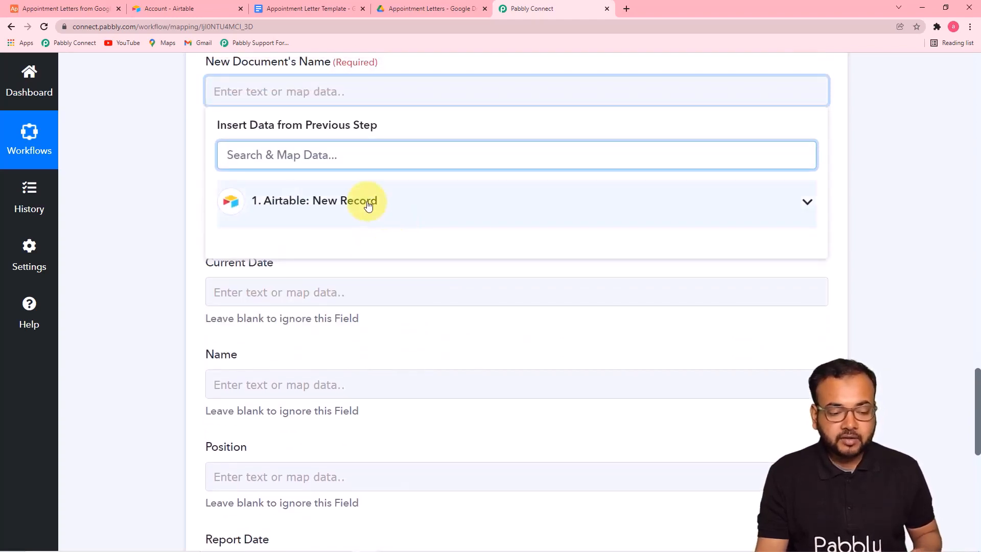
click(365, 219)
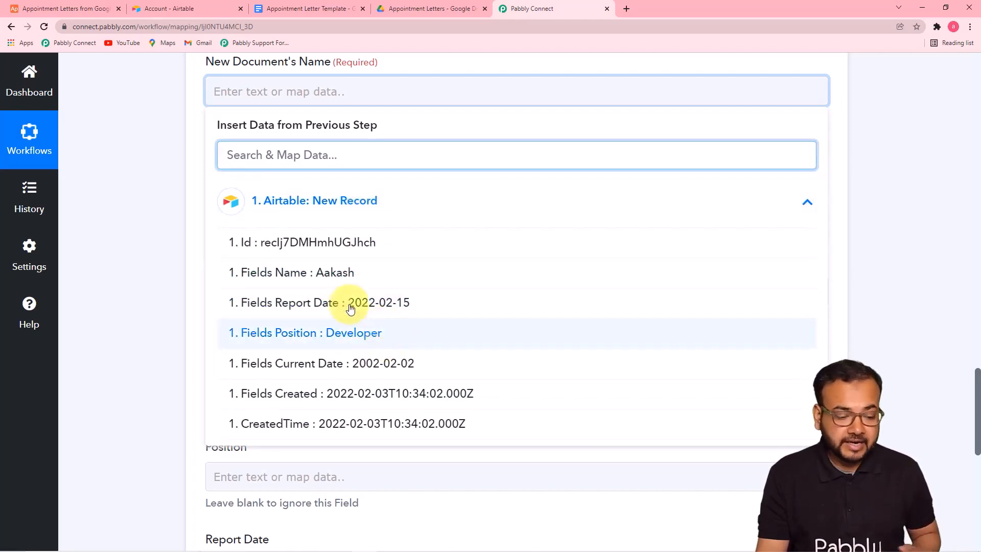
click(328, 274)
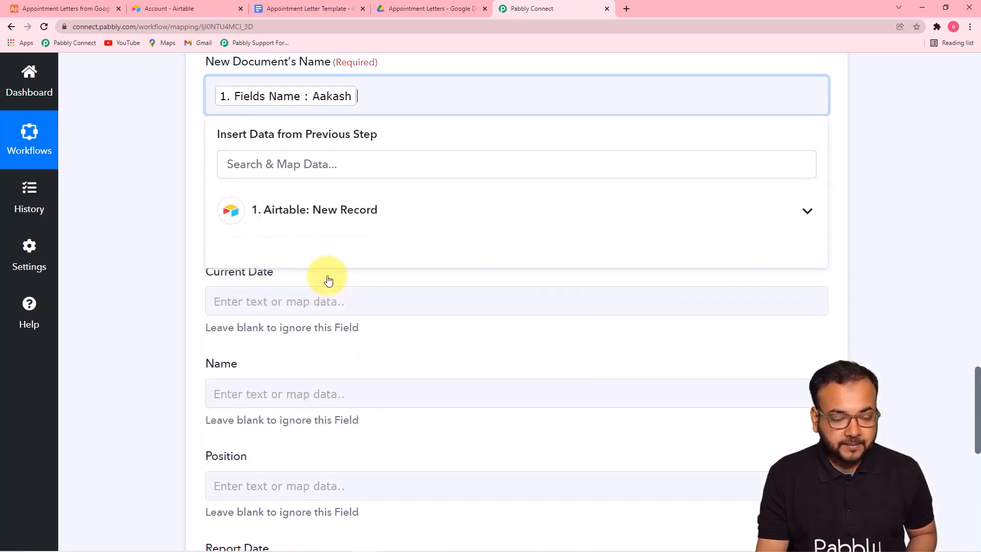
Append an underscore and the Airtable Position field to the document name
click(668, 222)
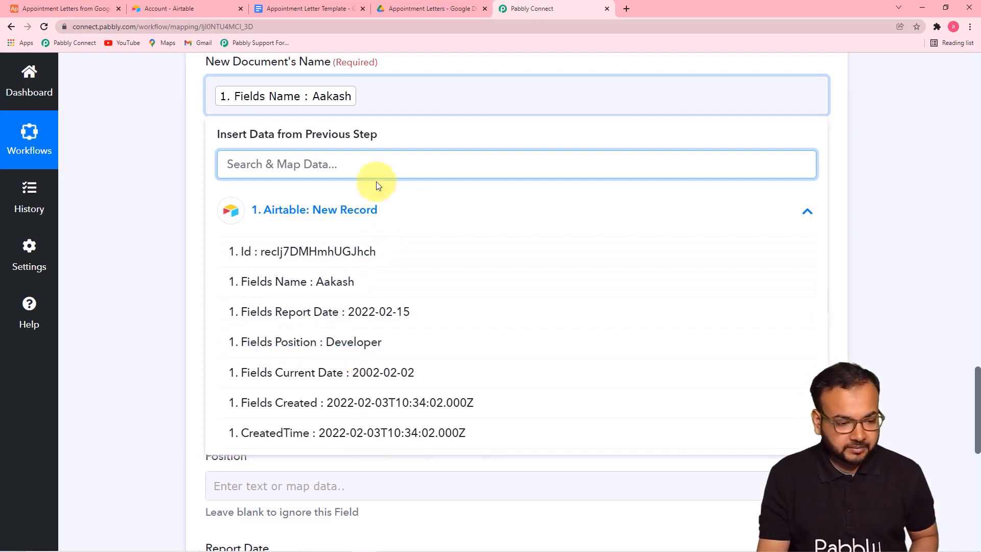
click(378, 100)
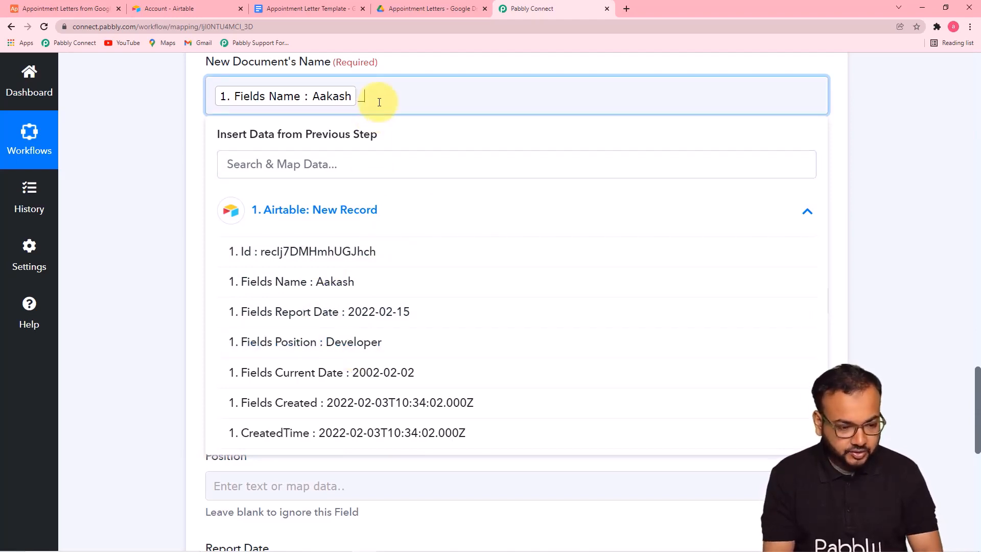
click(331, 351)
click(171, 195)
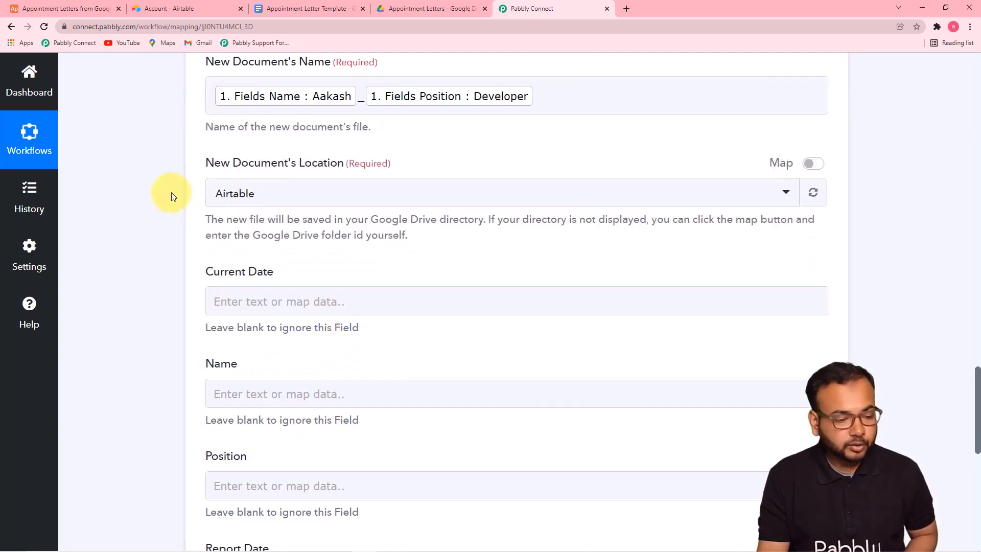
scroll(173, 197, up, 1)
scroll(171, 197, down, 1)
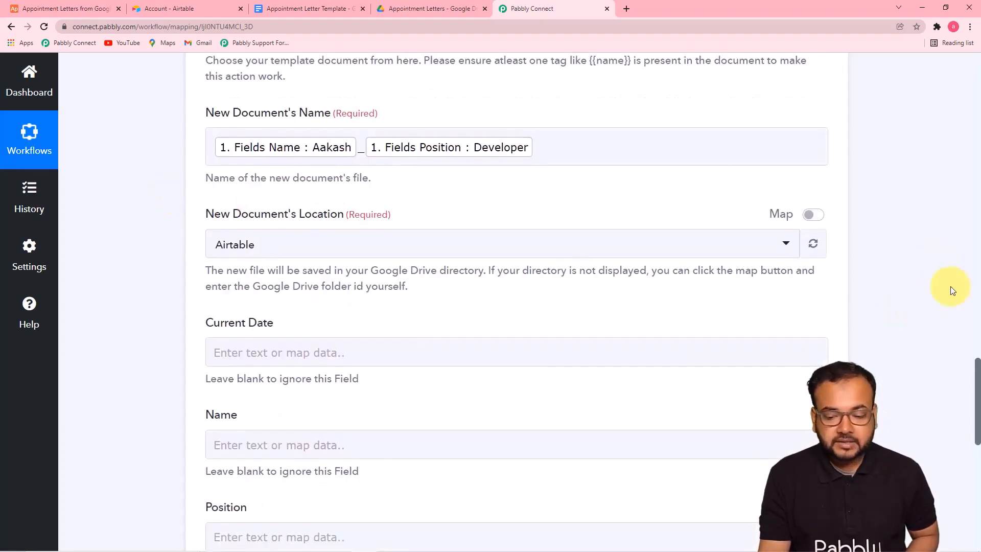
Check the empty Appointment Letters Drive folder, then choose it as the New Document's Location
scroll(974, 379, down, 2)
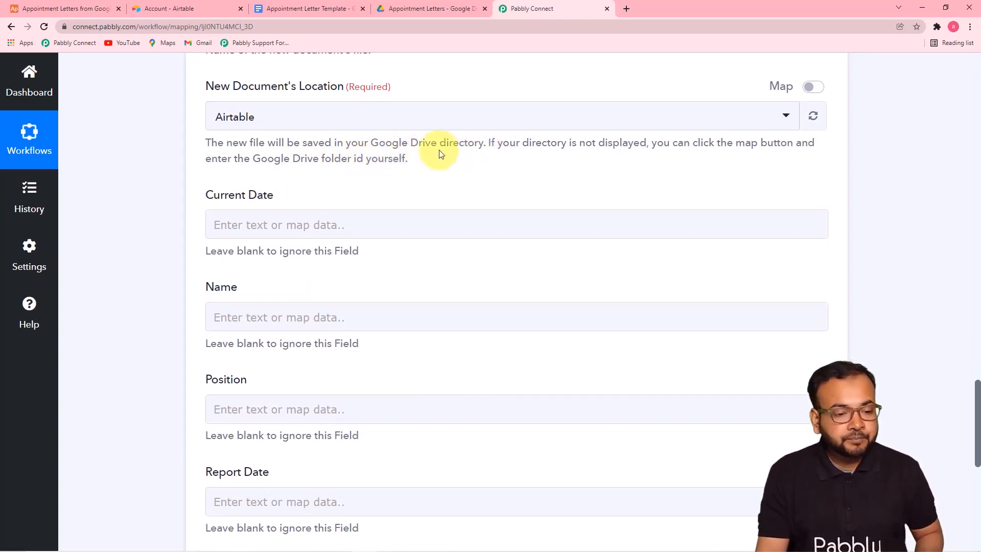
click(414, 9)
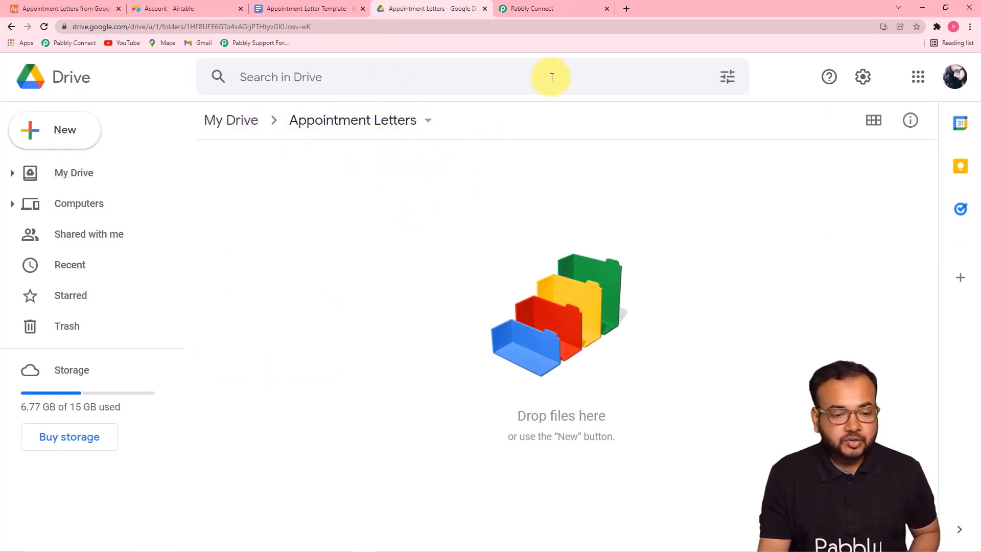
click(552, 9)
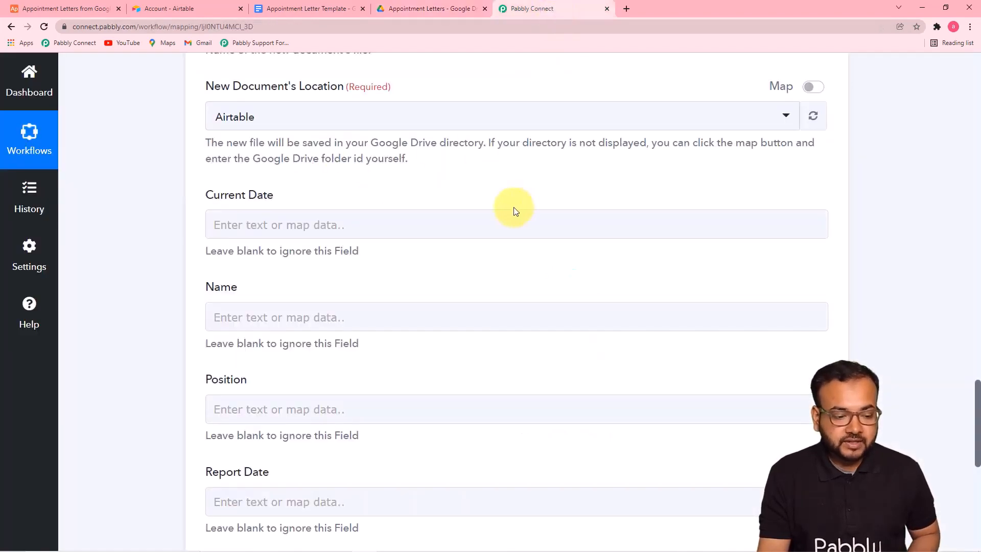
scroll(423, 172, down, 1)
scroll(394, 120, up, 1)
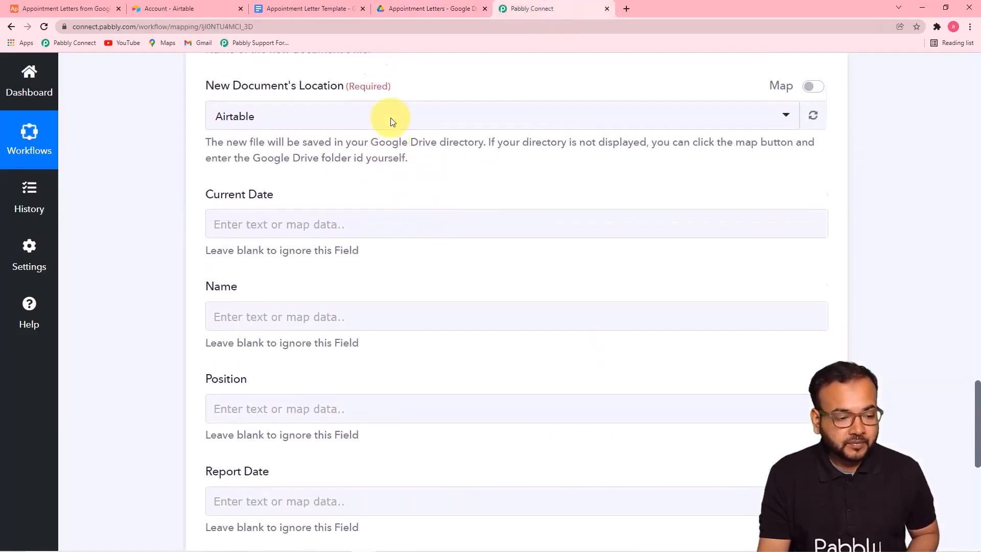
click(428, 123)
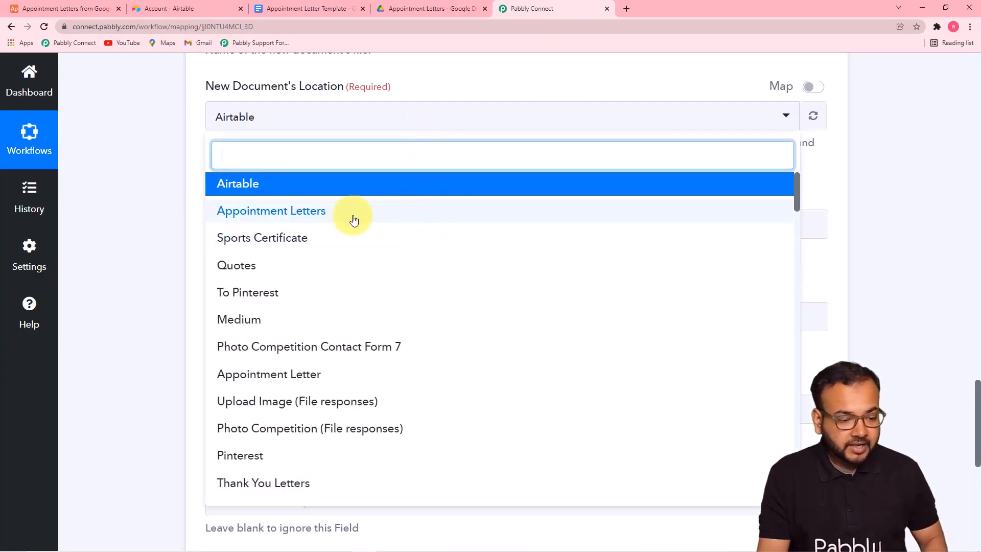
click(285, 219)
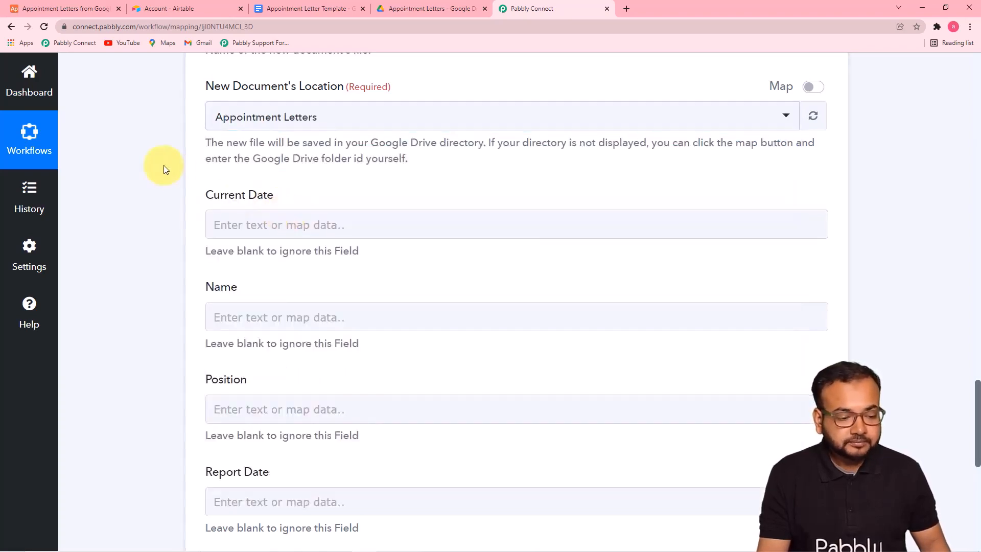
scroll(163, 170, down, 1)
scroll(164, 169, down, 3)
scroll(161, 173, up, 3)
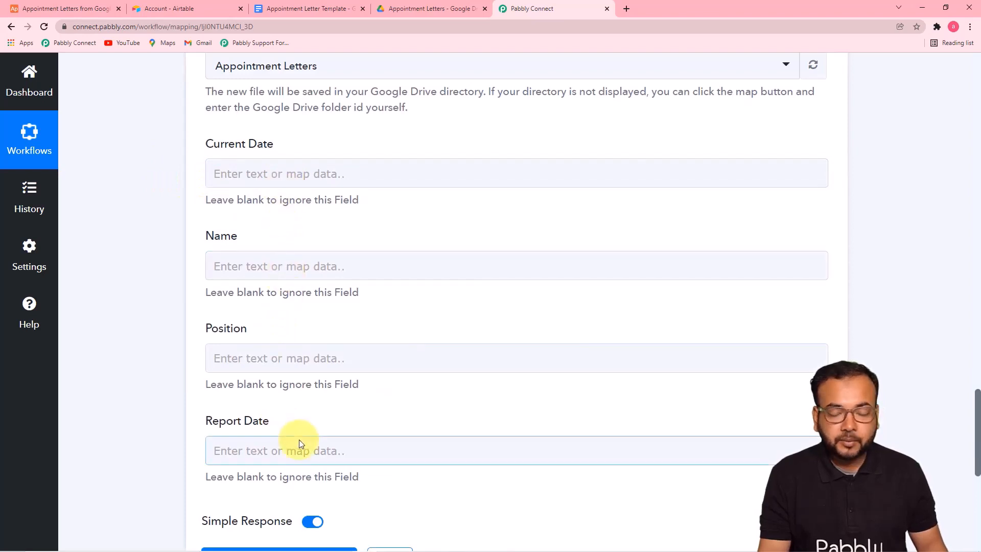
click(306, 8)
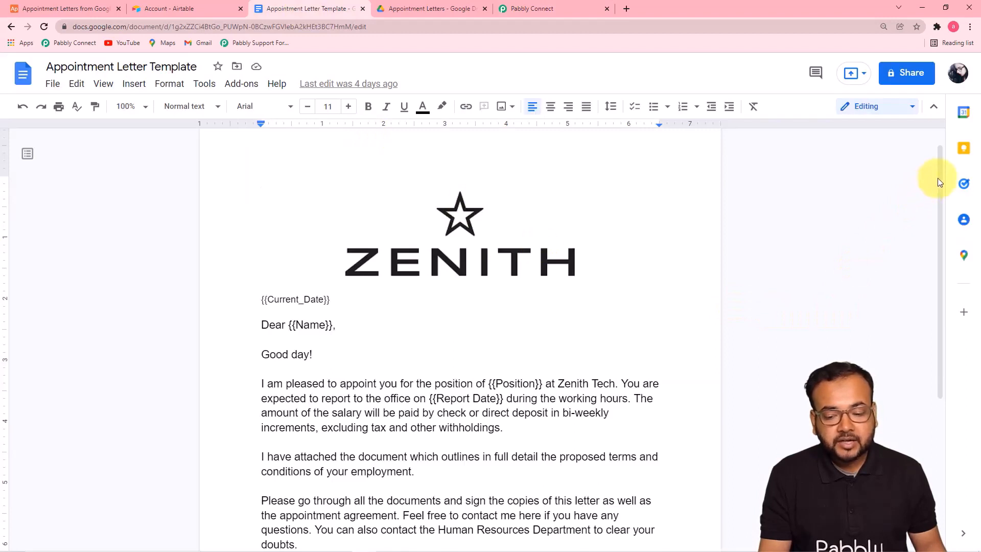
drag(940, 176, 954, 263)
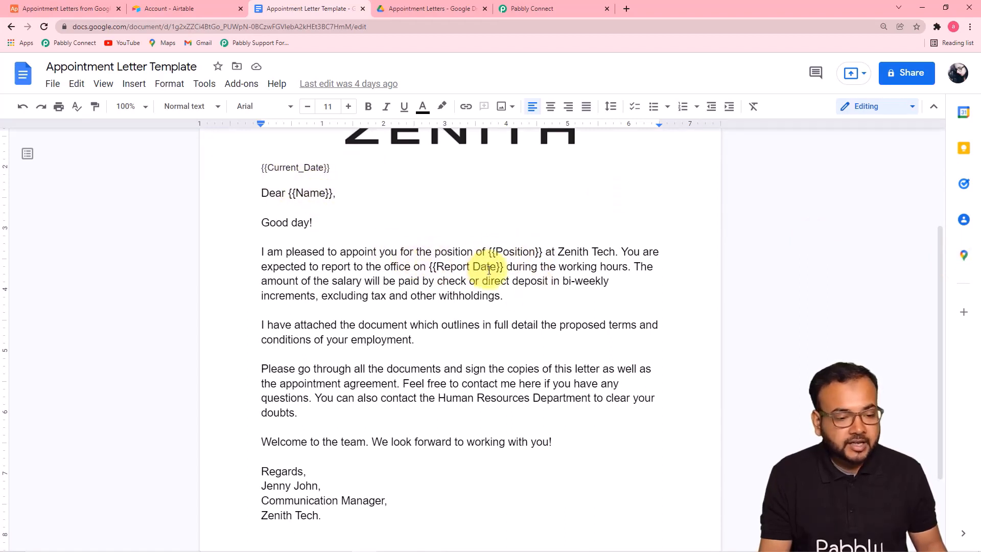
click(525, 10)
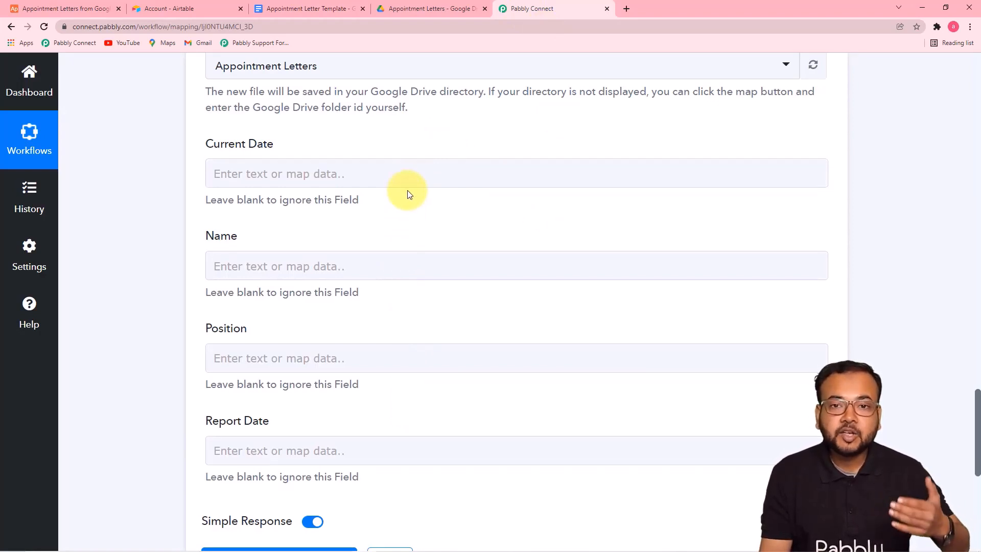
Map the Airtable record's Current Date and Name into the letter's Current Date and Name placeholders
click(347, 174)
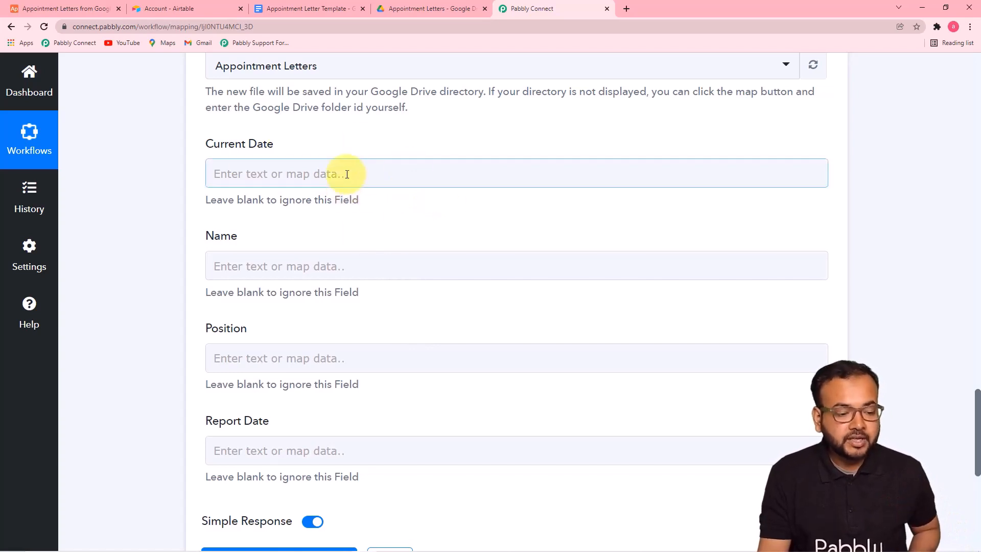
scroll(347, 174, down, 1)
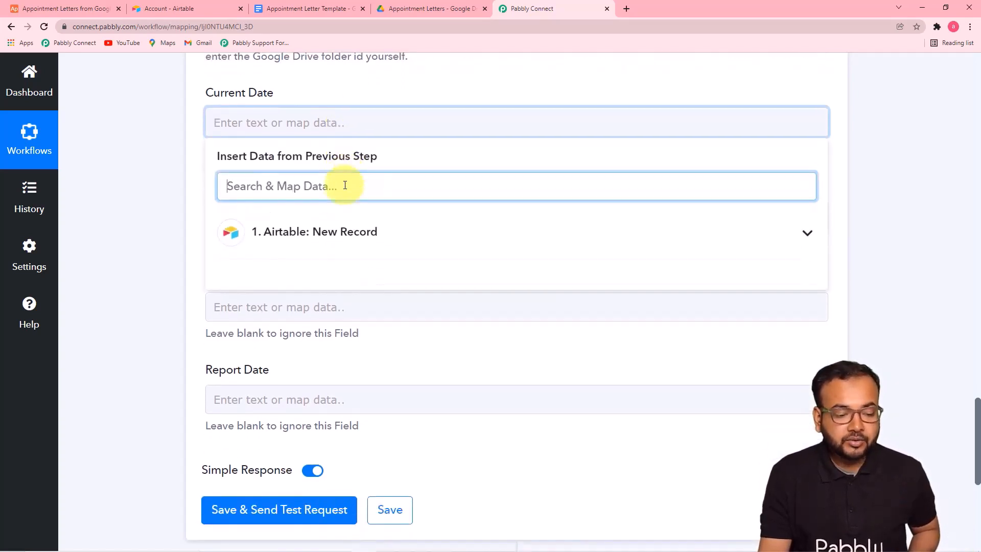
click(357, 246)
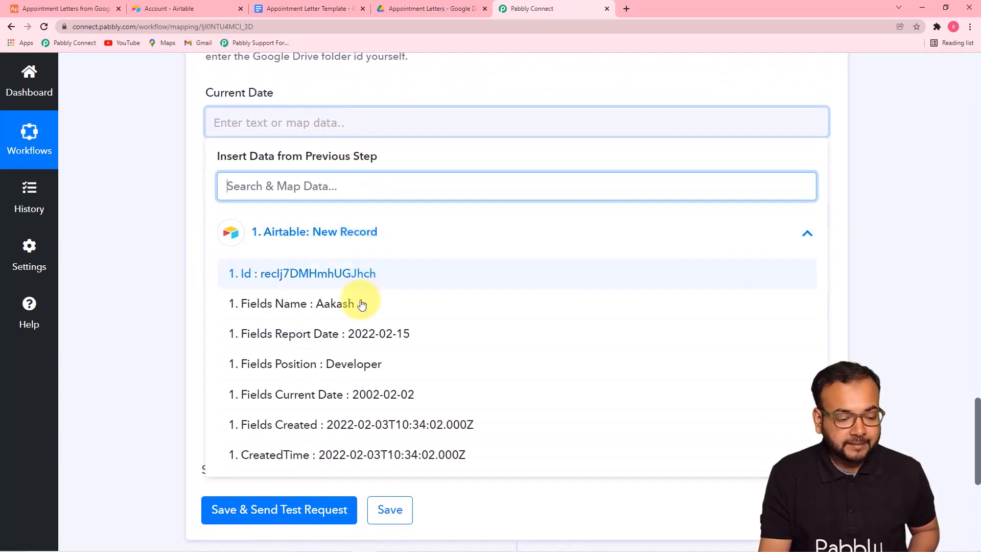
click(404, 401)
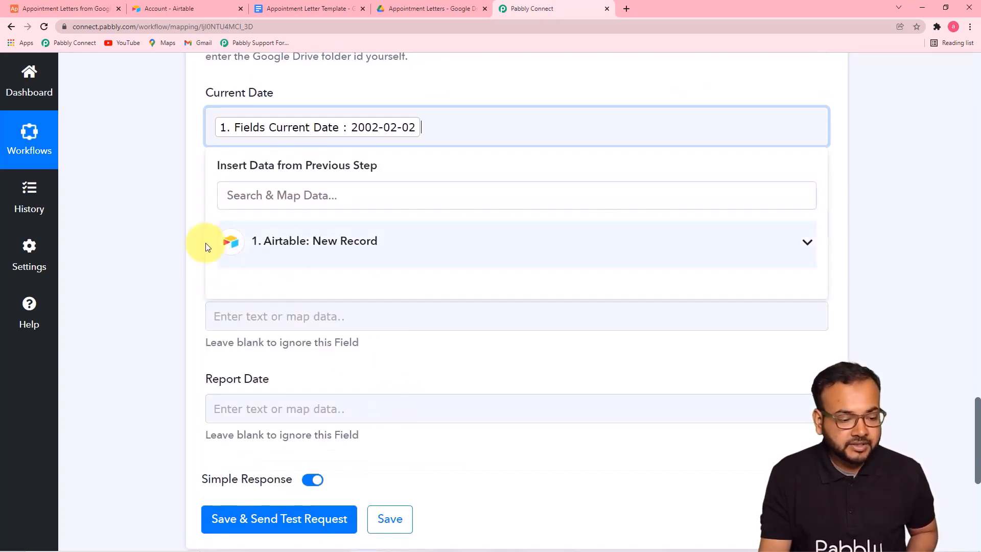
click(362, 220)
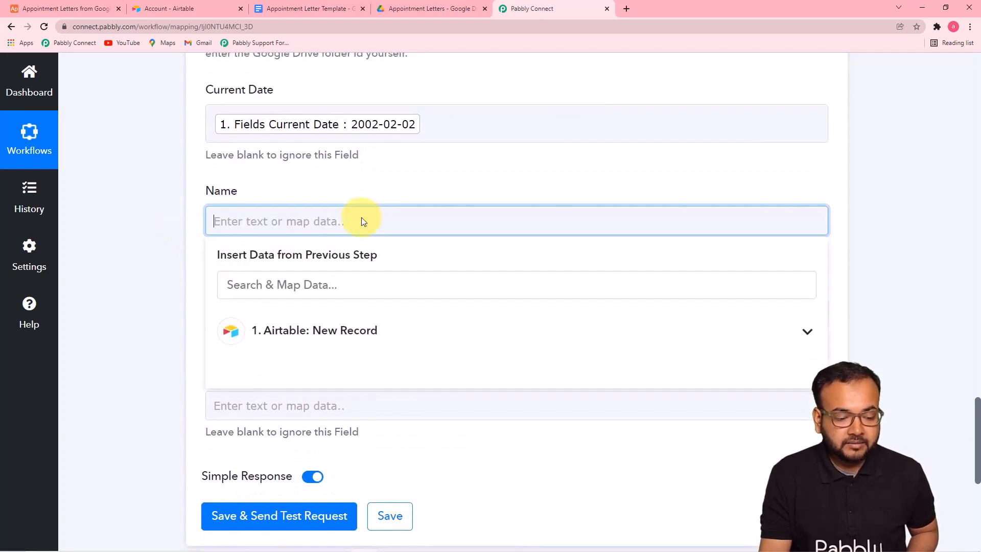
scroll(362, 215, down, 3)
click(397, 184)
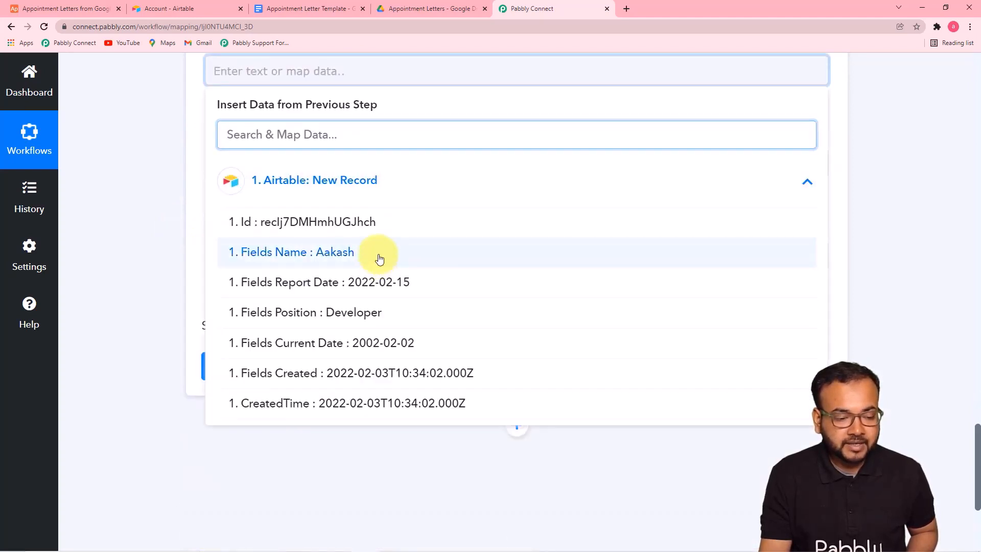
click(385, 251)
Map the Airtable Position (Developer) and Report Date (2022-02-15) into their placeholders
click(282, 177)
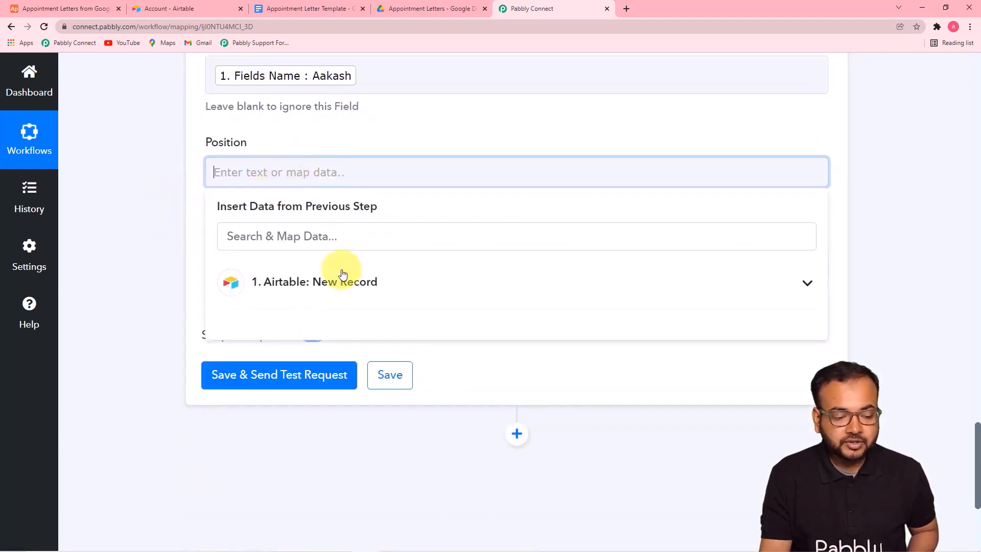
click(339, 283)
click(362, 419)
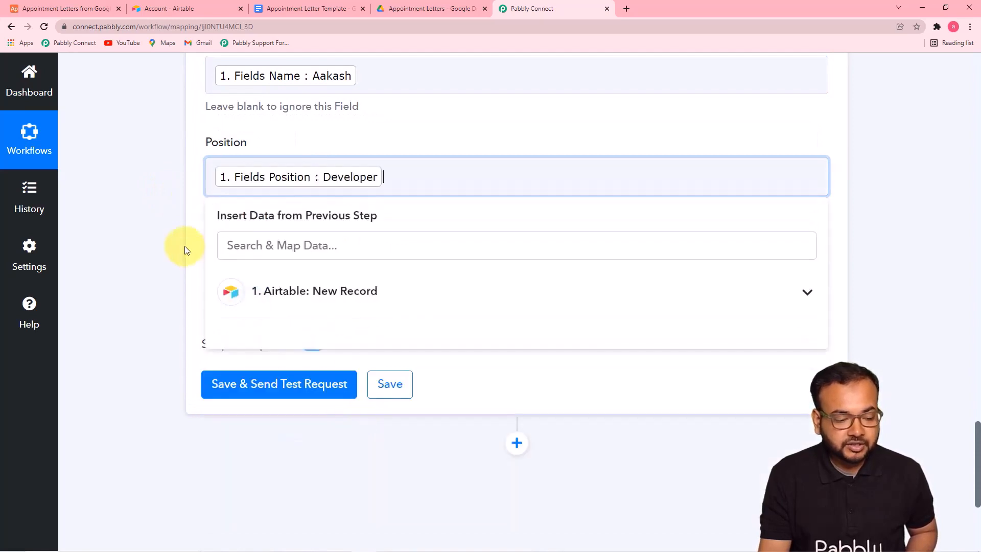
click(186, 247)
click(352, 275)
scroll(352, 275, down, 2)
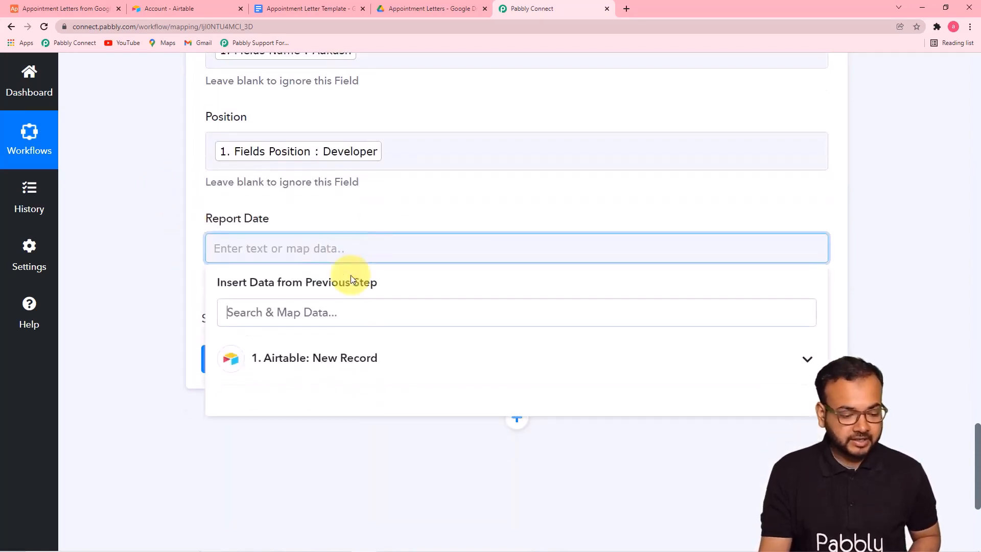
click(343, 281)
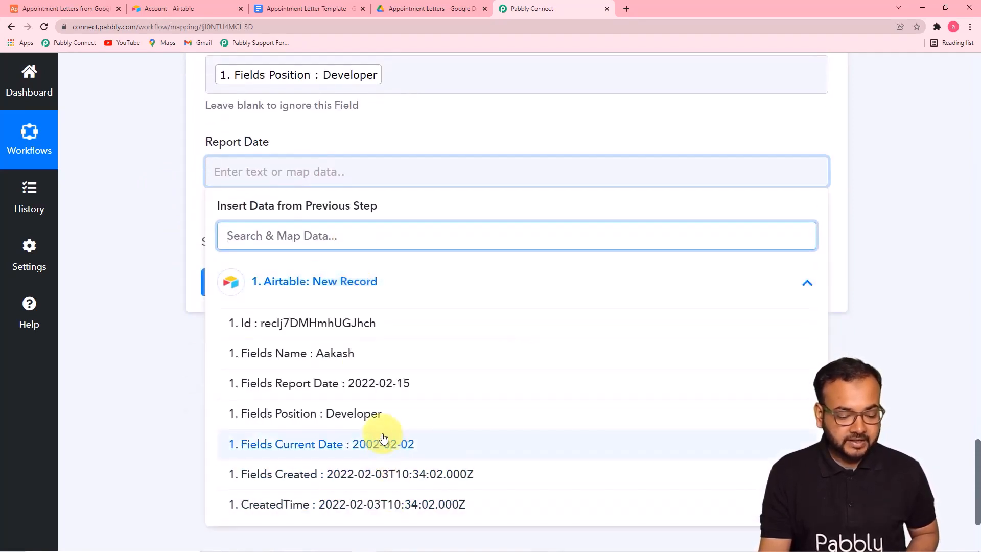
click(398, 394)
click(118, 176)
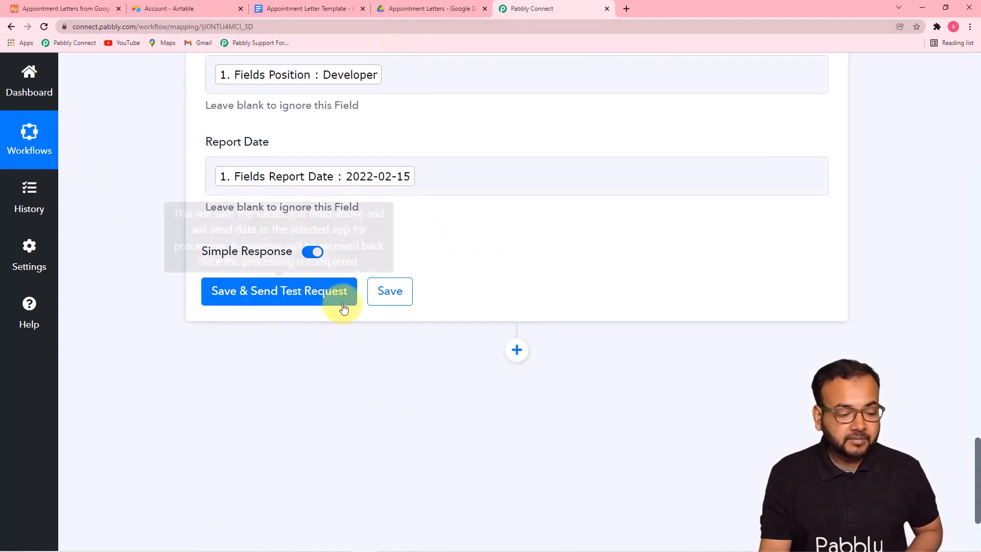
Save and send the test request, check the response, then view the Appointment Letters folder
click(291, 305)
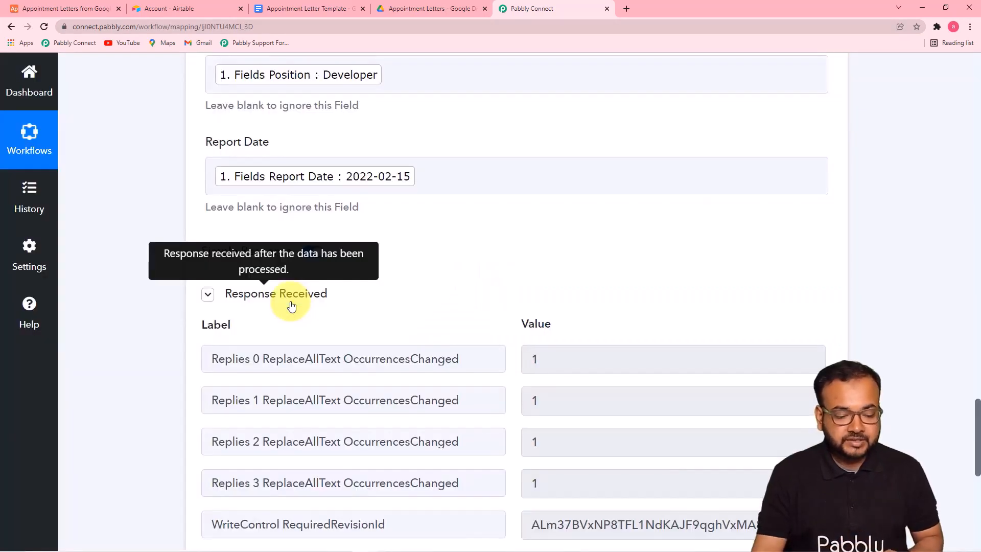
scroll(301, 315, down, 7)
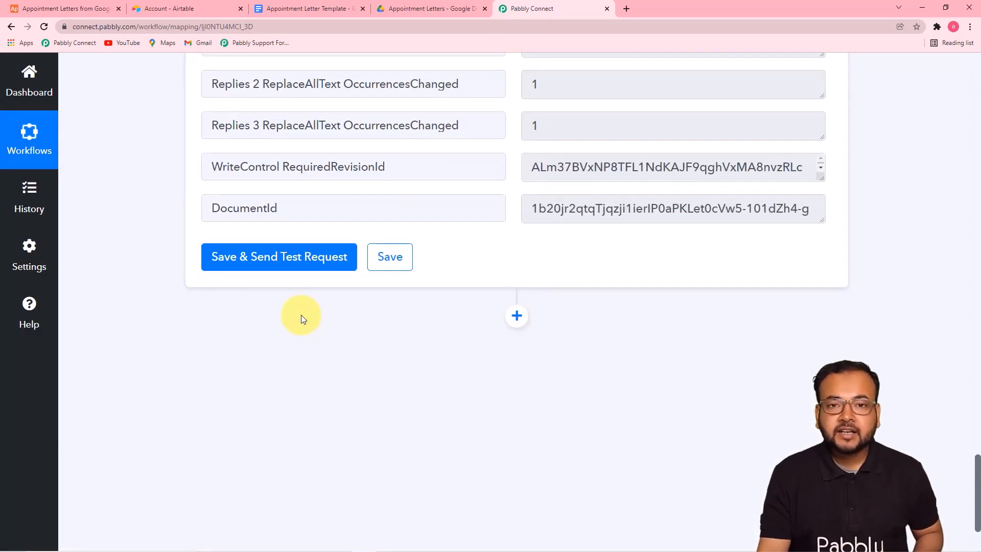
click(421, 8)
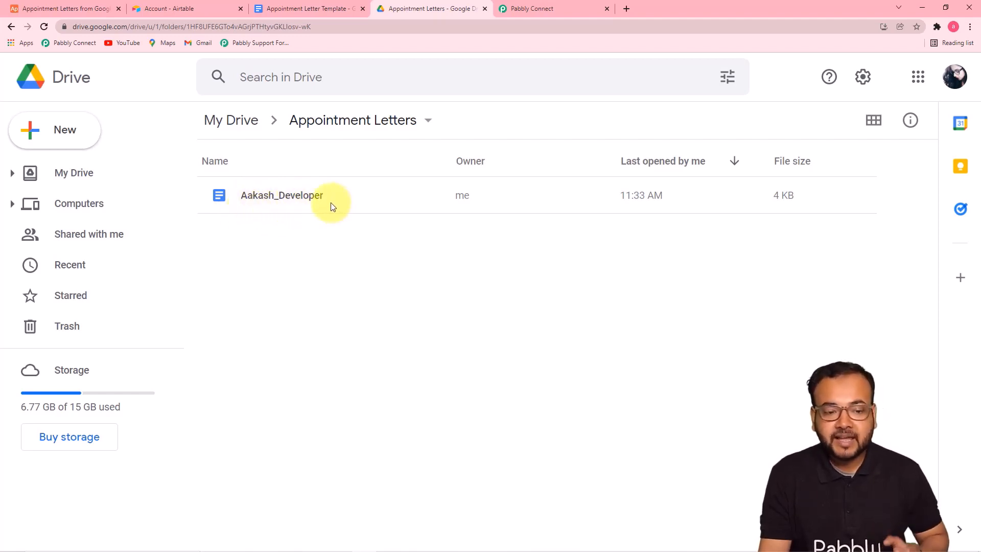
Open the generated letter and compare it with Appointment Letter Template to confirm all placeholders were filled
click(525, 9)
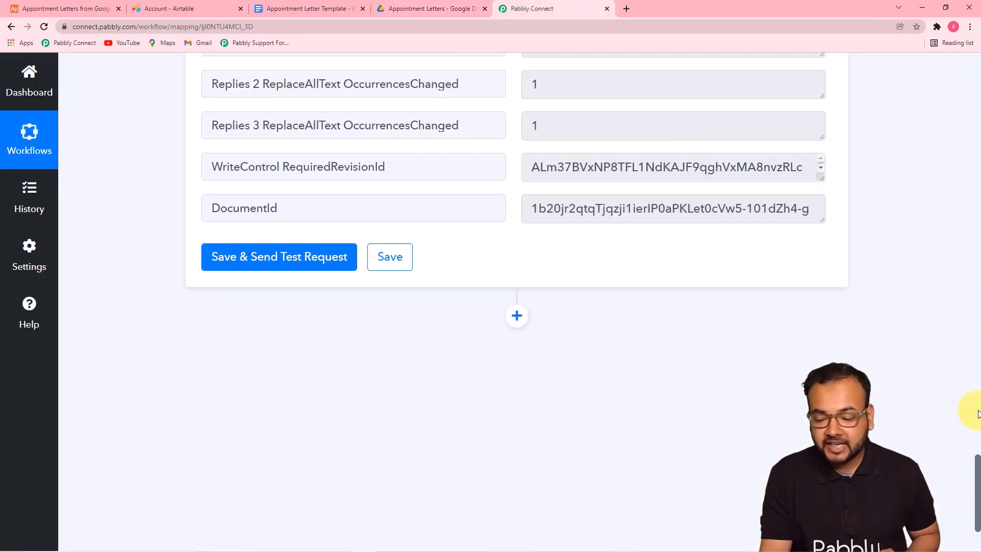
drag(979, 464, 977, 316)
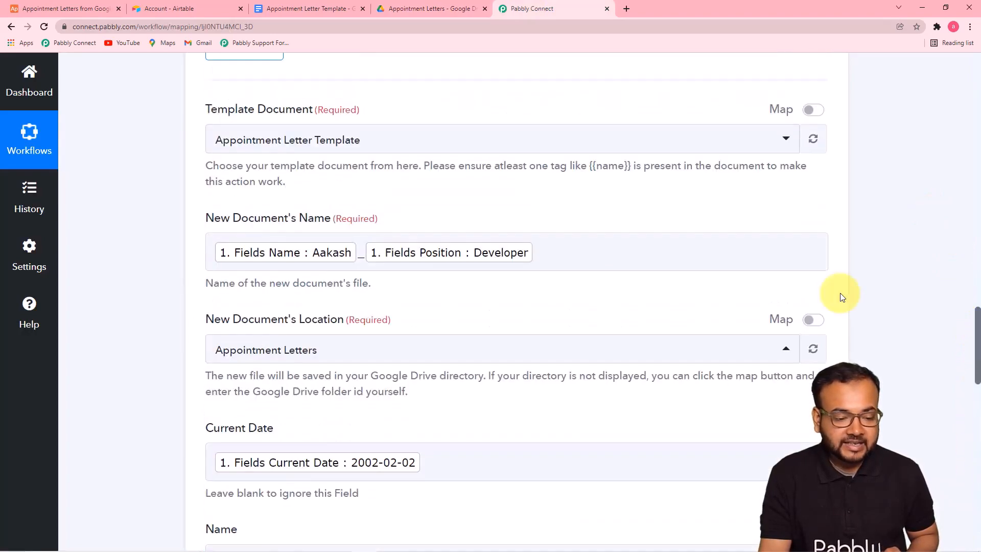
click(312, 8)
click(416, 9)
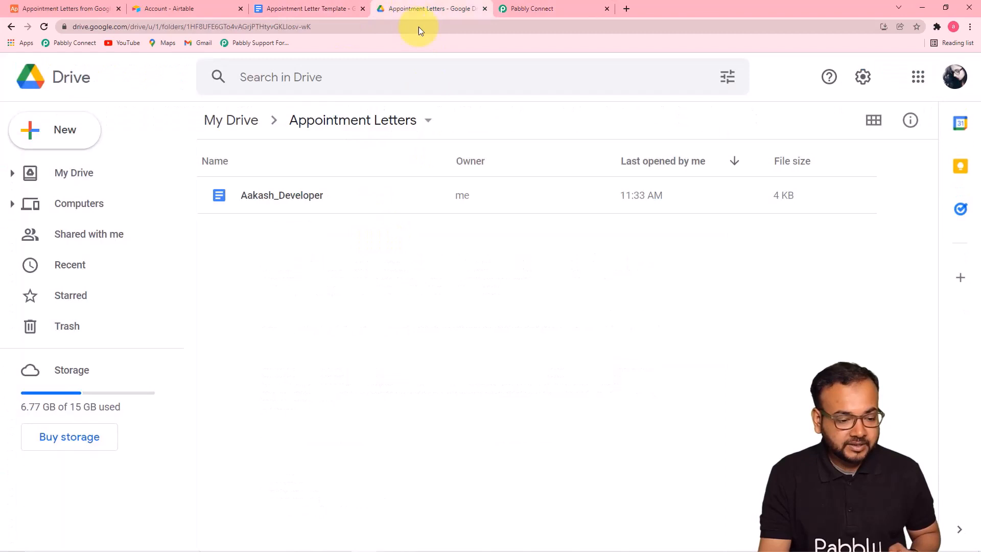
double_click(313, 202)
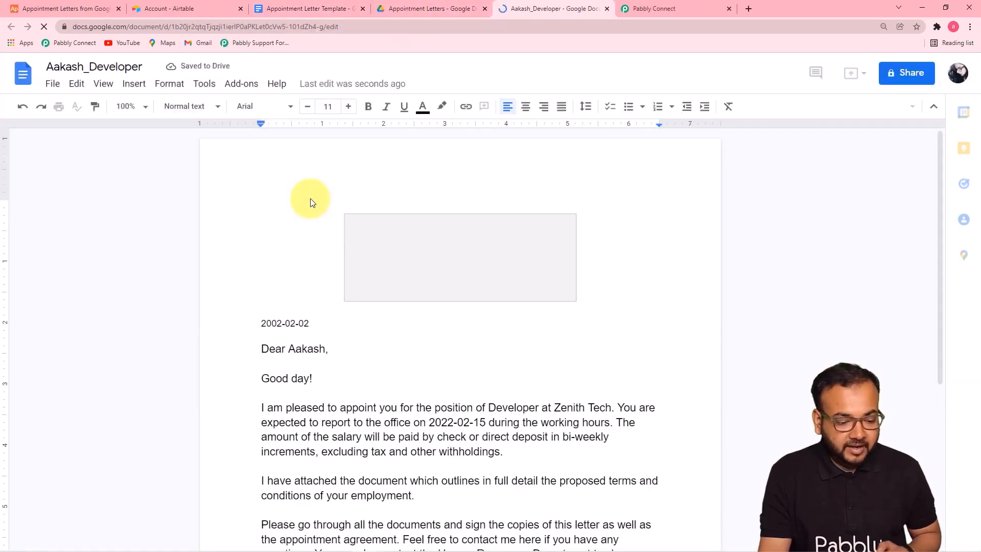
scroll(310, 199, down, 3)
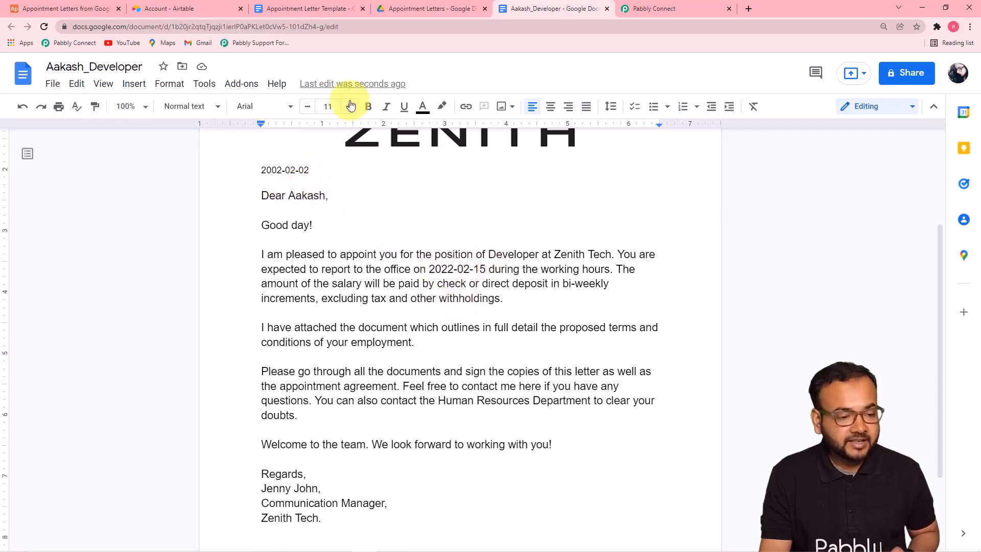
click(306, 8)
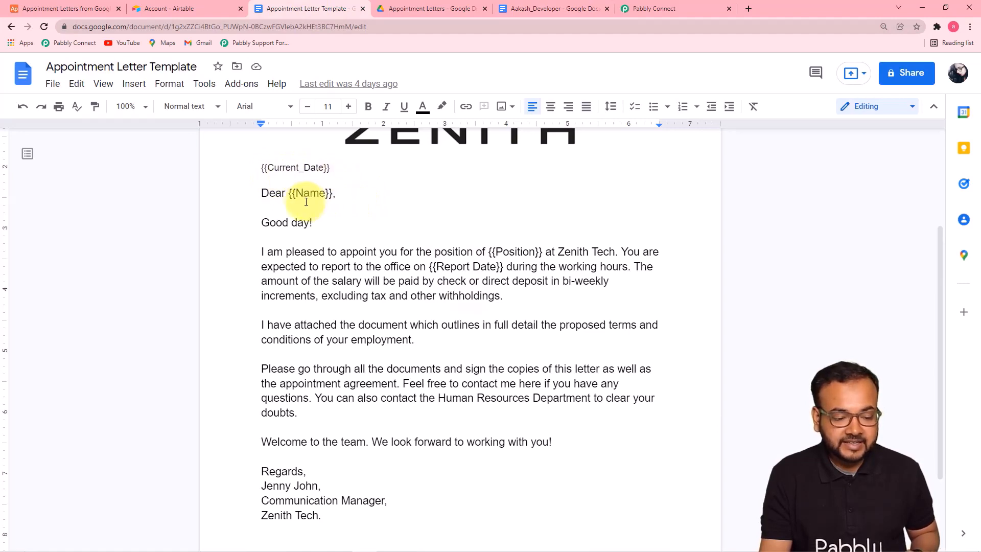
click(426, 9)
click(535, 9)
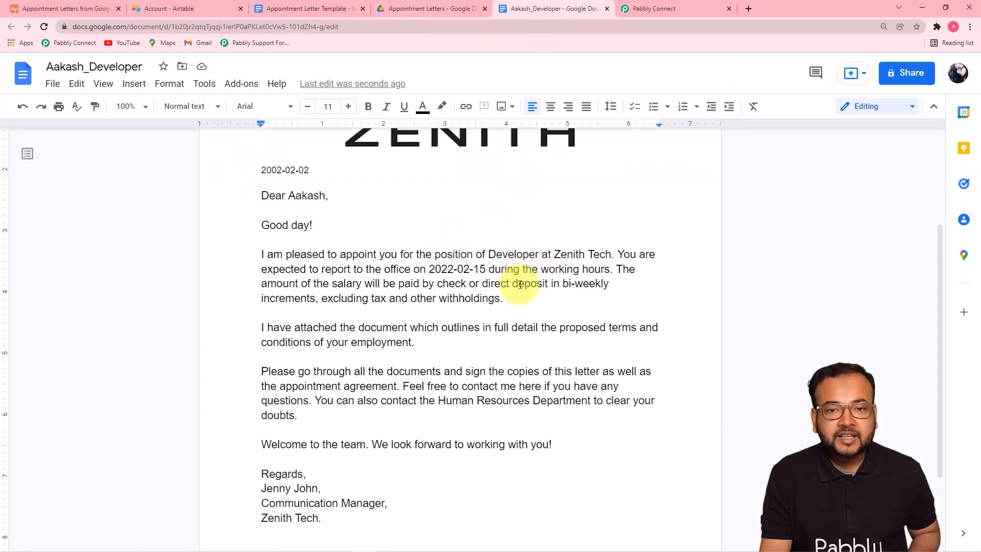
click(637, 12)
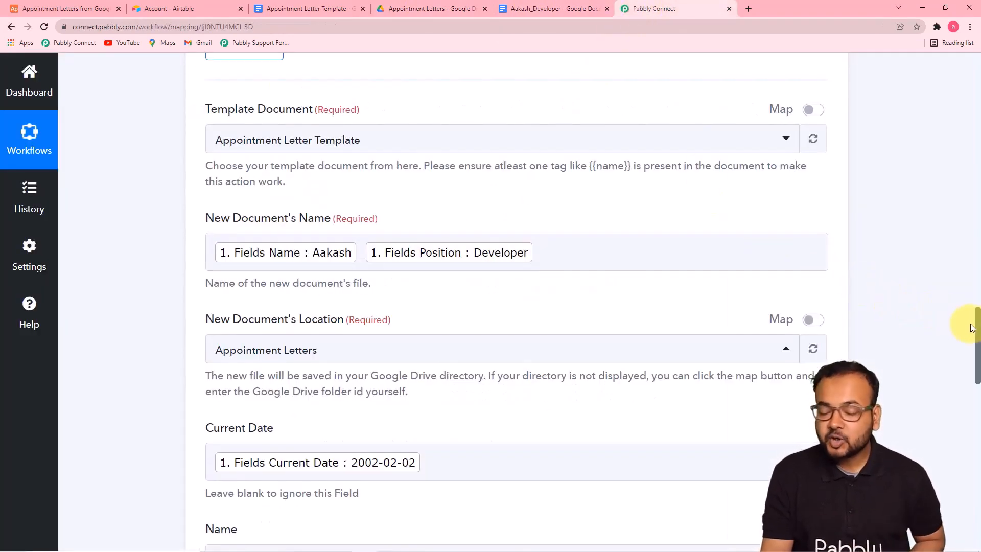
drag(978, 330, 978, 72)
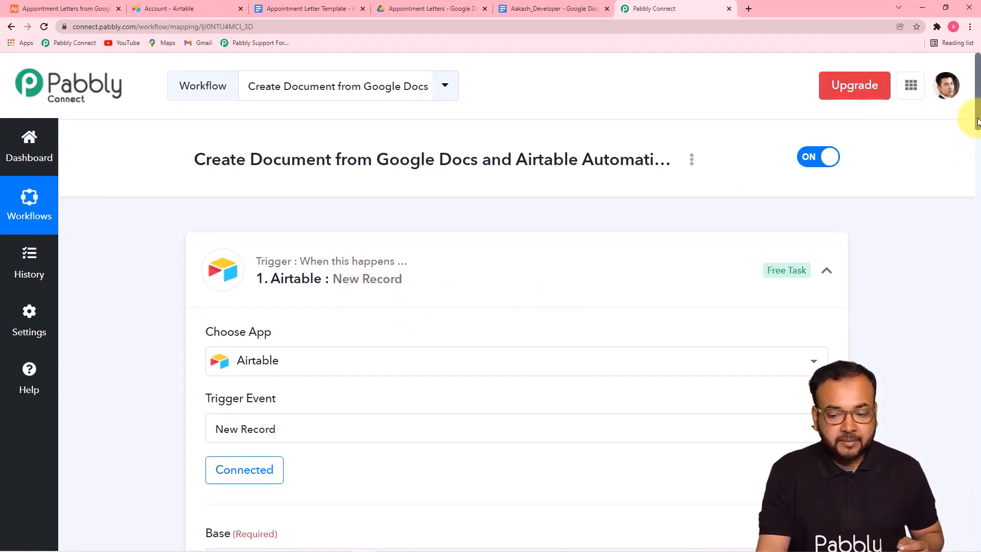
scroll(977, 154, down, 5)
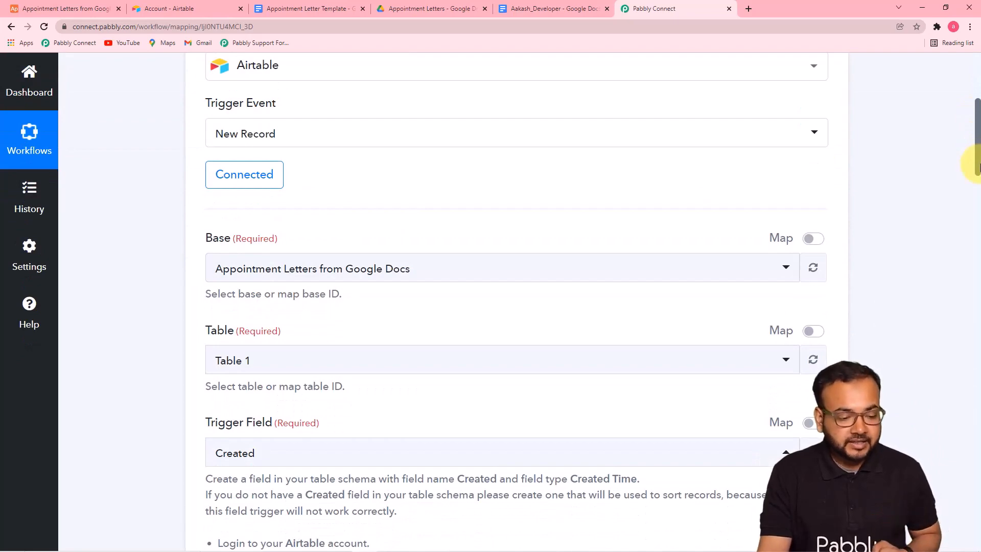
drag(977, 166, 976, 275)
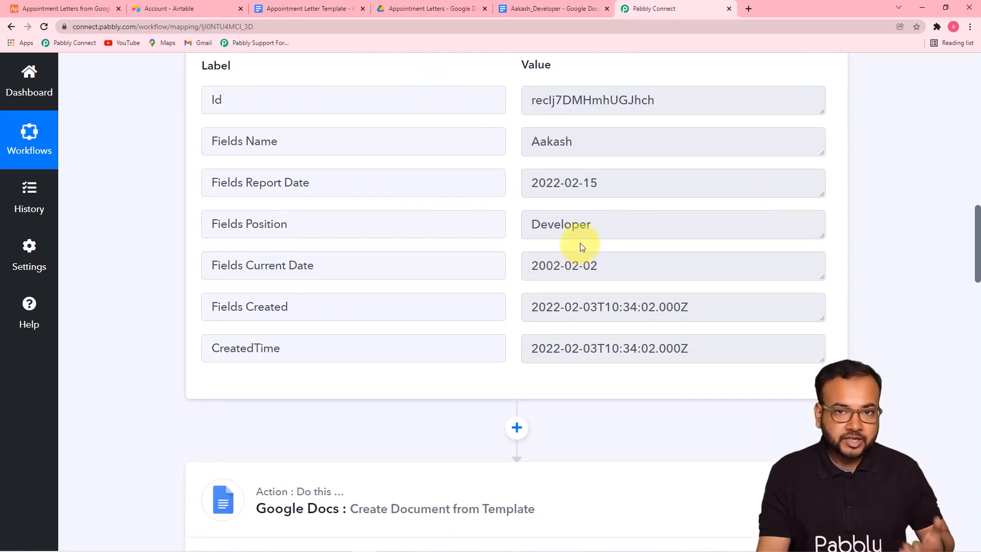
drag(978, 220, 978, 286)
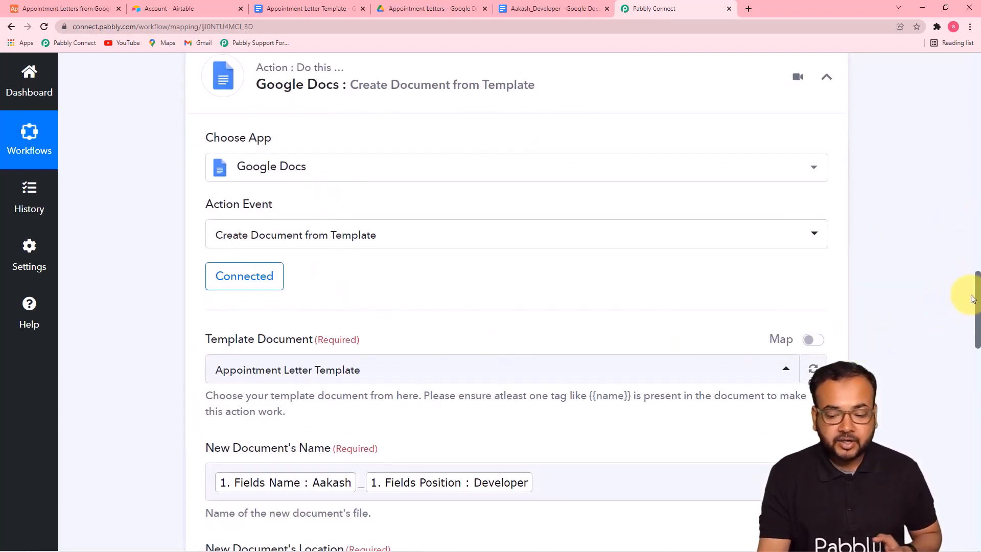
drag(978, 299, 980, 343)
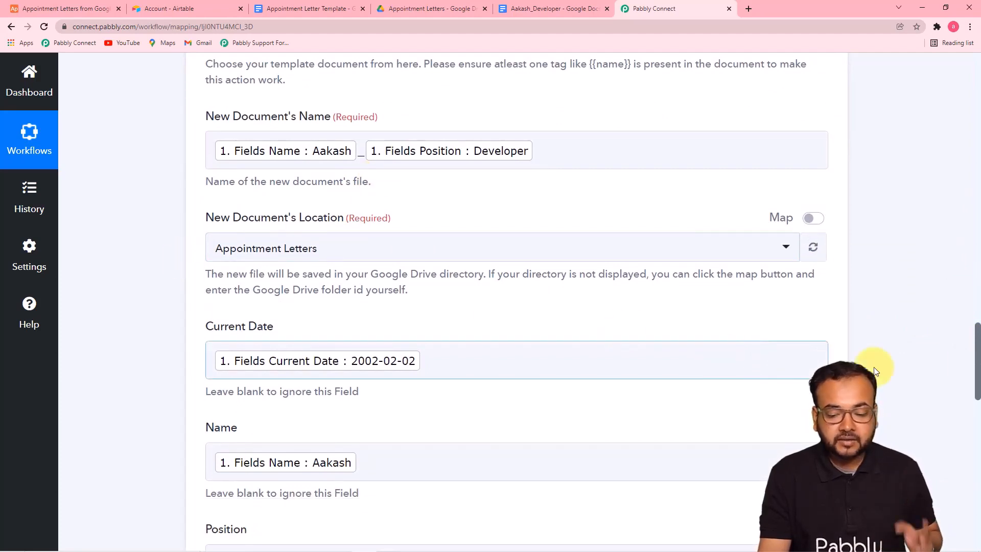
scroll(971, 368, down, 6)
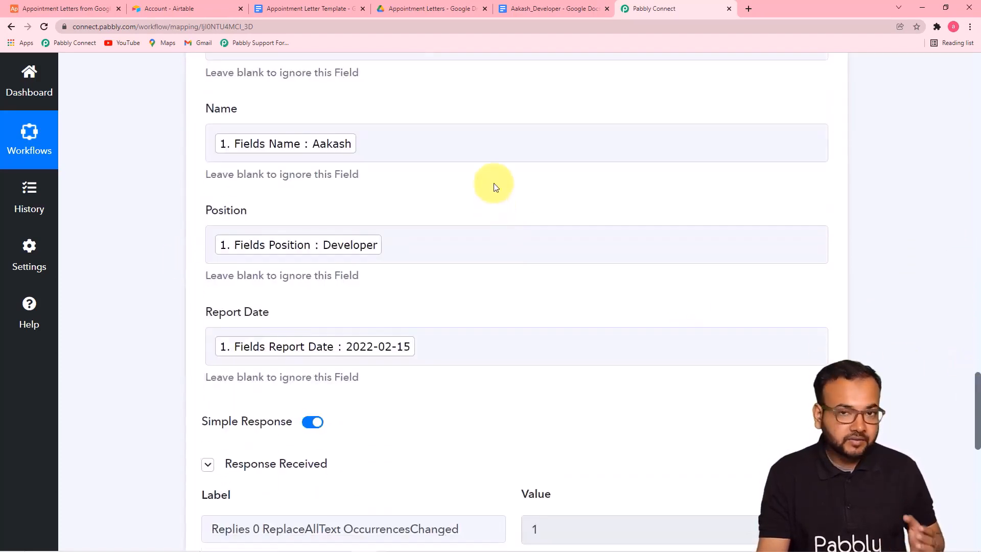
scroll(758, 373, up, 2)
scroll(758, 373, down, 3)
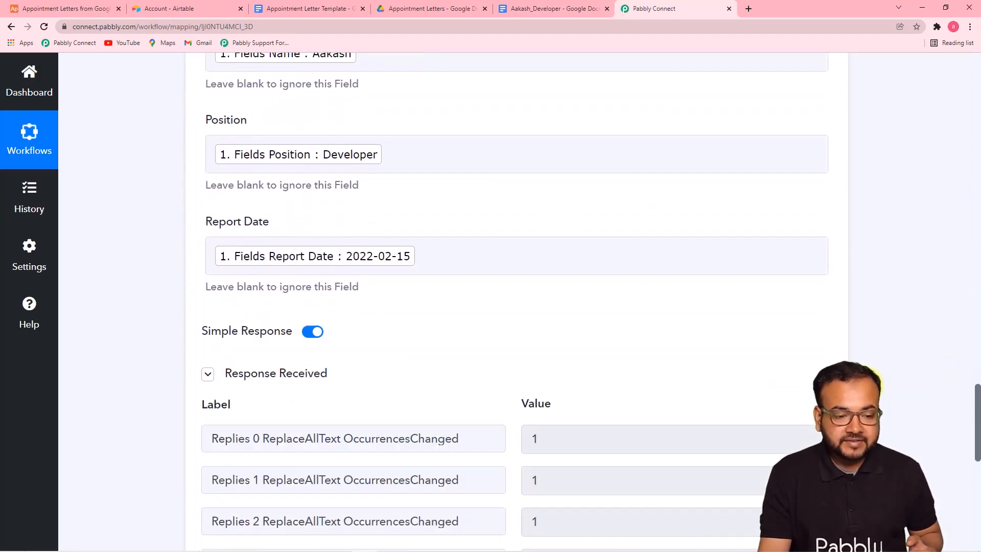
scroll(542, 302, down, 3)
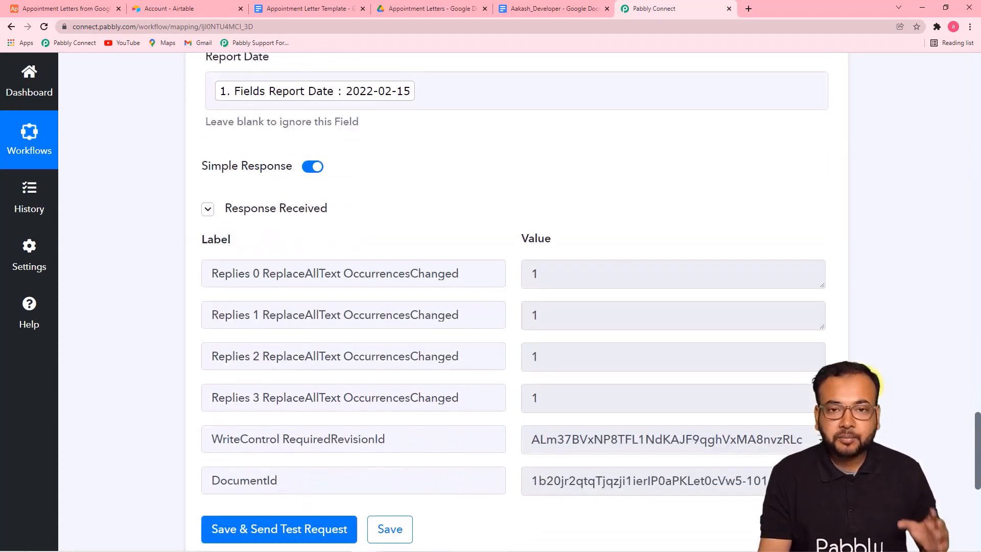
scroll(542, 301, down, 1)
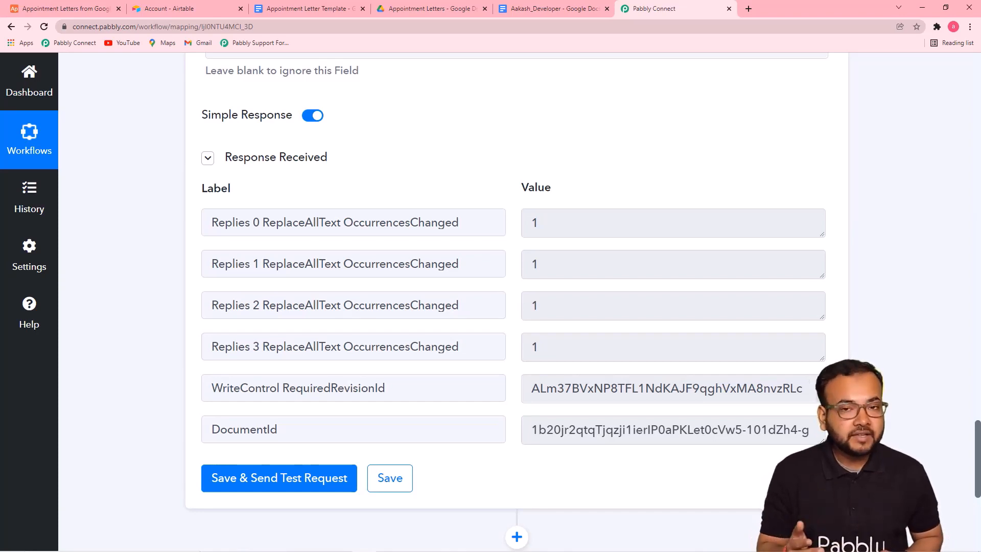
Review the source record in Airtable and the letter in Drive, then save the workflow
click(196, 2)
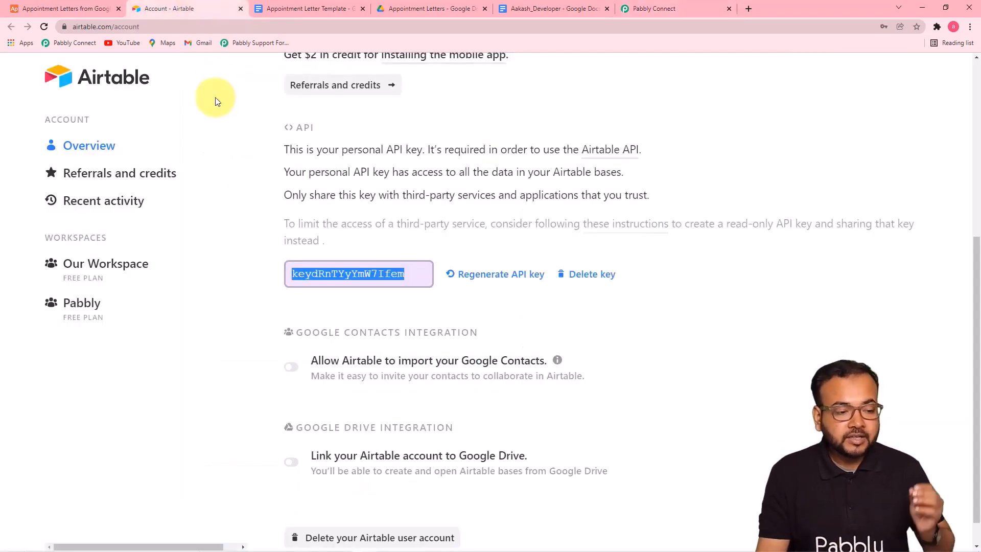
click(91, 9)
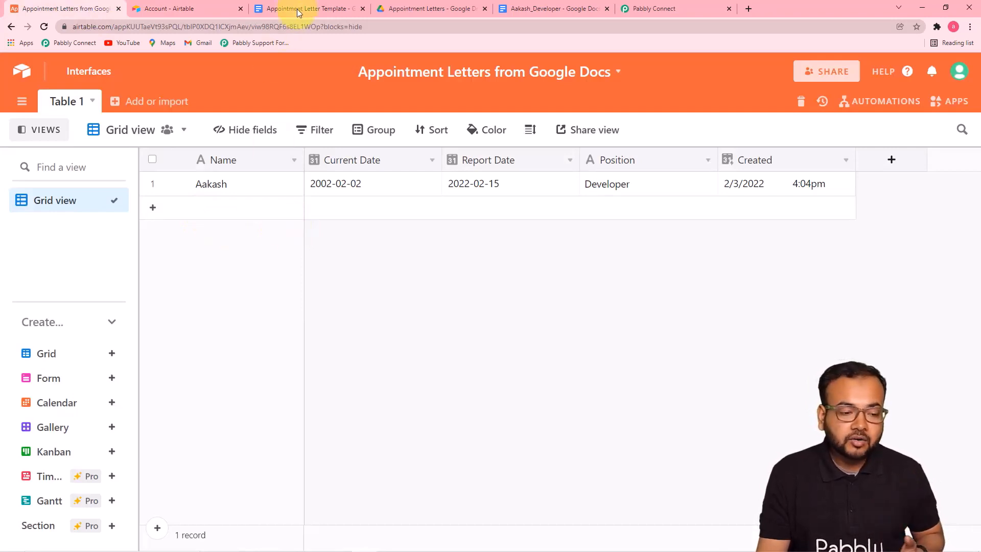
click(394, 9)
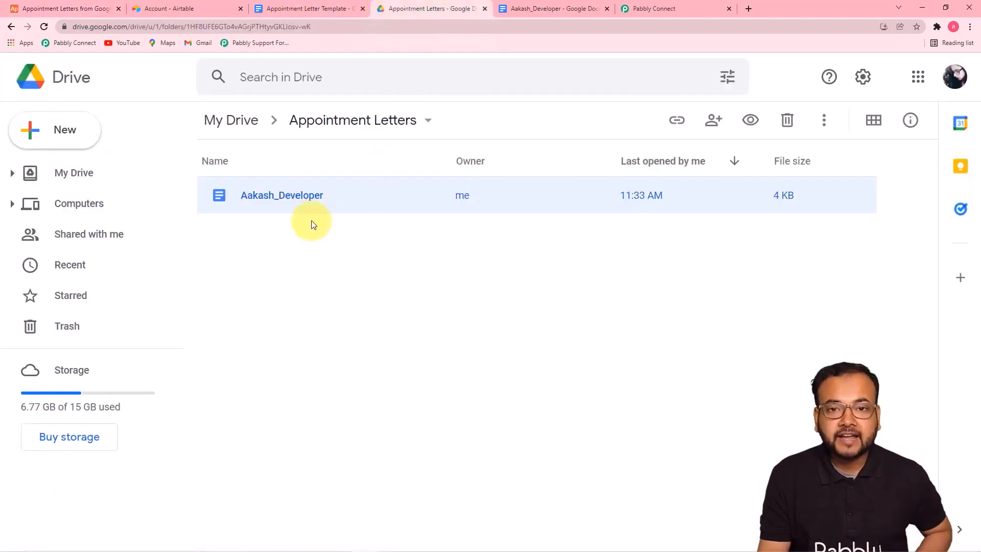
click(637, 11)
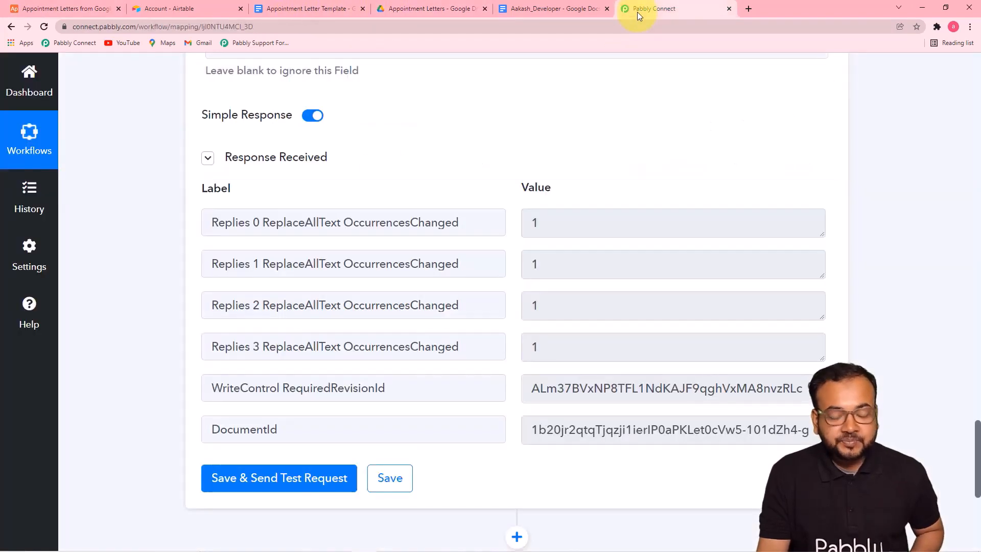
click(390, 477)
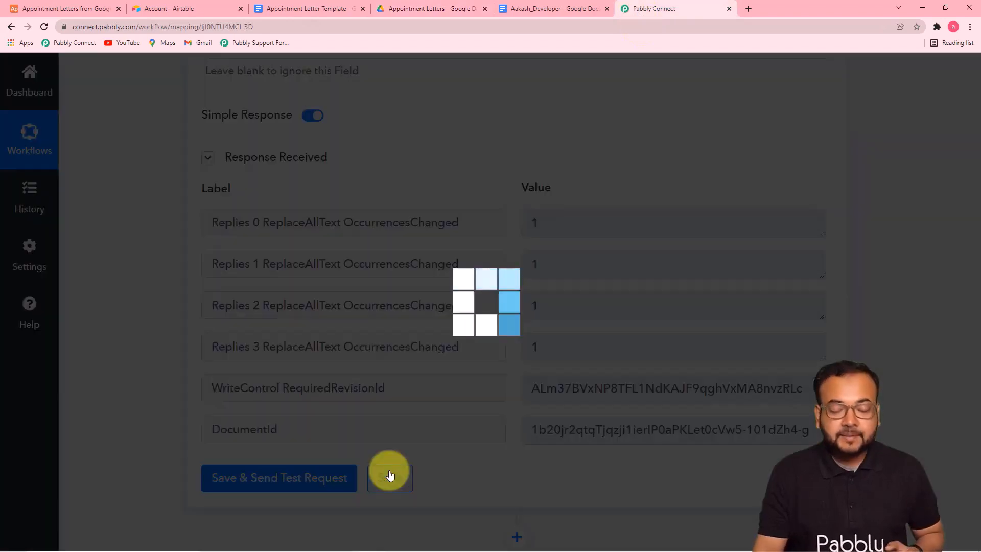
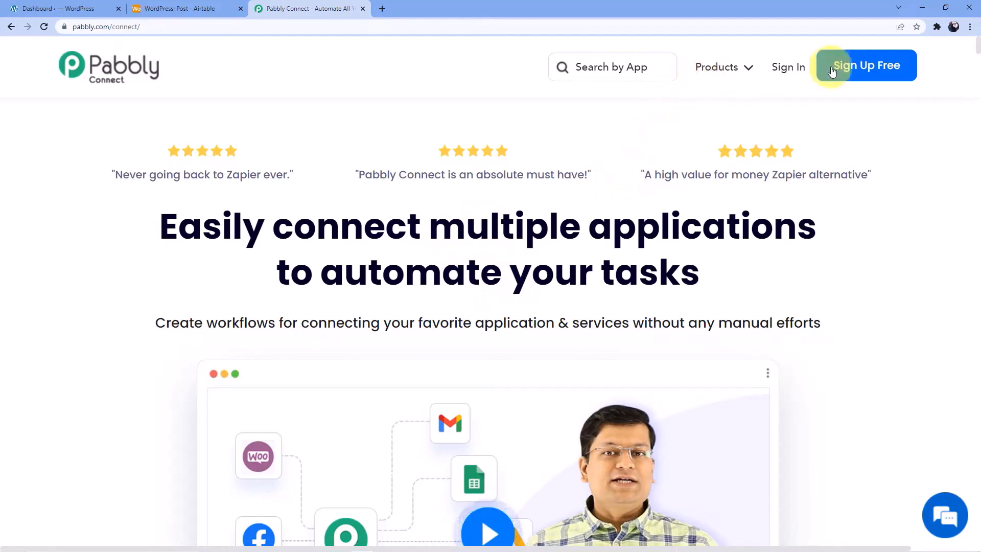
Sign in to the Pabbly account and open Pabbly Connect from the apps list
click(788, 67)
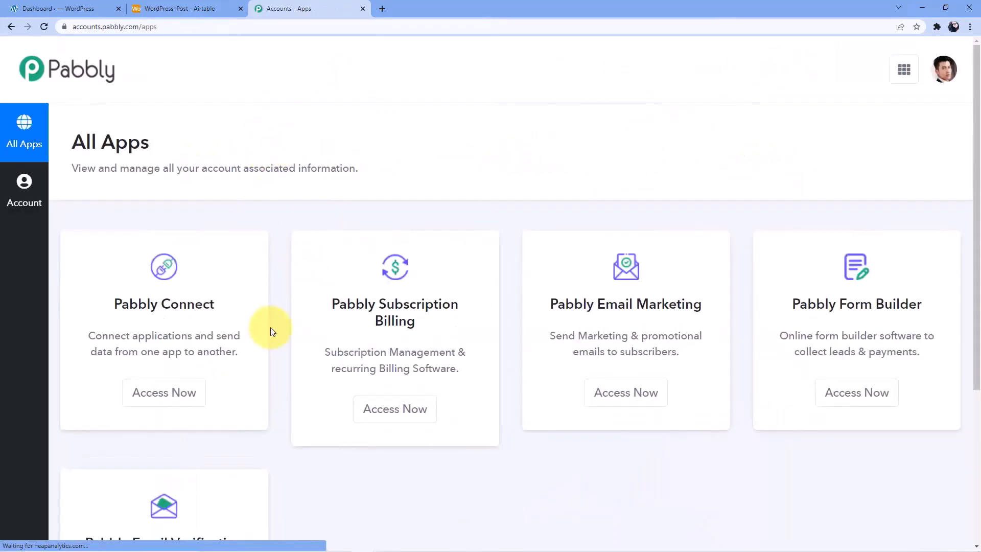
scroll(261, 328, down, 2)
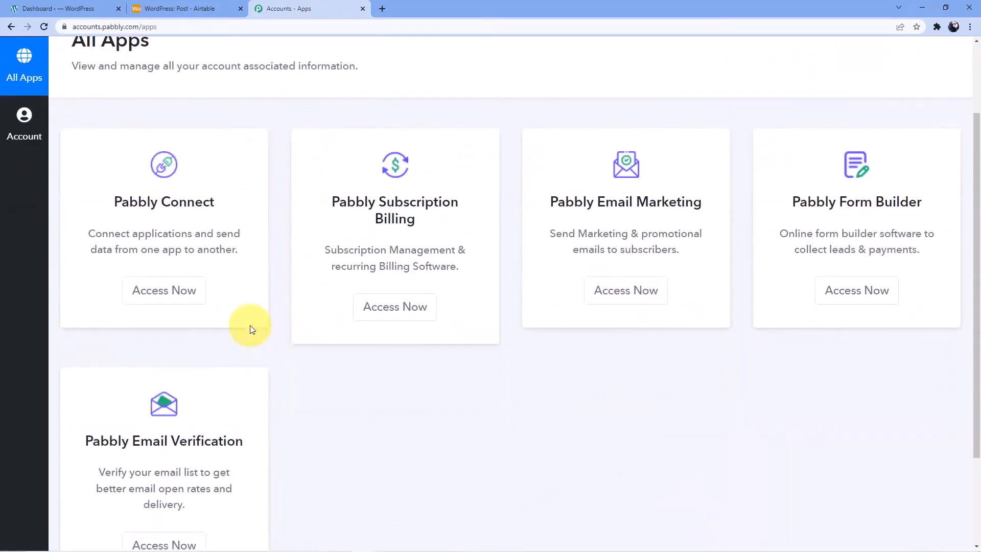
click(176, 292)
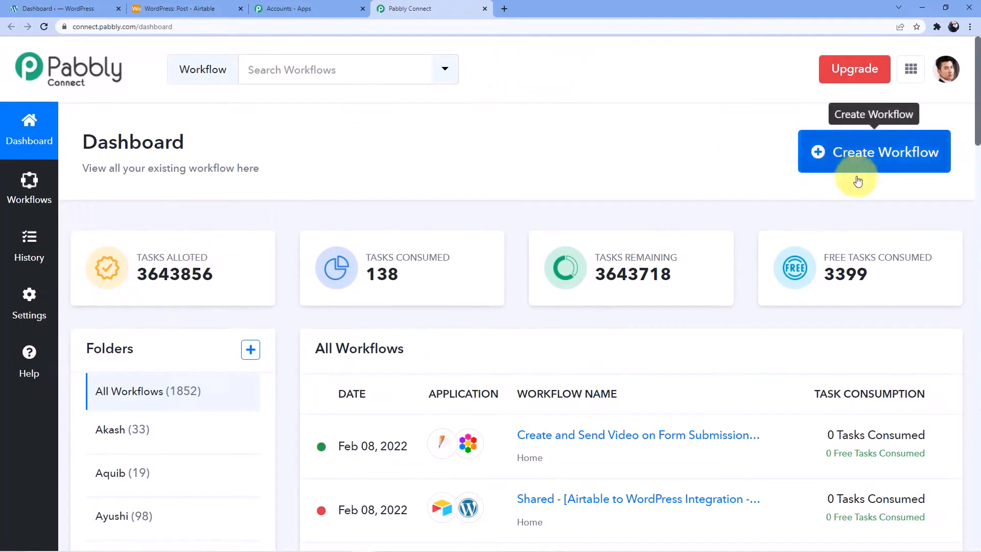
Start a new workflow named 'Airtable to Wordpress' and create it
click(841, 151)
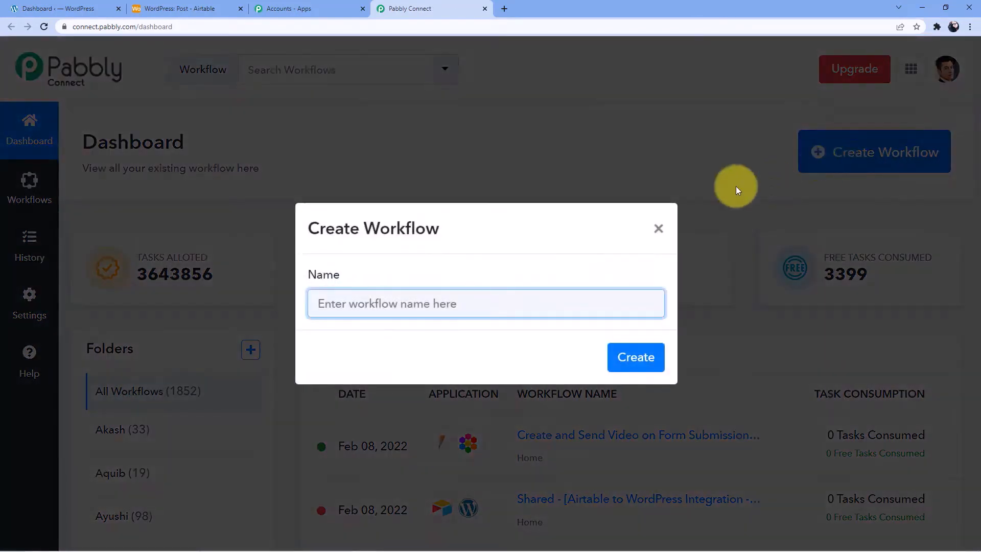
click(420, 294)
text(Airtable to Wordpress)
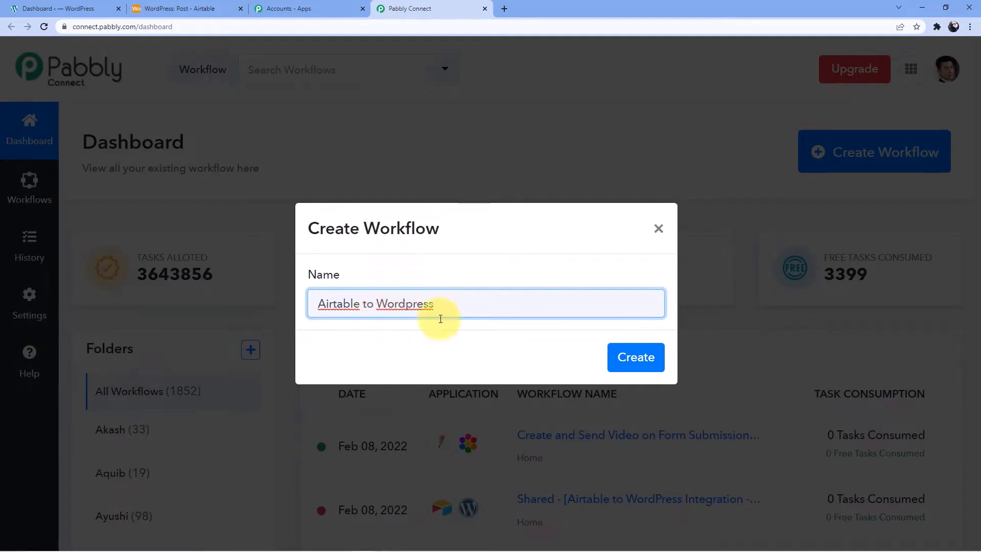
click(620, 353)
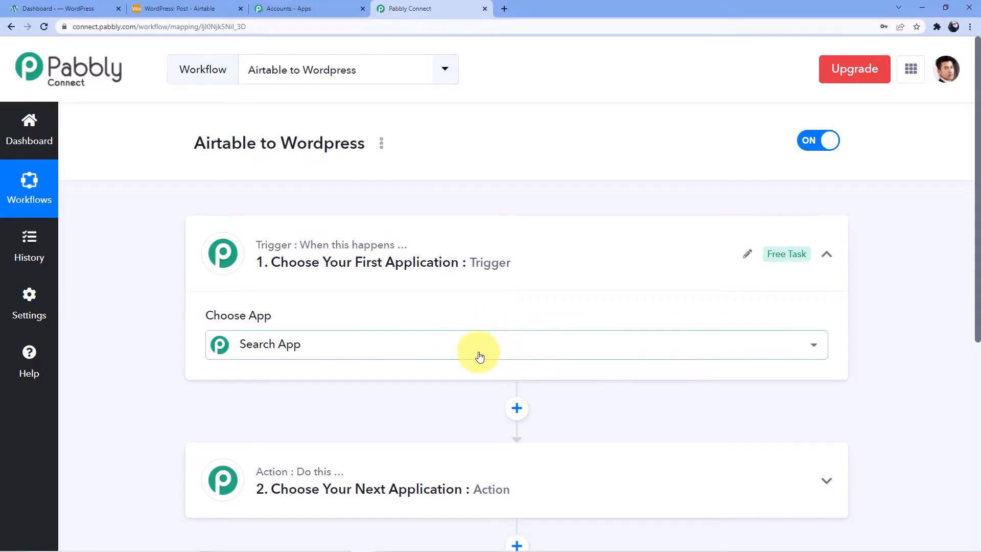
Search the app list for 'Airt' and choose Airtable as the trigger app
click(479, 356)
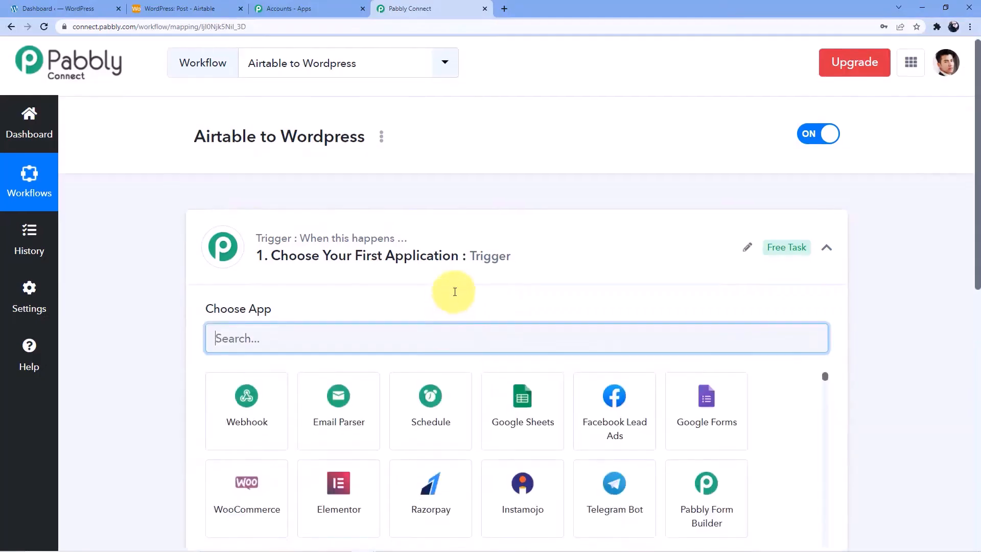
scroll(450, 297, down, 1)
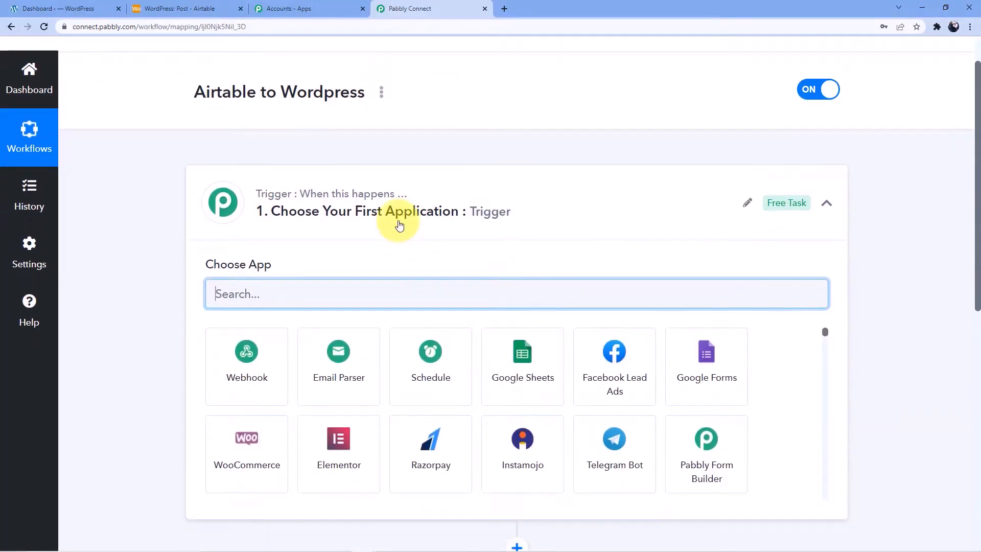
scroll(397, 220, down, 3)
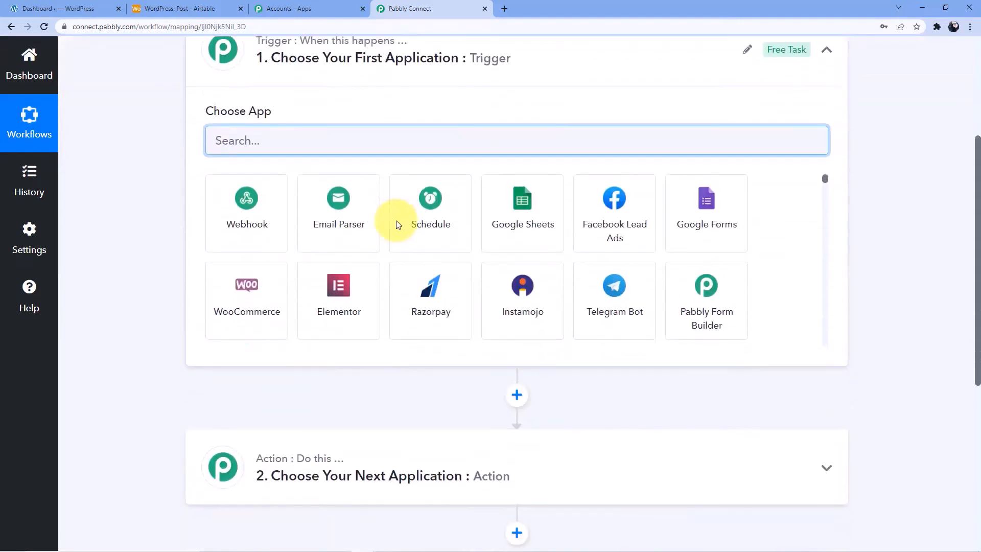
scroll(369, 235, up, 4)
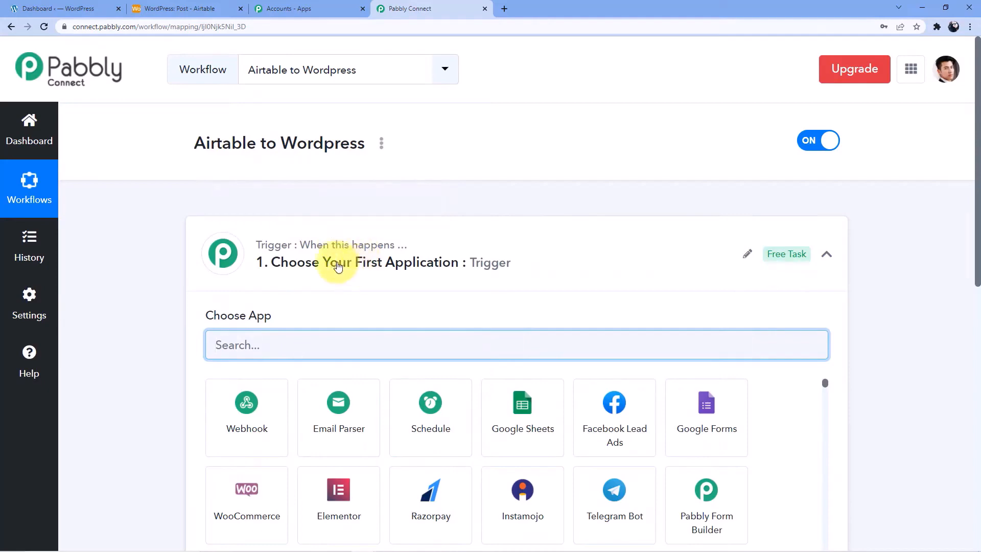
scroll(338, 247, down, 4)
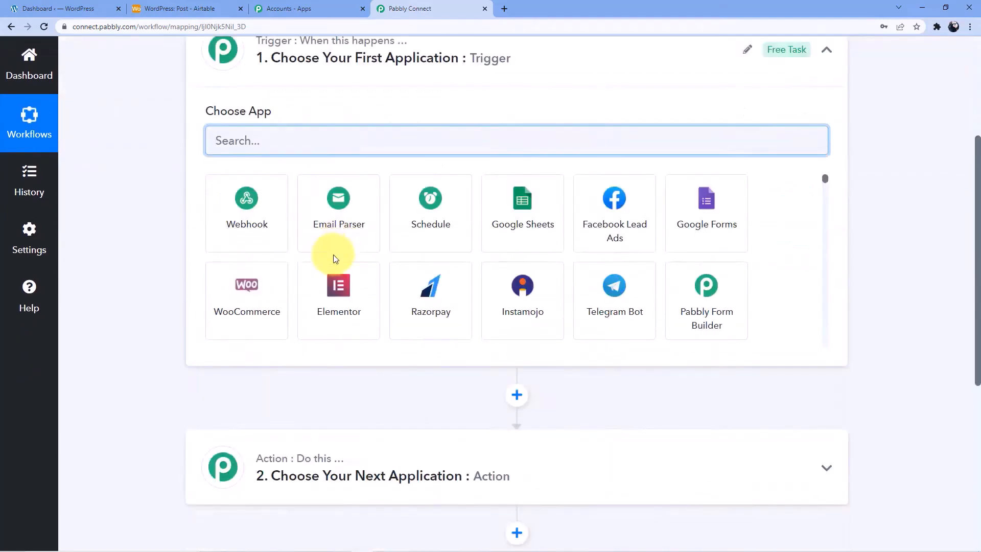
scroll(339, 333, down, 3)
scroll(317, 445, down, 2)
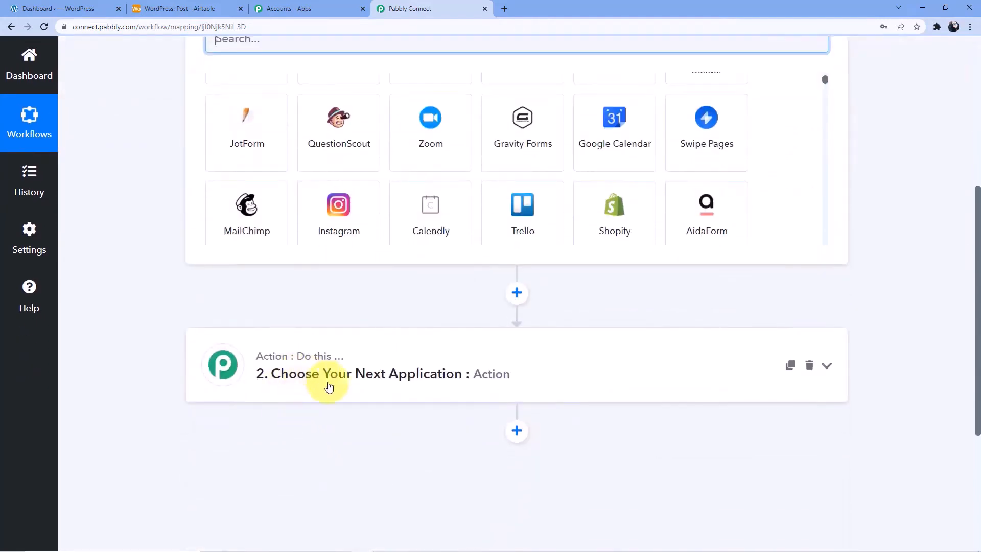
mouse_move(307, 378)
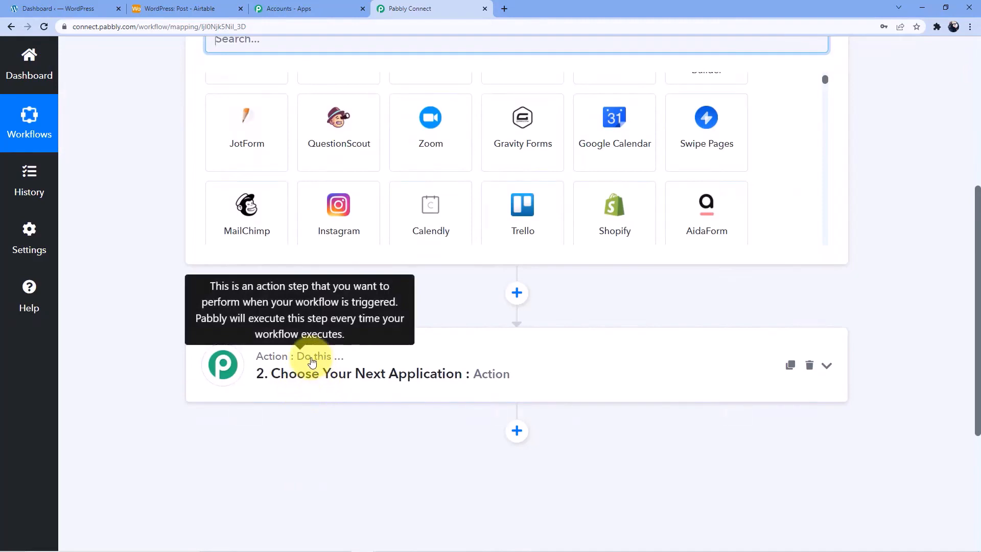
scroll(312, 361, up, 4)
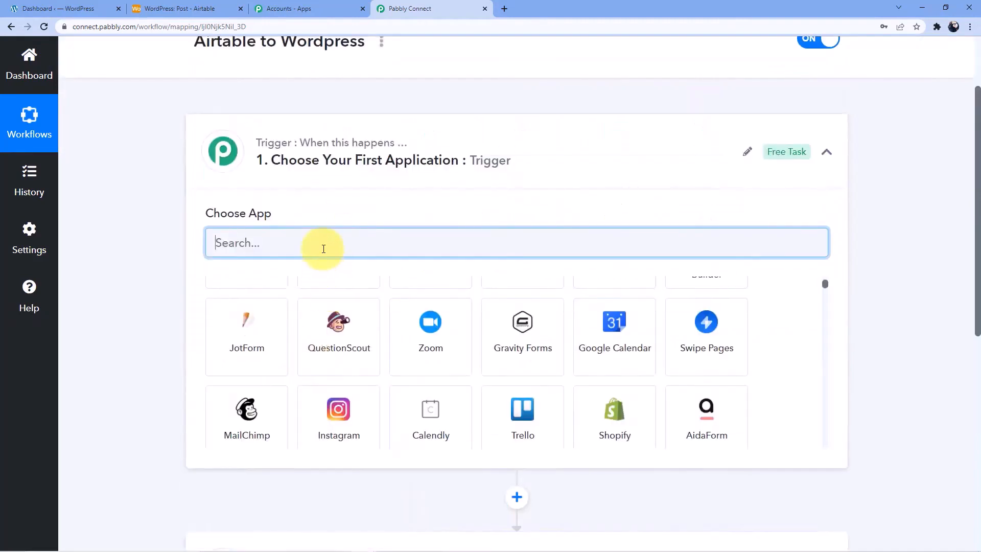
mouse_move(351, 160)
scroll(313, 280, down, 3)
scroll(313, 280, down, 2)
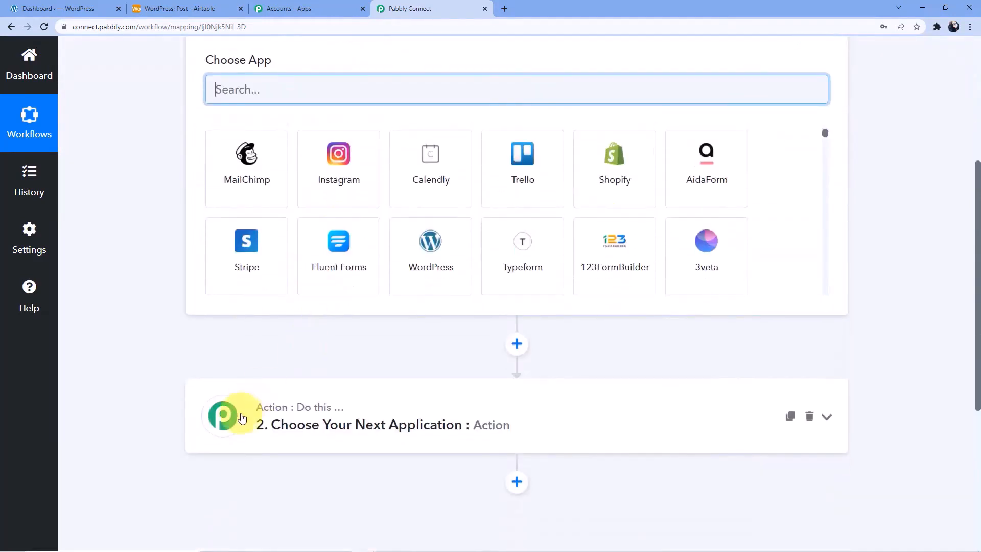
scroll(286, 332, up, 5)
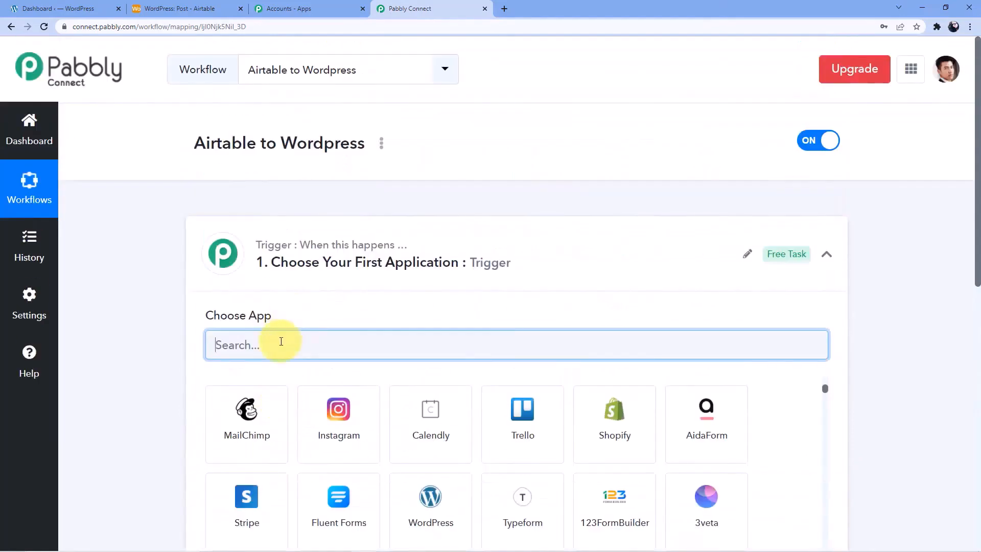
text(Airt)
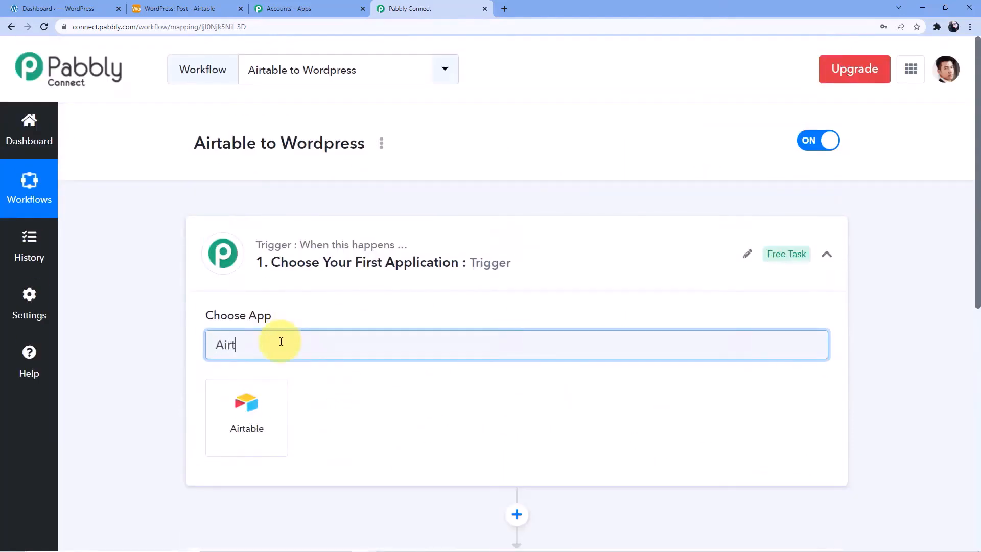
click(261, 411)
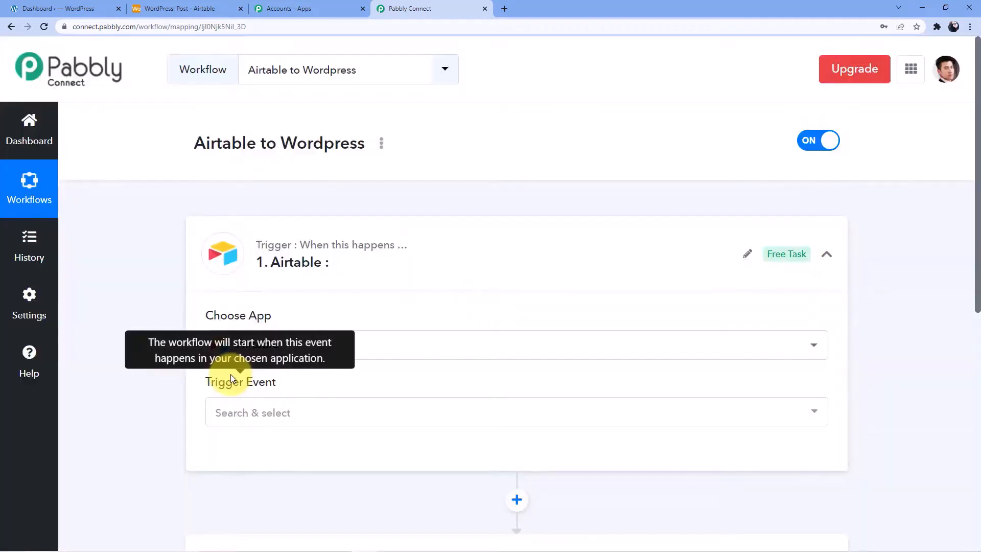
Set the Airtable trigger event to New Record
scroll(261, 378, down, 1)
click(261, 377)
scroll(266, 358, down, 2)
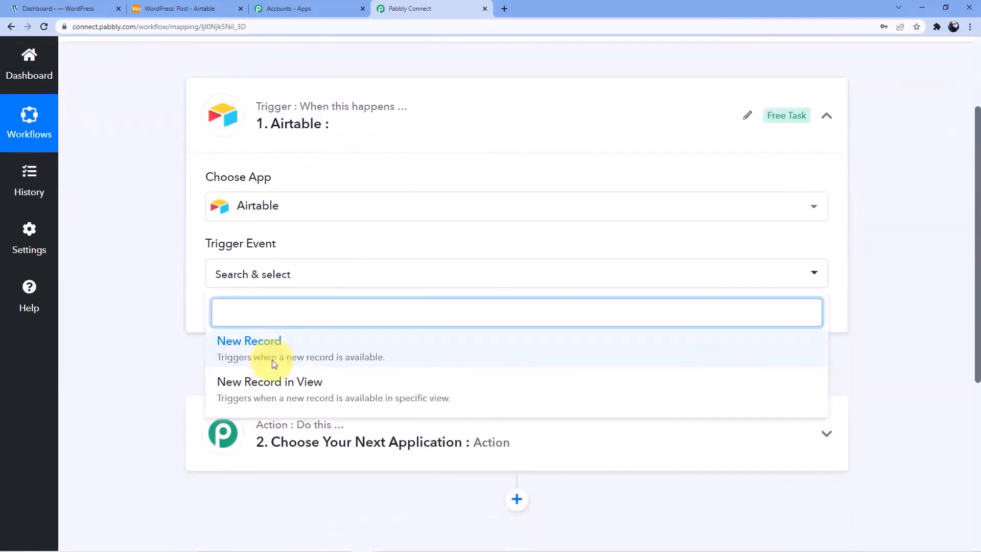
click(276, 344)
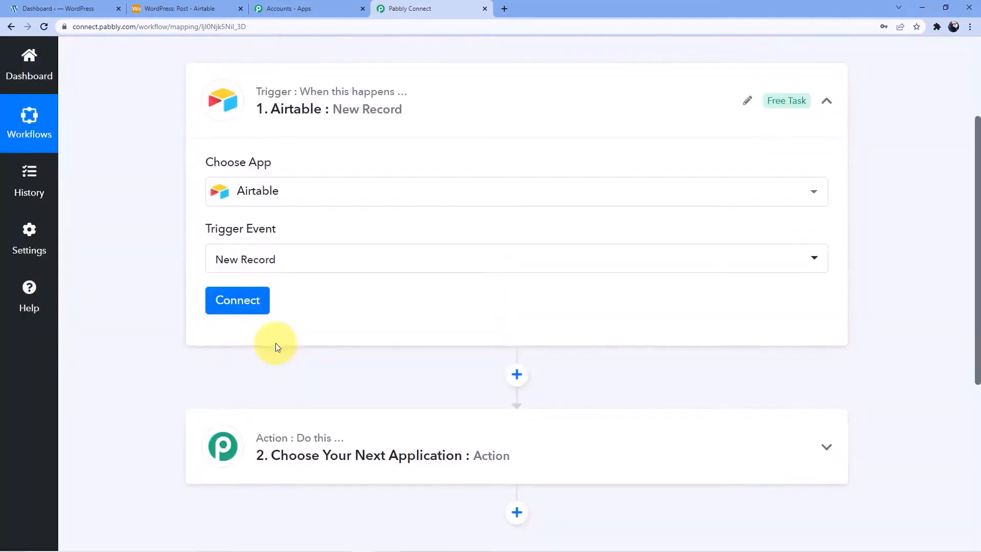
Delete the existing Airtable #53 connection, confirming despite it being in use
click(241, 301)
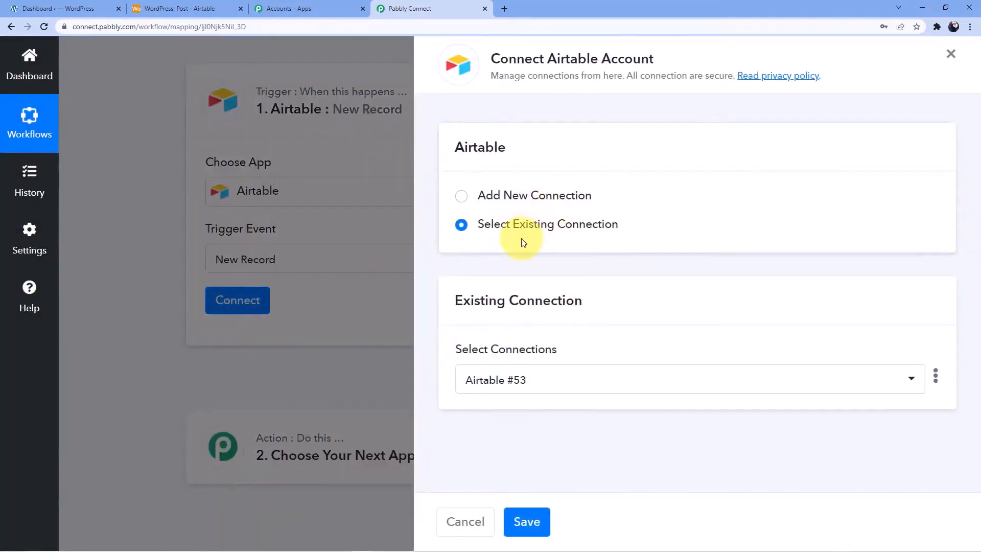
click(936, 376)
click(848, 427)
click(480, 363)
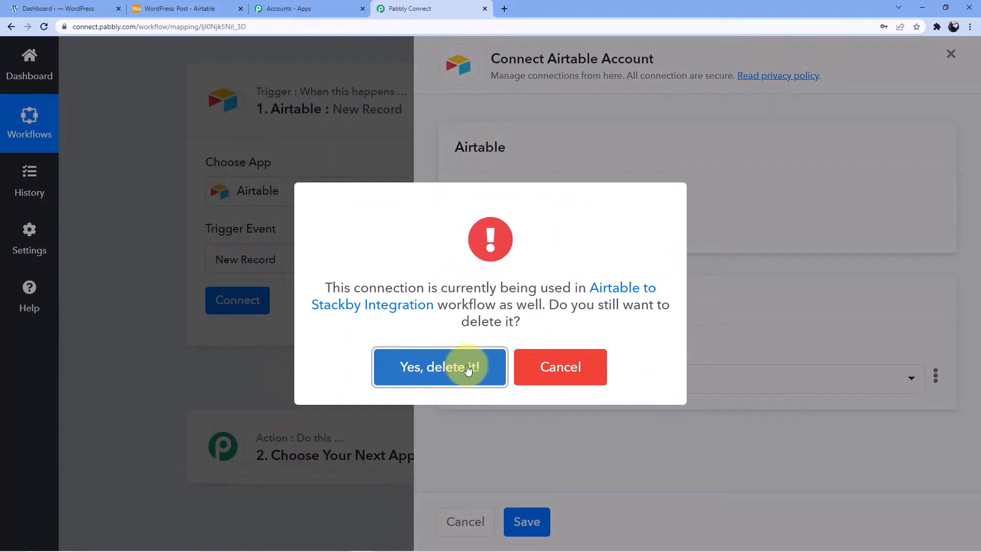
click(468, 369)
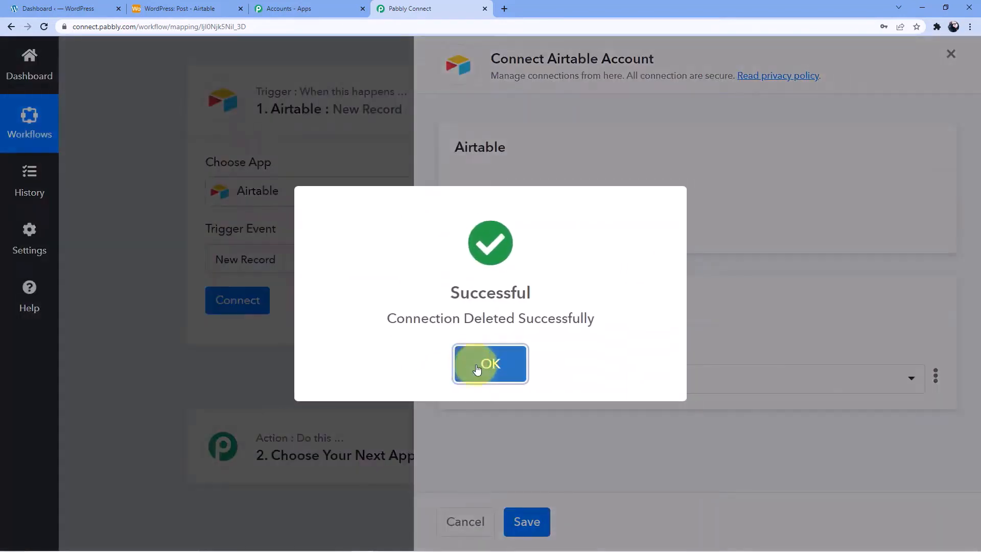
click(473, 360)
Begin a new Airtable connection using a token, then go to the Airtable base
click(511, 202)
click(483, 362)
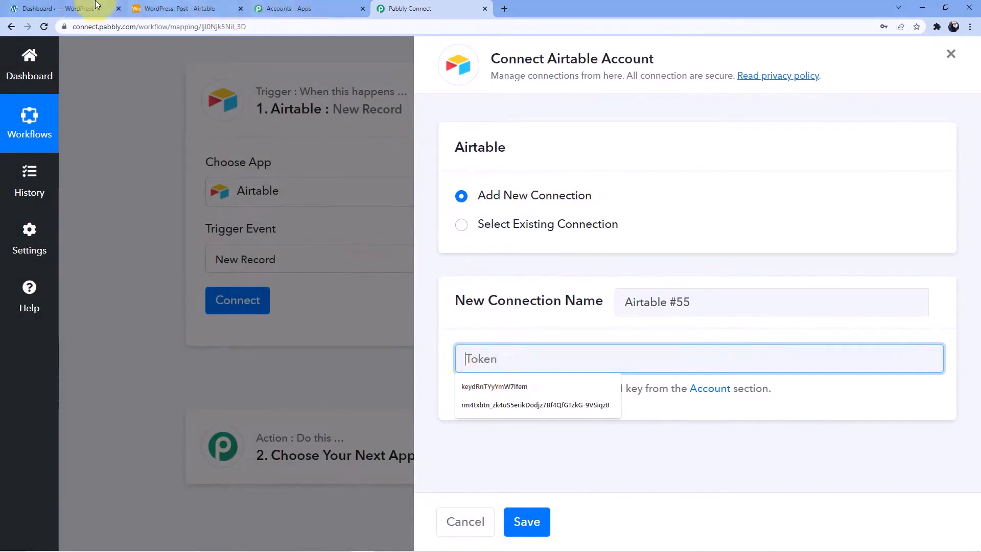
click(168, 6)
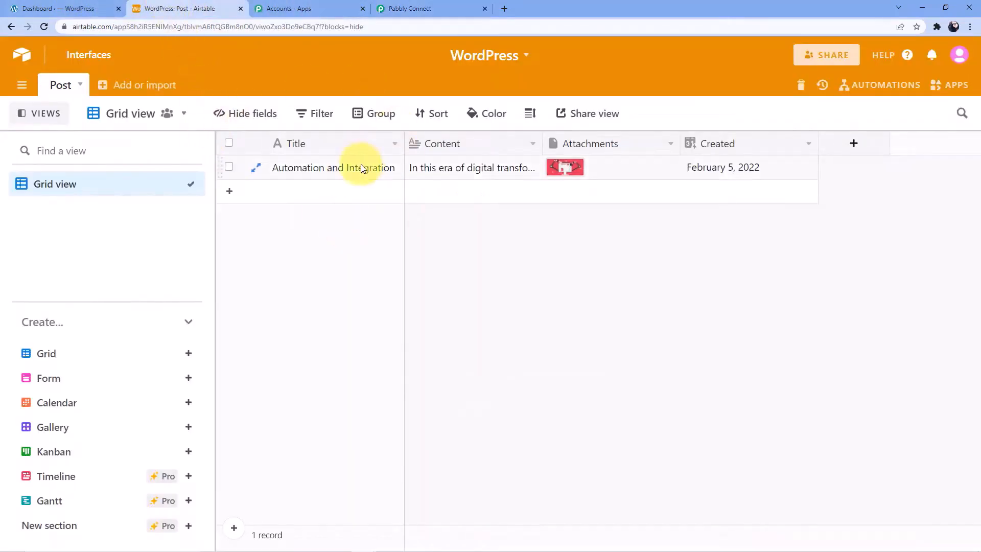
Delete the existing post record and the Created field from Airtable's Post table
click(348, 167)
click(229, 167)
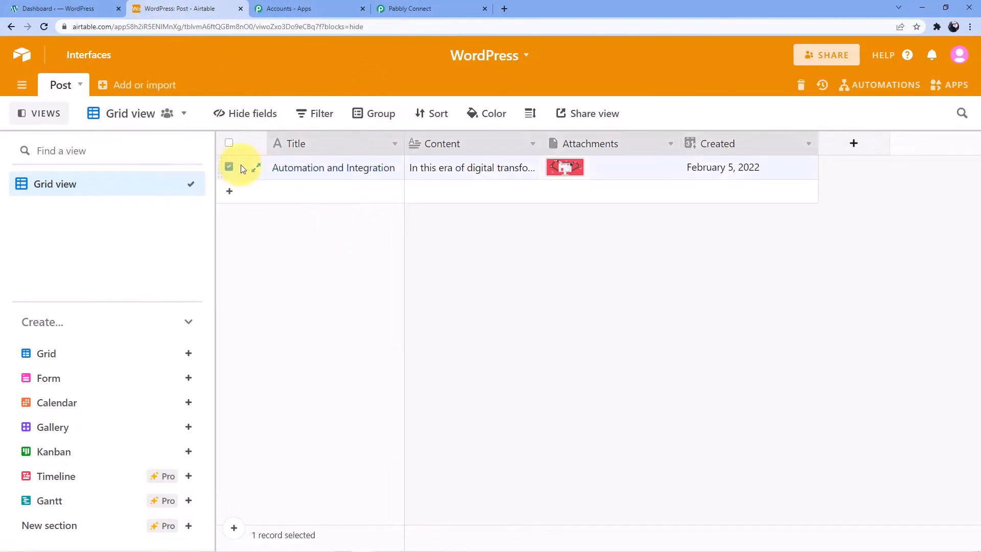
right_click(243, 170)
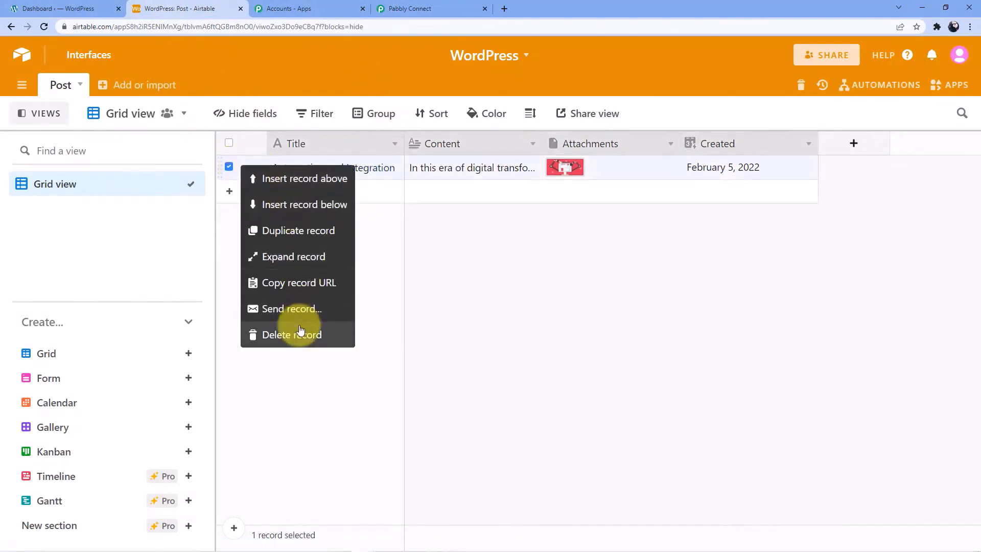
click(302, 332)
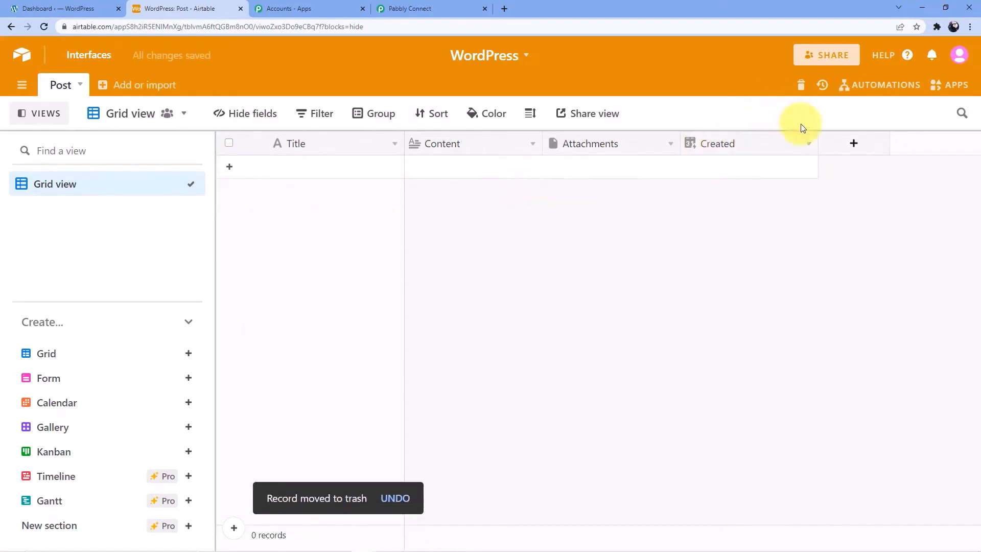
click(808, 145)
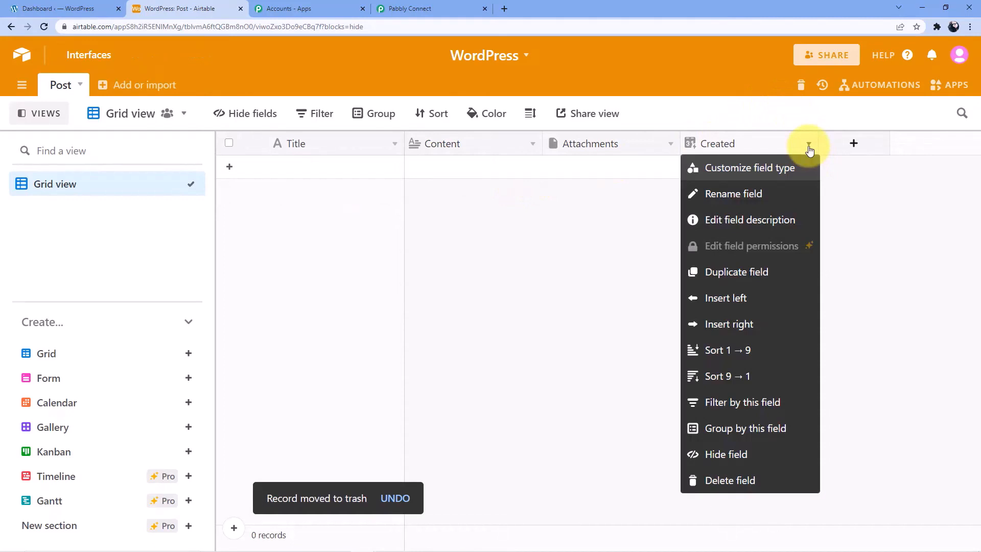
click(741, 485)
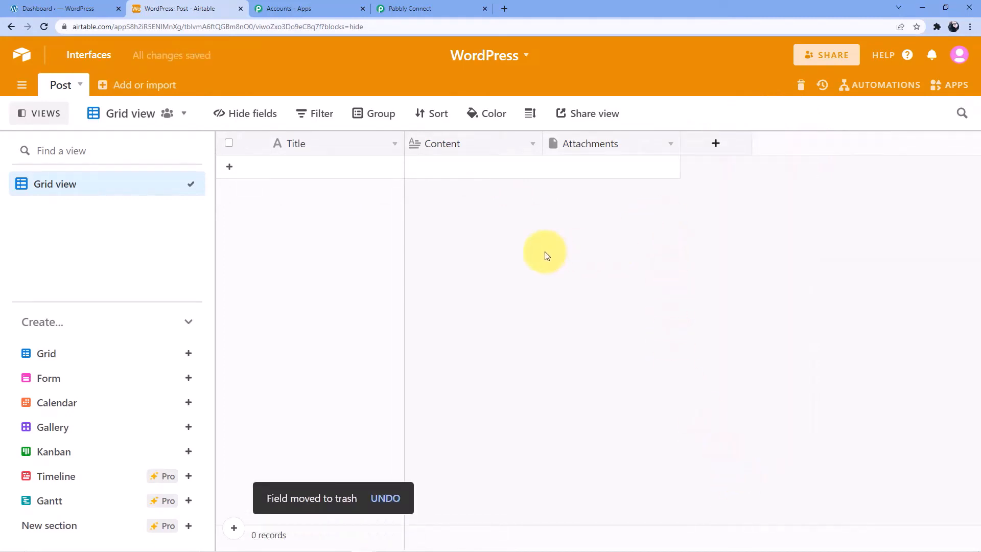
Copy the personal API key from the Airtable account page and return to the token field
click(960, 57)
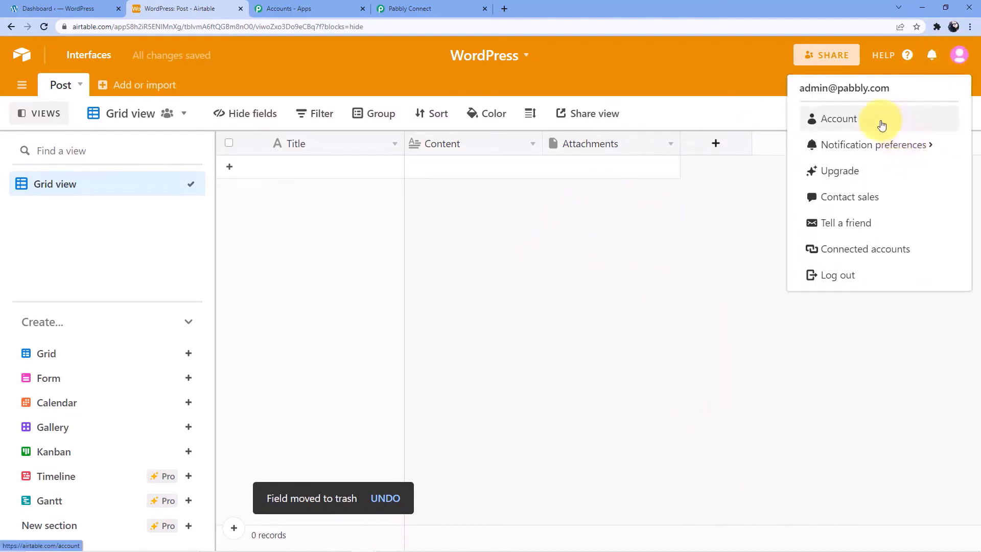
click(865, 124)
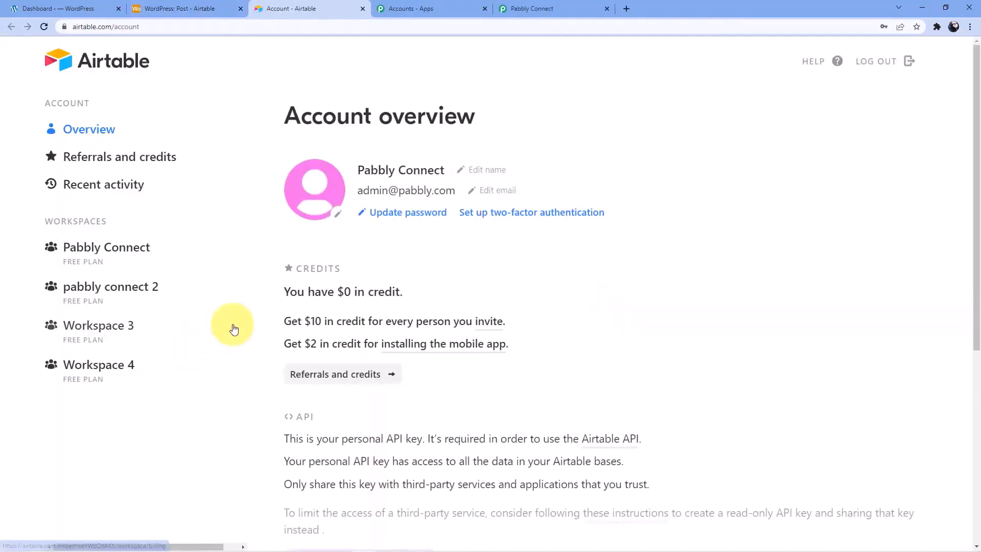
scroll(424, 276, down, 6)
click(391, 257)
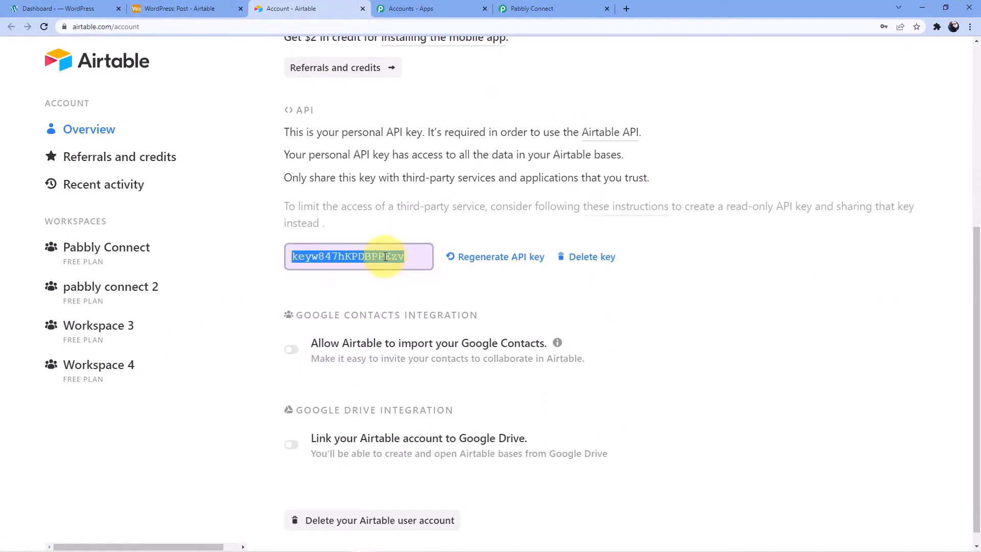
right_click(387, 258)
click(414, 266)
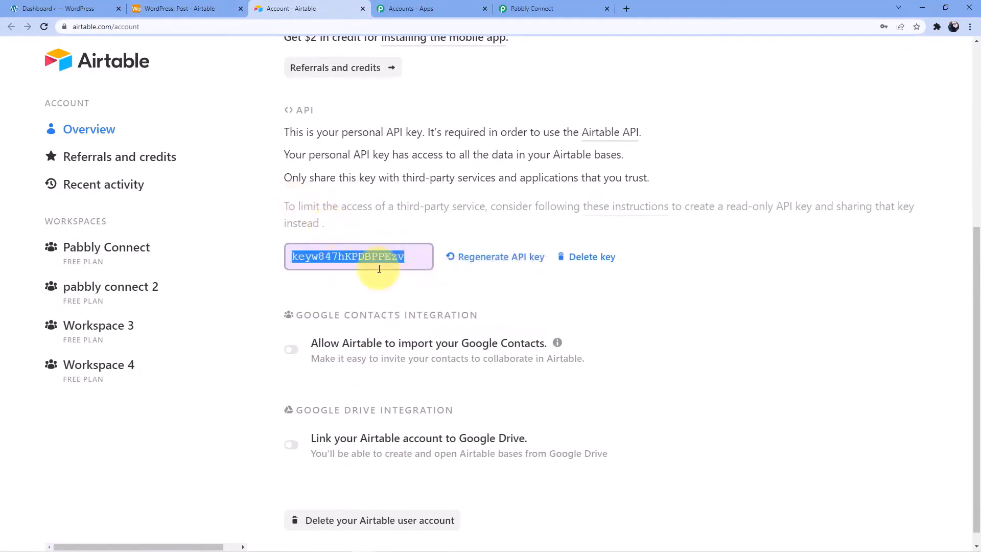
scroll(375, 271, up, 1)
scroll(371, 297, up, 5)
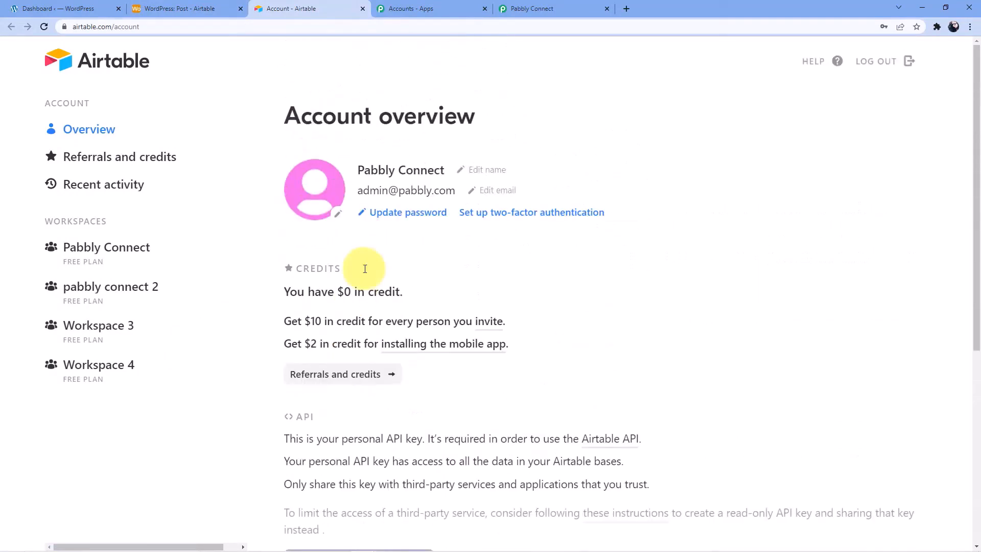
click(500, 4)
click(495, 357)
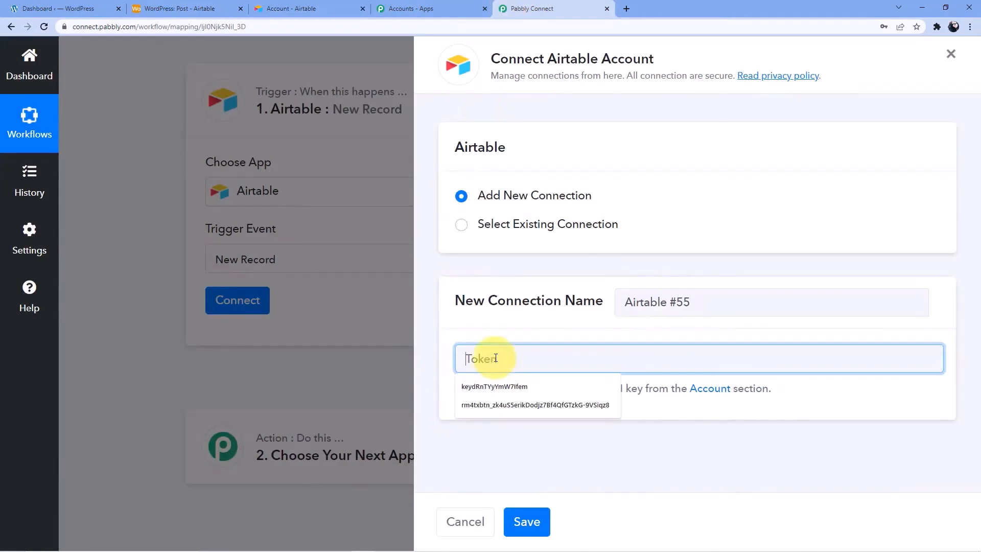
Paste the Airtable API key as the token and save the connection
key(ctrl+v)
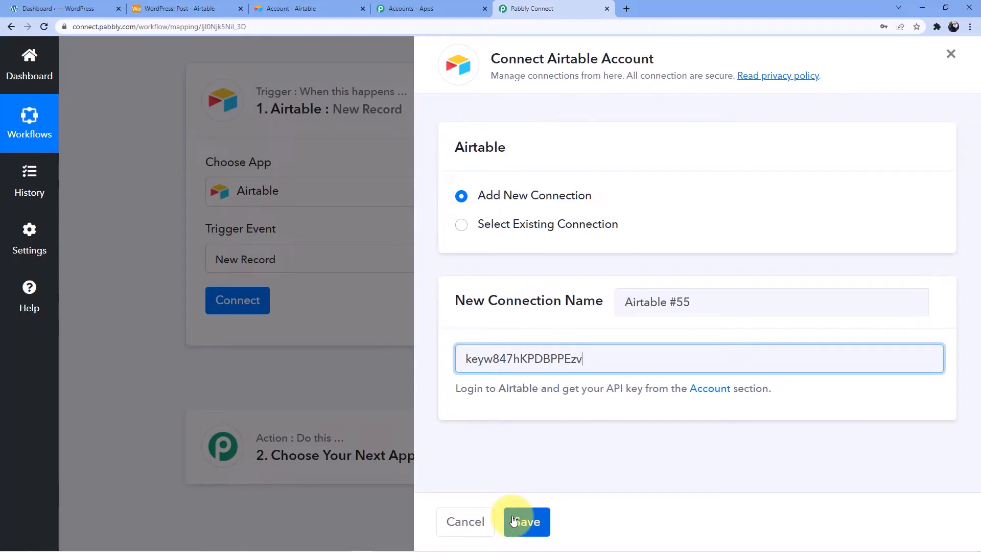
drag(458, 392, 674, 395)
drag(736, 404, 768, 411)
click(539, 526)
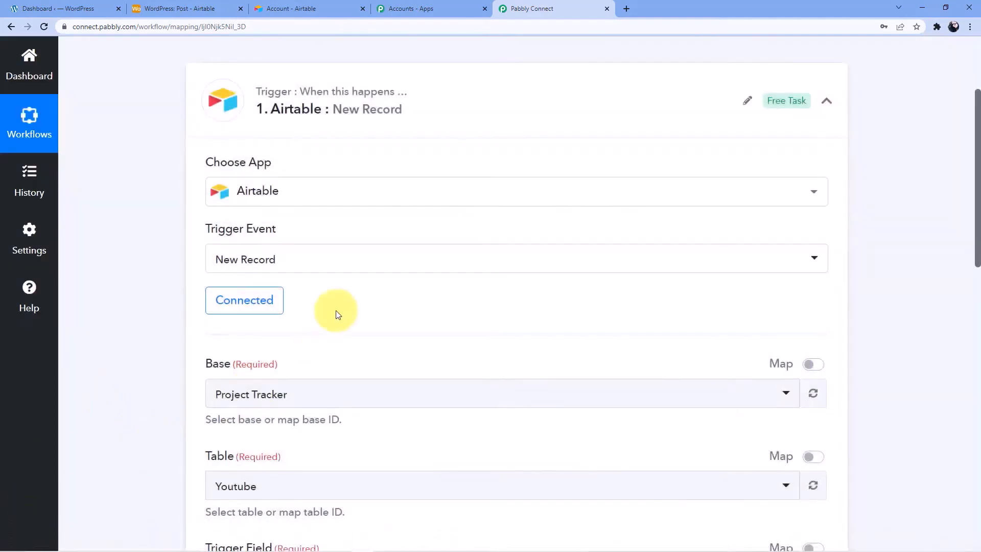
Locate the WordPress base in Airtable, then pick WordPress as the trigger base
scroll(348, 312, down, 3)
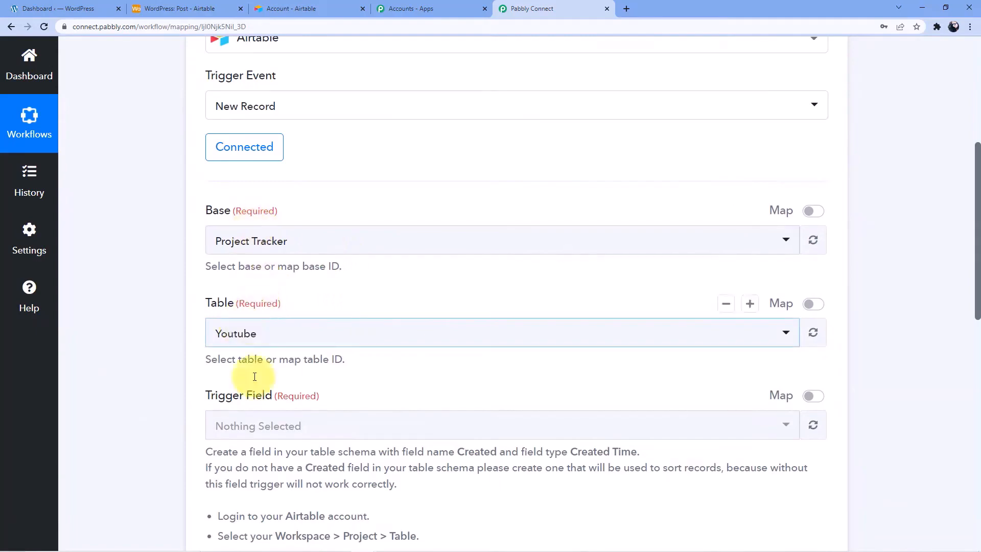
click(191, 8)
click(20, 55)
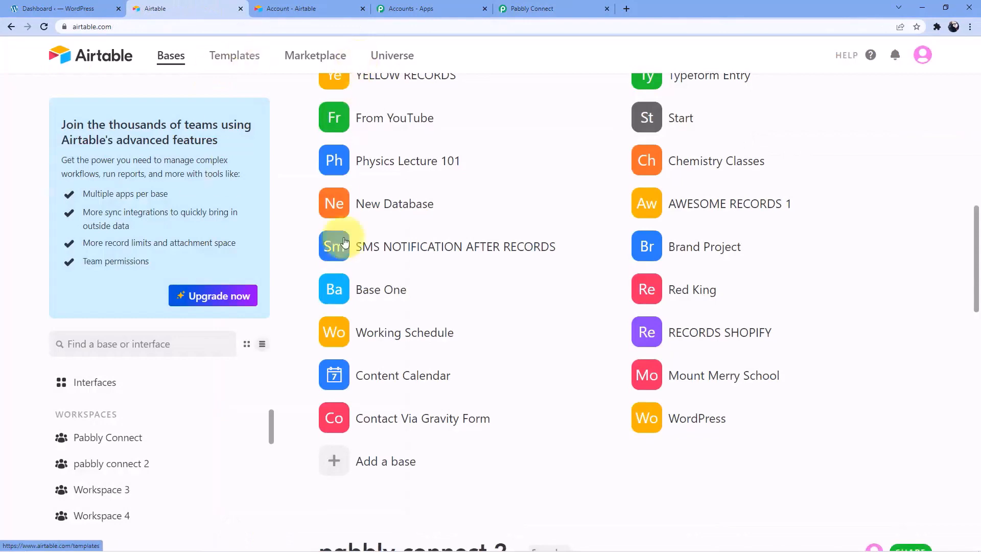
scroll(368, 313, down, 3)
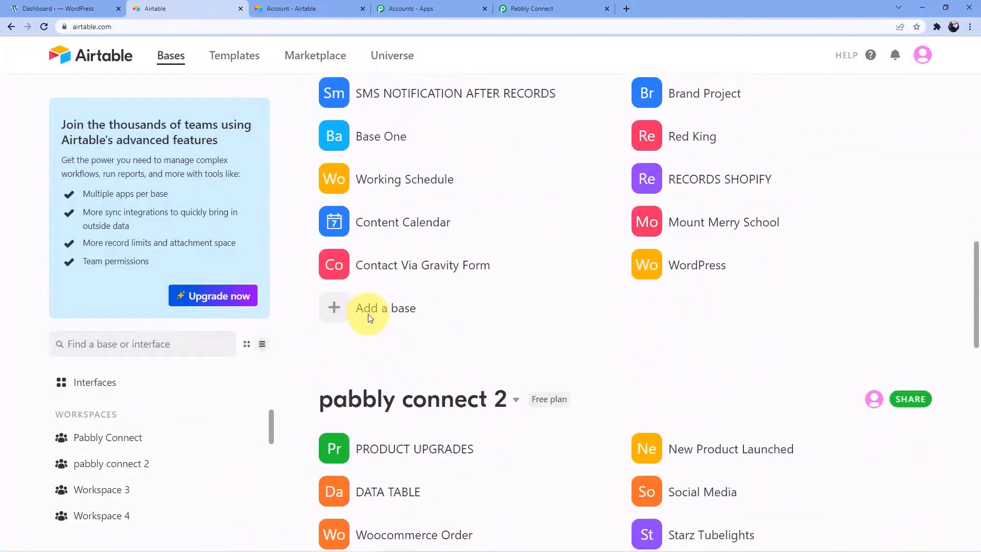
scroll(368, 309, up, 2)
click(691, 369)
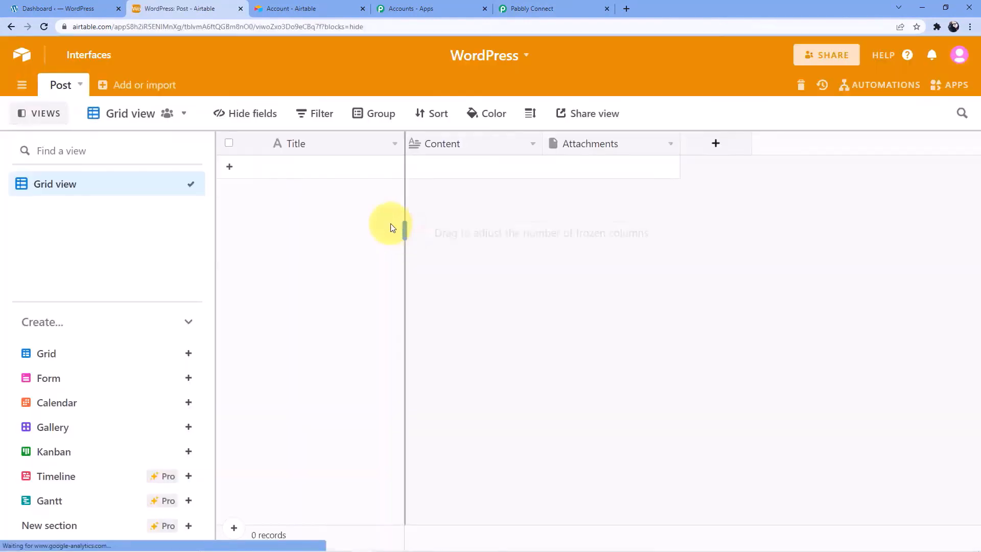
click(531, 8)
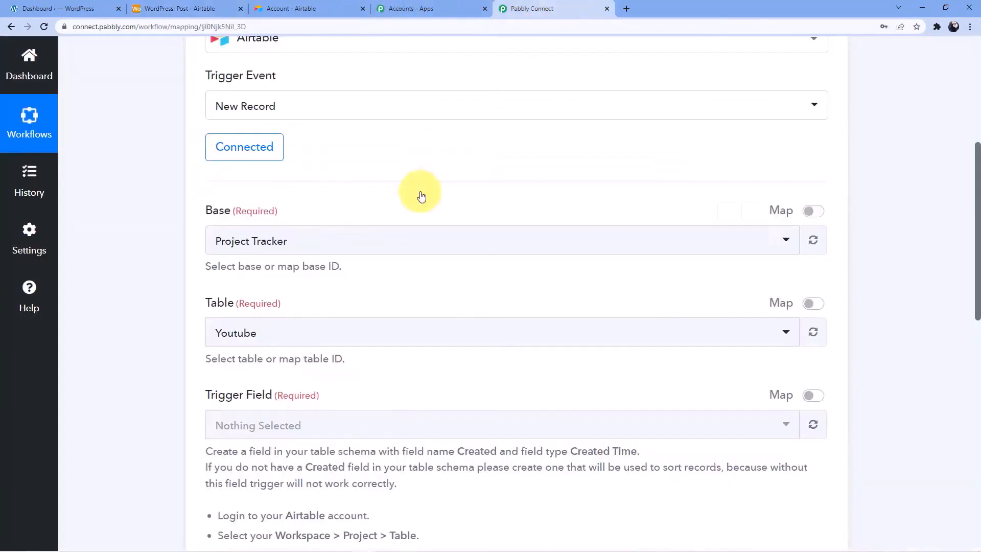
click(285, 256)
text(word)
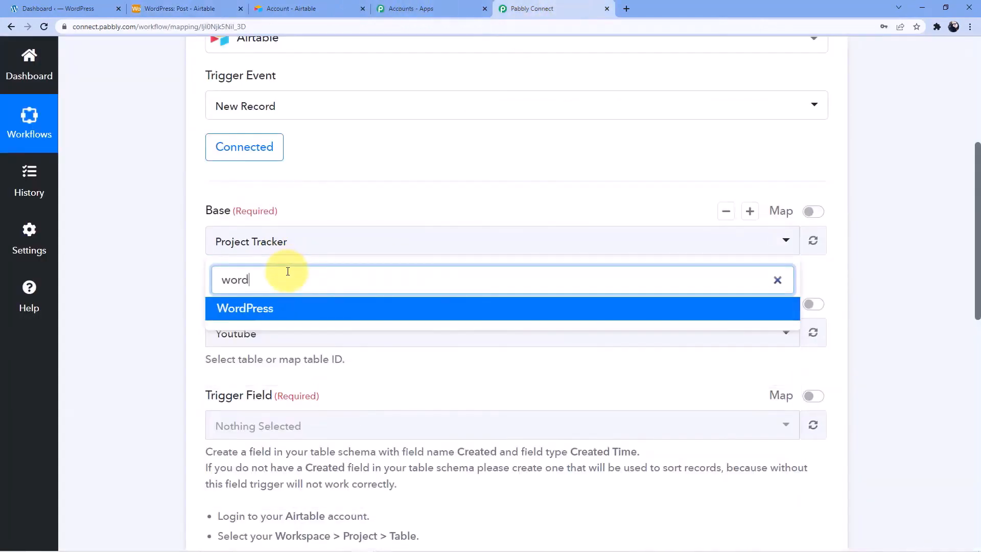
click(245, 308)
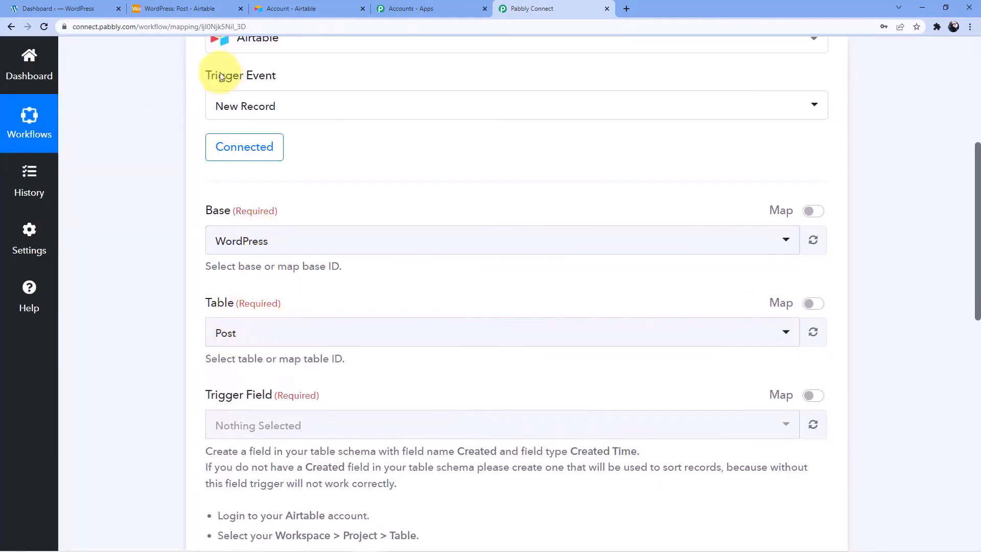
Check the Post table and read the trigger's instructions for adding a Created field
click(188, 12)
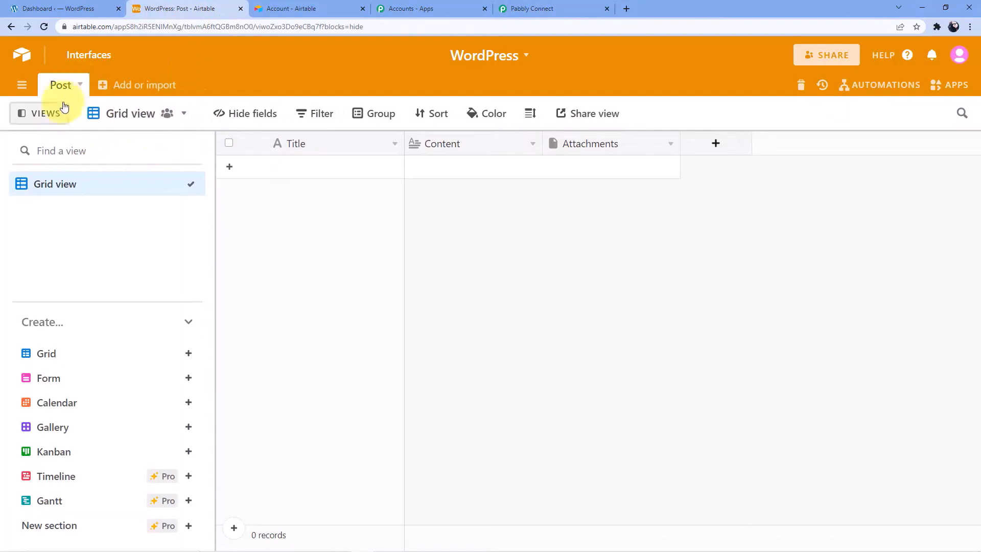
click(531, 9)
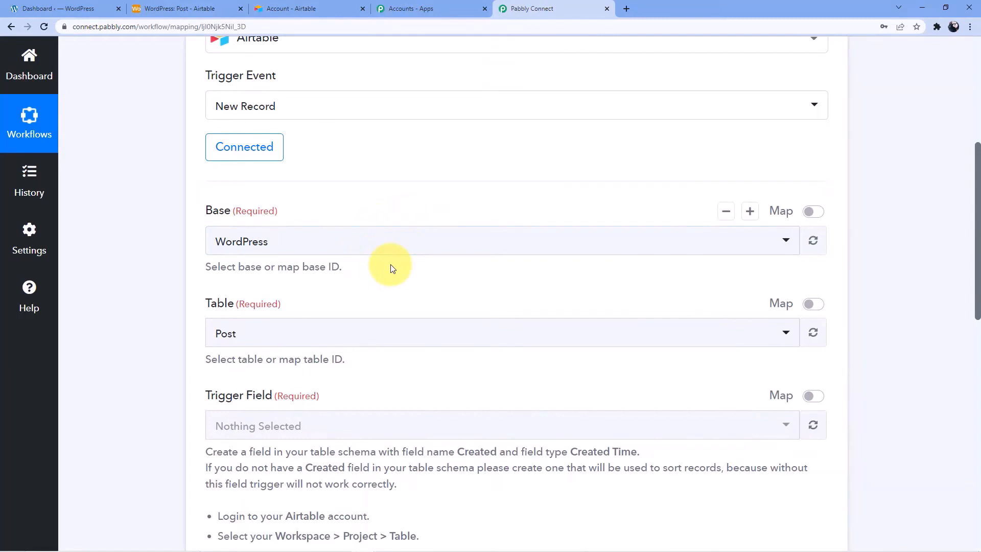
scroll(393, 268, down, 2)
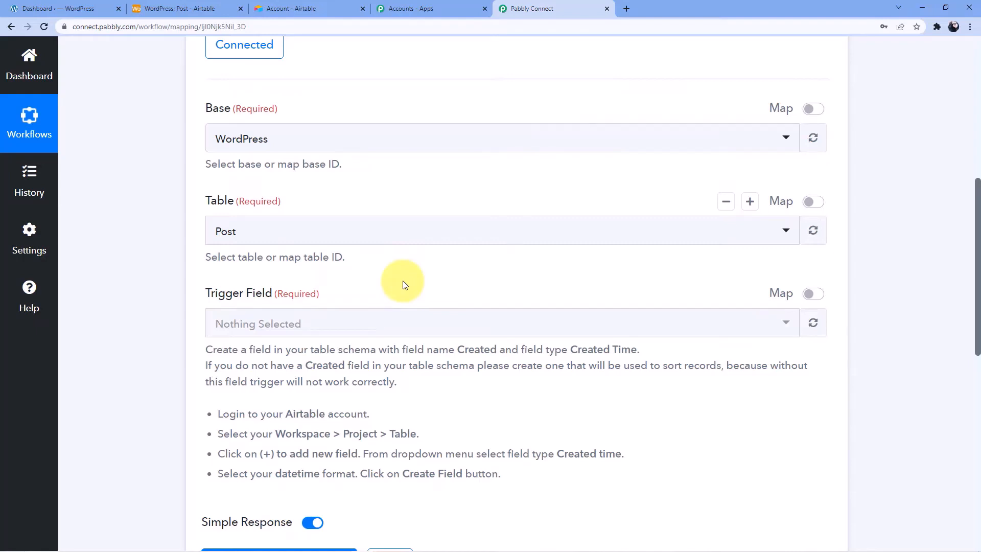
scroll(378, 274, down, 2)
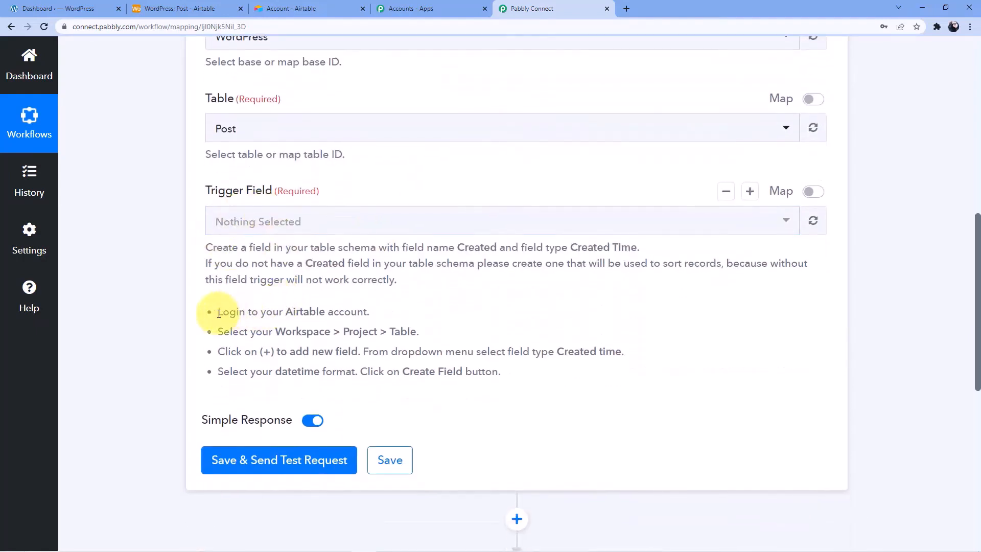
drag(218, 313, 526, 375)
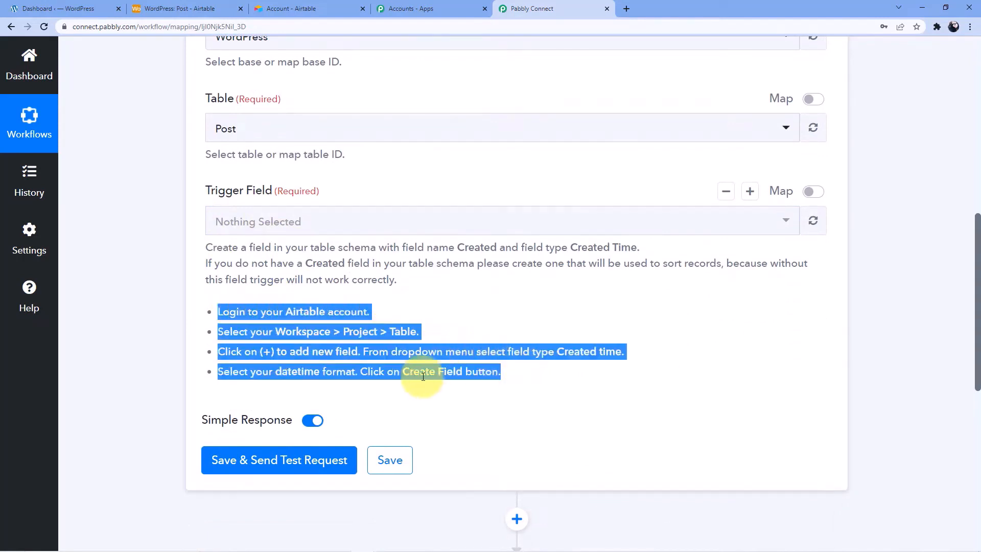
click(369, 309)
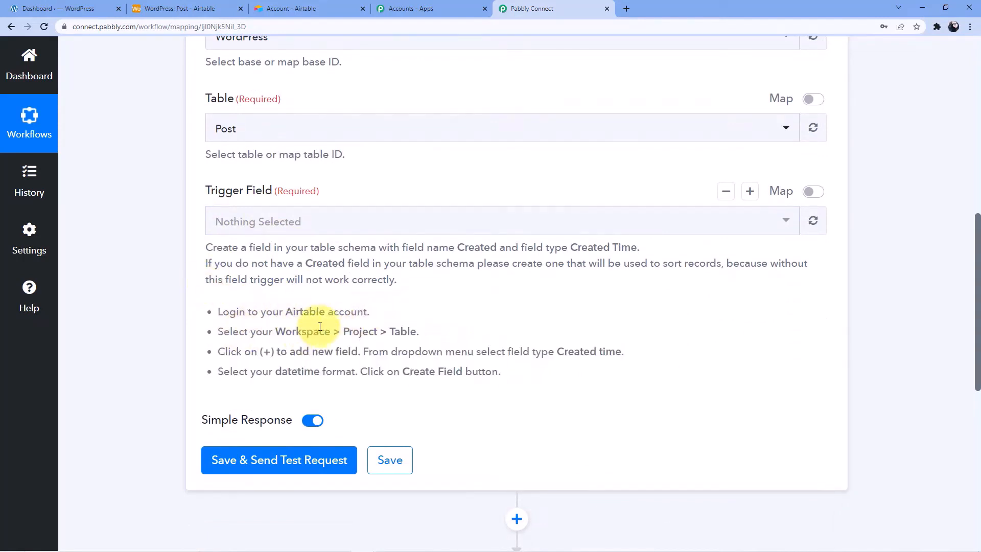
click(171, 8)
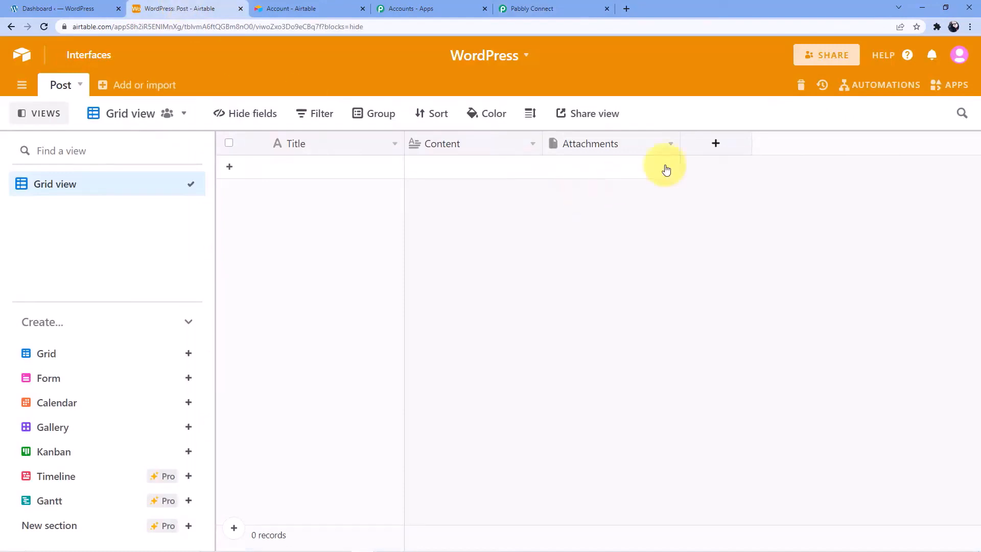
Add a Created time field called 'Automation field' using GMT for all collaborators
click(711, 149)
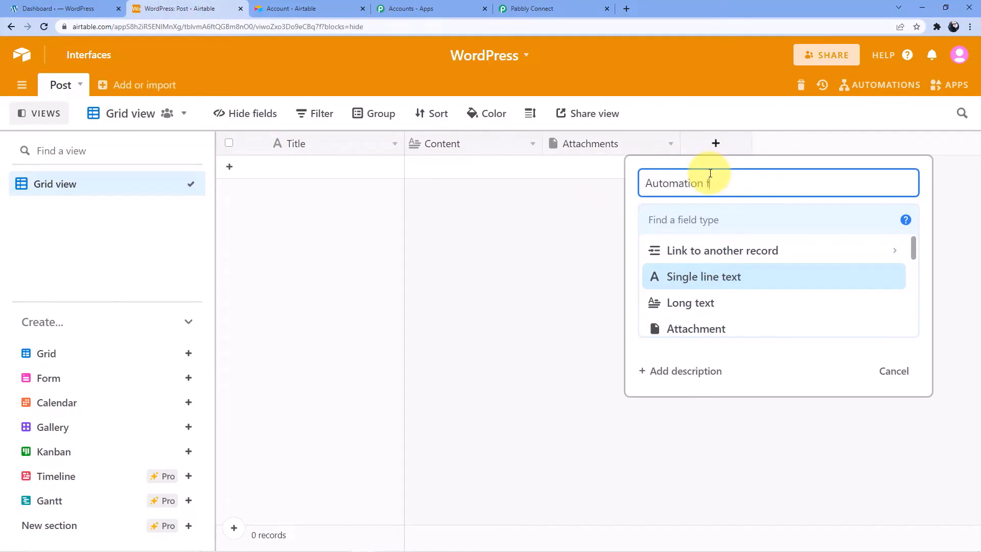
click(709, 224)
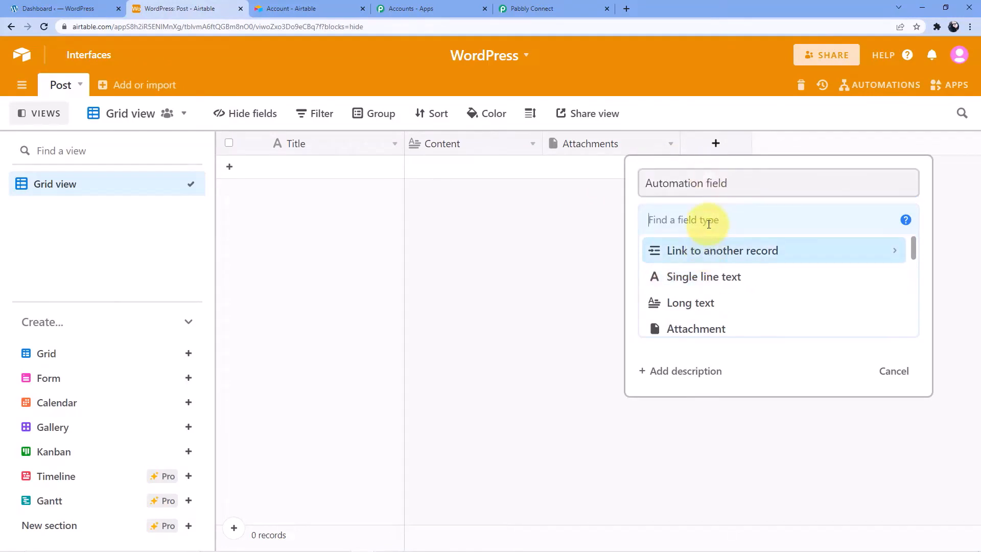
text(Creat)
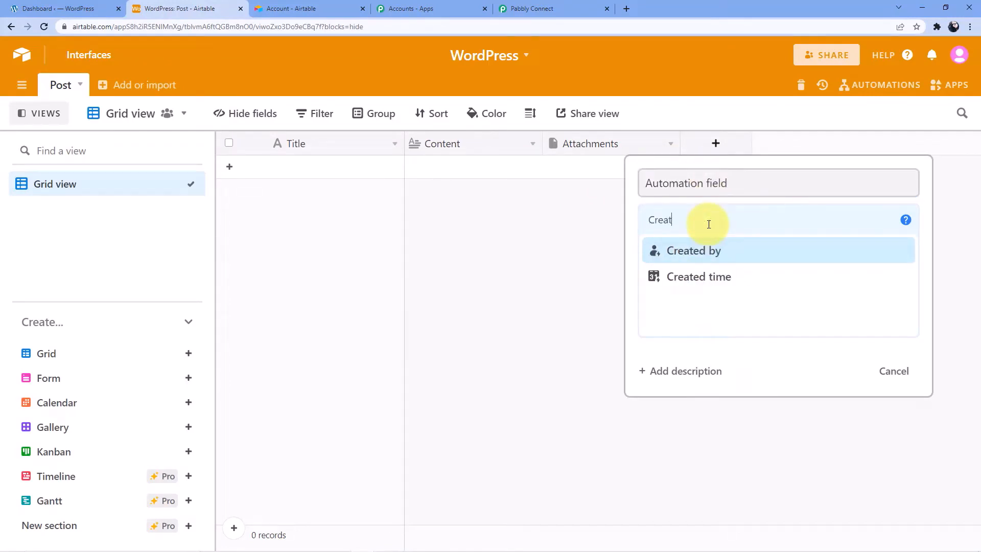
click(709, 276)
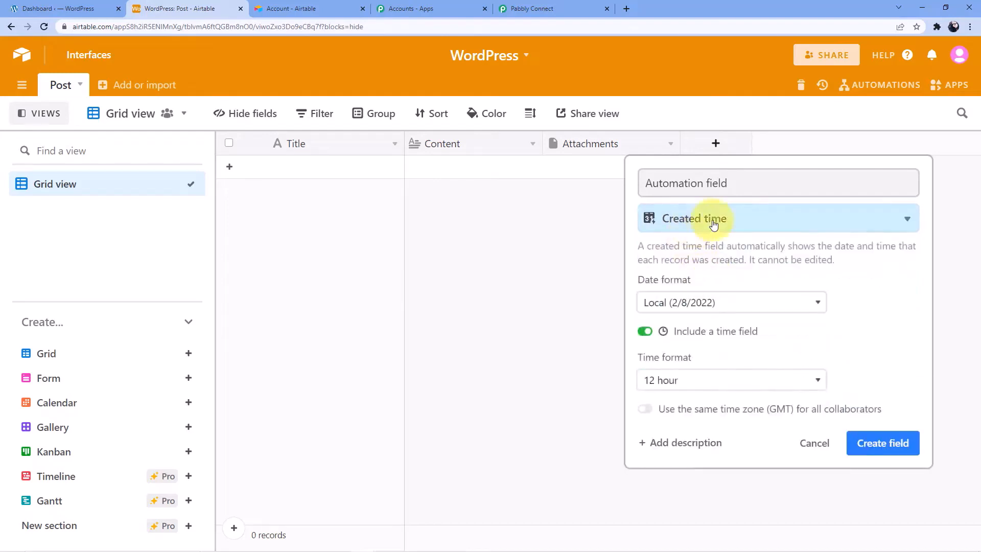
click(646, 408)
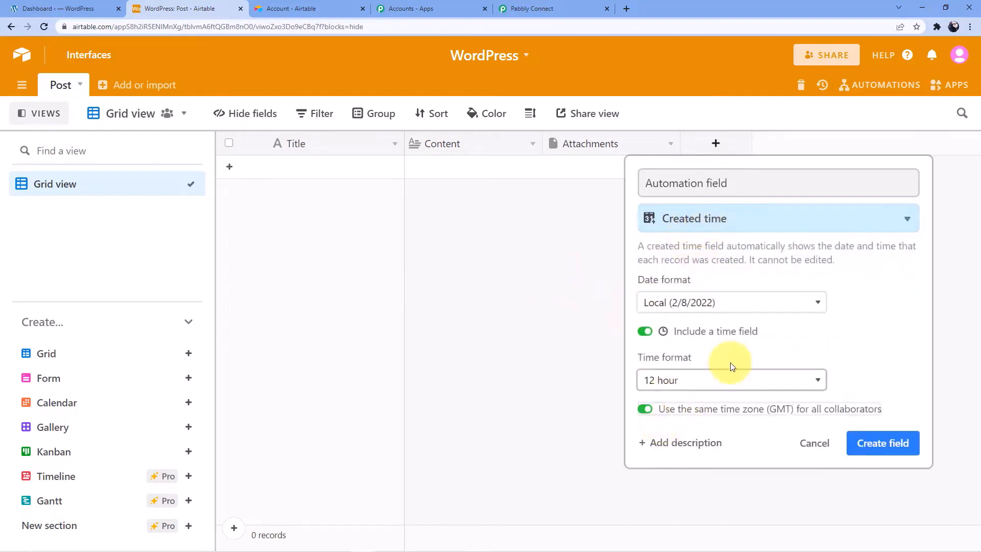
click(876, 442)
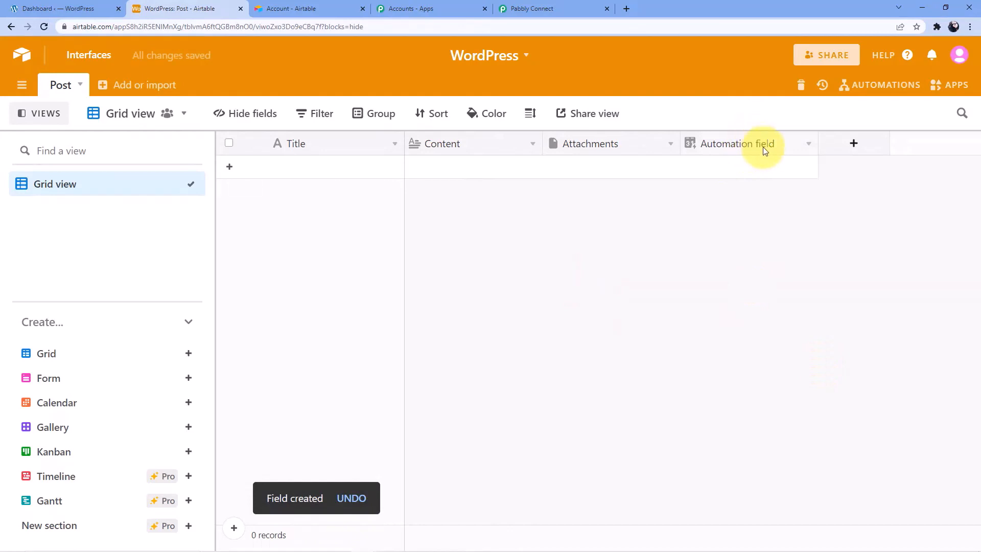
click(534, 8)
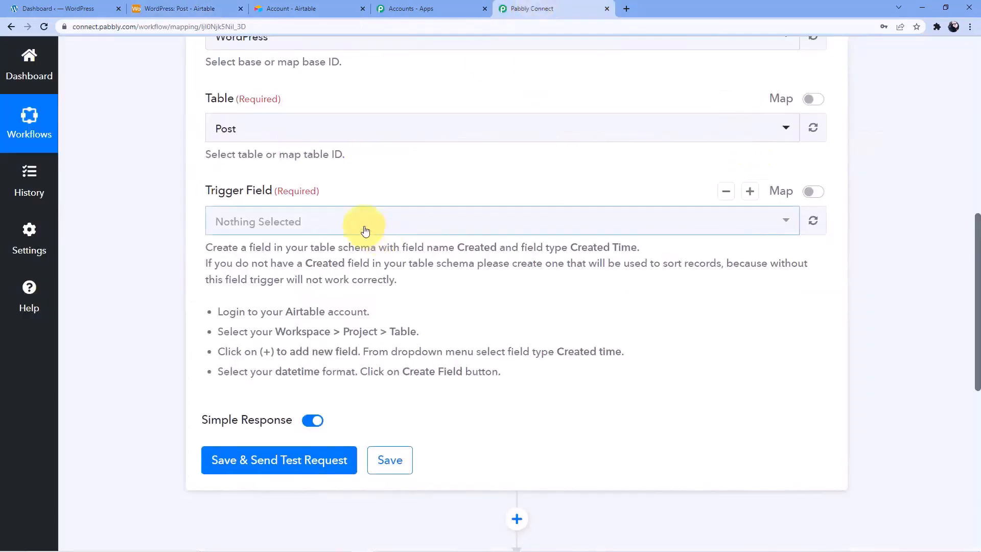
Reload the fields, choose 'Automation field' as trigger field, and send a test request
click(321, 228)
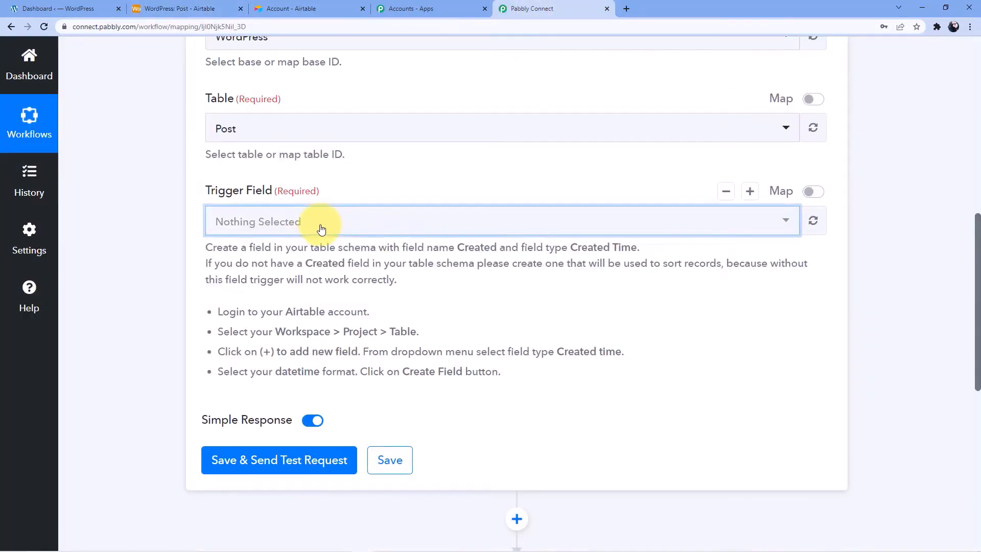
click(813, 220)
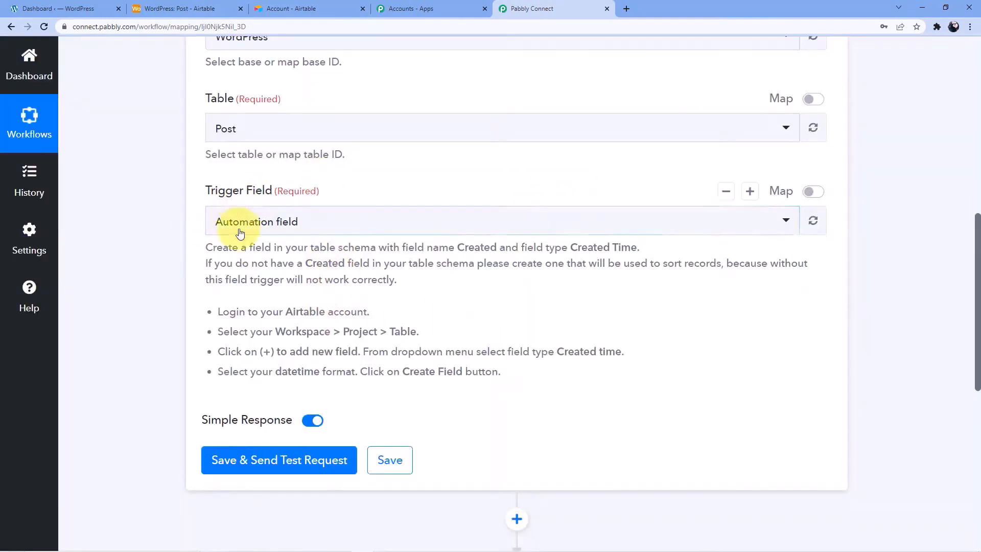
scroll(221, 225, down, 3)
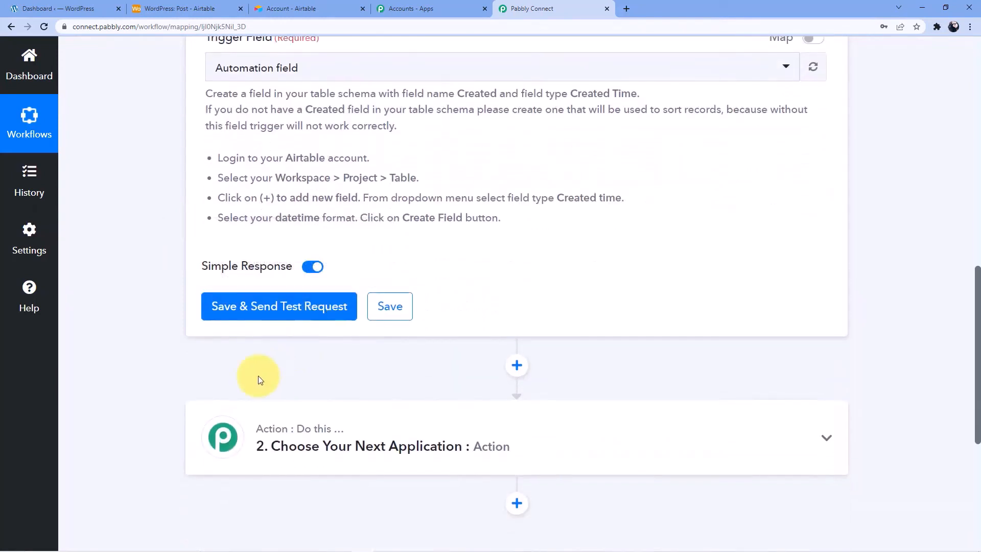
click(264, 317)
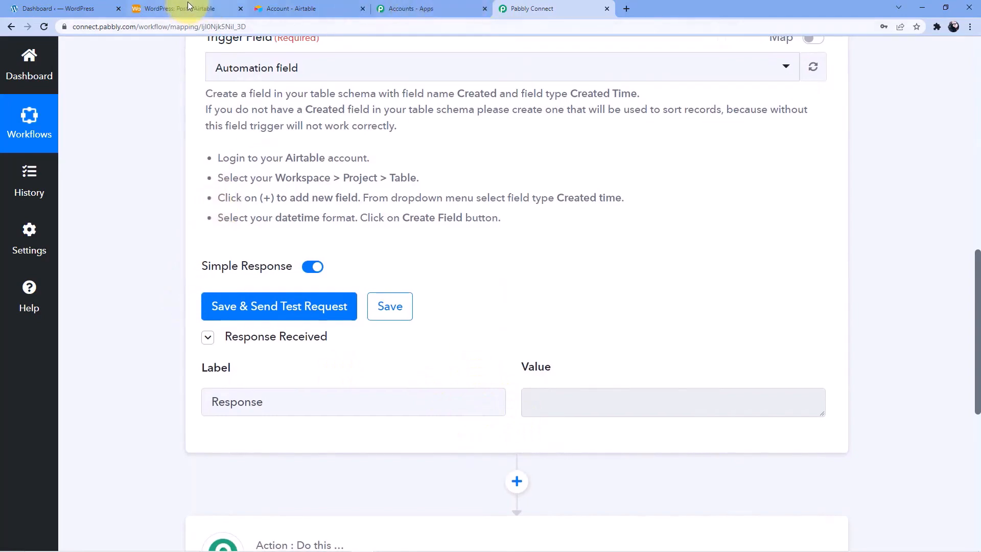
click(285, 6)
Add a Post record titled 'Automation' and close the extra Airtable account tab
click(181, 8)
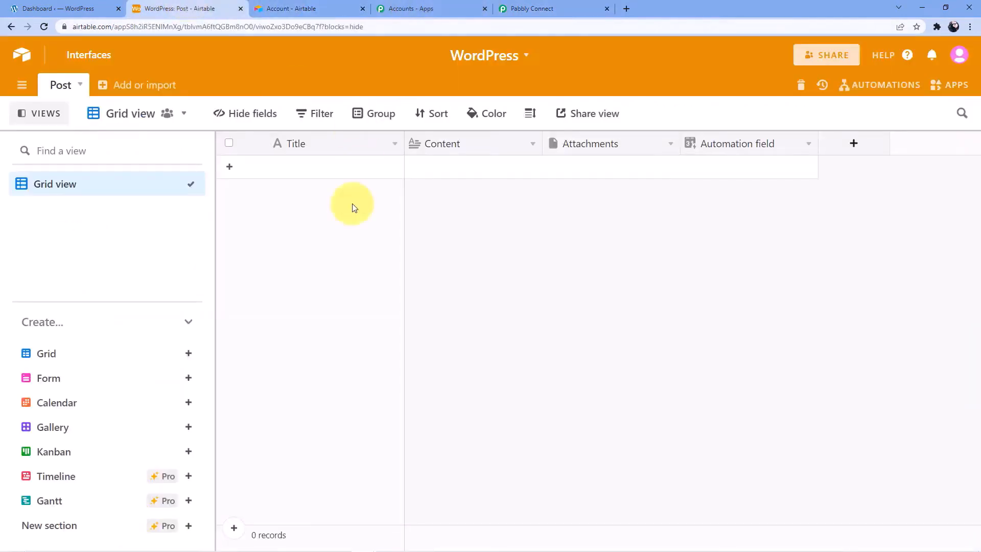
click(449, 172)
click(584, 164)
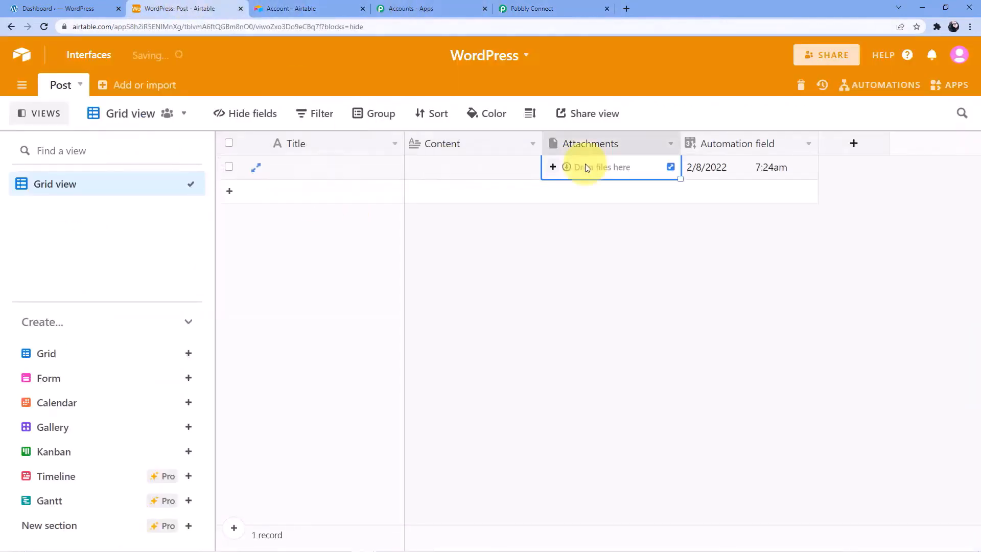
click(708, 164)
click(483, 171)
click(331, 172)
click(534, 8)
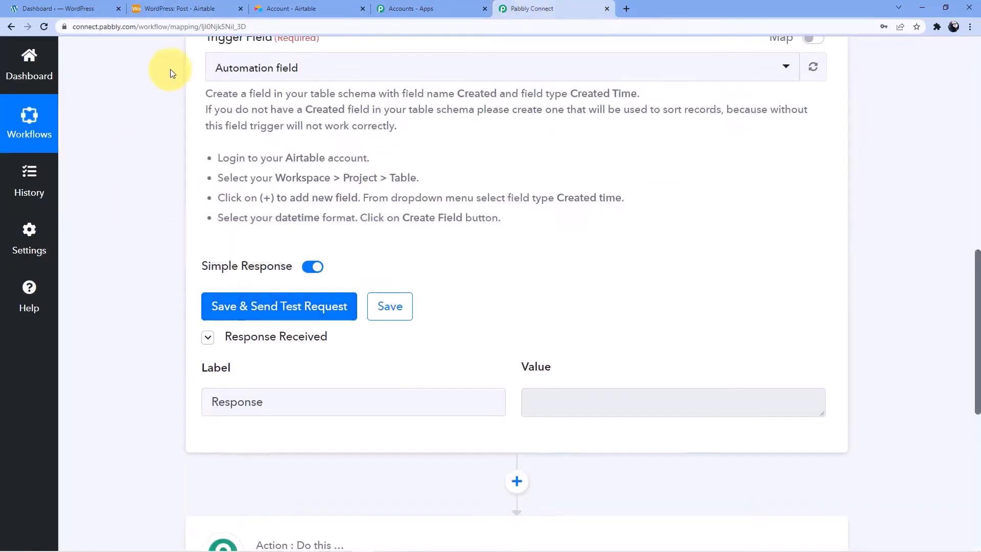
click(306, 7)
click(363, 8)
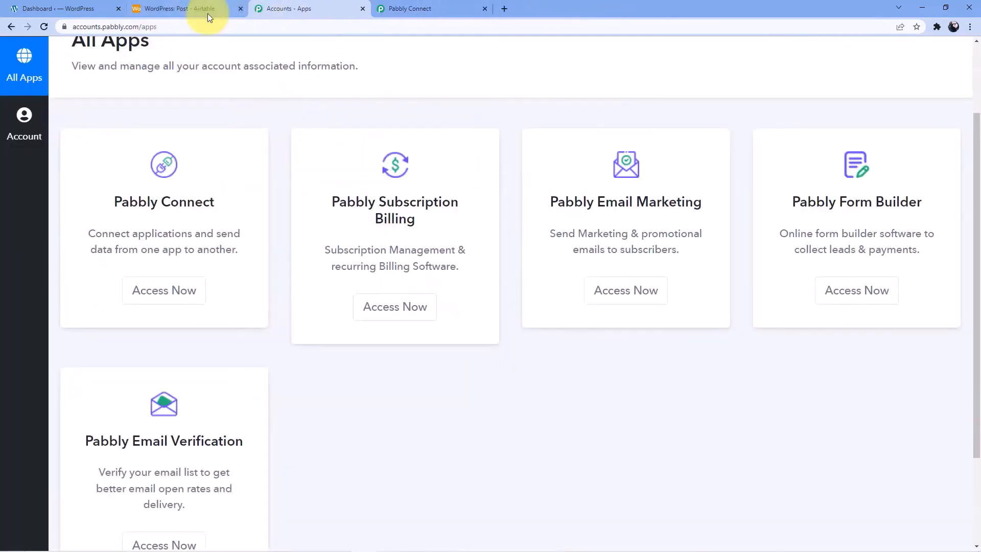
click(204, 9)
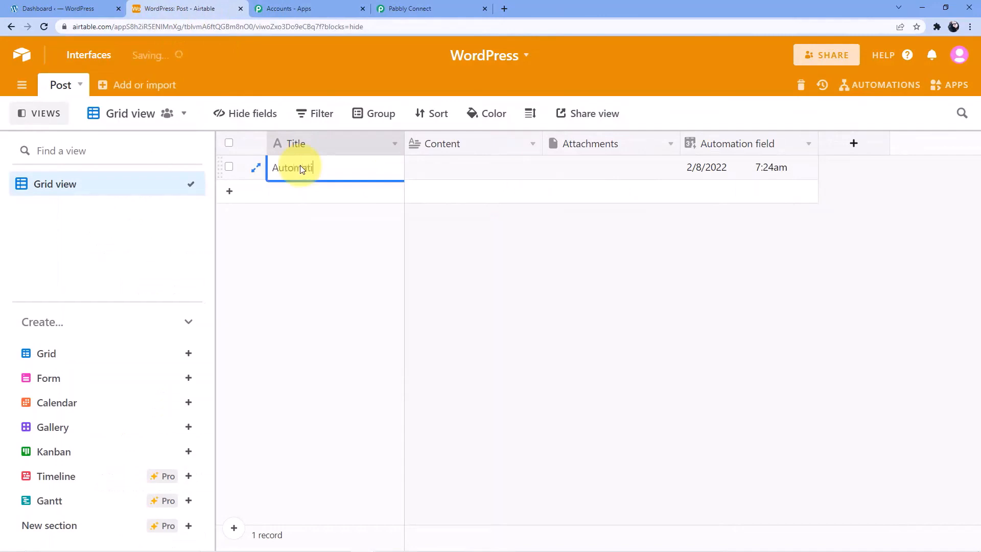
click(429, 172)
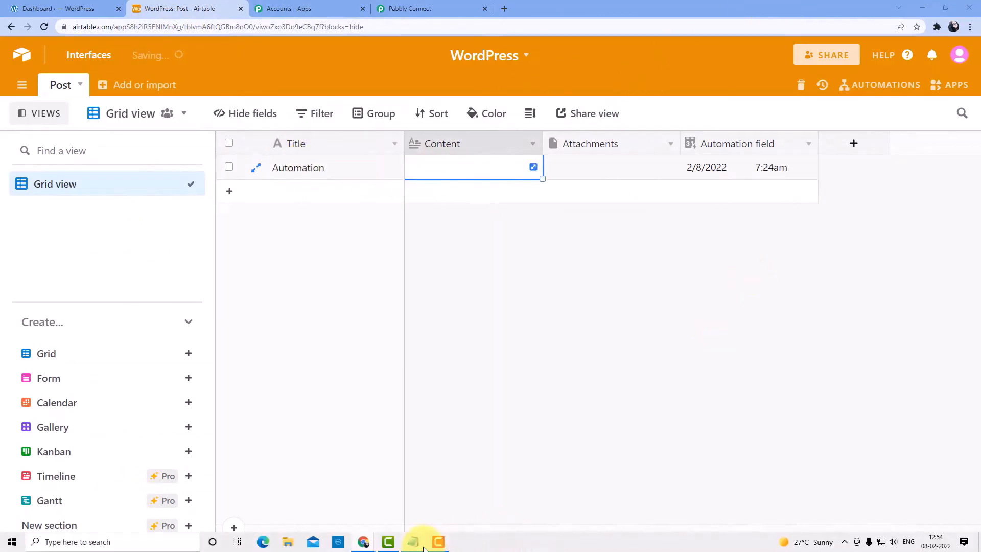
Copy the Use Cases paragraph from Notepad into the Automation record's Content cell
click(422, 545)
drag(5, 54, 579, 118)
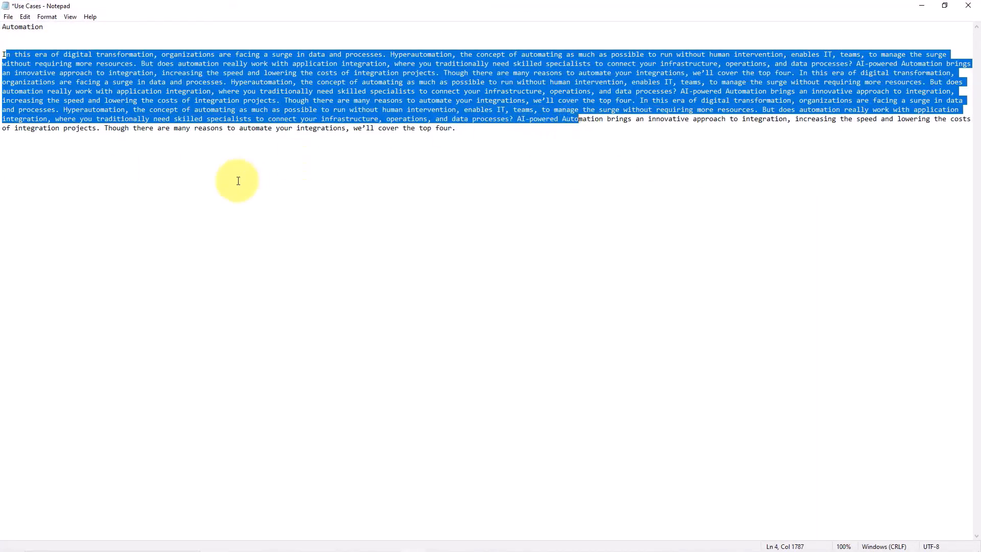
click(238, 181)
drag(2, 58, 761, 213)
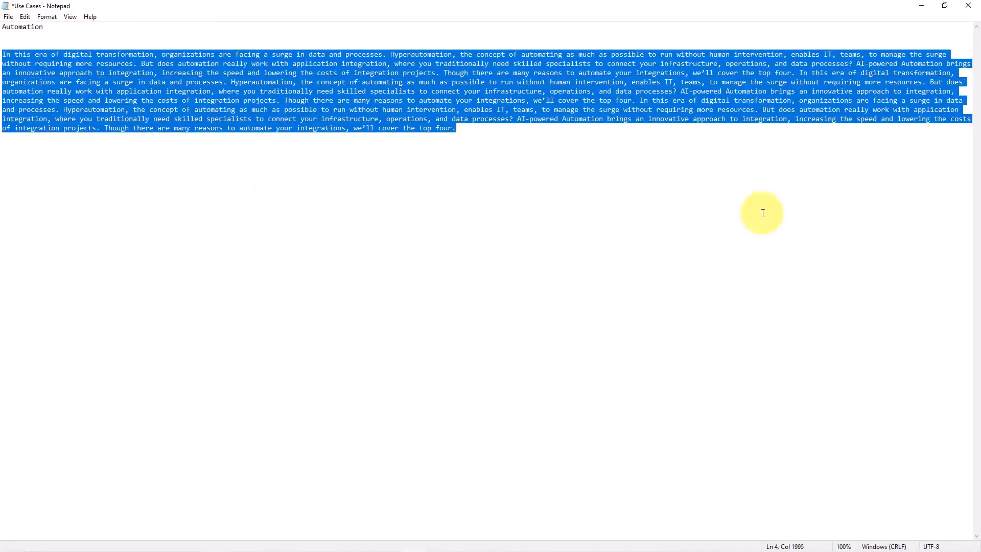
right_click(513, 96)
click(536, 129)
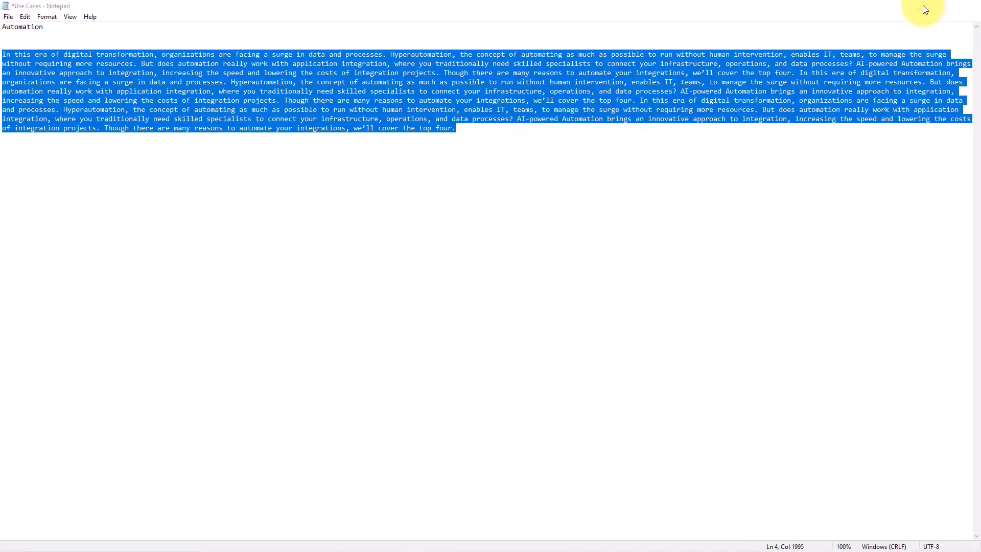
click(923, 5)
key(ctrl+v)
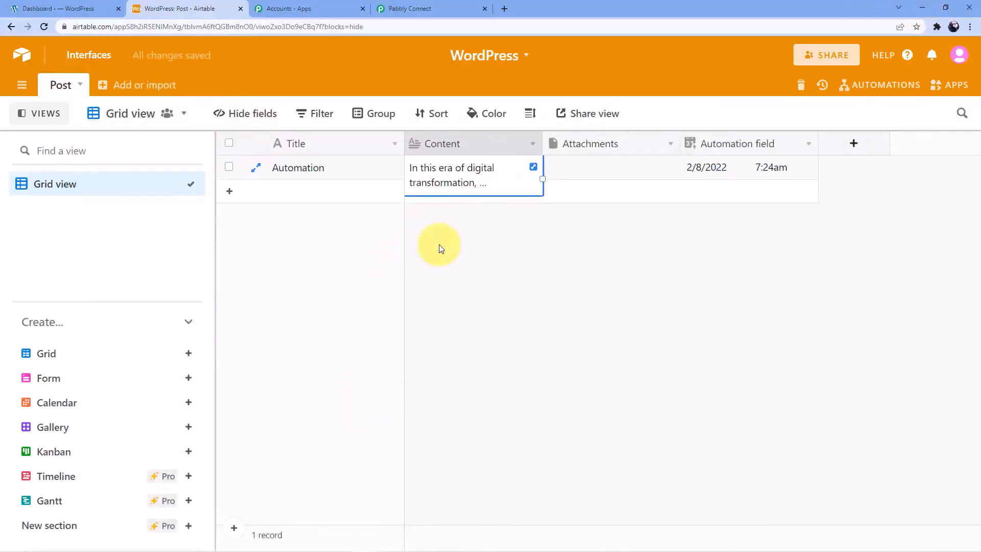
Upload automation.jpg from the Desktop into the Automation record's Attachments cell
click(564, 176)
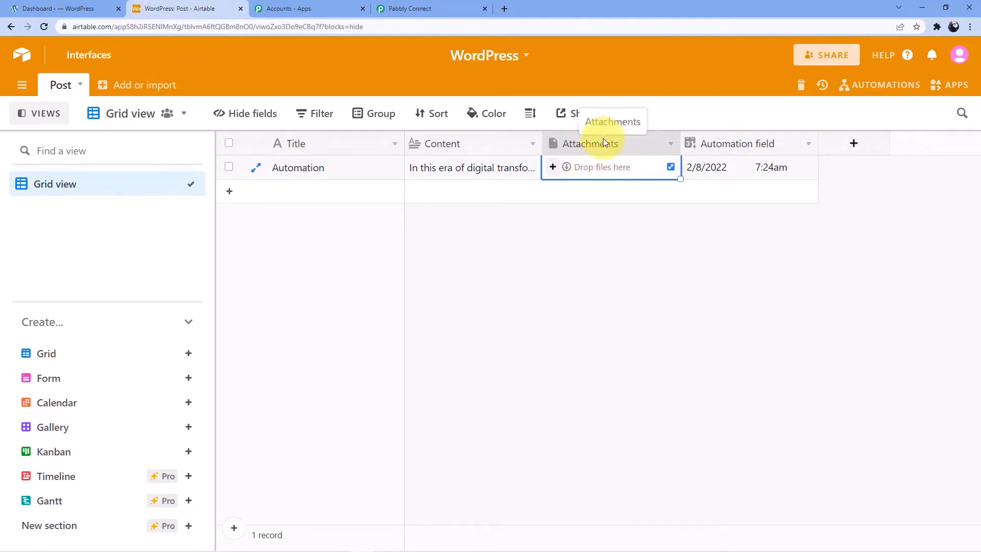
click(678, 144)
click(671, 146)
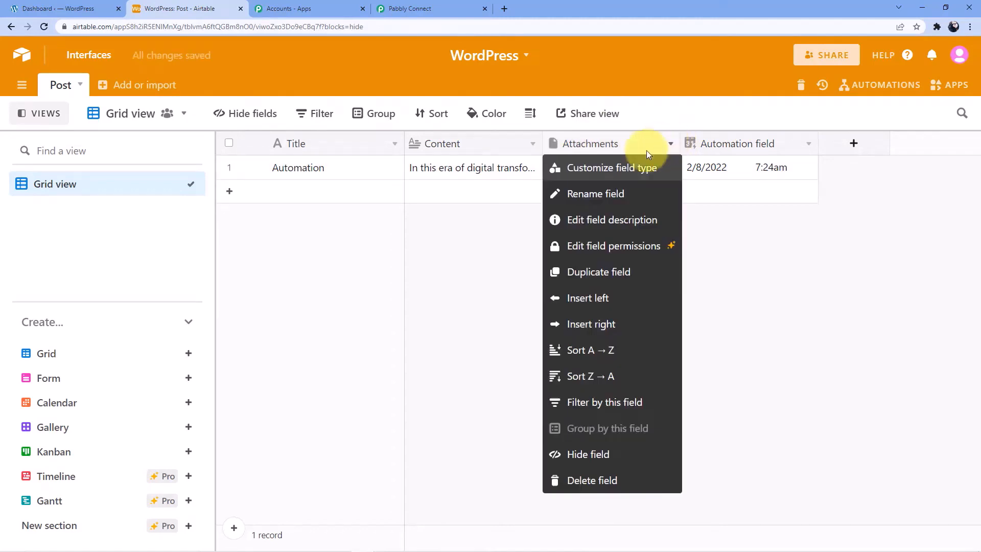
click(616, 145)
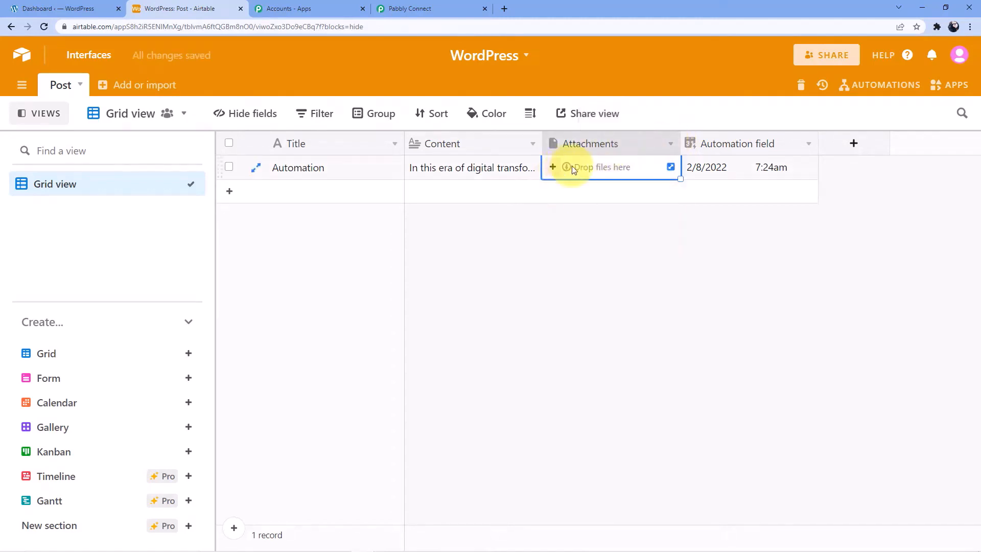
click(554, 168)
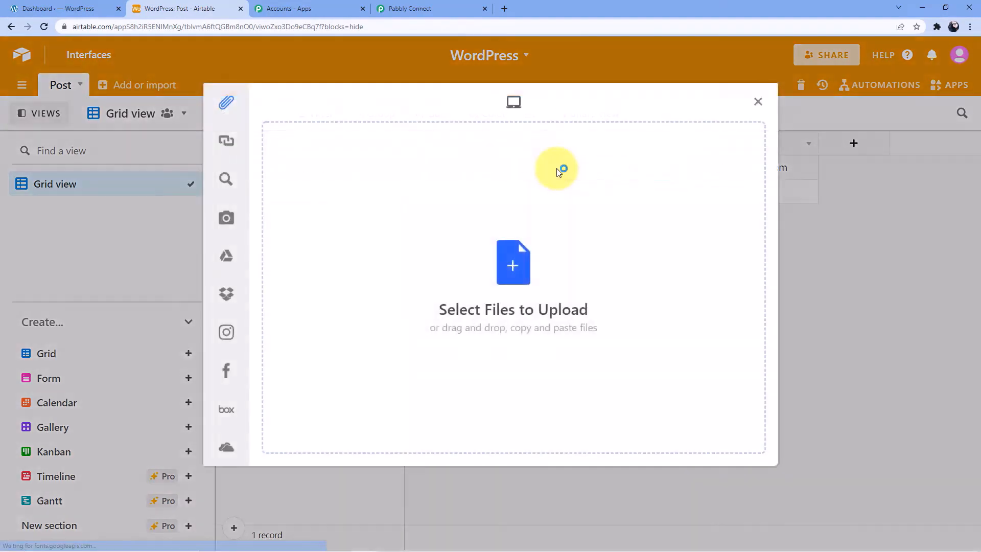
click(557, 169)
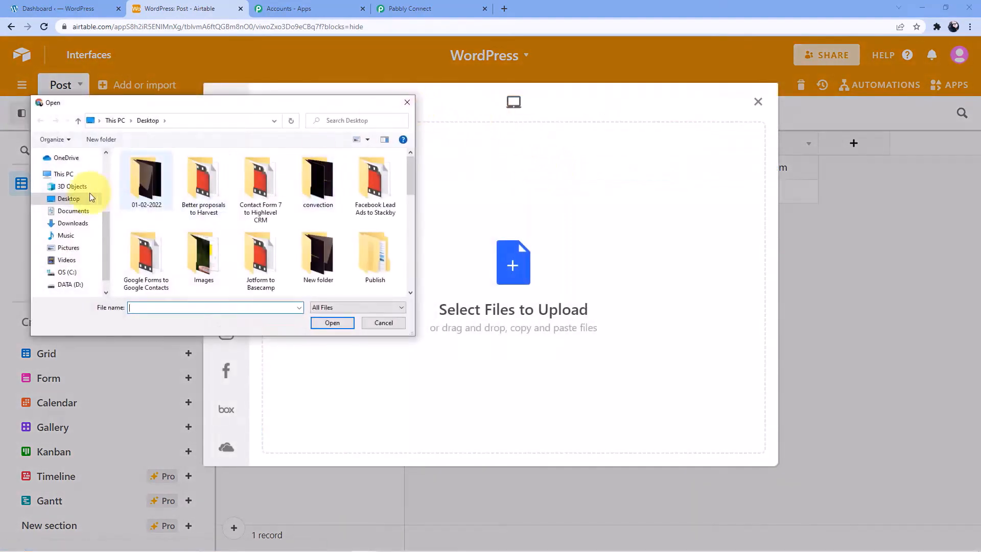
scroll(299, 237, down, 5)
scroll(299, 237, down, 1)
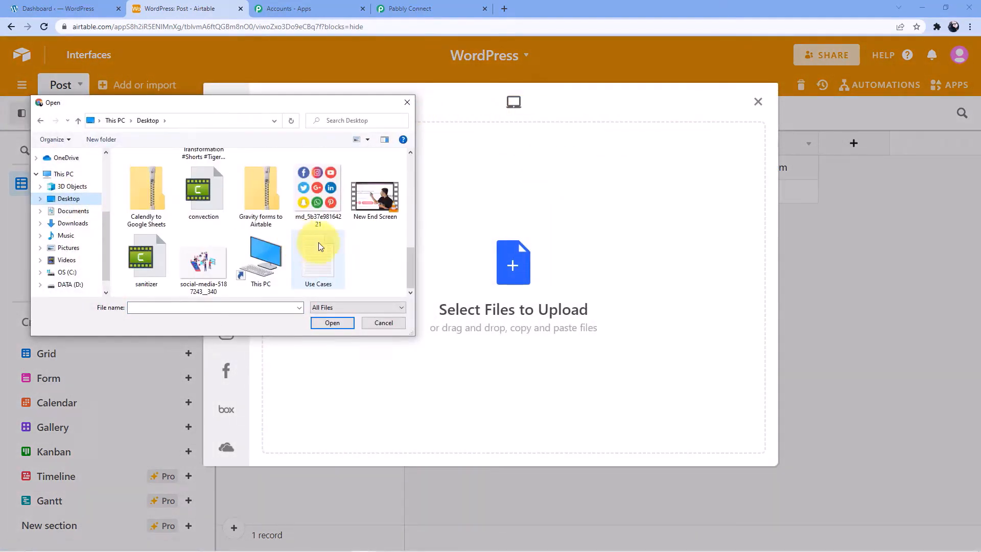
scroll(330, 260, up, 1)
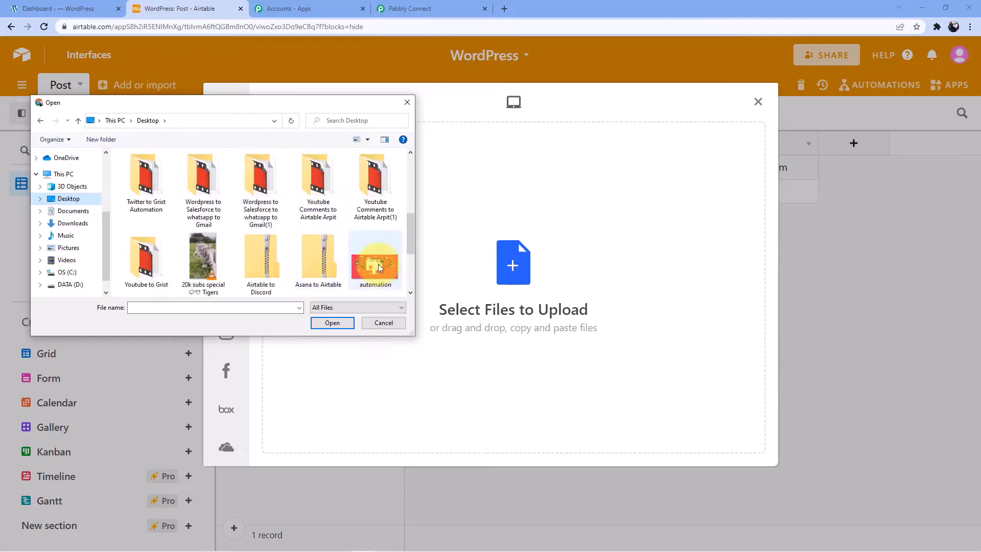
click(373, 266)
click(332, 322)
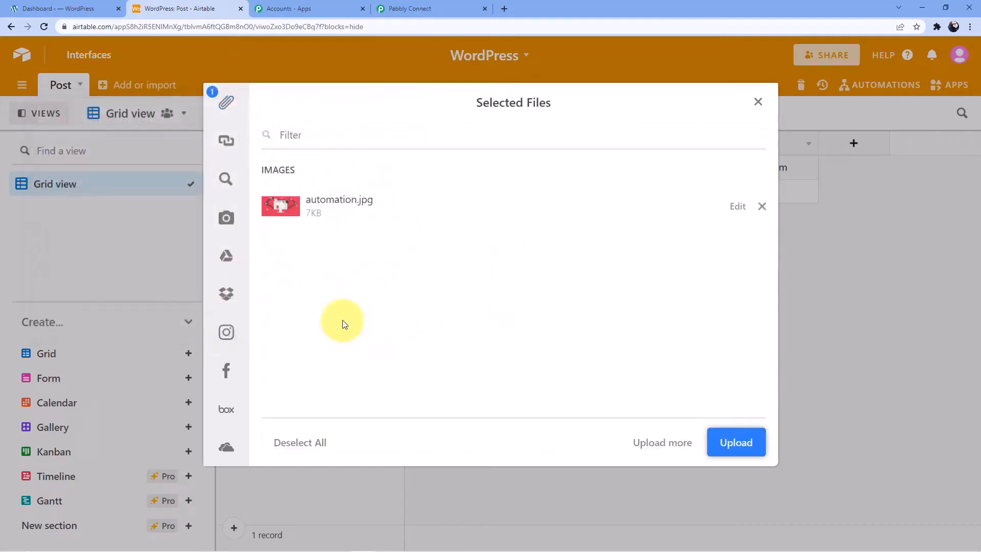
click(749, 439)
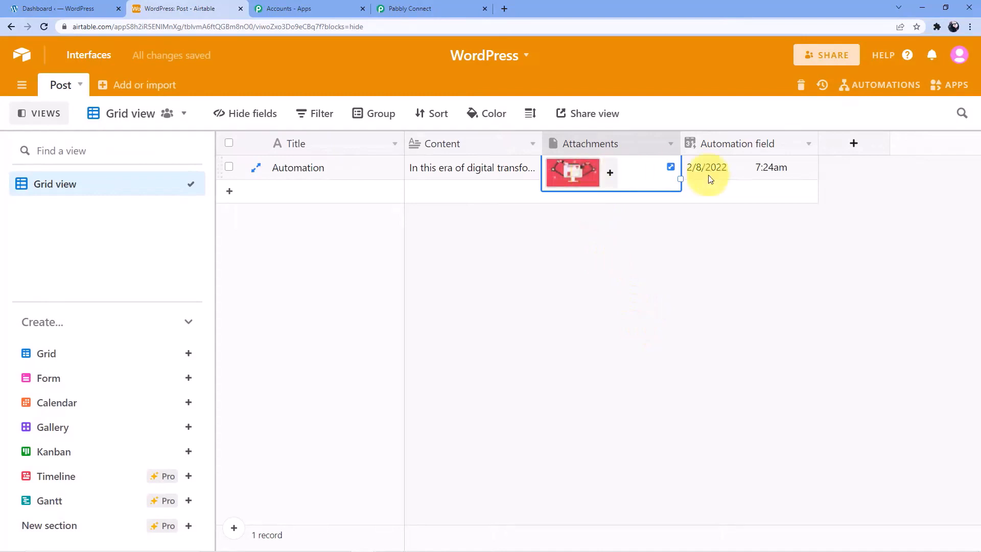
click(759, 168)
Send a test request to pull the new Airtable Automation record into the trigger response
click(409, 9)
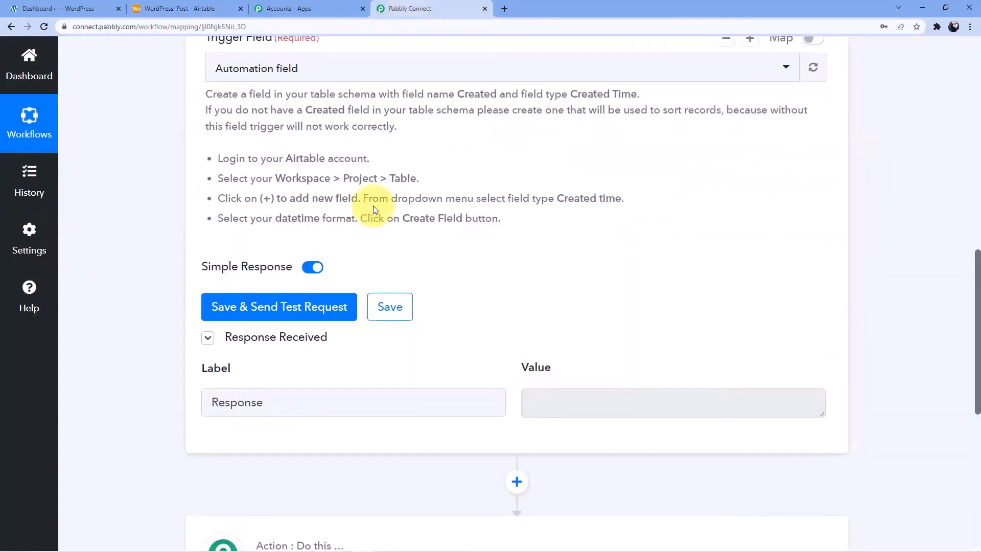
click(271, 306)
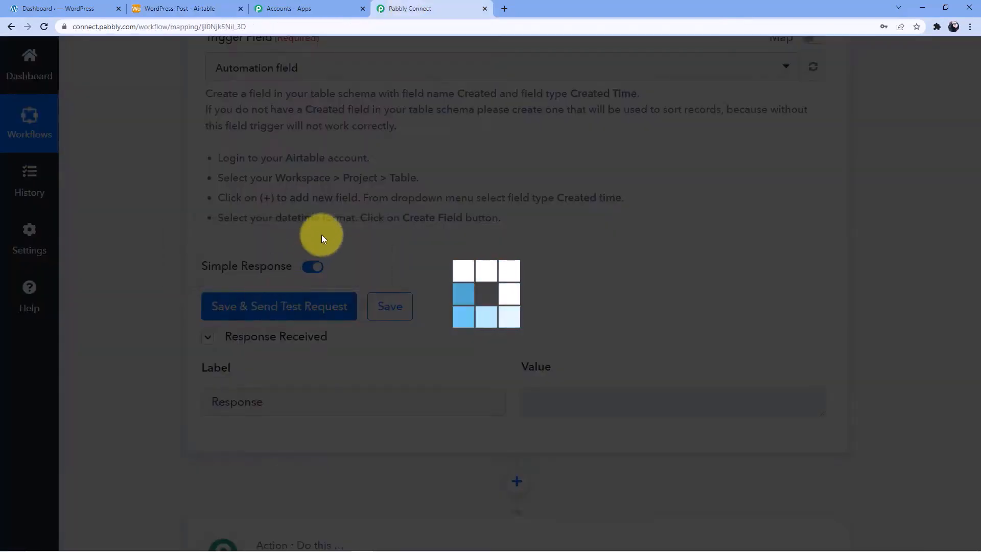
scroll(652, 252, down, 3)
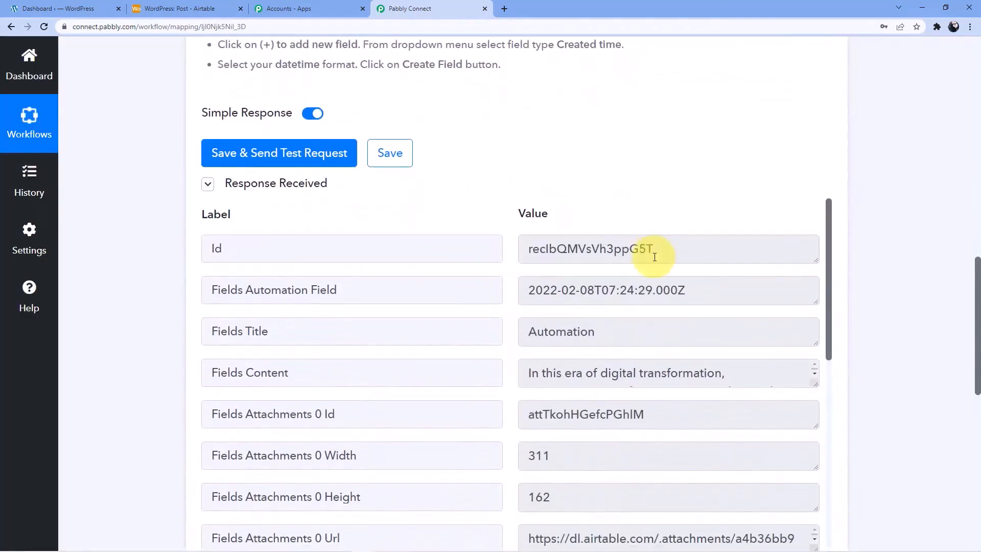
scroll(651, 258, down, 1)
scroll(591, 322, down, 9)
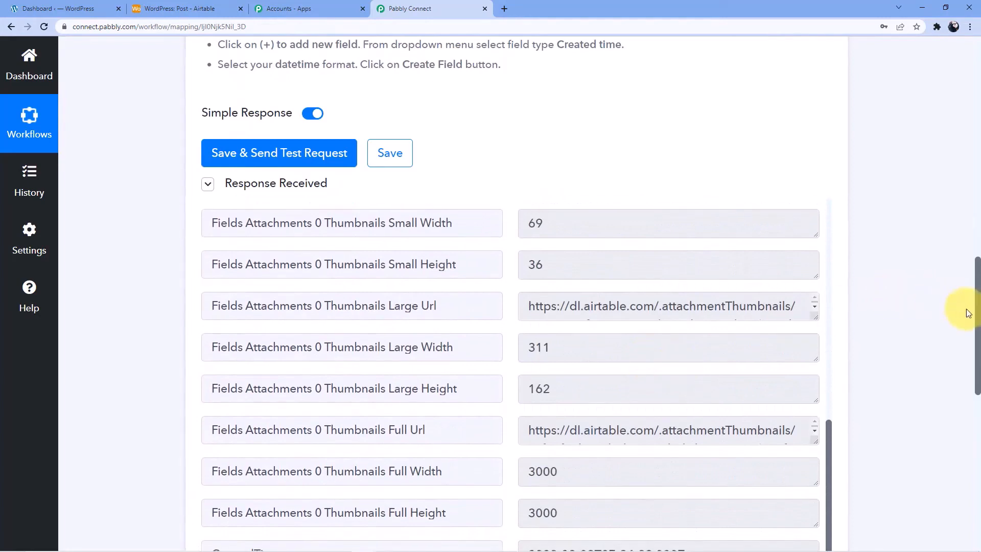
scroll(750, 337, down, 6)
Review the response's Content and automation.jpg attachment values, then expand the action step
scroll(620, 245, up, 2)
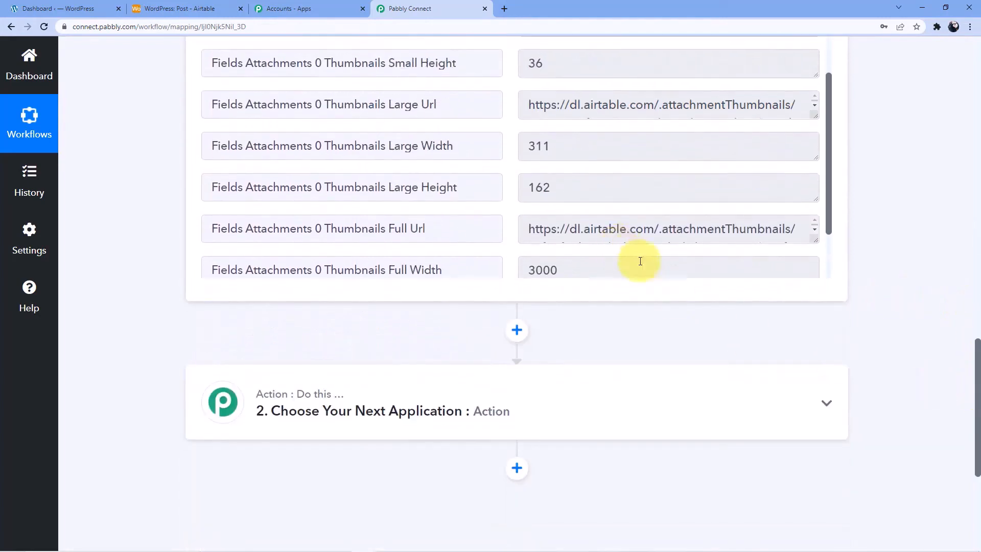
drag(818, 239, 821, 267)
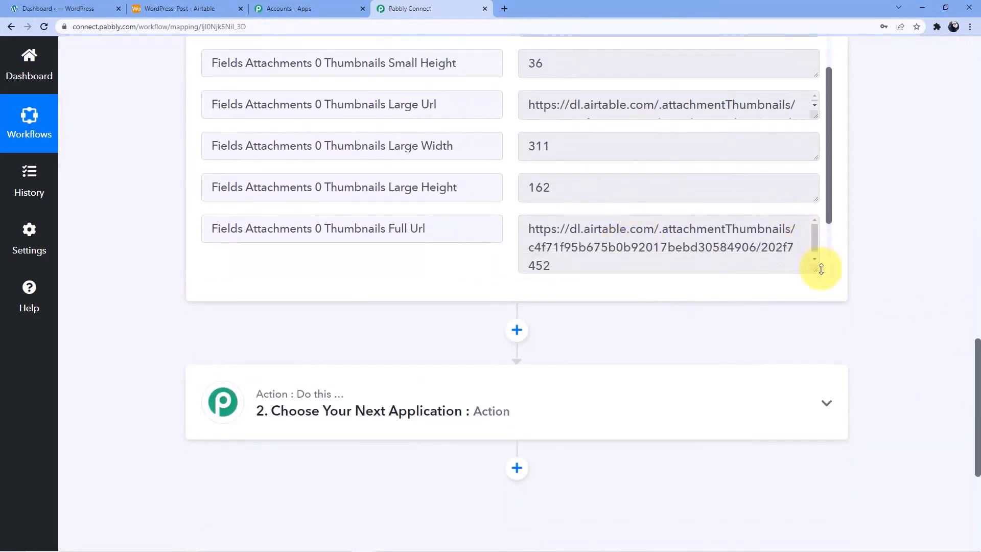
scroll(827, 189, up, 2)
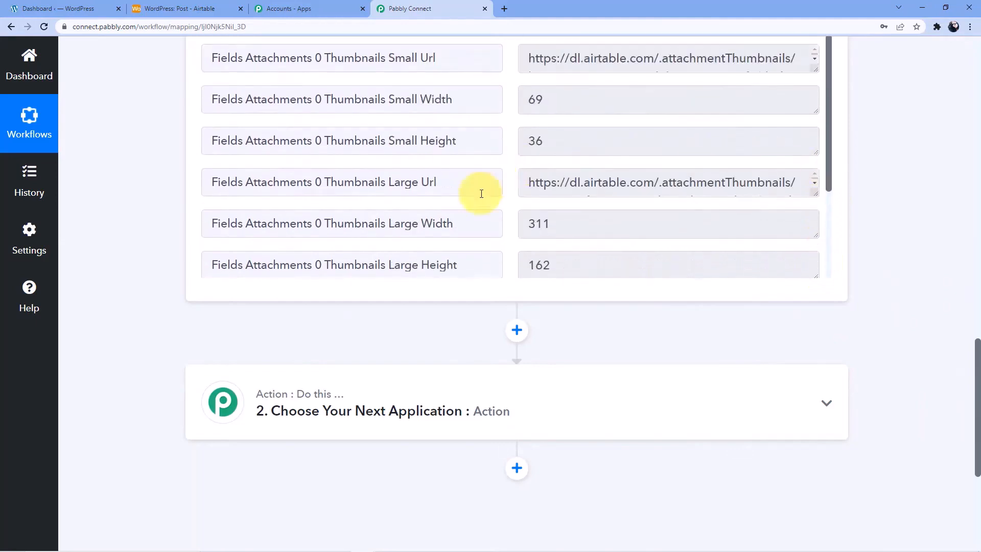
scroll(477, 215, up, 3)
scroll(572, 194, up, 3)
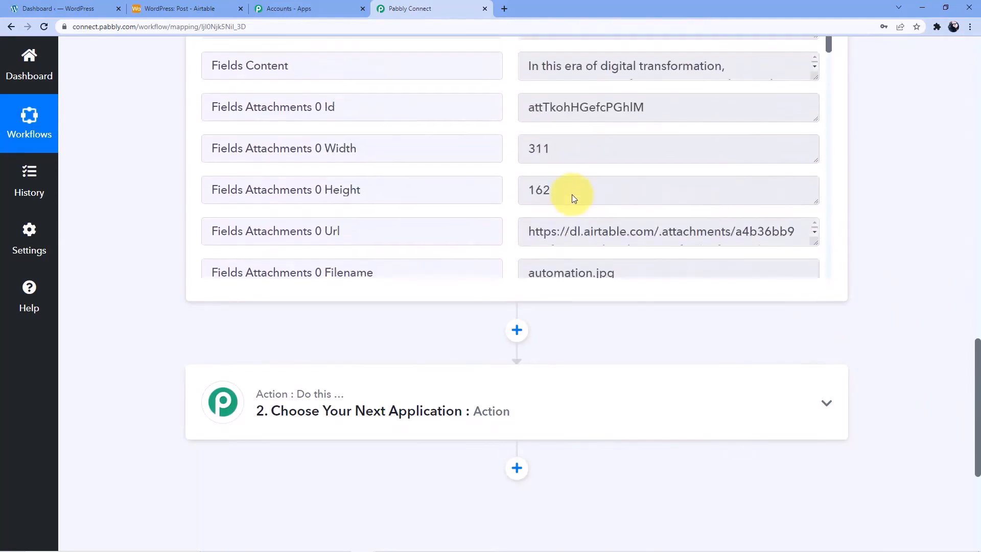
drag(976, 357, 978, 314)
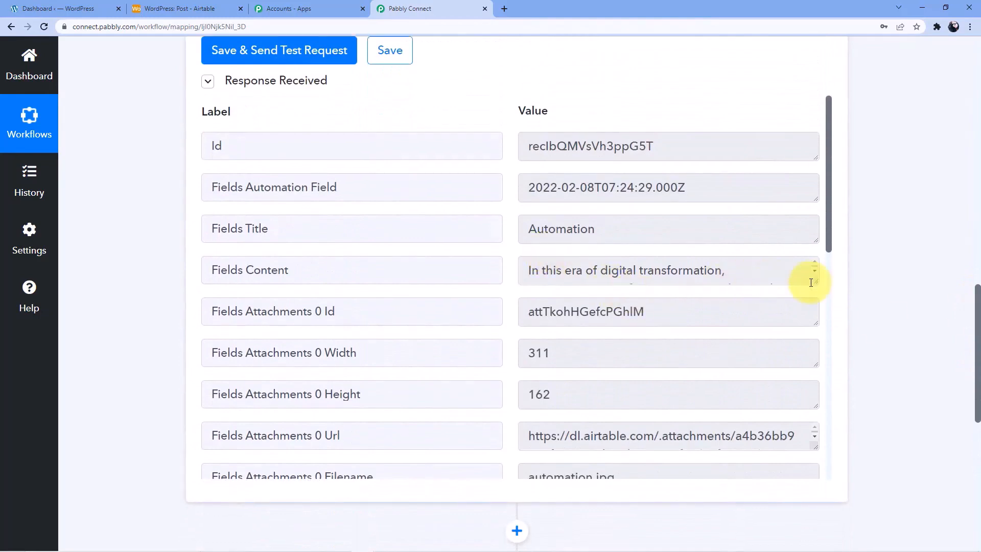
drag(811, 282, 812, 322)
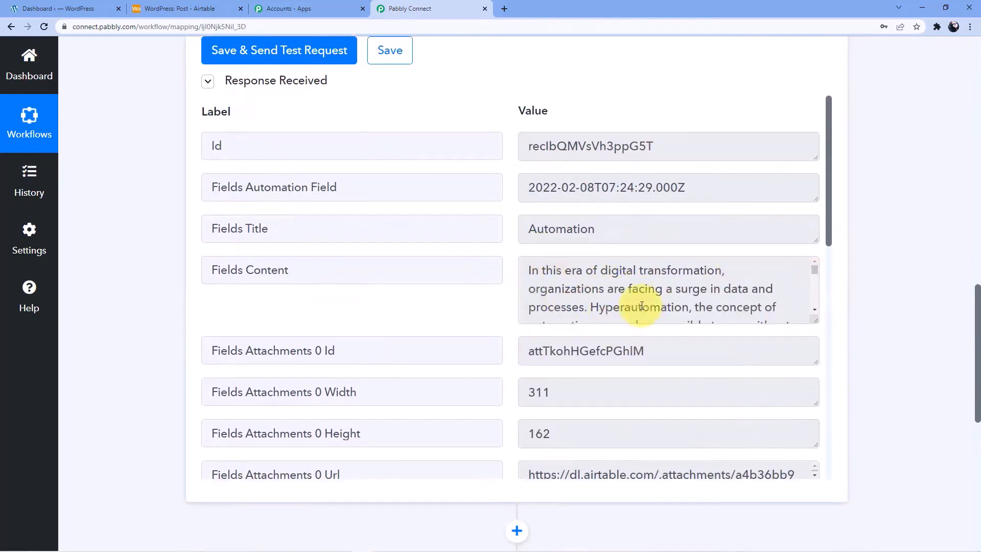
scroll(641, 305, down, 3)
scroll(602, 329, down, 3)
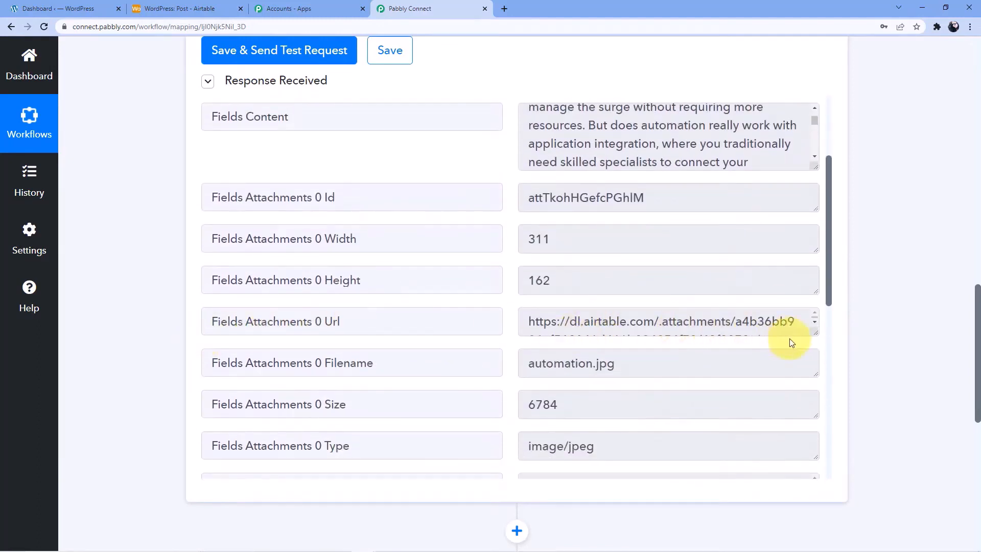
drag(811, 333, 813, 342)
scroll(887, 278, down, 5)
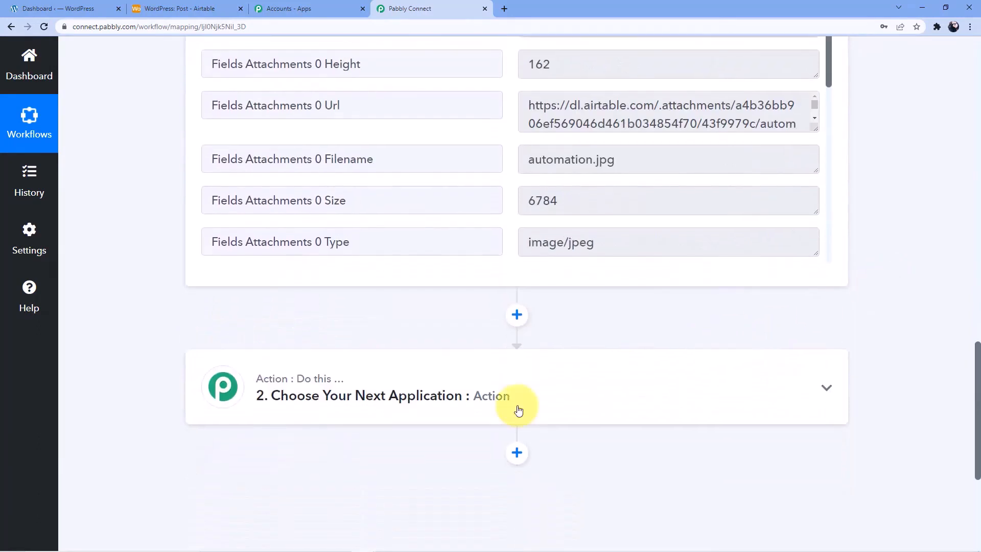
click(309, 361)
click(285, 441)
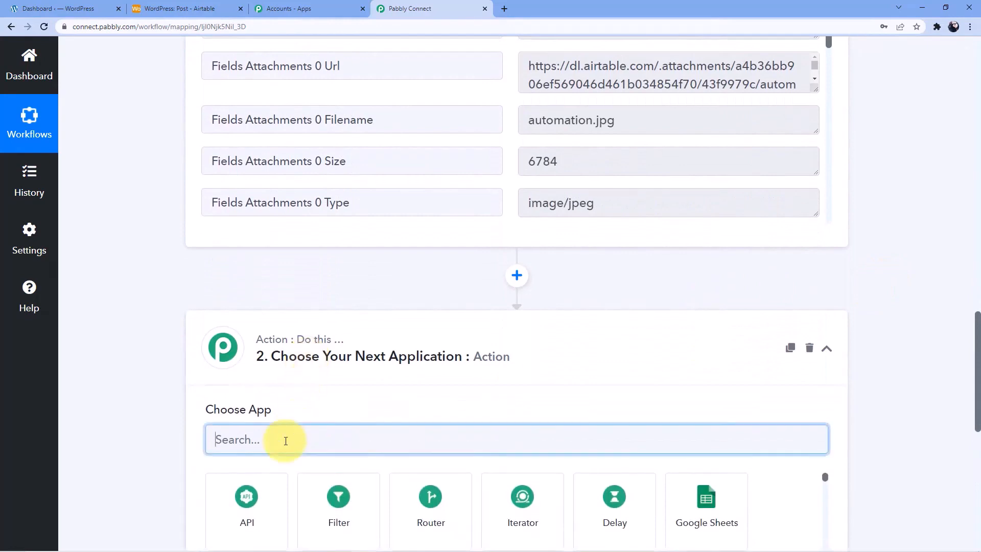
Set the action step to the WordPress app with the Create a Post event
text(Wor)
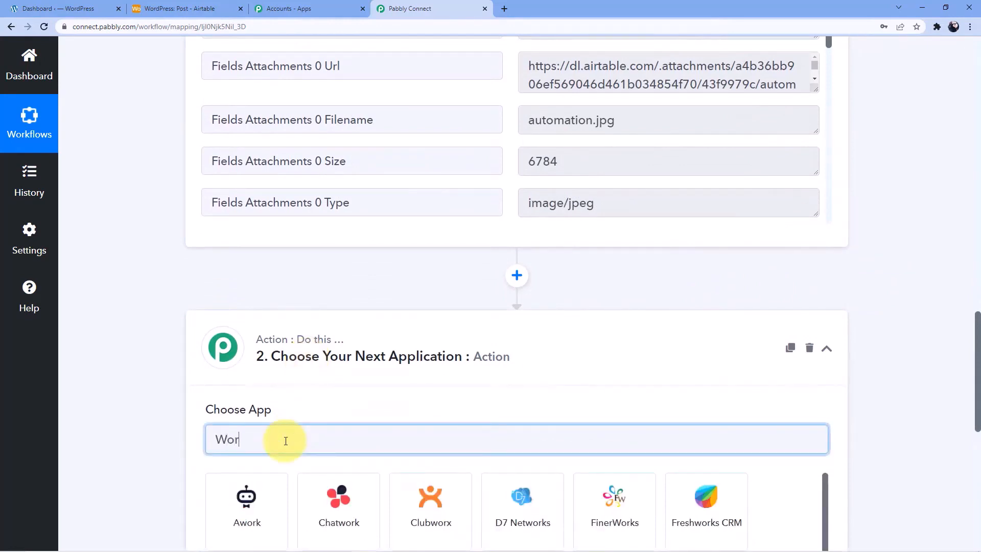
text(dp)
scroll(317, 368, down, 2)
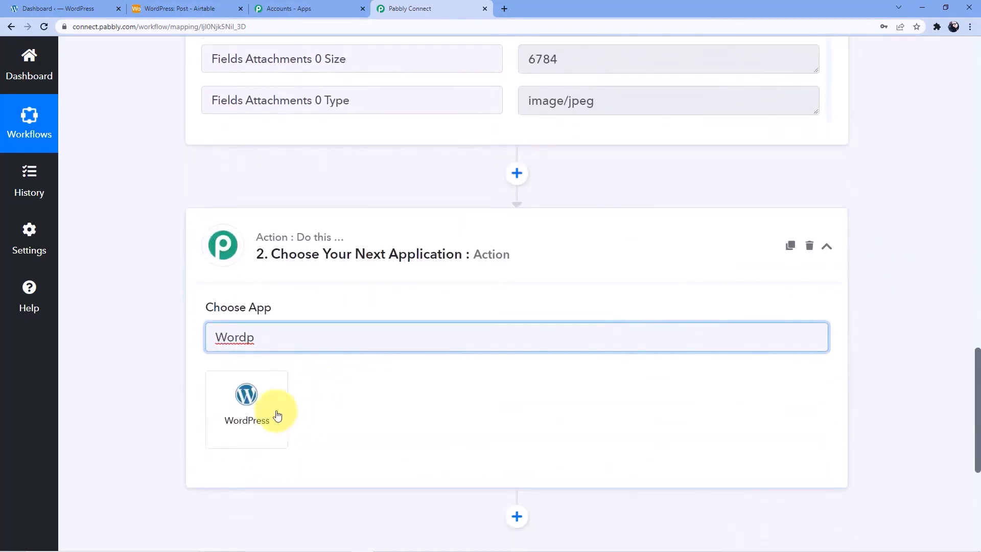
click(272, 407)
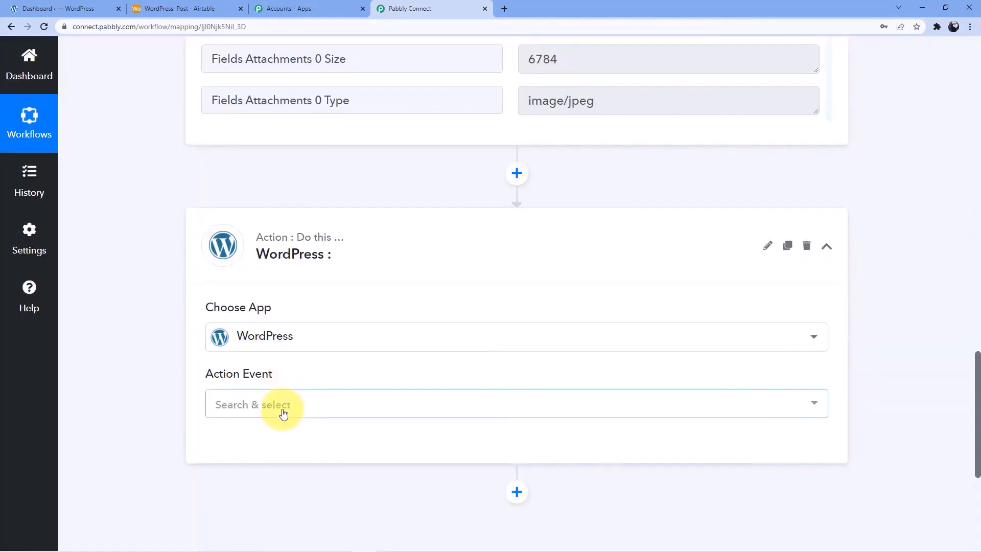
click(283, 412)
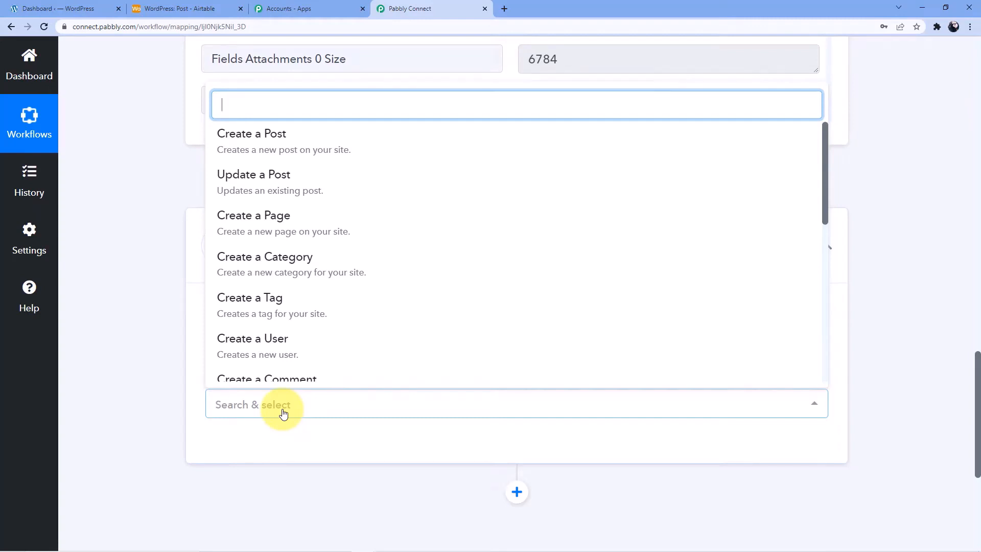
click(281, 144)
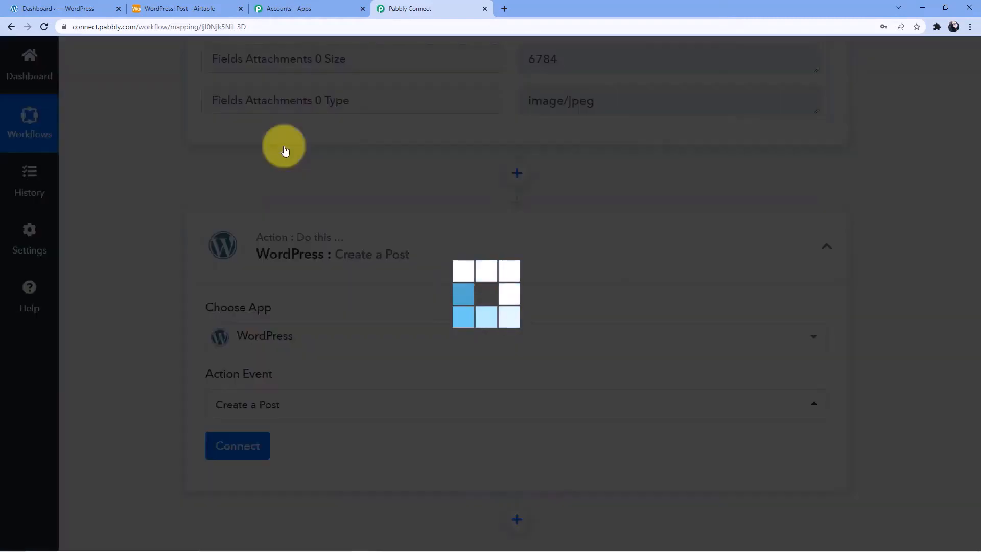
scroll(281, 287, down, 3)
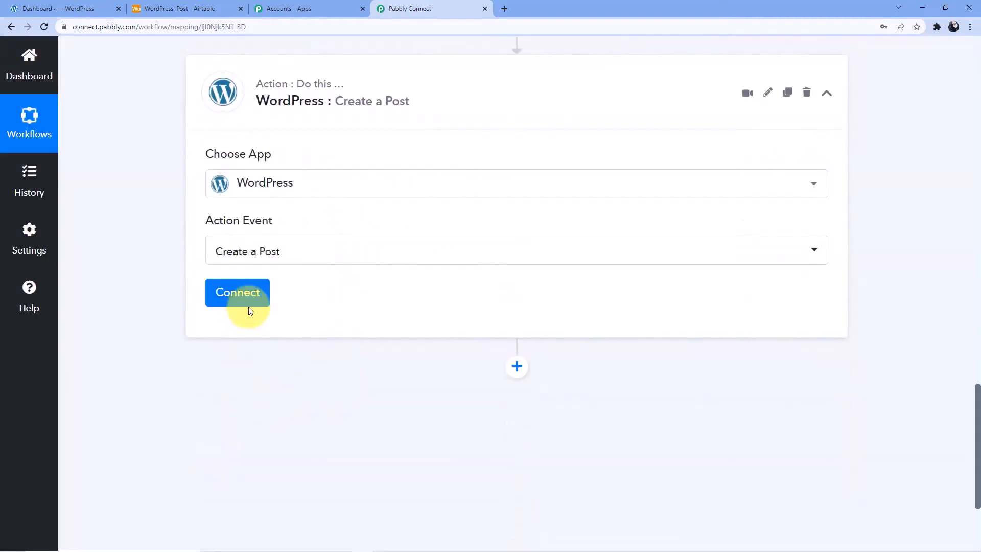
click(249, 303)
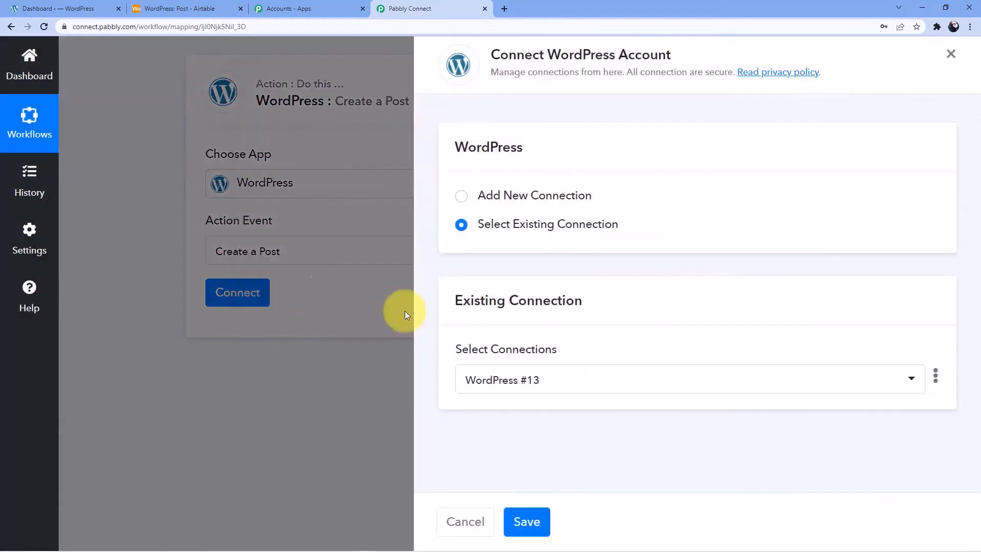
Delete the existing WordPress #13 connection and start a new connection
click(935, 376)
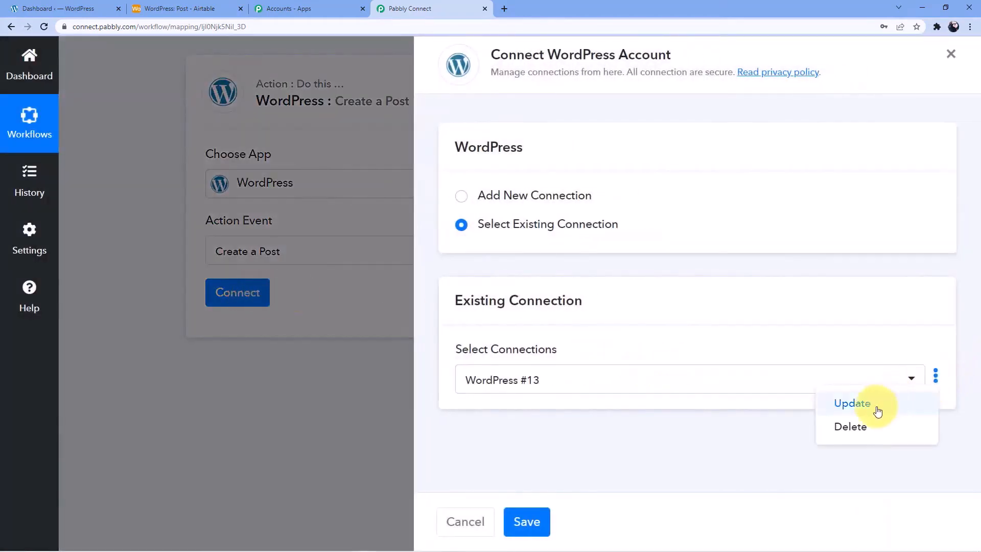
click(851, 424)
click(407, 361)
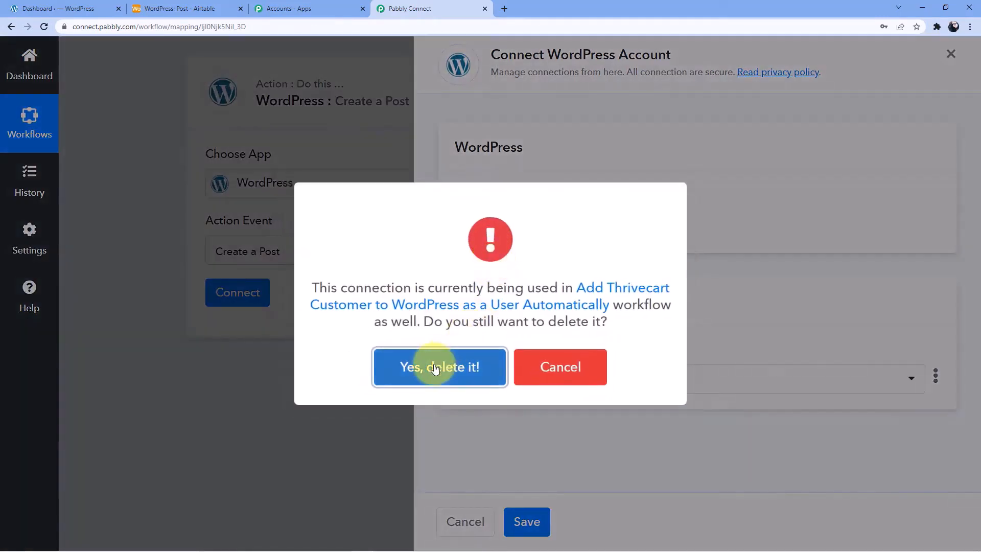
click(435, 364)
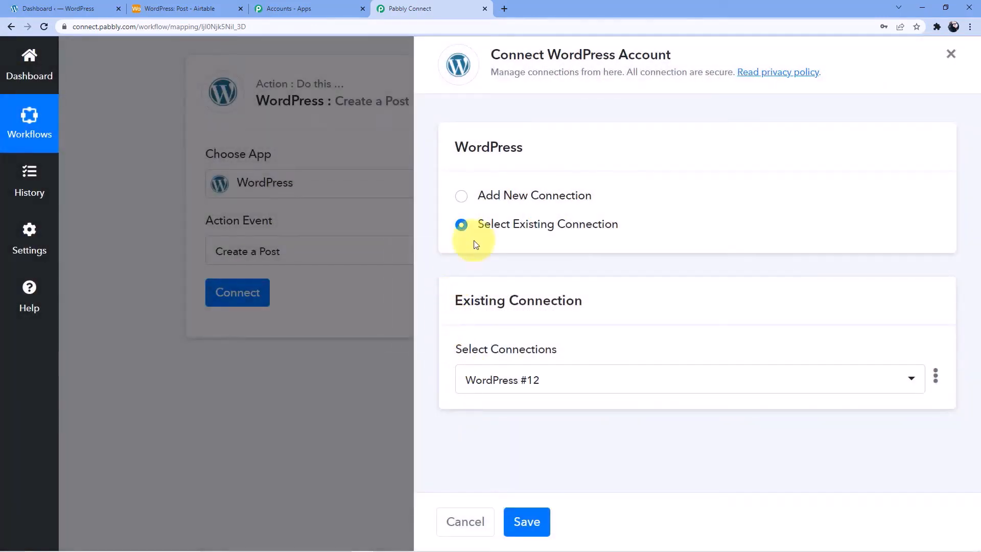
click(500, 201)
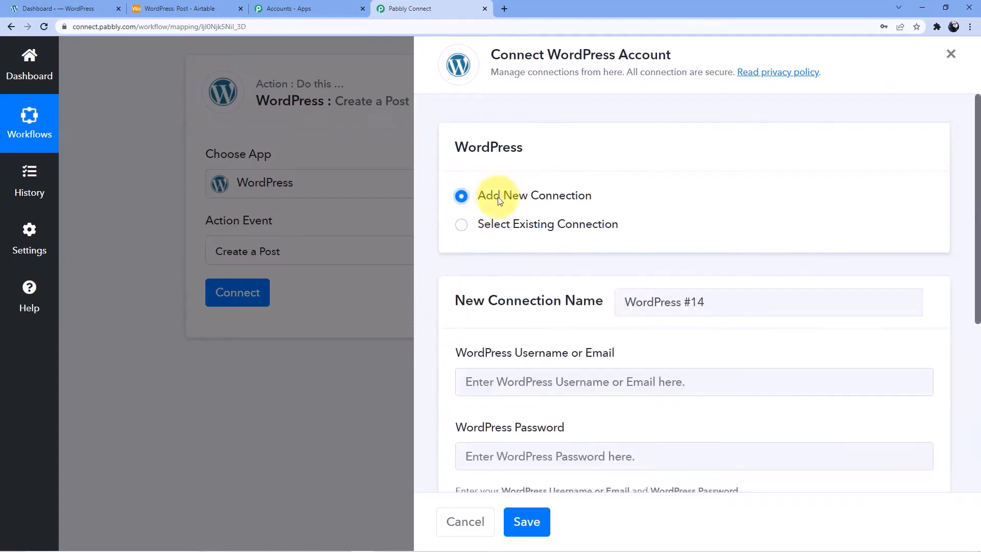
Enter the WordPress site username and password in the new connection form
scroll(500, 225, down, 2)
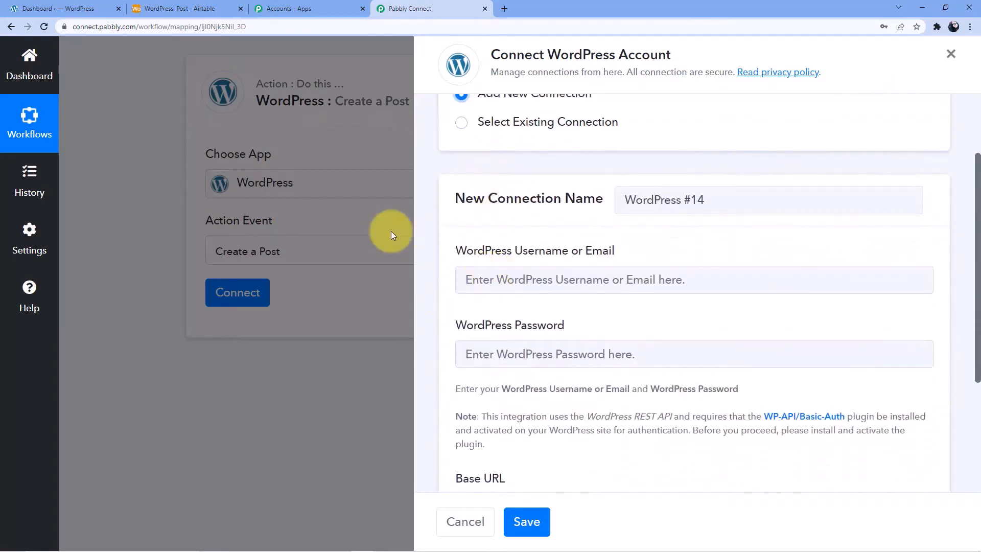
click(77, 8)
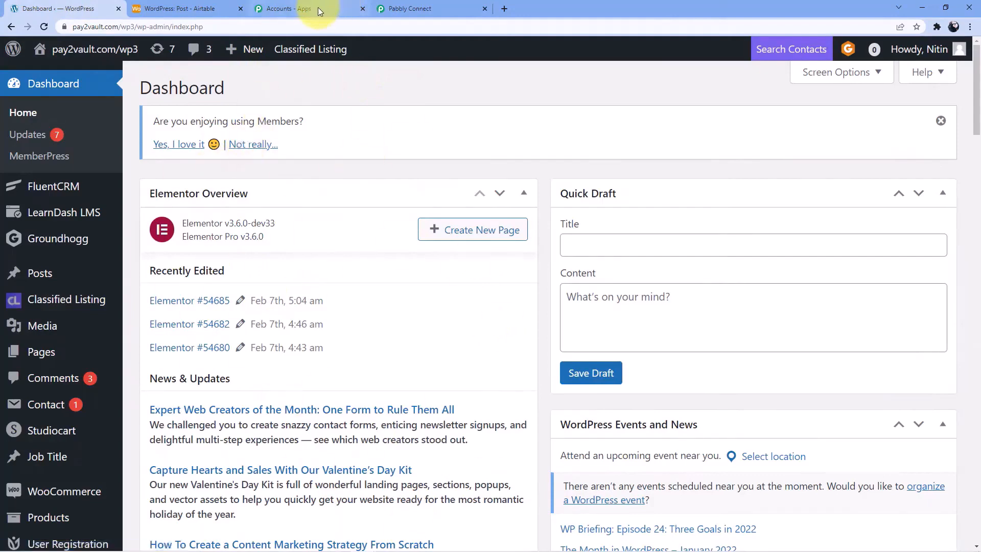
click(388, 9)
scroll(504, 241, down, 1)
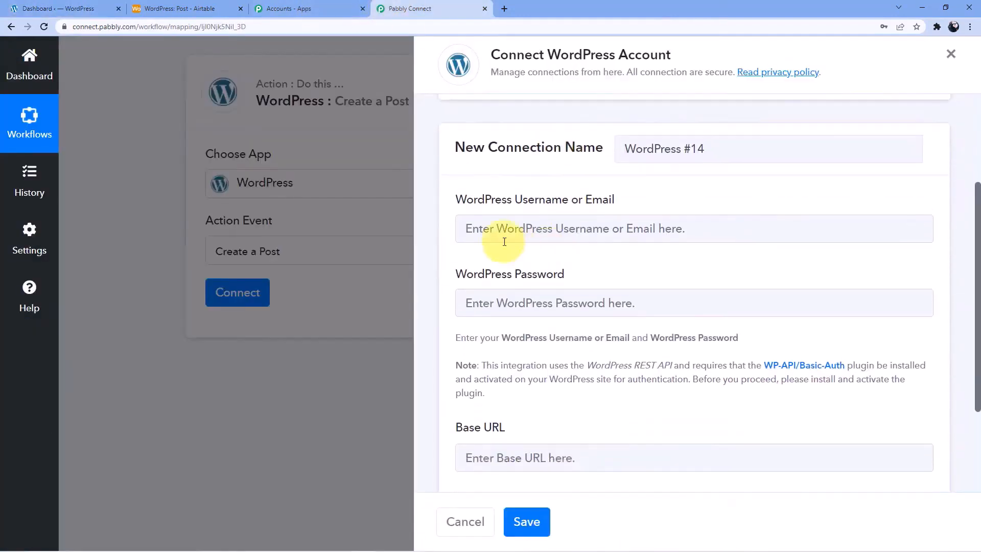
click(493, 233)
scroll(504, 252, down, 1)
click(491, 251)
click(580, 200)
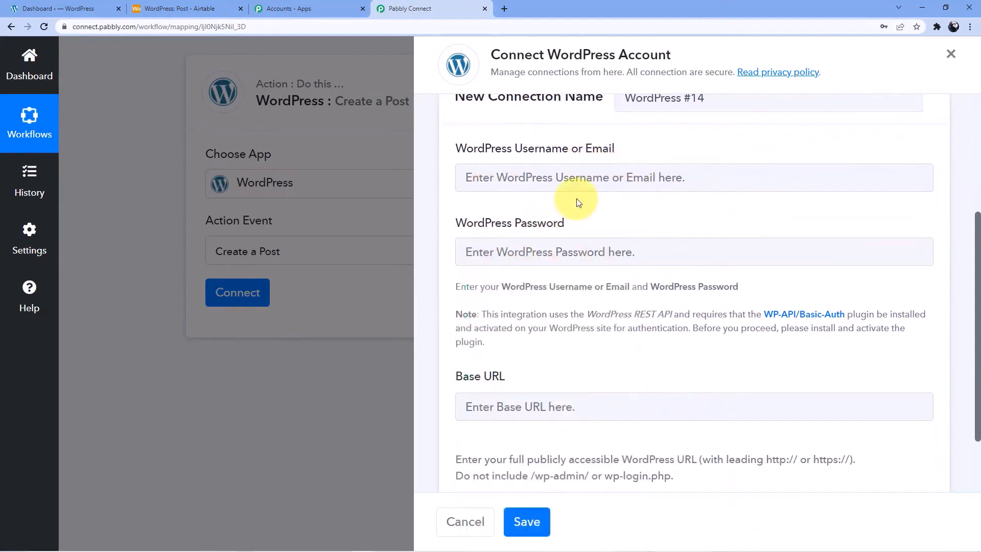
scroll(539, 373, down, 2)
click(530, 320)
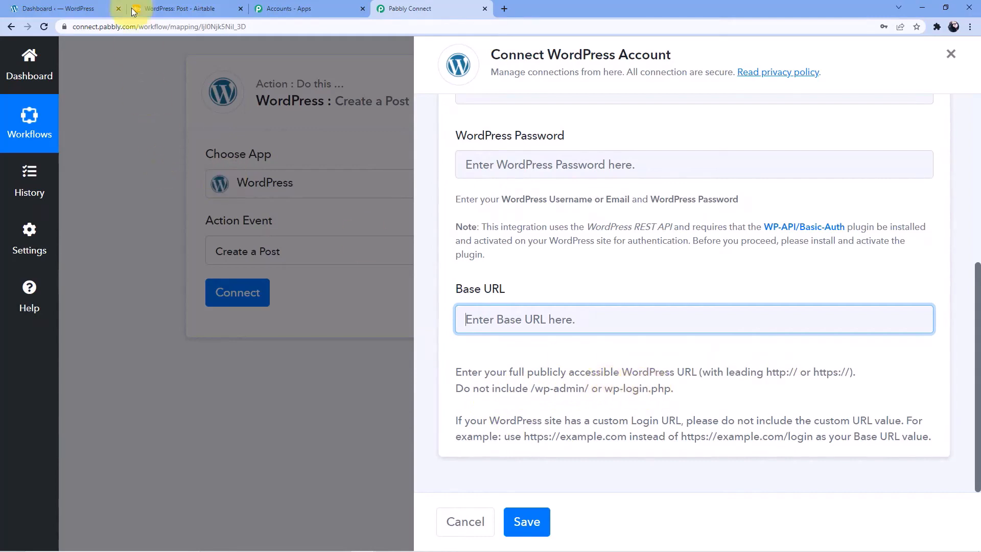
click(66, 9)
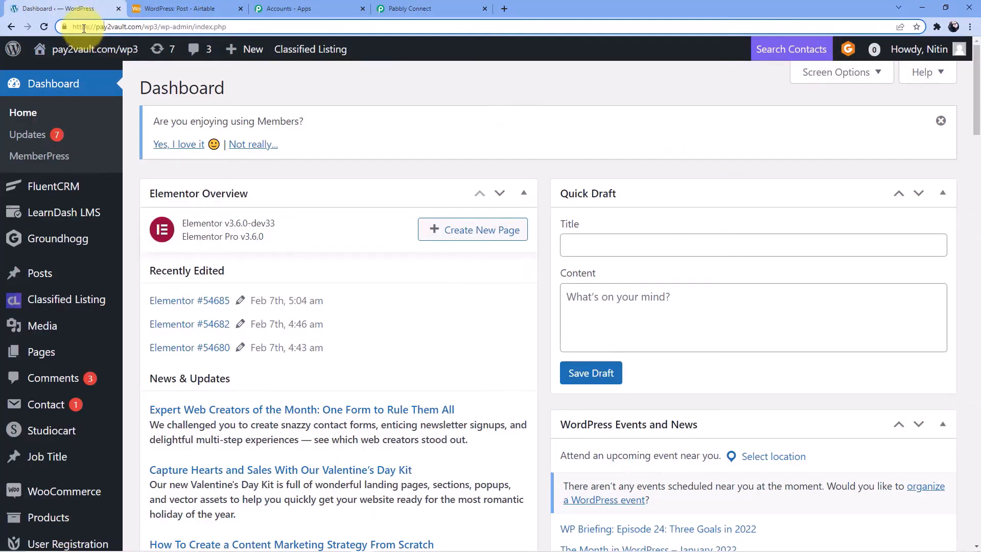
drag(87, 25, 154, 28)
right_click(156, 28)
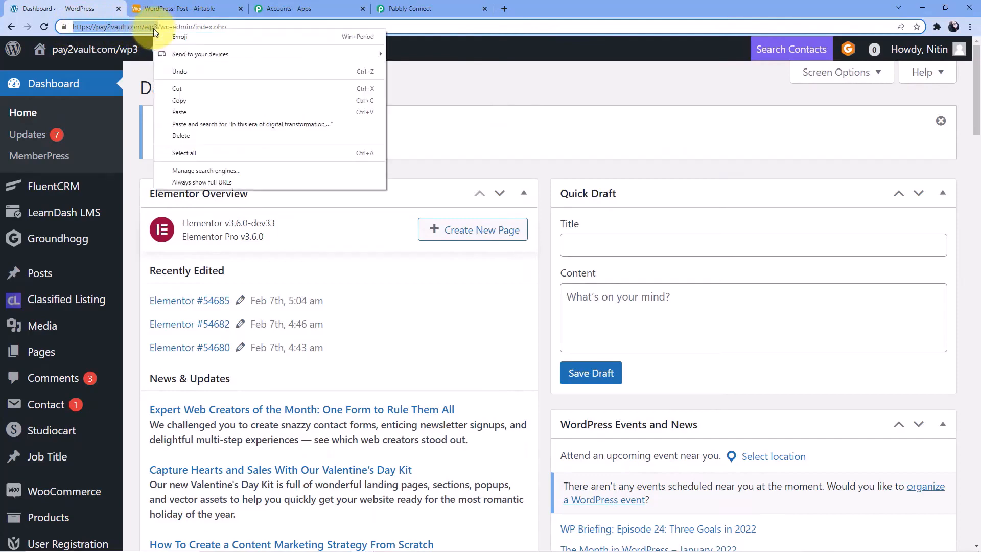
click(189, 94)
click(425, 9)
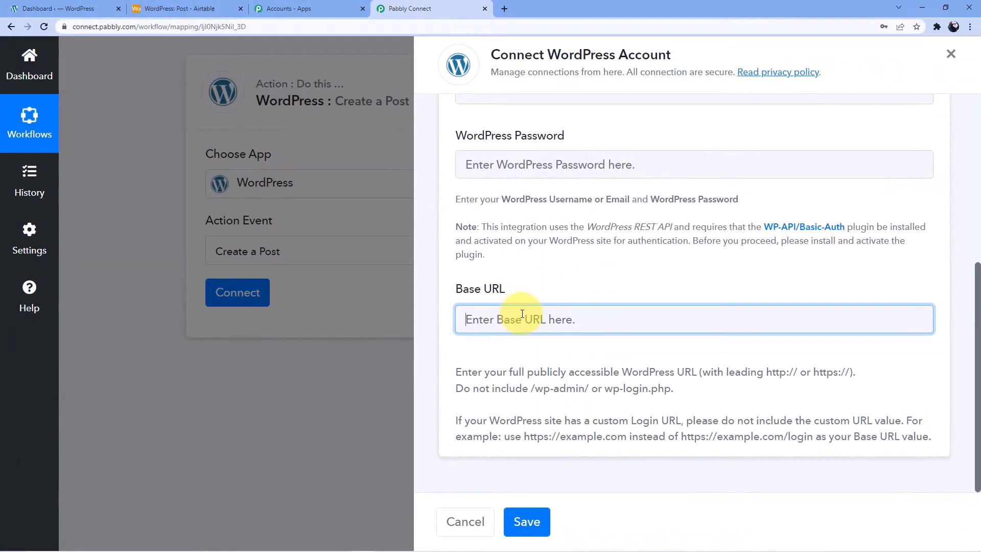
key(ctrl+v)
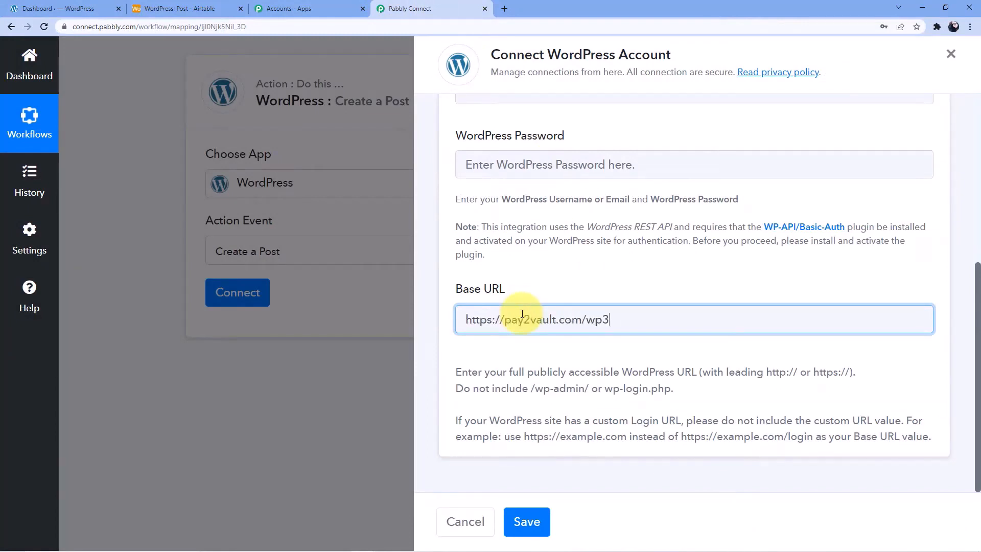
scroll(562, 322, up, 4)
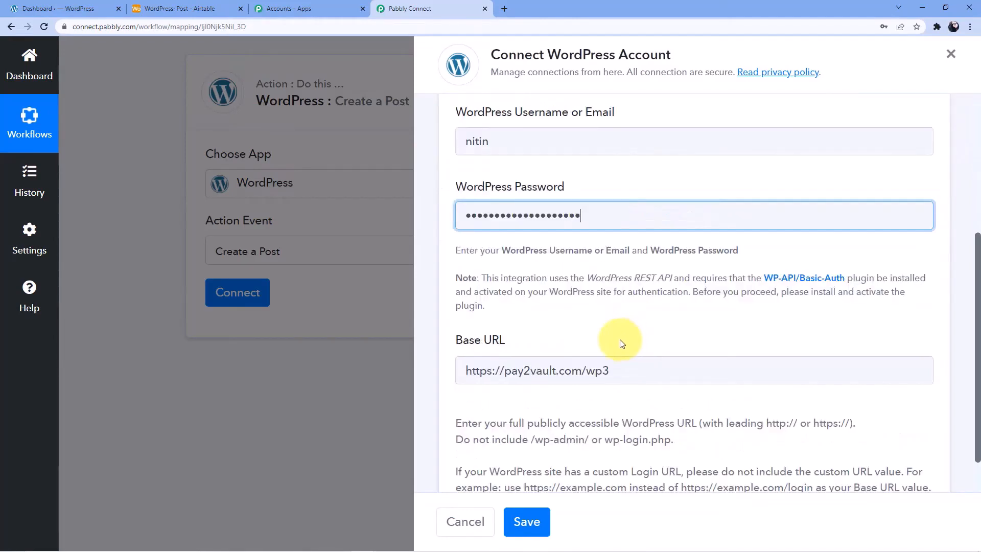
scroll(565, 241, up, 3)
scroll(574, 281, down, 3)
scroll(582, 255, down, 1)
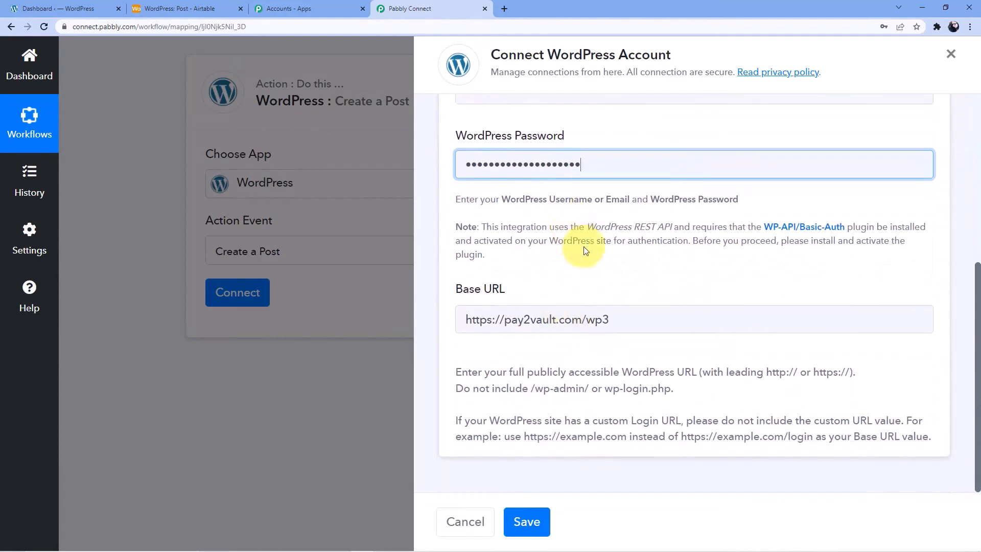
click(526, 521)
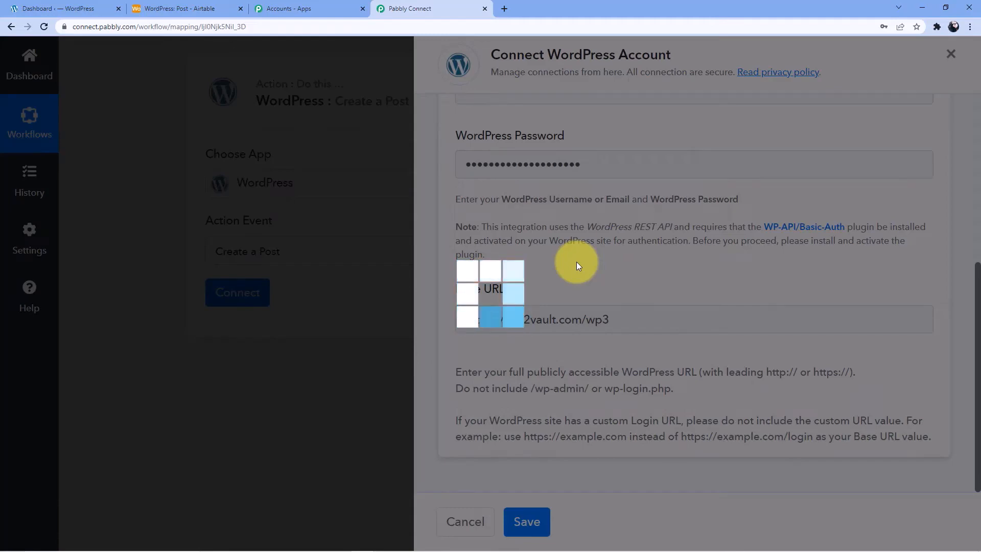
Map the Airtable Fields Content value into Post Content
scroll(529, 420, down, 3)
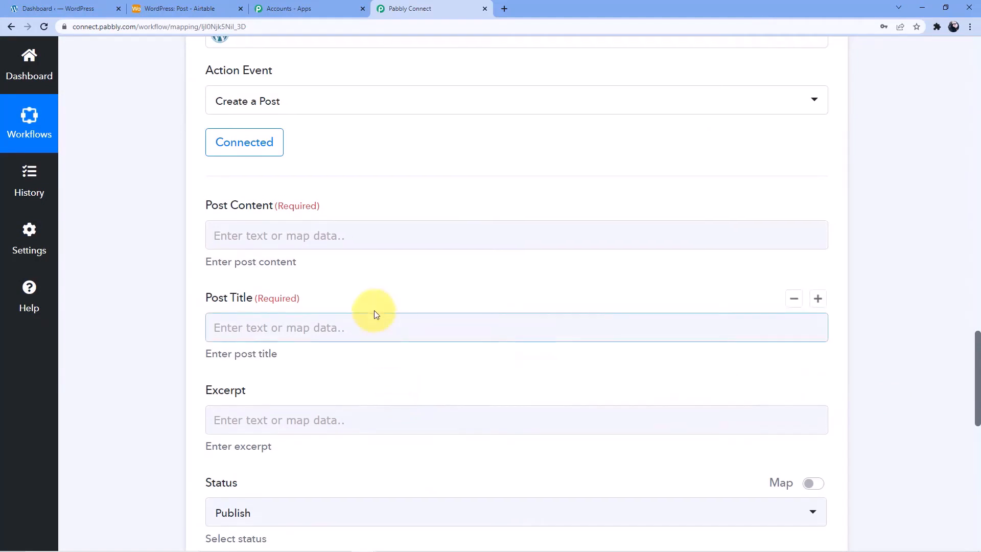
scroll(275, 274, up, 1)
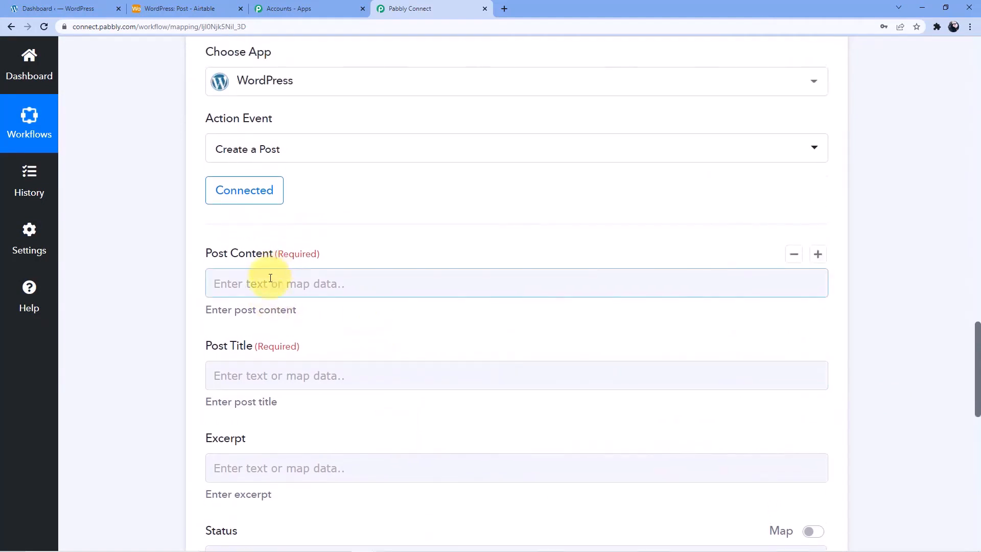
scroll(442, 382, up, 8)
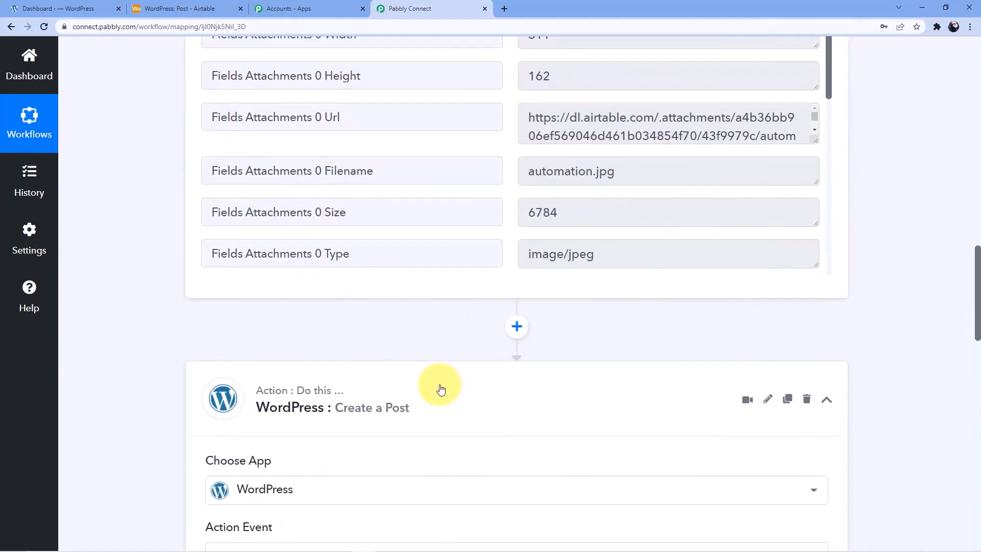
scroll(440, 384, up, 5)
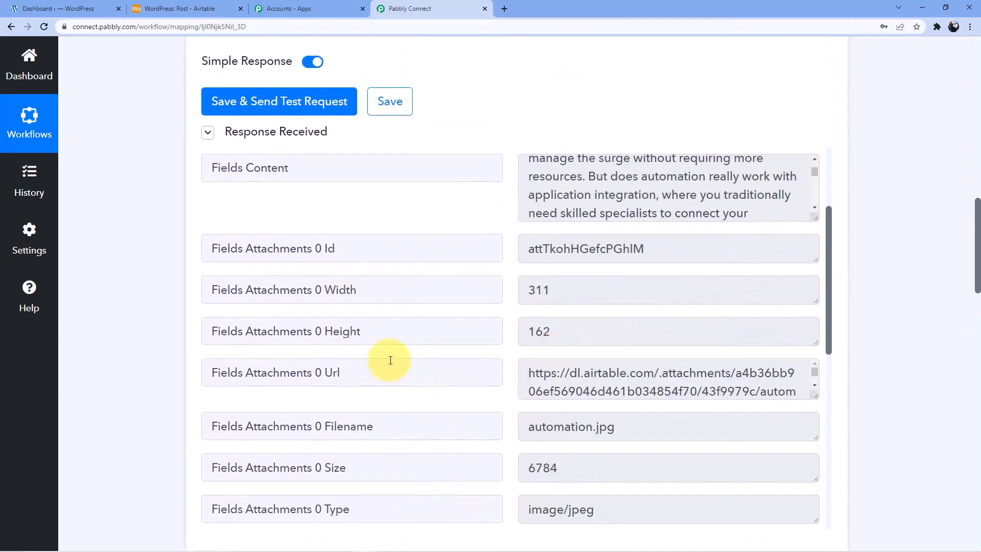
scroll(391, 360, up, 3)
scroll(390, 357, down, 7)
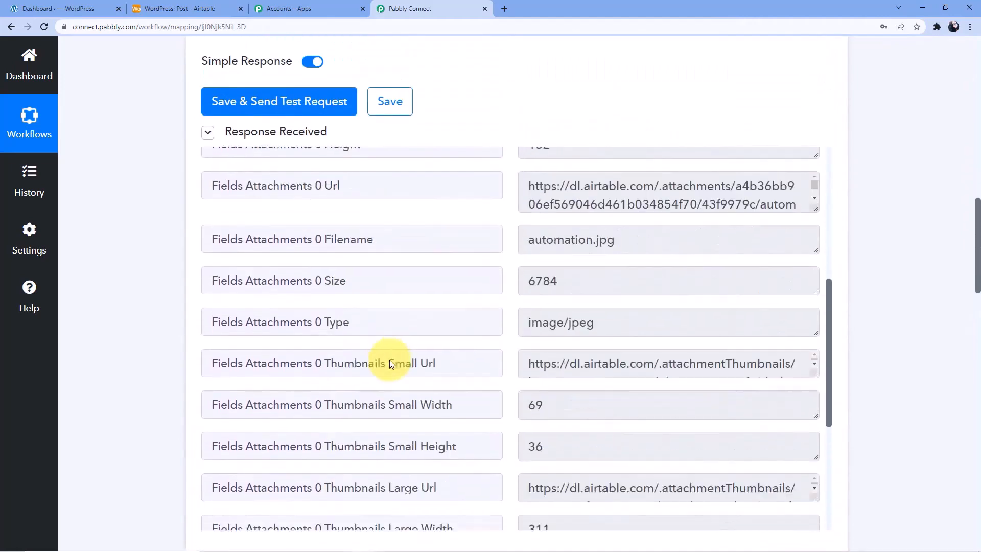
scroll(390, 360, down, 10)
scroll(315, 325, up, 4)
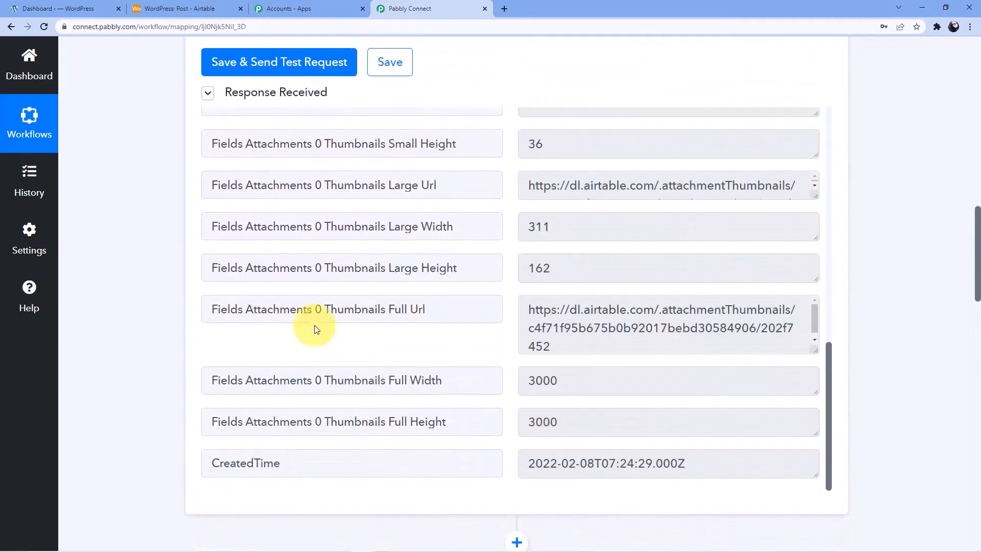
scroll(314, 329, up, 2)
scroll(296, 389, down, 13)
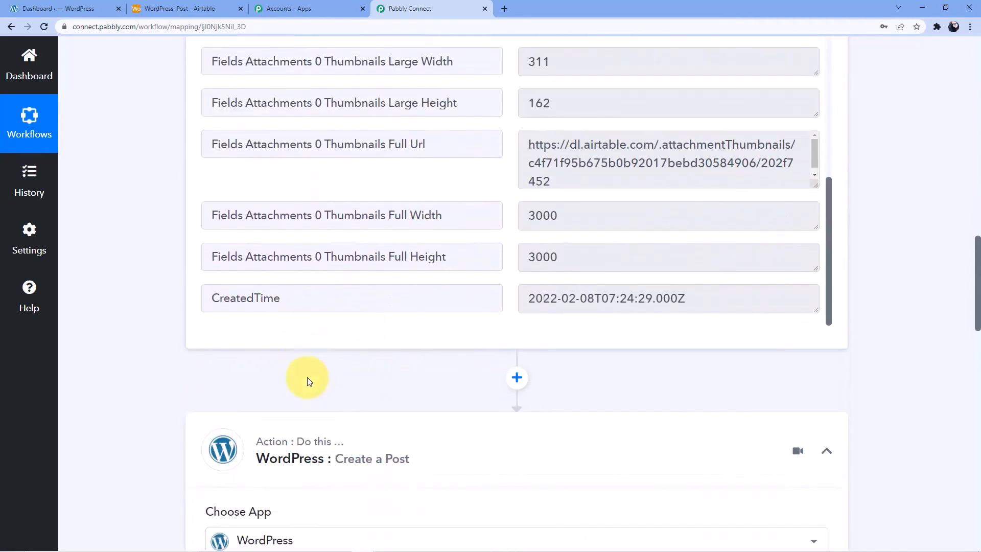
scroll(306, 360, down, 3)
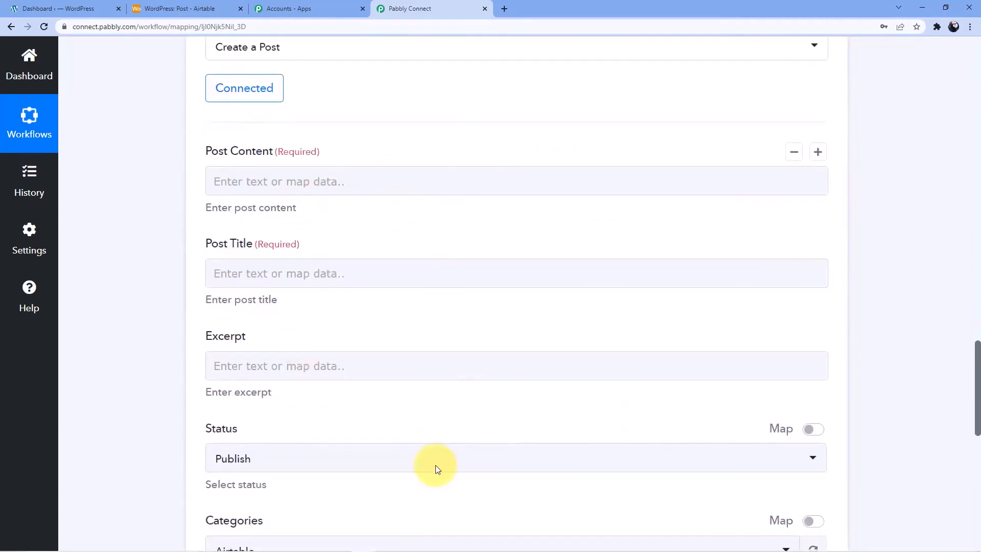
scroll(358, 375, up, 2)
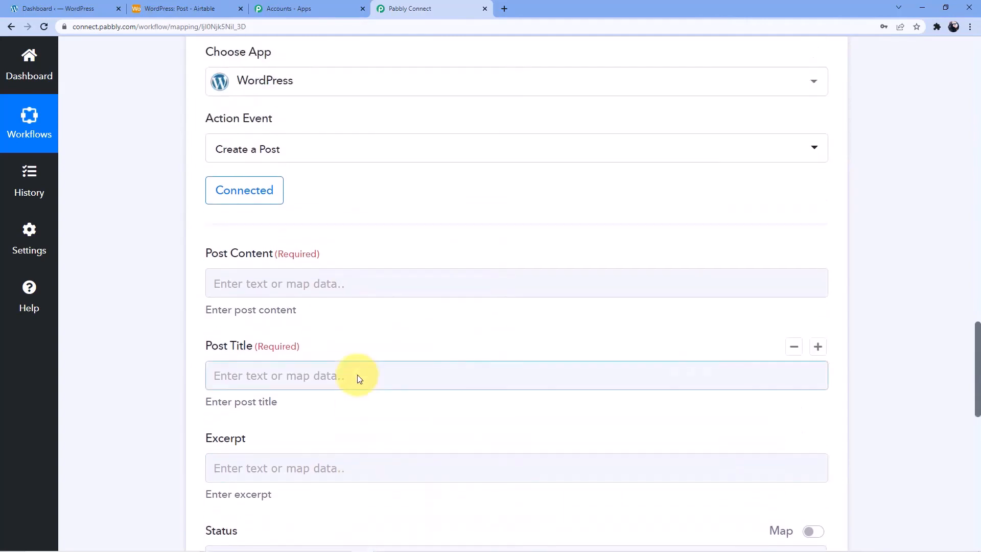
click(320, 288)
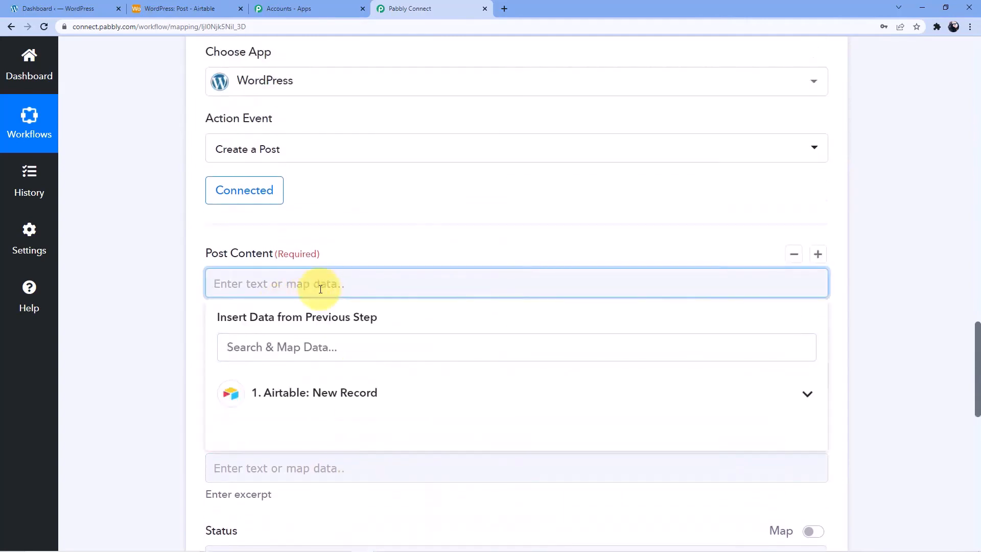
click(329, 393)
scroll(390, 336, down, 5)
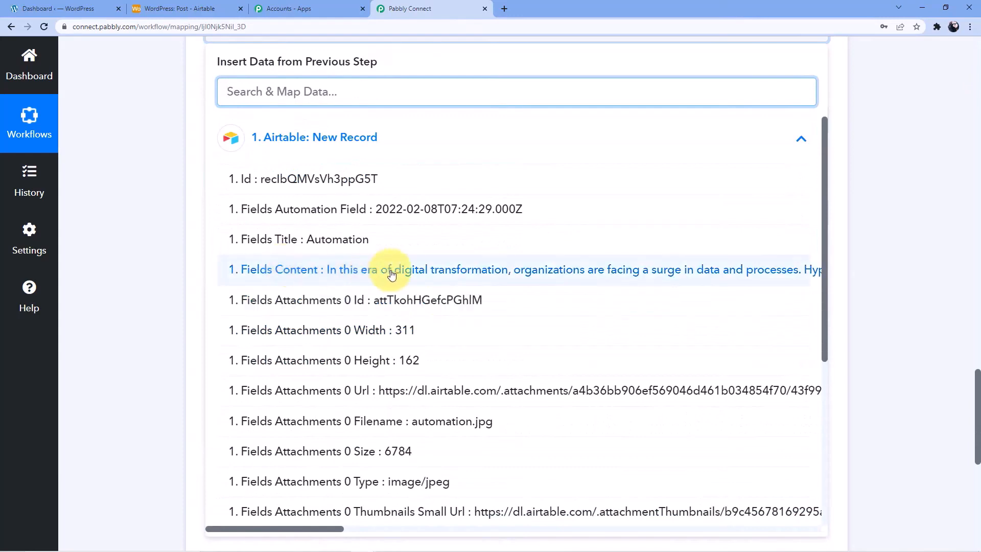
click(318, 271)
scroll(156, 323, up, 4)
scroll(167, 280, down, 2)
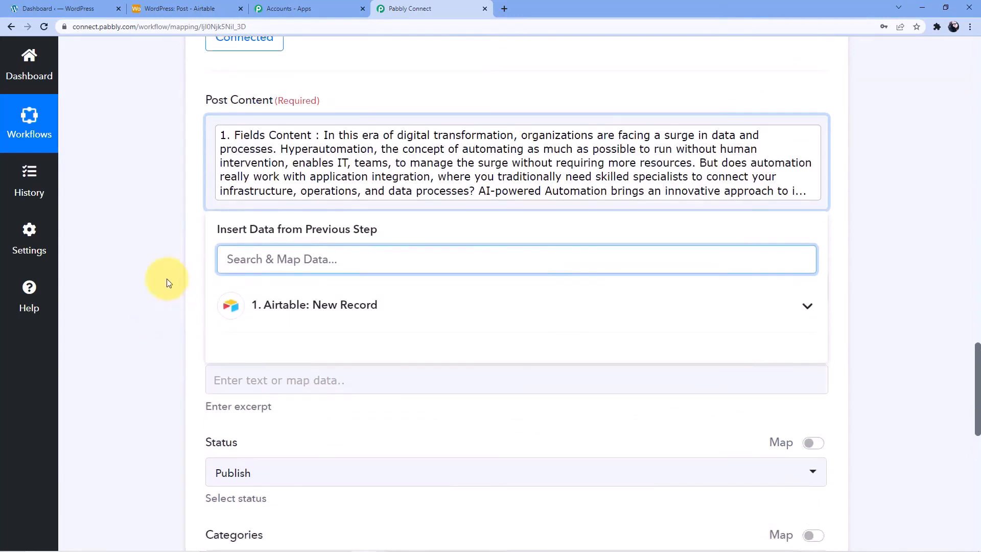
click(169, 278)
scroll(170, 278, down, 3)
Map the Airtable Fields Title value into Post Title
click(240, 135)
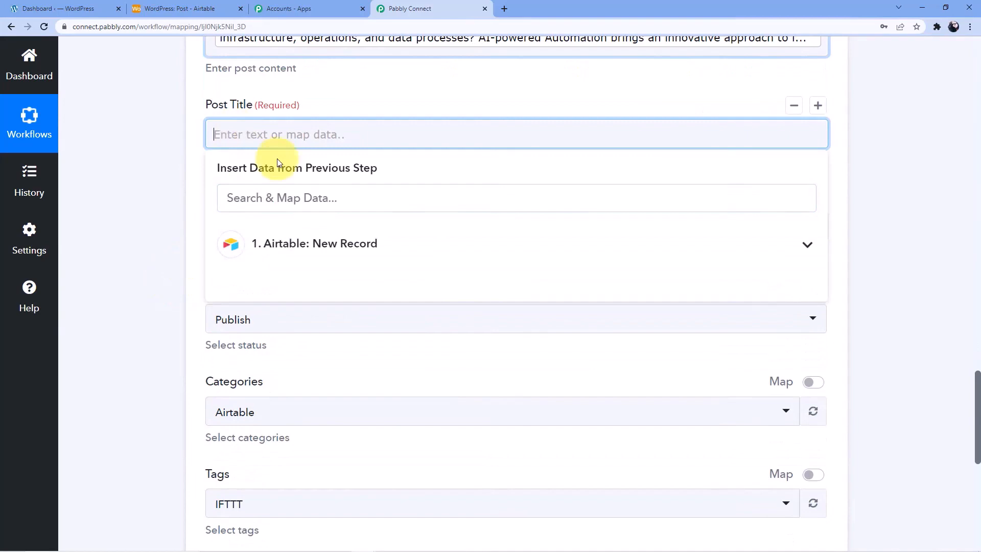
click(318, 246)
scroll(322, 364, down, 3)
scroll(429, 333, down, 5)
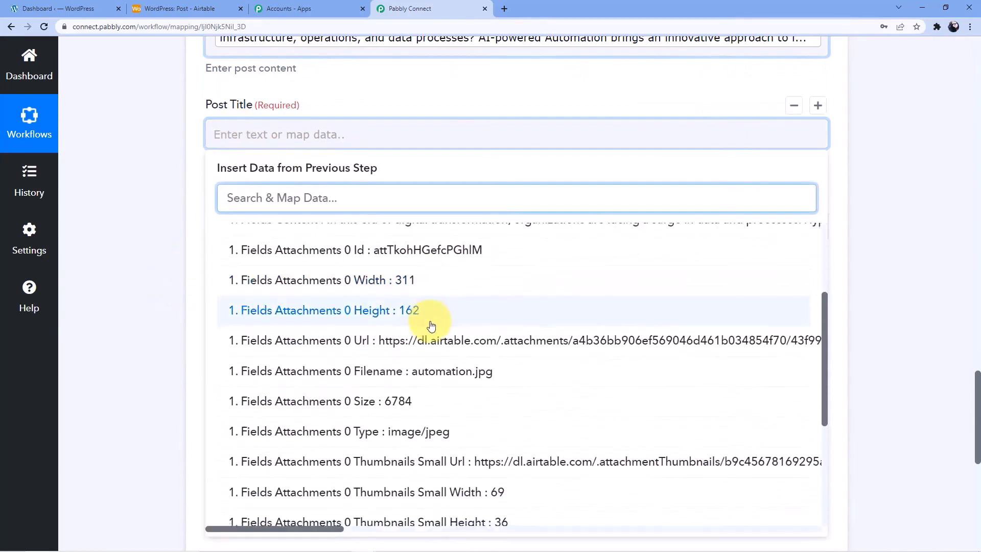
scroll(445, 351, down, 3)
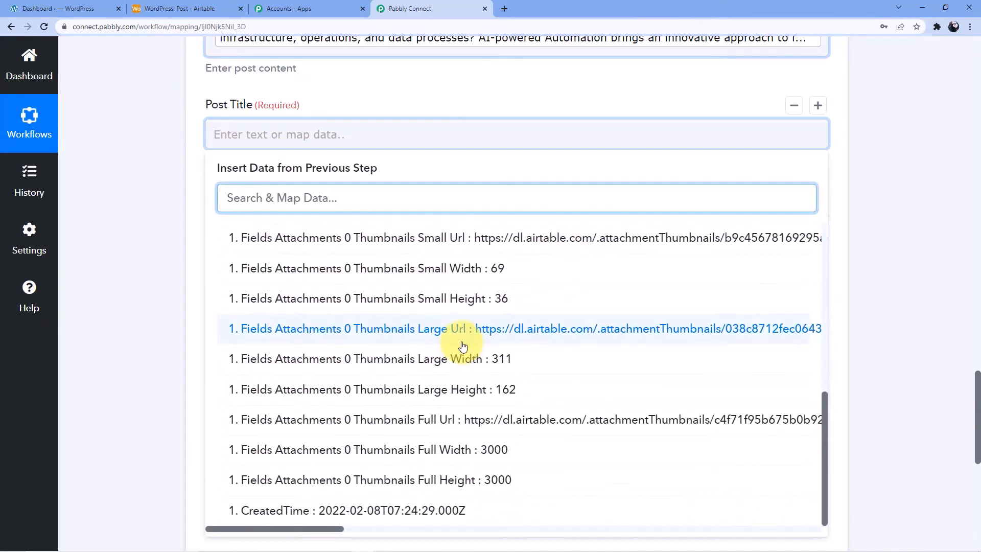
scroll(455, 340, up, 10)
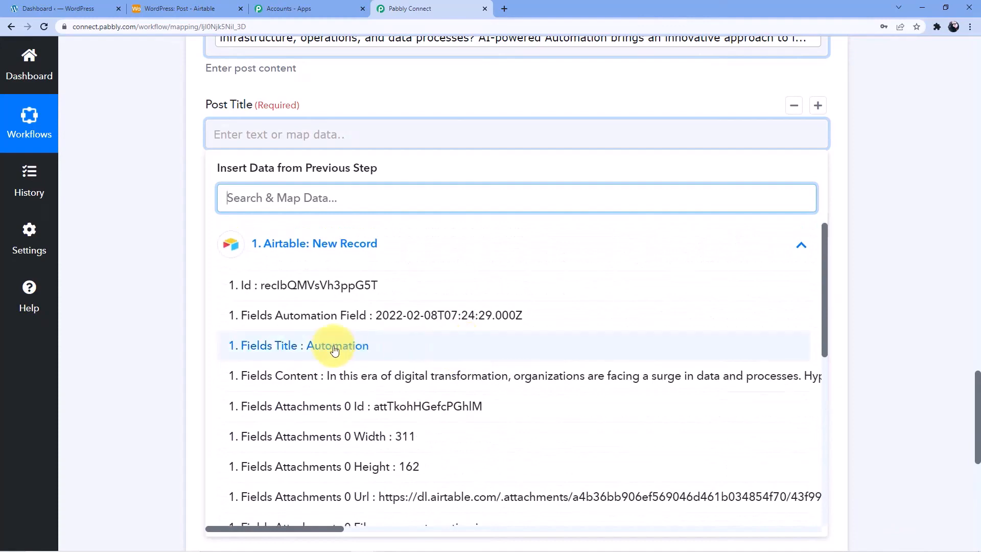
click(282, 346)
click(164, 274)
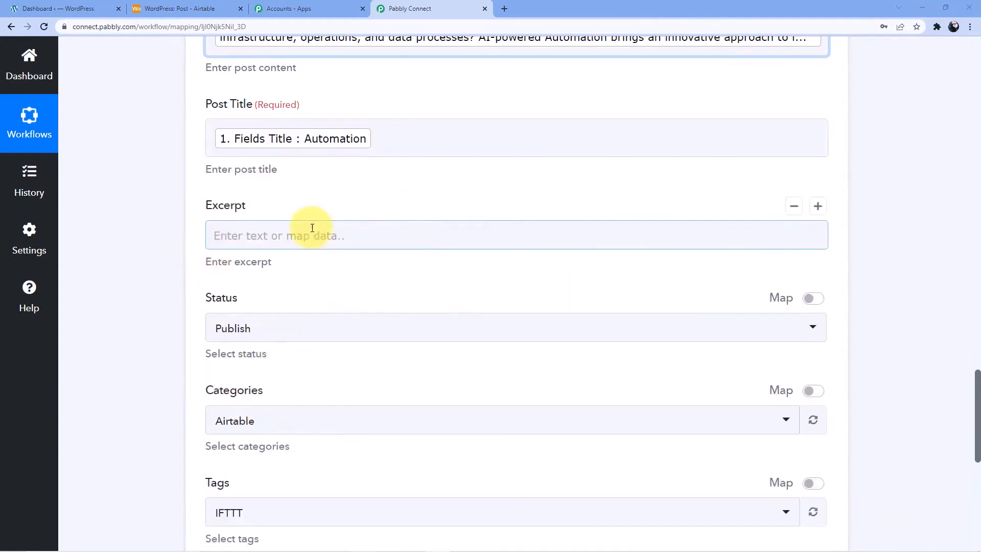
scroll(313, 225, down, 1)
scroll(313, 235, up, 1)
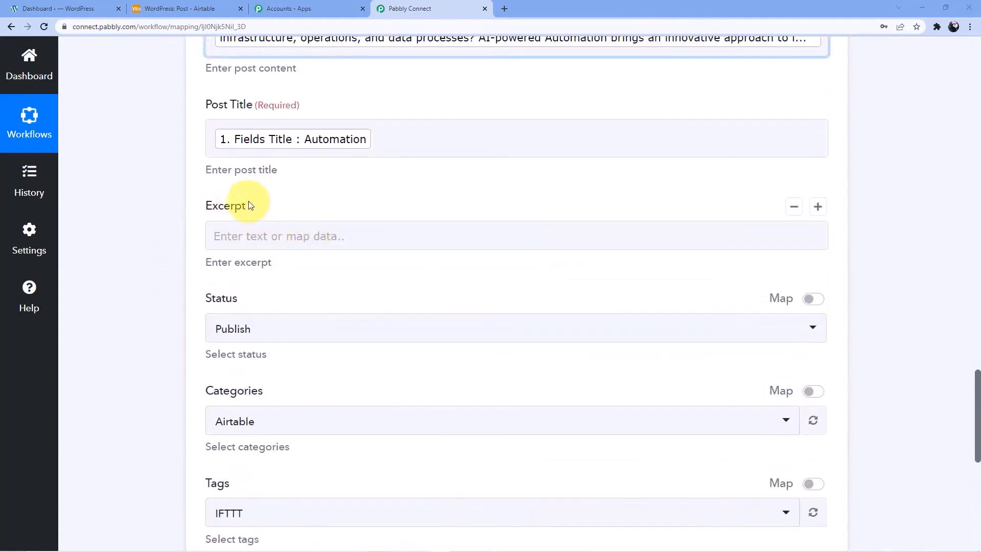
scroll(296, 257, down, 4)
scroll(354, 281, up, 9)
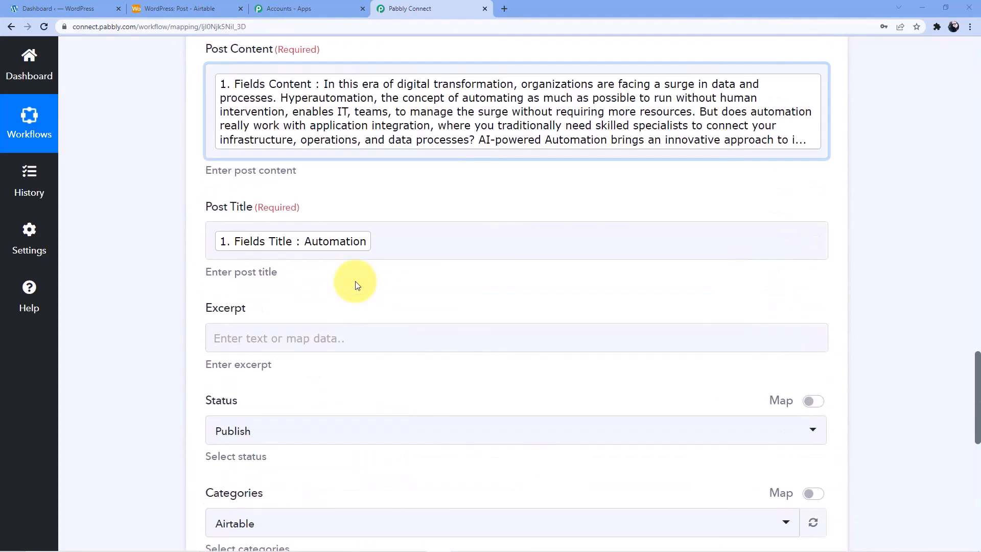
Clear the existing Post Content mapping
click(763, 297)
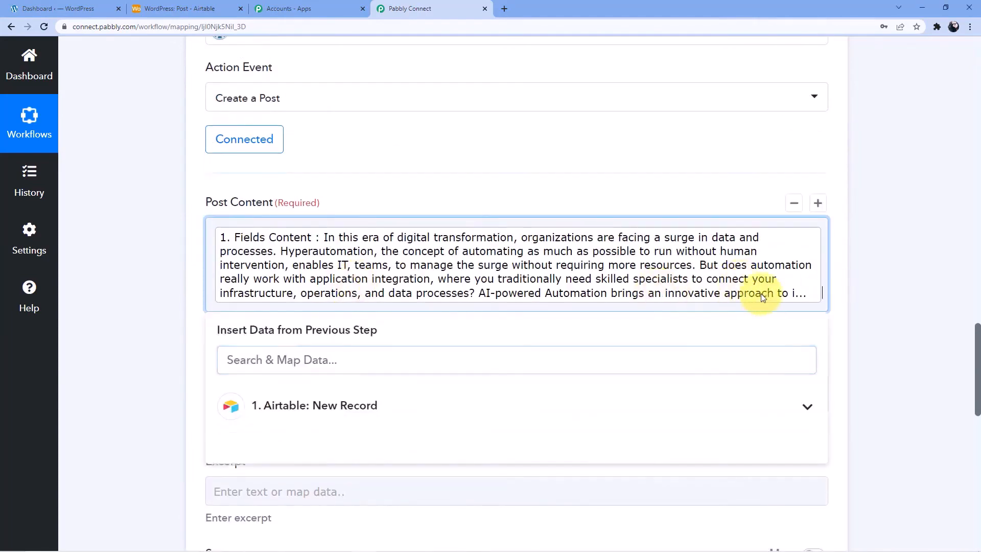
scroll(614, 251, down, 2)
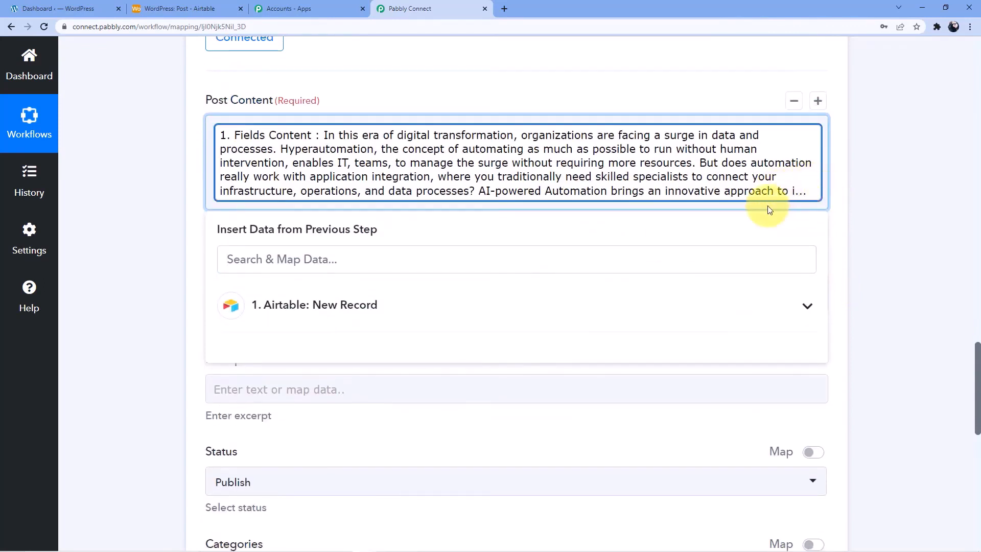
key(ctrl+a)
key(BackSpace)
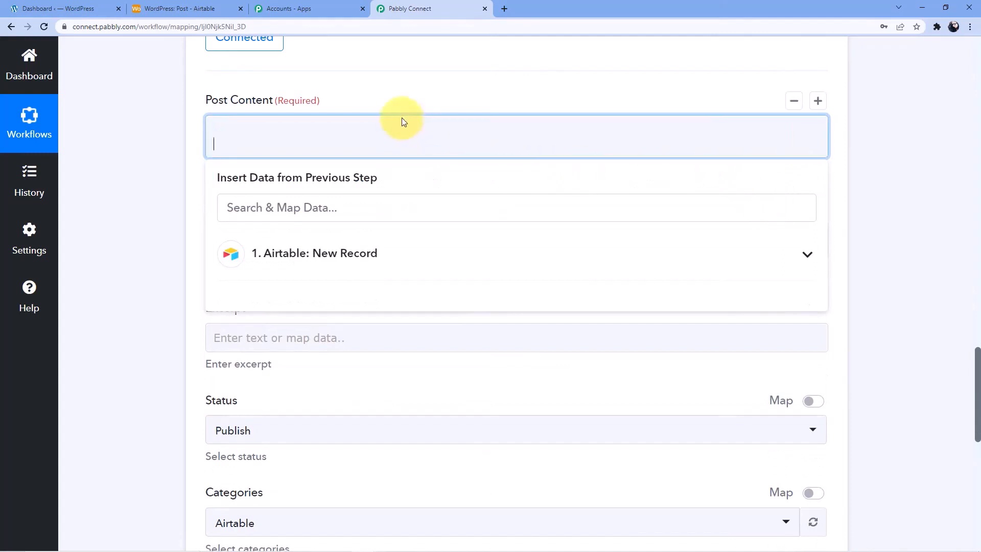
key(BackSpace)
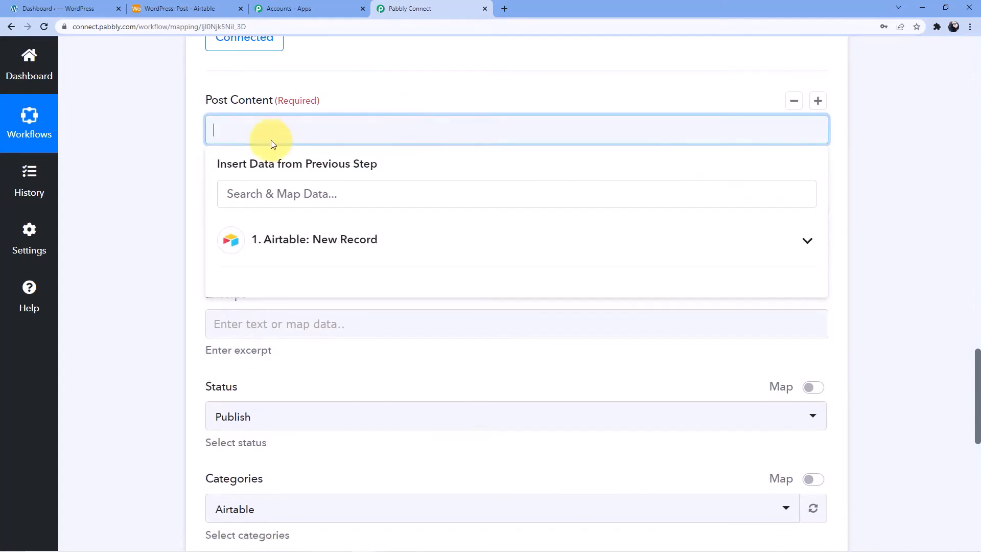
key(Return)
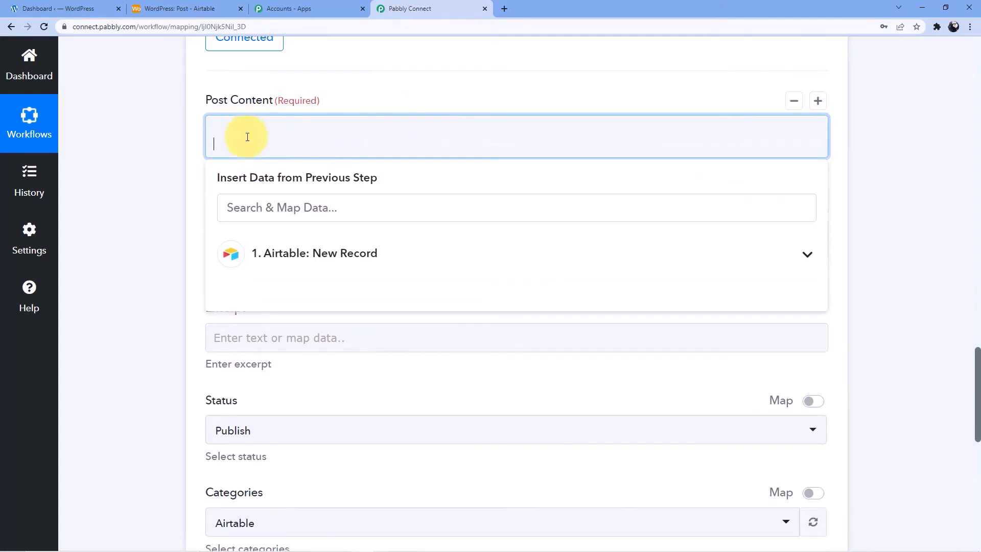
key(BackSpace)
click(171, 179)
Re-map Fields Content into Post Content, followed by a new line
click(230, 129)
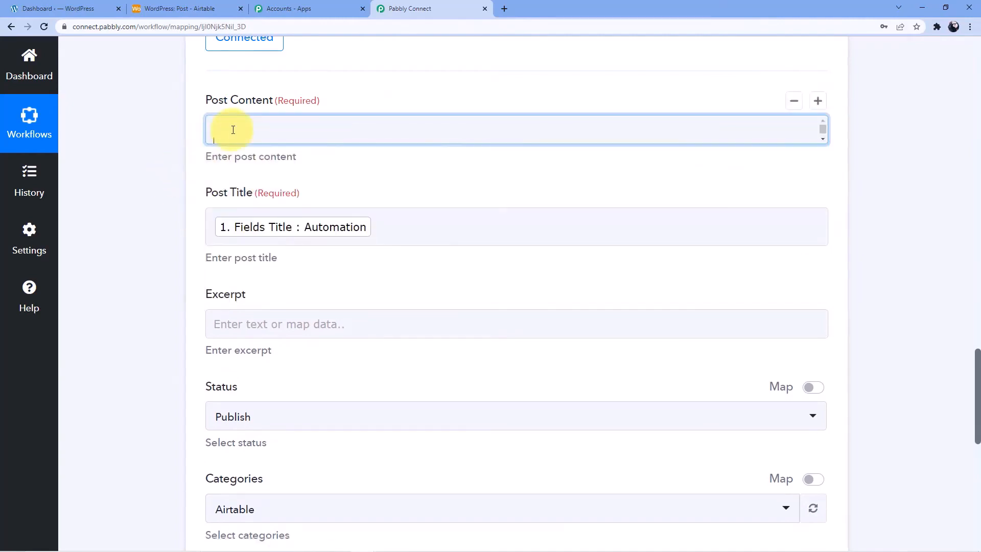
scroll(247, 138, up, 4)
click(301, 454)
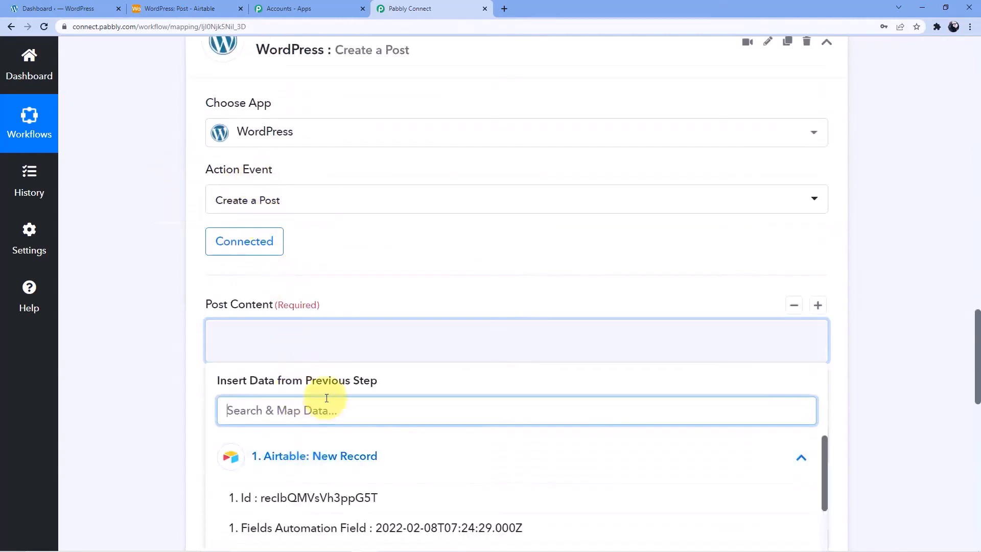
scroll(325, 357, down, 4)
scroll(343, 378, down, 3)
scroll(350, 385, up, 2)
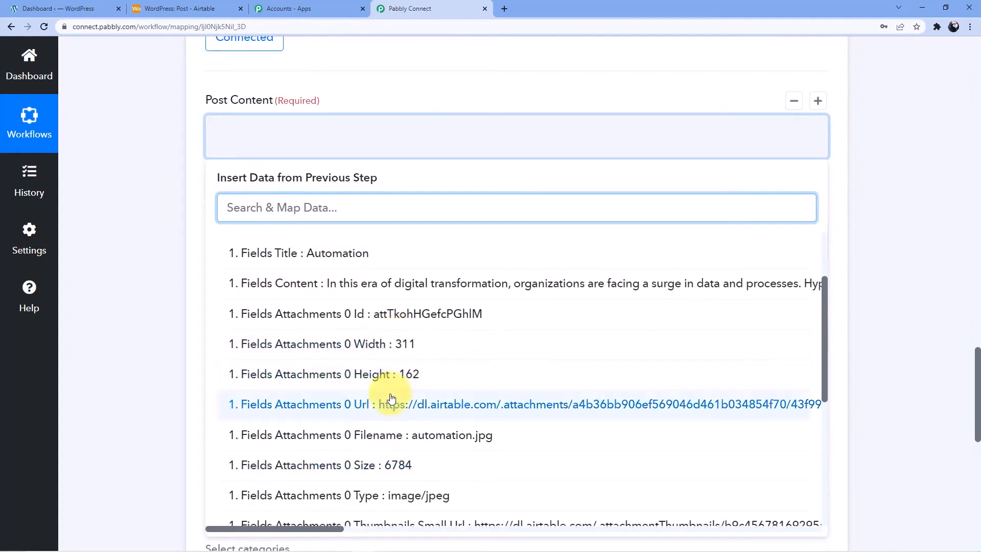
scroll(393, 368, up, 2)
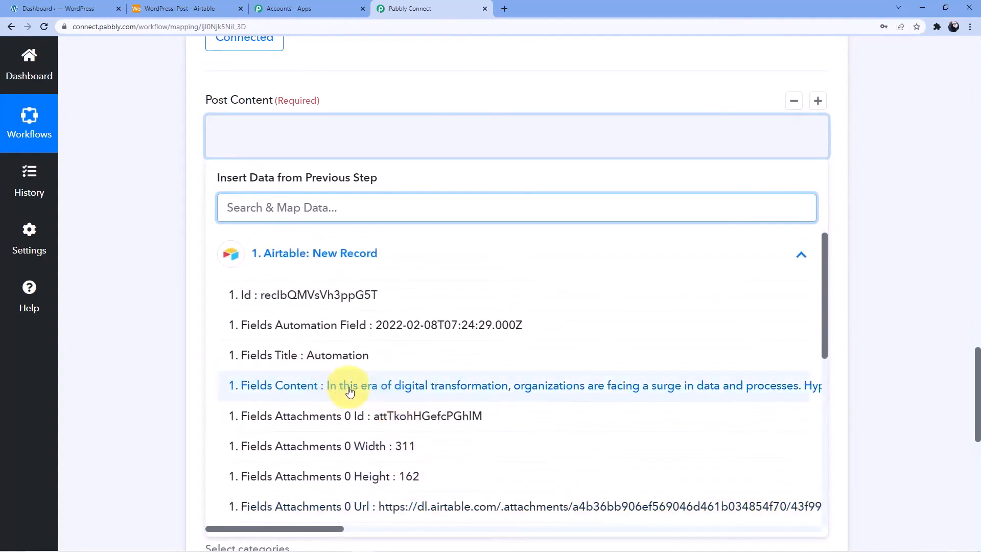
click(350, 391)
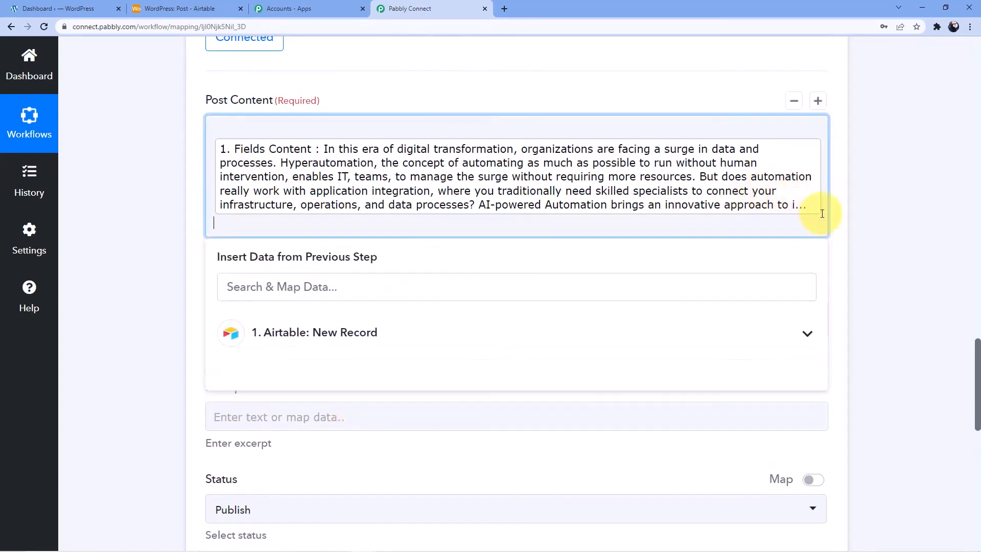
key(Return)
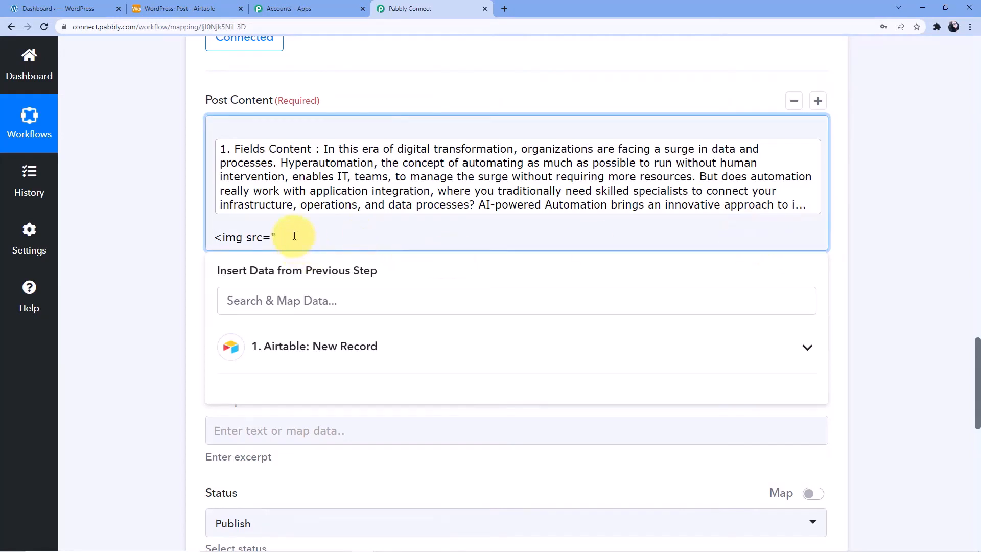
Add the Attachments 0 Url mapping wrapped in an <img src="..."> tag
click(392, 354)
scroll(448, 394, down, 1)
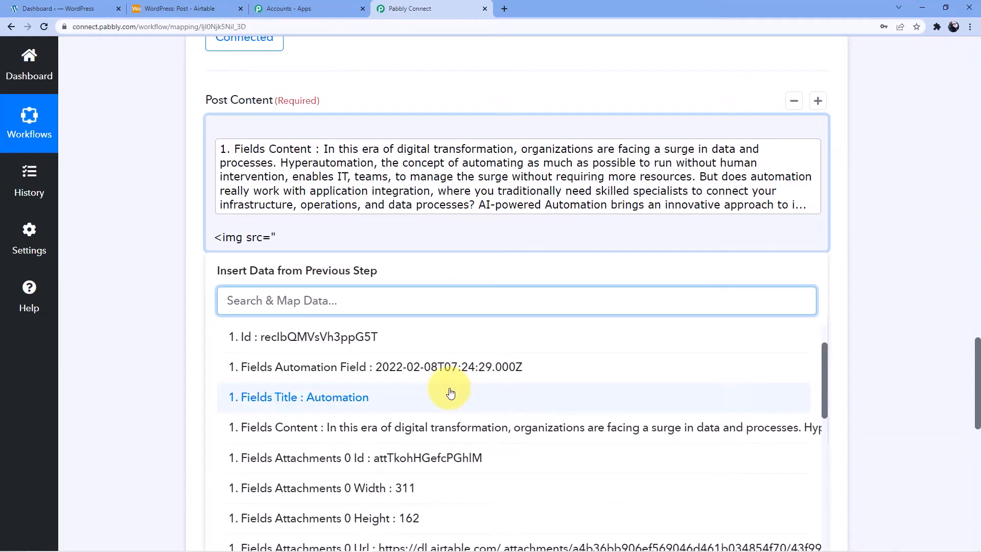
scroll(287, 450, down, 3)
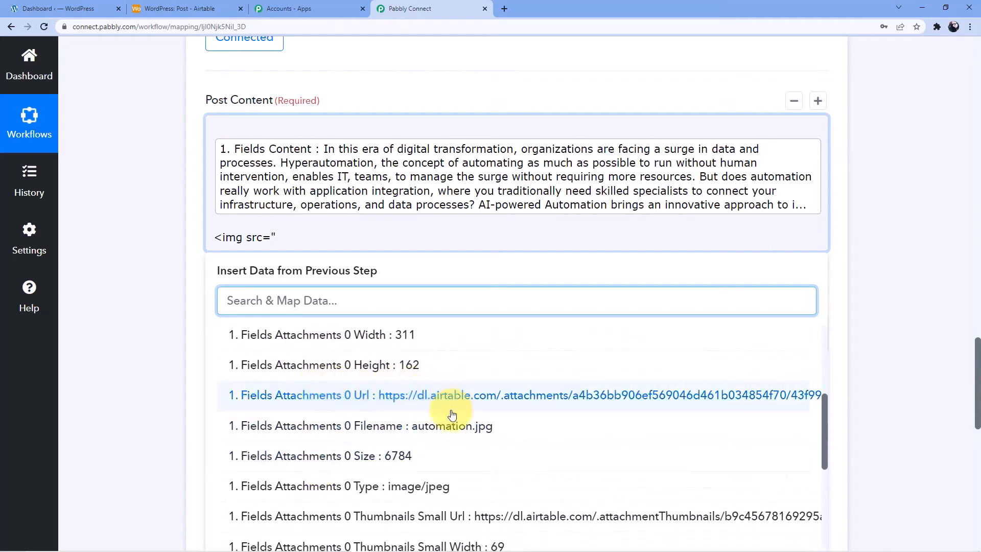
click(462, 398)
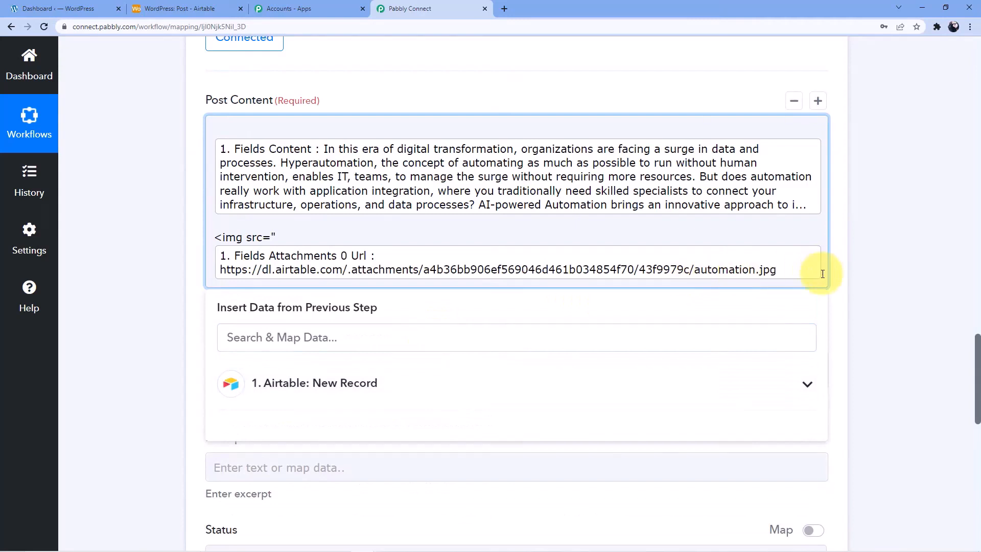
text(">)
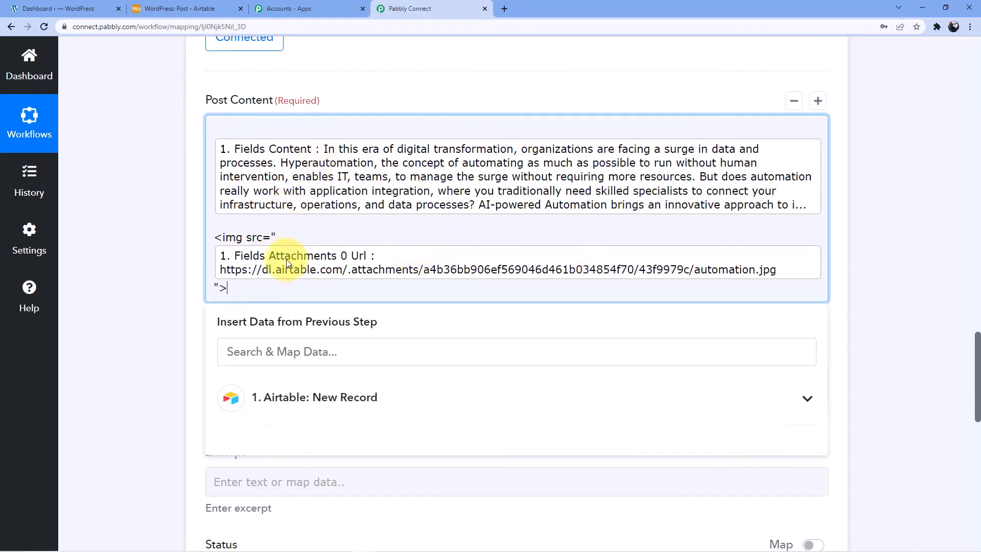
scroll(250, 271, down, 1)
click(143, 247)
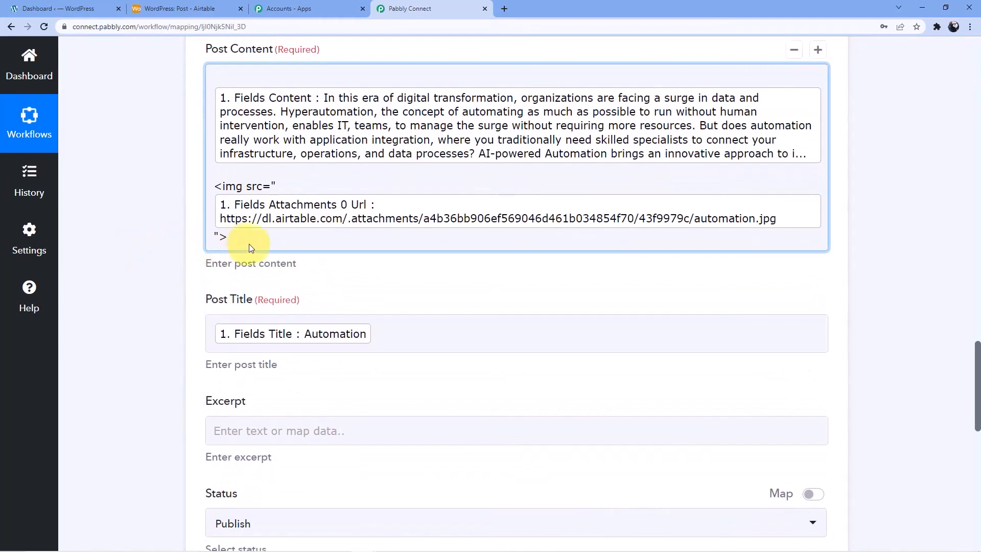
scroll(250, 247, down, 2)
scroll(281, 233, up, 4)
scroll(332, 257, down, 7)
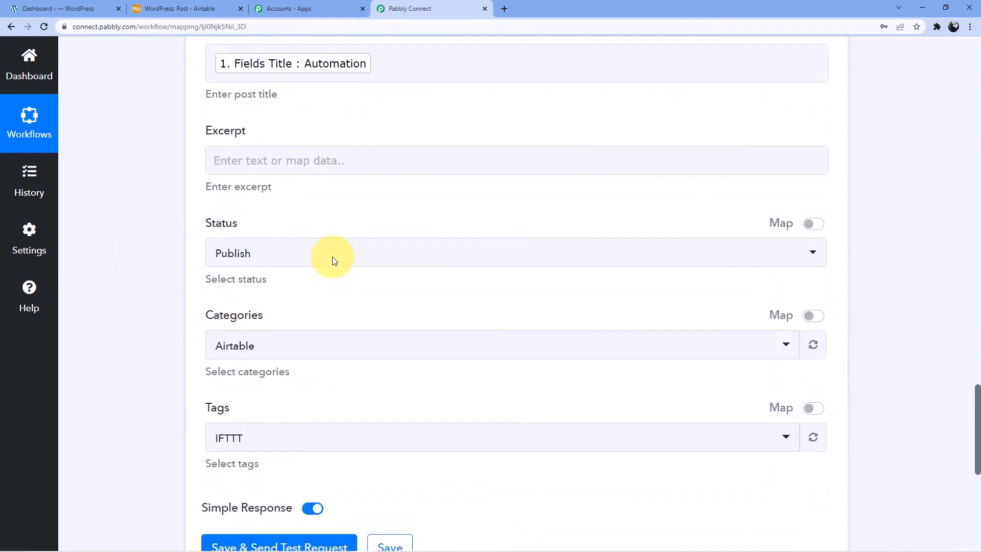
scroll(333, 256, down, 5)
Save and test the WordPress step, returning published post ID 54700 with slug 'automation'
click(263, 262)
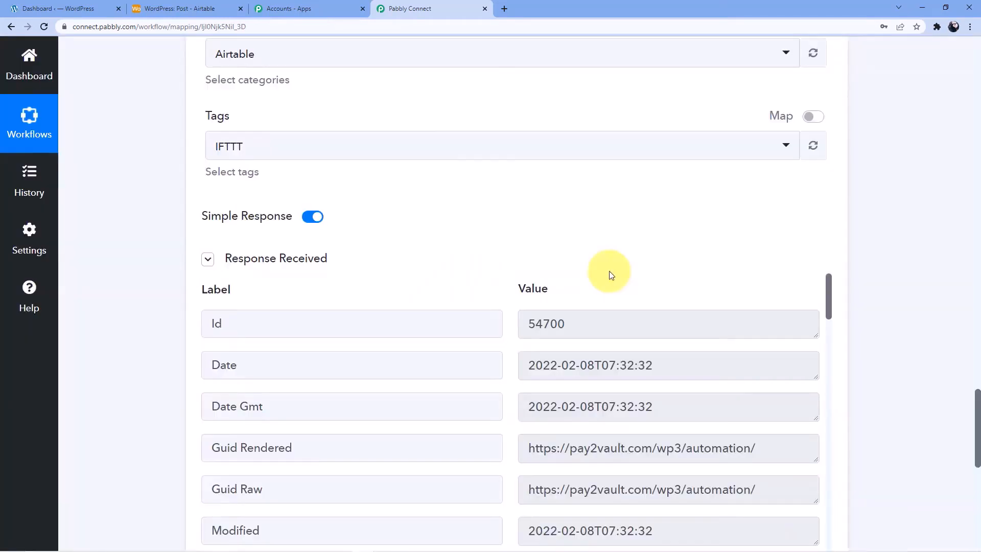
scroll(608, 273, down, 3)
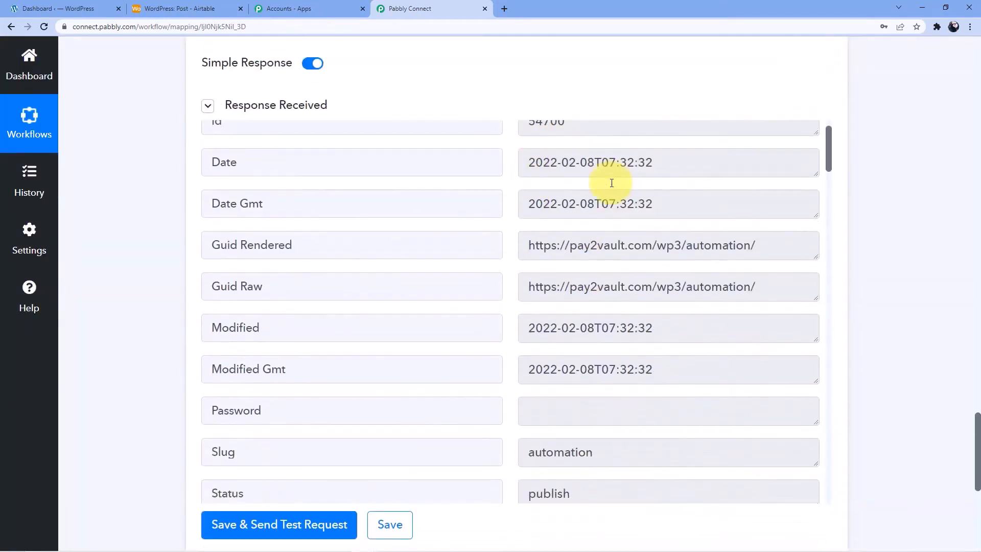
scroll(608, 183, down, 8)
scroll(611, 183, down, 20)
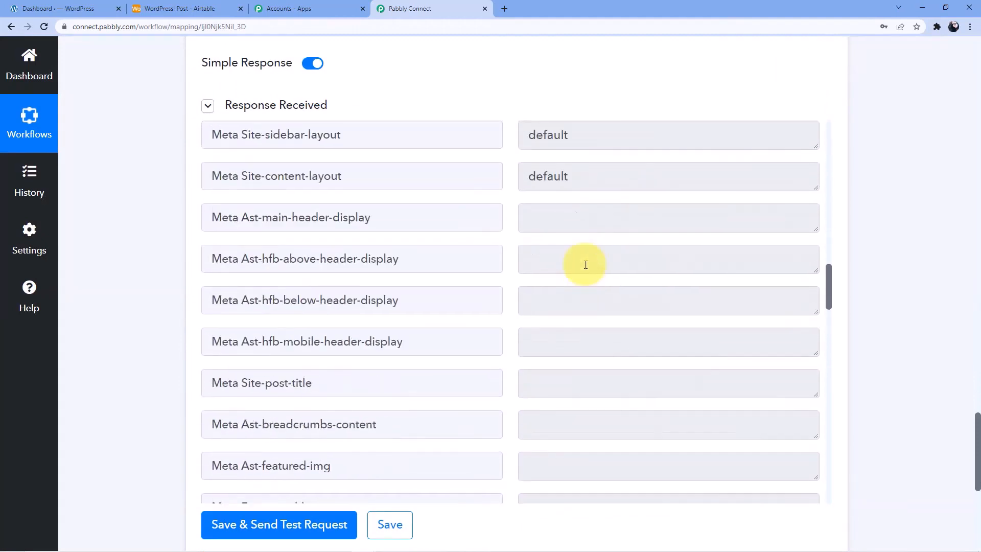
scroll(557, 271, down, 12)
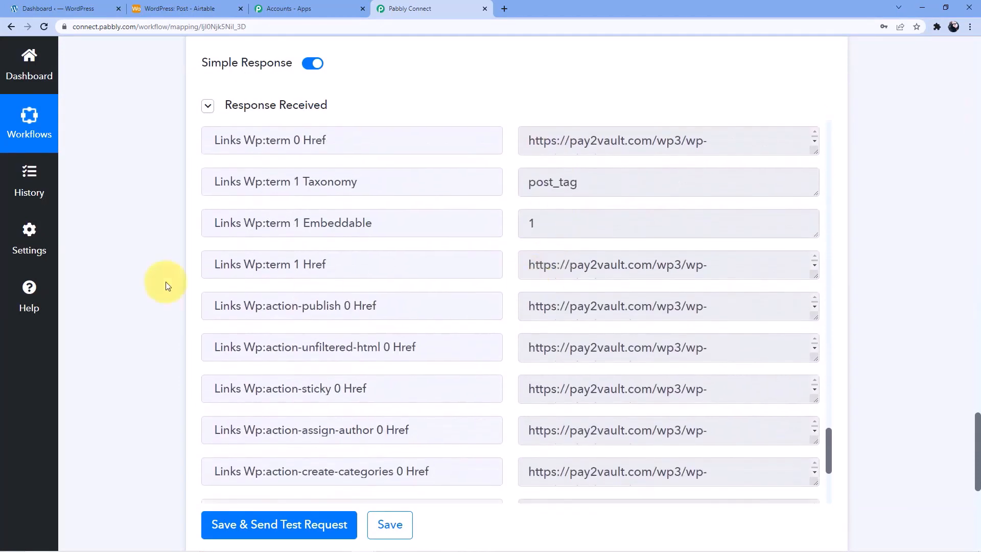
Open the Automation post from All Posts and review its Airtable content and image
click(86, 11)
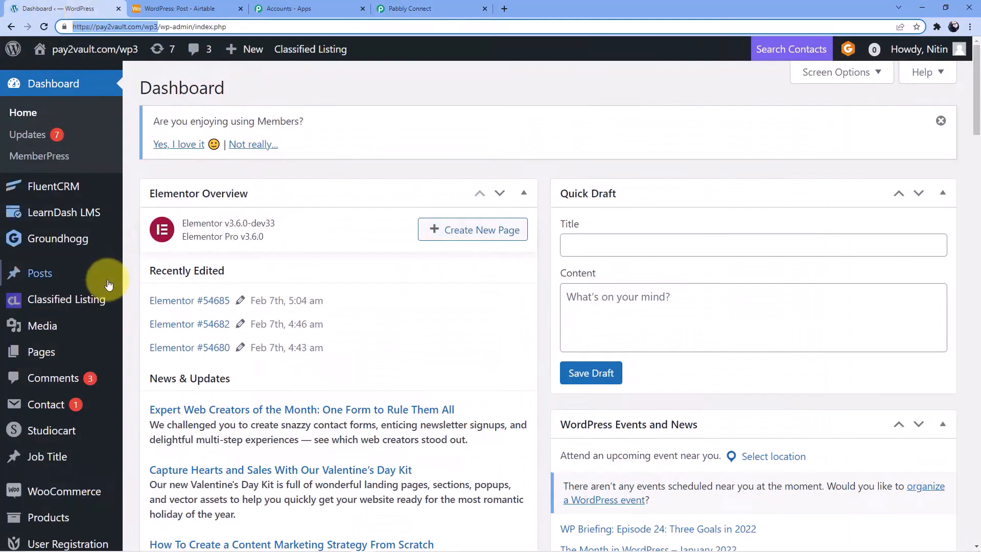
scroll(102, 261, down, 1)
scroll(116, 274, down, 1)
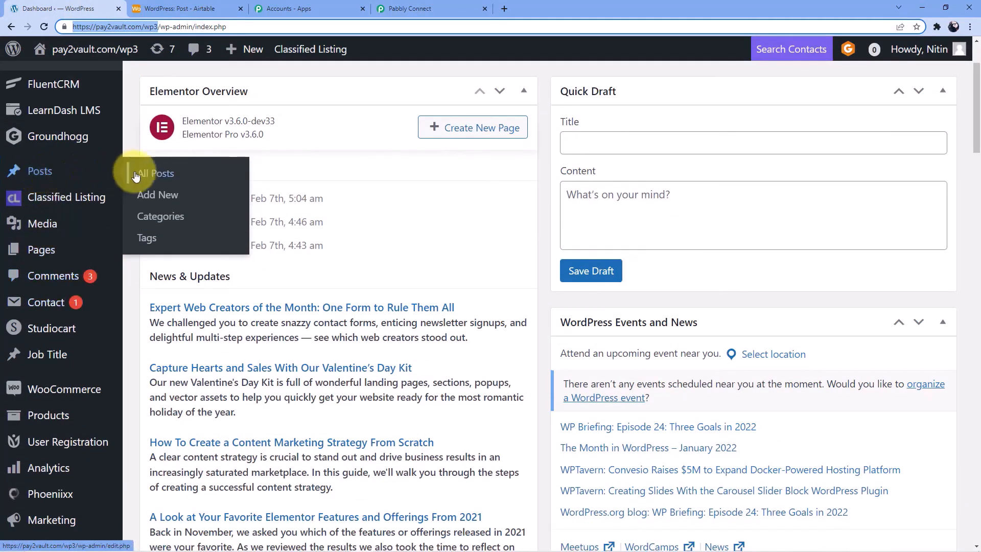
click(139, 176)
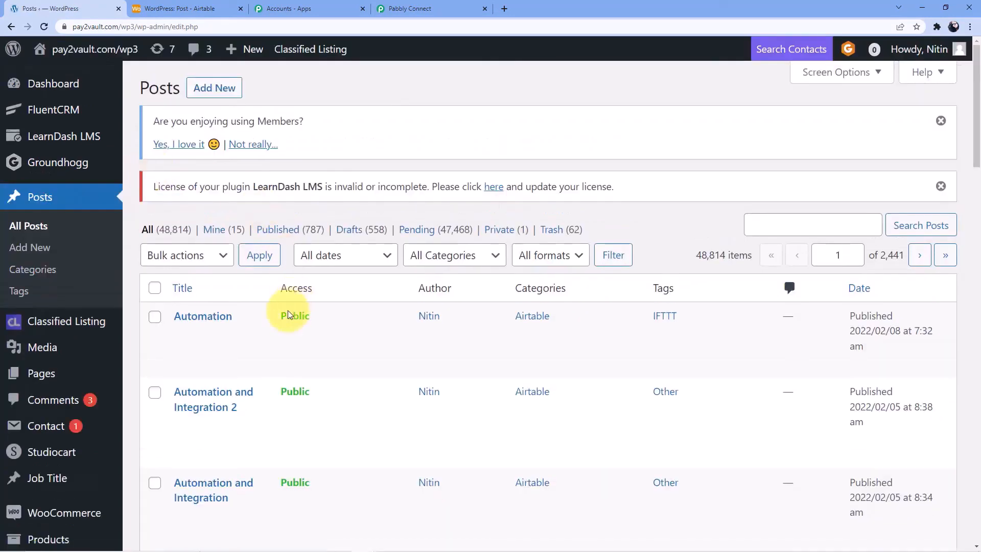
click(225, 318)
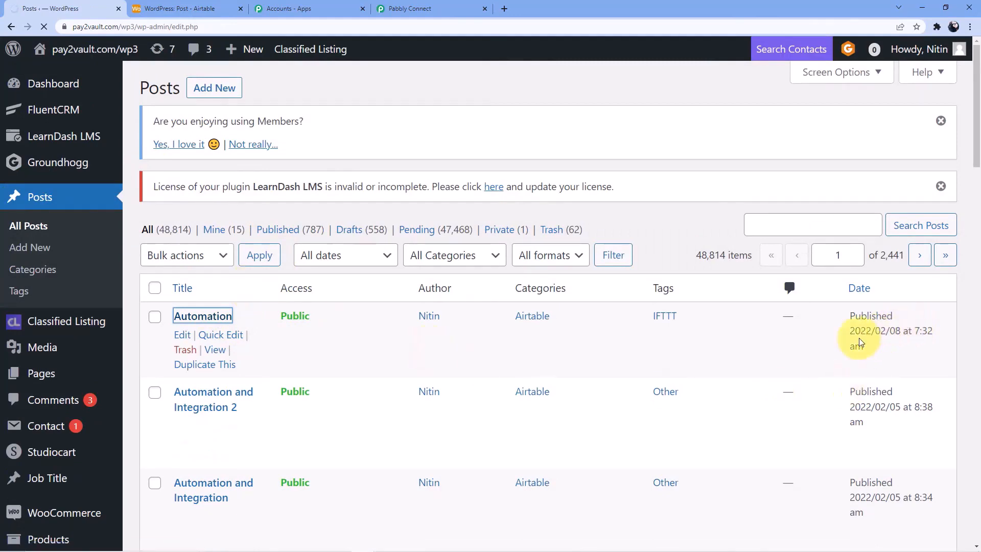
scroll(463, 329, down, 2)
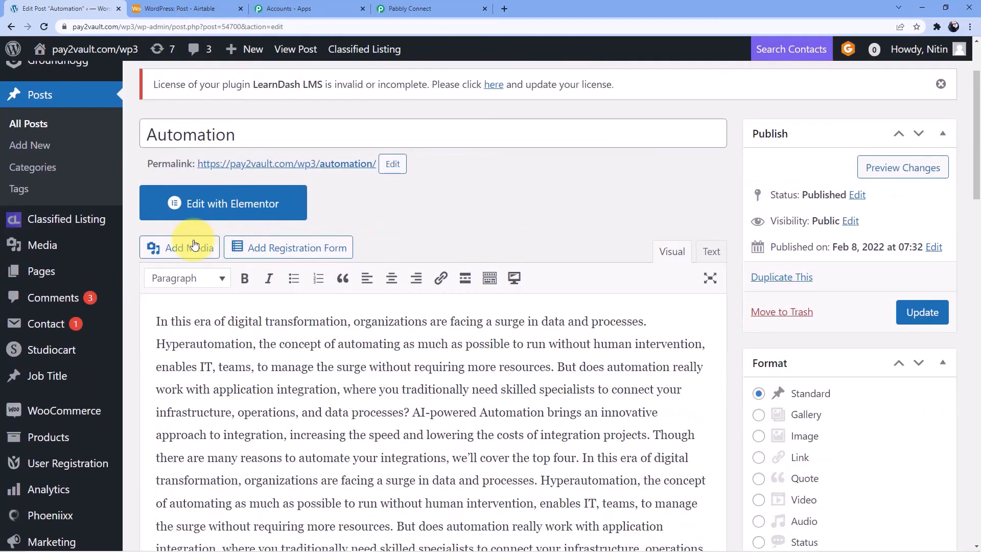
scroll(485, 232, down, 2)
scroll(297, 281, down, 15)
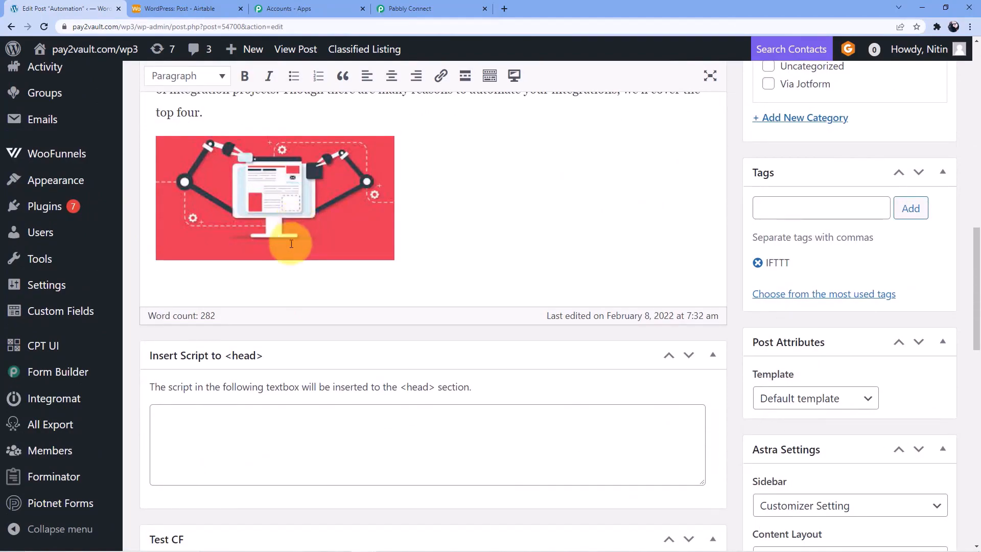
scroll(279, 248, up, 4)
scroll(279, 250, up, 5)
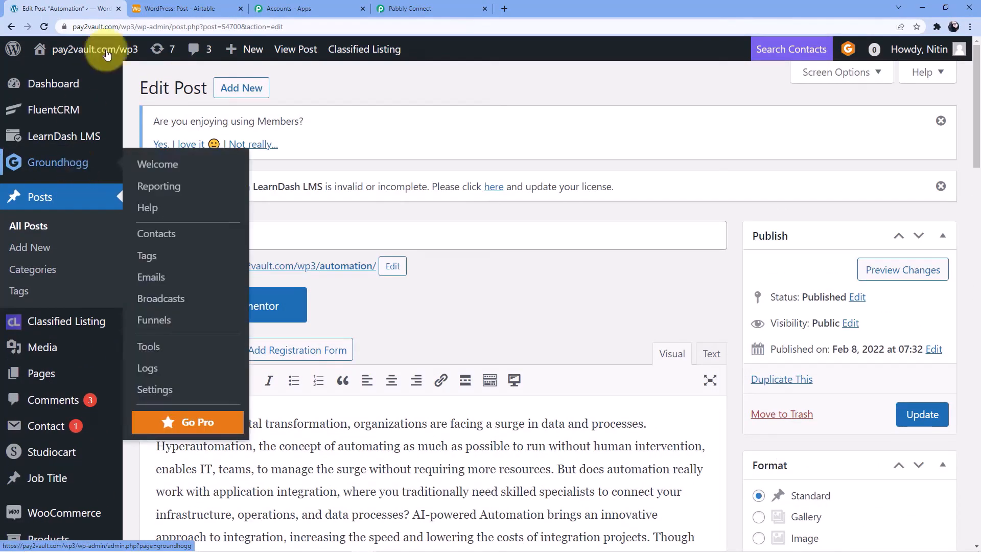
Add Airtable record 'Digital Marketing' with content on growing online and offline customer base
click(196, 9)
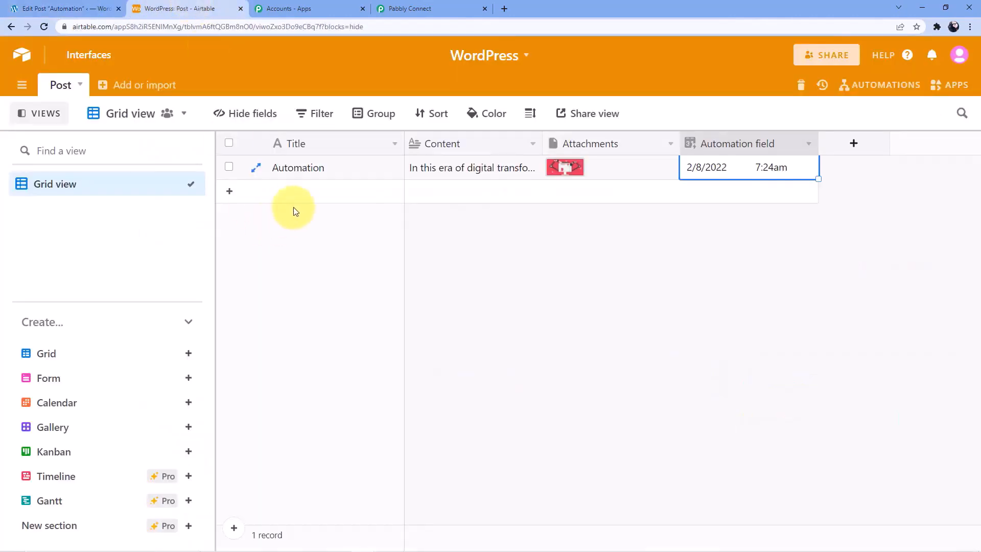
click(296, 192)
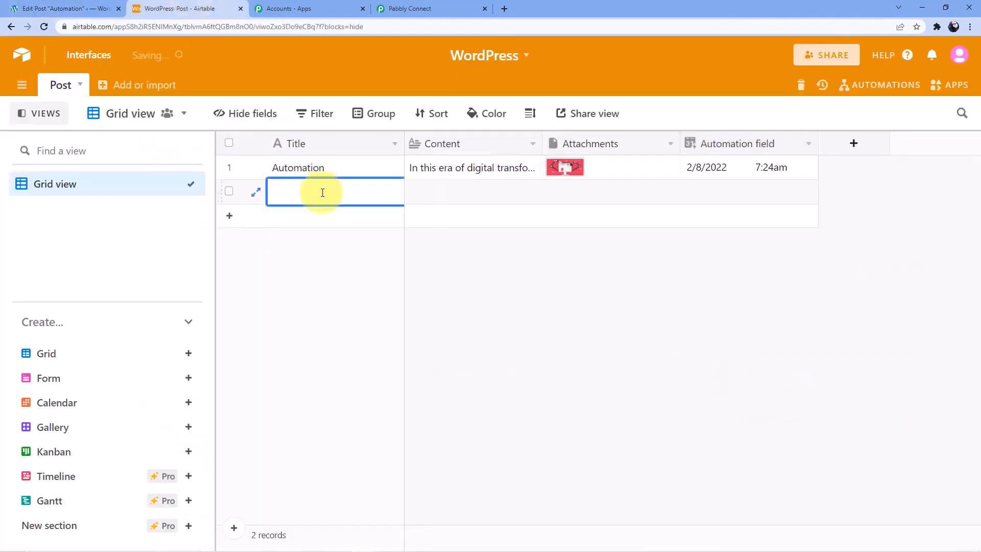
text(Digita)
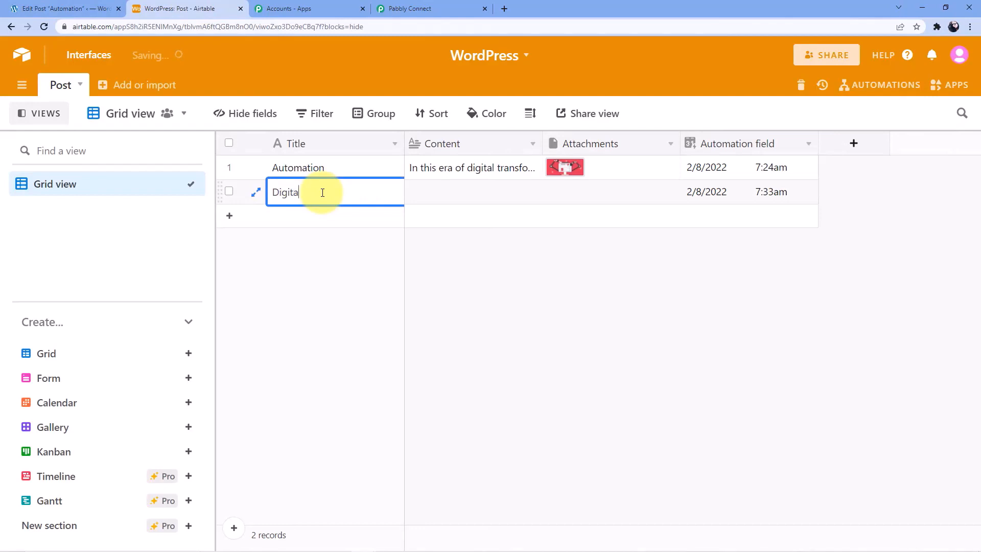
text(l ma)
text(Marketing)
click(455, 198)
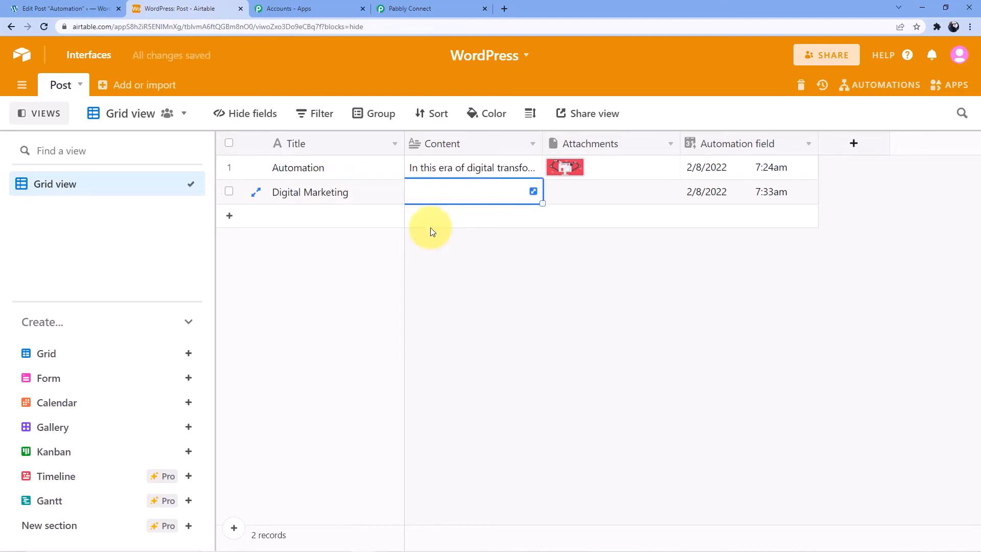
text(Digital )
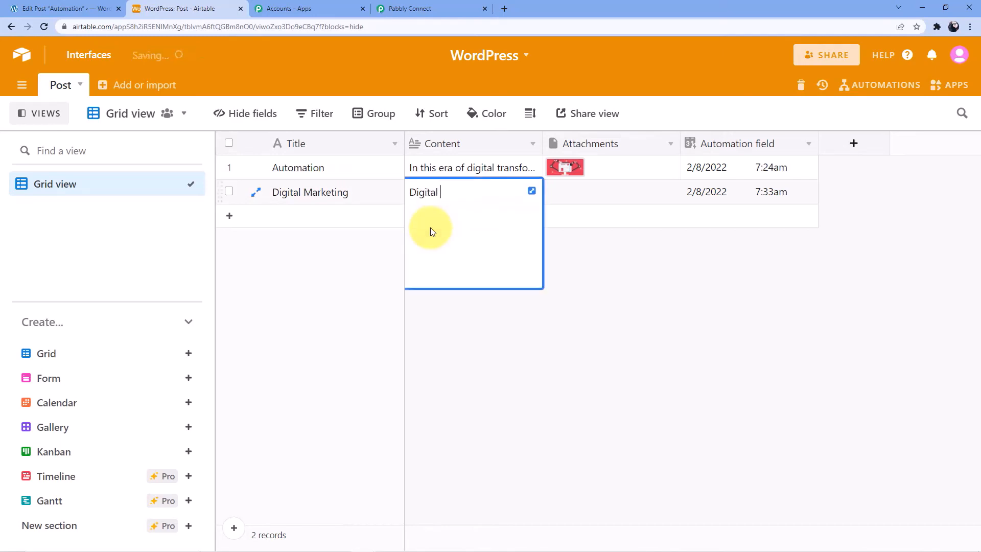
text(marketing is a smart and easy wayu to)
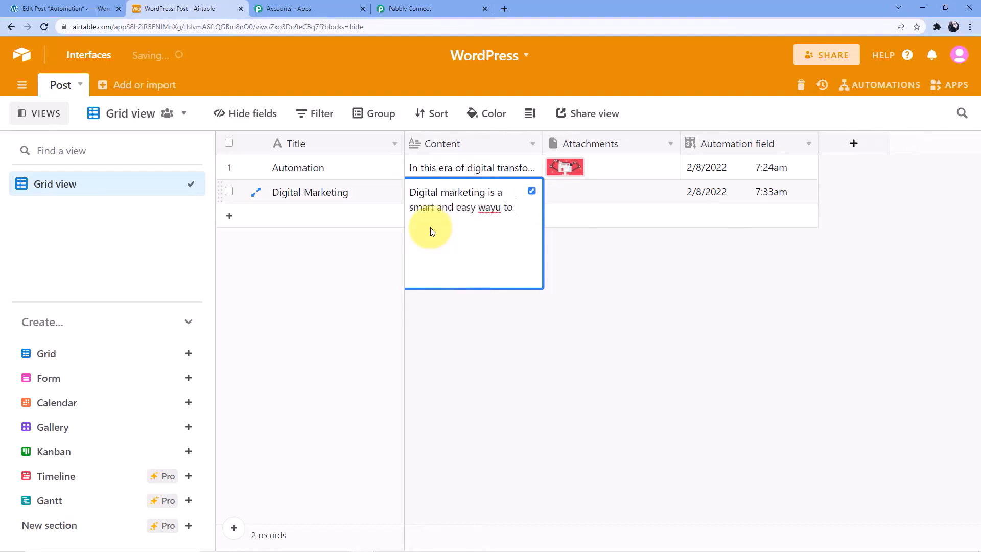
key(BackSpace)
text(to increase your online business as well as )
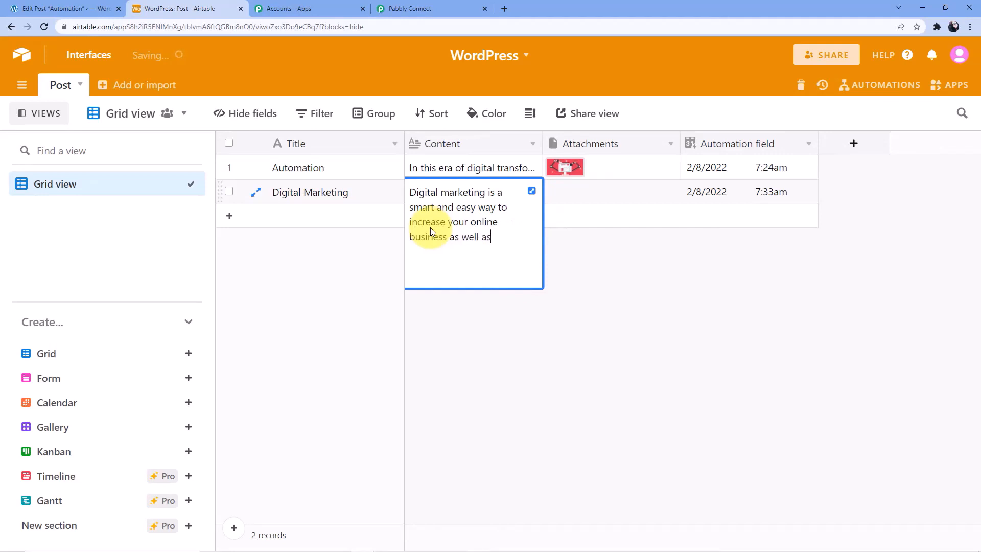
text(offline)
text(customer base)
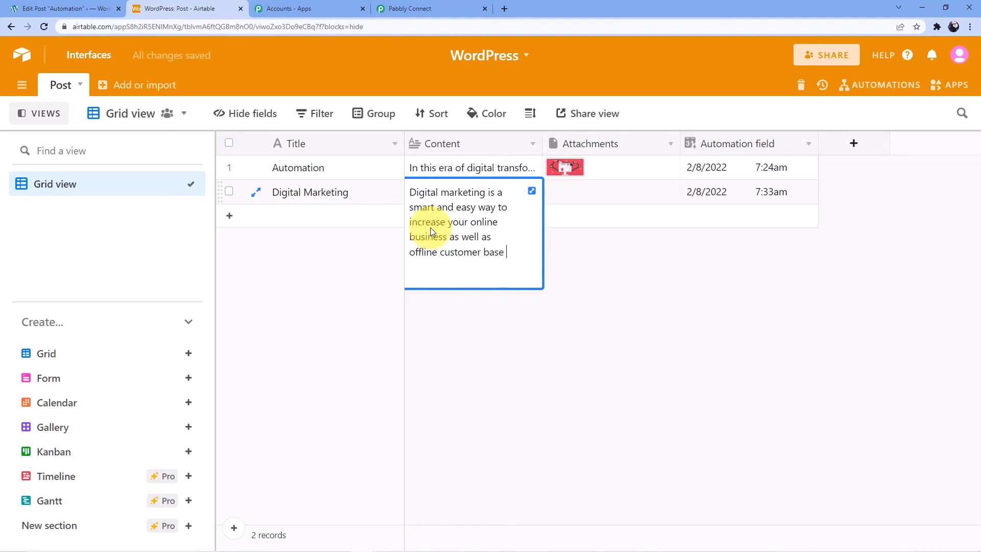
Attach the image md_5b37e98164221.jpg to the Digital Marketing record's Attachments field
click(657, 247)
click(575, 200)
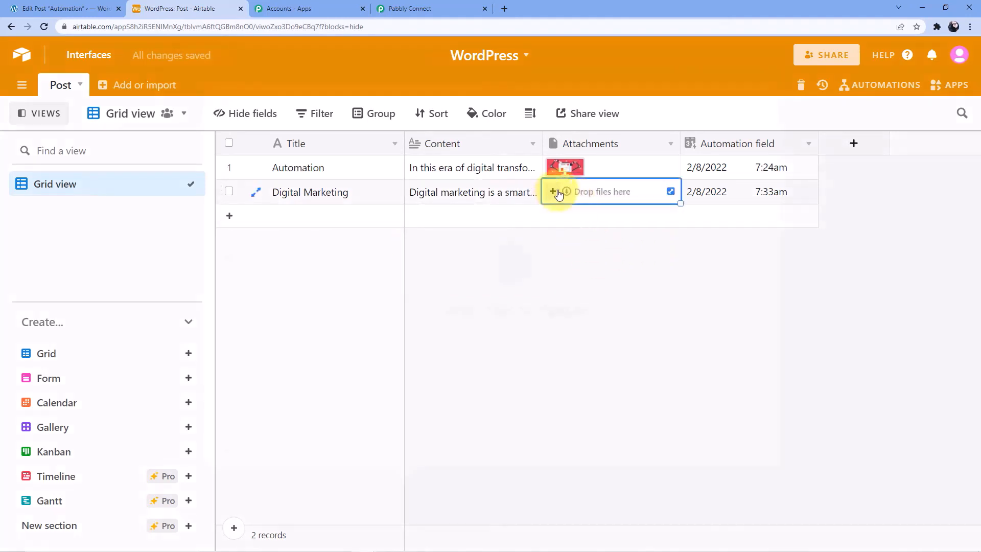
click(559, 193)
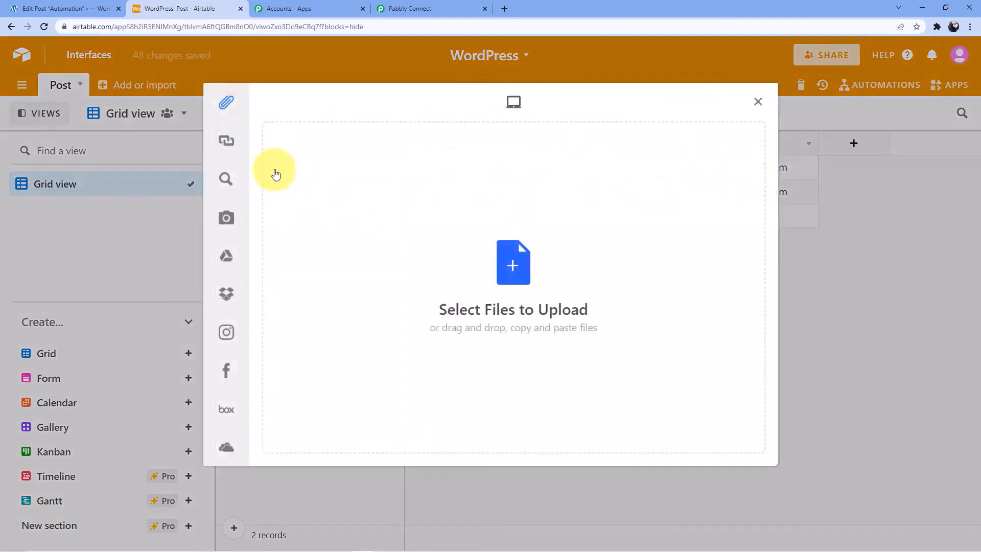
click(513, 265)
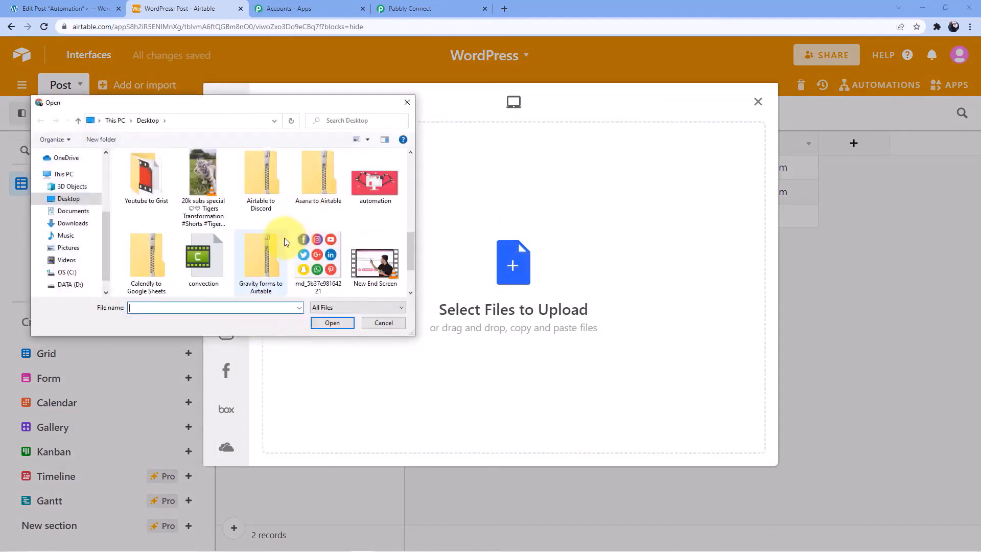
click(332, 258)
click(340, 324)
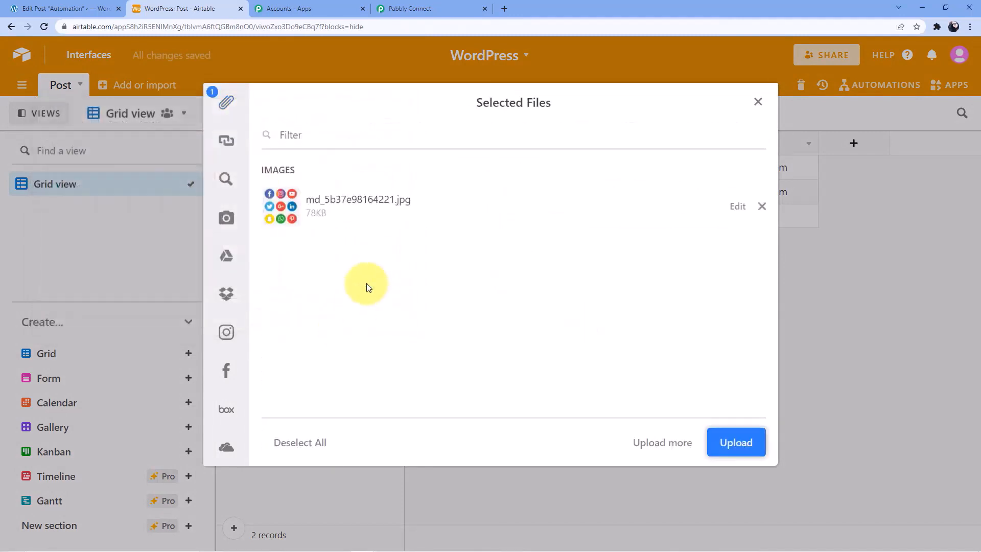
click(720, 439)
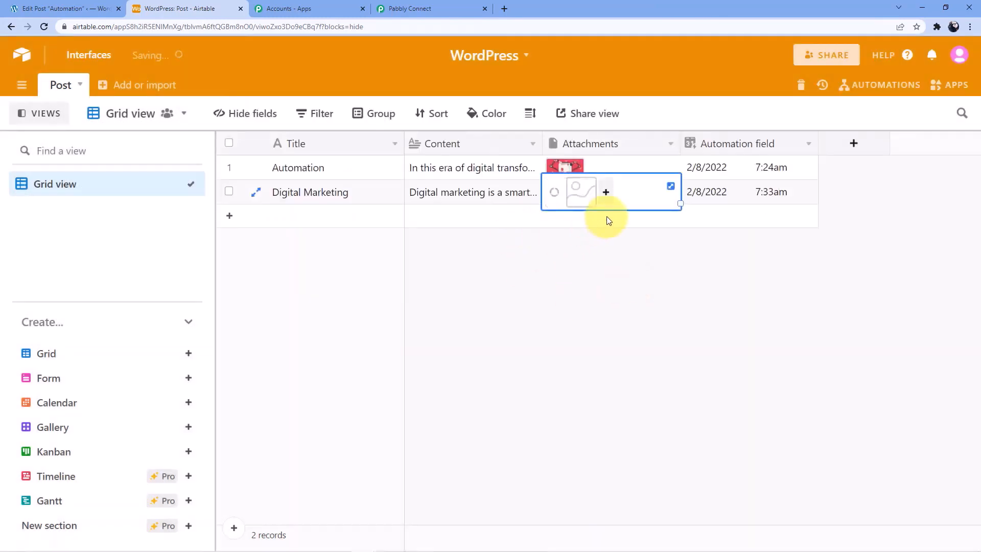
Return to WordPress and reload it to look for the new post
click(602, 266)
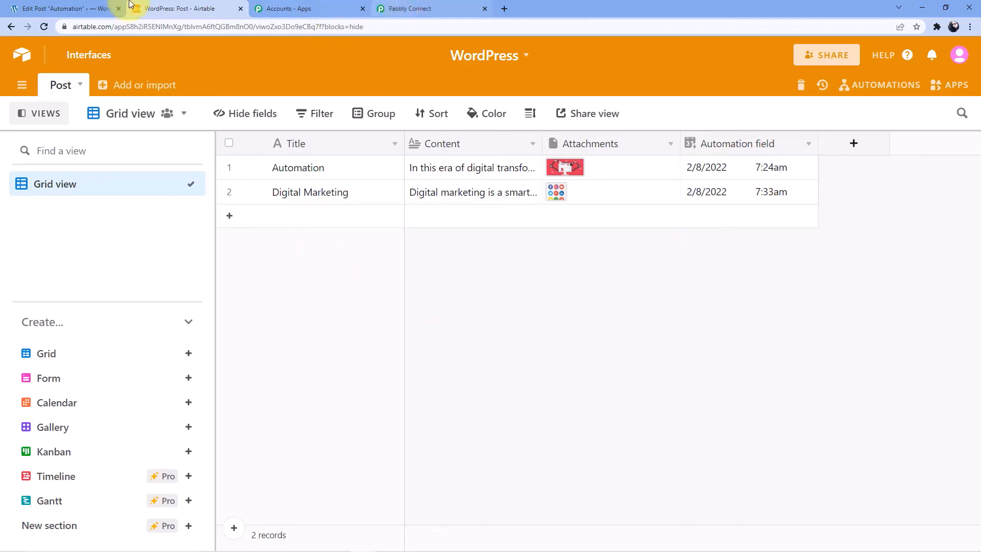
click(66, 8)
click(74, 45)
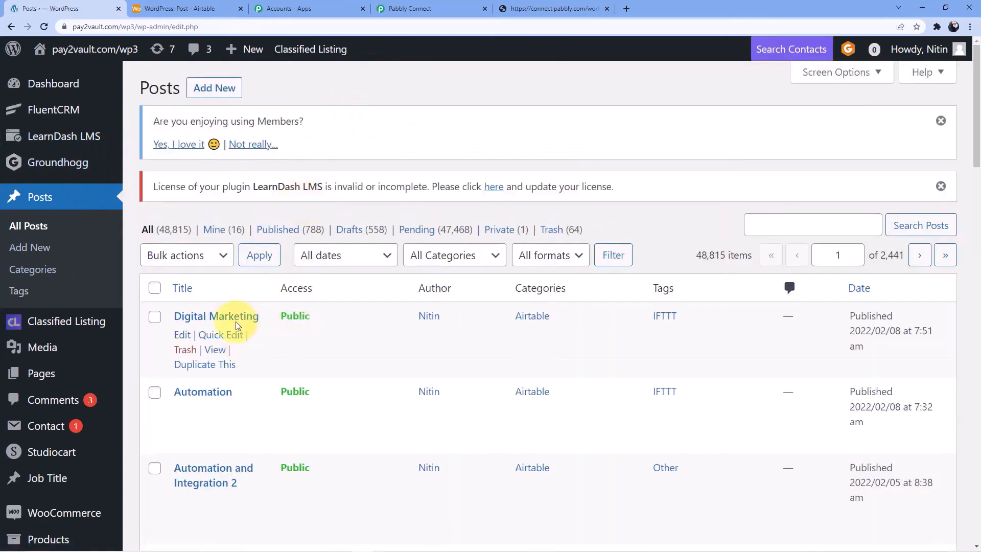
Open the Digital Marketing post and review its Airtable text and social-icons image
click(217, 317)
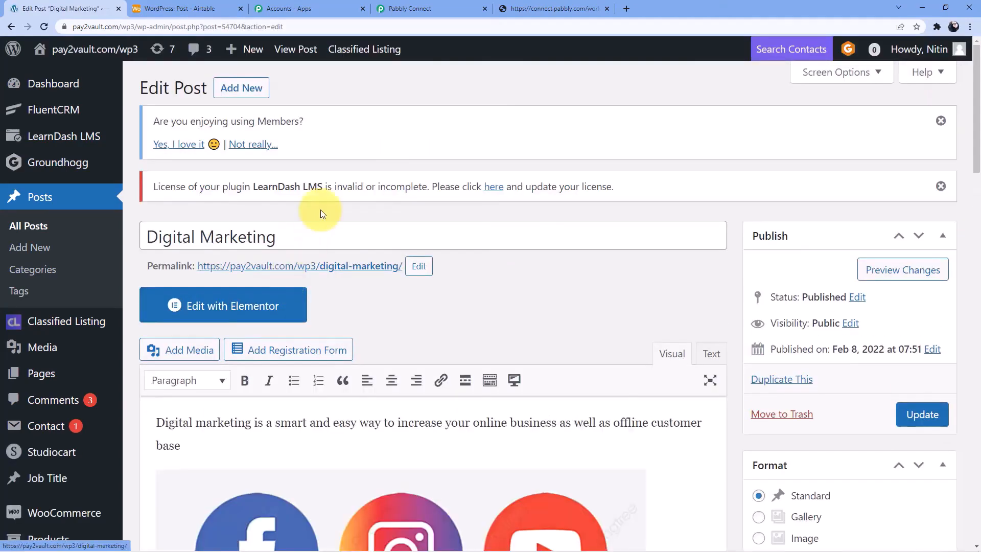
scroll(287, 199, down, 3)
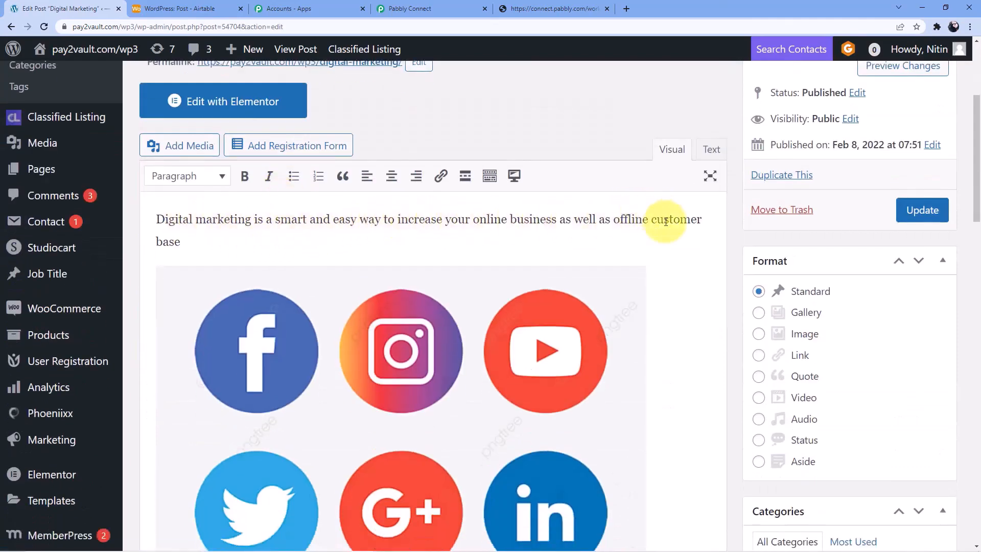
scroll(306, 251, down, 3)
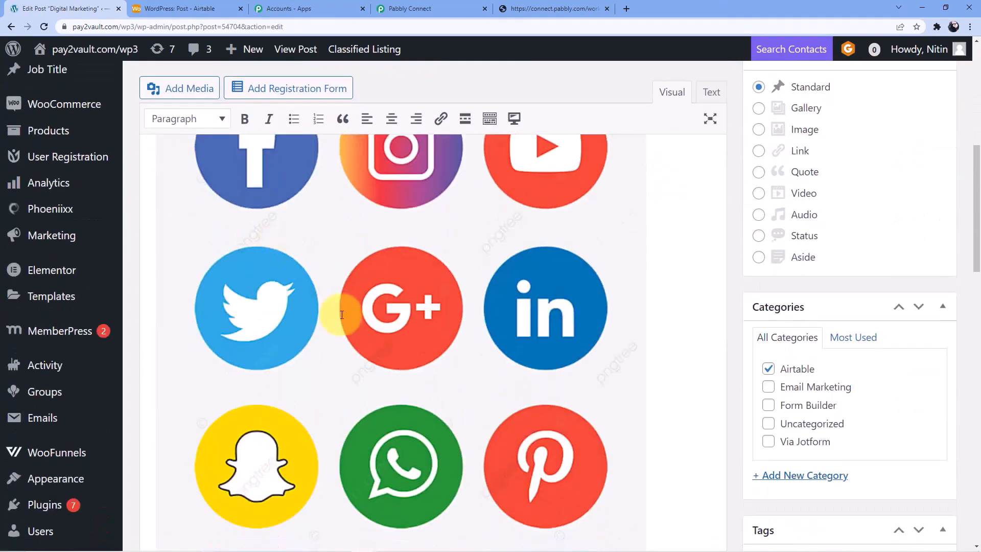
scroll(358, 379, down, 3)
scroll(339, 354, down, 2)
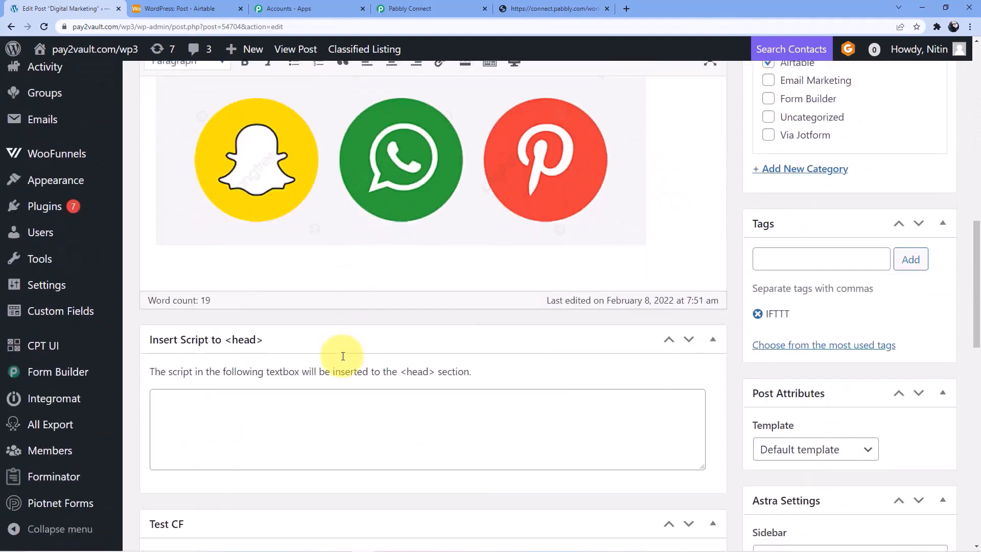
scroll(339, 355, up, 5)
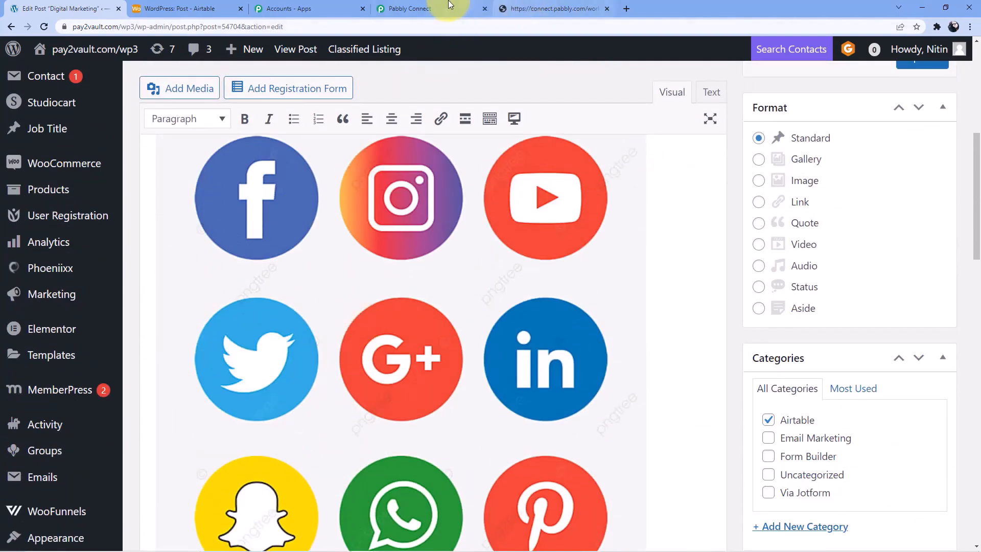
click(448, 7)
Open the Airtable to Wordpress workflow and collapse its Airtable New Record trigger step
click(557, 7)
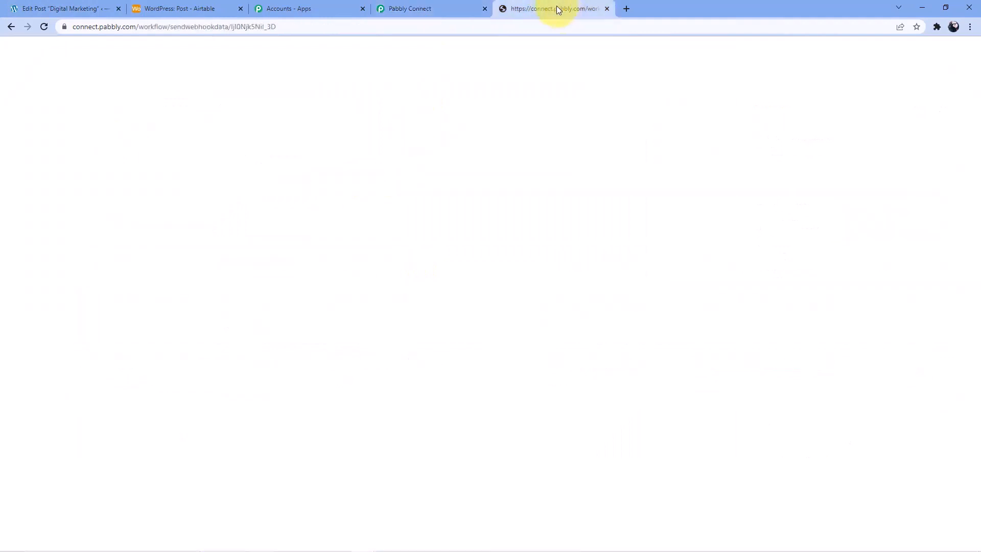
click(429, 10)
click(25, 127)
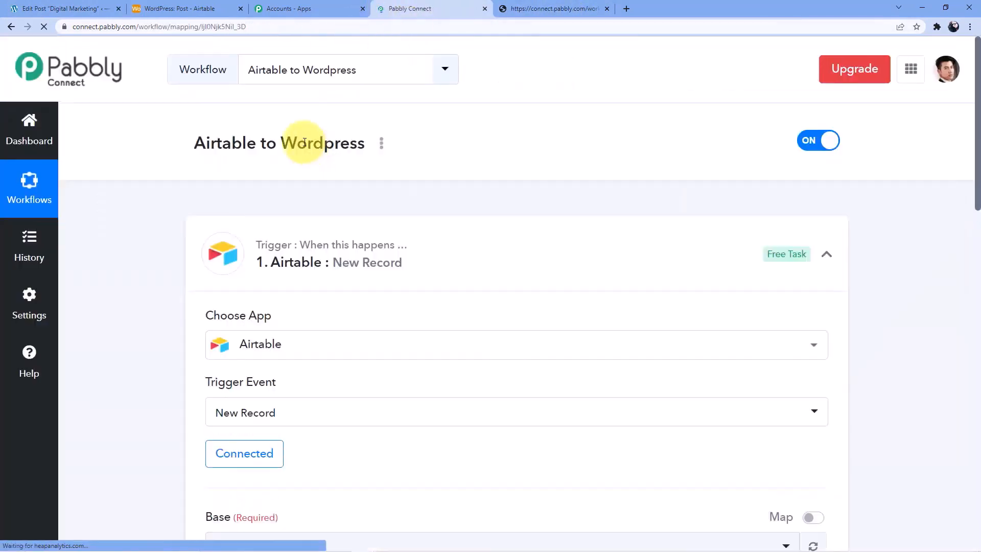
click(448, 221)
scroll(409, 209, down, 5)
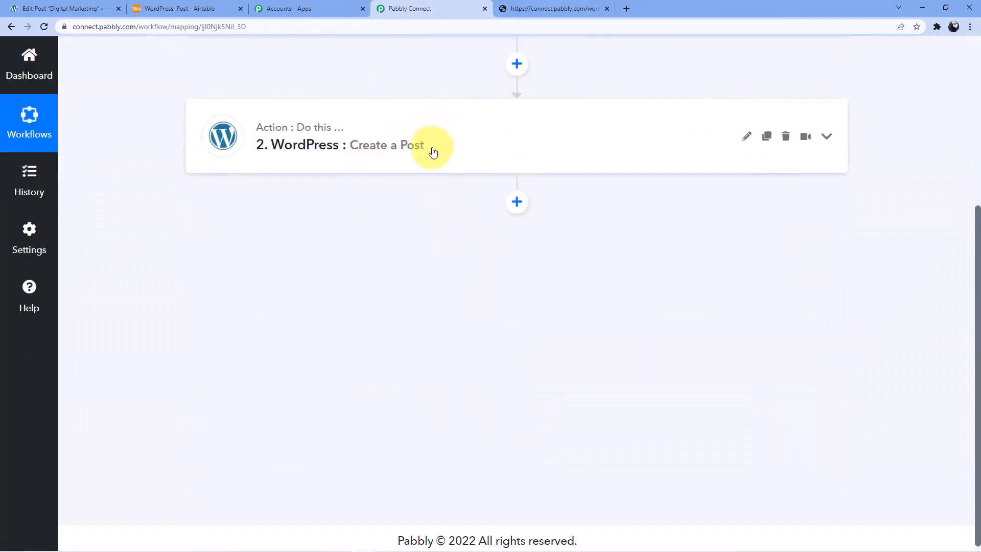
scroll(420, 234, up, 3)
scroll(858, 261, up, 2)
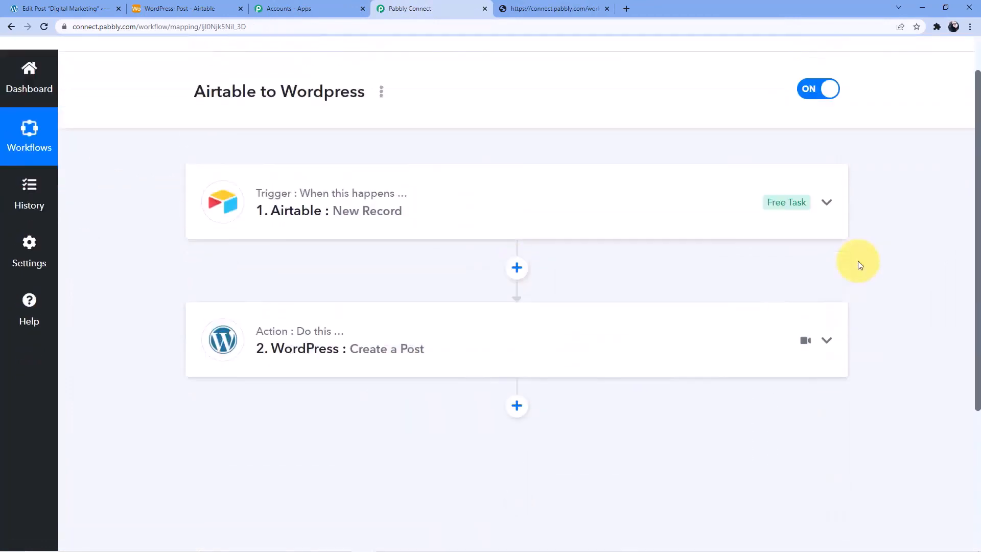
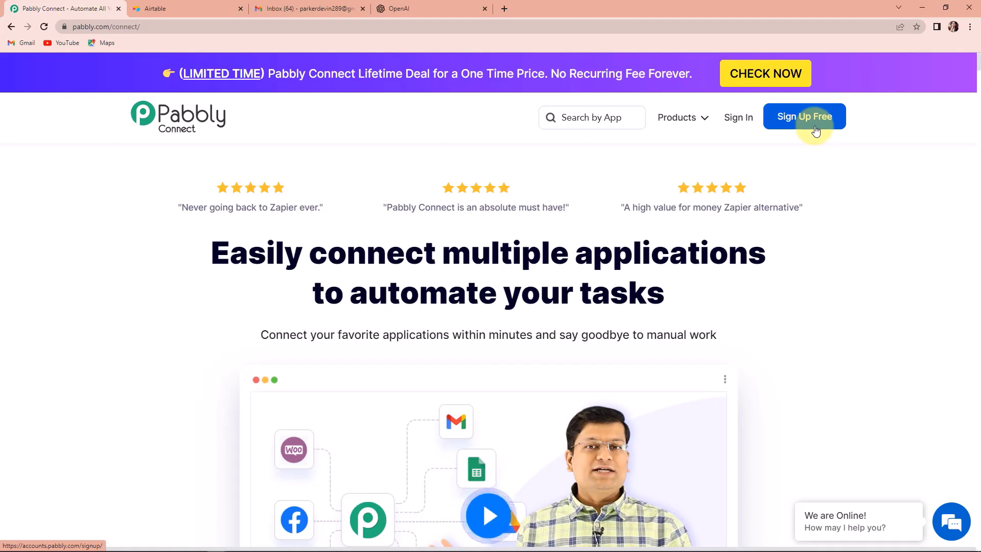
Sign in, open Pabbly Connect, and create a workflow named 'Airtable OpenAI Gmail Integration'
click(743, 120)
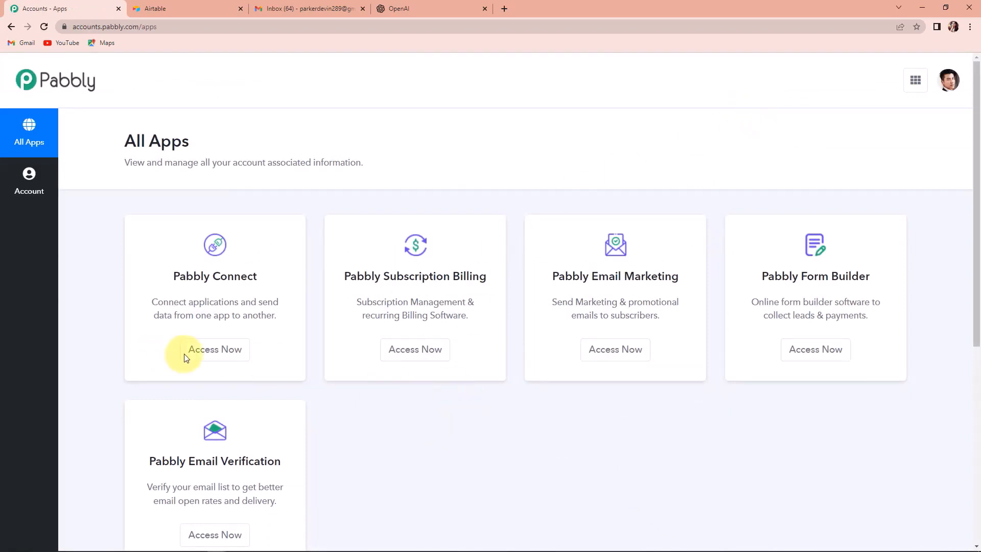
click(214, 353)
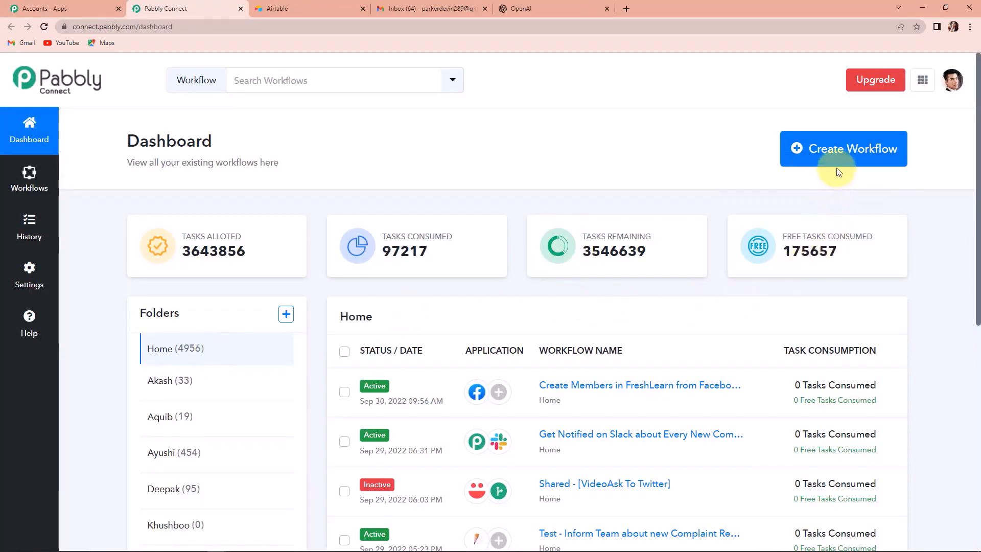
click(829, 149)
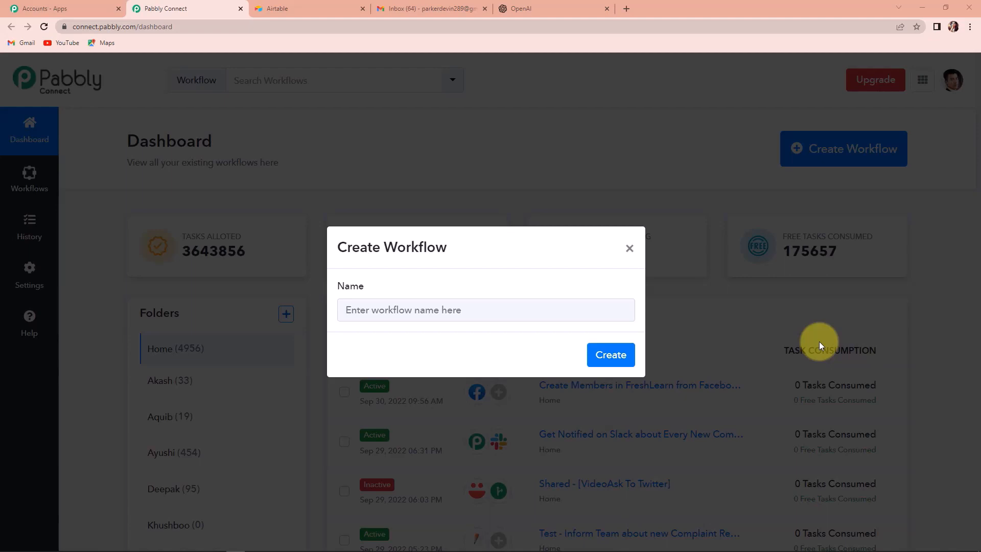
click(477, 317)
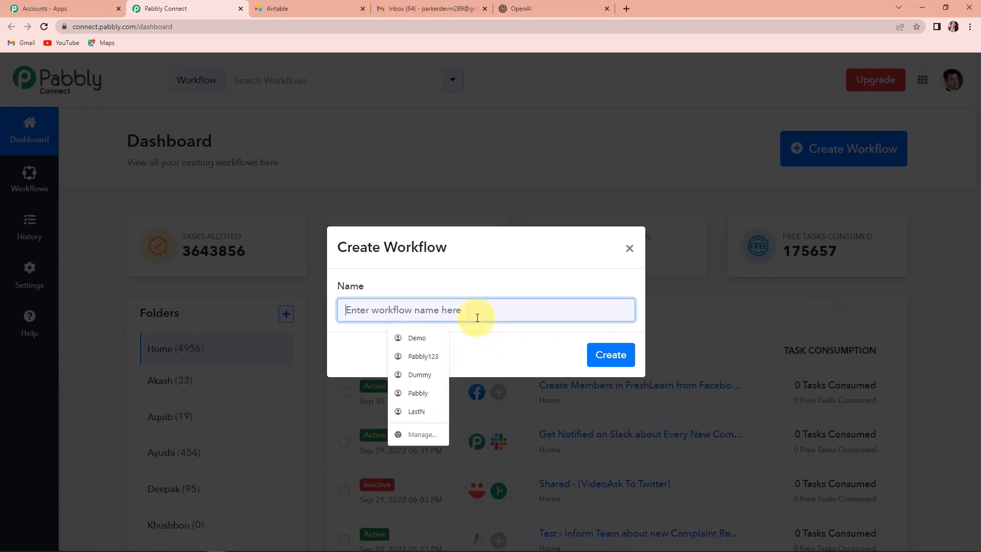
text(Airtable OpenAI Gmail)
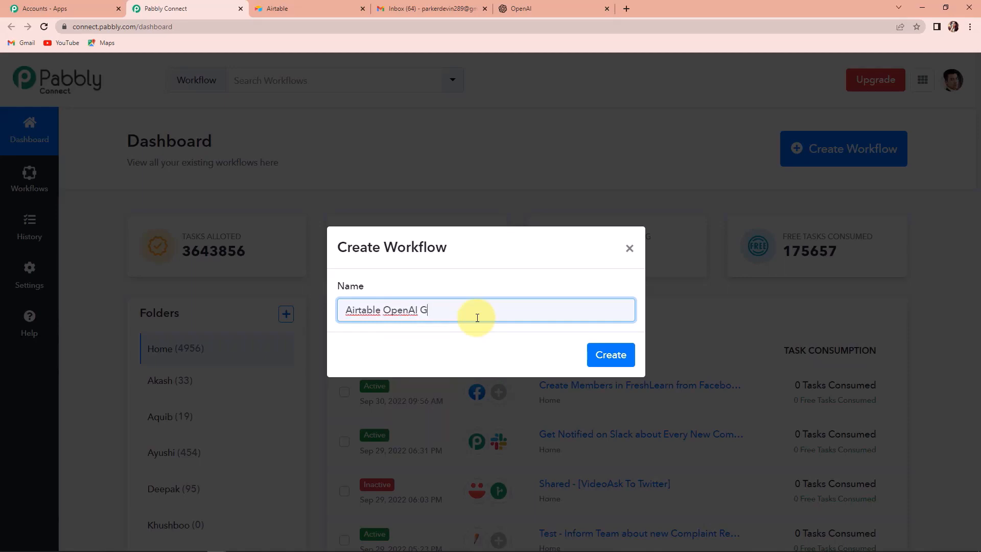
text( Integration)
click(619, 354)
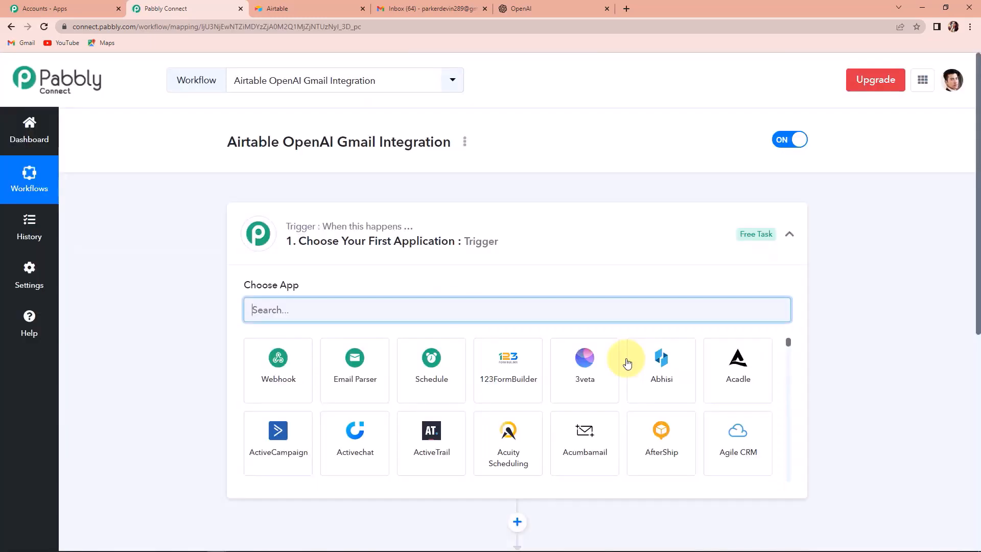
Search the app list for 'Air' and choose Airtable as the trigger app
scroll(628, 362, down, 1)
scroll(504, 306, down, 2)
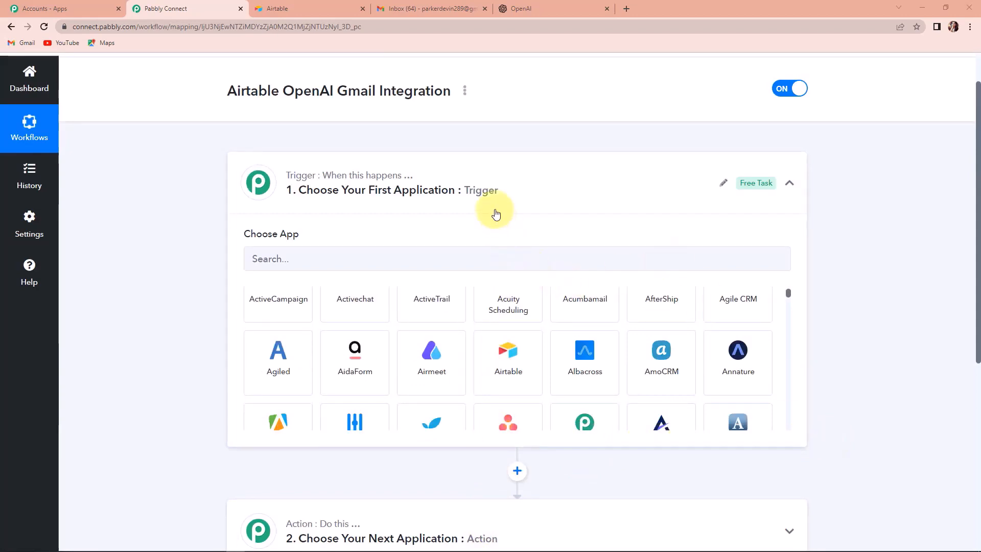
scroll(432, 357, down, 3)
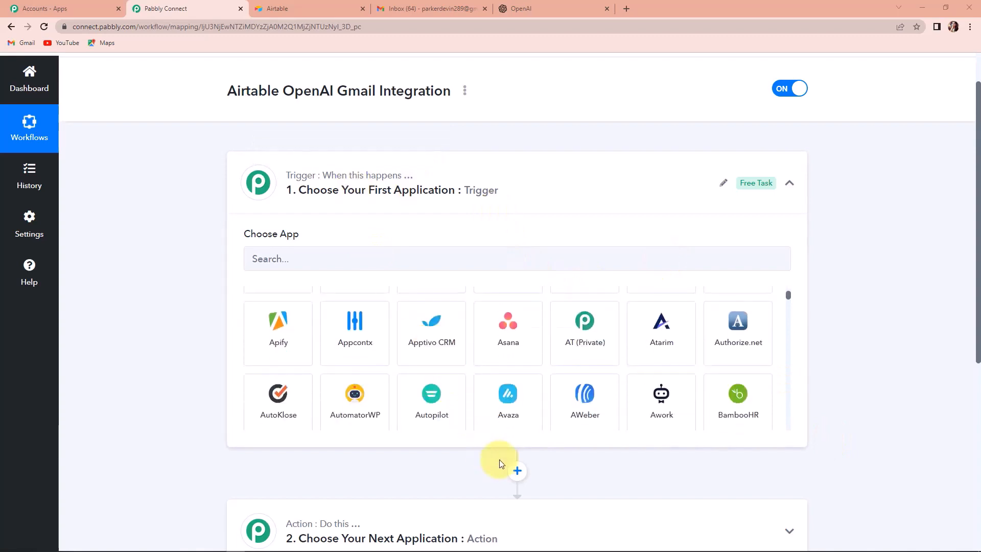
scroll(843, 321, down, 1)
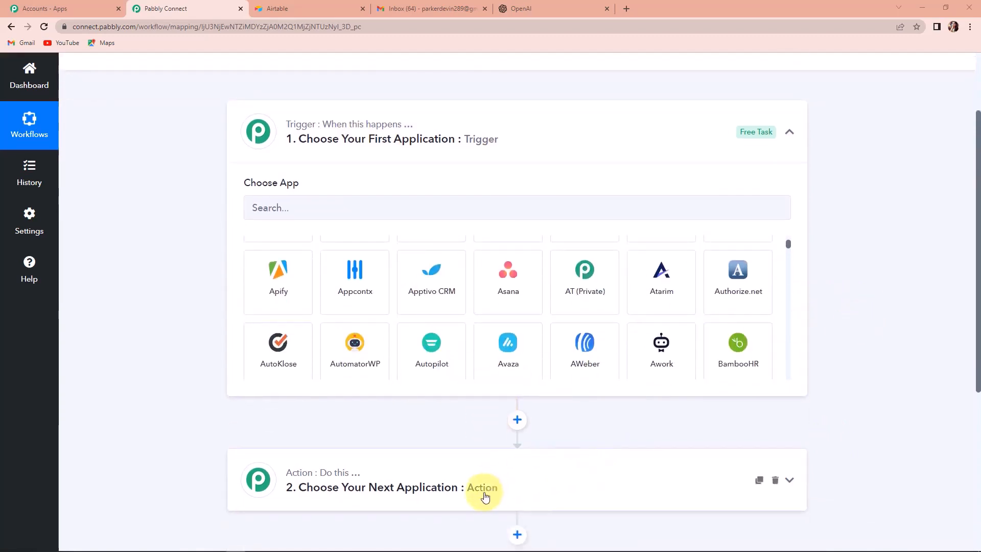
scroll(485, 497, up, 2)
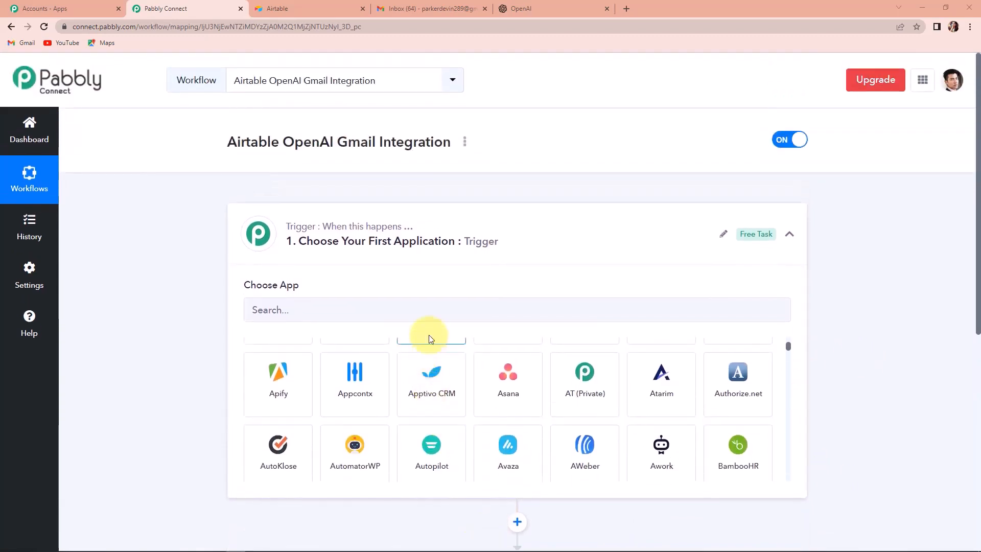
click(428, 309)
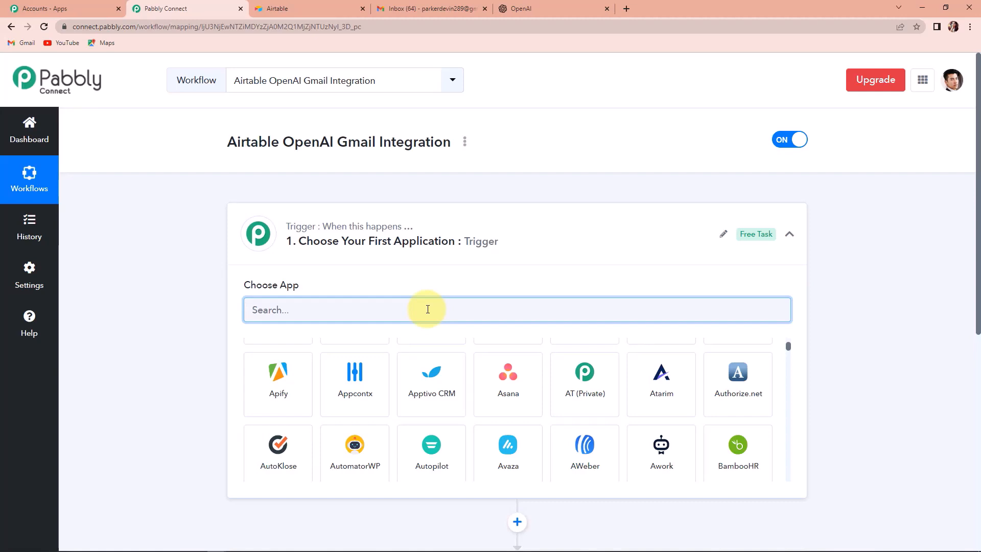
text(Aira)
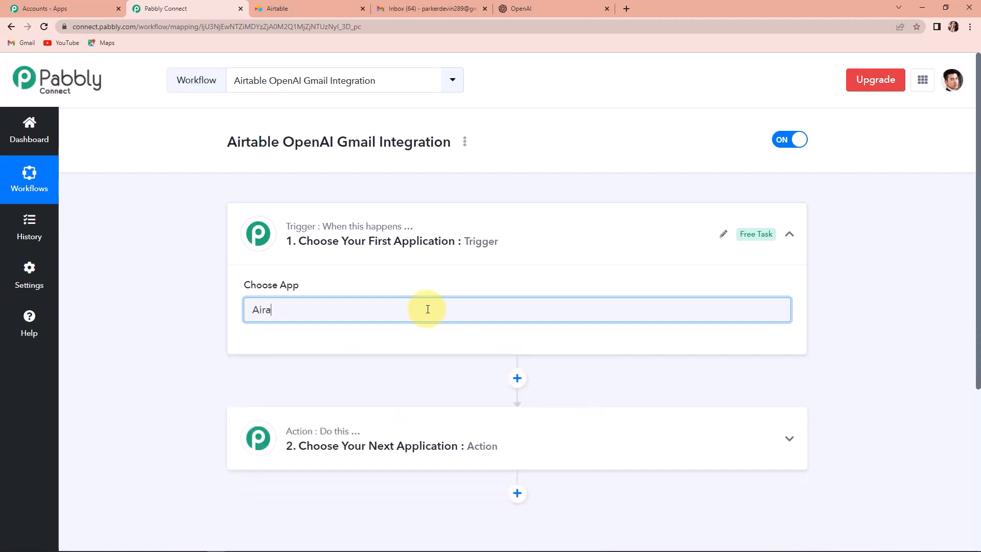
key(BackSpace)
click(366, 390)
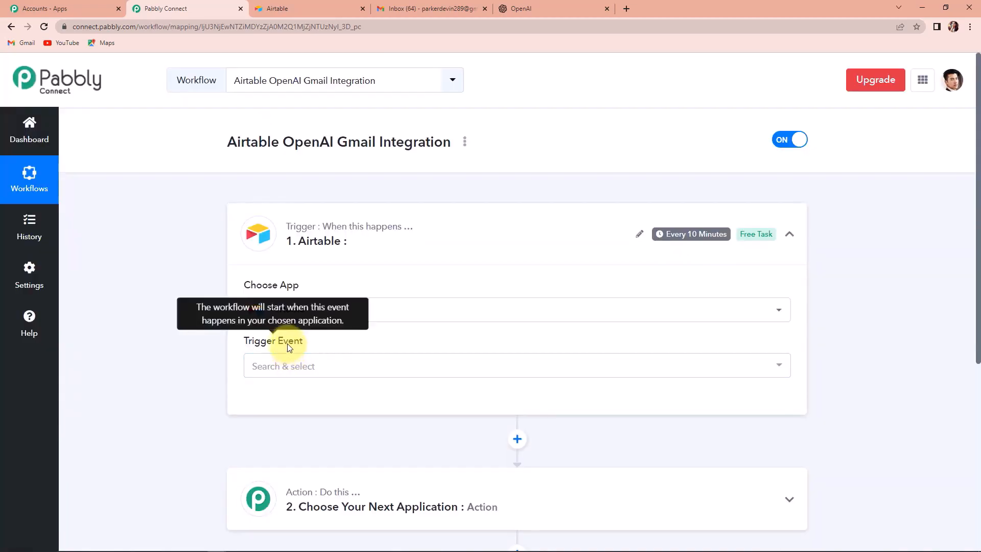
Set the trigger event to New Record and open the Airtable account connection
click(284, 367)
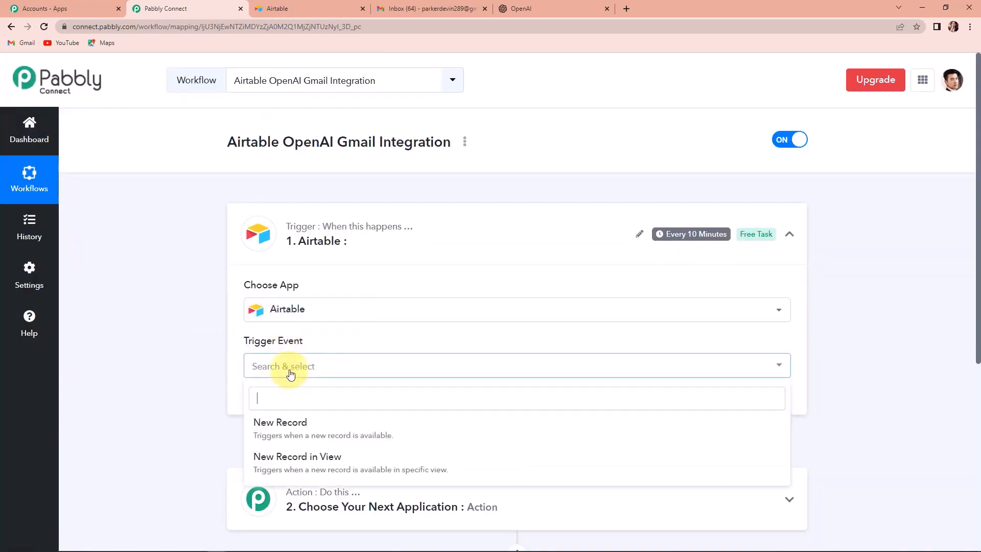
click(284, 427)
click(277, 402)
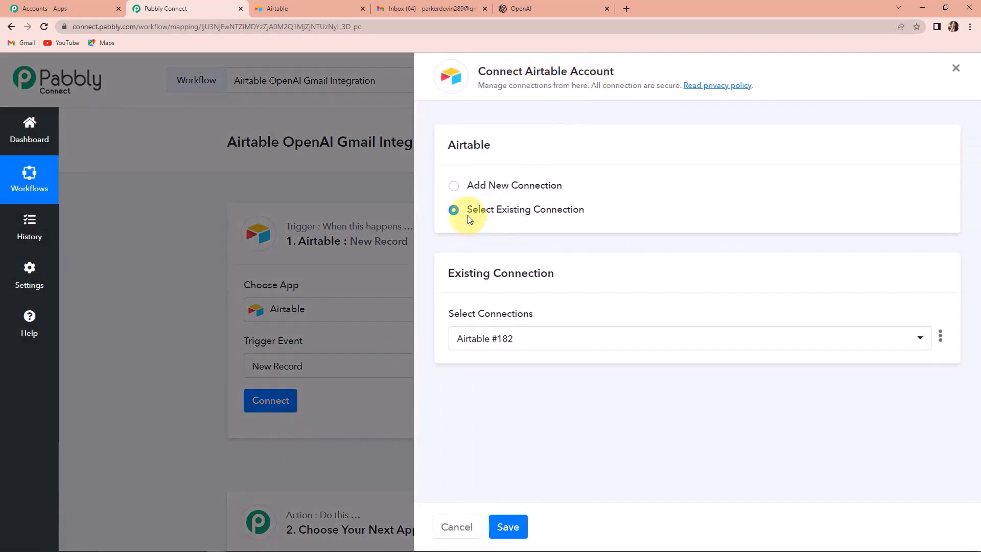
Add a new Airtable connection and copy the API key from the Airtable account page
click(454, 187)
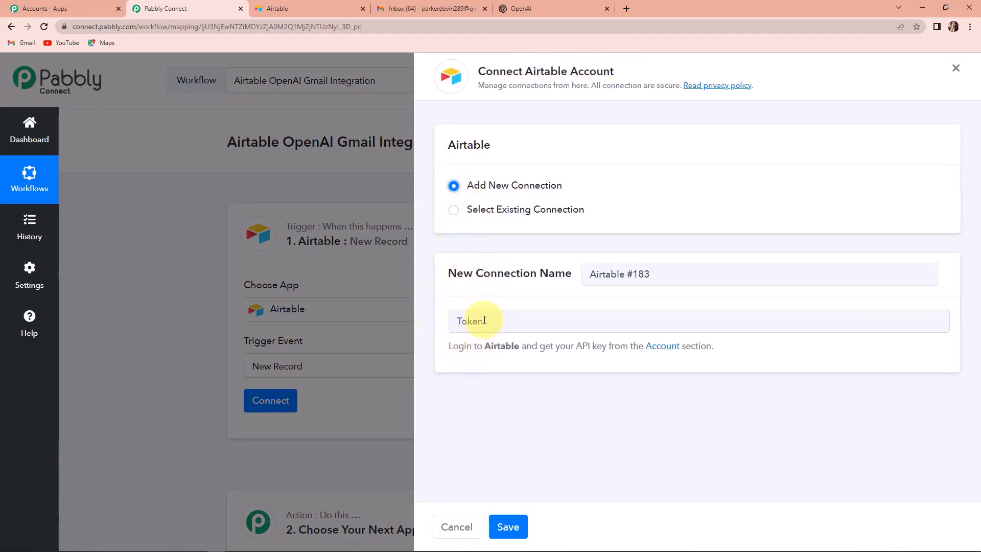
click(662, 348)
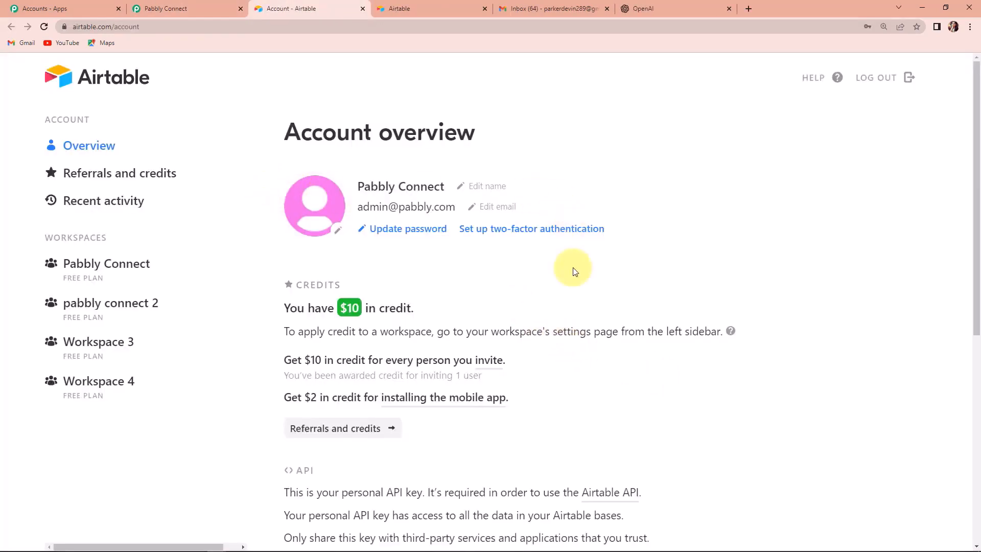
scroll(574, 268, down, 7)
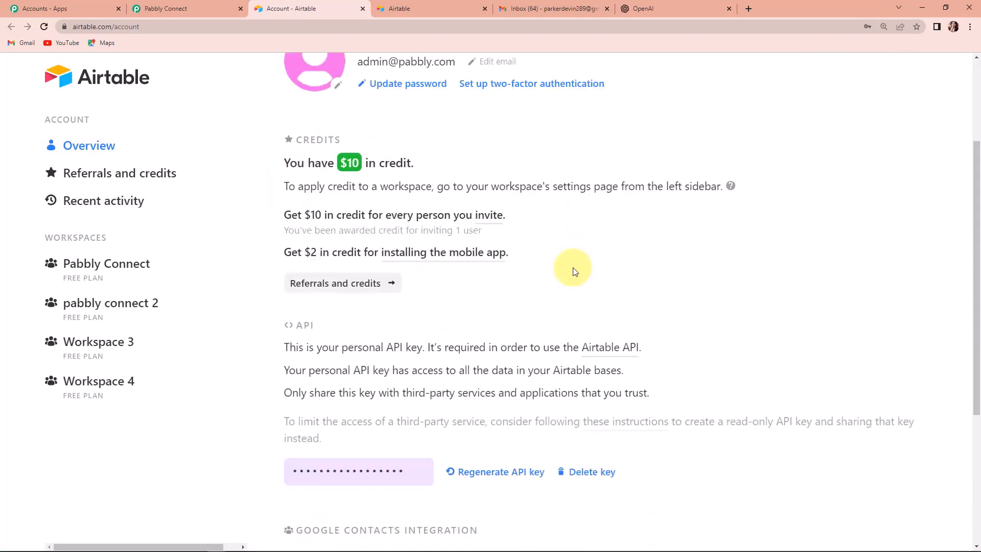
click(409, 260)
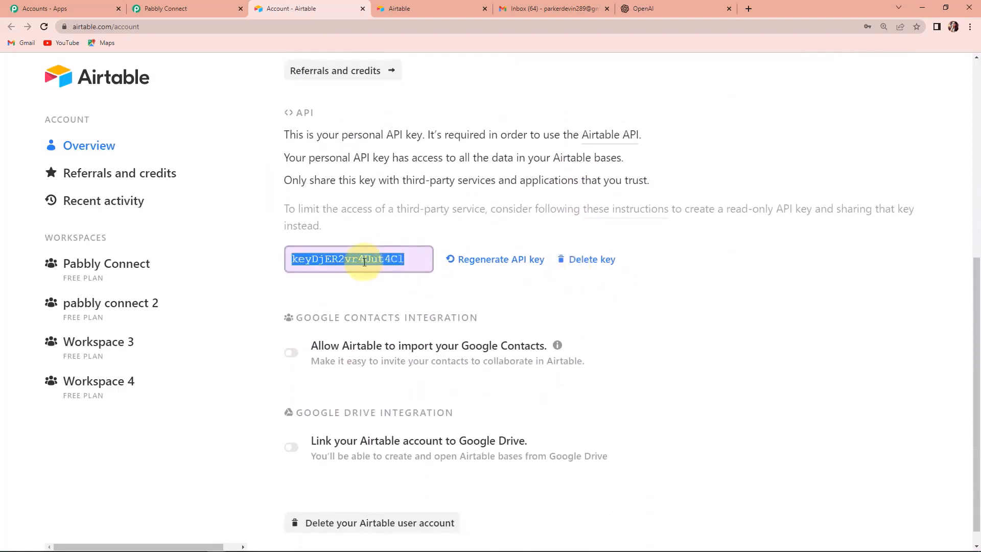
right_click(381, 260)
click(384, 270)
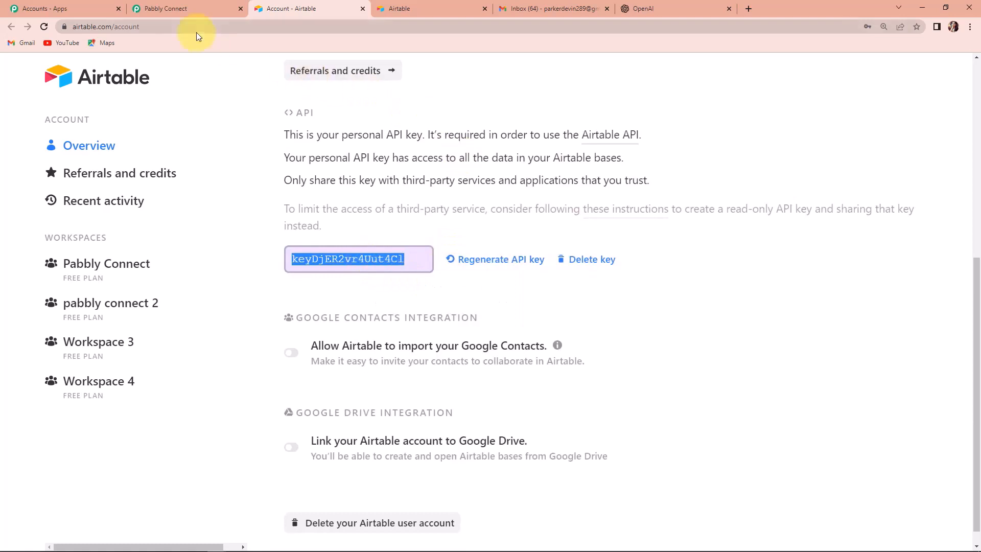
Paste the Airtable API key into the Token field and save the connection
click(225, 11)
click(485, 323)
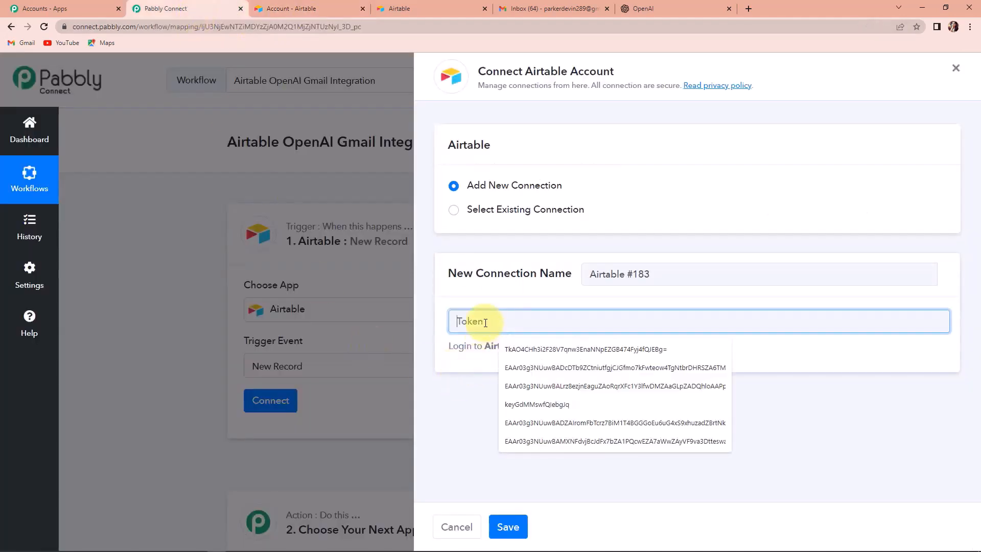
key(ctrl+v)
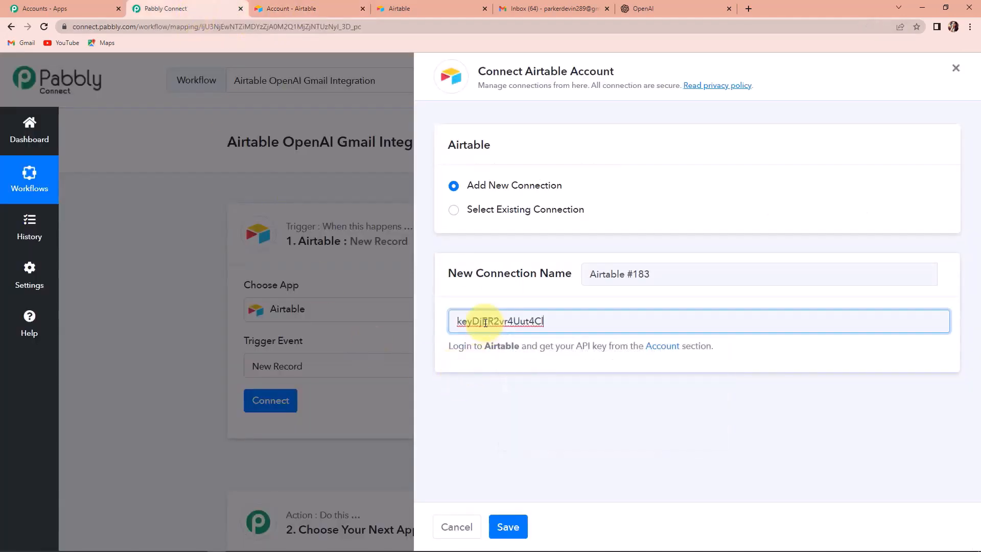
click(508, 527)
scroll(606, 409, down, 5)
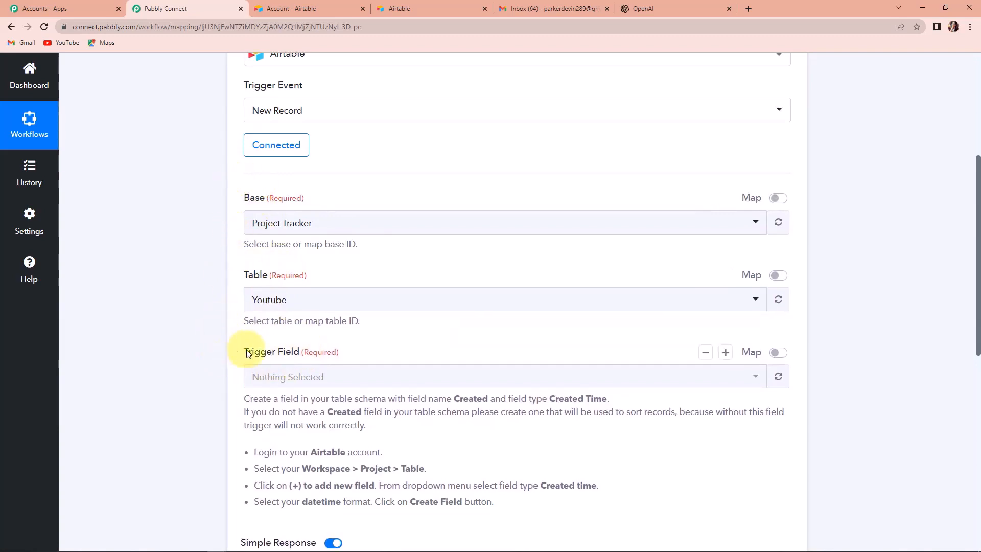
click(399, 11)
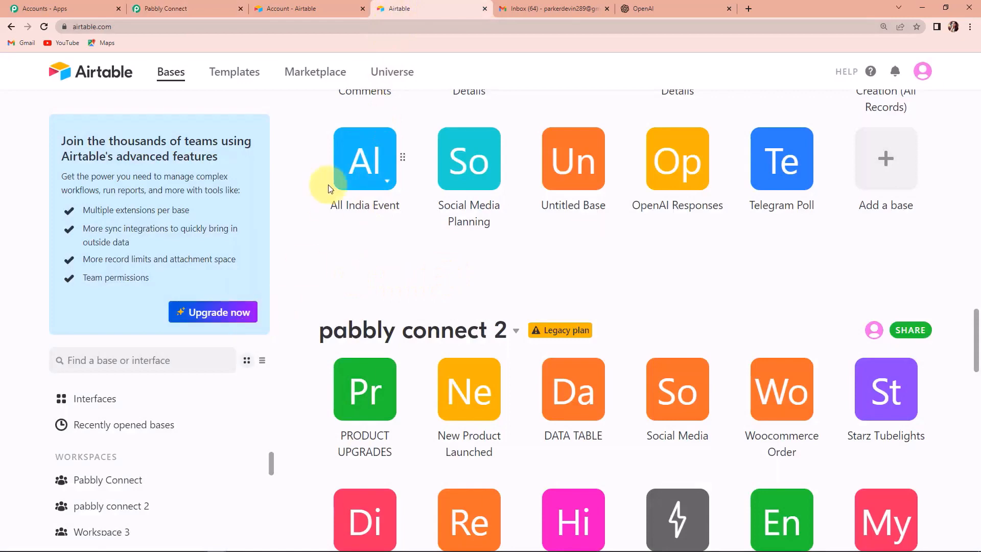
Open the OpenAI Responses base and widen the Subject Line column
scroll(328, 248, down, 3)
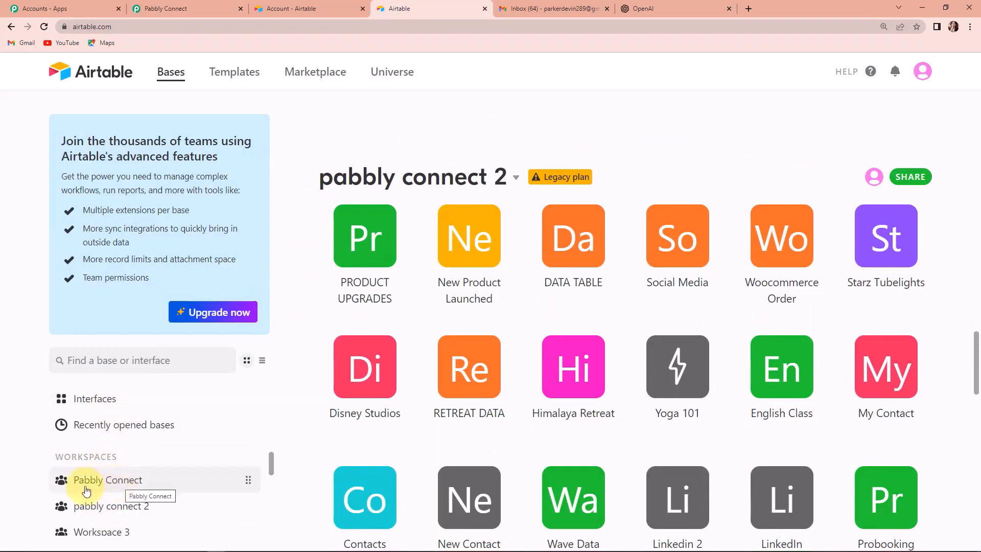
scroll(443, 388, up, 10)
scroll(443, 388, up, 10)
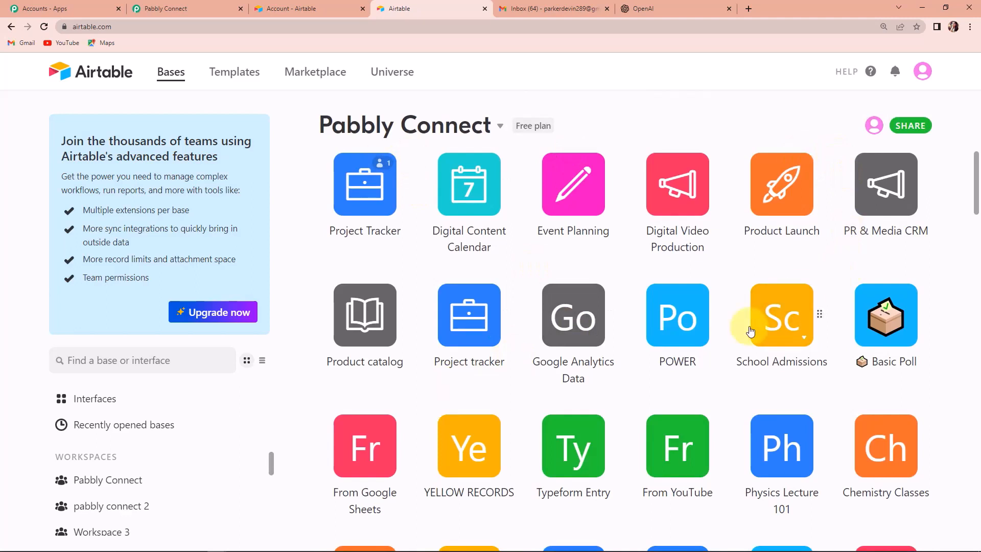
scroll(750, 332, up, 8)
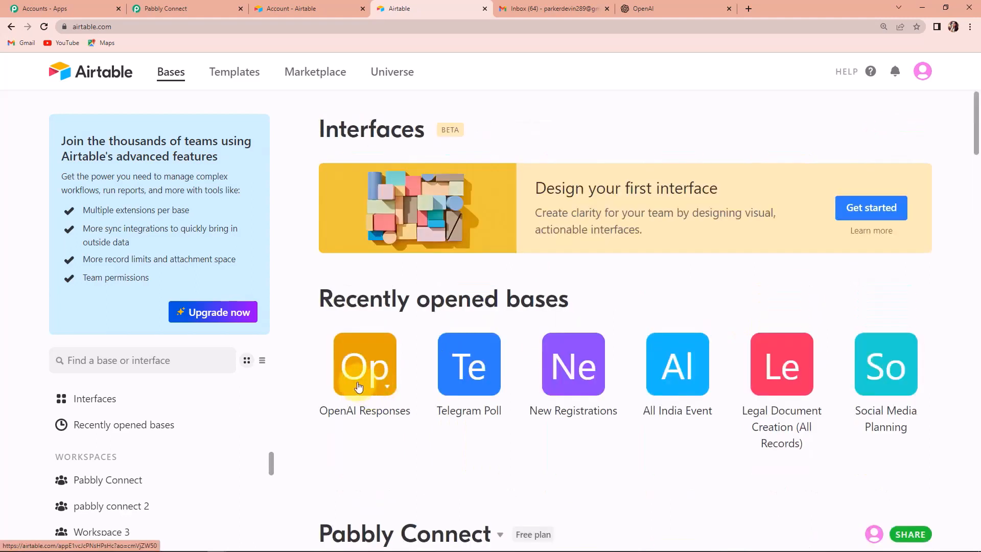
click(358, 378)
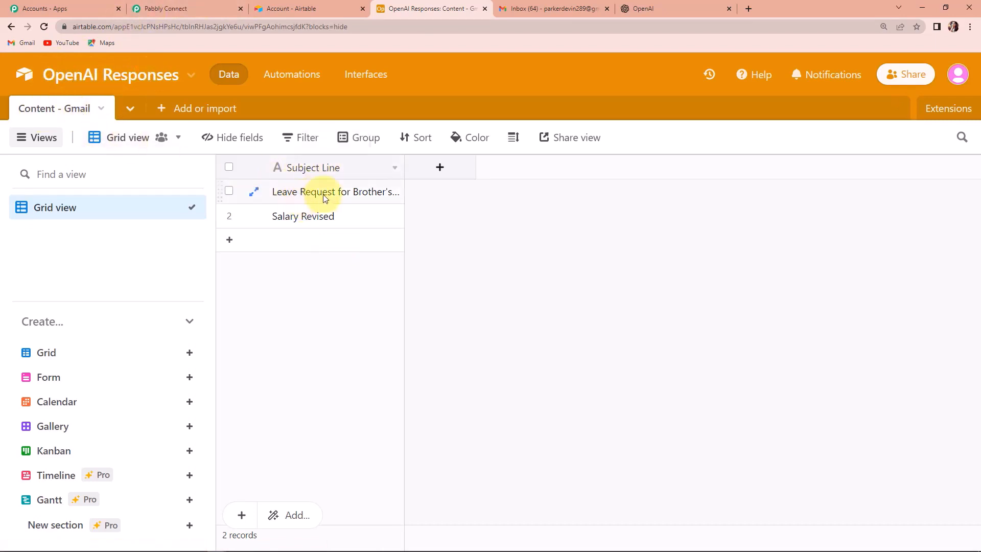
drag(403, 167, 458, 173)
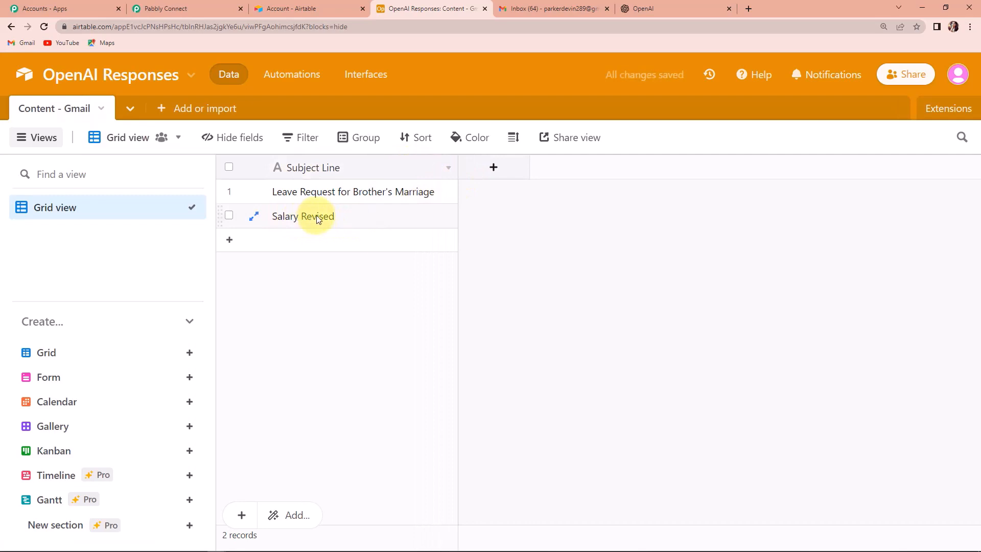
Add a field named 'Created' of type Created time to the table
click(494, 168)
text(Created)
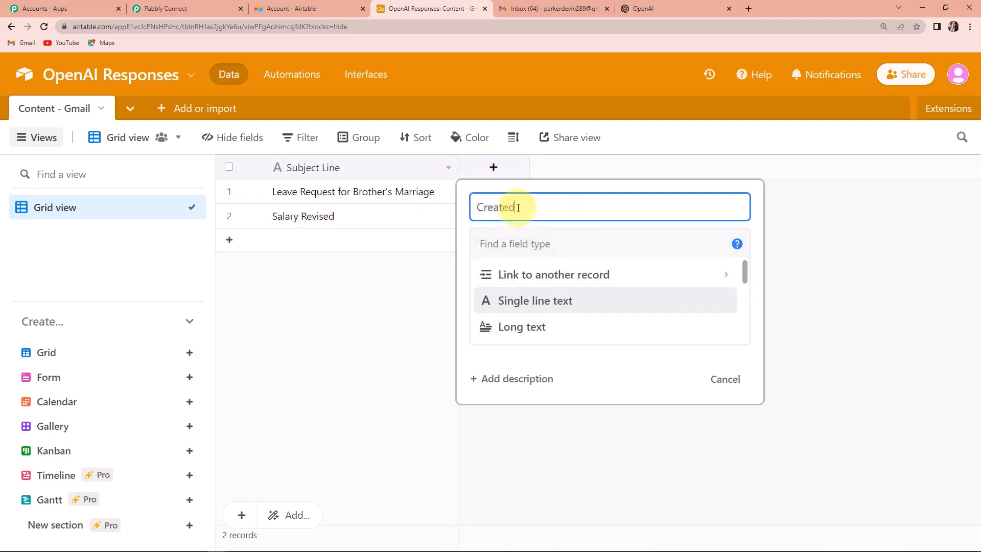
drag(744, 269, 751, 320)
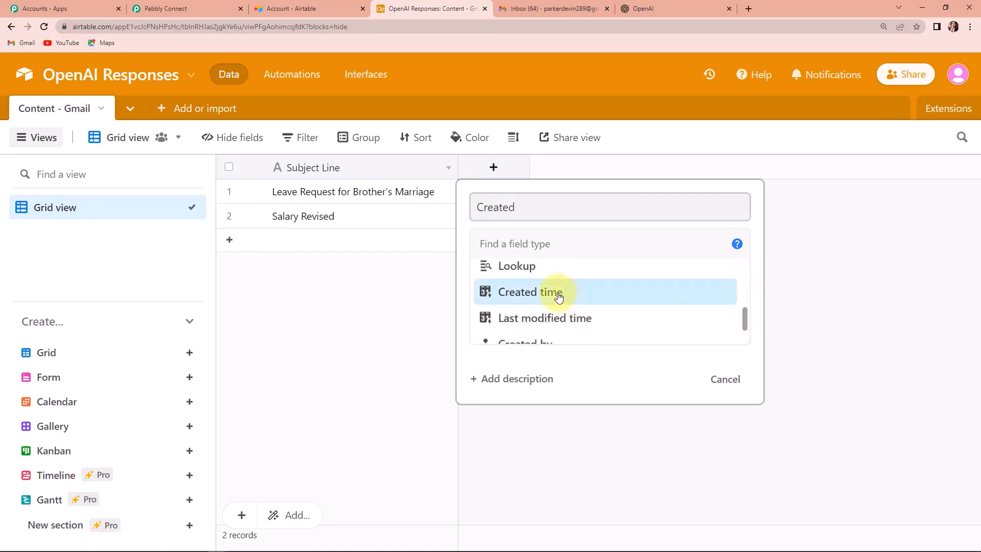
click(559, 297)
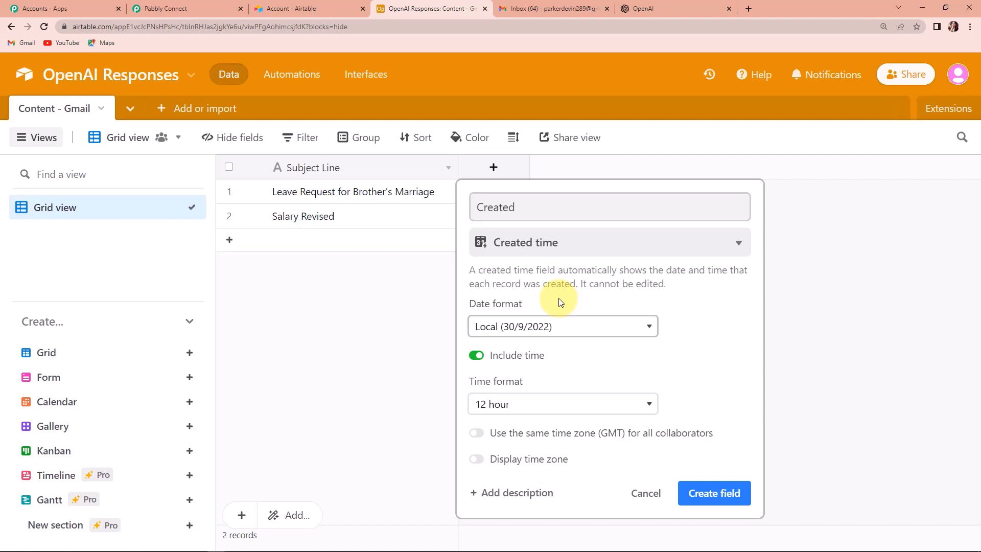
click(701, 502)
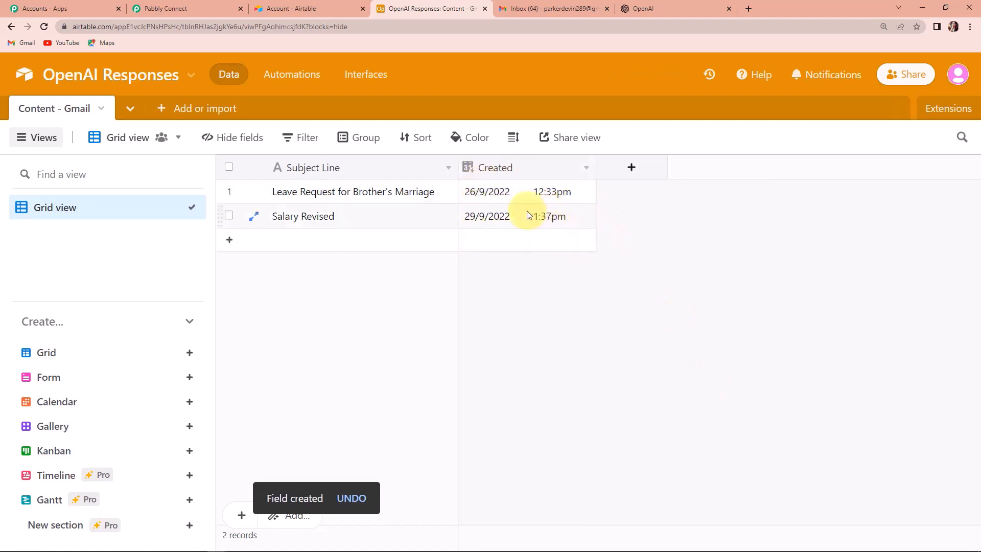
click(155, 9)
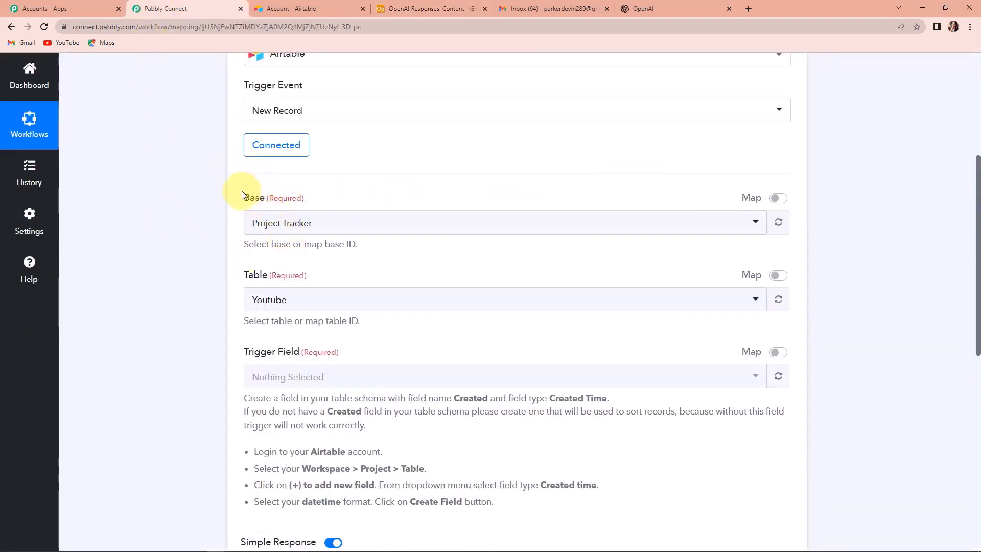
Pick the OpenAI Responses base, Content - Gmail table and Created trigger field, then send a test request
click(333, 232)
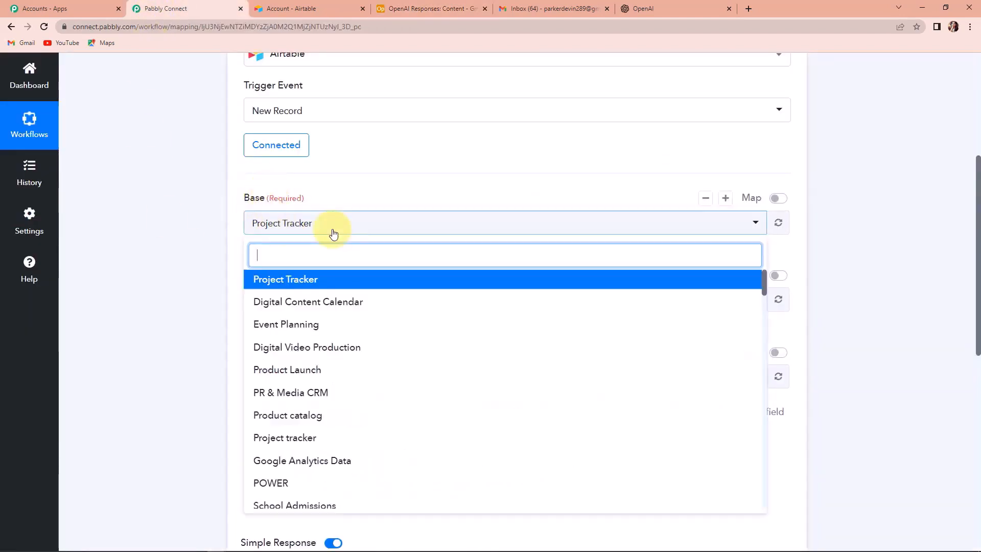
text(op)
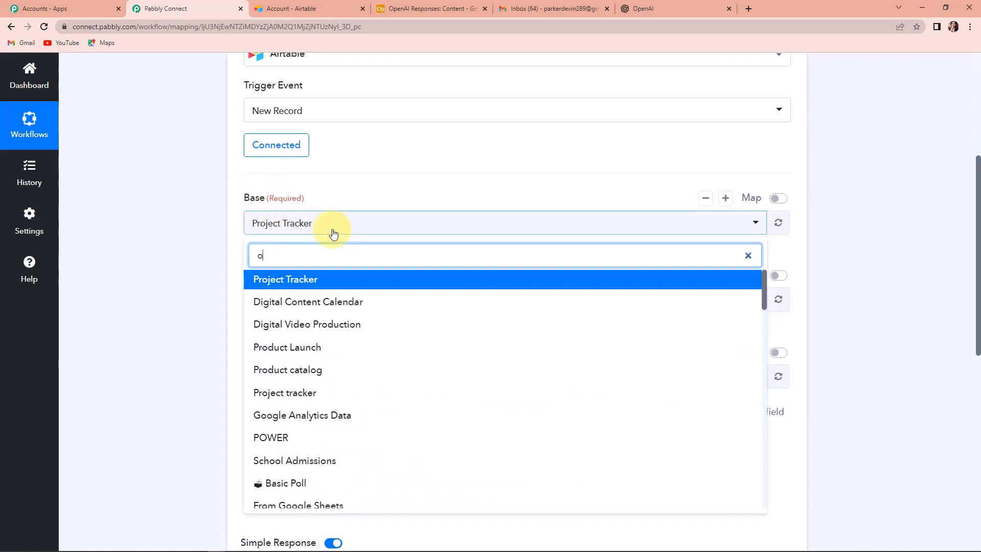
click(302, 301)
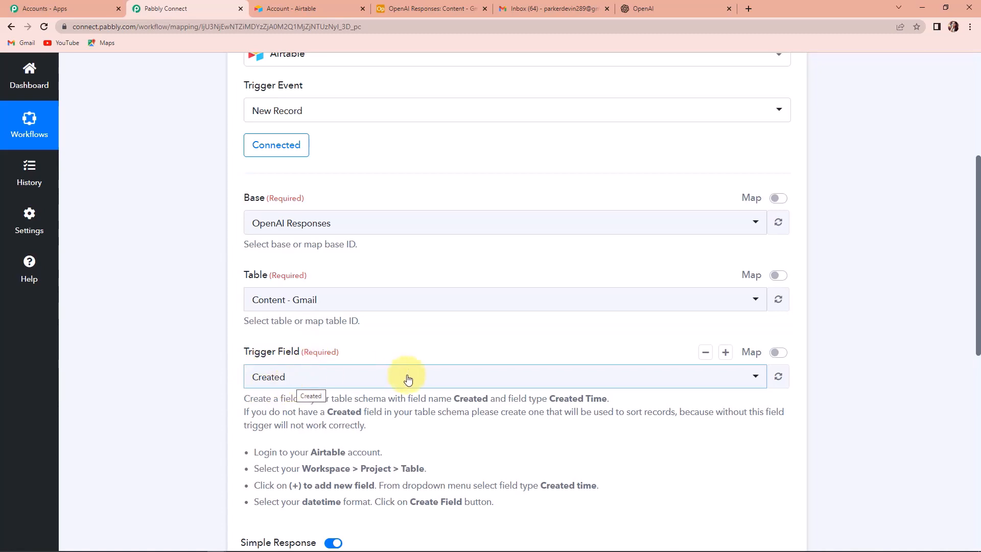
scroll(407, 379, down, 2)
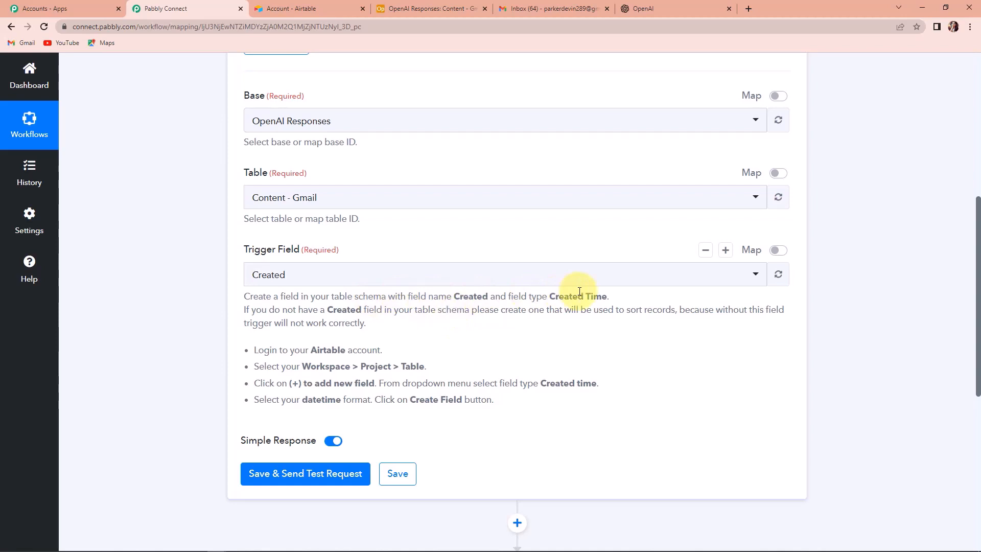
click(327, 479)
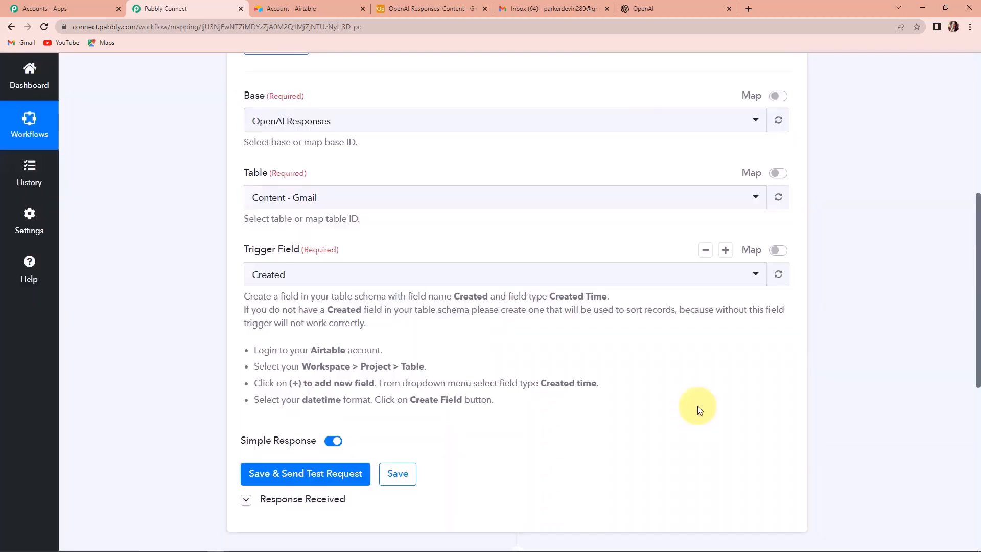
Check the test record's Subject Line 'Salary Revised' and its CreatedTime value
scroll(697, 406, down, 7)
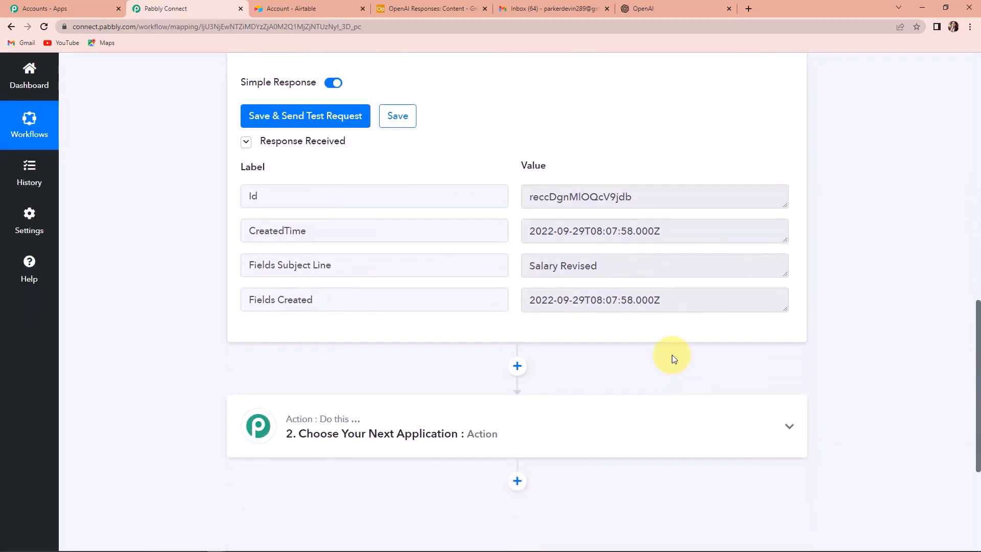
drag(523, 265, 655, 264)
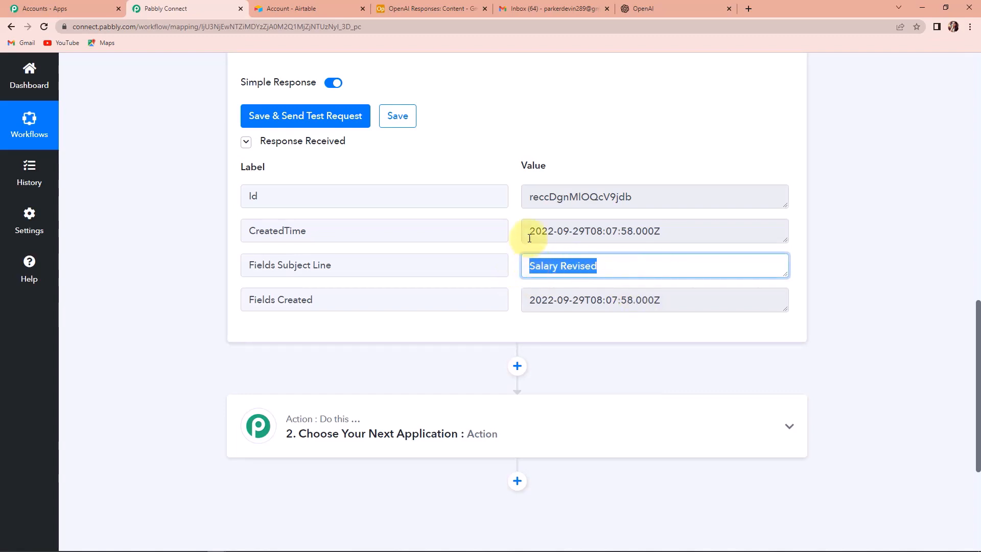
click(563, 231)
triple_click(562, 231)
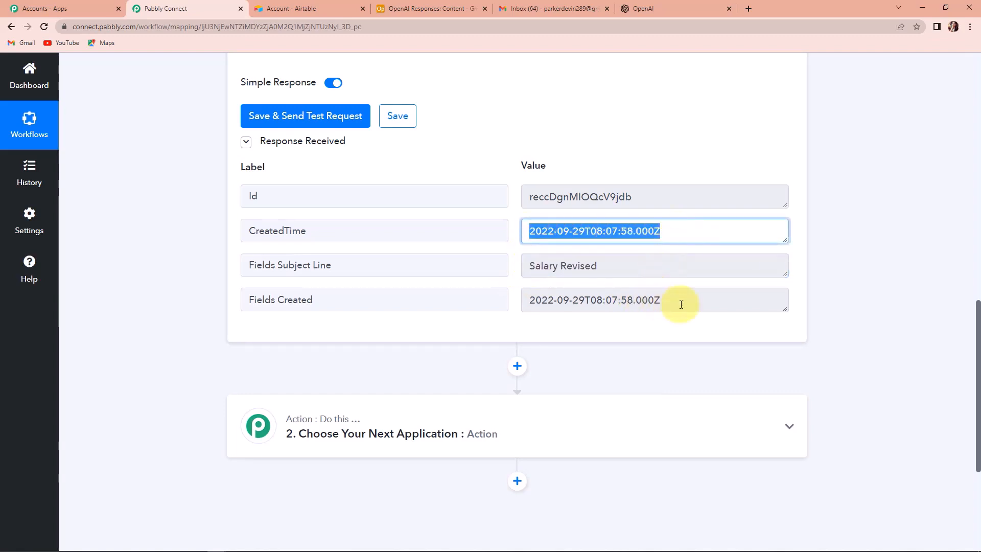
scroll(917, 304, down, 2)
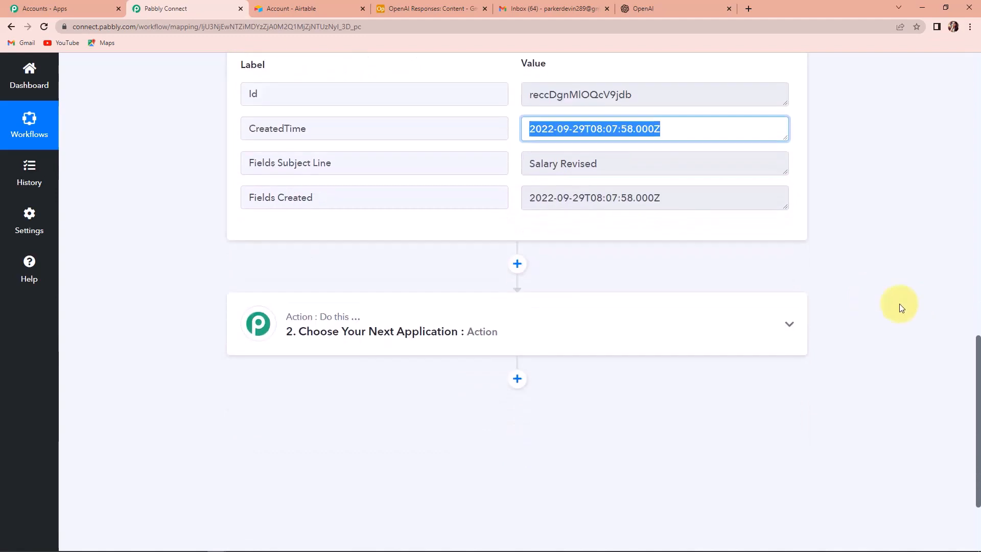
triple_click(627, 164)
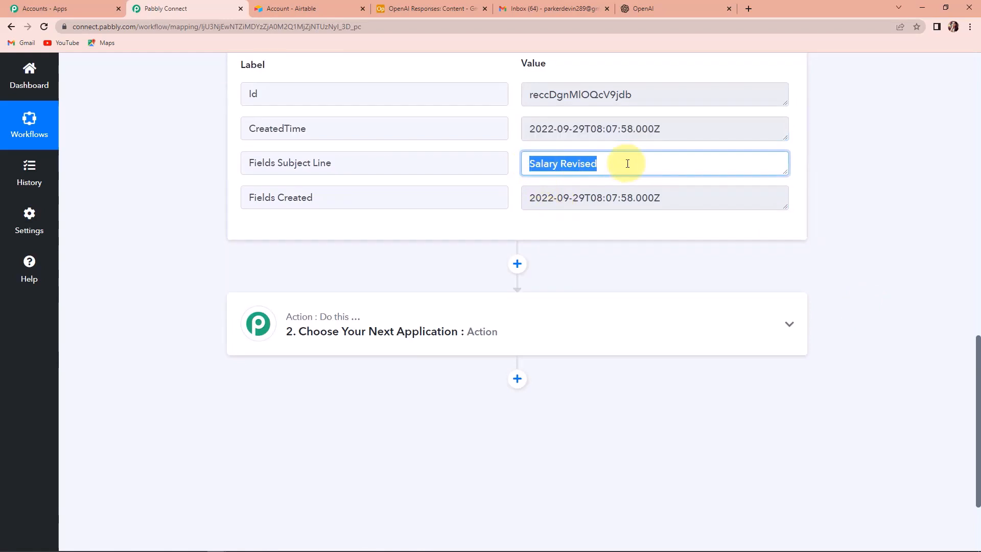
click(342, 330)
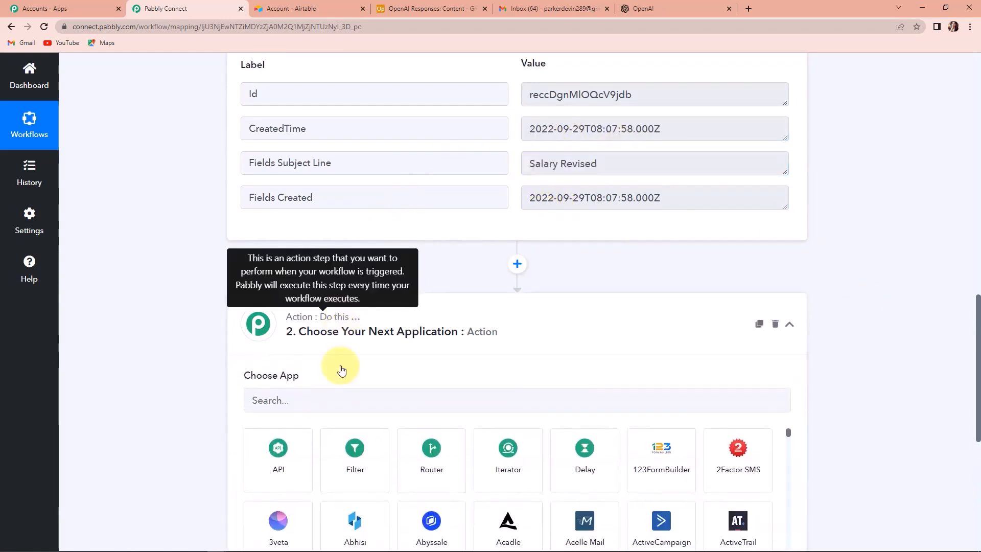
Make the action step OpenAI with the Generate Content event
click(334, 401)
text(open)
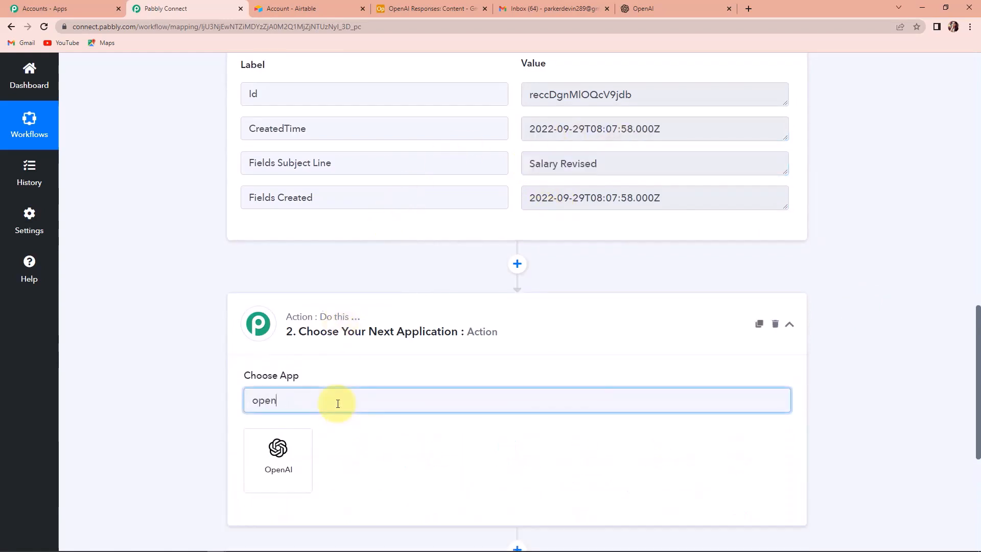
click(286, 448)
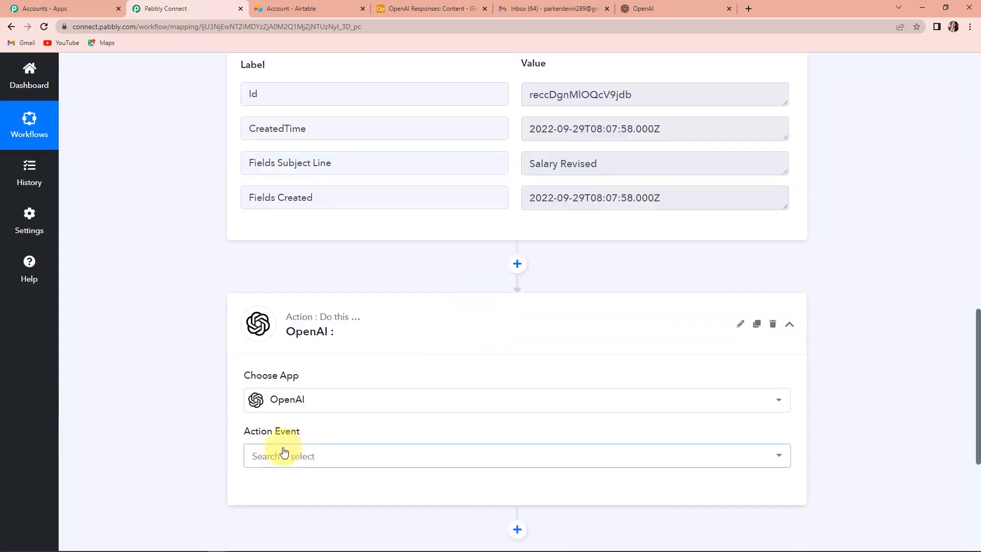
click(285, 452)
click(278, 418)
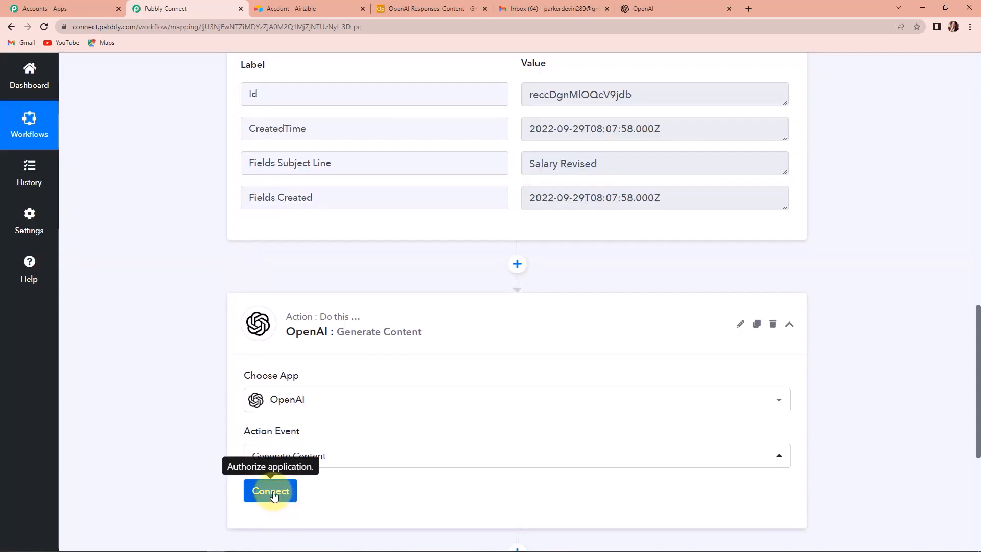
Start a new OpenAI connection and copy a secret key from OpenAI's API keys page
click(272, 492)
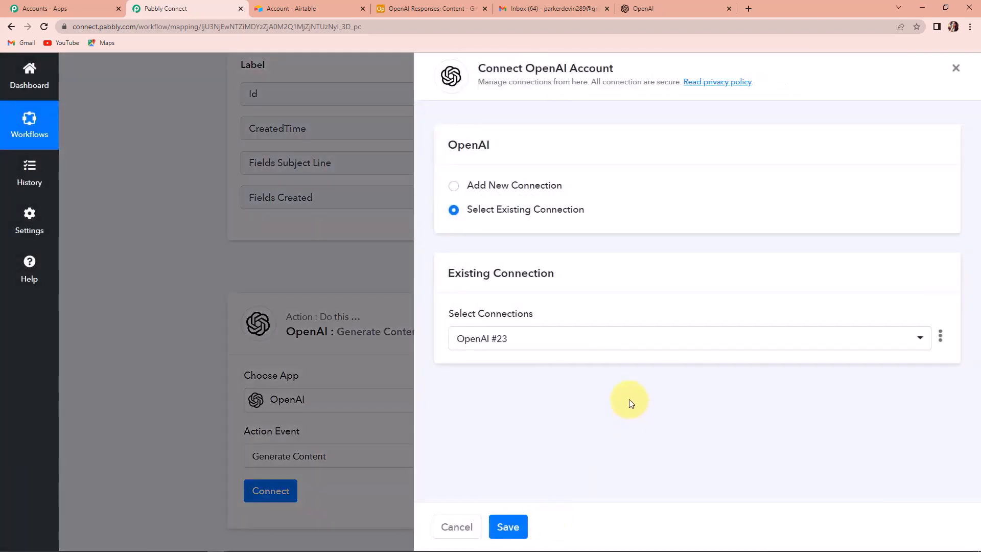
click(454, 186)
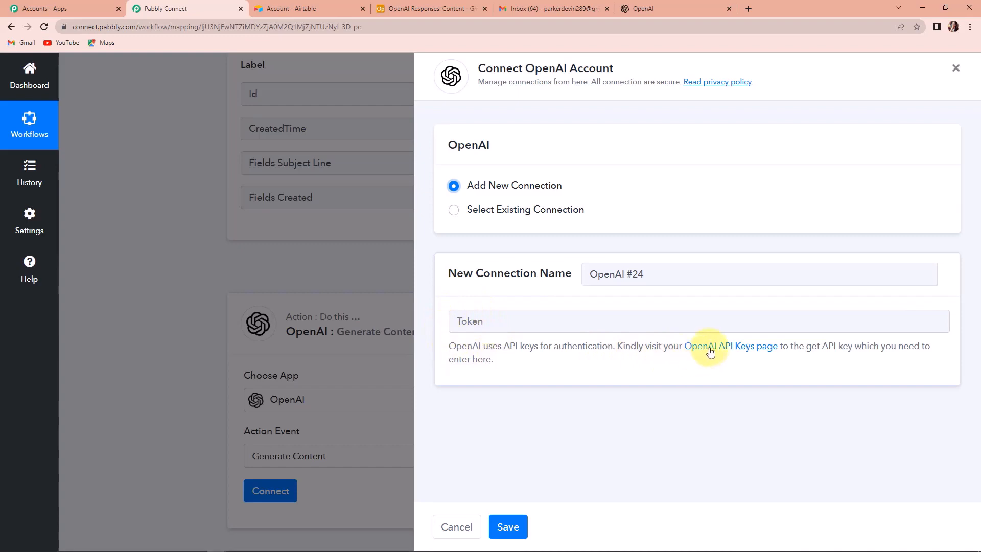
click(756, 347)
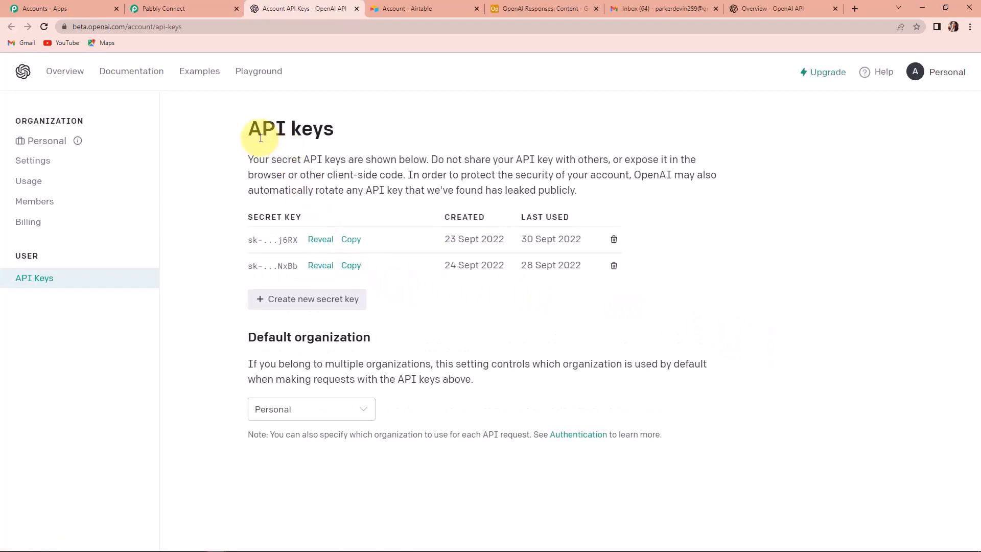
click(350, 239)
Paste the OpenAI API key as the Token and save the connection
click(191, 9)
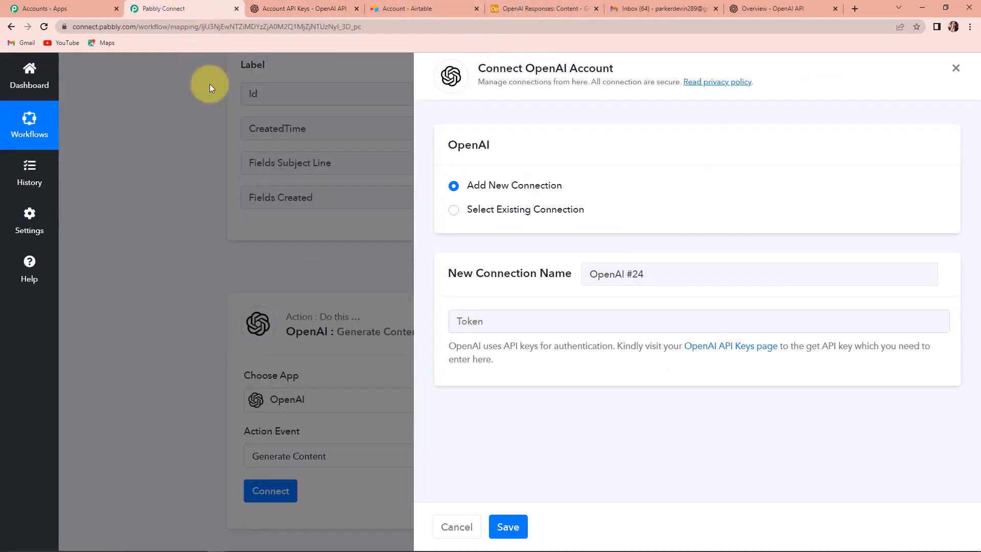
click(512, 318)
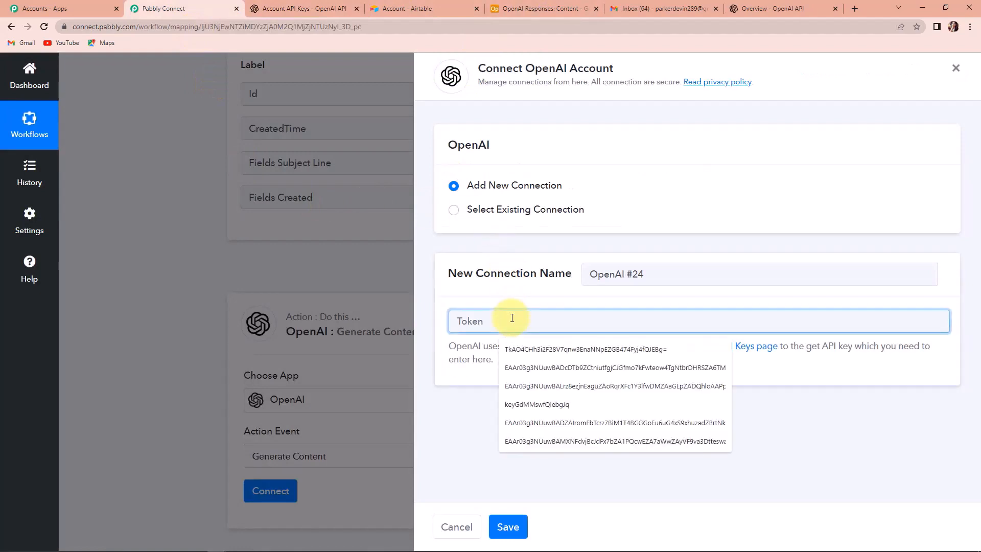
key(ctrl+v)
click(508, 526)
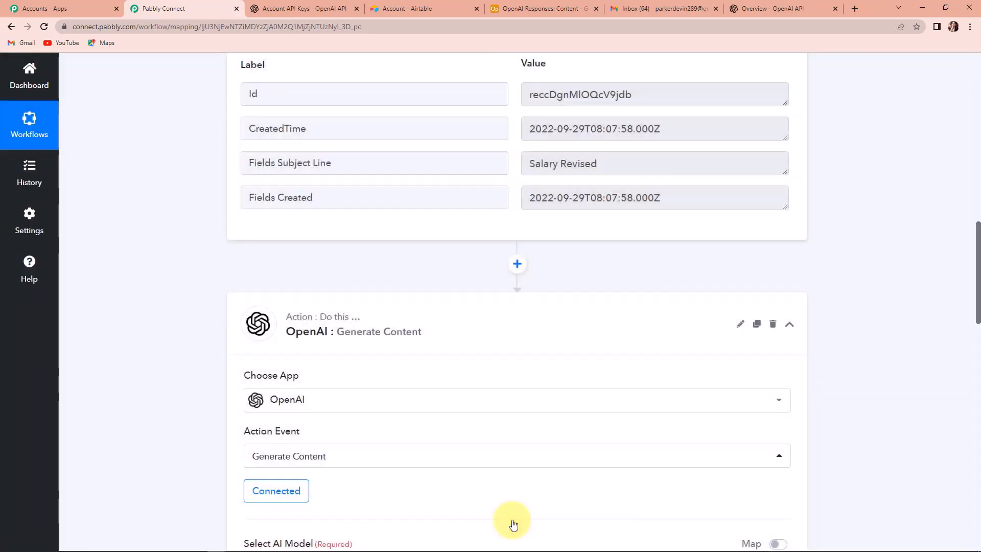
scroll(508, 479, down, 2)
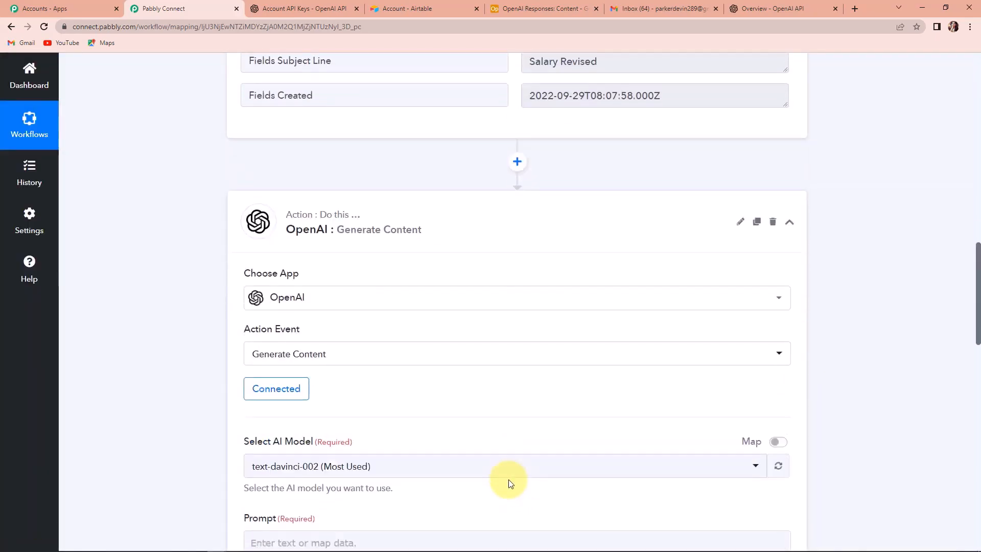
scroll(508, 464, down, 5)
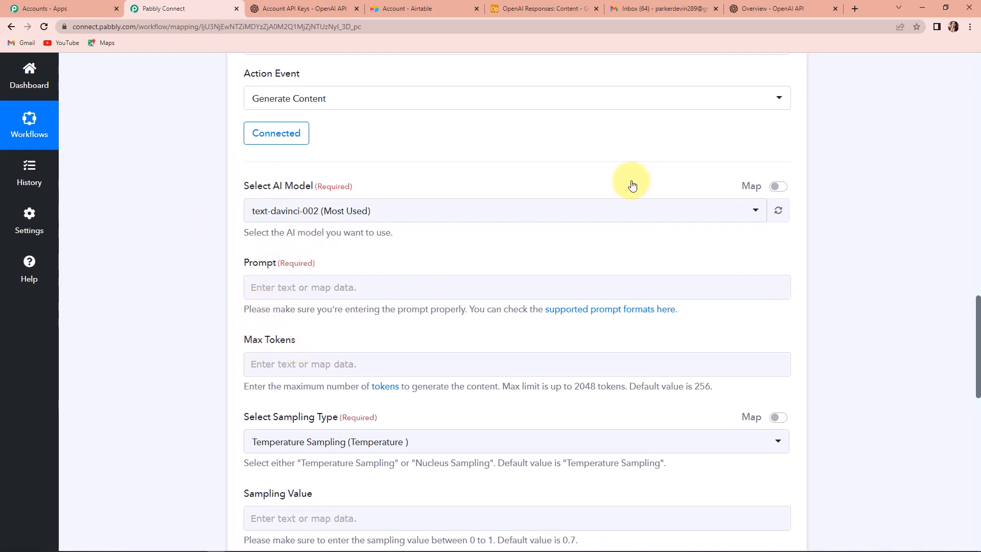
click(740, 16)
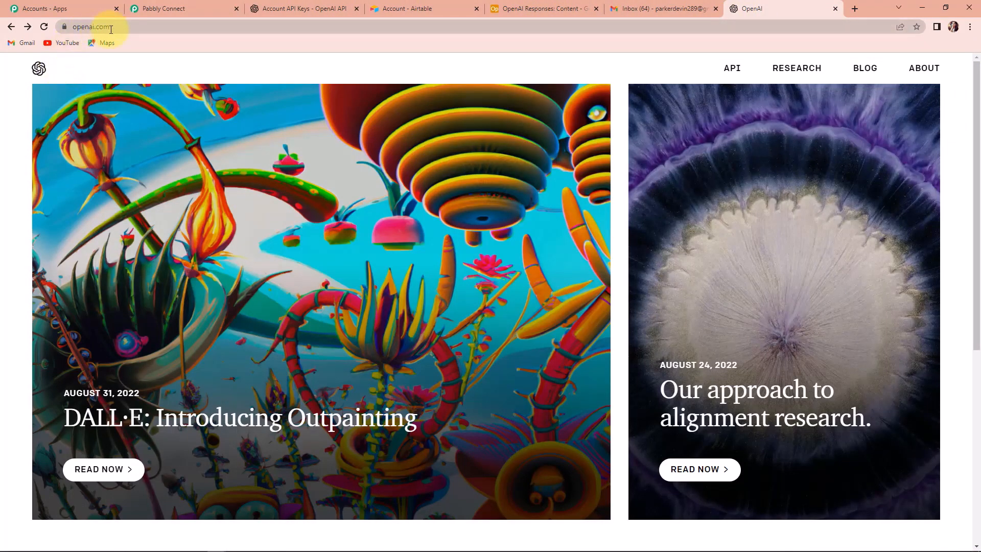
Log in to the OpenAI API account and open the Playground
click(733, 69)
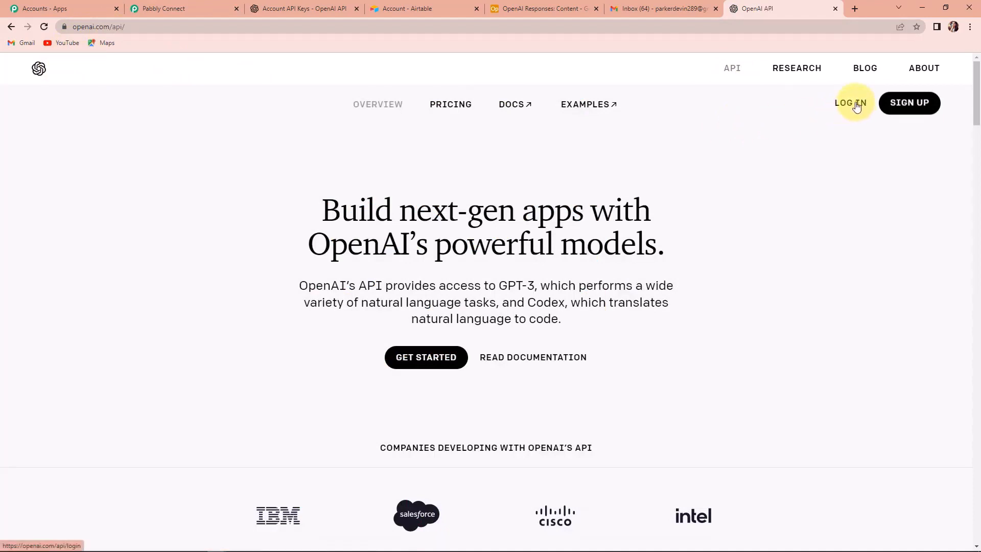
click(857, 106)
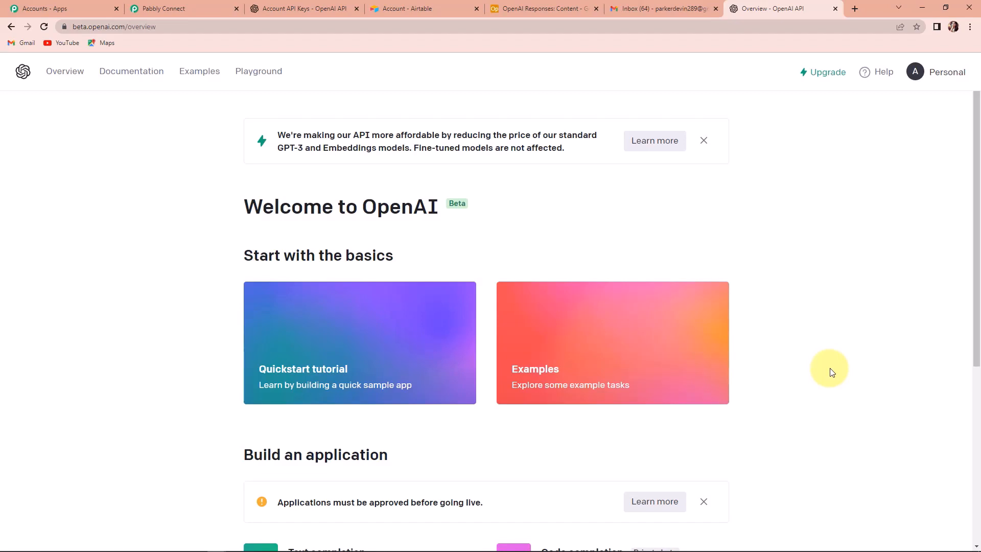
click(249, 71)
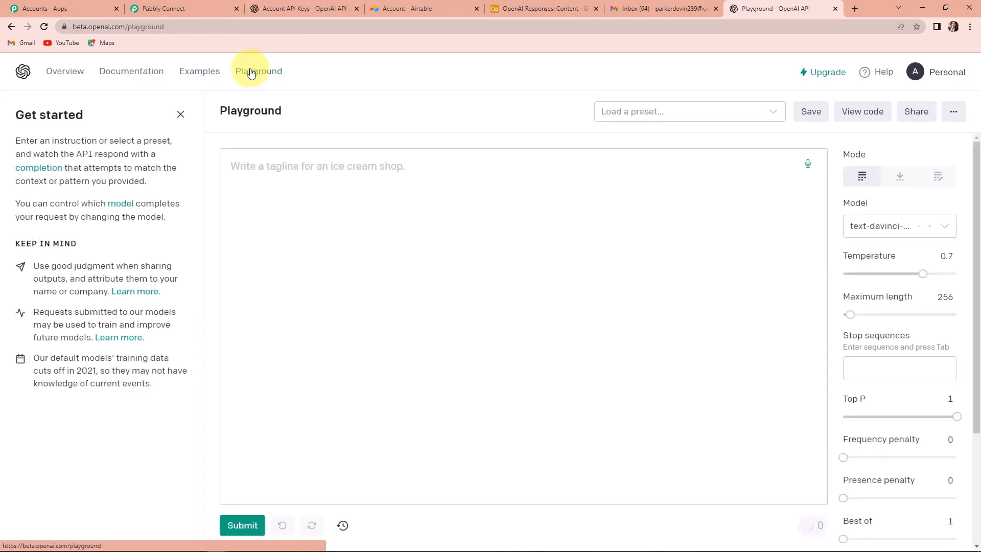
Submit the prompt 'Write a blog on the title: Title: Life is beautiful' in the Playground
click(260, 170)
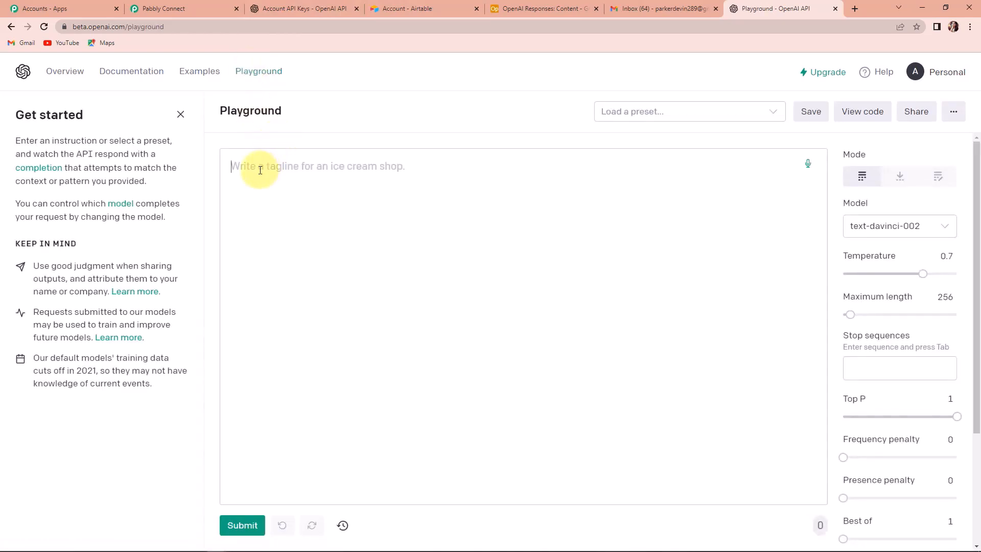
text(Writ)
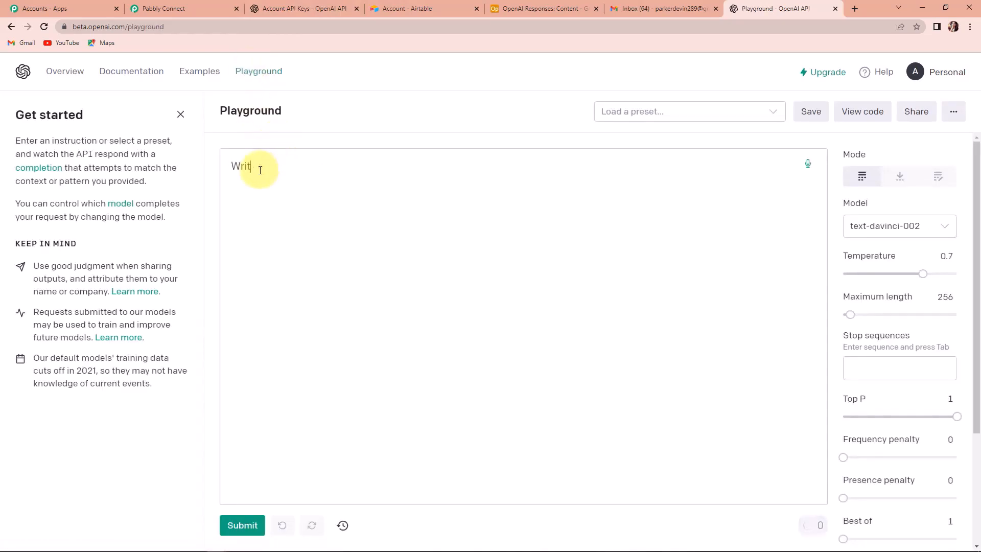
text(e a blog)
text( on the title: )
text(Title: L)
text(ife is beau)
text(tiful)
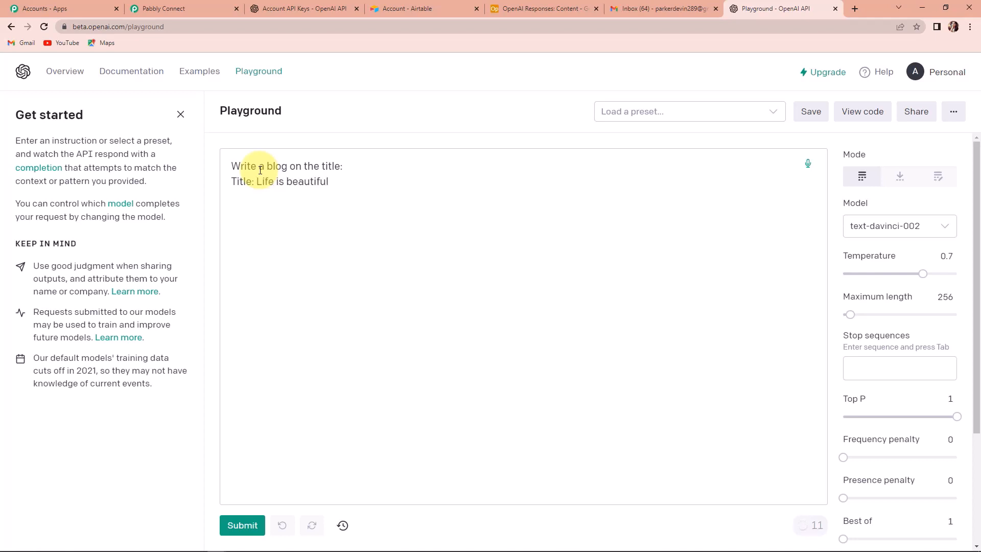
click(247, 530)
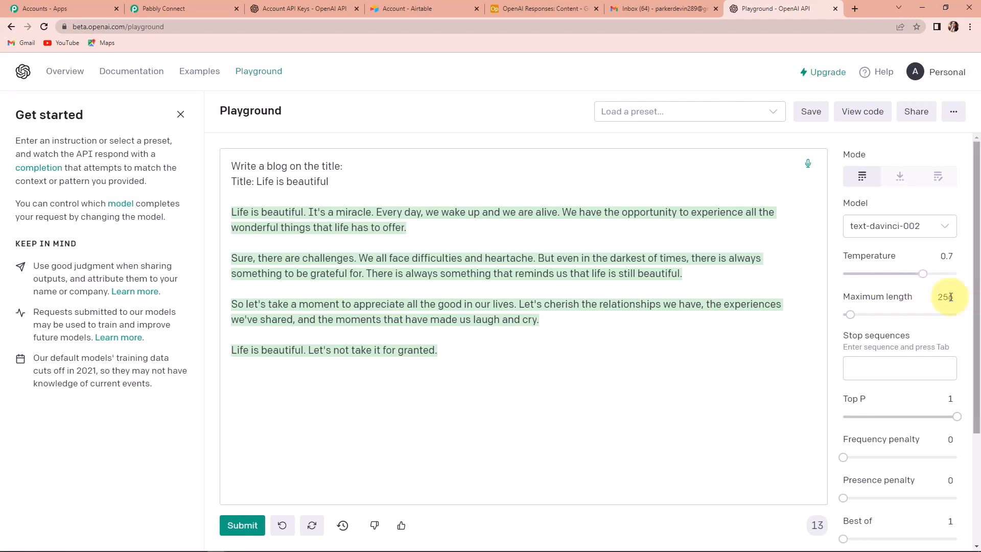
mouse_move(861, 297)
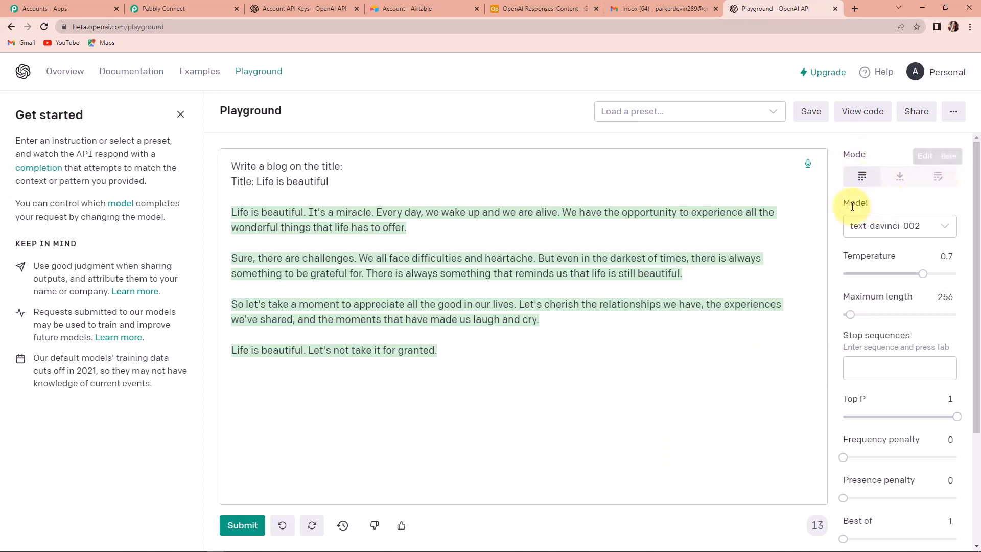
click(943, 229)
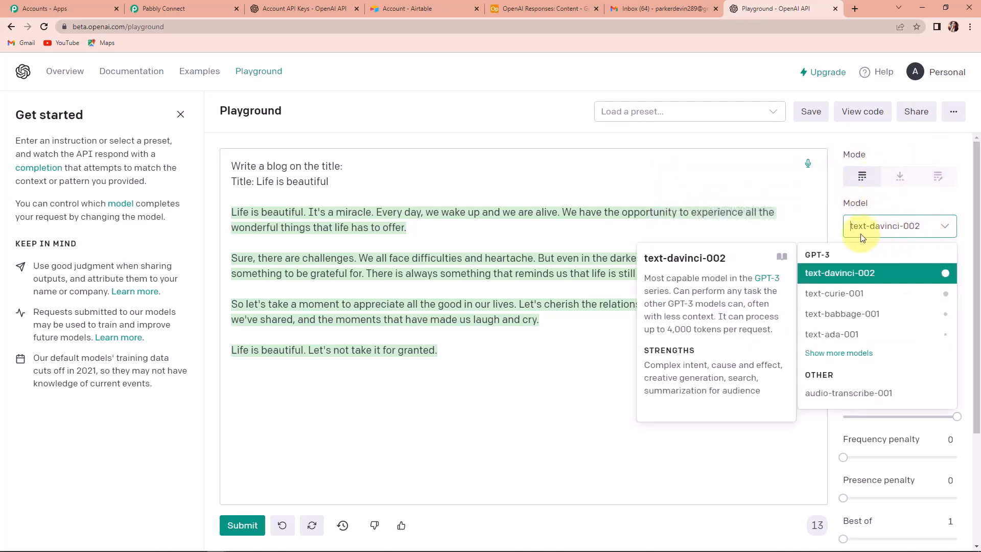
click(841, 274)
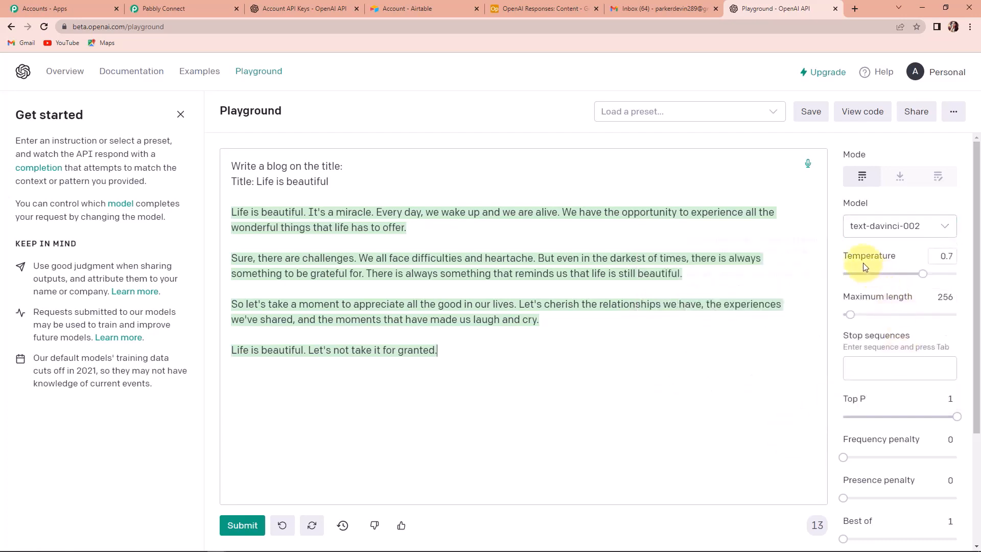
mouse_move(863, 257)
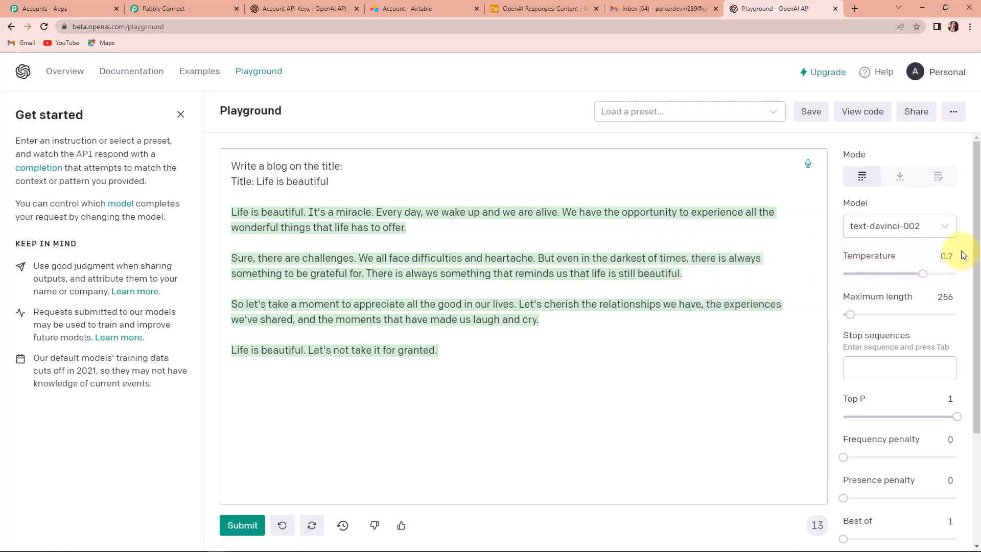
mouse_move(895, 299)
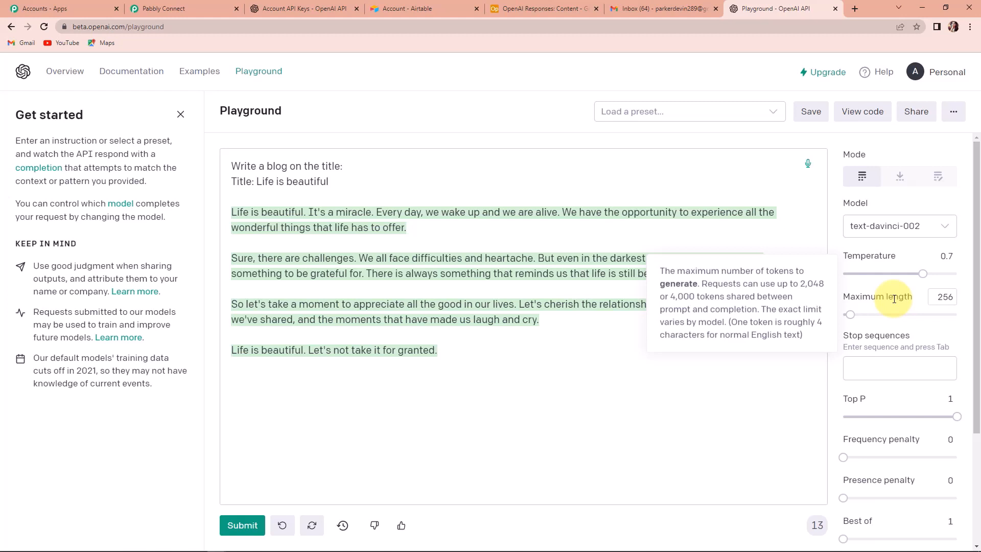
mouse_move(889, 339)
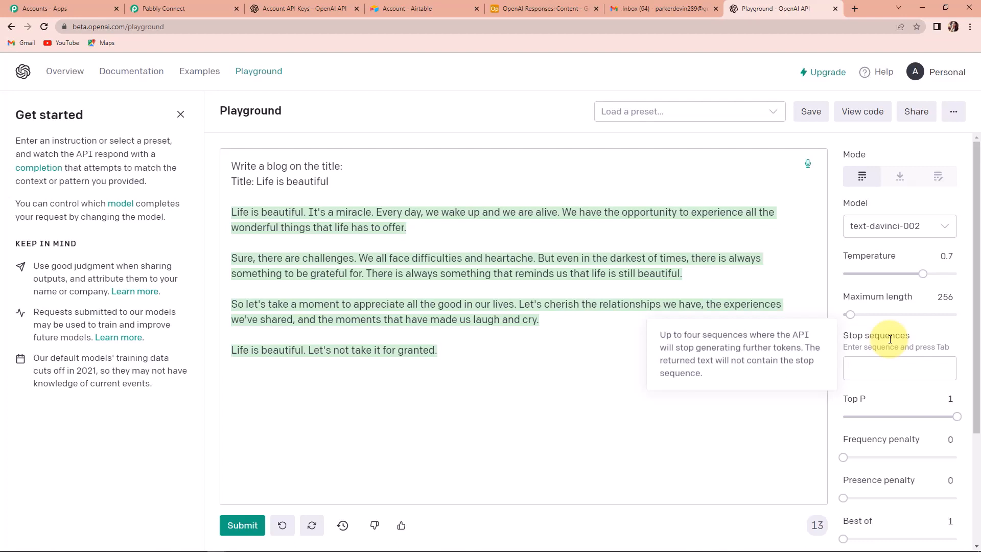
Add /## as a stop sequence
click(895, 371)
text(/##)
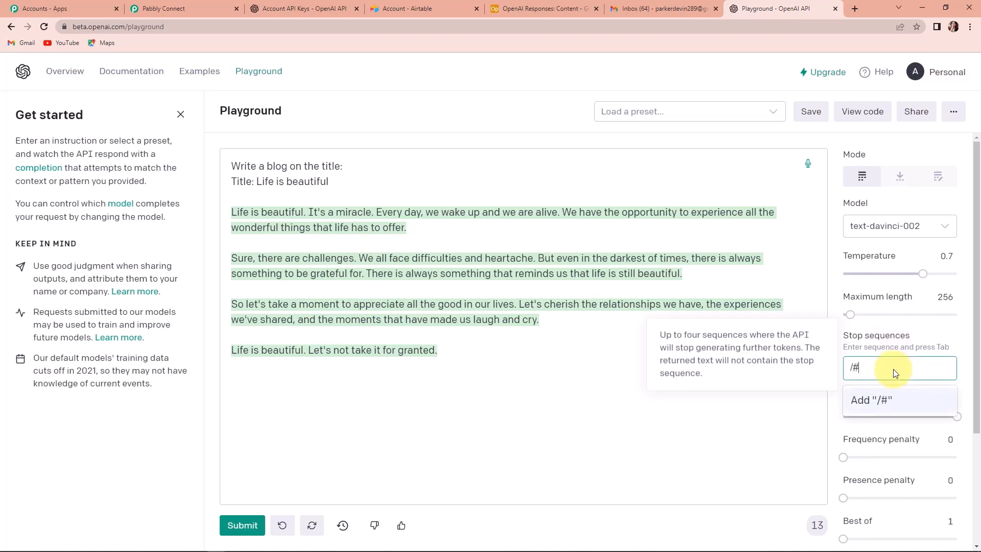
click(855, 401)
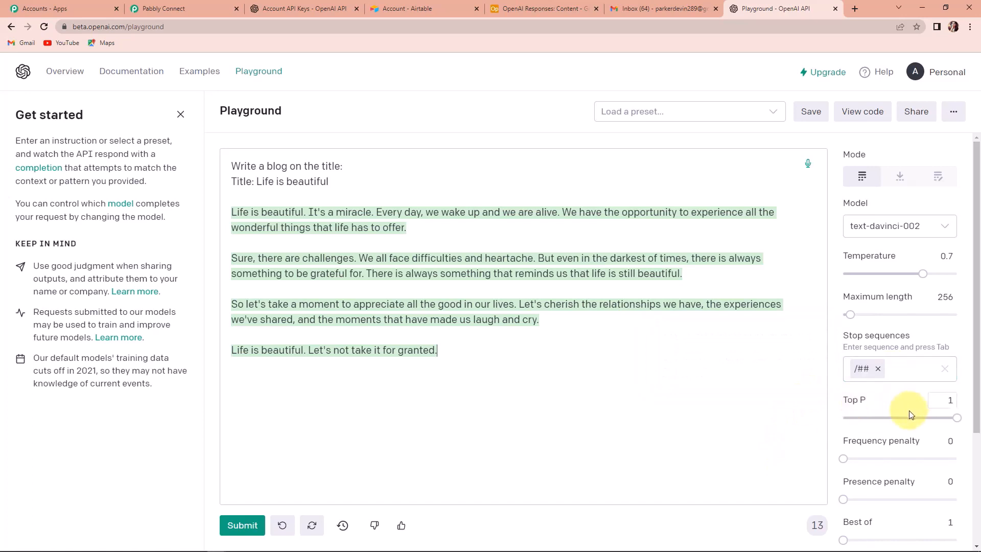
scroll(909, 411, down, 2)
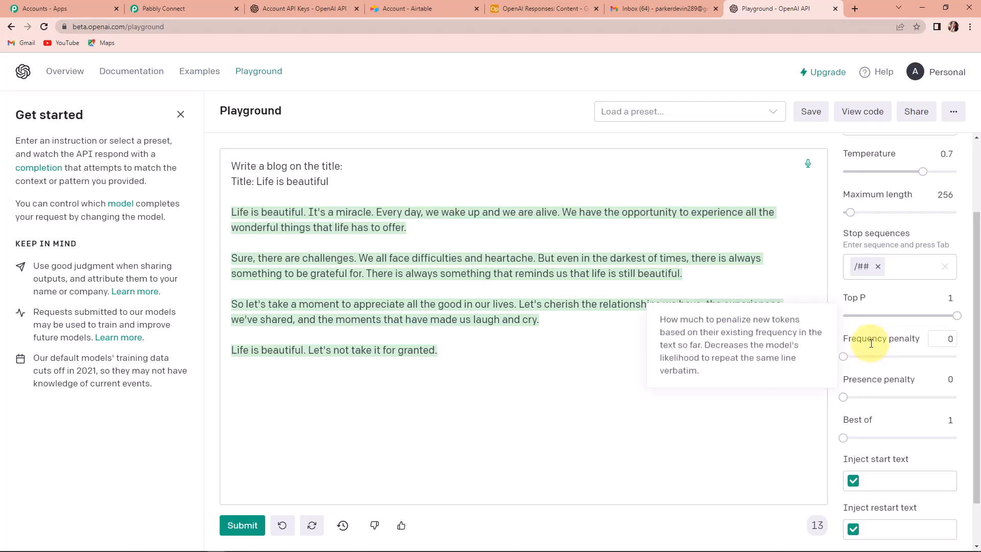
Set frequency and presence penalties to 1 and Best of to 3
mouse_move(883, 381)
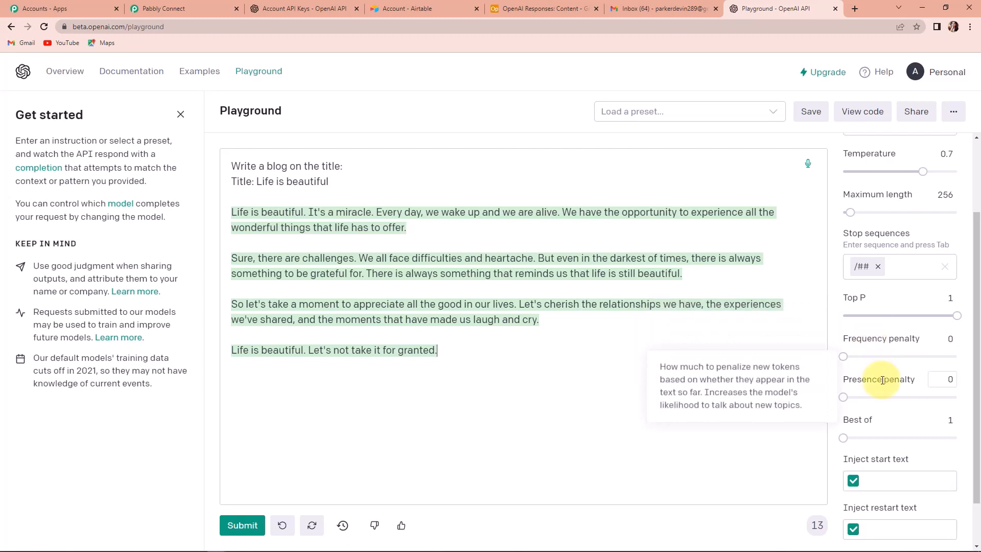
click(949, 340)
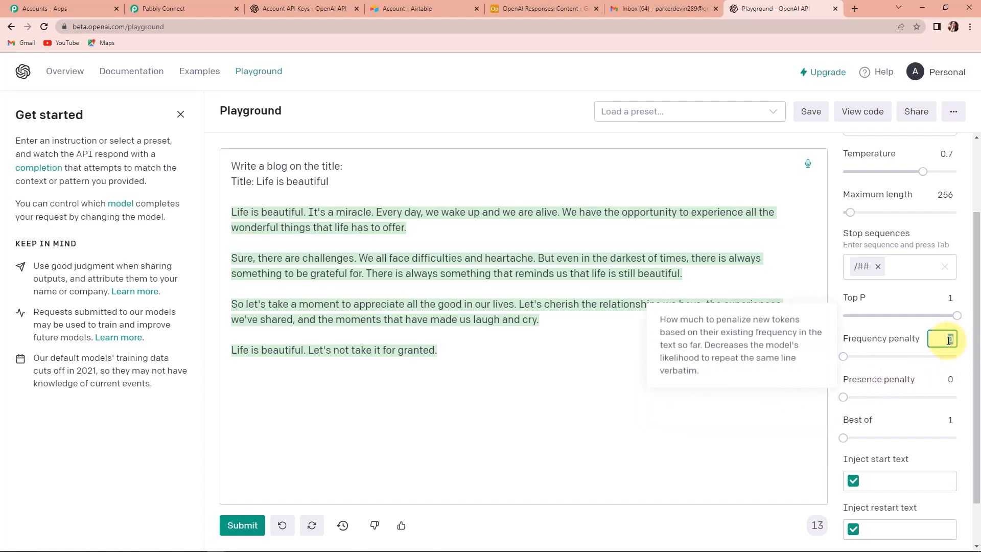
text(1)
click(953, 379)
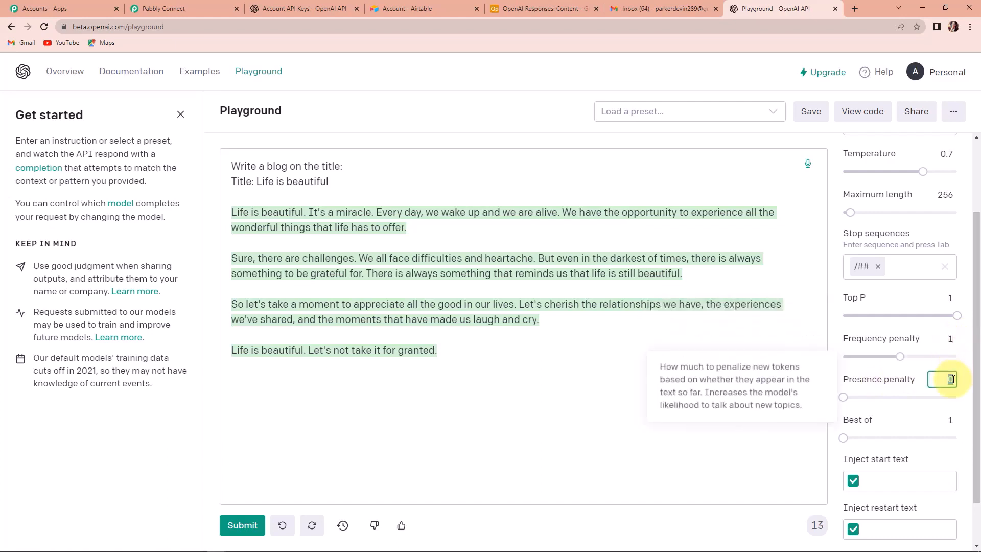
text(1)
mouse_move(860, 420)
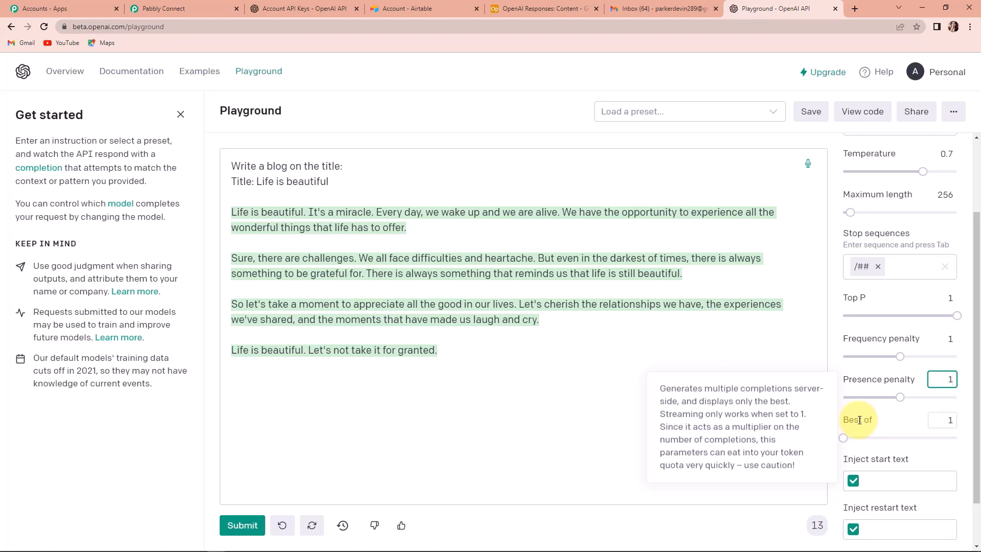
double_click(954, 419)
text(3)
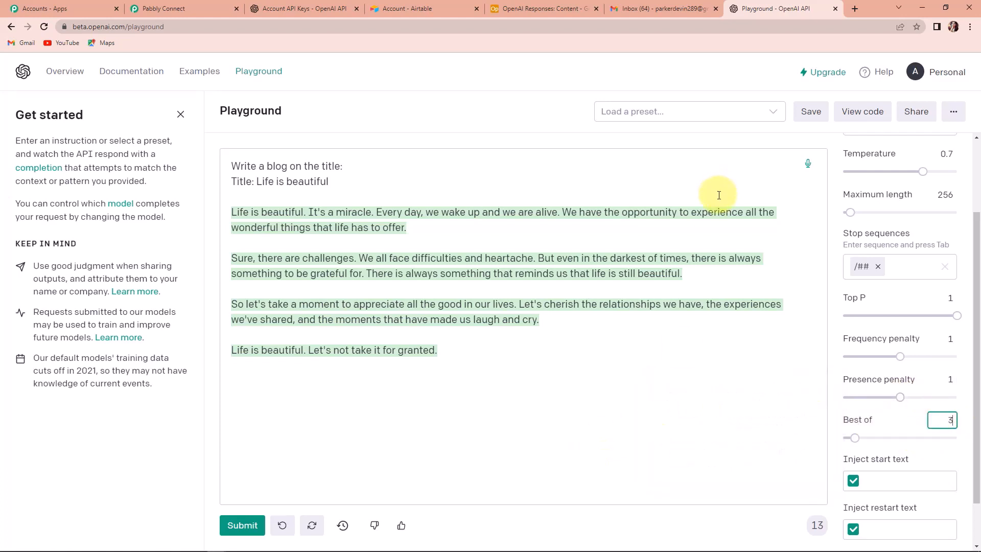
click(865, 114)
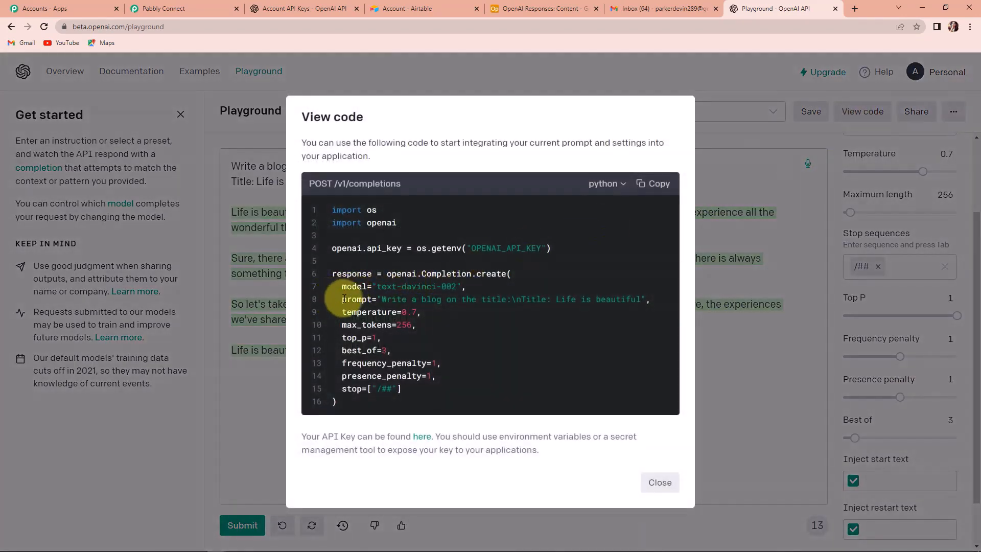
drag(336, 300, 658, 307)
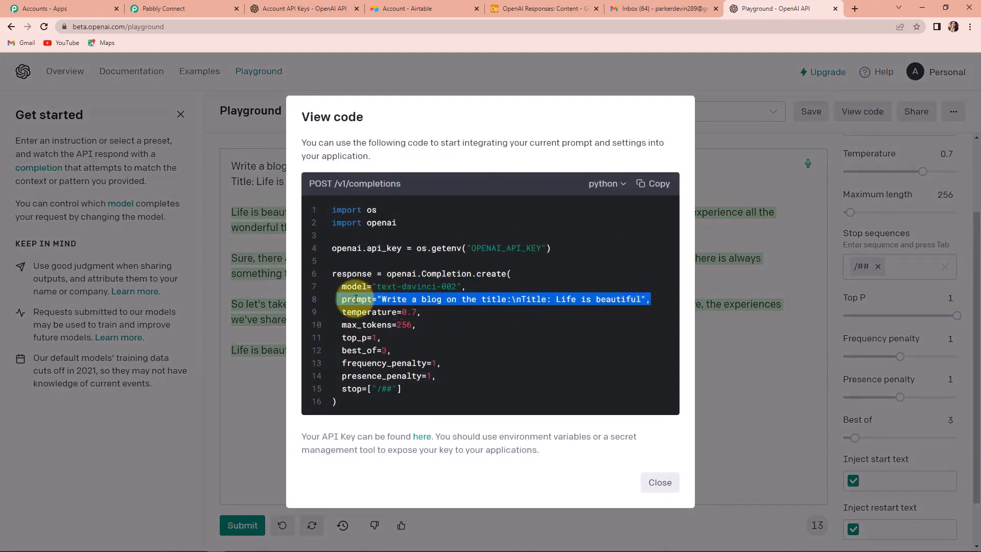
click(738, 184)
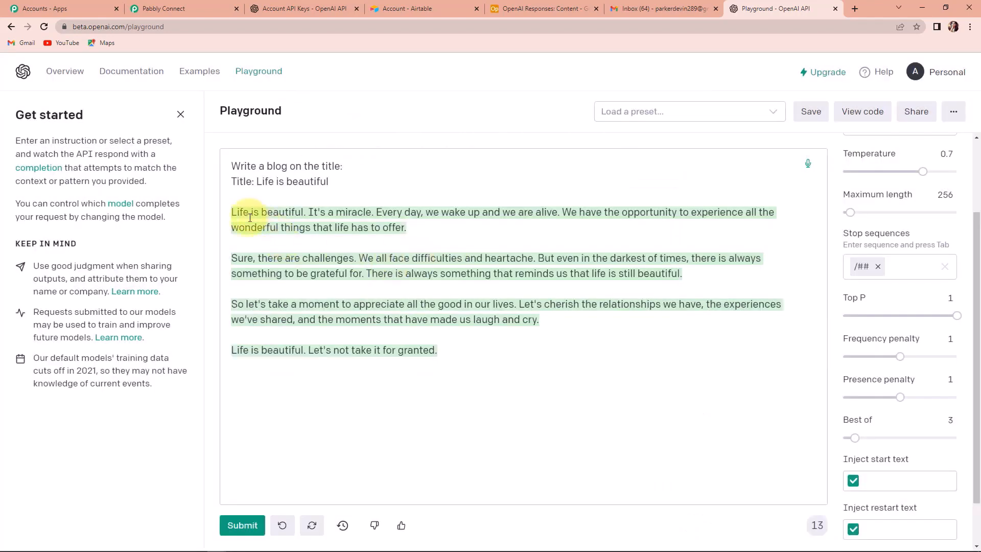
drag(329, 182, 222, 164)
mouse_move(407, 550)
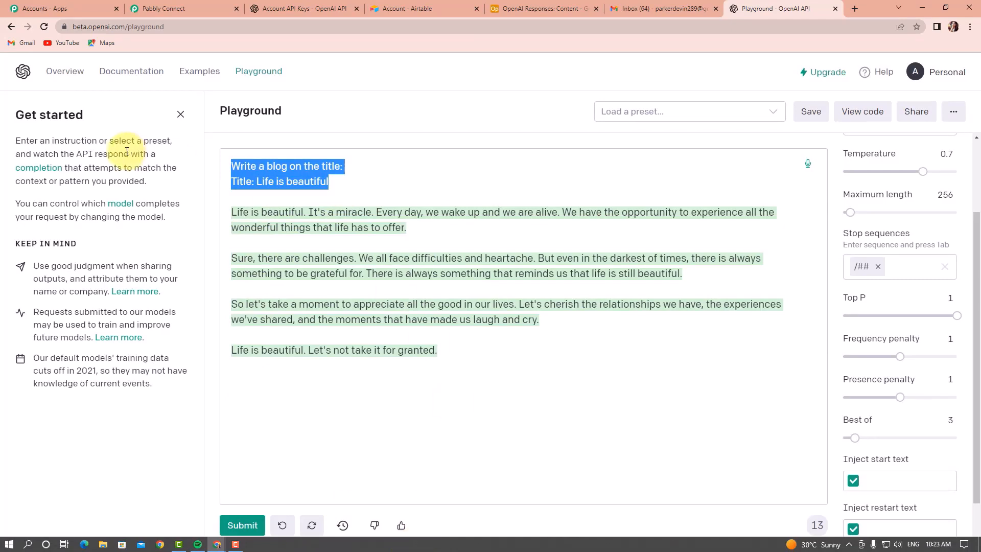
click(166, 10)
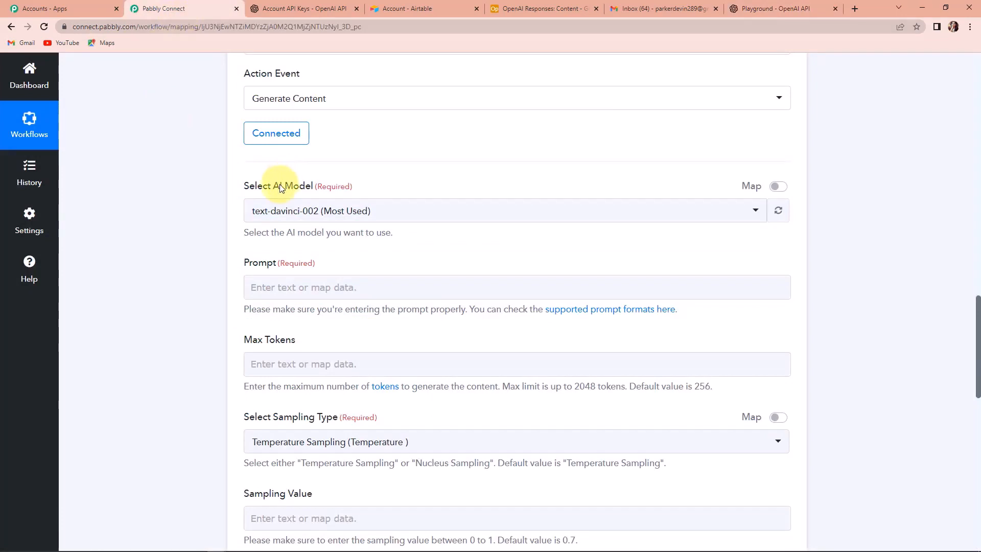
Type the prompt 'Write email content as per the subject line: Subject Line:' in the OpenAI step
scroll(352, 228, down, 1)
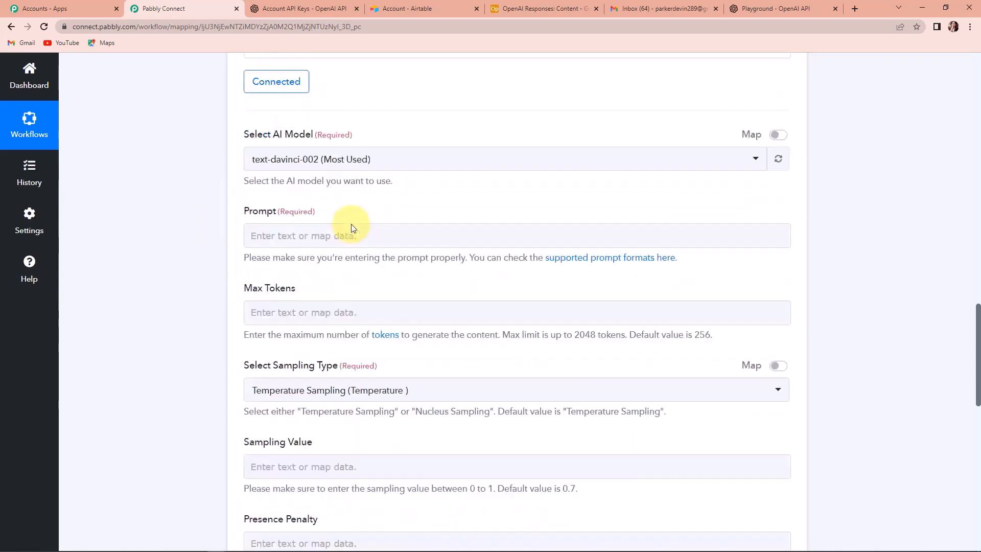
scroll(351, 228, down, 2)
click(273, 185)
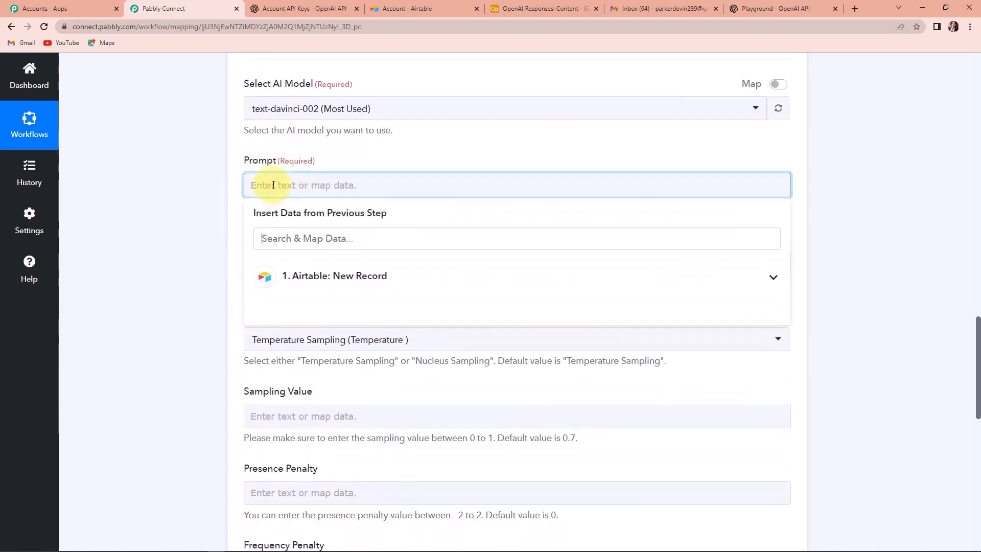
text(Write)
text( the)
key(BackSpace)
key(BackSpace)
key(BackSpace)
key(BackSpace)
text(email content as per the subject line)
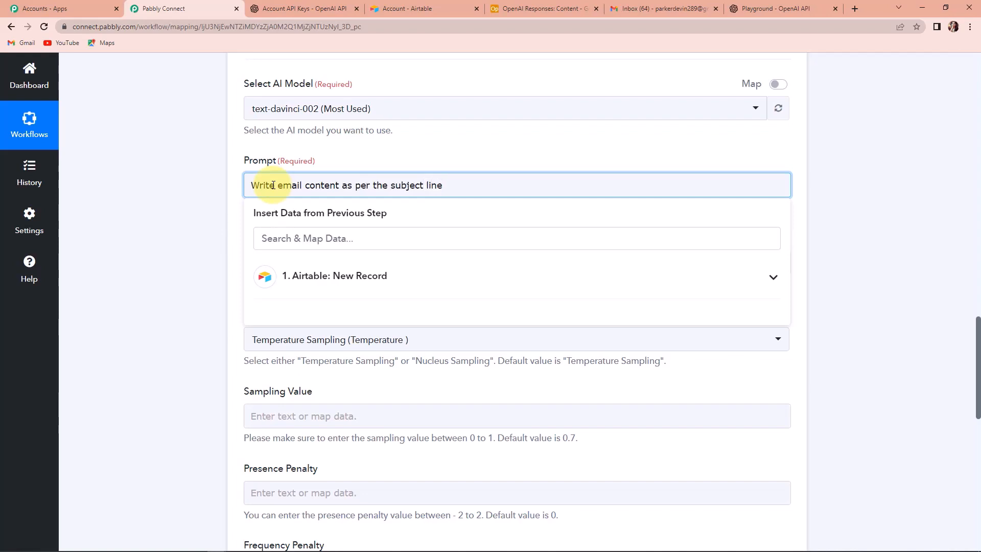
text(:)
key(Return)
text(Subject Line:)
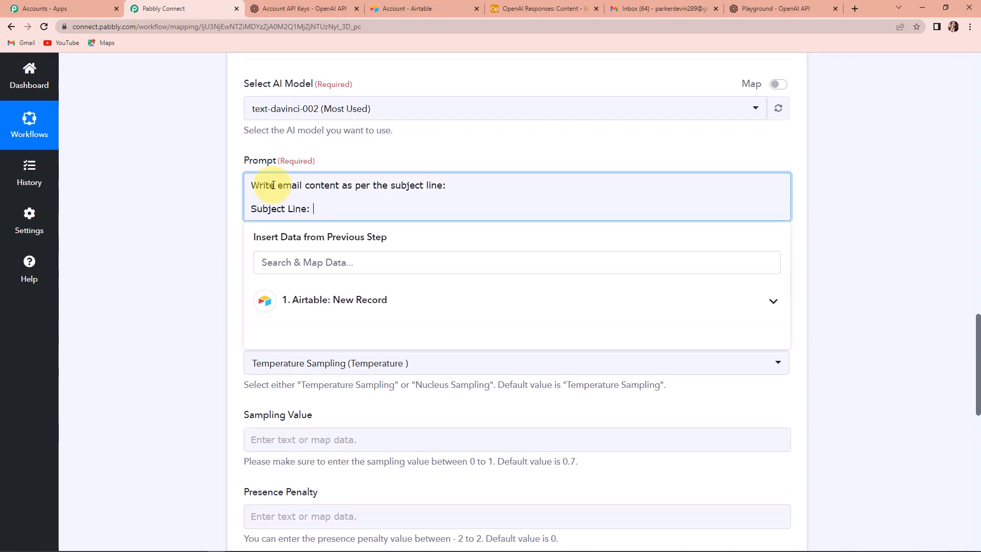
Map the Airtable New Record's Subject Line field into the prompt
click(317, 307)
click(340, 385)
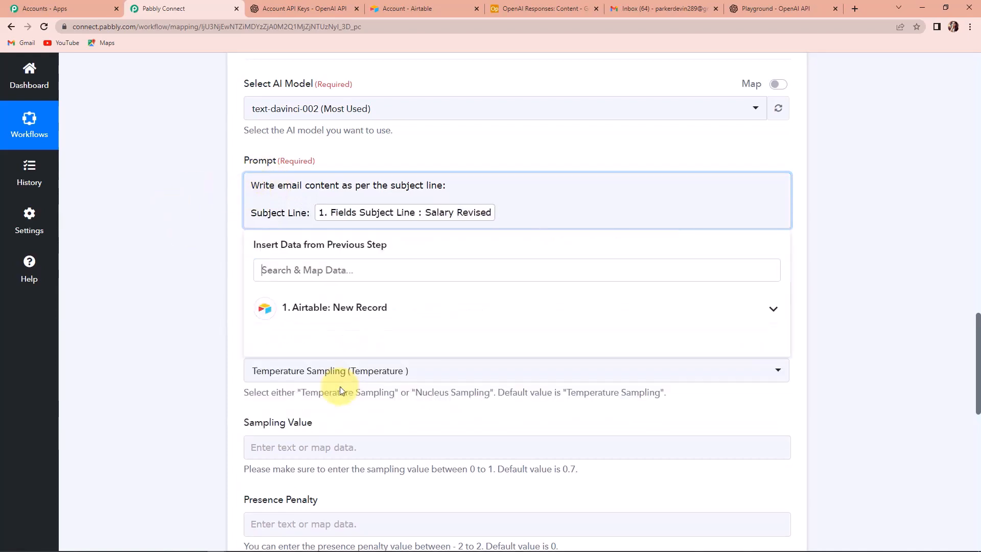
click(142, 240)
scroll(175, 230, down, 2)
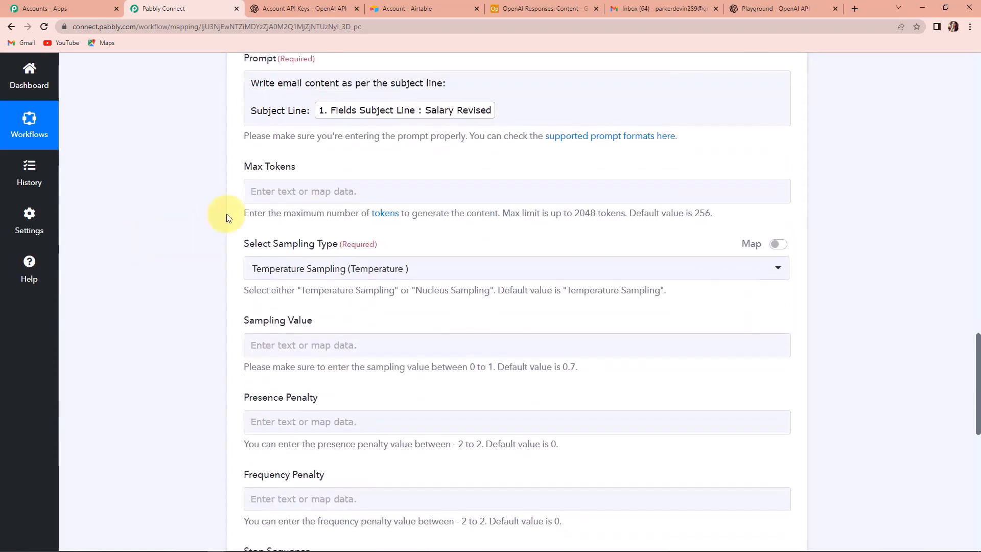
Set the OpenAI step's max tokens to 256
click(263, 193)
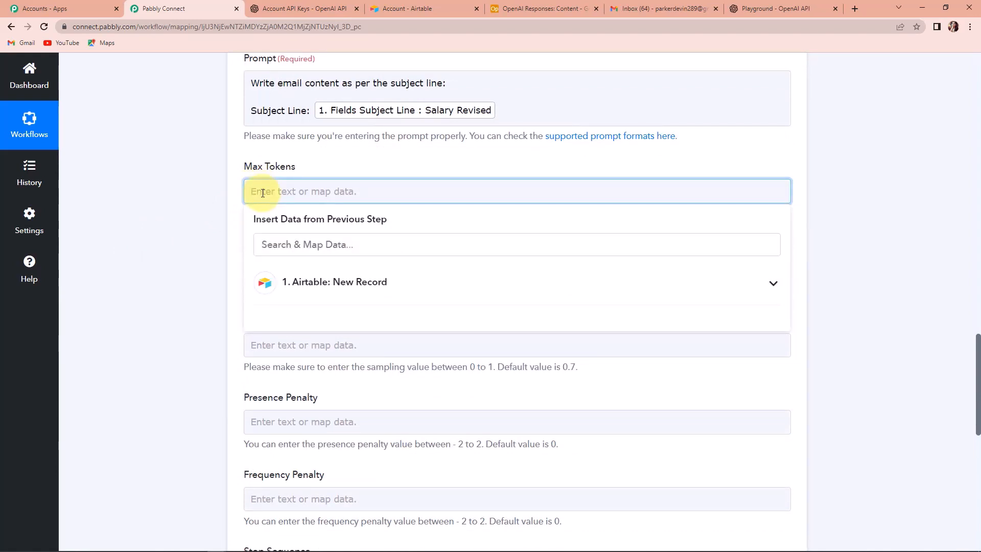
text(256)
click(218, 222)
scroll(225, 214, down, 2)
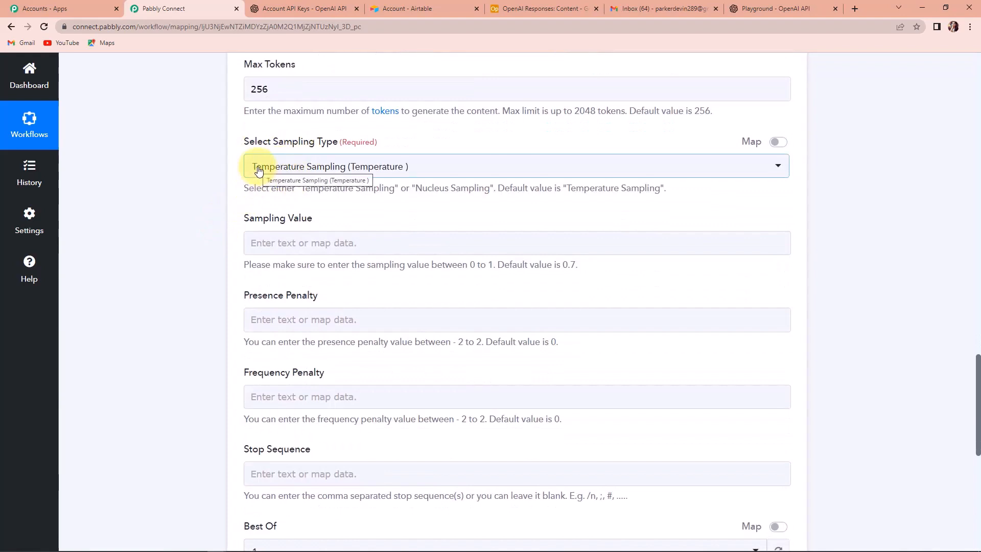
Keep Temperature Sampling as the sampling type with a sampling value of 0.7
click(358, 169)
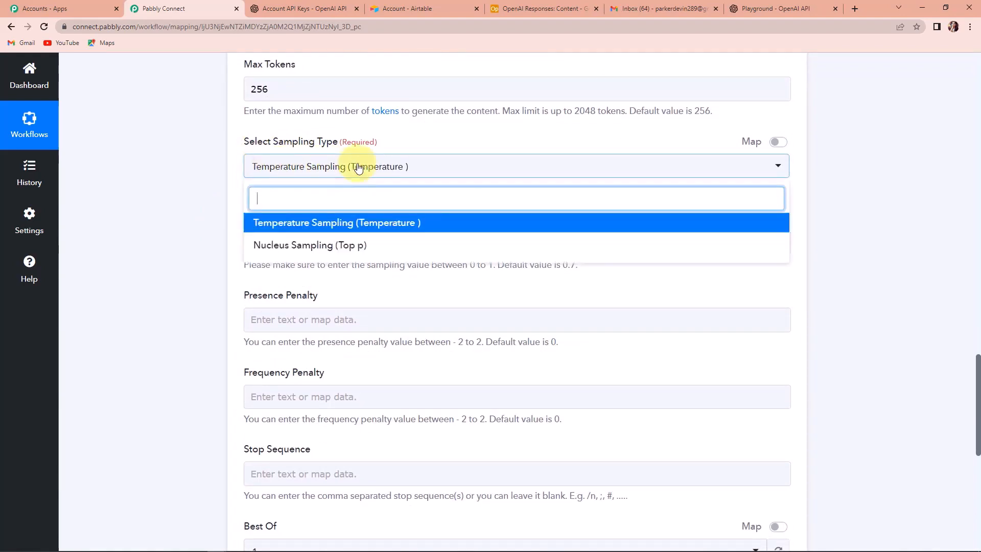
click(213, 184)
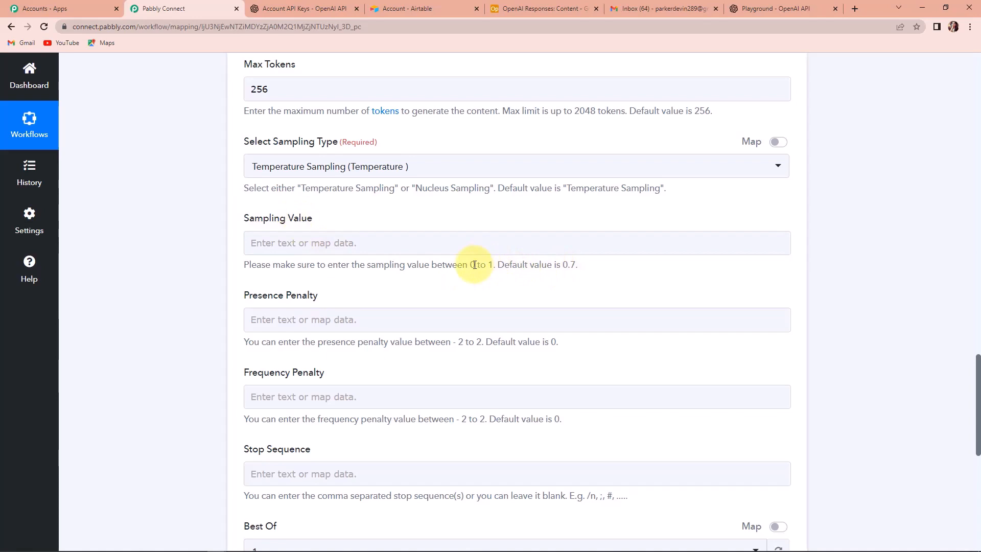
click(562, 252)
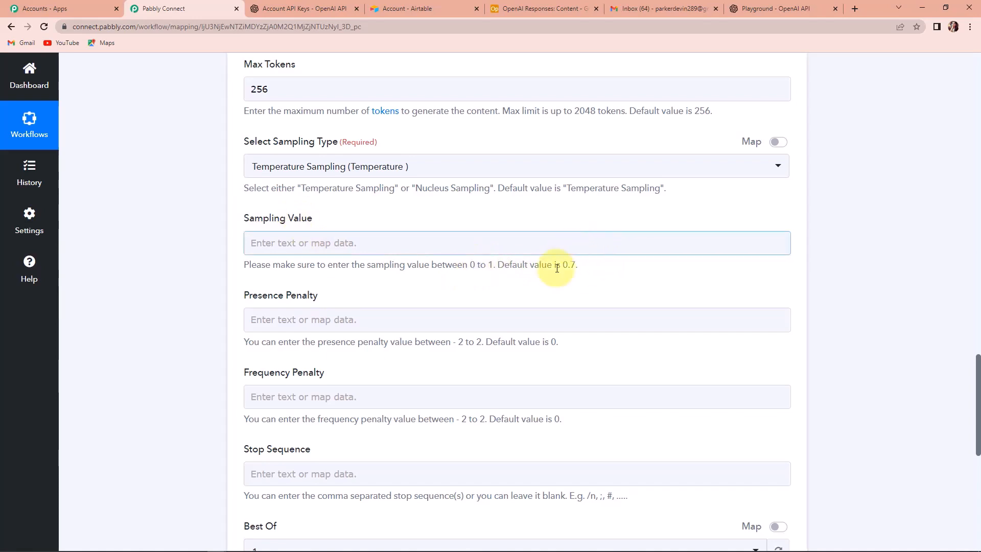
click(519, 245)
text(0.7)
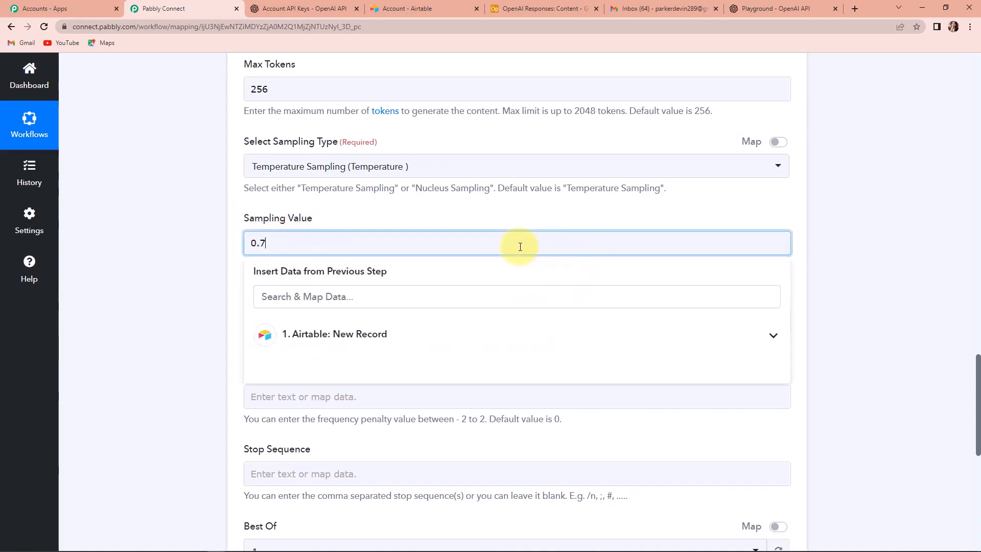
click(186, 244)
scroll(230, 215, down, 3)
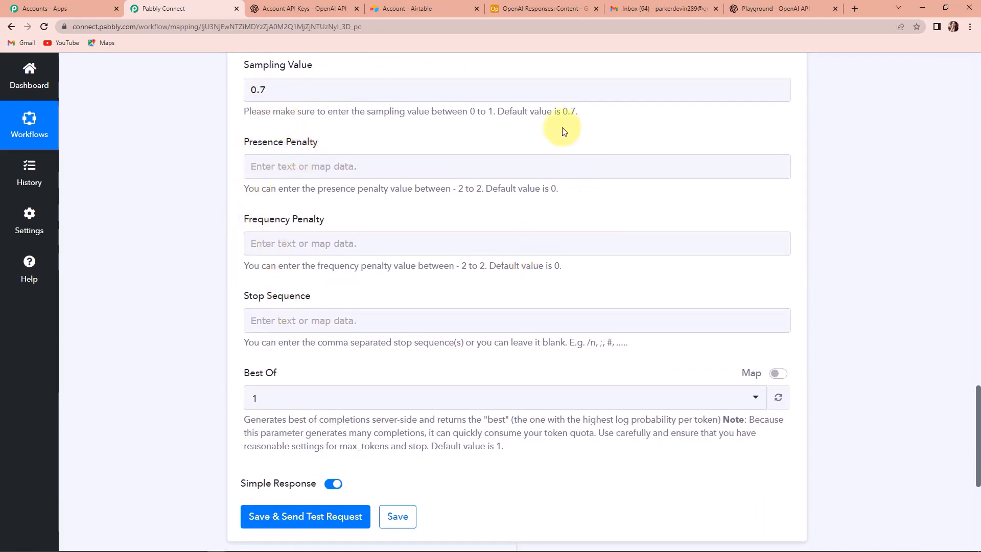
Set both Presence Penalty and Frequency Penalty to 1
click(296, 166)
text(1)
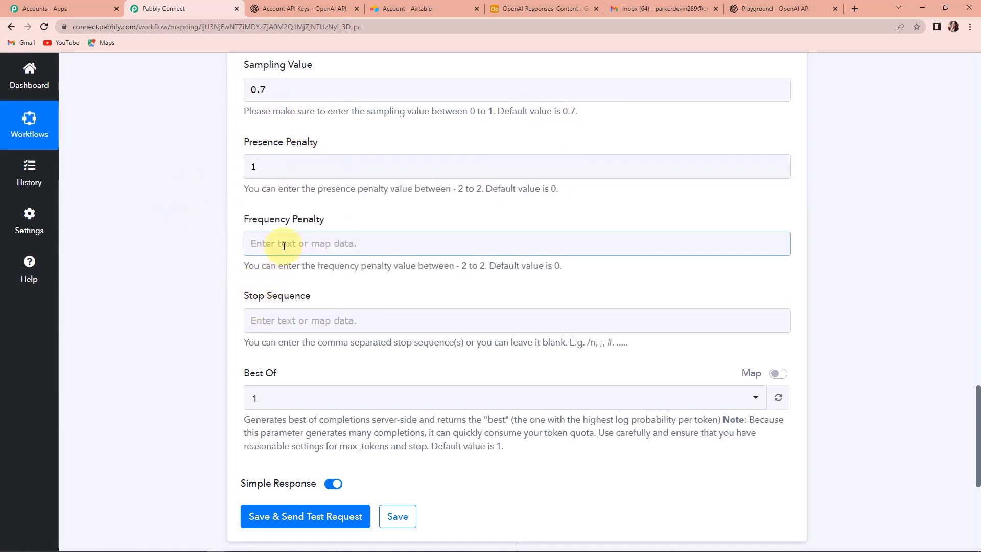
click(282, 244)
text(1)
click(196, 242)
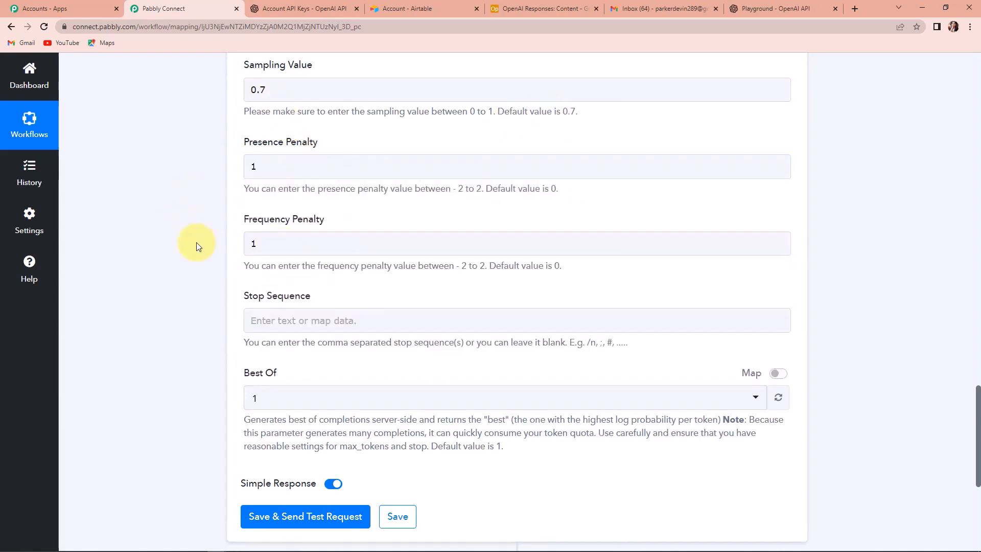
scroll(196, 243, down, 2)
Set the stop sequence to /## and Best Of to 3
click(260, 218)
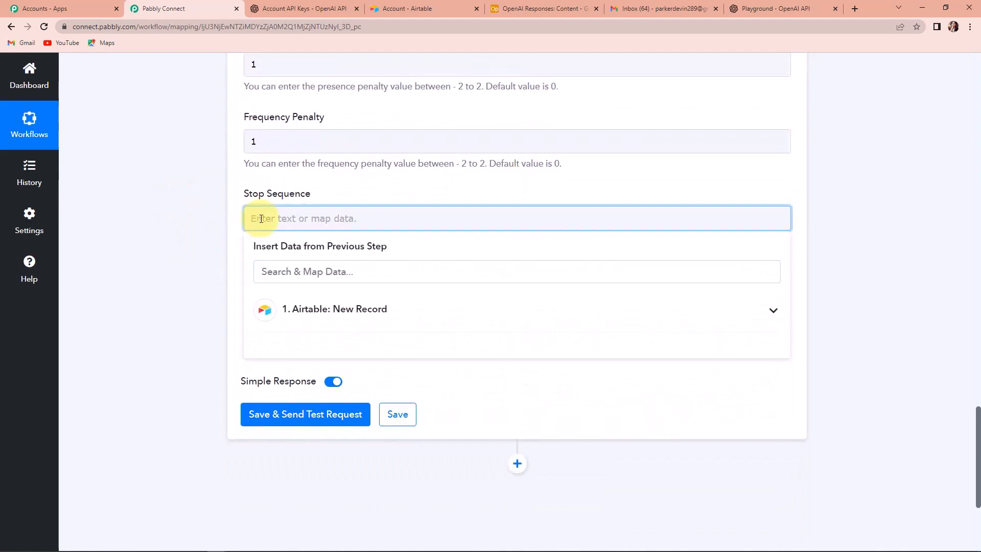
text(/##)
click(192, 248)
scroll(191, 250, down, 2)
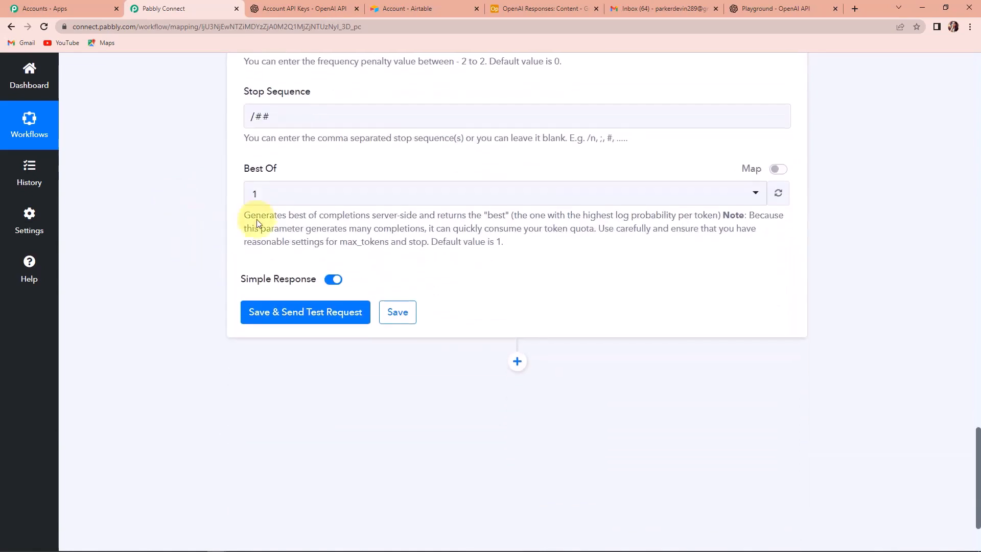
click(260, 195)
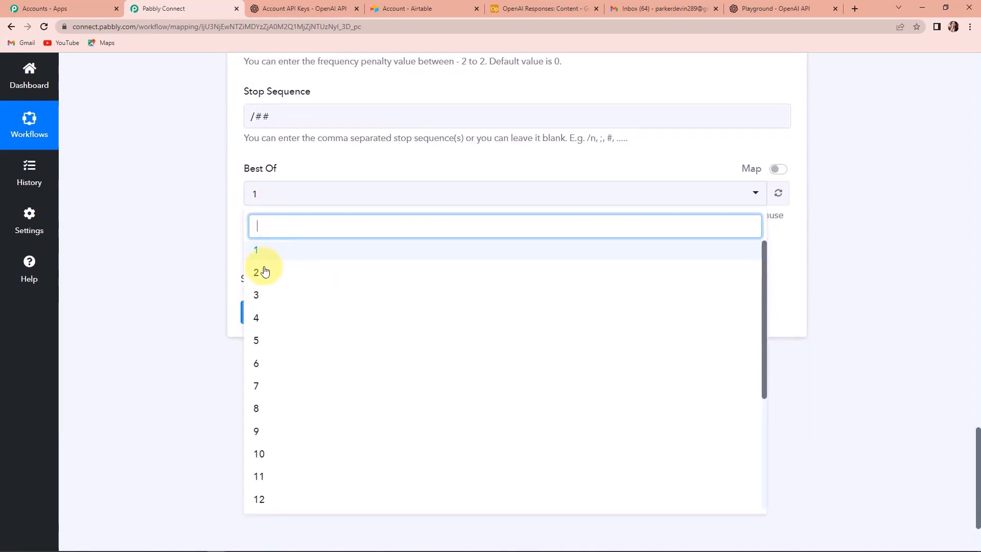
click(259, 297)
Save and test the OpenAI step, enlarging Choices 0 Text to read the salary-revision letter
click(281, 314)
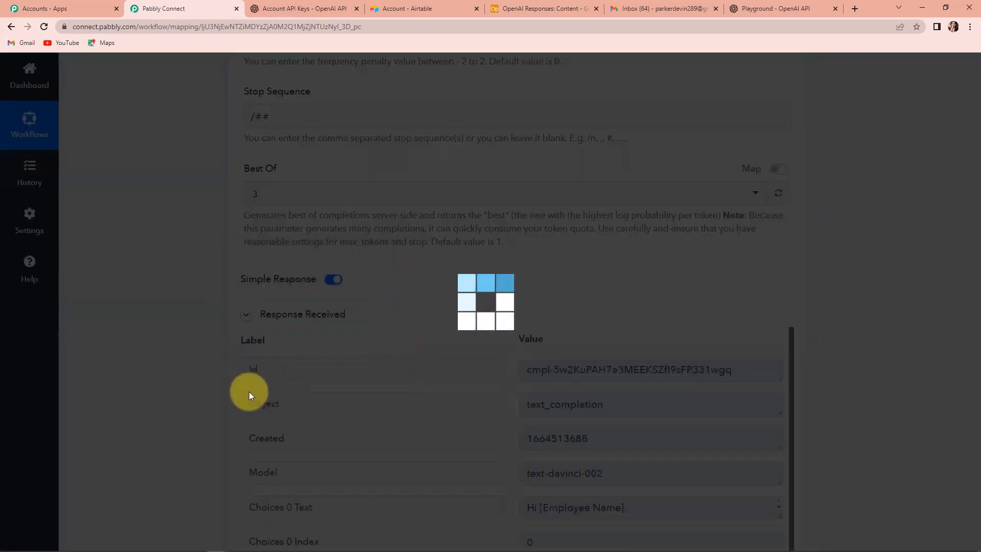
scroll(868, 370, down, 4)
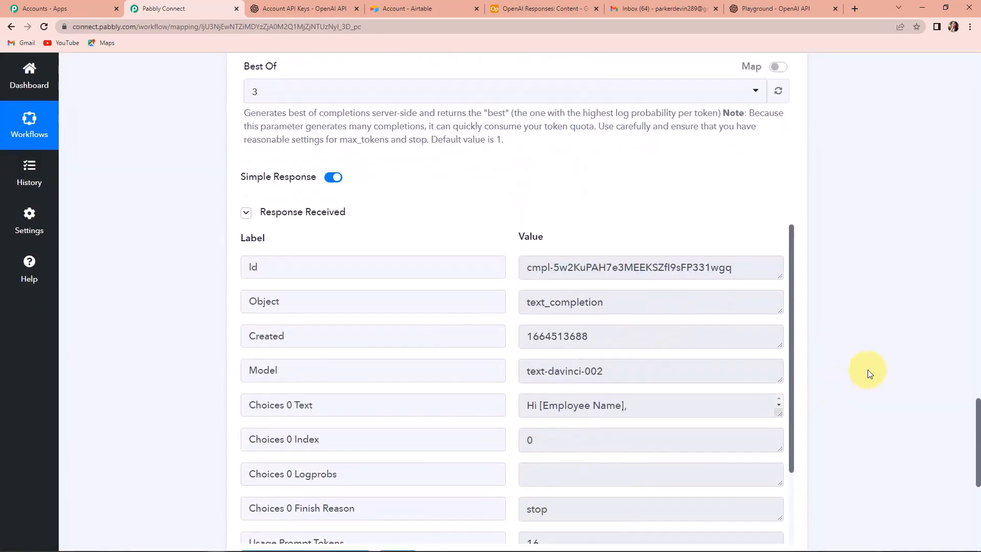
drag(778, 310, 789, 432)
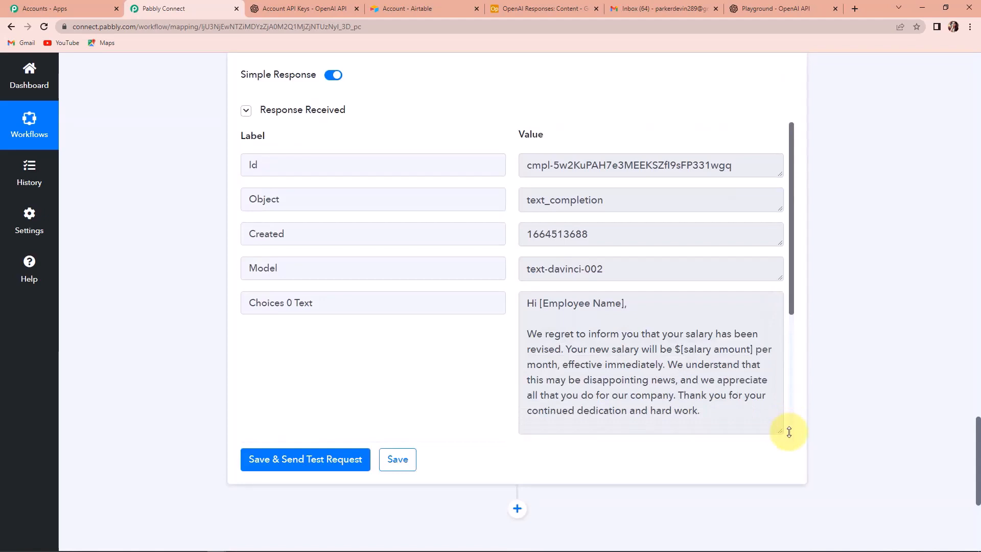
scroll(722, 373, down, 3)
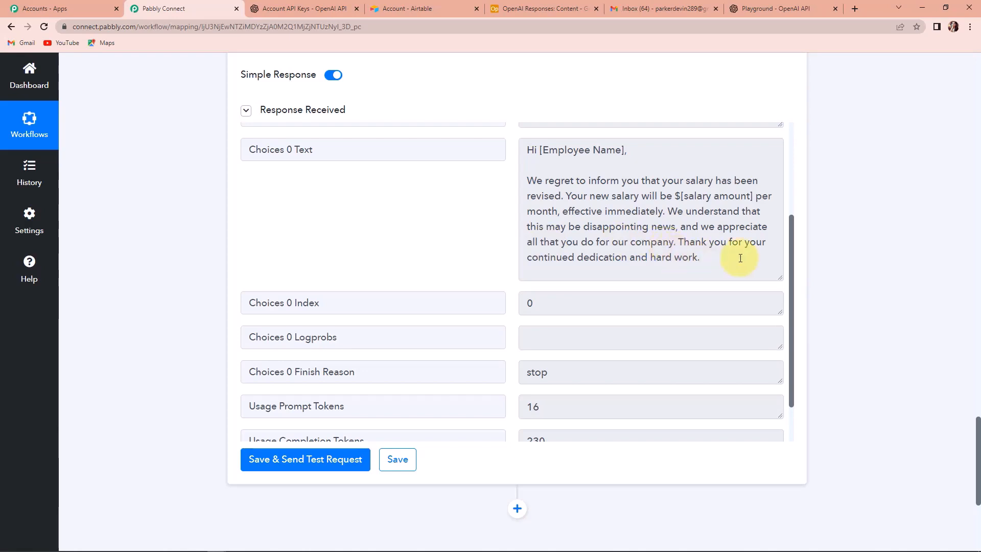
scroll(824, 256, down, 4)
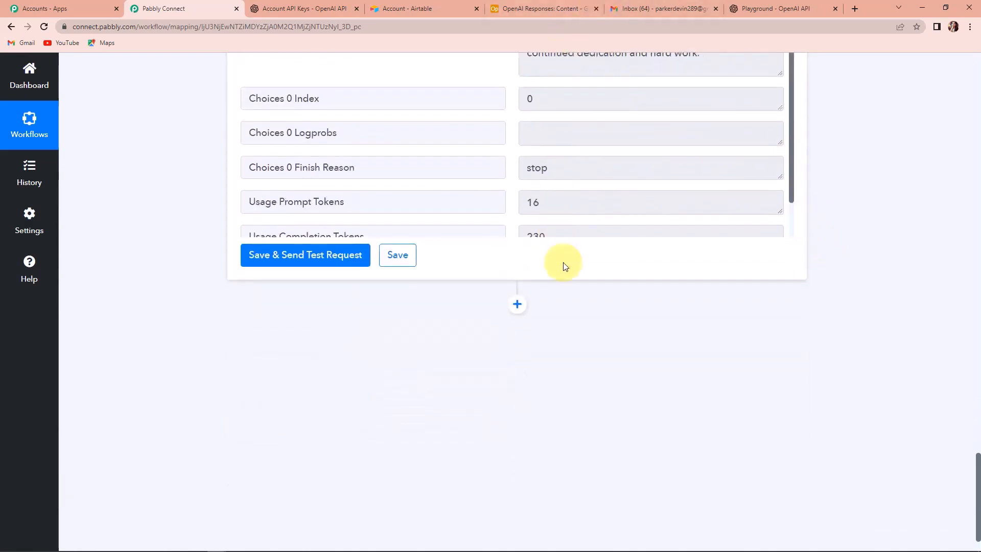
scroll(567, 271, down, 1)
Add a Gmail action step after OpenAI with the Send Email event
click(518, 256)
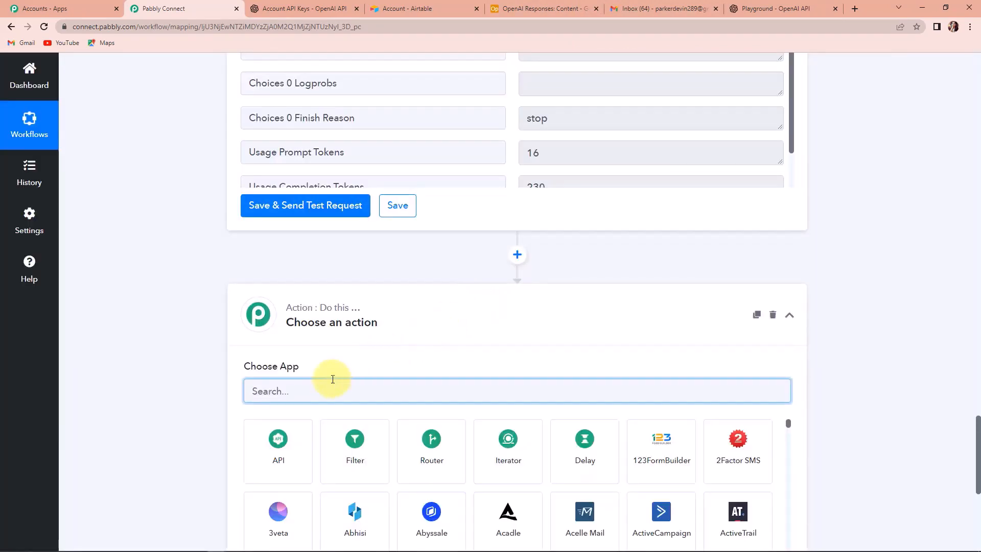
text(gmail)
click(365, 441)
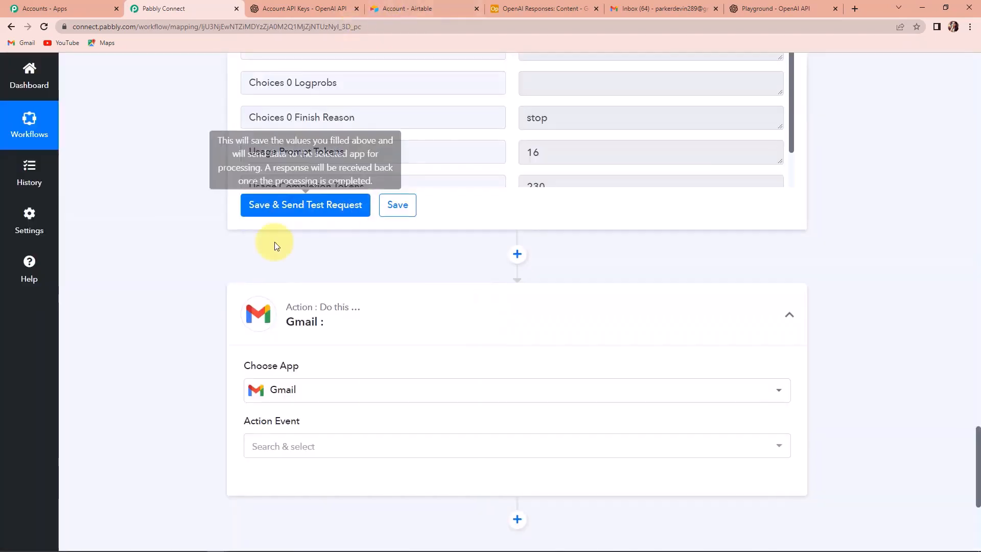
scroll(274, 225, down, 3)
click(284, 292)
click(289, 351)
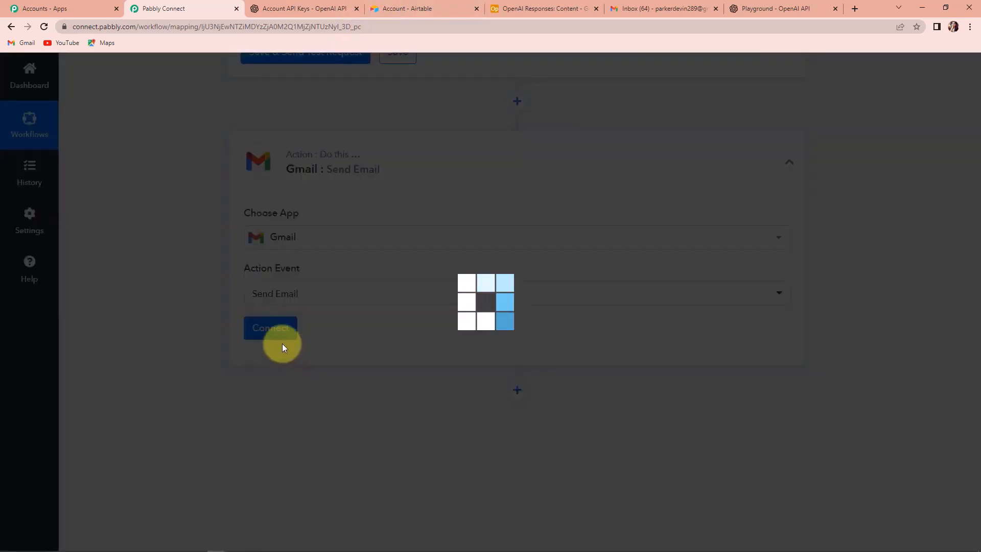
Create a new Gmail connection and authorize Pabbly Connect on the Google account
click(272, 330)
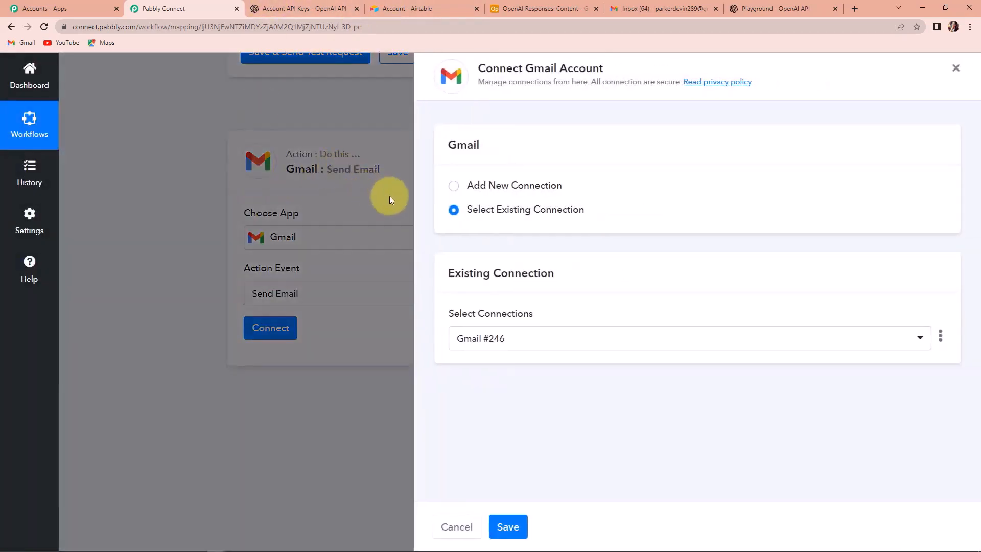
click(457, 189)
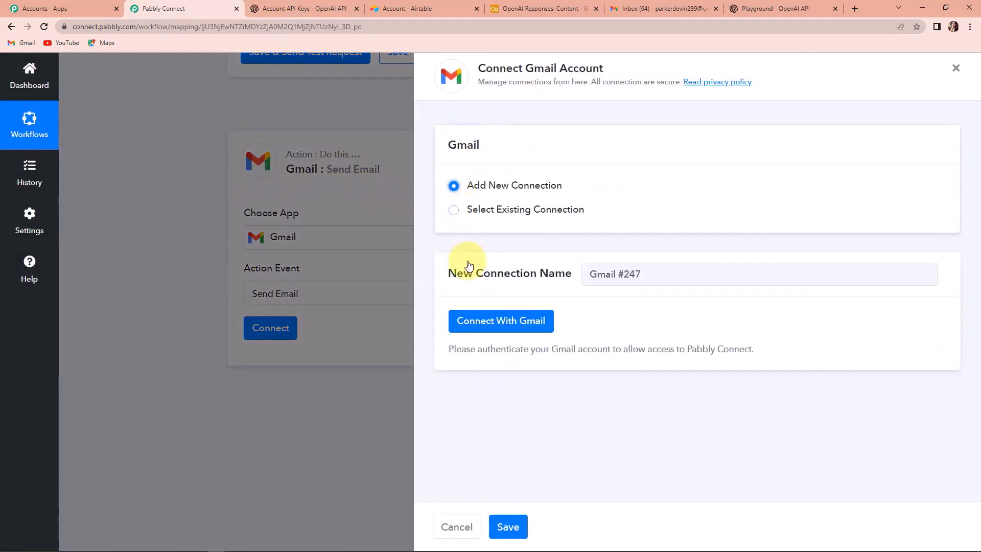
click(481, 320)
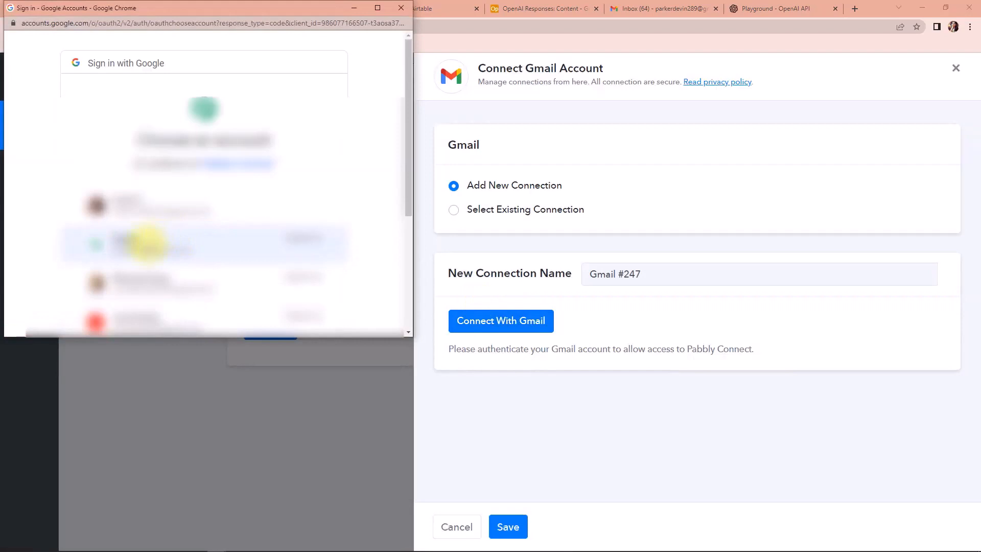
scroll(147, 243, down, 2)
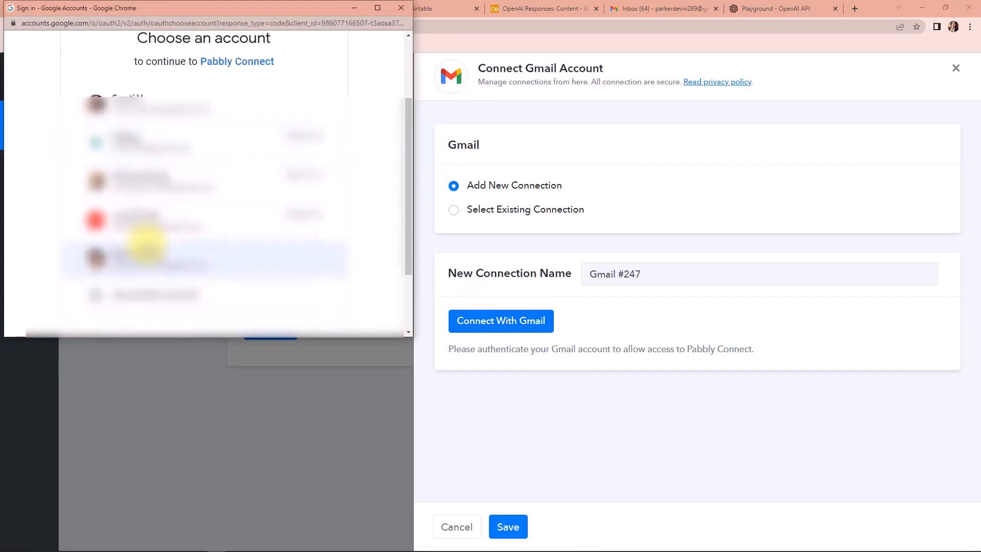
click(146, 244)
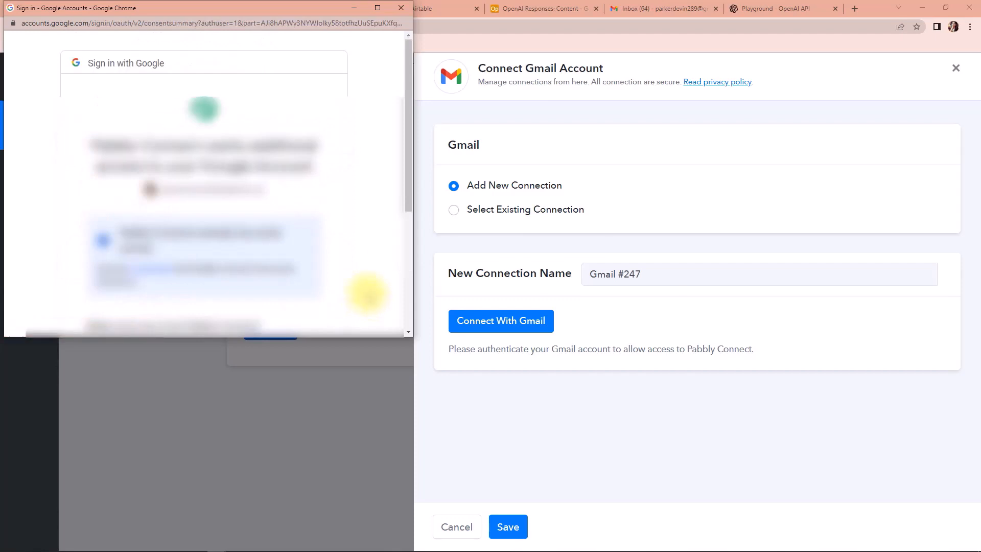
scroll(348, 265, down, 4)
click(284, 244)
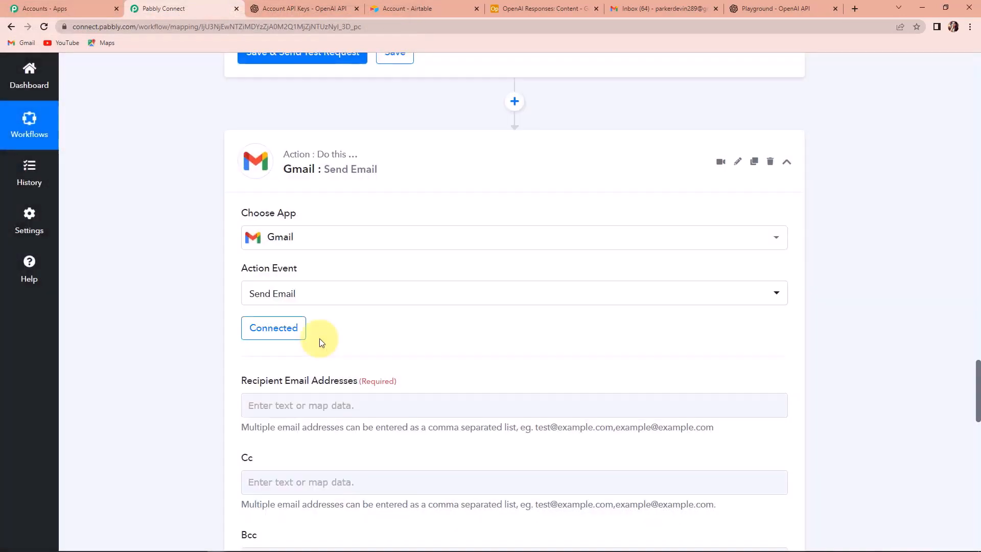
scroll(467, 338, down, 4)
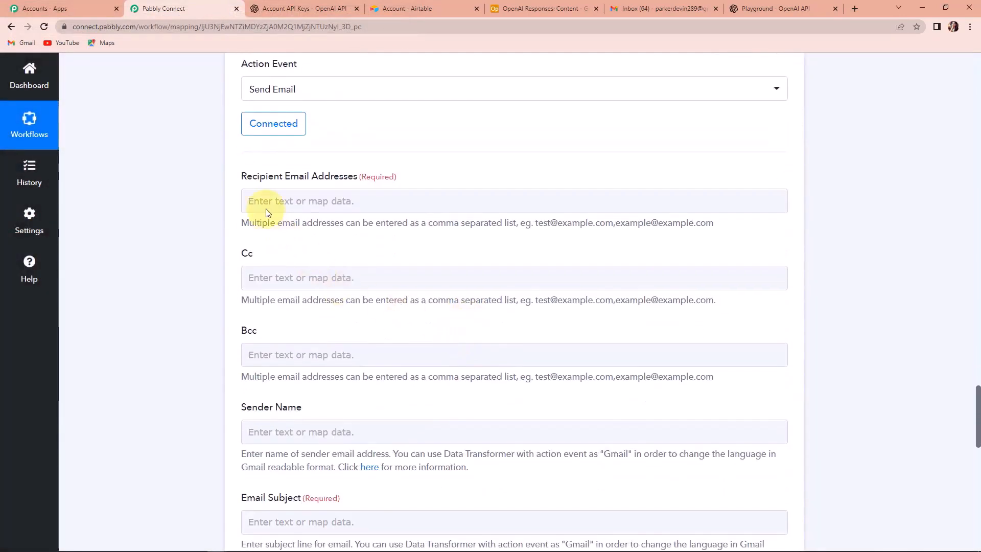
Paste the recipient's e-mail address into Recipient Email Addresses
click(372, 206)
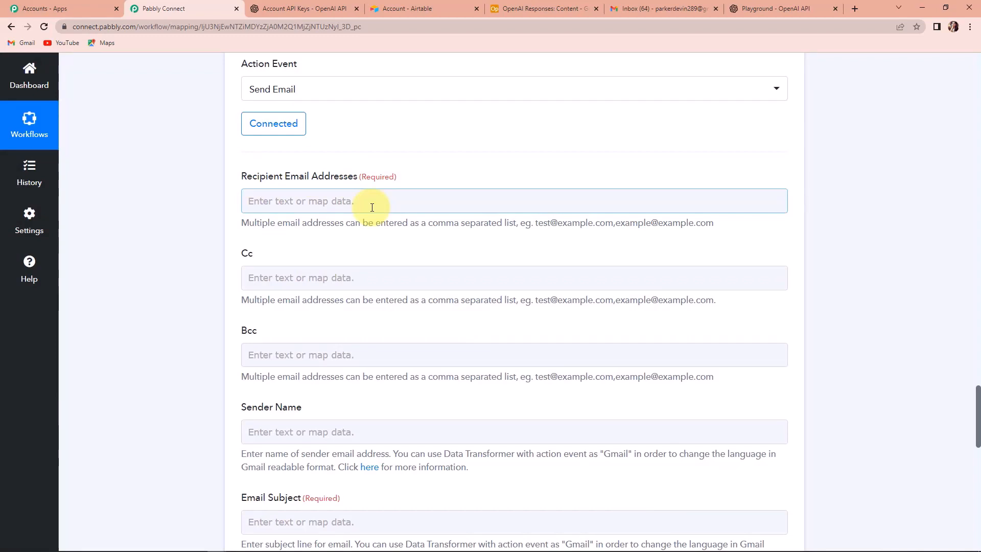
click(370, 204)
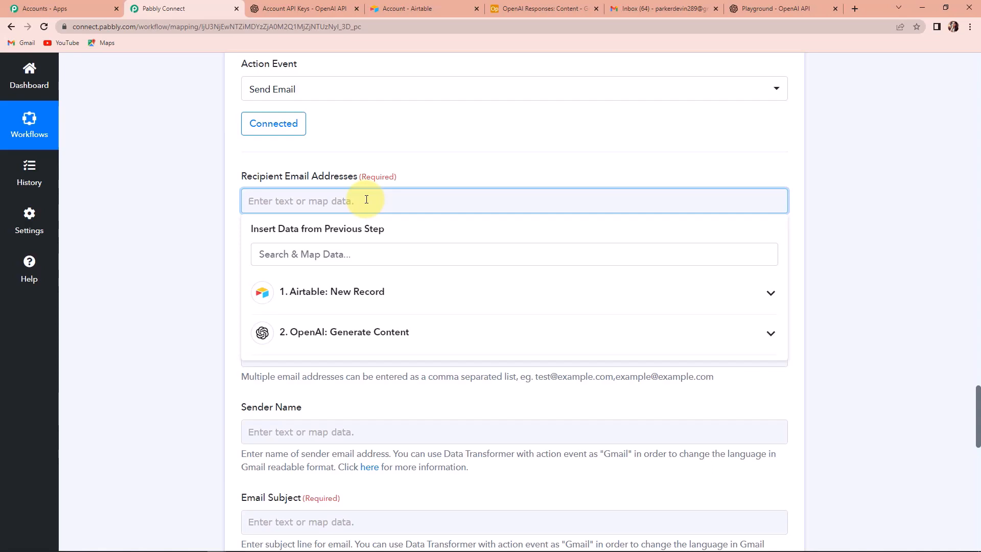
key(ctrl+v)
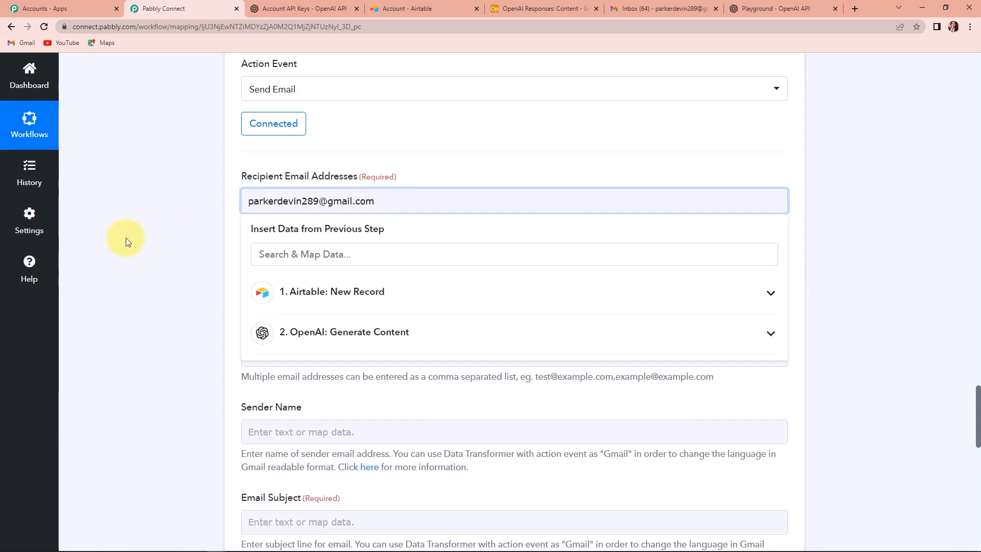
click(126, 237)
scroll(125, 237, down, 1)
scroll(177, 274, down, 2)
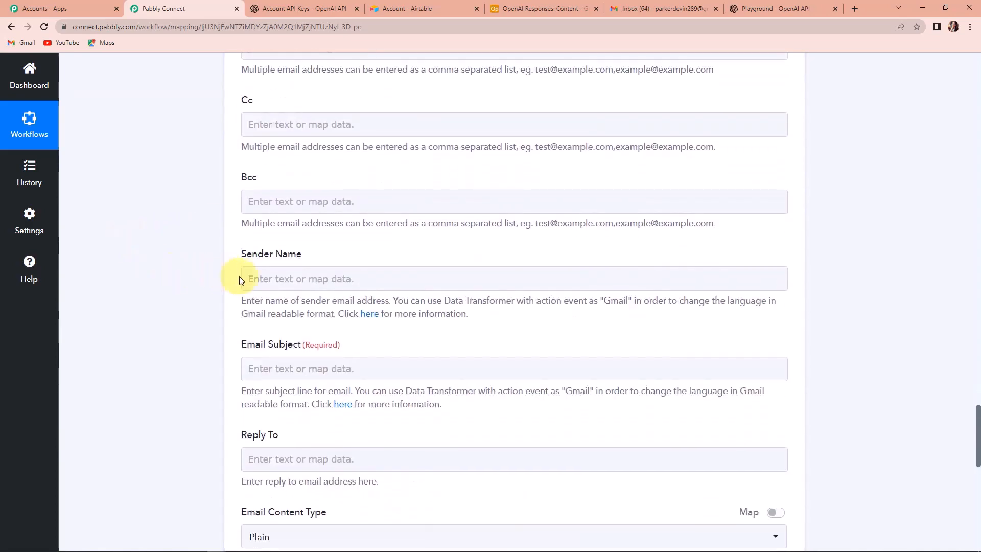
Set the sender name to 'Pabbly Connect' and the subject to 'Email Content'
click(266, 279)
text(Pabbl)
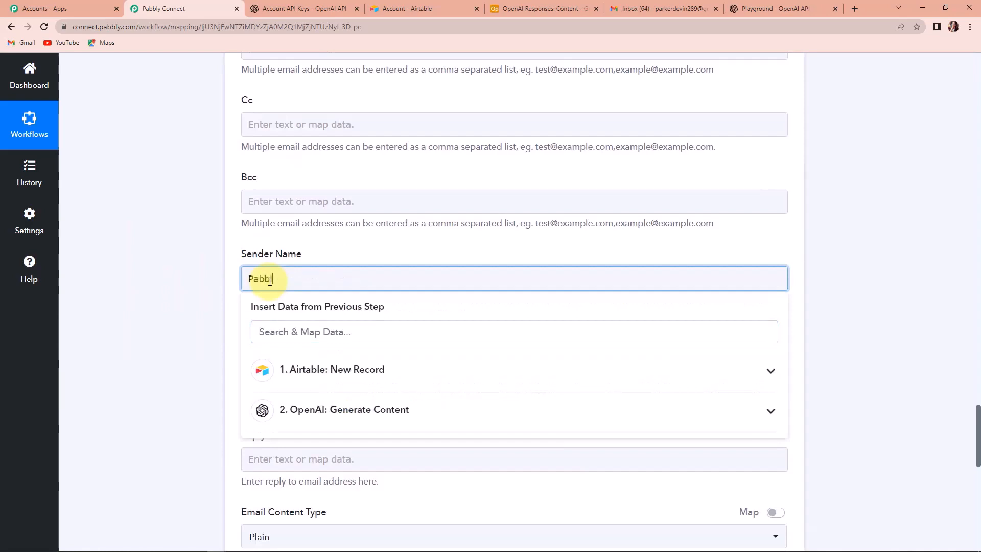
text(y Connect)
click(193, 286)
scroll(193, 287, down, 1)
scroll(192, 284, down, 3)
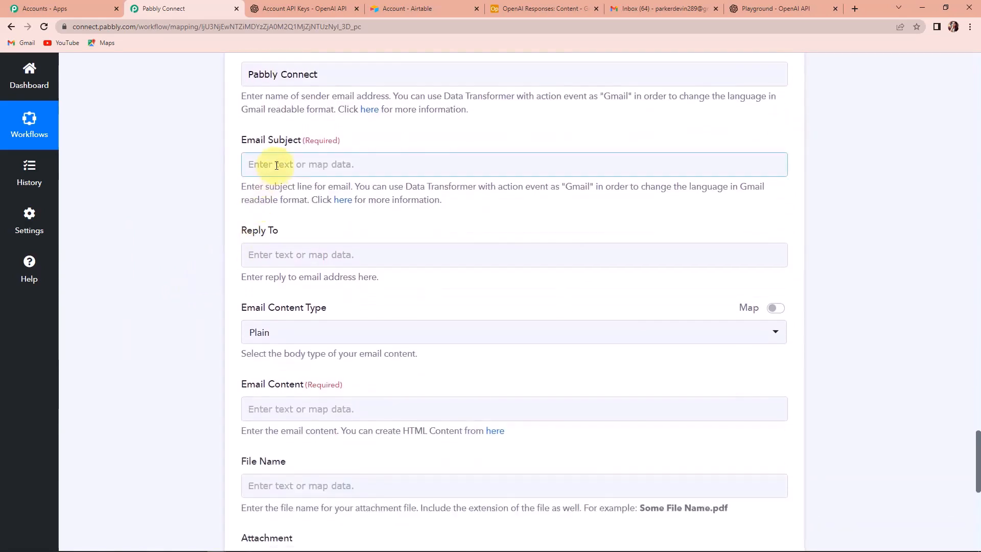
click(277, 165)
text(Email Content)
click(192, 193)
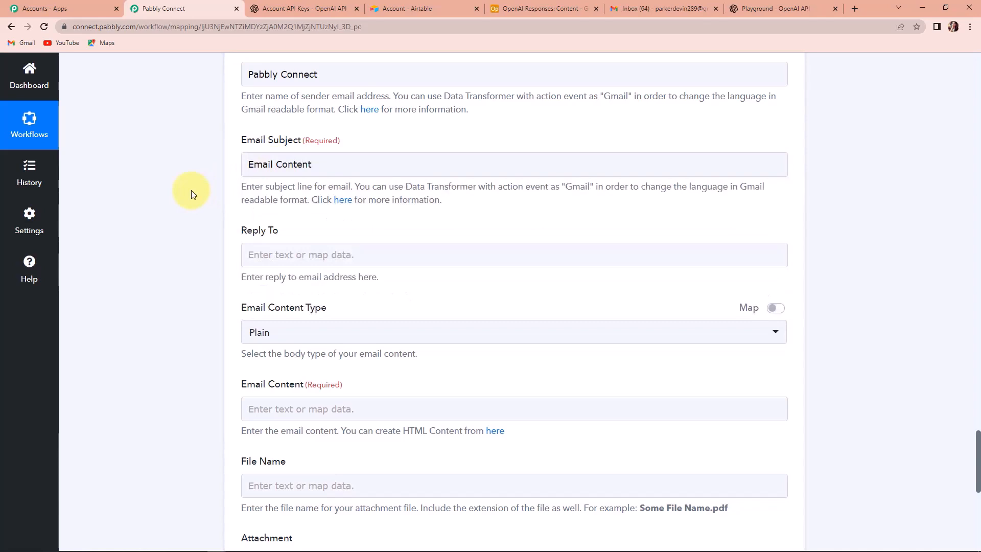
scroll(191, 193, down, 4)
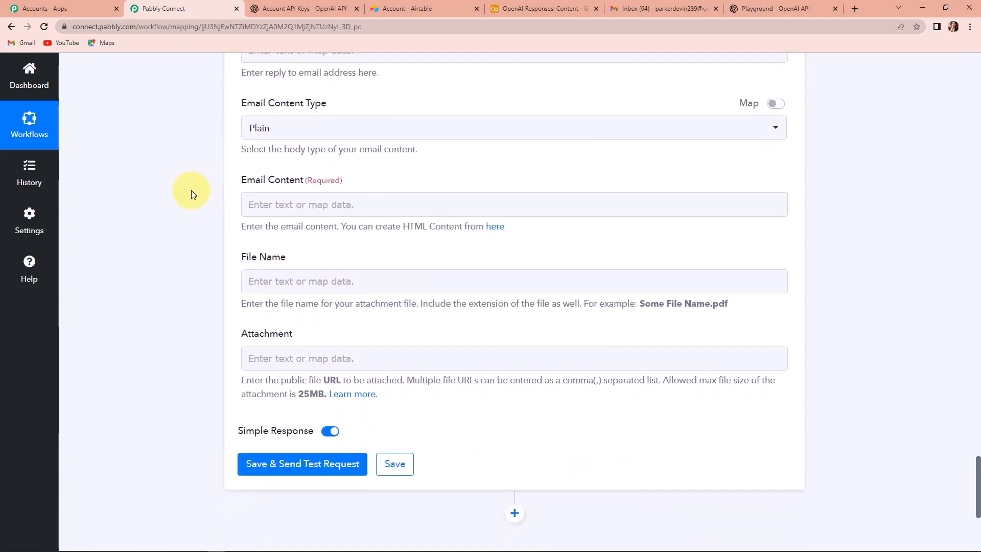
Keep the email content type as Plain and locate the Email Content field
click(278, 132)
click(194, 156)
scroll(195, 155, down, 1)
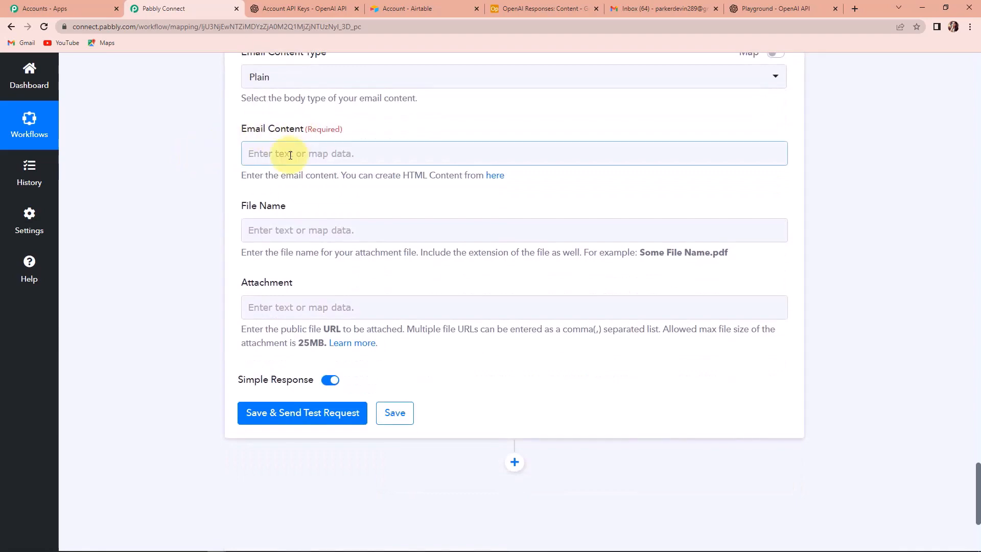
scroll(281, 168, up, 3)
scroll(281, 172, up, 2)
scroll(276, 163, down, 4)
scroll(274, 136, up, 3)
Fill the email body with Airtable's Subject Line, a line break, then OpenAI's Choices 0 Text
scroll(271, 222, down, 3)
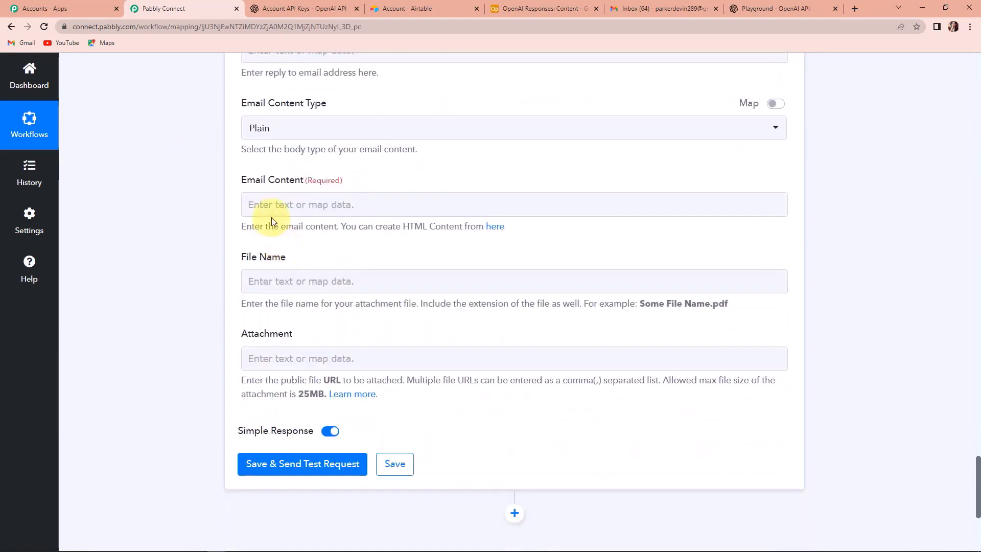
click(273, 202)
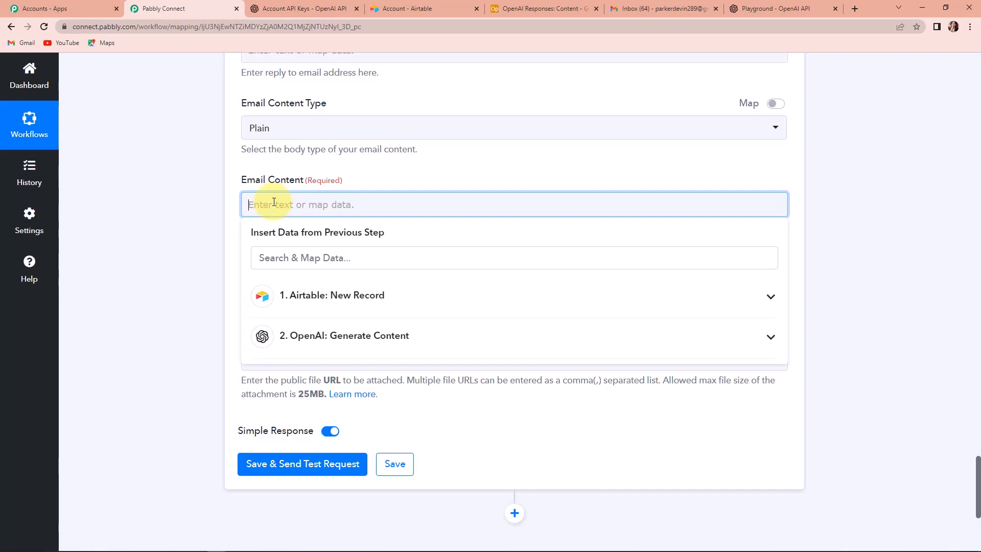
click(339, 295)
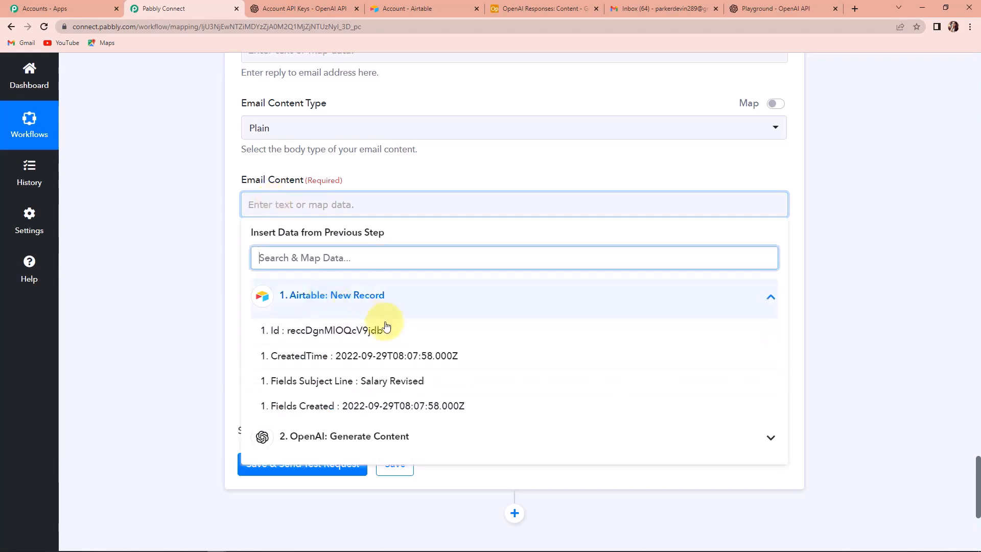
click(372, 381)
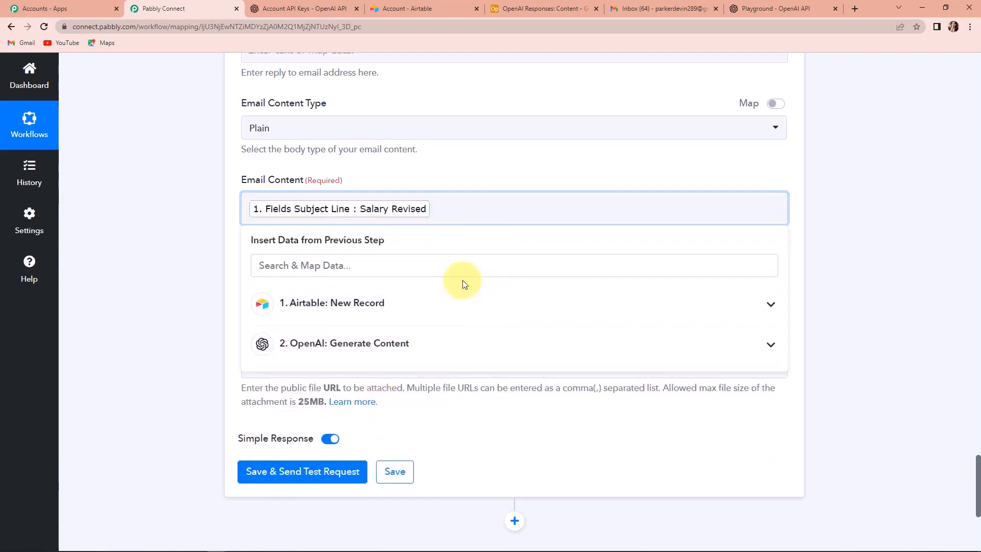
key(Return)
key(Return)
click(400, 364)
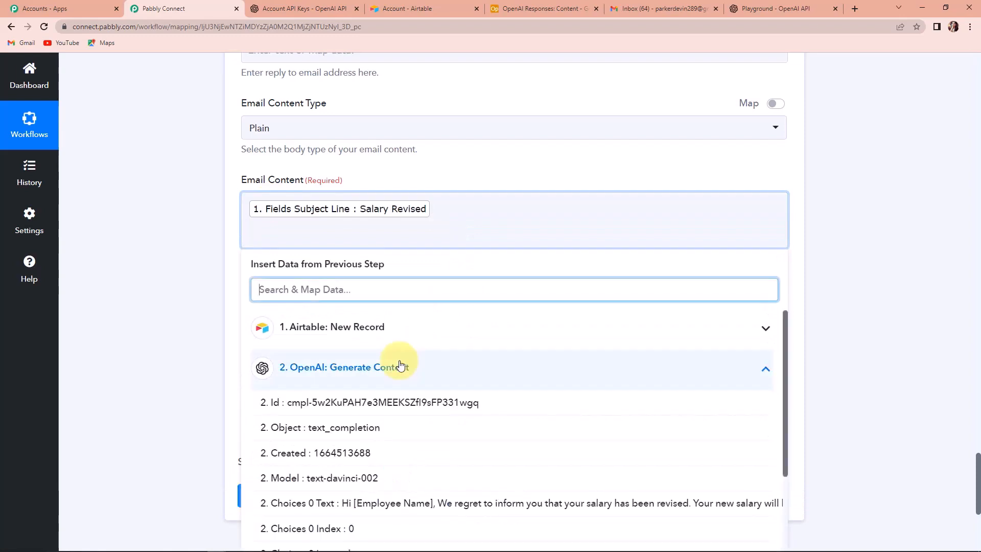
click(404, 504)
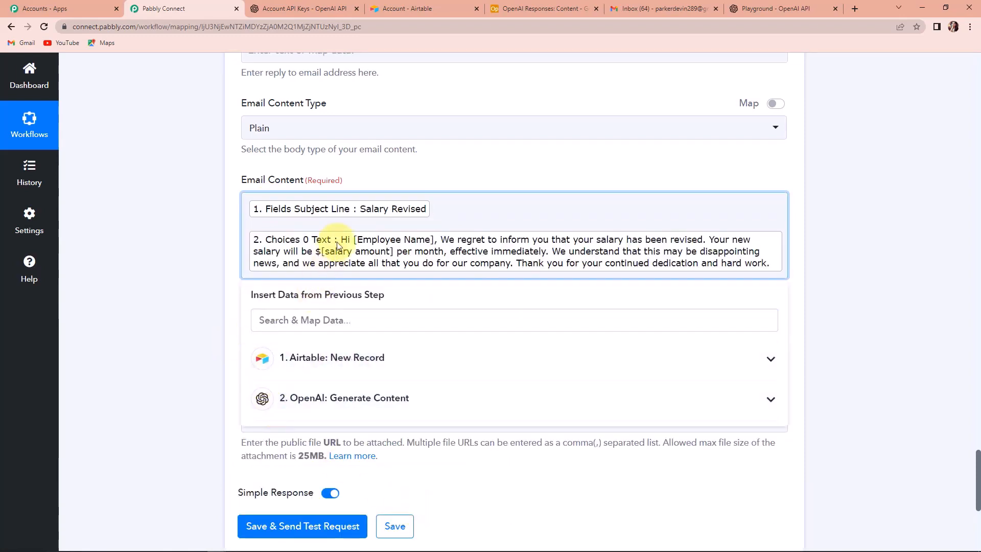
click(164, 236)
scroll(166, 238, down, 2)
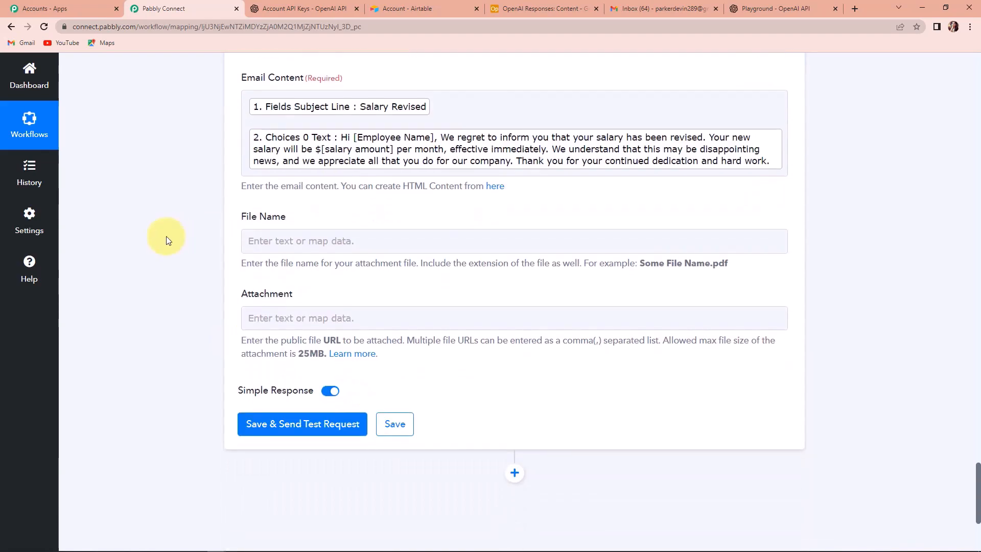
scroll(166, 238, down, 1)
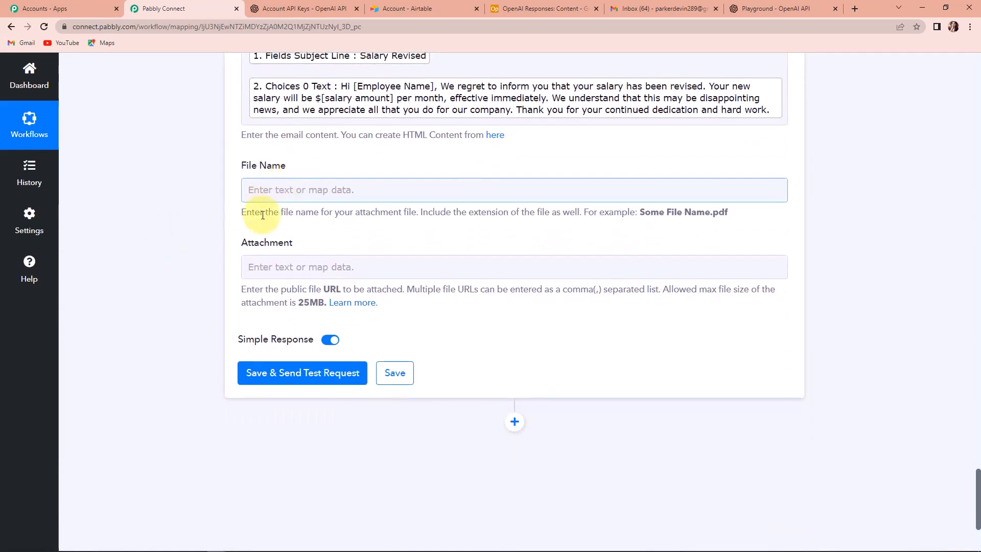
Send the Gmail step's test email and switch to the Gmail inbox
click(254, 261)
scroll(255, 261, down, 1)
click(258, 327)
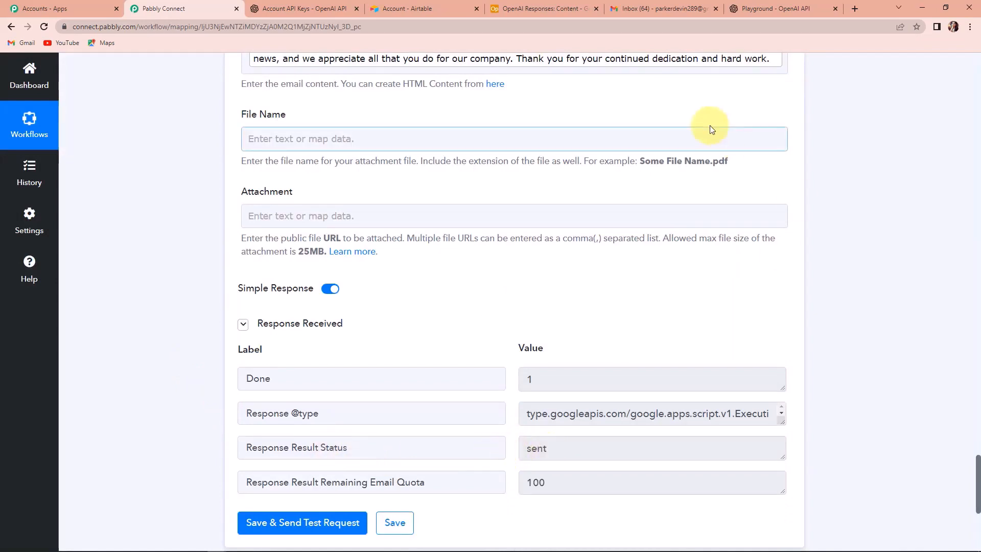
click(662, 11)
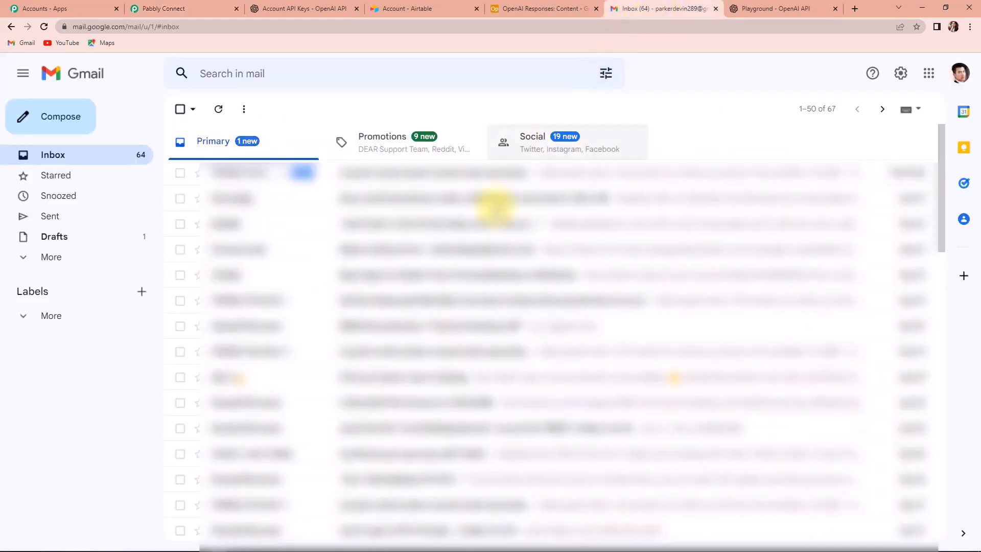
Open the received 'Email Content' test email, then add a blank third record in Airtable
click(44, 27)
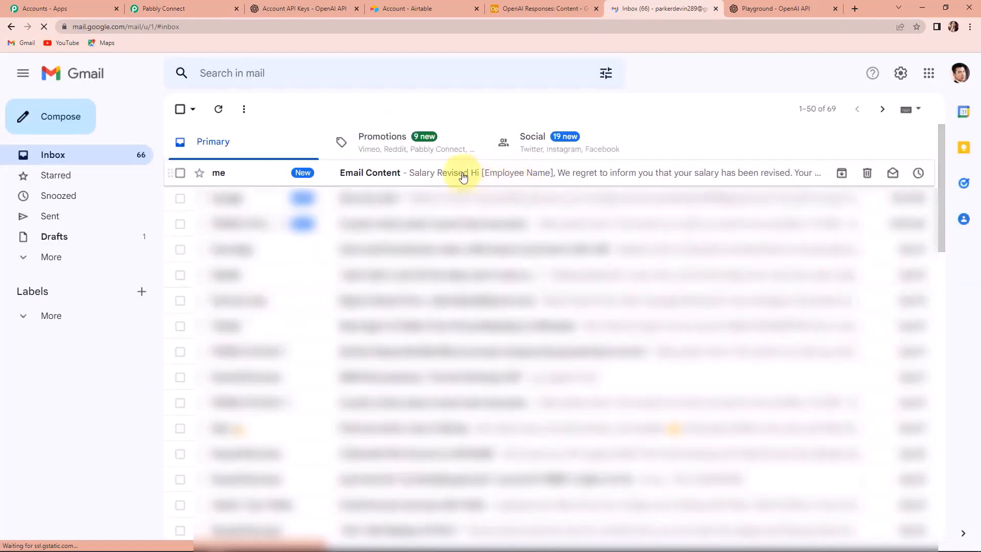
click(462, 174)
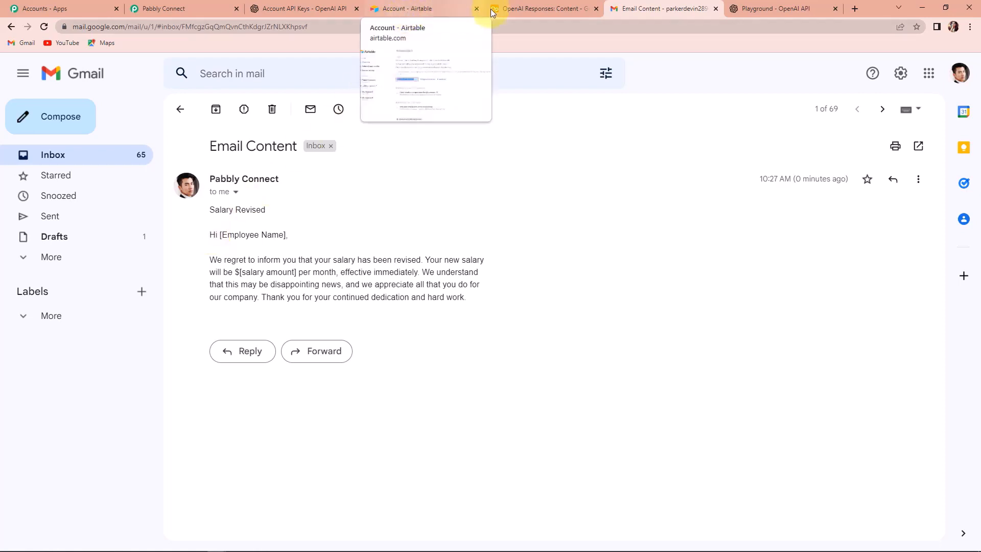
click(513, 9)
click(306, 245)
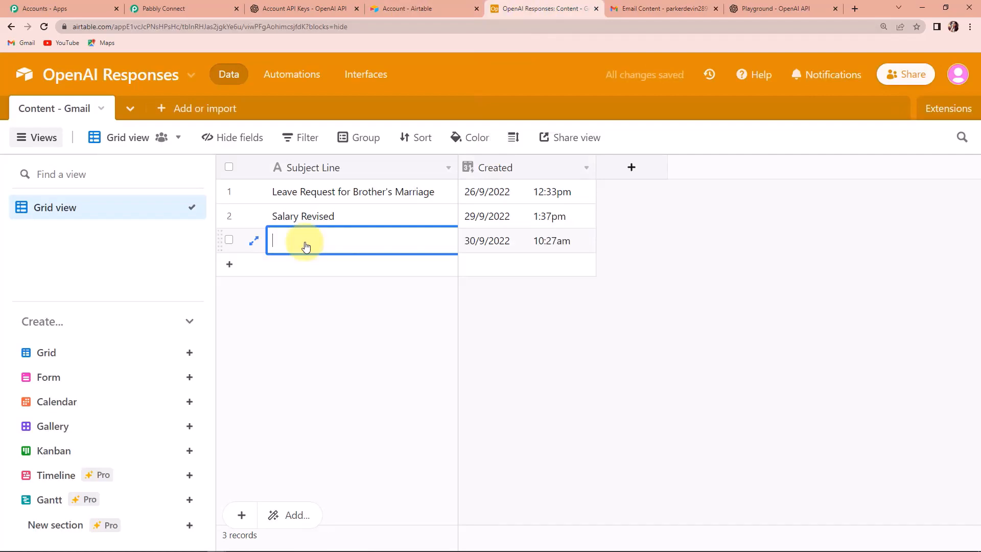
Enter 'New Leave Policy' as the third record's Subject Line, then return to Gmail
text(New Leave Policy)
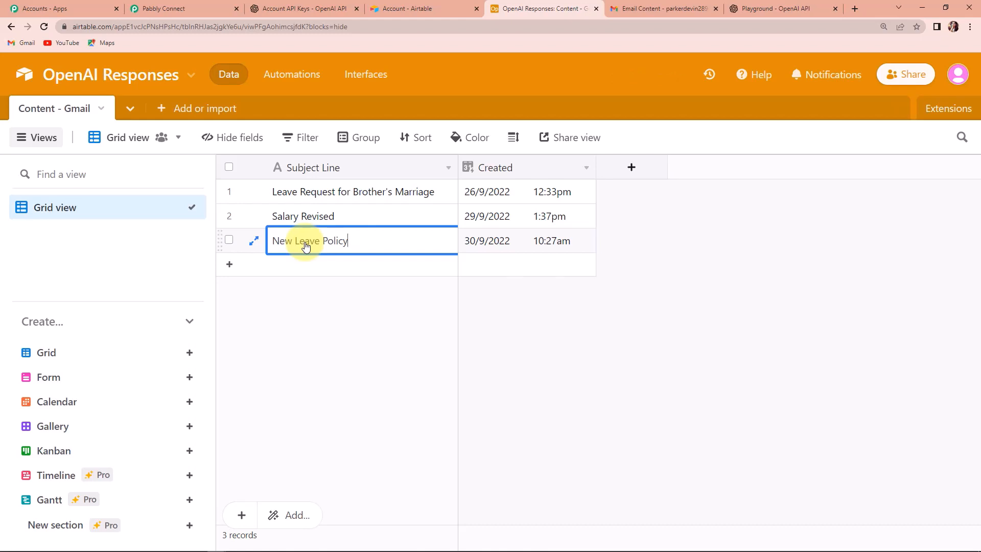
click(375, 325)
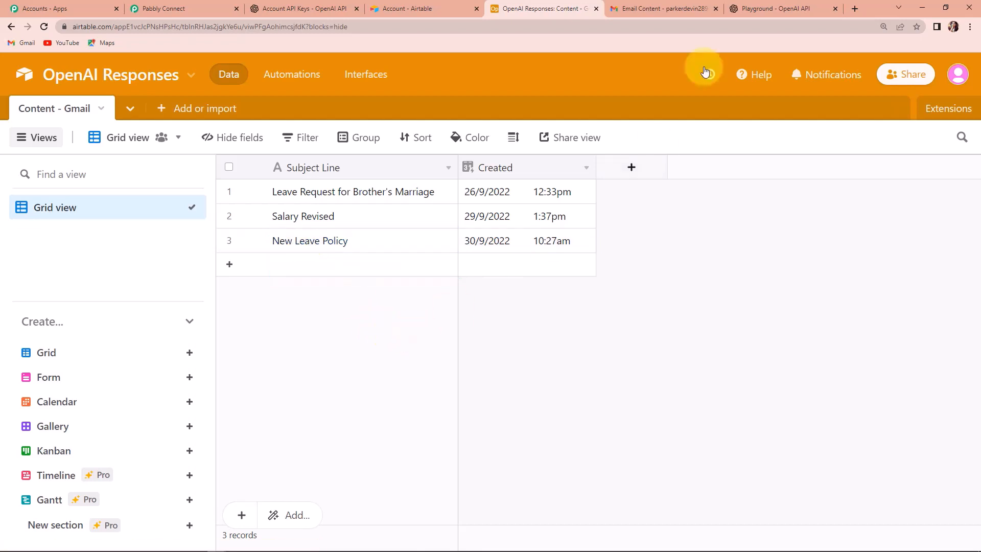
click(666, 8)
Reload the Gmail inbox, confirm the Airtable trigger polls every 10 minutes, and return to Gmail
click(139, 155)
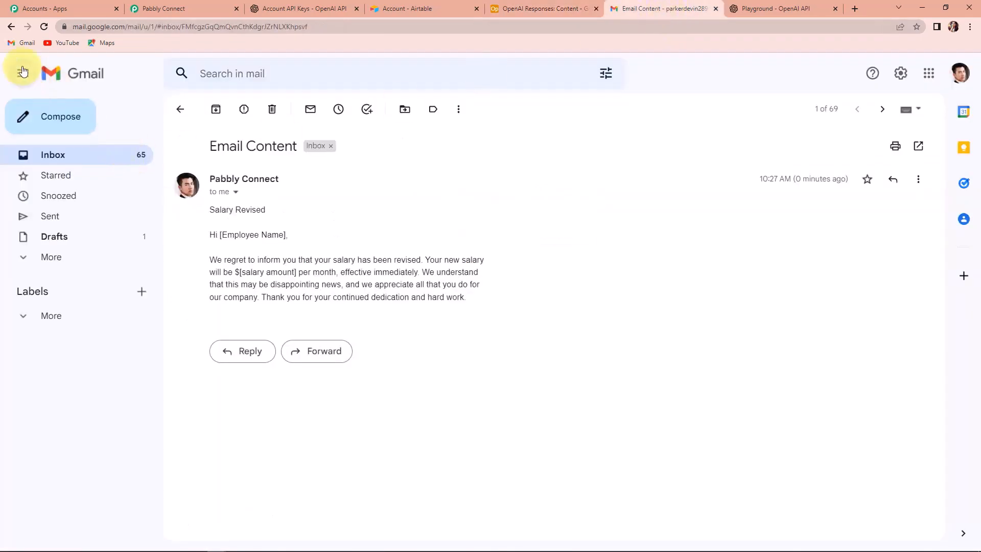
click(43, 26)
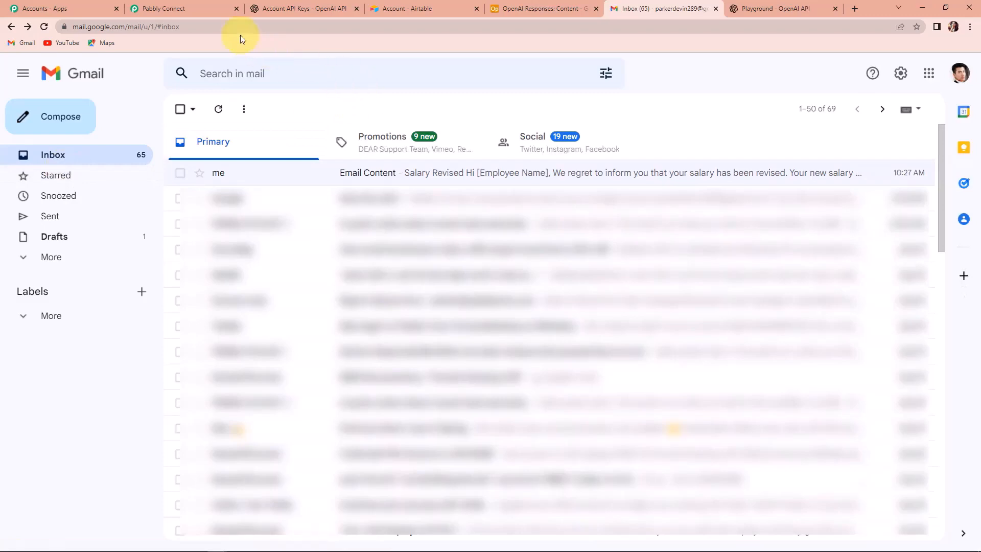
click(188, 8)
scroll(406, 327, up, 20)
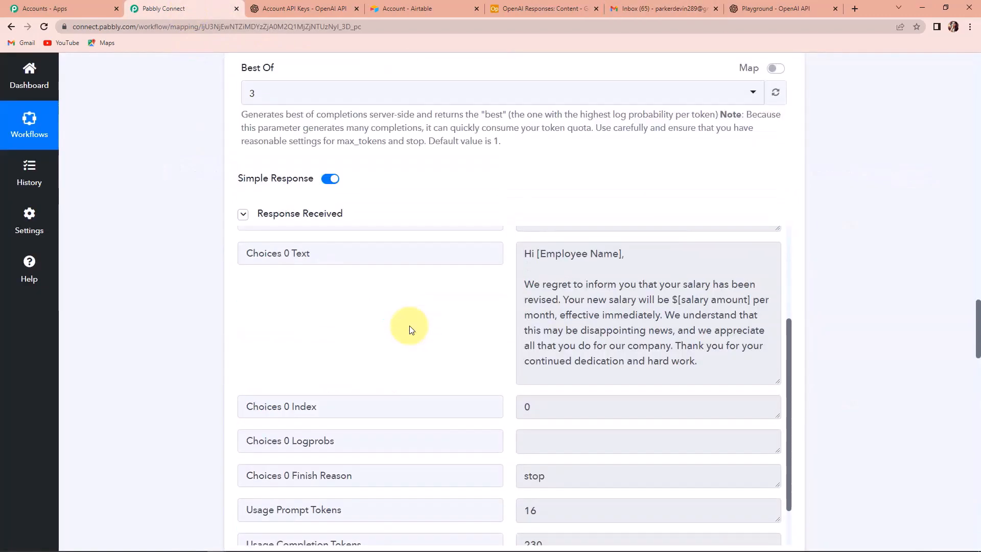
scroll(407, 325, up, 5)
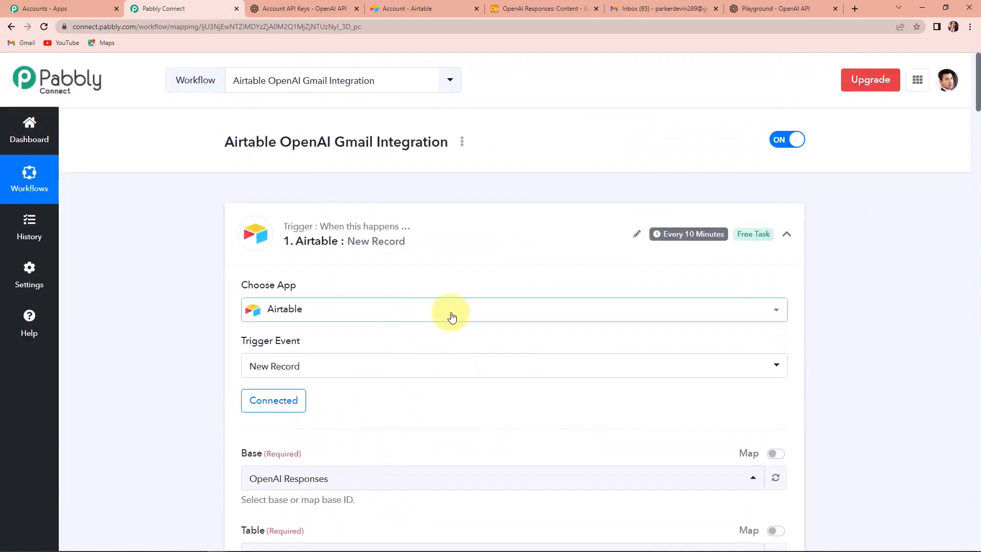
mouse_move(673, 238)
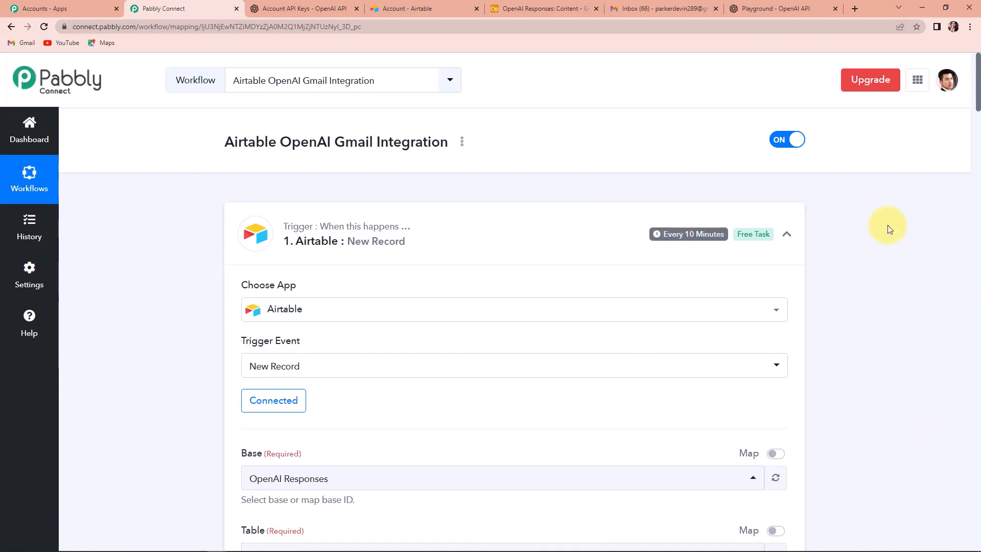
click(642, 11)
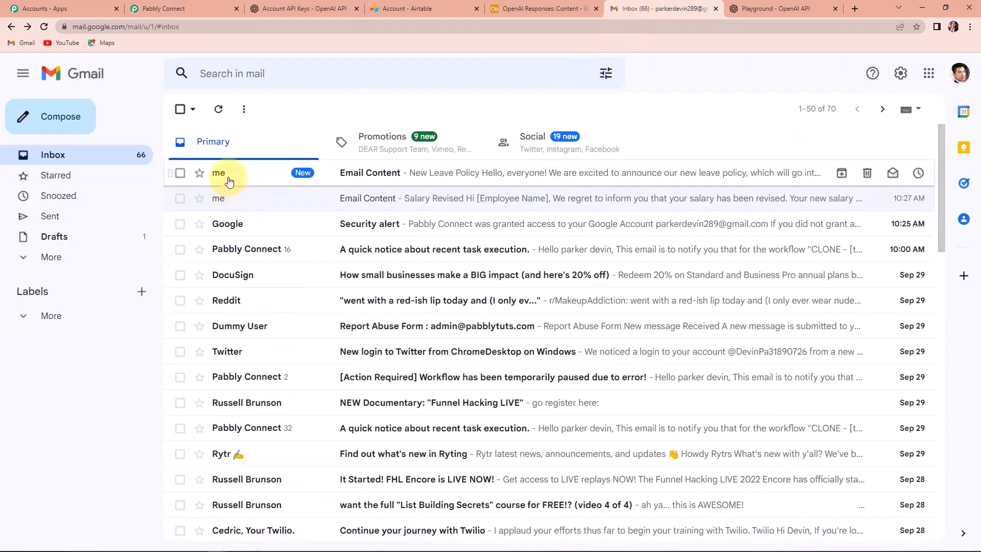
Read the New Leave Policy email, then go back to the Pabbly Connect workflow
click(391, 173)
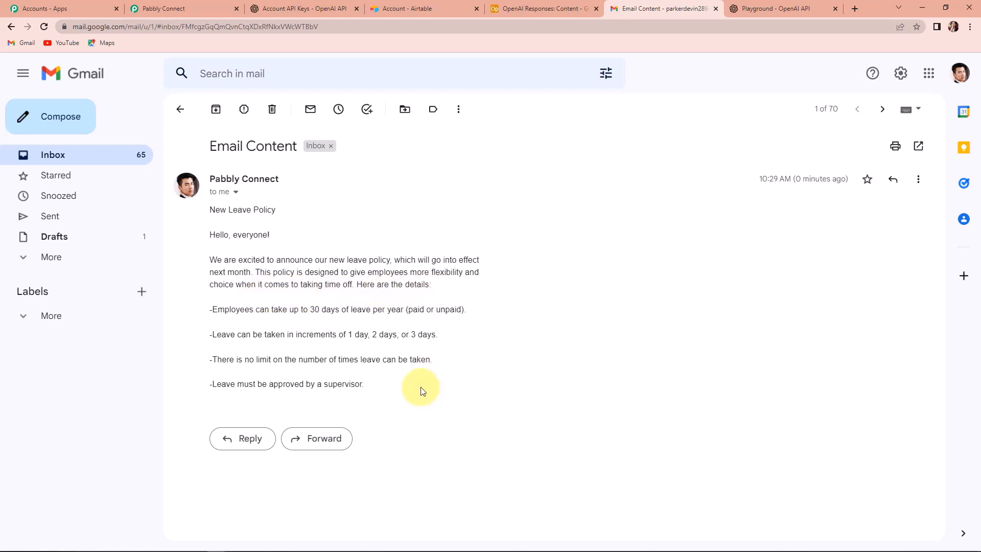
click(198, 7)
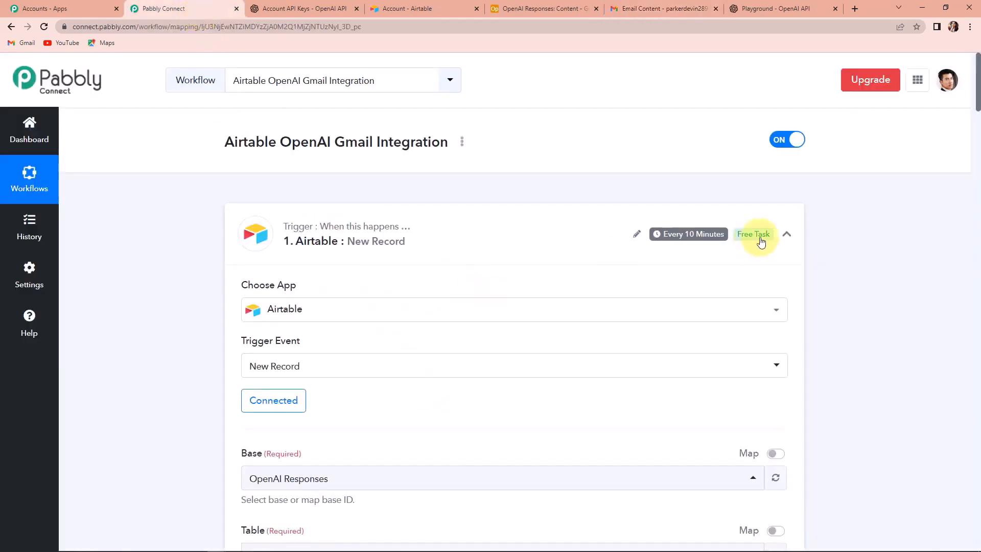
Collapse the Airtable New Record, OpenAI Generate Content and Gmail Send Email step cards
click(787, 234)
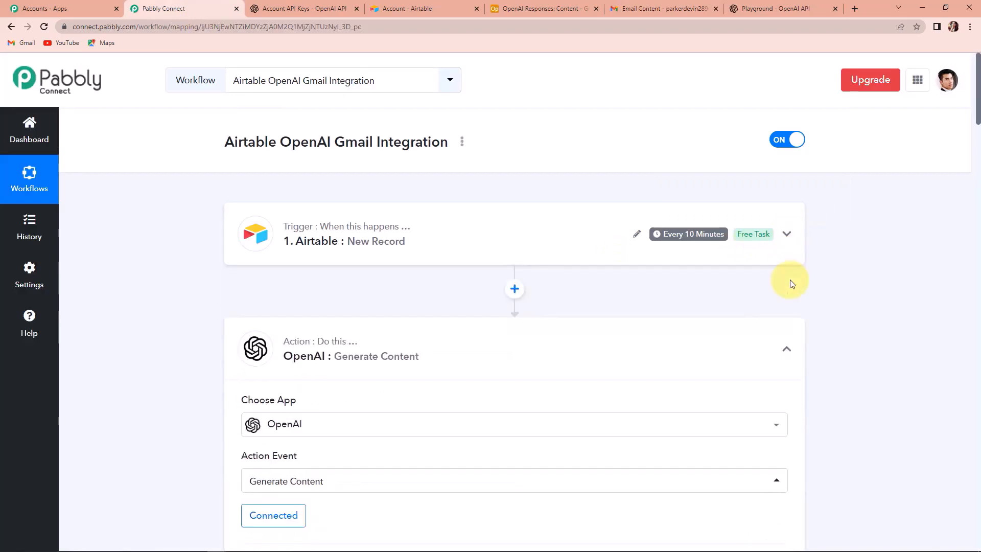
click(788, 349)
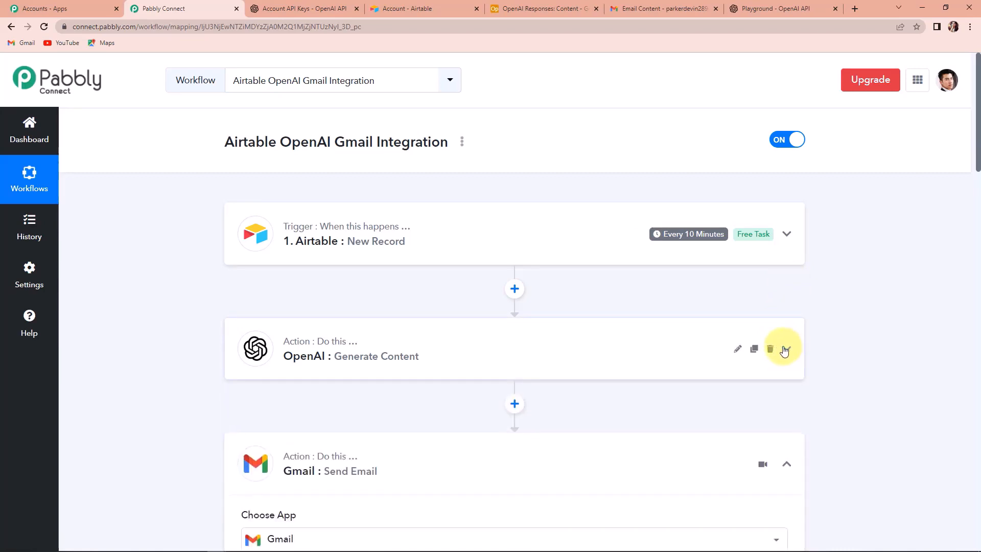
scroll(785, 351, down, 2)
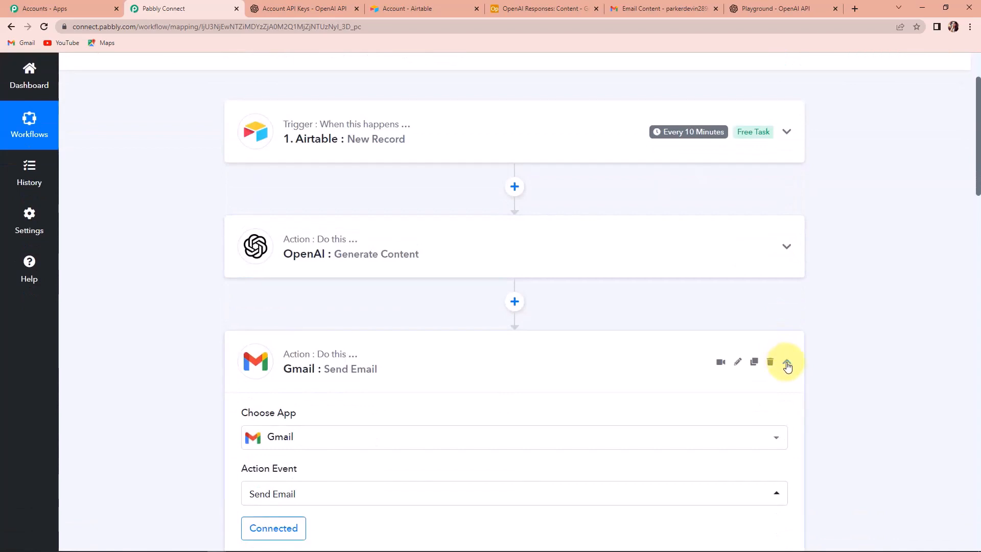
click(787, 365)
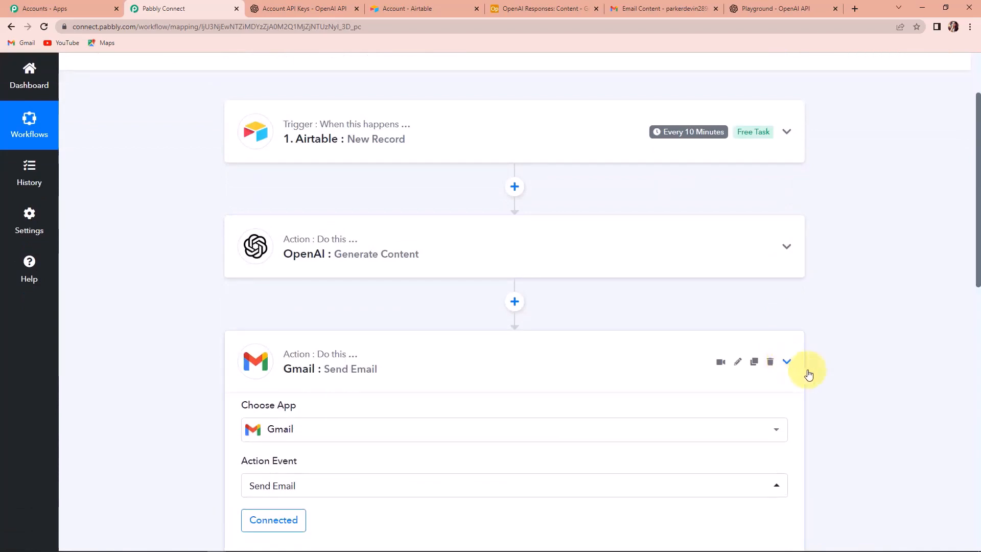